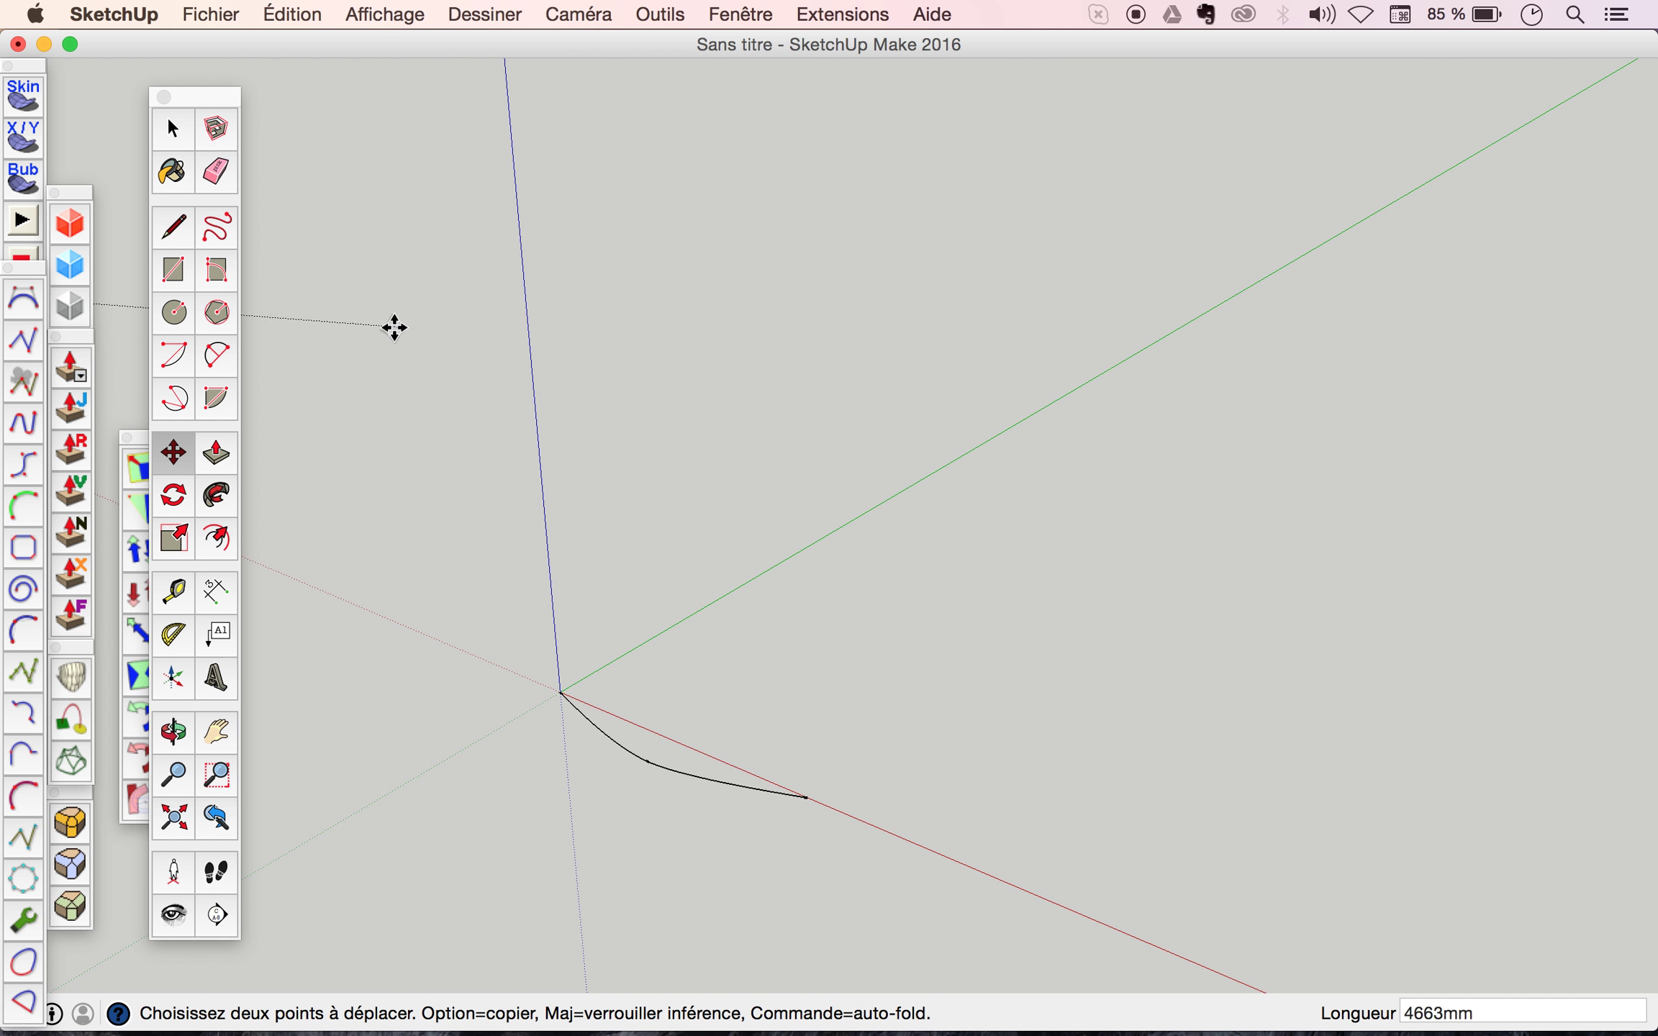
# Snap the blue profile outline's lower corner exactly onto the black curve's endpoint.
pyautogui.click(303, 252)
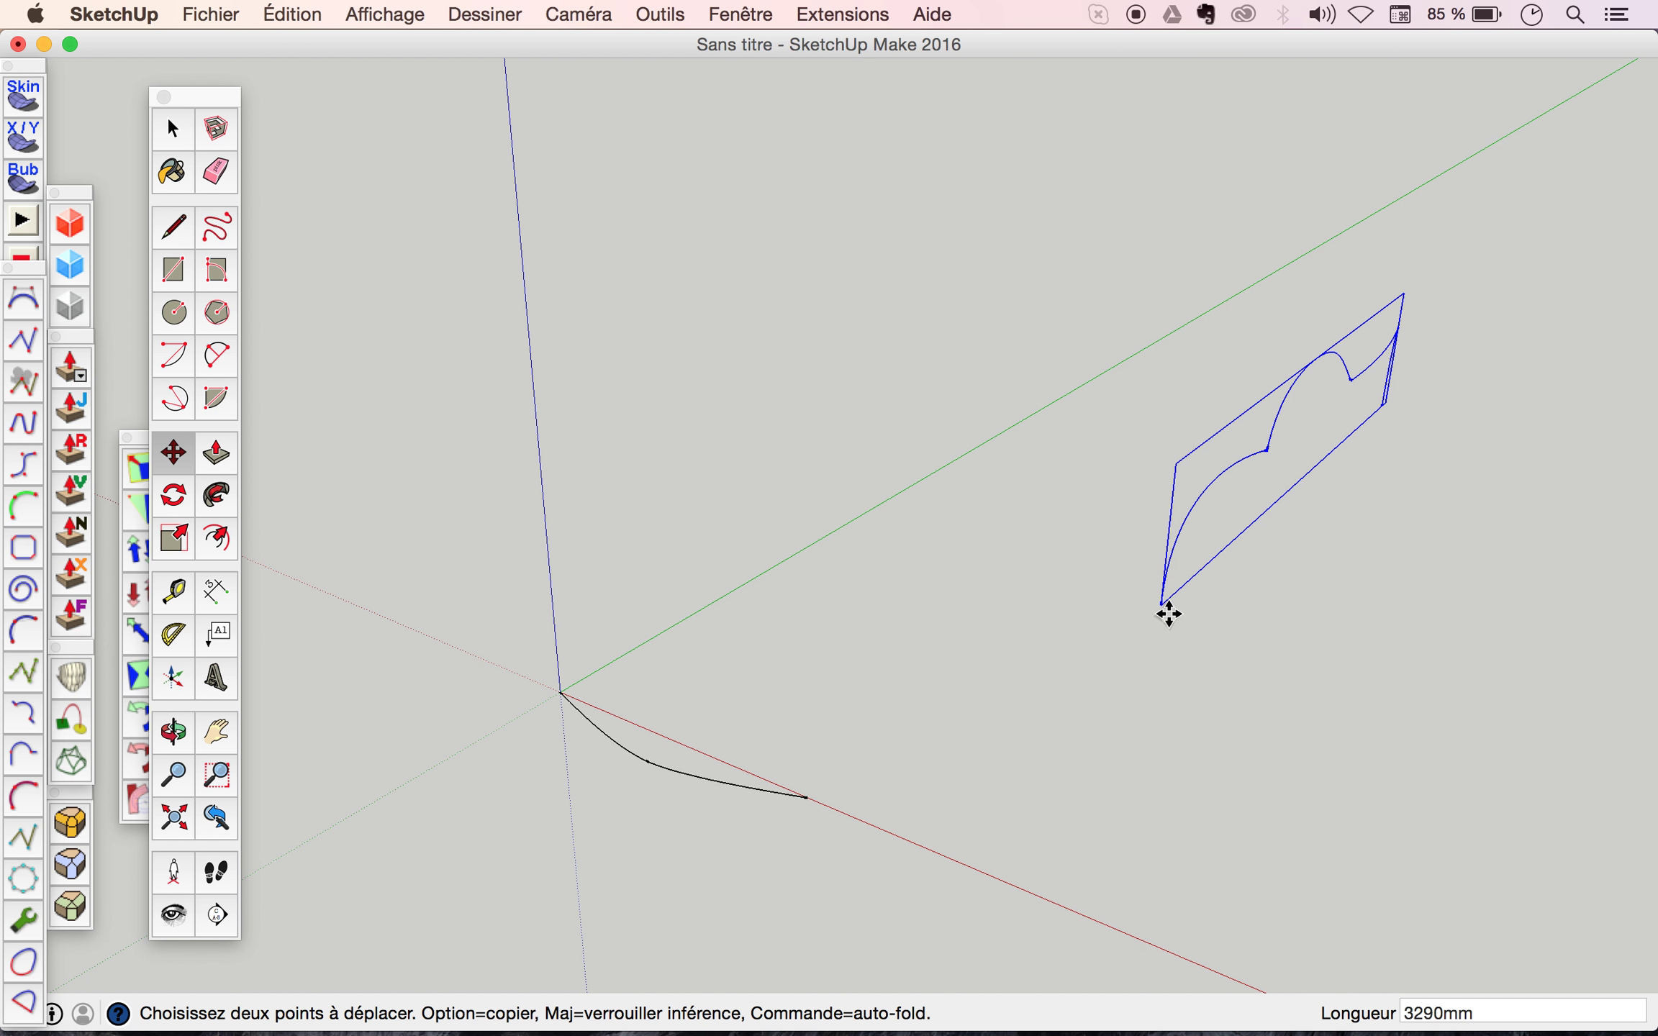
pyautogui.click(1160, 603)
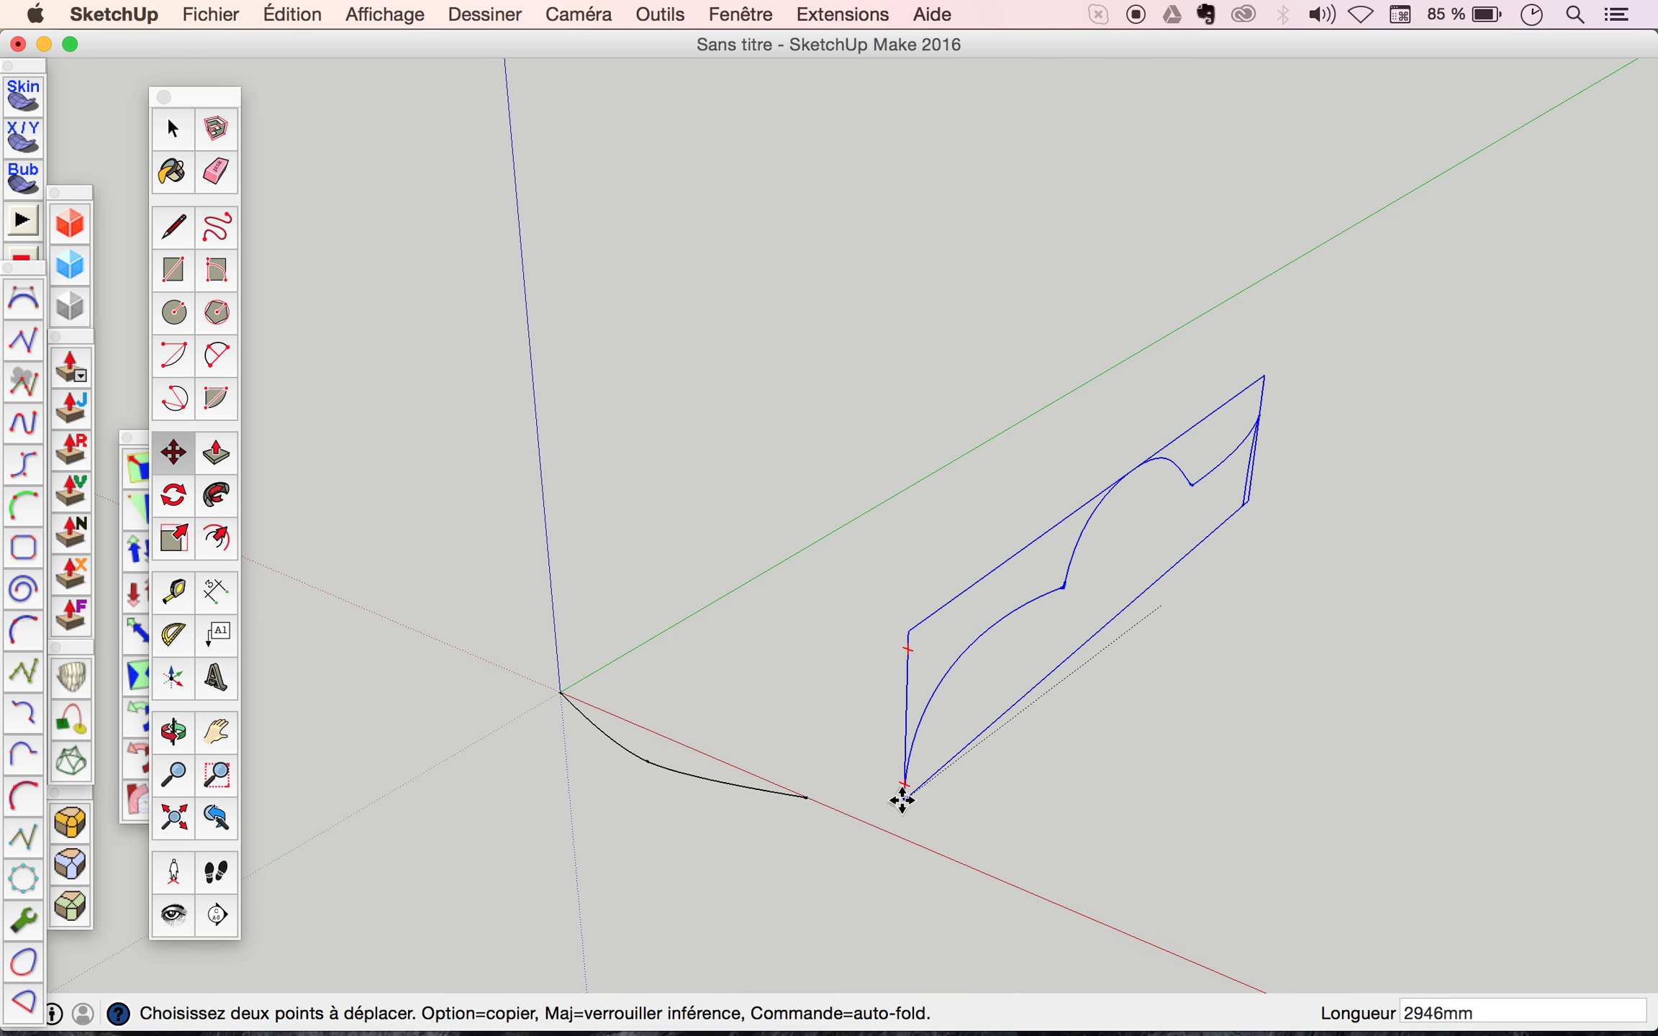
pyautogui.click(866, 795)
pyautogui.scroll(3, 866, 799)
pyautogui.scroll(2, 866, 799)
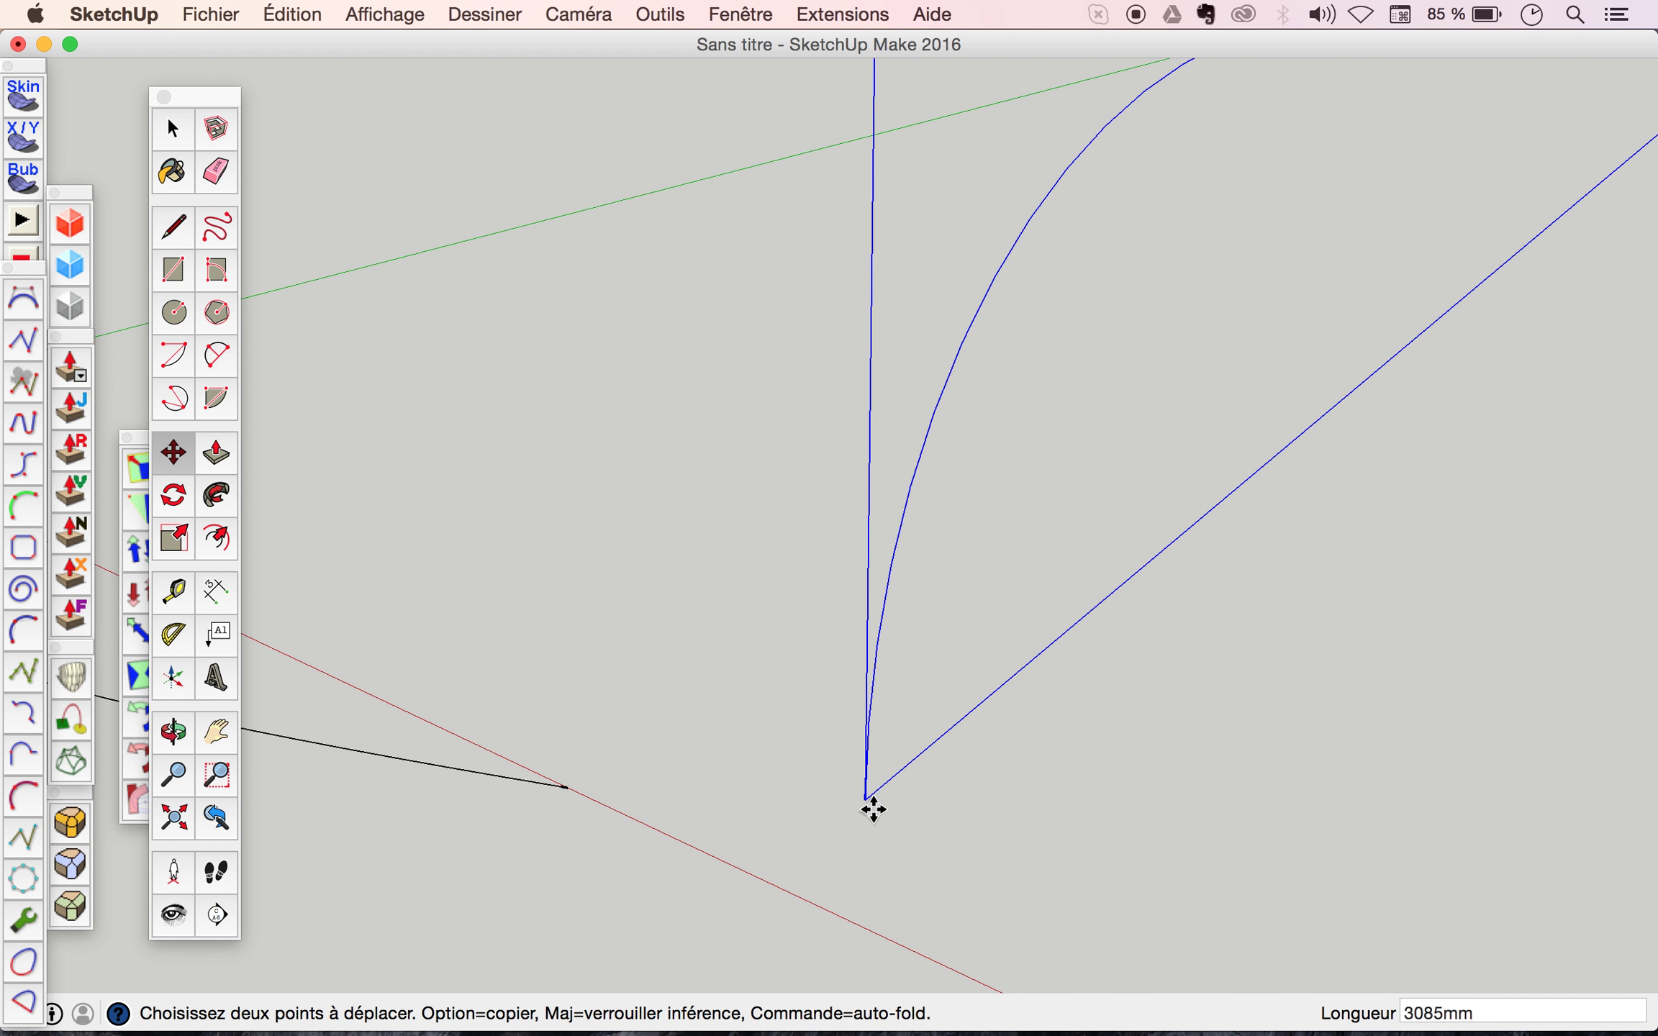
pyautogui.press('l')
pyautogui.click(865, 797)
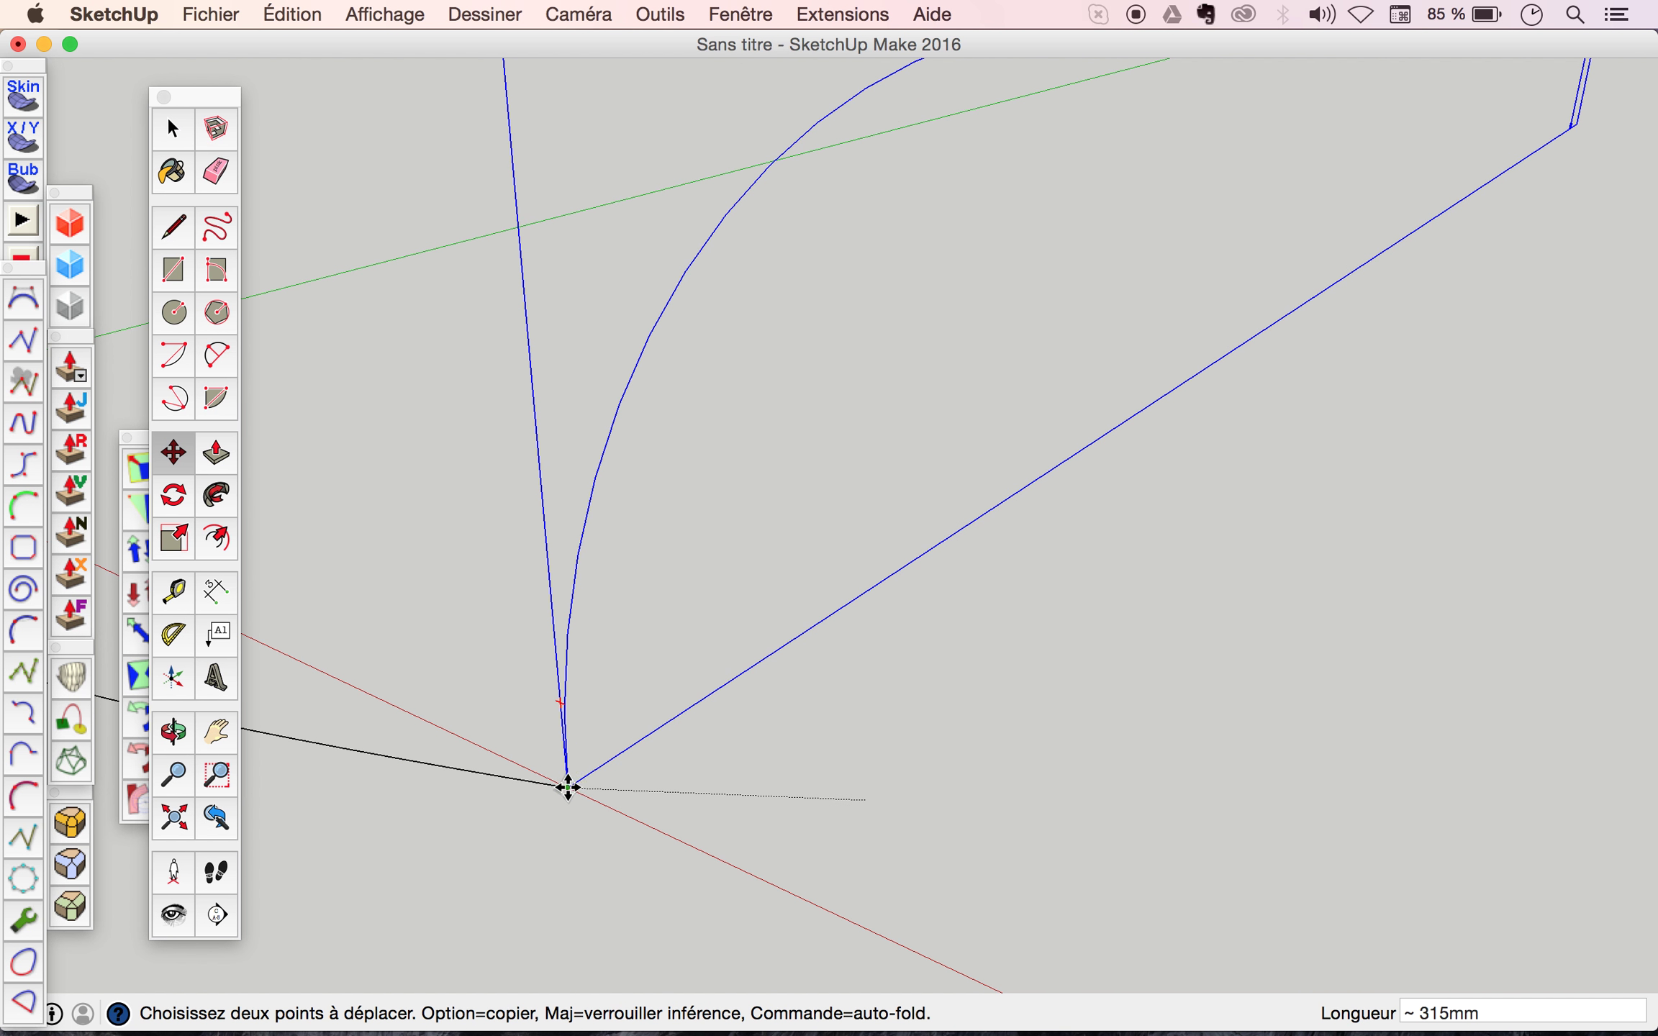
pyautogui.click(567, 786)
pyautogui.scroll(-4, 875, 714)
pyautogui.scroll(-1, 876, 716)
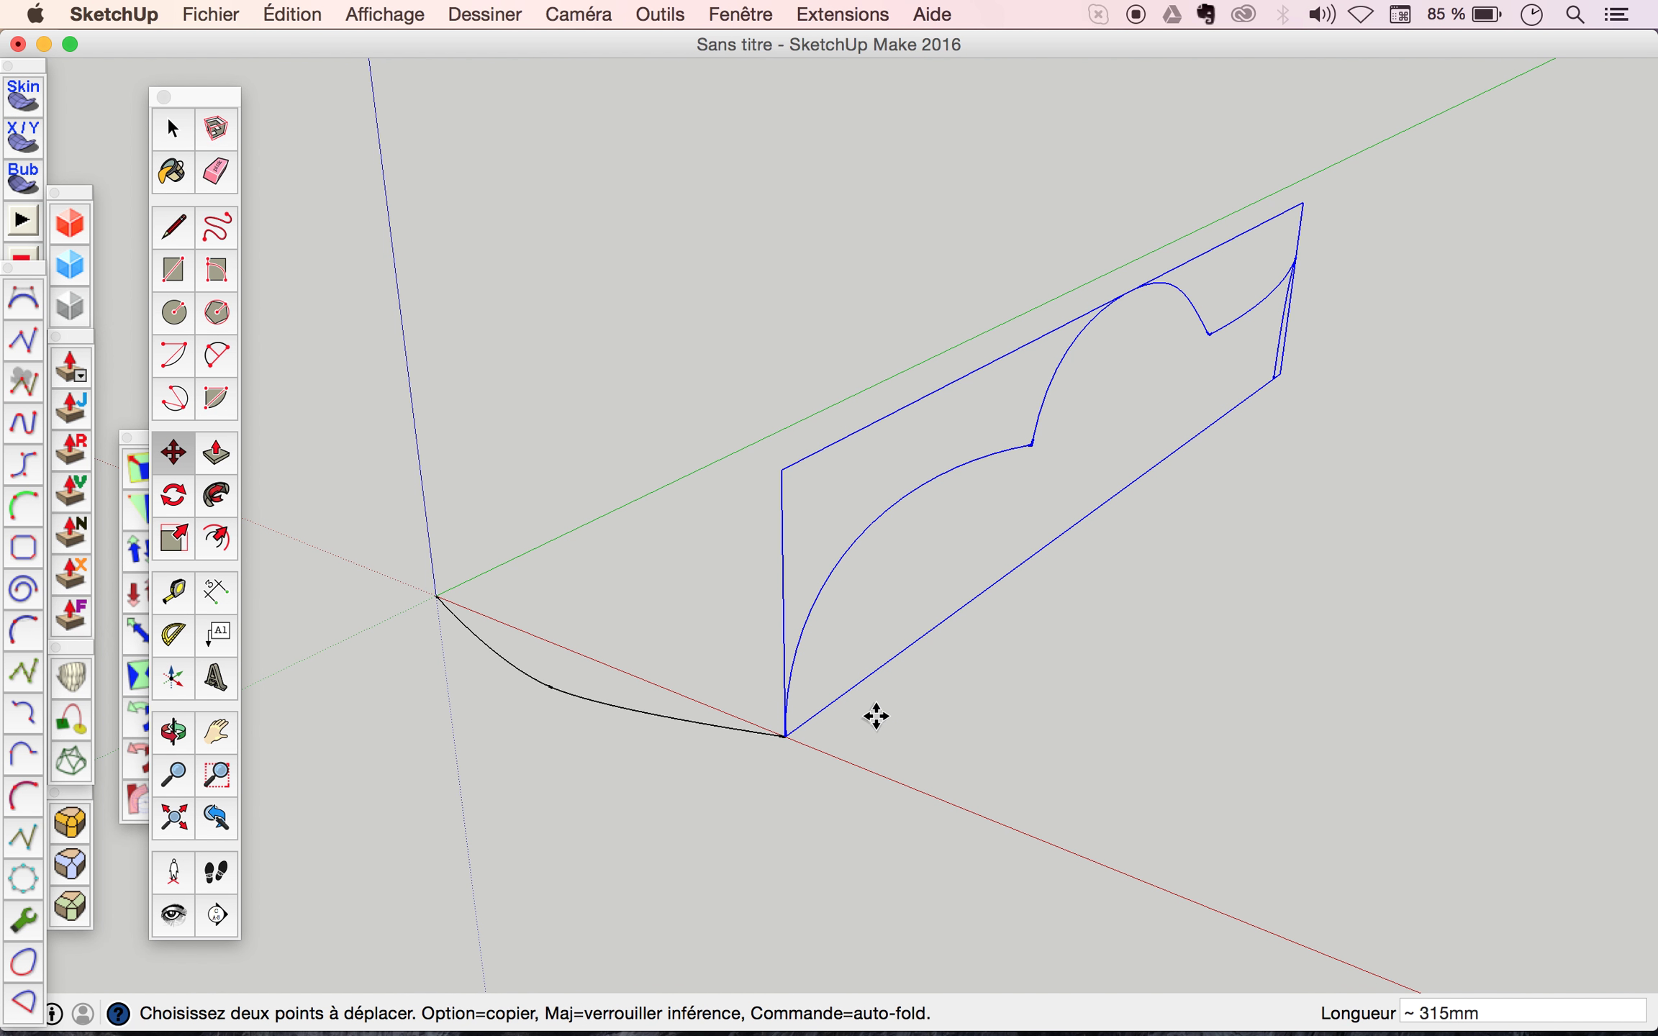
pyautogui.press('space')
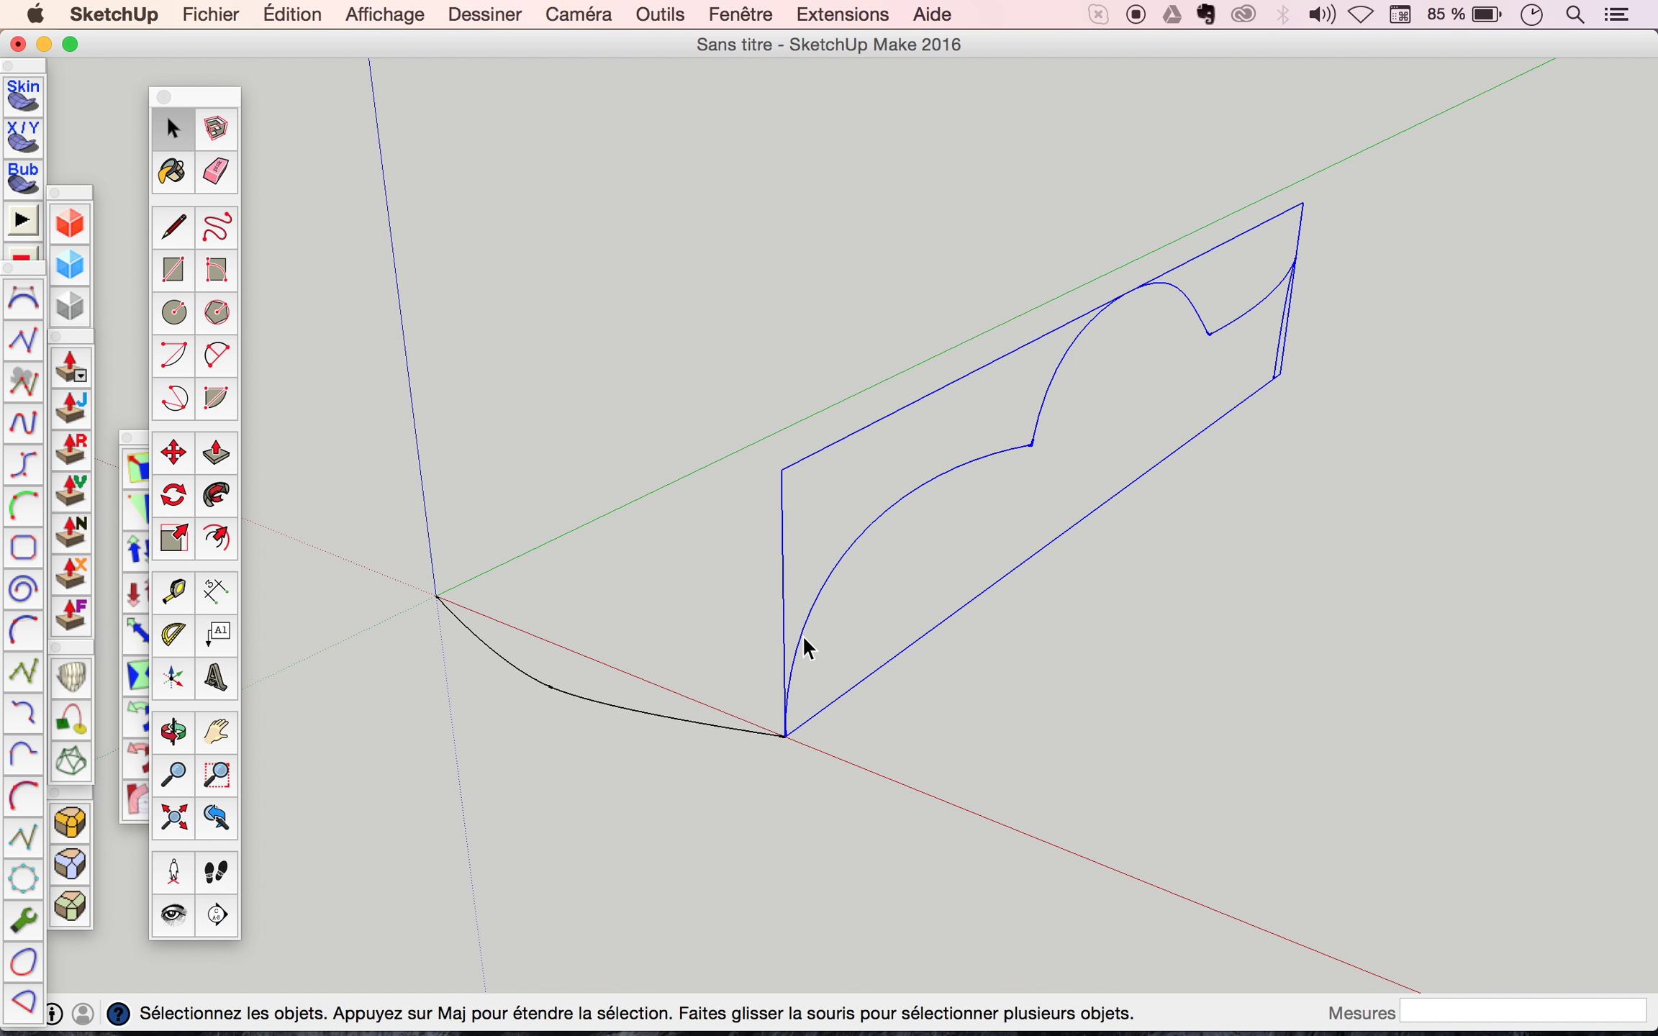
# Copy the side profile outline so the copy's lower corner sits at the axis origin.
pyautogui.click(175, 469)
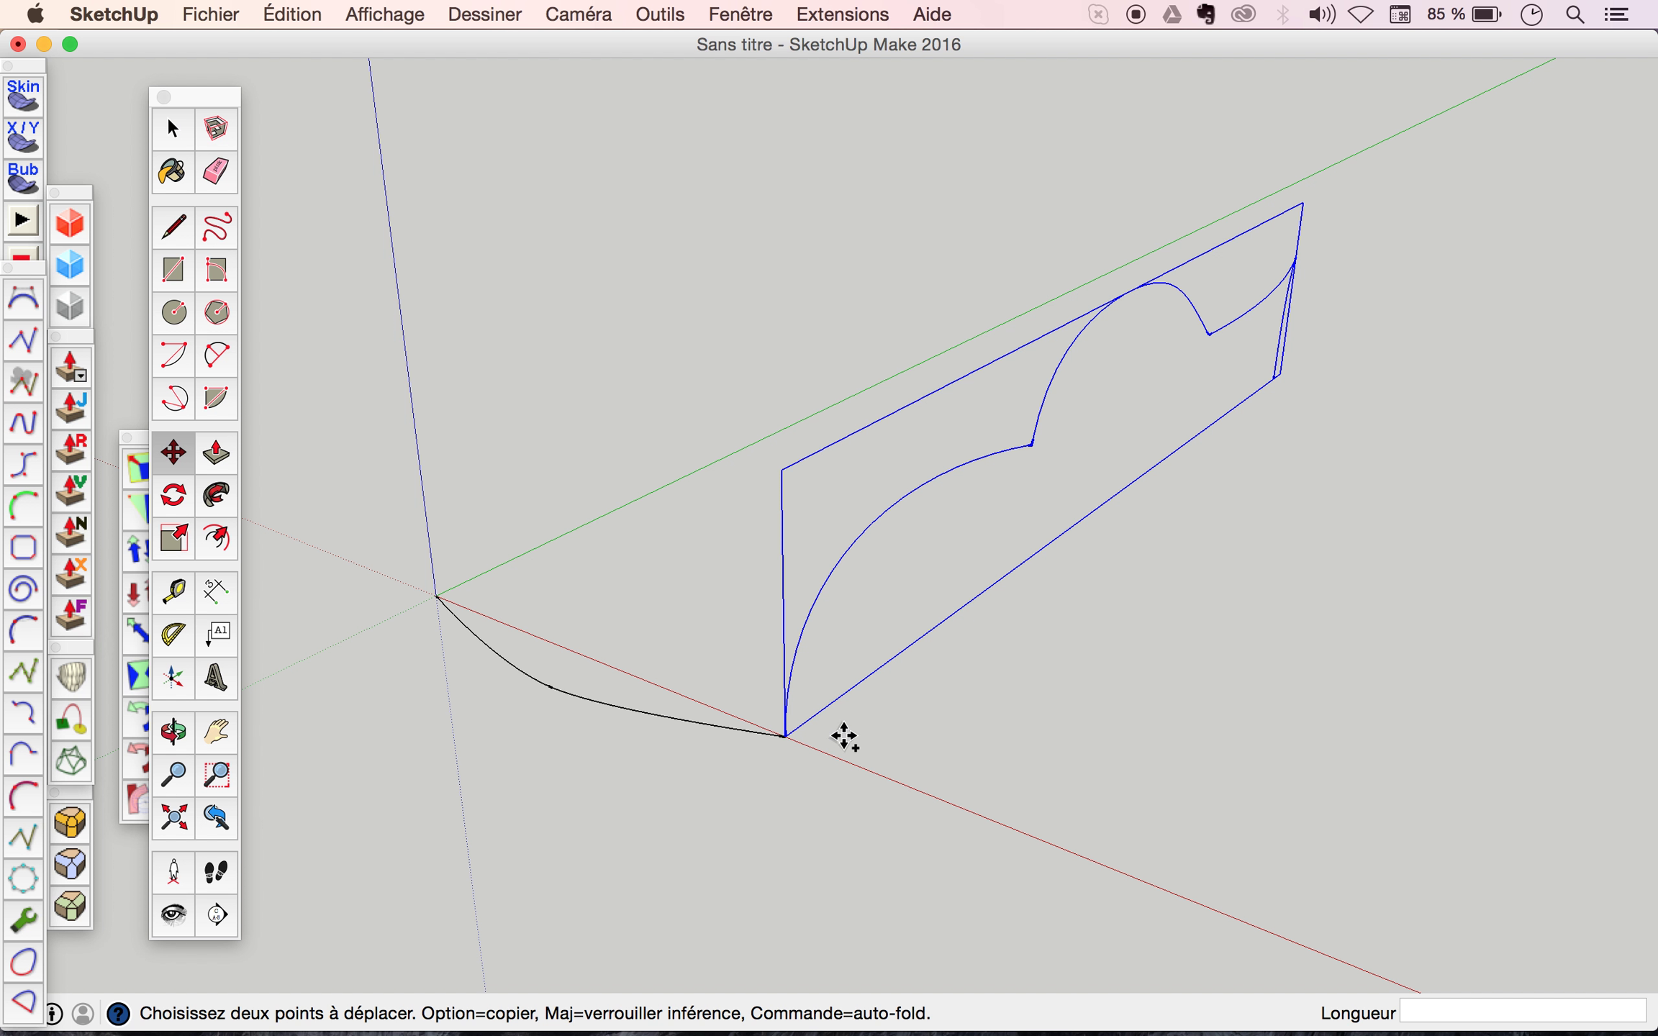
pyautogui.scroll(5, 787, 737)
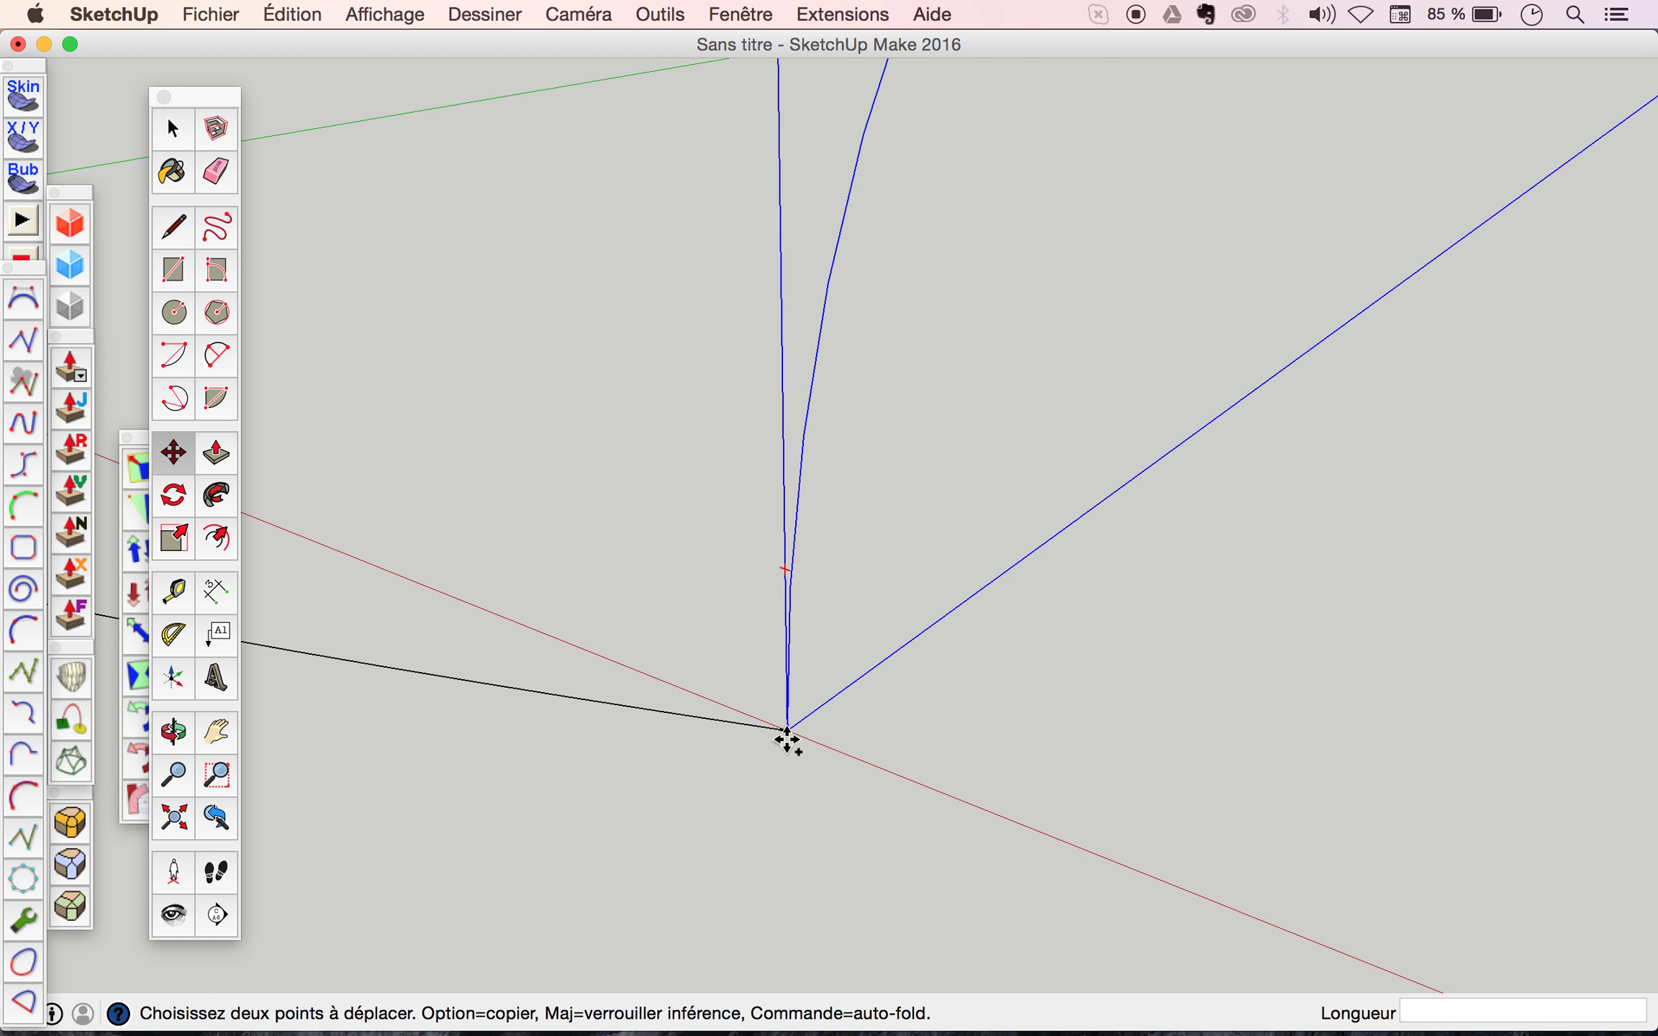
pyautogui.click(786, 730)
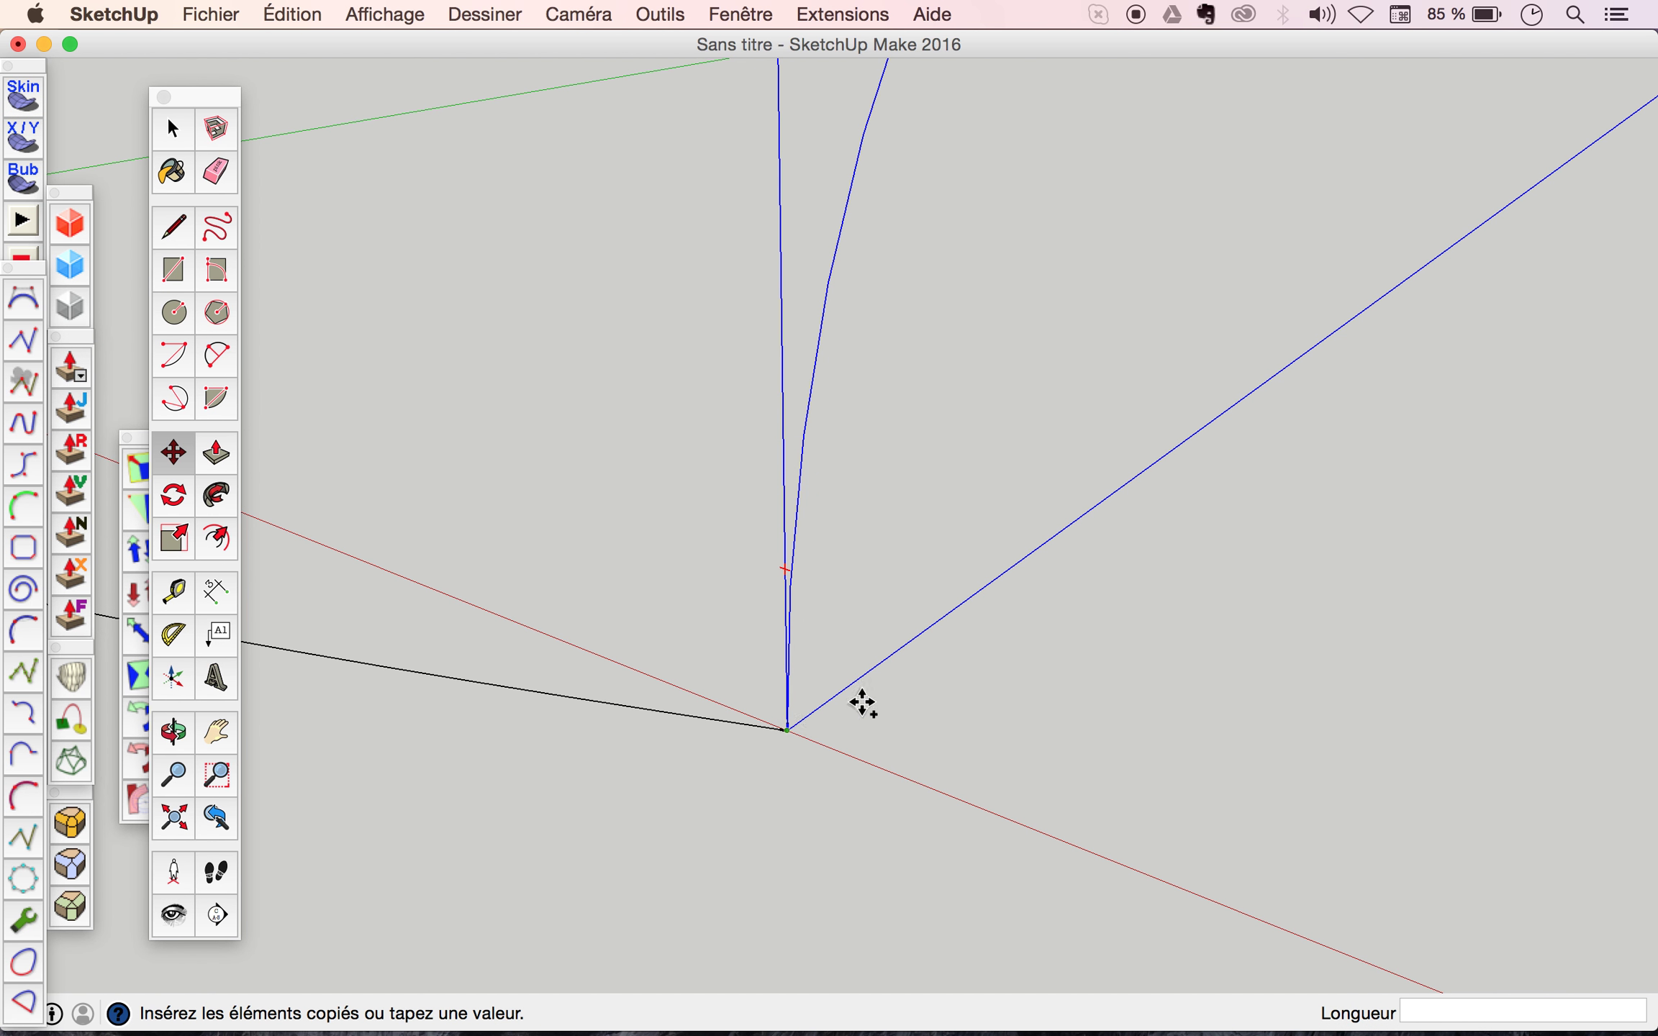
pyautogui.scroll(-5, 992, 659)
pyautogui.scroll(-2, 992, 659)
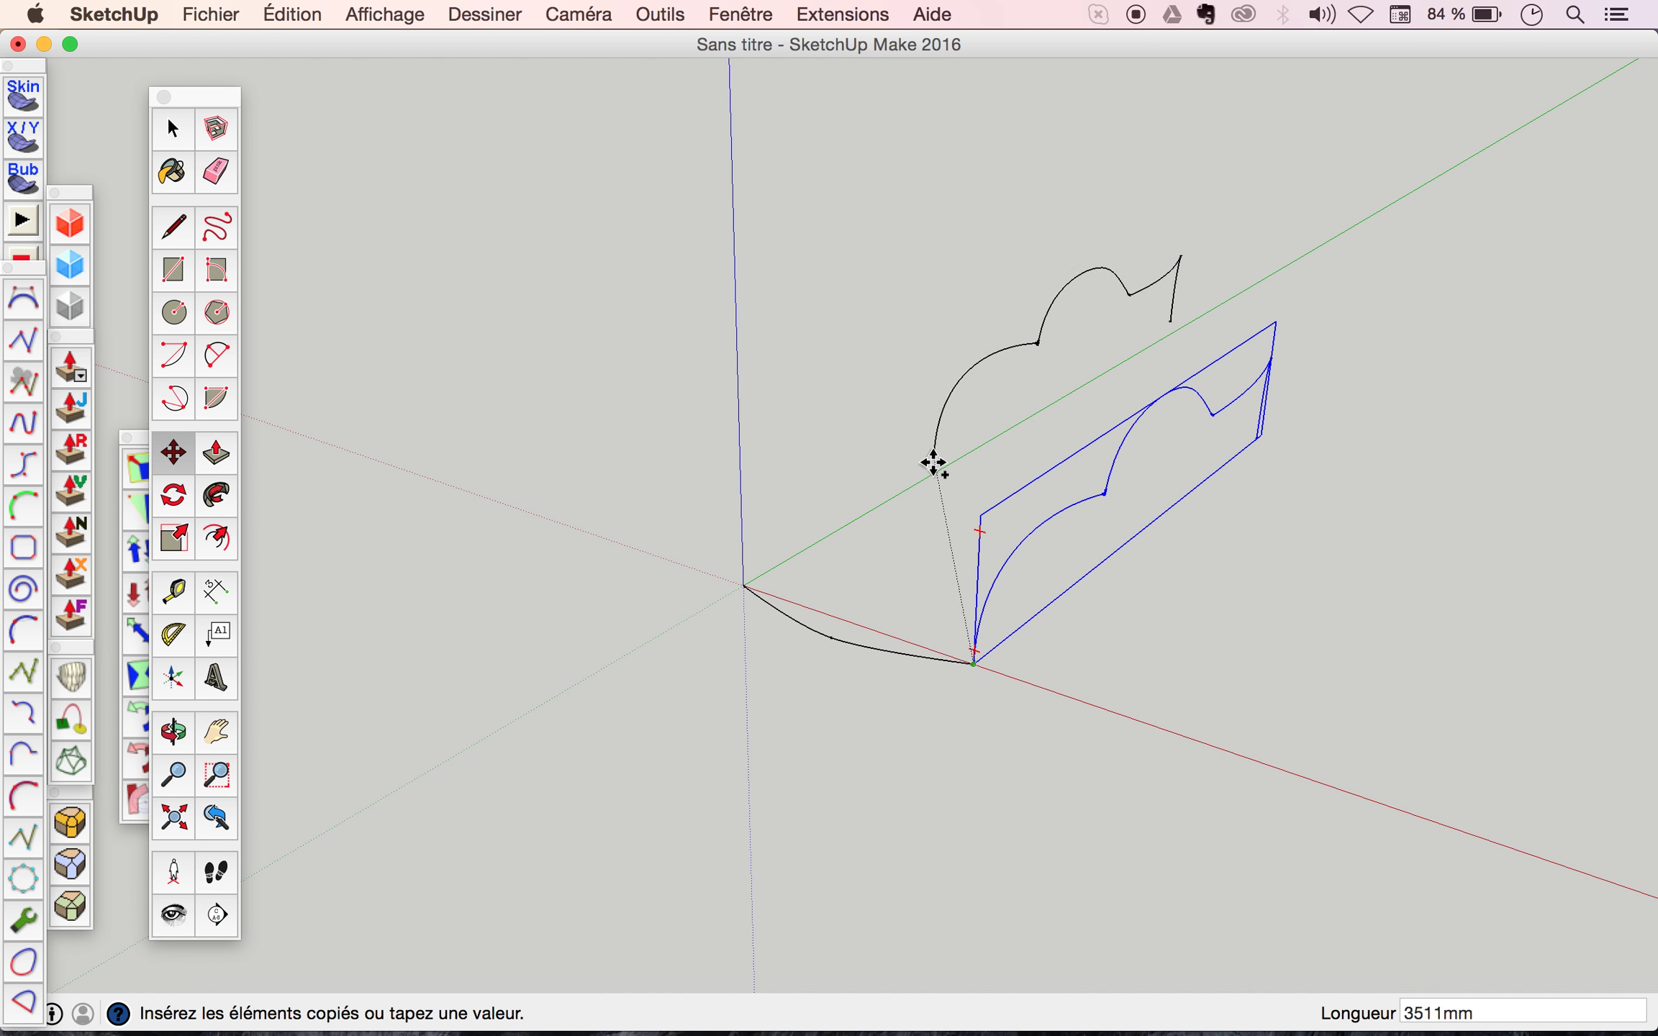
pyautogui.scroll(5, 744, 577)
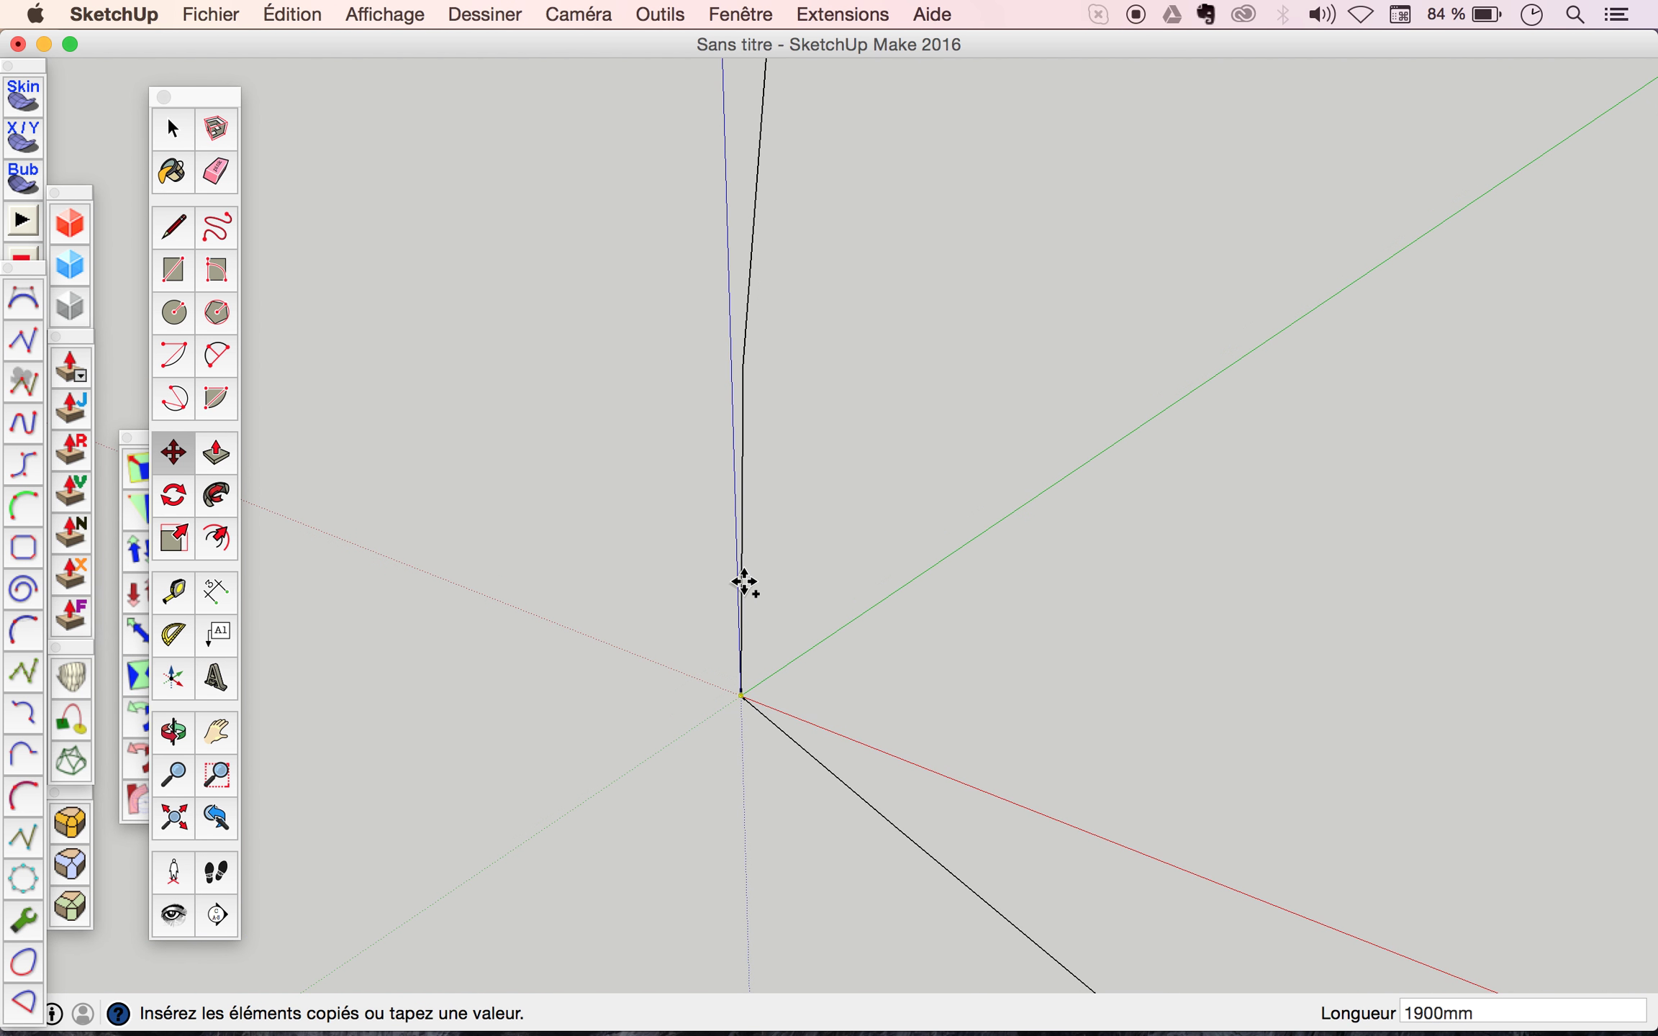
pyautogui.click(743, 698)
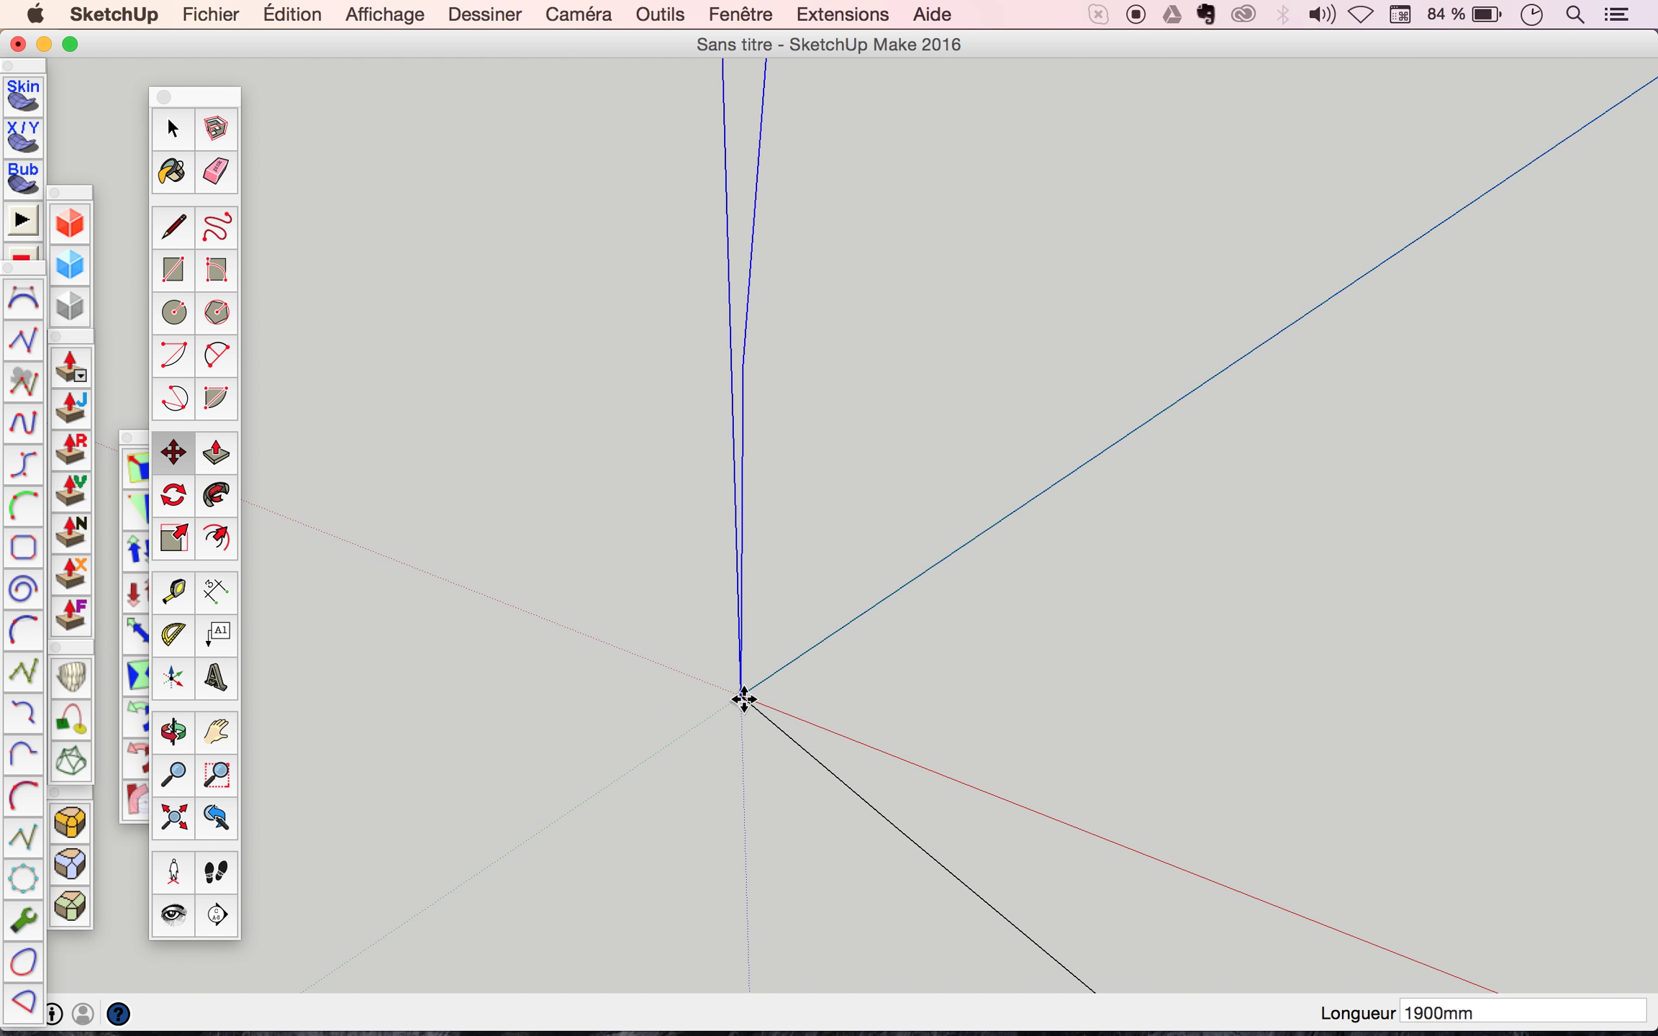
pyautogui.scroll(-4, 817, 511)
pyautogui.scroll(-1, 818, 510)
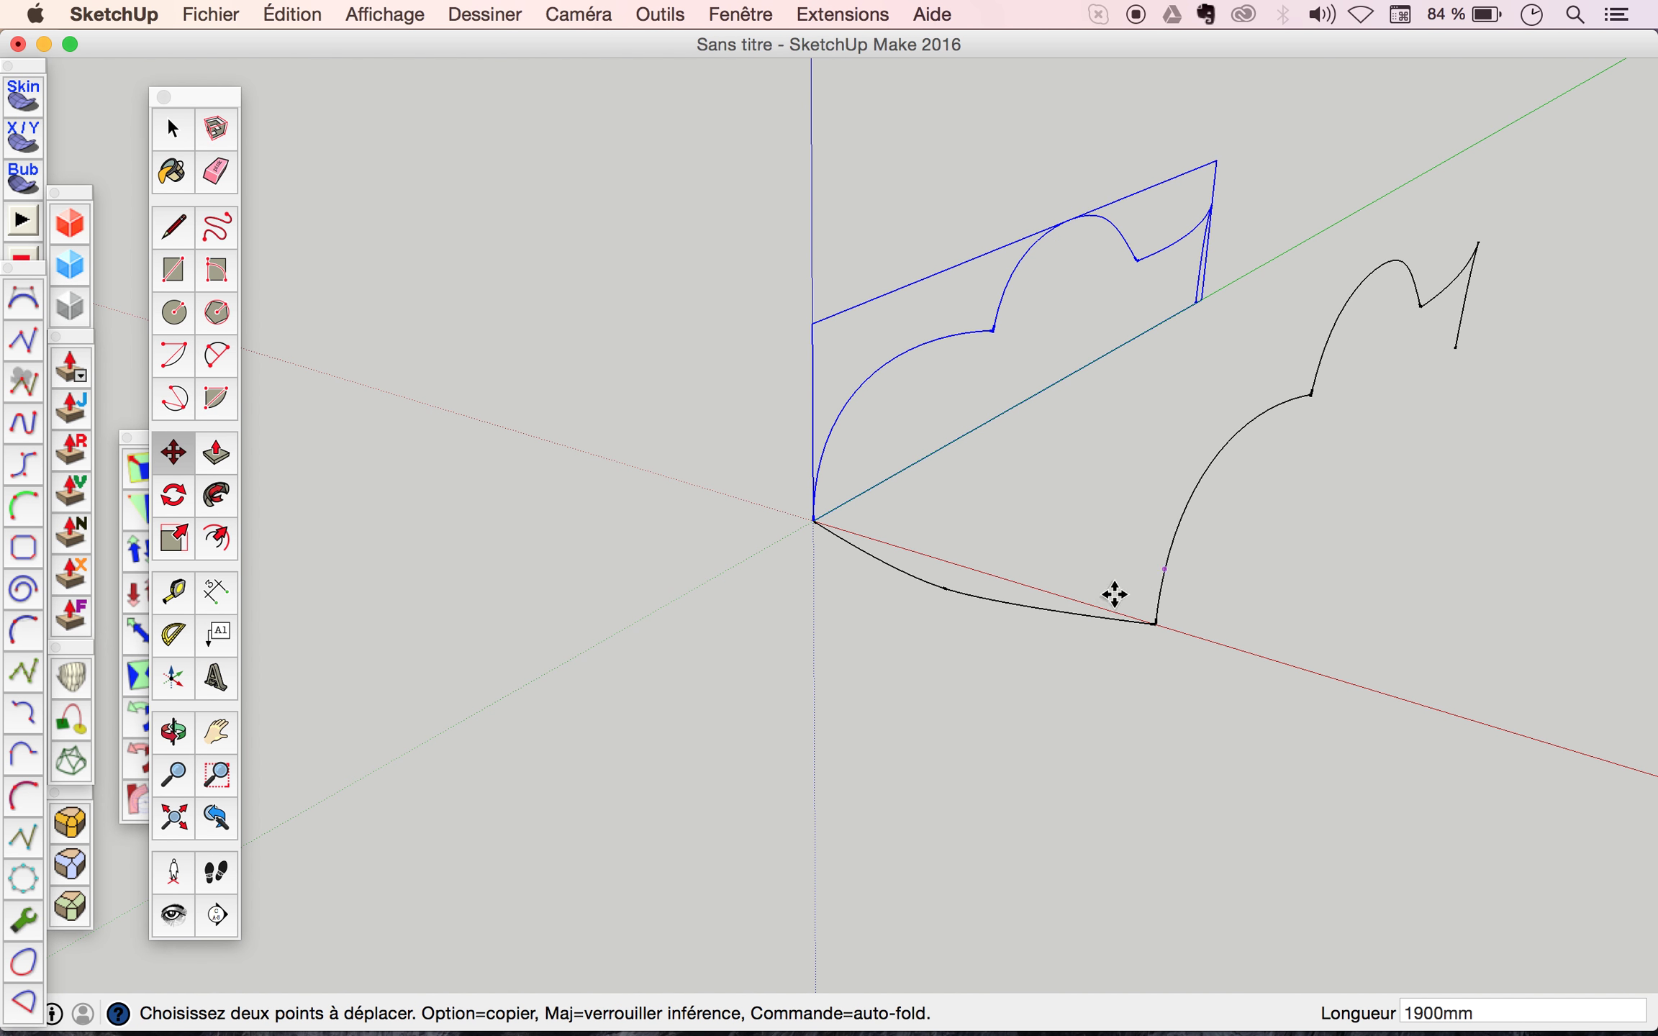
pyautogui.moveTo(1213, 602)
pyautogui.mouseDown(button='middle')
pyautogui.moveTo(1015, 436)
pyautogui.moveTo(1050, 484)
pyautogui.moveTo(1062, 548)
pyautogui.moveTo(1087, 559)
pyautogui.moveTo(995, 533)
pyautogui.moveTo(1085, 555)
pyautogui.moveTo(1037, 551)
pyautogui.mouseUp(button='middle')
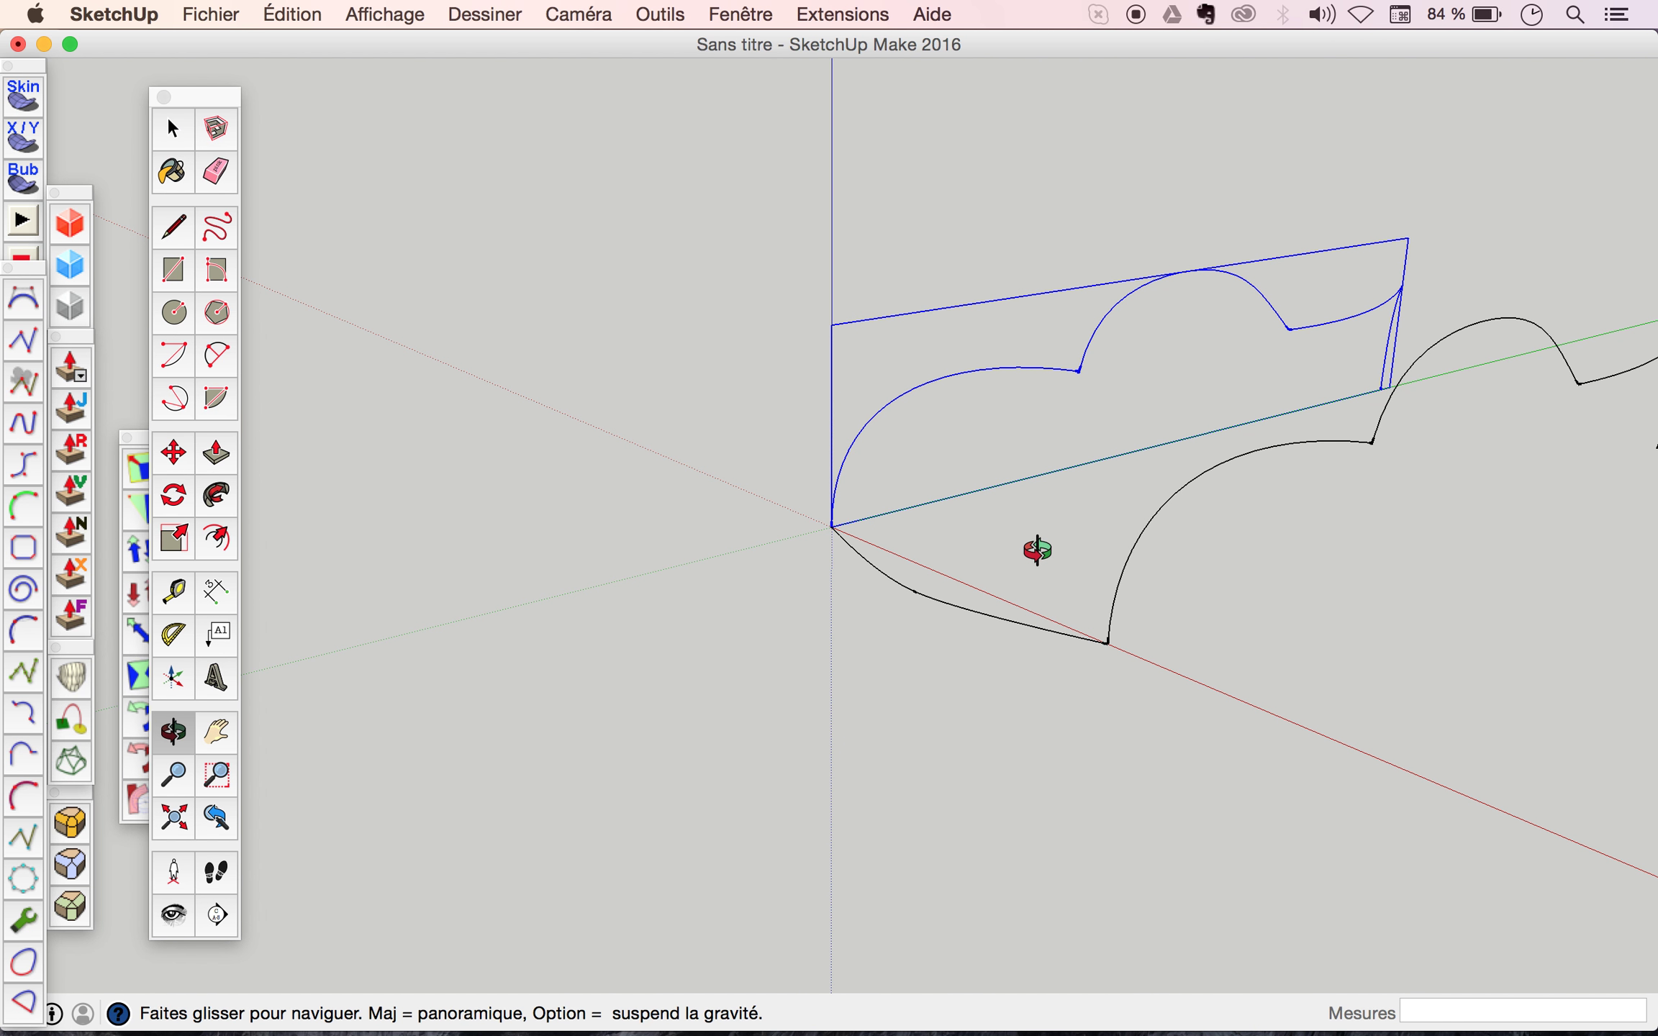
# Orbit the view lower and more front-on to see both side profiles.
pyautogui.moveTo(1037, 551); pyautogui.dragTo(1140, 529, button='middle')
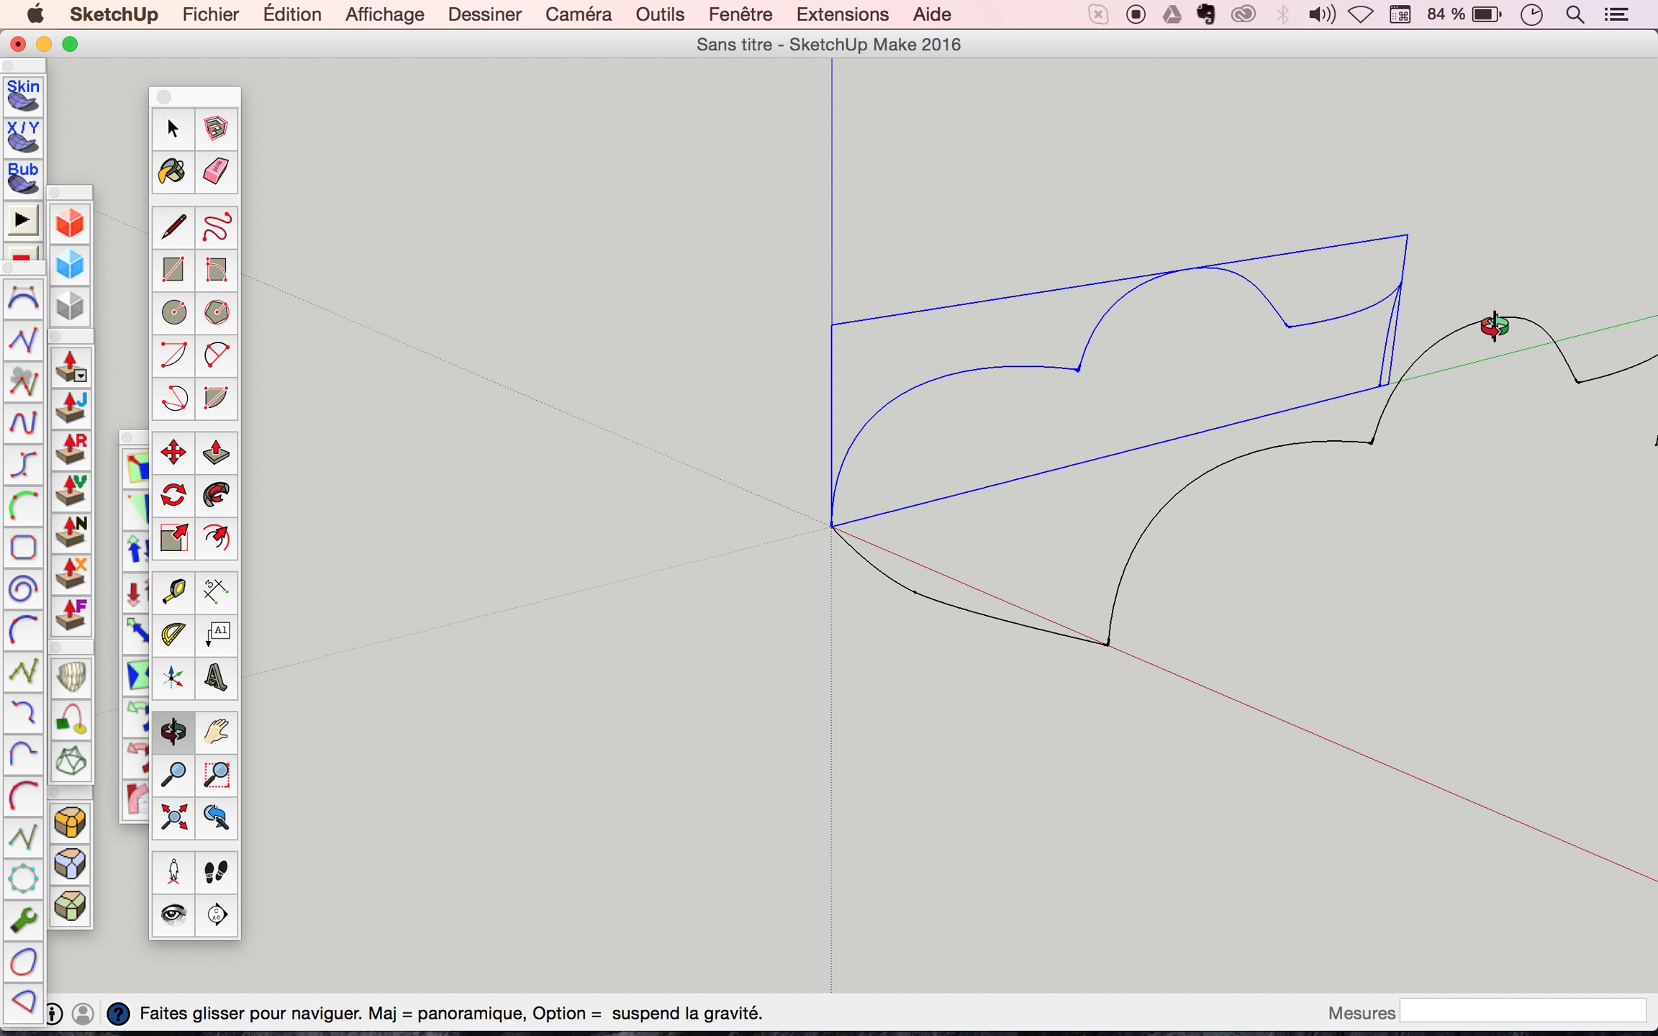
# Draw a closed rectangle face between the black and blue profiles' roof peaks and select it.
pyautogui.press('l')
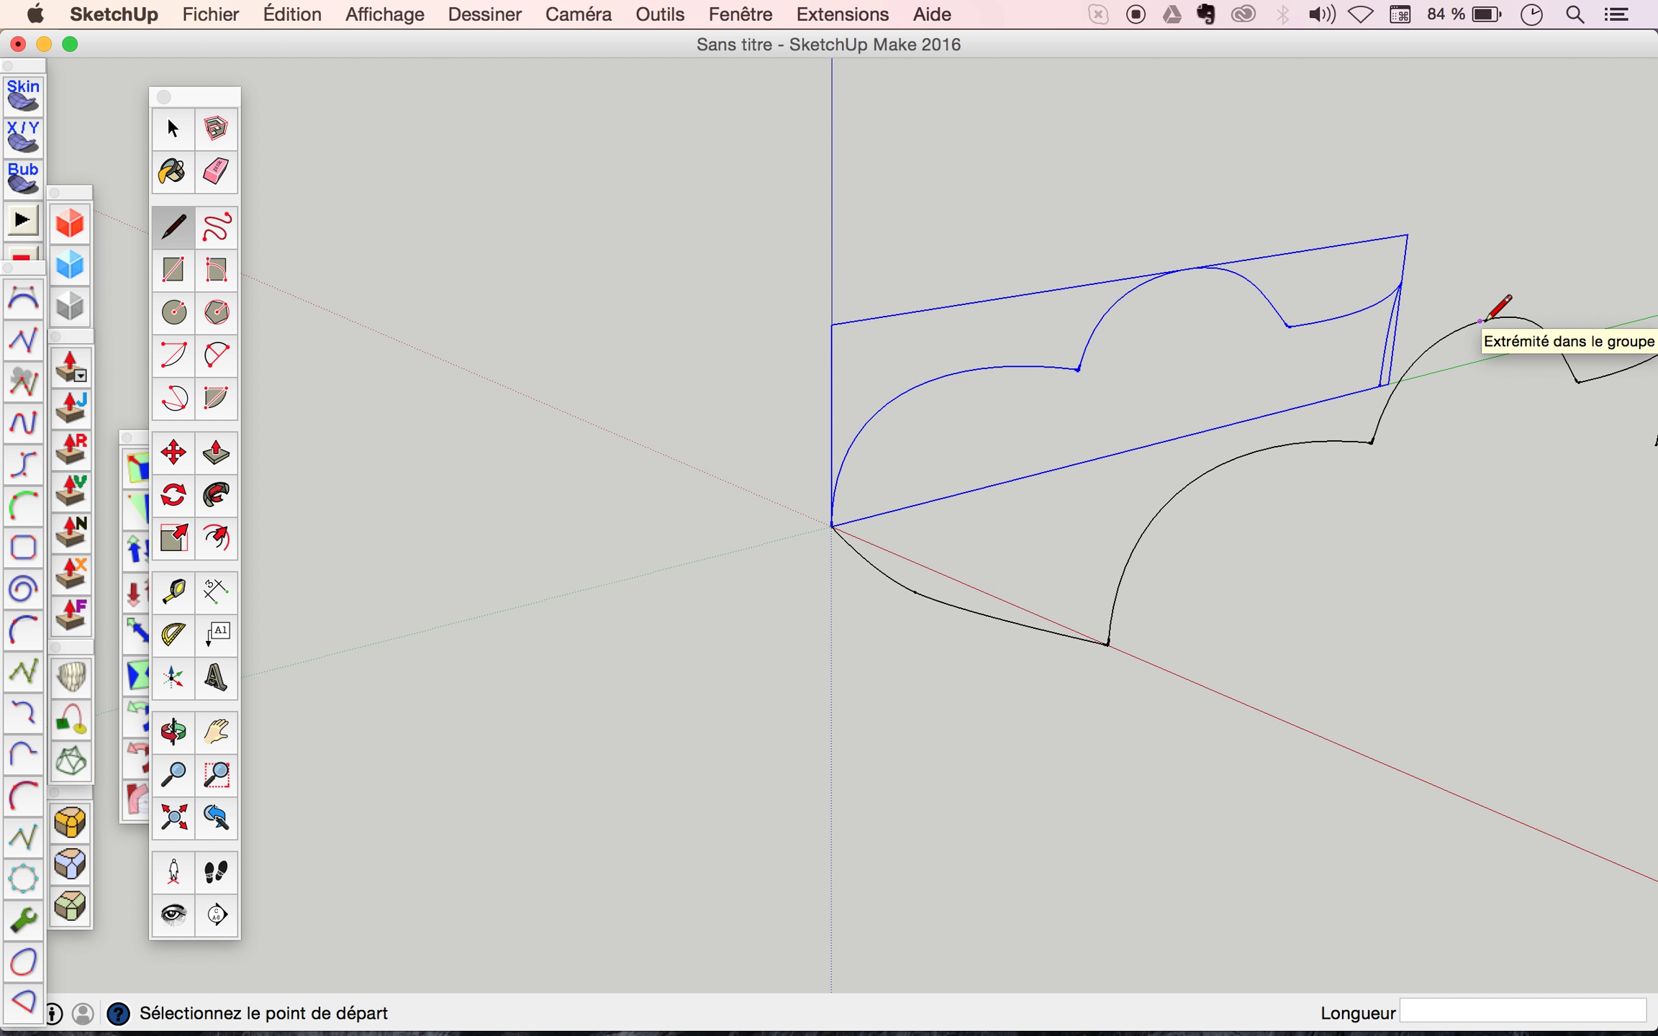
pyautogui.click(1484, 319)
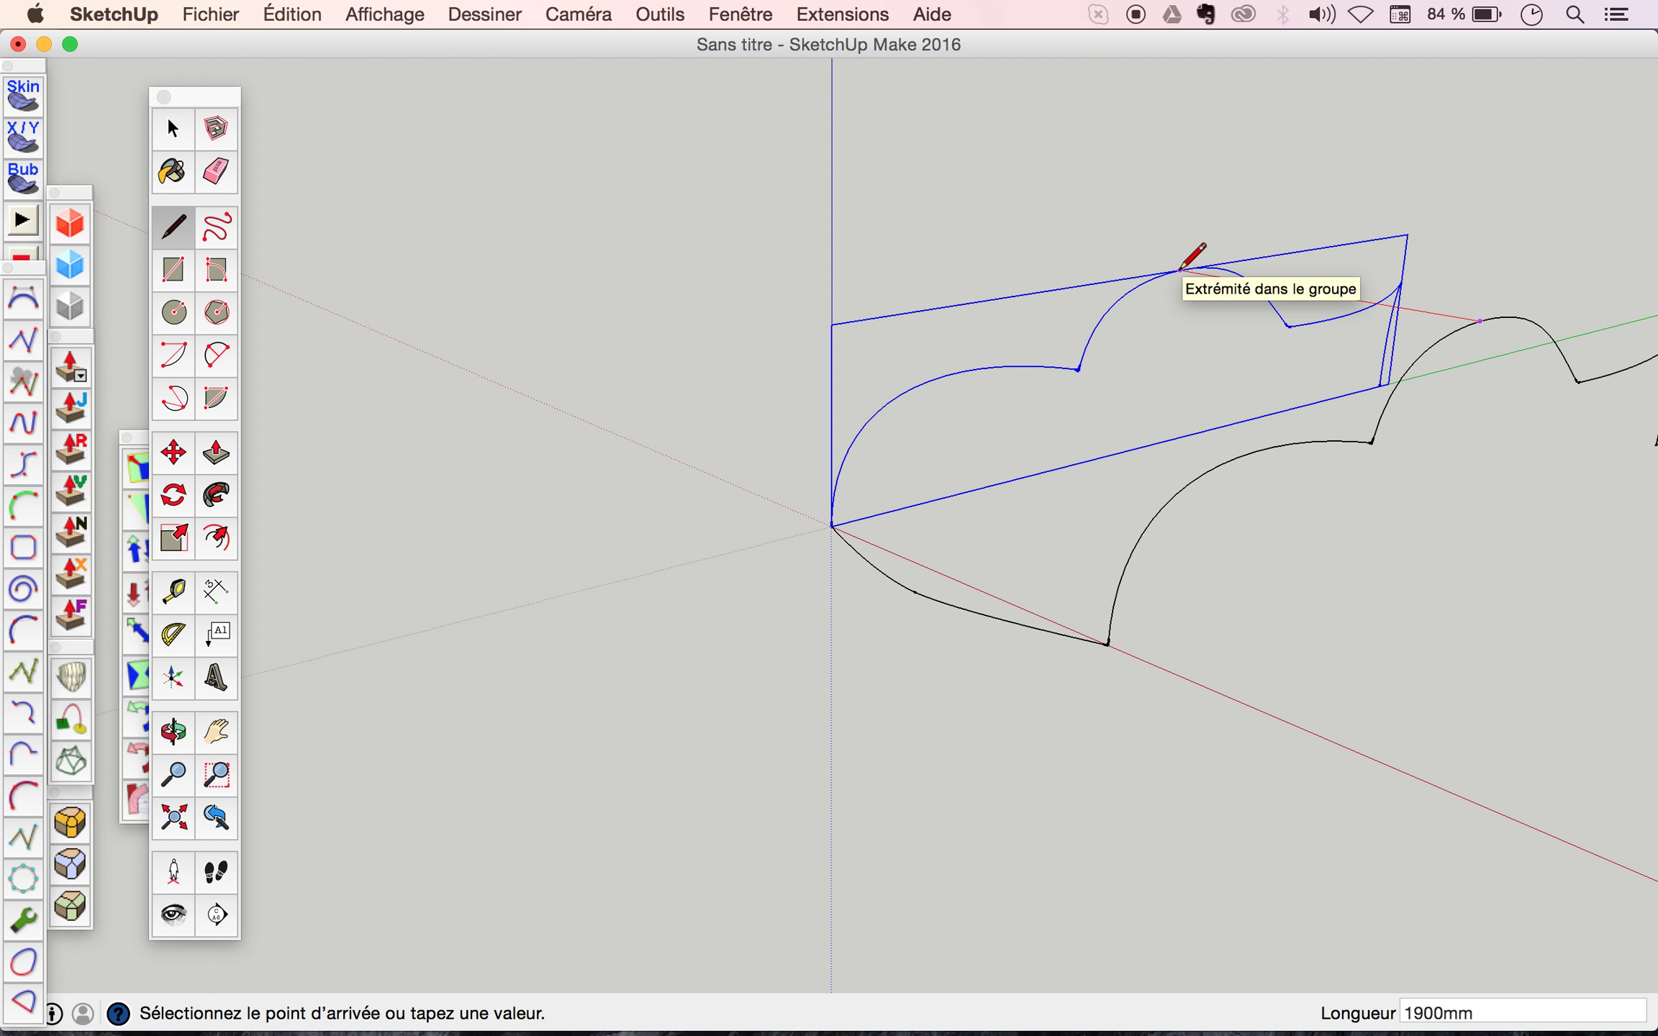
pyautogui.click(1179, 270)
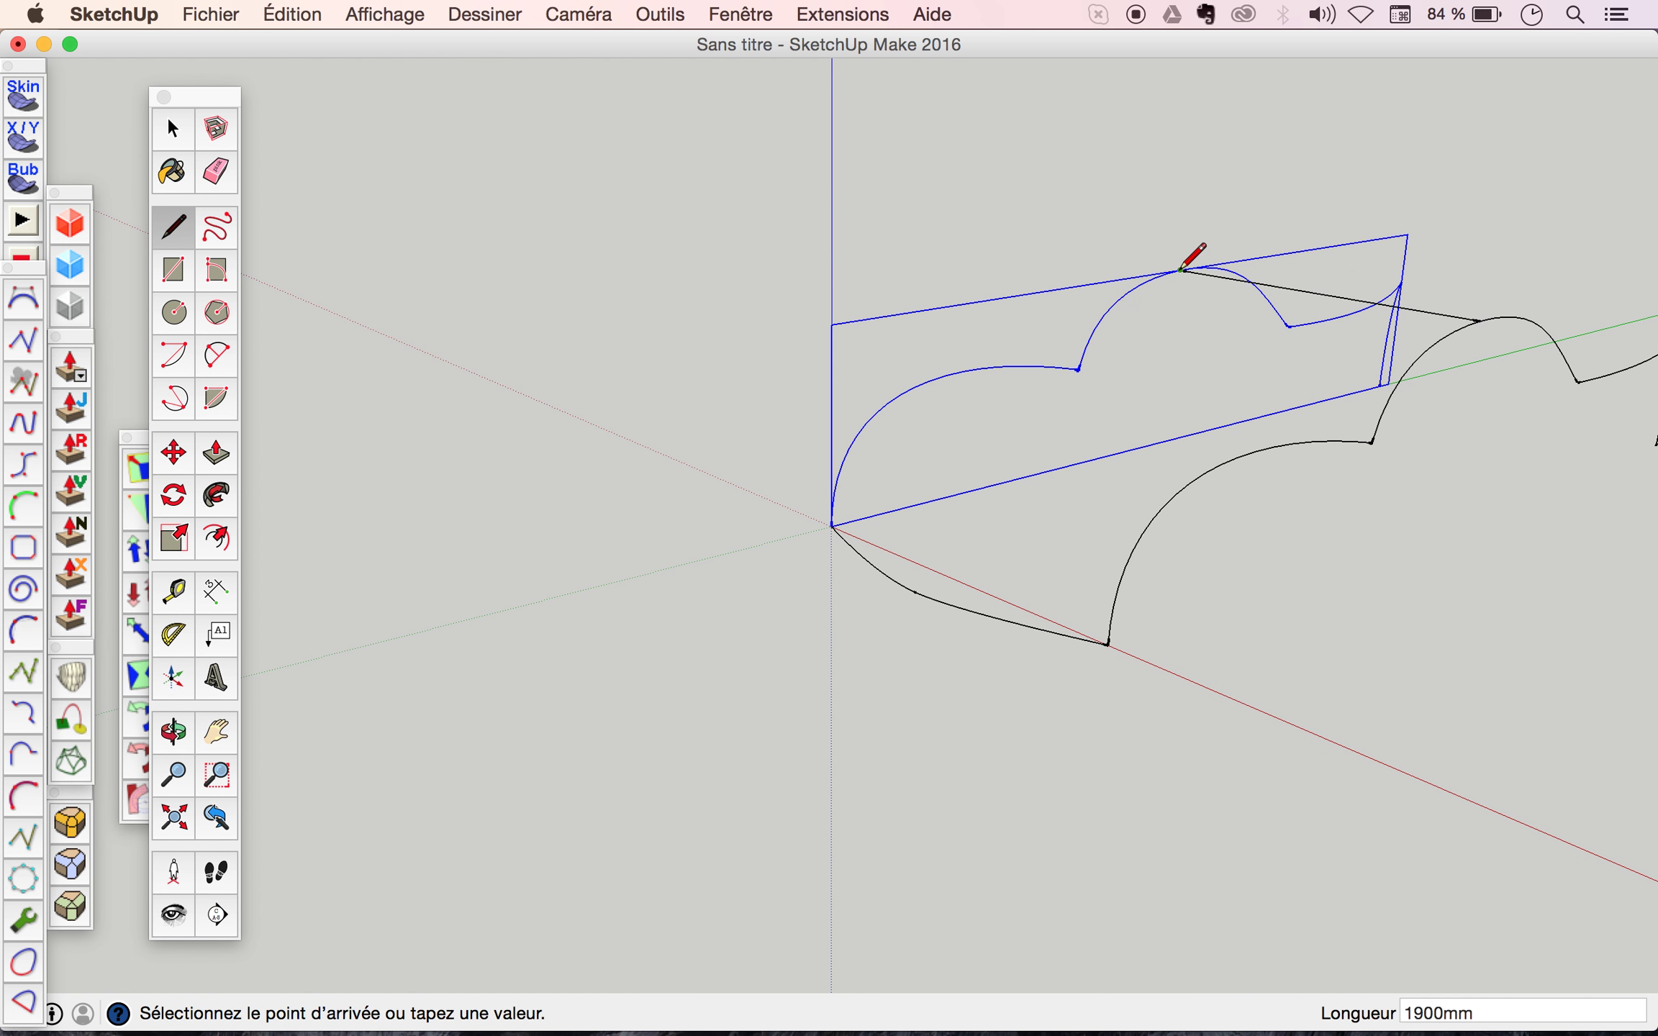
pyautogui.click(1184, 207)
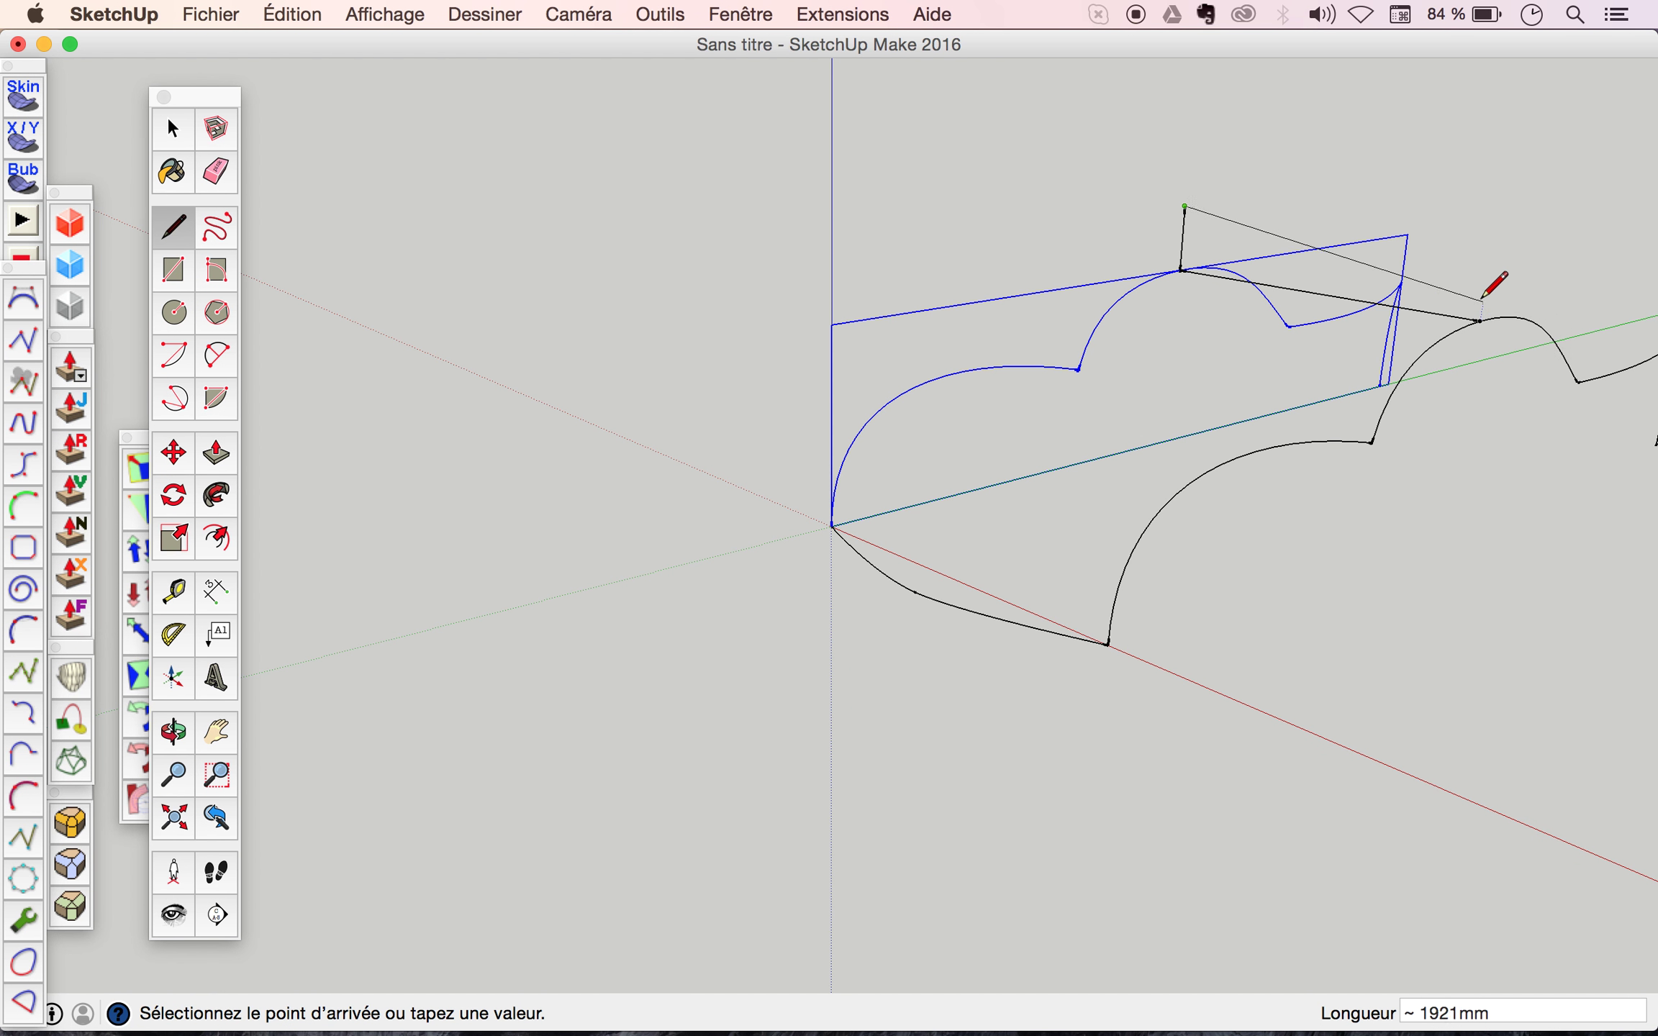
pyautogui.click(1491, 245)
pyautogui.click(1480, 320)
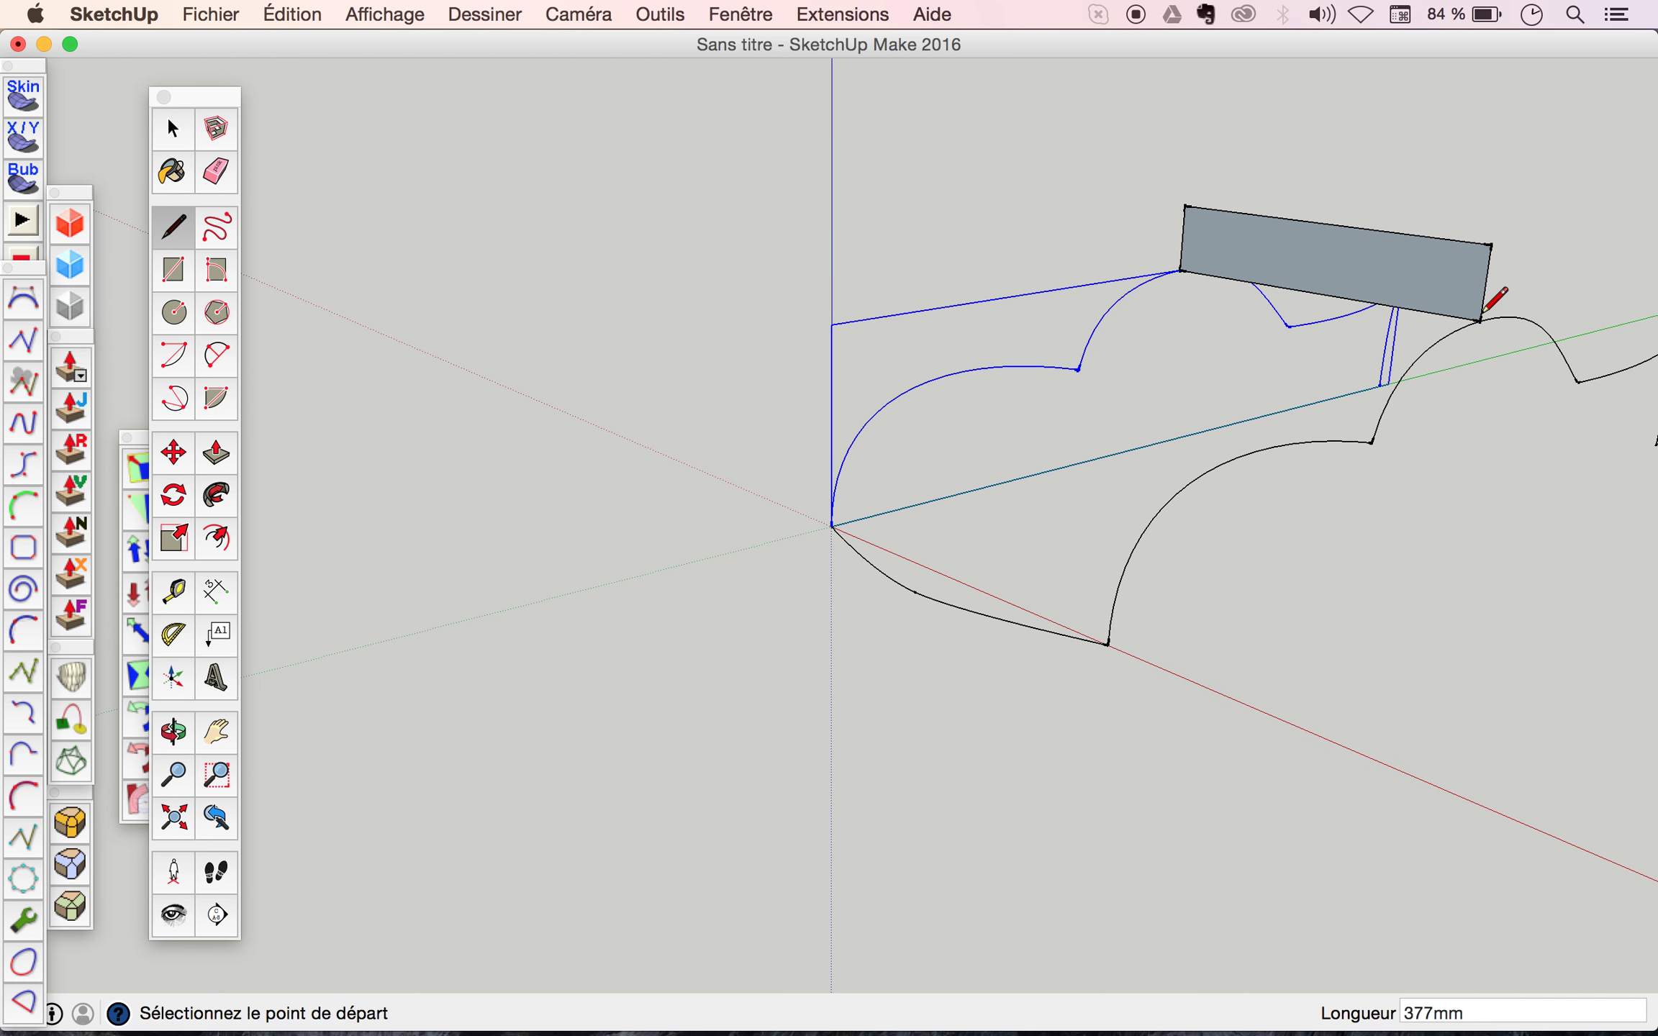
pyautogui.press('space')
pyautogui.doubleClick(1391, 288)
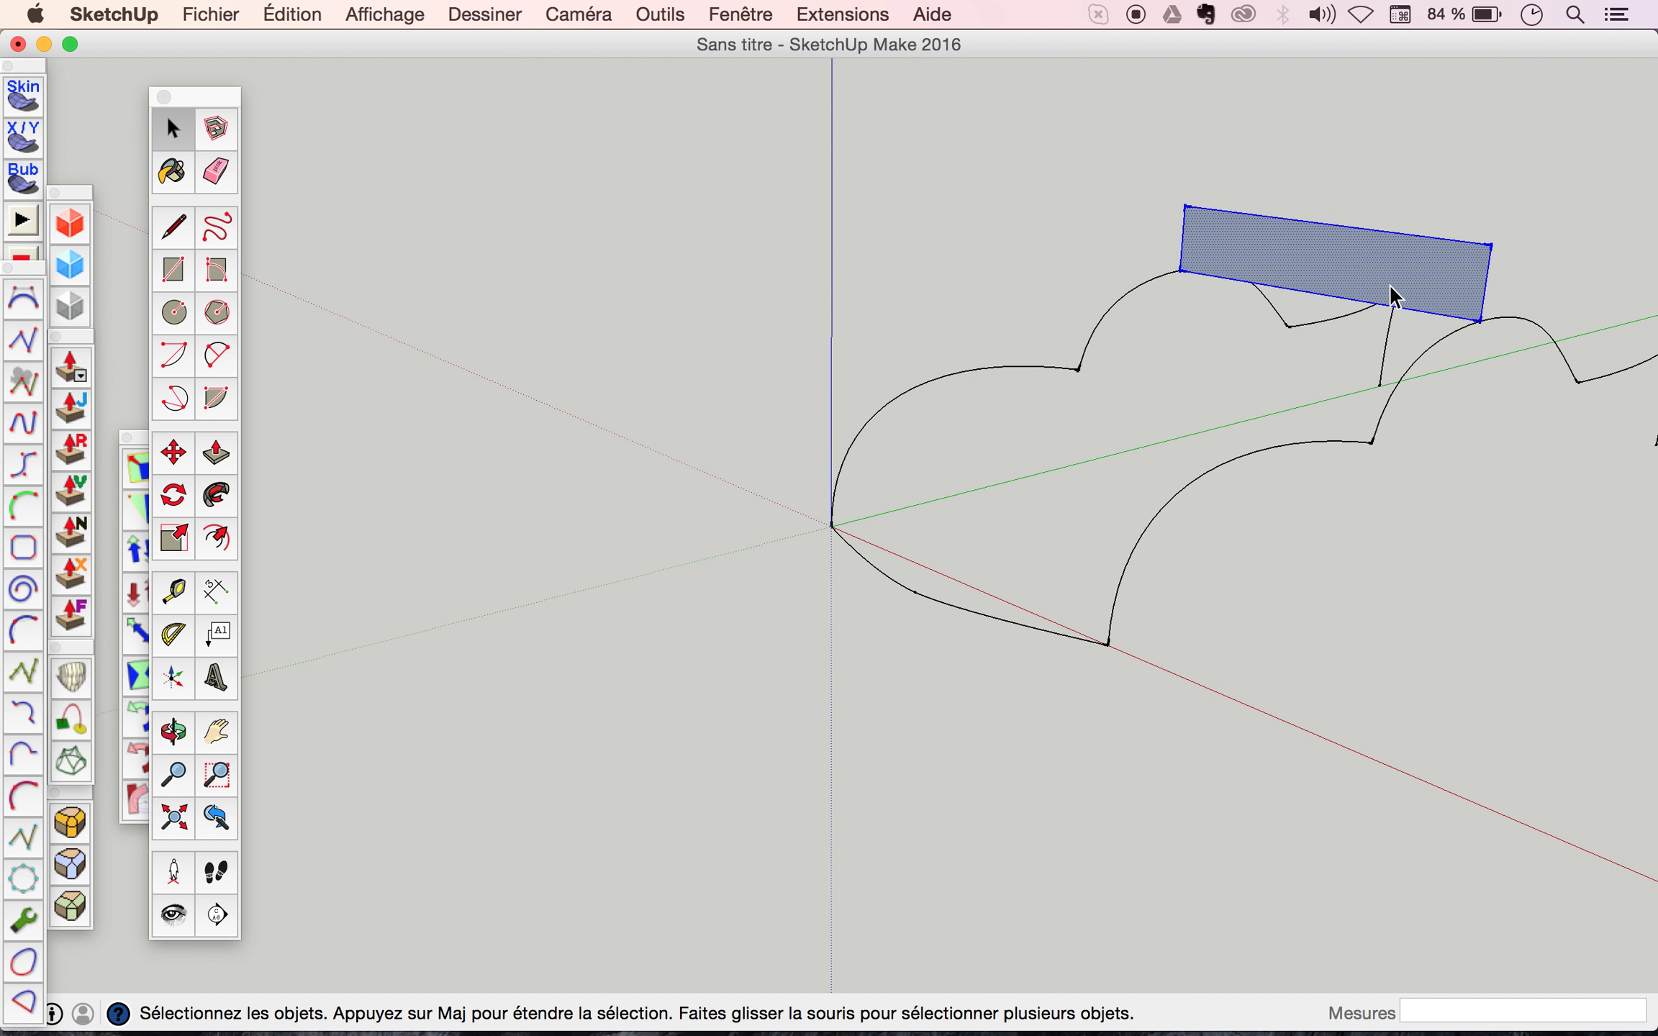
# Group the selected roof rectangle with Créer un groupe.
pyautogui.rightClick(1391, 292)
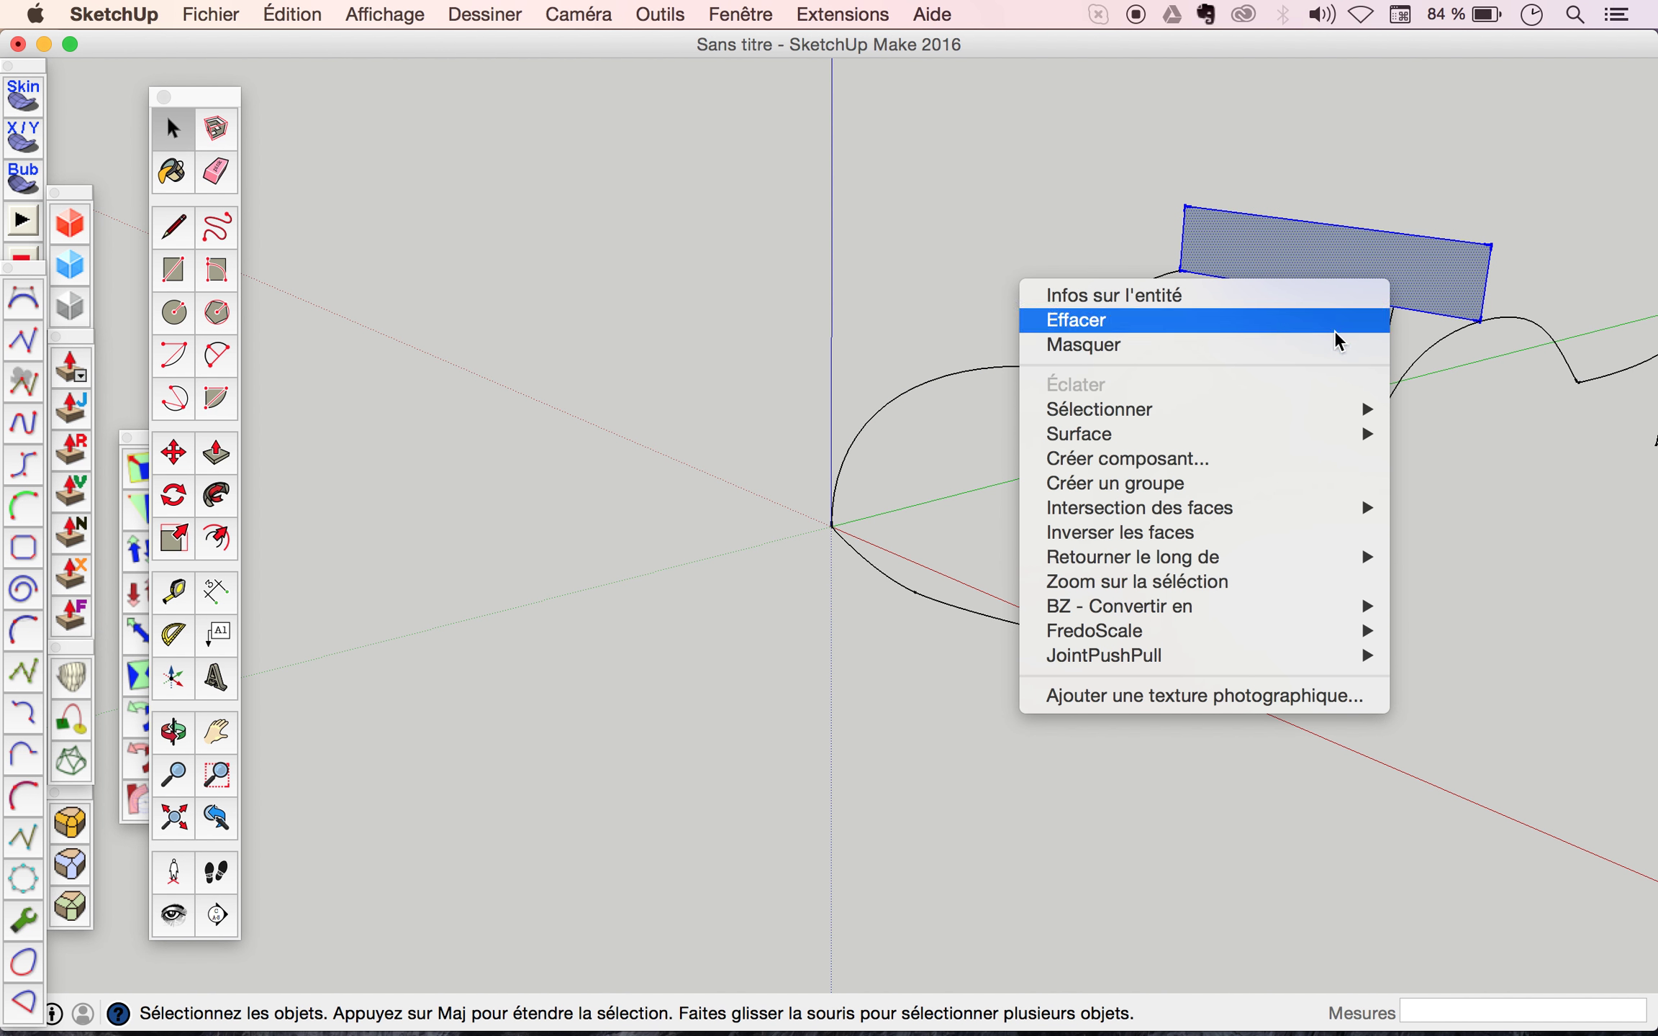
pyautogui.click(1157, 495)
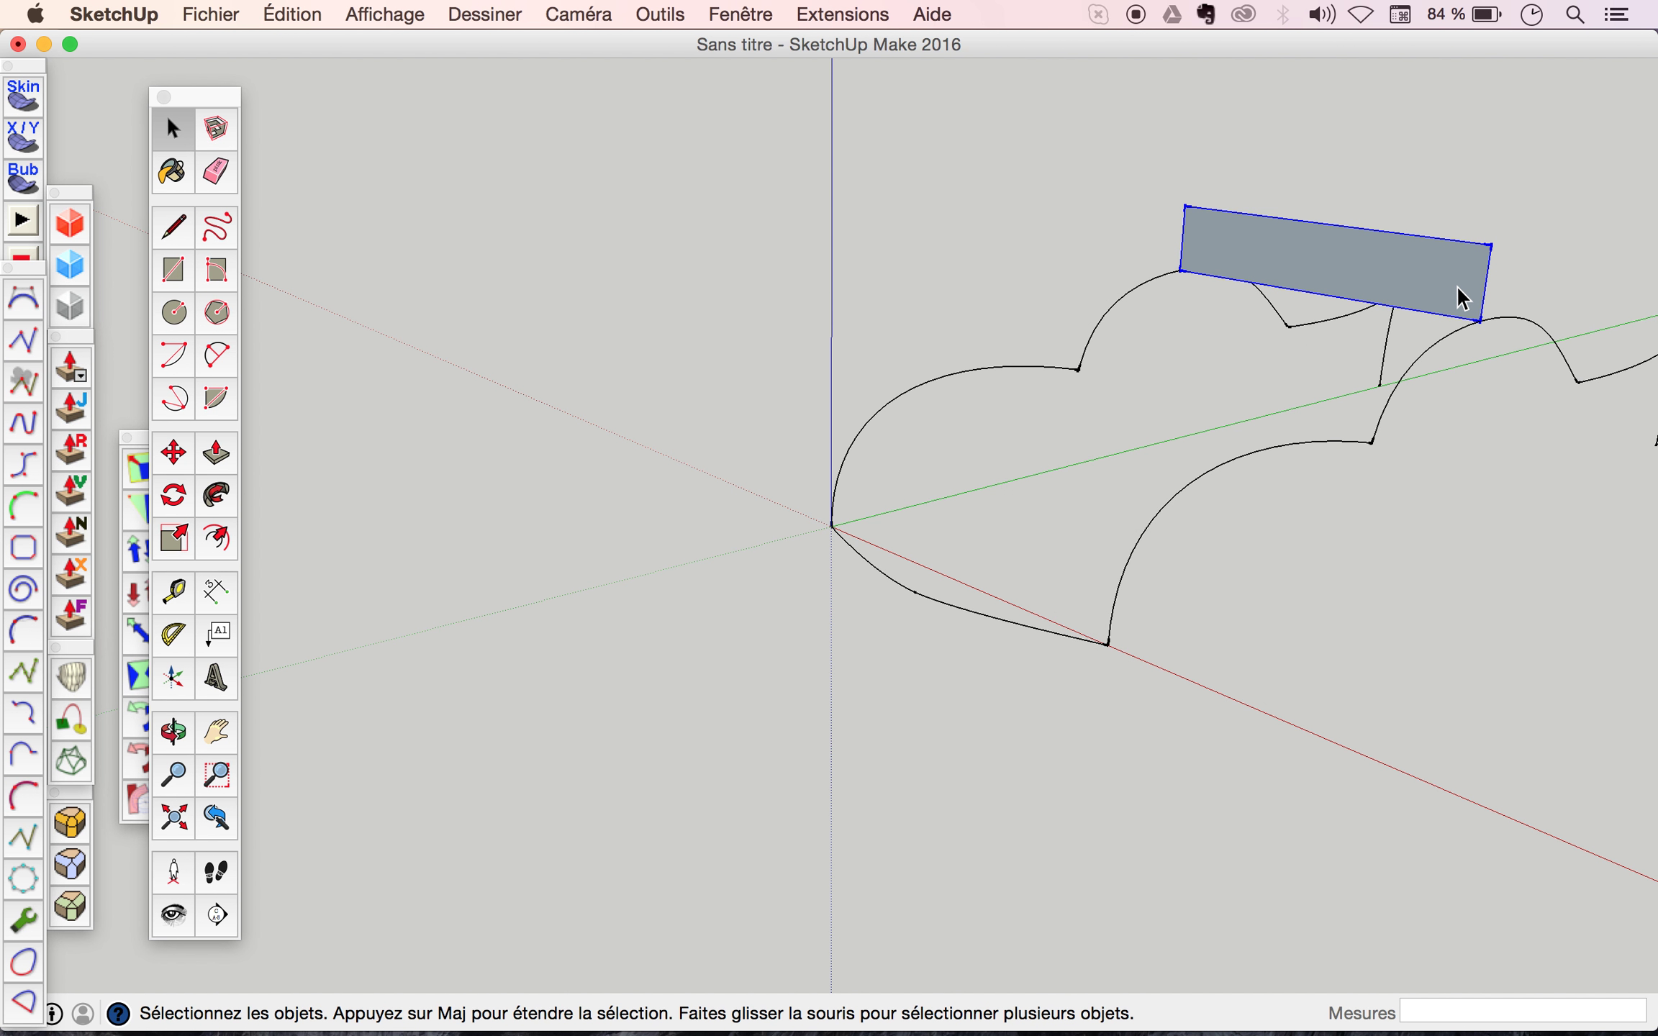
pyautogui.scroll(2, 1461, 288)
pyautogui.scroll(2, 1457, 288)
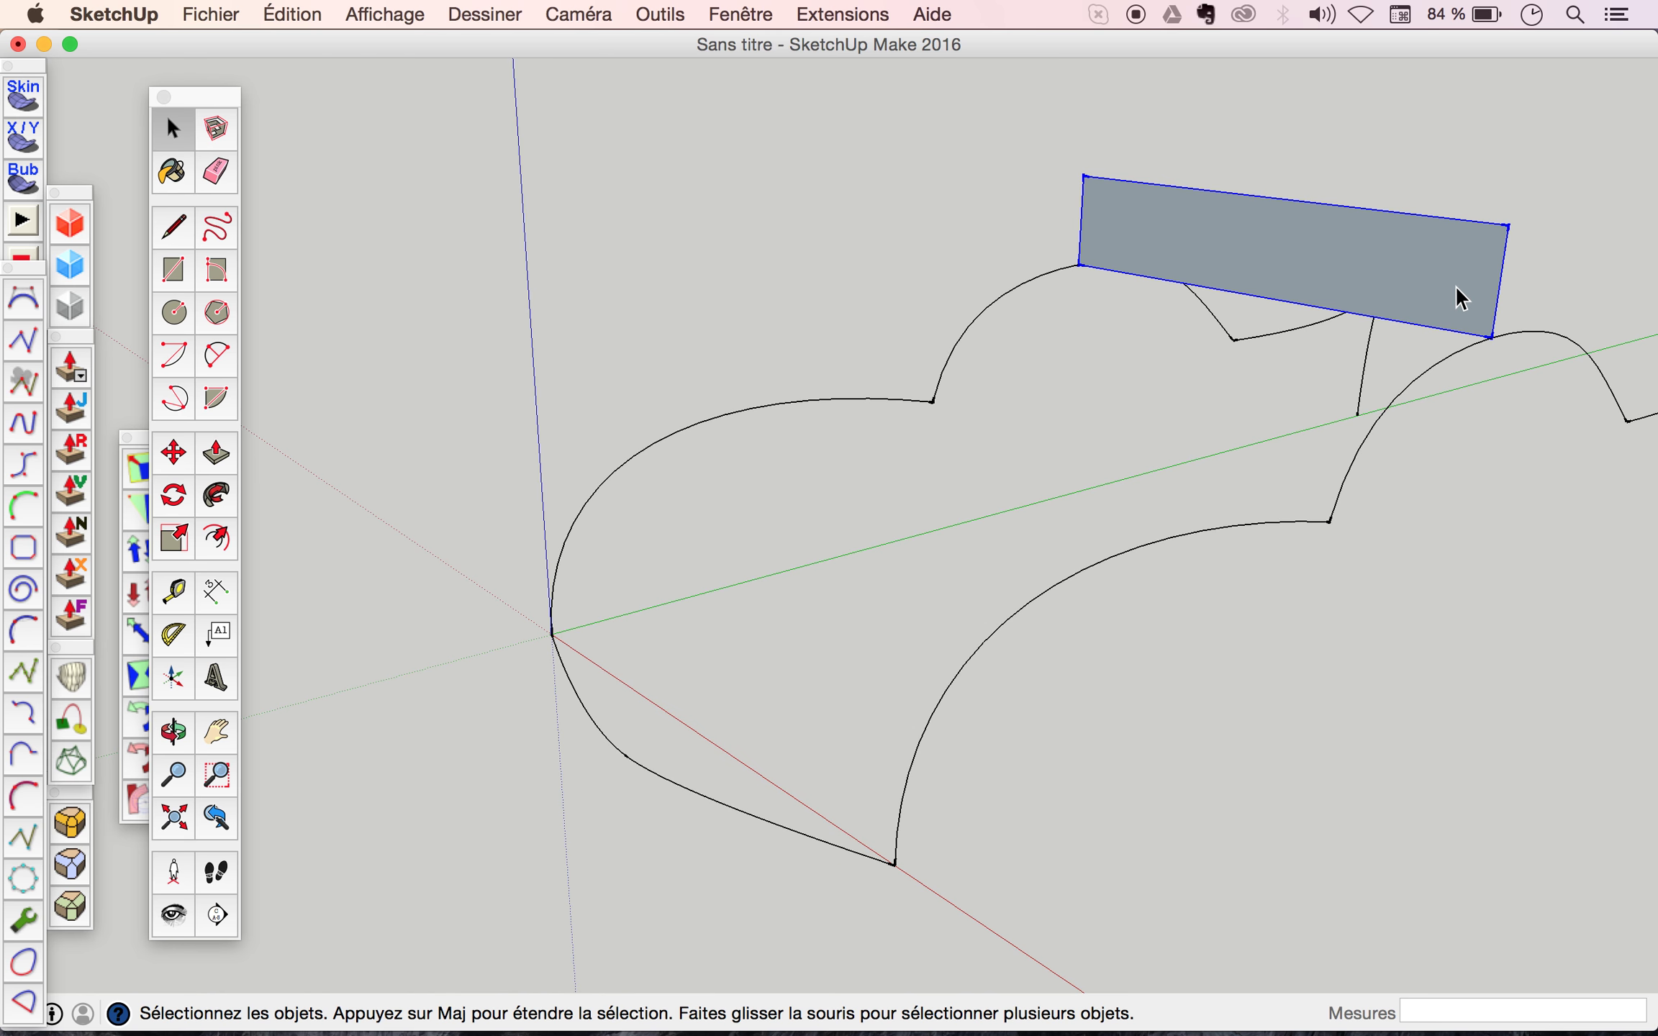
# Draw a classic Bézier arc between the rectangle's lower corners, bending through its top midpoint.
pyautogui.click(26, 308)
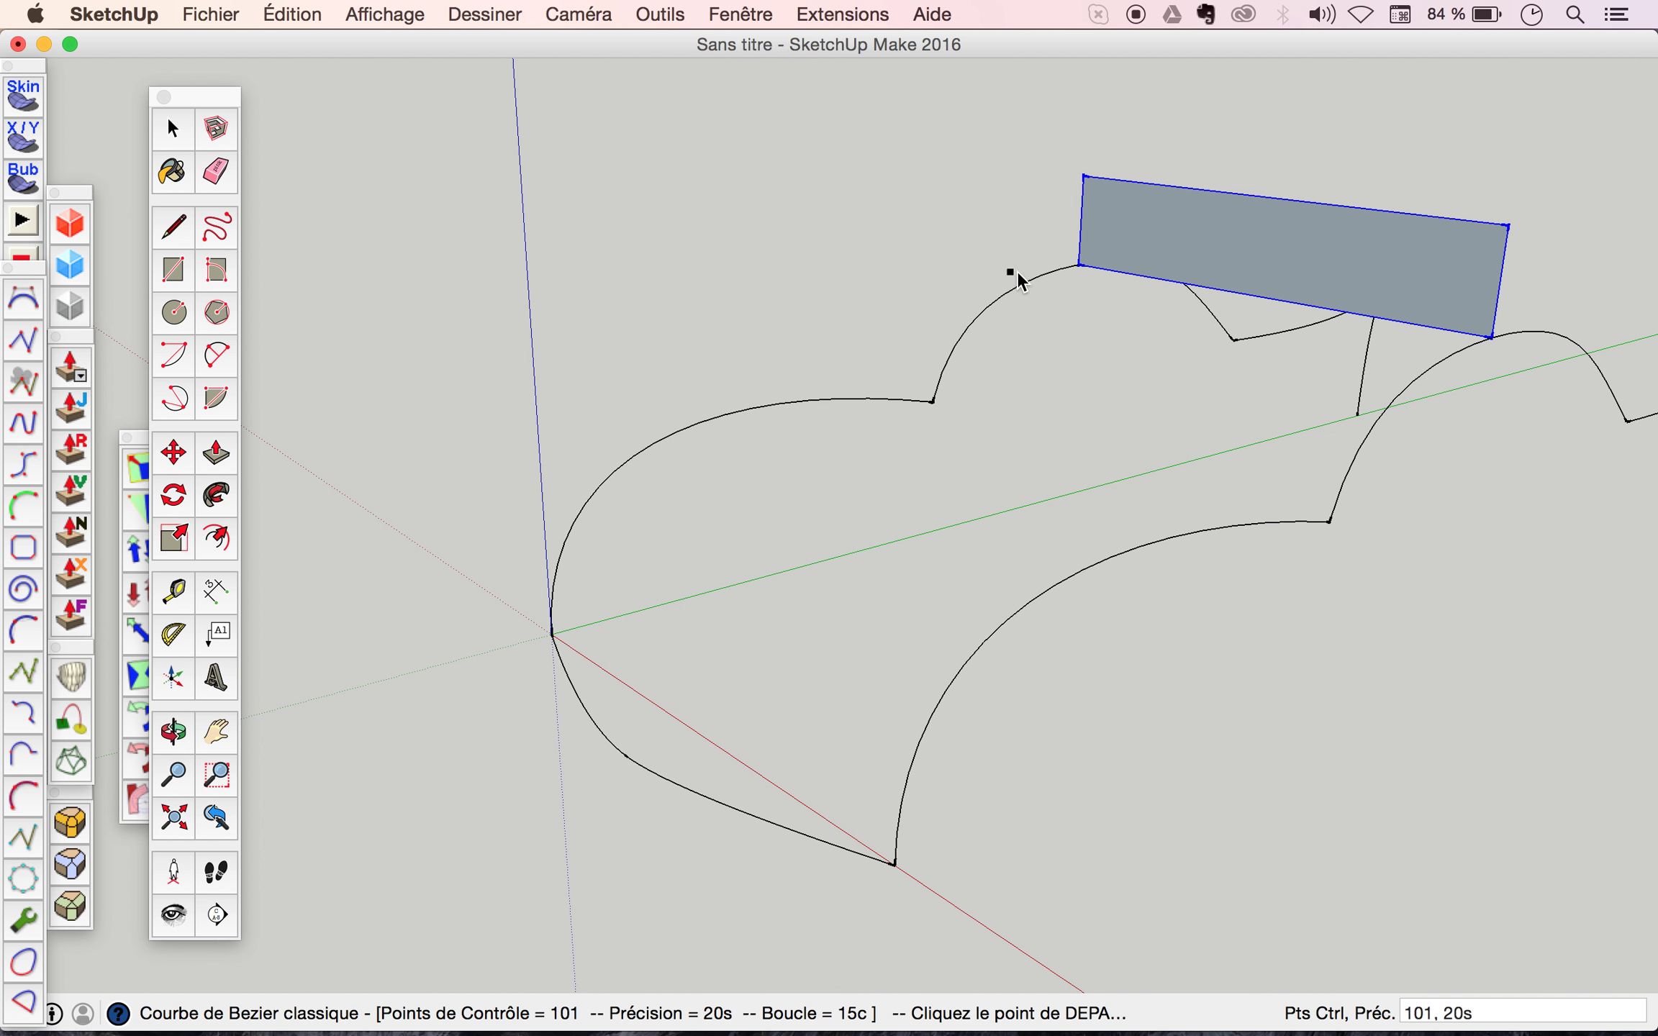
pyautogui.click(1079, 266)
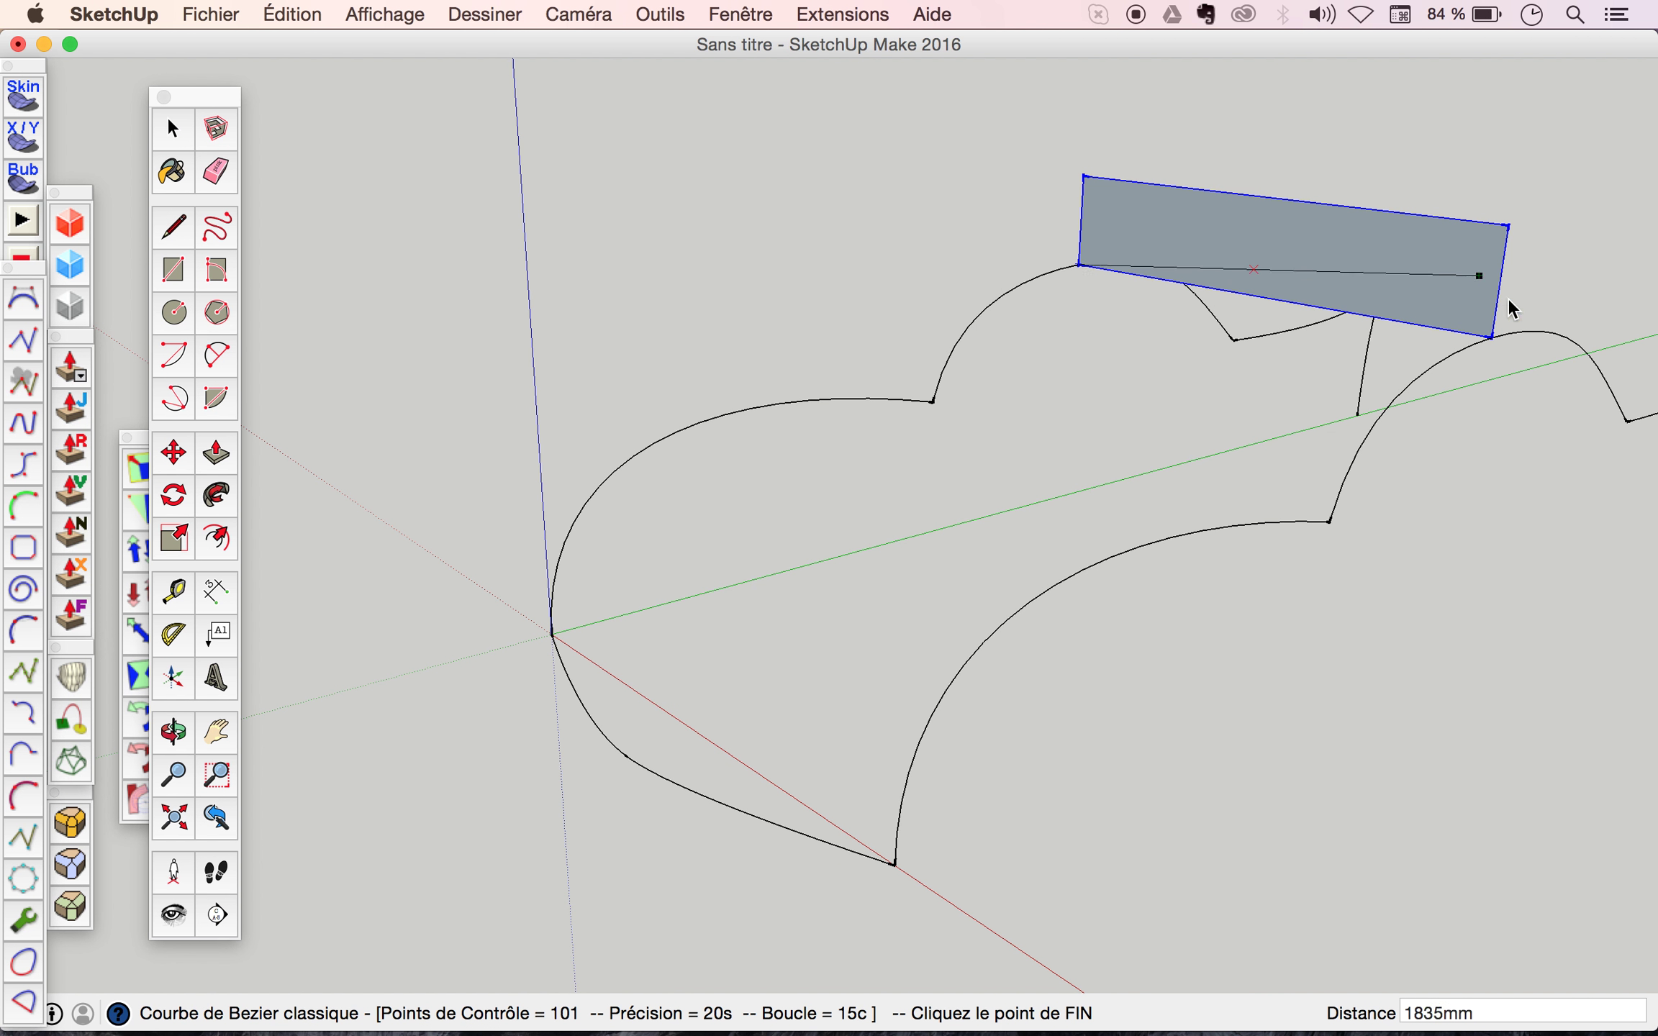
pyautogui.click(1490, 336)
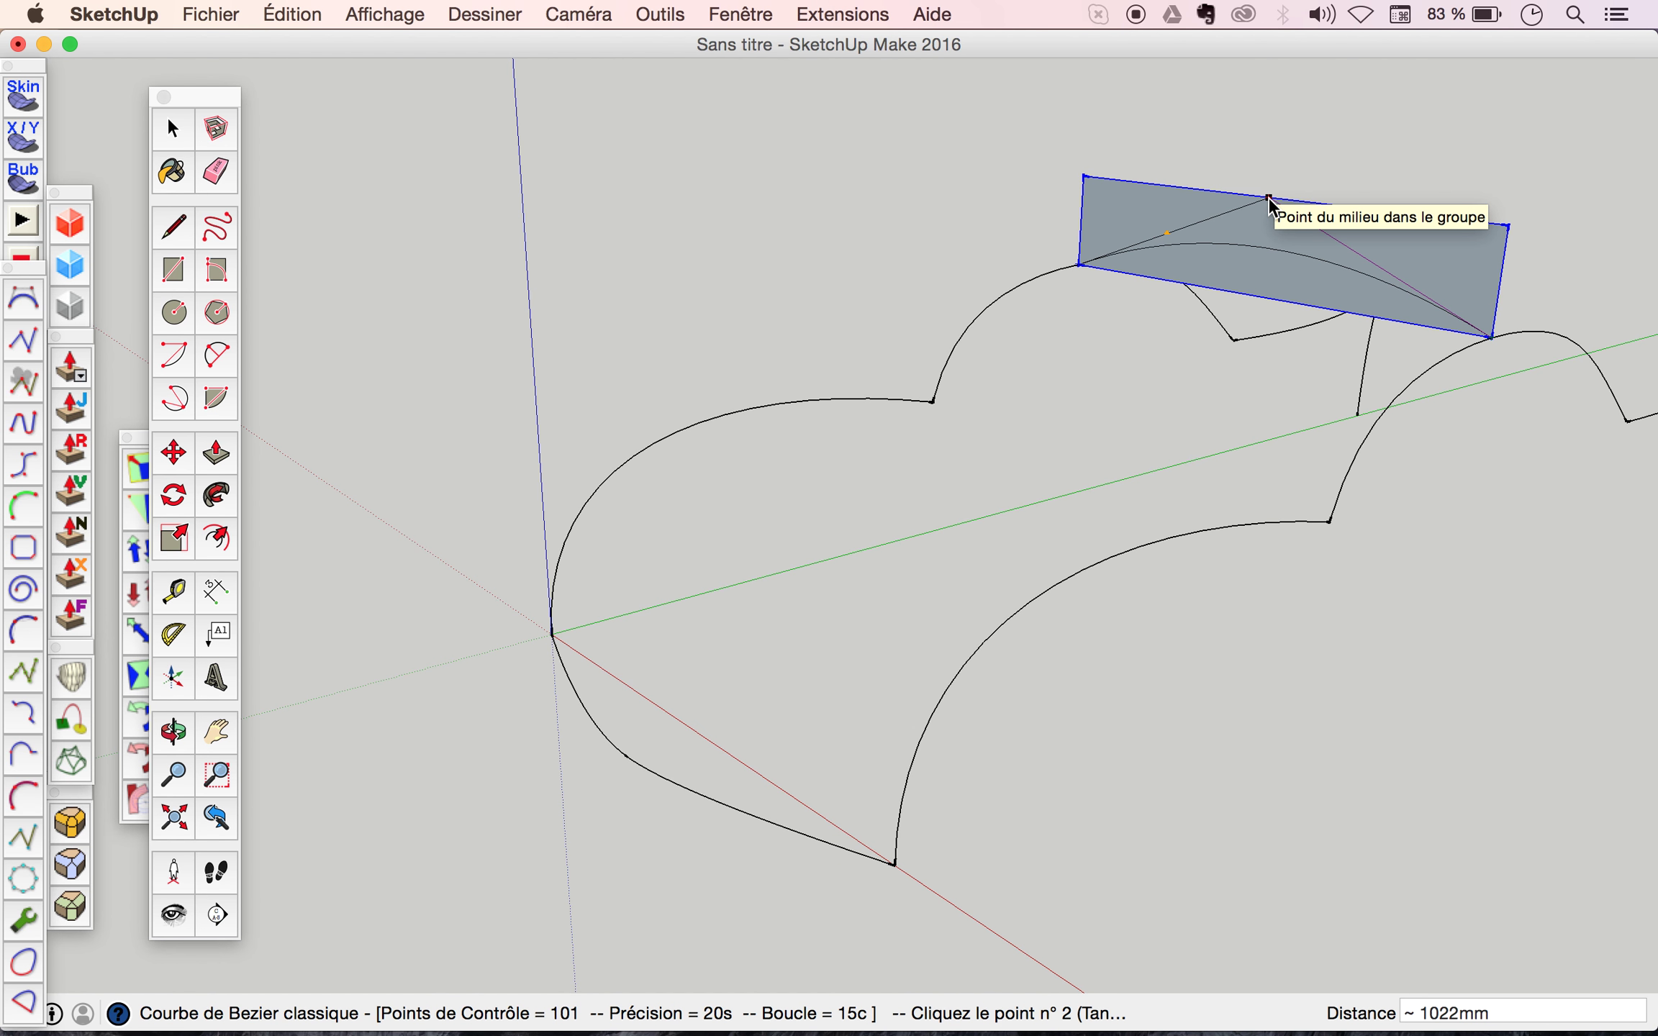
pyautogui.doubleClick(1269, 200)
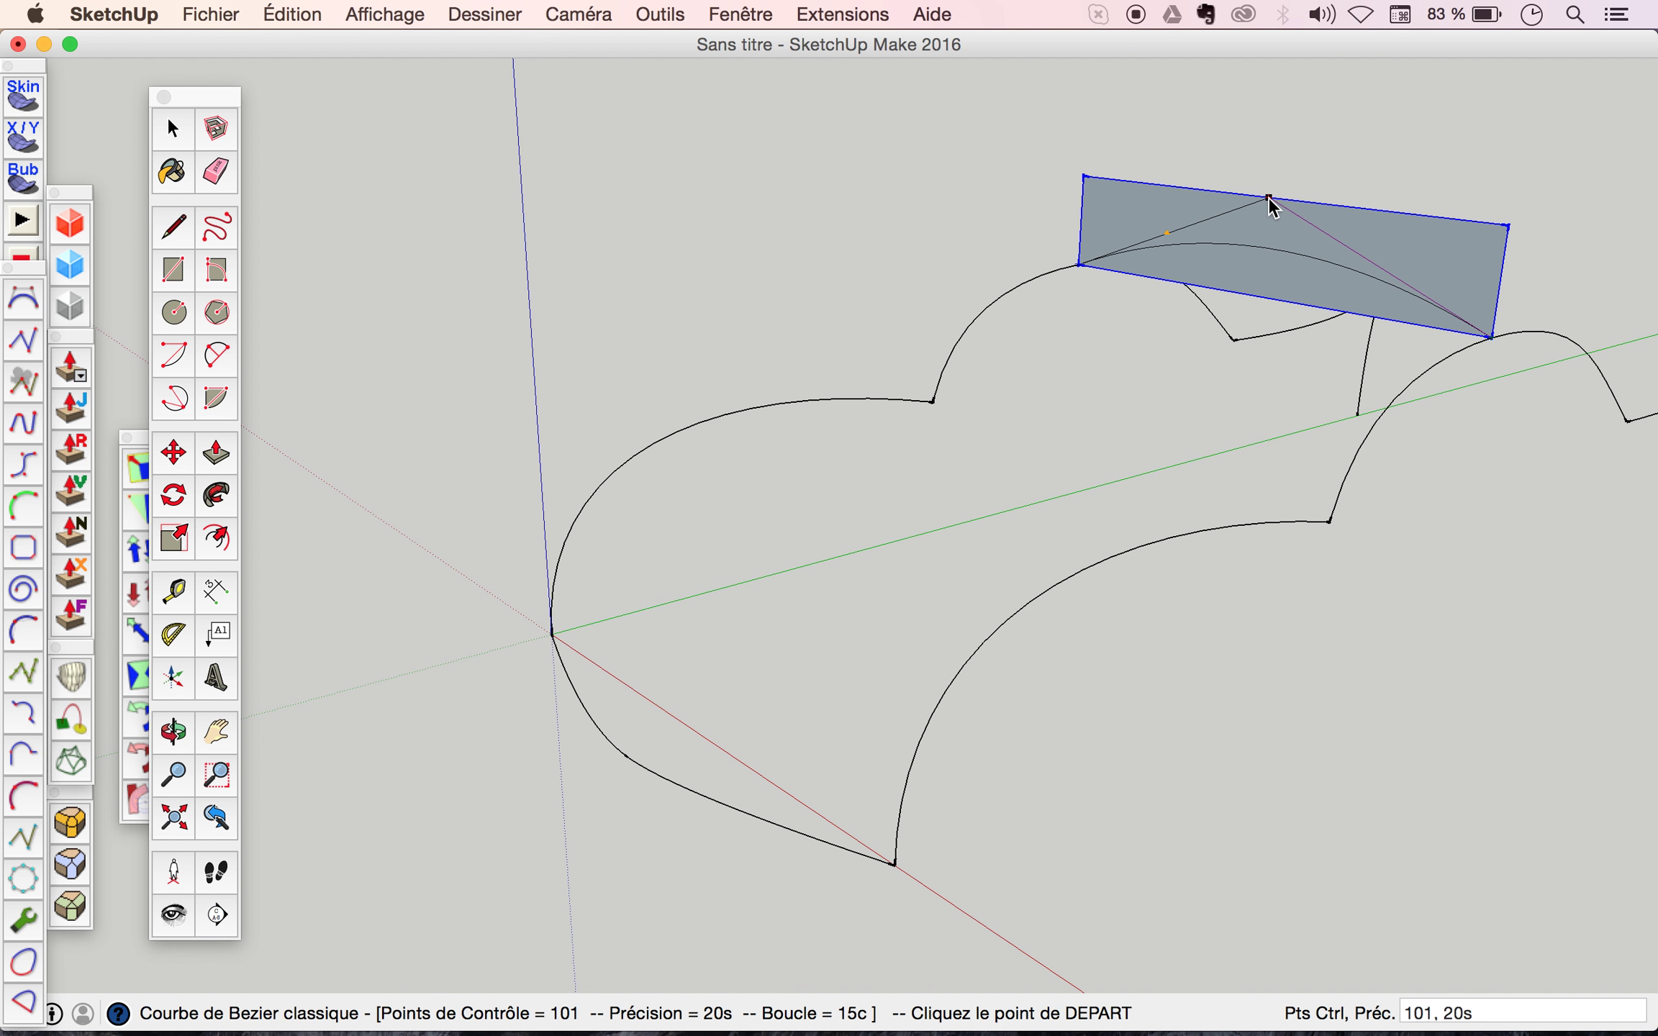
pyautogui.click(1200, 249)
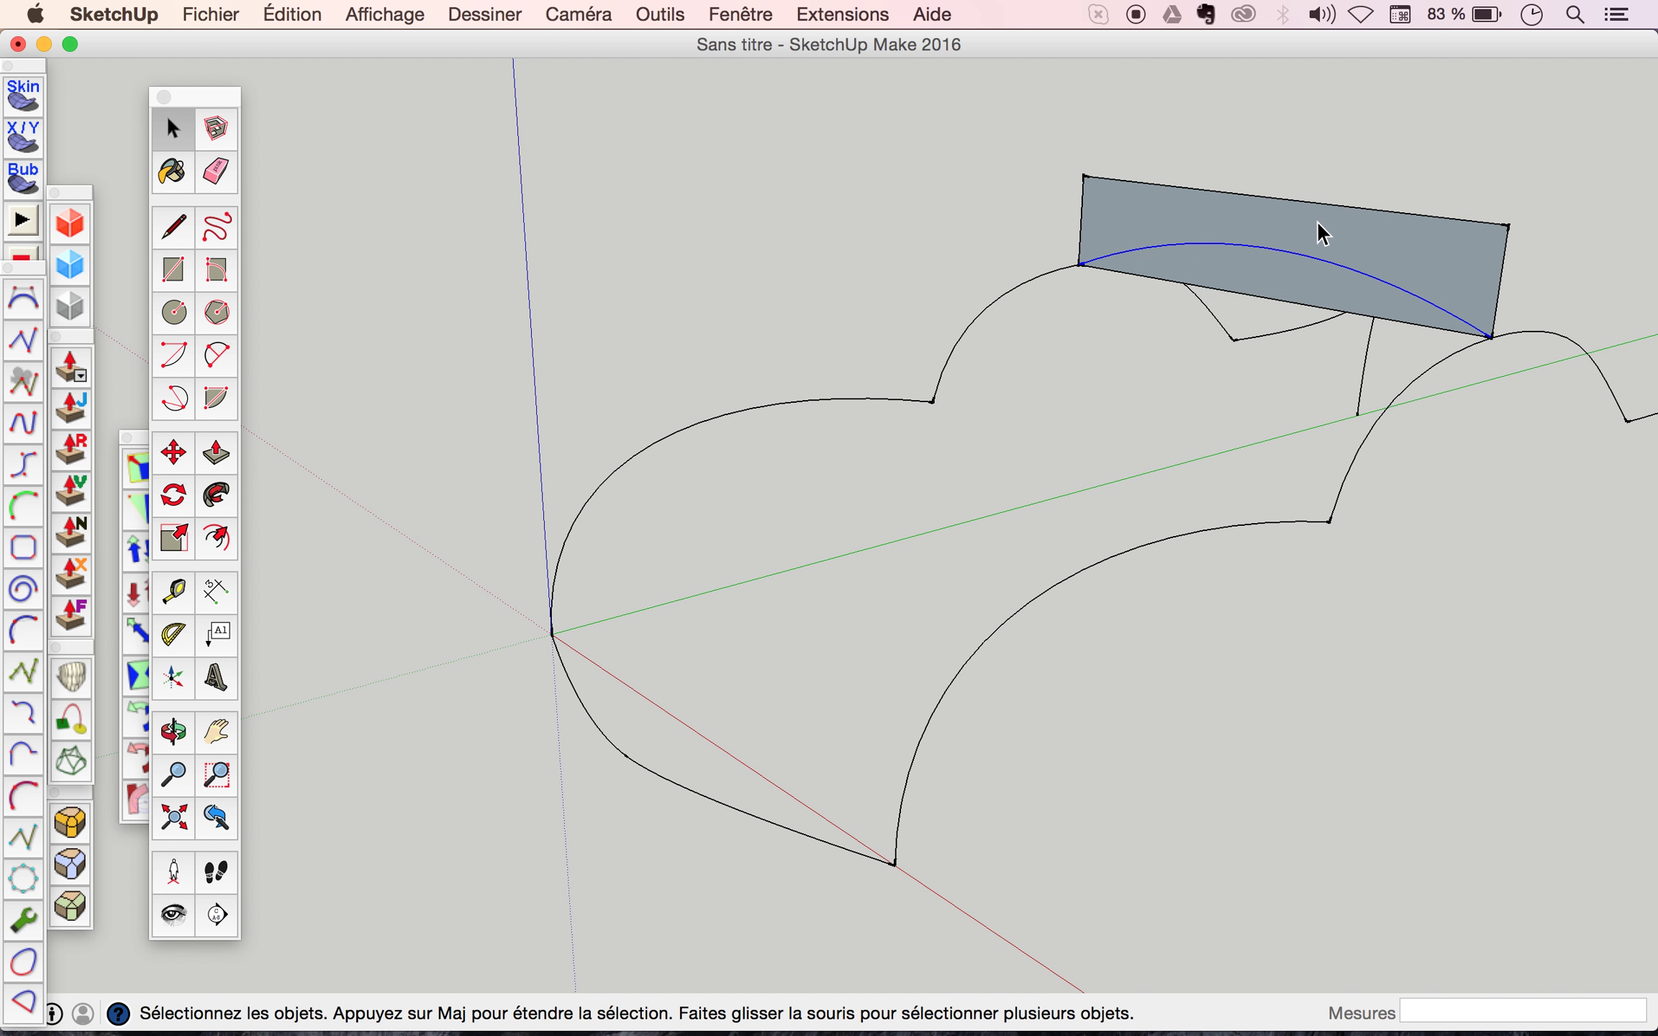
# Delete the roof rectangle and copy the blue arc onto the other body curve's endpoint.
pyautogui.press('Delete')
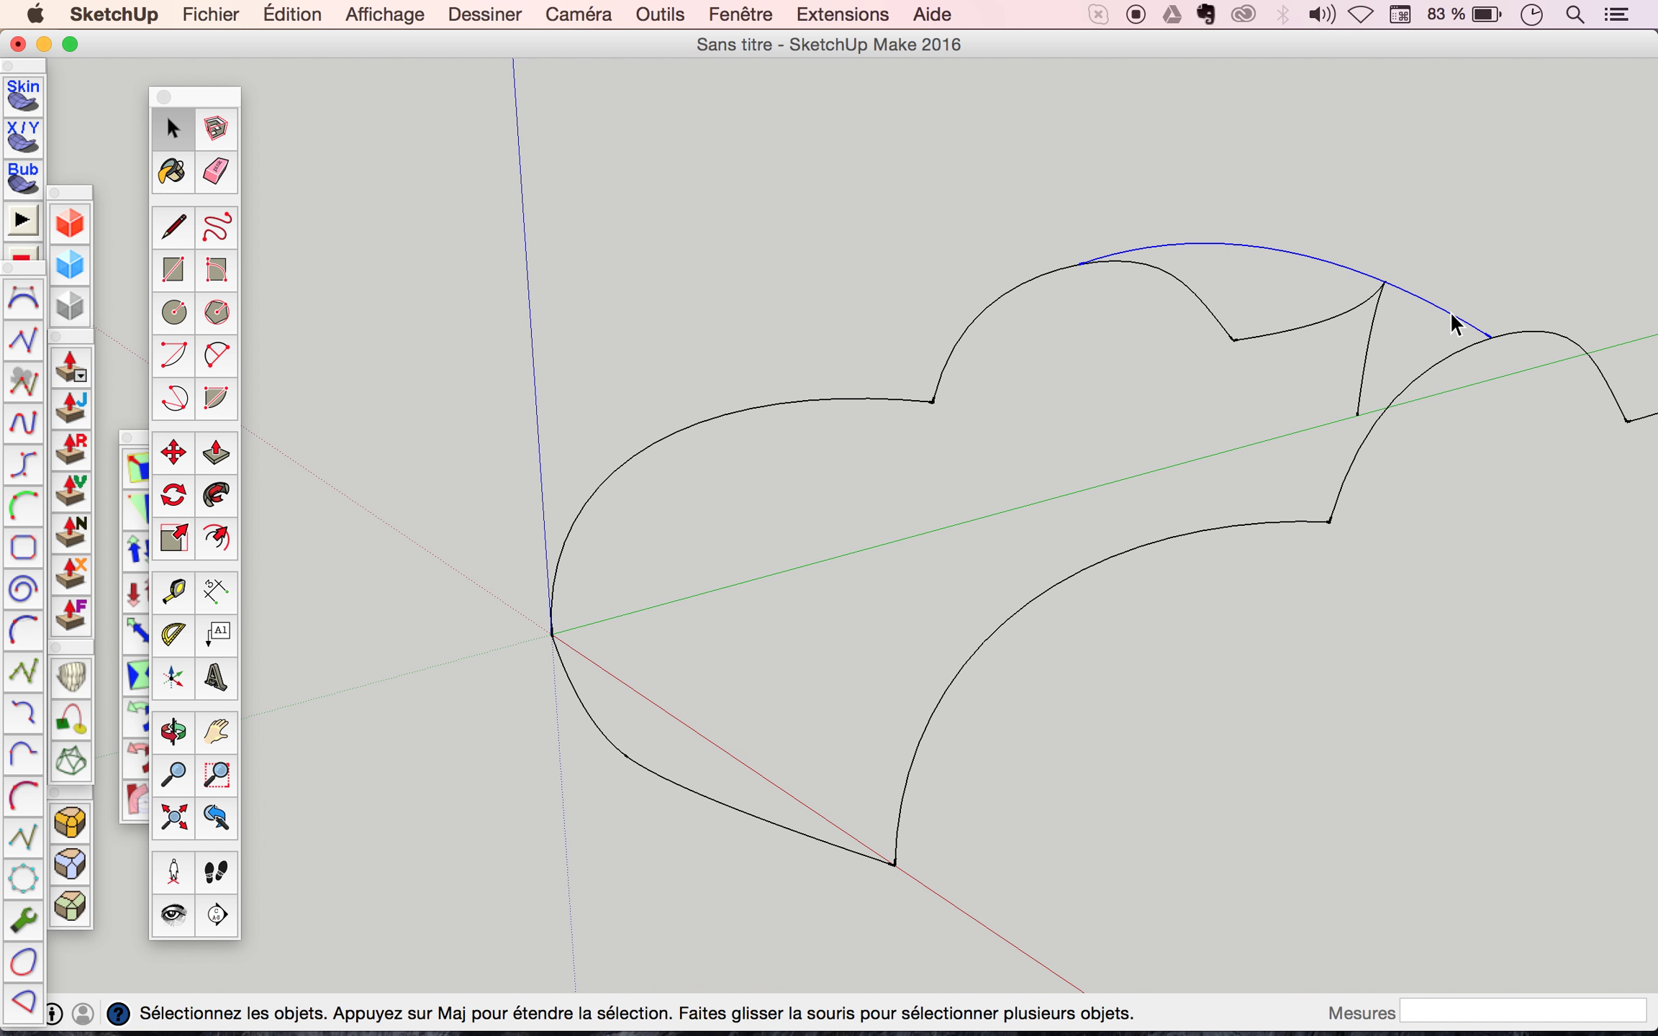
pyautogui.click(172, 455)
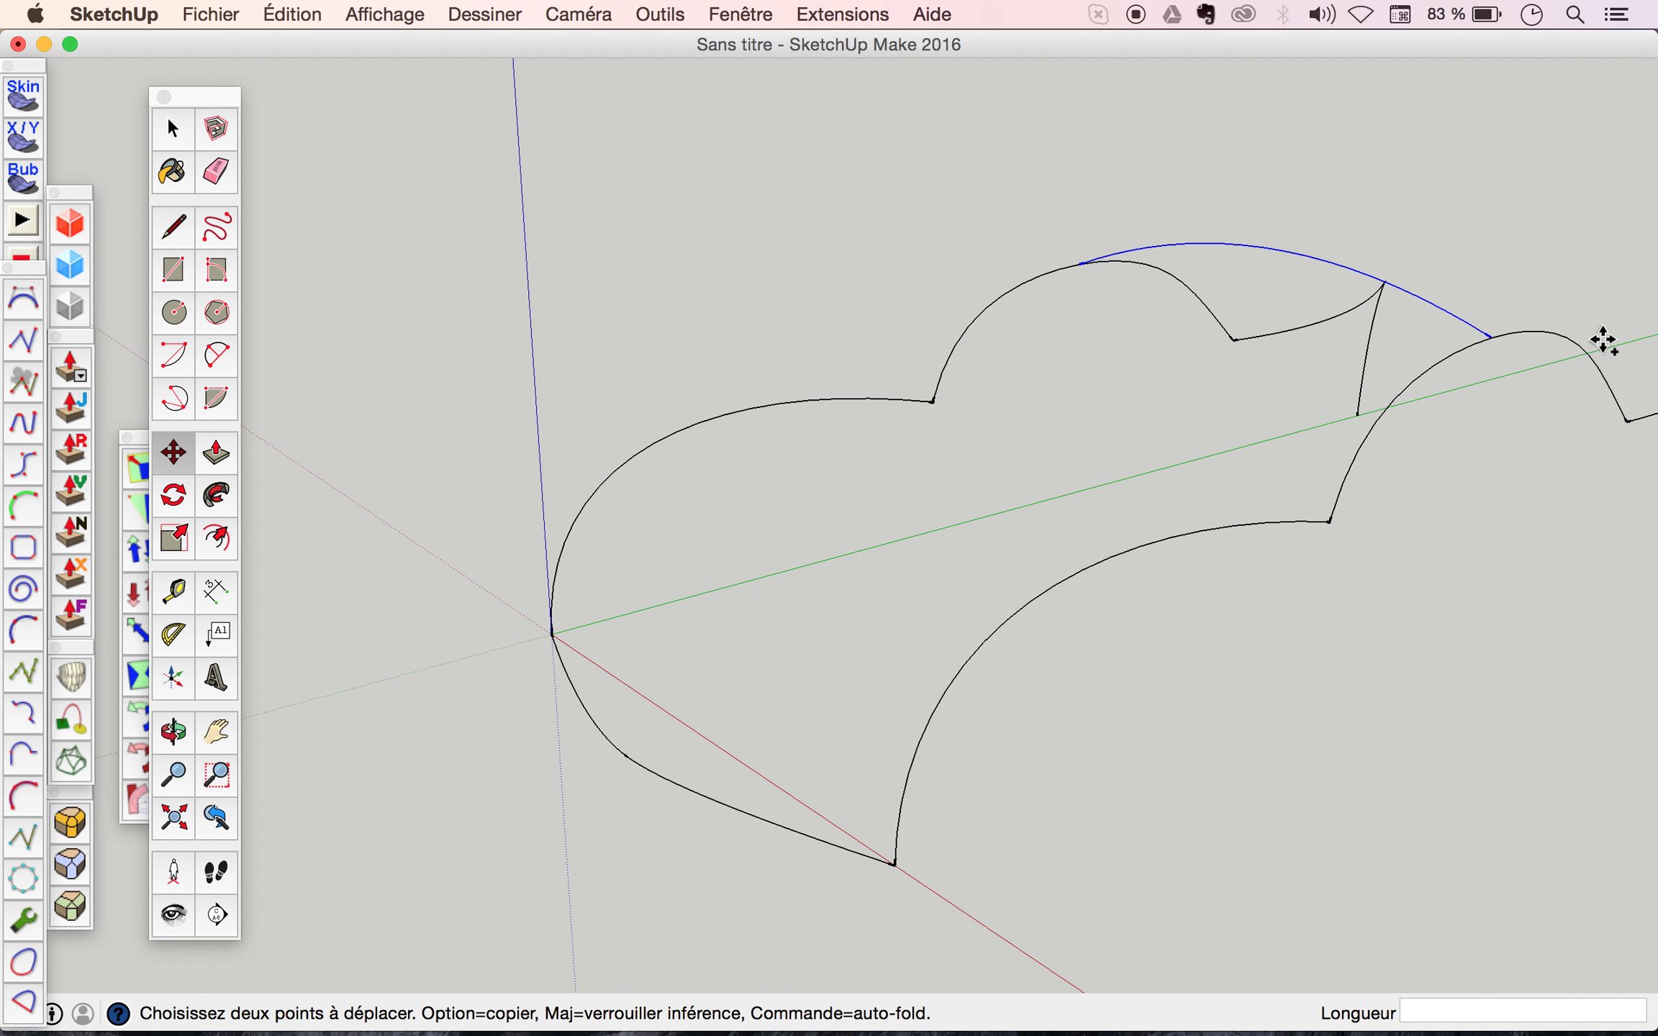
pyautogui.scroll(1, 1491, 342)
pyautogui.scroll(2, 1494, 344)
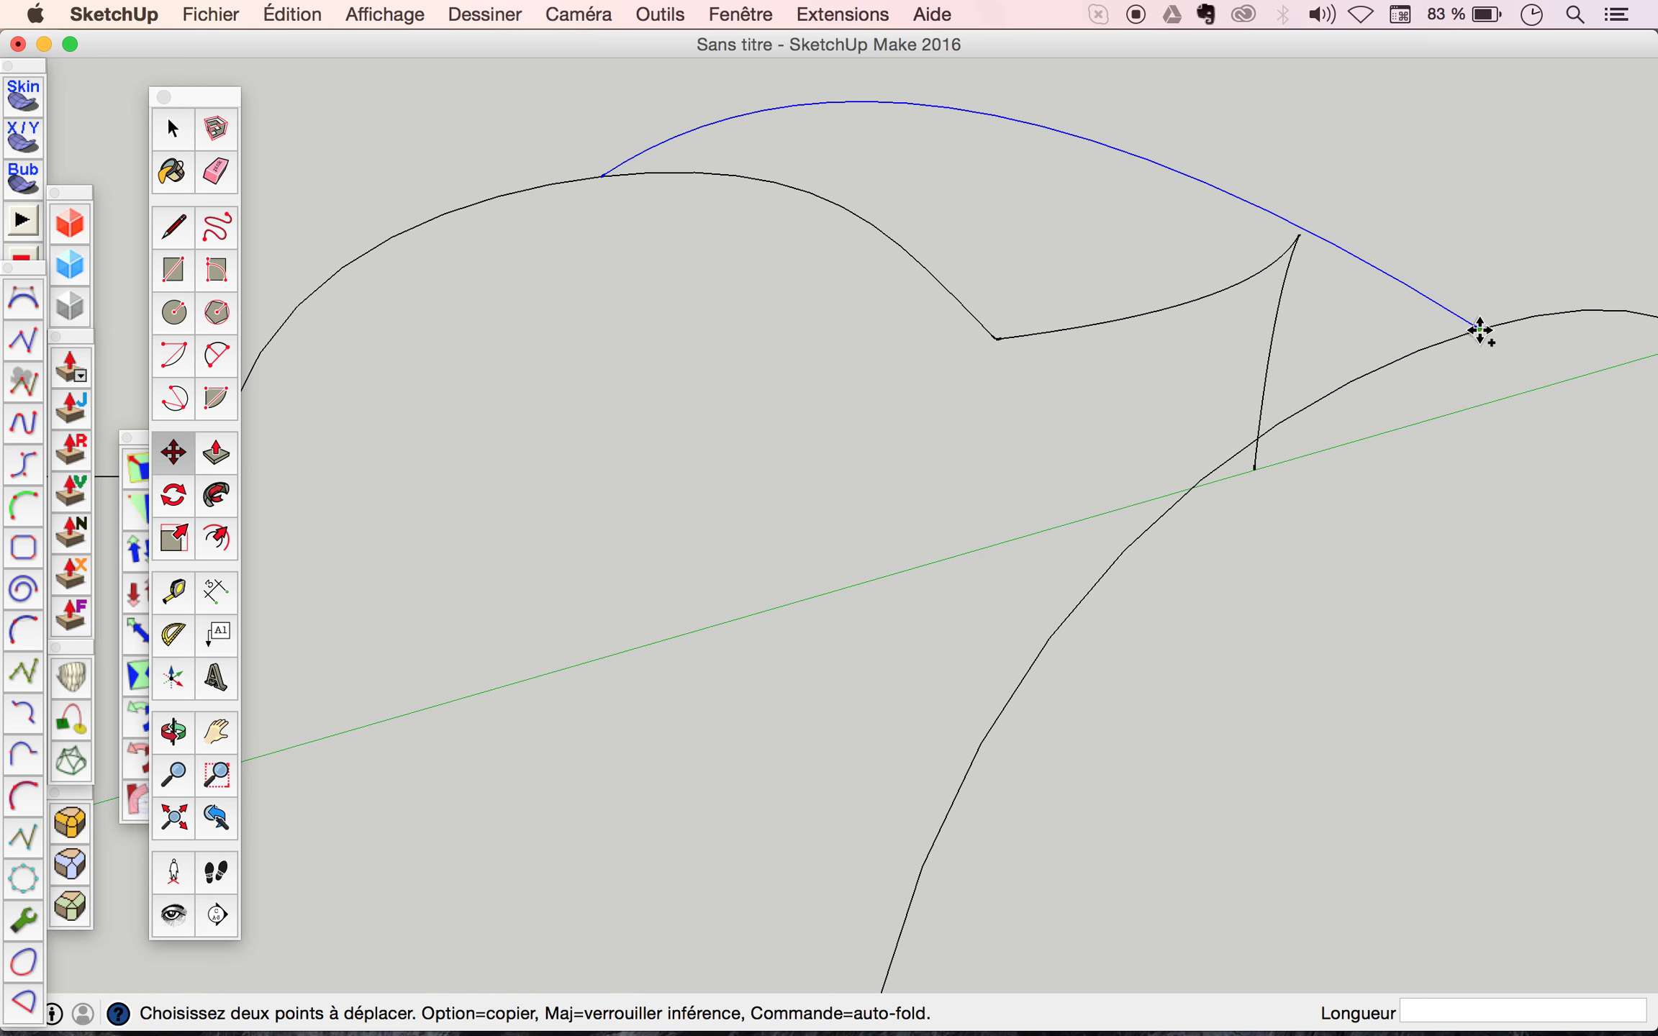
pyautogui.scroll(-3, 1480, 331)
pyautogui.click(1481, 331)
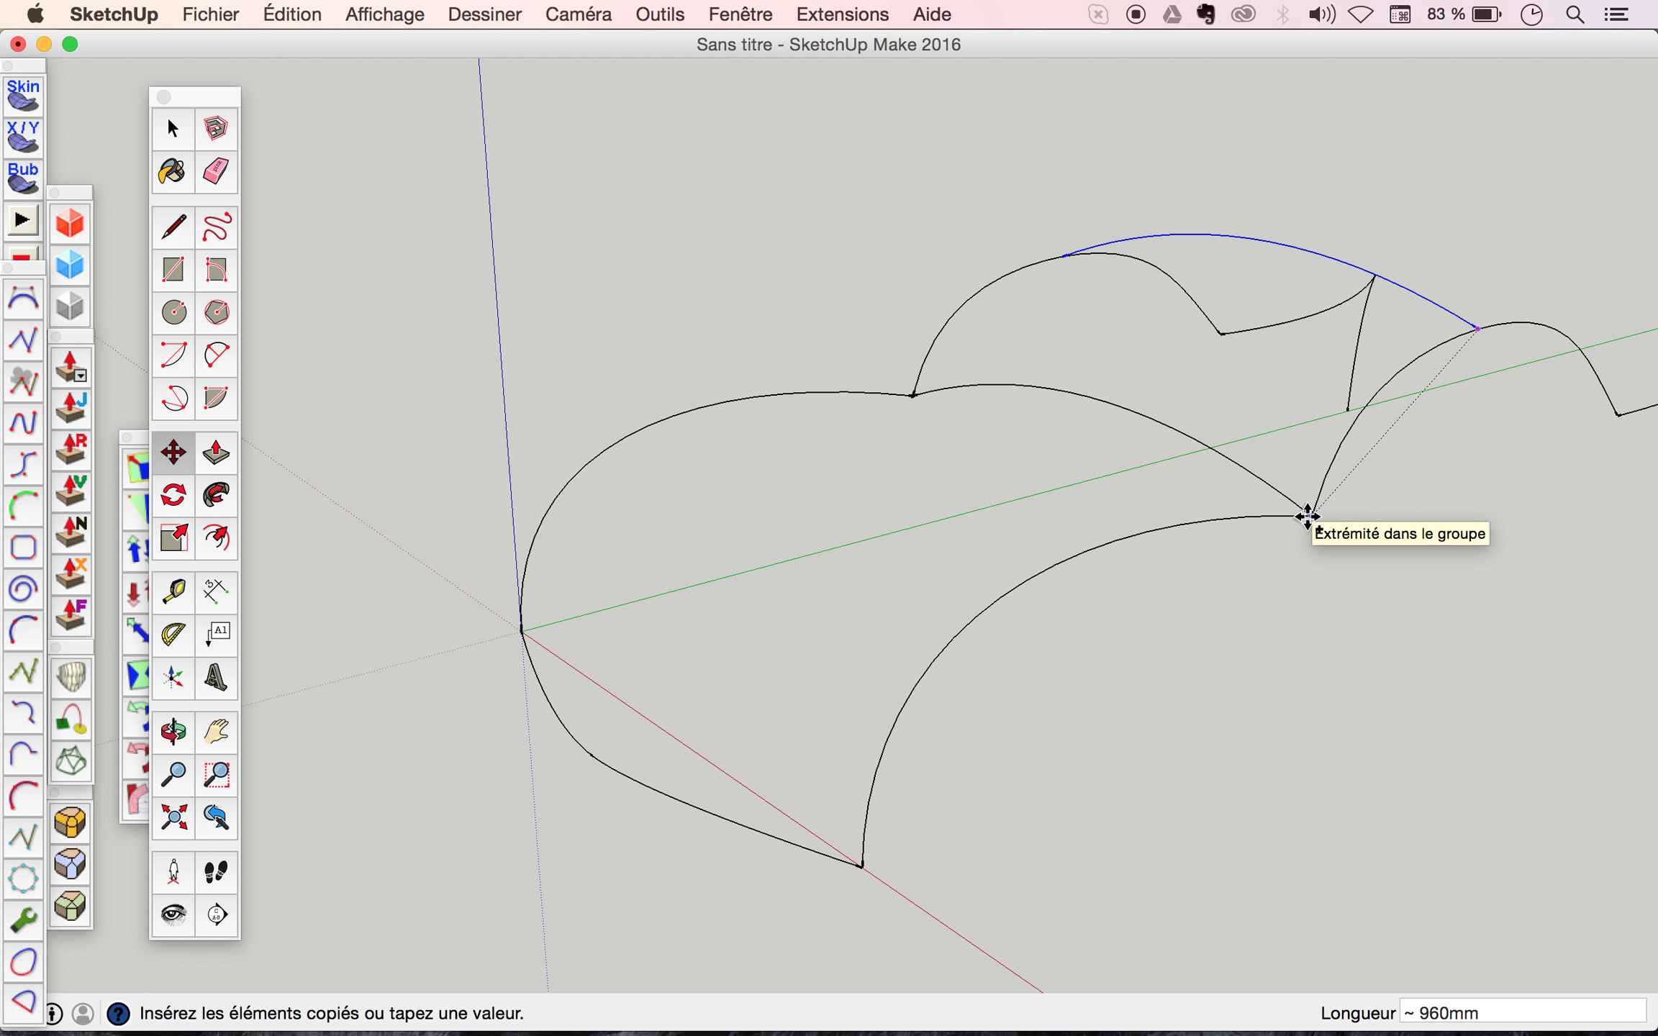
pyautogui.click(1311, 514)
pyautogui.scroll(-2, 1123, 355)
pyautogui.scroll(-2, 1122, 356)
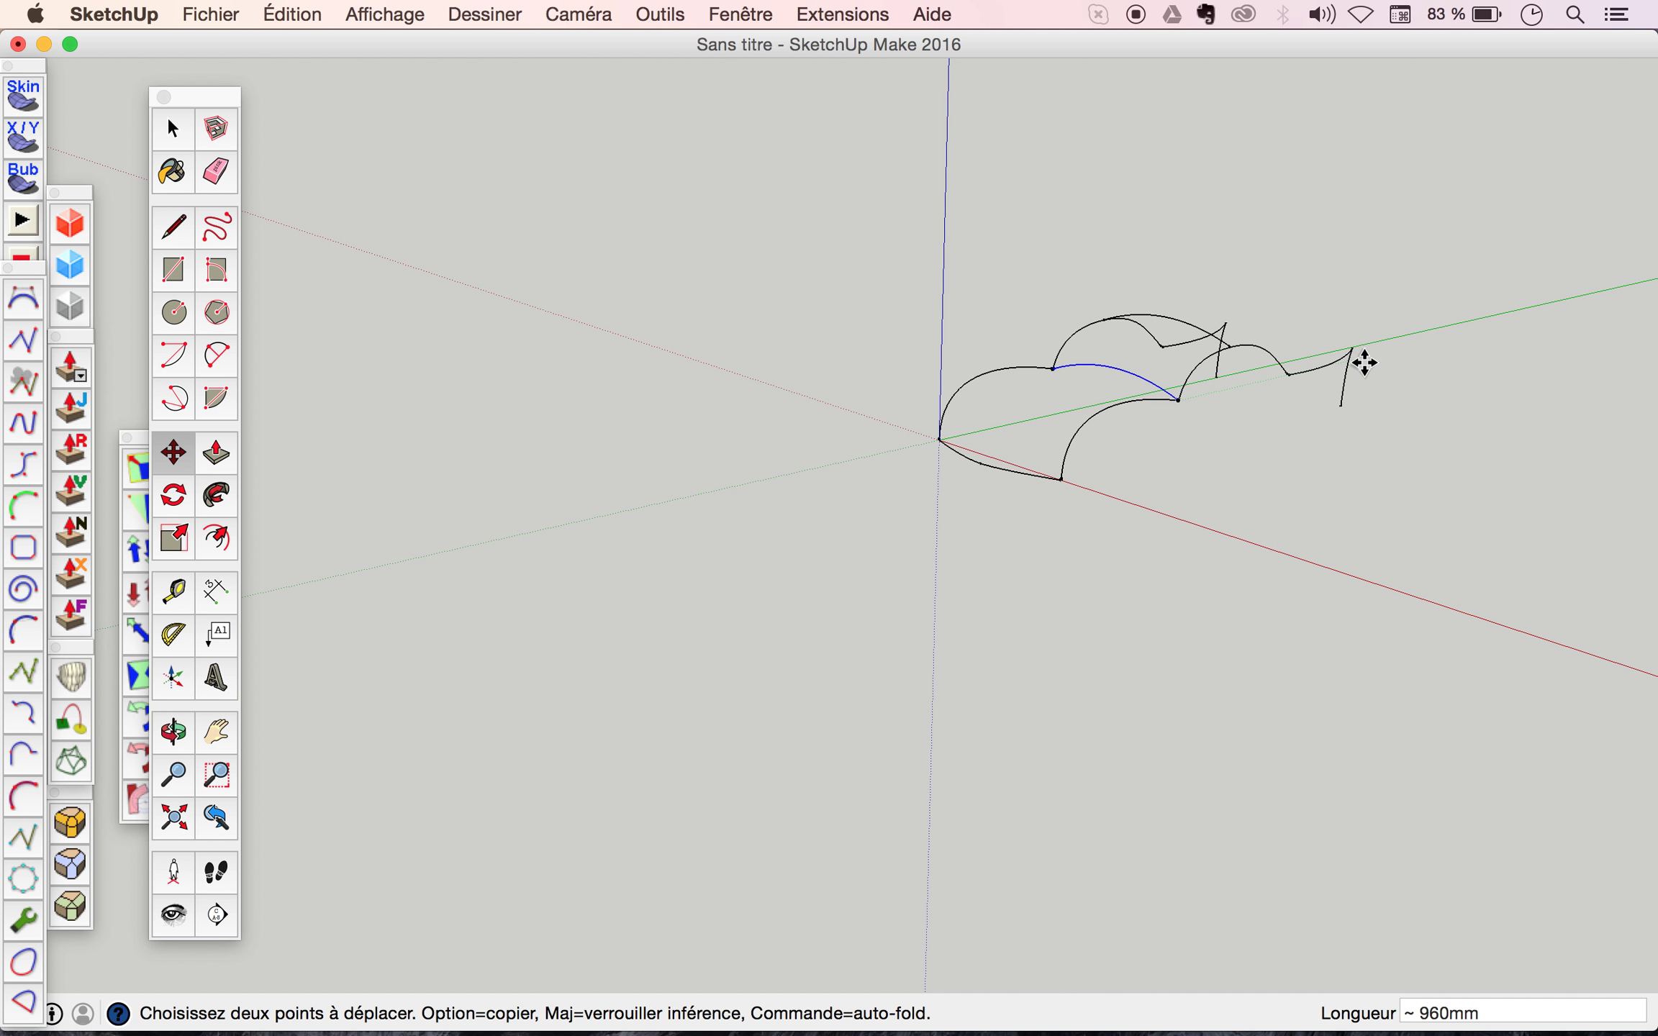
pyautogui.scroll(2, 1365, 364)
pyautogui.scroll(2, 1363, 363)
pyautogui.scroll(1, 1360, 361)
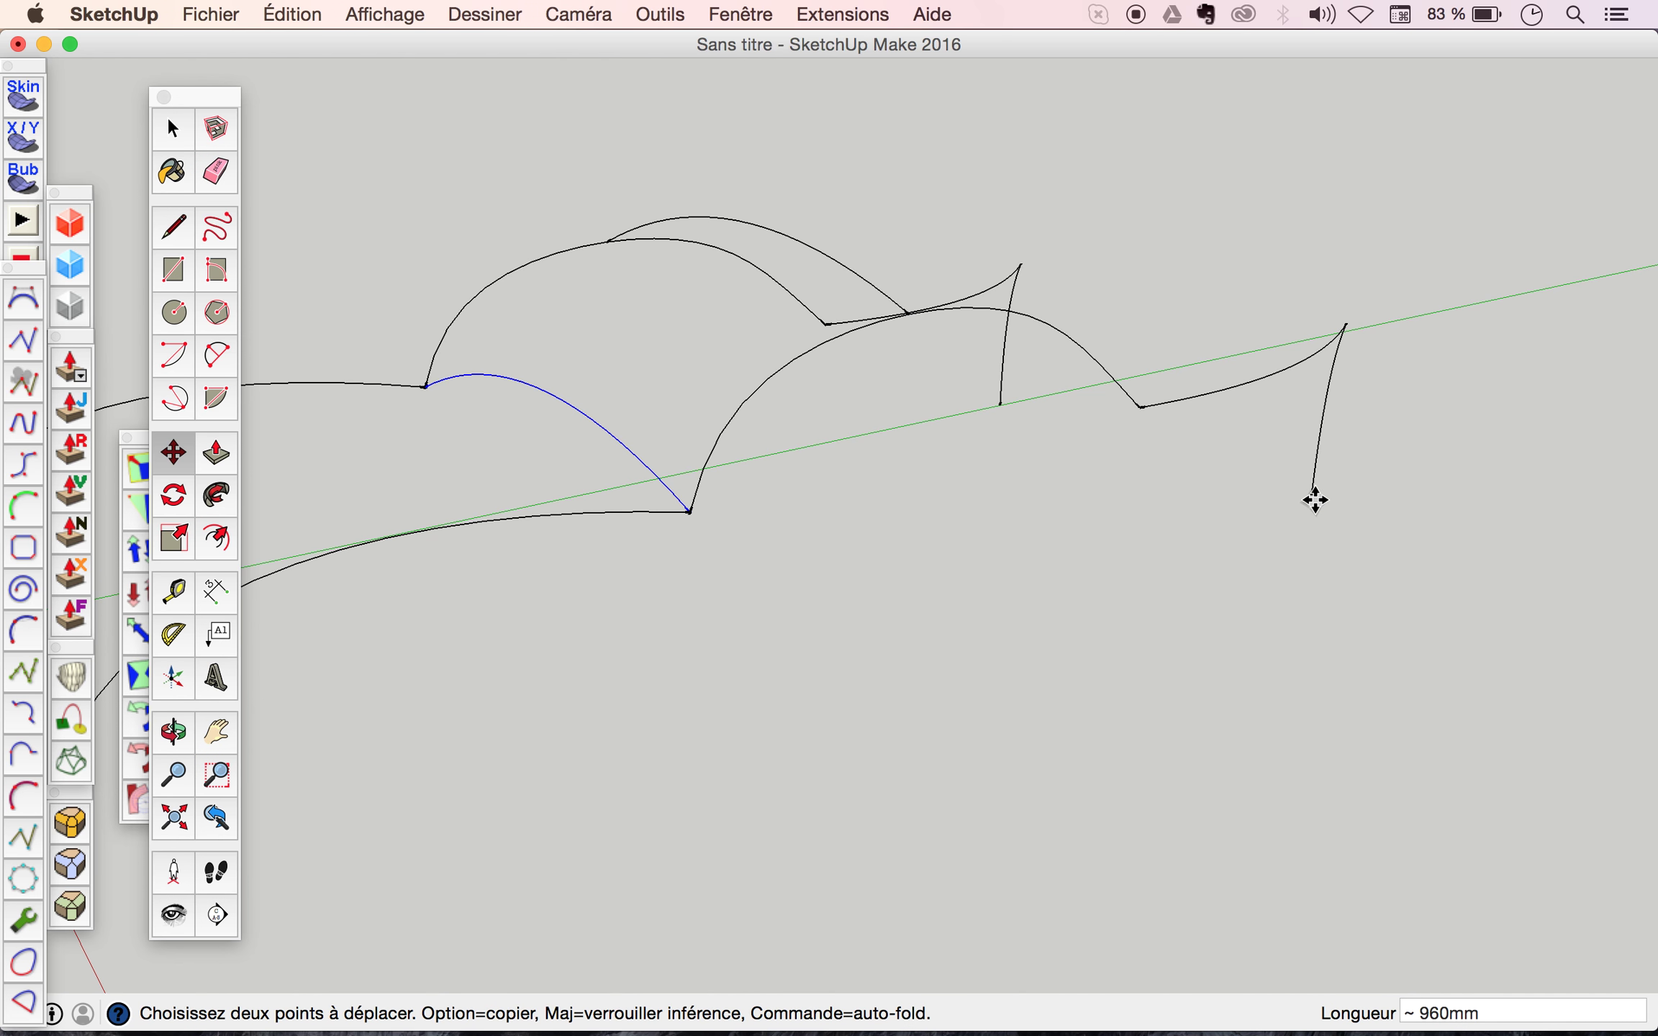
# Draw a thin 1900mm rectangle between the two uprights' bottom ends and group it.
pyautogui.press('r')
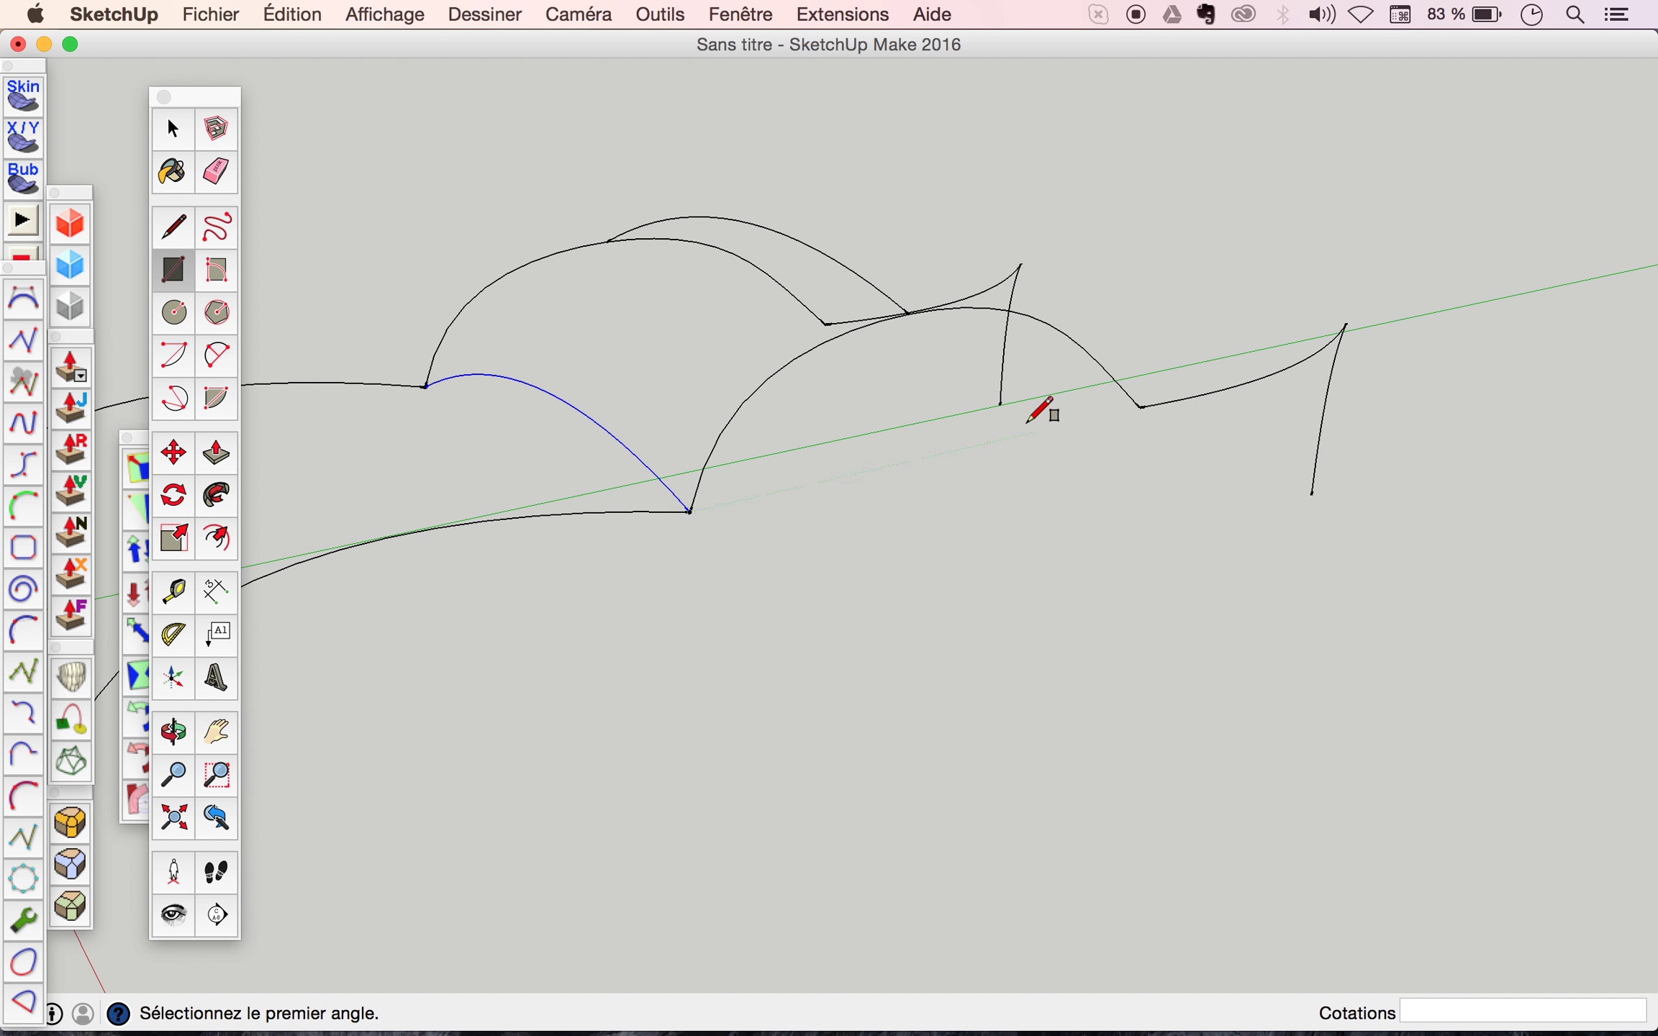
pyautogui.click(1000, 406)
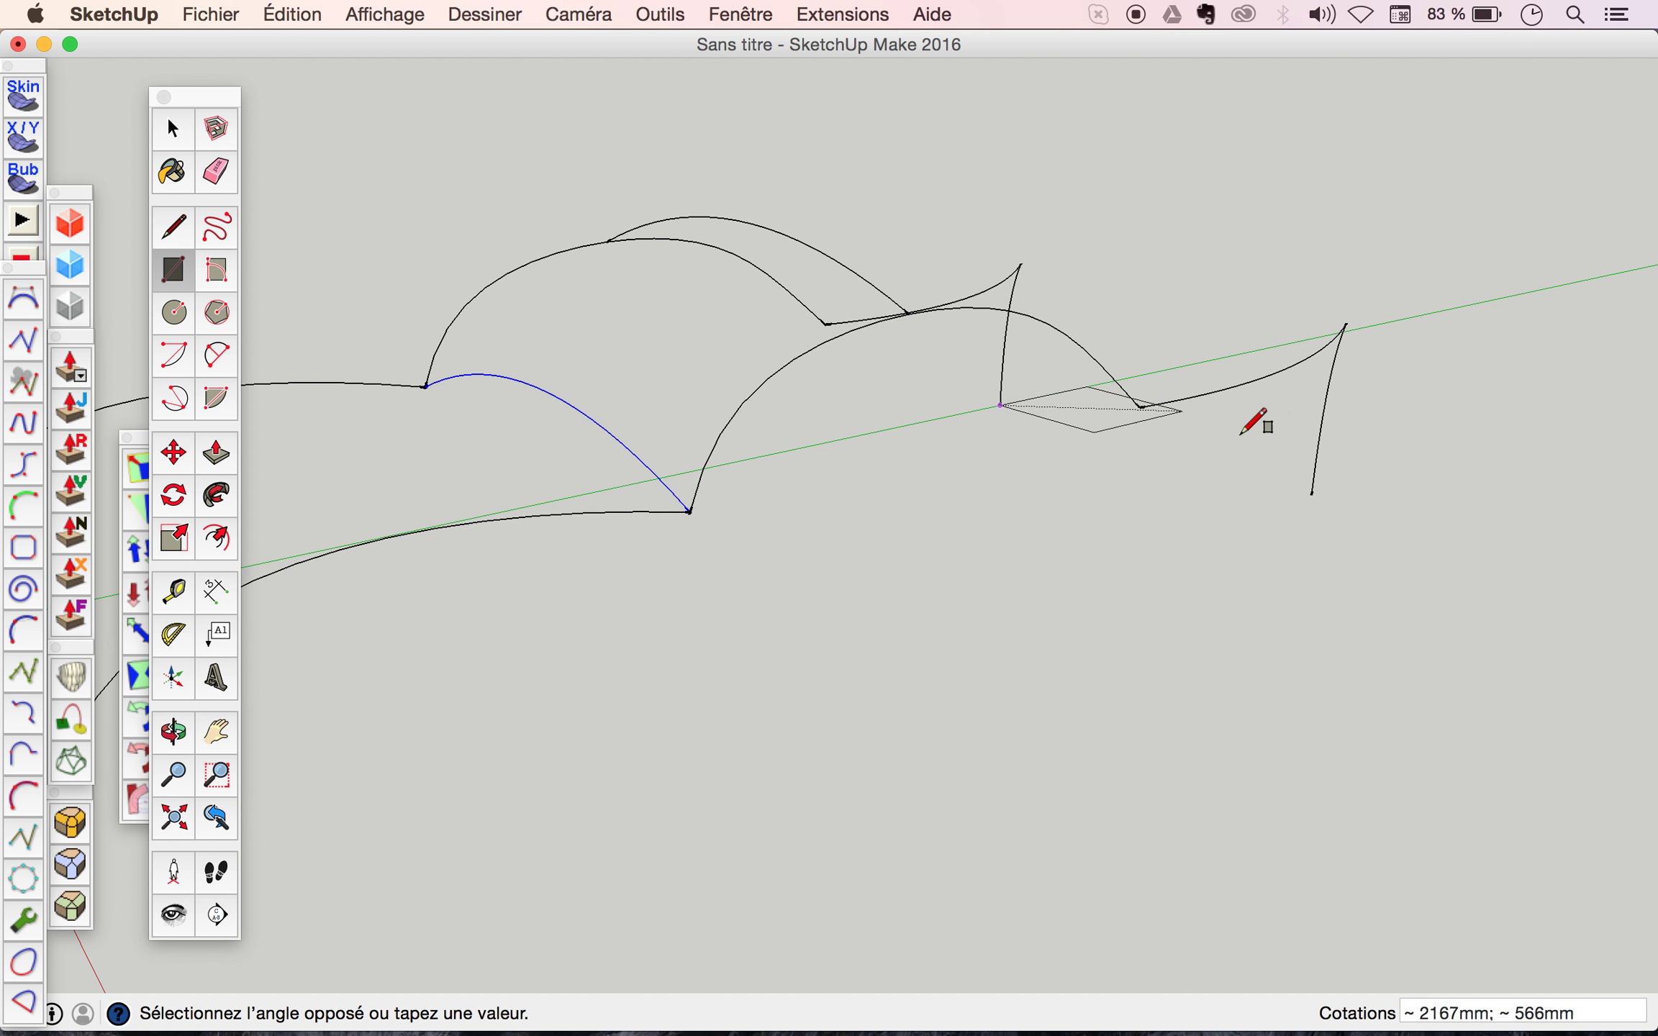
pyautogui.click(1347, 478)
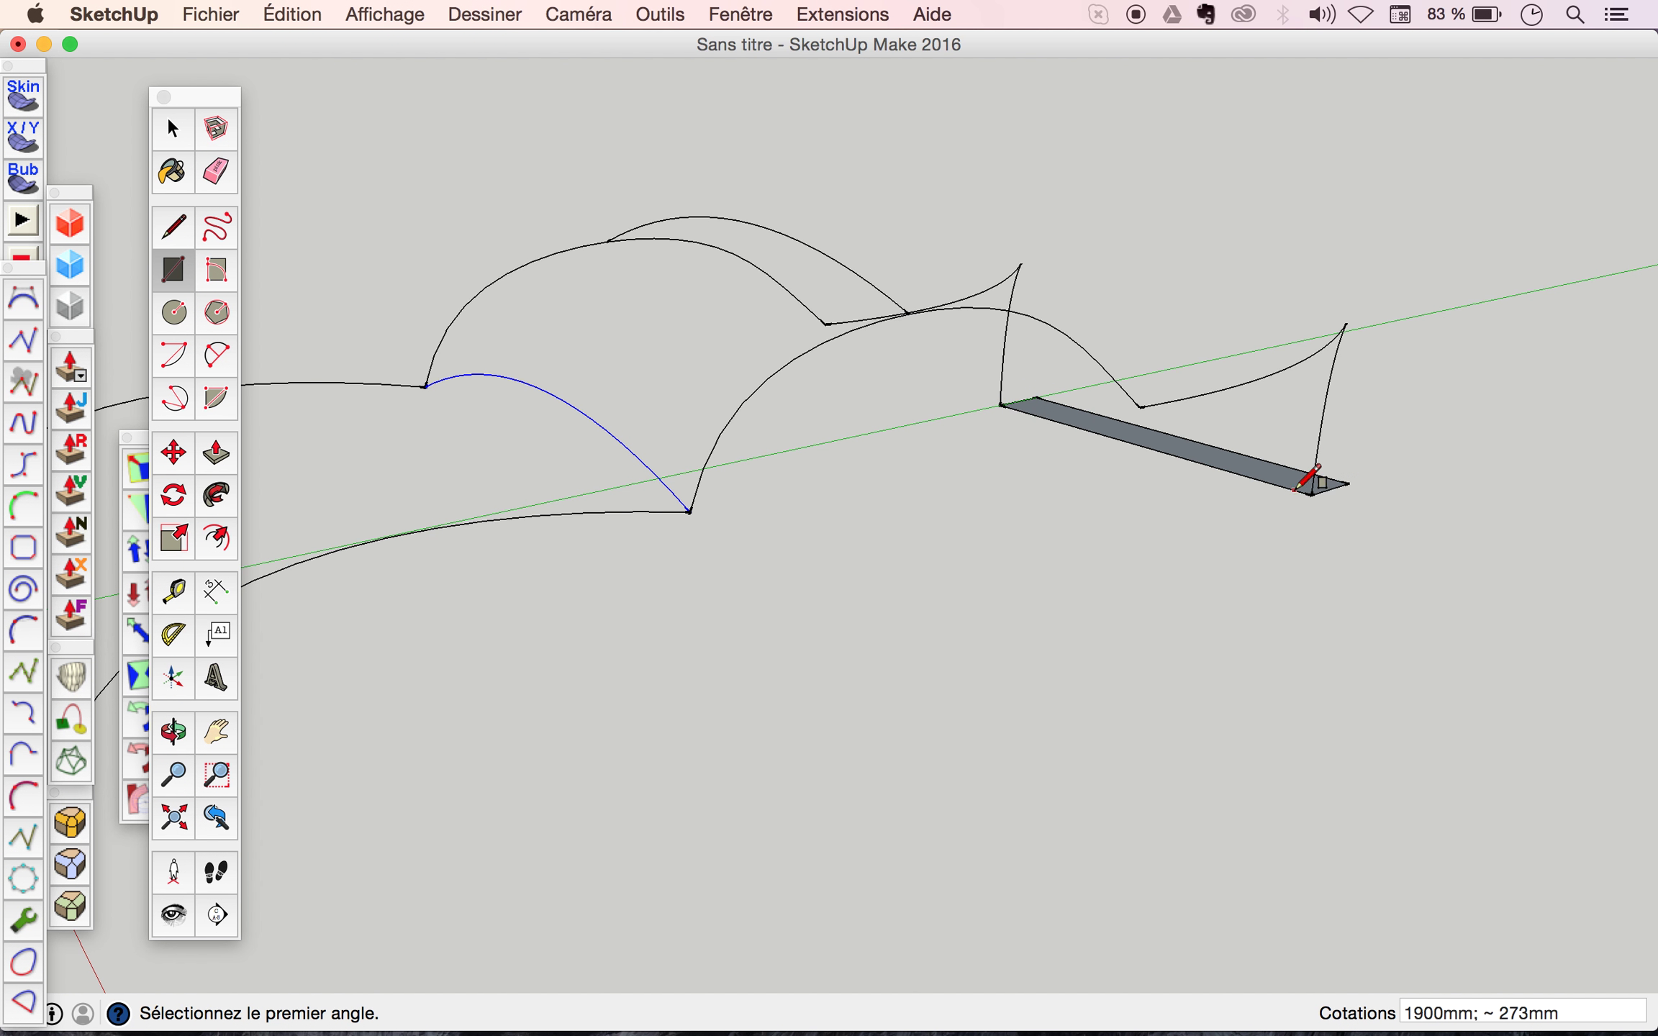
pyautogui.scroll(3, 1321, 473)
pyautogui.moveTo(1321, 474); pyautogui.dragTo(1295, 489, button='middle')
pyautogui.scroll(-3, 1299, 489)
pyautogui.press('space')
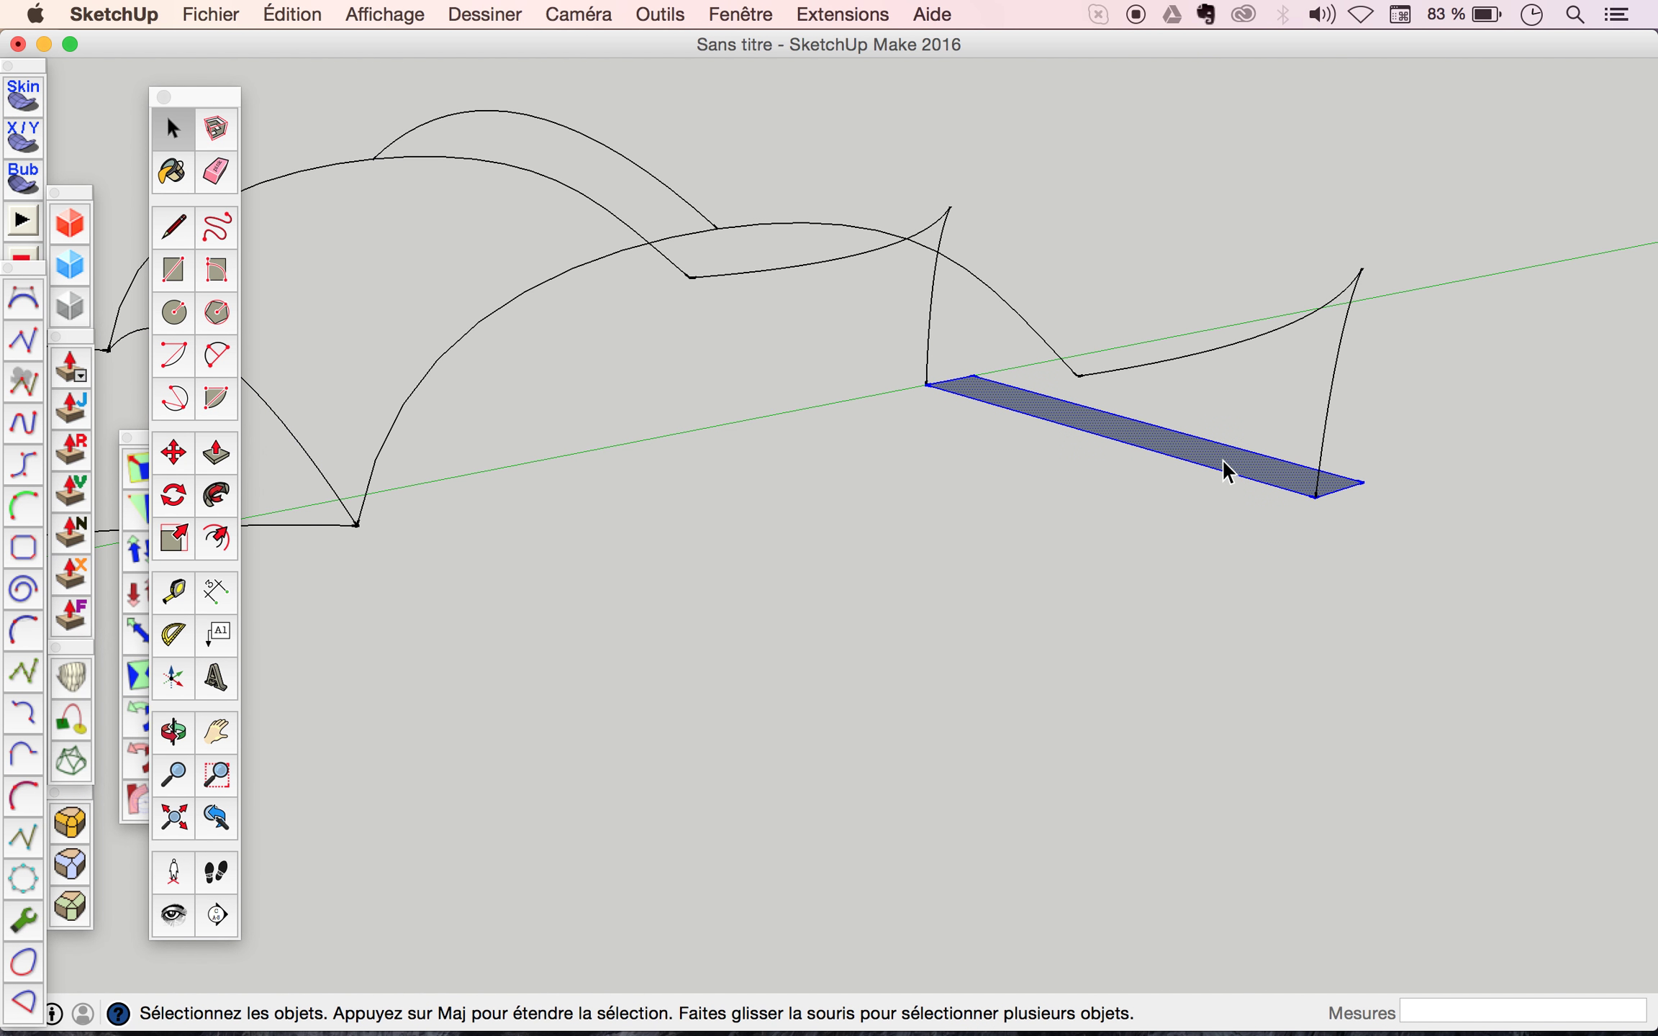
pyautogui.rightClick(1223, 460)
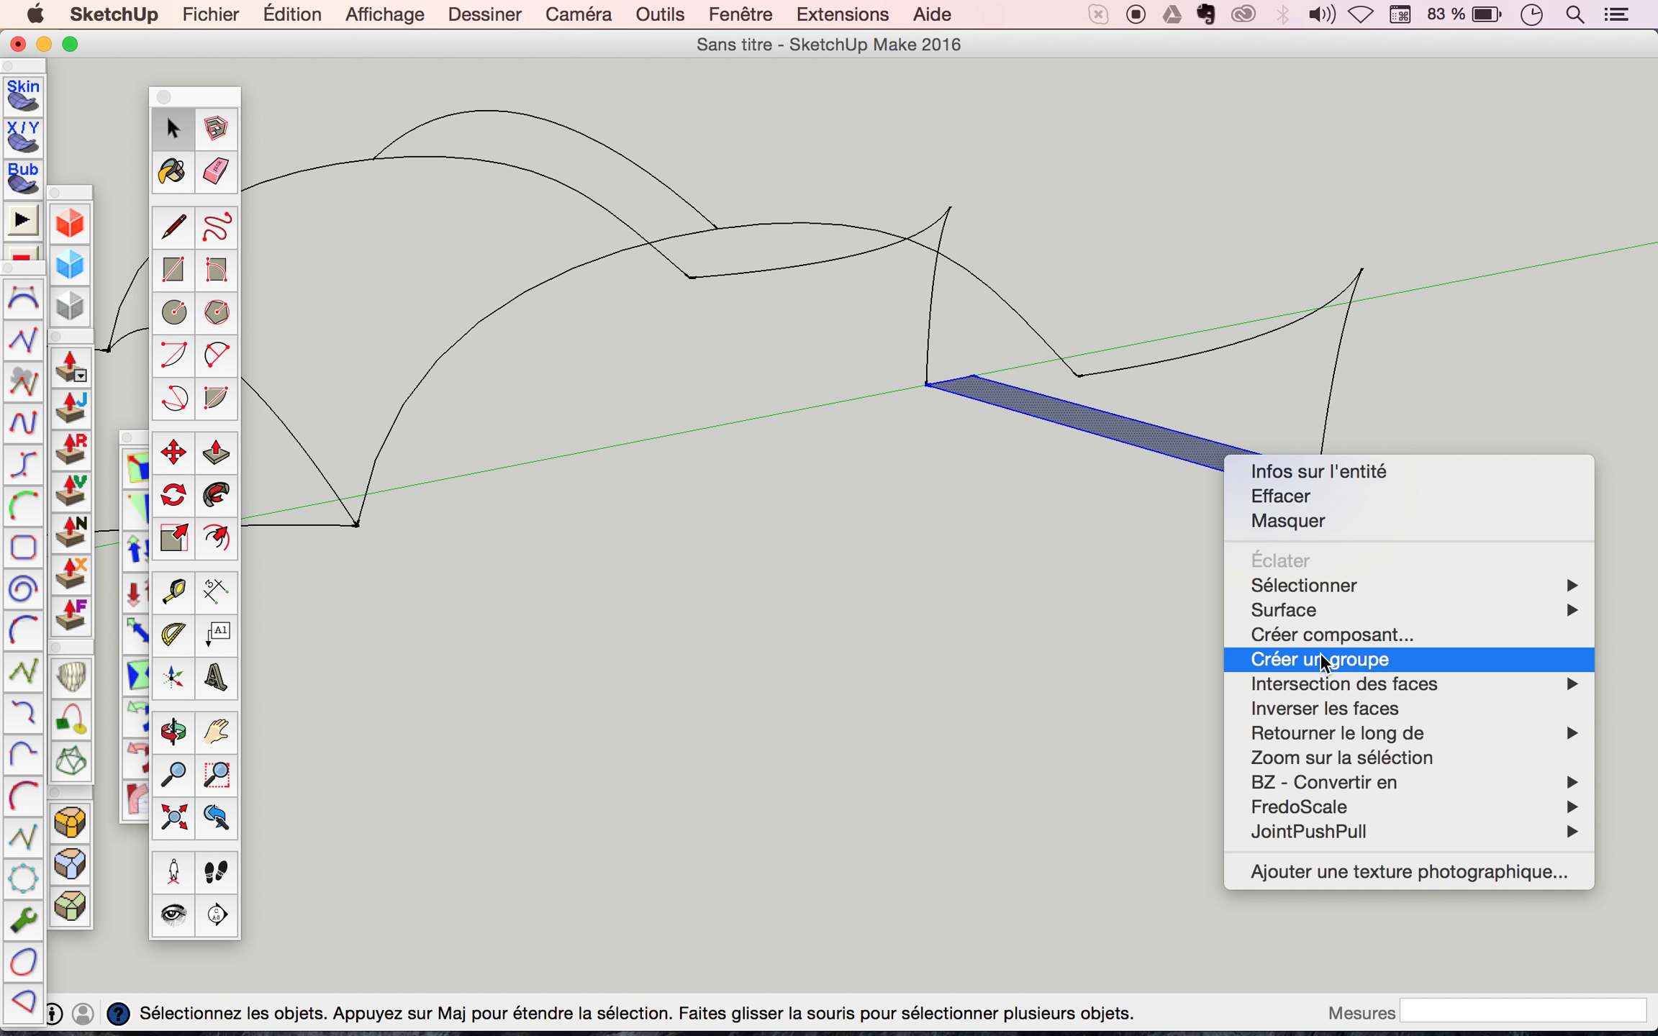
pyautogui.click(1327, 661)
pyautogui.moveTo(1245, 468)
pyautogui.mouseDown(button='middle')
pyautogui.moveTo(1157, 535)
pyautogui.moveTo(1073, 562)
pyautogui.moveTo(1040, 553)
pyautogui.mouseUp(button='middle')
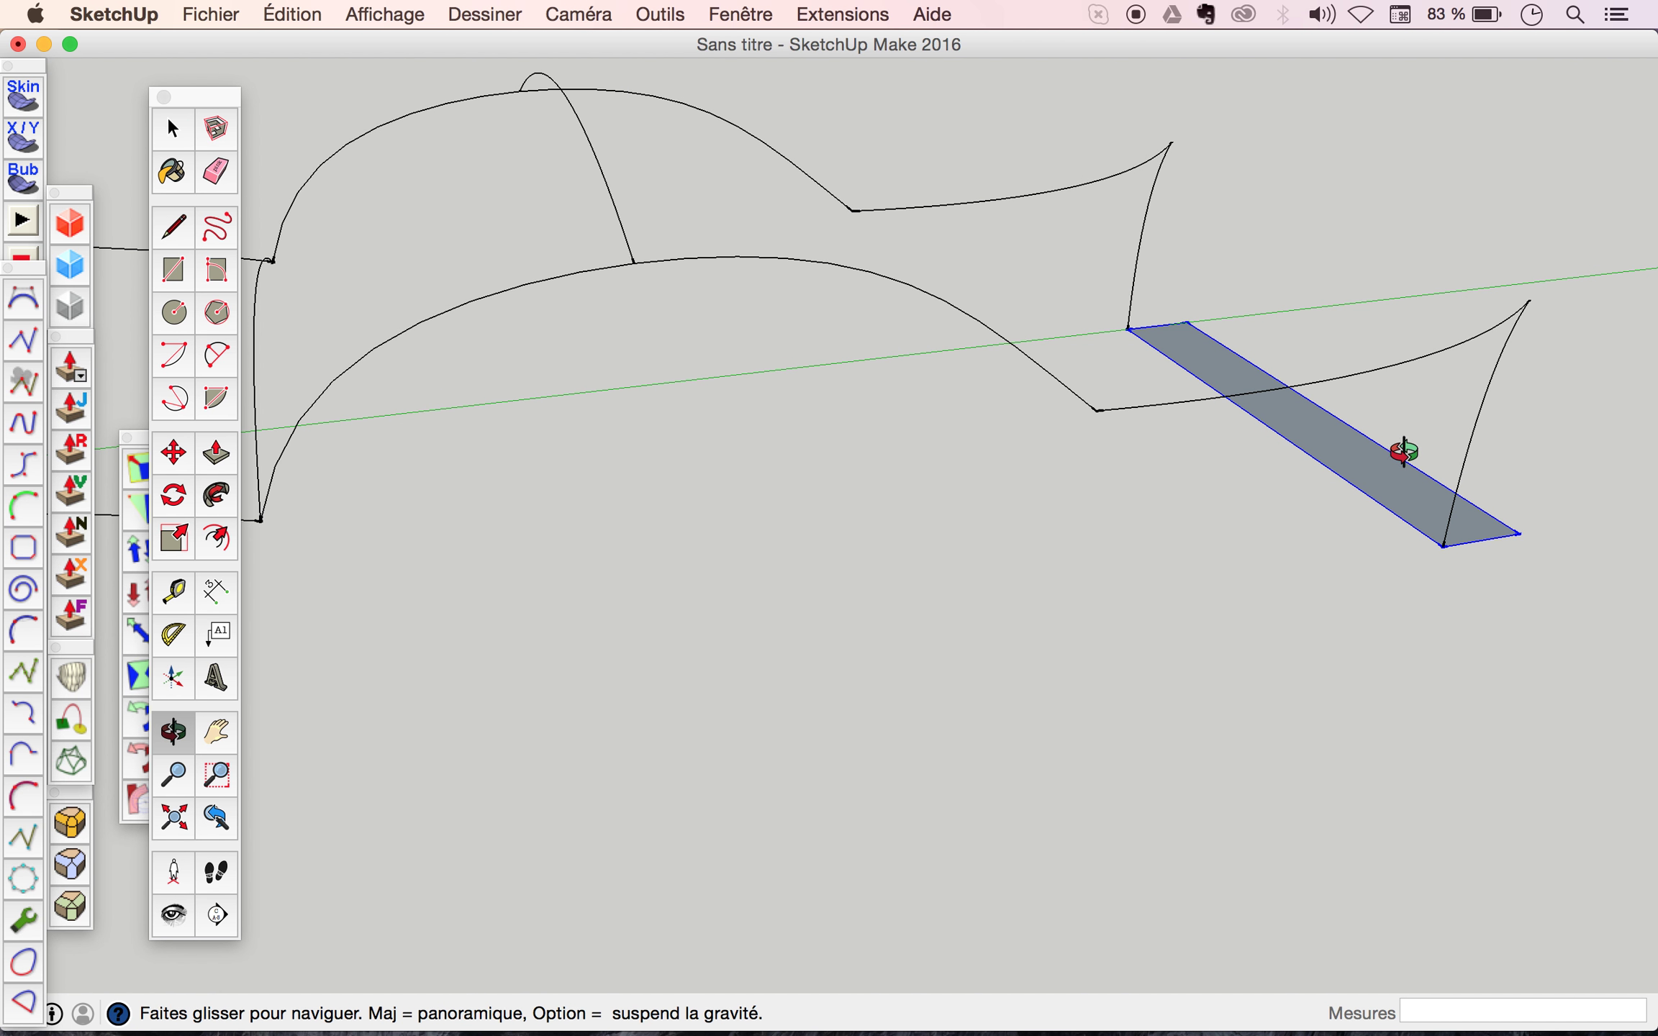
# Draw a Bézier curve from the base rectangle's lower to upper corner, then delete the rectangle.
pyautogui.click(26, 306)
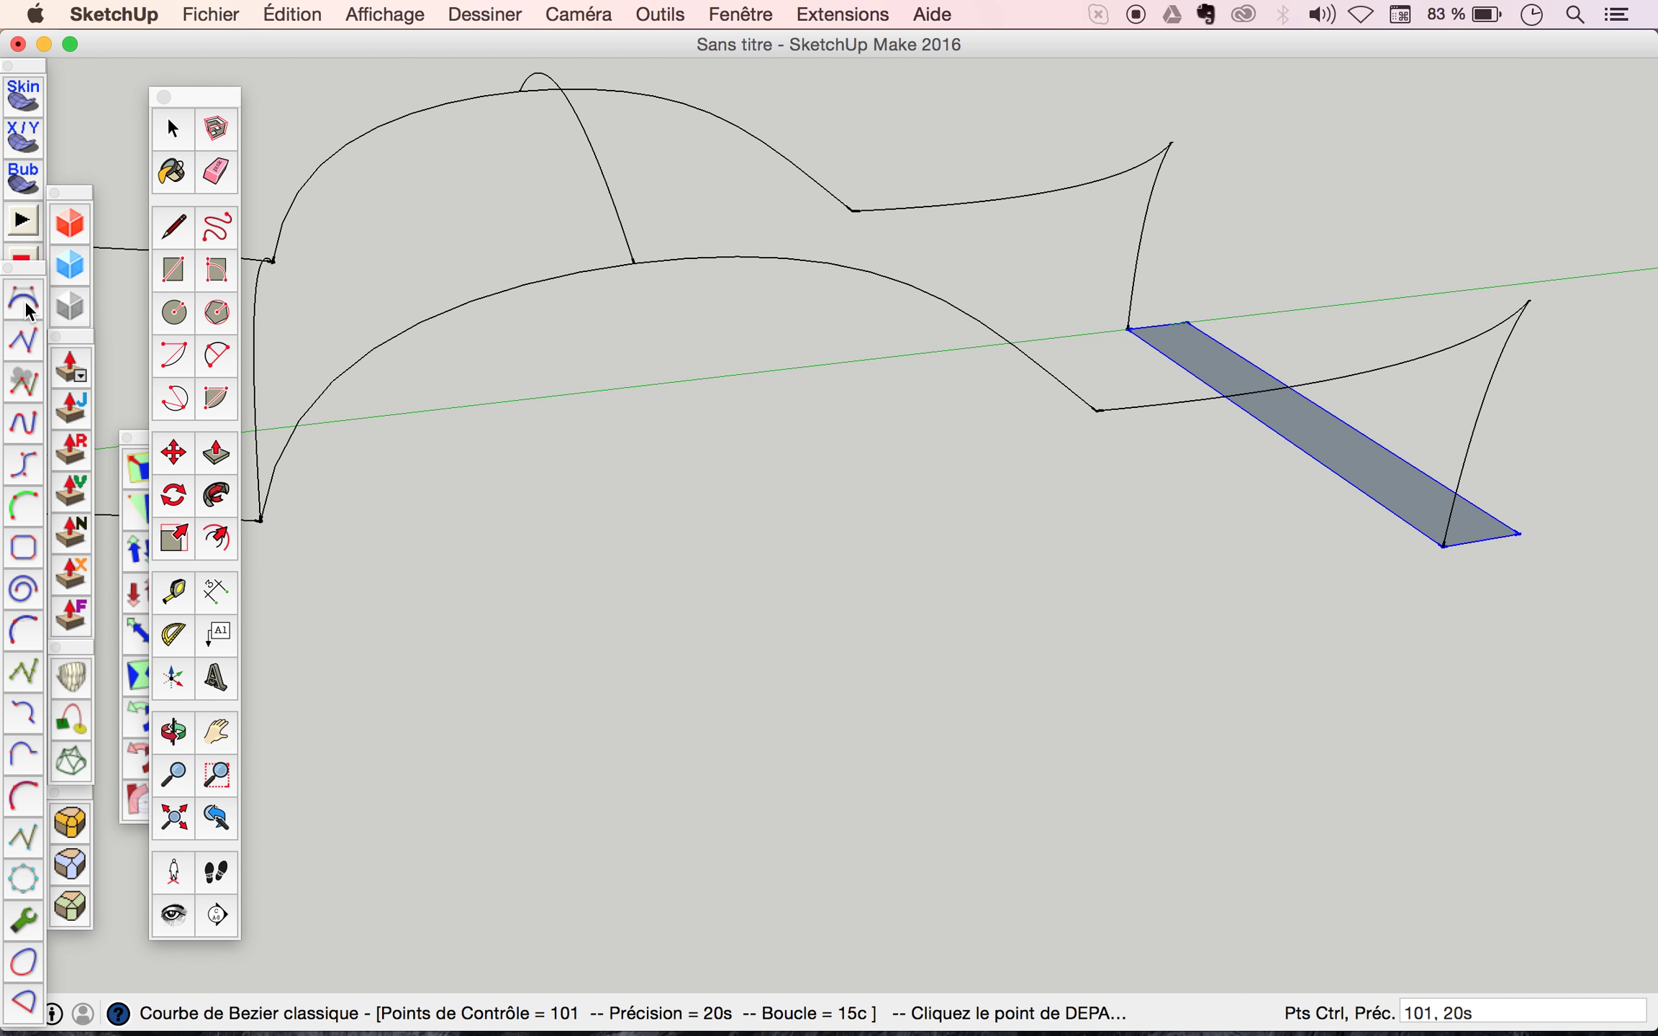
pyautogui.click(1443, 547)
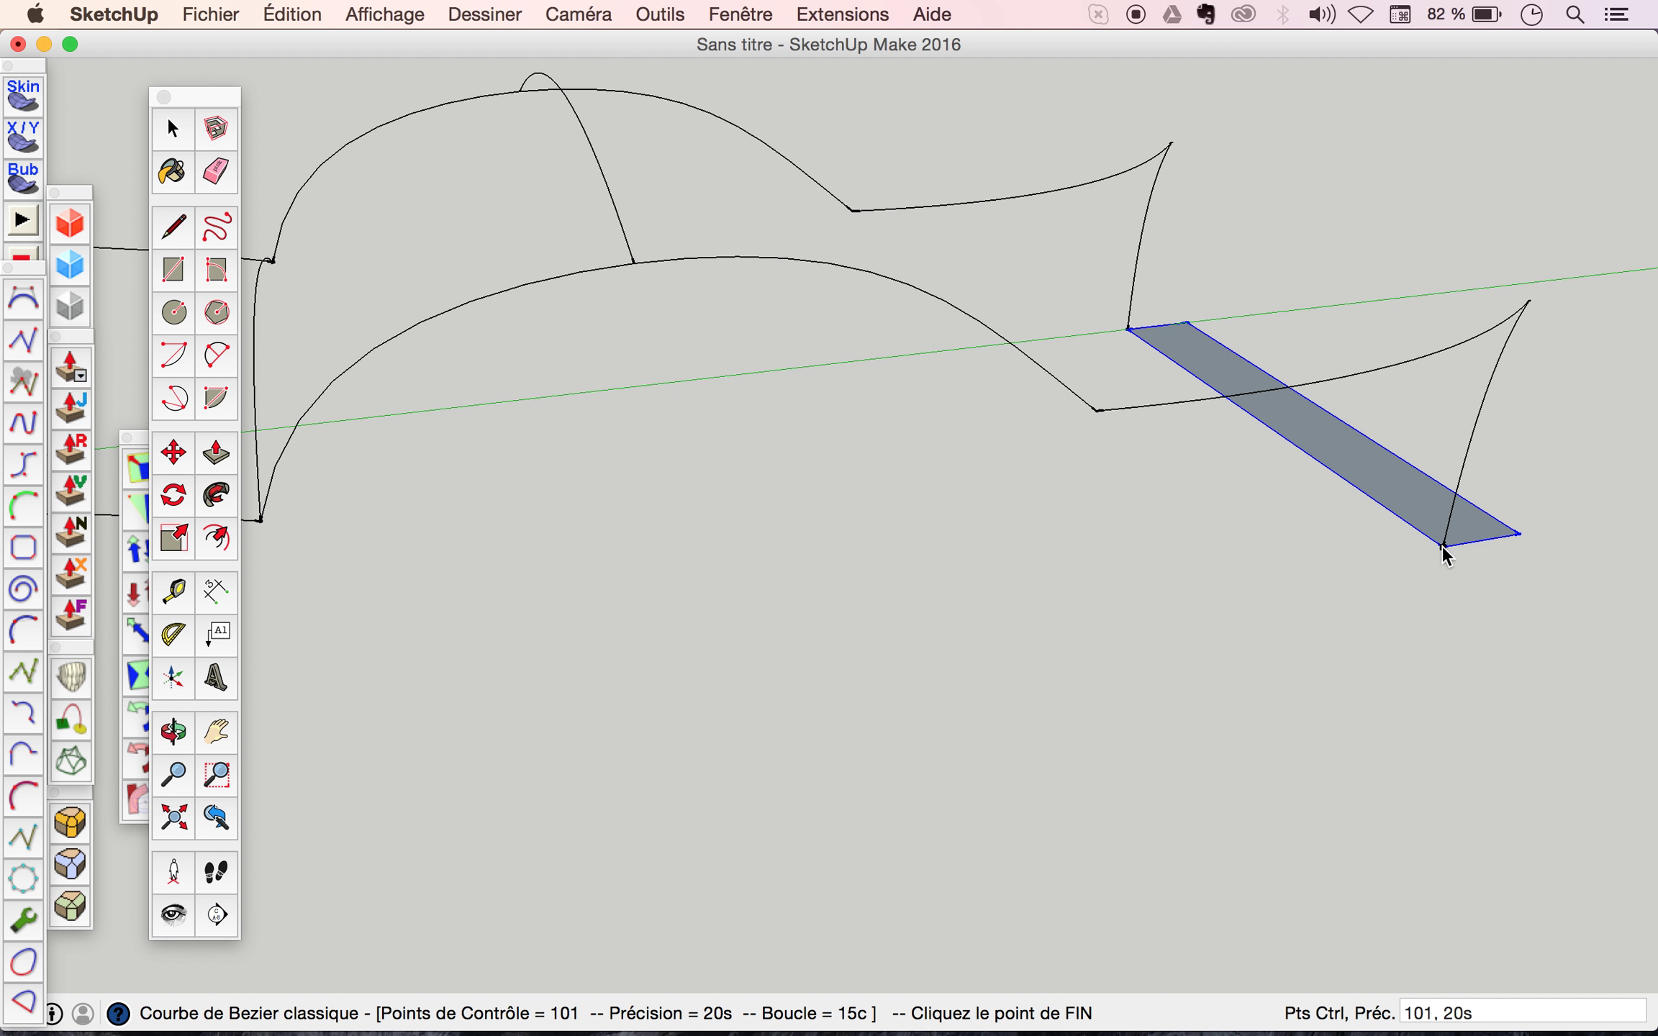
pyautogui.click(1130, 330)
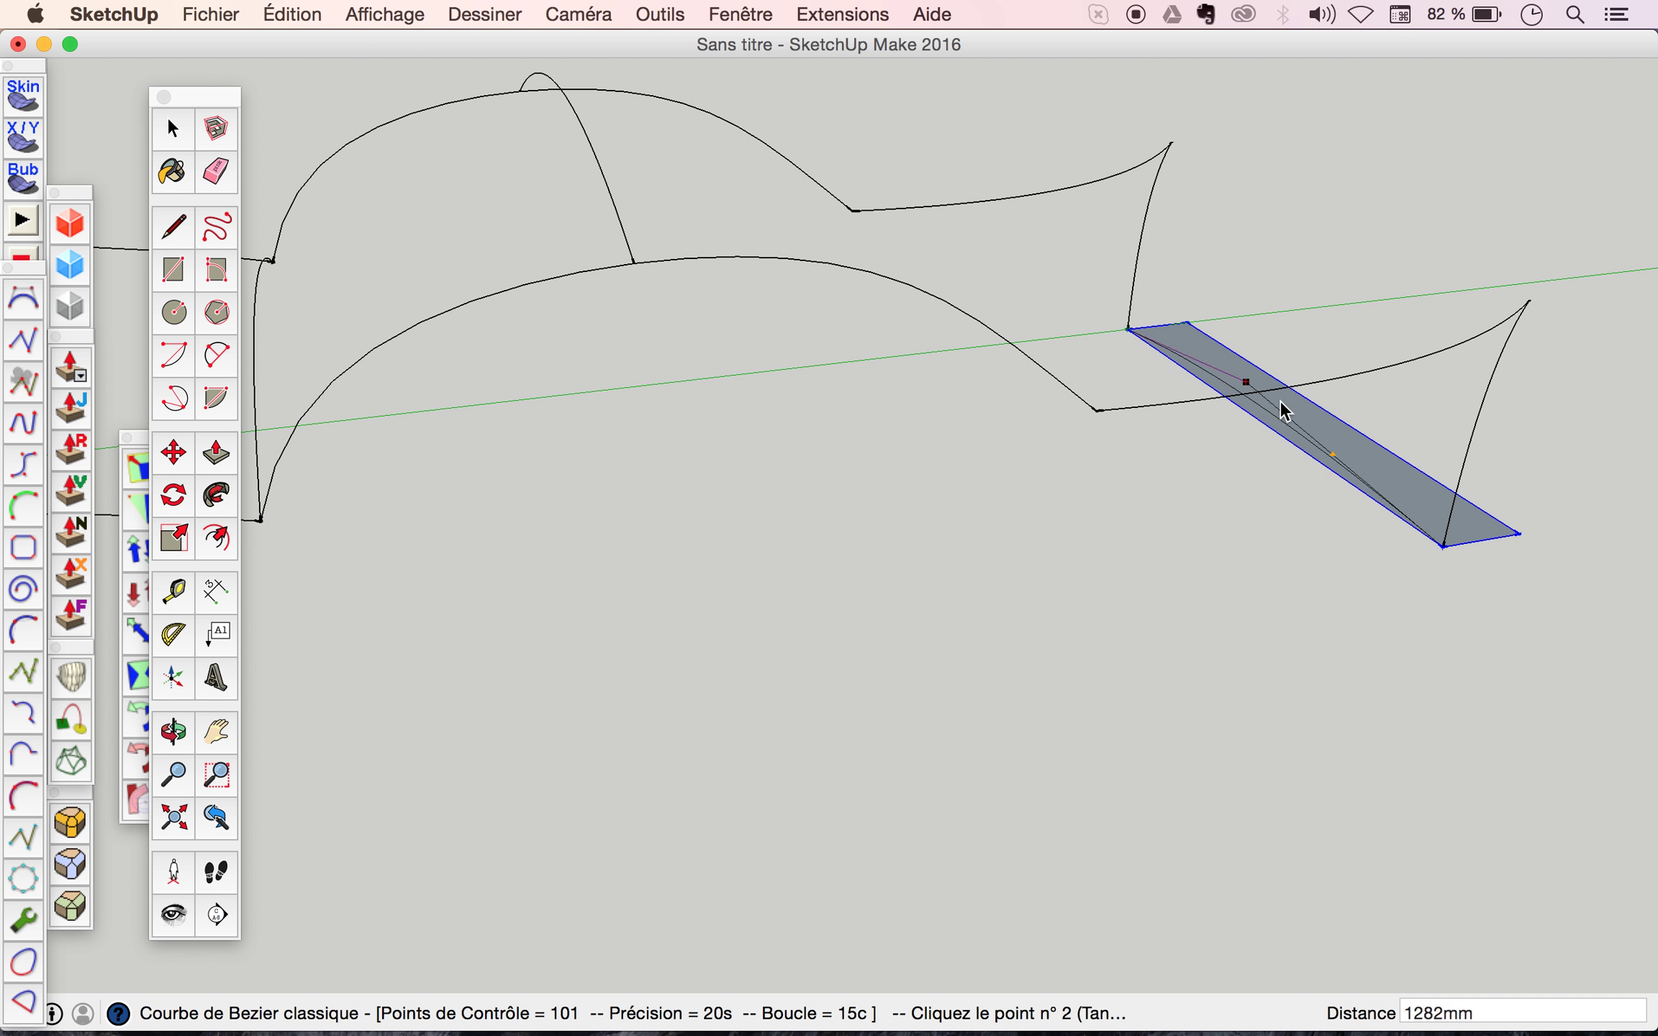
pyautogui.click(1327, 412)
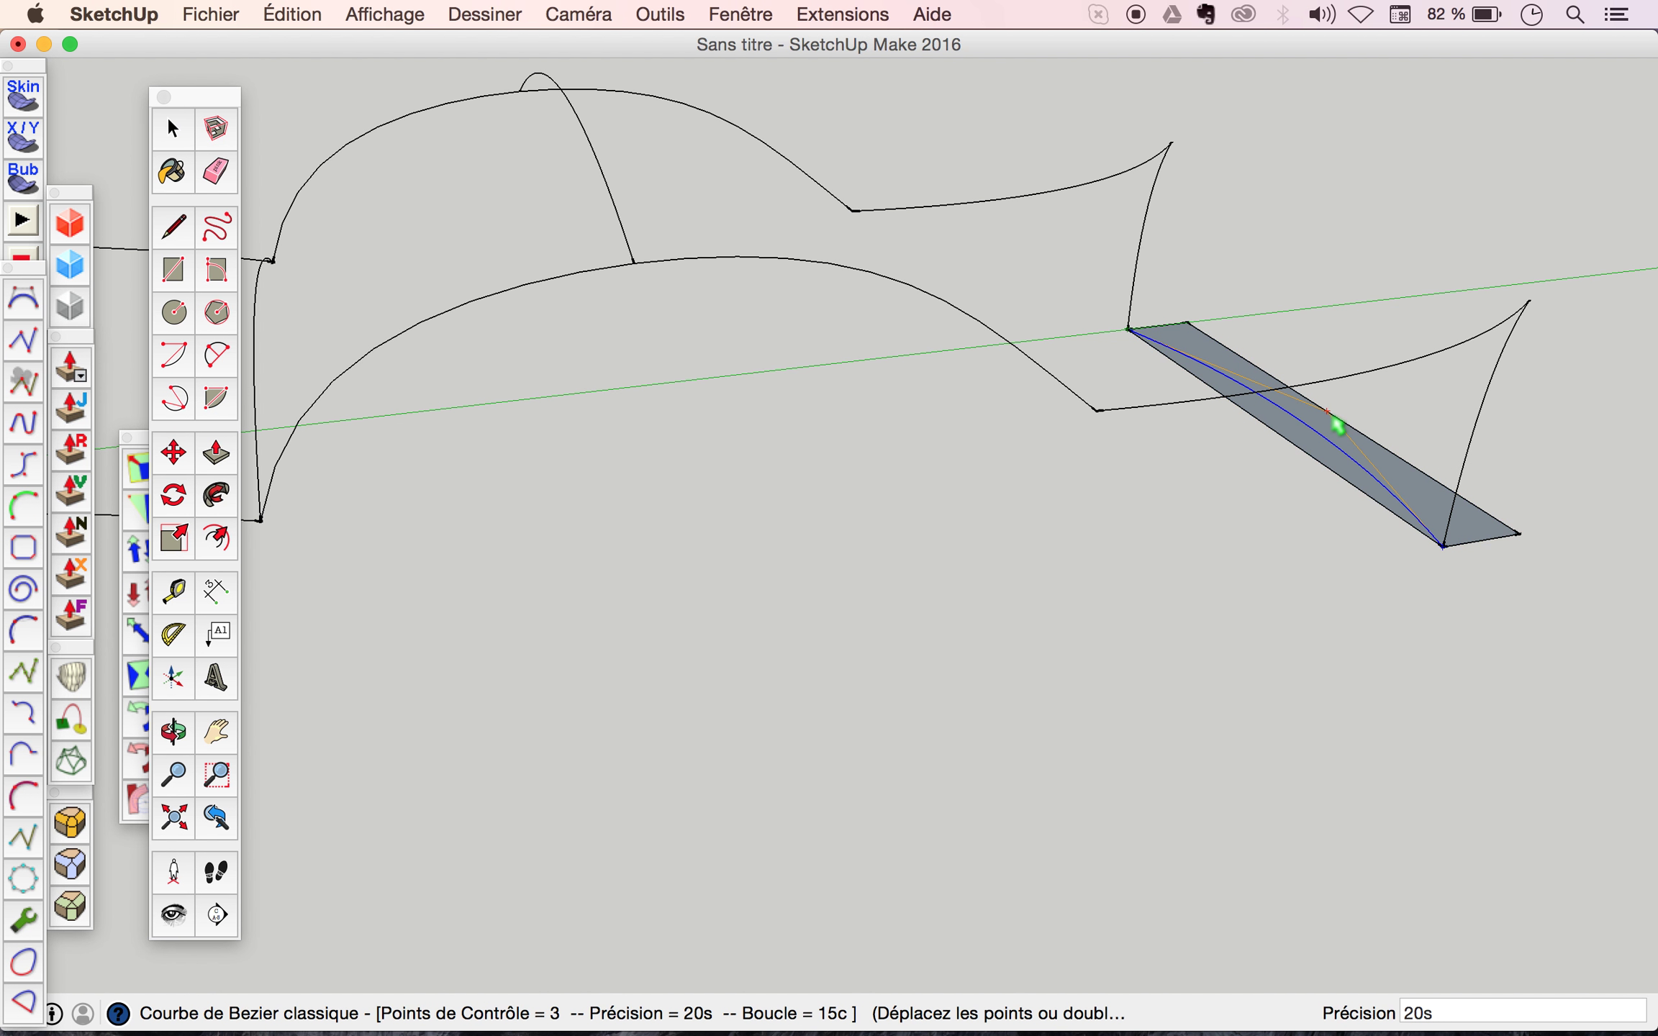
pyautogui.doubleClick(1372, 455)
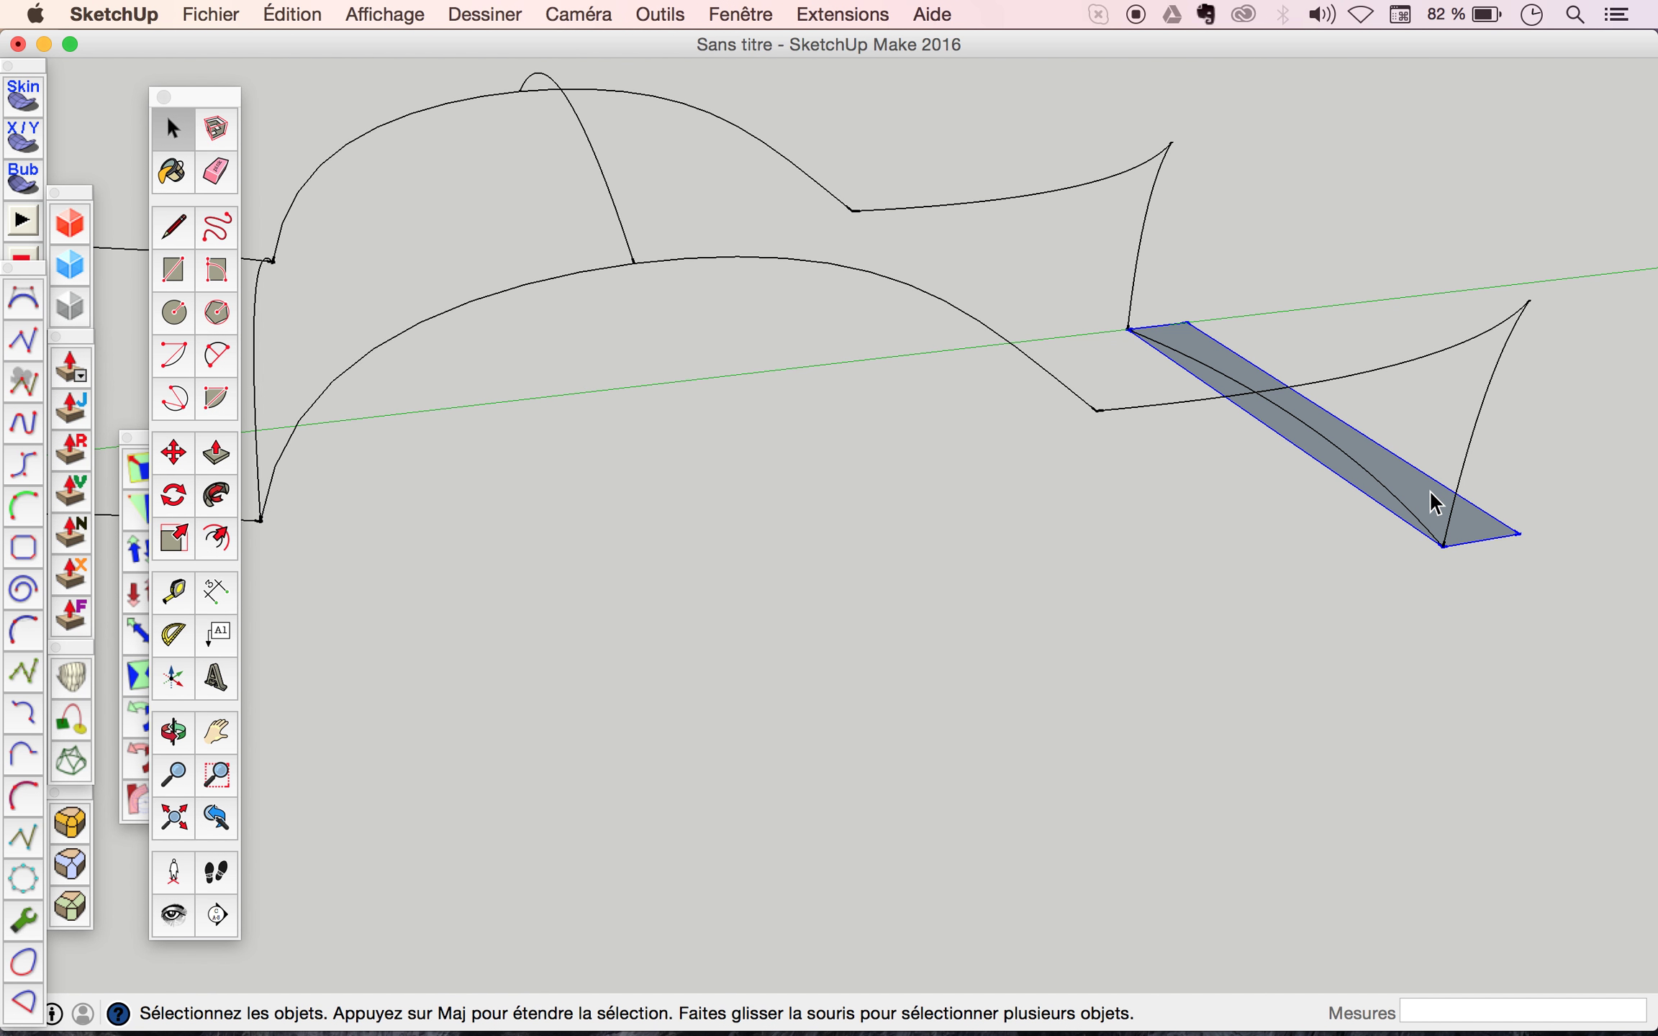
pyautogui.press('Delete')
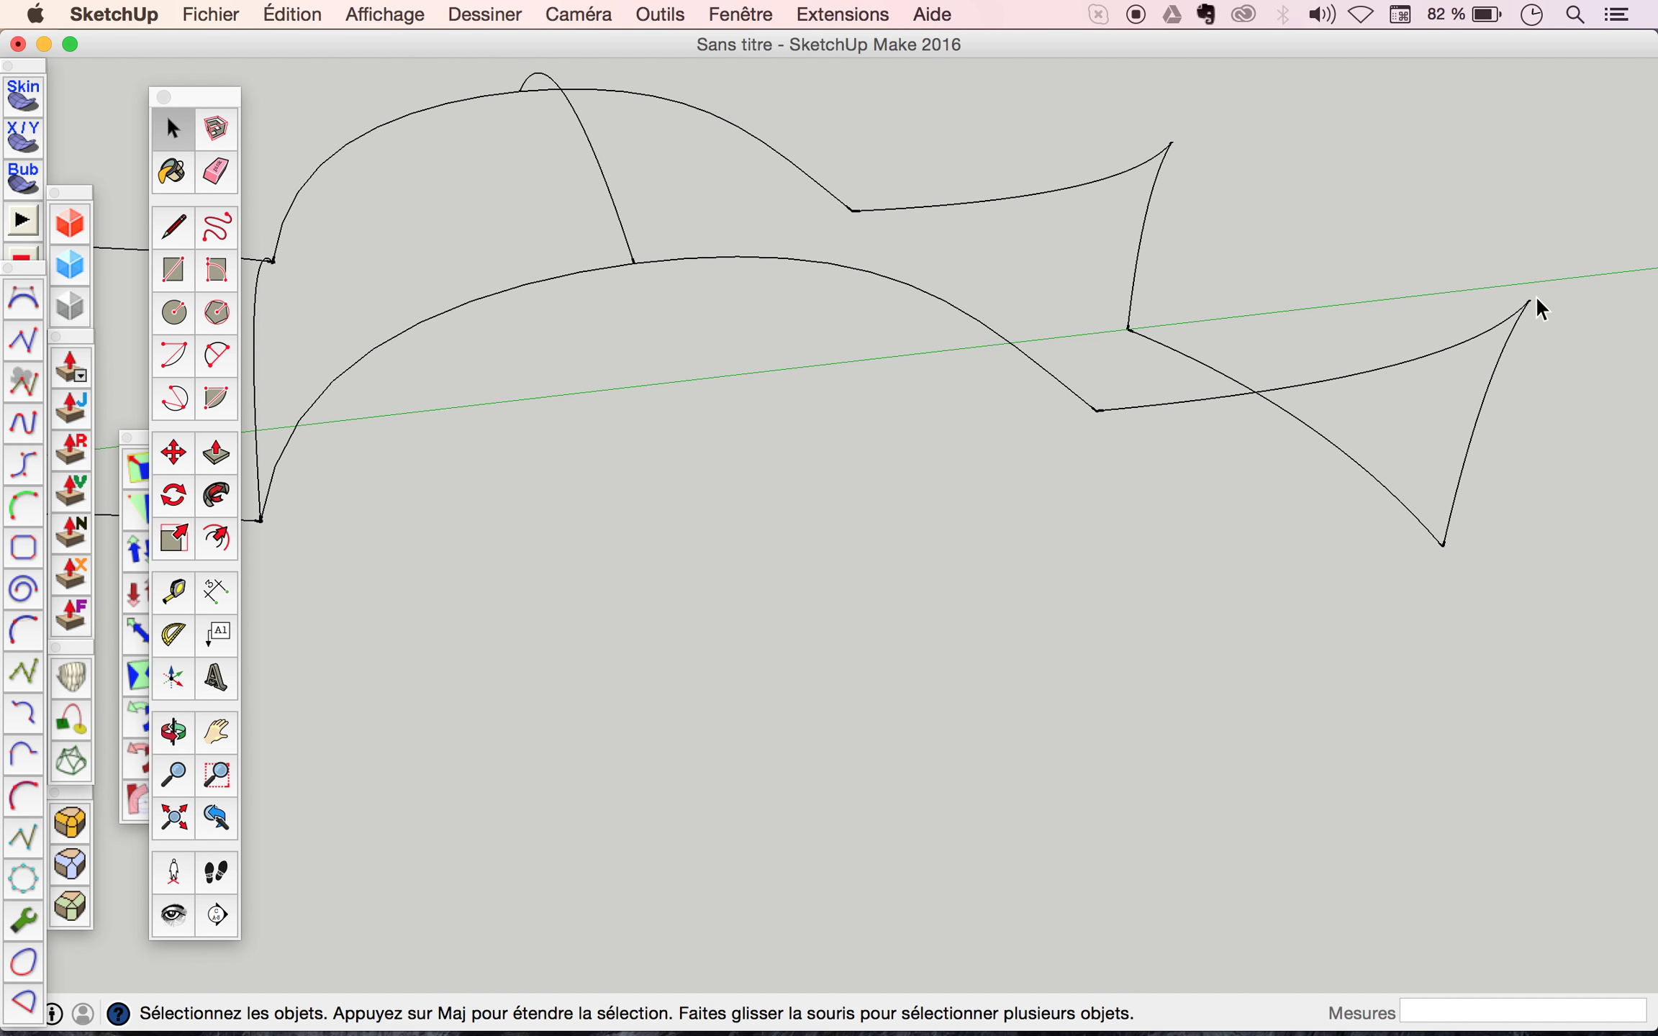
pyautogui.press('l')
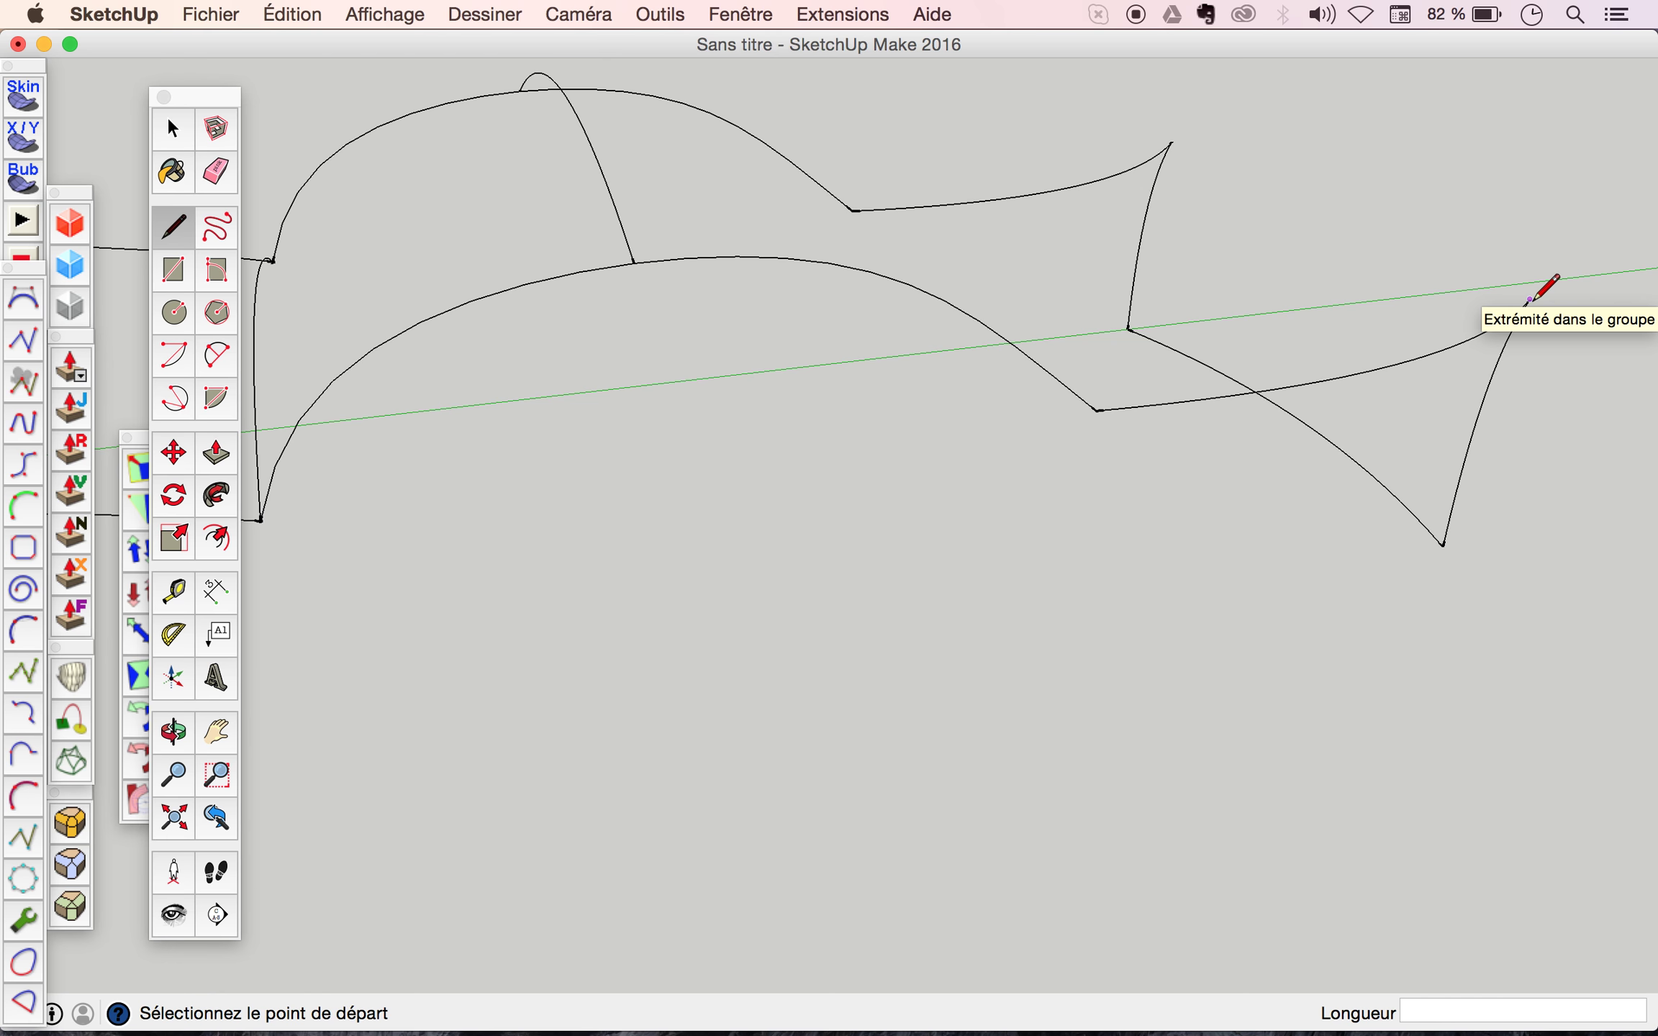
# Draw a thin closed face from the curve's right end to the rear upright's top and make it a component.
pyautogui.click(1529, 299)
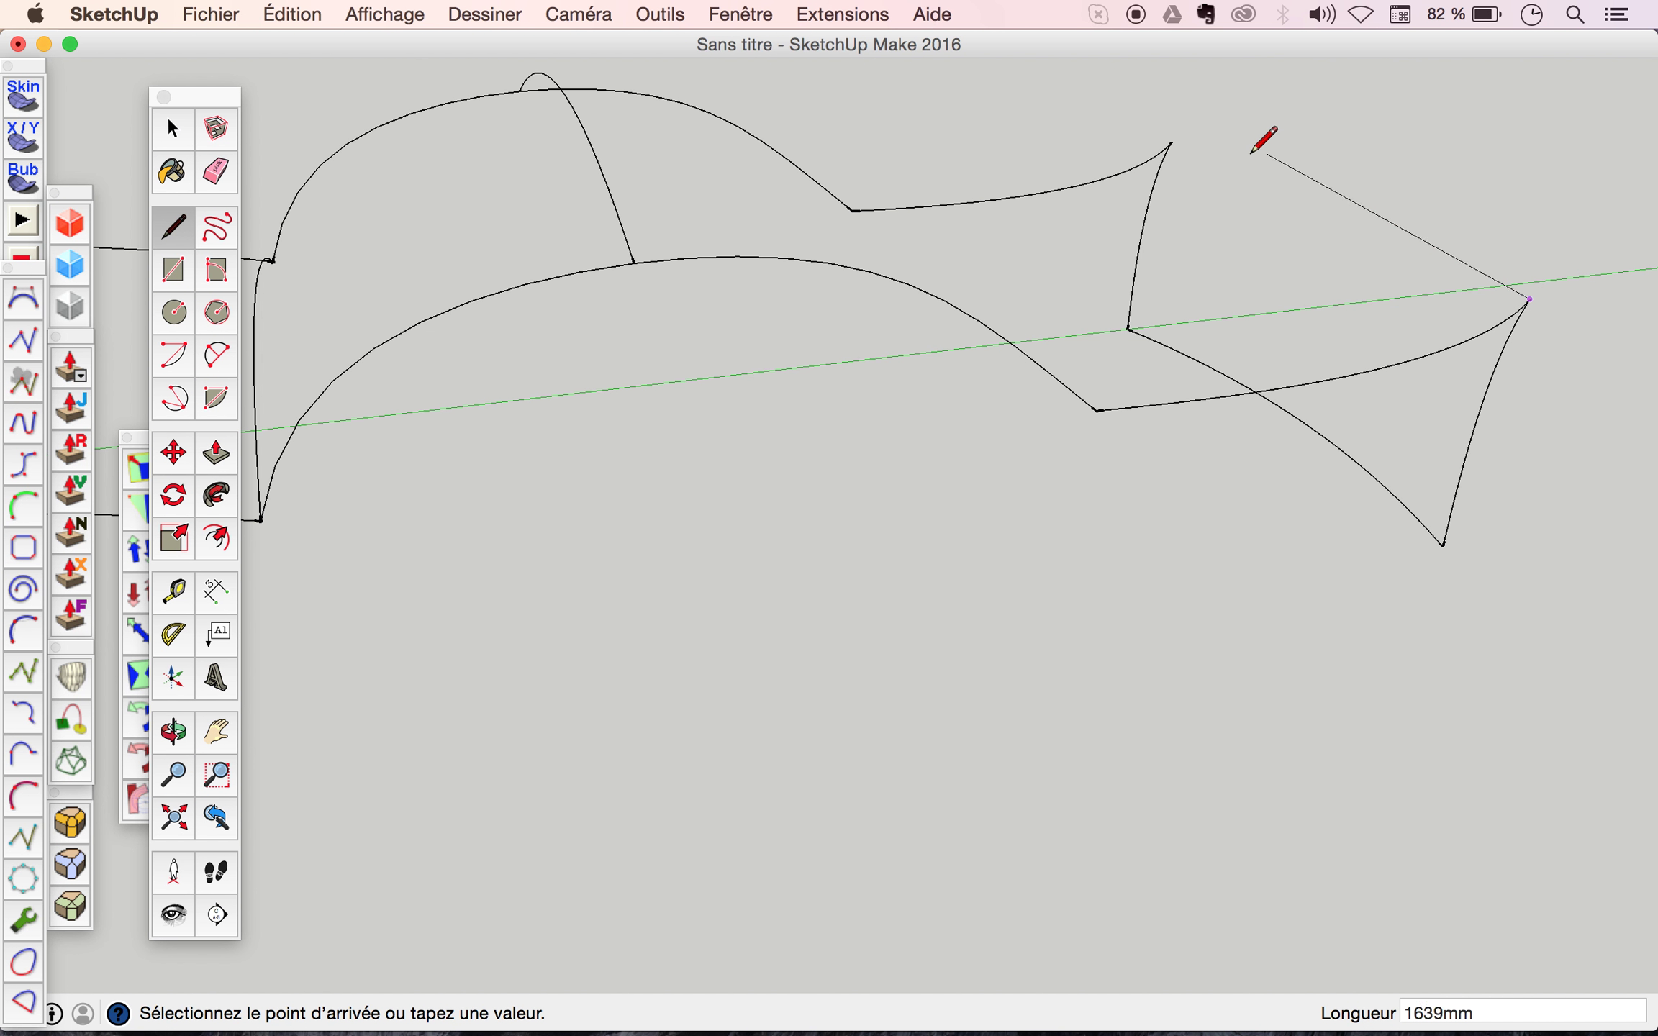
pyautogui.click(1172, 141)
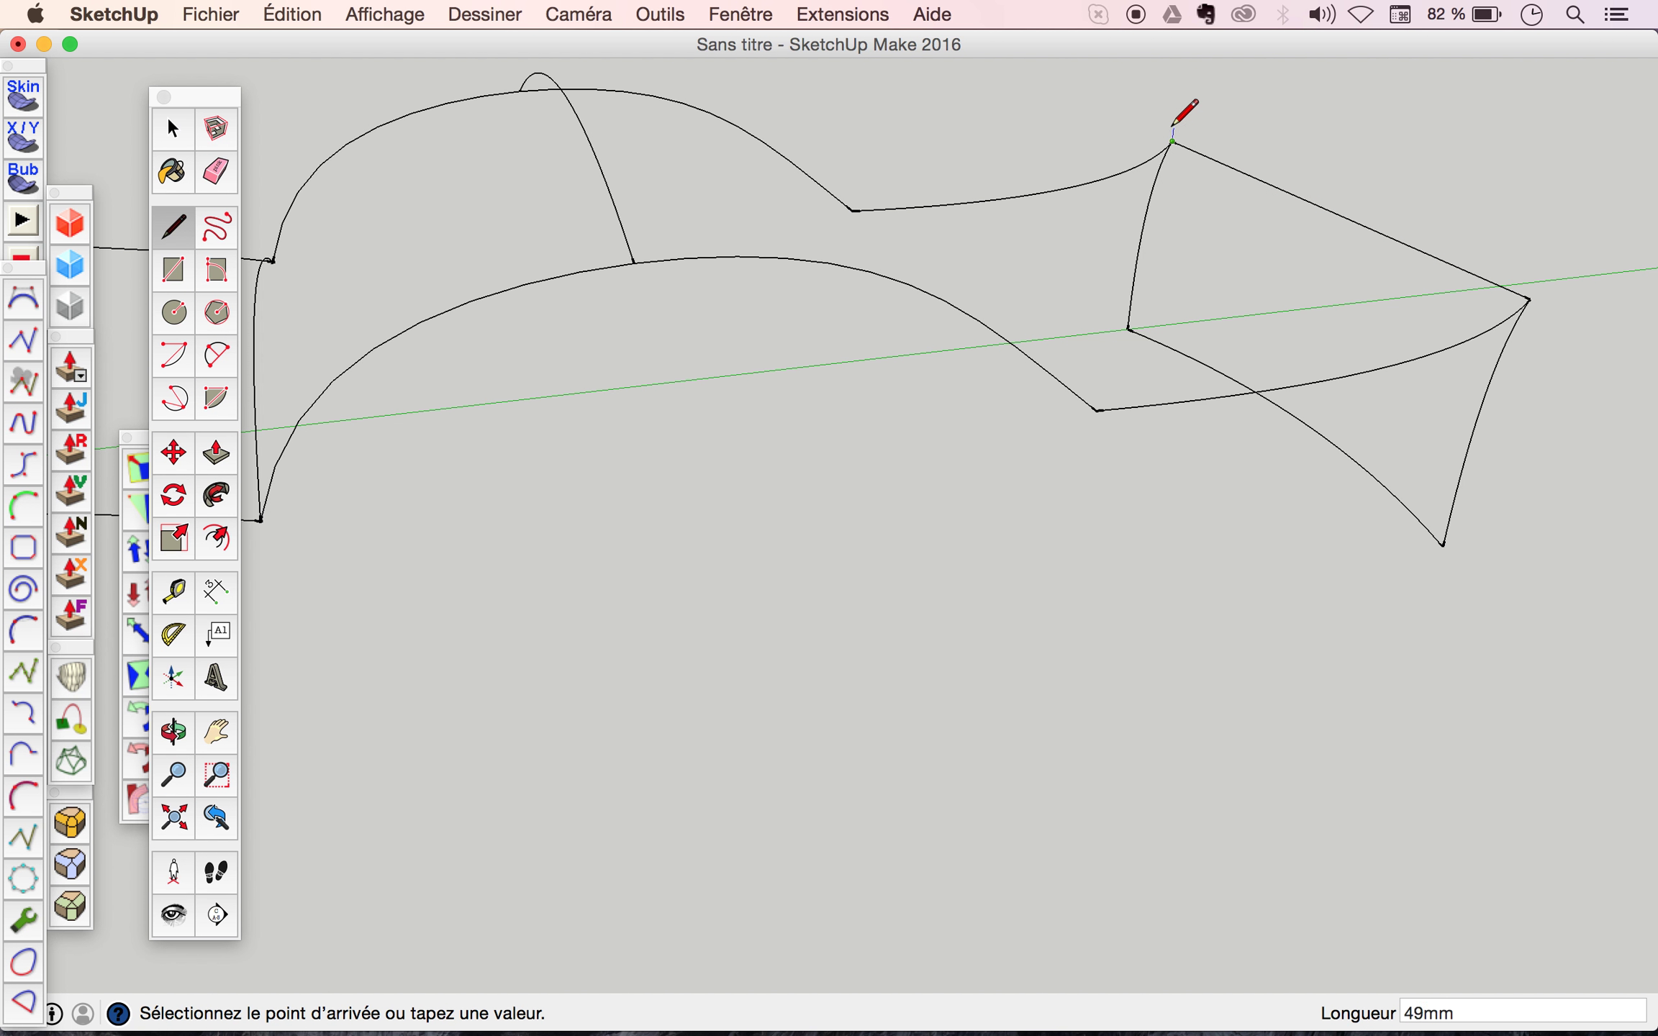
pyautogui.click(1174, 126)
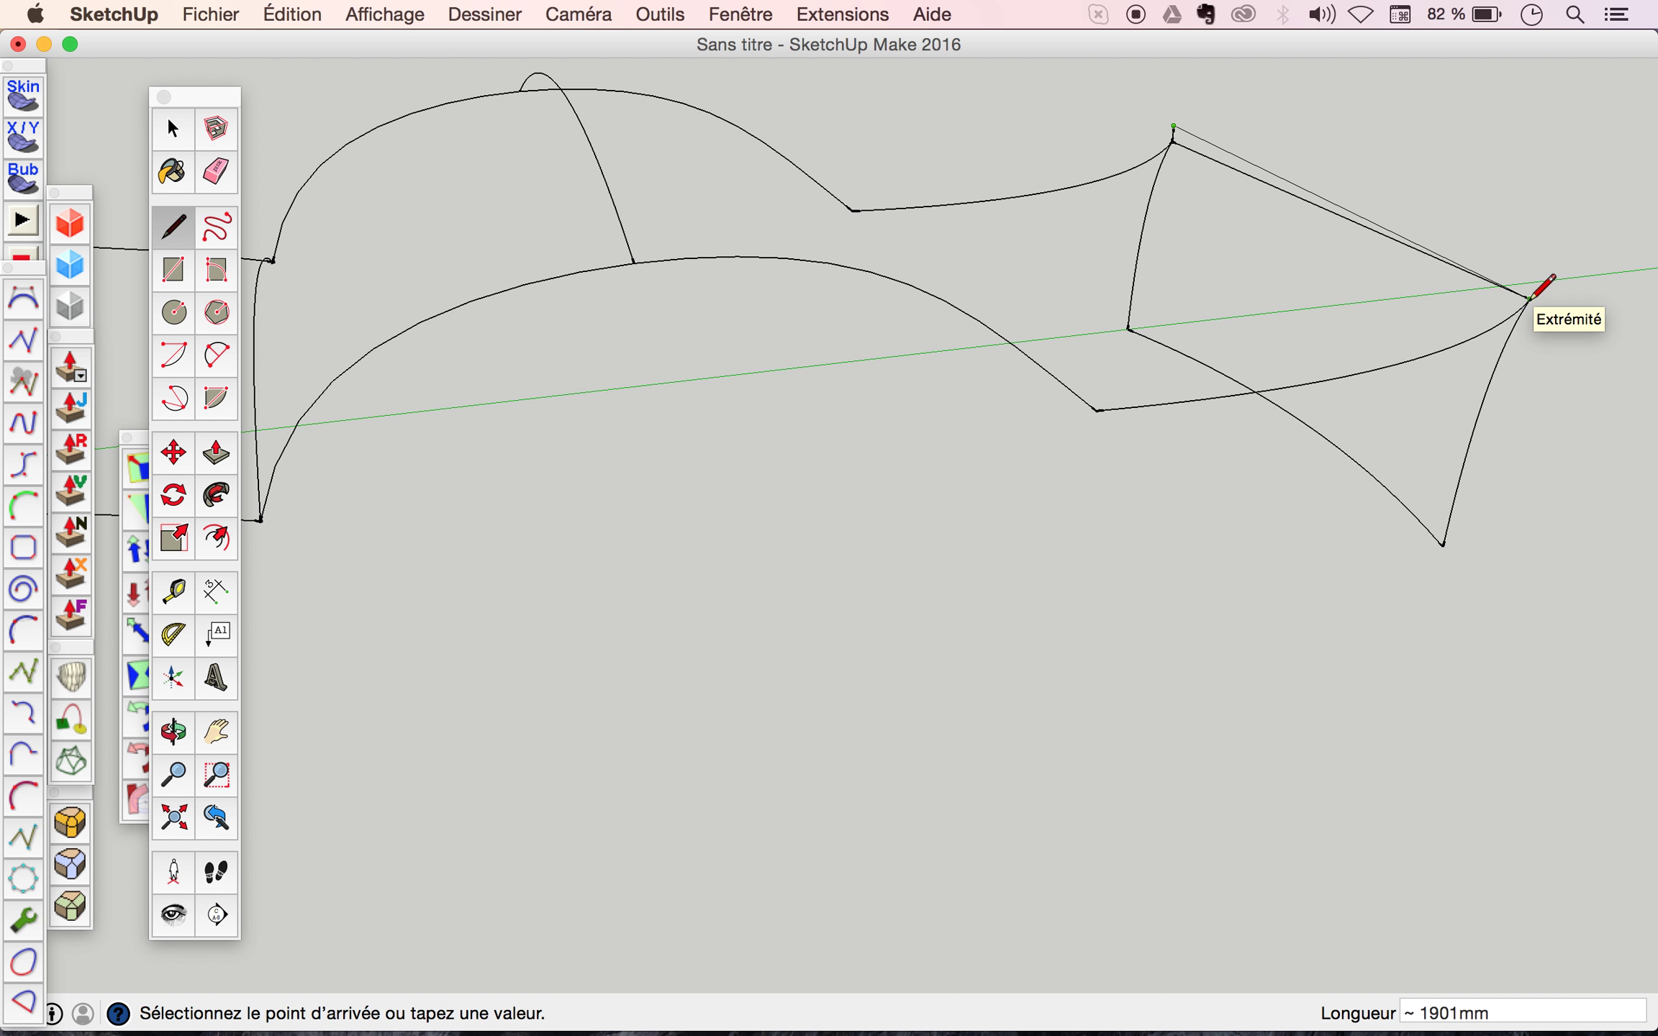
pyautogui.click(1533, 277)
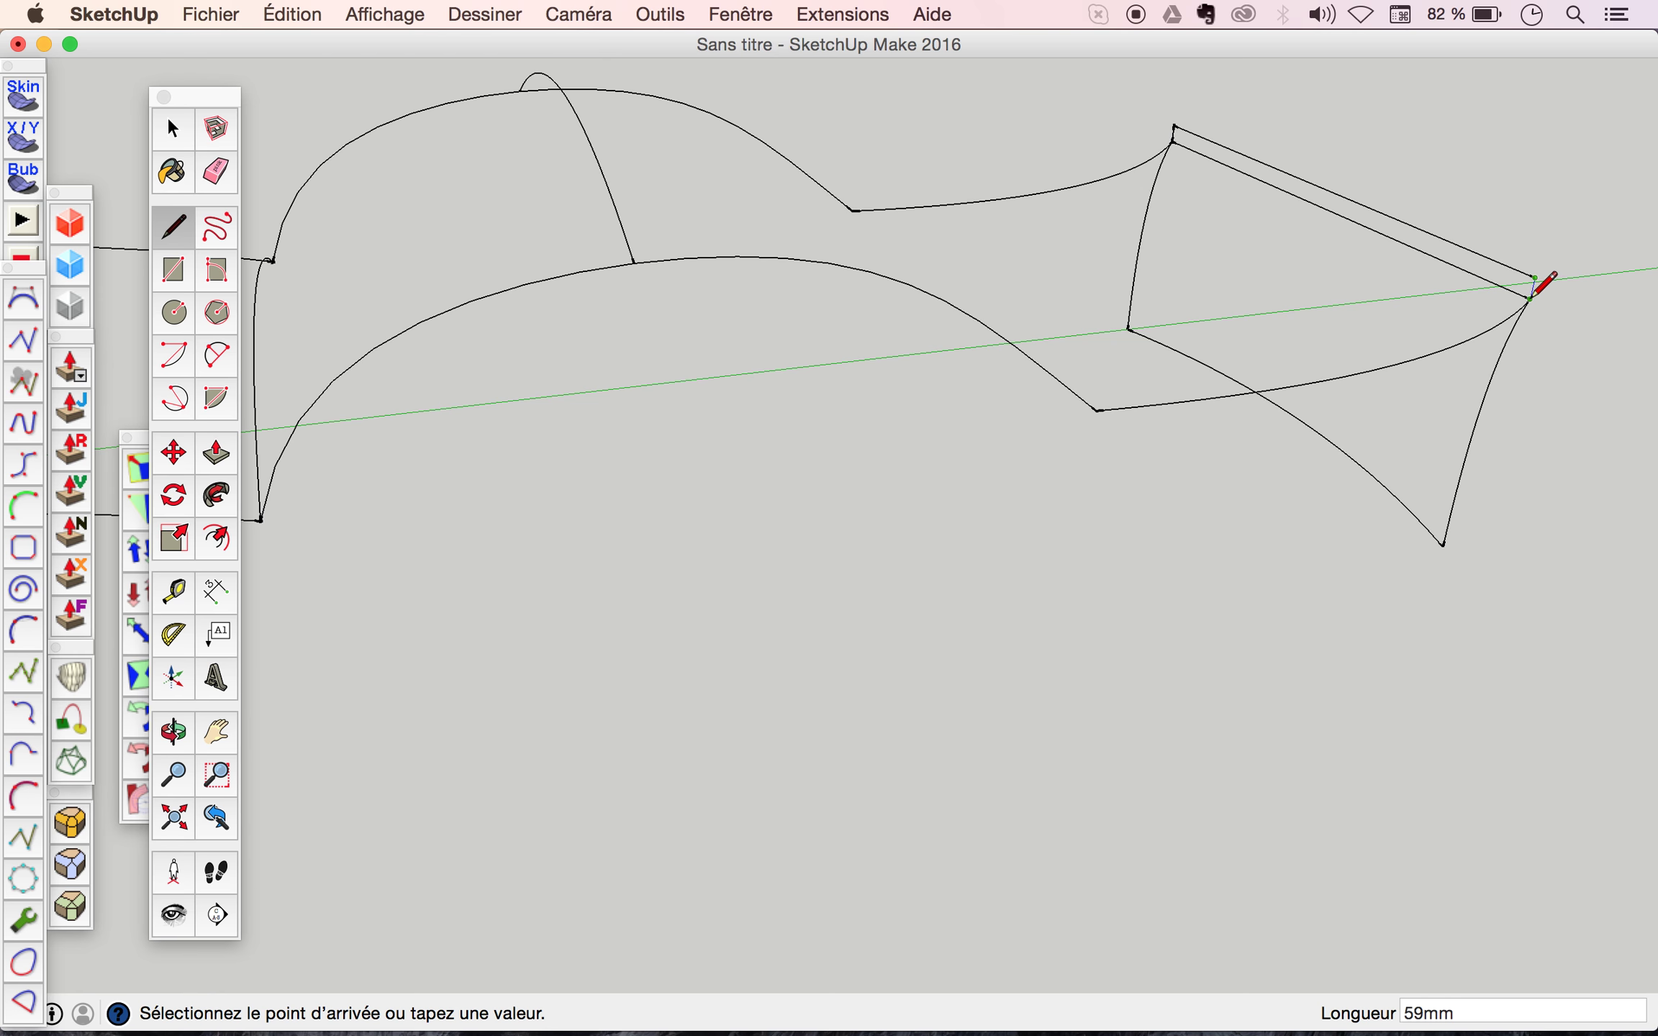
pyautogui.click(1529, 298)
pyautogui.press('space')
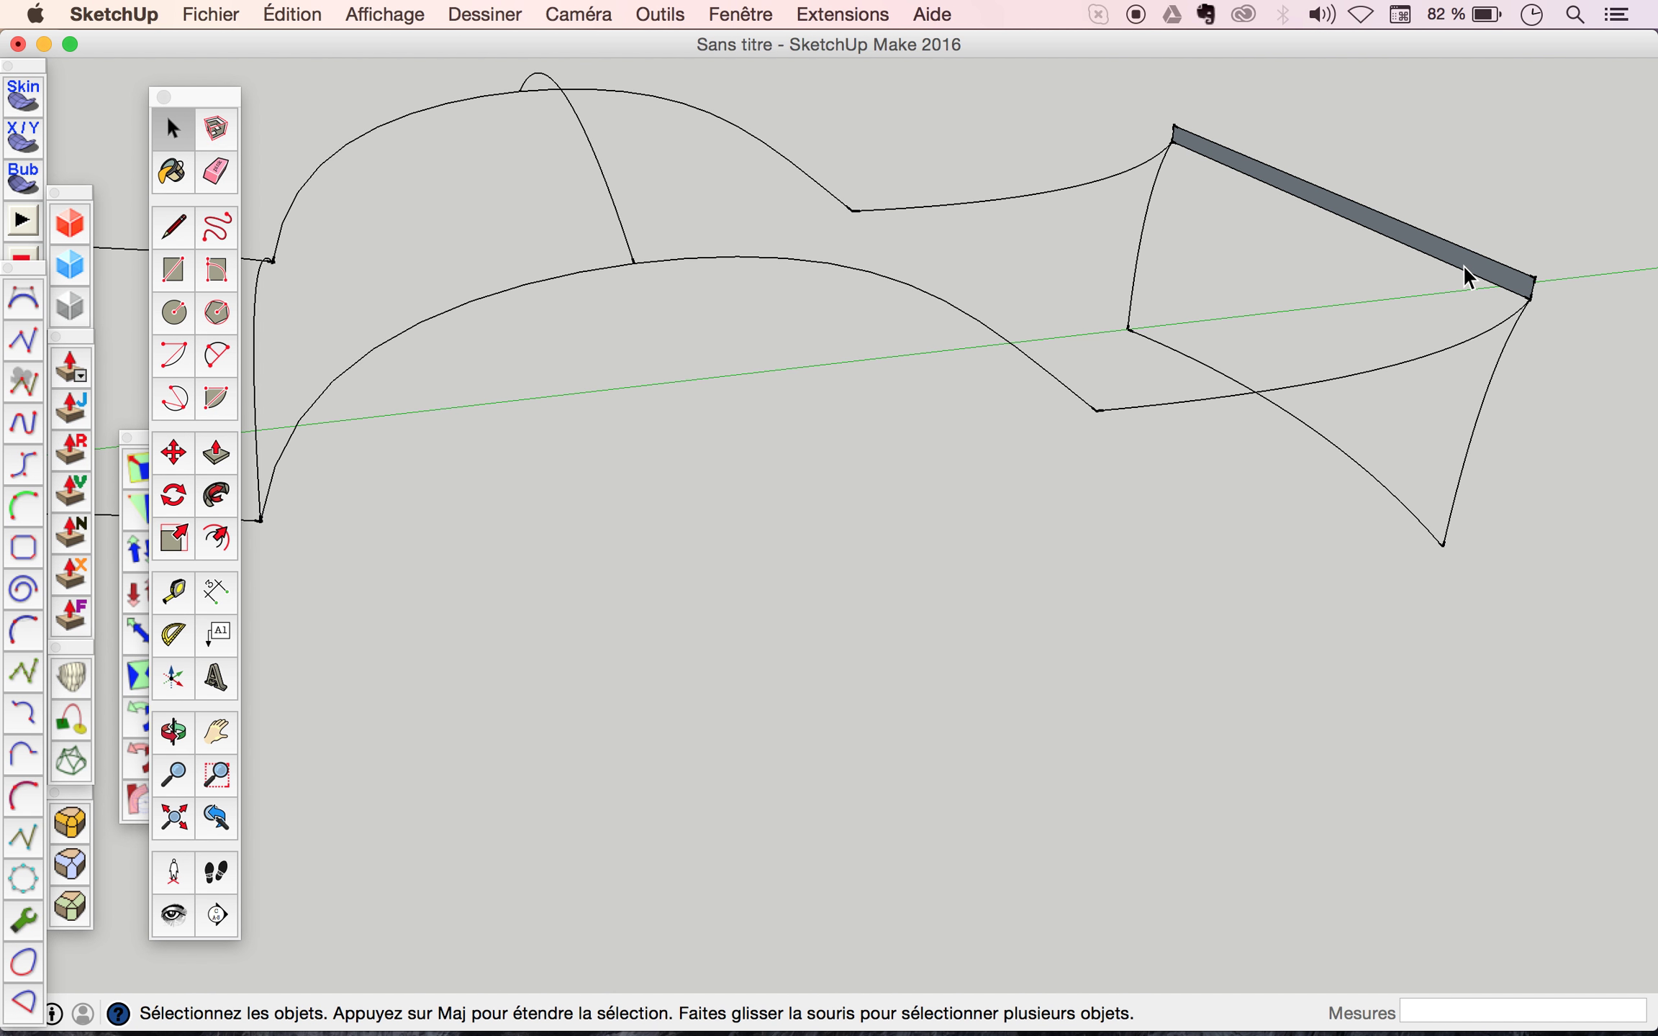
pyautogui.rightClick(1463, 264)
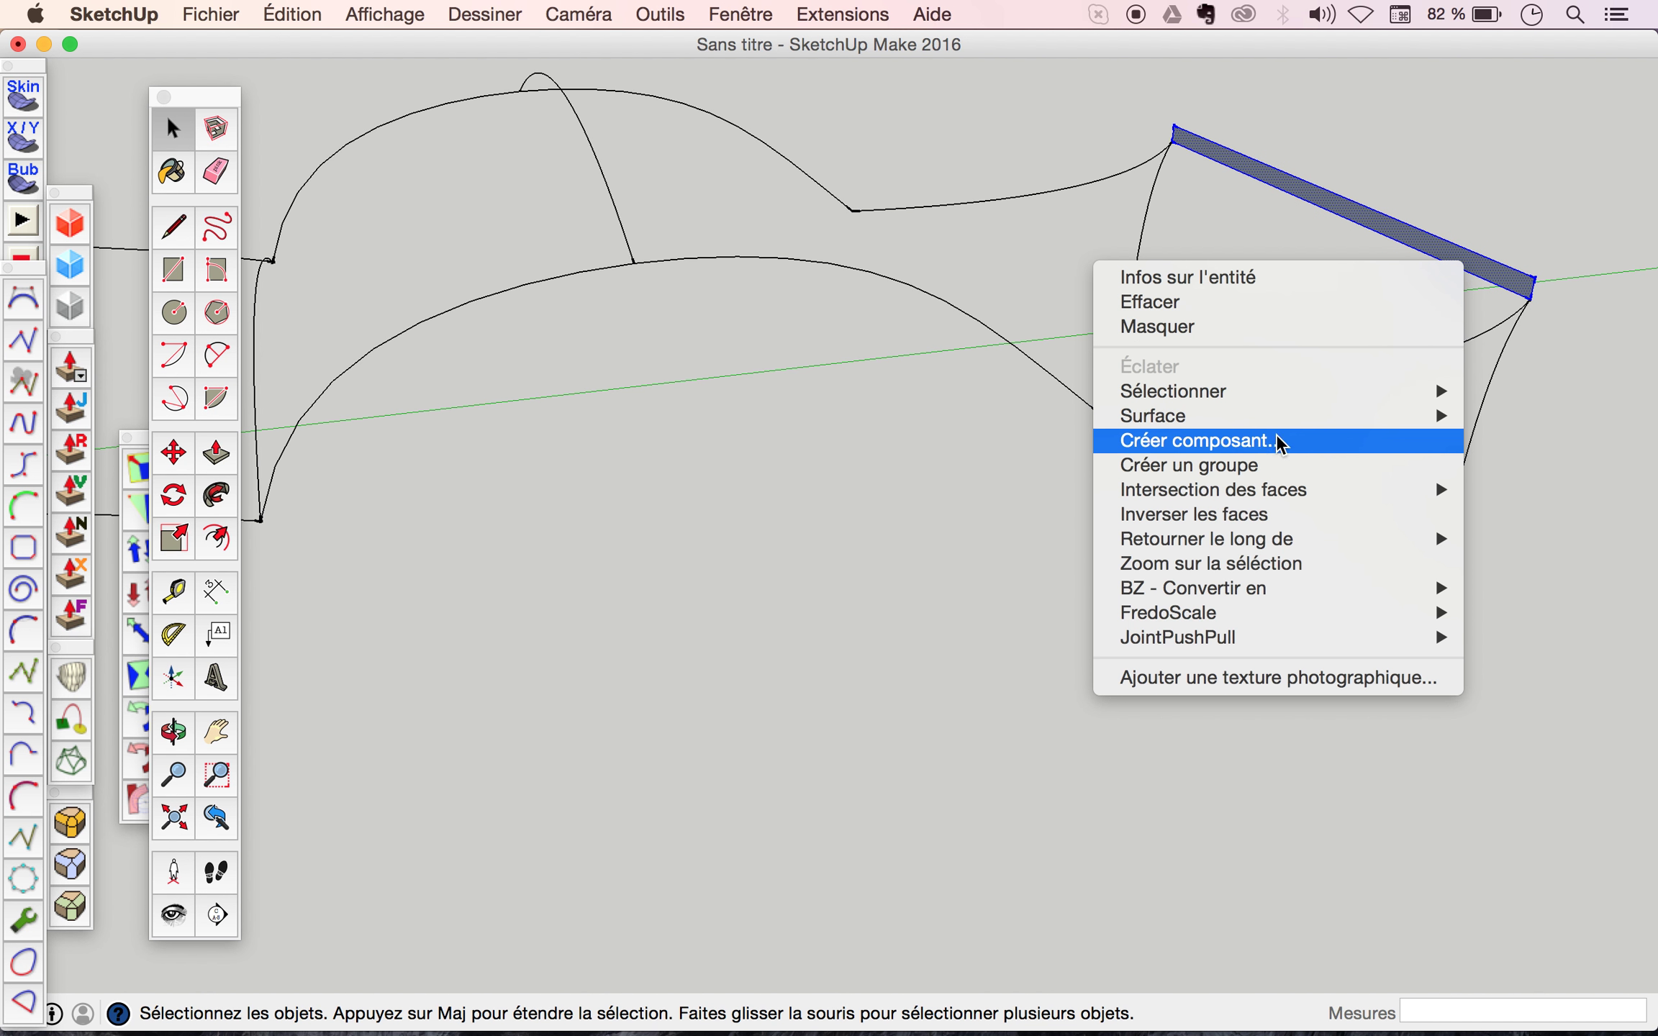
pyautogui.click(1252, 466)
pyautogui.scroll(2, 1446, 259)
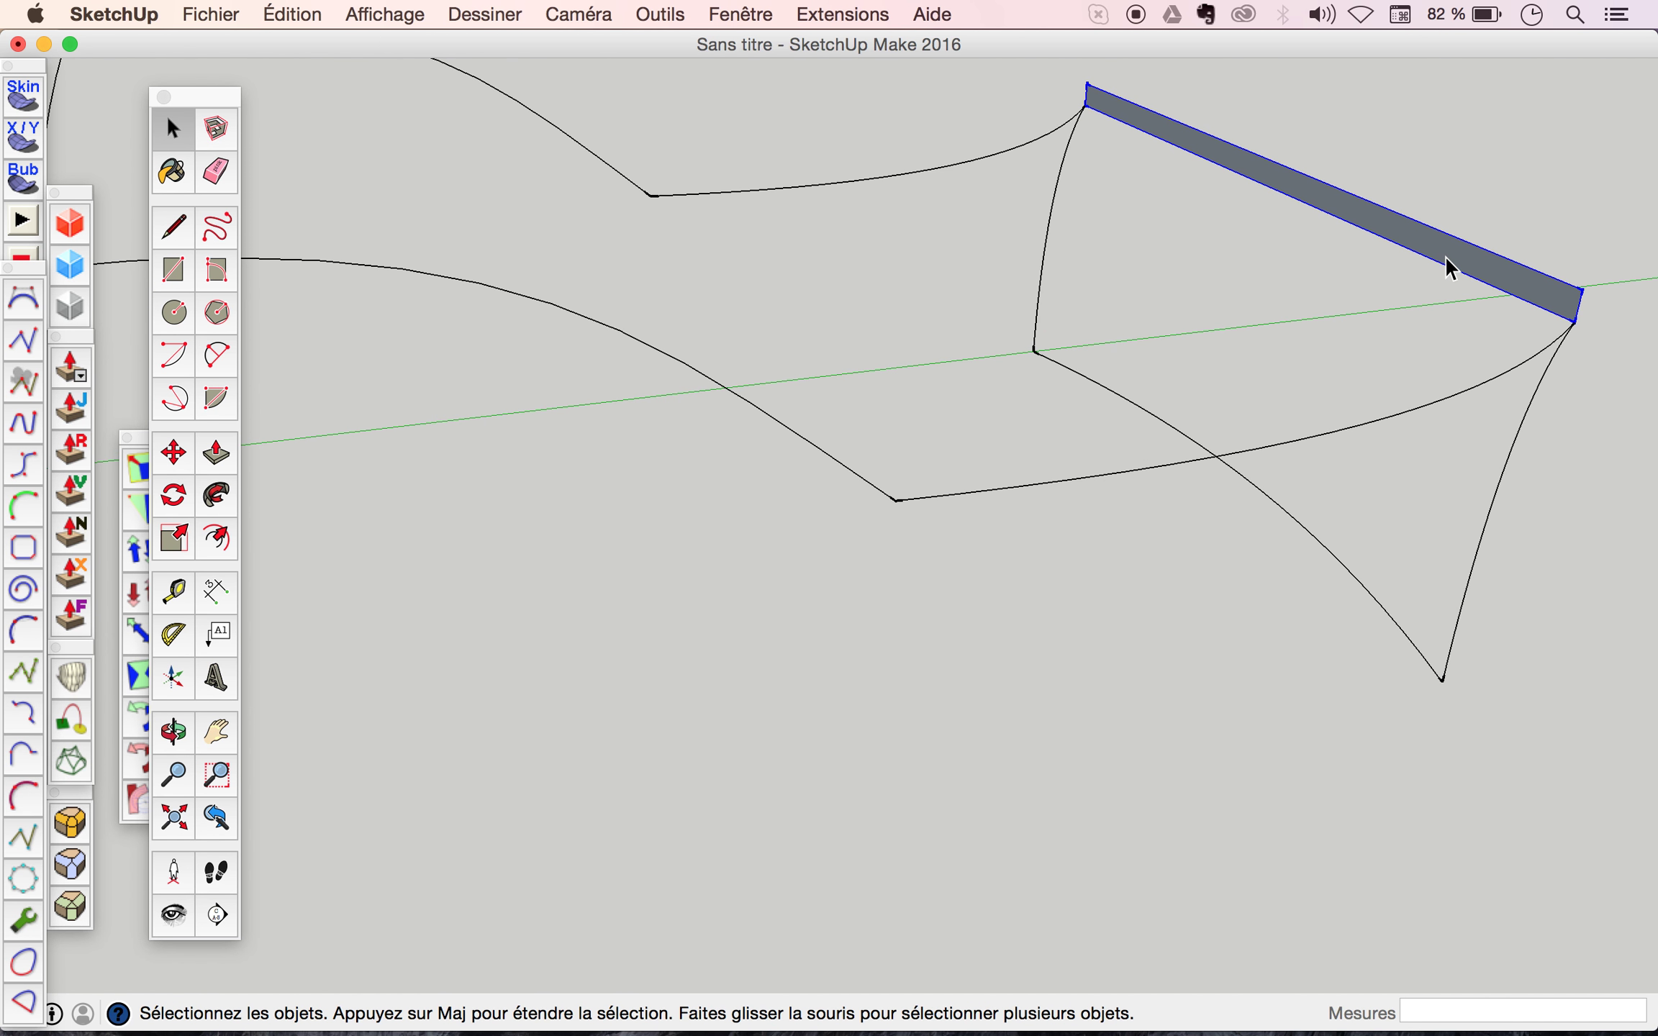
pyautogui.click(37, 307)
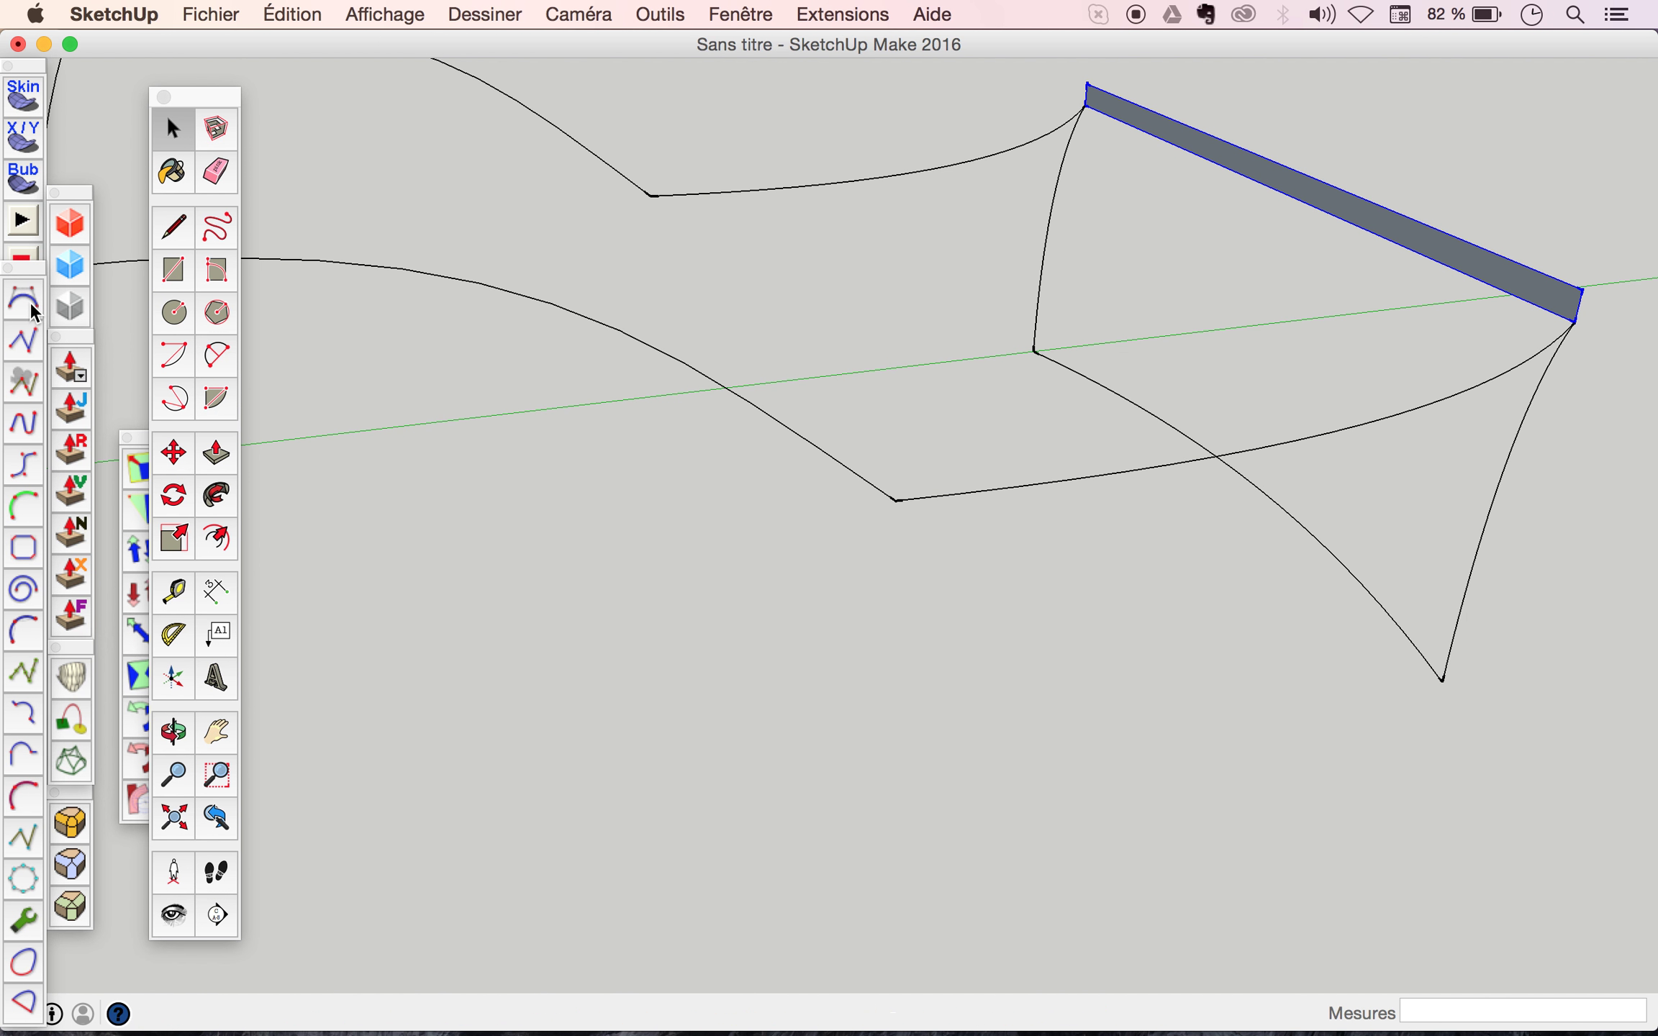
# Draw a Bézier curve between the thin strip's two ends with a middle bend point, then delete the strip.
pyautogui.click(1086, 107)
pyautogui.click(1574, 323)
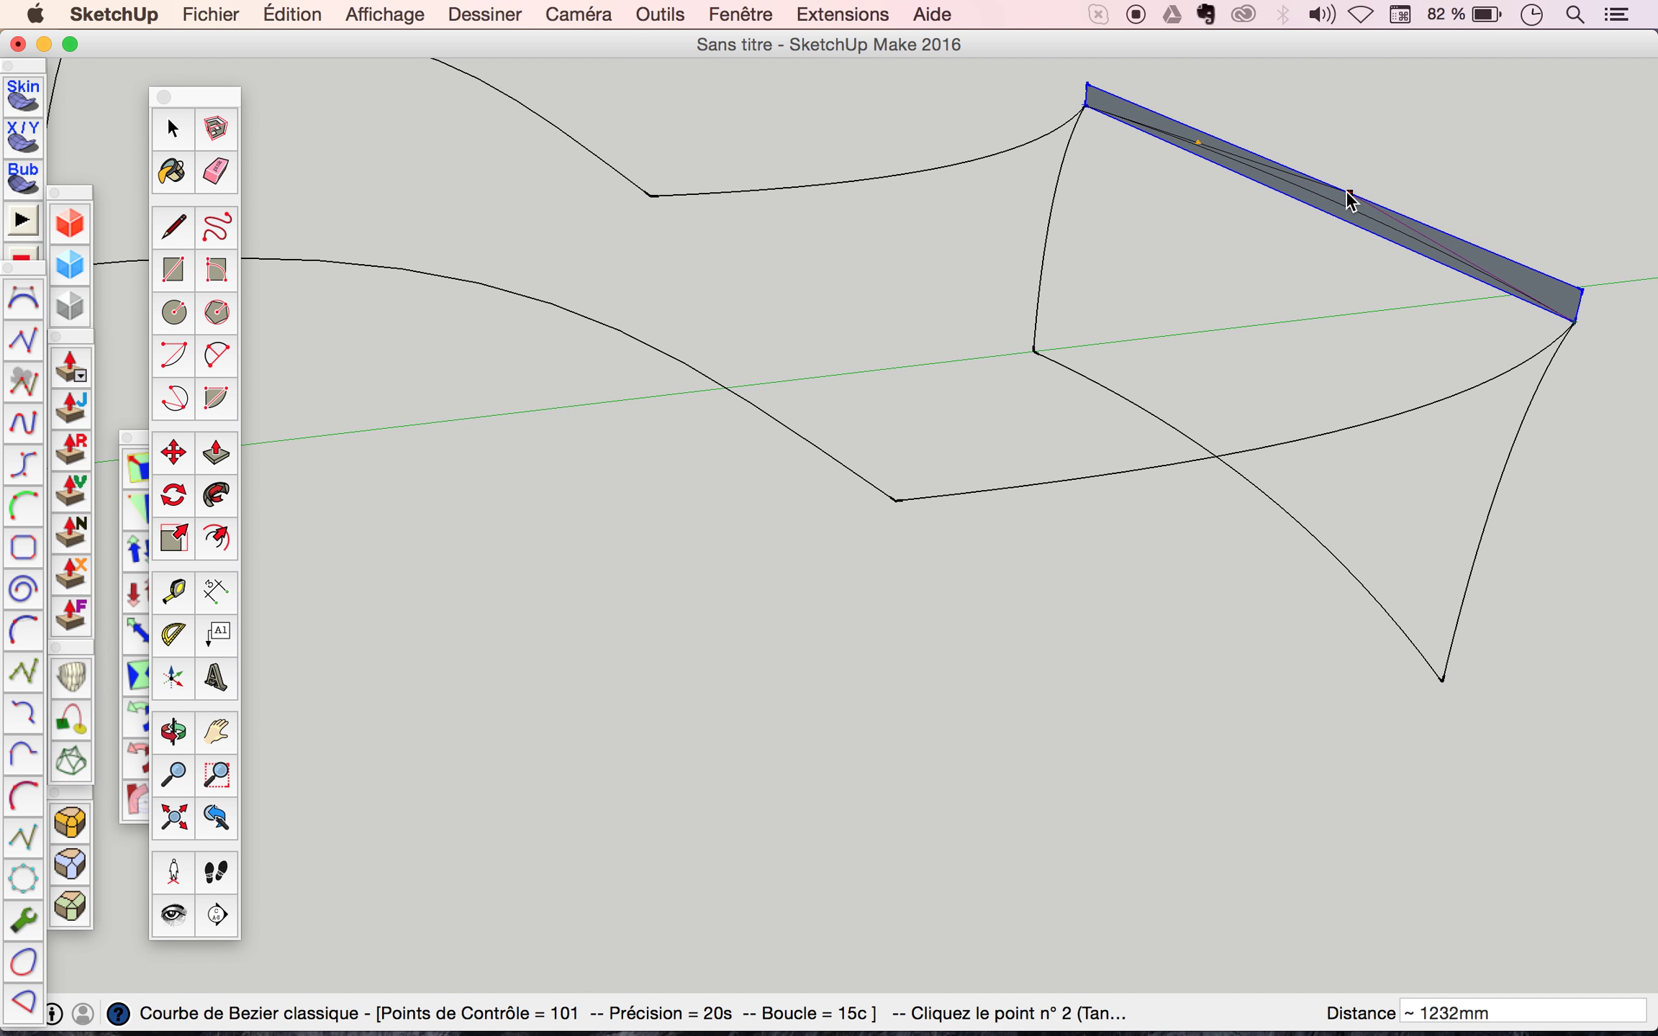
pyautogui.click(1274, 171)
pyautogui.press('Return')
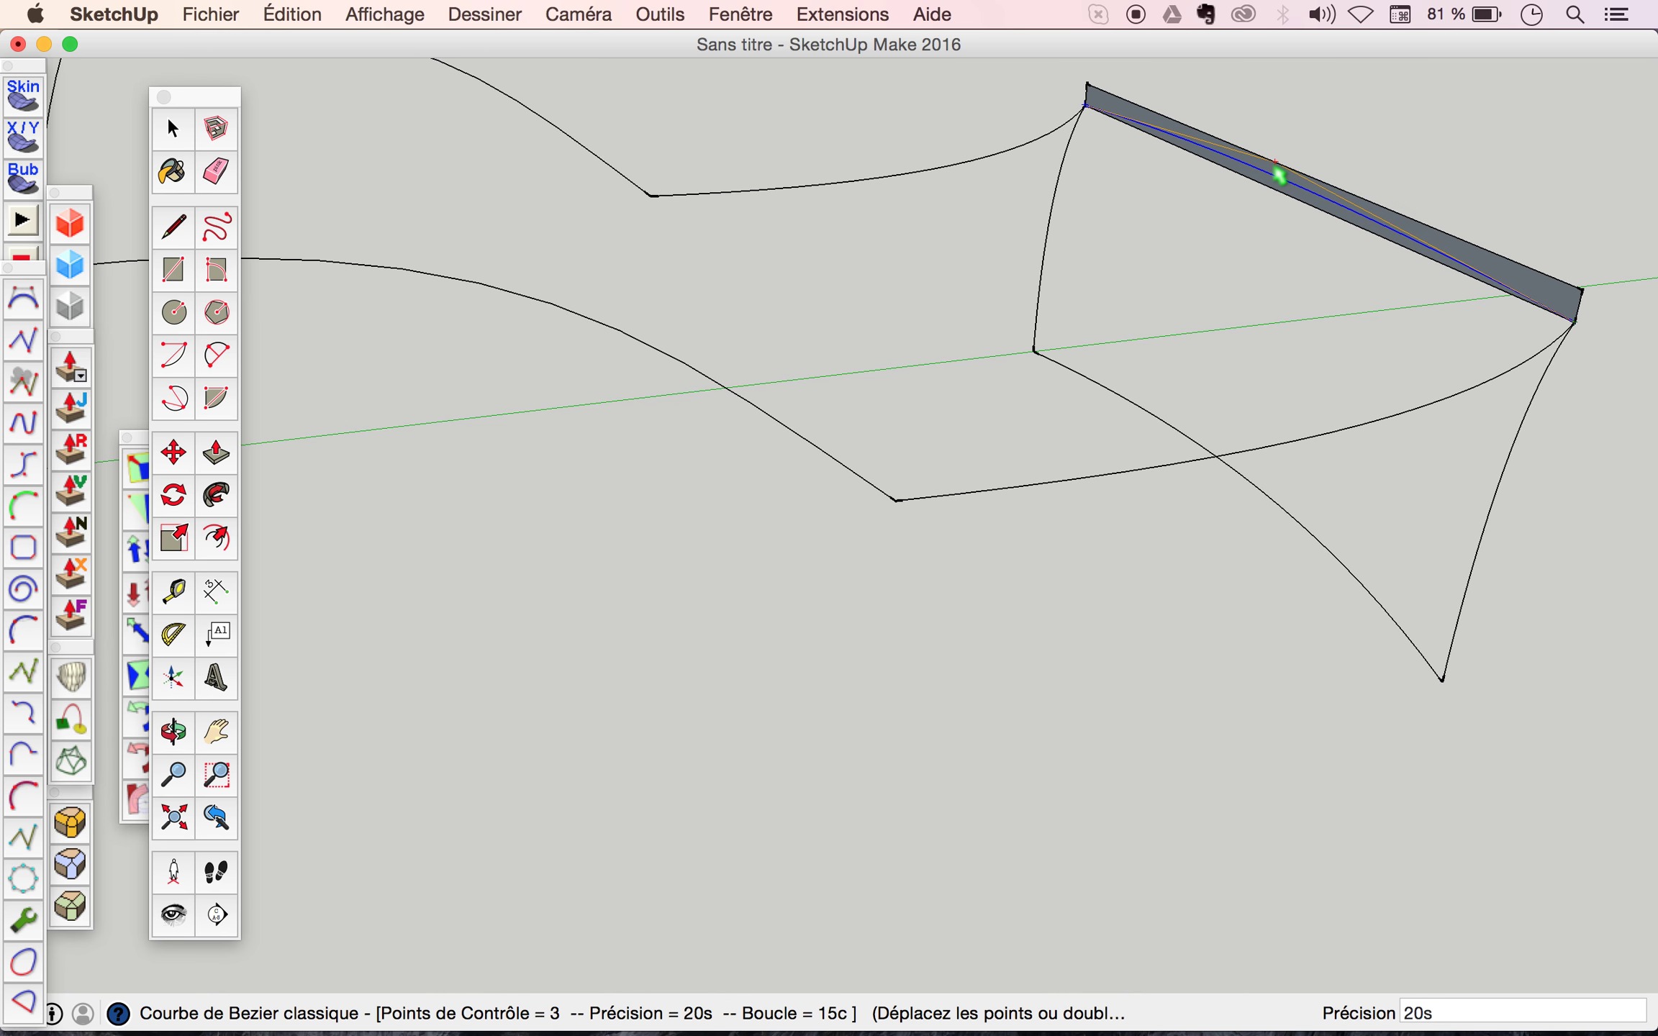
pyautogui.press('space')
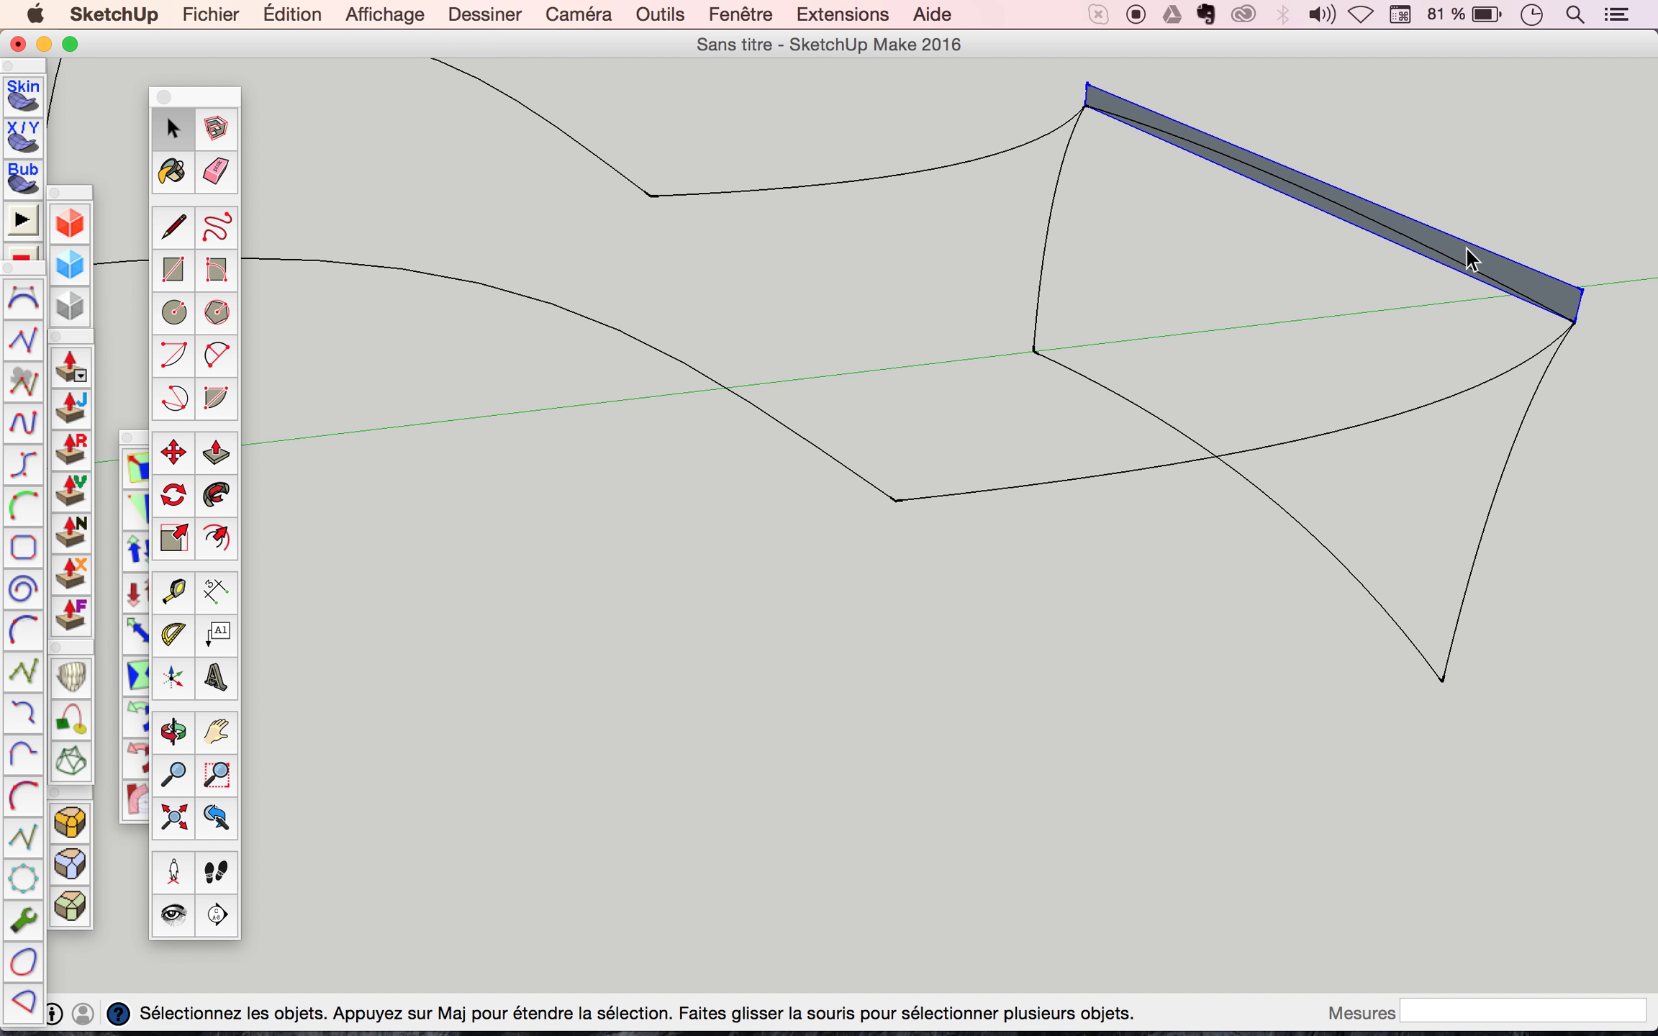
pyautogui.press('Delete')
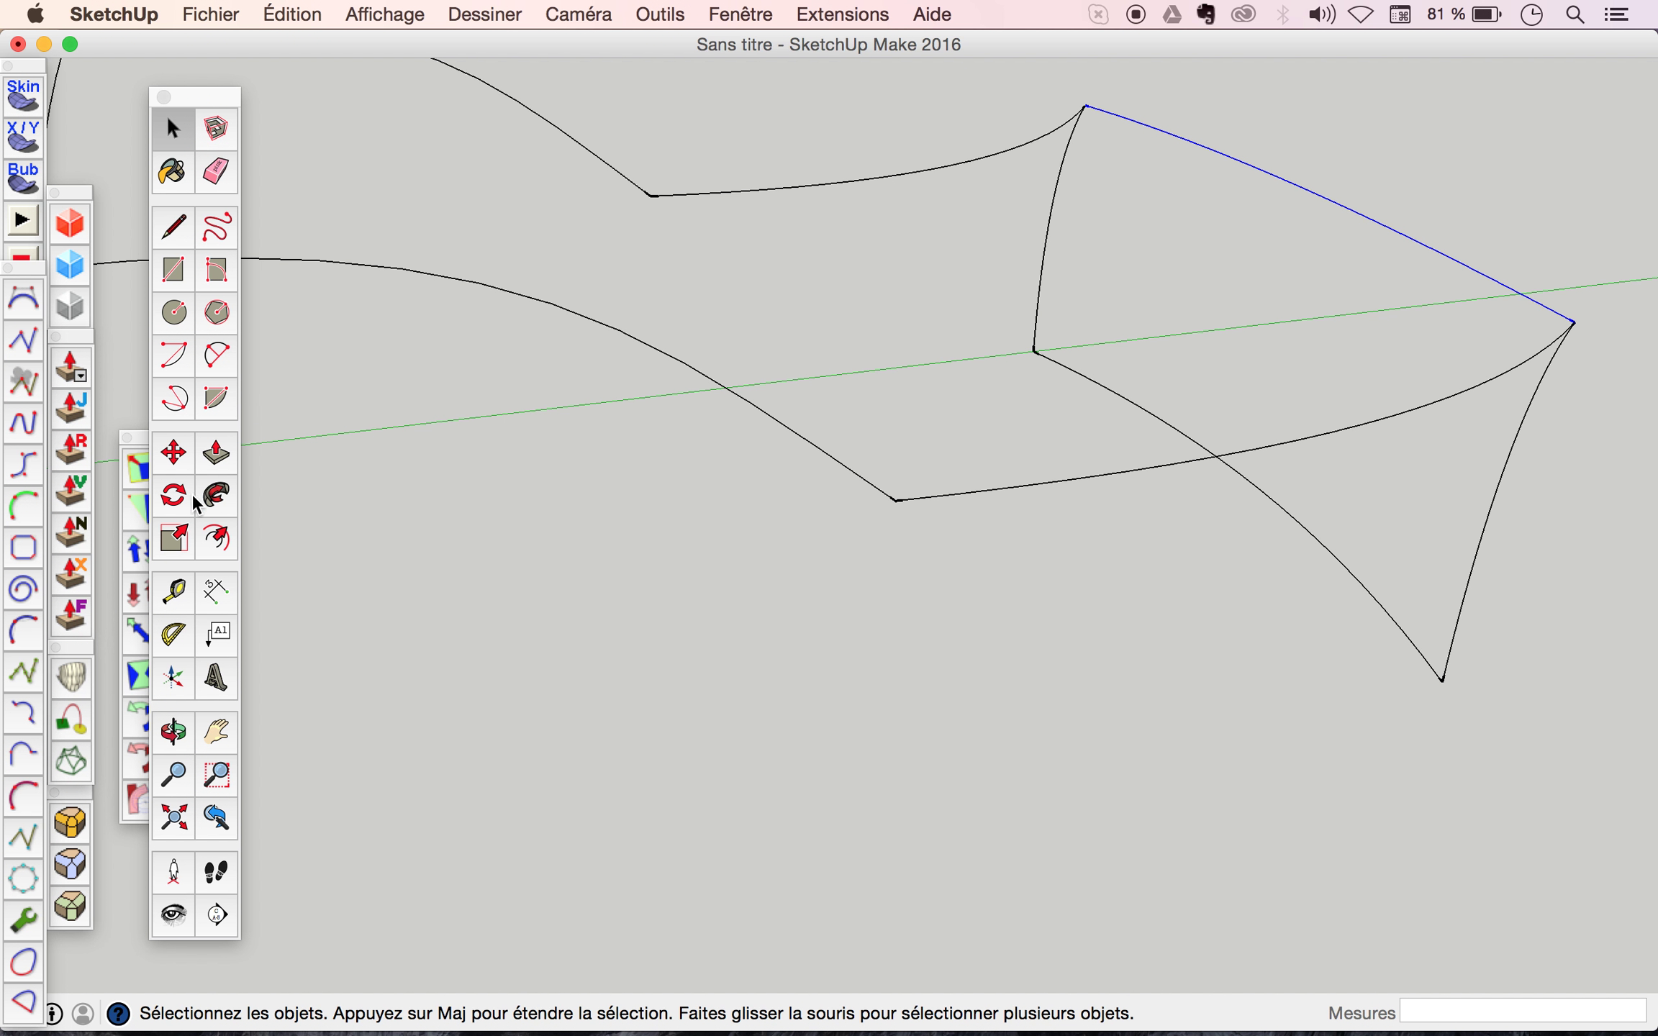
# Copy the blue rear edge from its right vertex onto the adjoining body curve's endpoint.
pyautogui.click(173, 464)
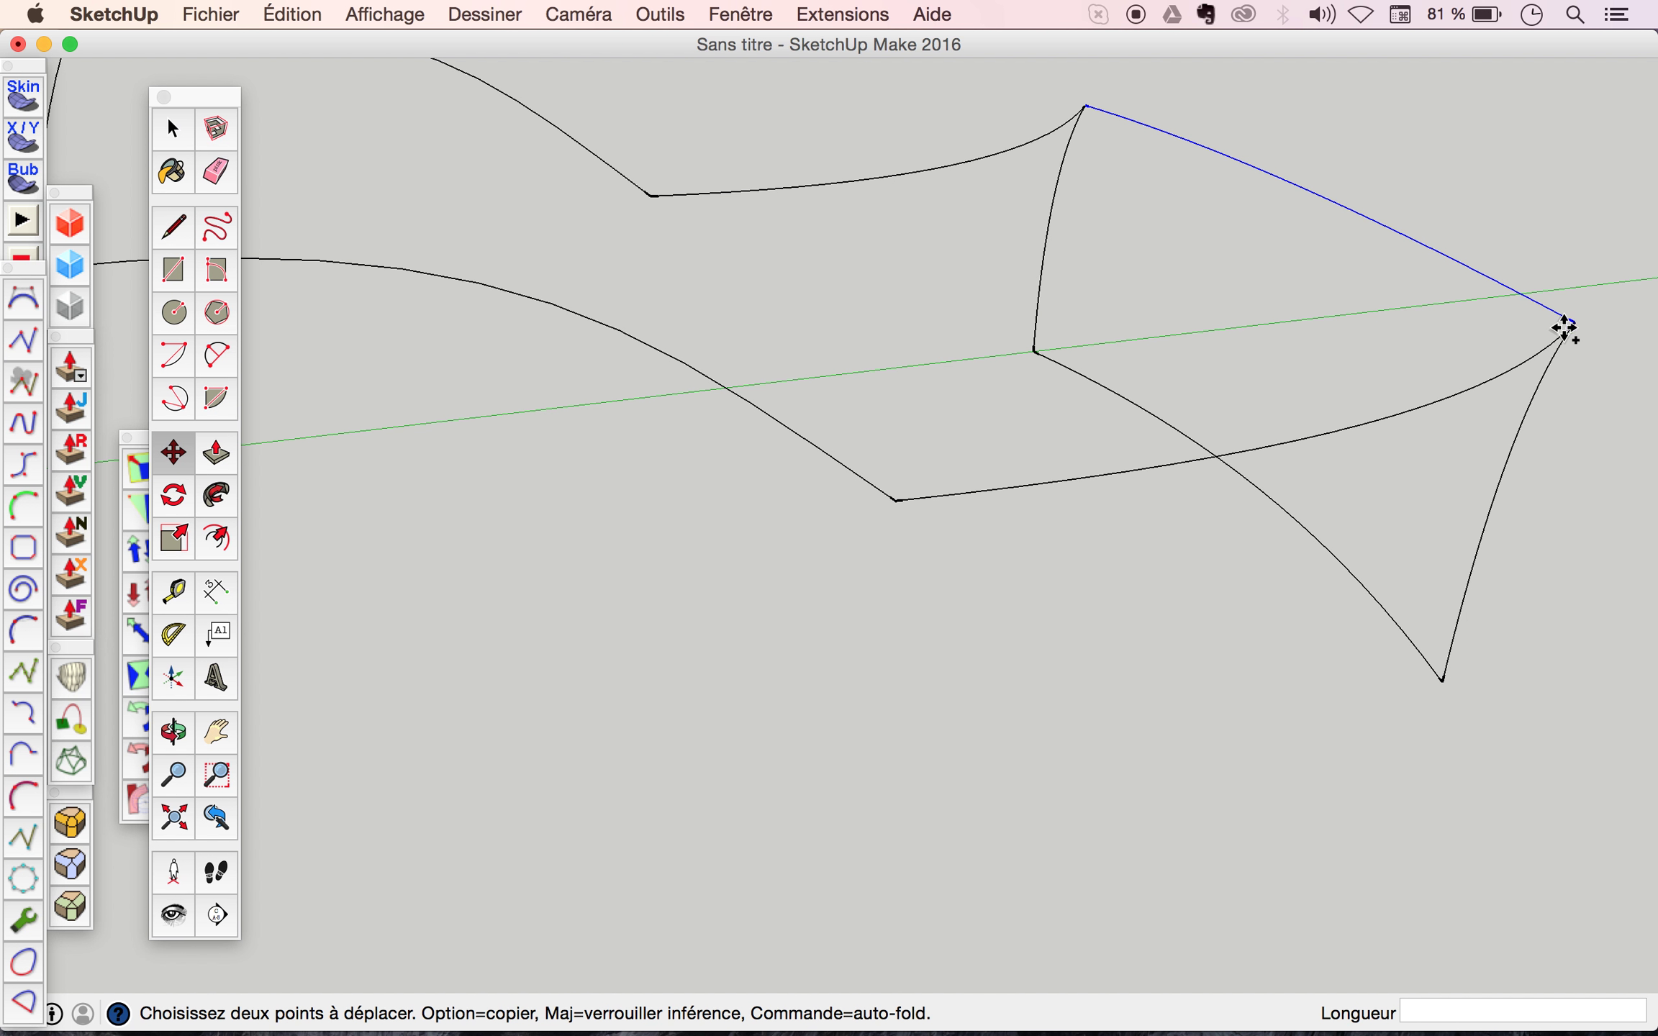
pyautogui.scroll(3, 1576, 322)
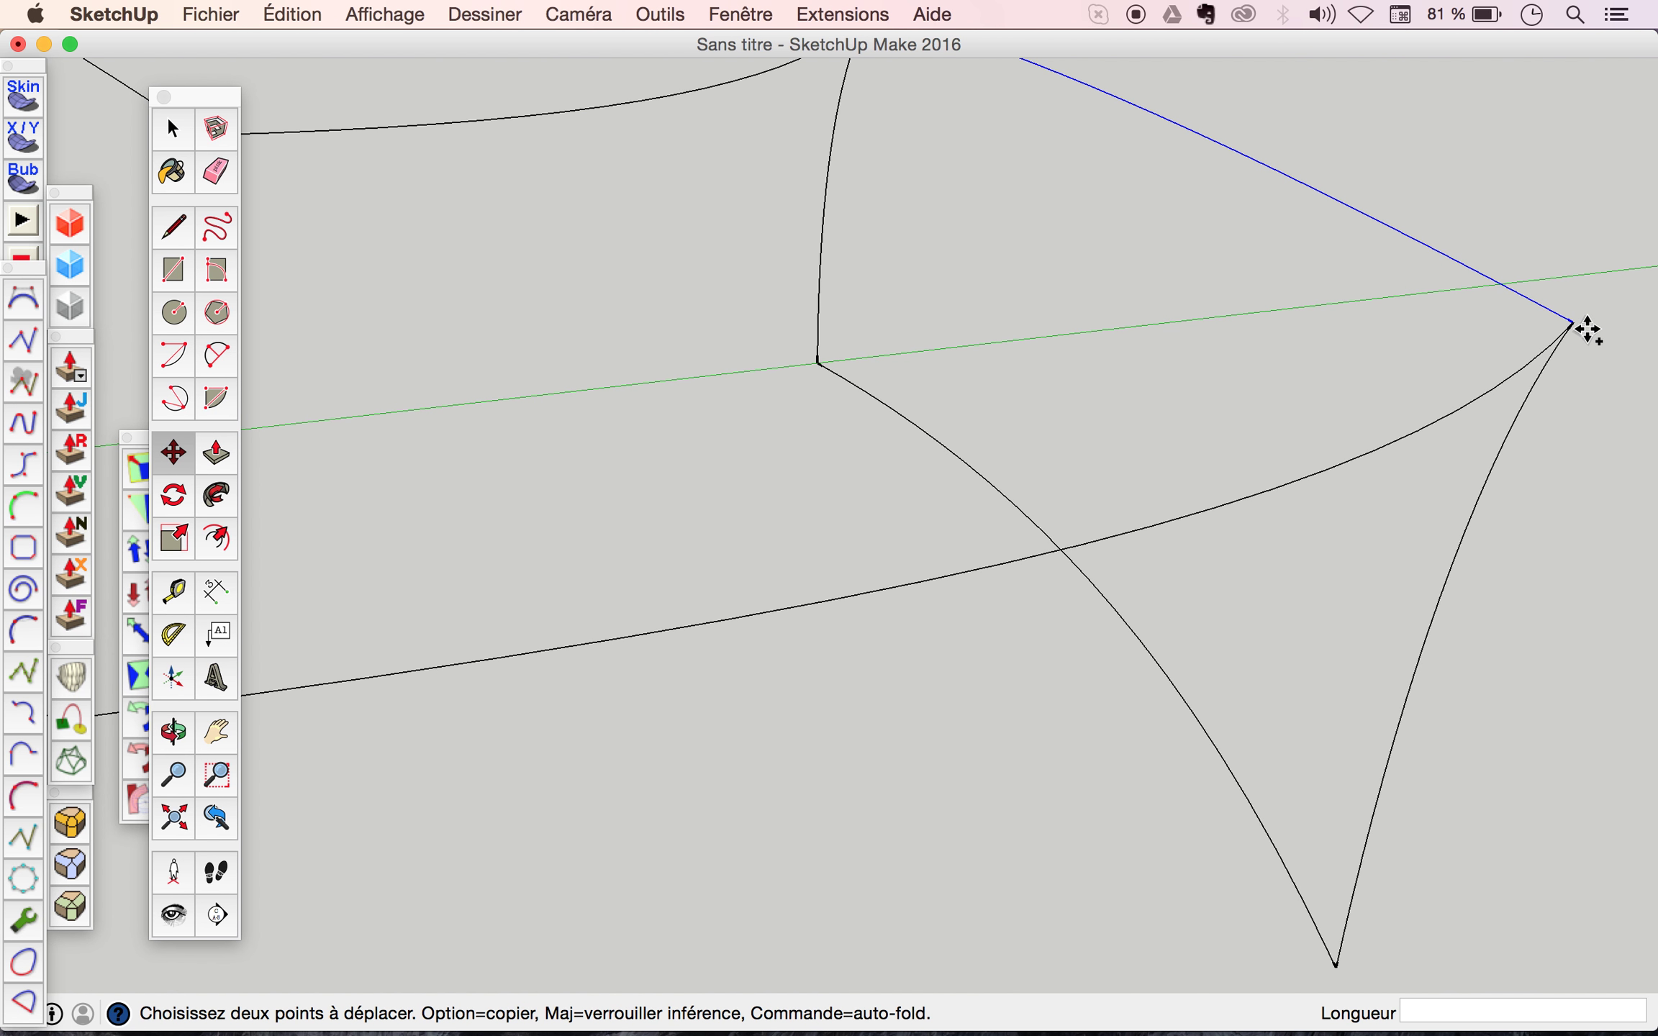
pyautogui.scroll(-3, 1572, 321)
pyautogui.scroll(-3, 1571, 322)
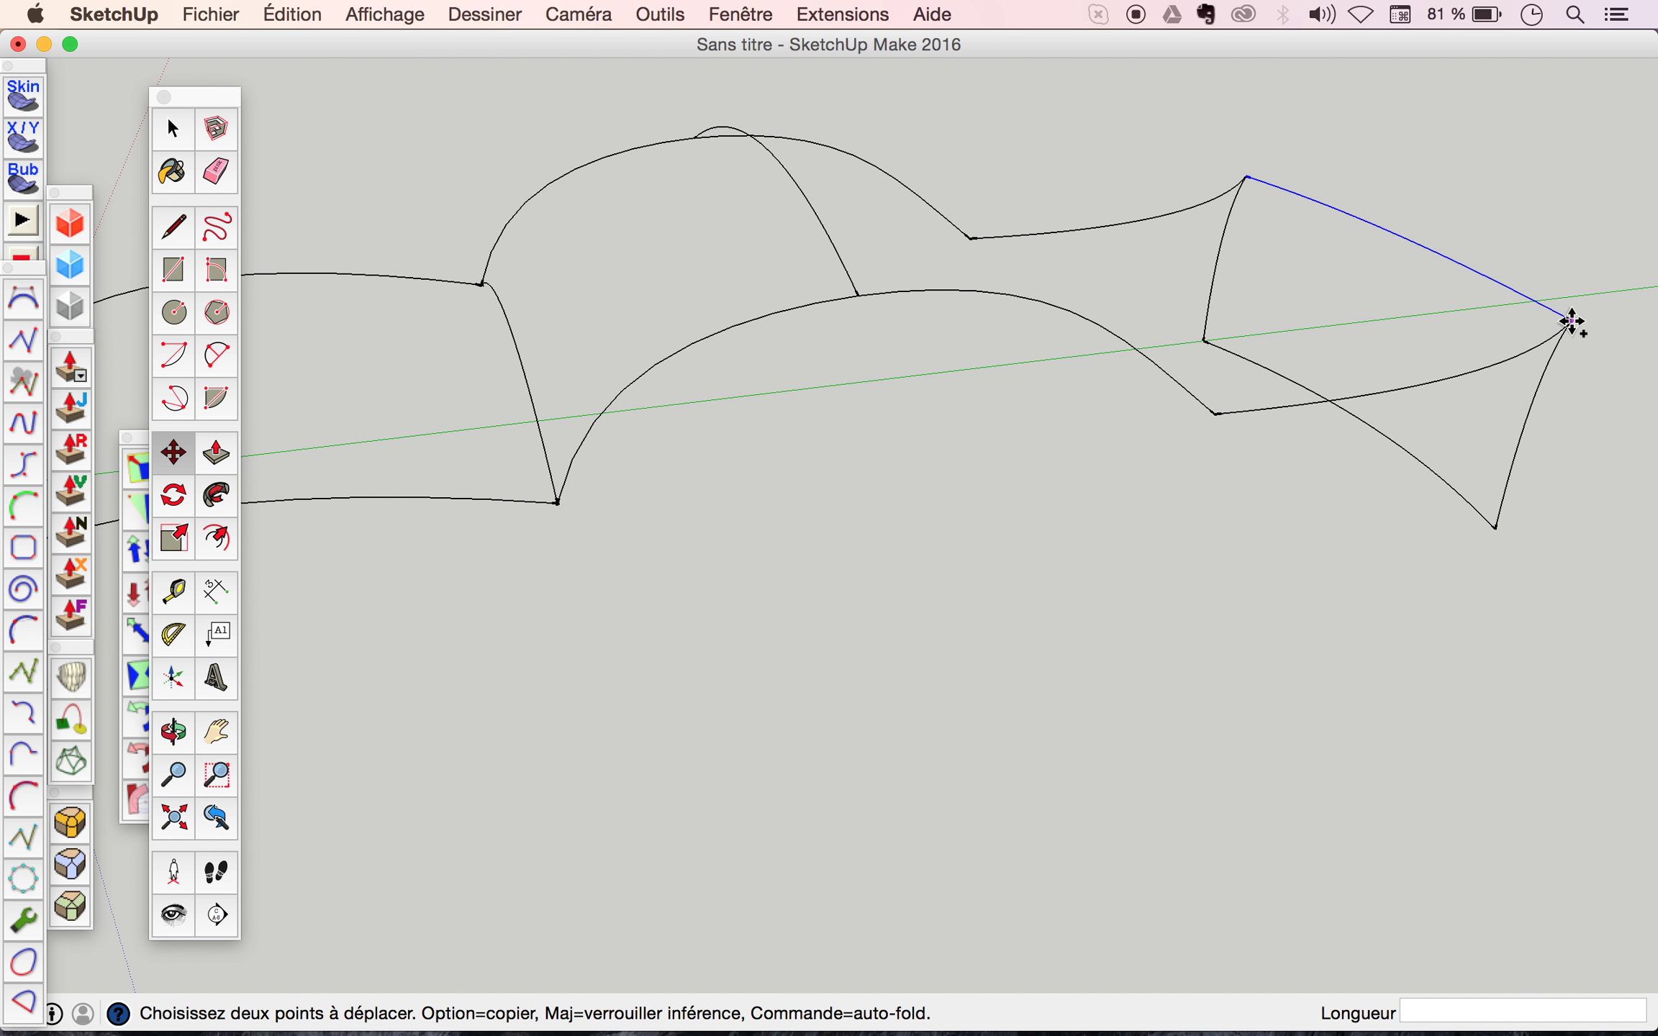
pyautogui.click(1571, 322)
pyautogui.press('alt')
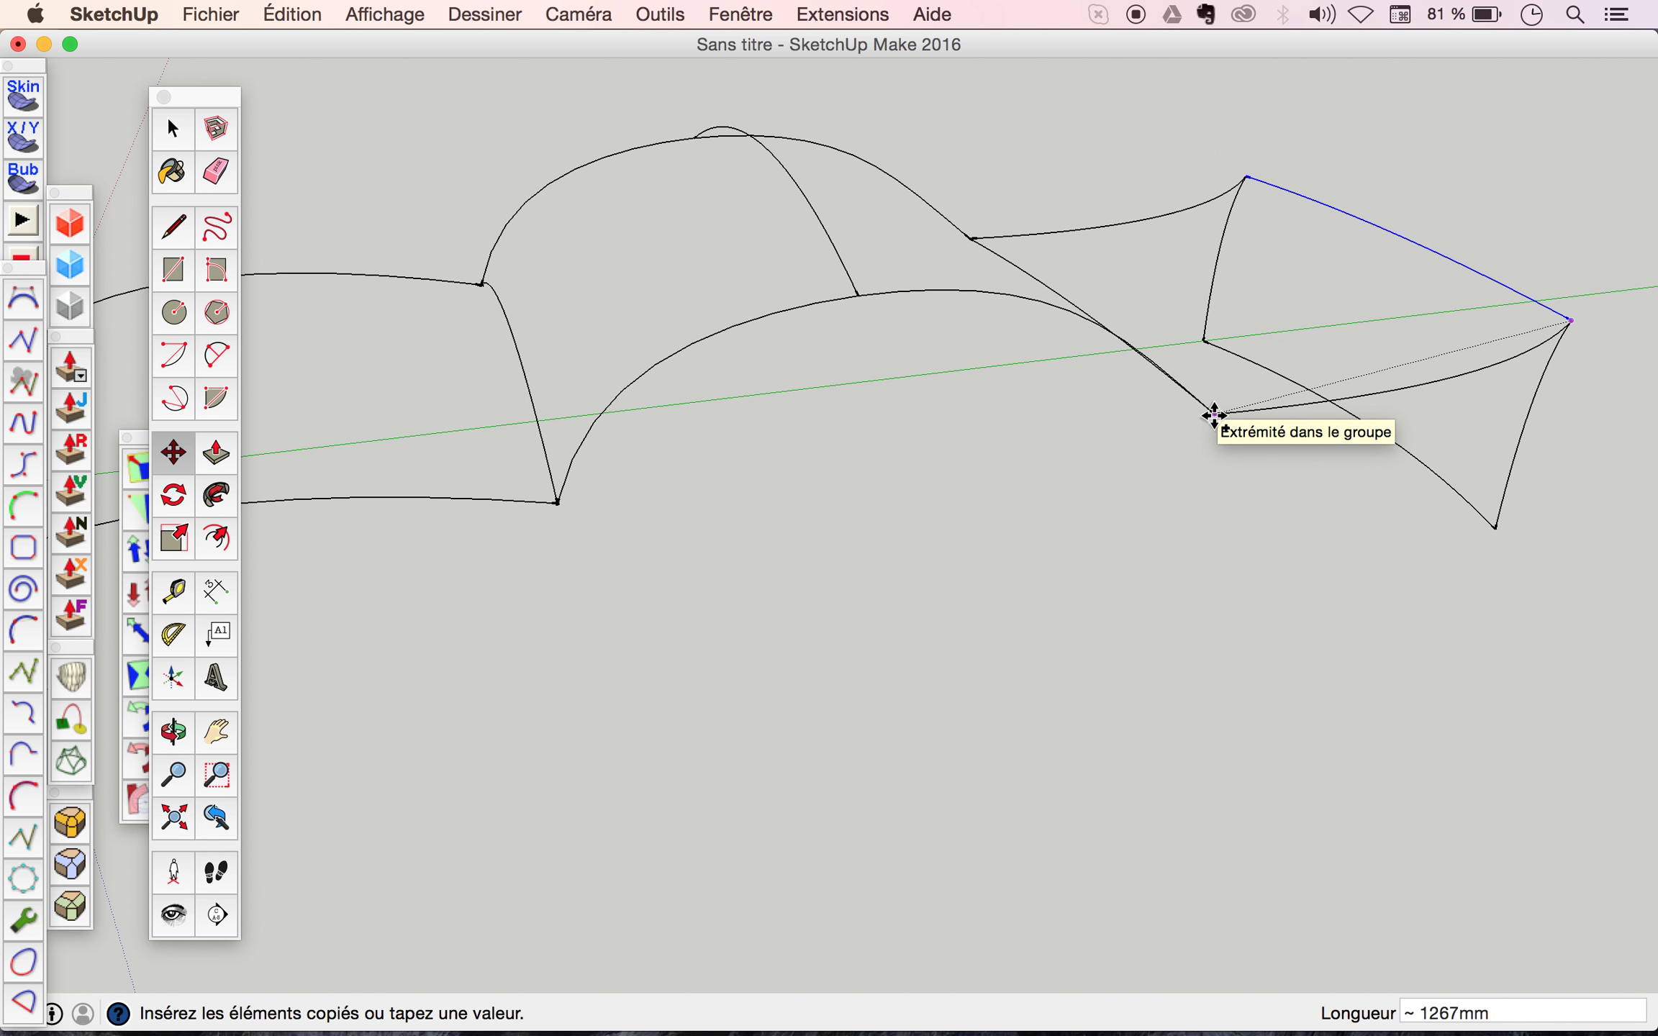
pyautogui.click(1214, 415)
pyautogui.moveTo(1073, 233)
pyautogui.mouseDown(button='middle')
pyautogui.moveTo(674, 341)
pyautogui.moveTo(1095, 185)
pyautogui.moveTo(1240, 259)
pyautogui.moveTo(1318, 266)
pyautogui.moveTo(1191, 352)
pyautogui.moveTo(1243, 343)
pyautogui.mouseUp(button='middle')
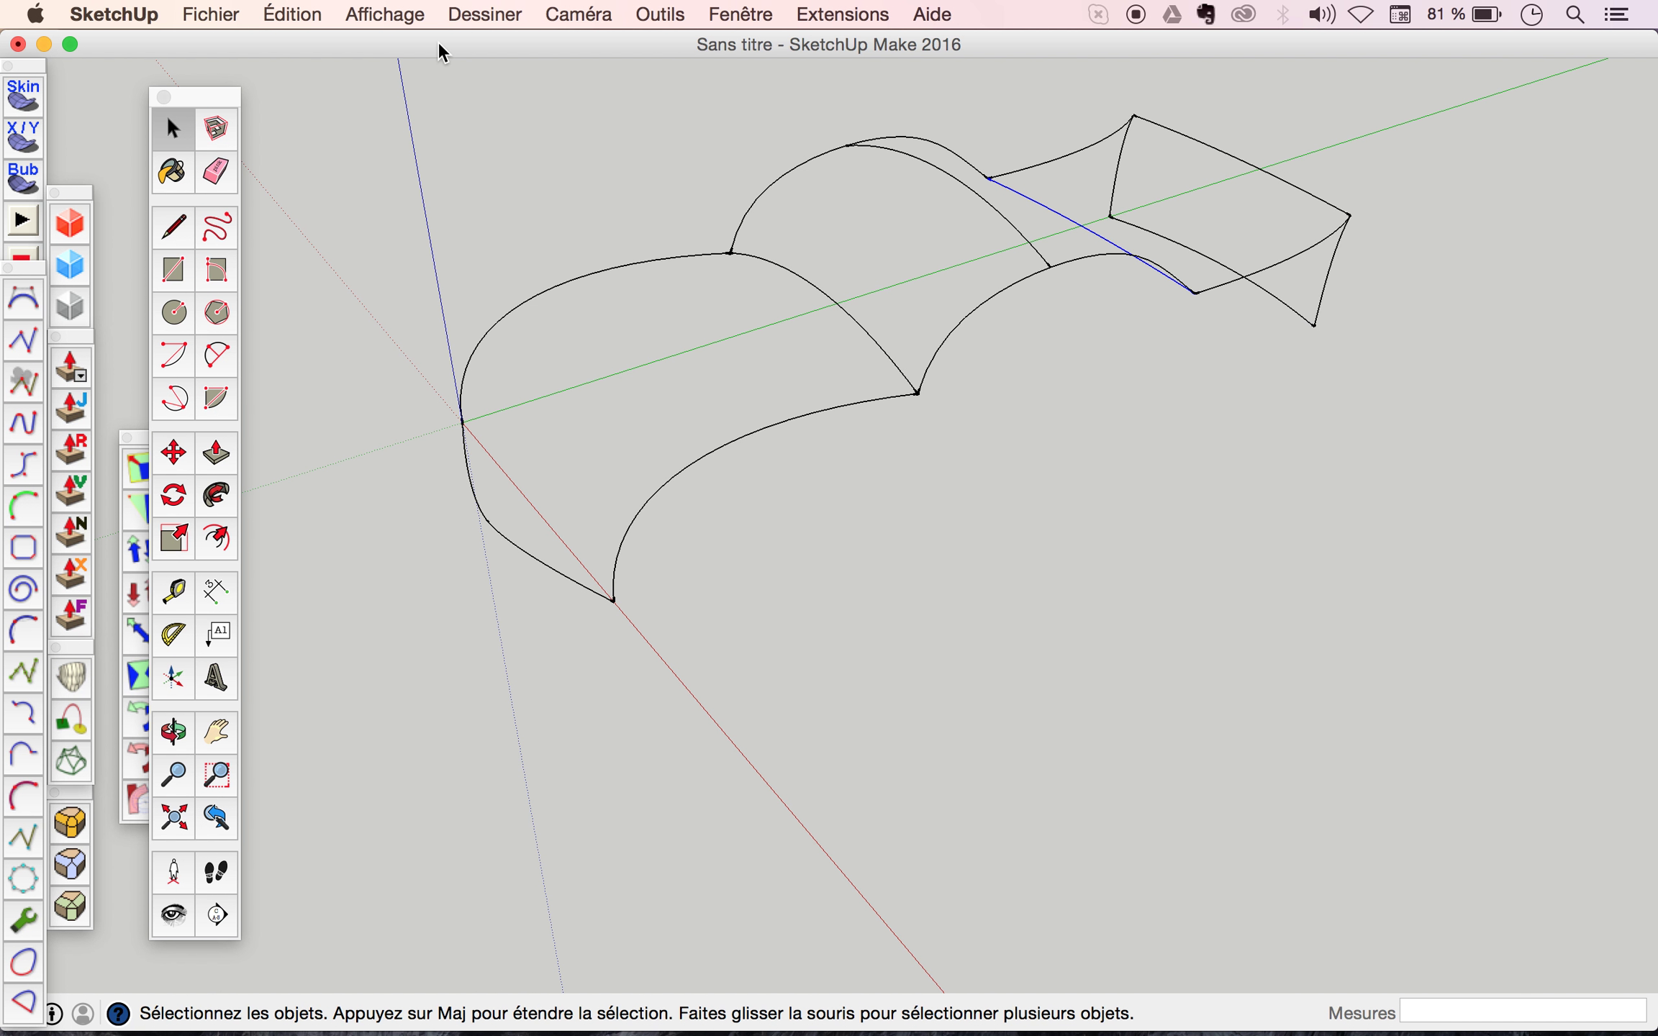
# Orbit to face the front section and select its lower front and side curves.
pyautogui.click(408, 19)
pyautogui.moveTo(430, 46)
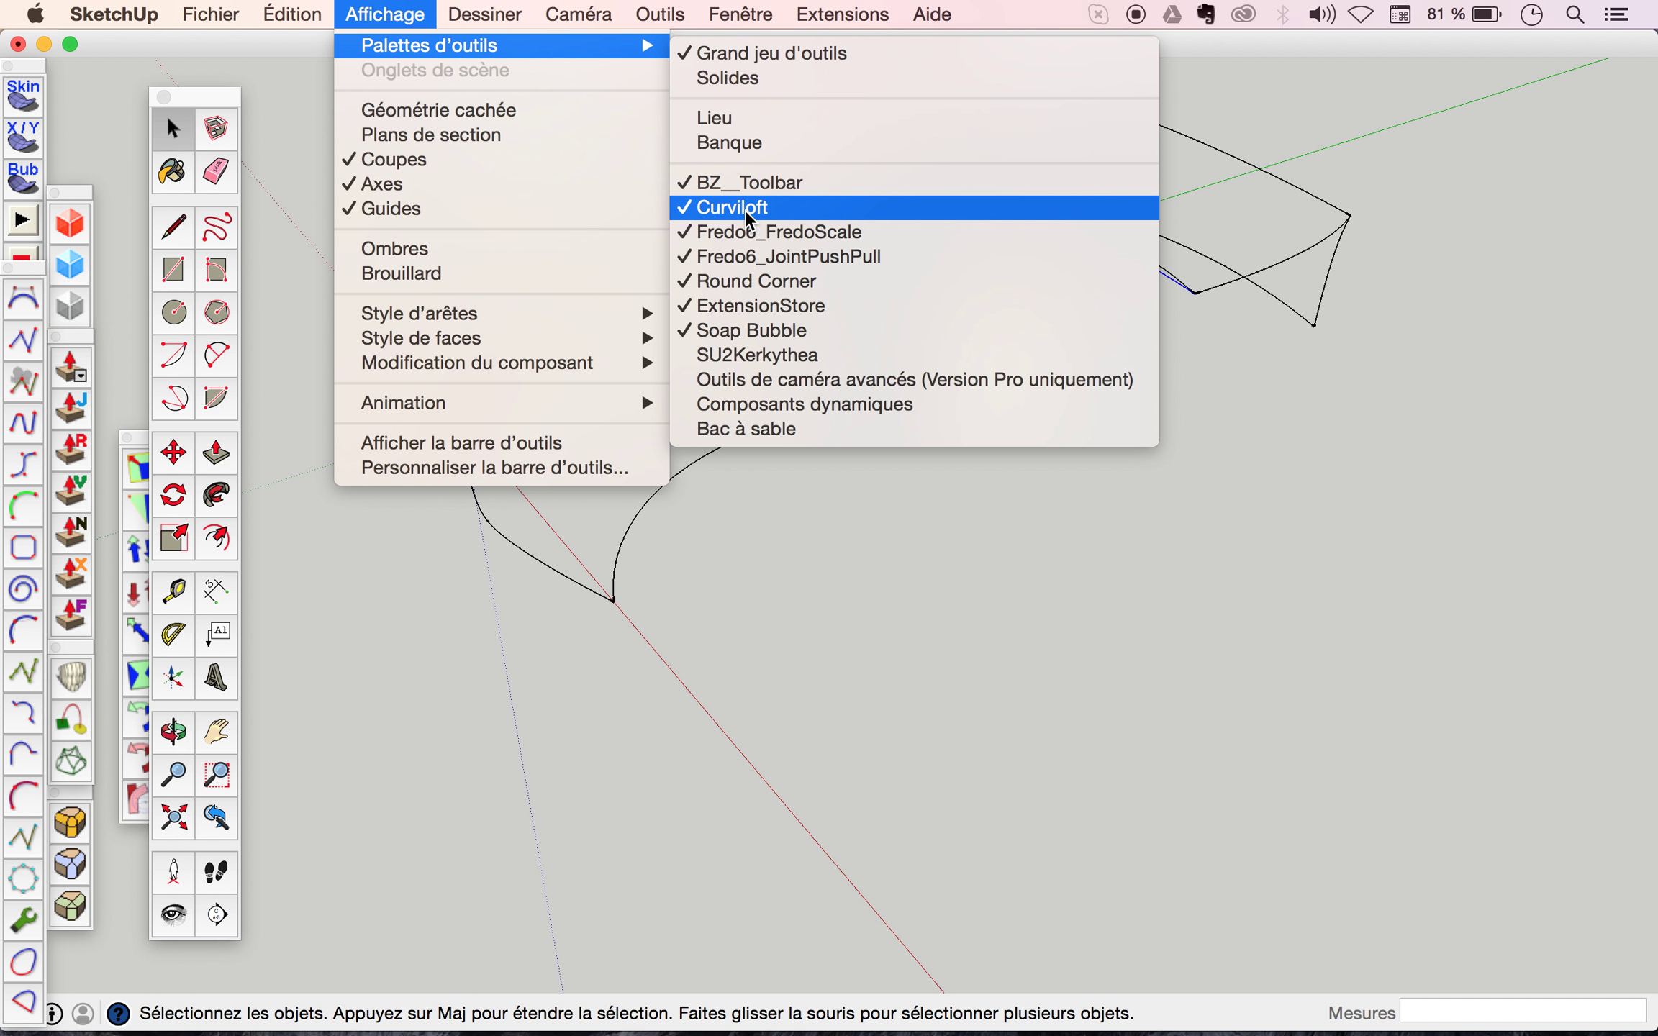
pyautogui.click(321, 703)
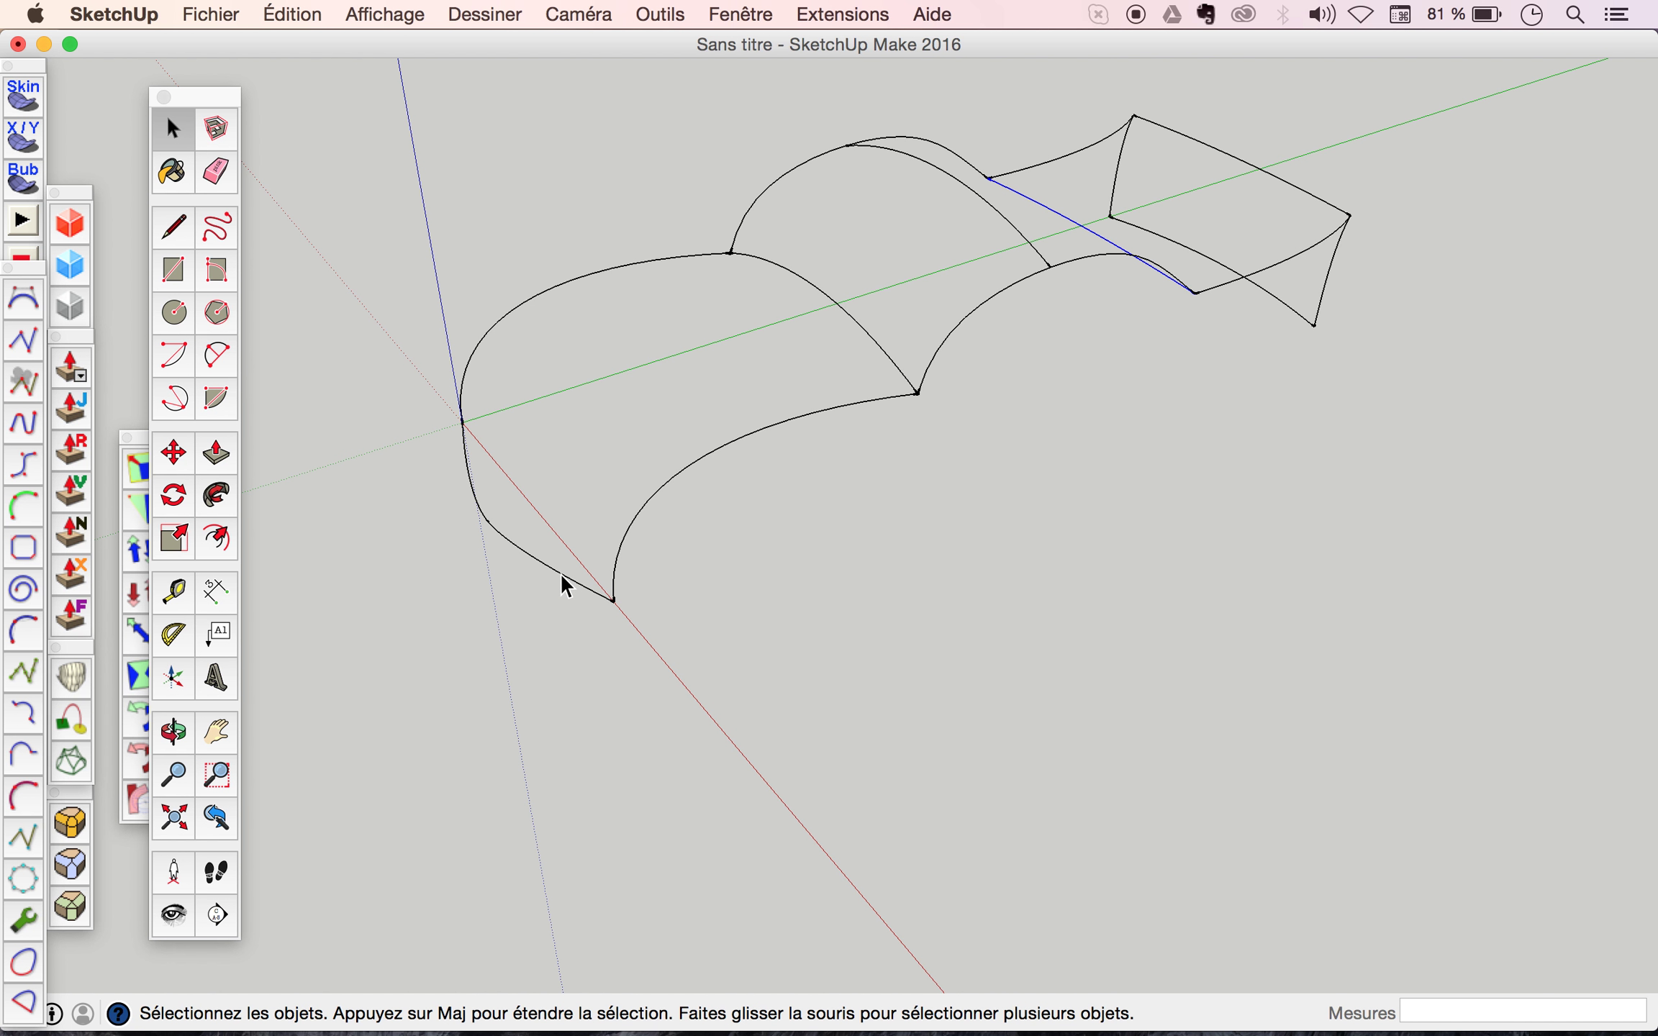
pyautogui.moveTo(560, 573)
pyautogui.mouseDown(button='middle')
pyautogui.moveTo(821, 496)
pyautogui.moveTo(727, 532)
pyautogui.mouseUp(button='middle')
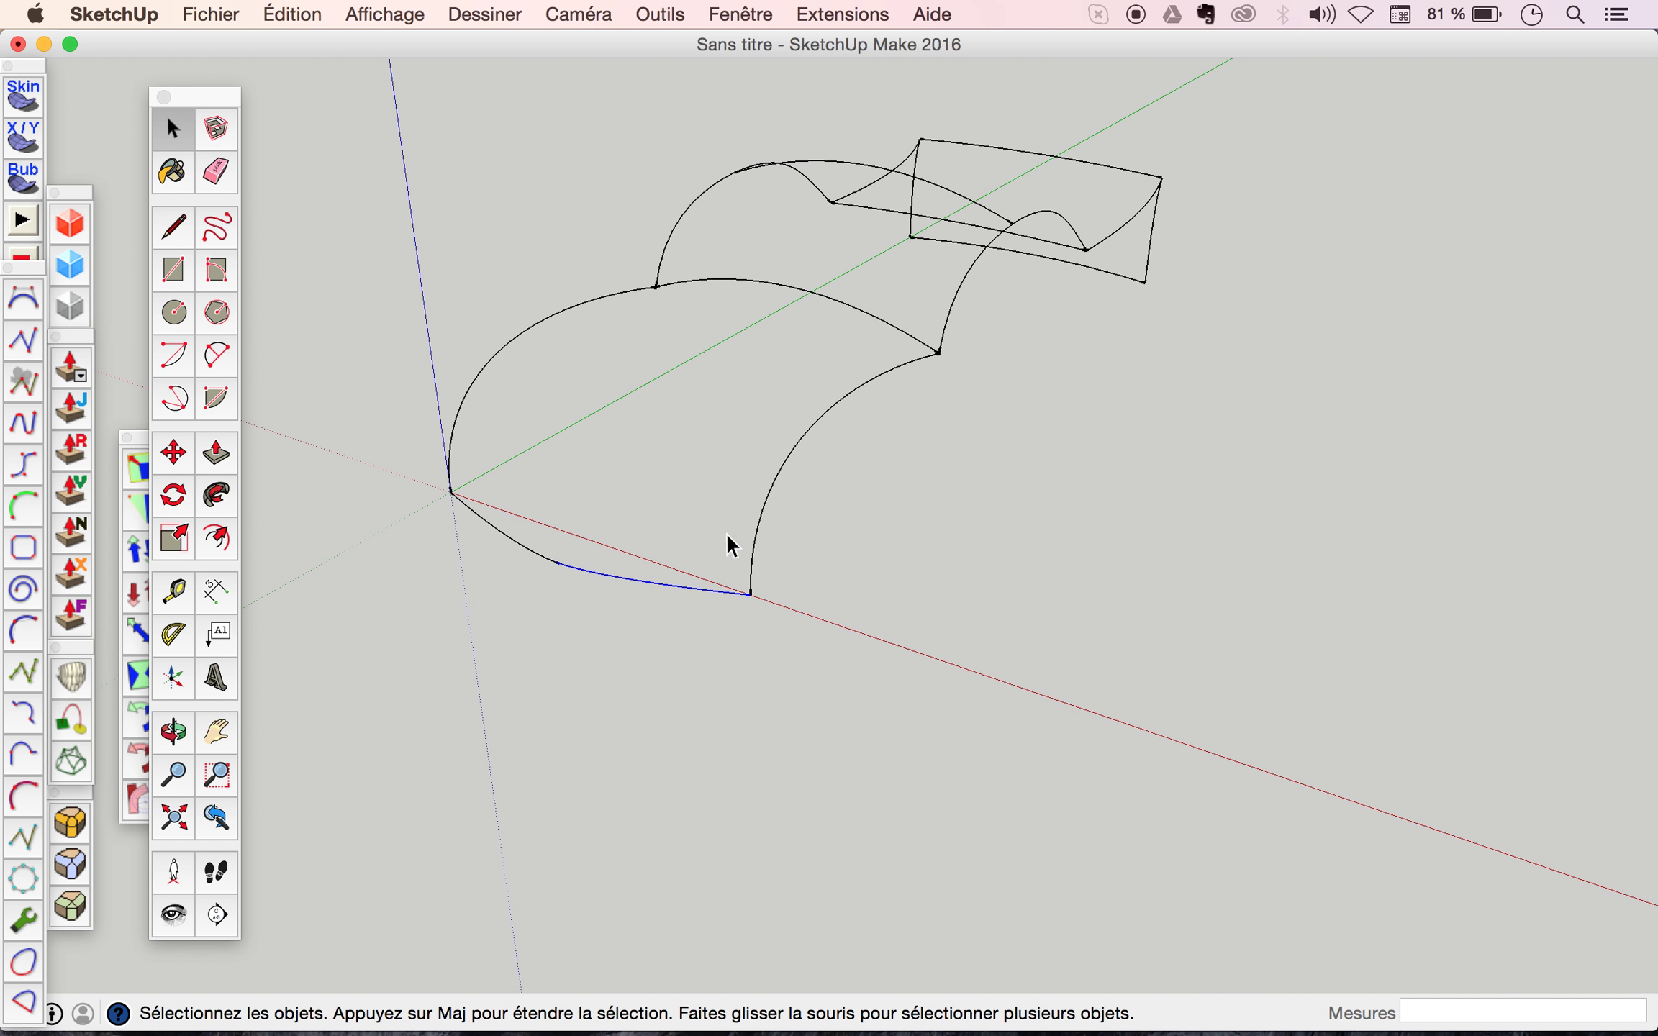
pyautogui.keyDown('shift'); pyautogui.click(546, 557); pyautogui.keyUp('shift')
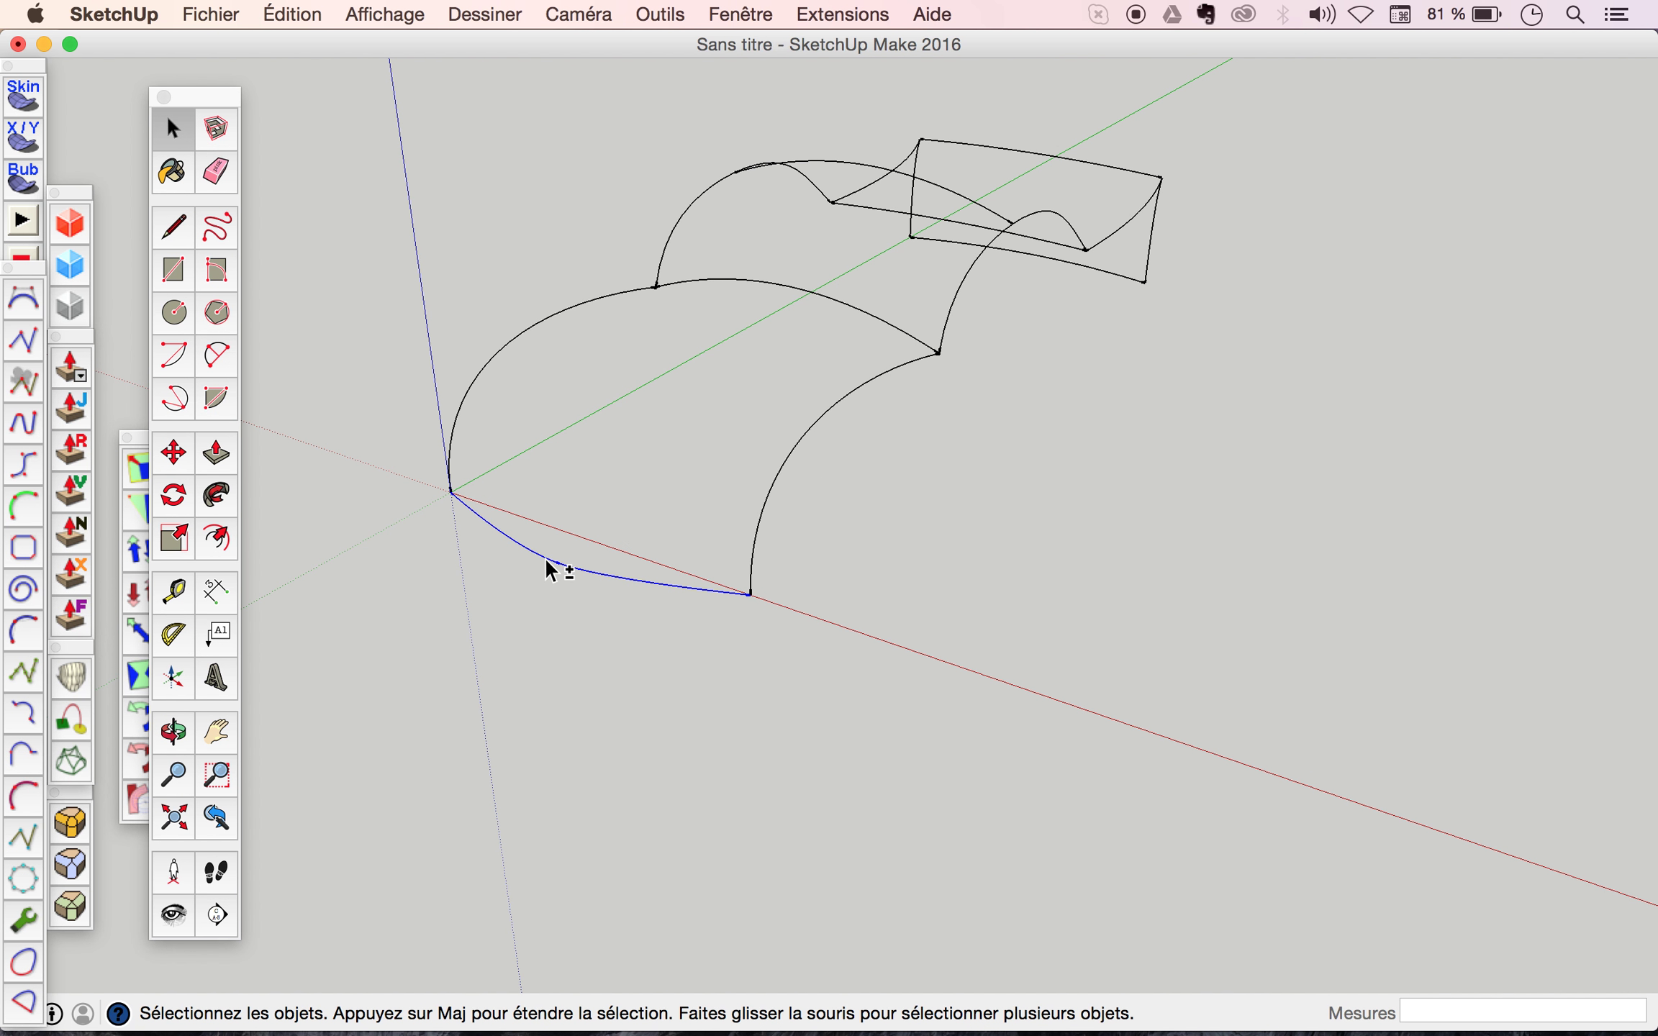
pyautogui.keyDown('shift'); pyautogui.click(761, 517); pyautogui.keyUp('shift')
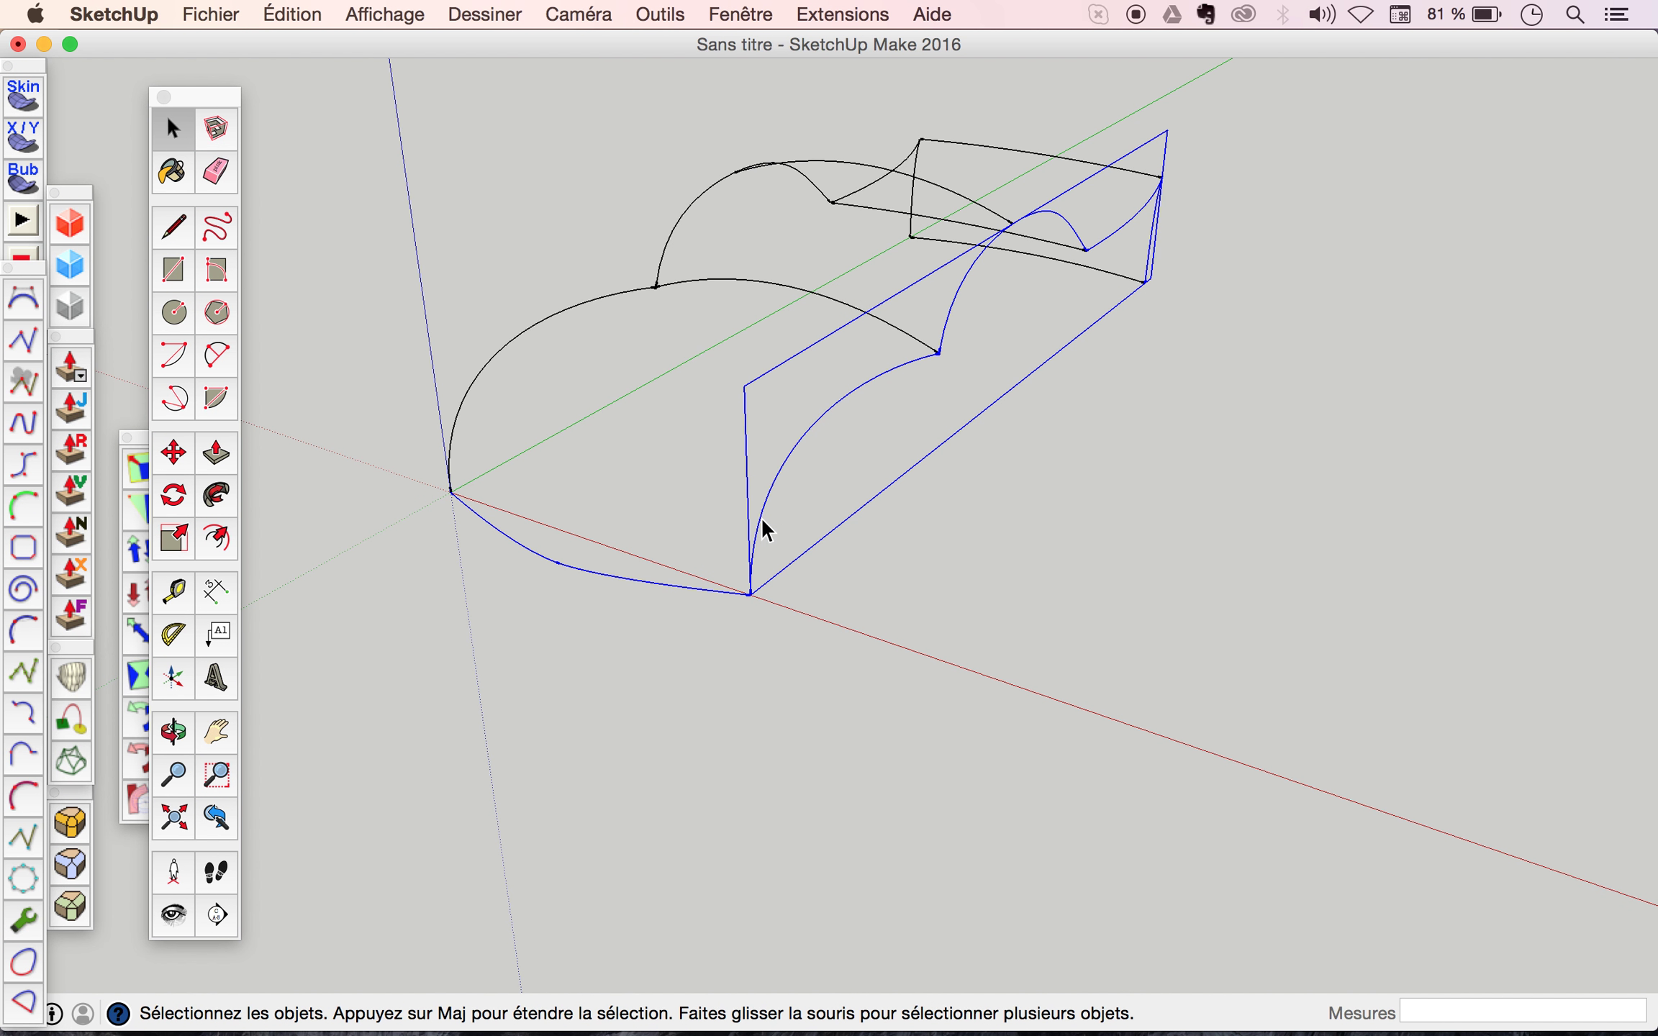
pyautogui.rightClick(760, 517)
pyautogui.click(648, 406)
pyautogui.click(793, 446)
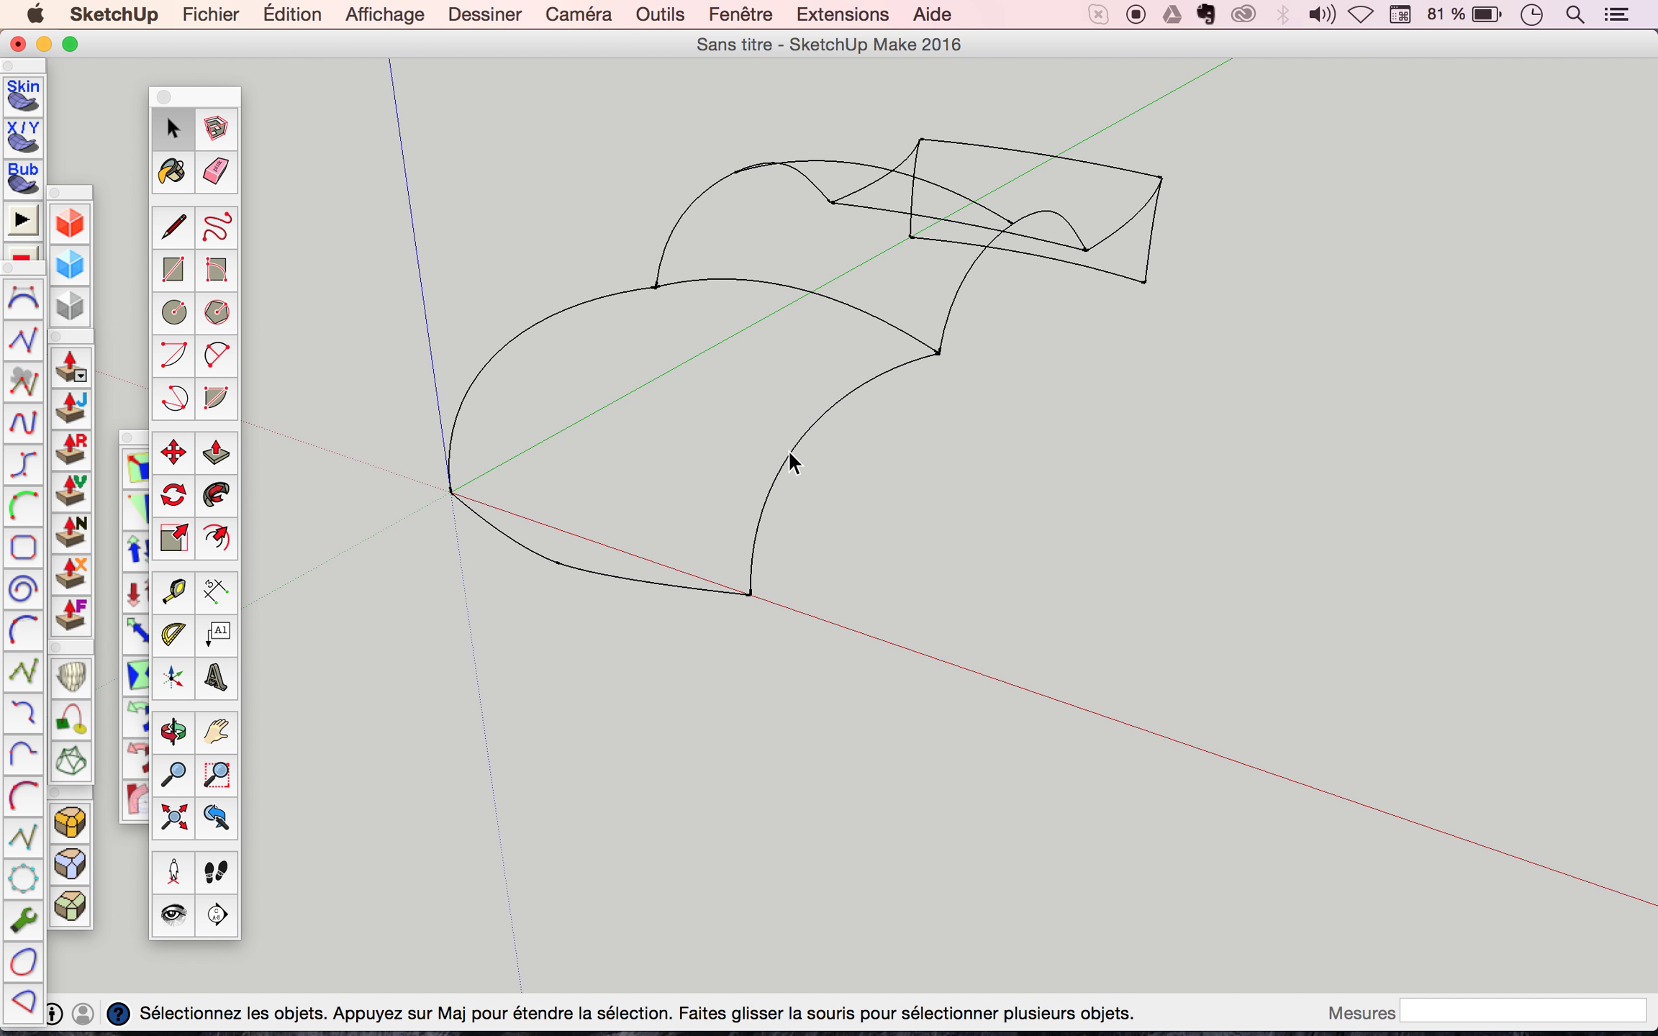
# Explode the right and left curve groups, then select the front section's boundary curves.
pyautogui.click(790, 453)
pyautogui.rightClick(790, 452)
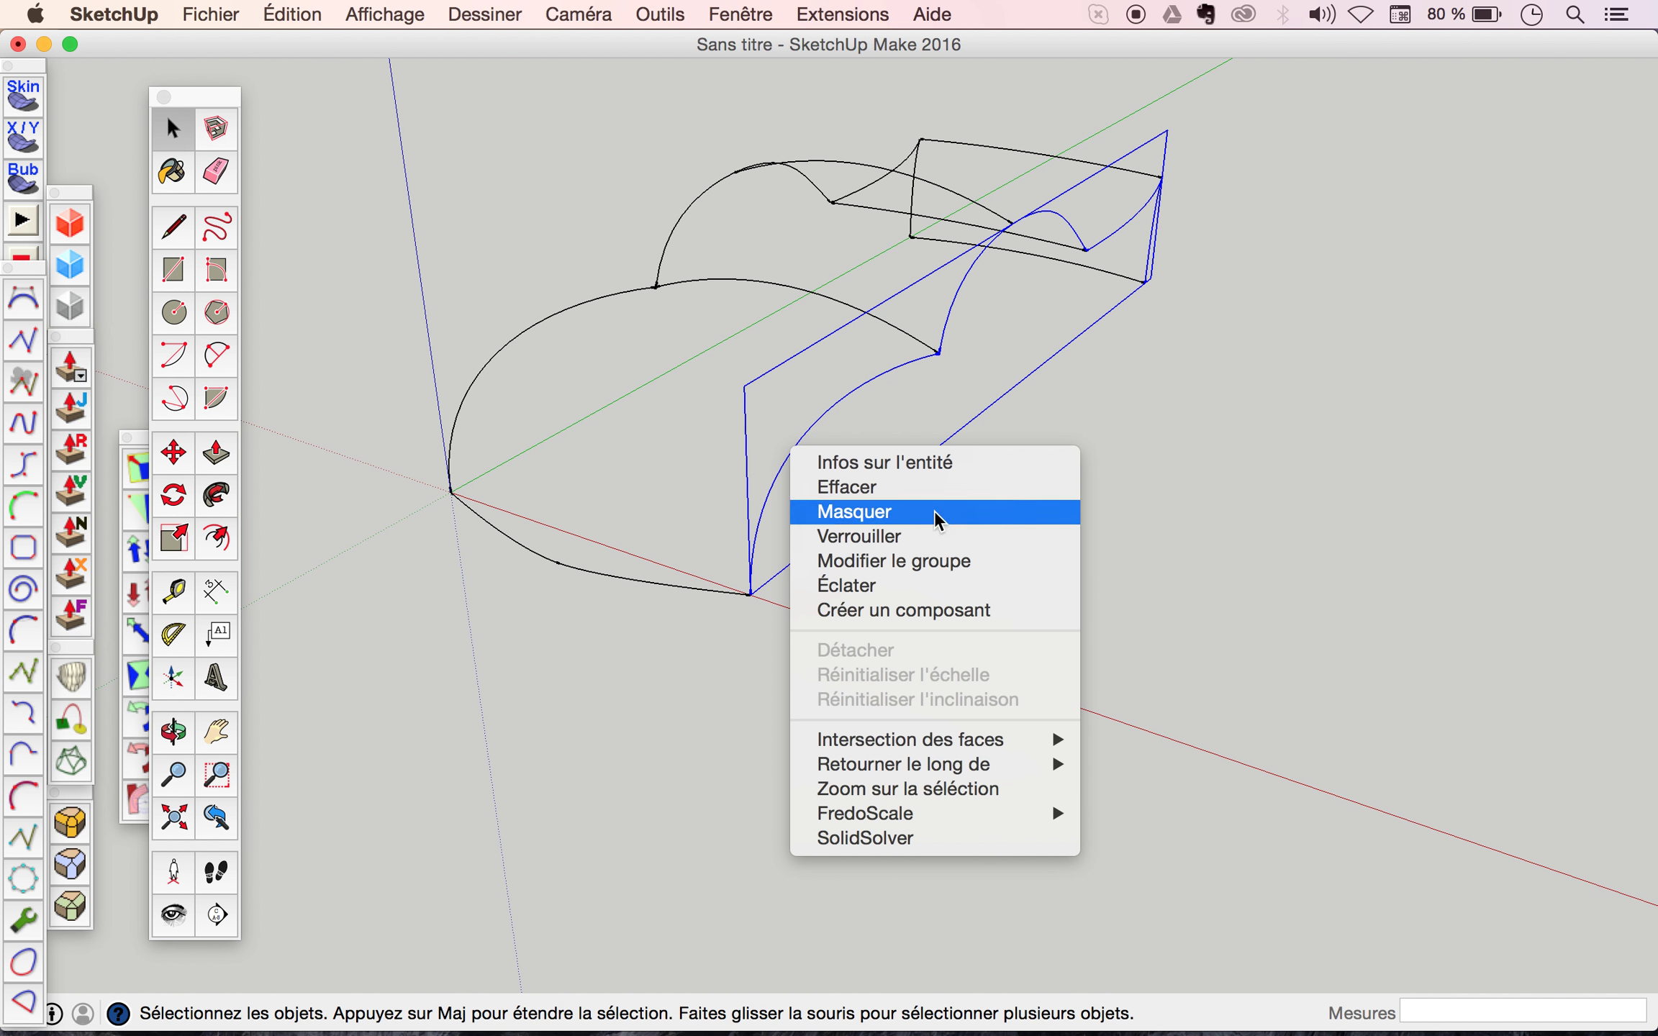
pyautogui.click(902, 586)
pyautogui.click(510, 344)
pyautogui.rightClick(512, 347)
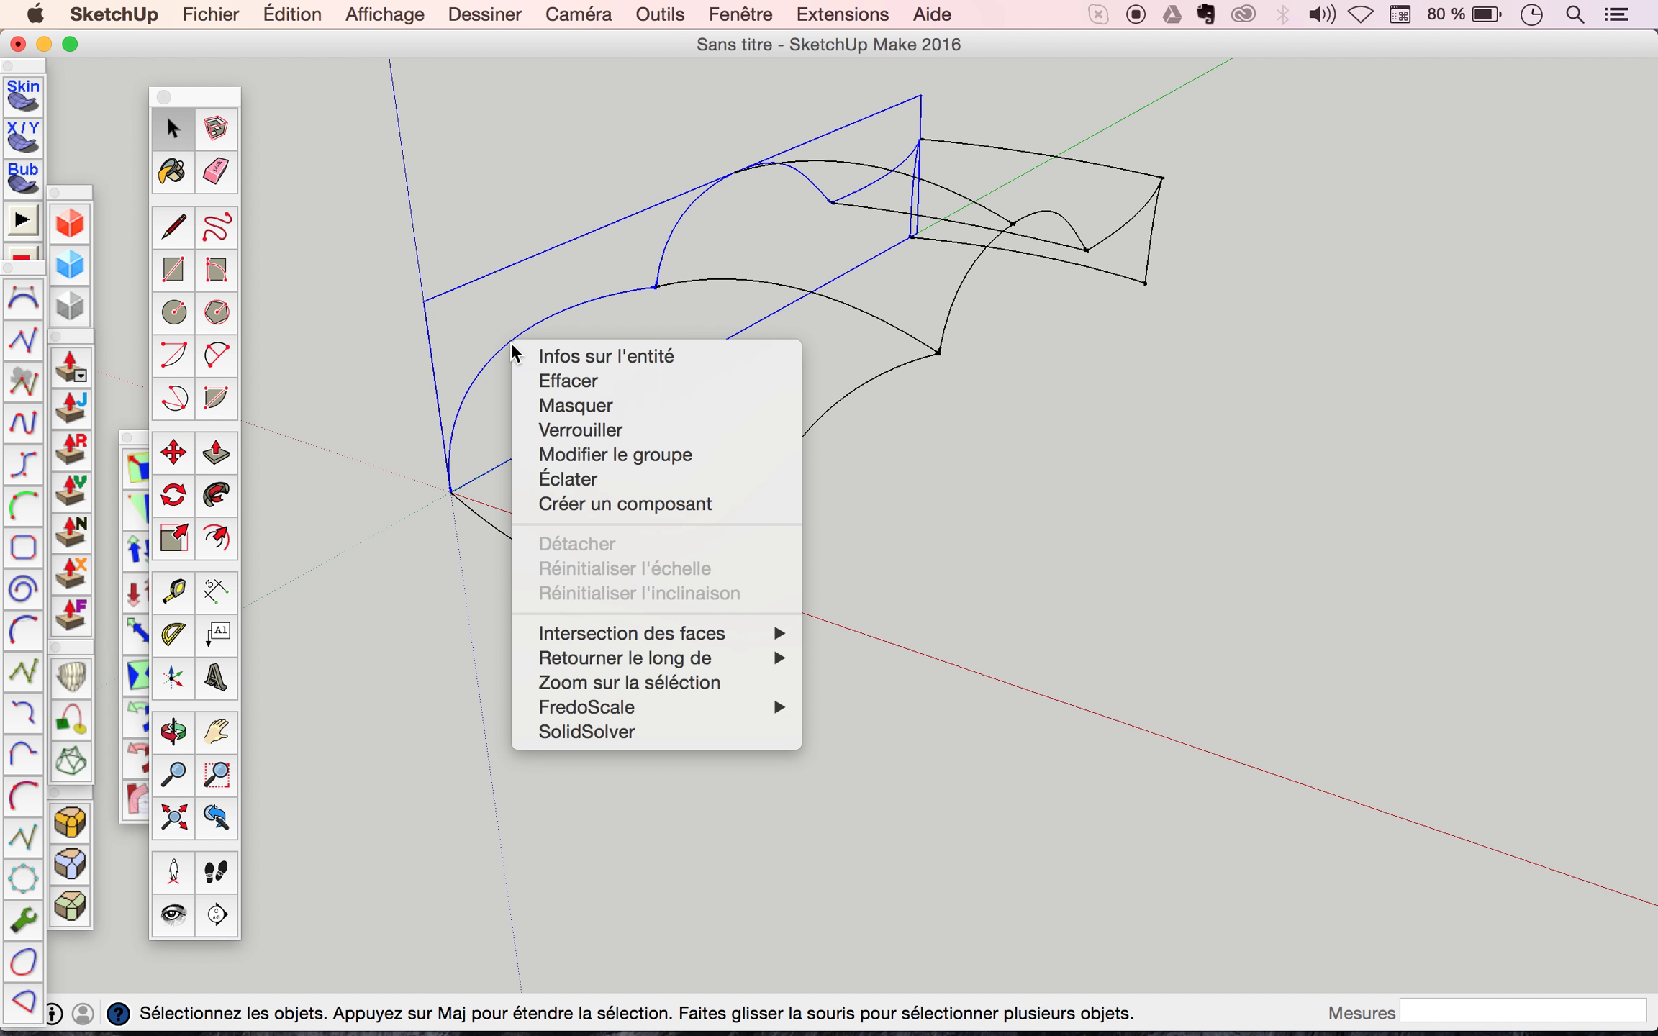
pyautogui.click(612, 481)
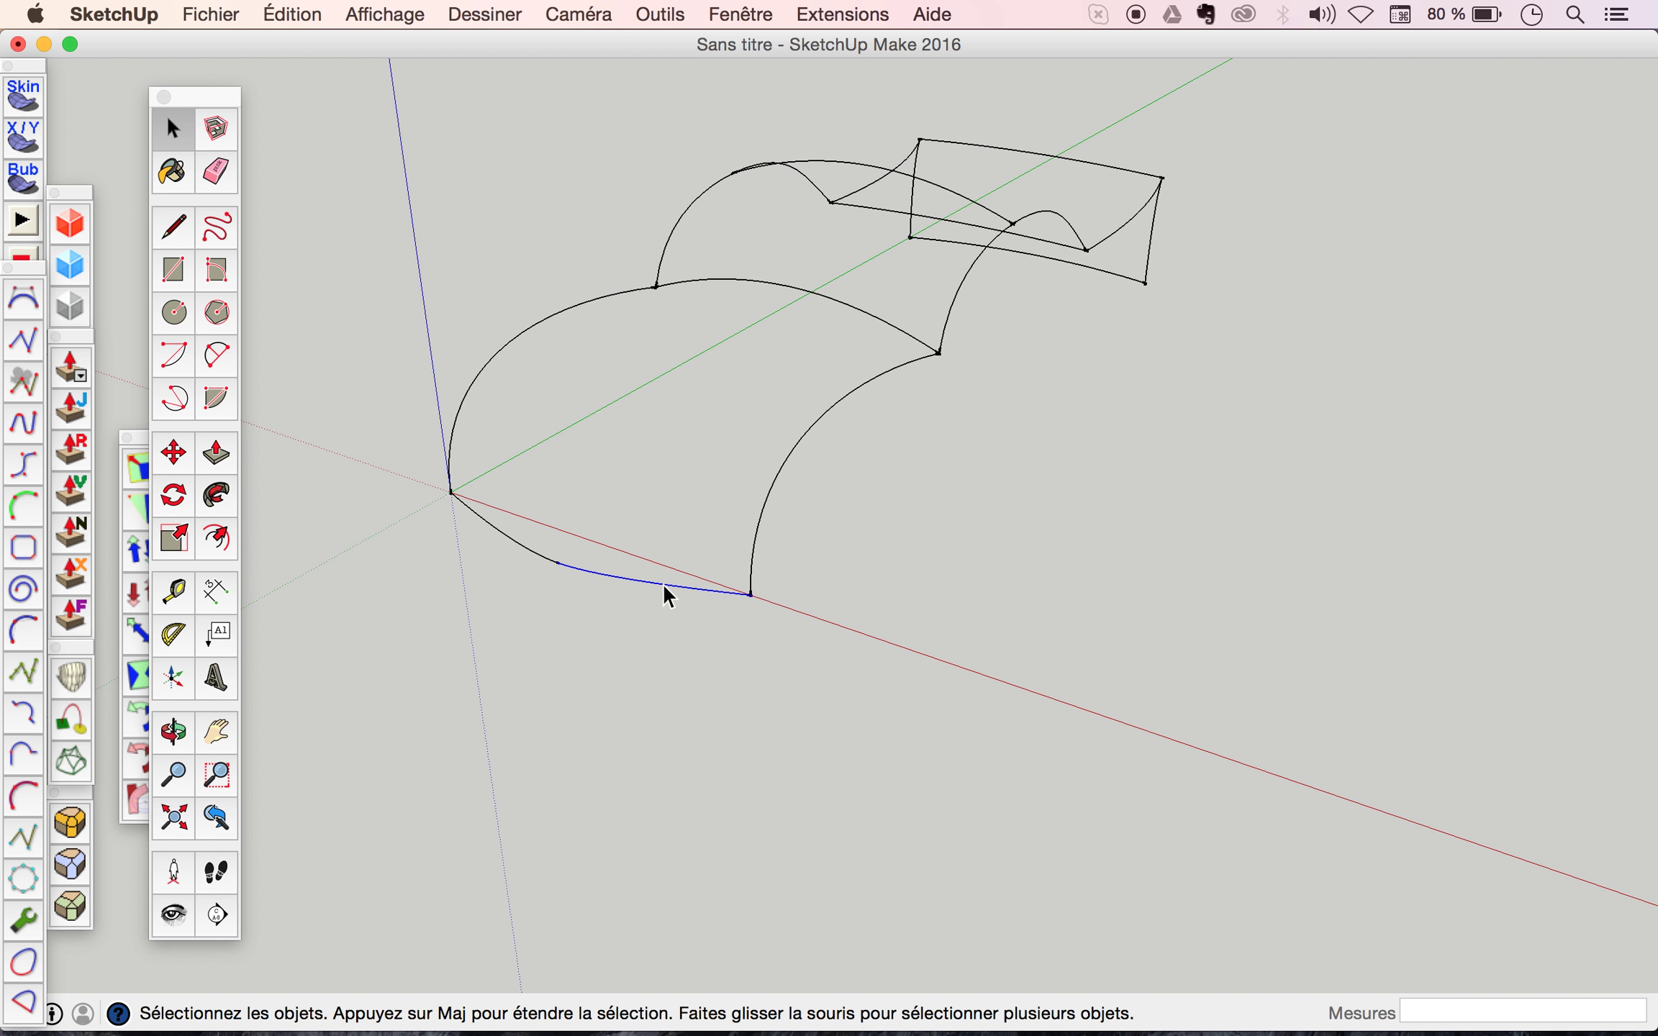
pyautogui.keyDown('shift'); pyautogui.click(522, 545); pyautogui.keyUp('shift')
pyautogui.keyDown('shift'); pyautogui.click(821, 422); pyautogui.keyUp('shift')
# Generate and accept a Curviloft skin across the four selected front-section curves.
pyautogui.click(72, 764)
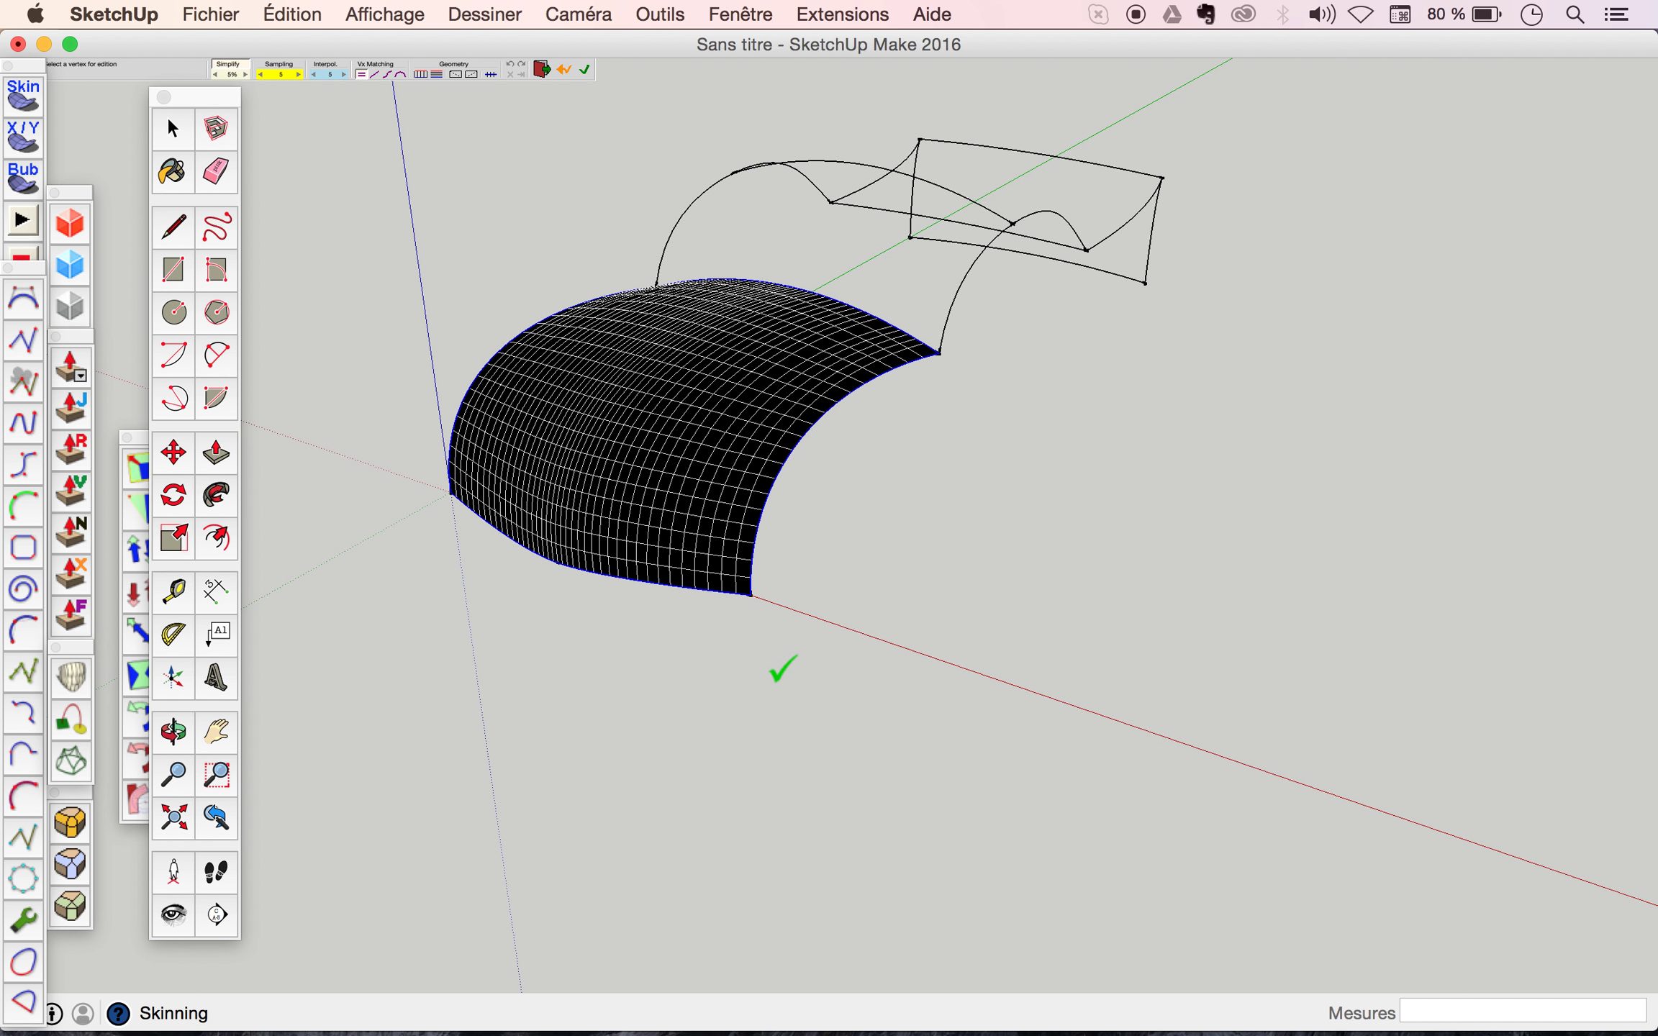
pyautogui.click(770, 662)
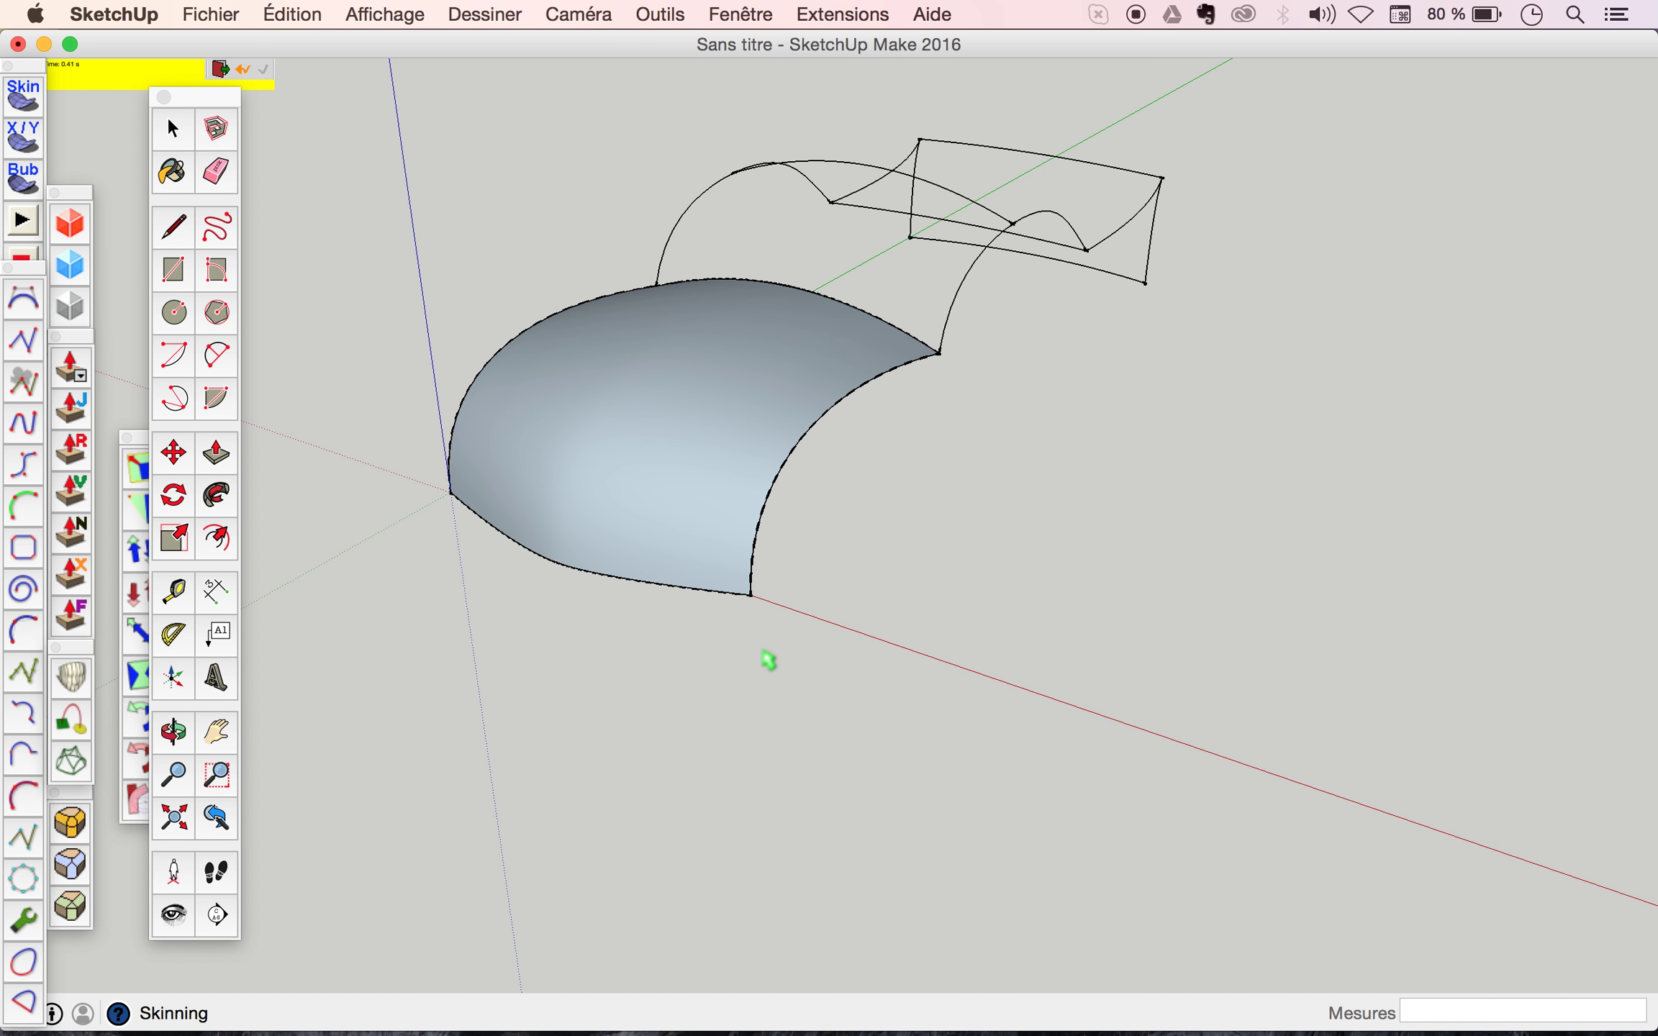
pyautogui.moveTo(947, 545)
pyautogui.mouseDown(button='middle')
pyautogui.moveTo(459, 718)
pyautogui.moveTo(869, 295)
pyautogui.moveTo(1070, 481)
pyautogui.moveTo(1247, 518)
pyautogui.moveTo(867, 485)
pyautogui.moveTo(577, 566)
pyautogui.moveTo(622, 674)
pyautogui.mouseUp(button='middle')
pyautogui.moveTo(862, 351); pyautogui.dragTo(858, 351, button='middle')
pyautogui.press('space')
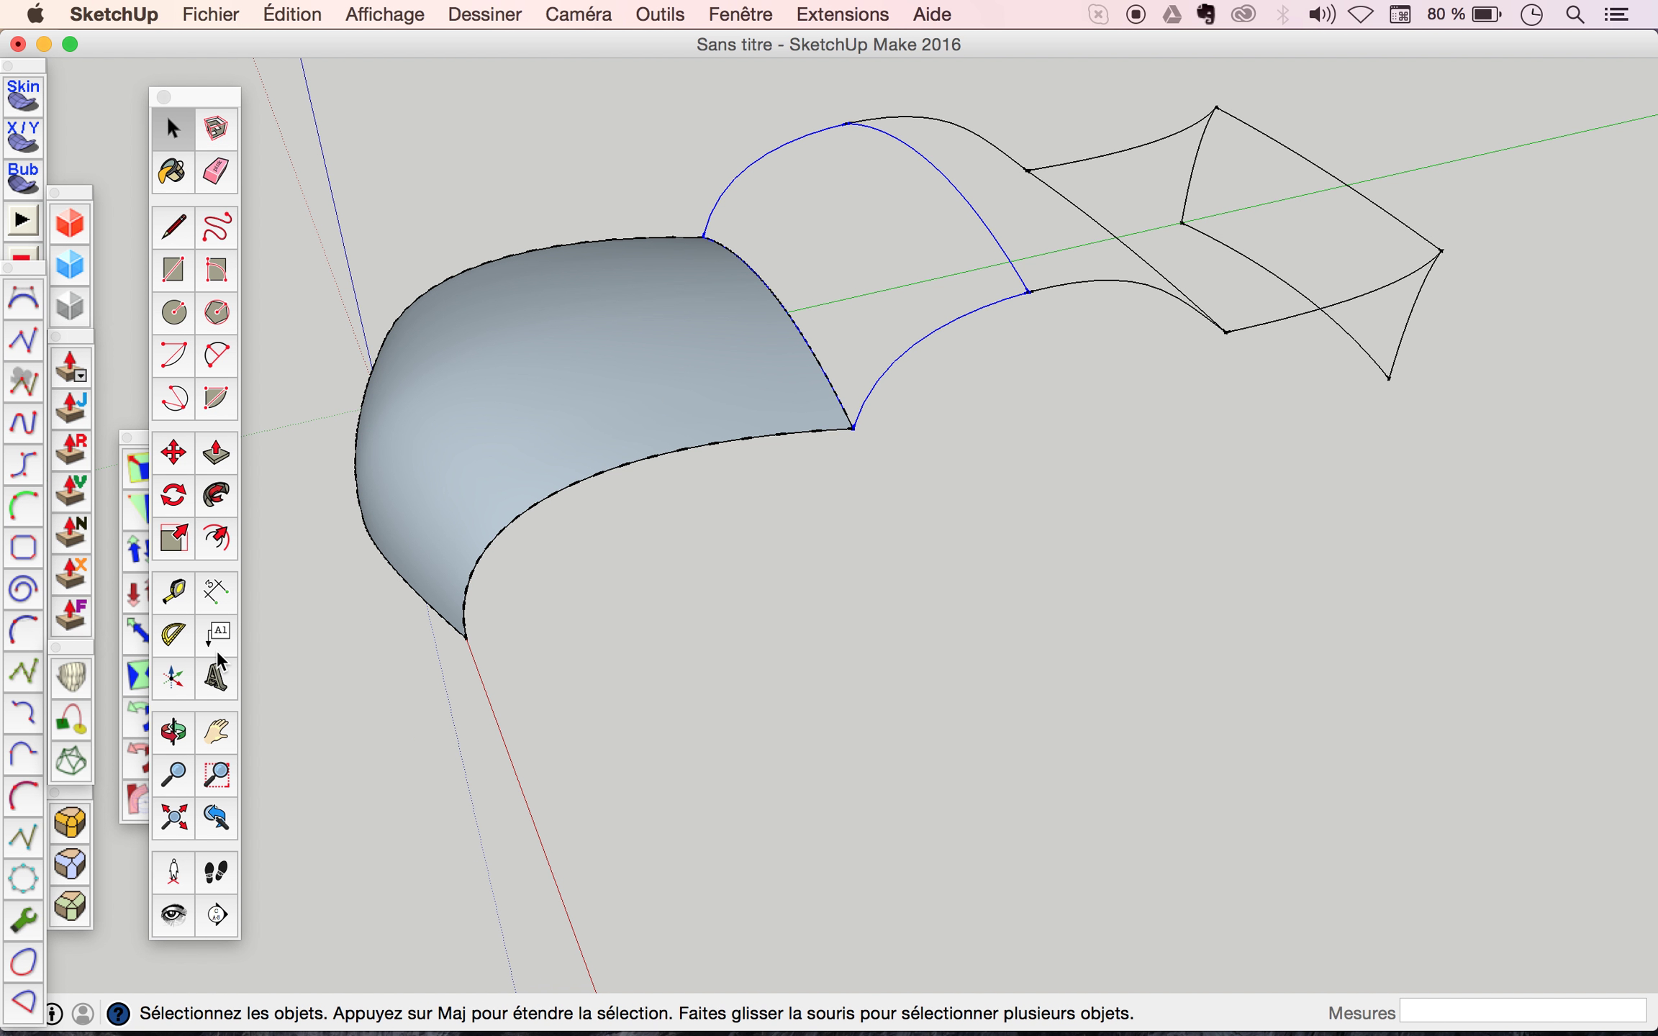
# Skin and accept Curviloft surfaces across the second and third sections.
pyautogui.click(71, 761)
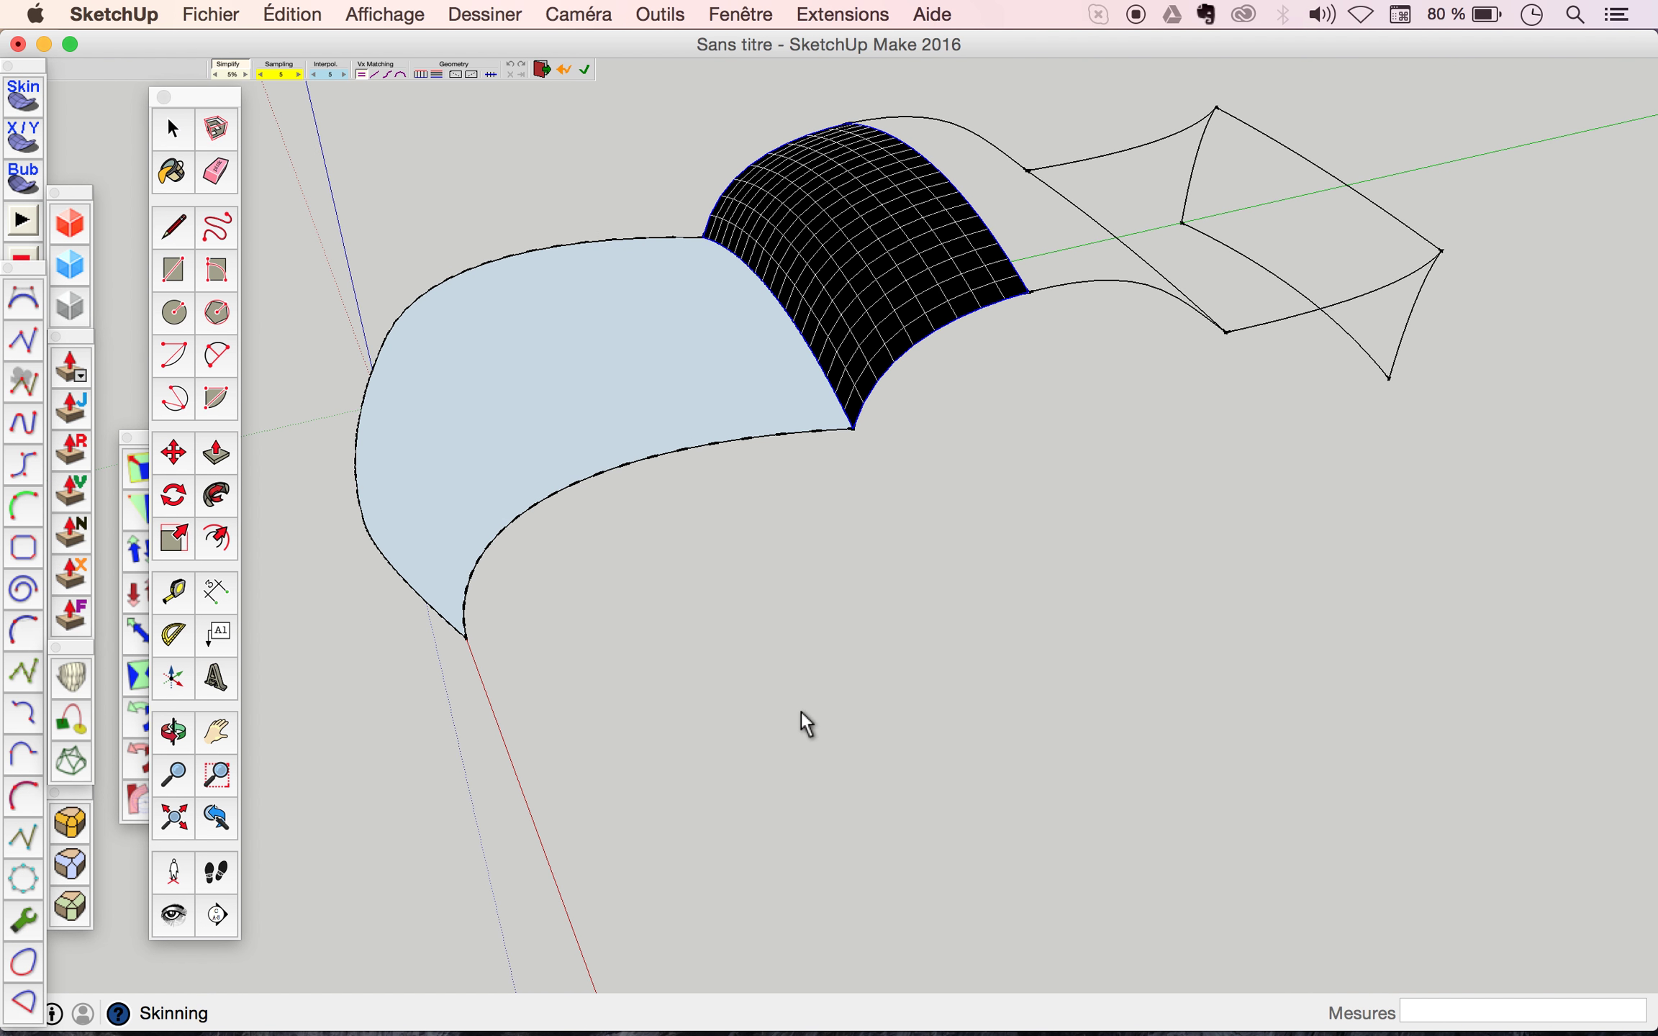
pyautogui.click(935, 503)
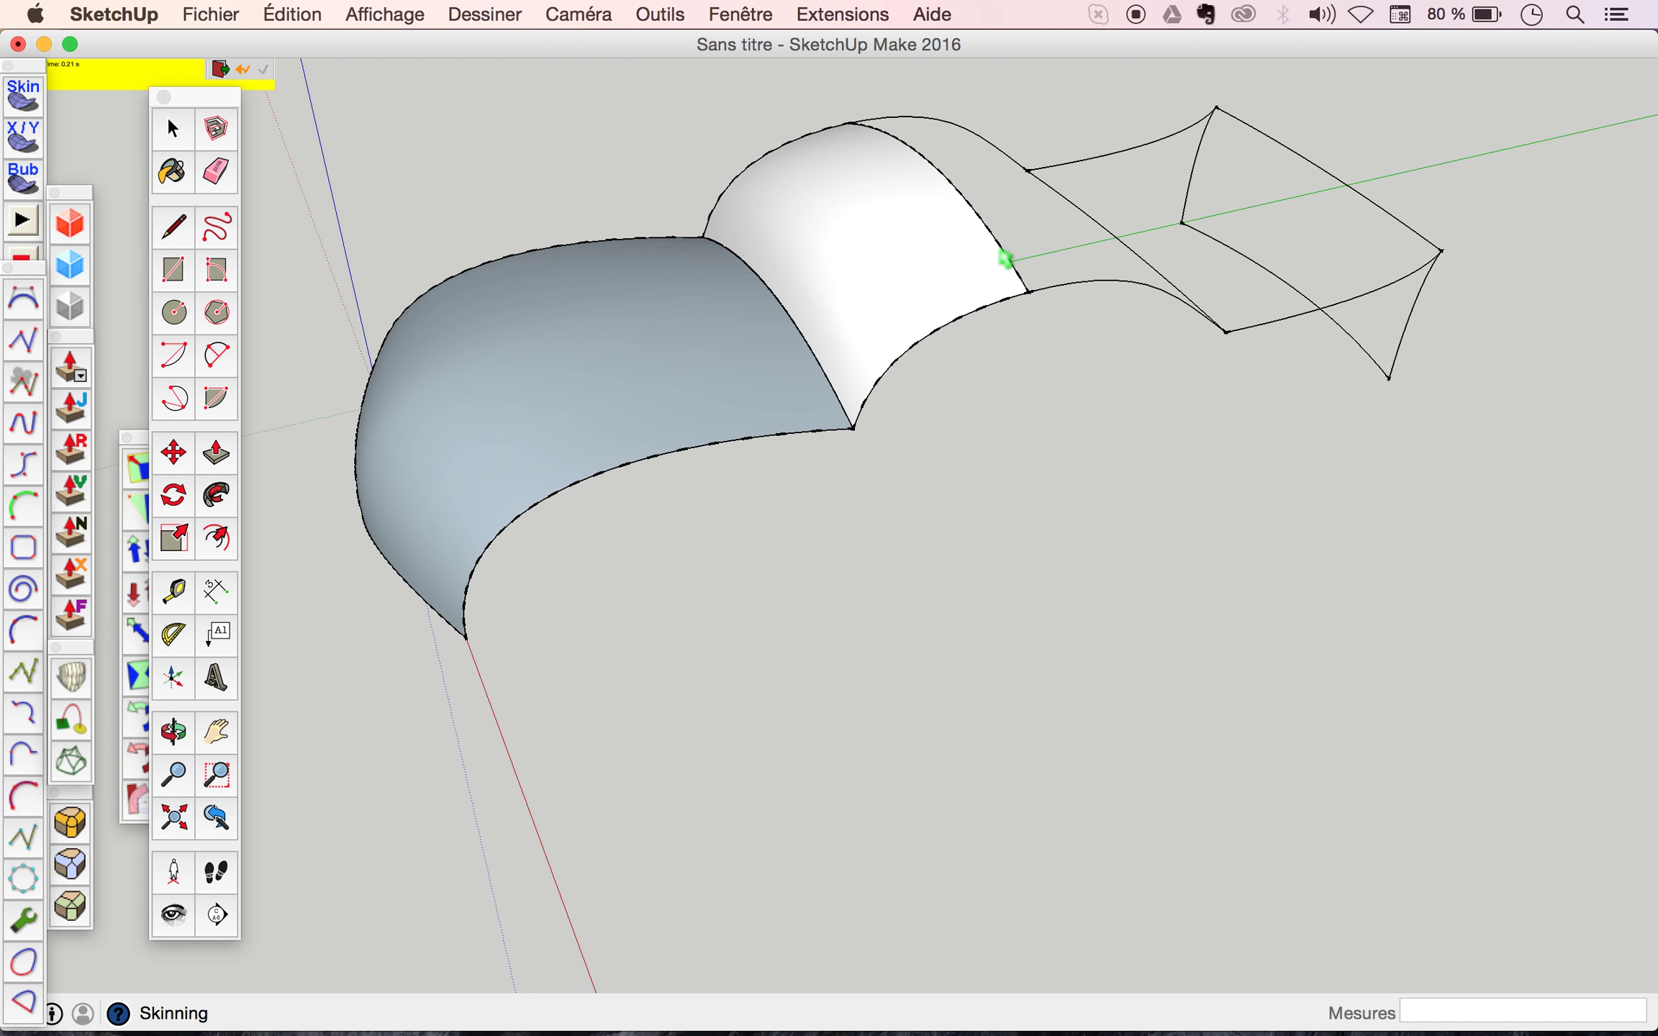
pyautogui.moveTo(1018, 285)
pyautogui.mouseDown(button='middle')
pyautogui.moveTo(644, 385)
pyautogui.moveTo(581, 381)
pyautogui.mouseUp(button='middle')
pyautogui.press('space')
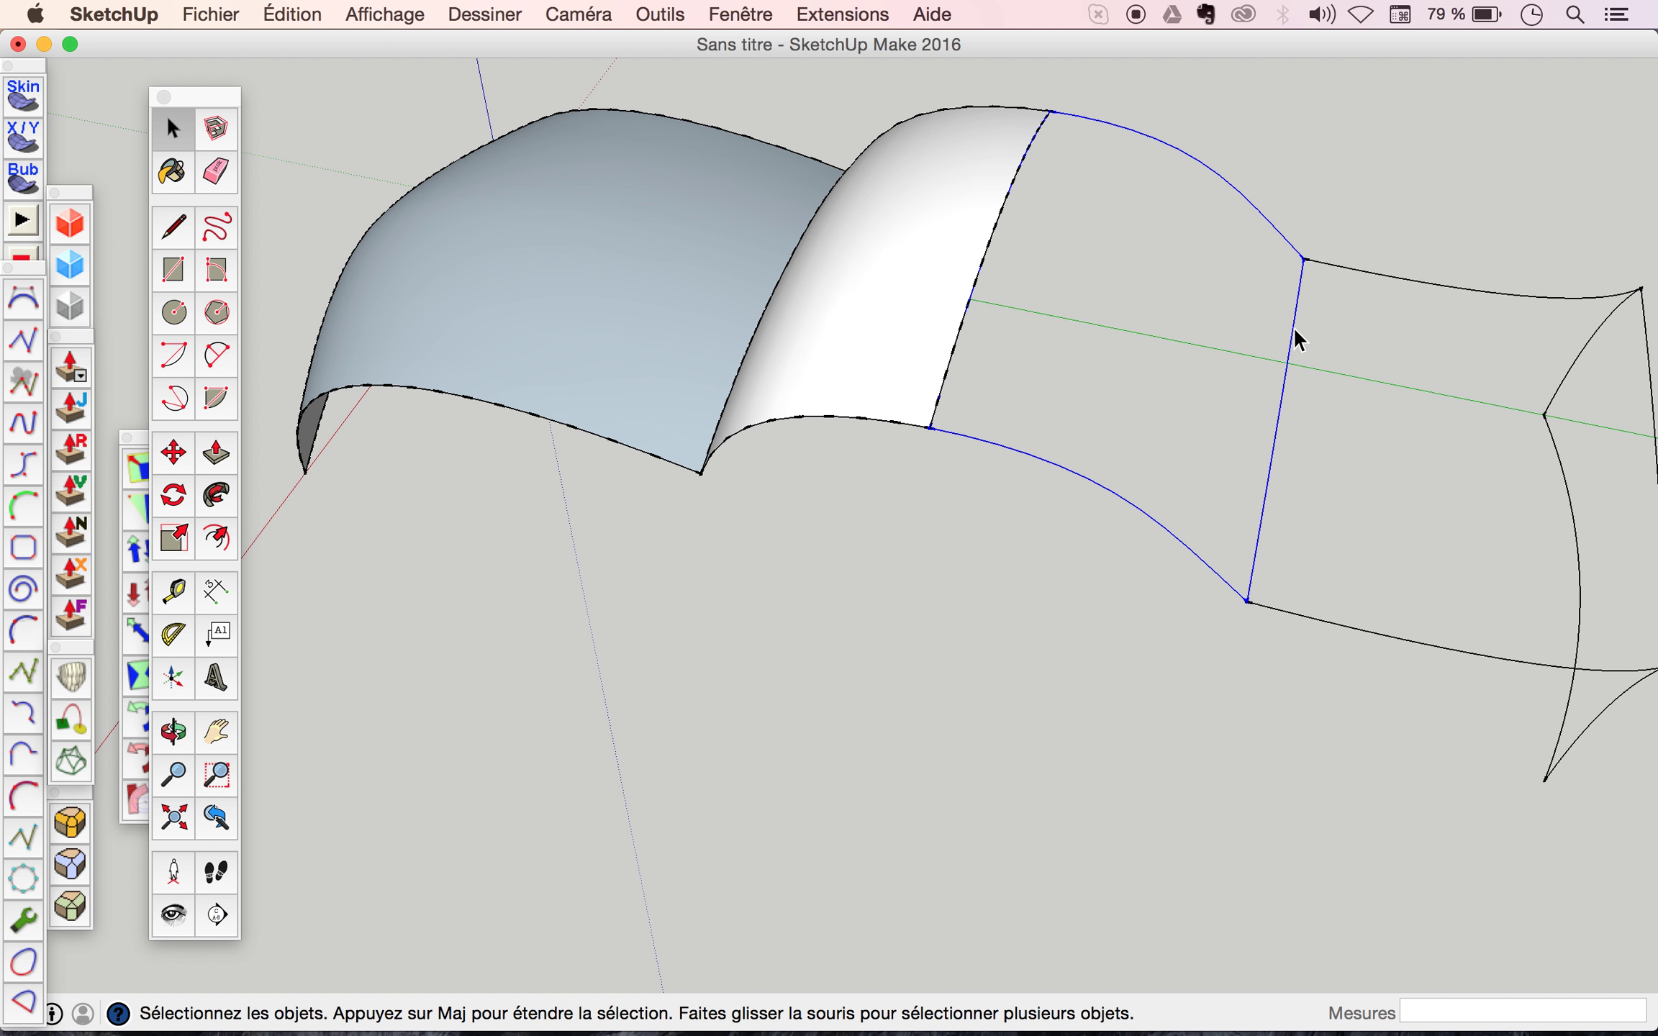
pyautogui.click(72, 763)
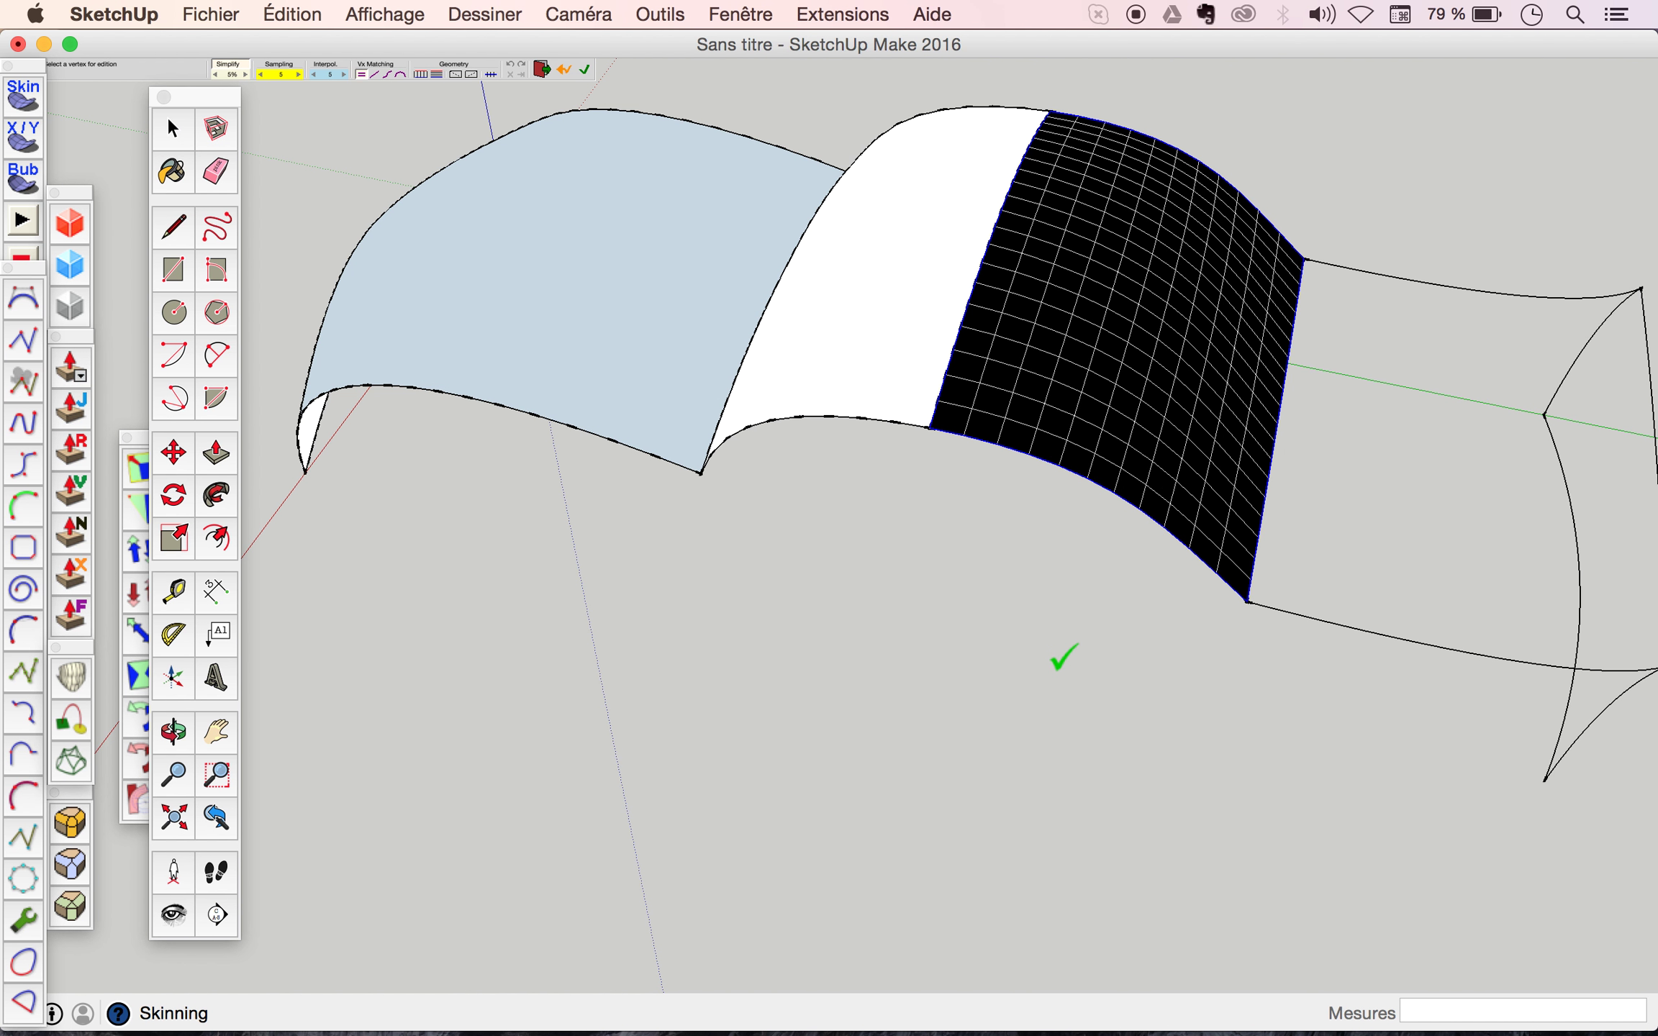
pyautogui.click(1064, 656)
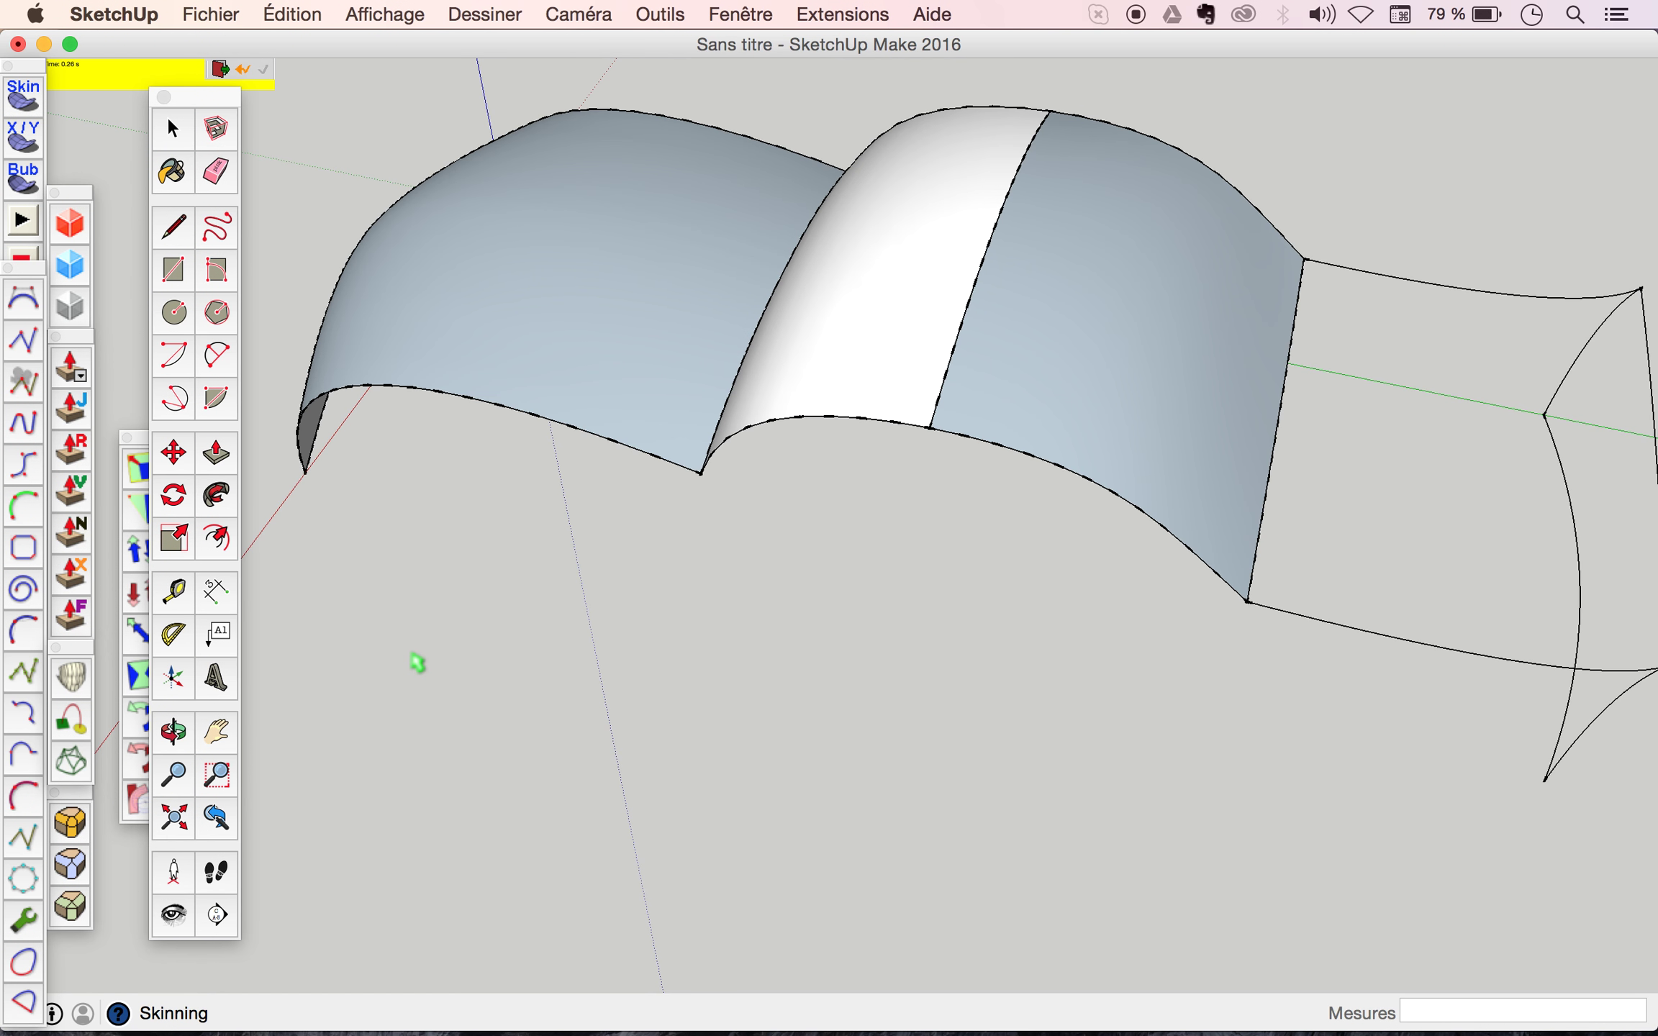
pyautogui.click(173, 130)
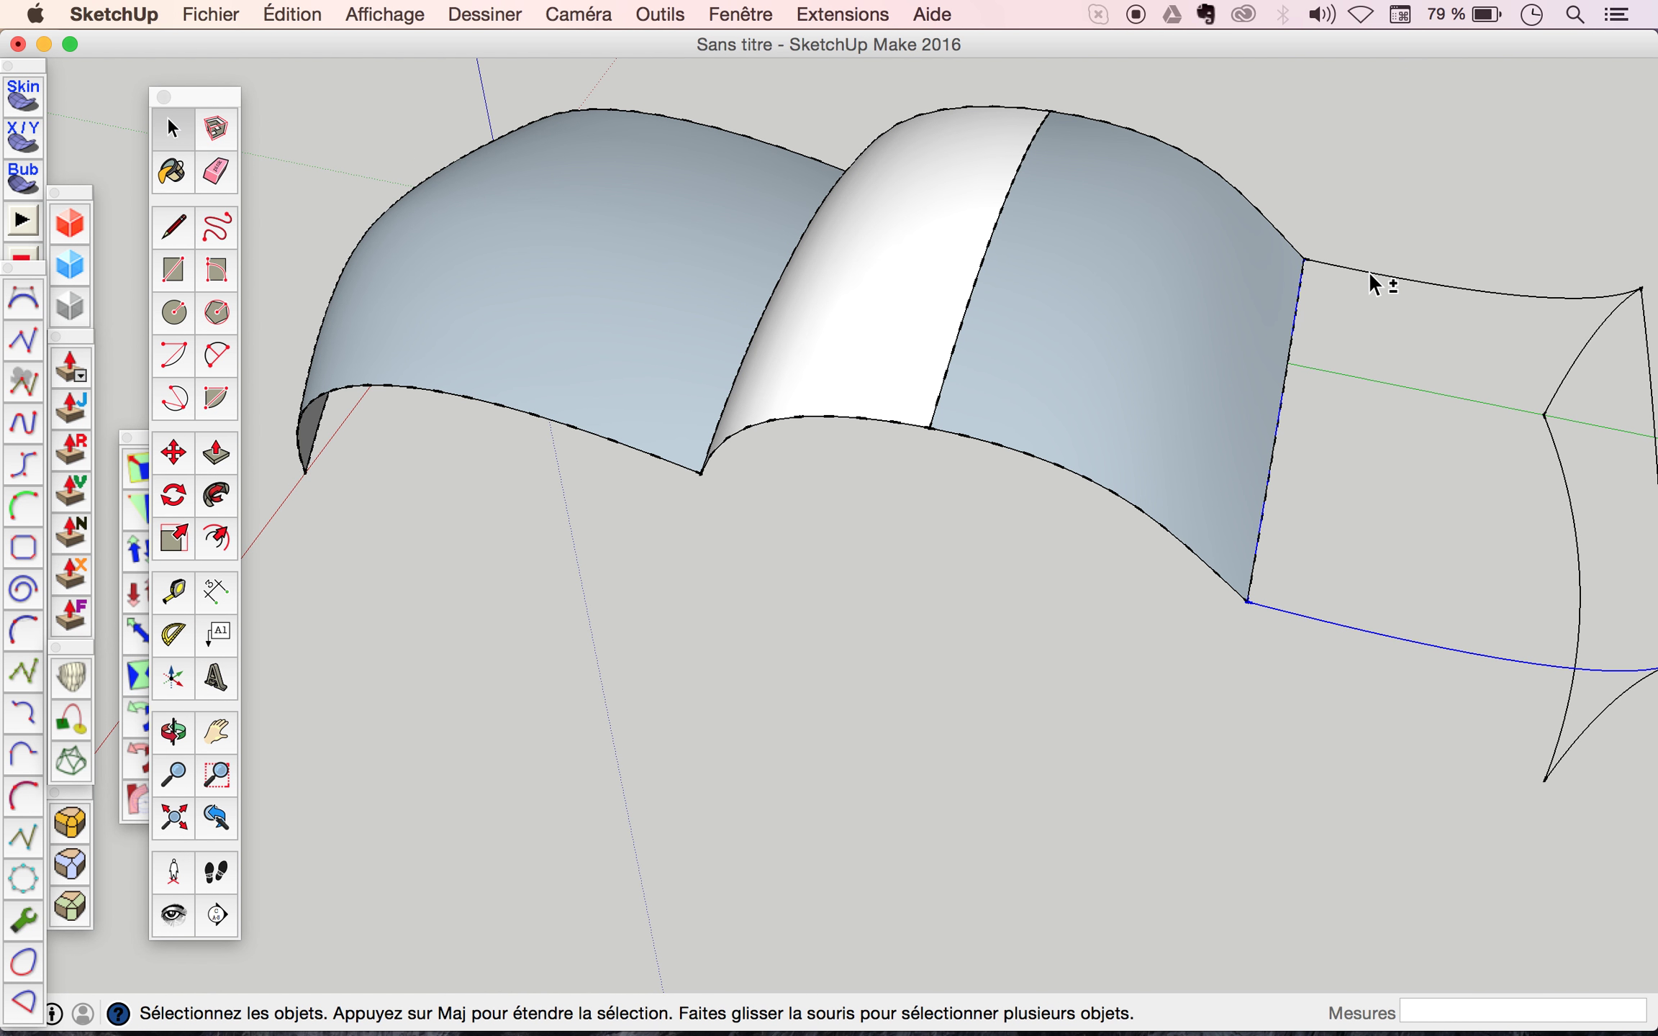
# Add the rear deck's right edge and skin the rear deck section.
pyautogui.keyDown('shift'); pyautogui.click(1641, 327); pyautogui.keyUp('shift')
pyautogui.scroll(-2, 1323, 413)
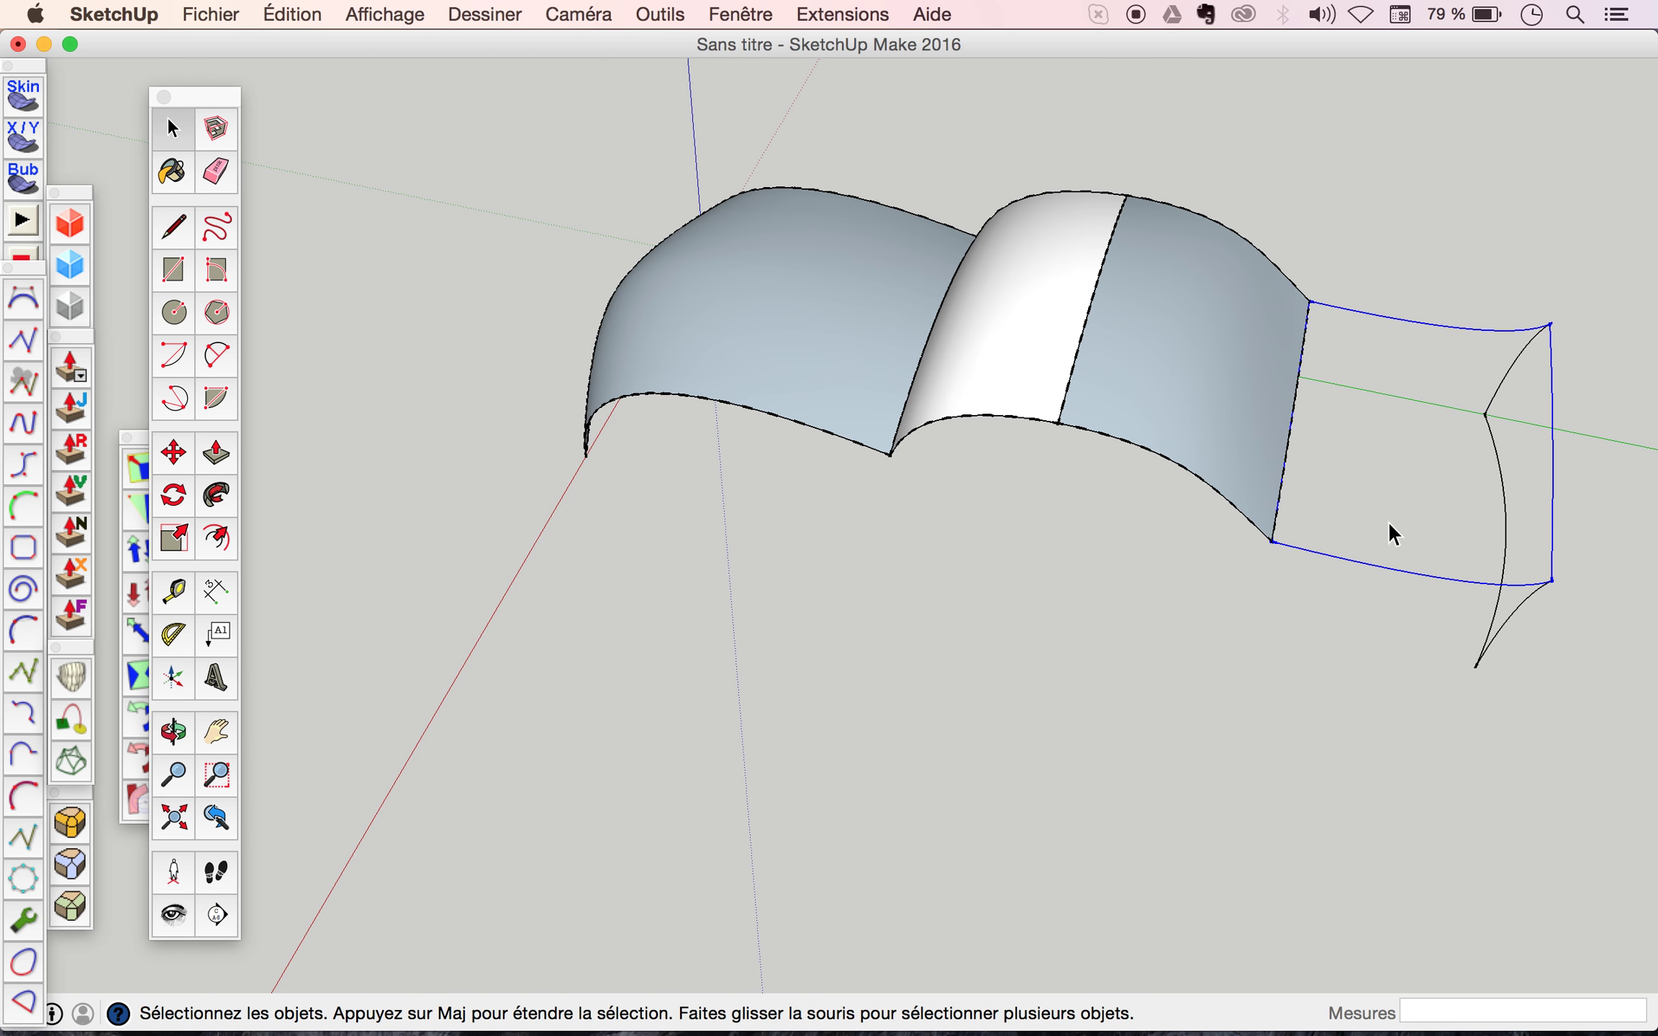
pyautogui.click(72, 762)
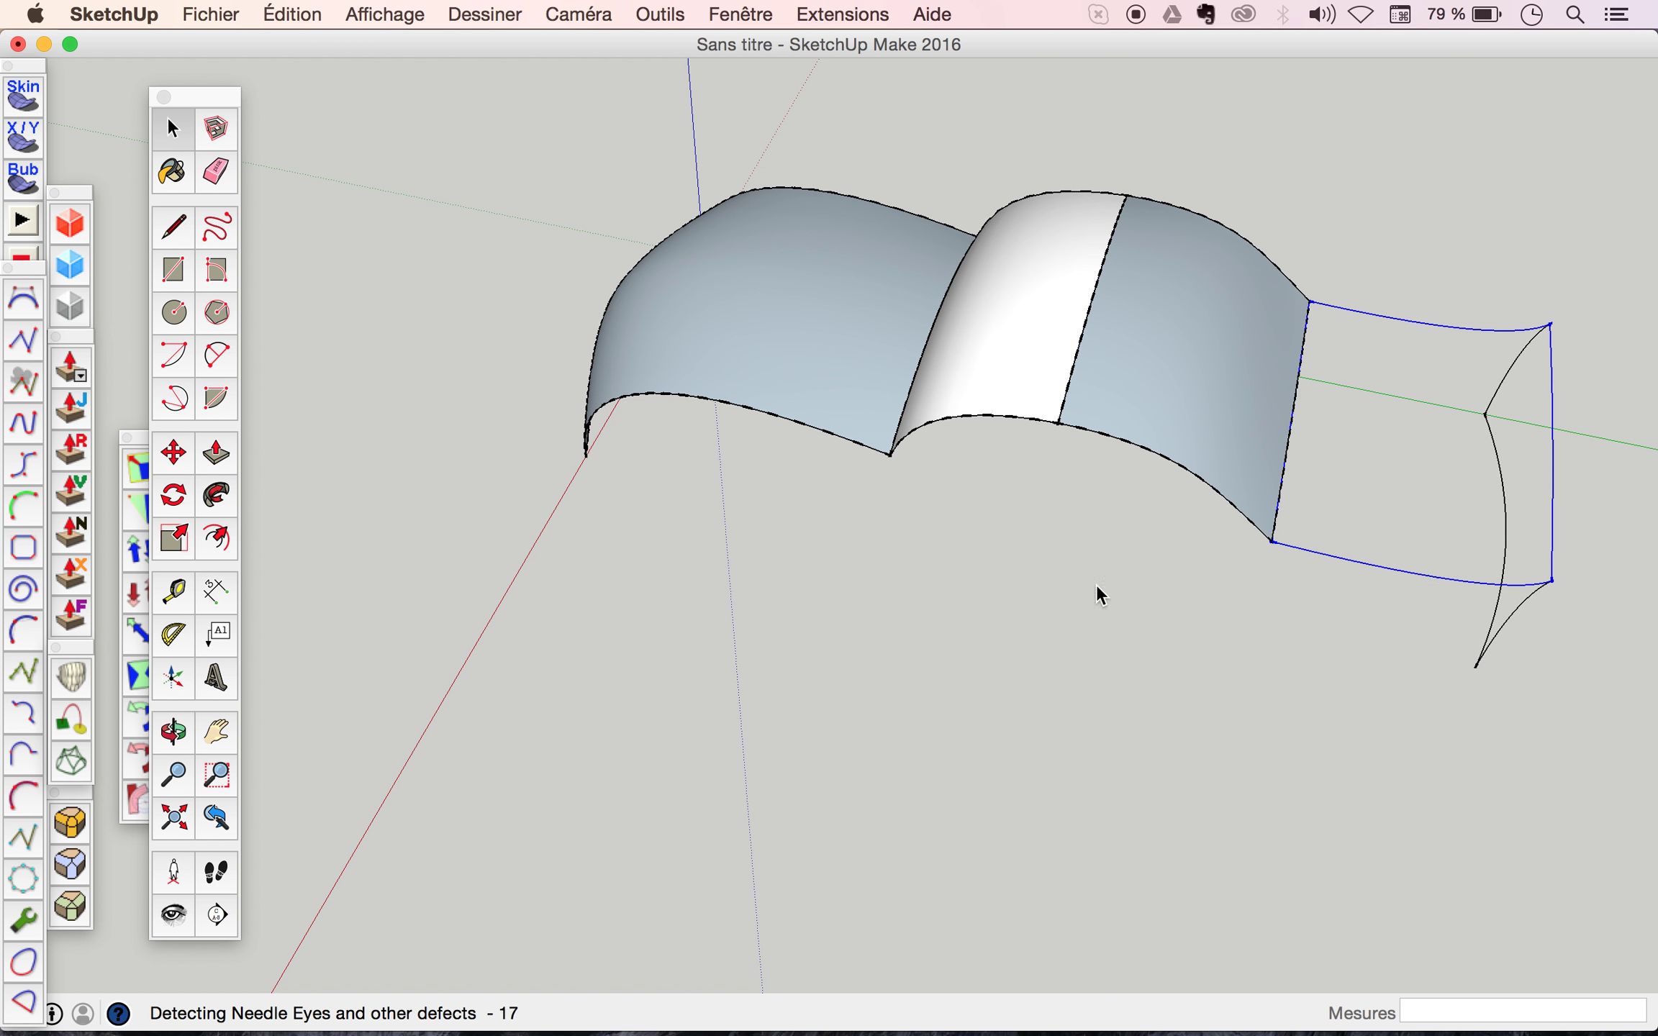
pyautogui.click(1326, 644)
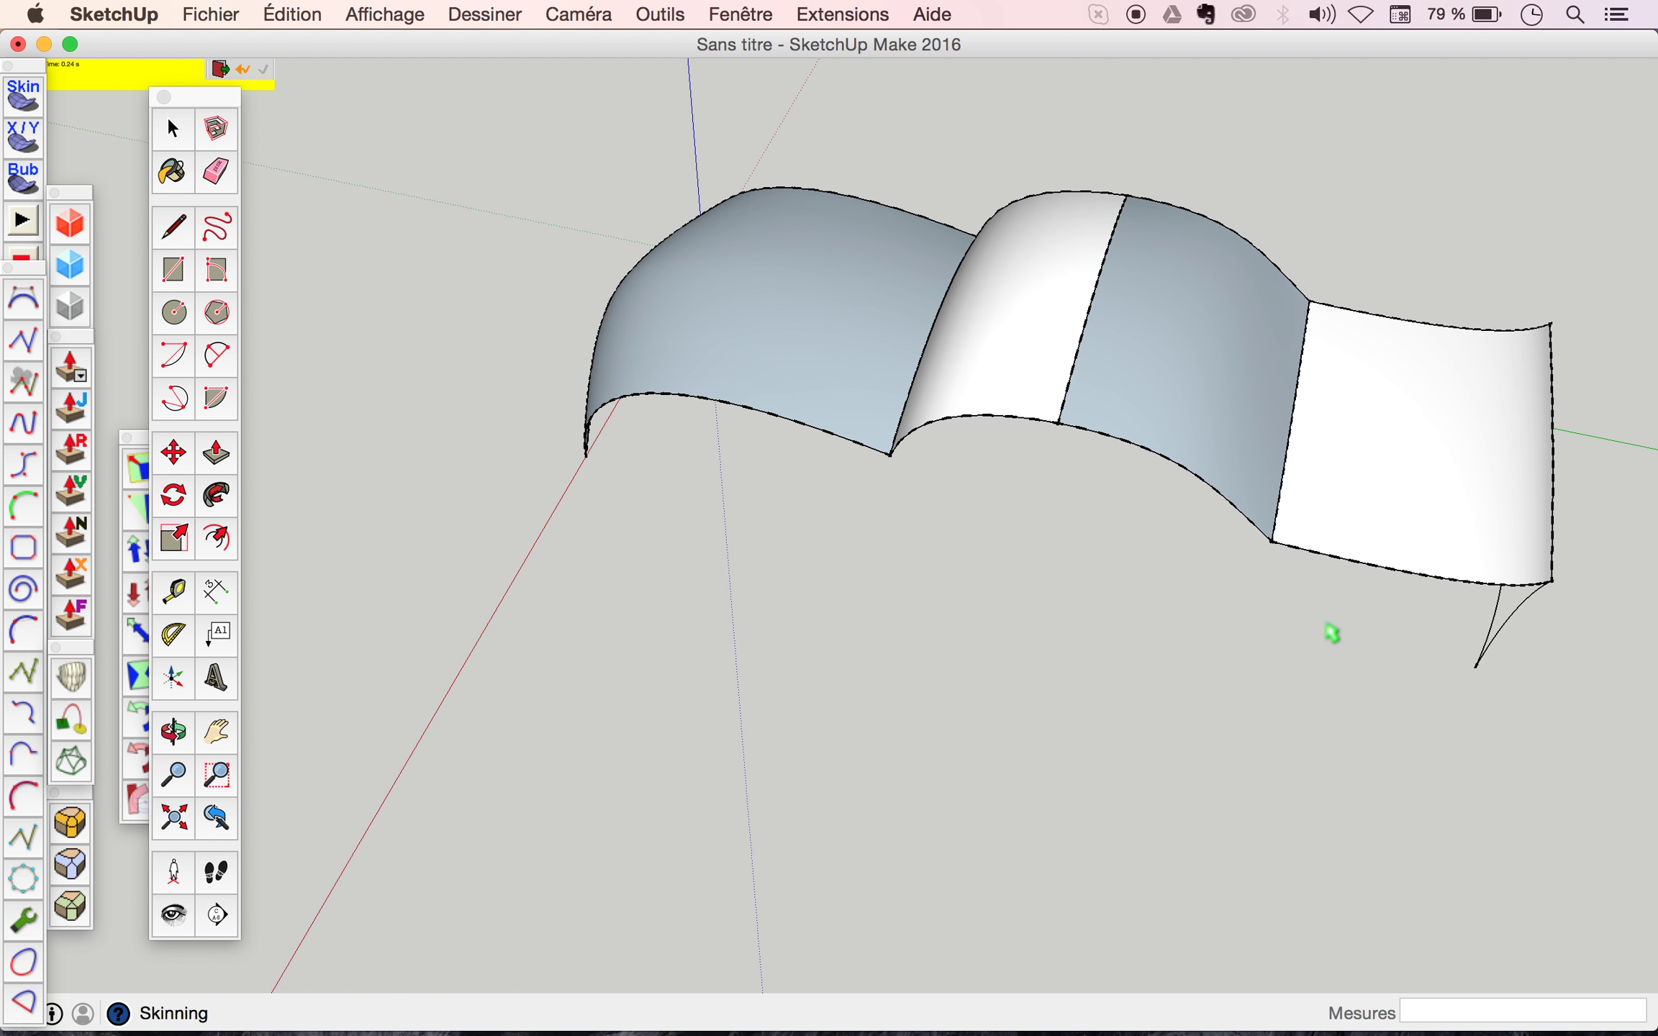
pyautogui.press('o')
pyautogui.moveTo(1321, 617); pyautogui.dragTo(863, 327)
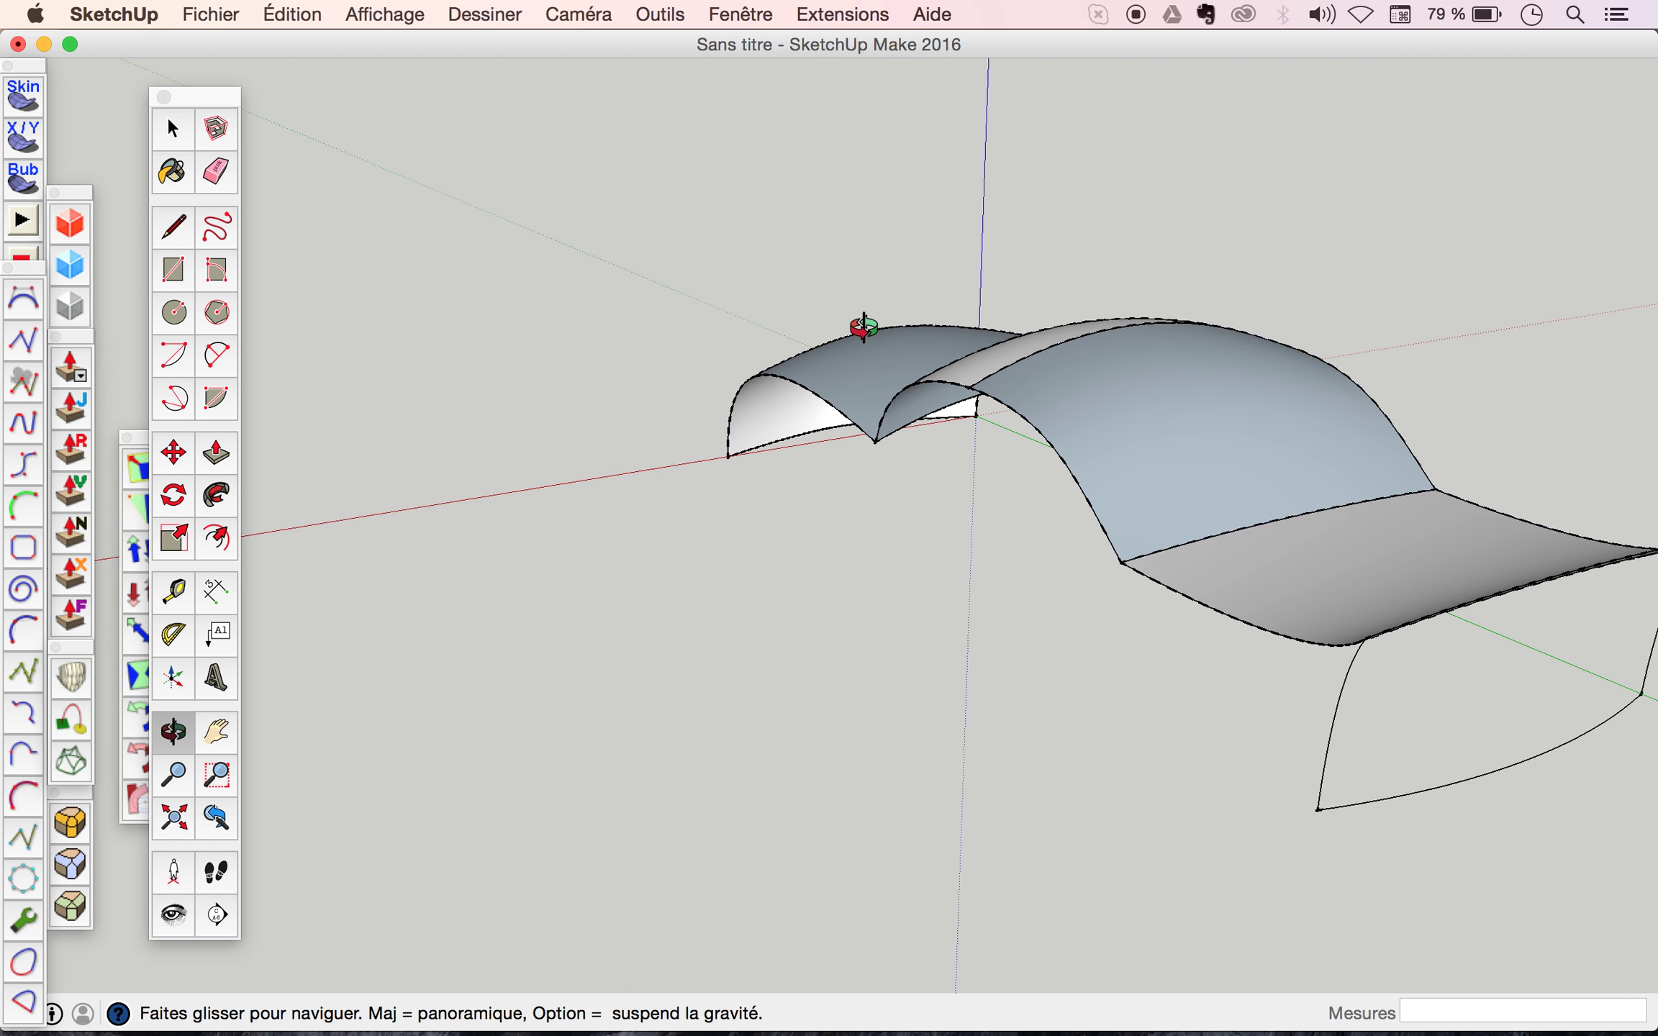
pyautogui.scroll(3, 1310, 592)
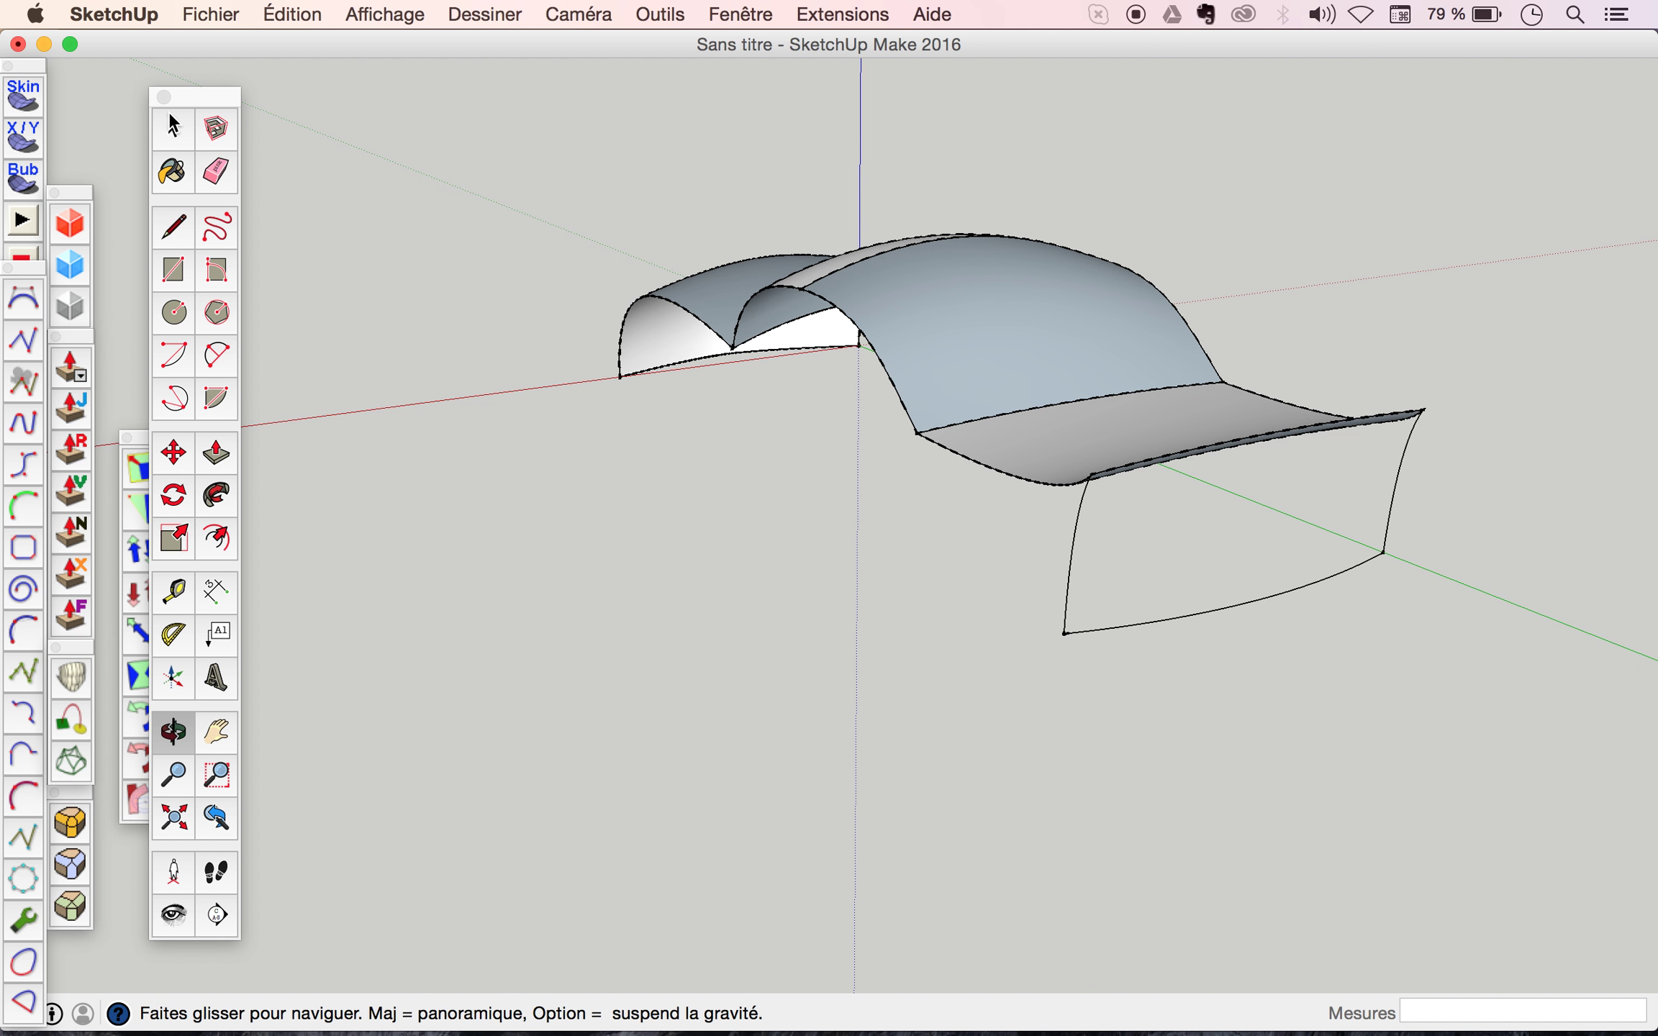
pyautogui.click(174, 129)
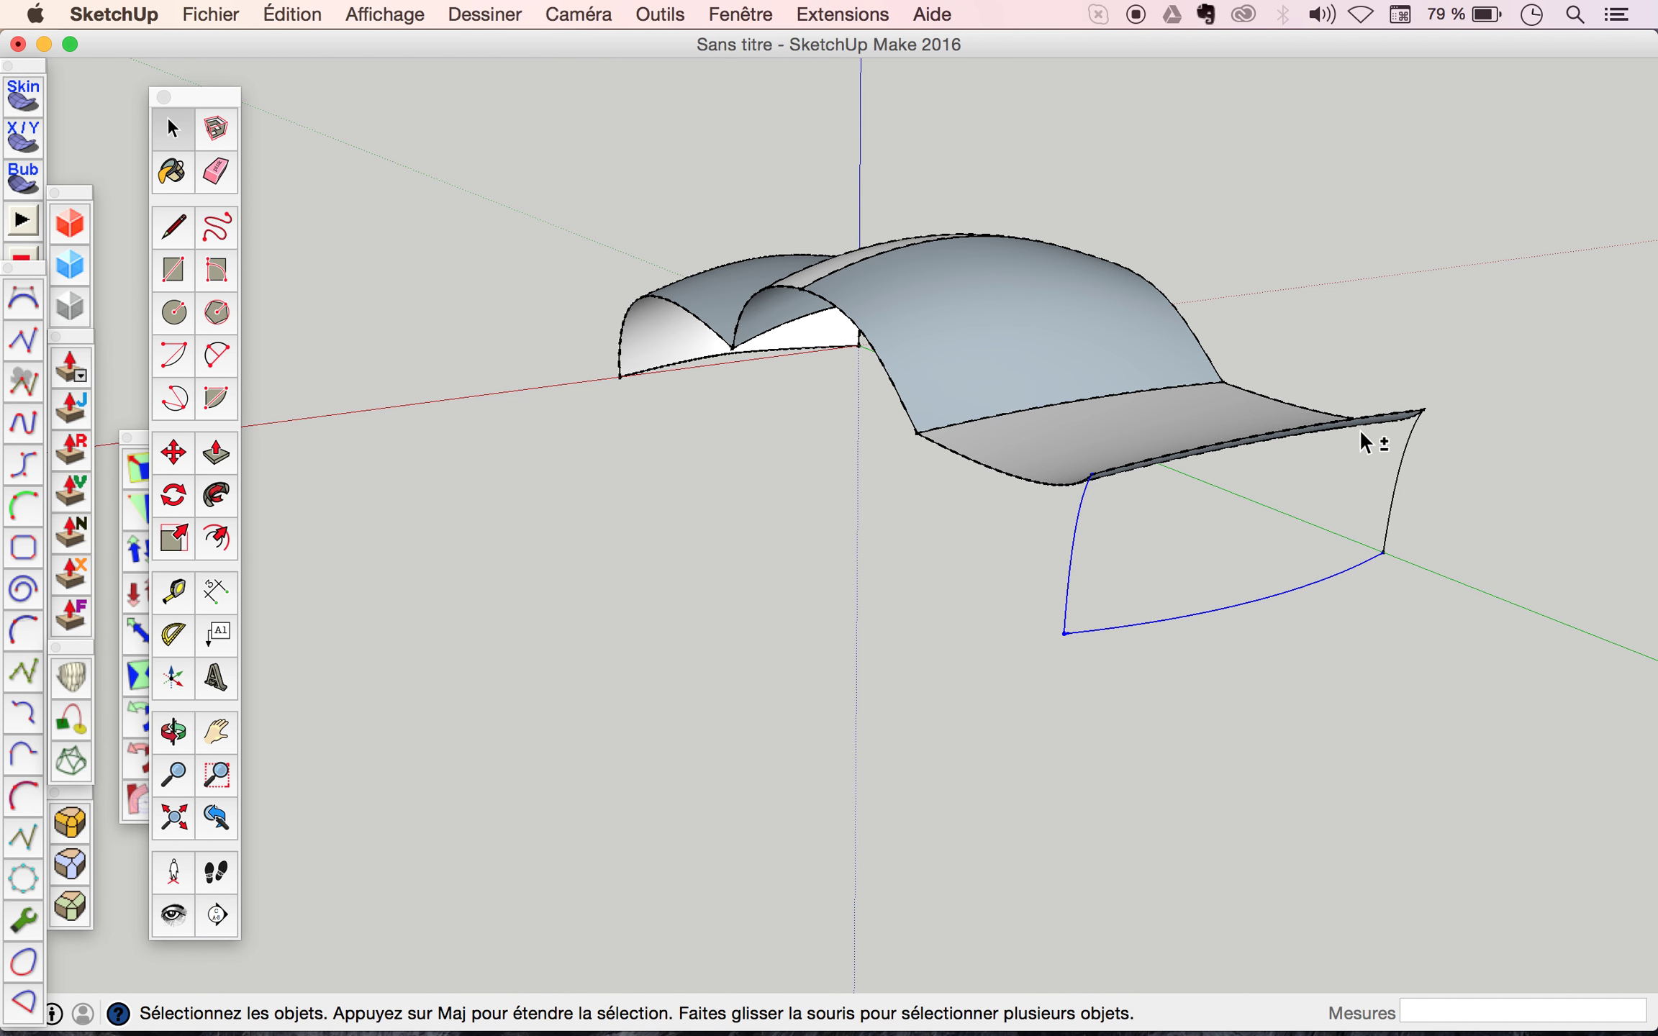
# Add the rear panel's edge curve and skin the lower hanging panel with Curviloft.
pyautogui.keyDown('shift'); pyautogui.click(1409, 445); pyautogui.keyUp('shift')
pyautogui.scroll(4, 1407, 442)
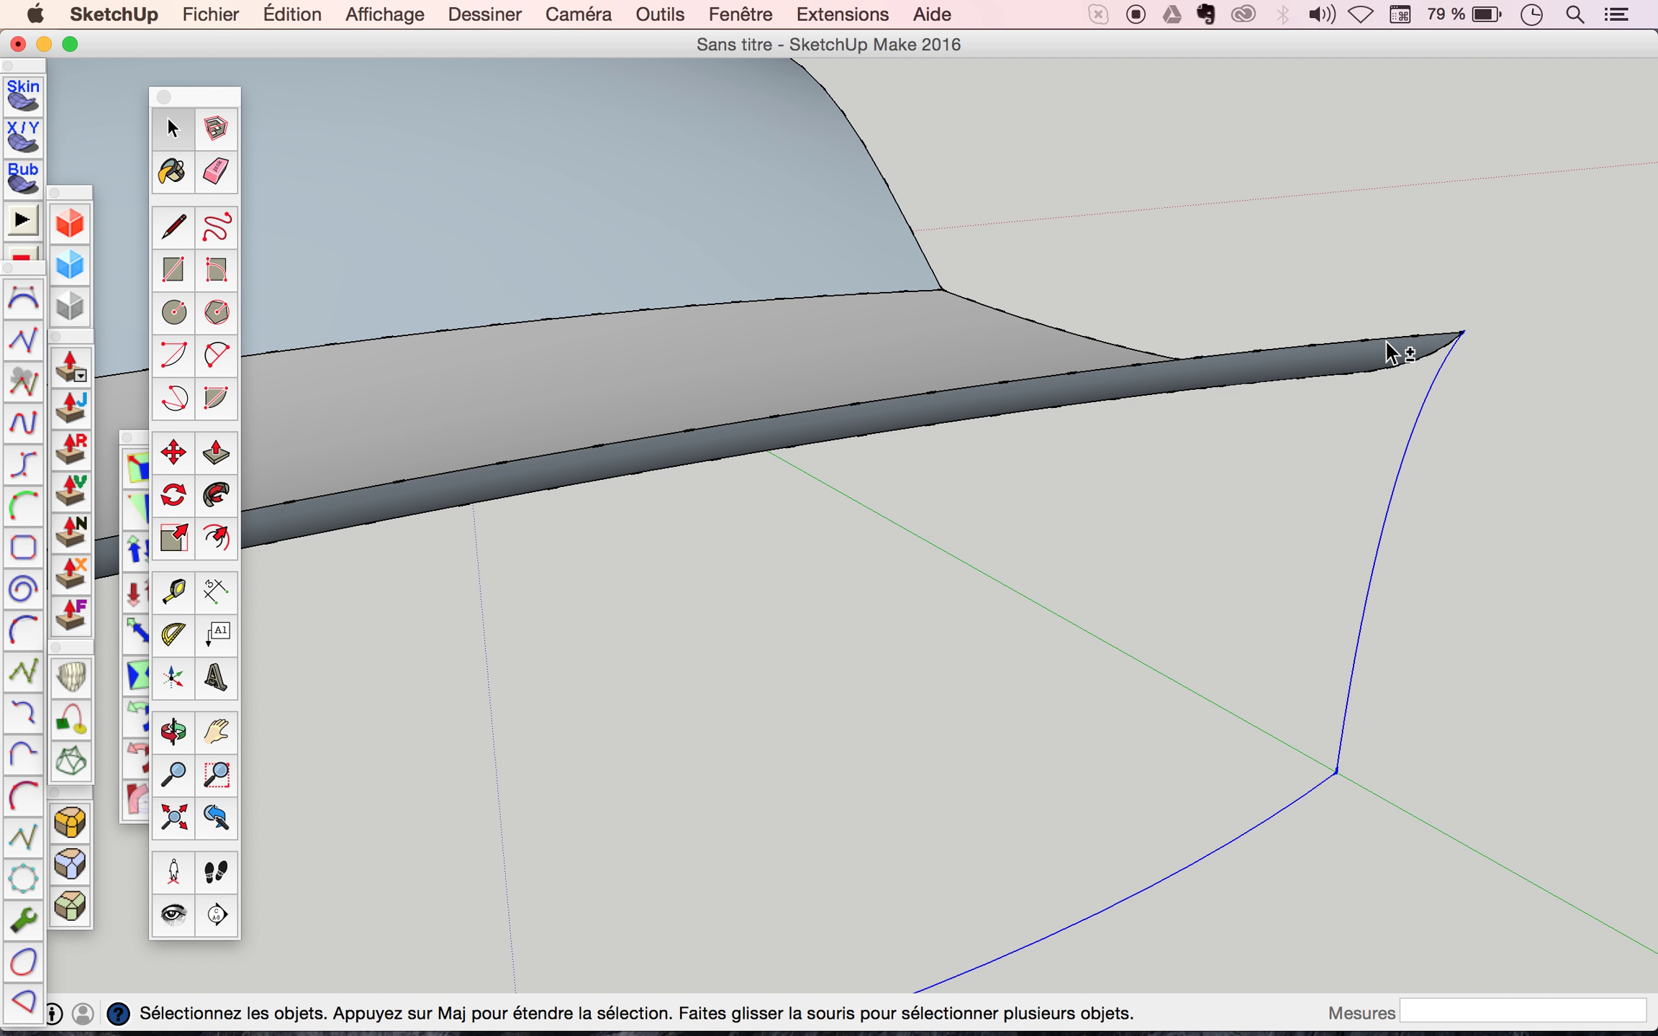
pyautogui.scroll(-5, 1383, 338)
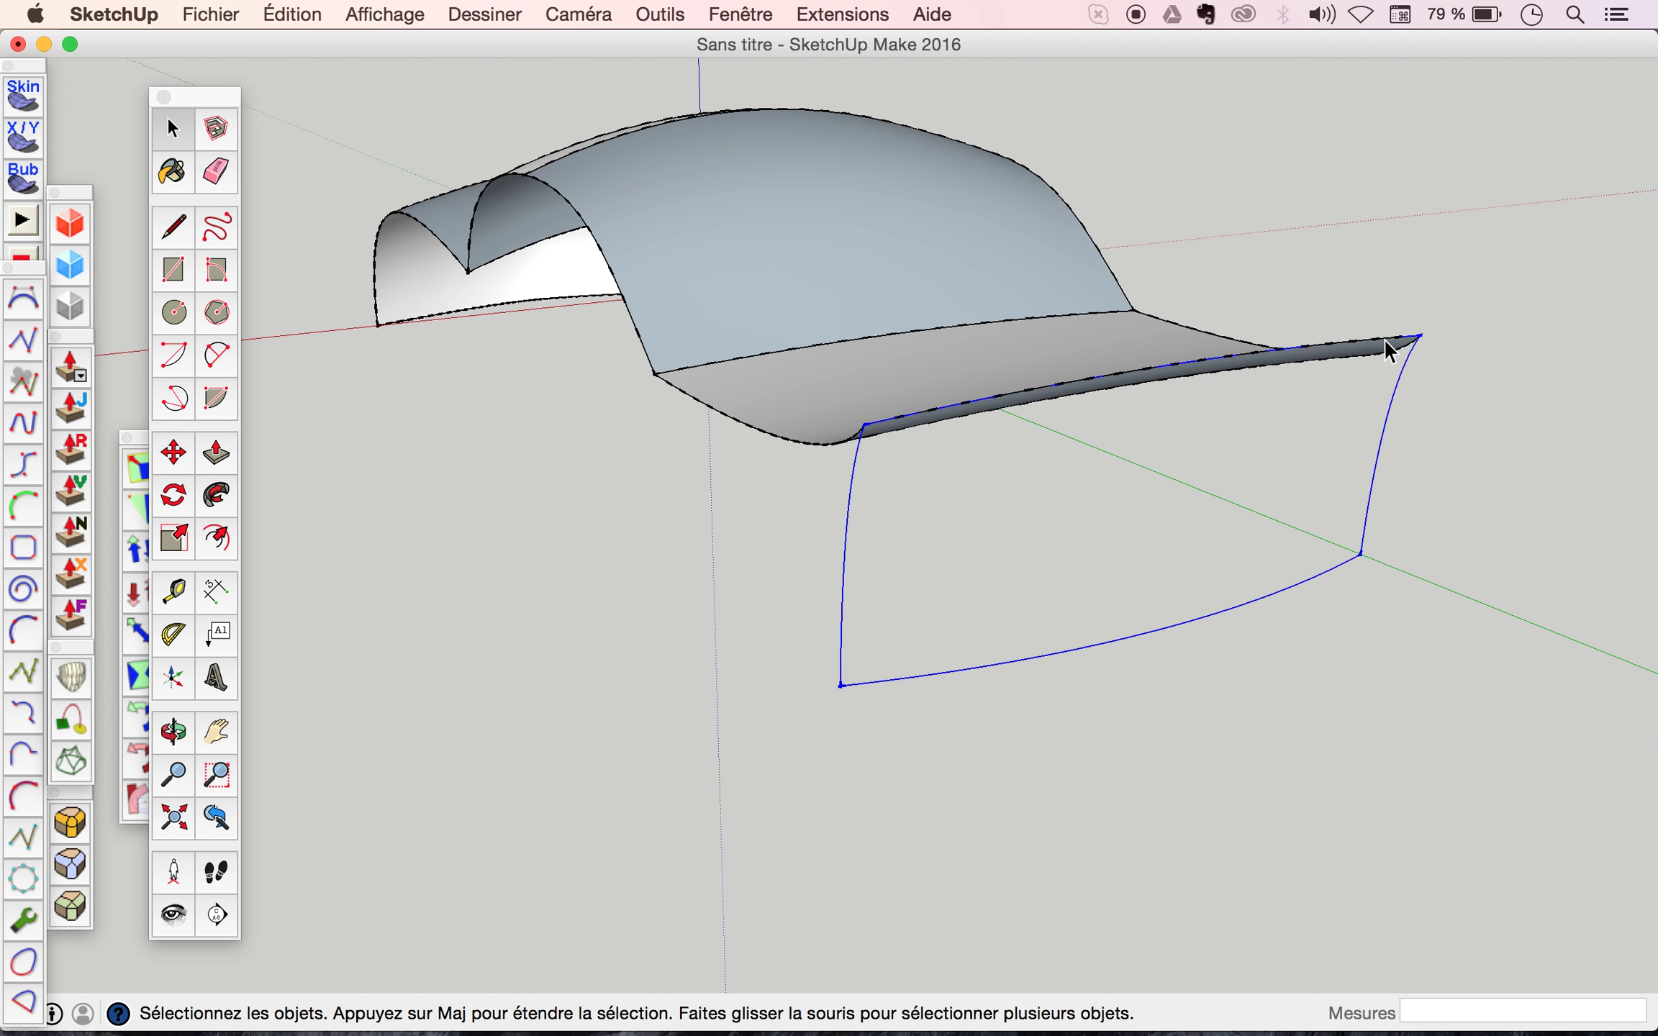
pyautogui.scroll(-2, 1383, 339)
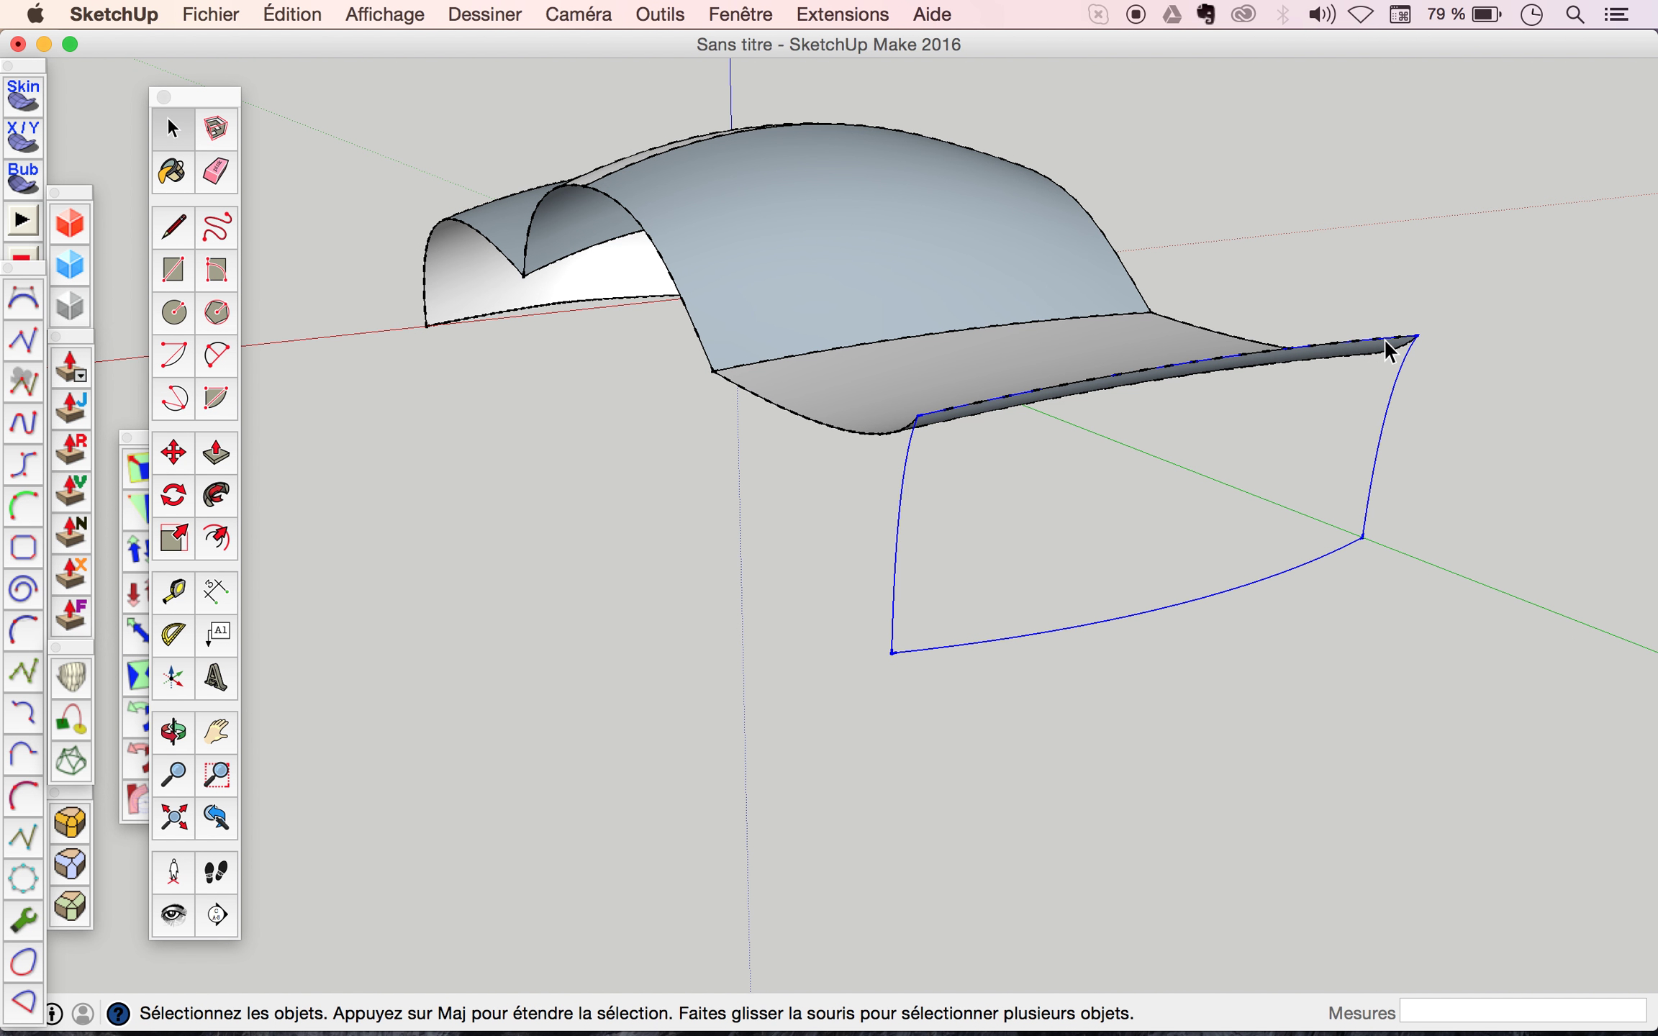
pyautogui.click(74, 764)
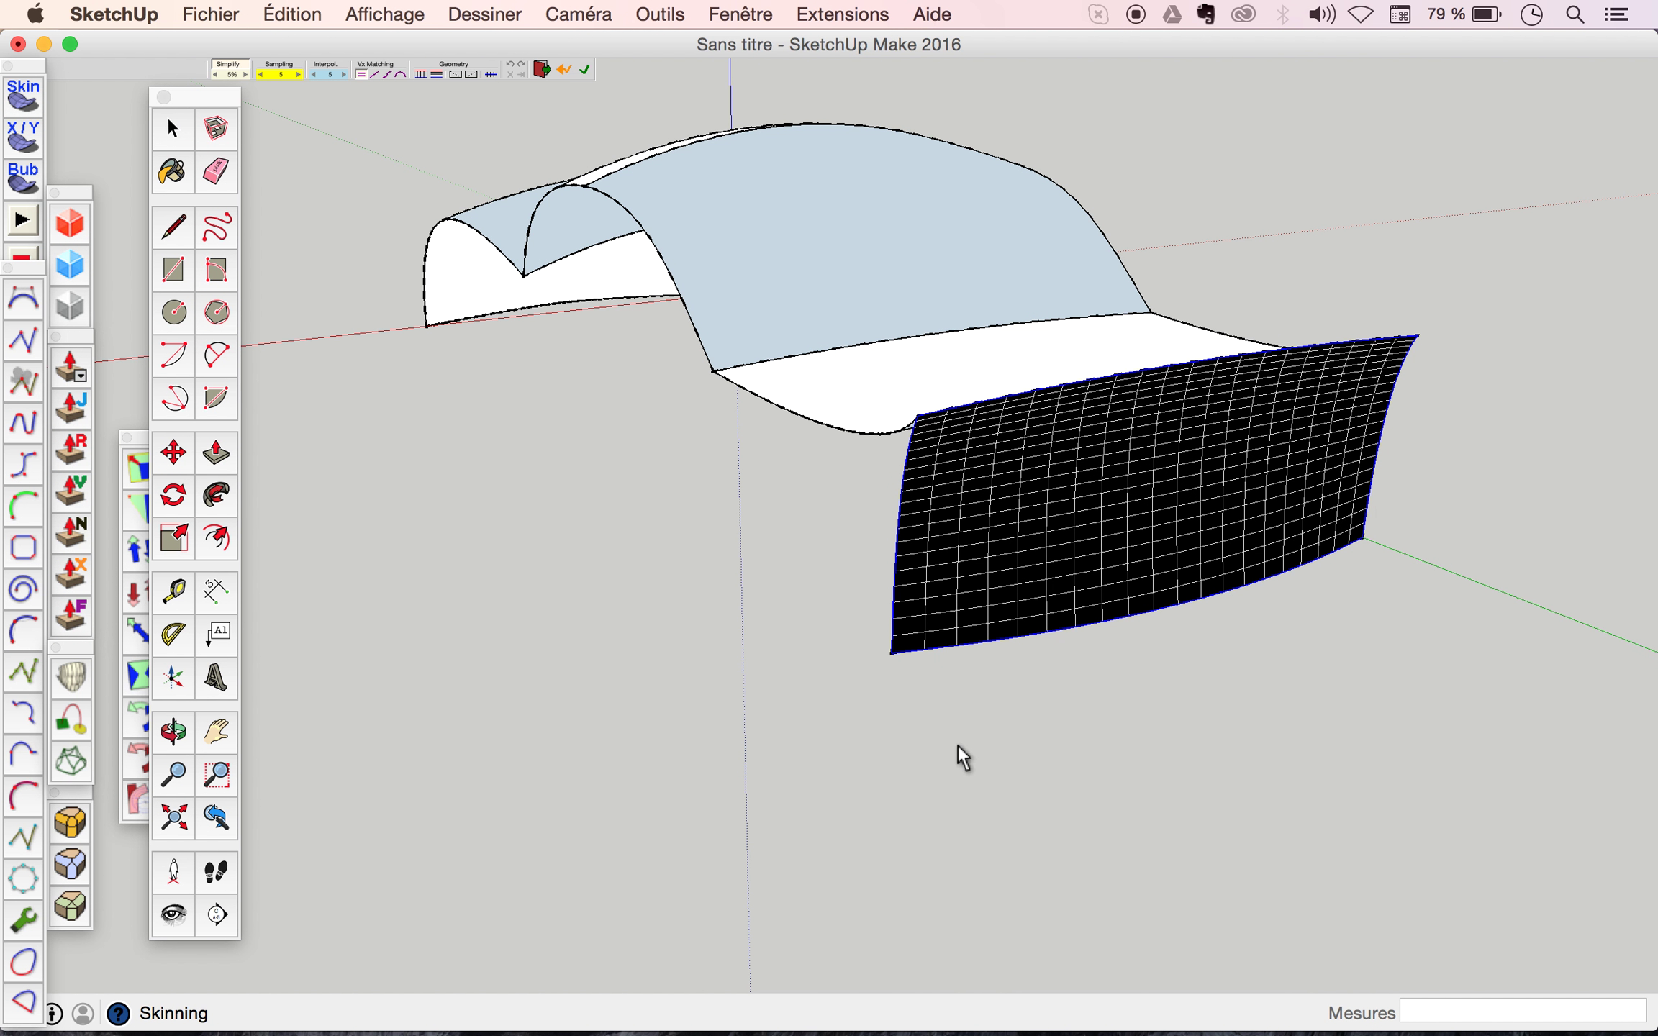
pyautogui.click(1065, 733)
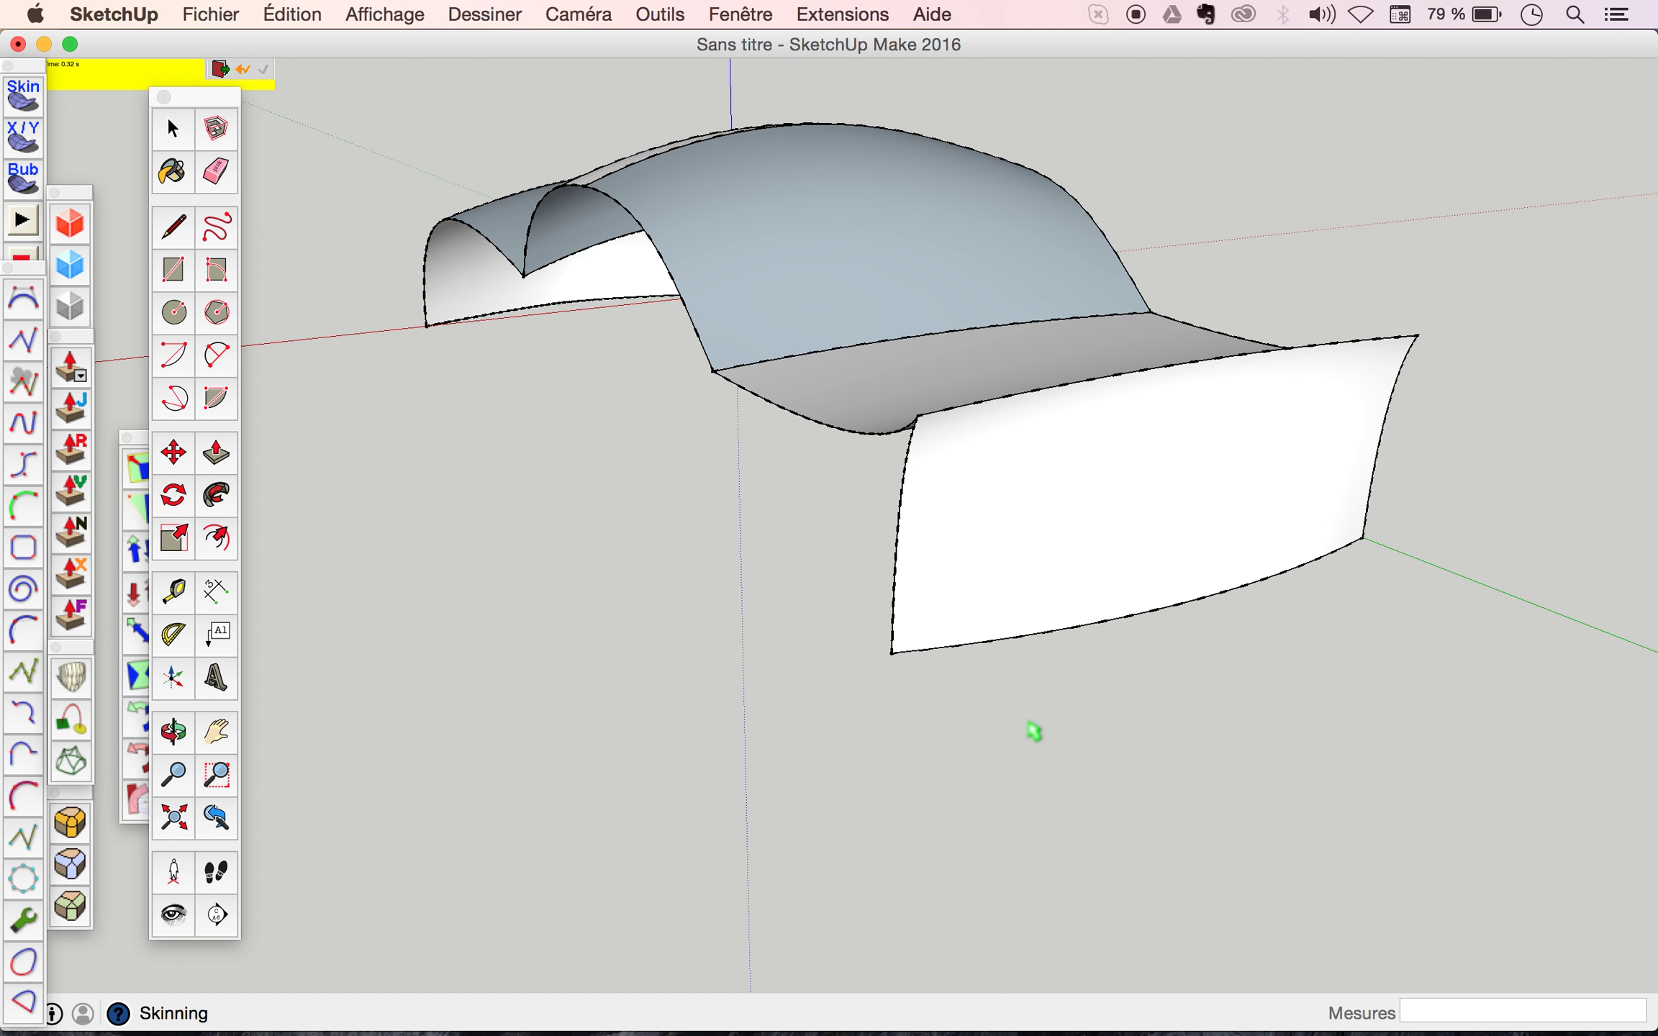
pyautogui.moveTo(973, 707); pyautogui.dragTo(1092, 566, button='middle')
pyautogui.moveTo(939, 499); pyautogui.dragTo(1444, 522)
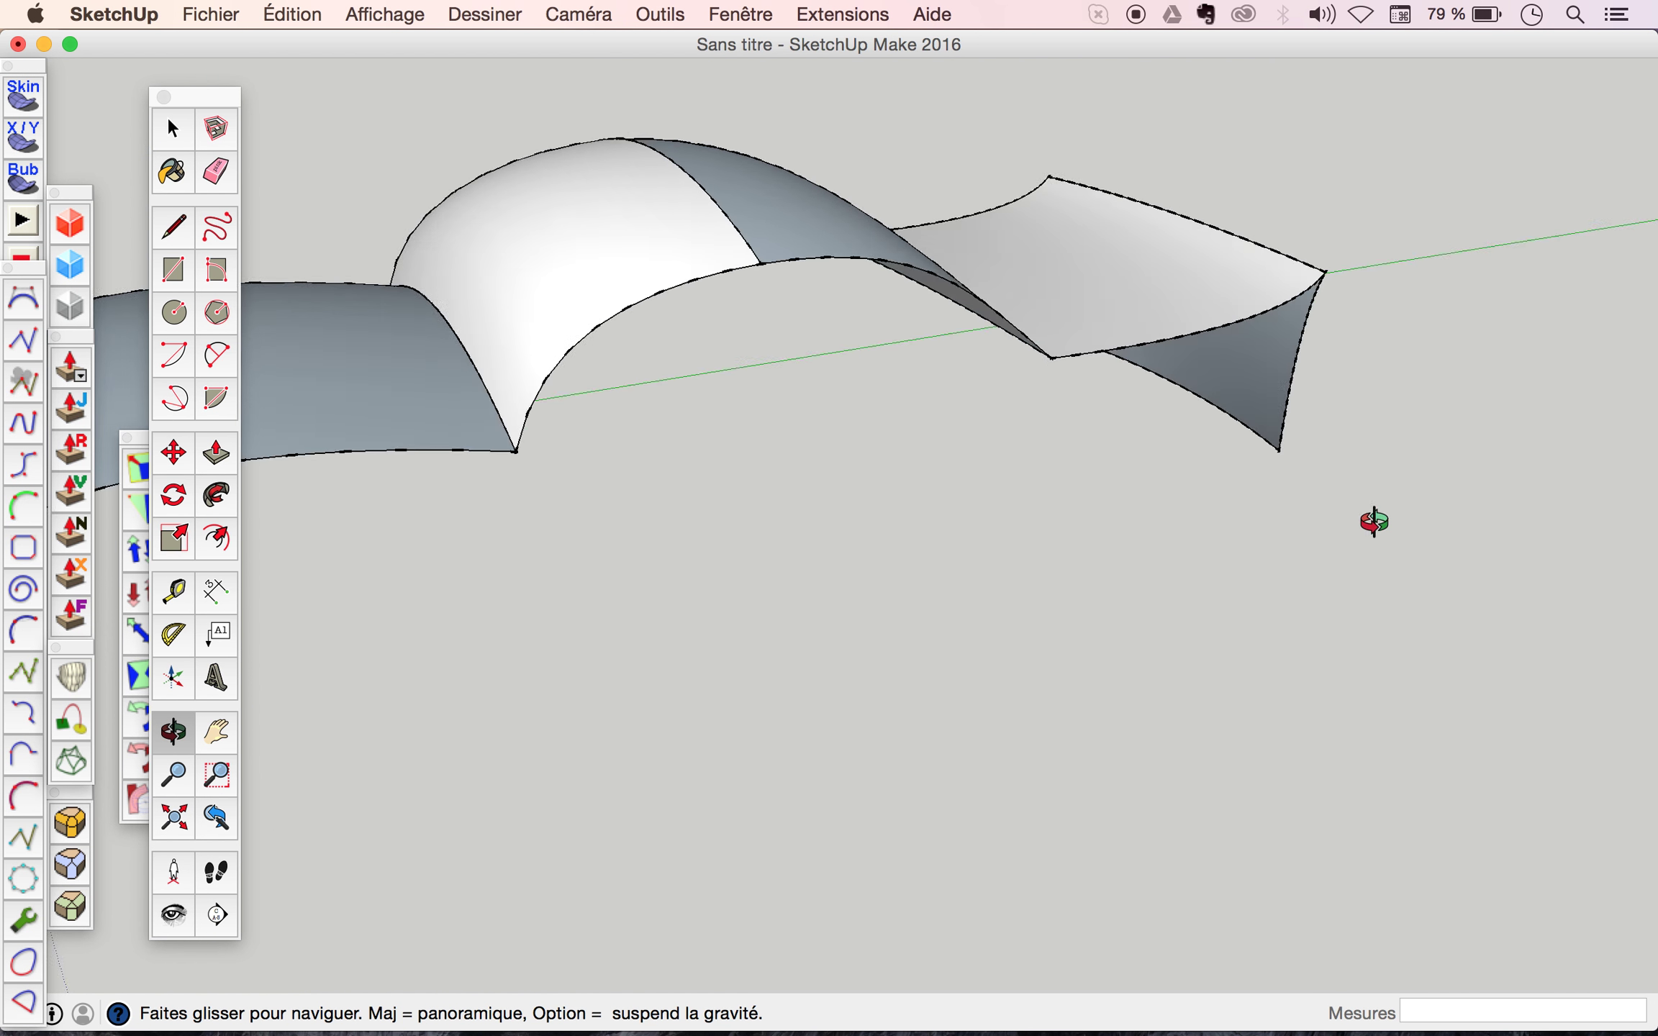
pyautogui.moveTo(1164, 639)
pyautogui.mouseDown()
pyautogui.moveTo(1102, 859)
pyautogui.moveTo(1087, 860)
pyautogui.mouseUp()
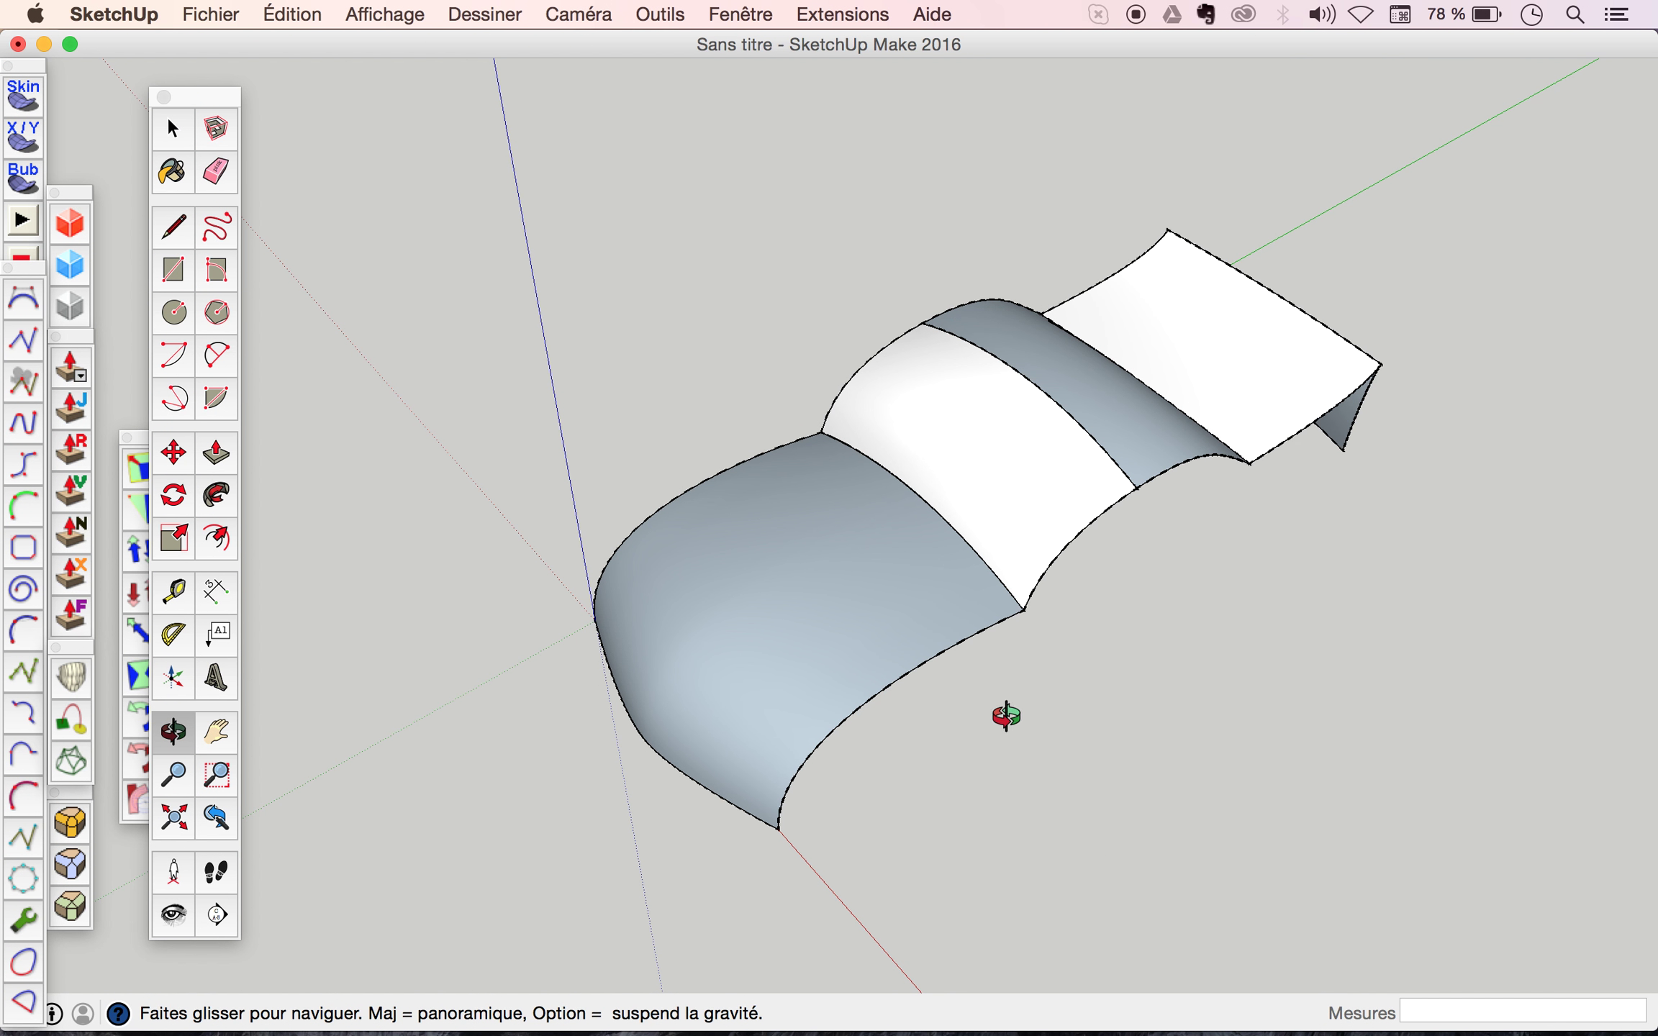
pyautogui.press('space')
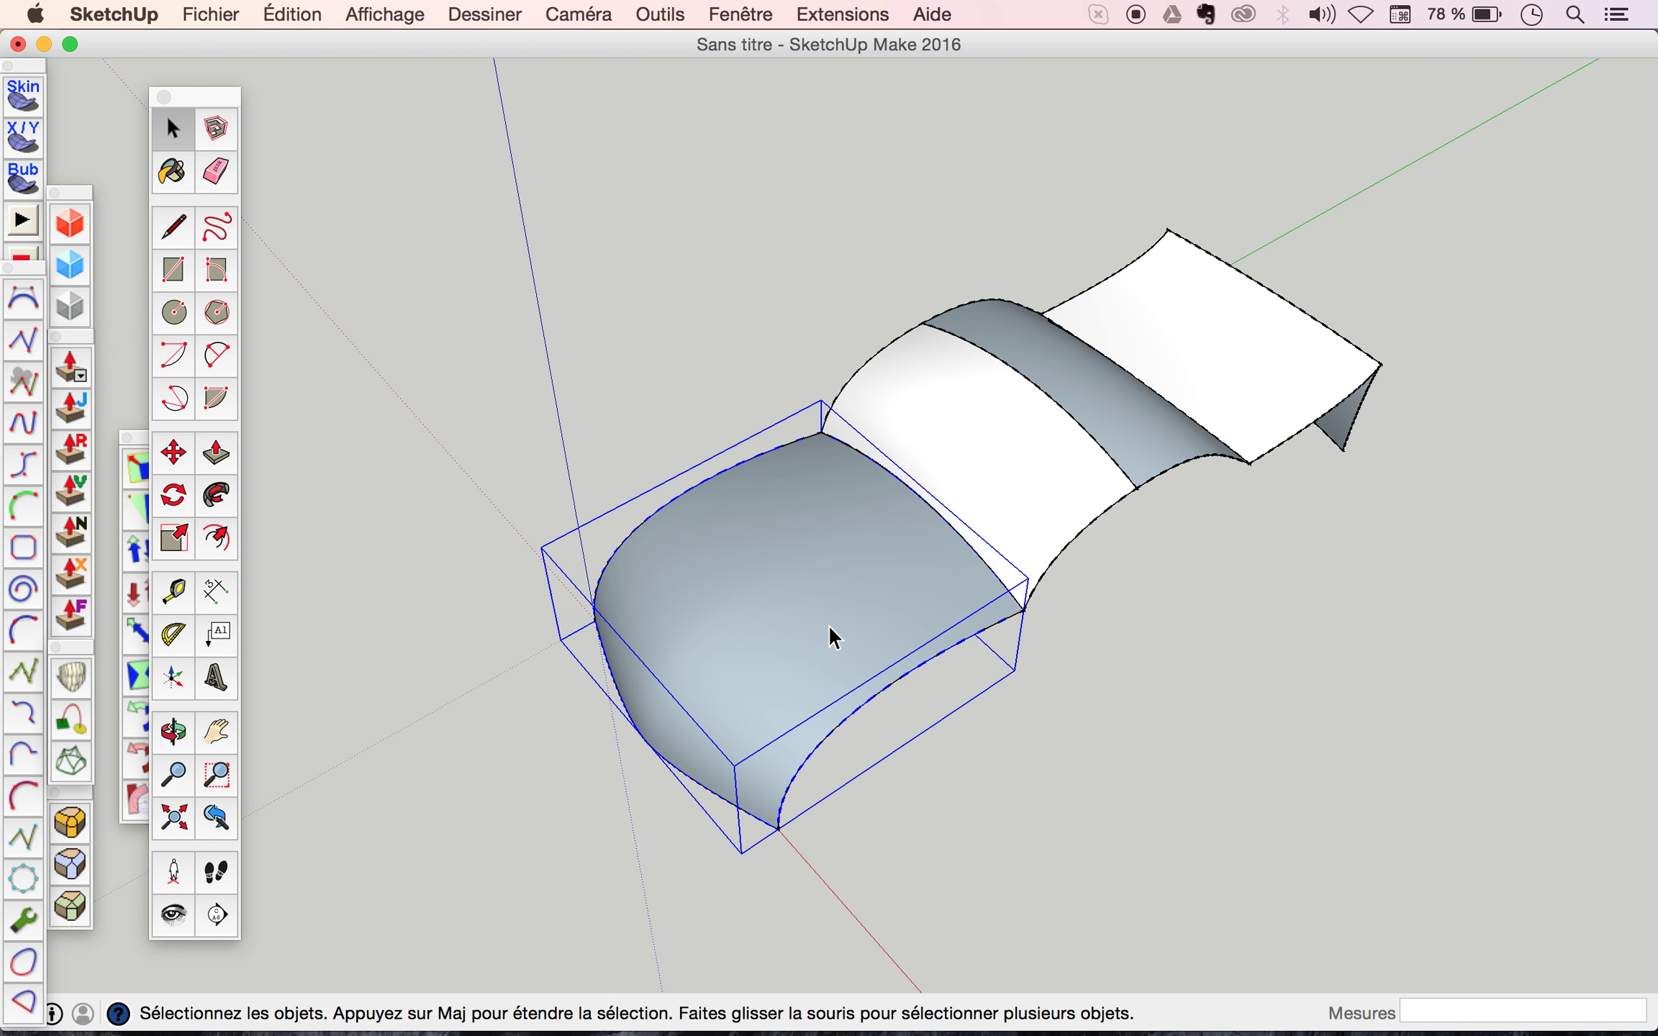
# Reverse the front section's face inside its group so the white side faces out.
pyautogui.doubleClick(827, 625)
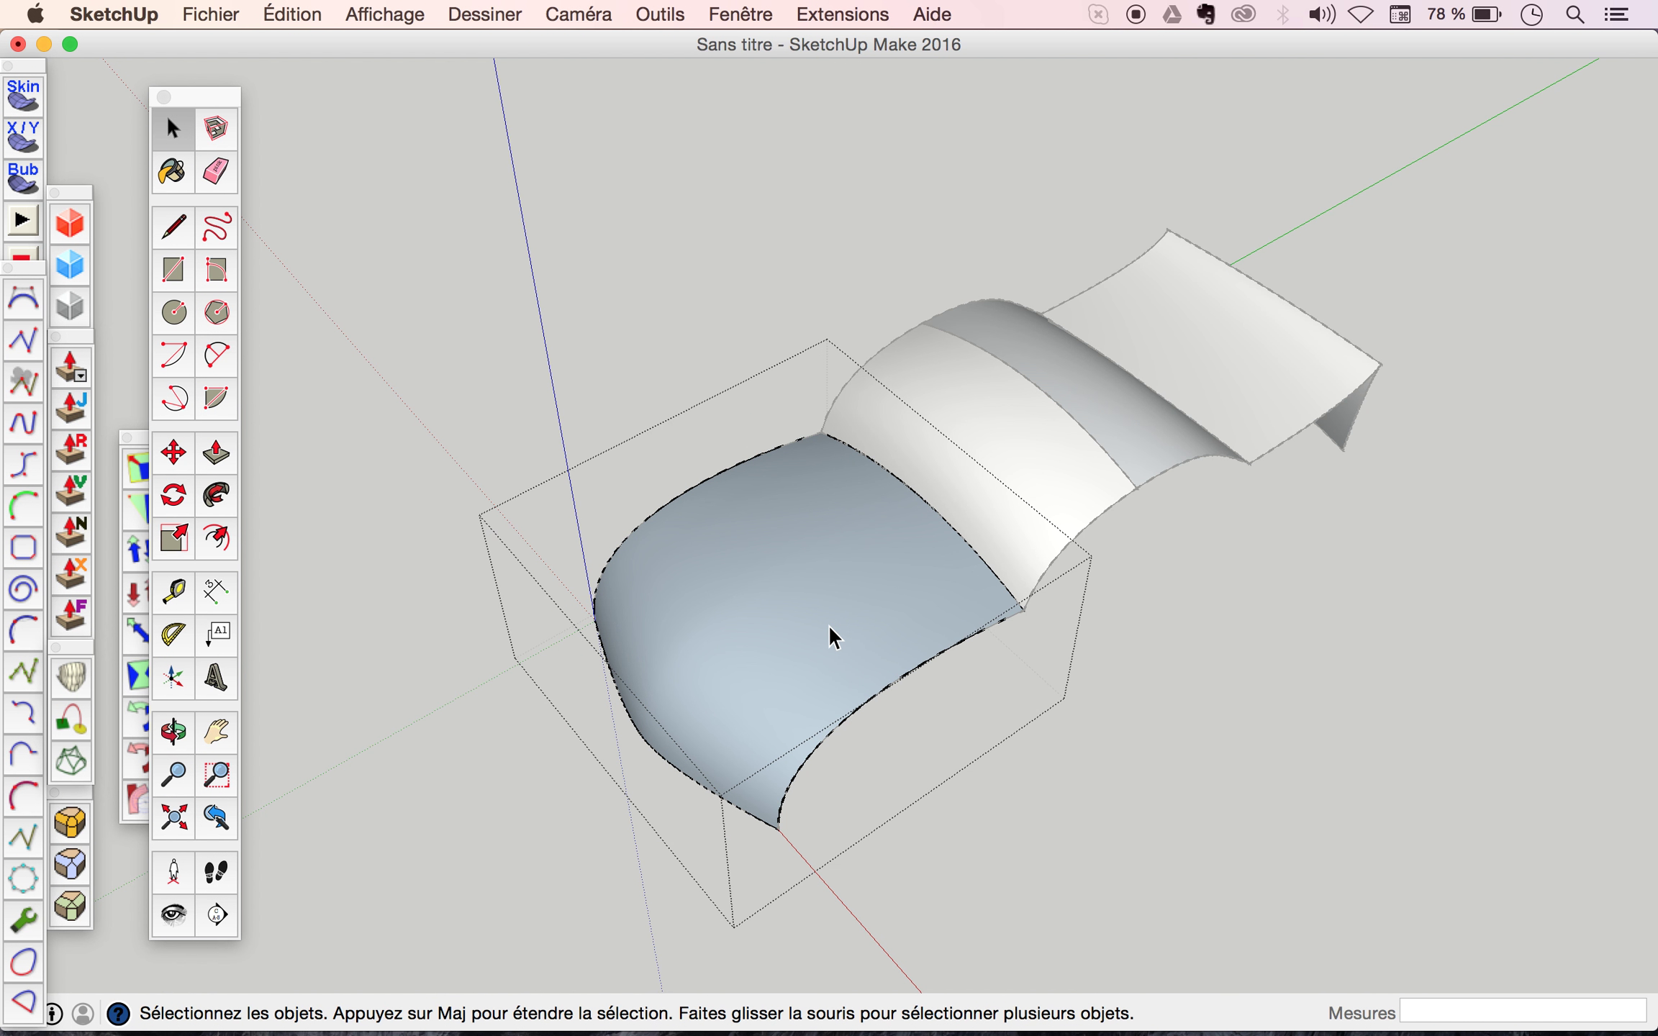
pyautogui.click(828, 625)
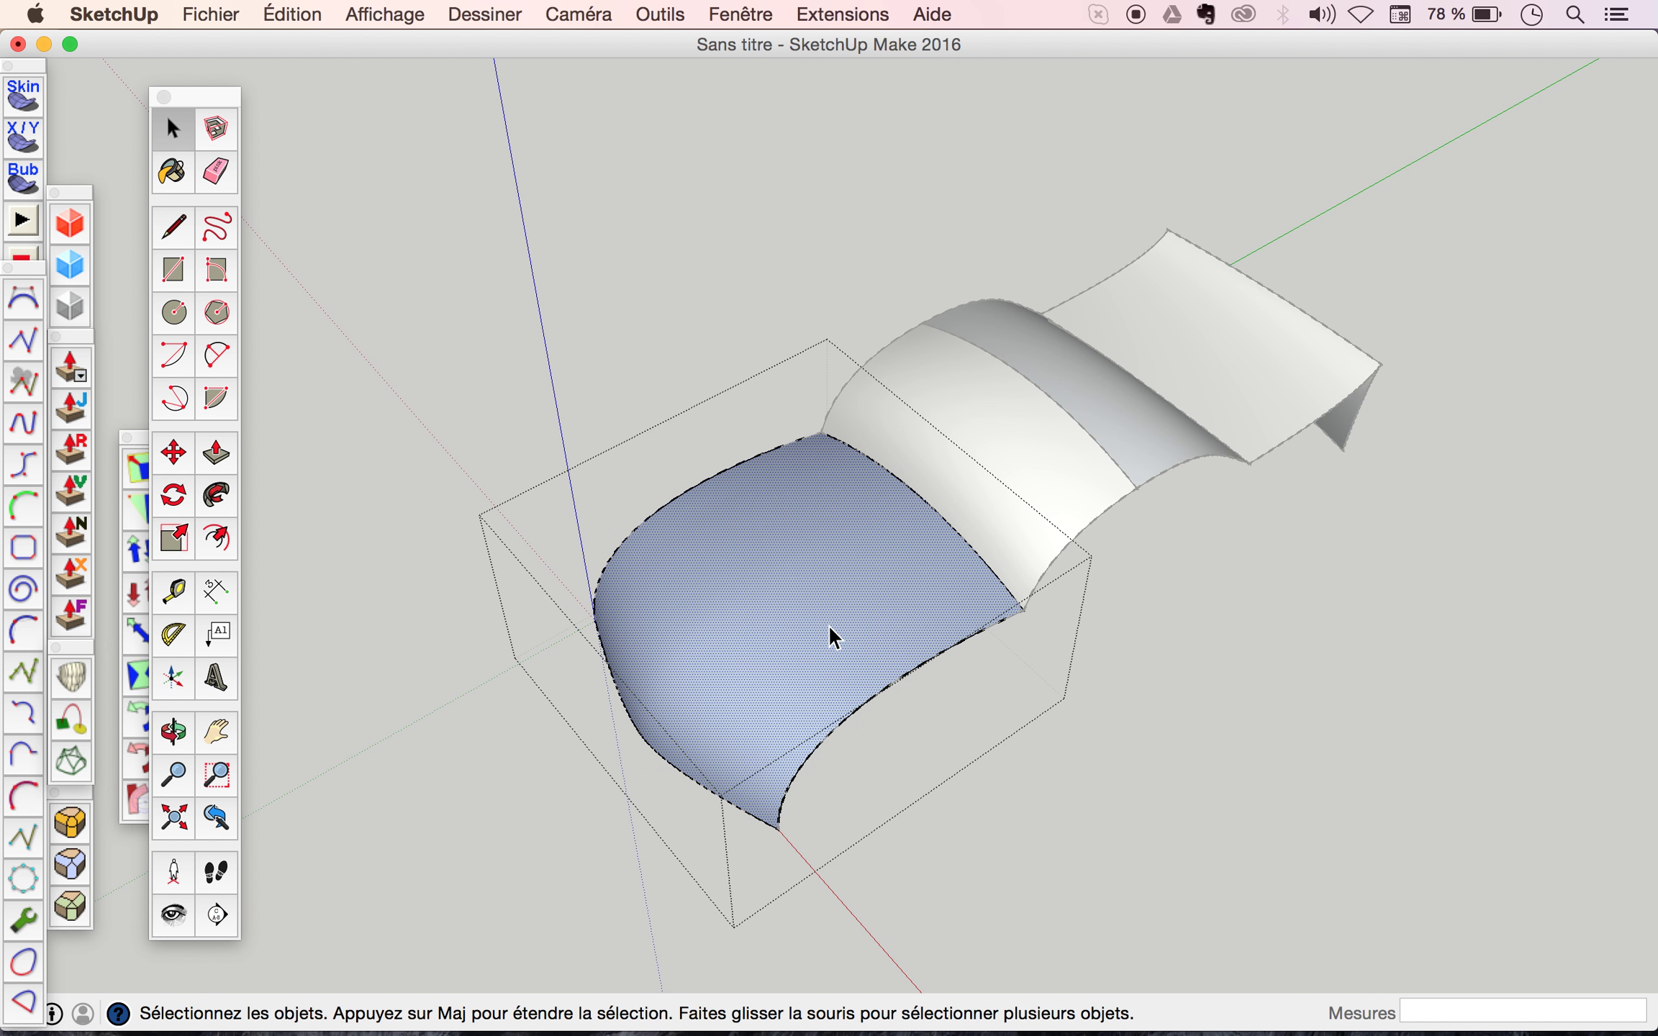
pyautogui.rightClick(829, 628)
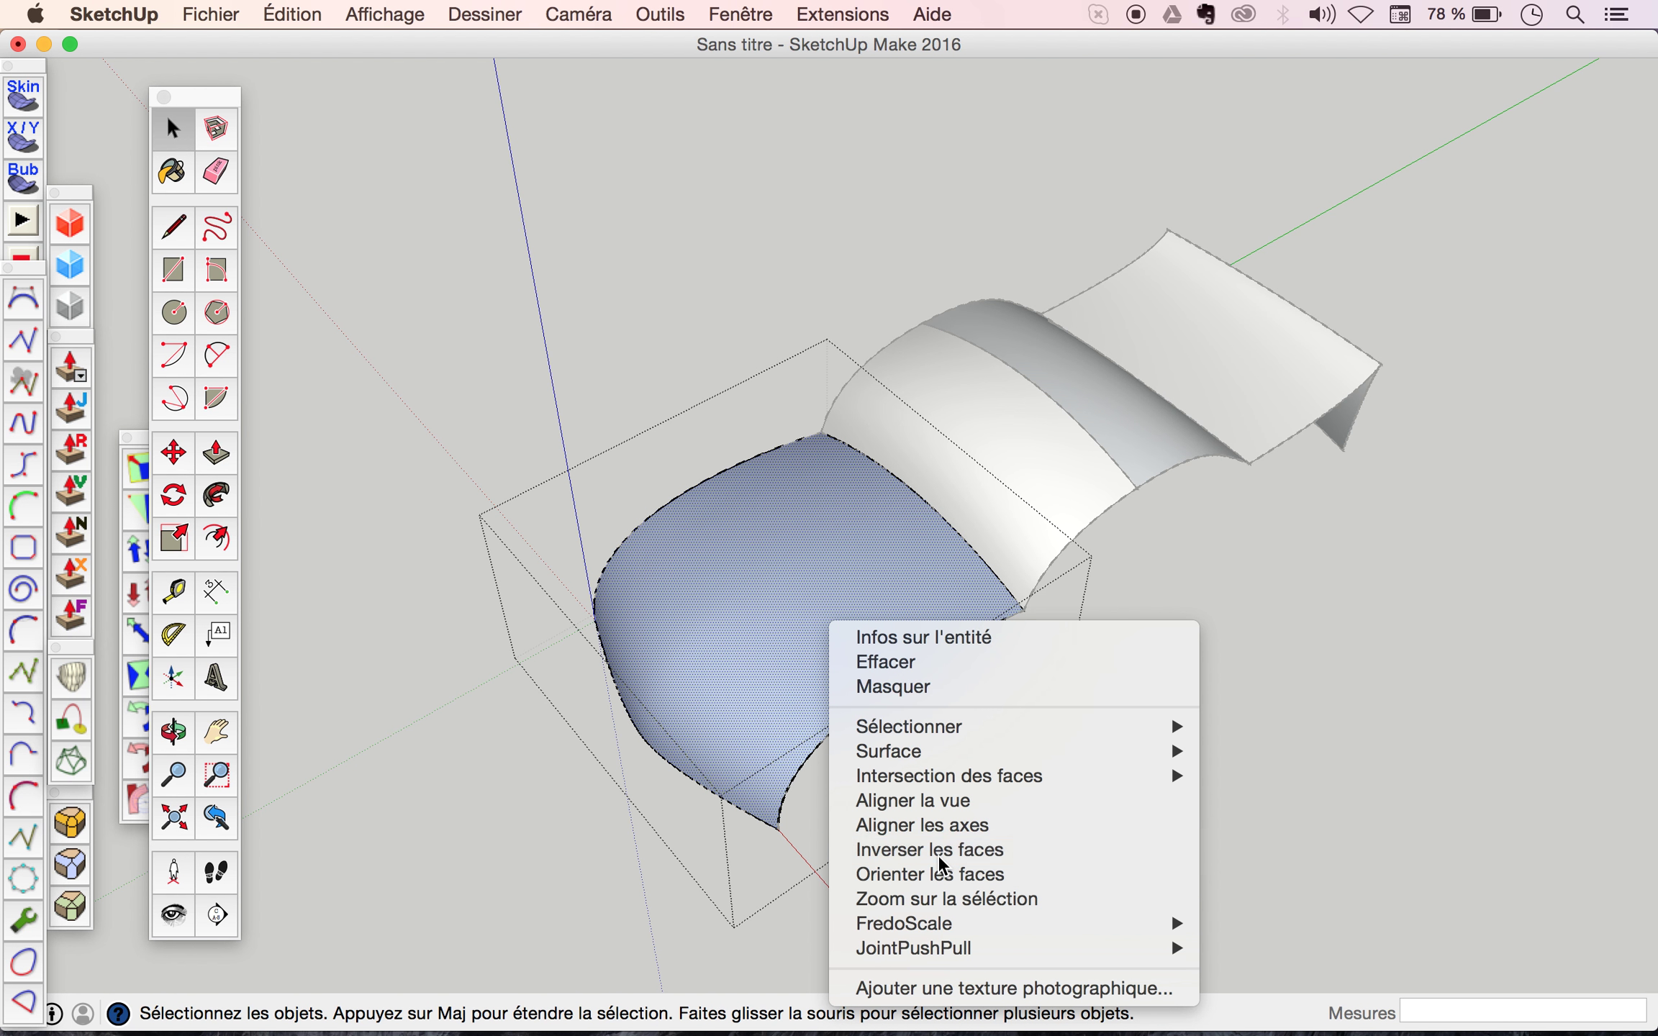
pyautogui.click(937, 851)
pyautogui.press('Escape')
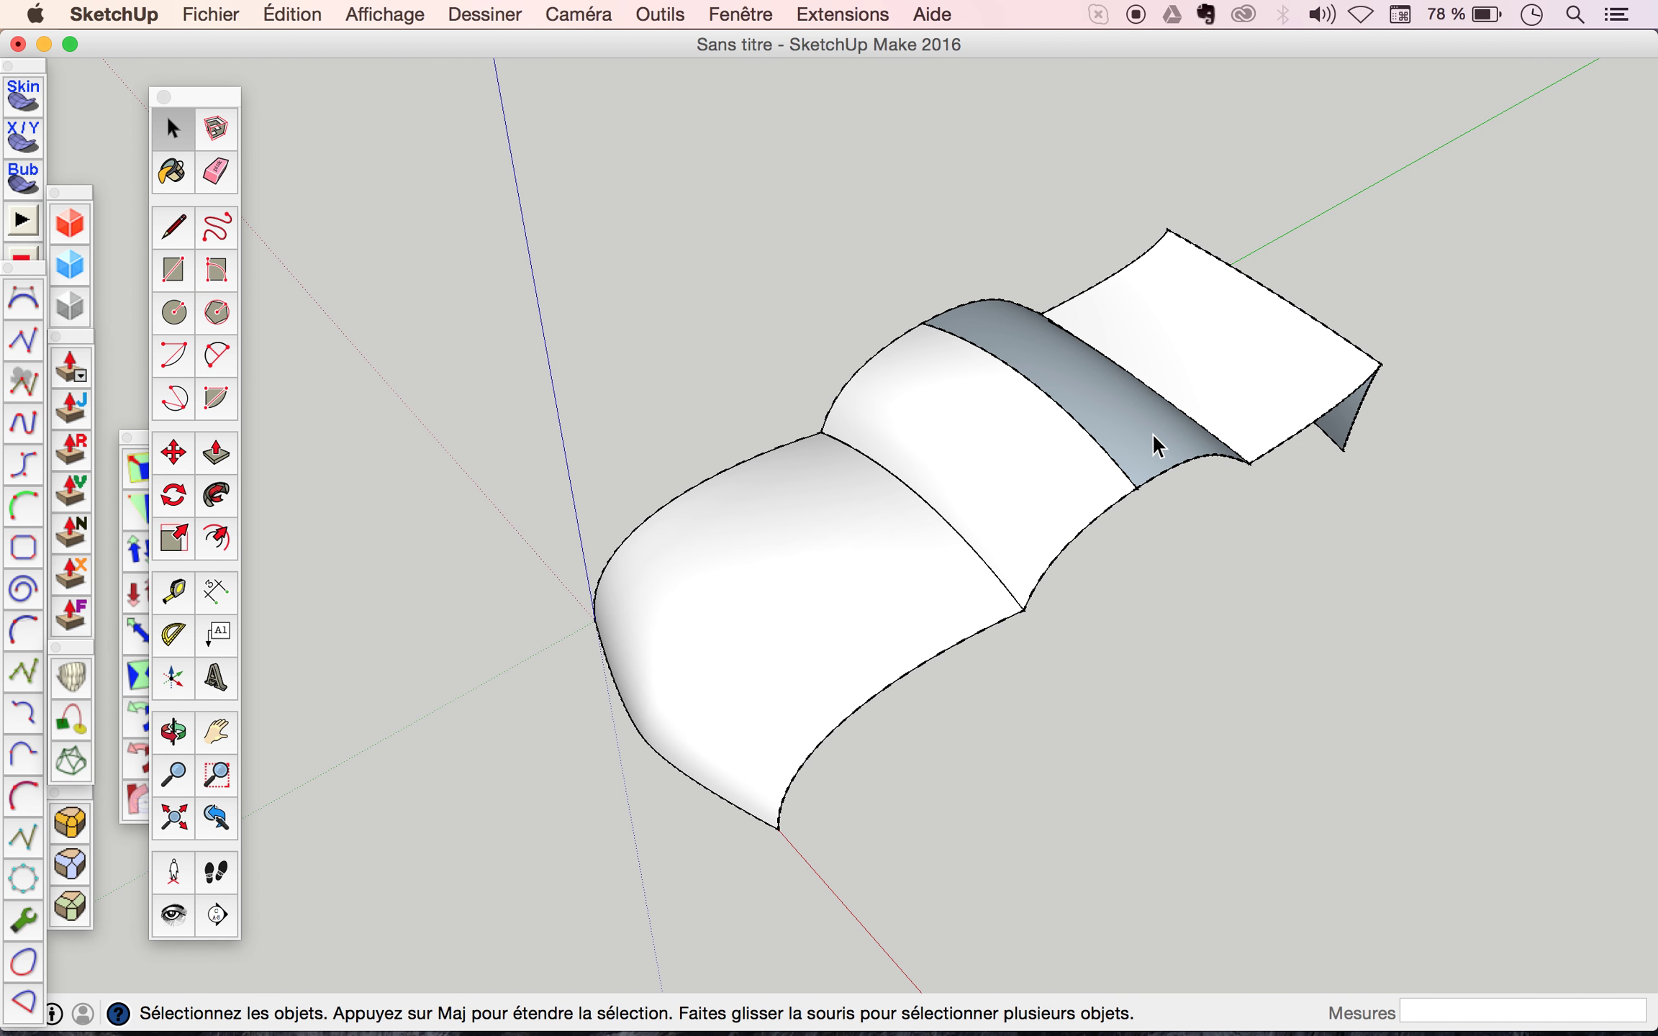
# Reverse the blue strip's face to white, then orbit to check the shell.
pyautogui.doubleClick(1151, 432)
pyautogui.click(1152, 432)
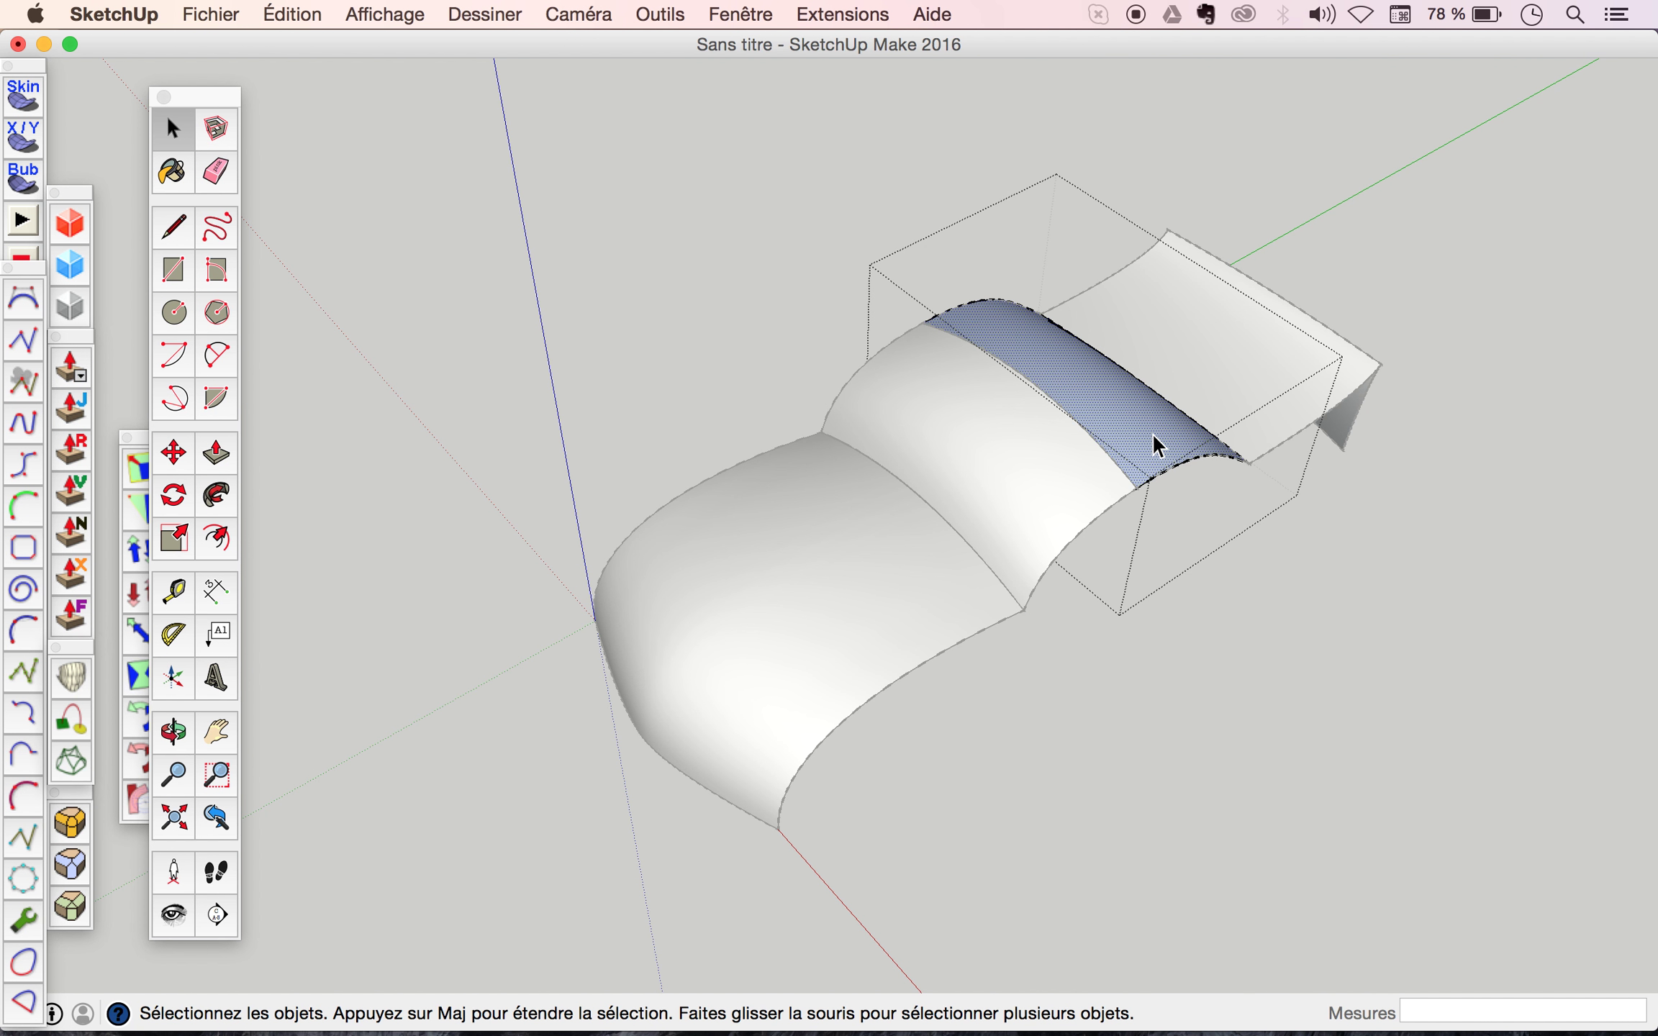
pyautogui.rightClick(1151, 432)
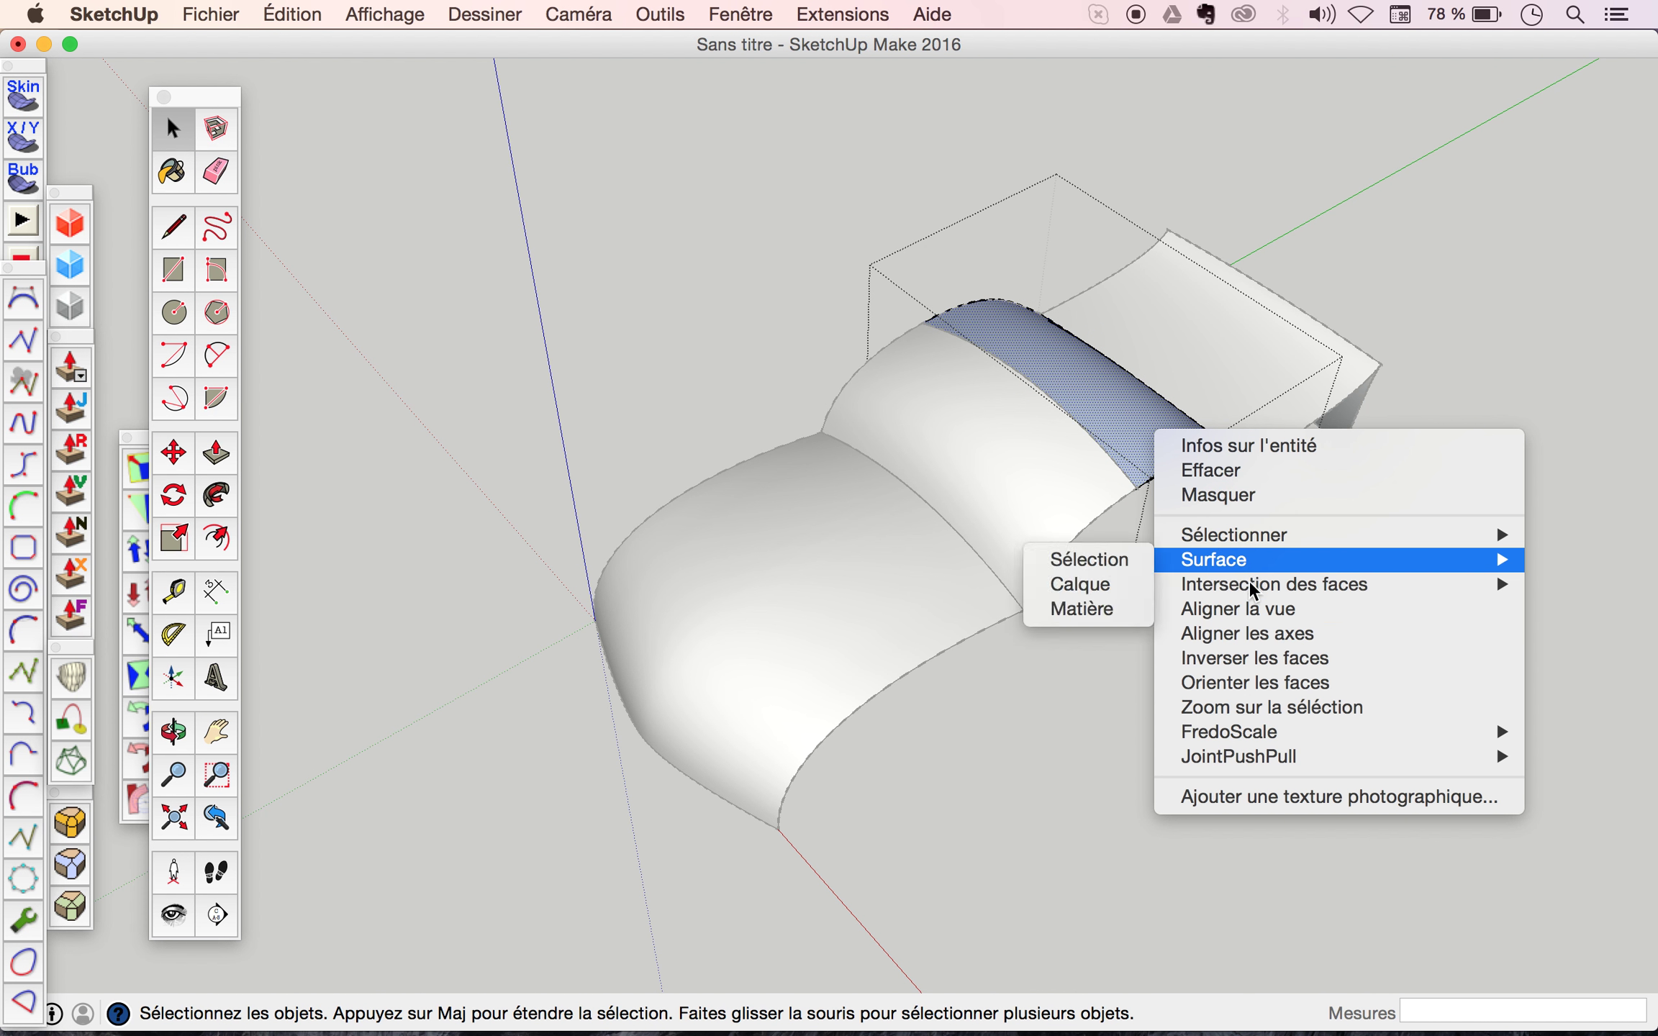
pyautogui.click(1231, 659)
pyautogui.click(1299, 661)
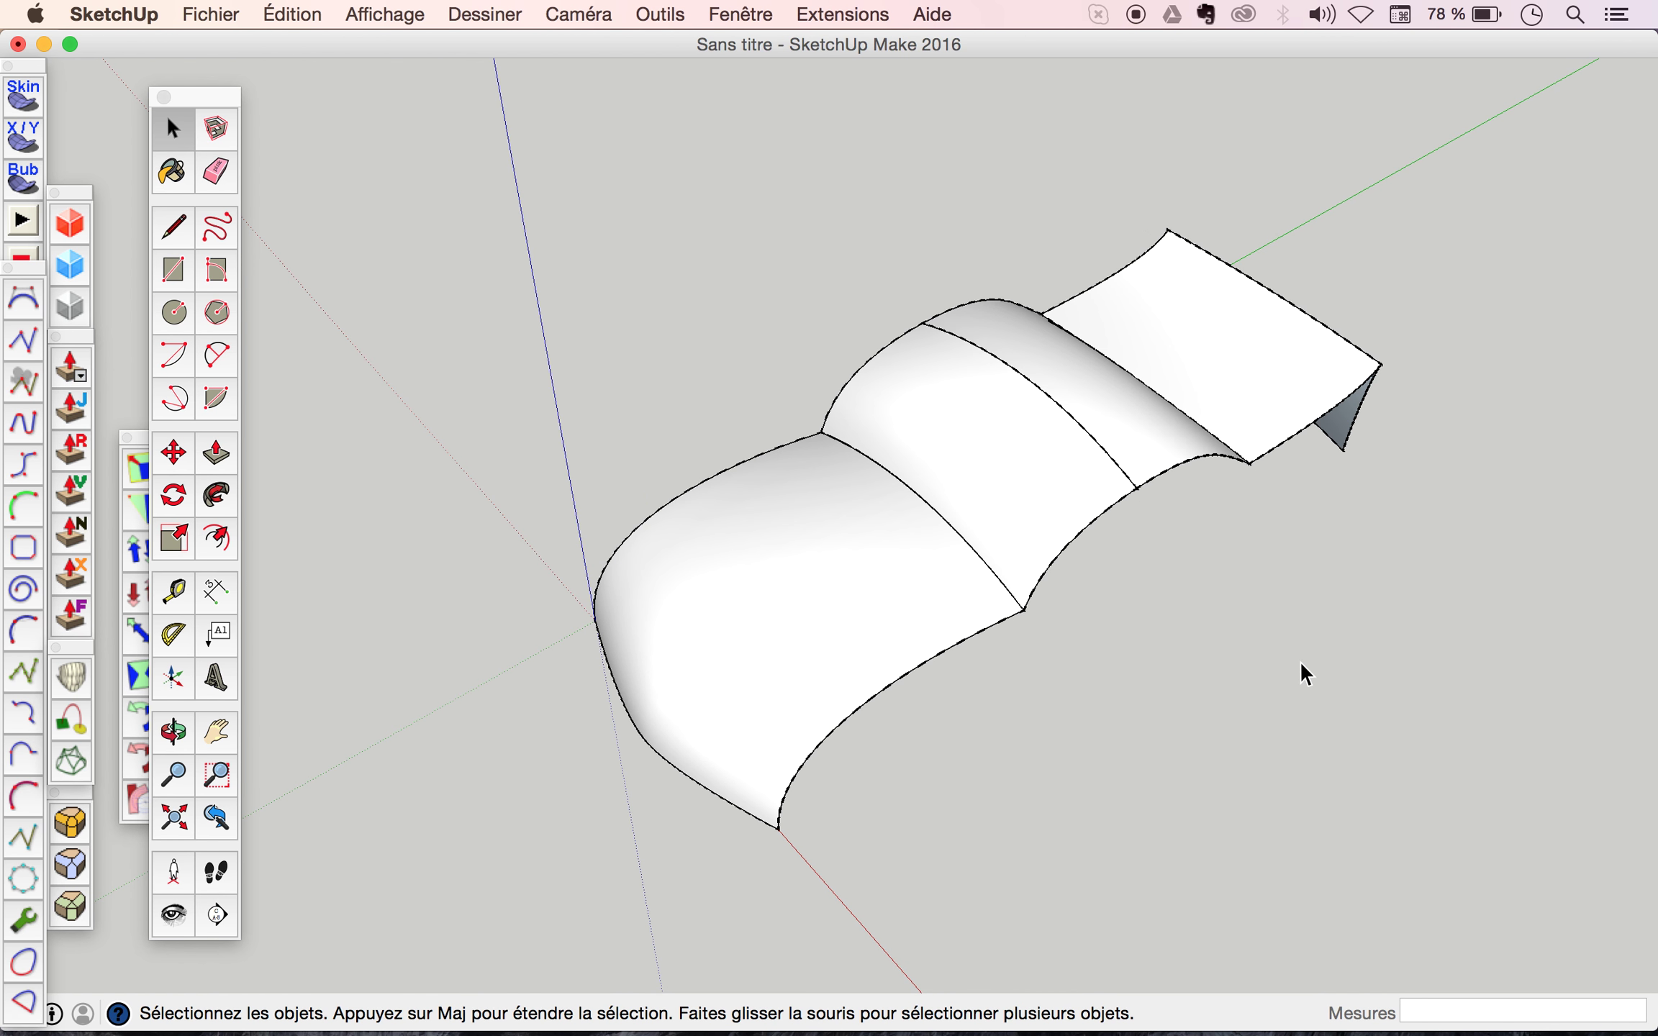
pyautogui.press('o')
pyautogui.moveTo(1299, 660)
pyautogui.mouseDown()
pyautogui.moveTo(522, 459)
pyautogui.moveTo(1285, 677)
pyautogui.moveTo(1058, 522)
pyautogui.moveTo(1476, 698)
pyautogui.mouseUp()
pyautogui.moveTo(818, 528); pyautogui.dragTo(1453, 448)
pyautogui.moveTo(781, 529)
pyautogui.mouseDown()
pyautogui.moveTo(1177, 392)
pyautogui.moveTo(1007, 506)
pyautogui.moveTo(795, 529)
pyautogui.moveTo(1126, 677)
pyautogui.moveTo(1340, 518)
pyautogui.moveTo(1184, 448)
pyautogui.moveTo(851, 529)
pyautogui.moveTo(899, 548)
pyautogui.moveTo(1021, 548)
pyautogui.moveTo(831, 568)
pyautogui.mouseUp()
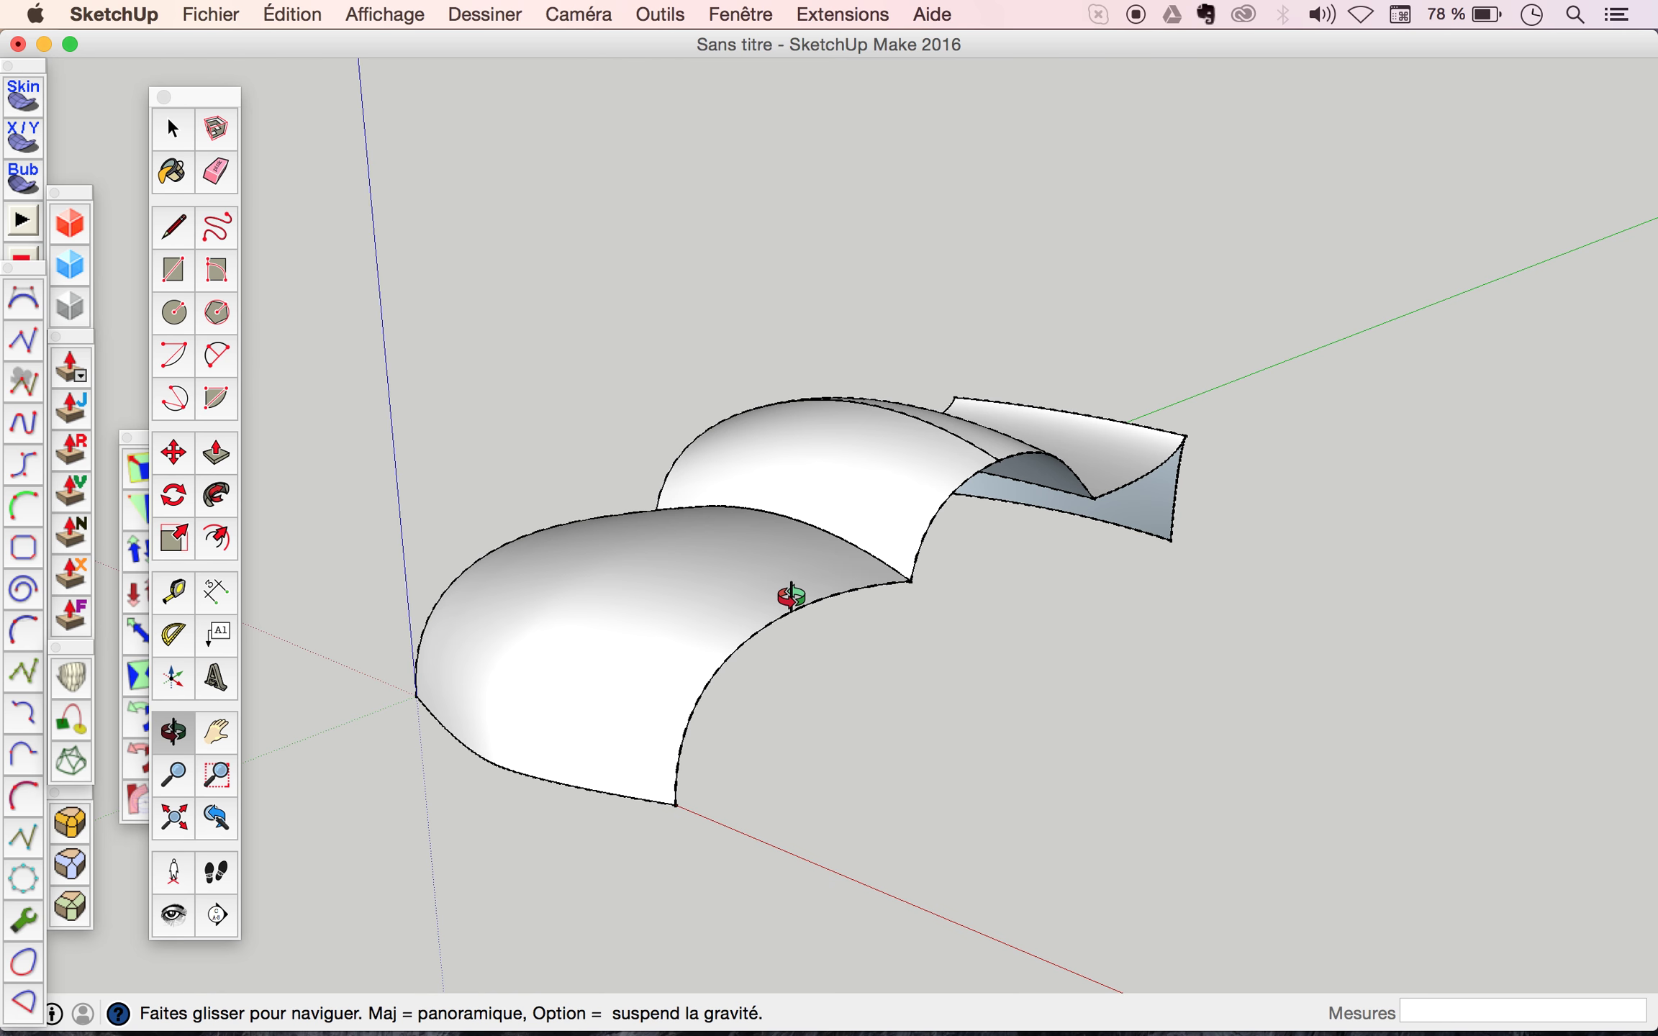
pyautogui.moveTo(929, 618)
pyautogui.mouseDown()
pyautogui.moveTo(1121, 637)
pyautogui.moveTo(825, 632)
pyautogui.moveTo(745, 726)
pyautogui.mouseUp()
pyautogui.moveTo(822, 658); pyautogui.dragTo(812, 658)
pyautogui.press('space')
pyautogui.click(772, 648)
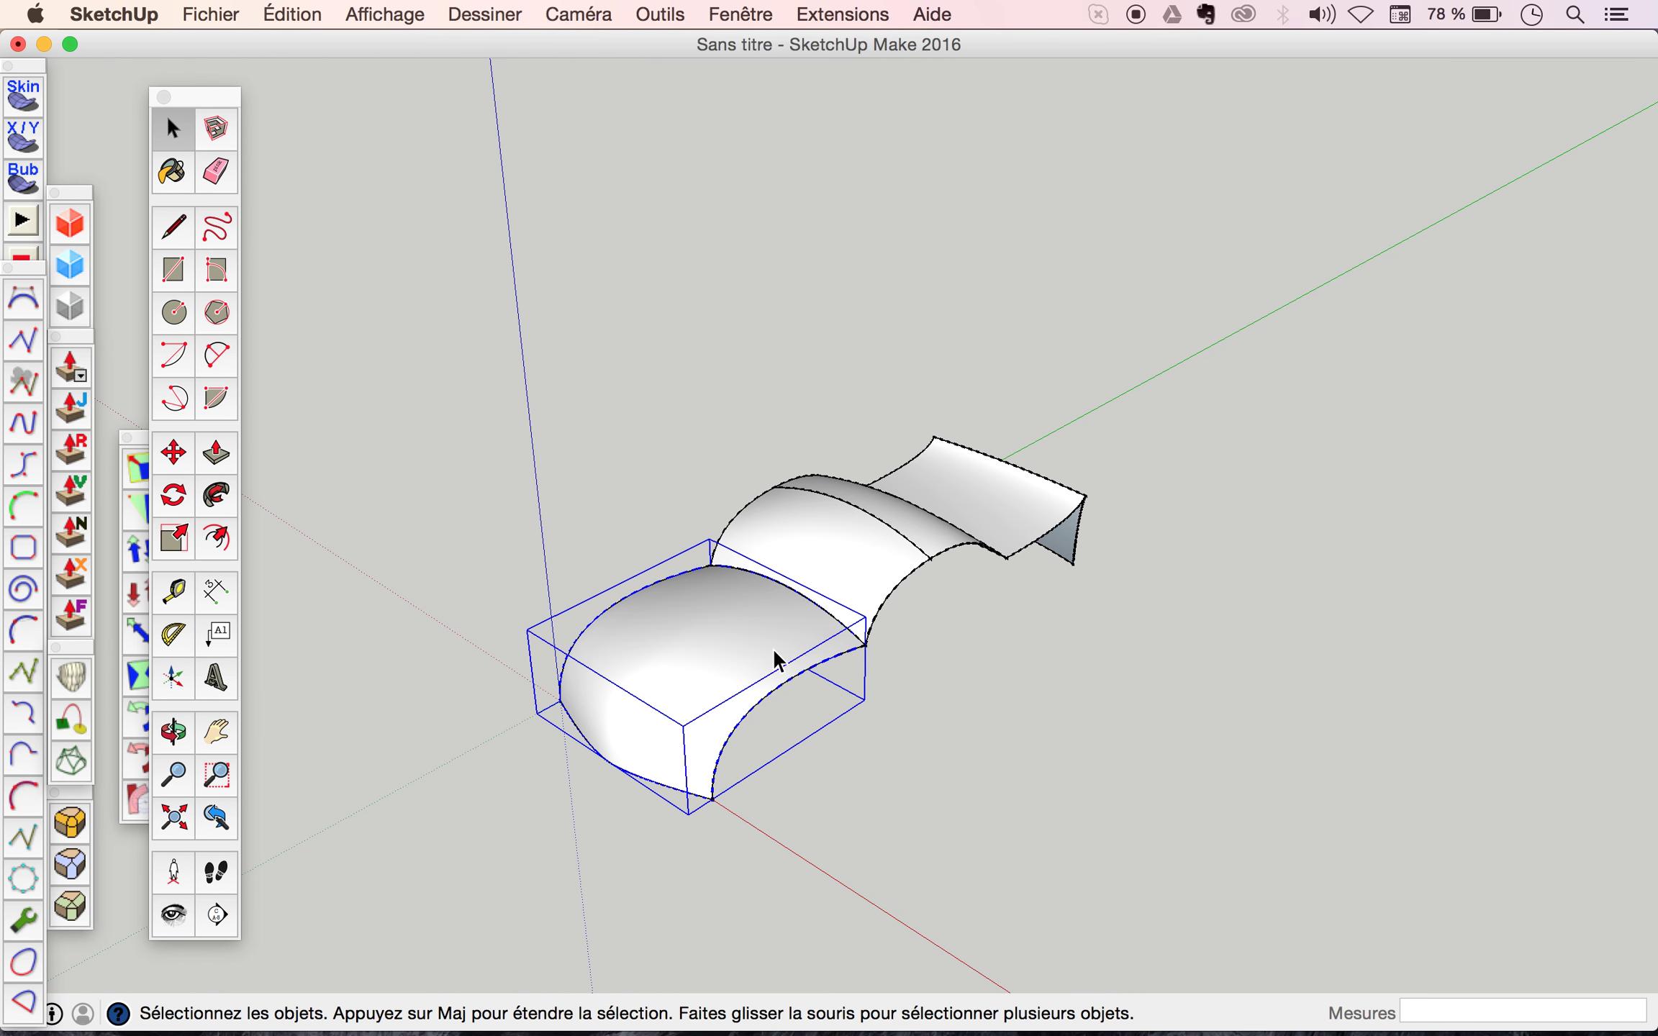
pyautogui.keyDown('shift'); pyautogui.click(849, 585); pyautogui.keyUp('shift')
pyautogui.keyDown('shift'); pyautogui.click(940, 530); pyautogui.keyUp('shift')
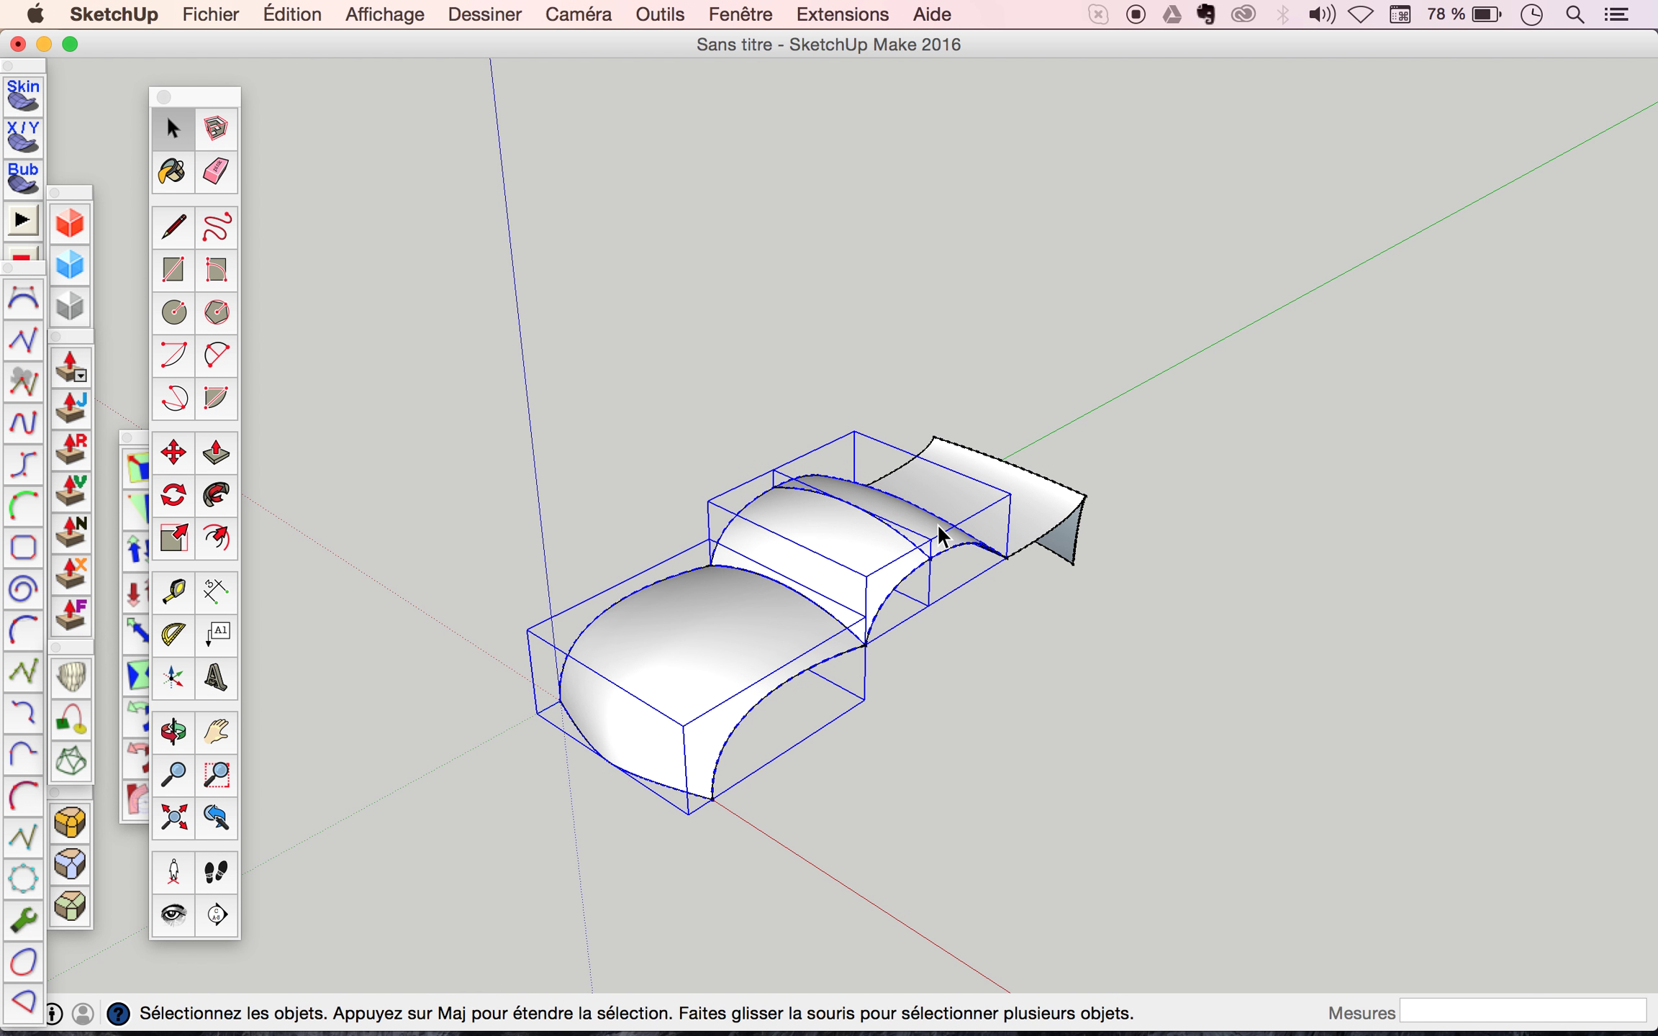
pyautogui.click(1109, 701)
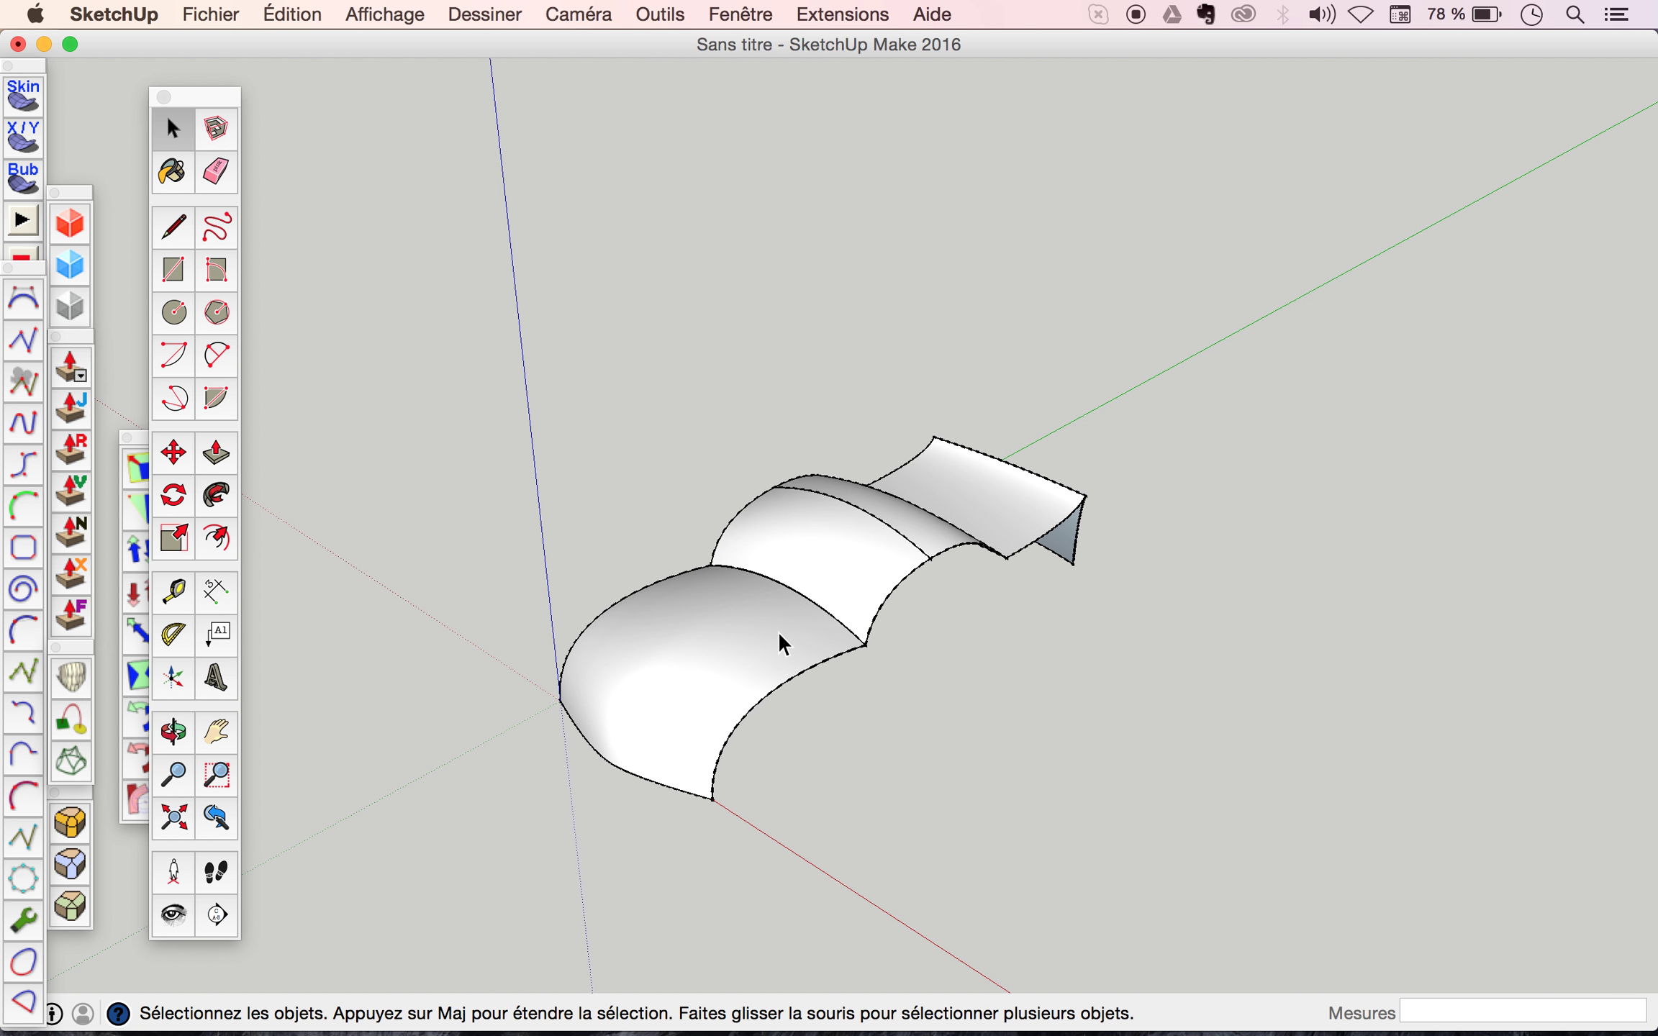
pyautogui.scroll(-3, 799, 561)
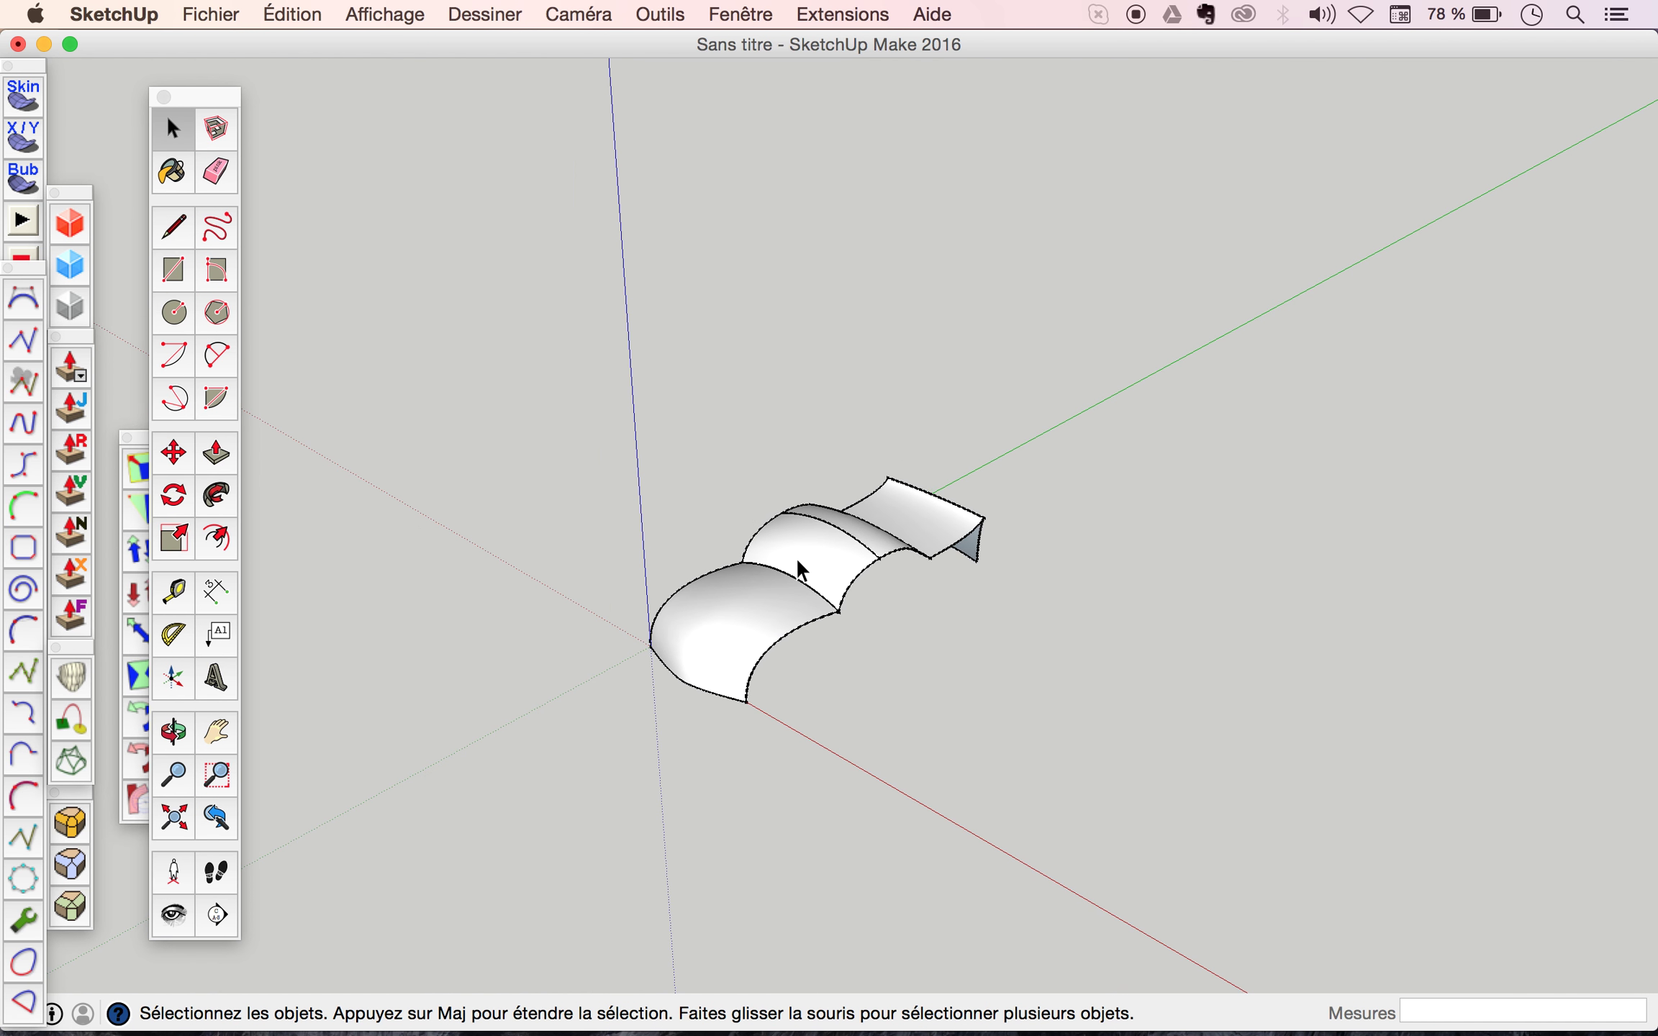
pyautogui.scroll(4, 795, 557)
pyautogui.scroll(-2, 796, 557)
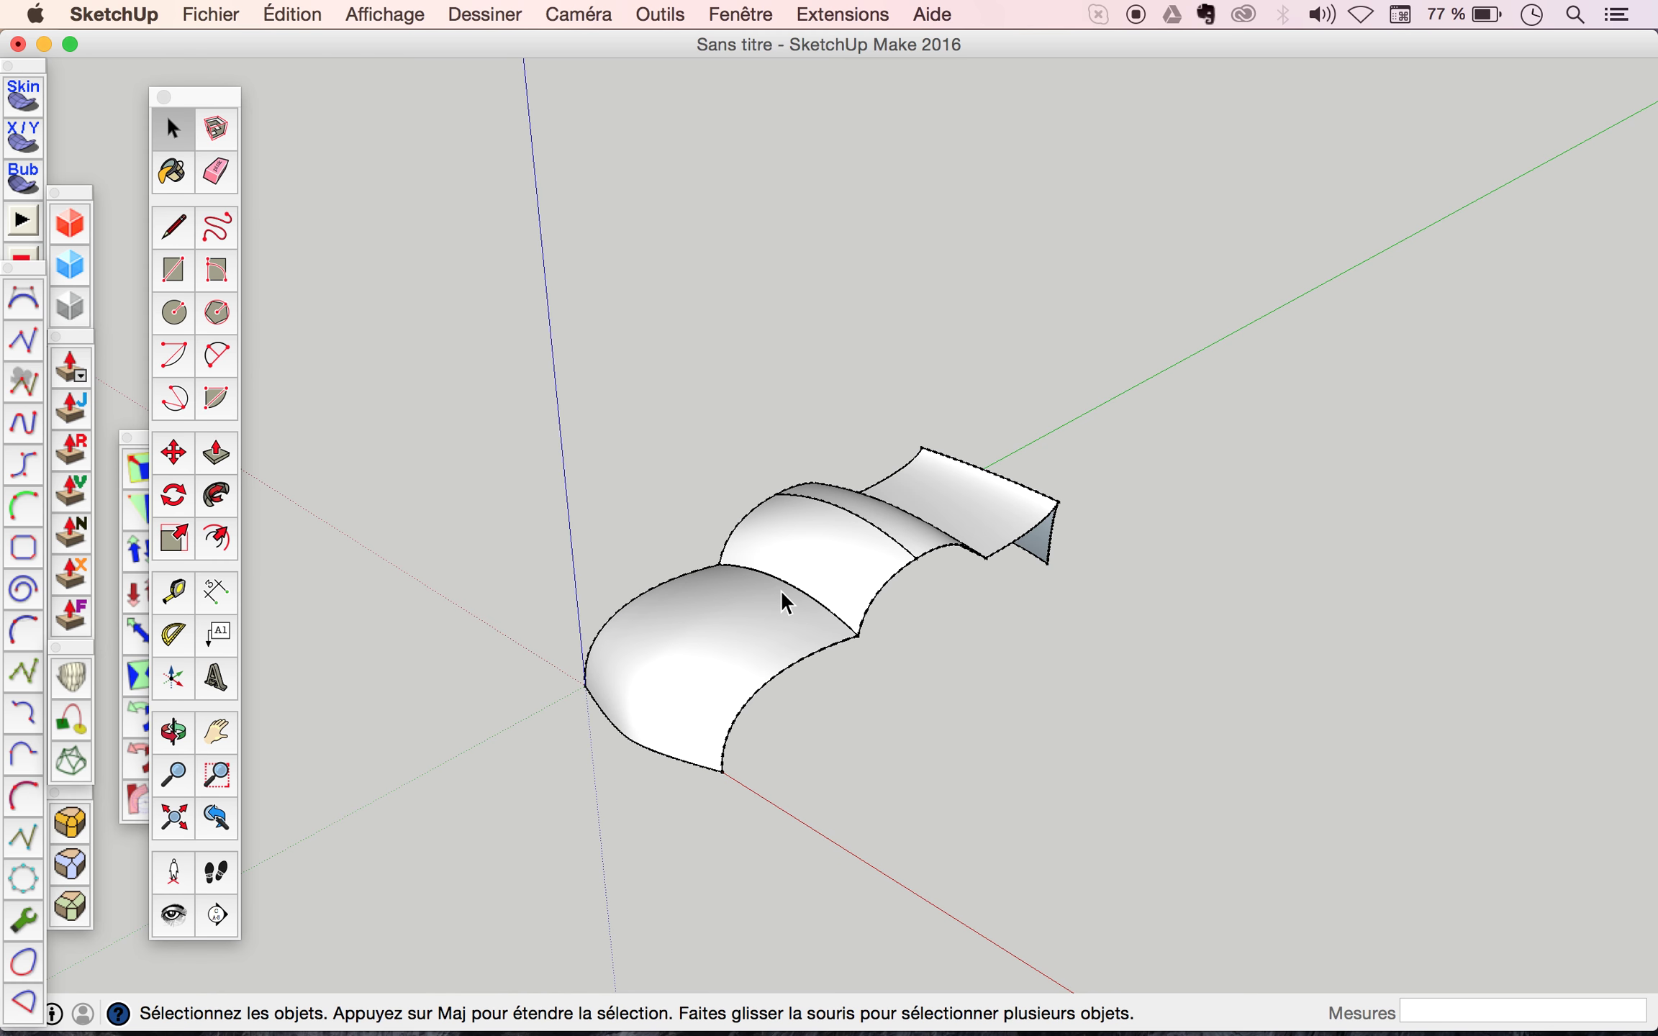
pyautogui.scroll(2, 772, 634)
pyautogui.scroll(3, 773, 635)
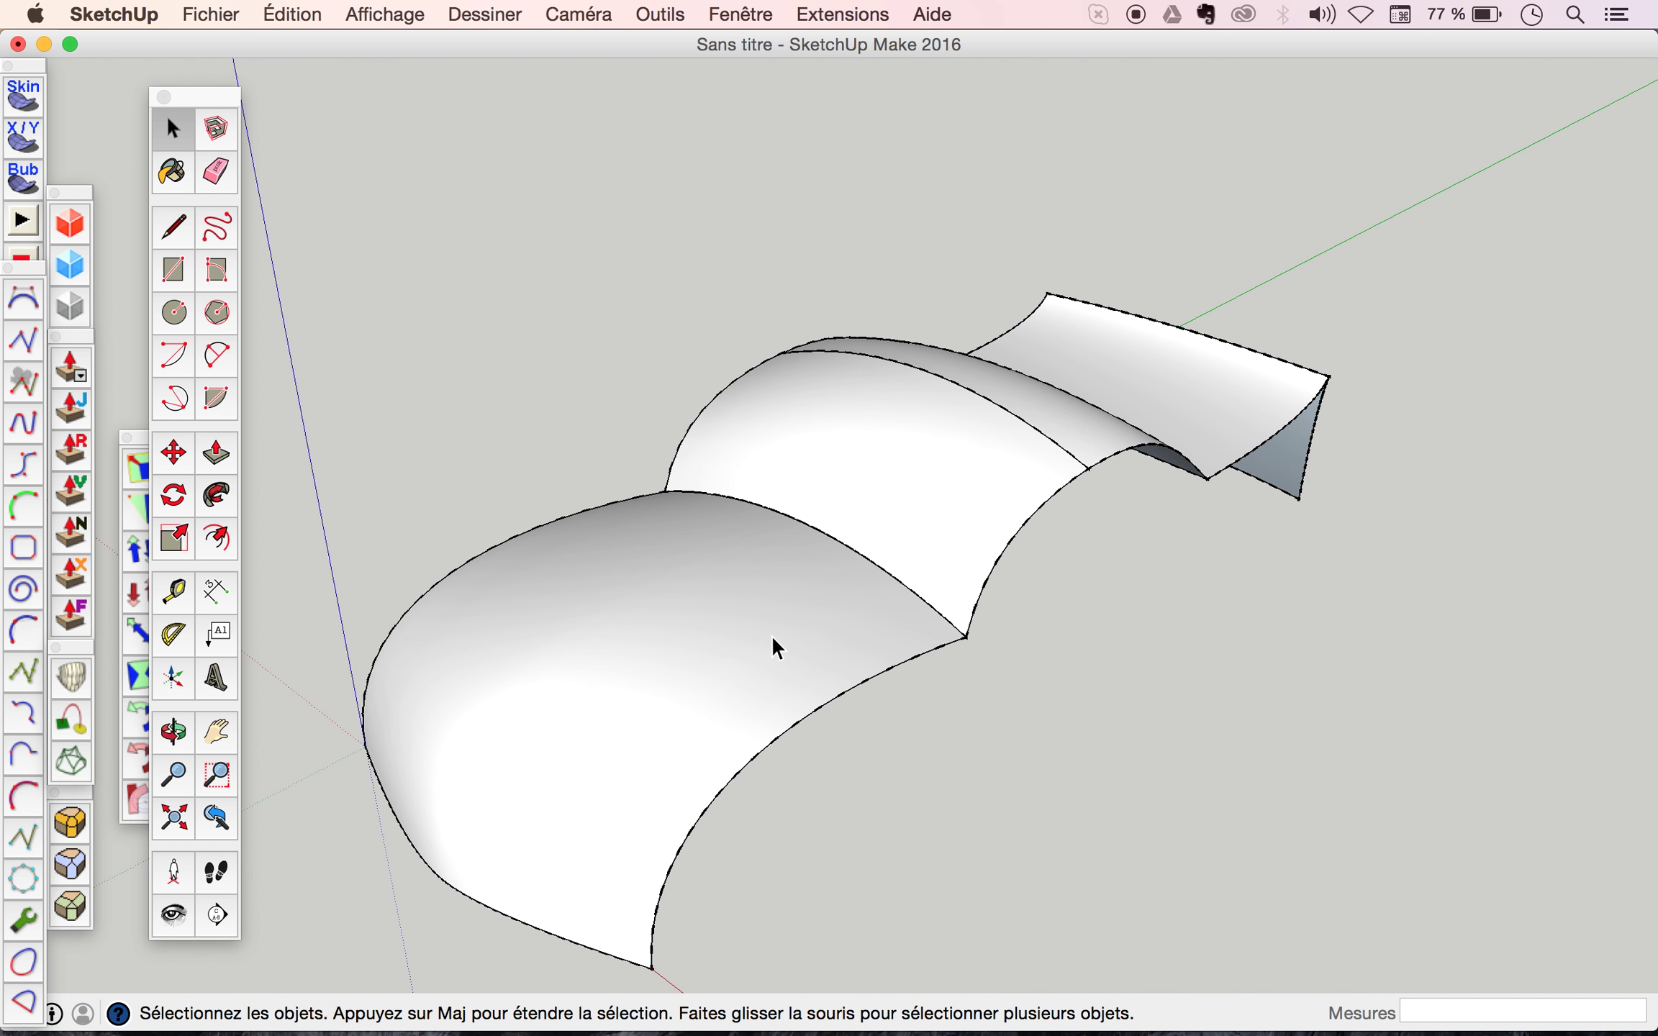
pyautogui.scroll(-3, 772, 635)
pyautogui.scroll(1, 772, 634)
pyautogui.press('l')
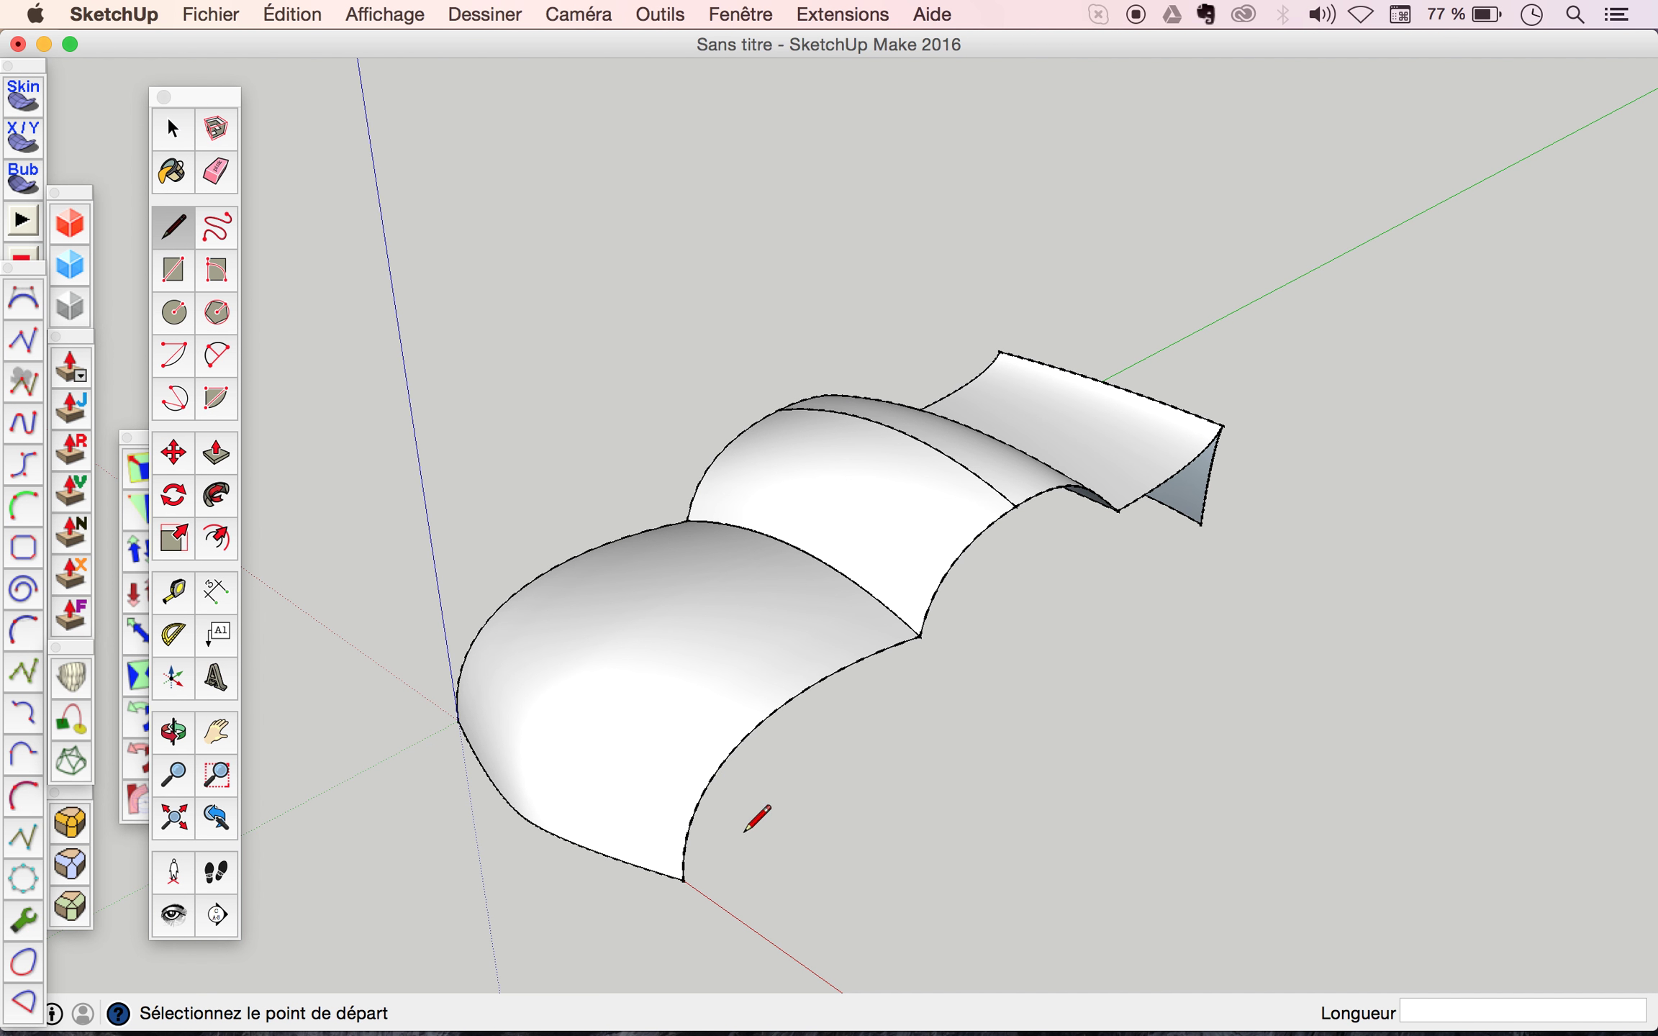
# Draw a bottom edge from the front arch corner to the rear corner, then select the new side face.
pyautogui.click(683, 879)
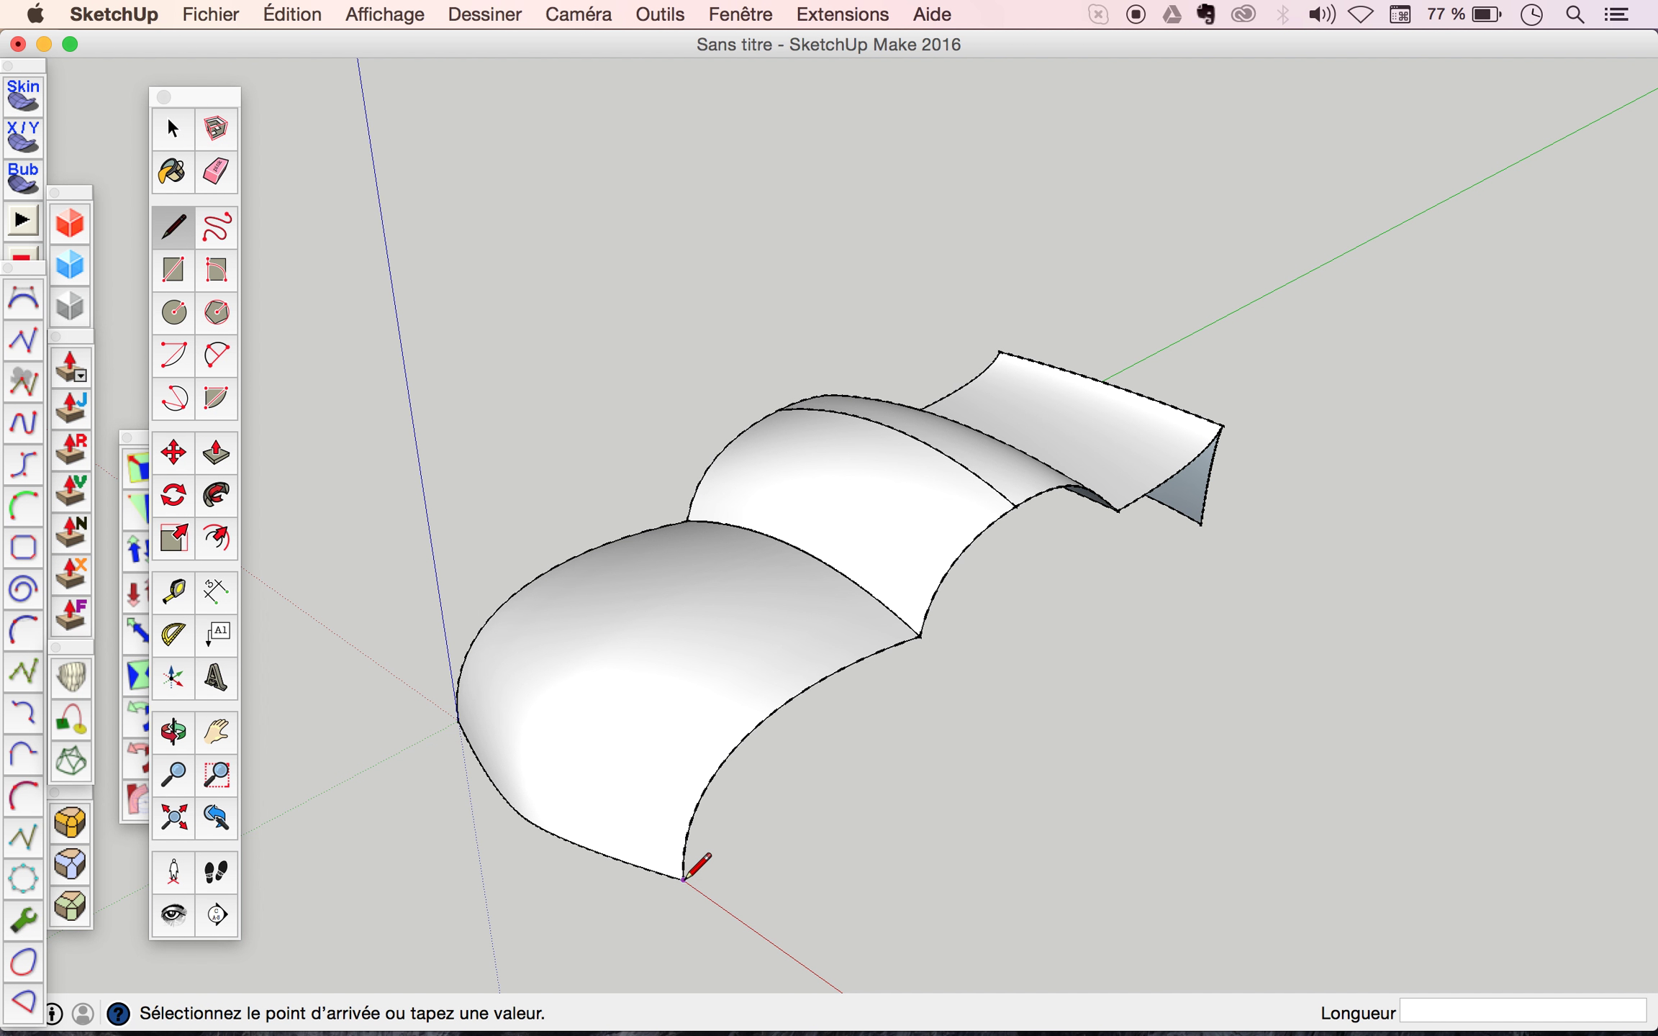
pyautogui.click(1200, 524)
pyautogui.press('o')
pyautogui.moveTo(1080, 581)
pyautogui.mouseDown()
pyautogui.moveTo(1442, 381)
pyautogui.moveTo(1211, 372)
pyautogui.moveTo(1192, 388)
pyautogui.moveTo(1245, 414)
pyautogui.moveTo(1073, 418)
pyautogui.moveTo(1155, 425)
pyautogui.mouseUp()
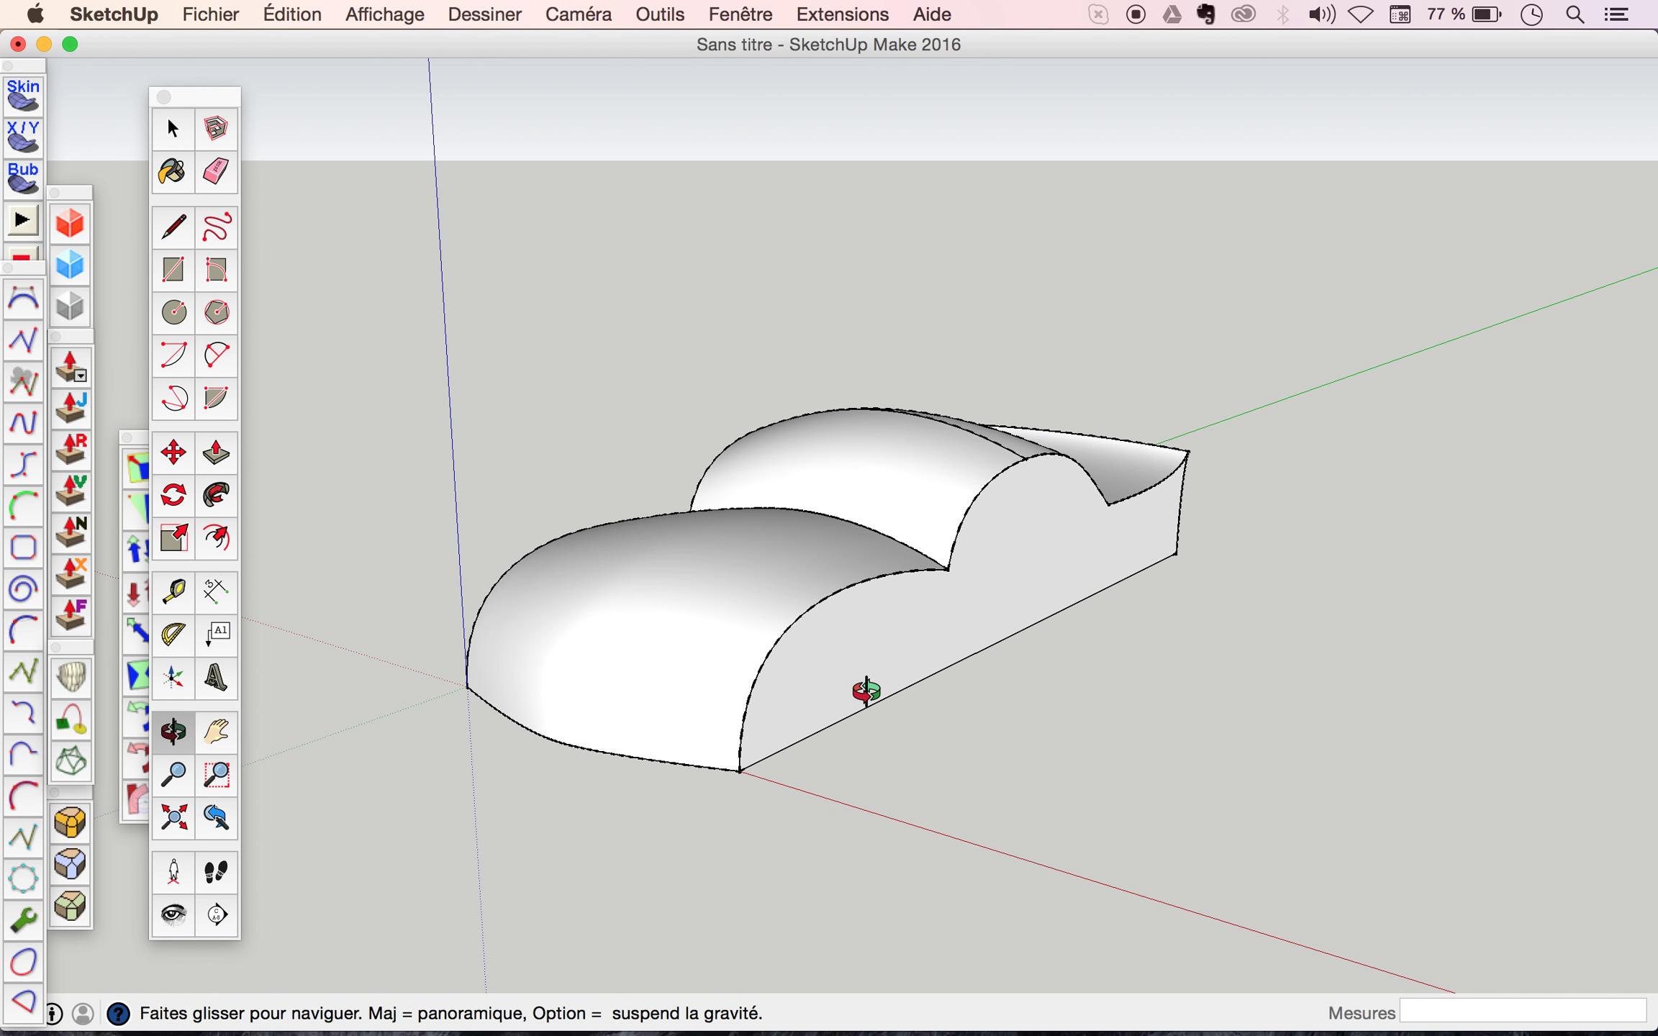
pyautogui.scroll(2, 867, 698)
pyautogui.scroll(3, 930, 687)
pyautogui.moveTo(931, 687)
pyautogui.mouseDown()
pyautogui.moveTo(1059, 673)
pyautogui.moveTo(1099, 629)
pyautogui.moveTo(907, 633)
pyautogui.mouseUp()
pyautogui.press('space')
pyautogui.click(948, 580)
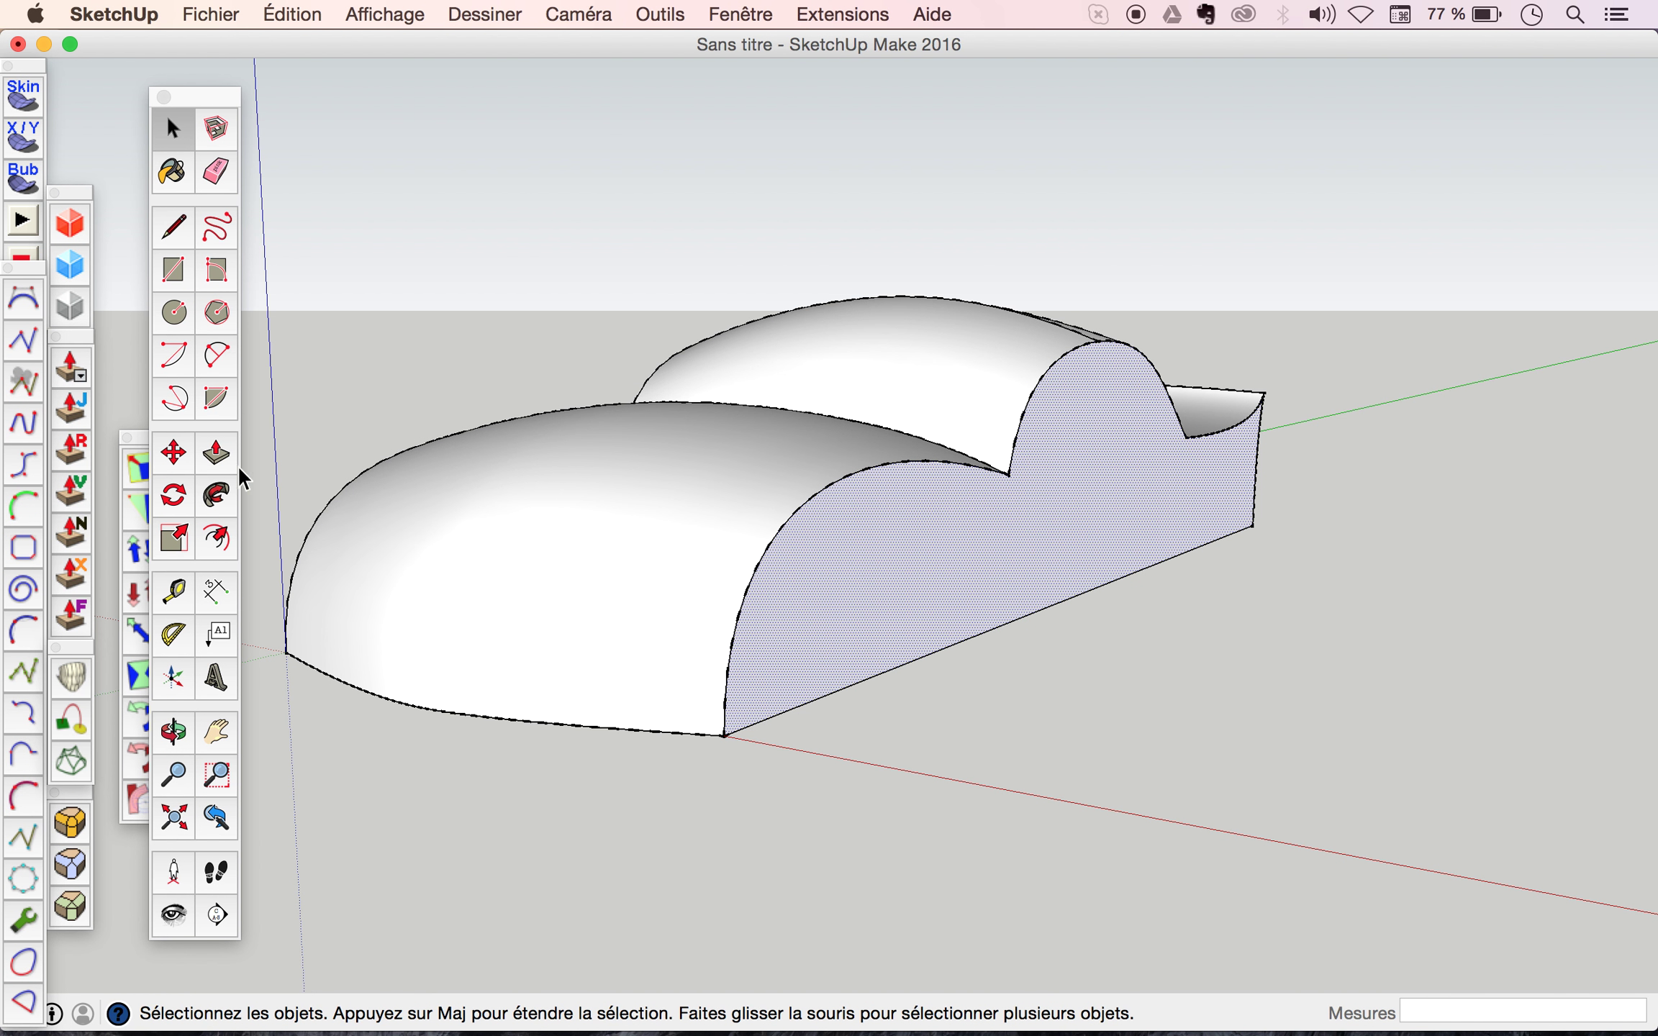
# Pull the side face out by 36mm.
pyautogui.click(175, 551)
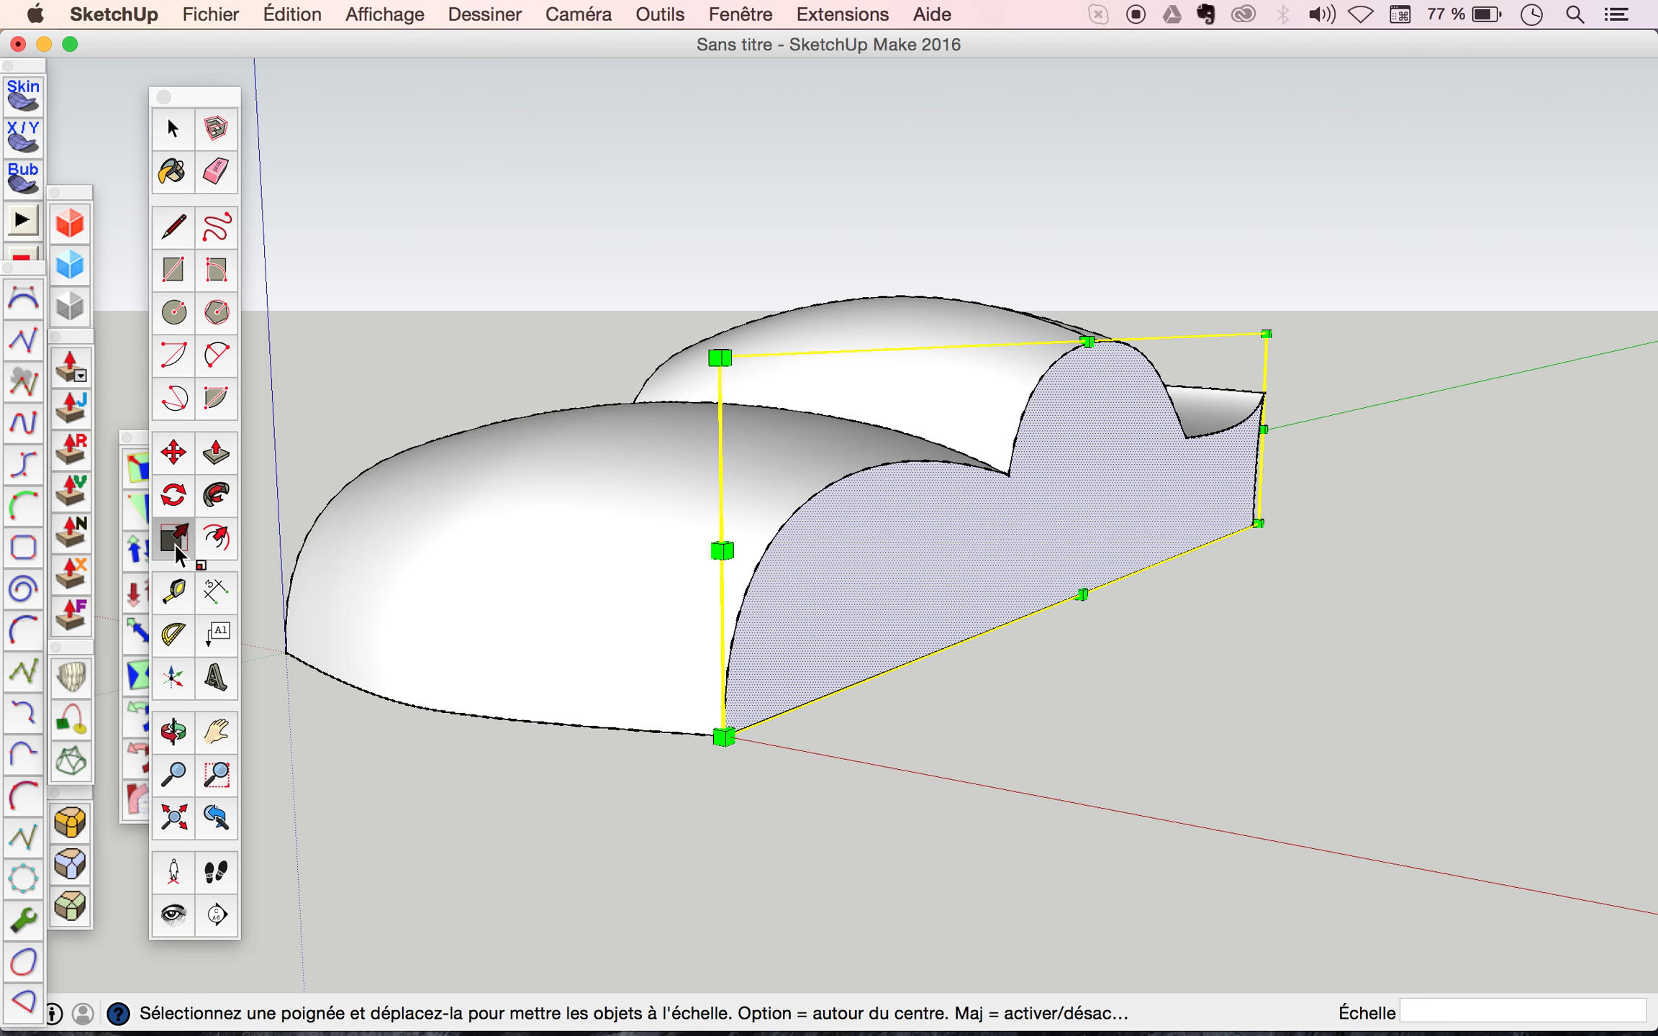
pyautogui.click(216, 453)
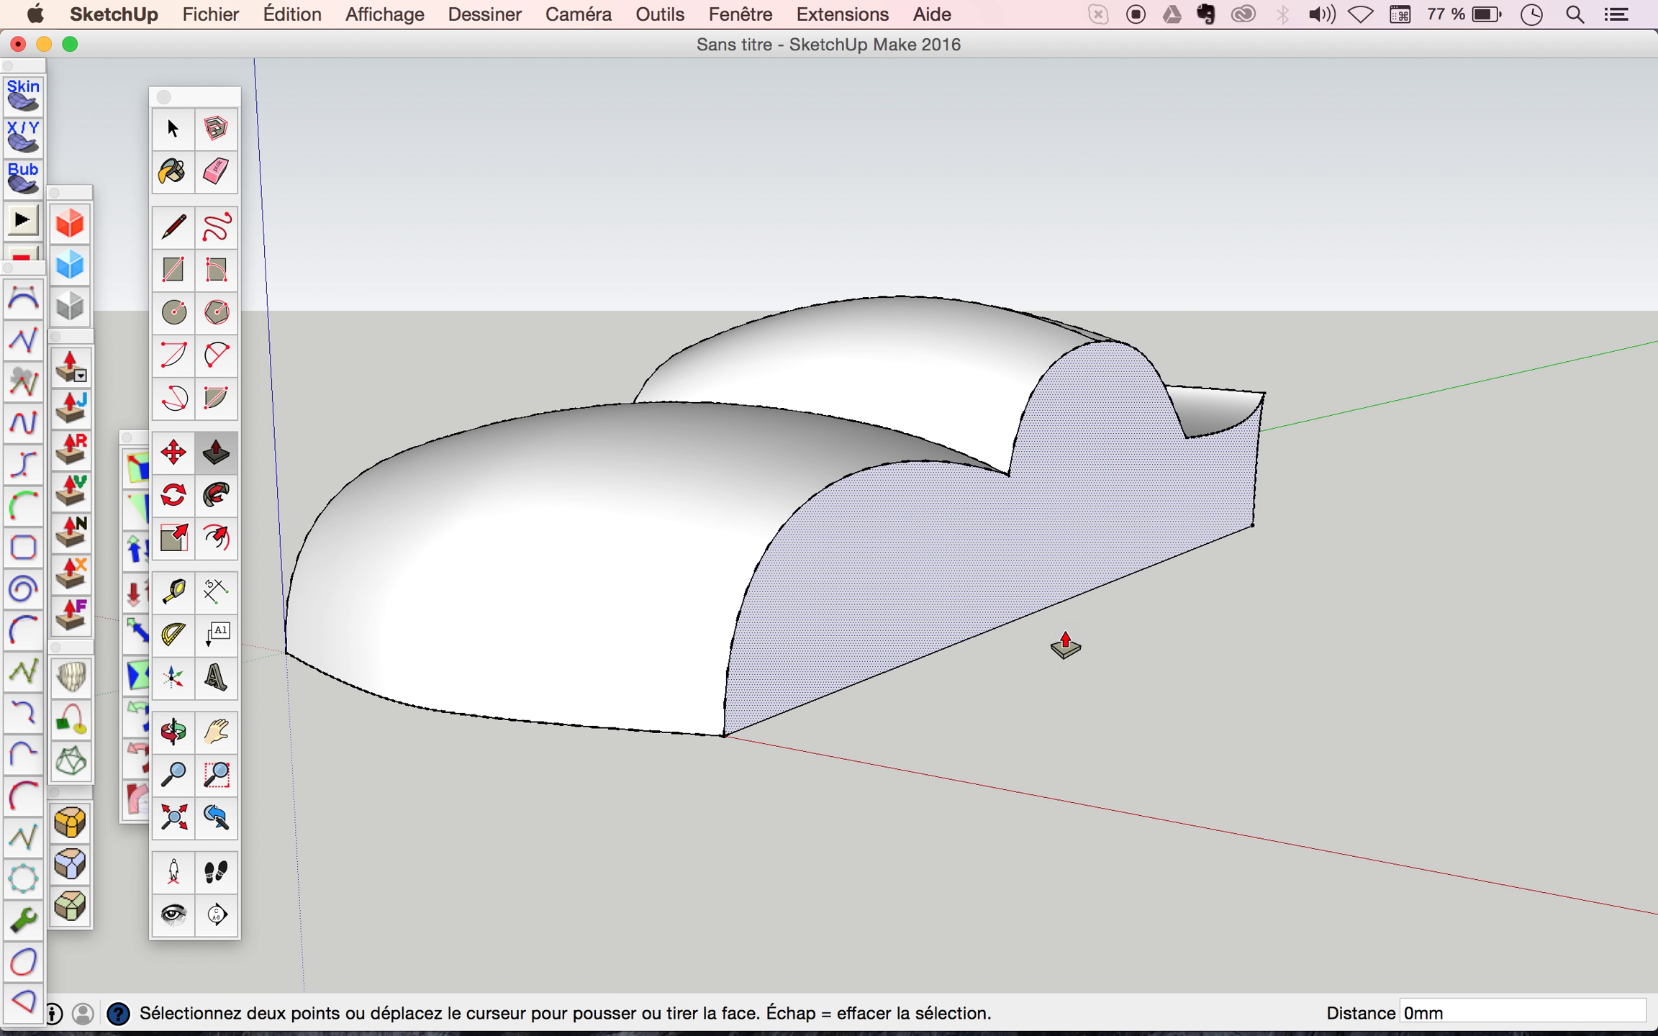
pyautogui.click(964, 553)
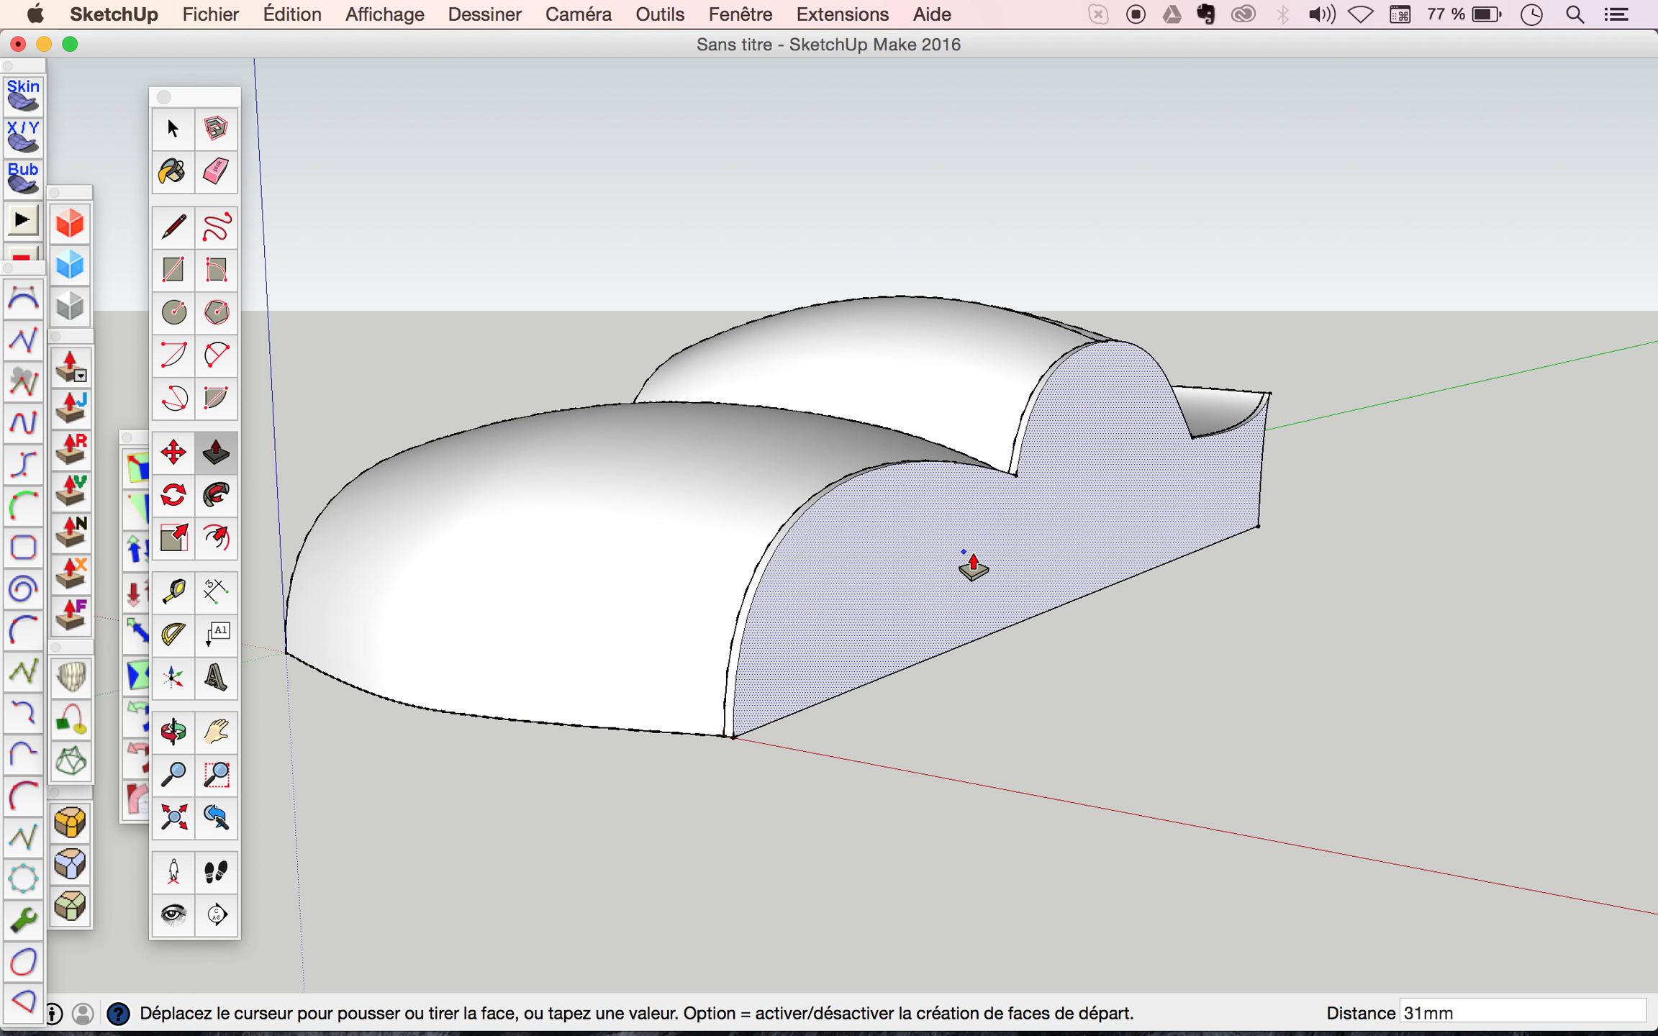
pyautogui.click(929, 601)
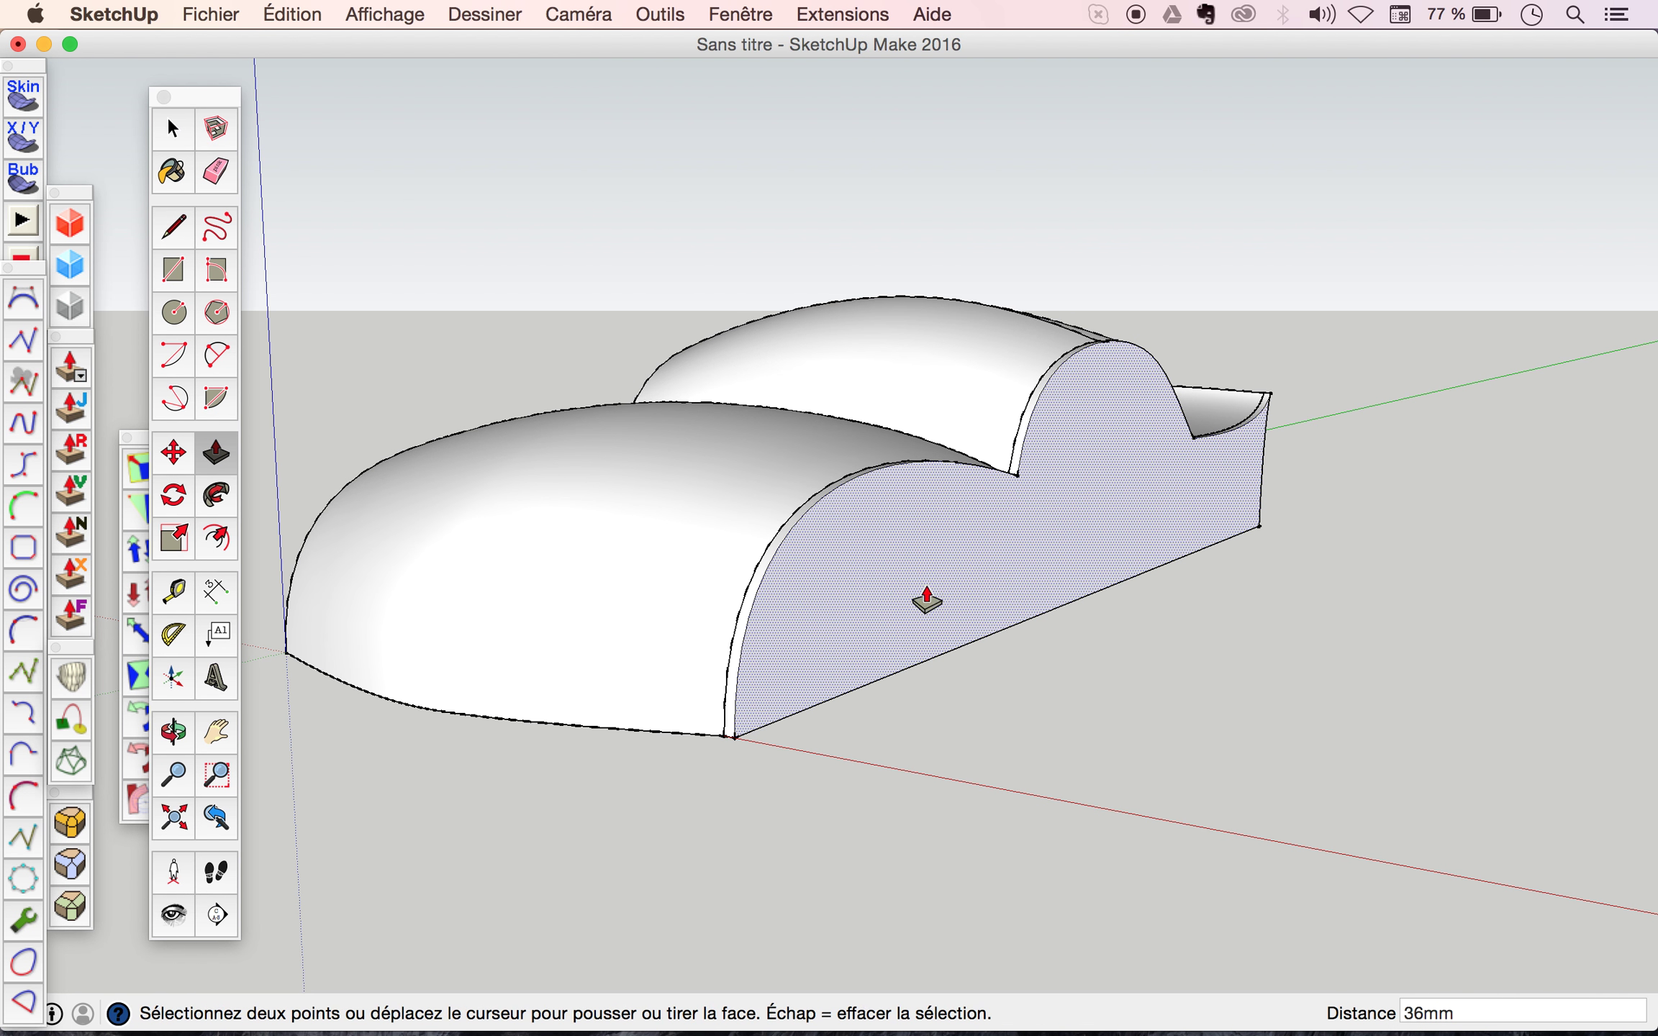
pyautogui.scroll(3, 756, 603)
pyautogui.scroll(1, 755, 603)
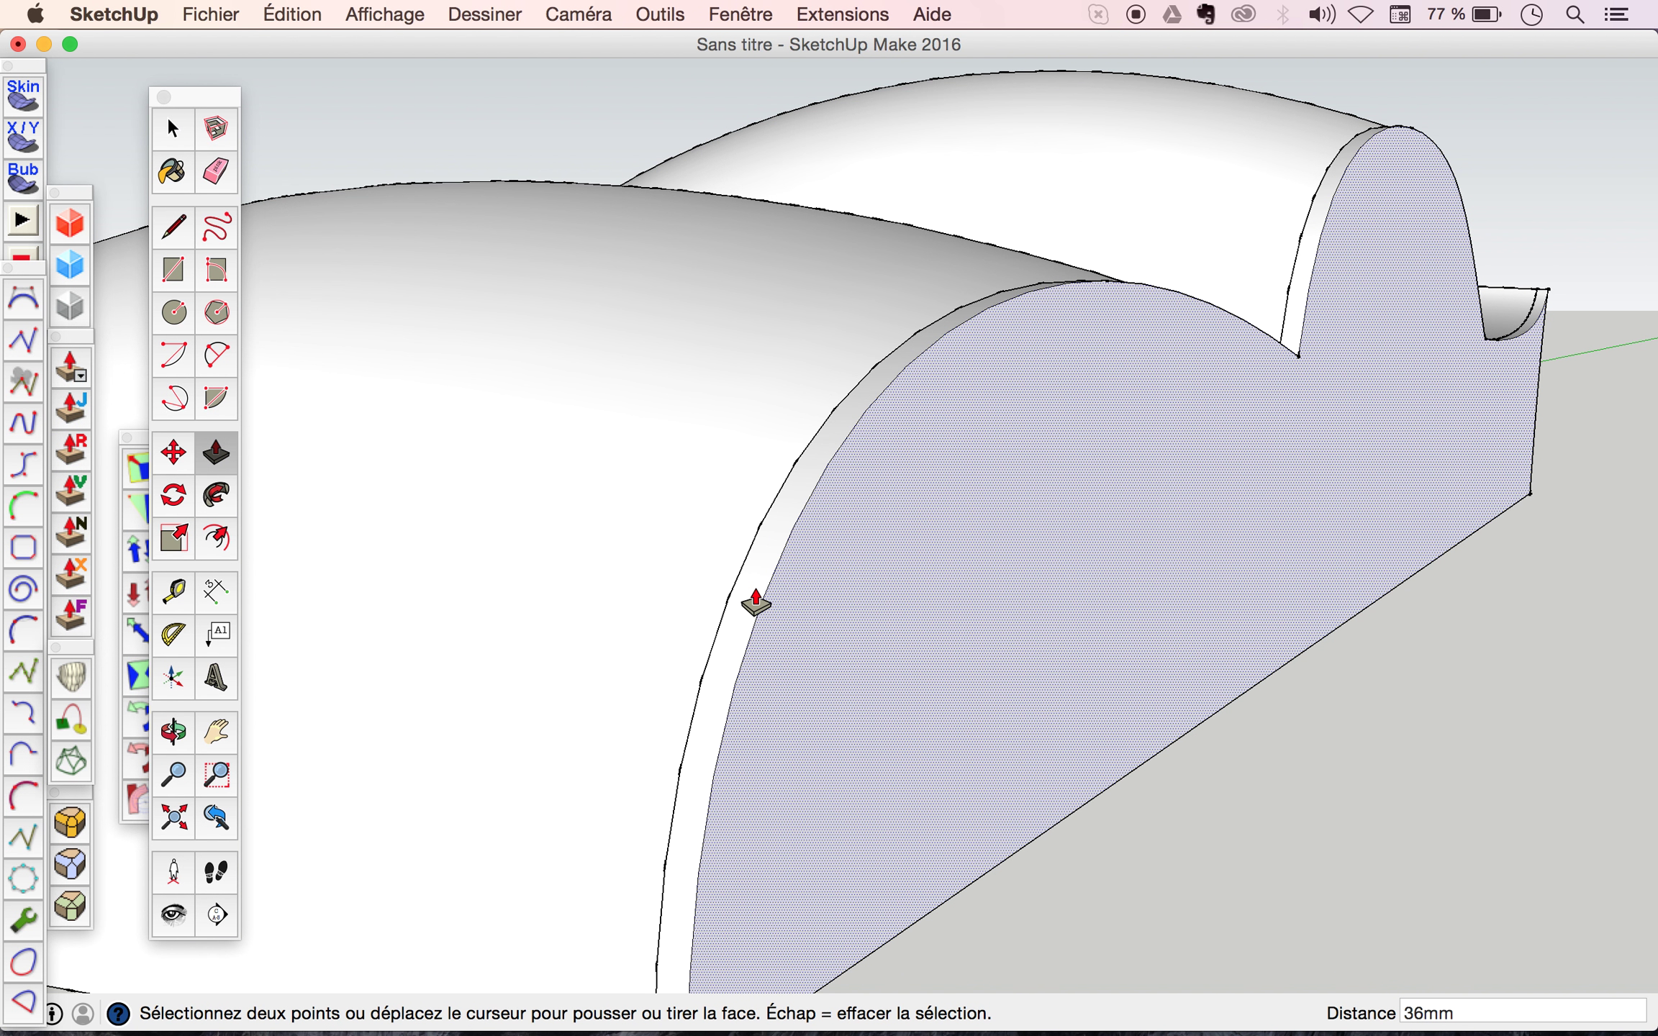
pyautogui.scroll(-3, 755, 604)
pyautogui.scroll(-2, 756, 603)
pyautogui.scroll(-1, 755, 603)
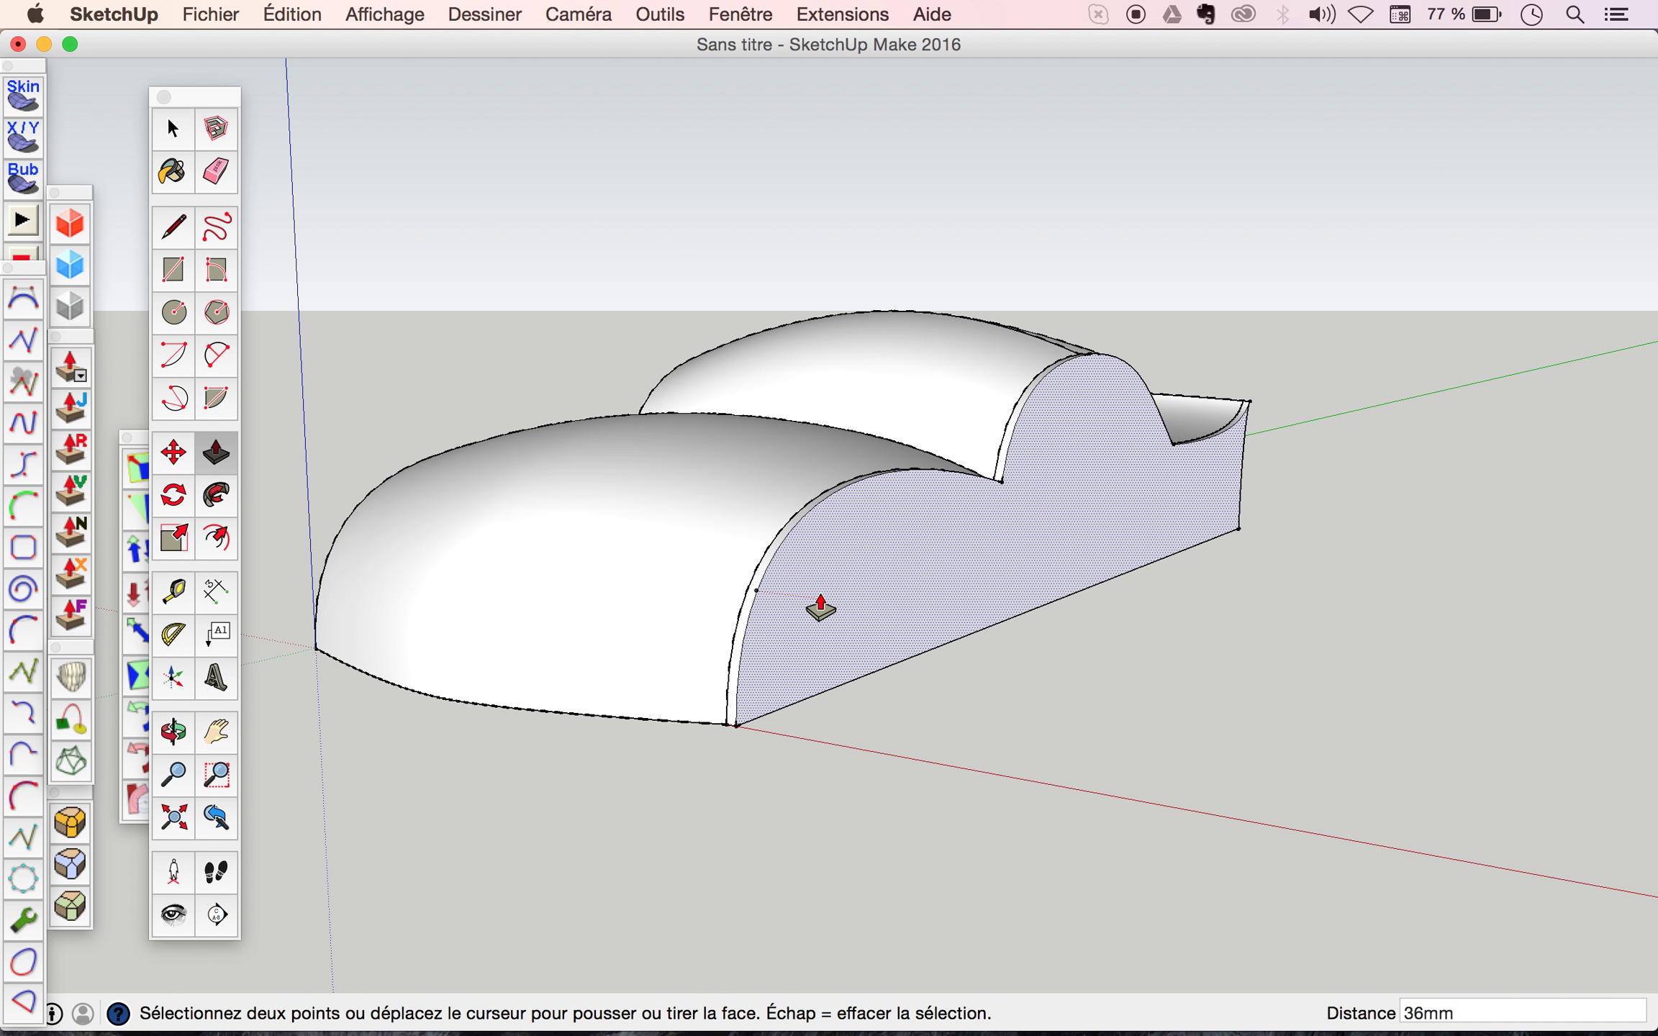
pyautogui.press('space')
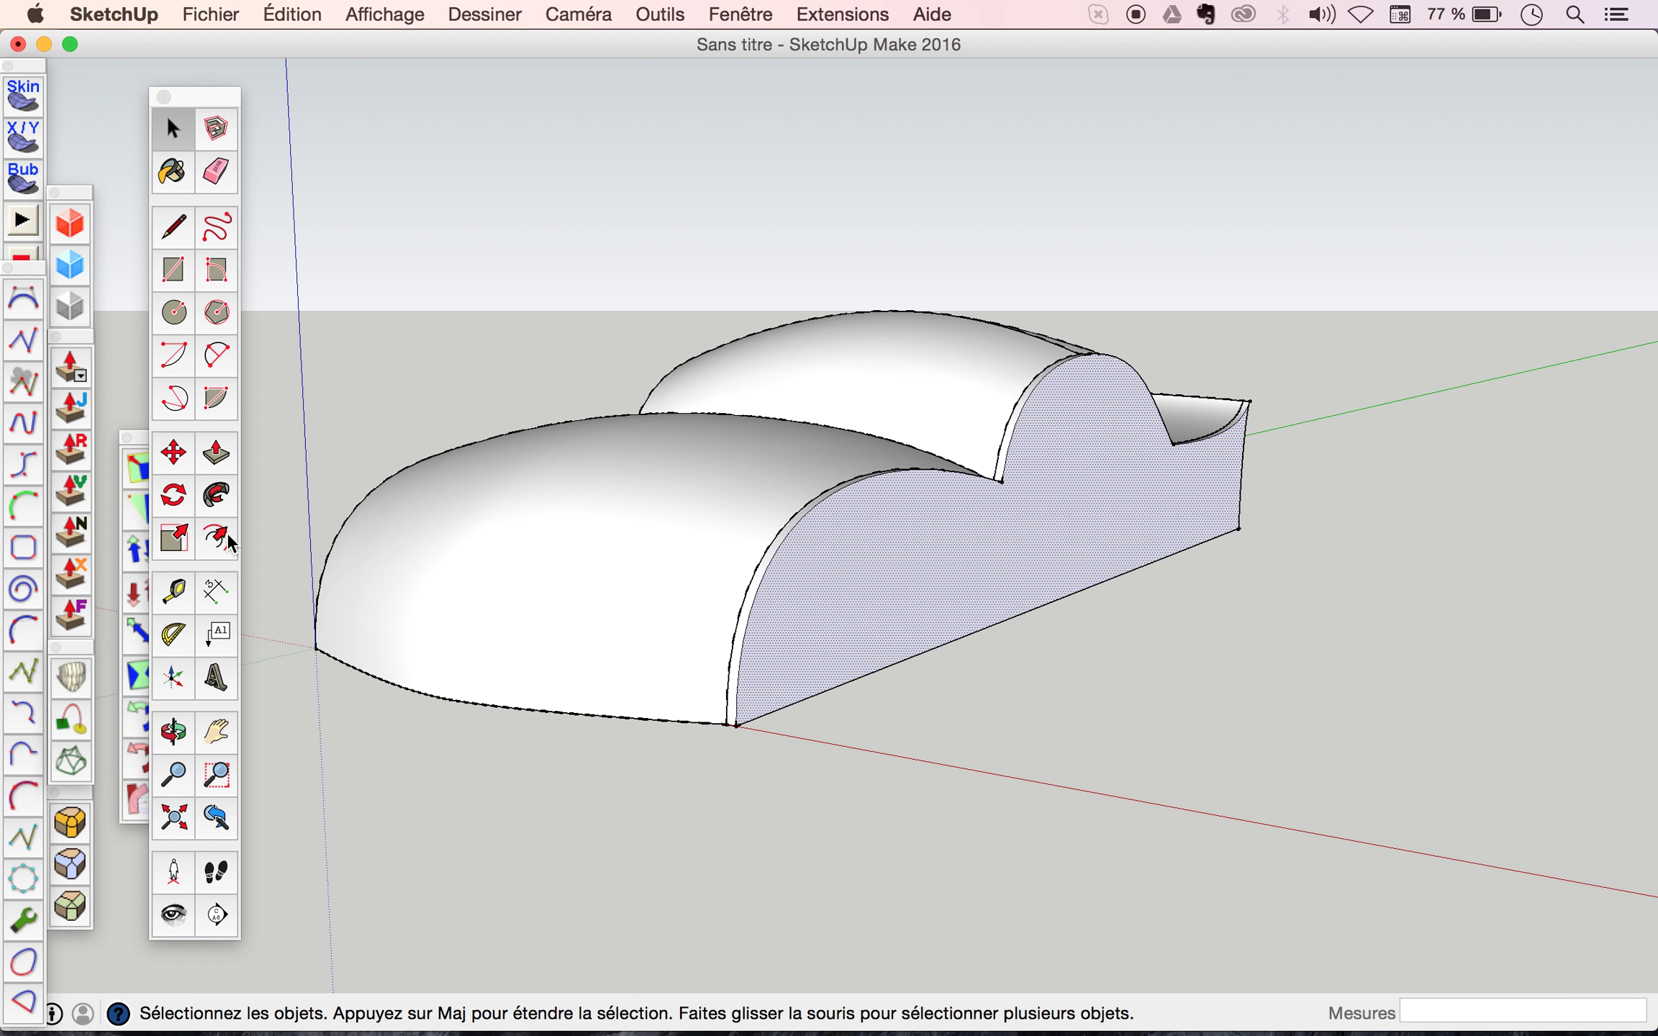
# Scale the side panel to 0.98 along the green axis.
pyautogui.click(174, 540)
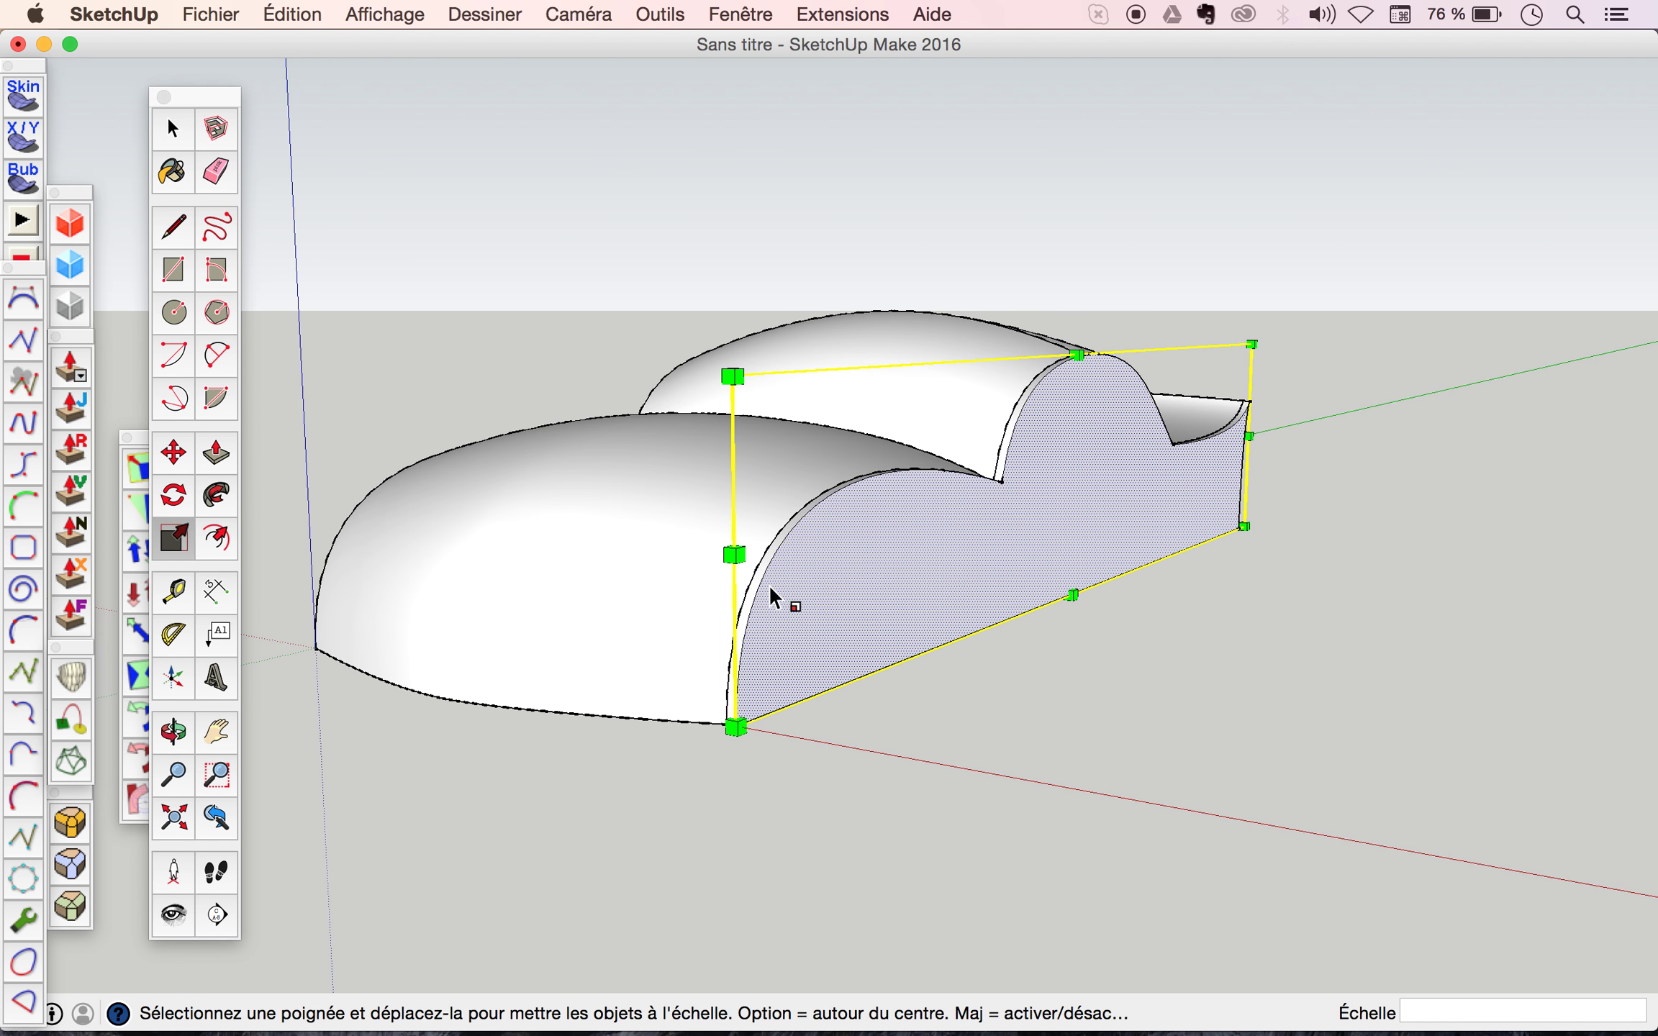
pyautogui.scroll(3, 730, 530)
pyautogui.scroll(3, 730, 530)
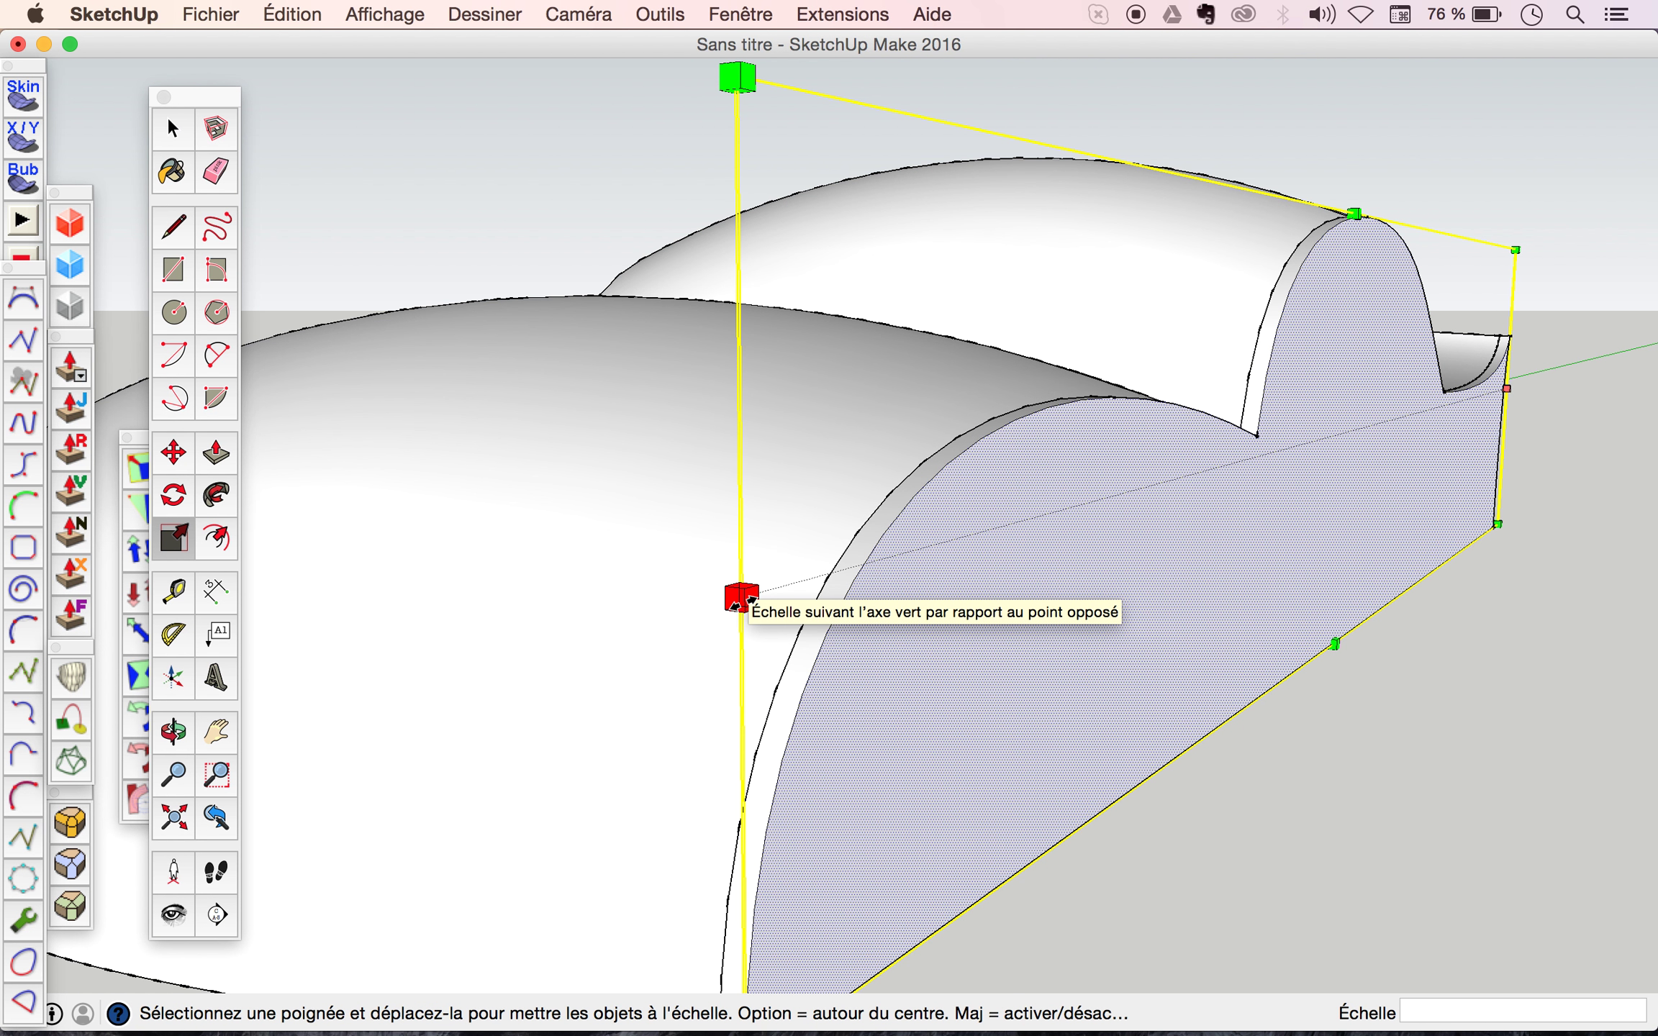
pyautogui.moveTo(741, 601); pyautogui.dragTo(769, 590)
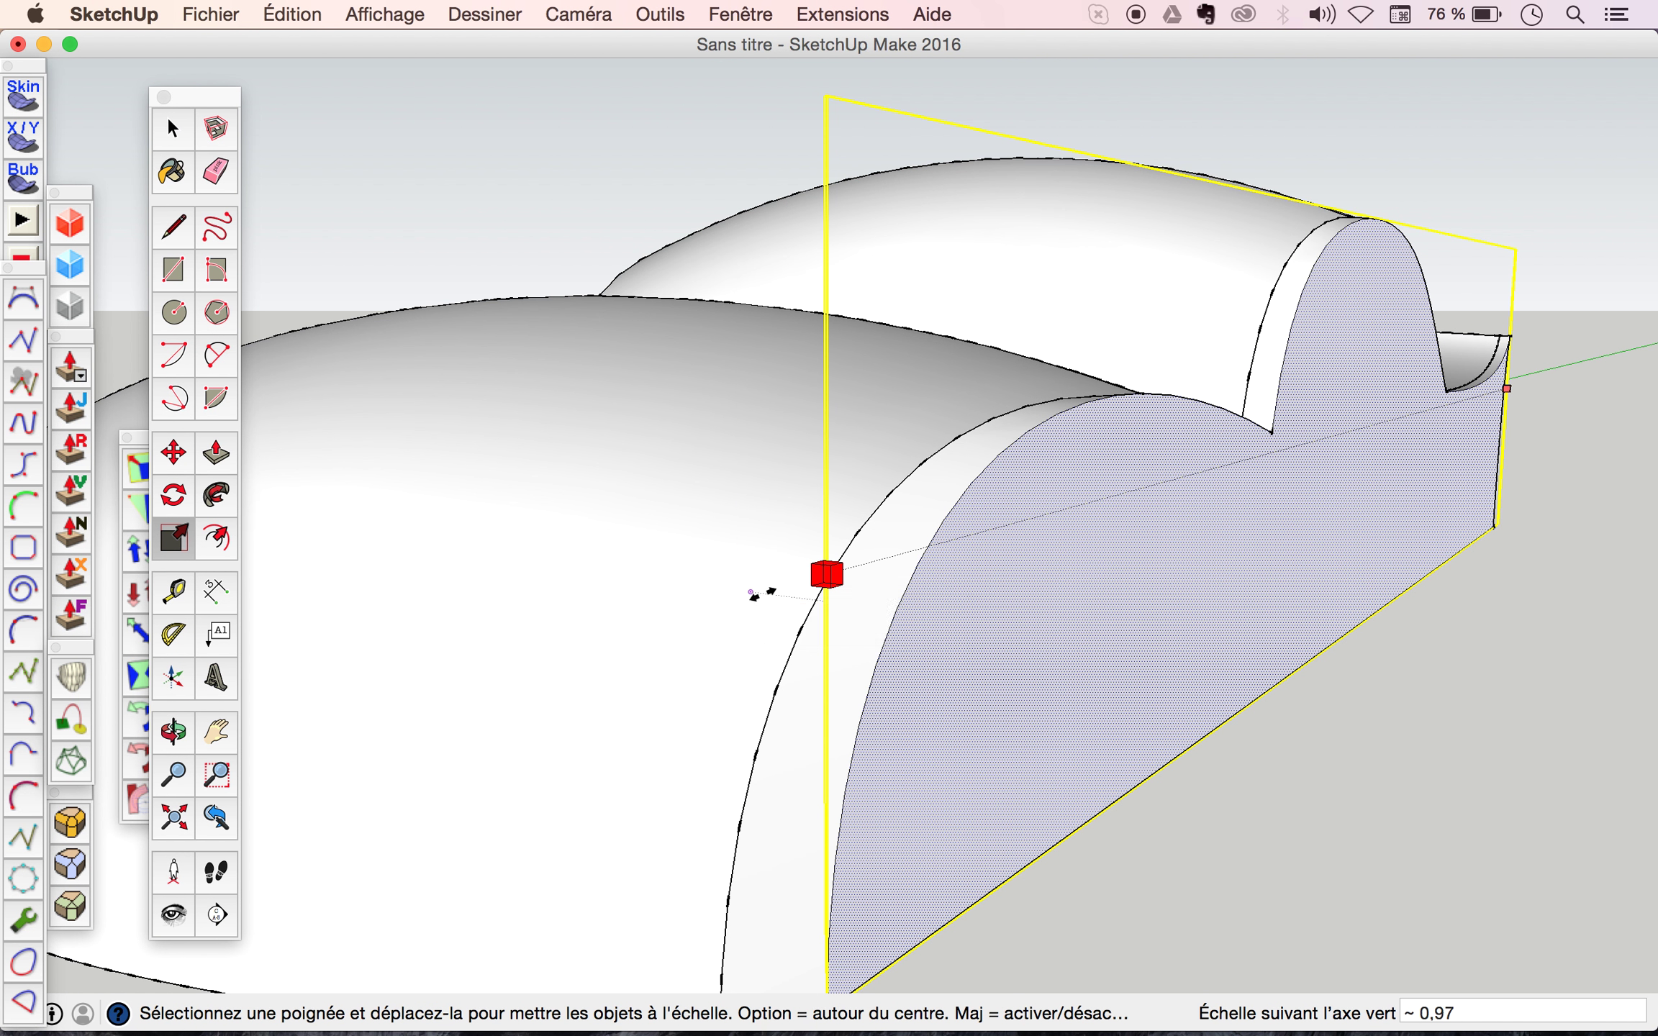
pyautogui.moveTo(769, 590); pyautogui.dragTo(800, 588)
pyautogui.scroll(-2, 800, 588)
pyautogui.scroll(-4, 800, 588)
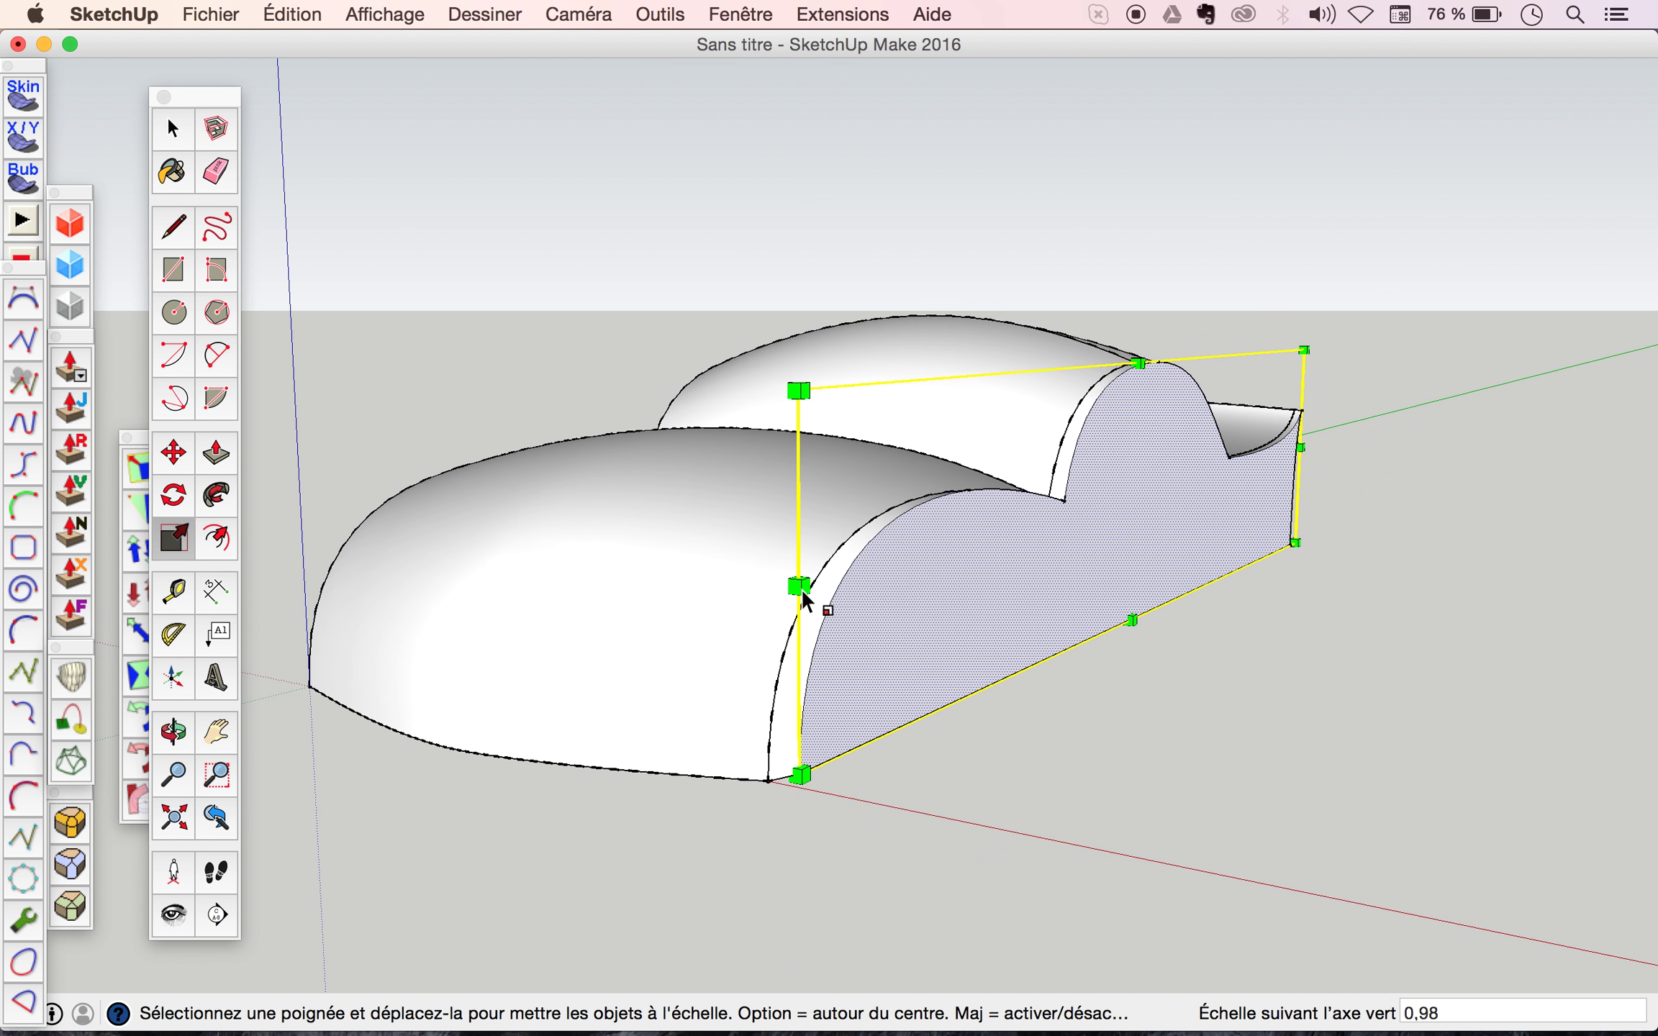
pyautogui.press('o')
pyautogui.moveTo(940, 601); pyautogui.dragTo(788, 636)
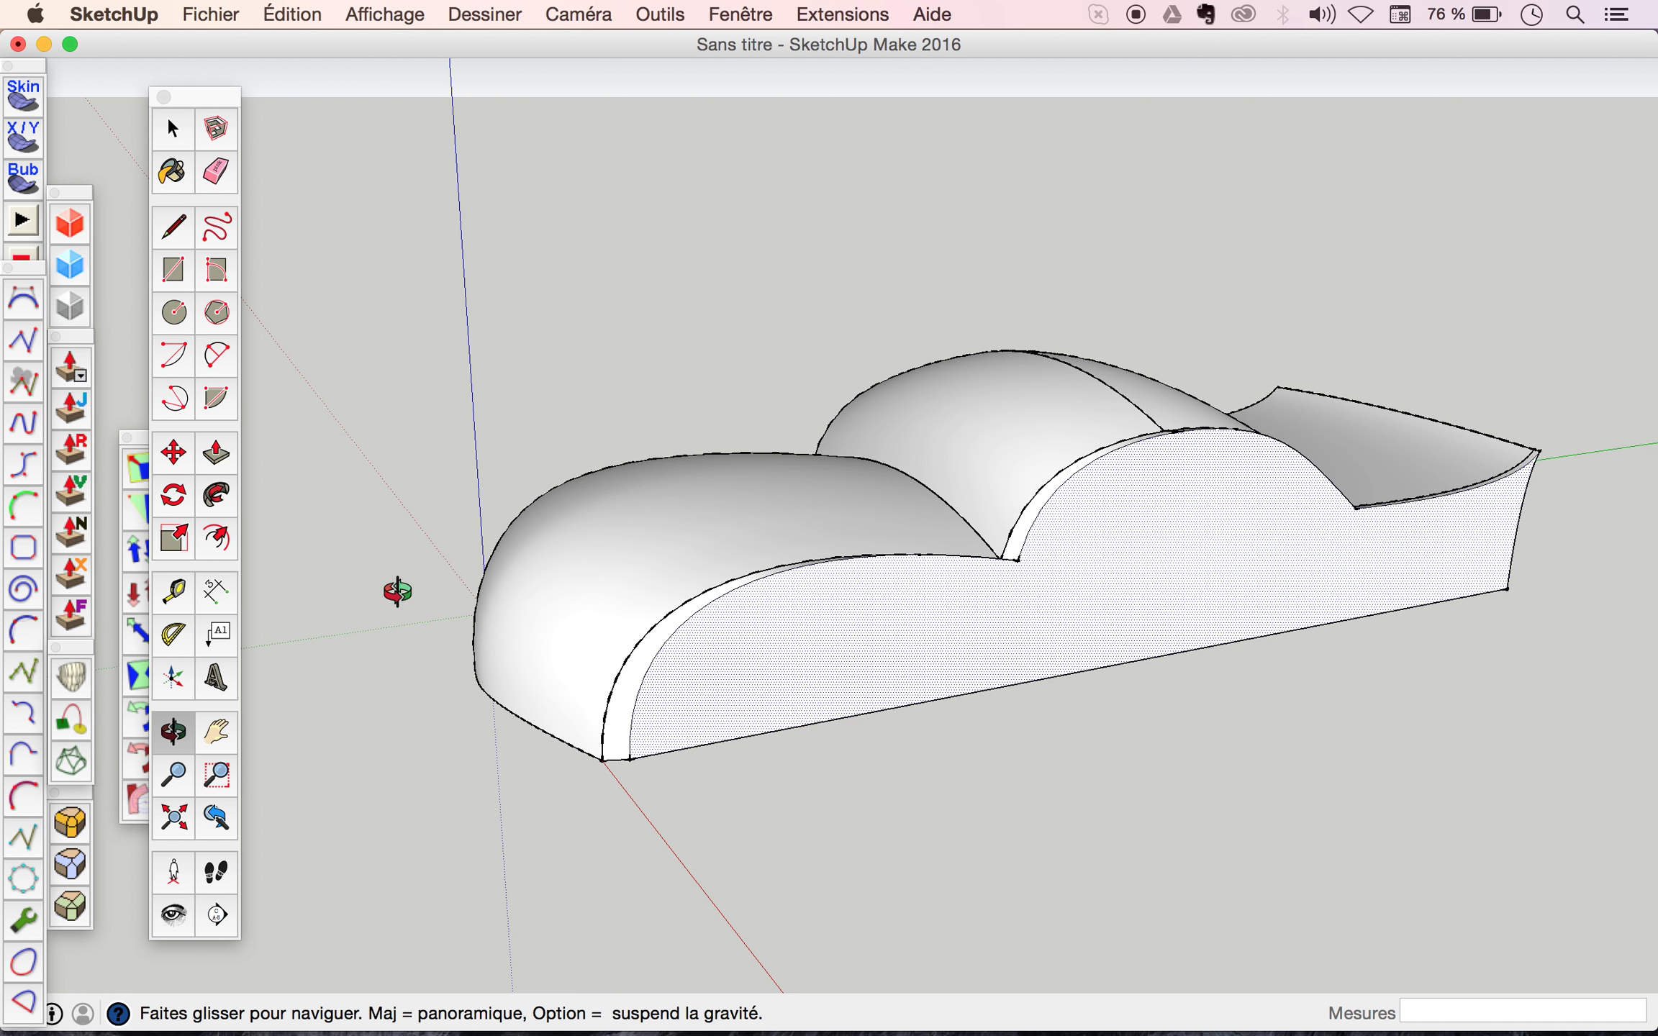
# Scale the side panel to 0.95 along its length and 0.99 along the green axis.
pyautogui.click(167, 543)
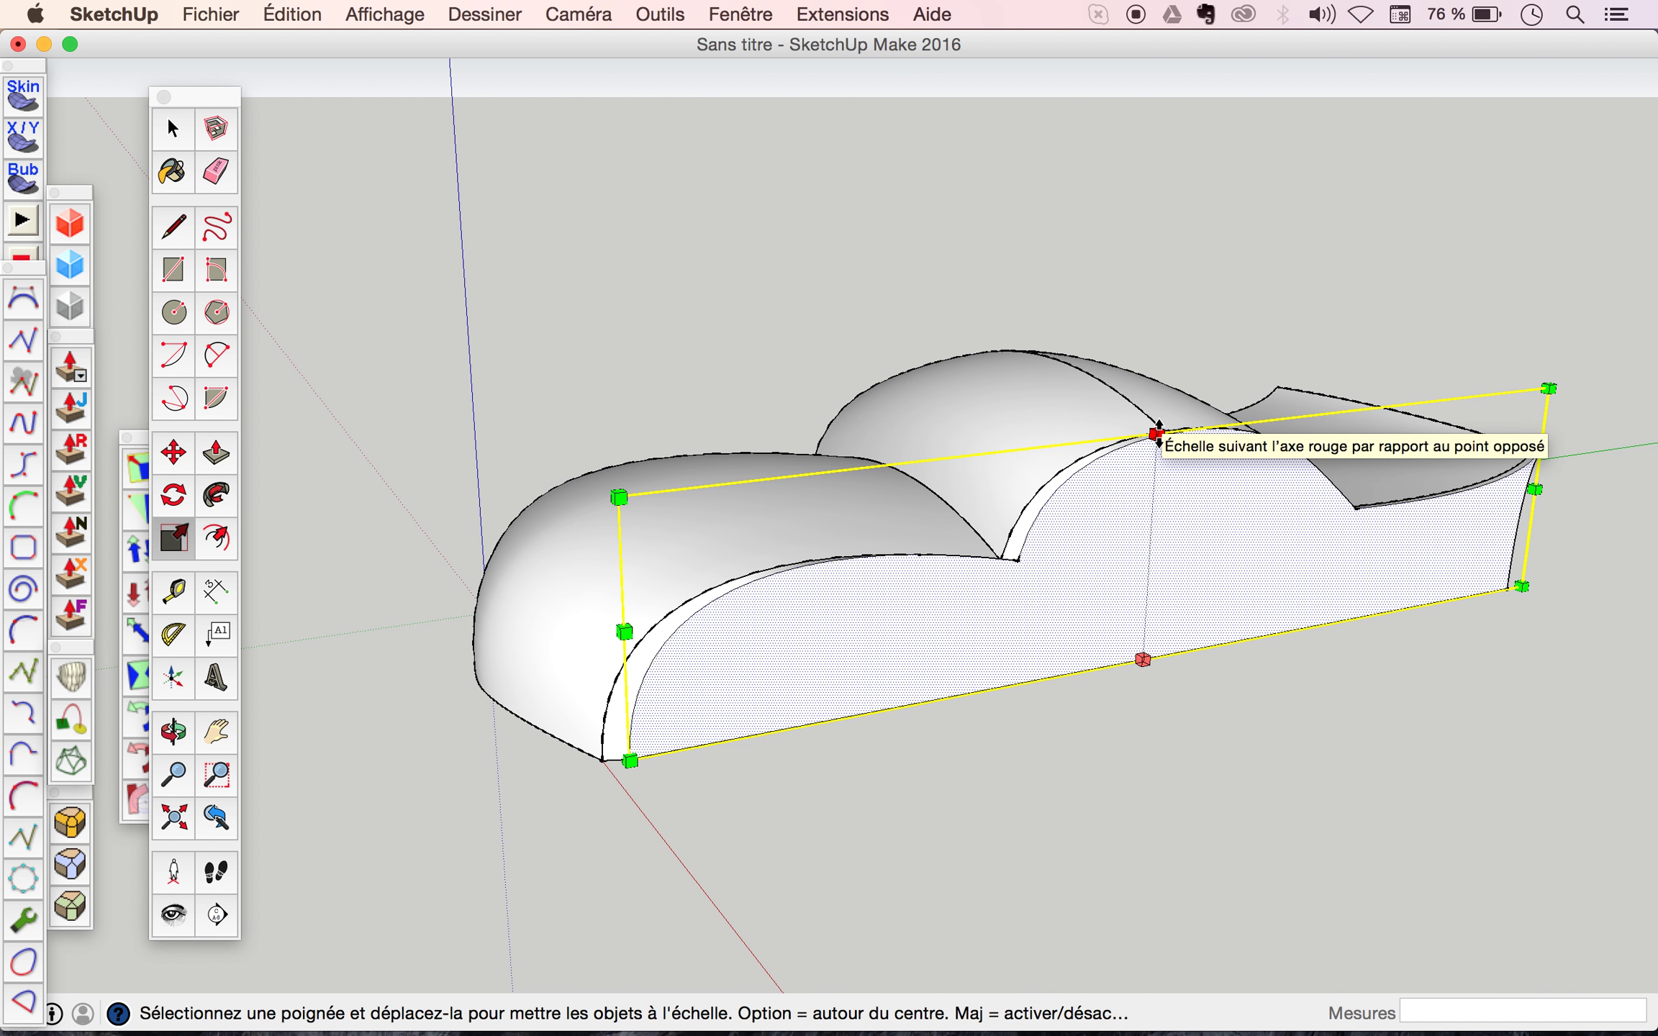
pyautogui.moveTo(1157, 431); pyautogui.dragTo(1155, 450)
pyautogui.moveTo(1158, 461); pyautogui.dragTo(1436, 548, button='middle')
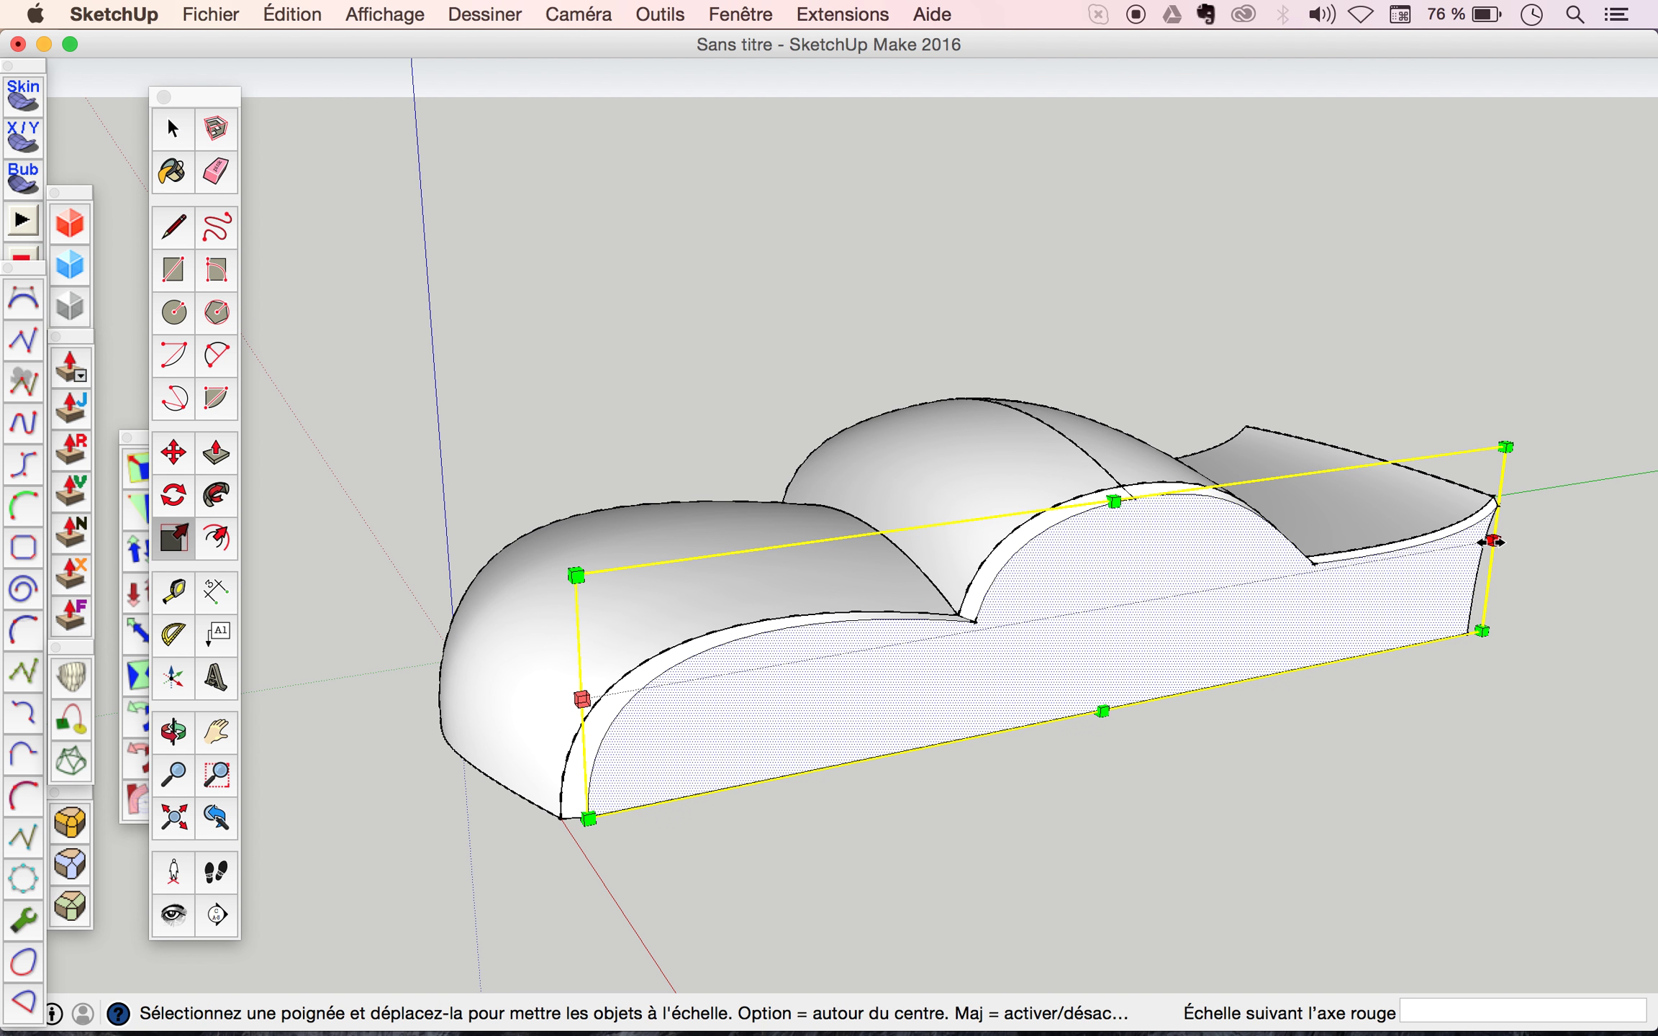
pyautogui.moveTo(1492, 539); pyautogui.dragTo(1483, 541)
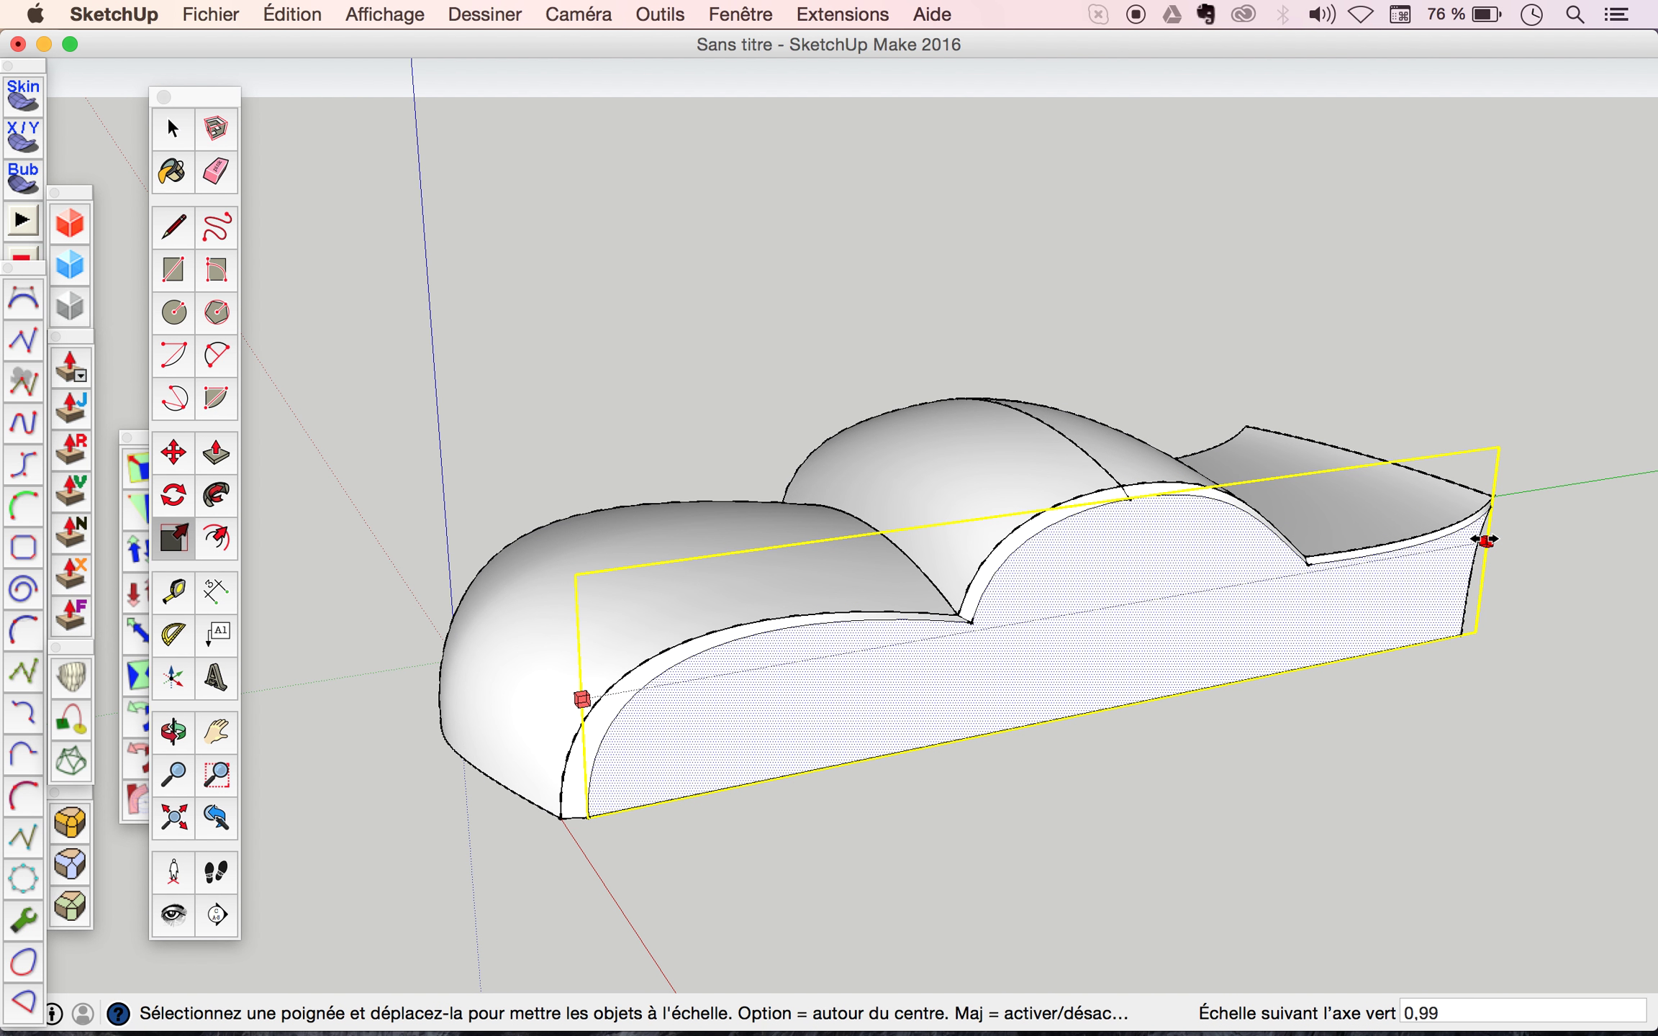
pyautogui.moveTo(1481, 541); pyautogui.dragTo(1479, 529)
pyautogui.scroll(5, 1475, 520)
pyautogui.scroll(2, 1475, 519)
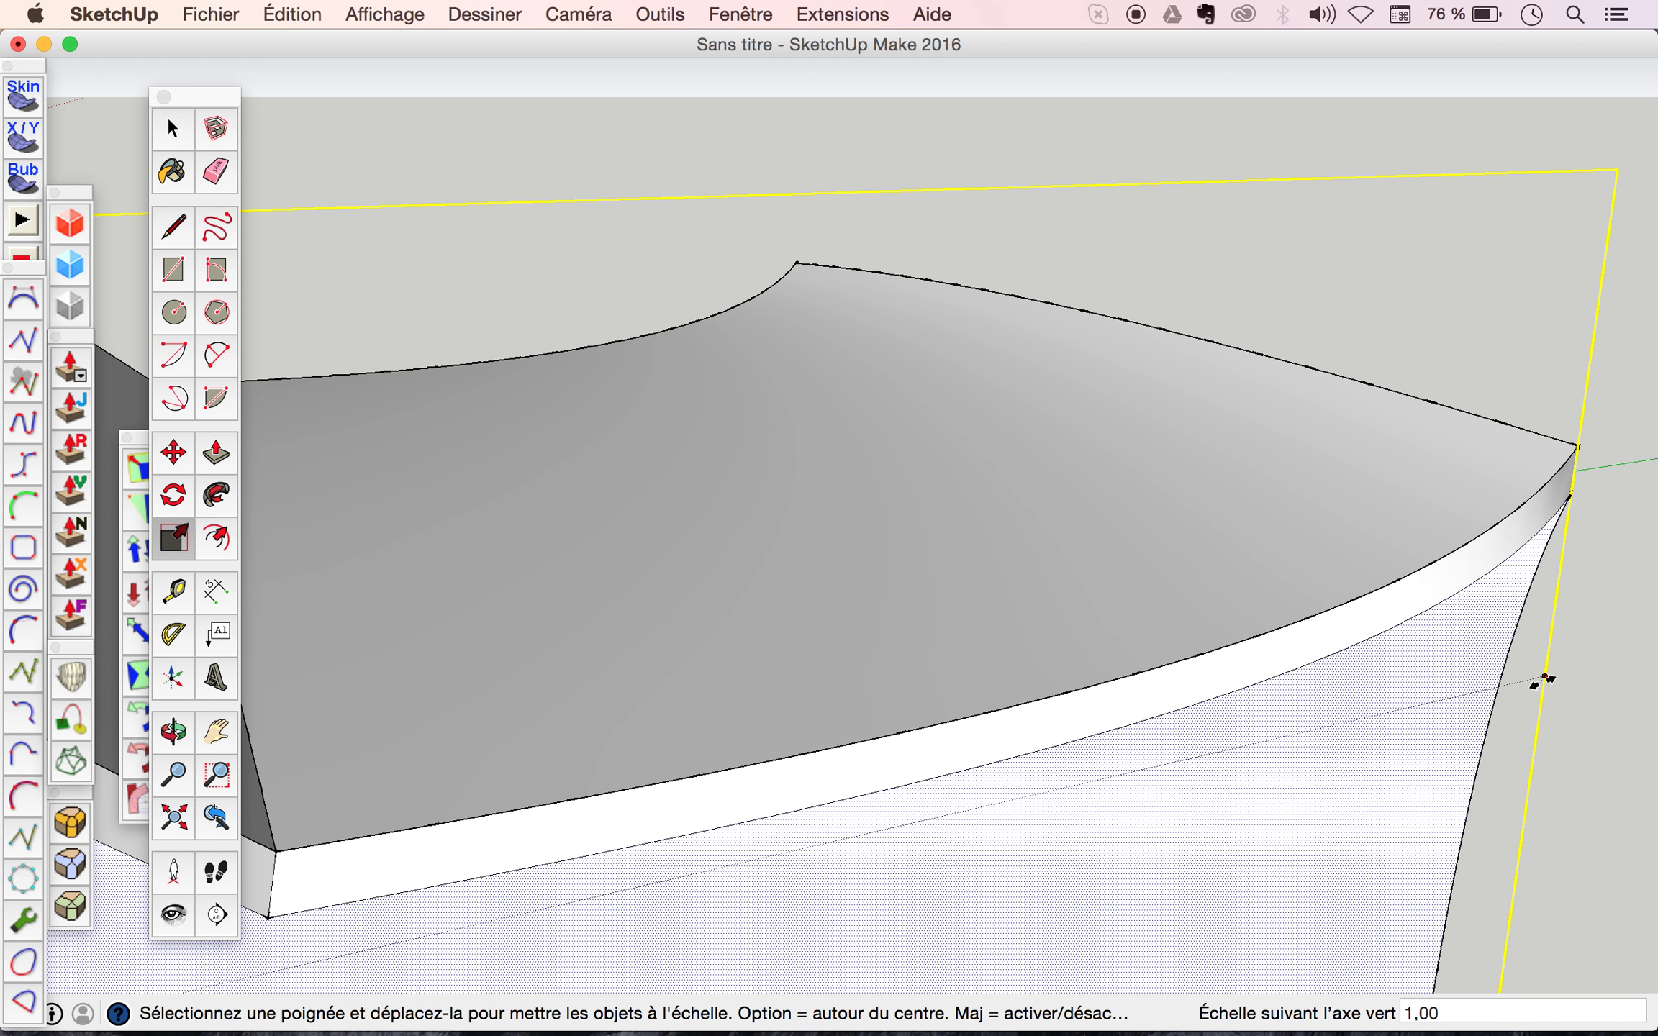
pyautogui.press('o')
pyautogui.moveTo(1375, 604)
pyautogui.mouseDown()
pyautogui.moveTo(947, 591)
pyautogui.moveTo(773, 463)
pyautogui.moveTo(1080, 511)
pyautogui.moveTo(895, 514)
pyautogui.moveTo(1033, 642)
pyautogui.mouseUp()
pyautogui.press('space')
# Scale the side panel's top edge down to about 0.96 and orbit to check the fit.
pyautogui.press('s')
pyautogui.scroll(2, 1036, 644)
pyautogui.scroll(-3, 1036, 644)
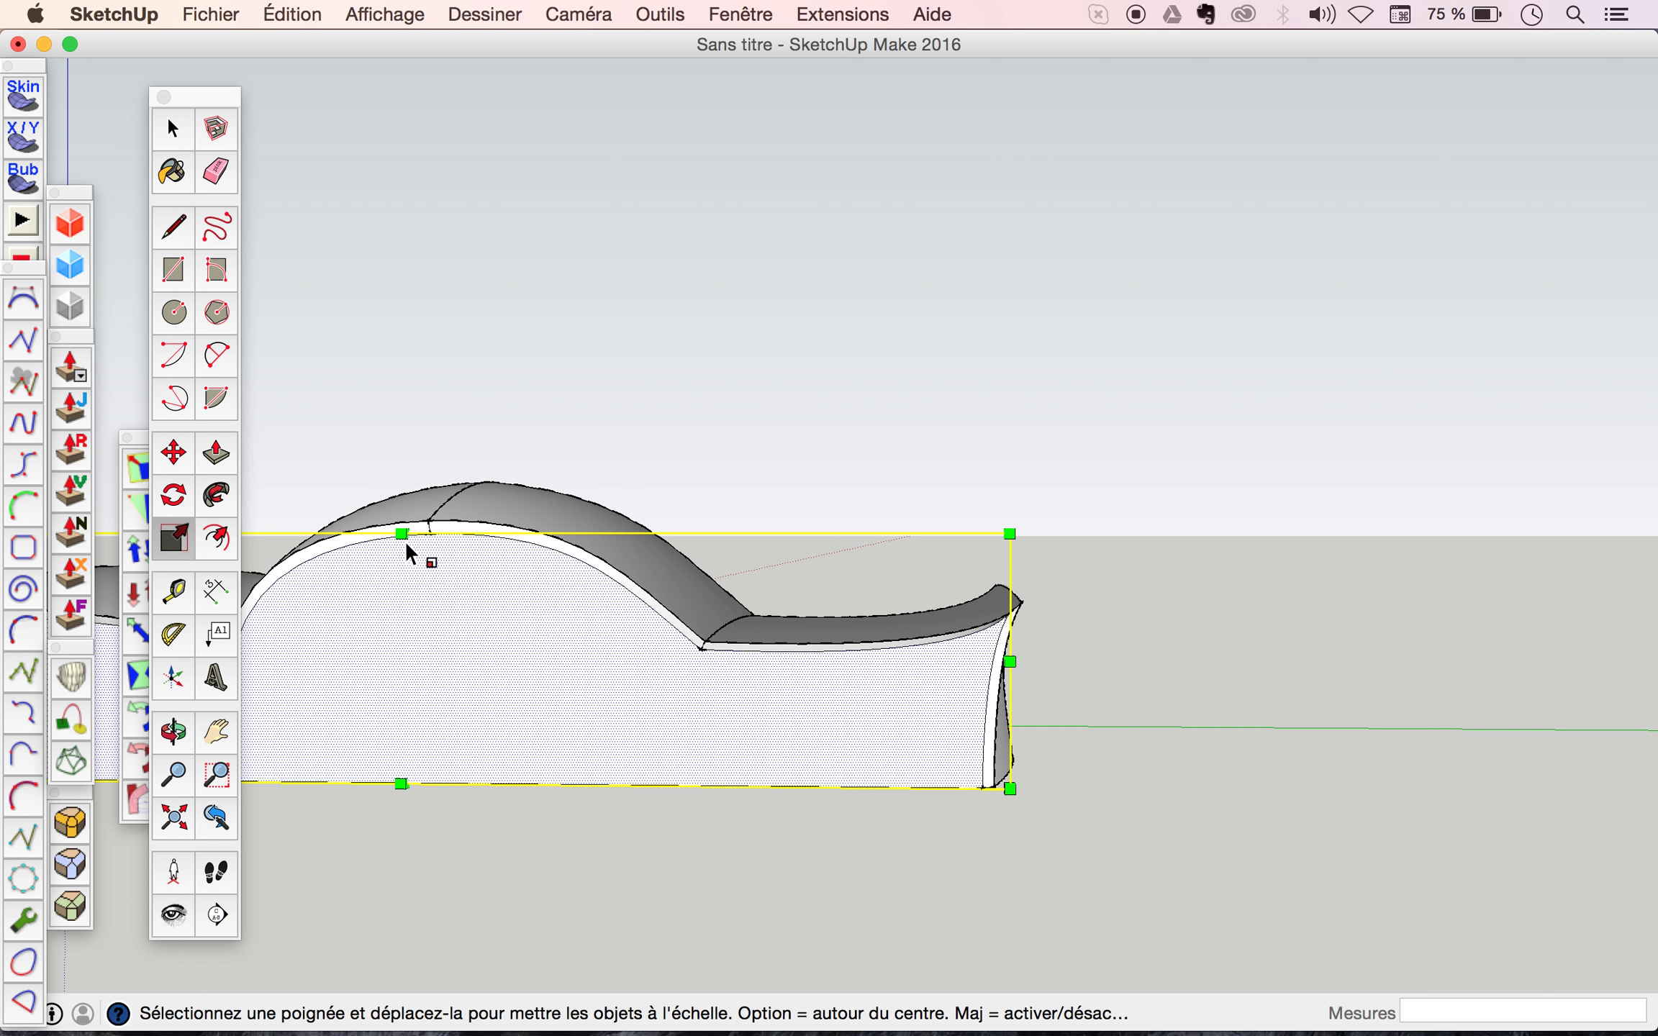
pyautogui.moveTo(403, 532); pyautogui.dragTo(402, 543)
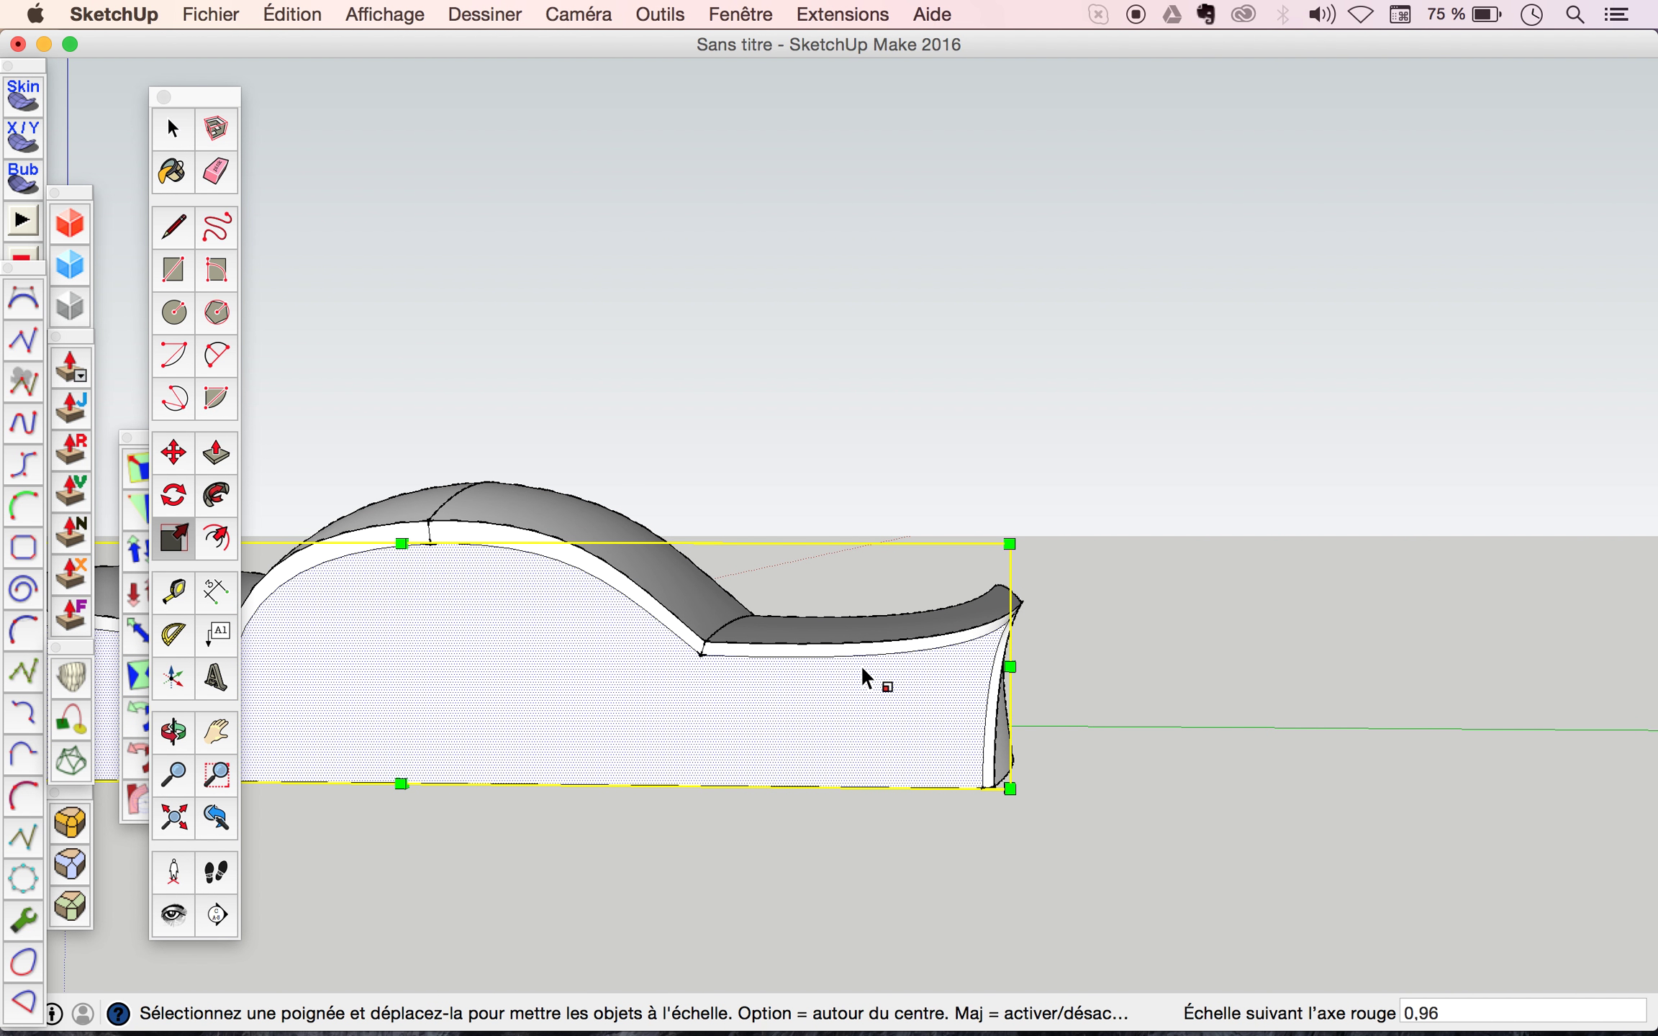
pyautogui.moveTo(860, 664)
pyautogui.mouseDown(button='middle')
pyautogui.moveTo(1212, 632)
pyautogui.moveTo(1380, 644)
pyautogui.mouseUp(button='middle')
pyautogui.moveTo(639, 665)
pyautogui.mouseDown(button='middle')
pyautogui.moveTo(653, 689)
pyautogui.moveTo(600, 684)
pyautogui.mouseUp(button='middle')
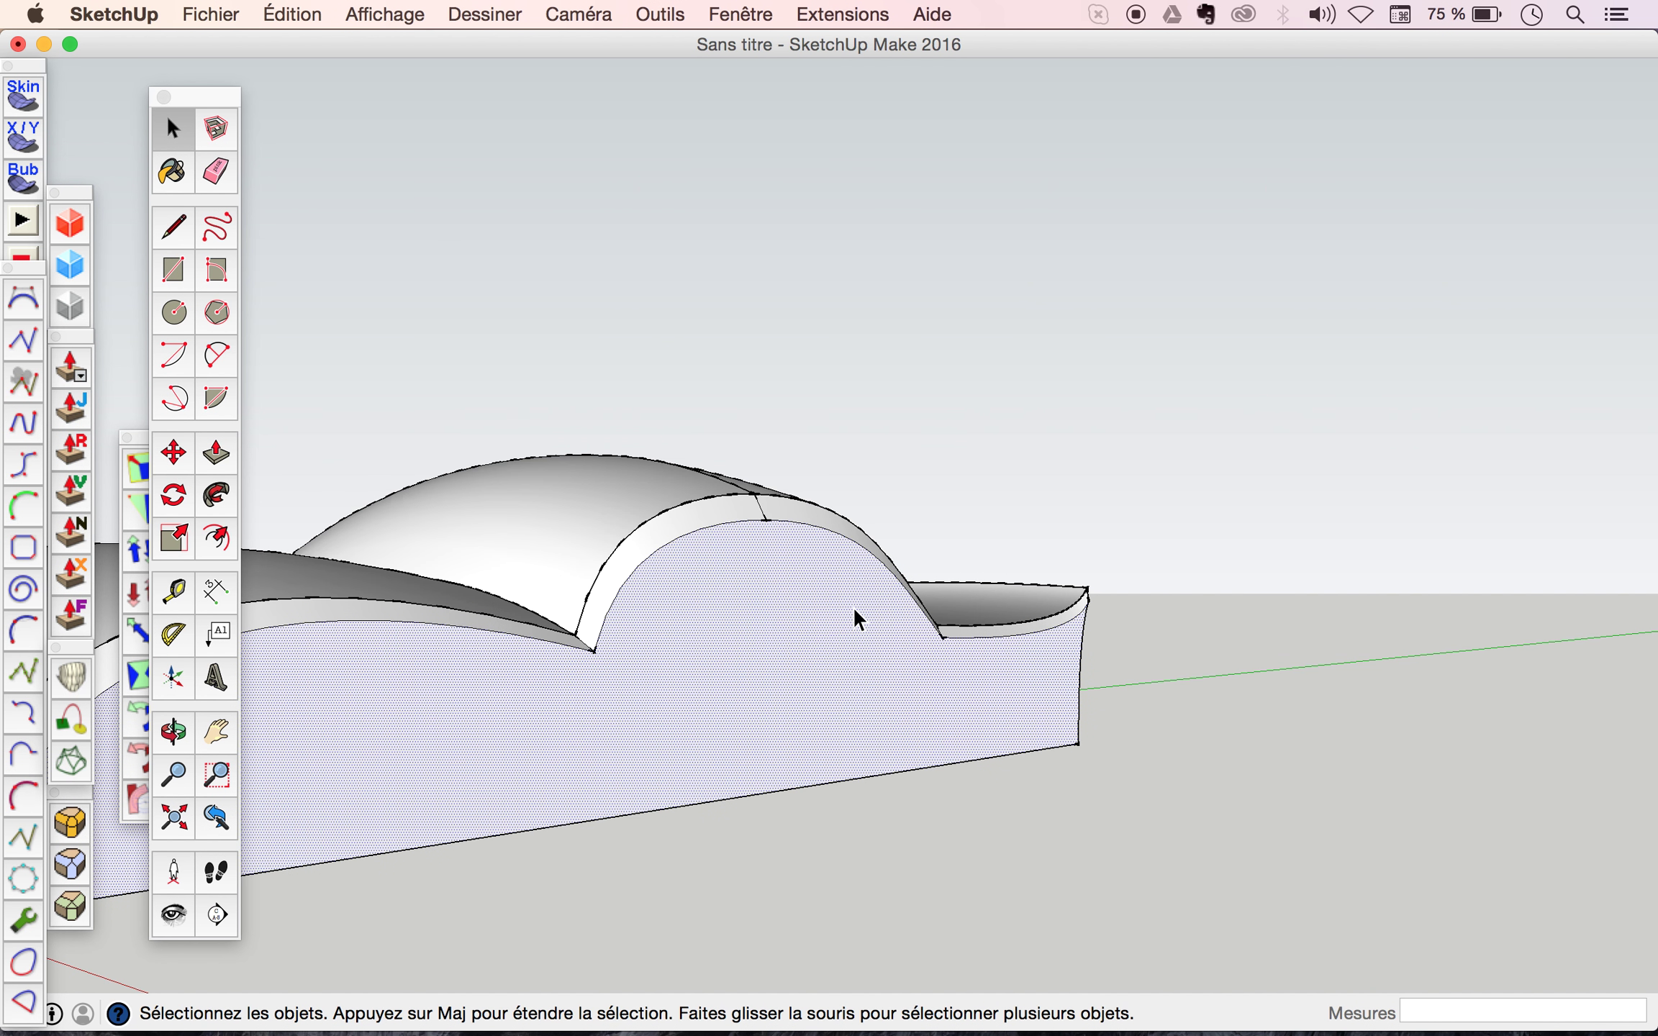
pyautogui.scroll(-2, 855, 620)
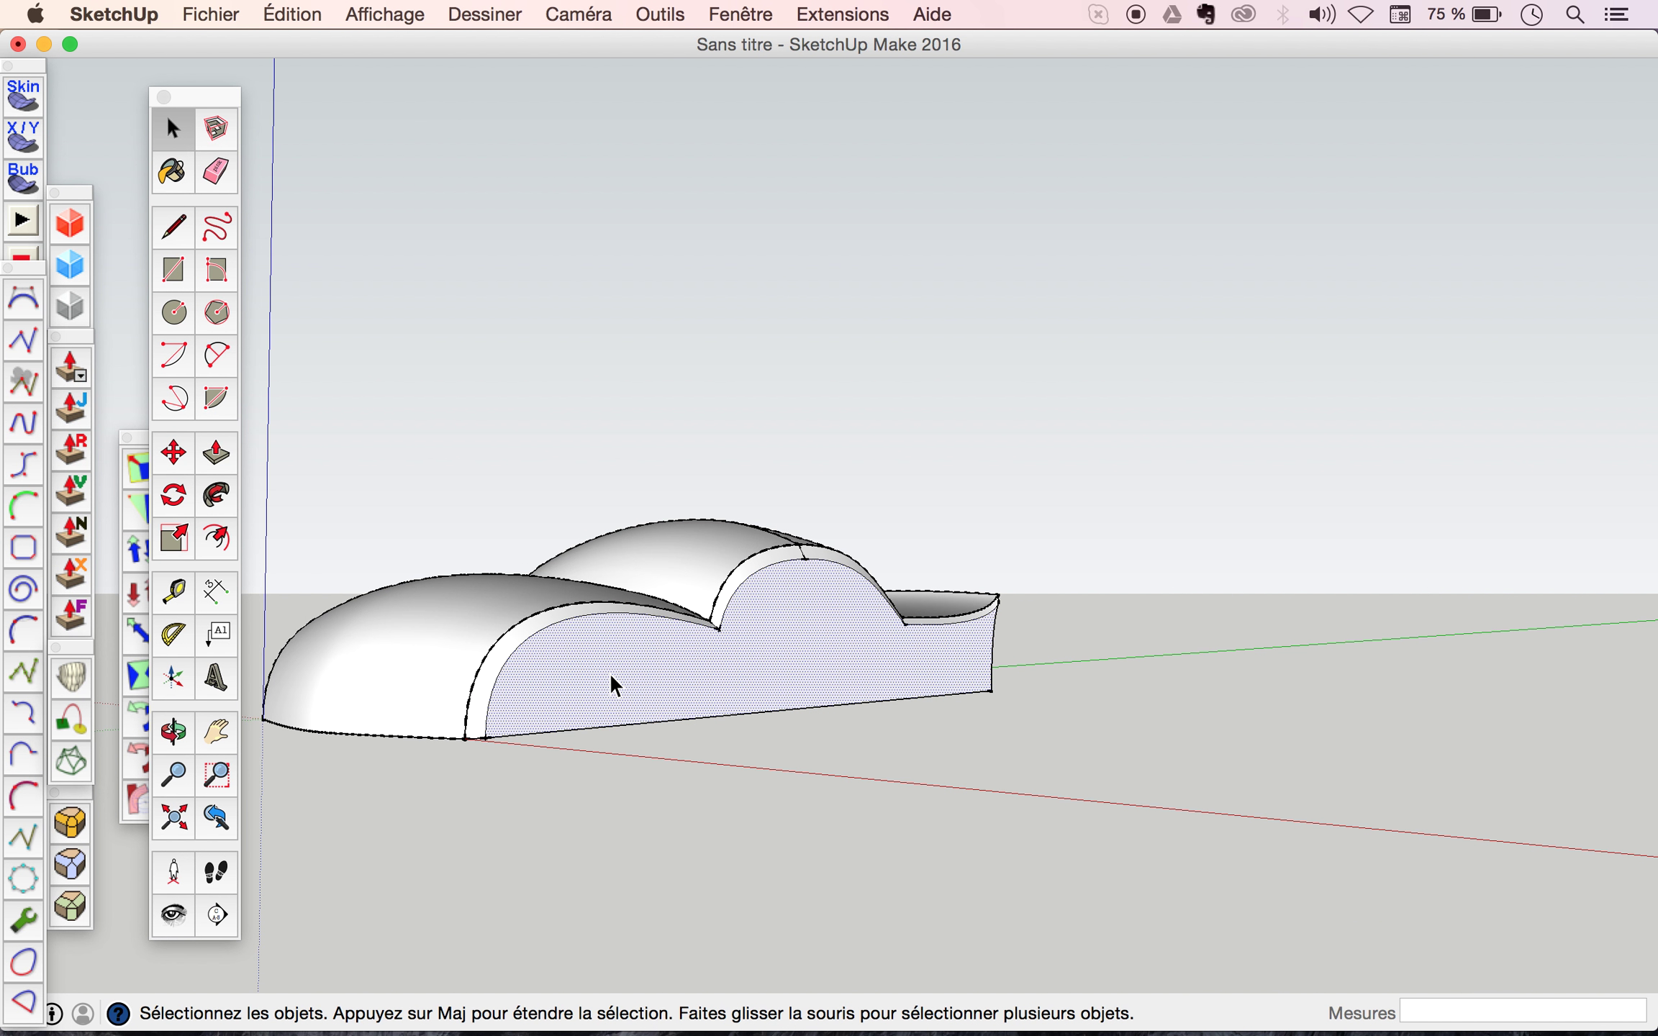
# Extrude the side face 93mm outward, then push the new face back 27mm.
pyautogui.click(215, 465)
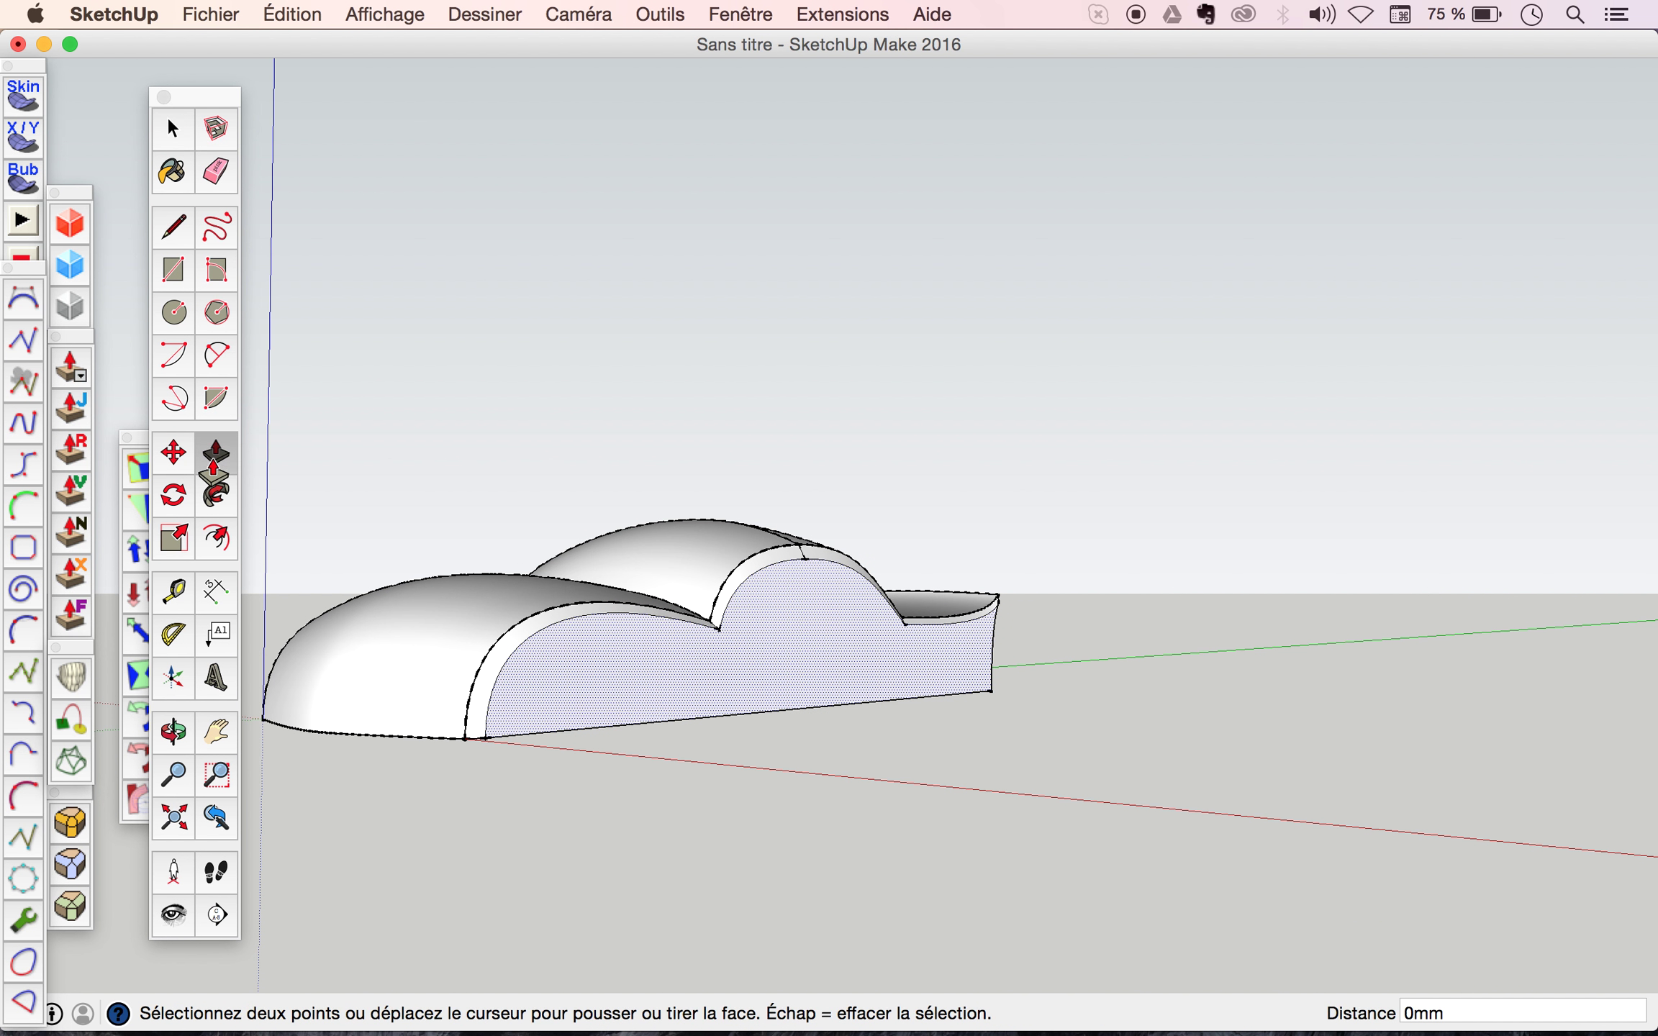
pyautogui.click(577, 692)
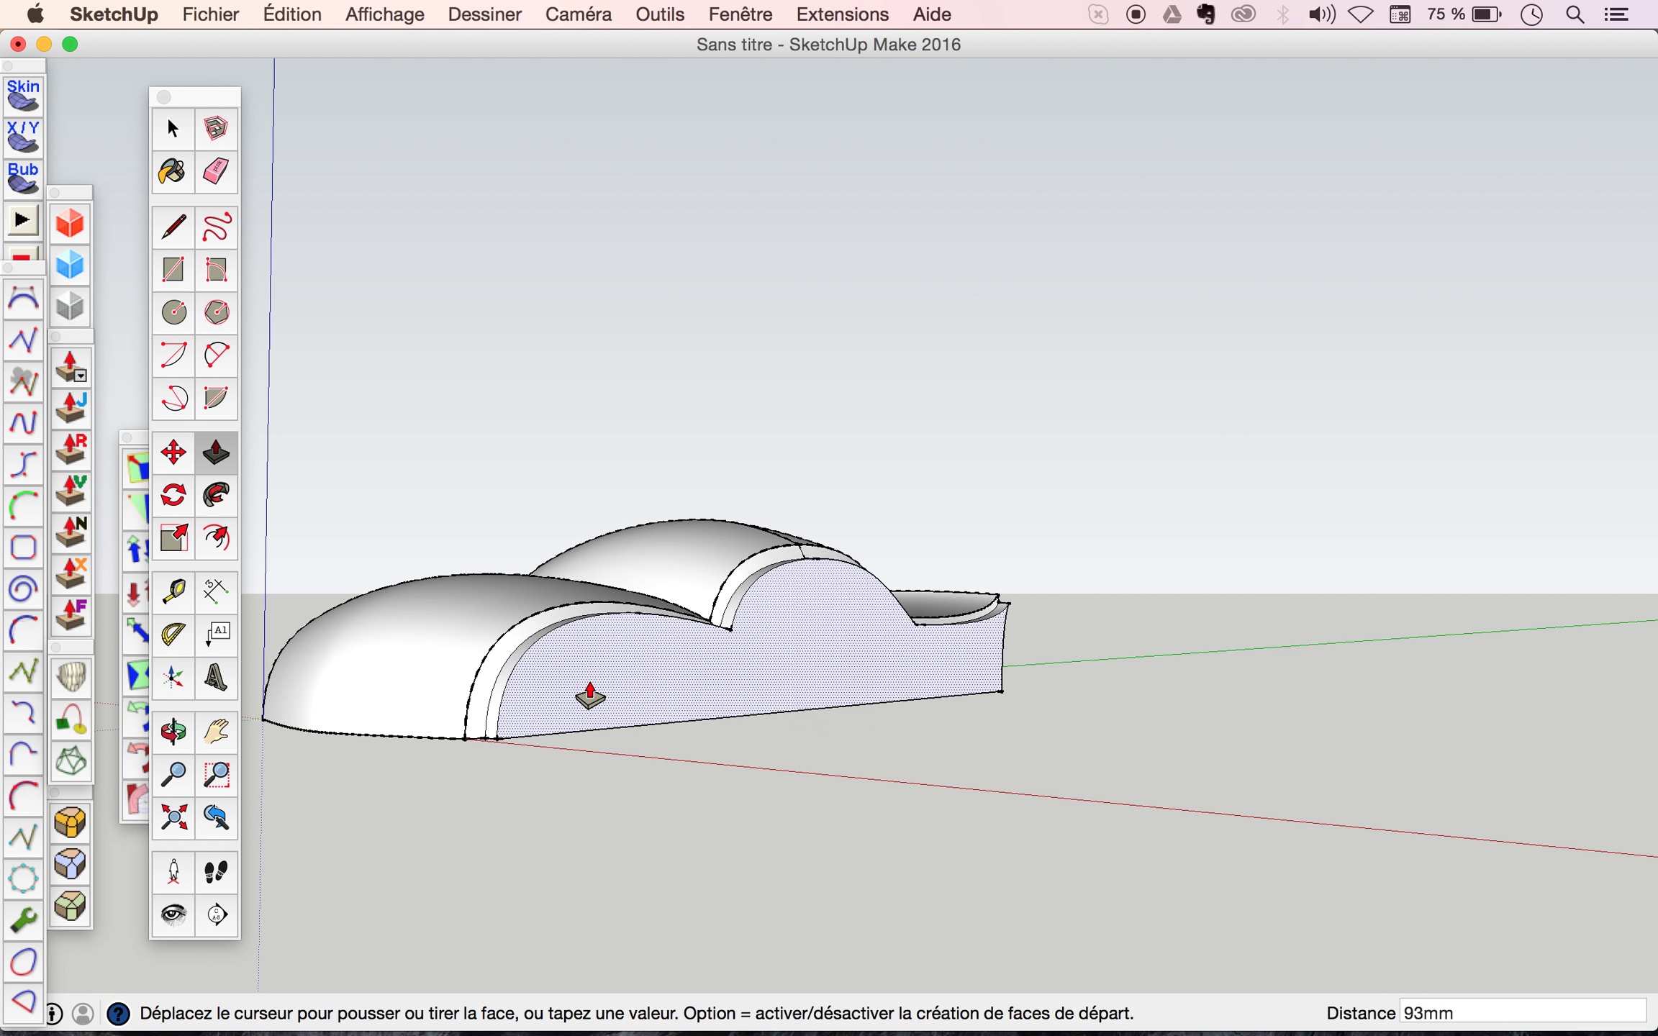
pyautogui.click(590, 694)
pyautogui.scroll(3, 486, 714)
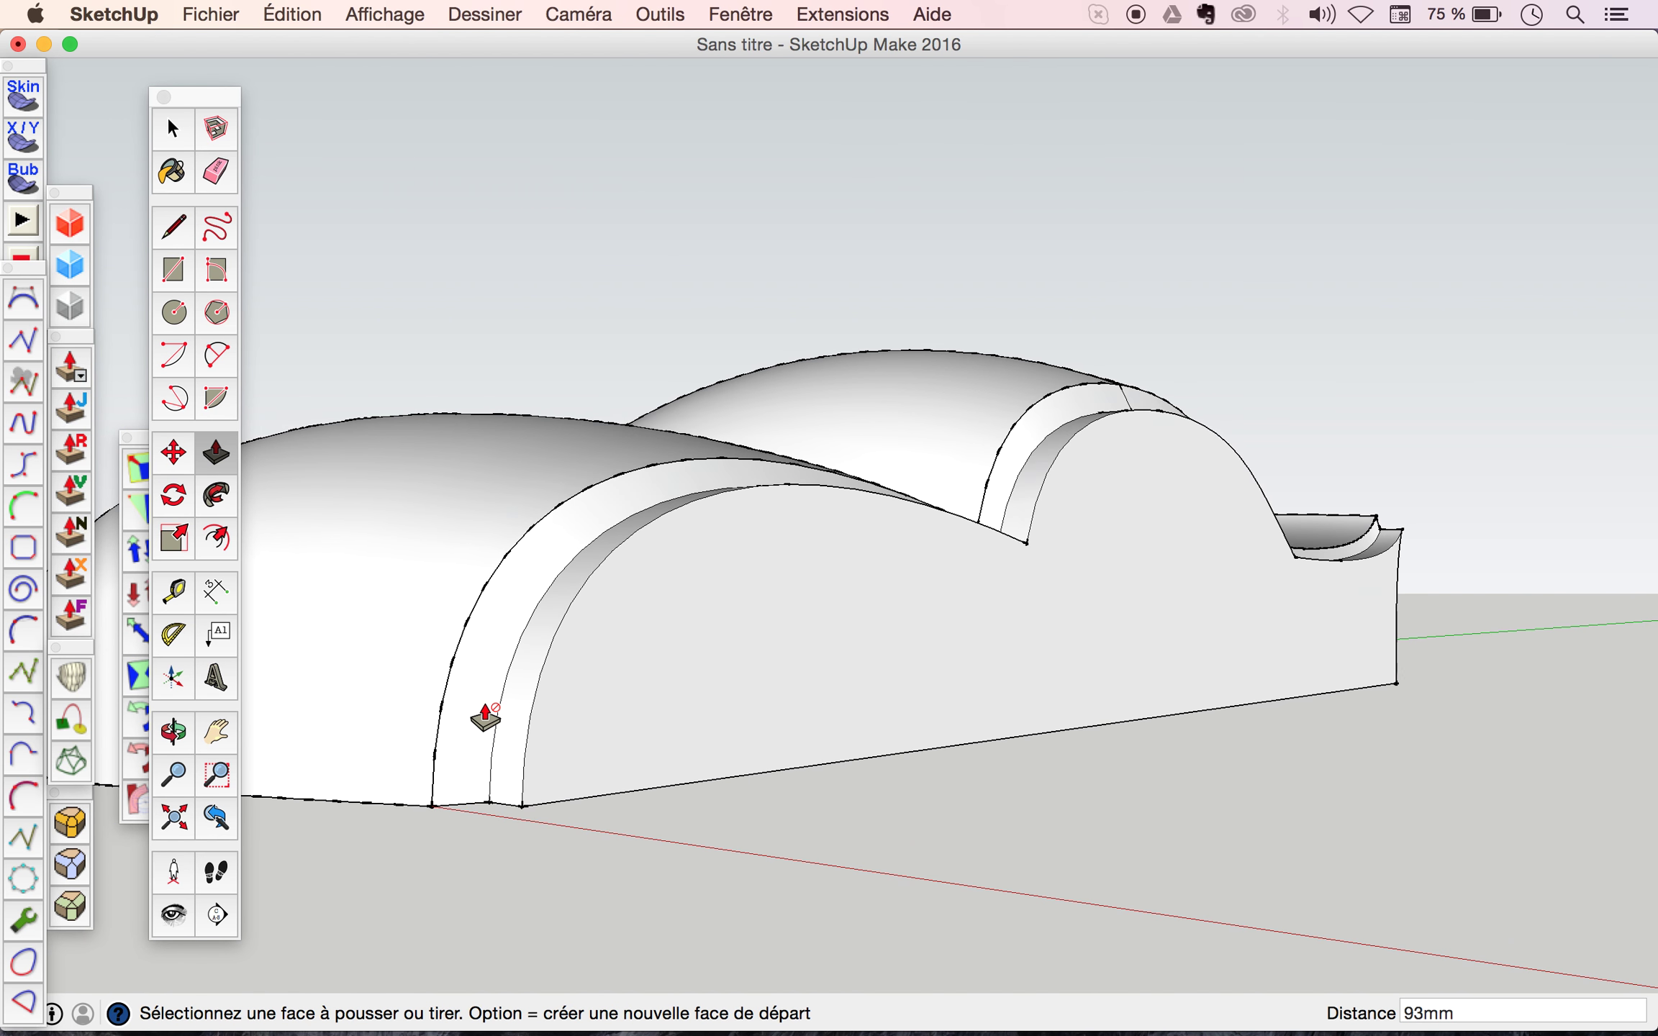
pyautogui.click(597, 703)
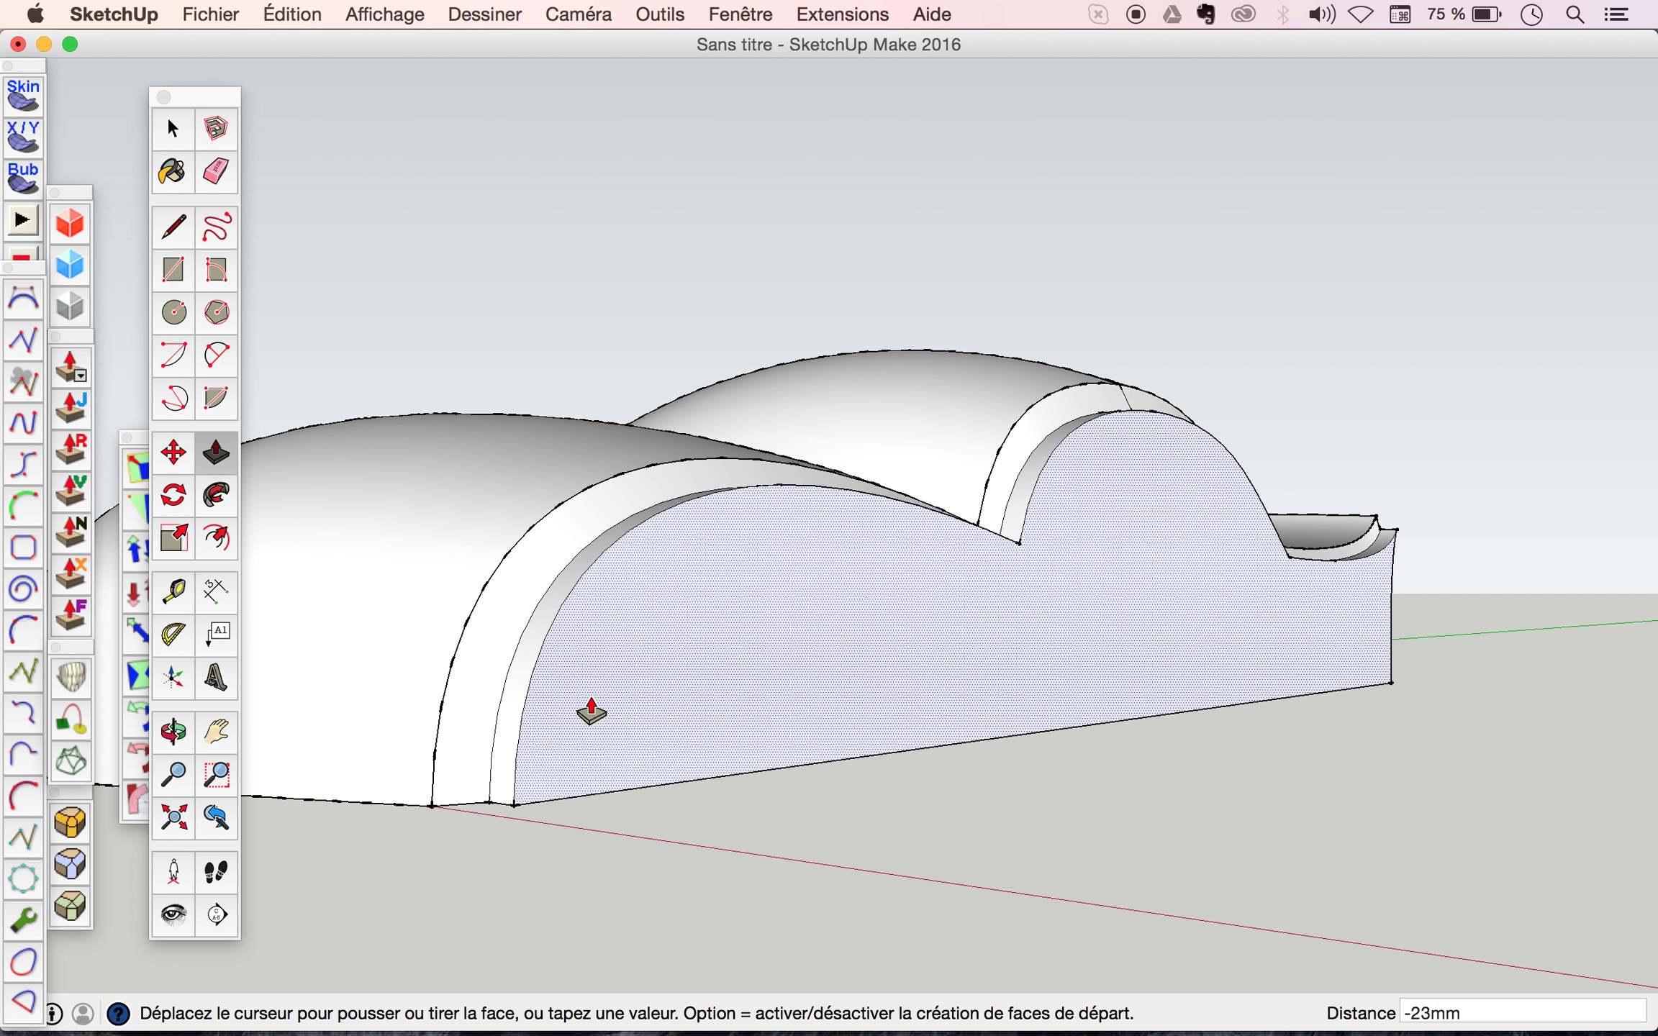
pyautogui.click(569, 692)
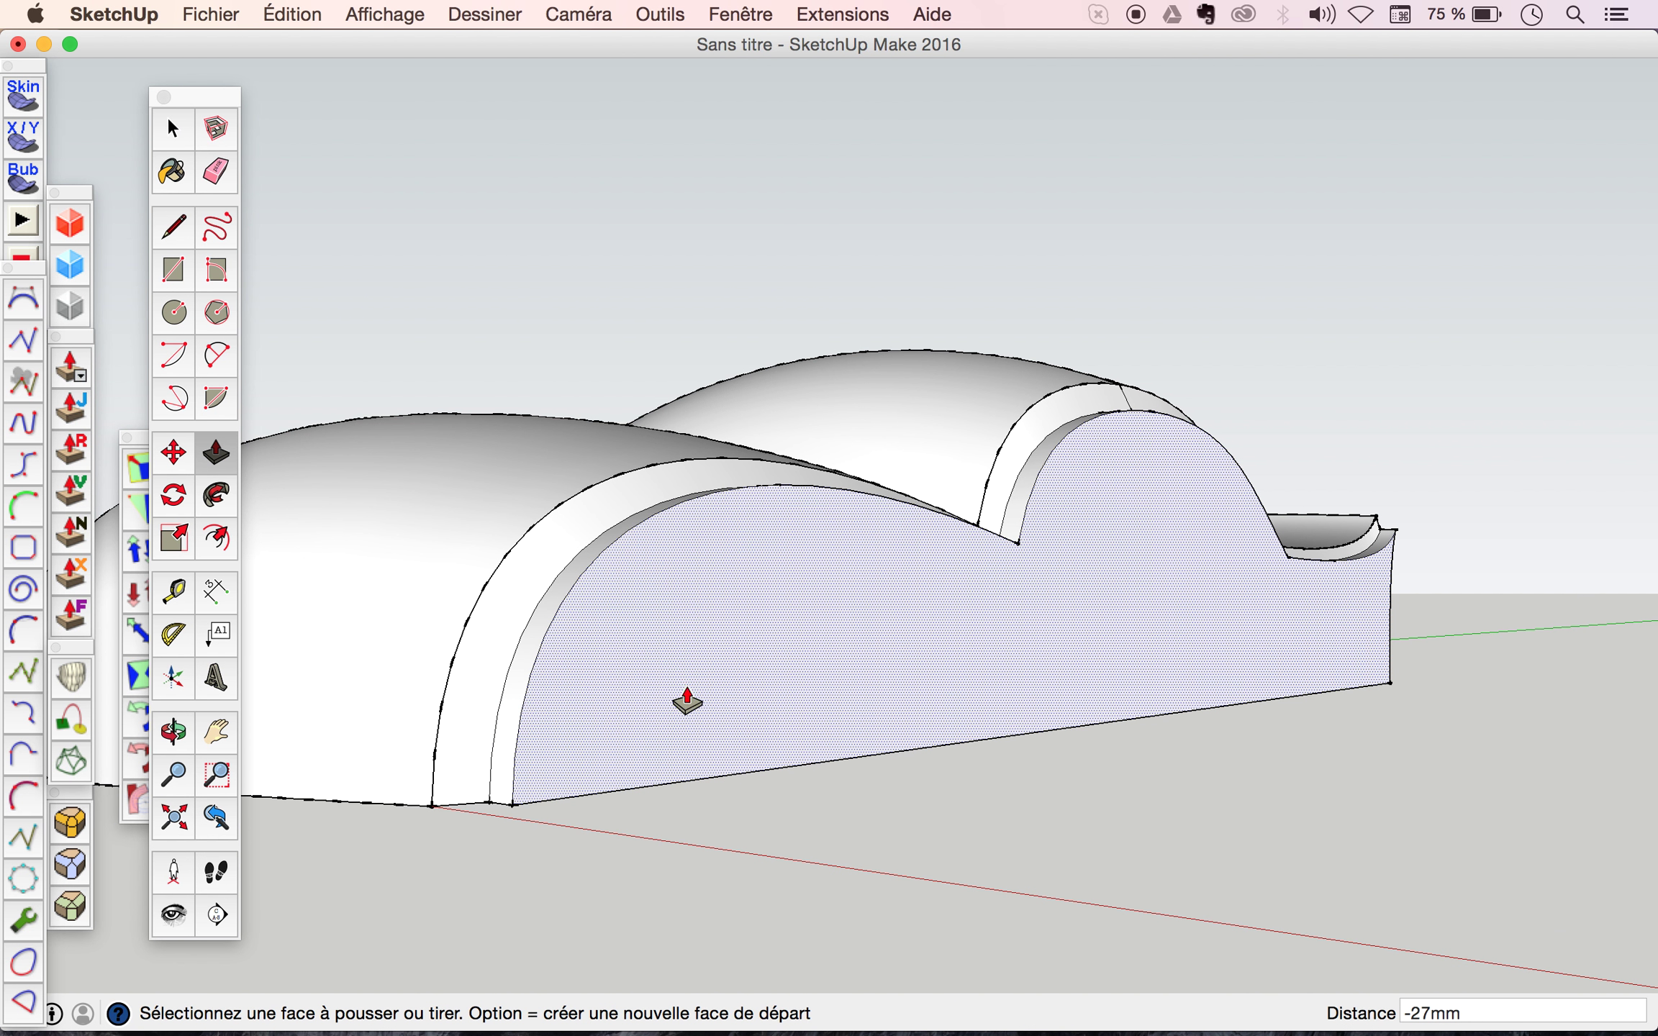
# Select the large side face and begin scaling it inward along the green axis.
pyautogui.press('space')
pyautogui.click(740, 638)
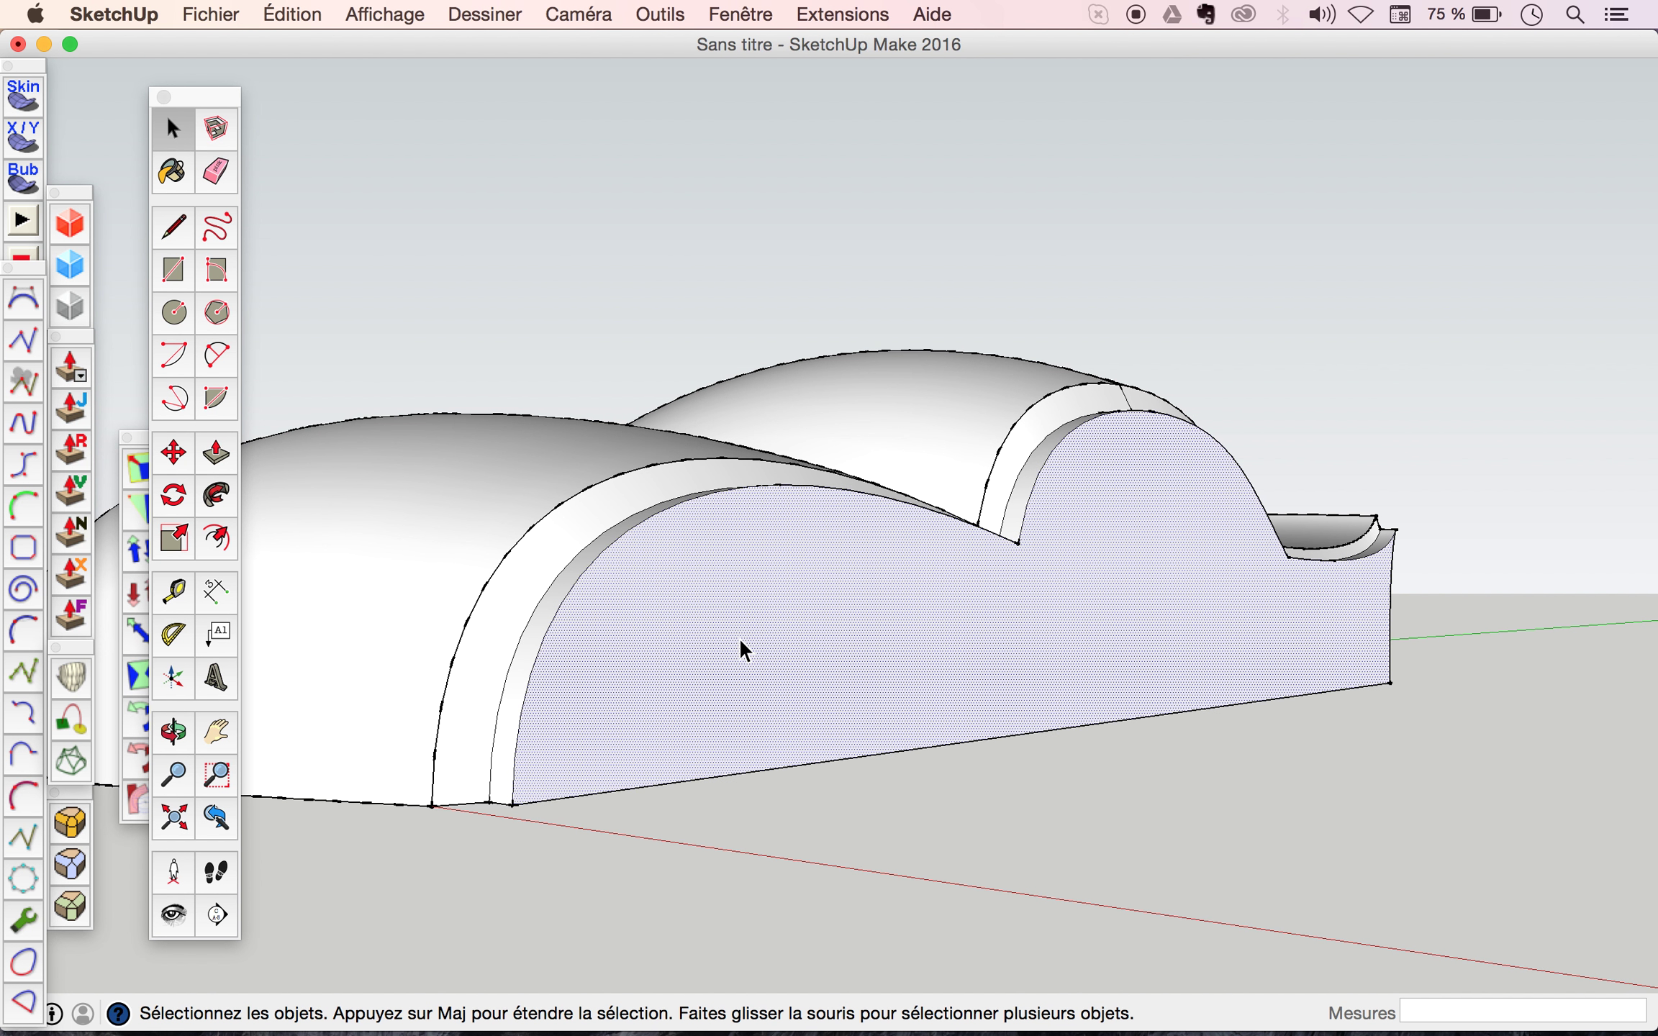
pyautogui.click(174, 541)
pyautogui.moveTo(515, 540); pyautogui.dragTo(554, 539)
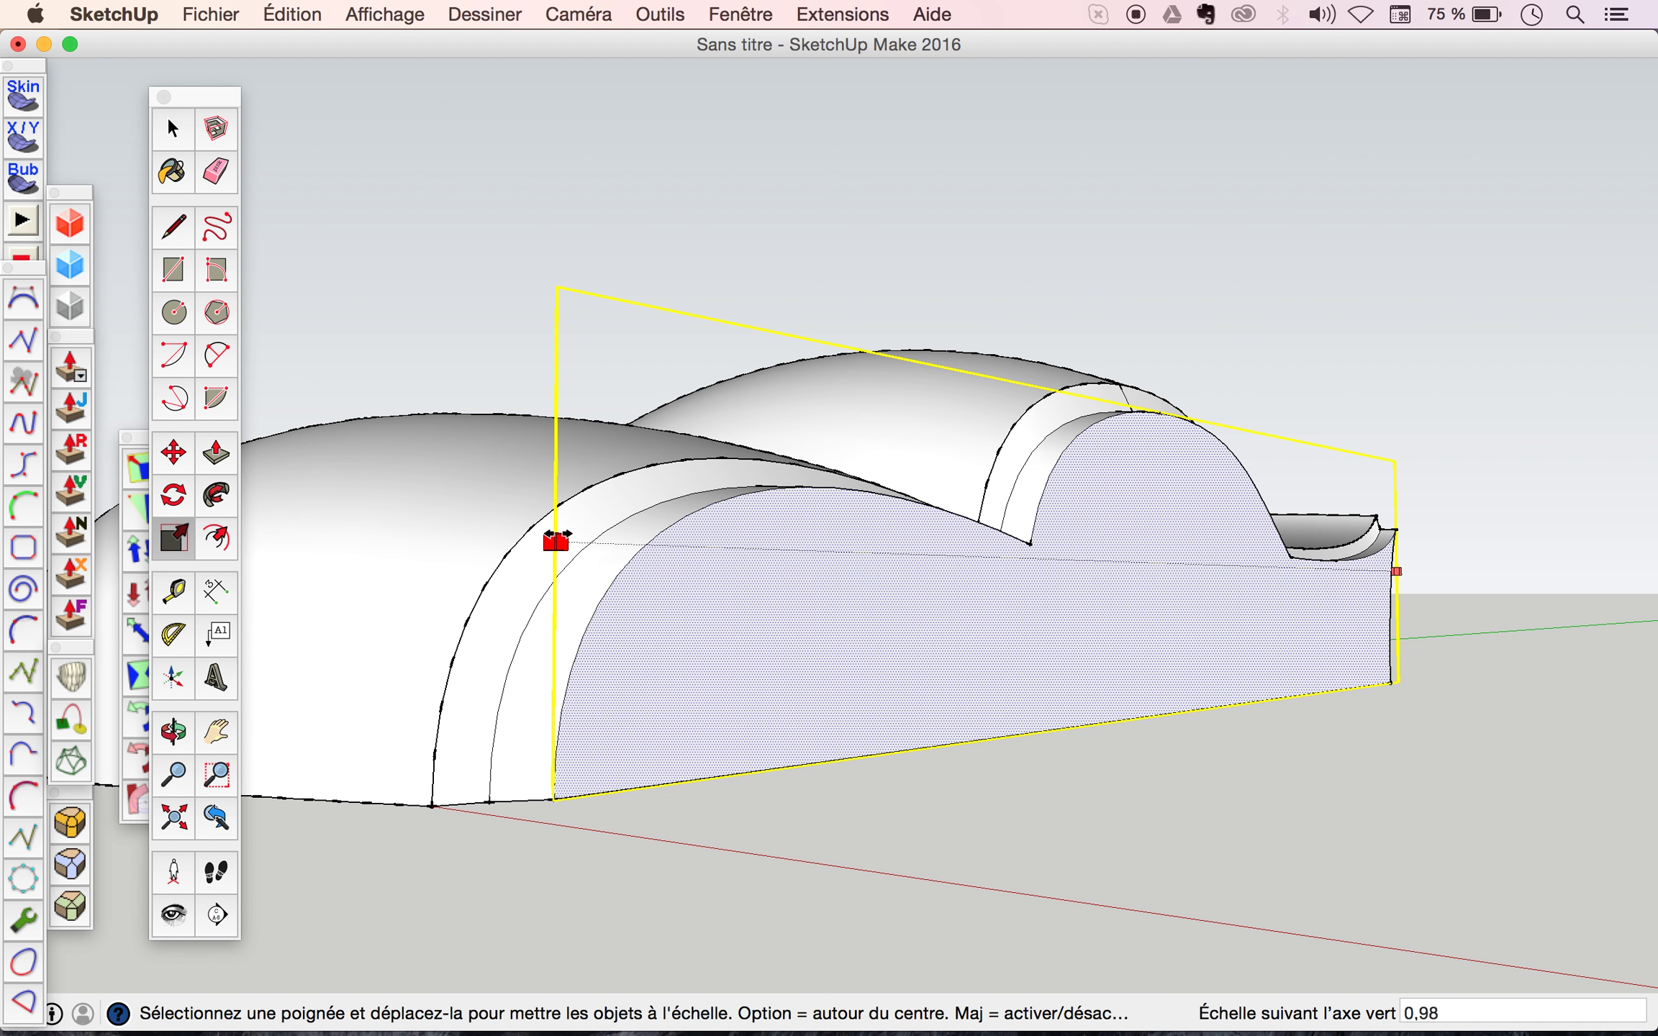
# Shrink the side face to 0.97 on green and the end face to 0.98 green, 0.80 red.
pyautogui.moveTo(554, 536); pyautogui.dragTo(576, 540)
pyautogui.moveTo(659, 562)
pyautogui.mouseDown(button='middle')
pyautogui.moveTo(1007, 689)
pyautogui.moveTo(961, 644)
pyautogui.mouseUp(button='middle')
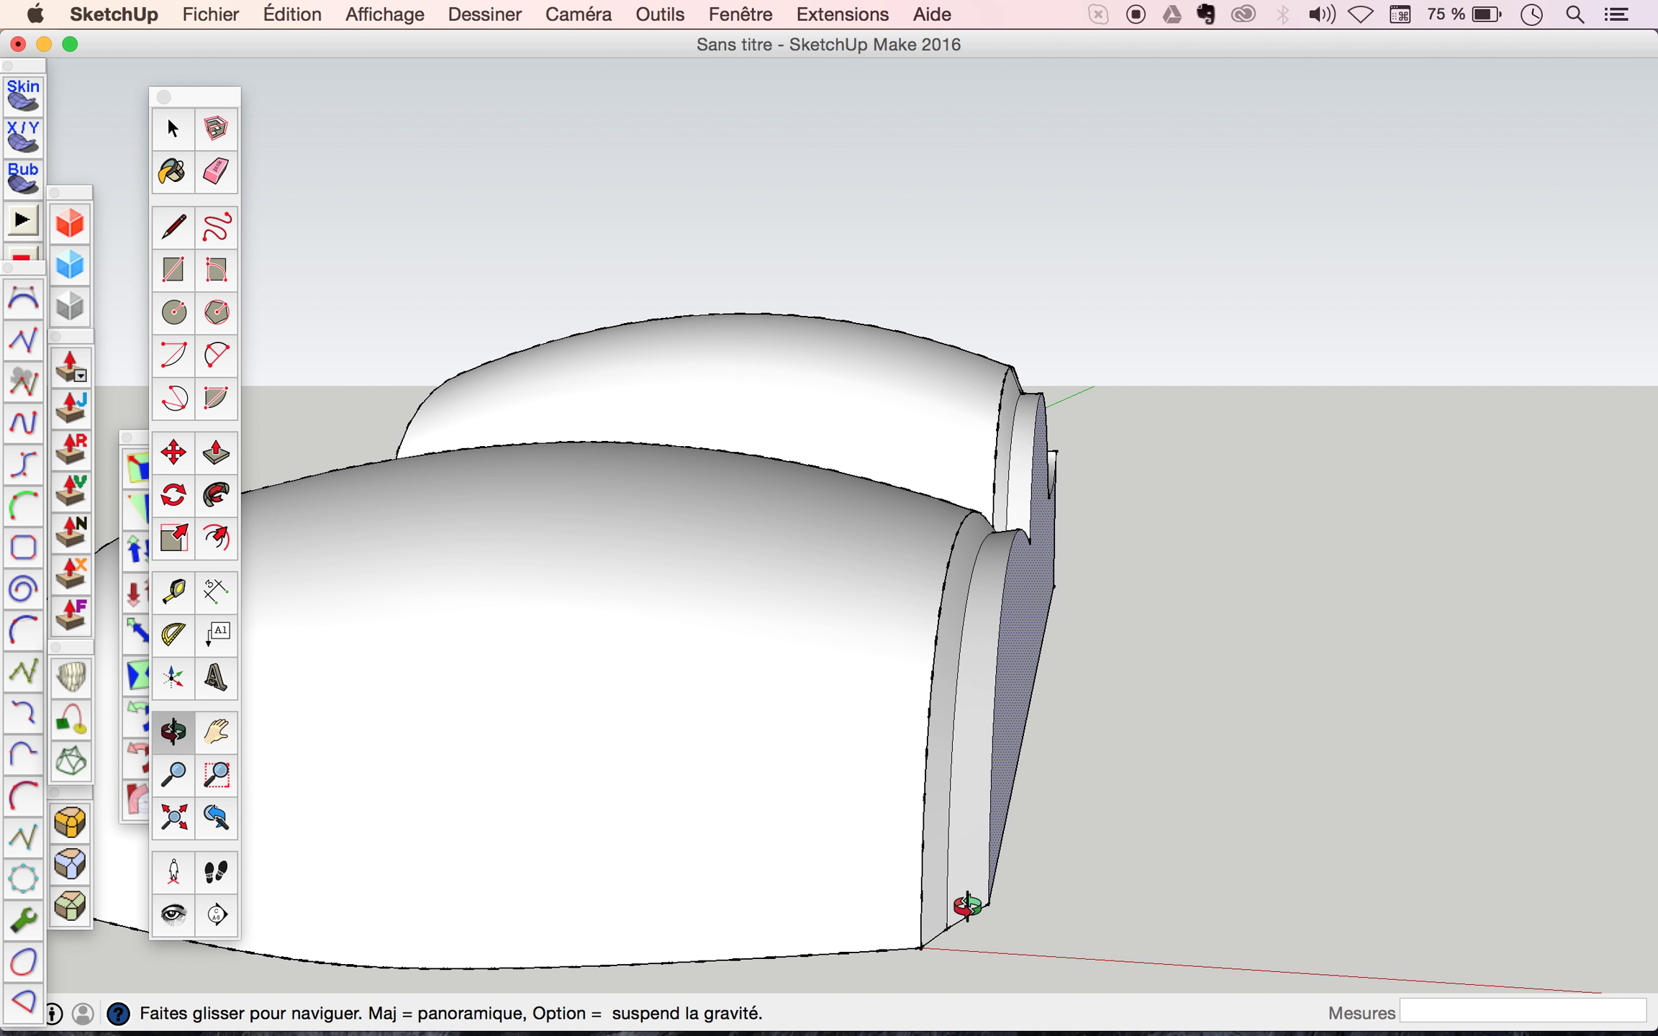
pyautogui.click(168, 540)
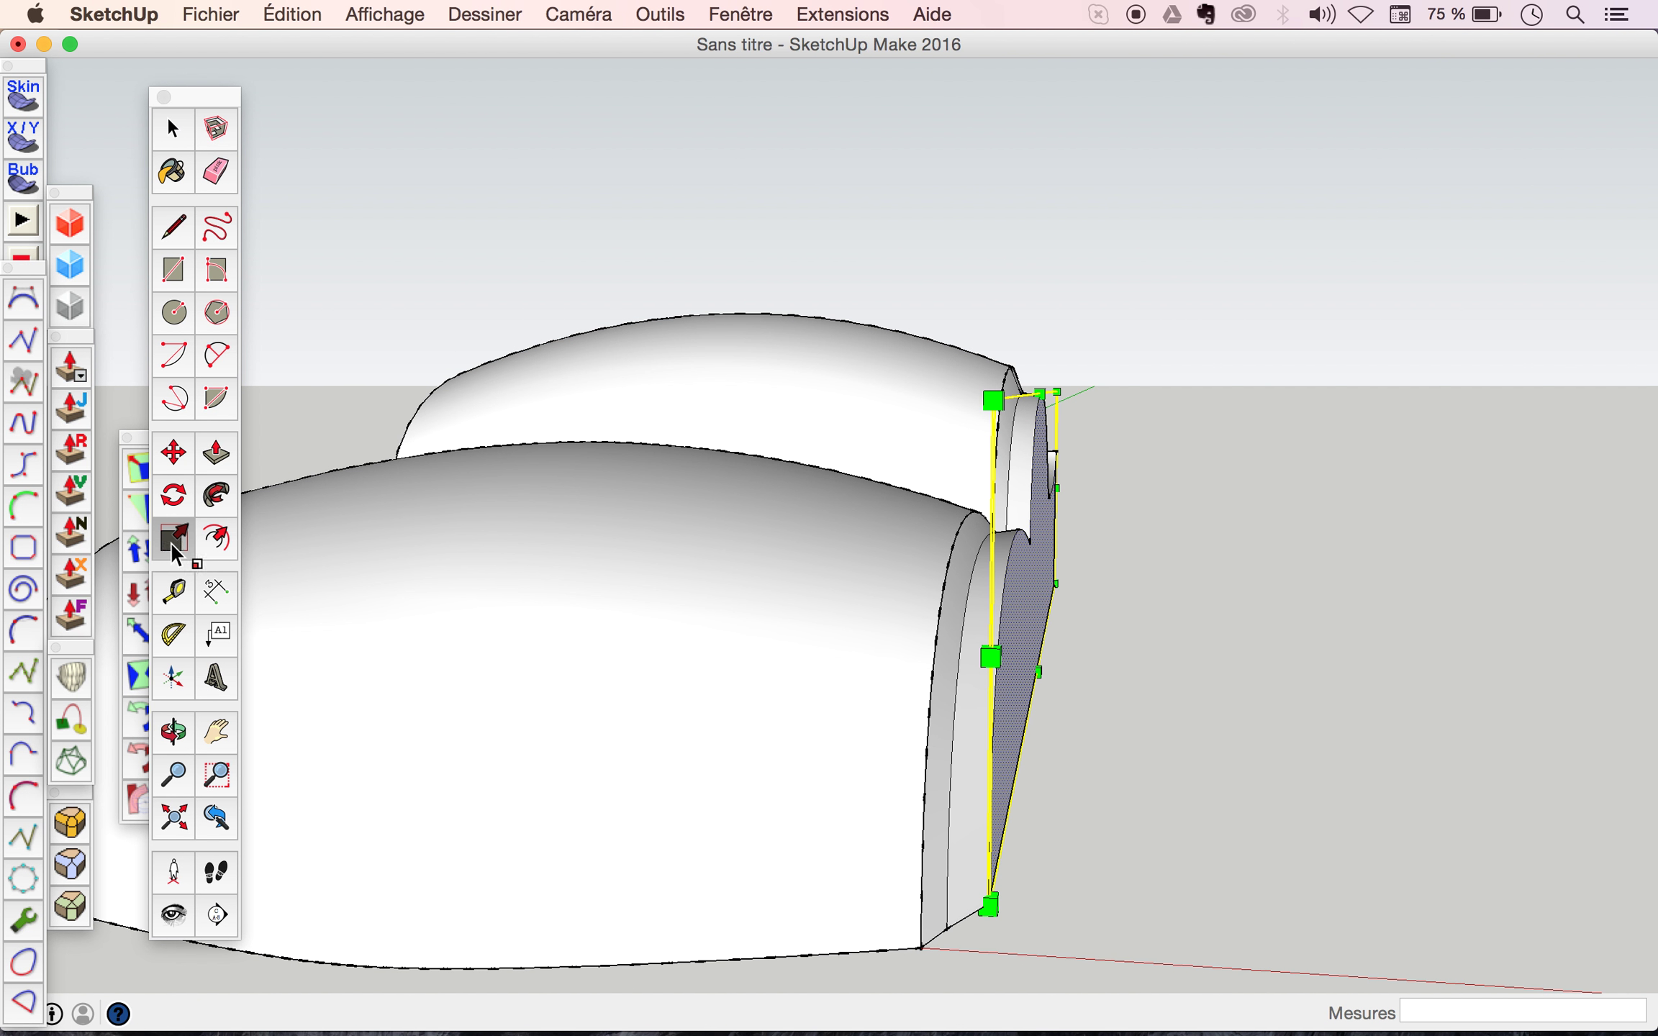
pyautogui.moveTo(990, 656); pyautogui.dragTo(995, 649)
pyautogui.click(994, 649)
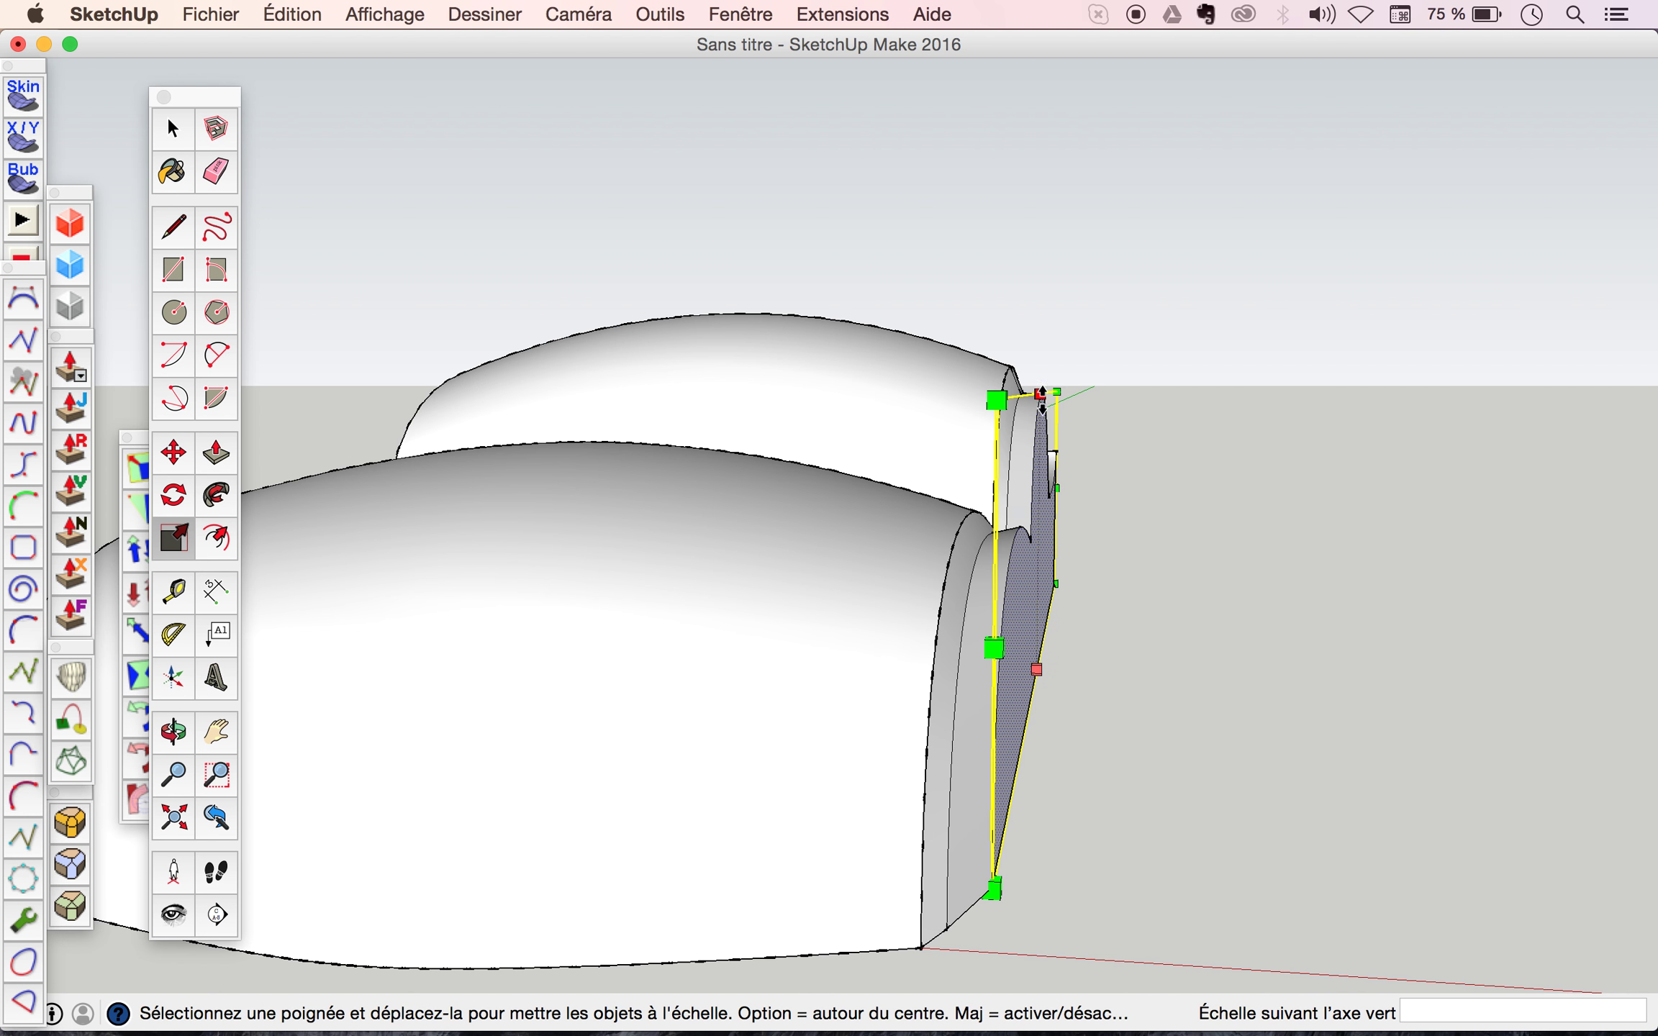
pyautogui.moveTo(1040, 394); pyautogui.dragTo(1041, 444)
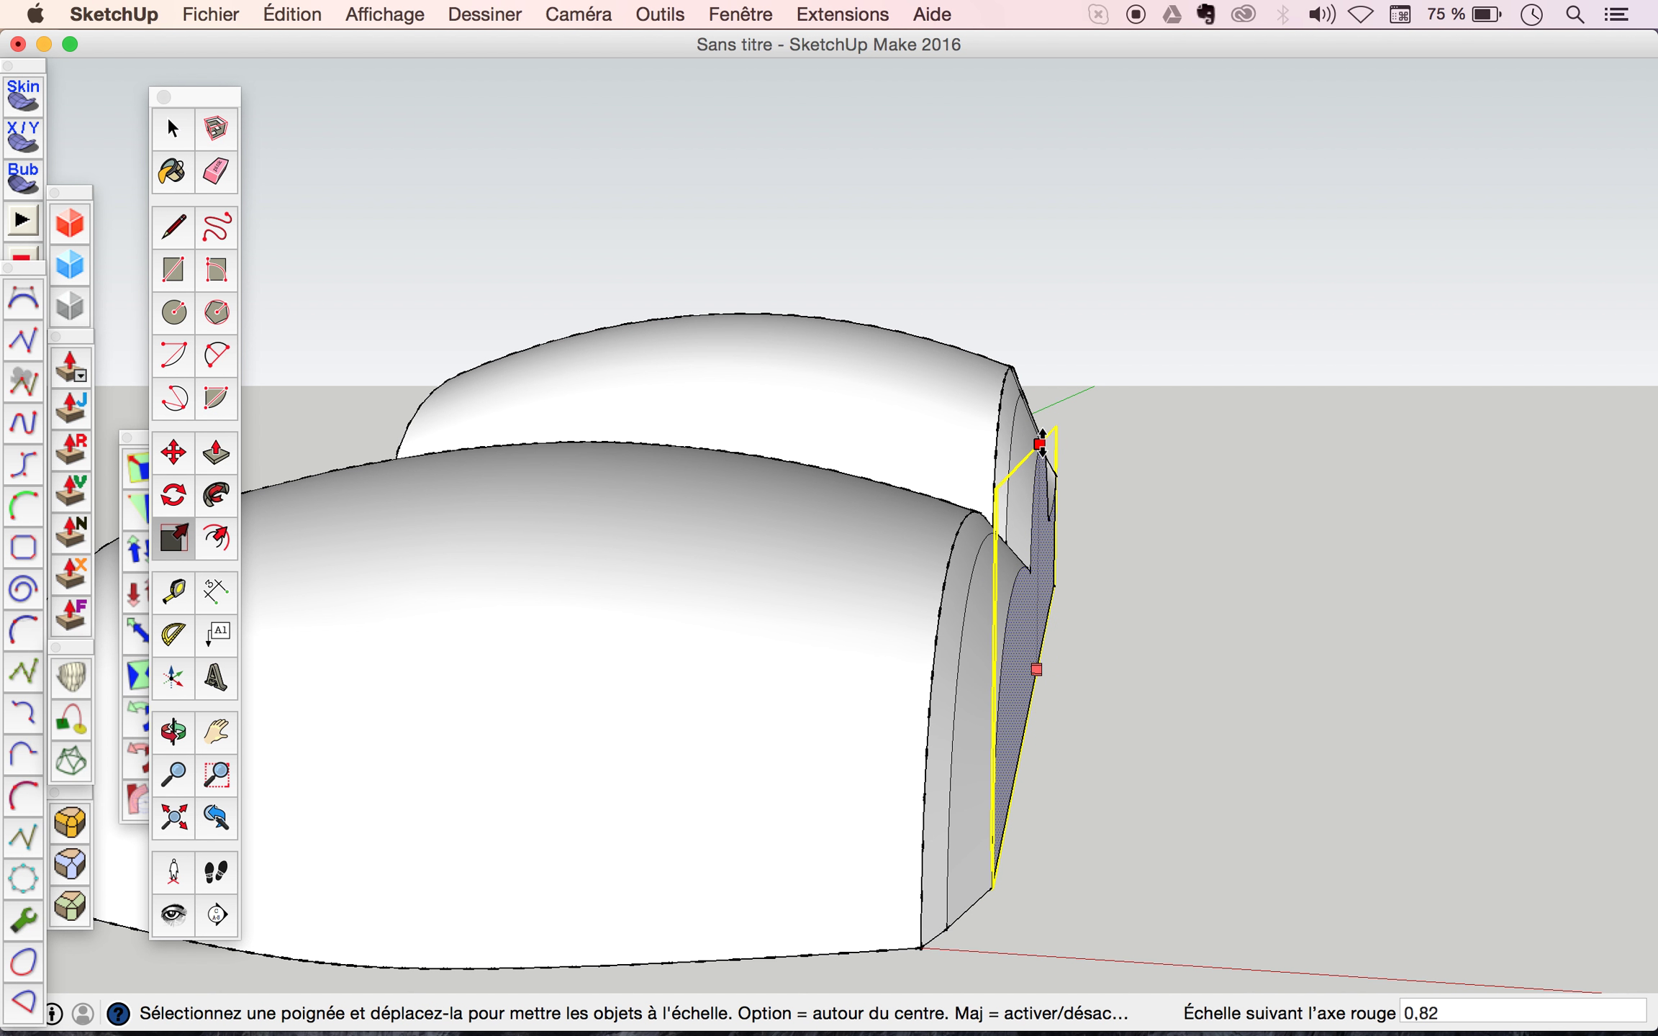
pyautogui.moveTo(1041, 444); pyautogui.dragTo(1041, 448)
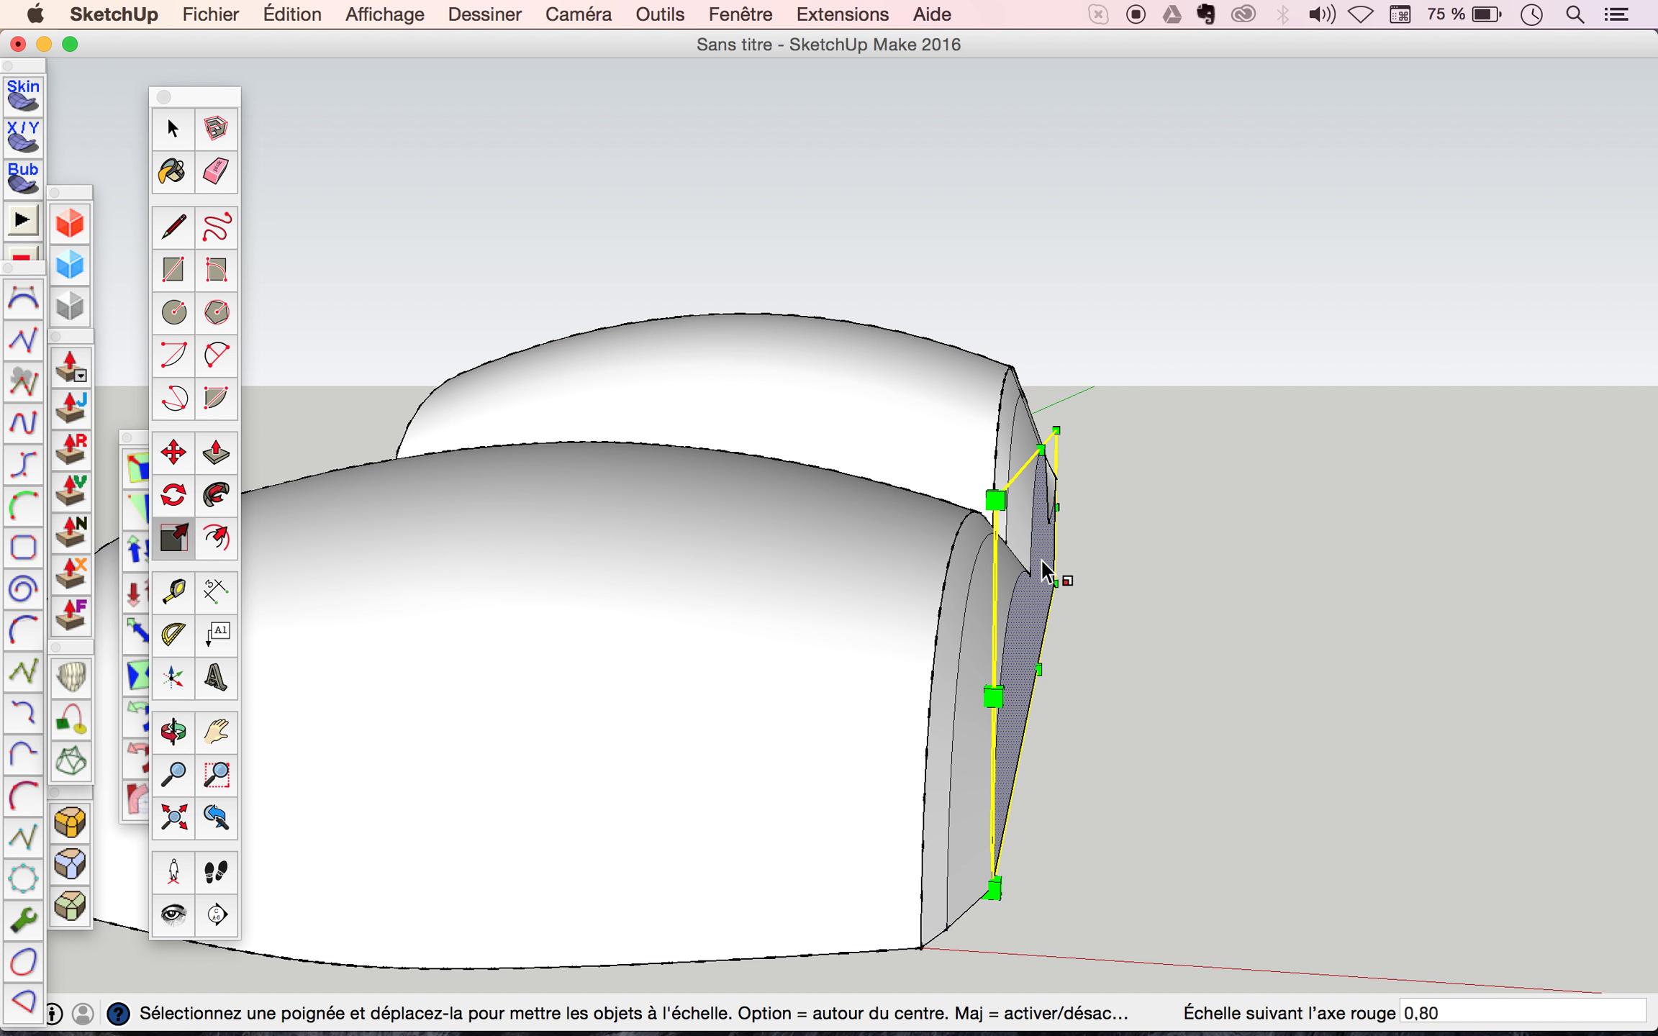
# Rescale the side face to 0.98 so it sits inset from the curved rim.
pyautogui.press('o')
pyautogui.moveTo(1055, 537)
pyautogui.mouseDown()
pyautogui.moveTo(1451, 567)
pyautogui.moveTo(965, 580)
pyautogui.mouseUp()
pyautogui.press('space')
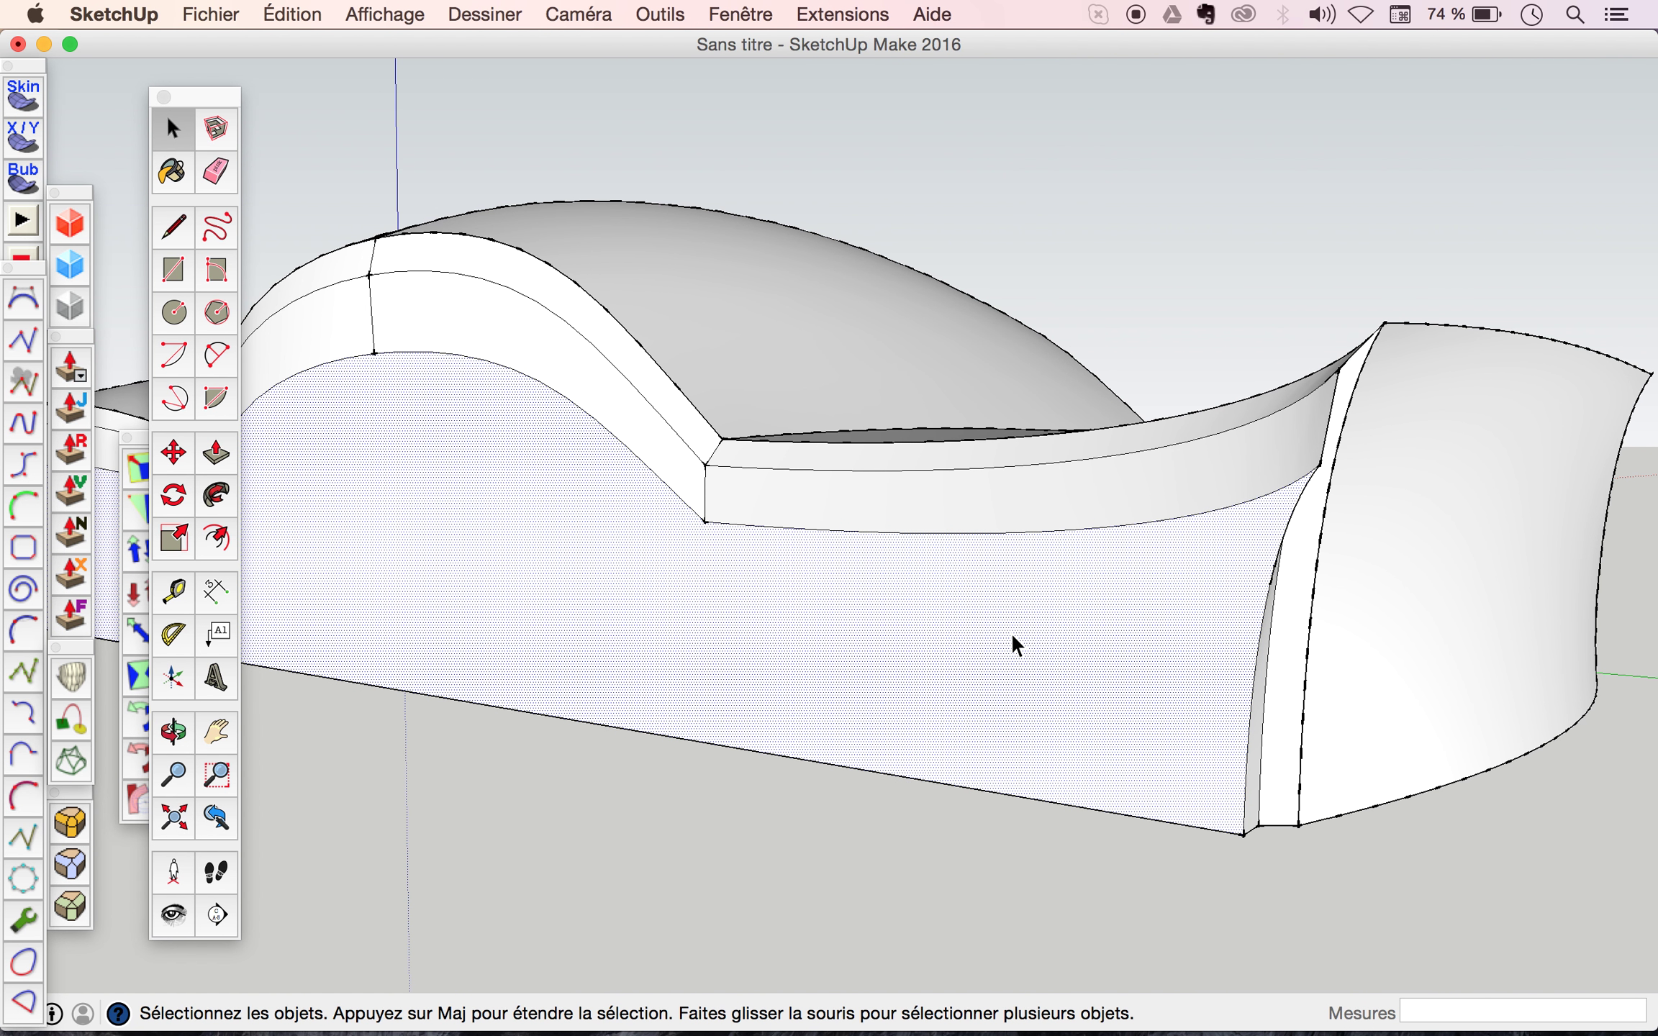
pyautogui.click(173, 547)
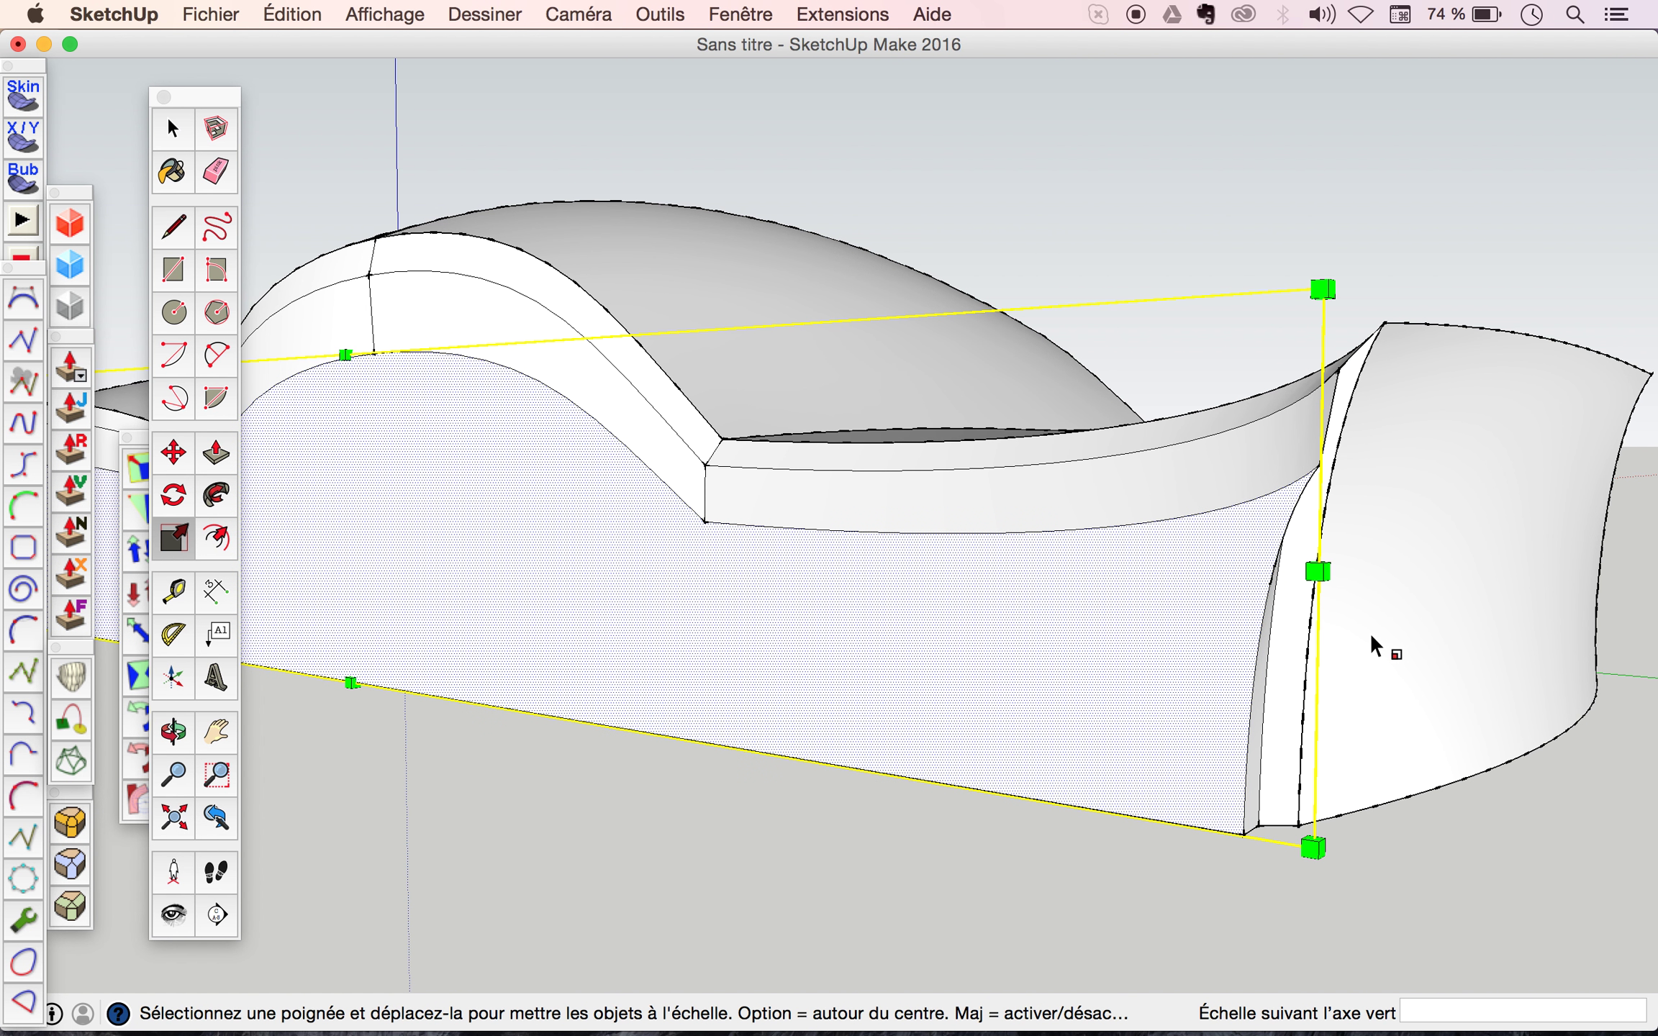
pyautogui.click(1316, 573)
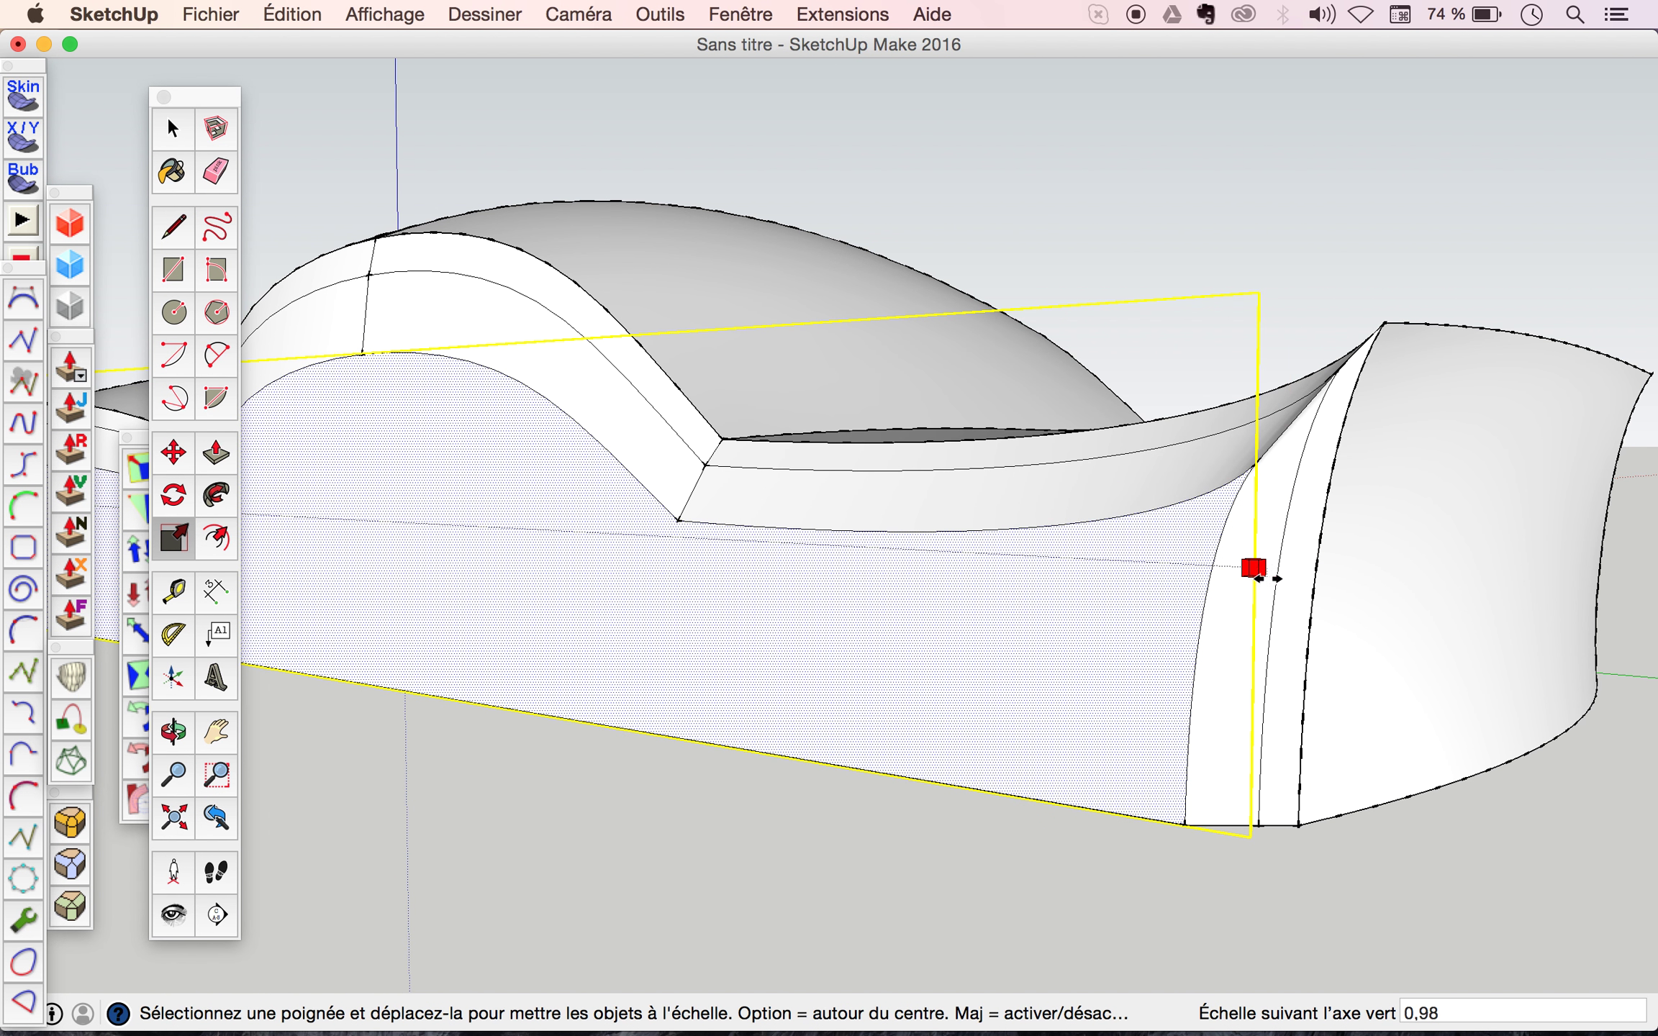
pyautogui.click(1253, 572)
pyautogui.press('o')
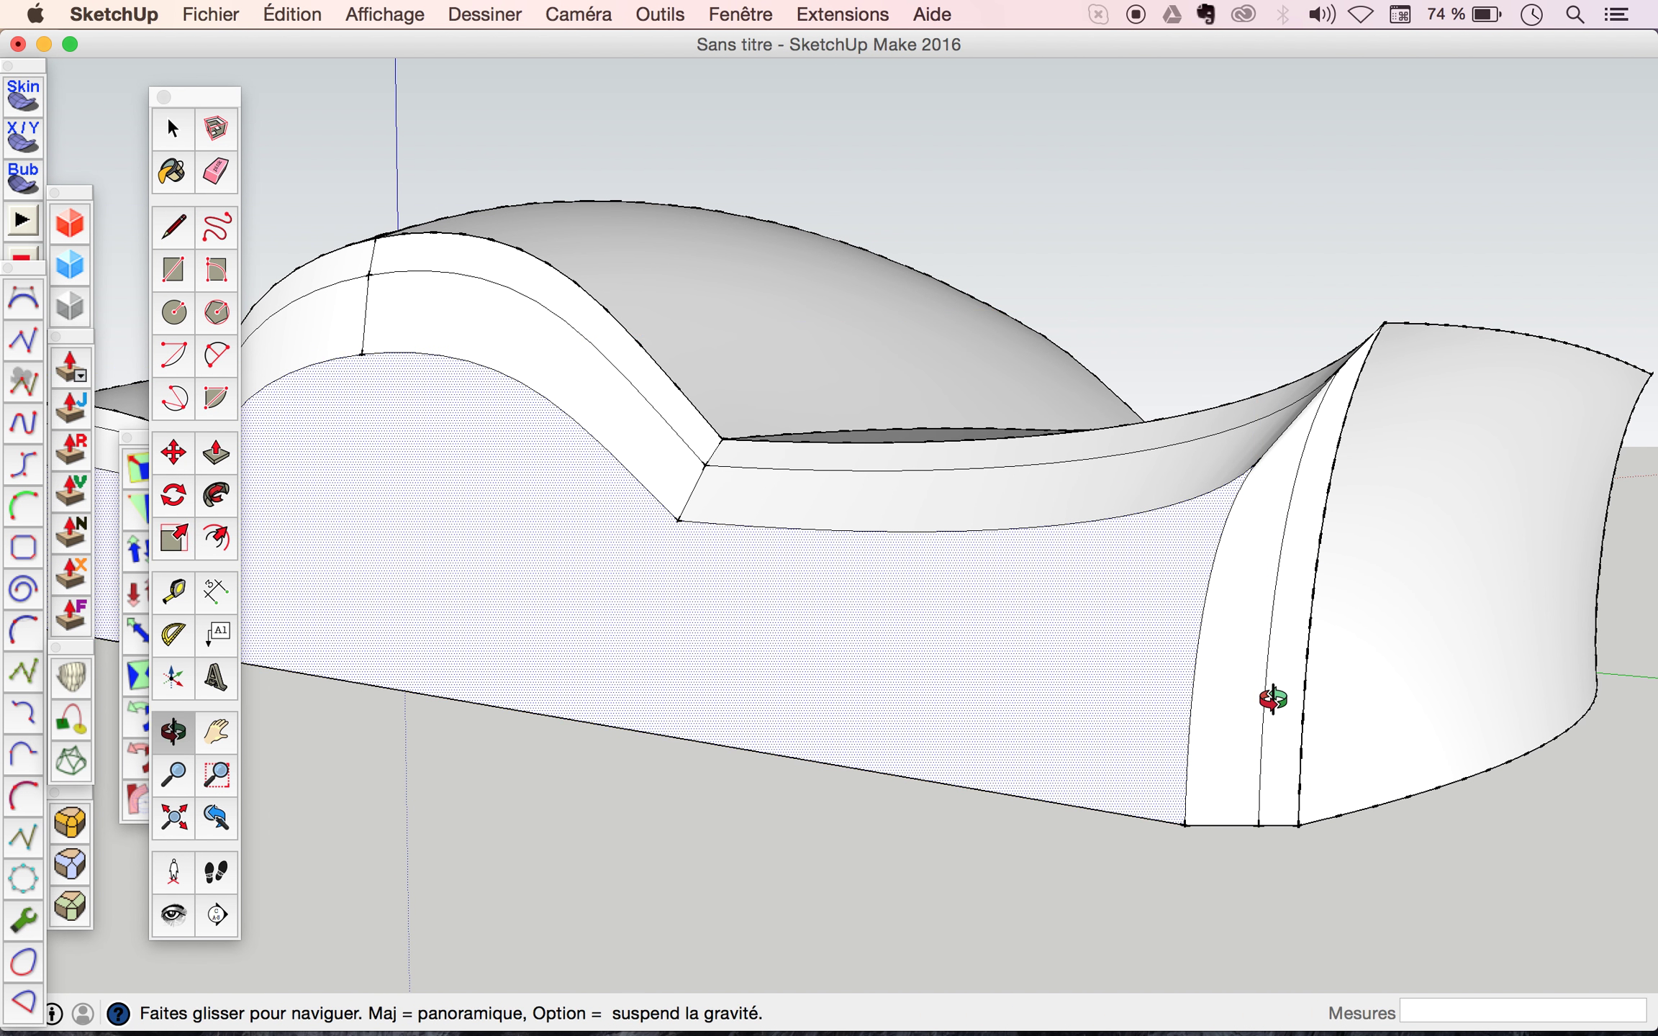
pyautogui.scroll(-5, 554, 588)
pyautogui.moveTo(1273, 699)
pyautogui.mouseDown()
pyautogui.moveTo(447, 580)
pyautogui.moveTo(484, 582)
pyautogui.mouseUp()
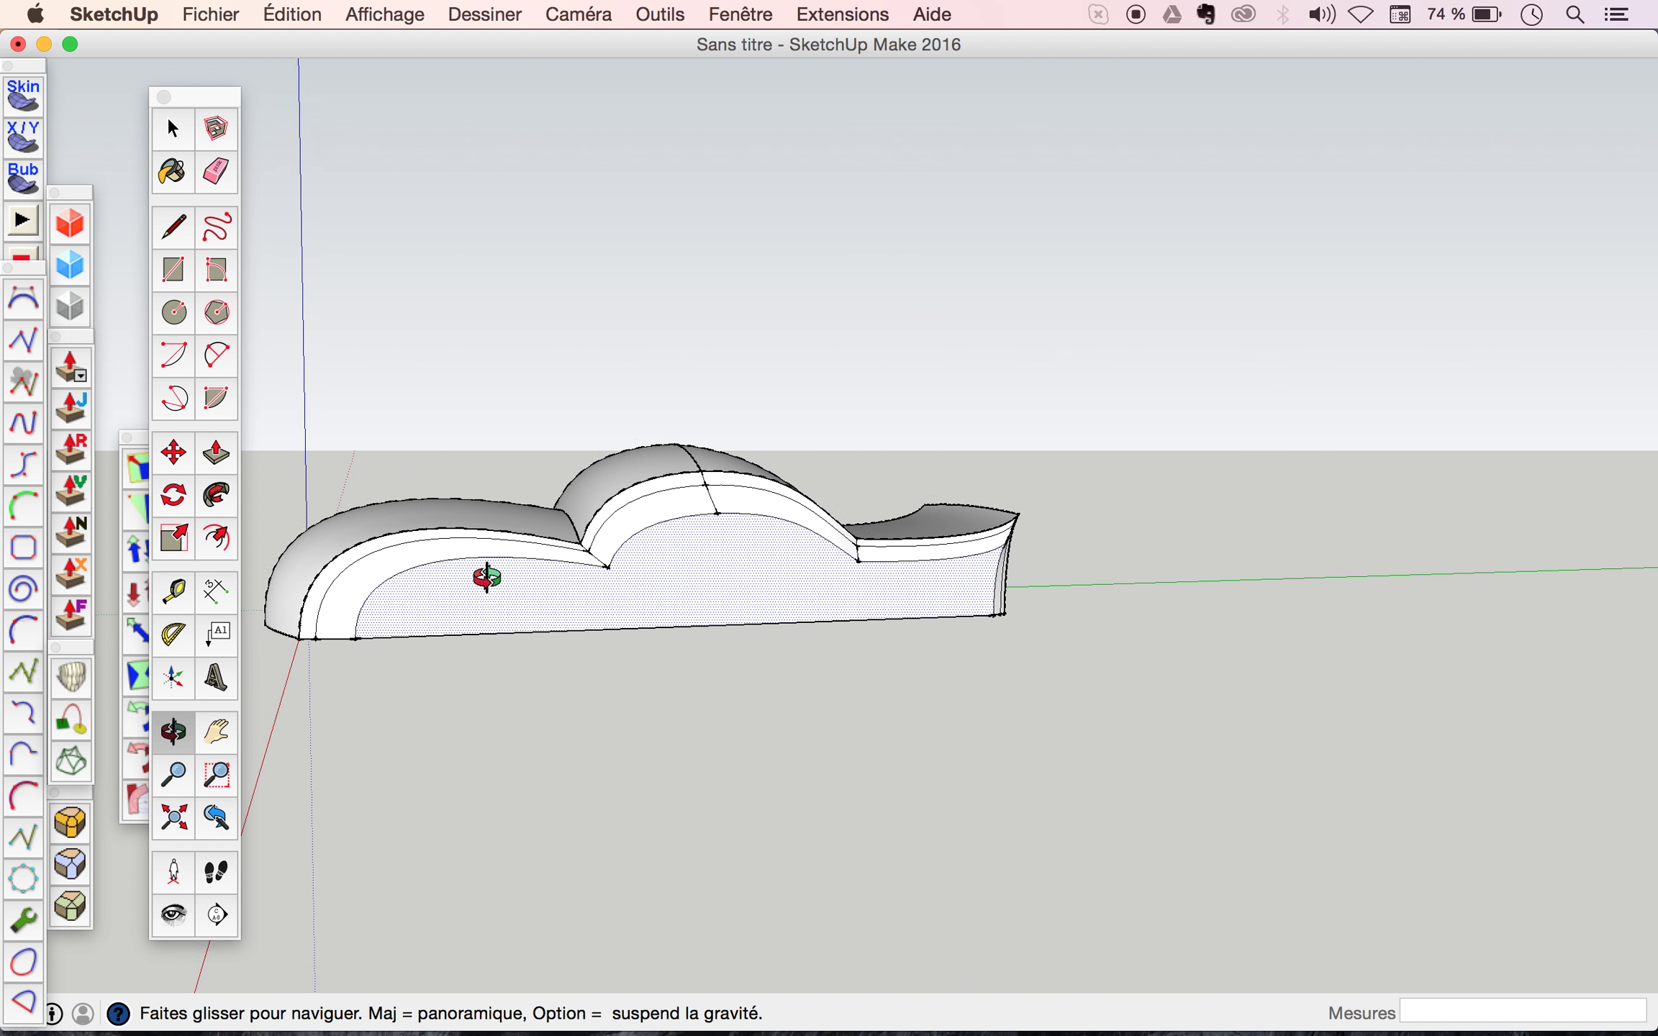
pyautogui.press('space')
# Orbit down to a low side-on view showing the shell's flat blue-grey side face.
pyautogui.scroll(2, 379, 600)
pyautogui.scroll(3, 416, 600)
pyautogui.scroll(2, 416, 600)
pyautogui.moveTo(416, 599)
pyautogui.mouseDown(button='middle')
pyautogui.moveTo(658, 630)
pyautogui.moveTo(580, 584)
pyautogui.moveTo(700, 210)
pyautogui.mouseUp(button='middle')
pyautogui.moveTo(677, 360)
pyautogui.mouseDown(button='middle')
pyautogui.moveTo(955, 278)
pyautogui.moveTo(1087, 357)
pyautogui.moveTo(1081, 370)
pyautogui.moveTo(1013, 334)
pyautogui.mouseUp(button='middle')
pyautogui.scroll(3, 1046, 327)
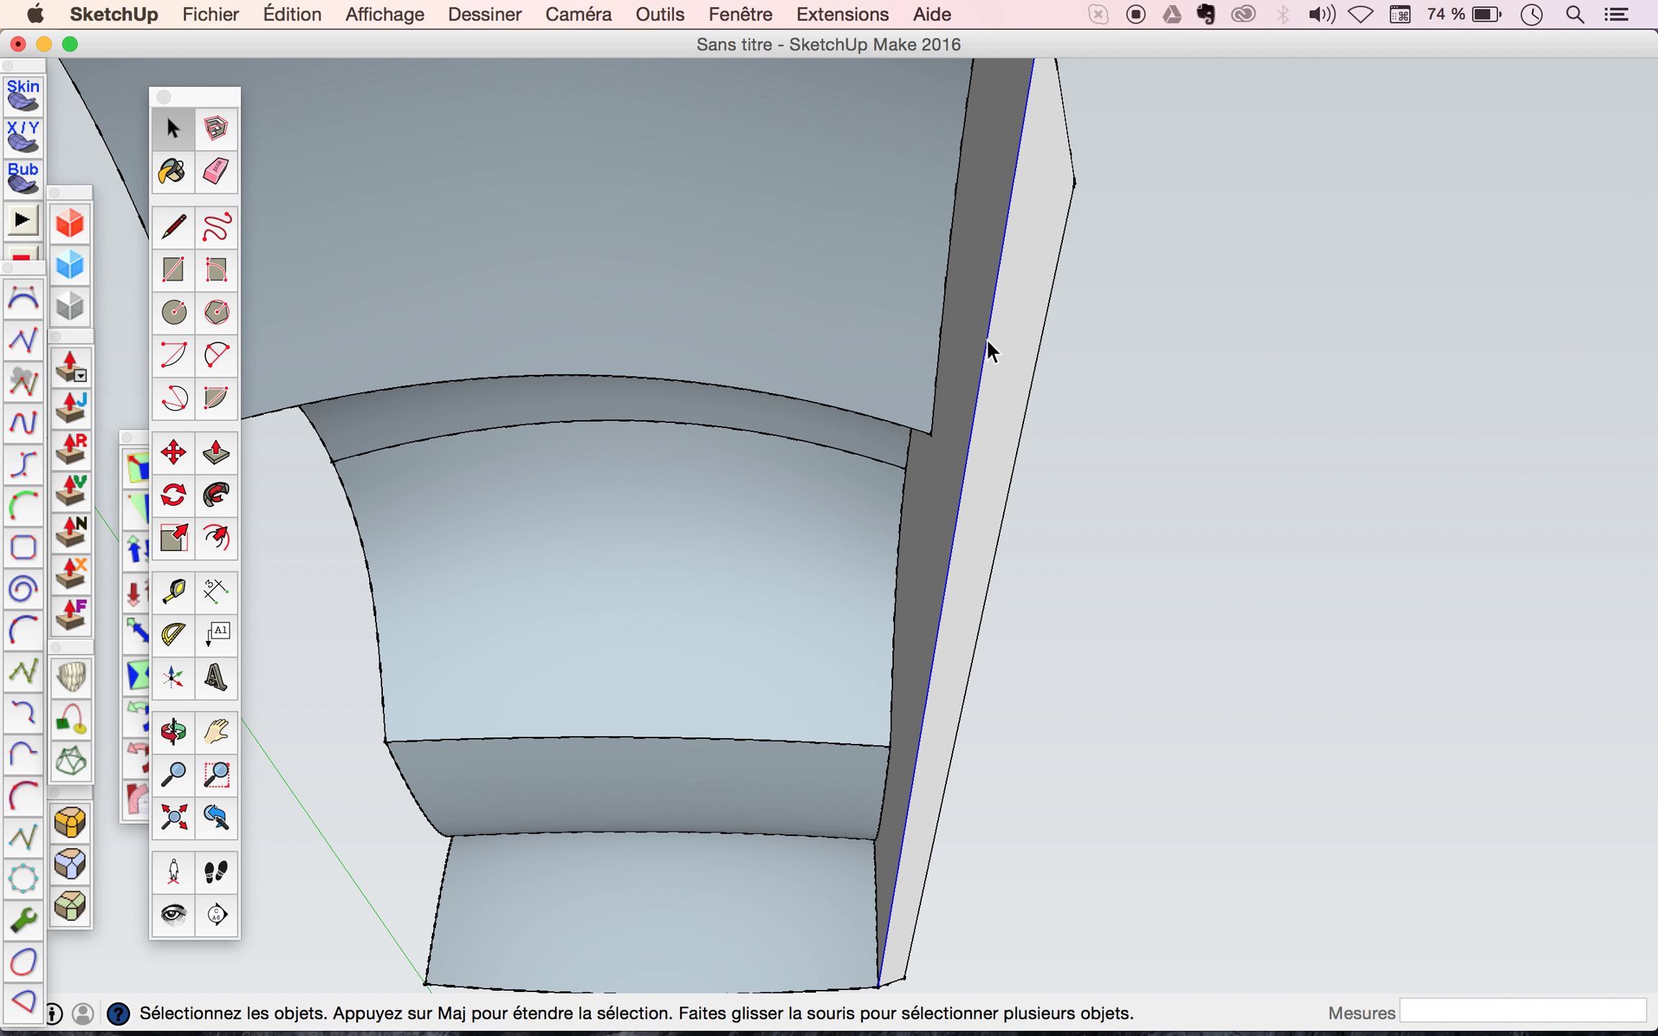
pyautogui.moveTo(1000, 430)
pyautogui.mouseDown(button='middle')
pyautogui.moveTo(905, 455)
pyautogui.moveTo(651, 665)
pyautogui.moveTo(595, 741)
pyautogui.moveTo(437, 751)
pyautogui.moveTo(511, 673)
pyautogui.moveTo(678, 670)
pyautogui.mouseUp(button='middle')
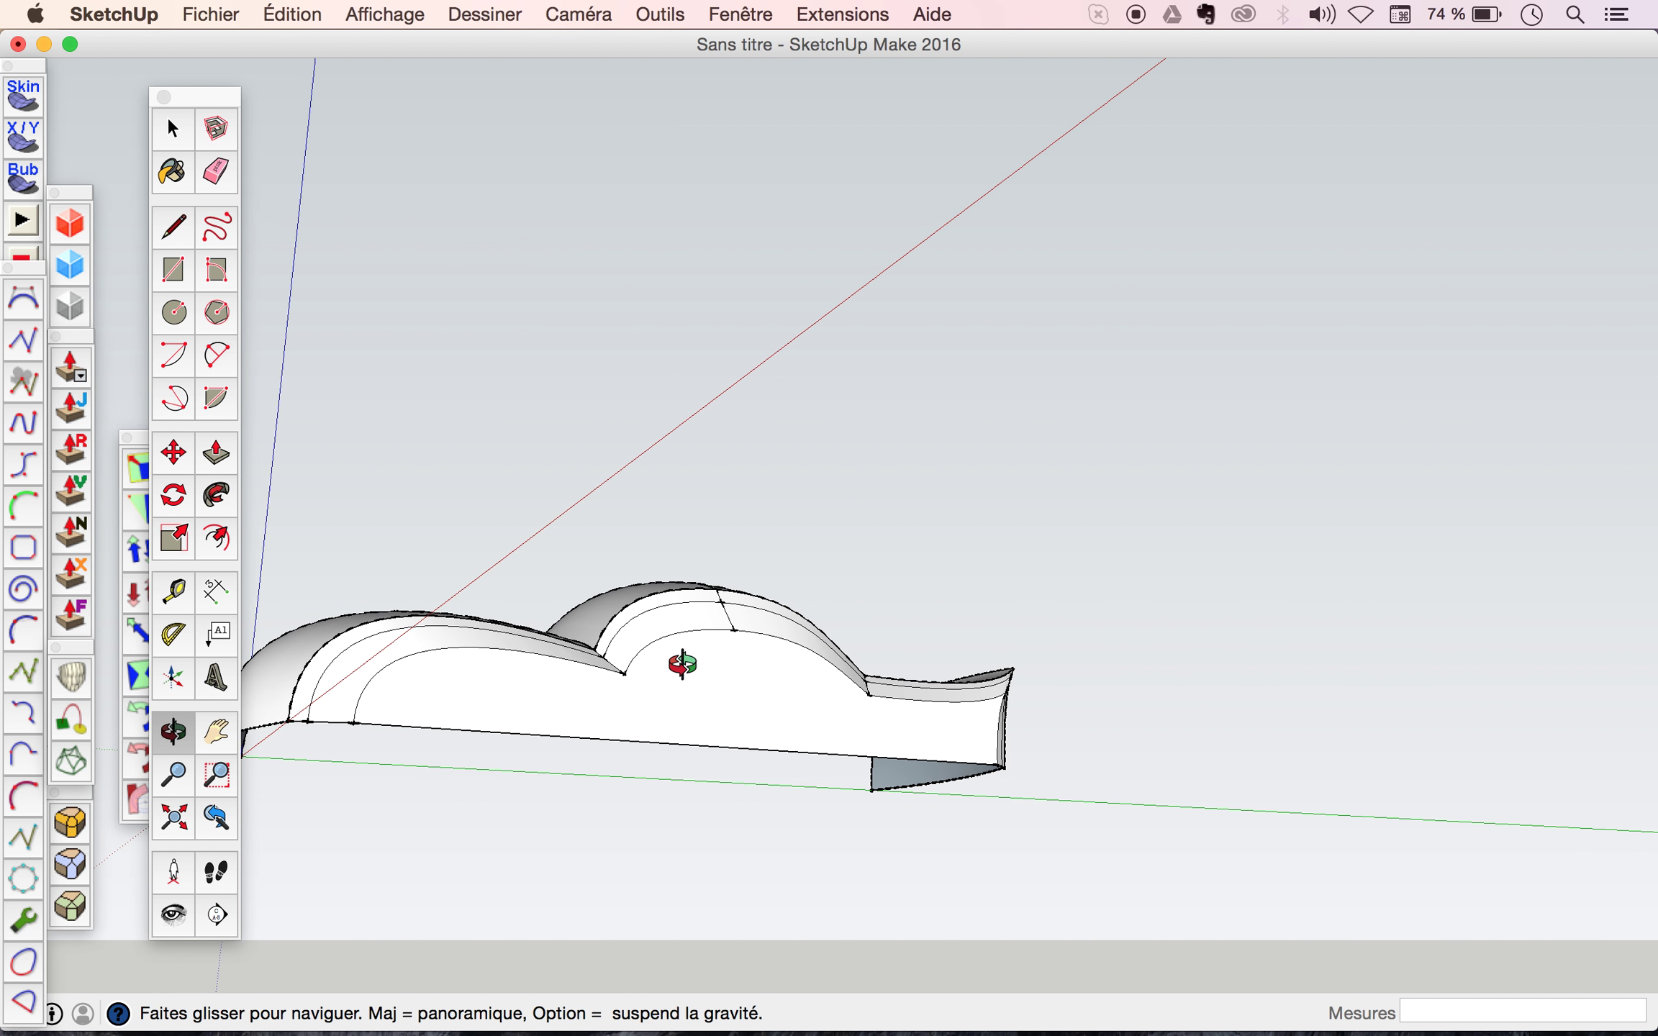
pyautogui.press('space')
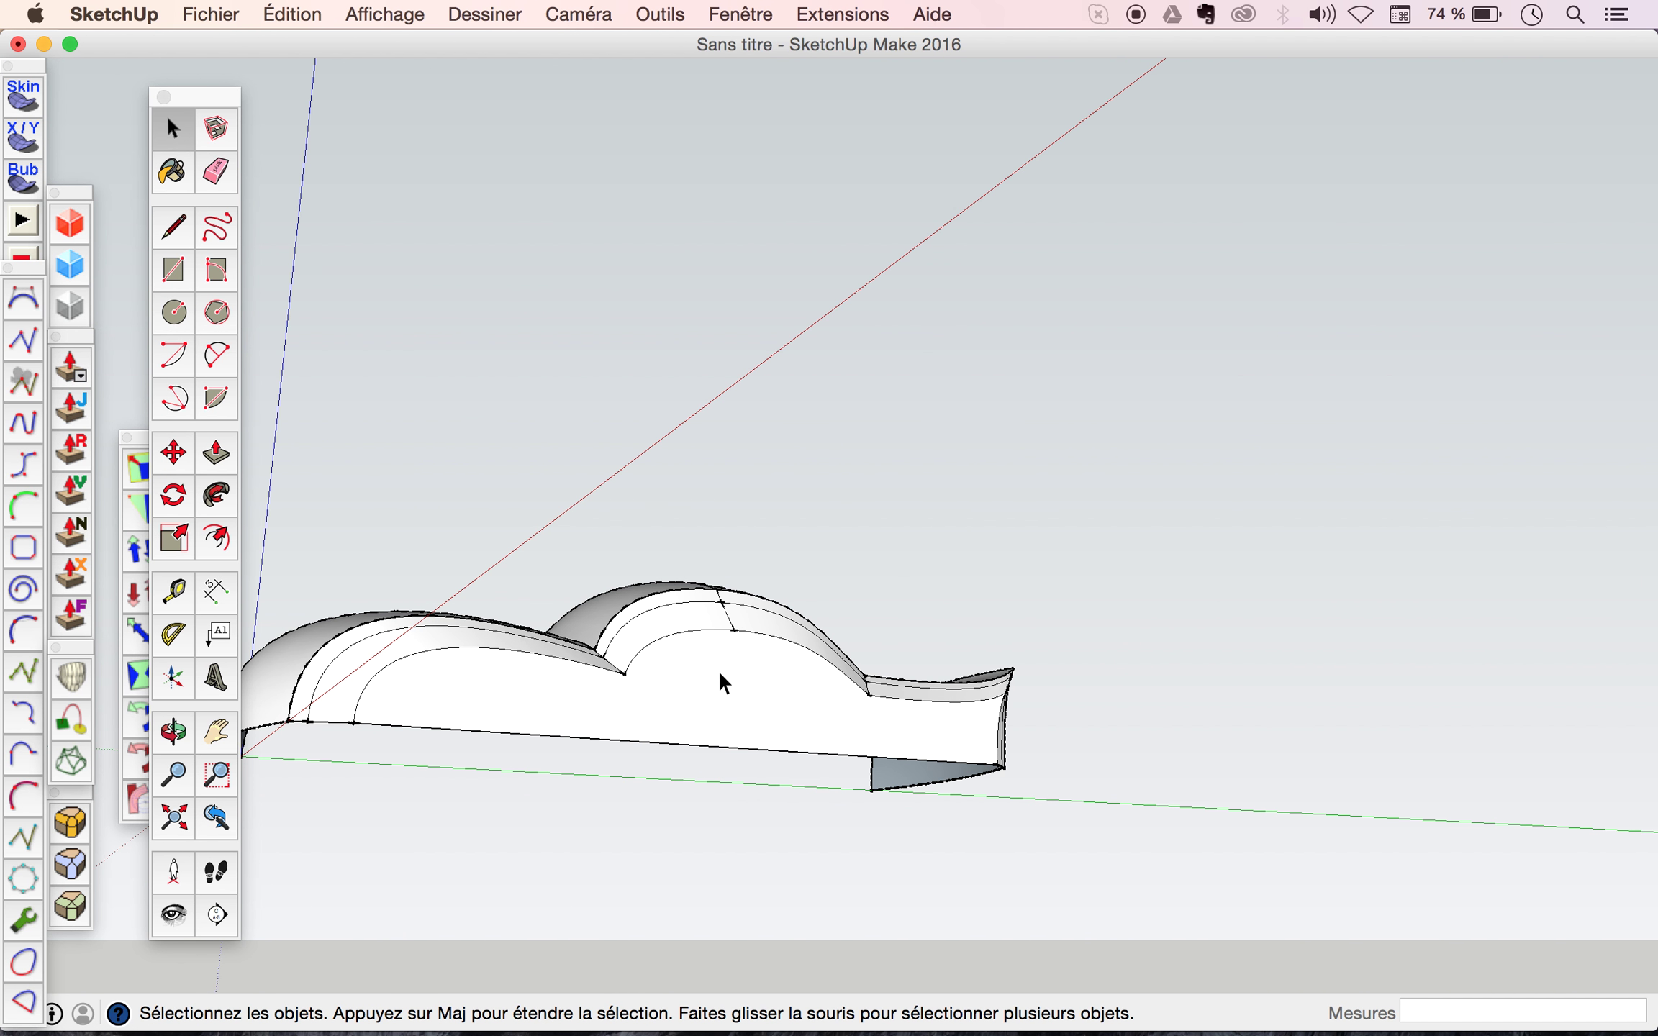
pyautogui.click(720, 675)
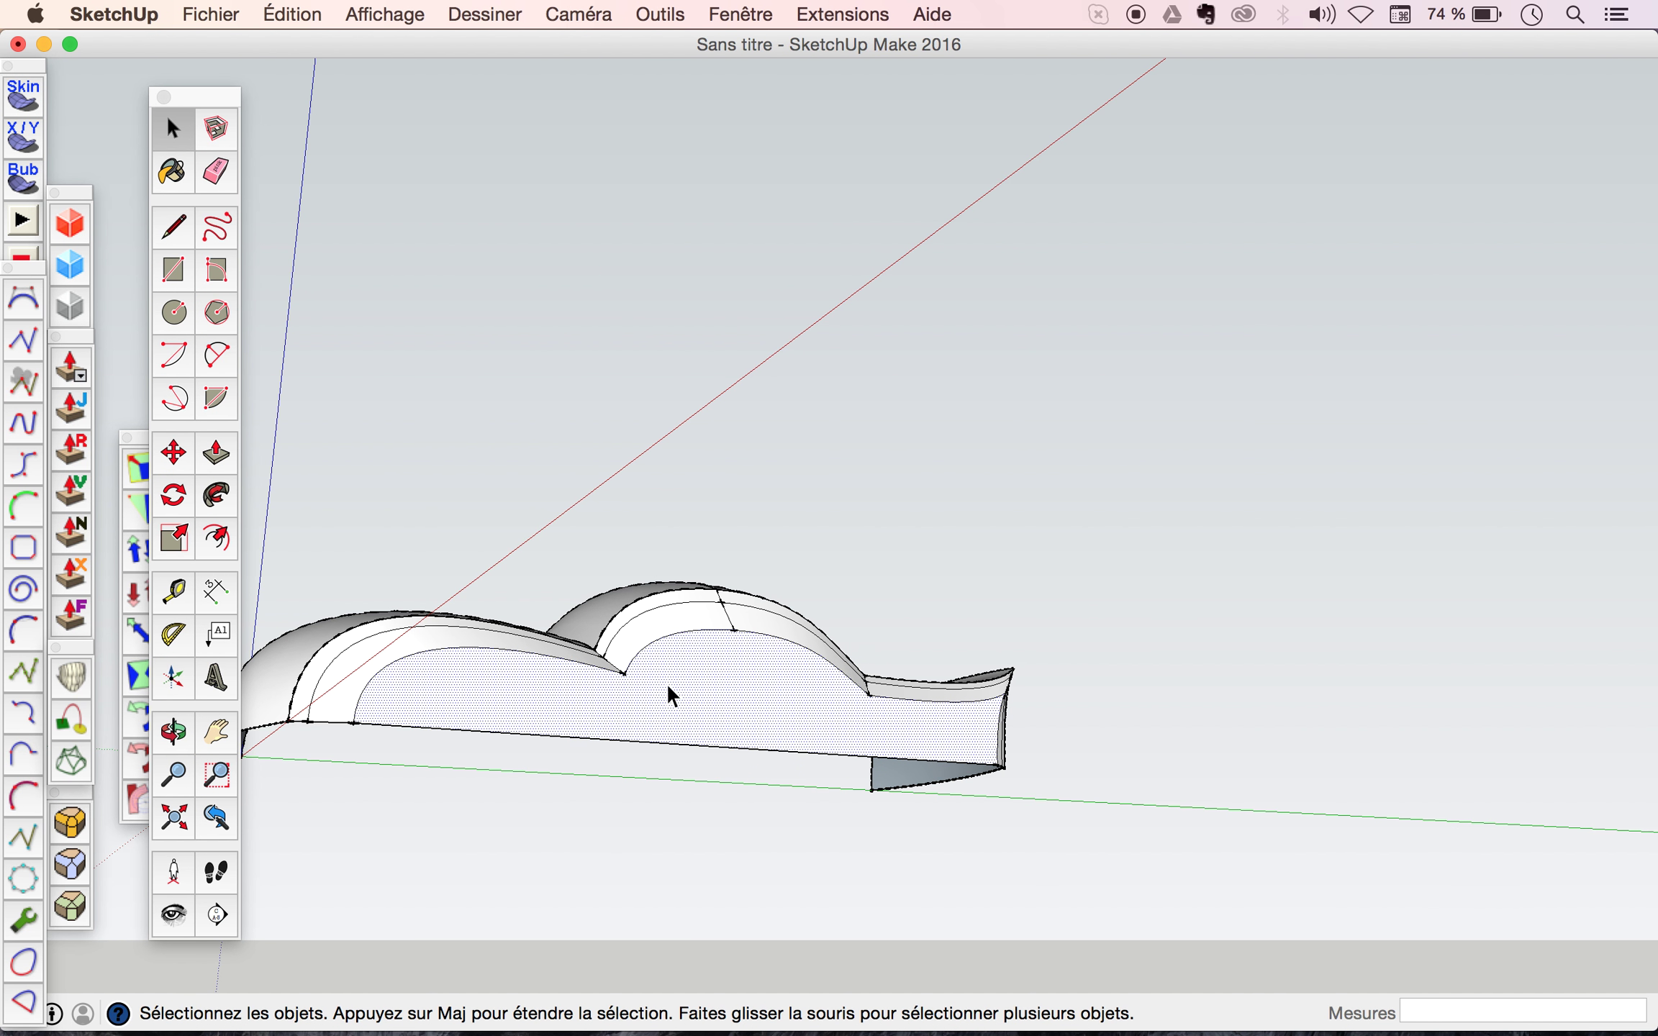
pyautogui.moveTo(703, 695)
pyautogui.mouseDown(button='middle')
pyautogui.moveTo(877, 703)
pyautogui.moveTo(1134, 763)
pyautogui.mouseUp(button='middle')
pyautogui.moveTo(703, 666); pyautogui.dragTo(703, 666)
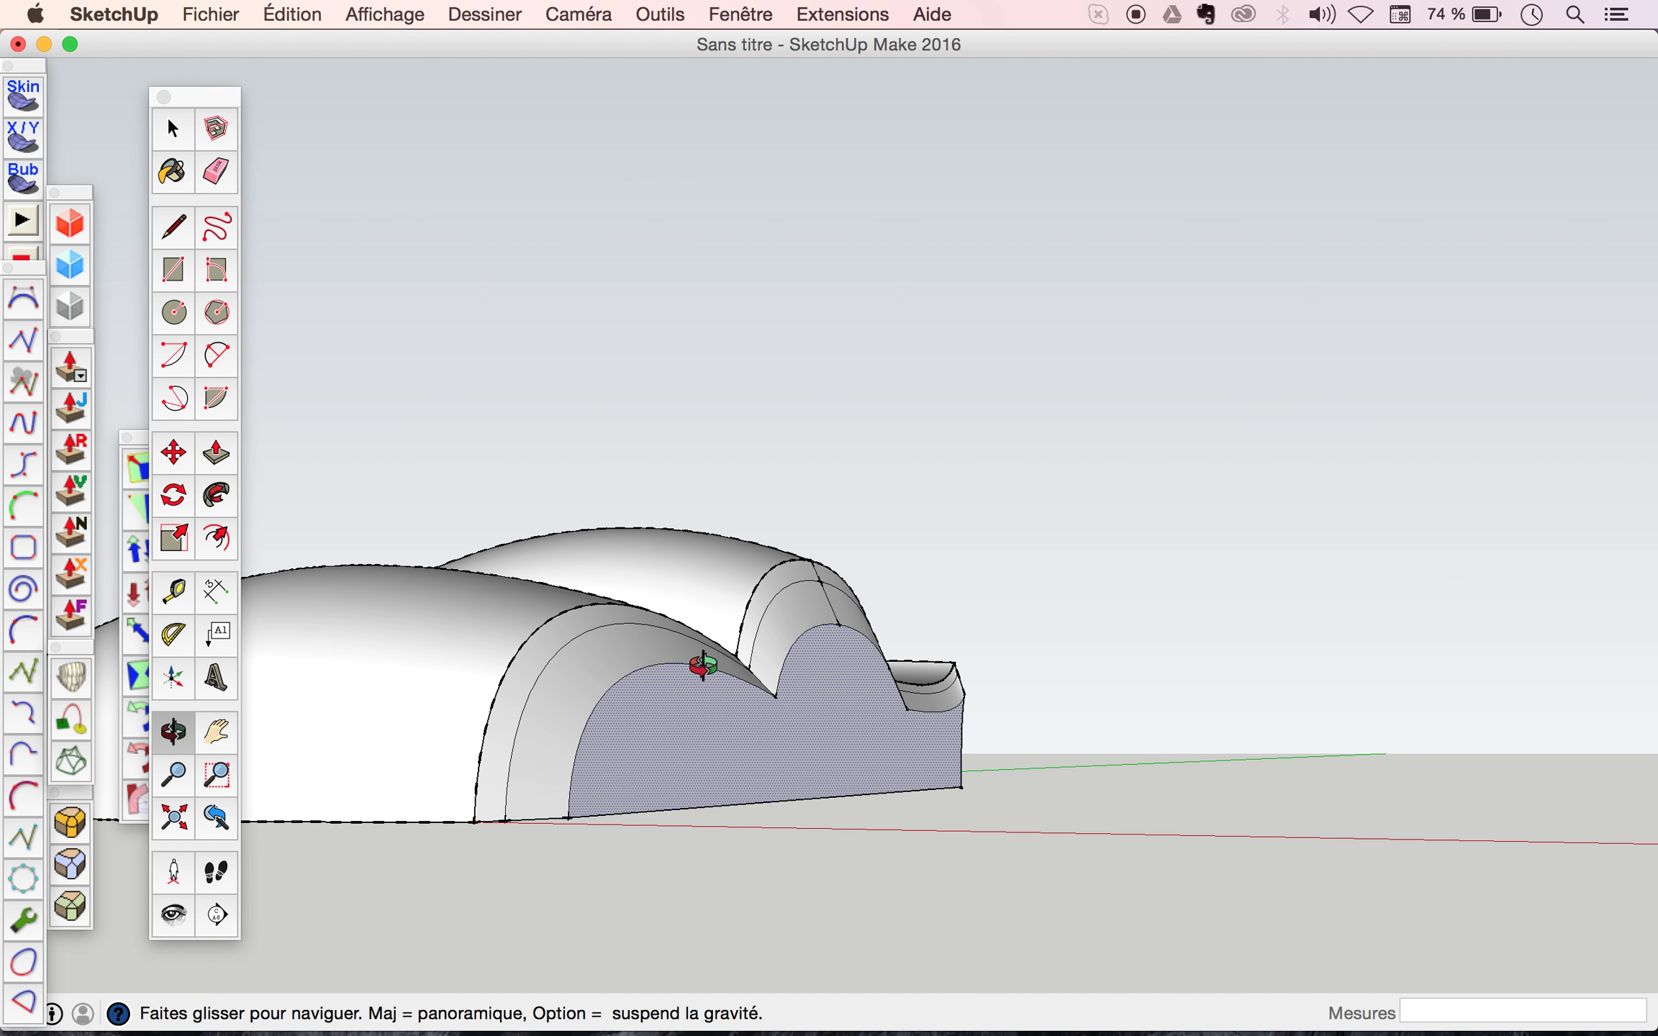
pyautogui.moveTo(891, 790)
pyautogui.mouseDown()
pyautogui.moveTo(1081, 759)
pyautogui.moveTo(877, 788)
pyautogui.mouseUp()
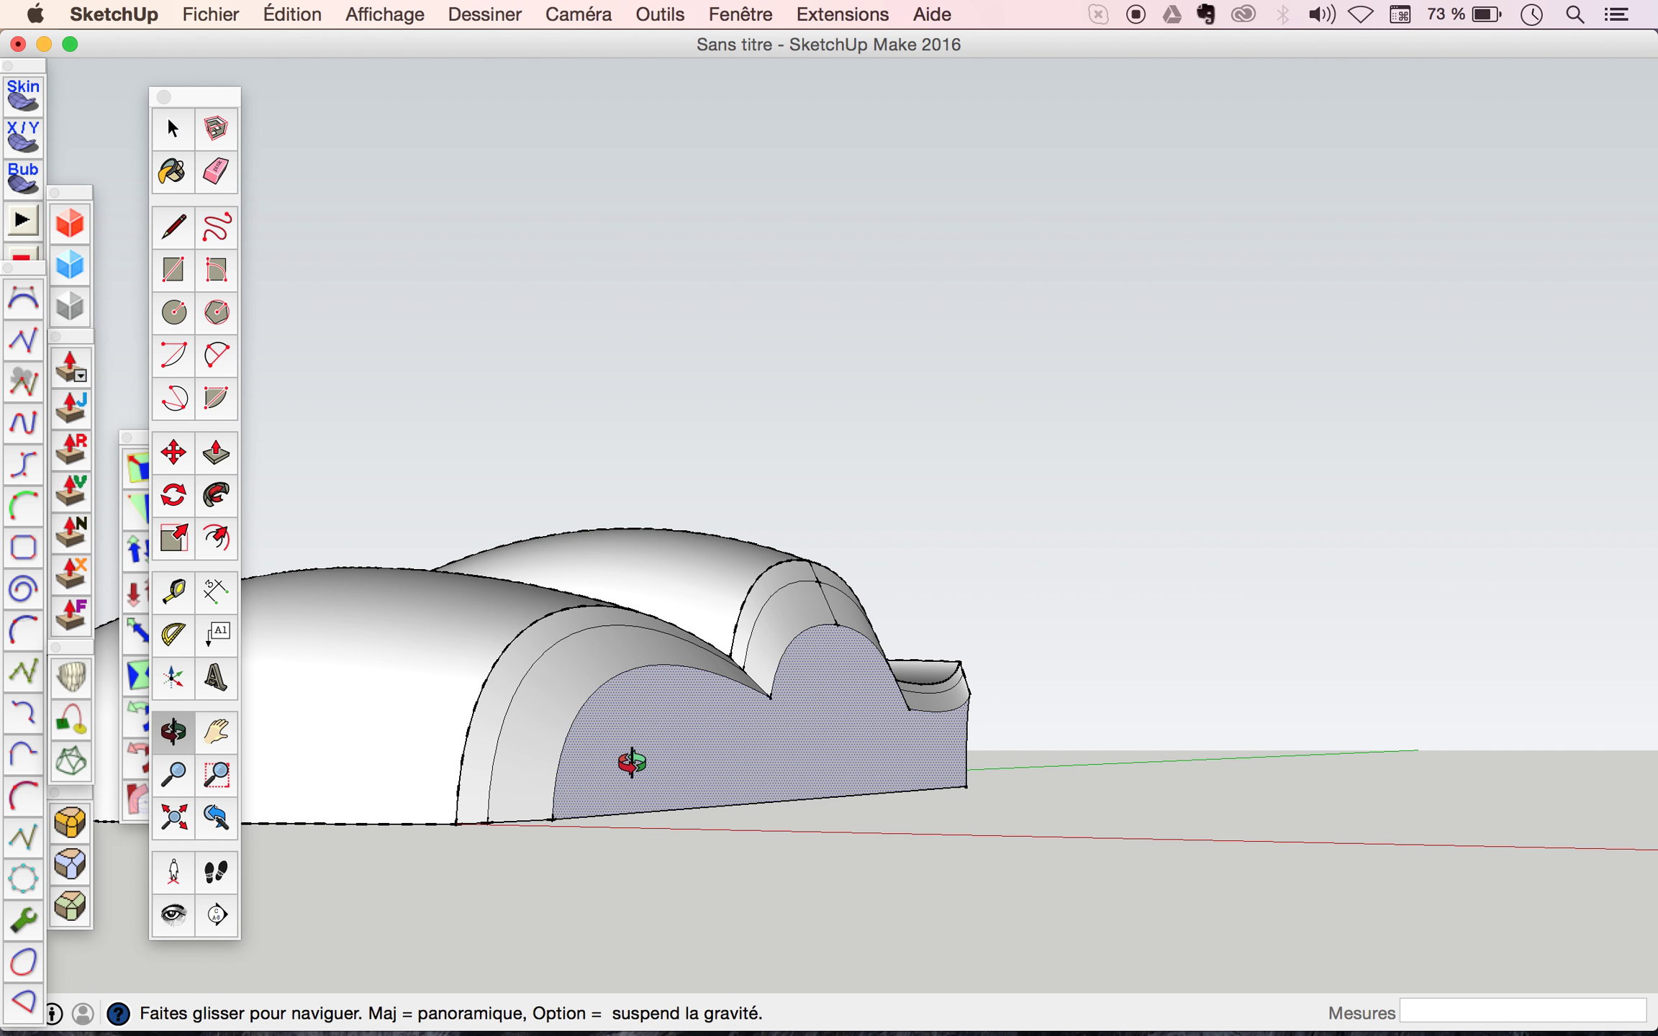
pyautogui.press('space')
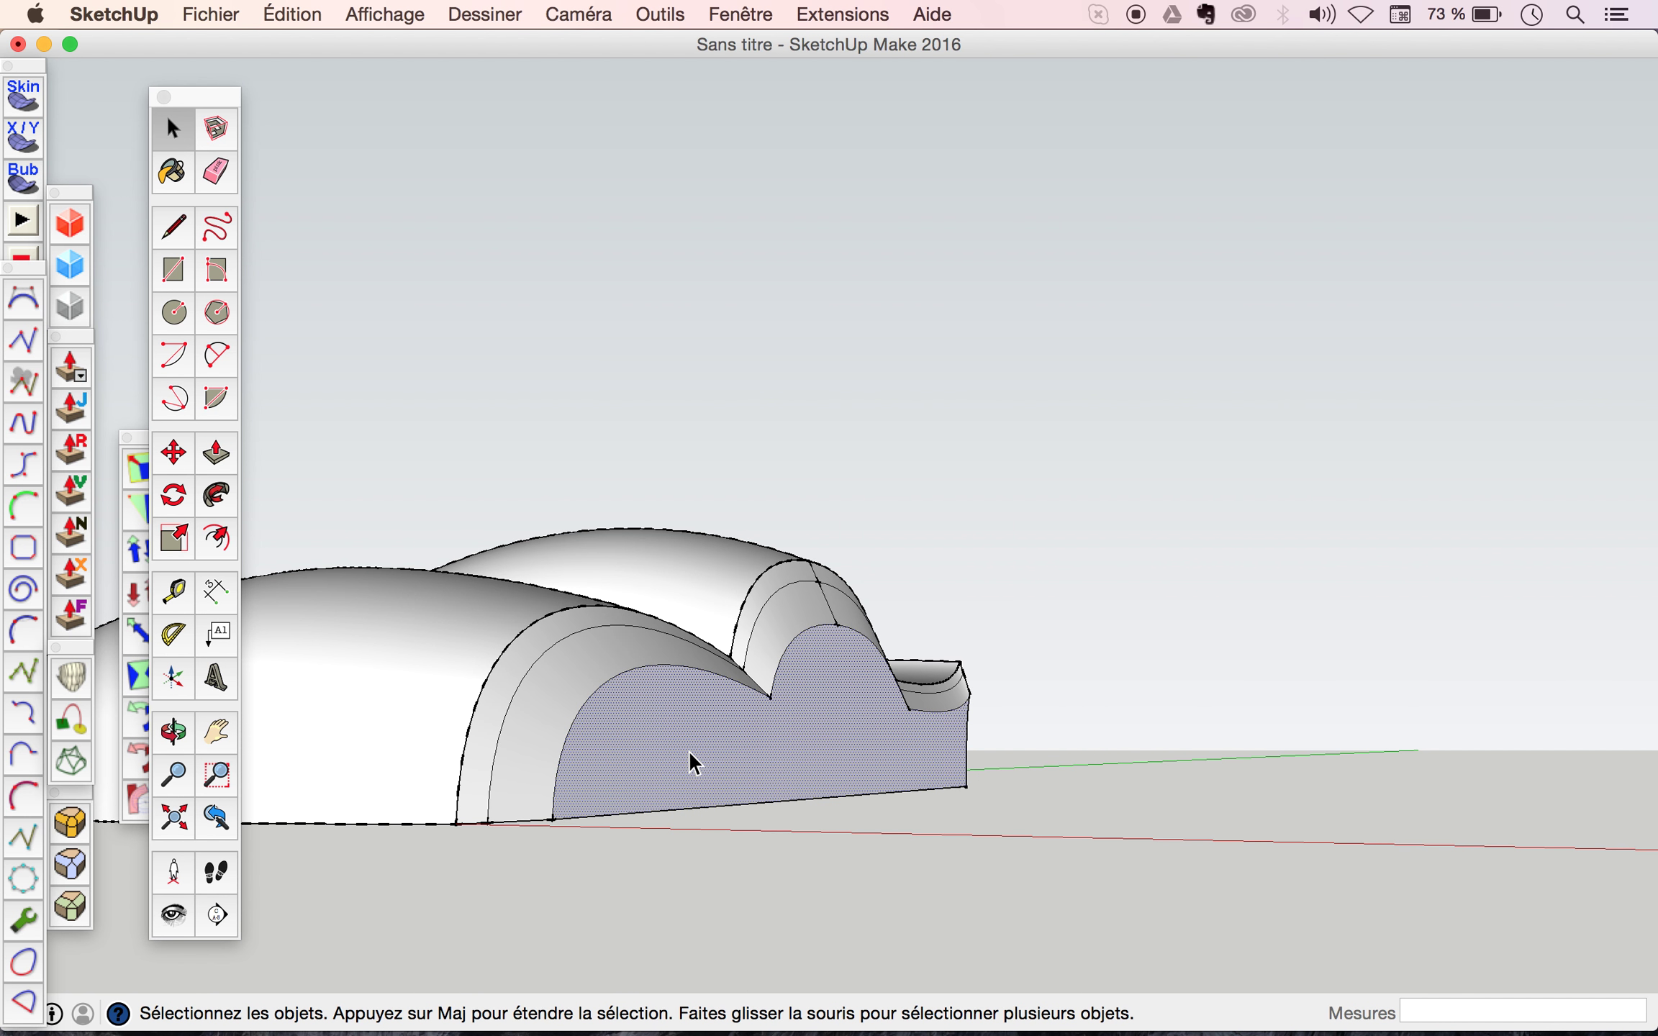
# Delete the two inner strip faces under the wheel arches, undoing an accidental front-face deletion.
pyautogui.doubleClick(688, 750)
pyautogui.press('Delete')
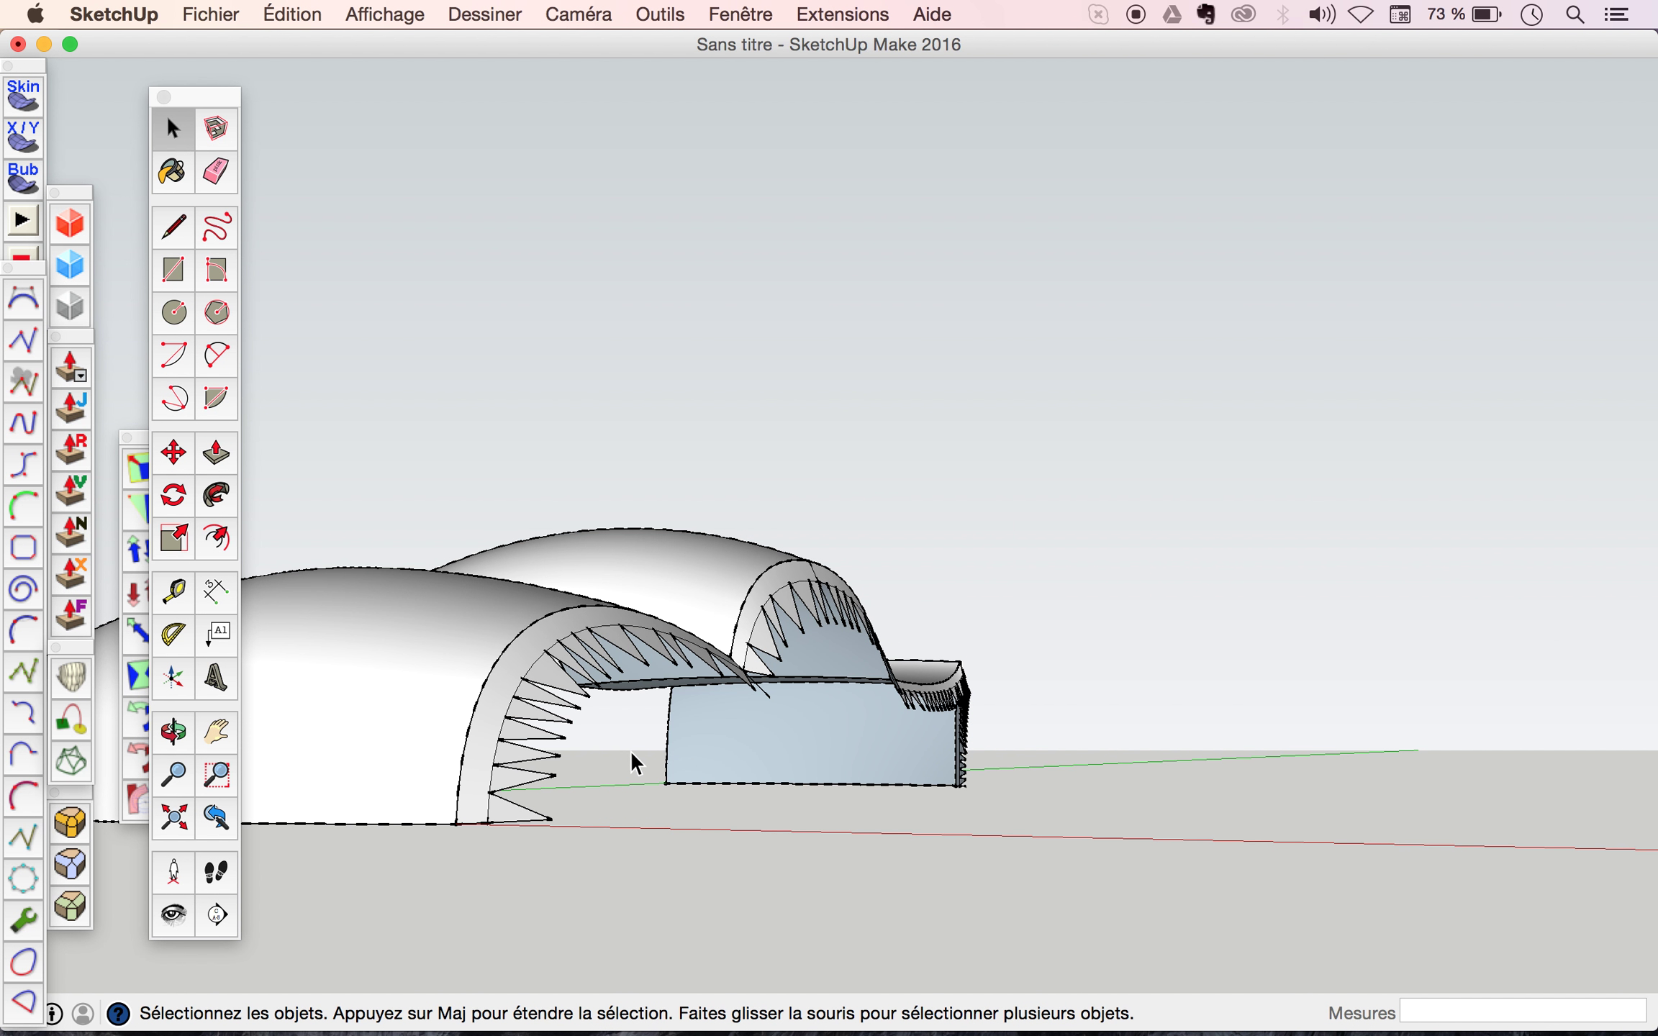
pyautogui.press('super+z')
pyautogui.click(541, 757)
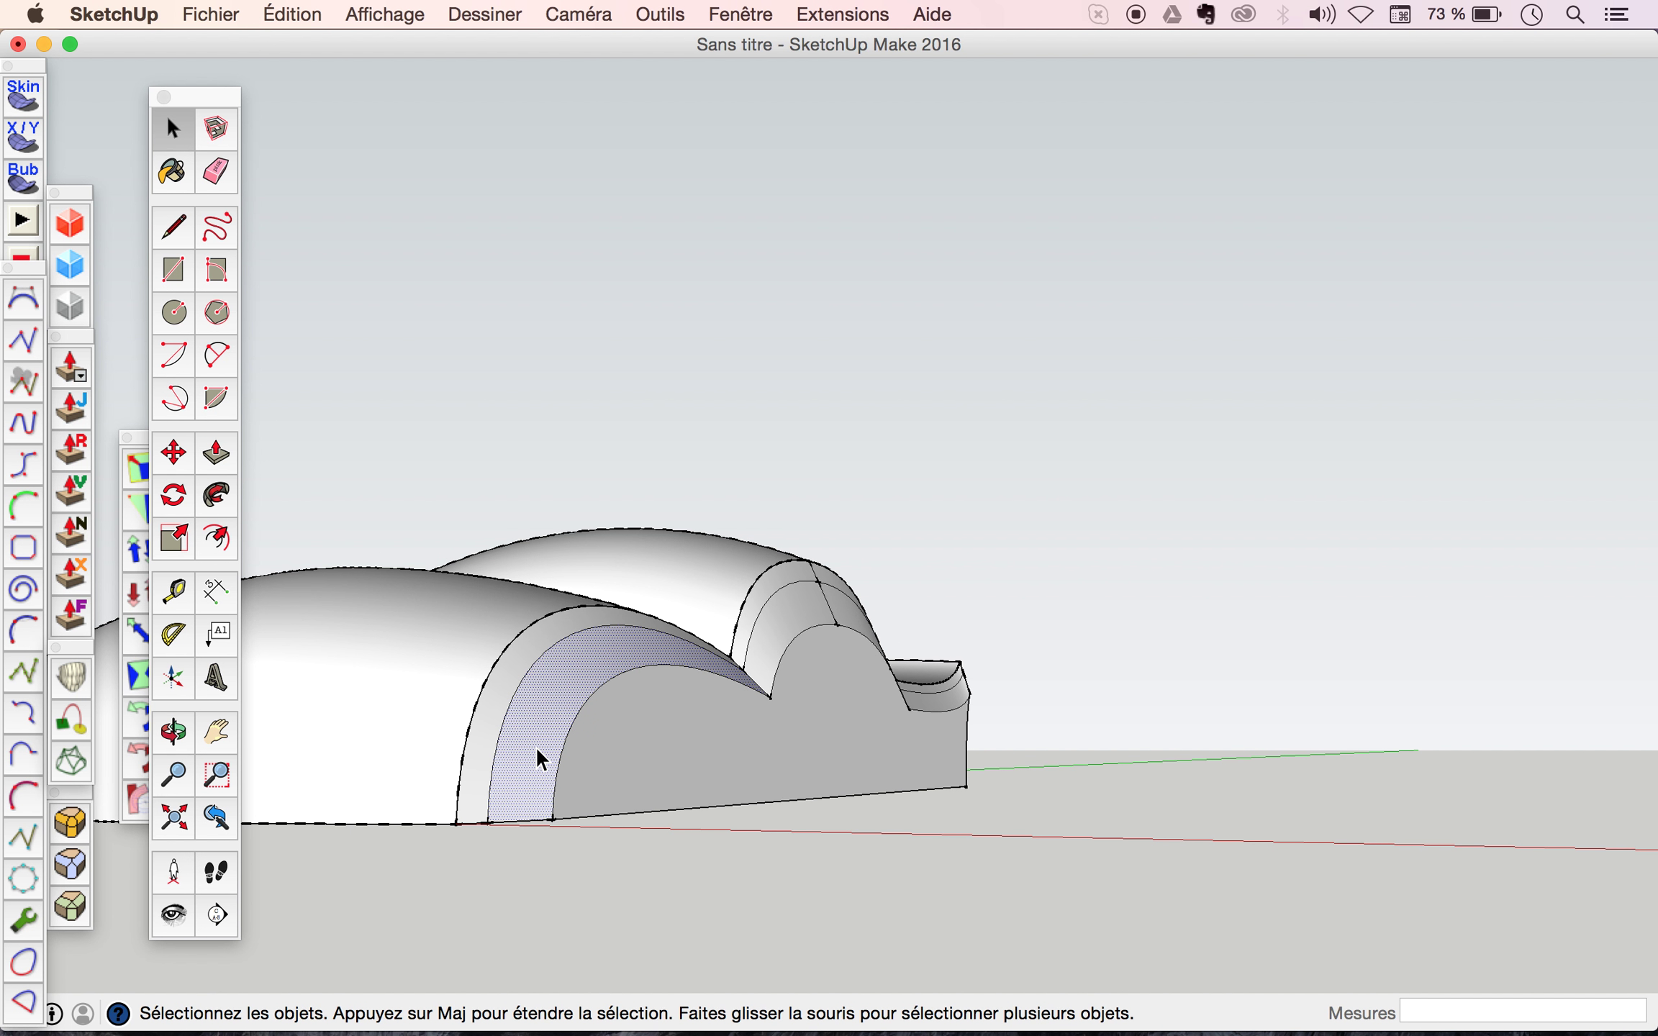
pyautogui.press('Delete')
pyautogui.click(786, 631)
pyautogui.press('Delete')
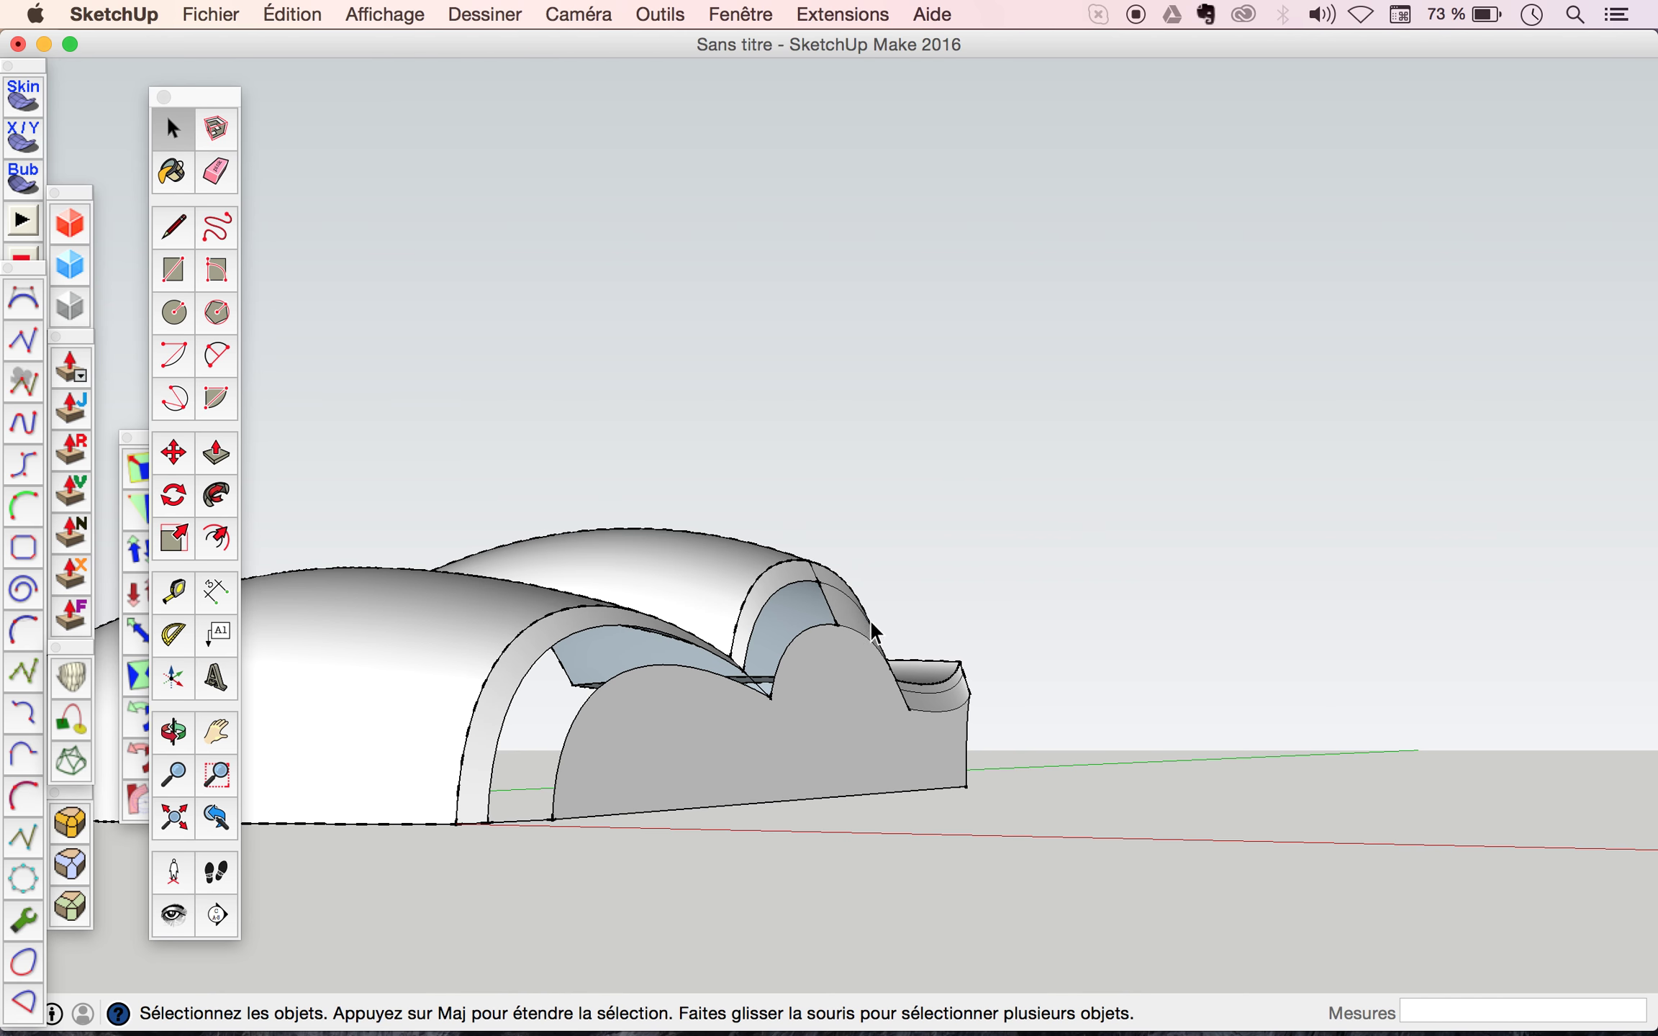
# Delete the curved strip face at the car's end.
pyautogui.press('Delete')
pyautogui.moveTo(861, 632); pyautogui.dragTo(1106, 759, button='middle')
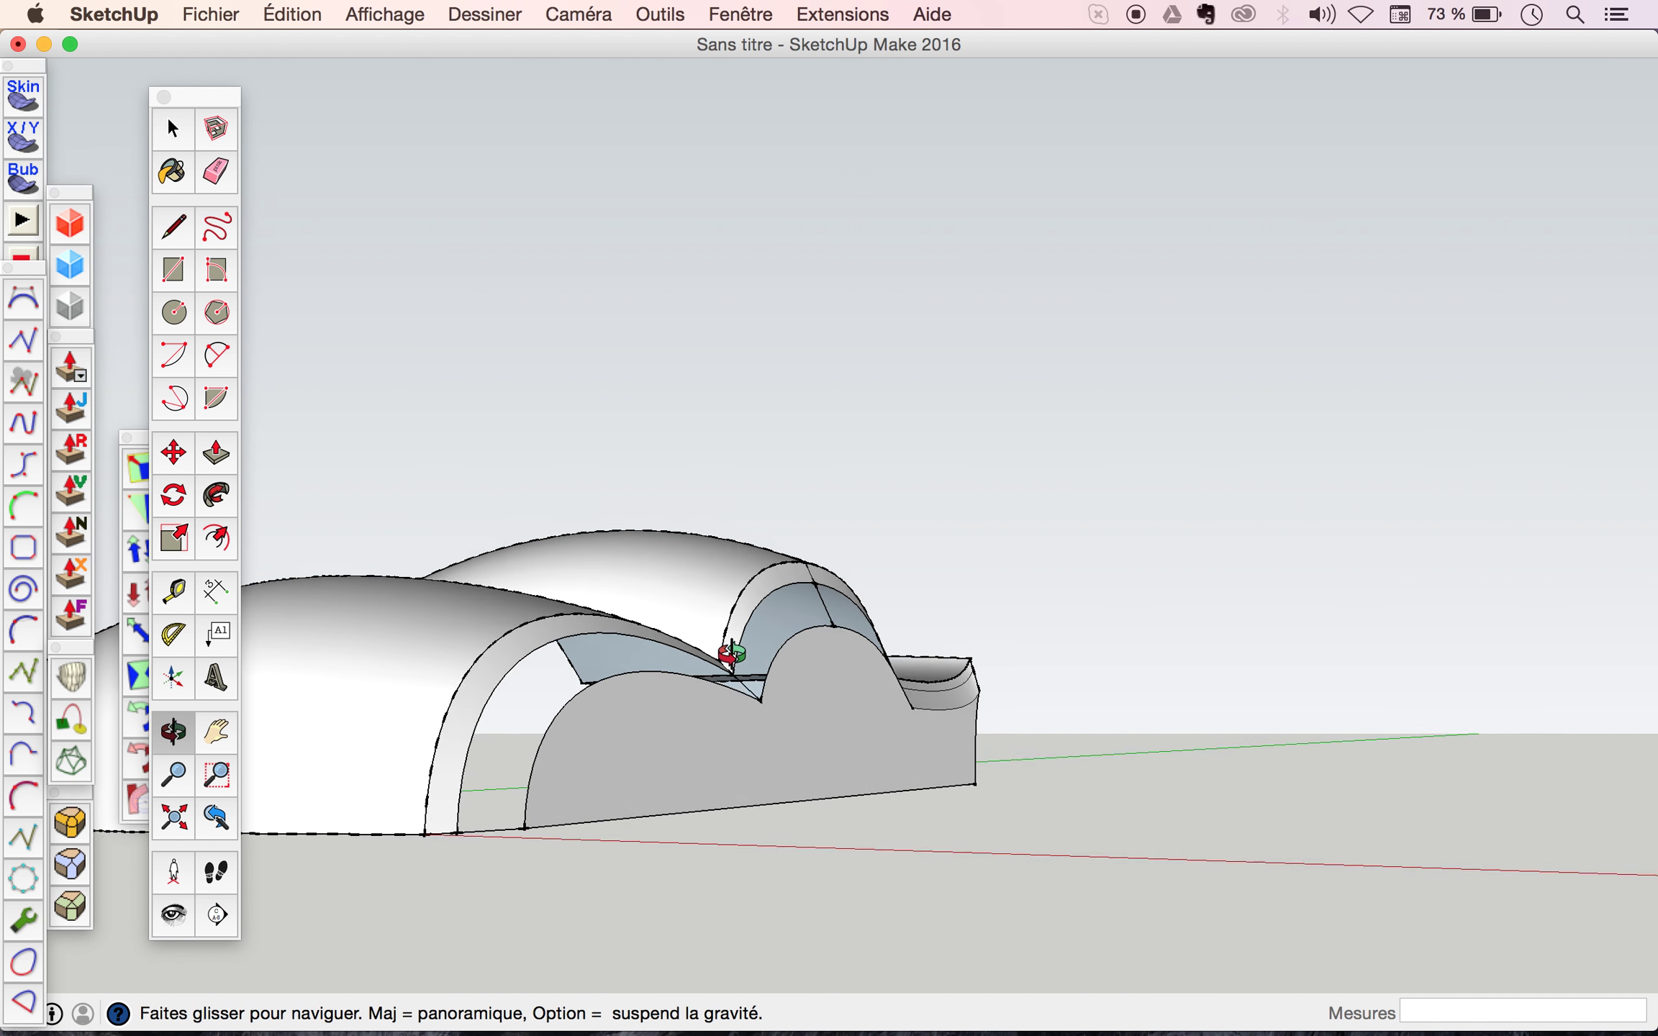
pyautogui.scroll(5, 1198, 709)
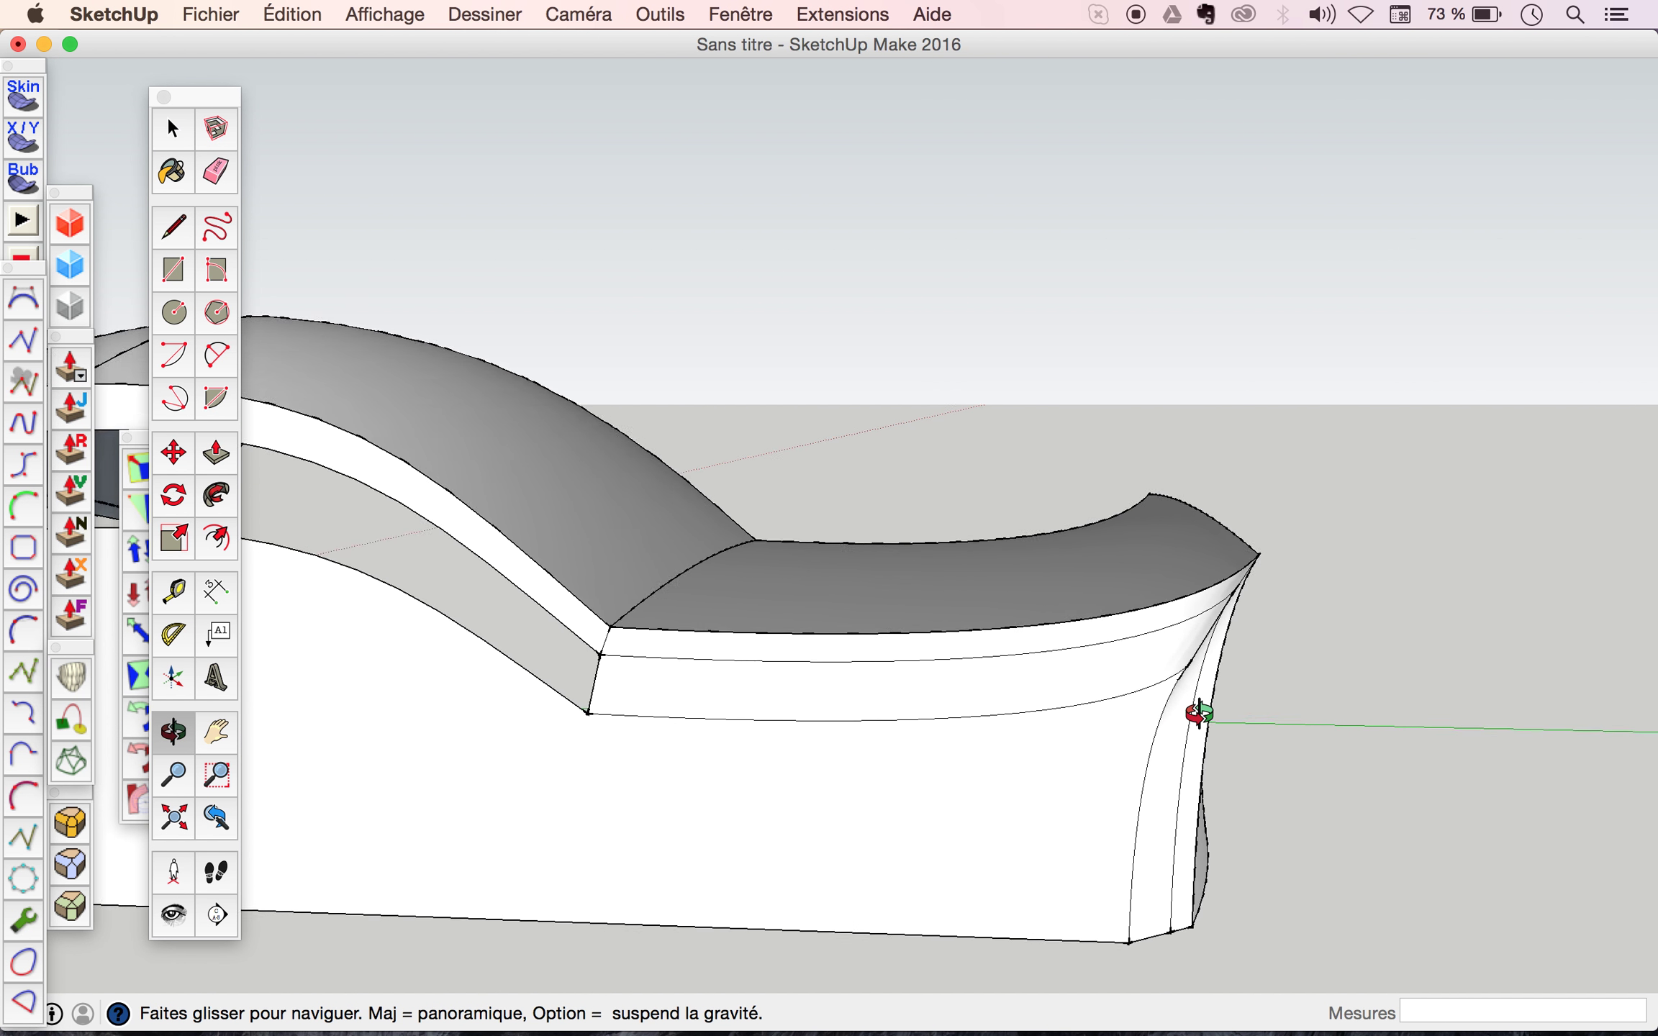
pyautogui.click(1141, 655)
pyautogui.press('Delete')
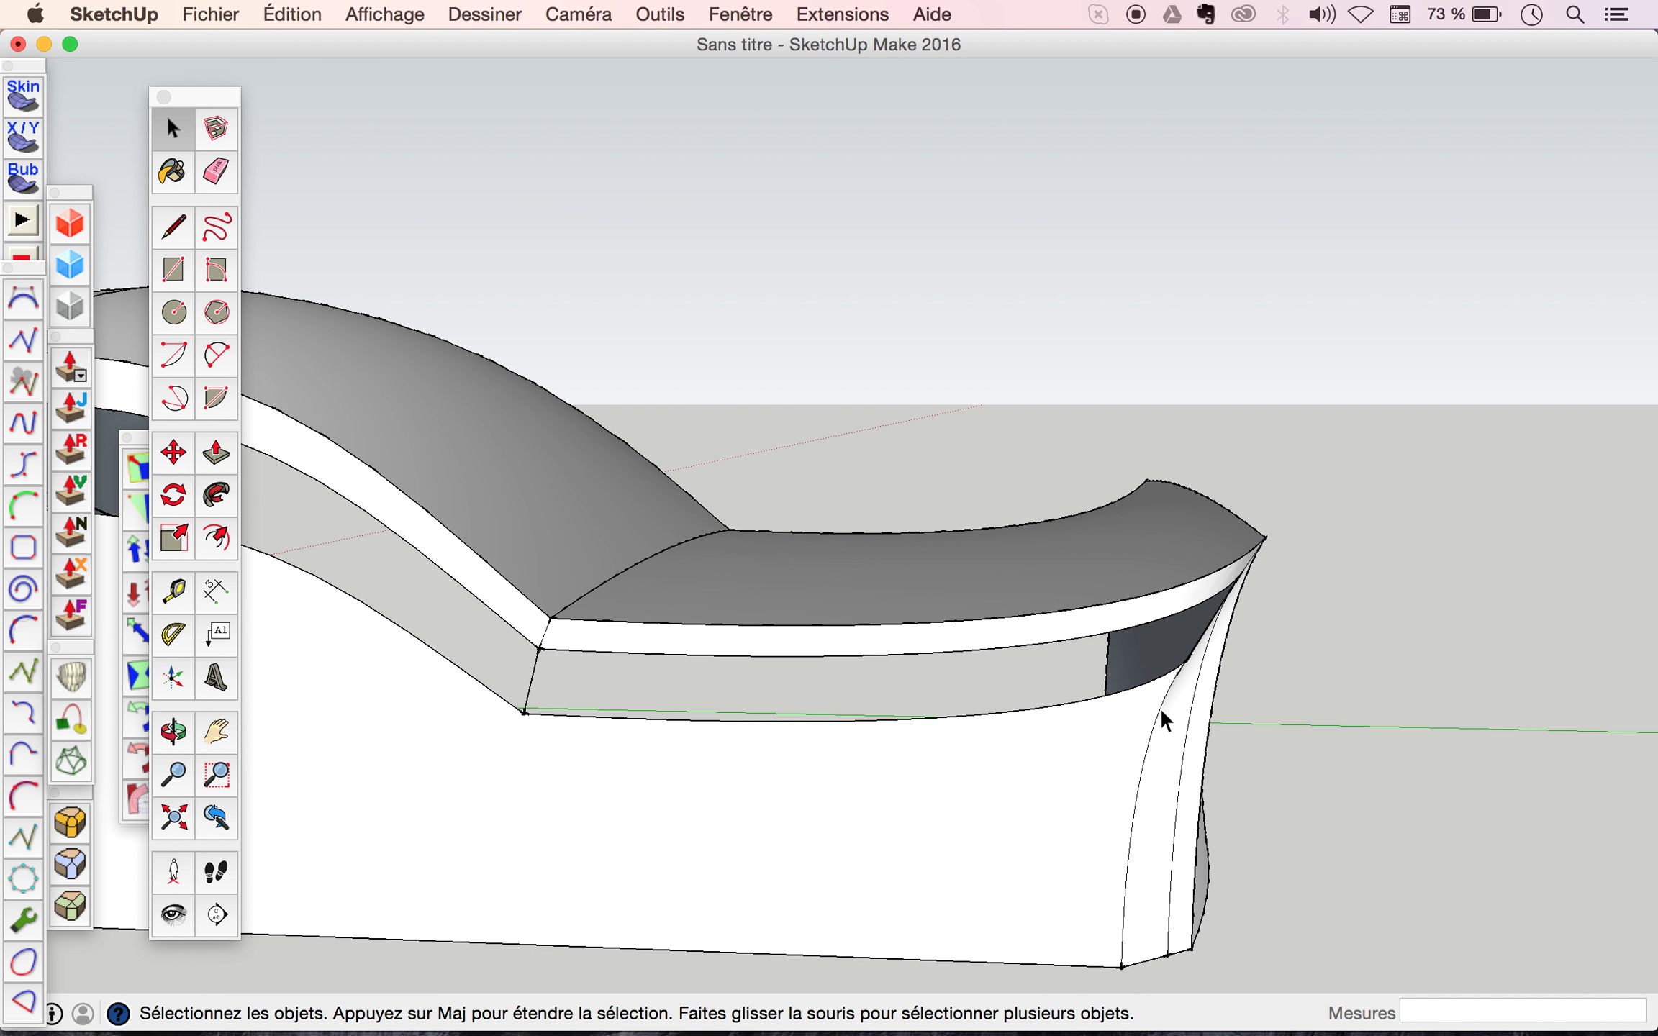
# Delete the remaining curved strip face at the car's end.
pyautogui.click(1160, 764)
pyautogui.press('Delete')
pyautogui.moveTo(1102, 795); pyautogui.dragTo(851, 677, button='middle')
# Erase the short bottom edge and the small roof-corner edge with the Eraser.
pyautogui.press('e')
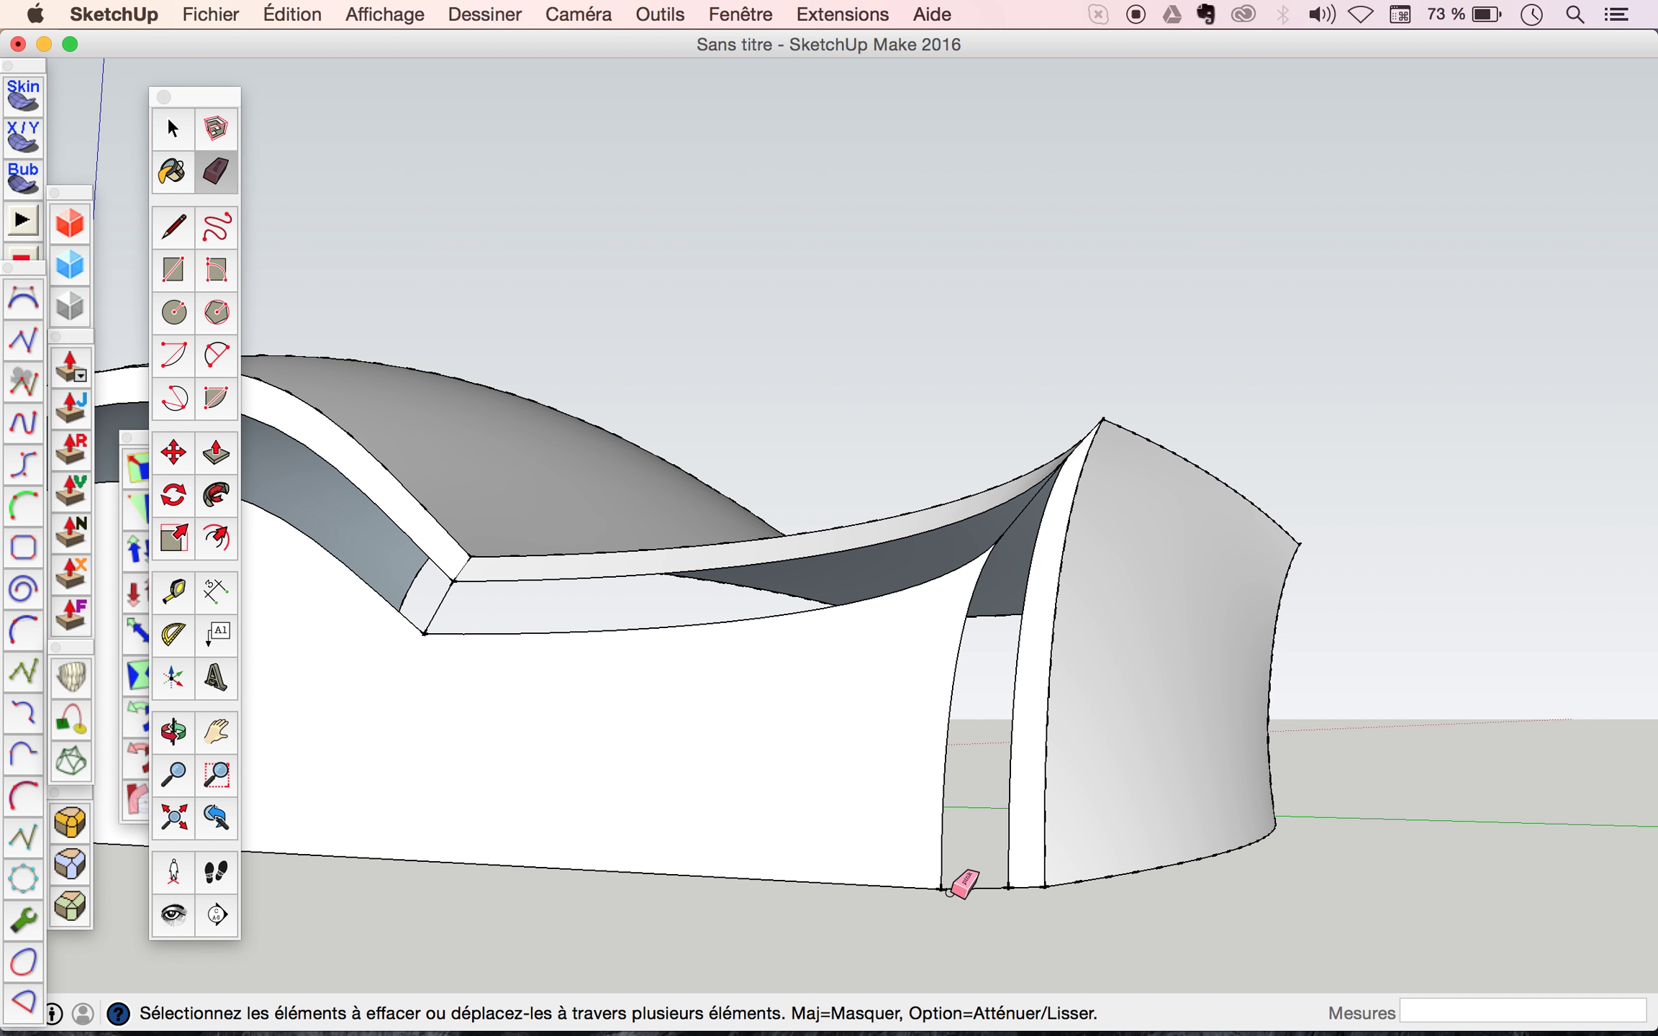
pyautogui.click(961, 887)
pyautogui.moveTo(955, 588); pyautogui.dragTo(881, 860, button='middle')
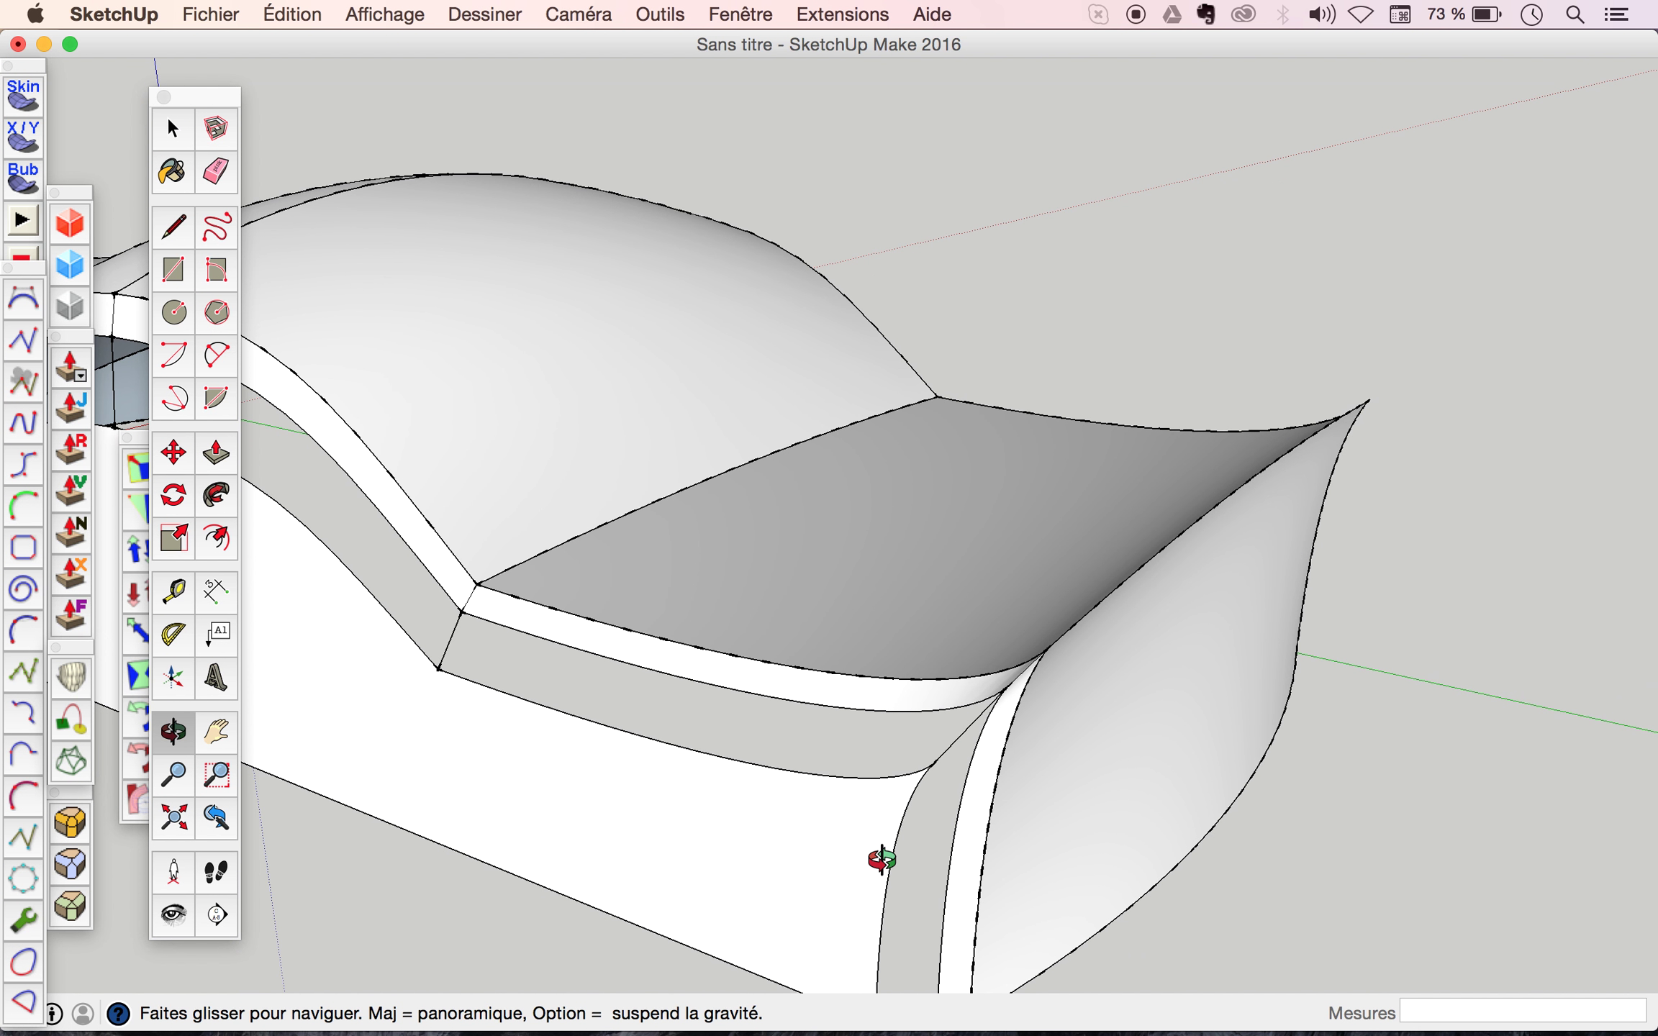
pyautogui.click(936, 766)
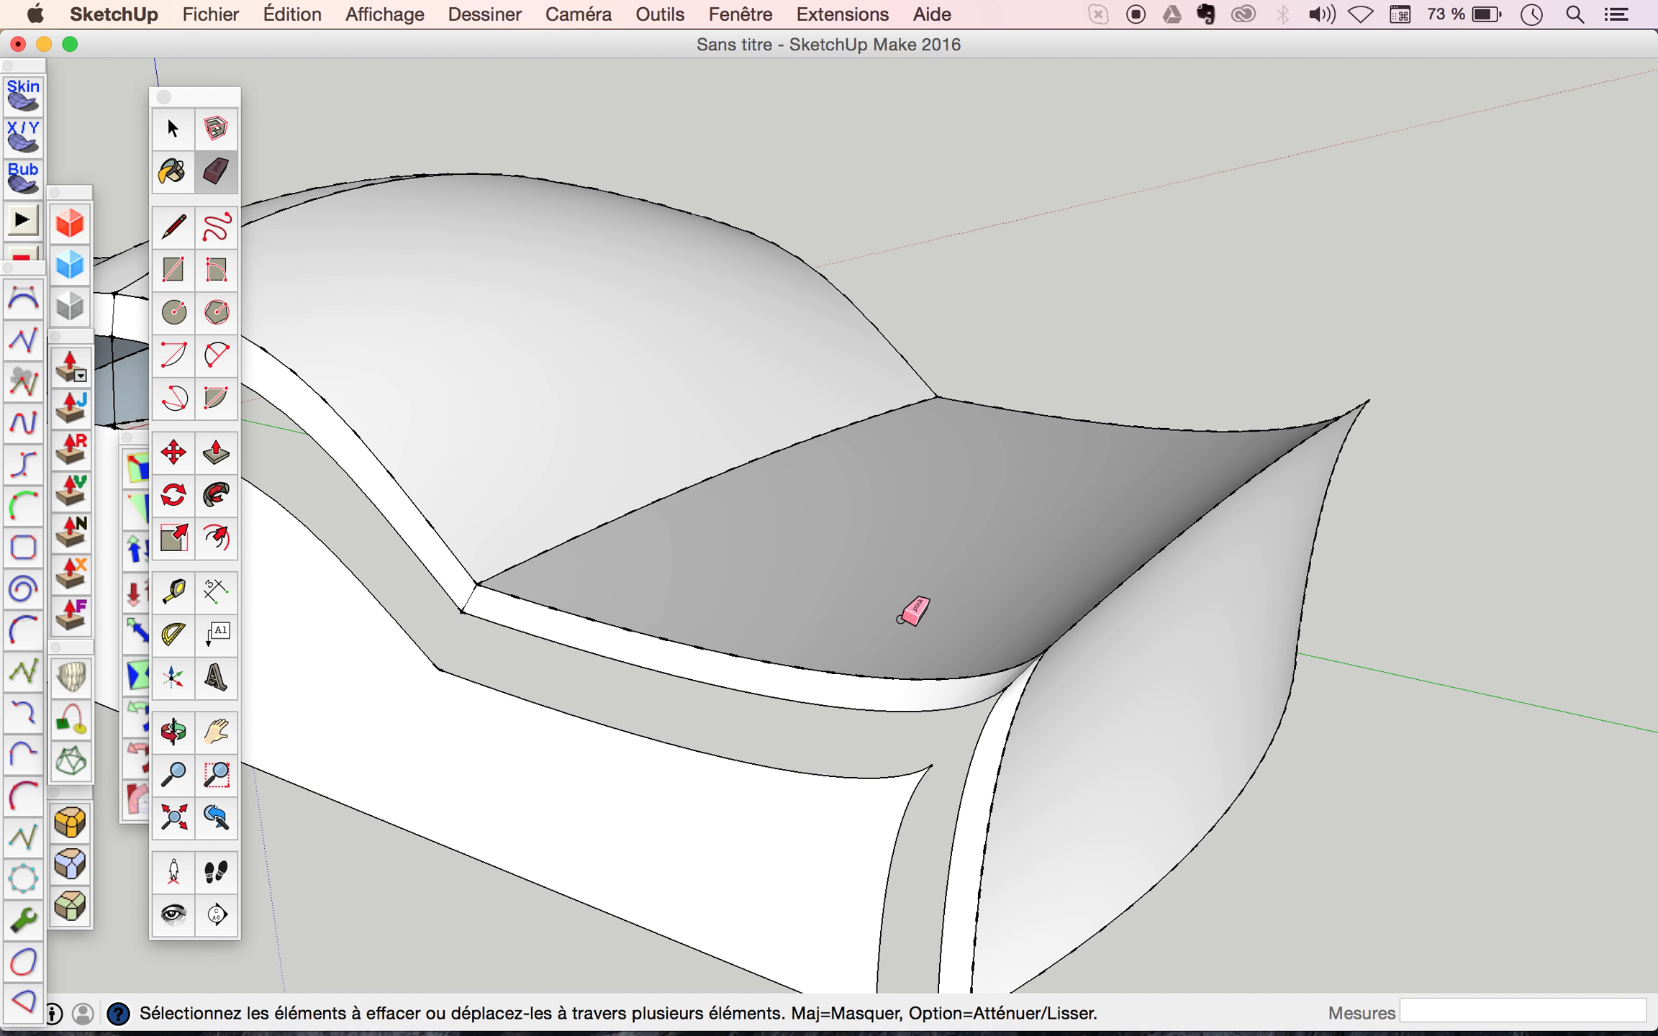
pyautogui.scroll(-4, 901, 617)
pyautogui.scroll(-2, 900, 619)
pyautogui.scroll(3, 514, 558)
pyautogui.scroll(3, 514, 557)
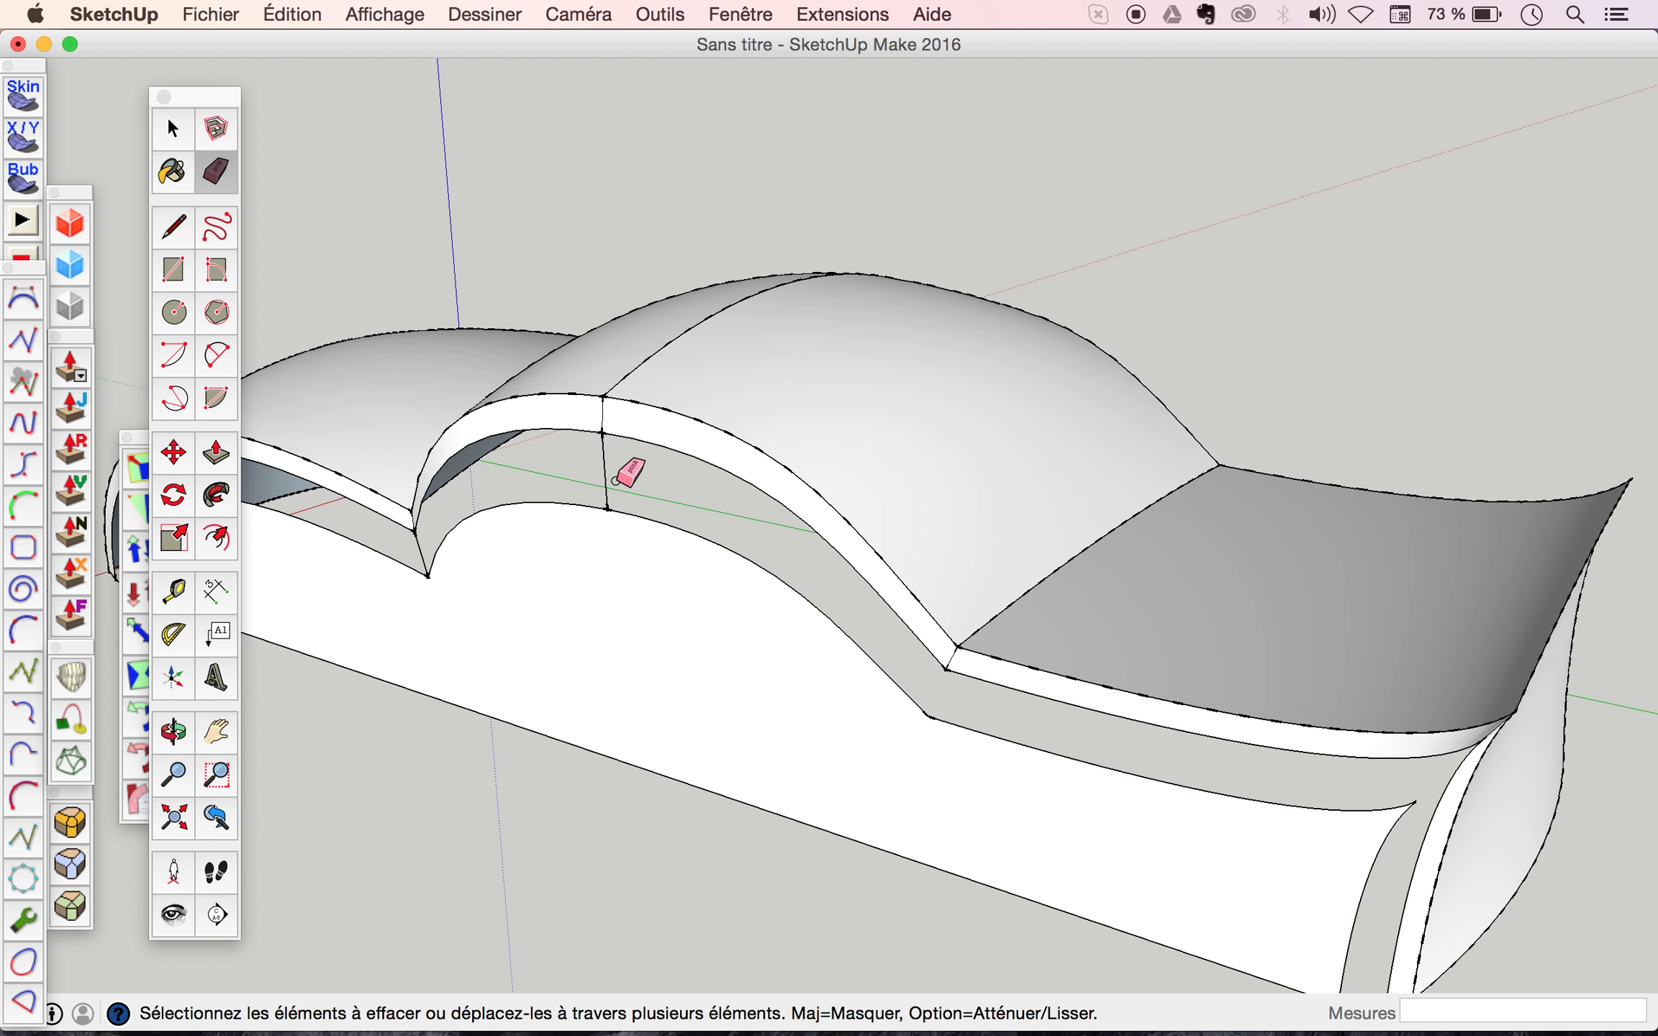
# Erase the vertical edge inside the arch and select the large side face.
pyautogui.click(602, 475)
pyautogui.scroll(-2, 661, 586)
pyautogui.scroll(-2, 660, 587)
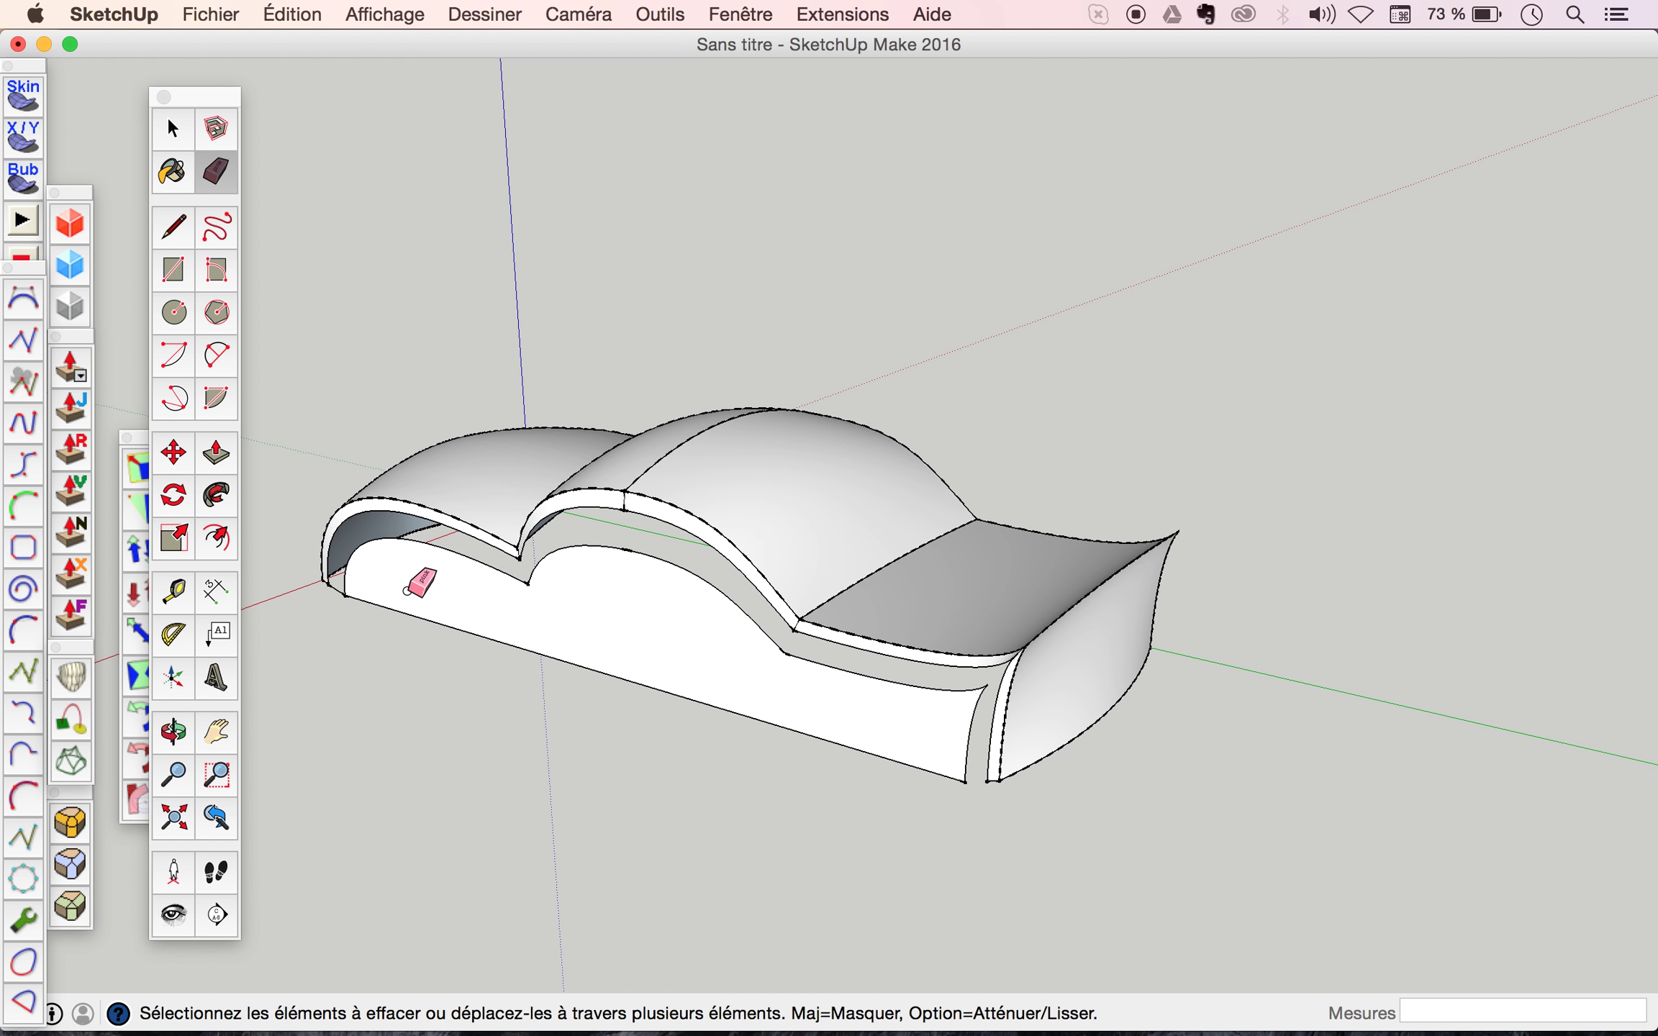
pyautogui.scroll(5, 331, 590)
pyautogui.scroll(1, 331, 590)
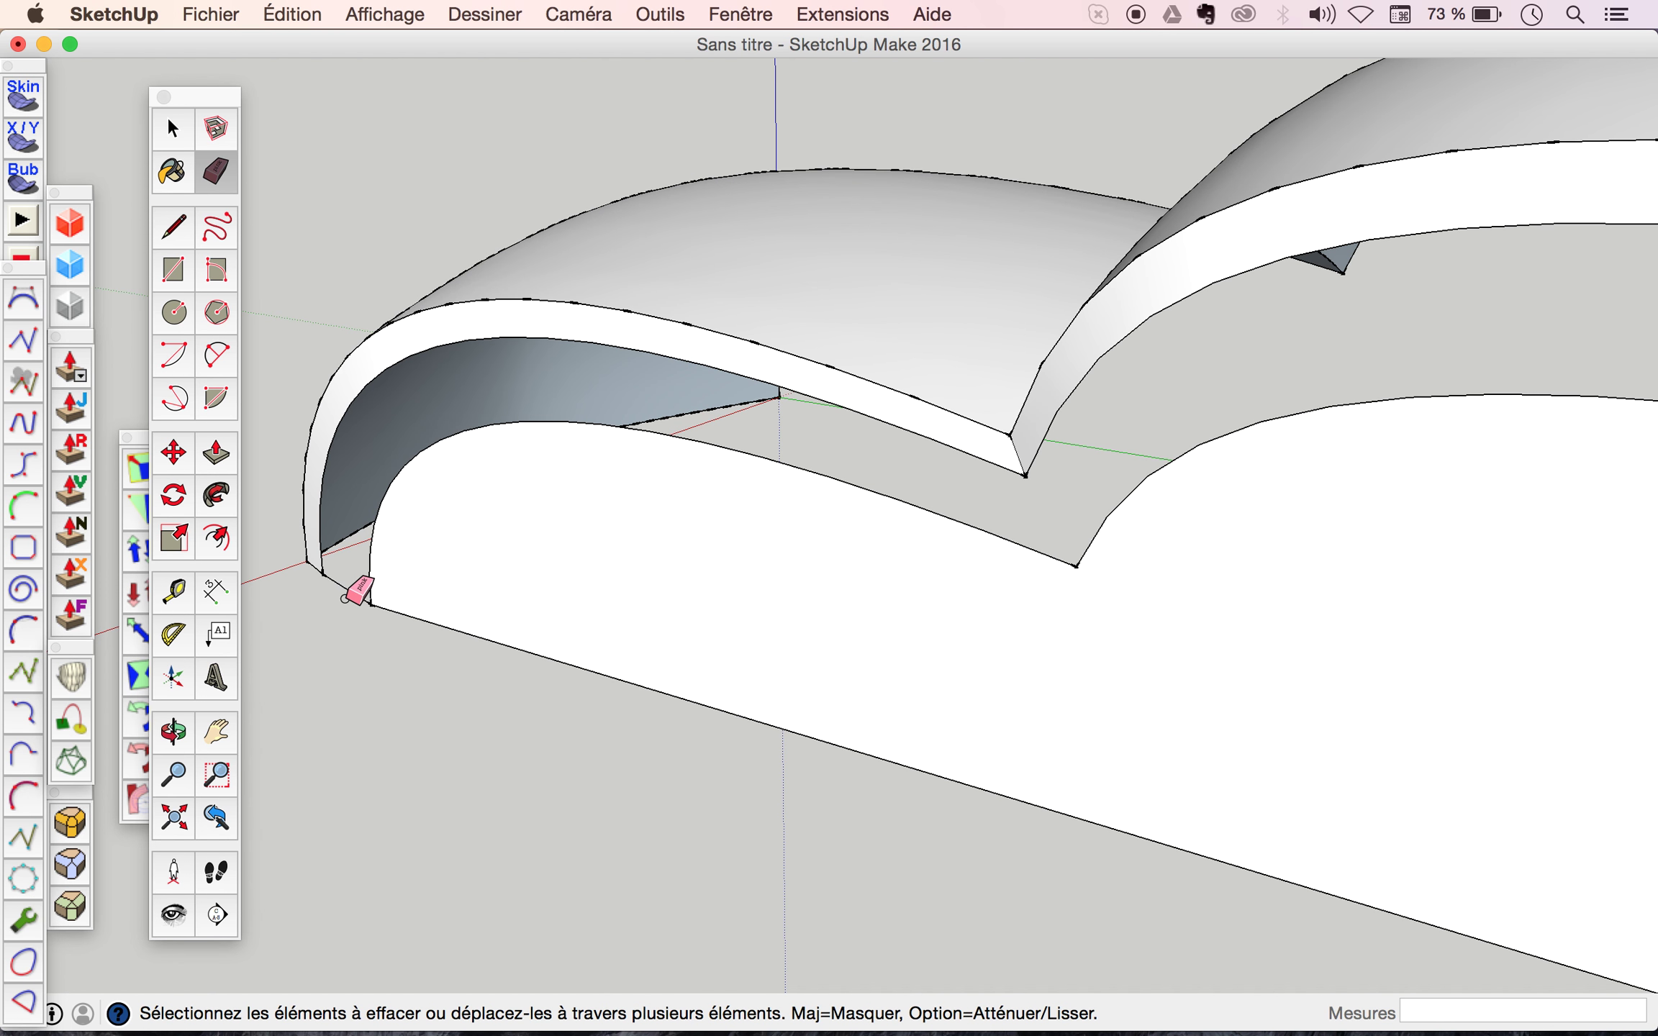
pyautogui.press('space')
pyautogui.click(682, 573)
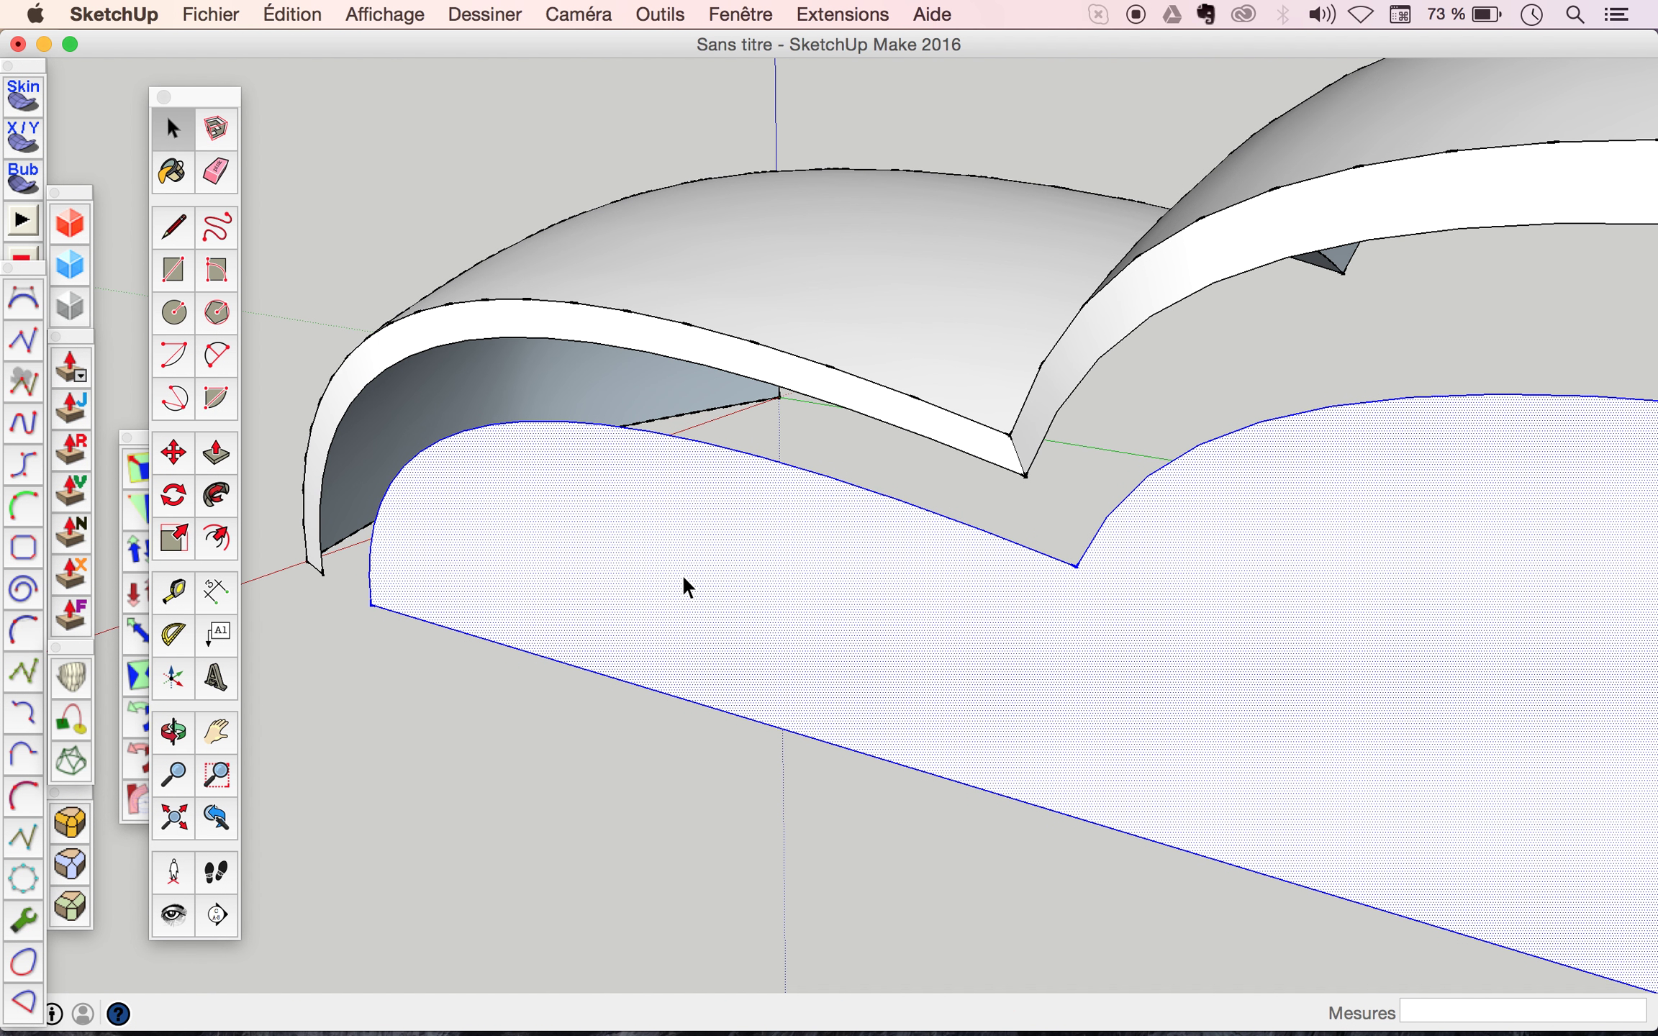
# Delete the large side face and redraw a line from arch end to corner to recreate it.
pyautogui.press('Delete')
pyautogui.press('l')
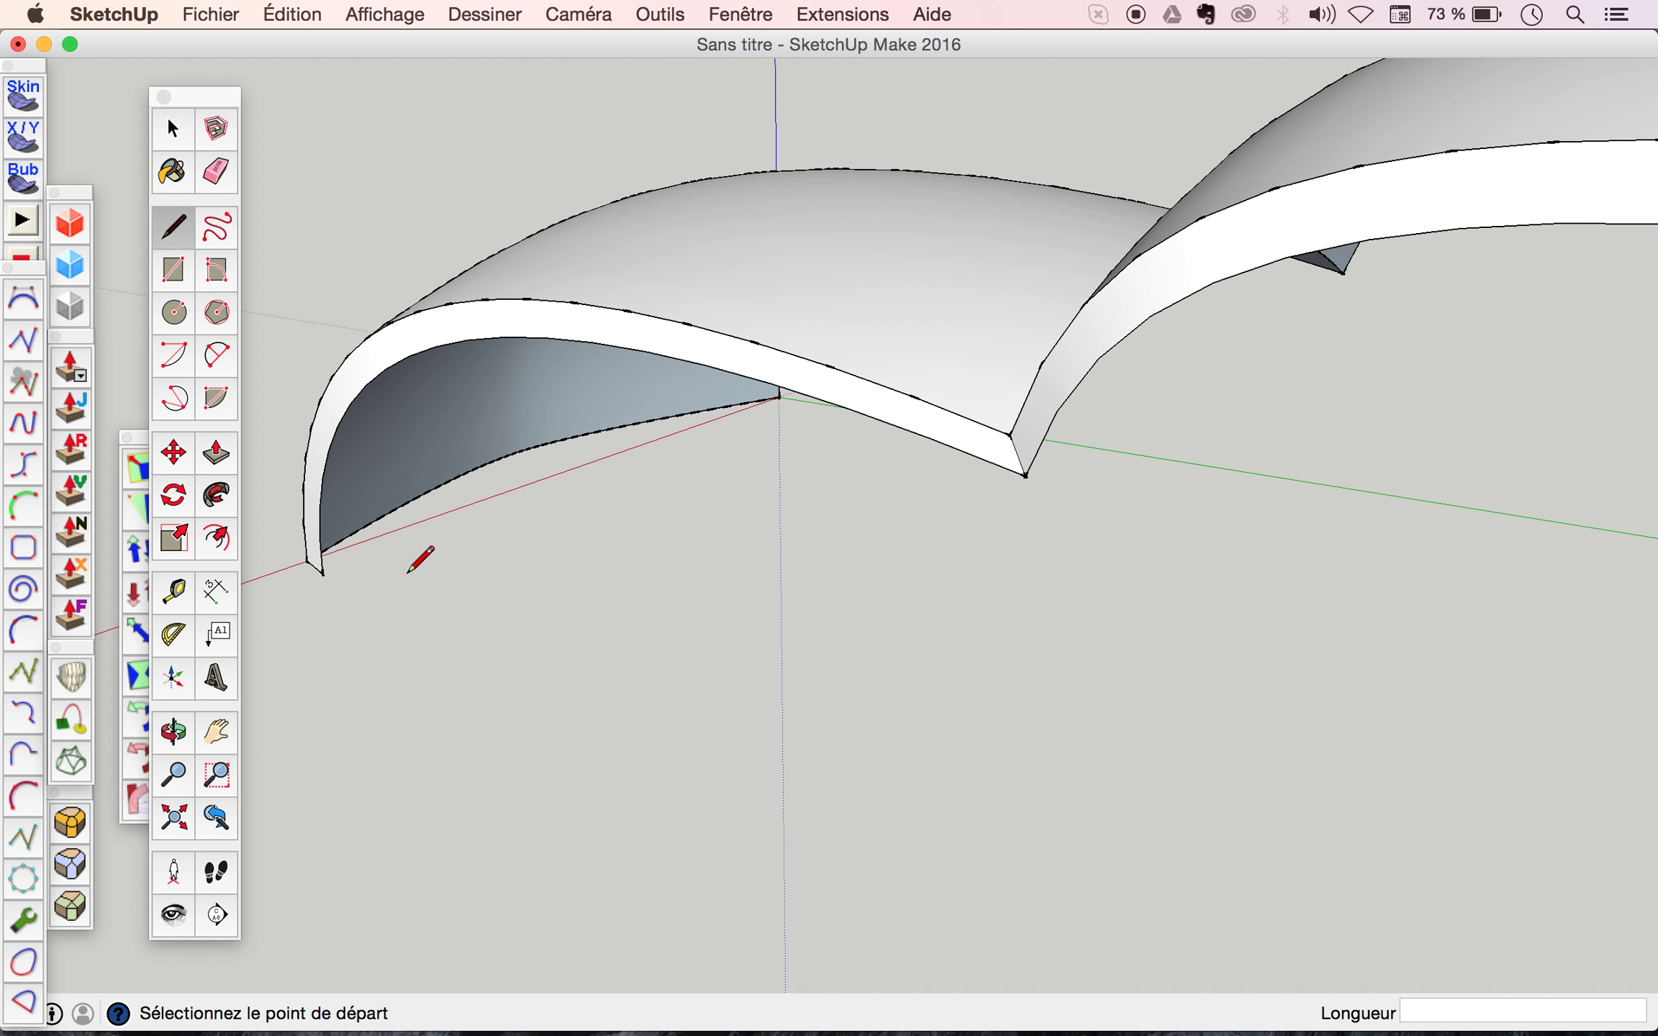
pyautogui.click(323, 574)
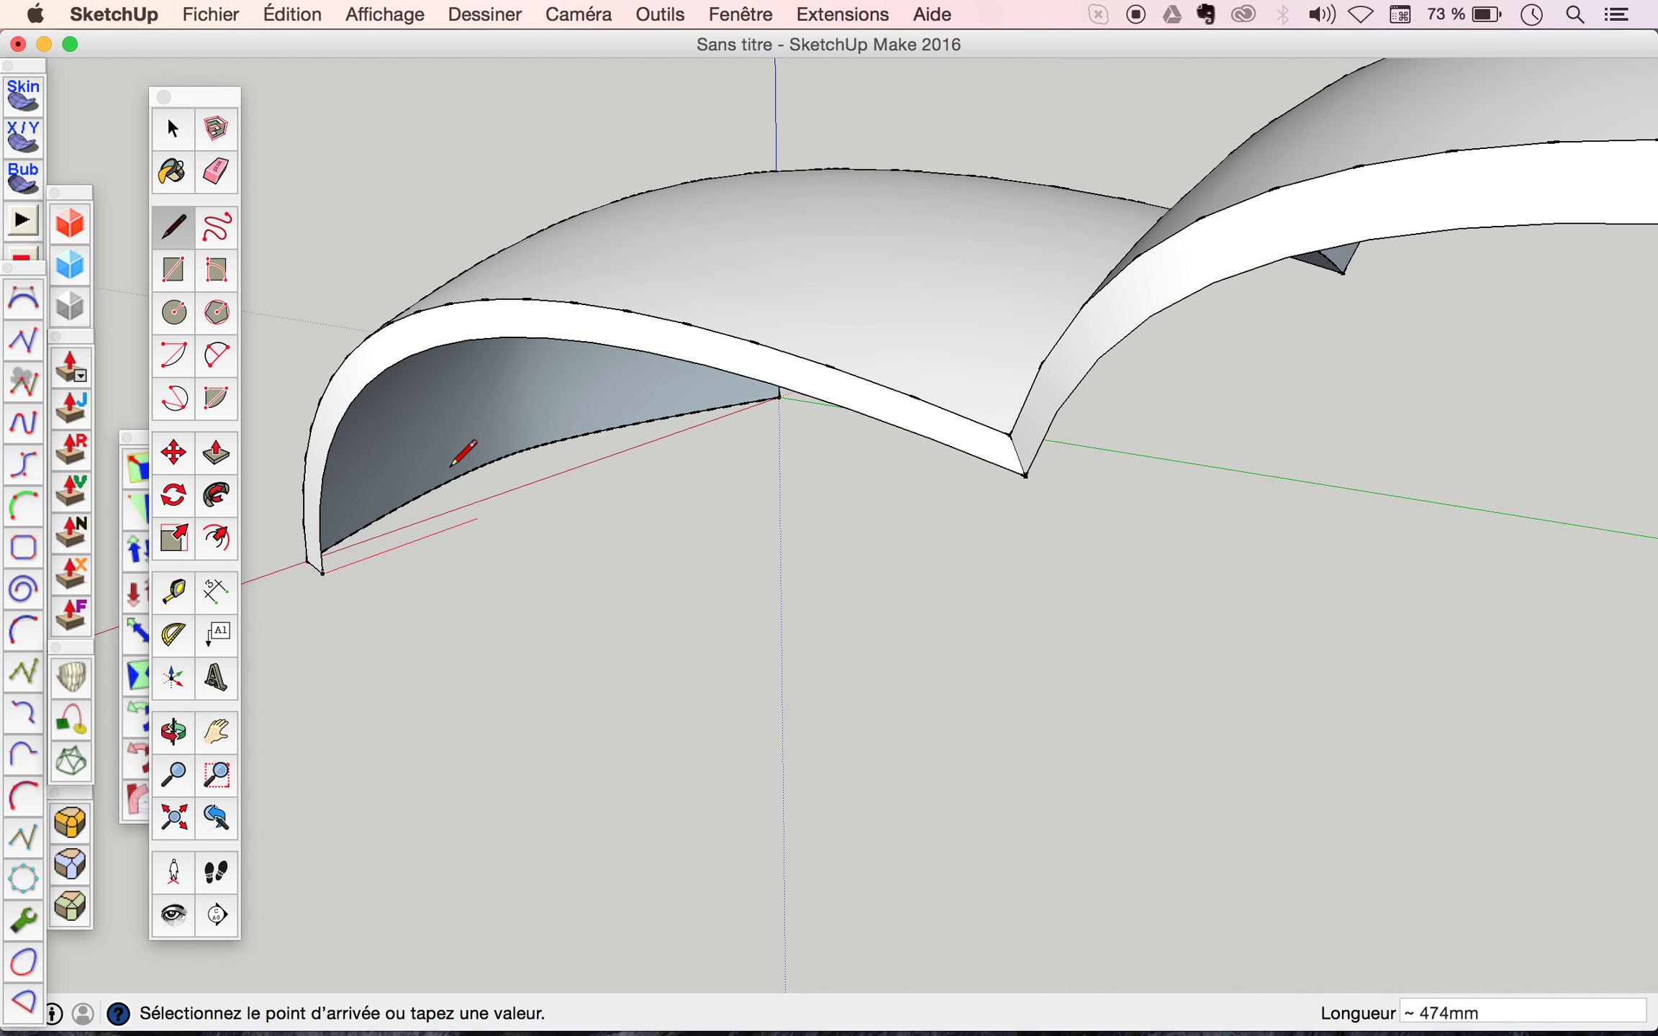
pyautogui.scroll(-3, 414, 438)
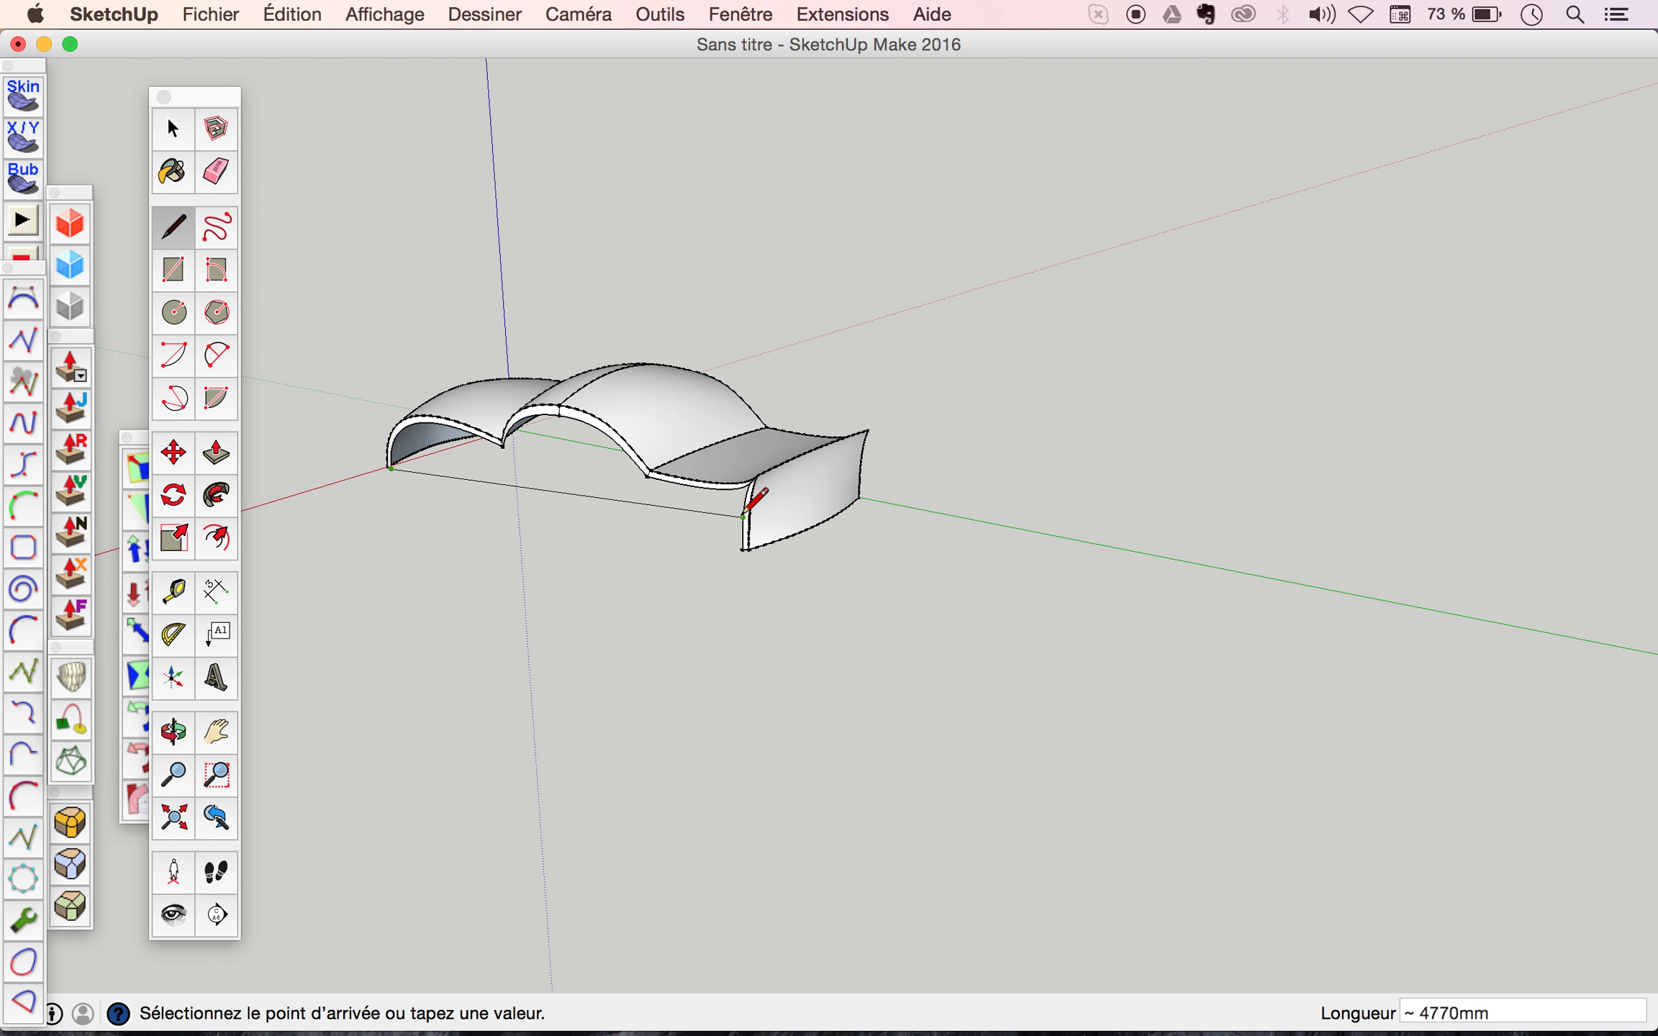
pyautogui.scroll(5, 759, 500)
pyautogui.scroll(3, 758, 499)
pyautogui.scroll(-3, 947, 691)
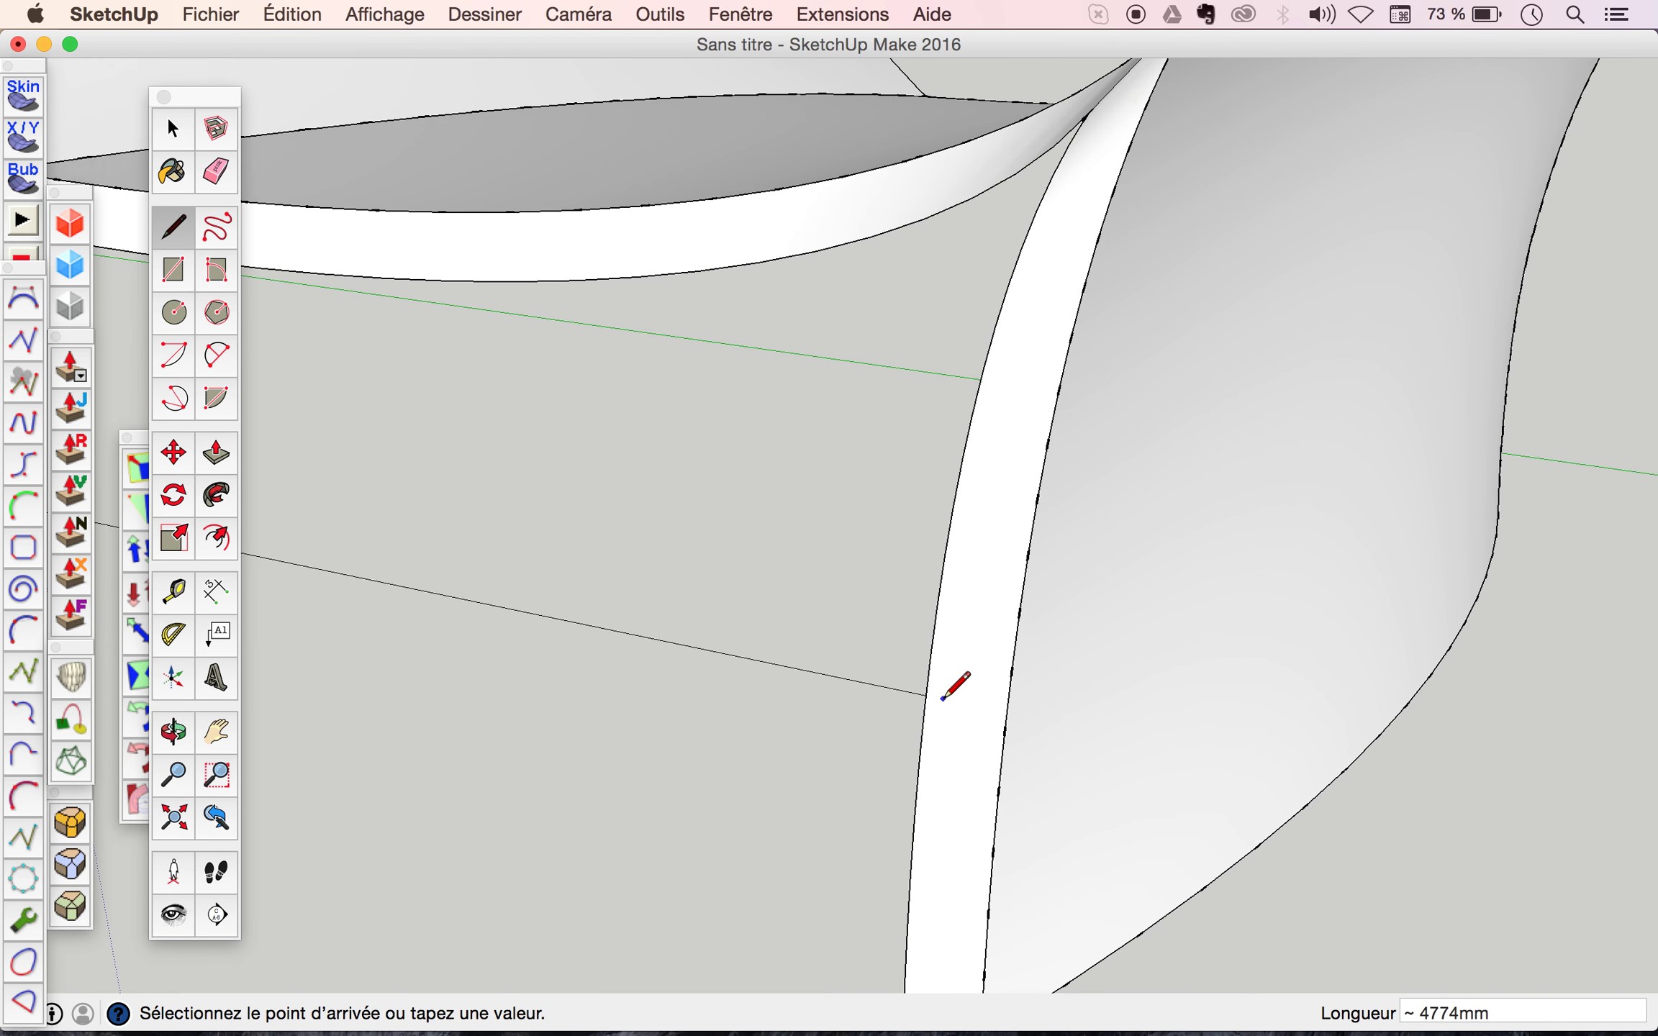
pyautogui.scroll(-3, 950, 687)
pyautogui.scroll(-2, 950, 687)
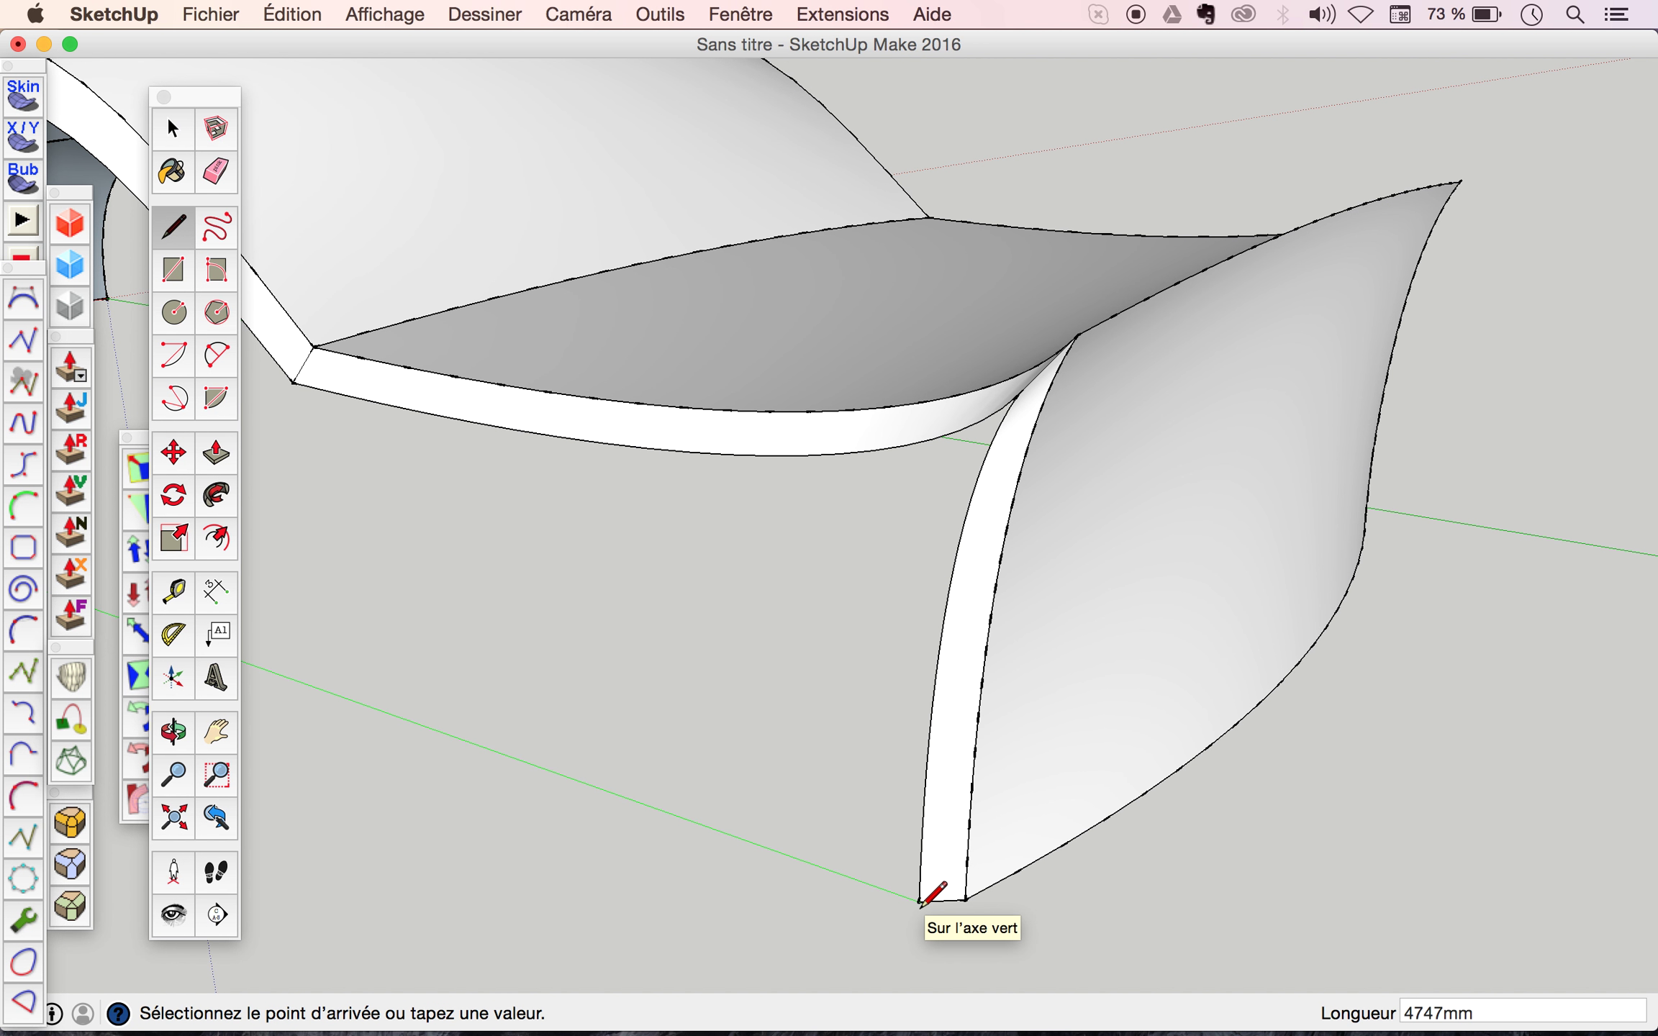
pyautogui.click(921, 883)
pyautogui.press('space')
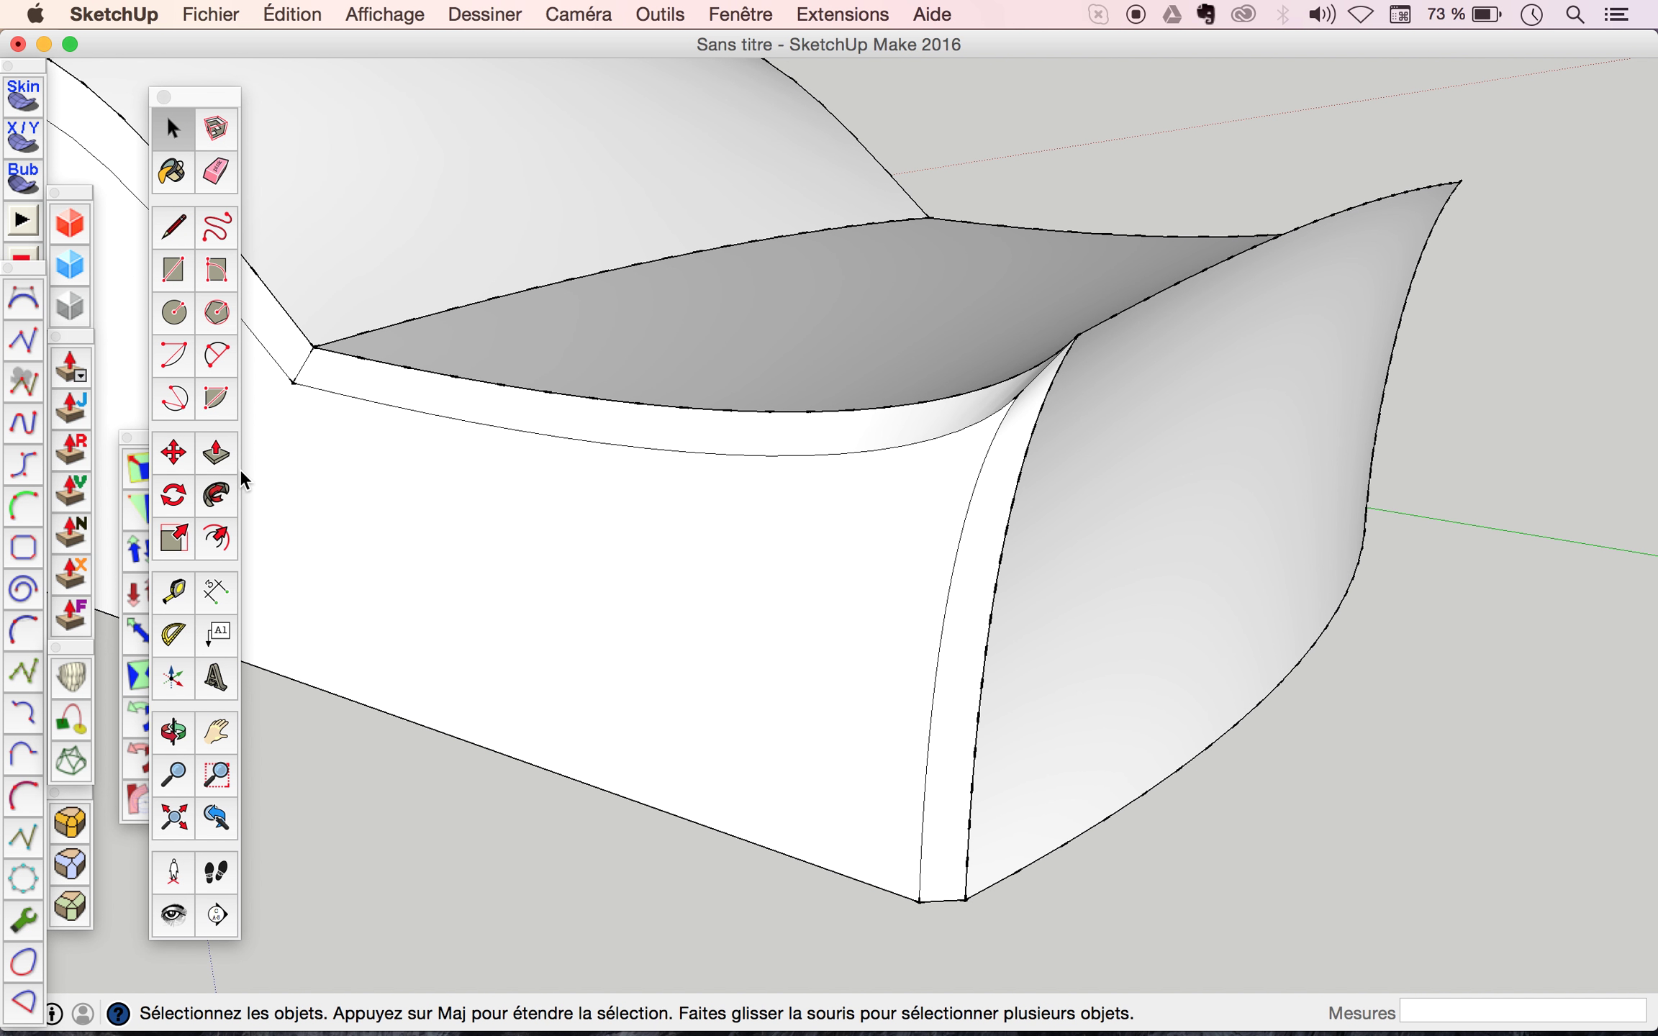
# Push/Pull the new side face out 25mm and select it.
pyautogui.click(223, 458)
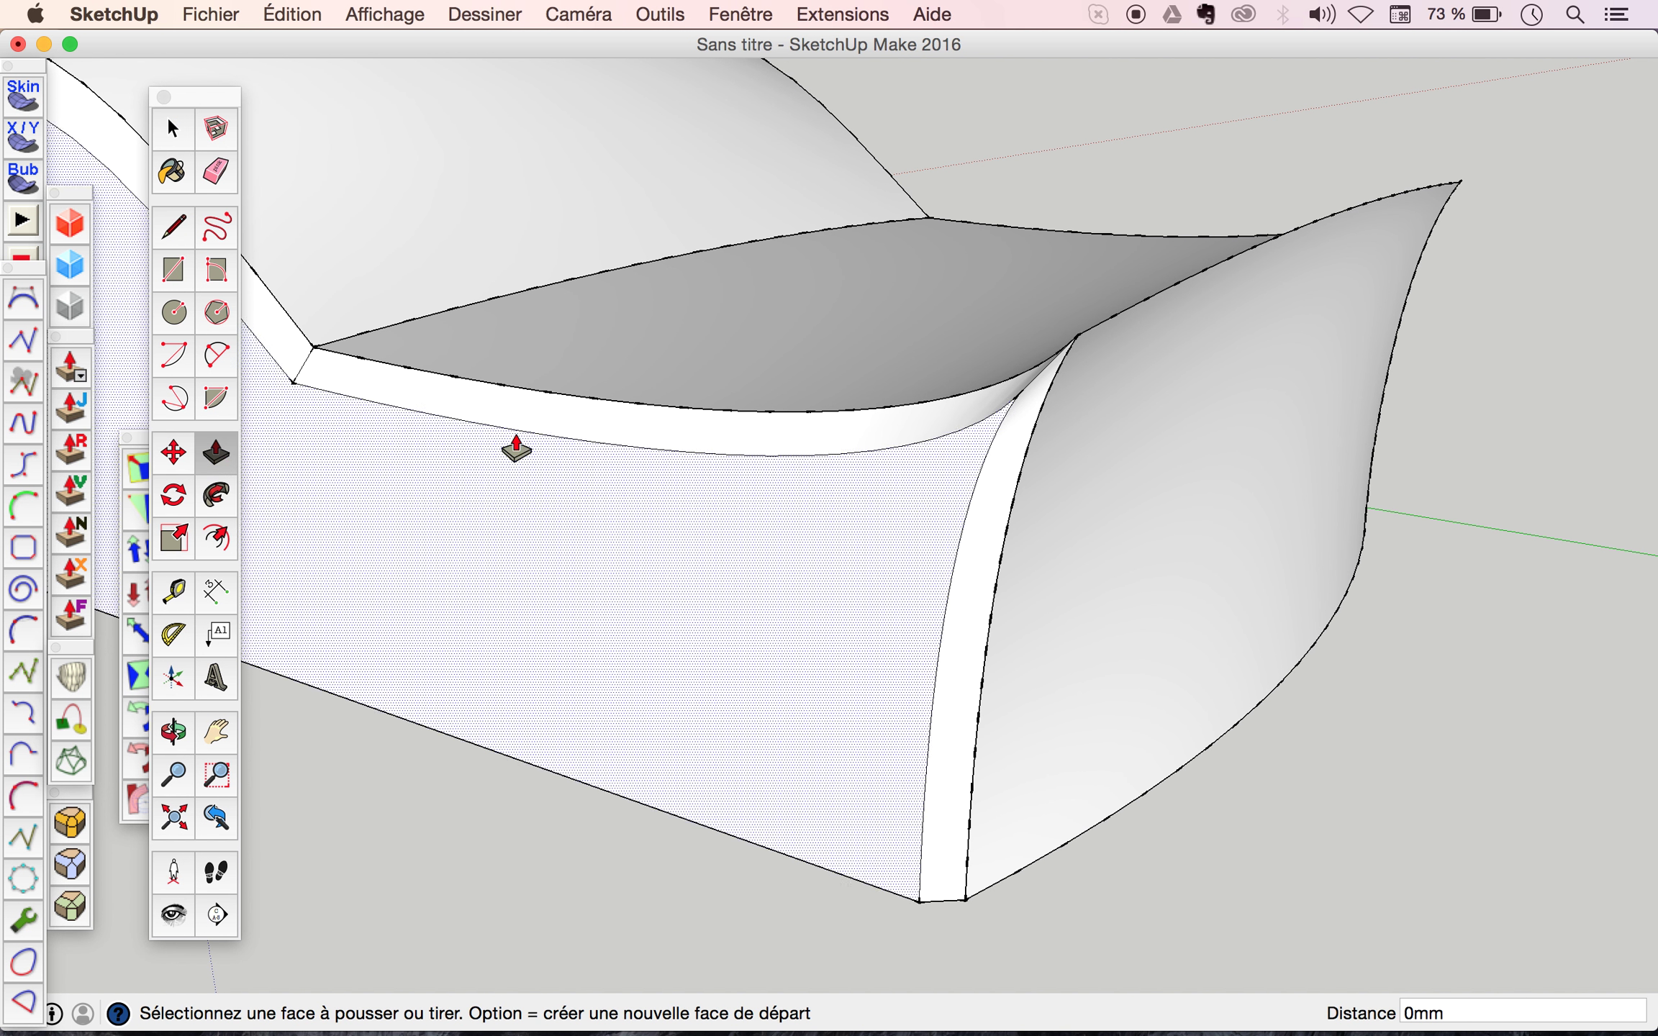
pyautogui.click(879, 508)
pyautogui.click(867, 515)
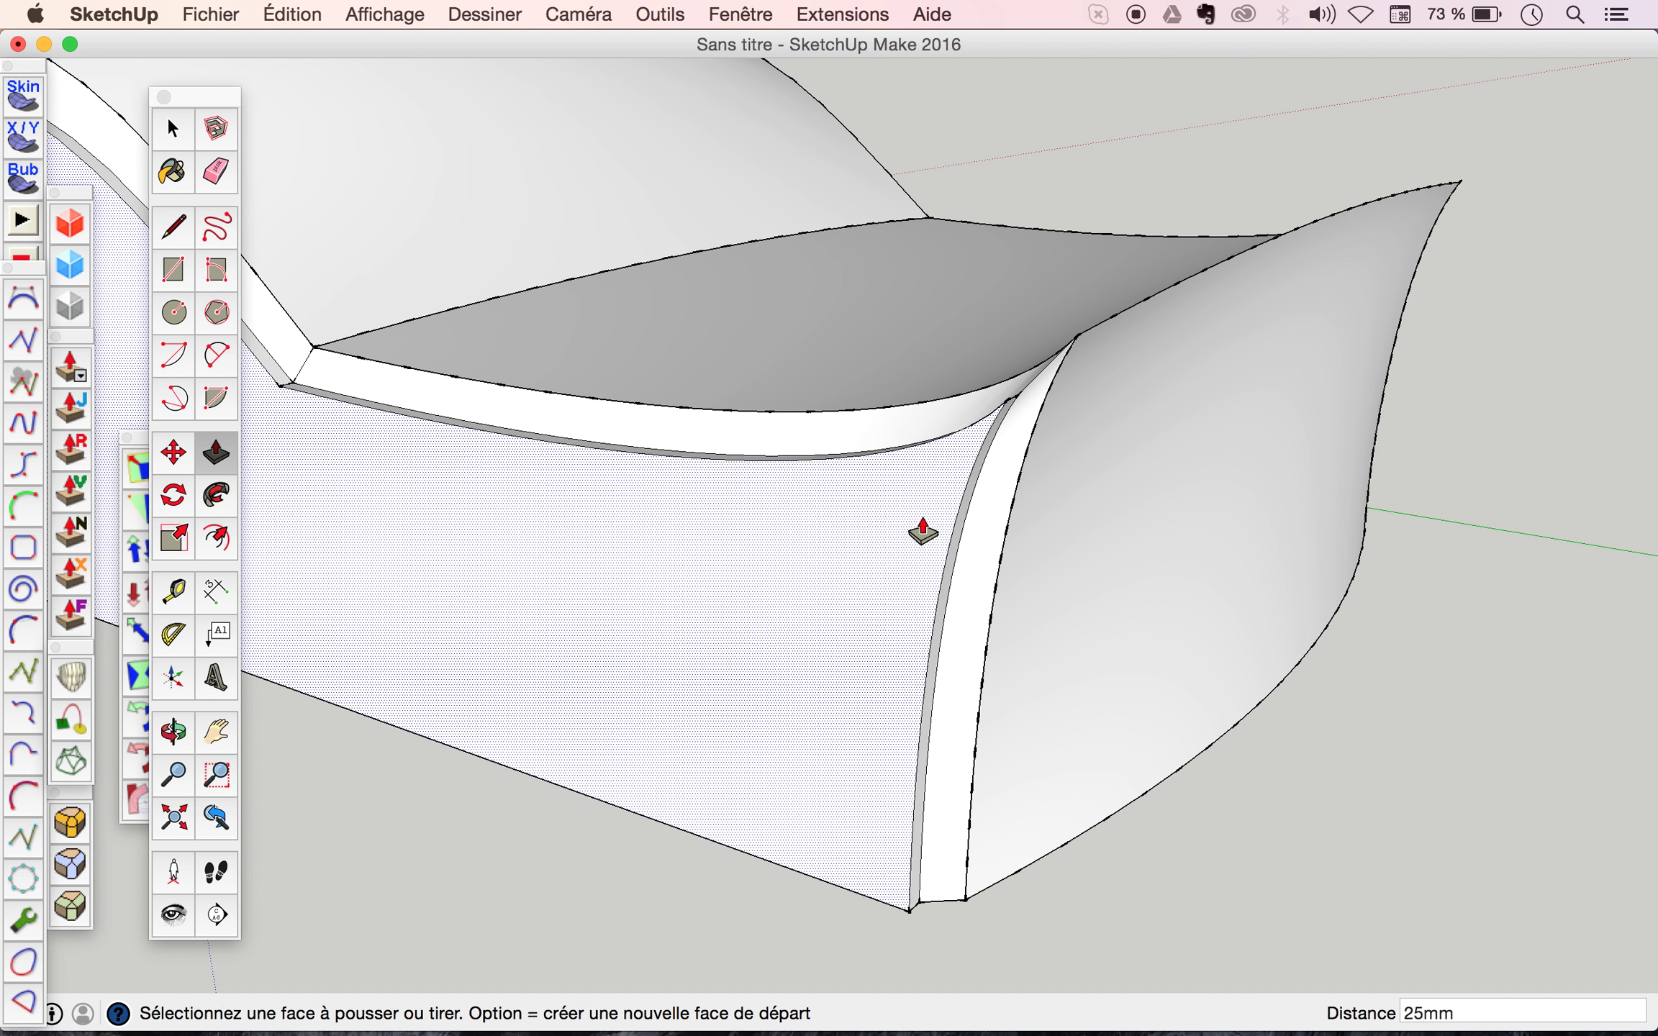
pyautogui.press('space')
pyautogui.click(736, 536)
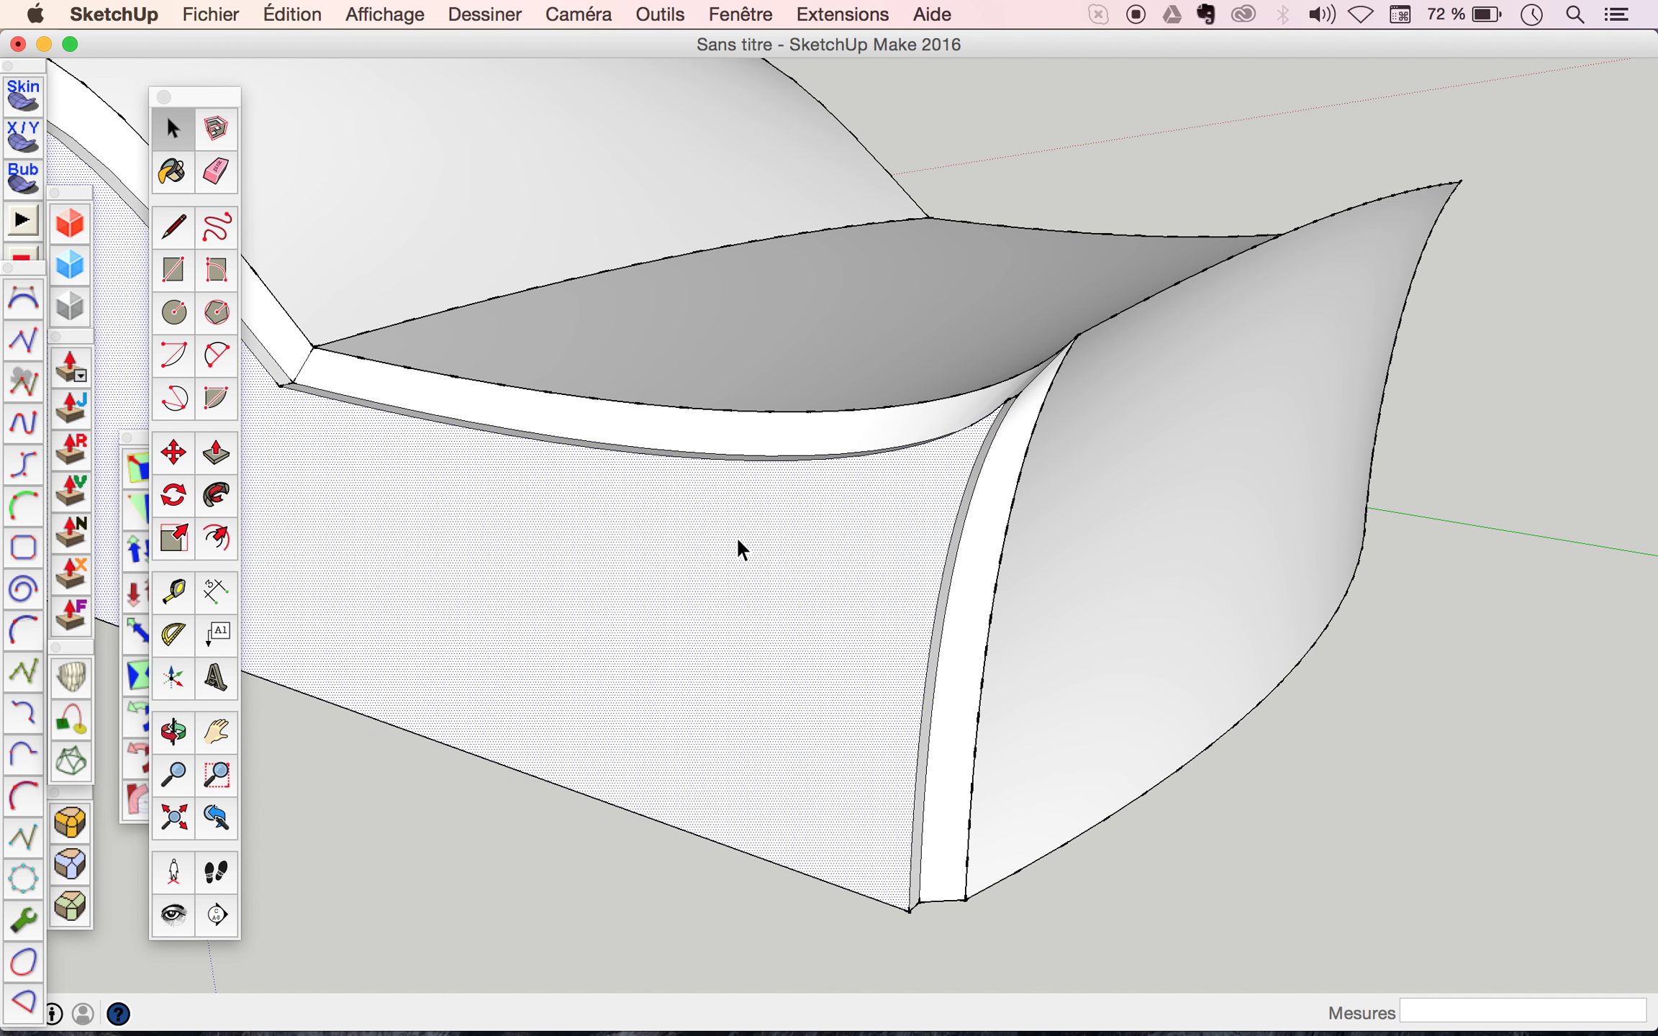
pyautogui.click(169, 545)
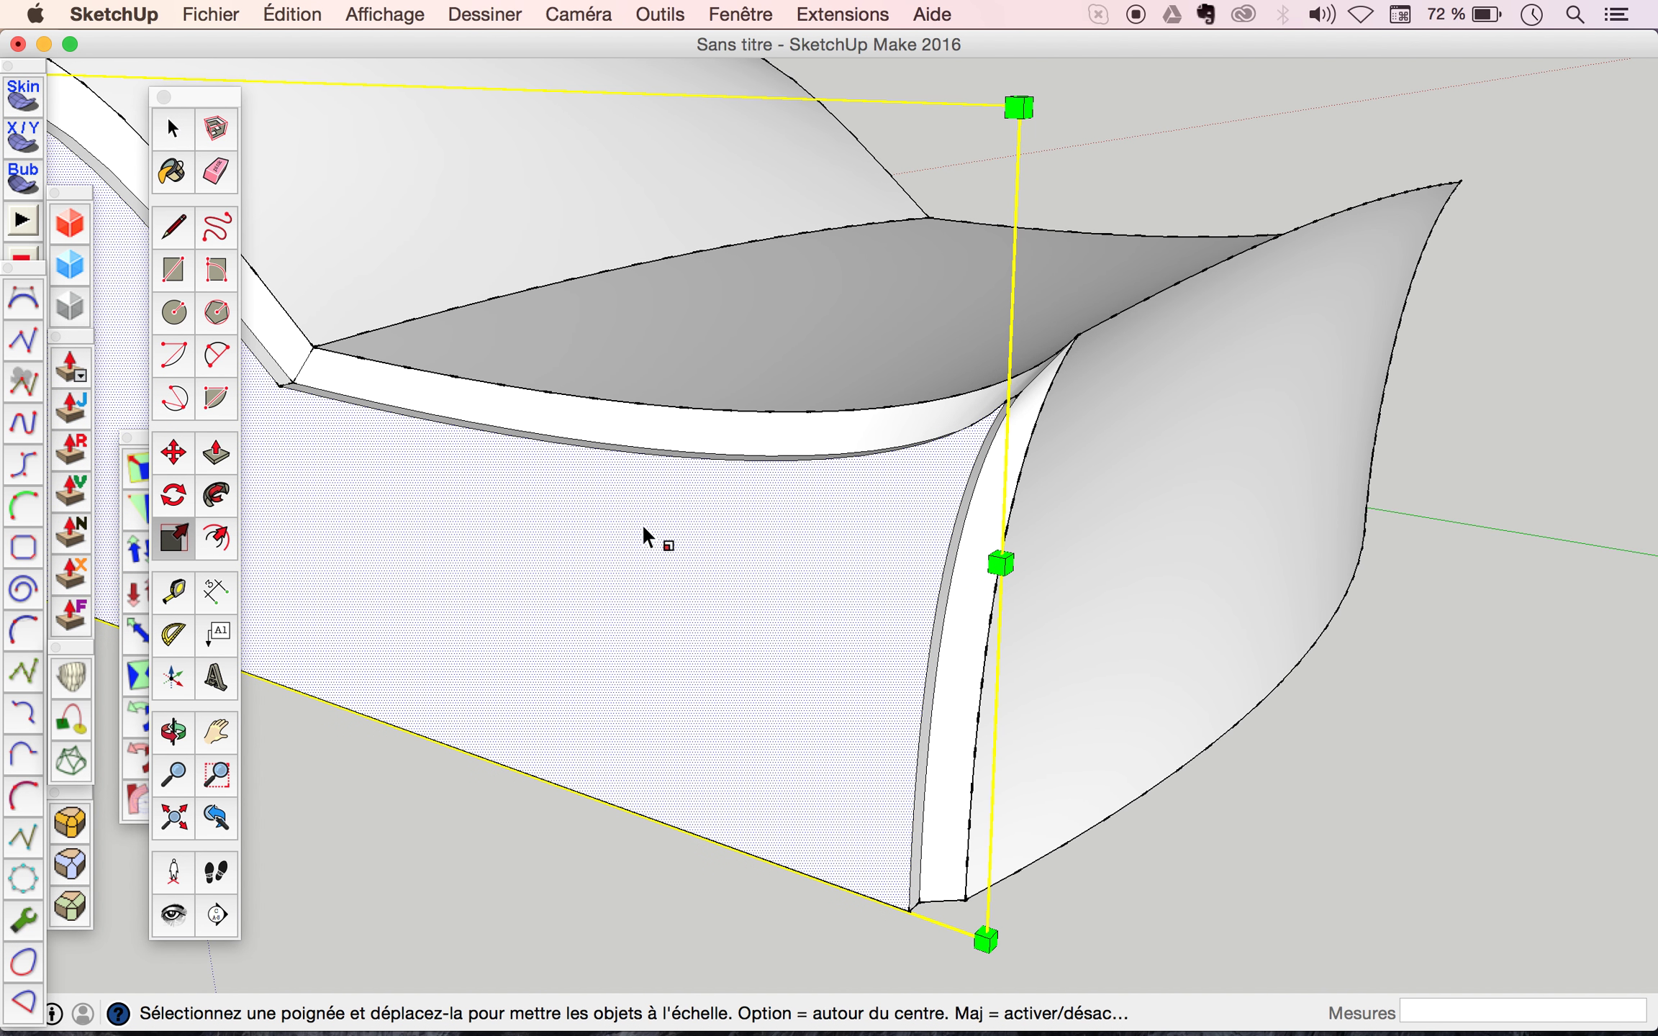
# Squash the thickened side face to 0.96 along the red axis.
pyautogui.scroll(-5, 684, 543)
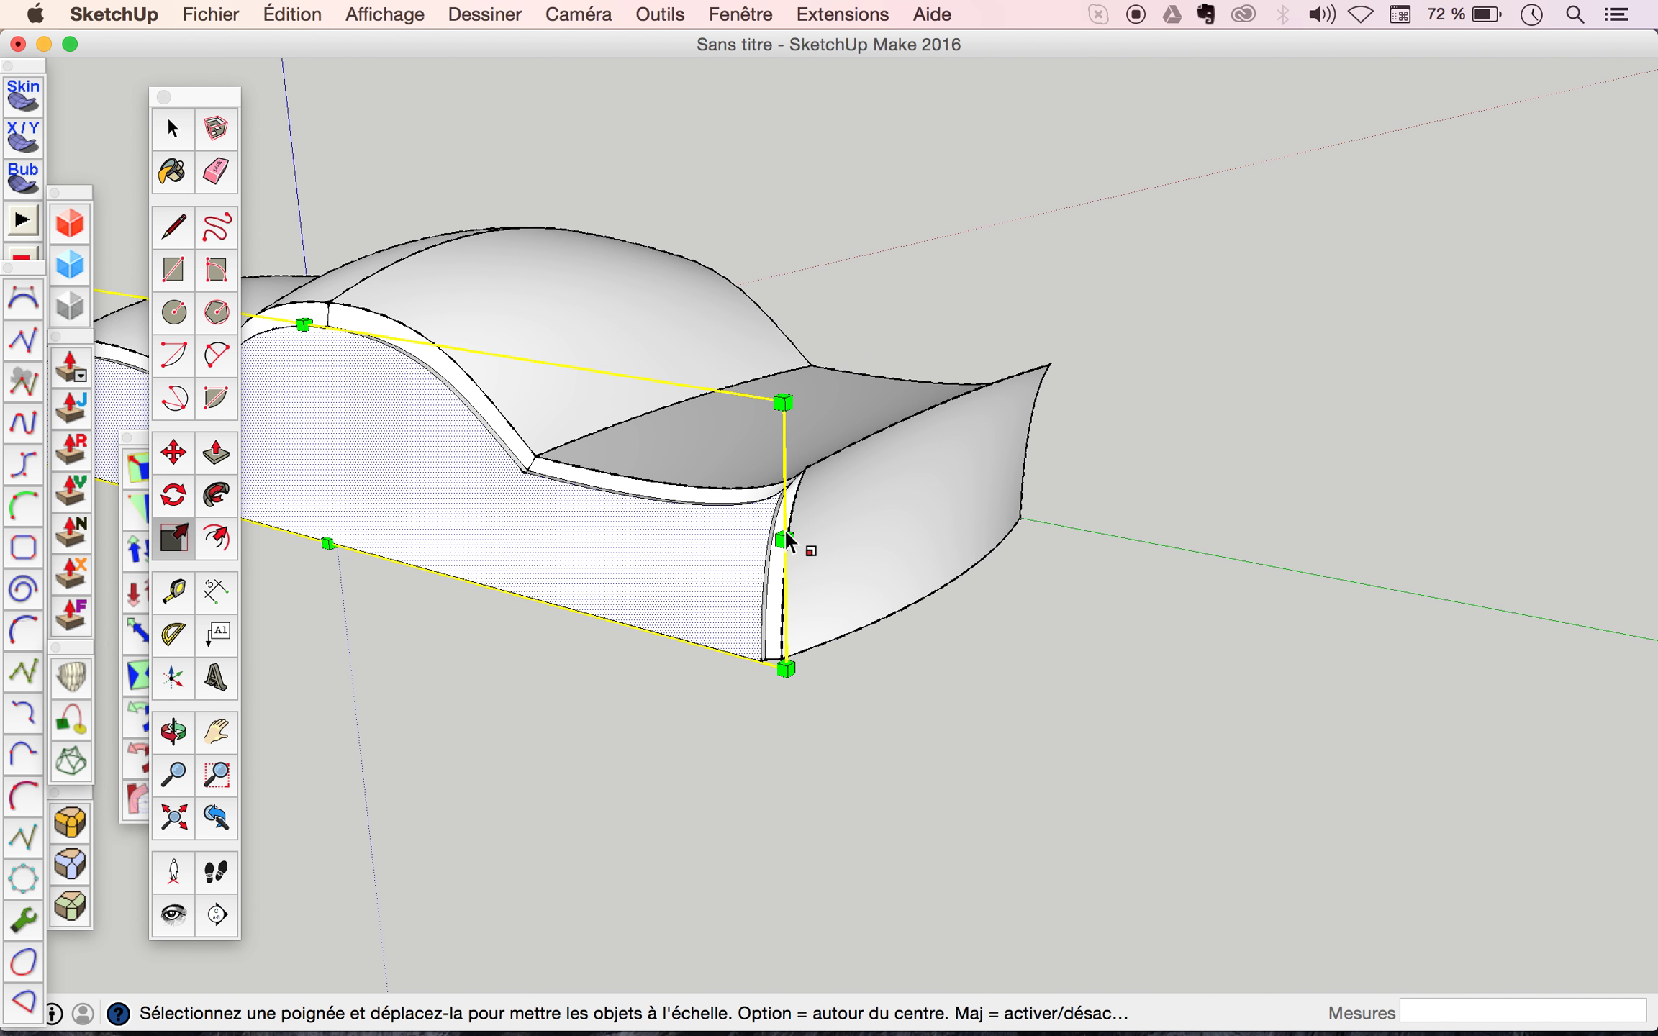
pyautogui.scroll(-4, 785, 543)
pyautogui.scroll(3, 595, 450)
pyautogui.scroll(4, 596, 450)
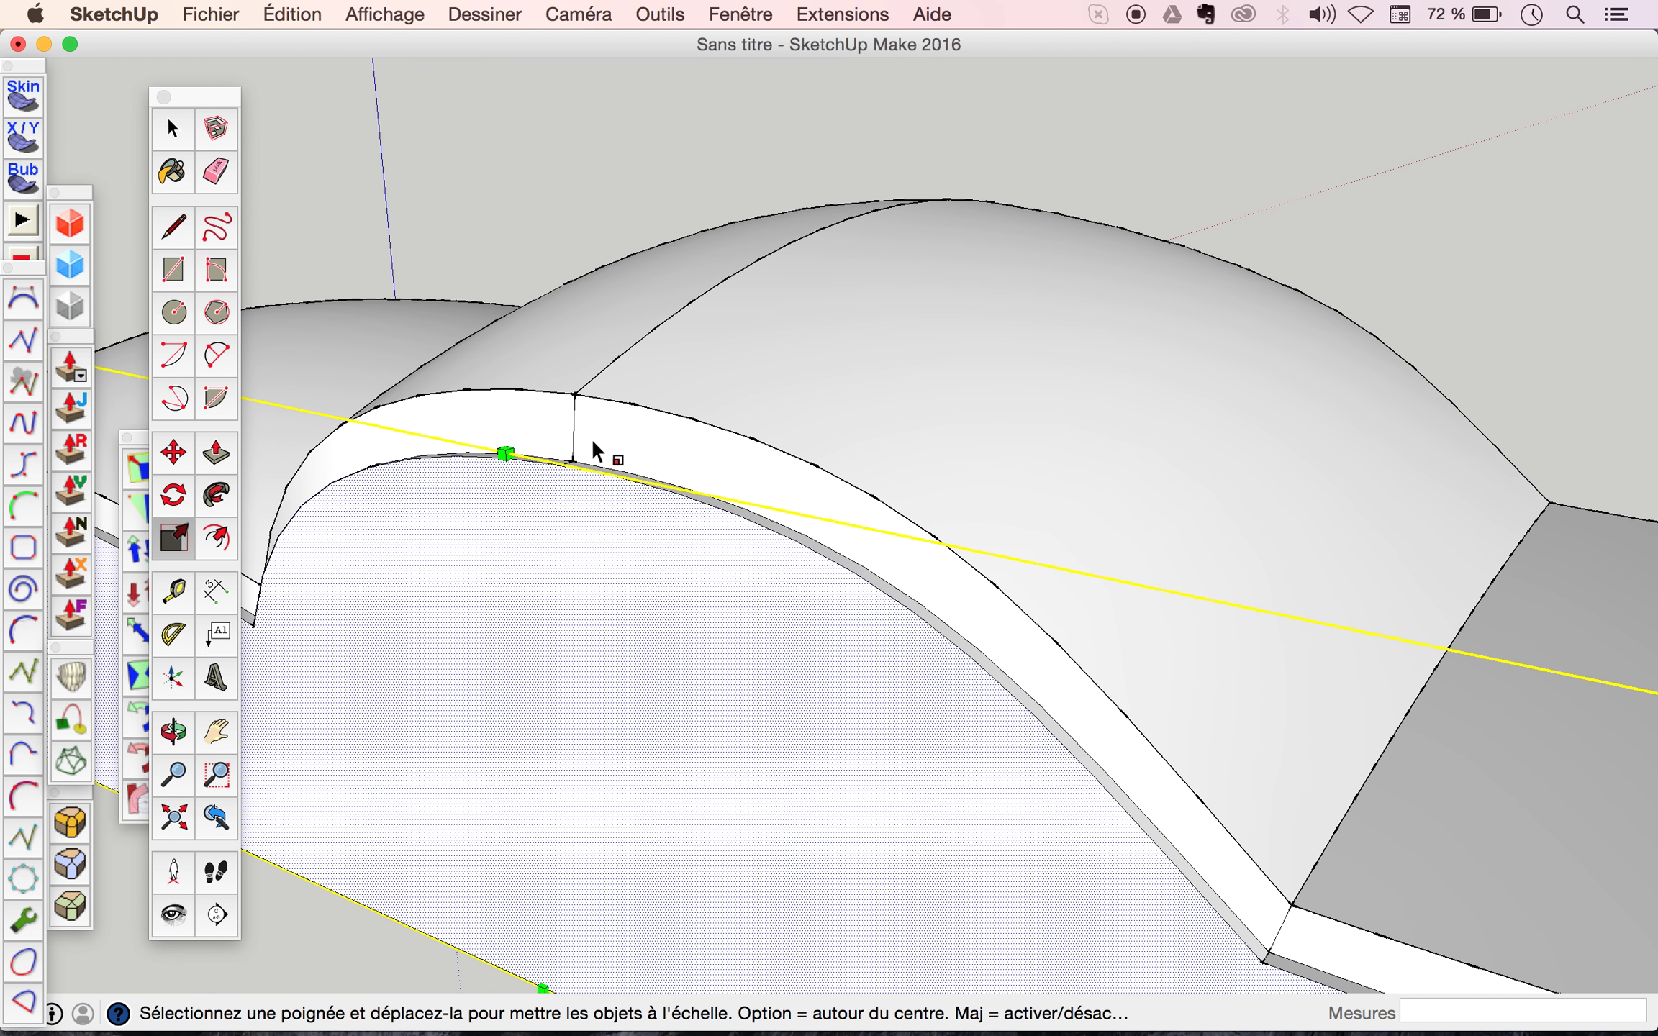
pyautogui.moveTo(506, 453)
pyautogui.mouseDown()
pyautogui.moveTo(526, 490)
pyautogui.moveTo(511, 475)
pyautogui.mouseUp()
pyautogui.press('o')
pyautogui.moveTo(670, 563); pyautogui.dragTo(1515, 401)
pyautogui.moveTo(955, 518)
pyautogui.mouseDown()
pyautogui.moveTo(1134, 518)
pyautogui.moveTo(1029, 548)
pyautogui.mouseUp()
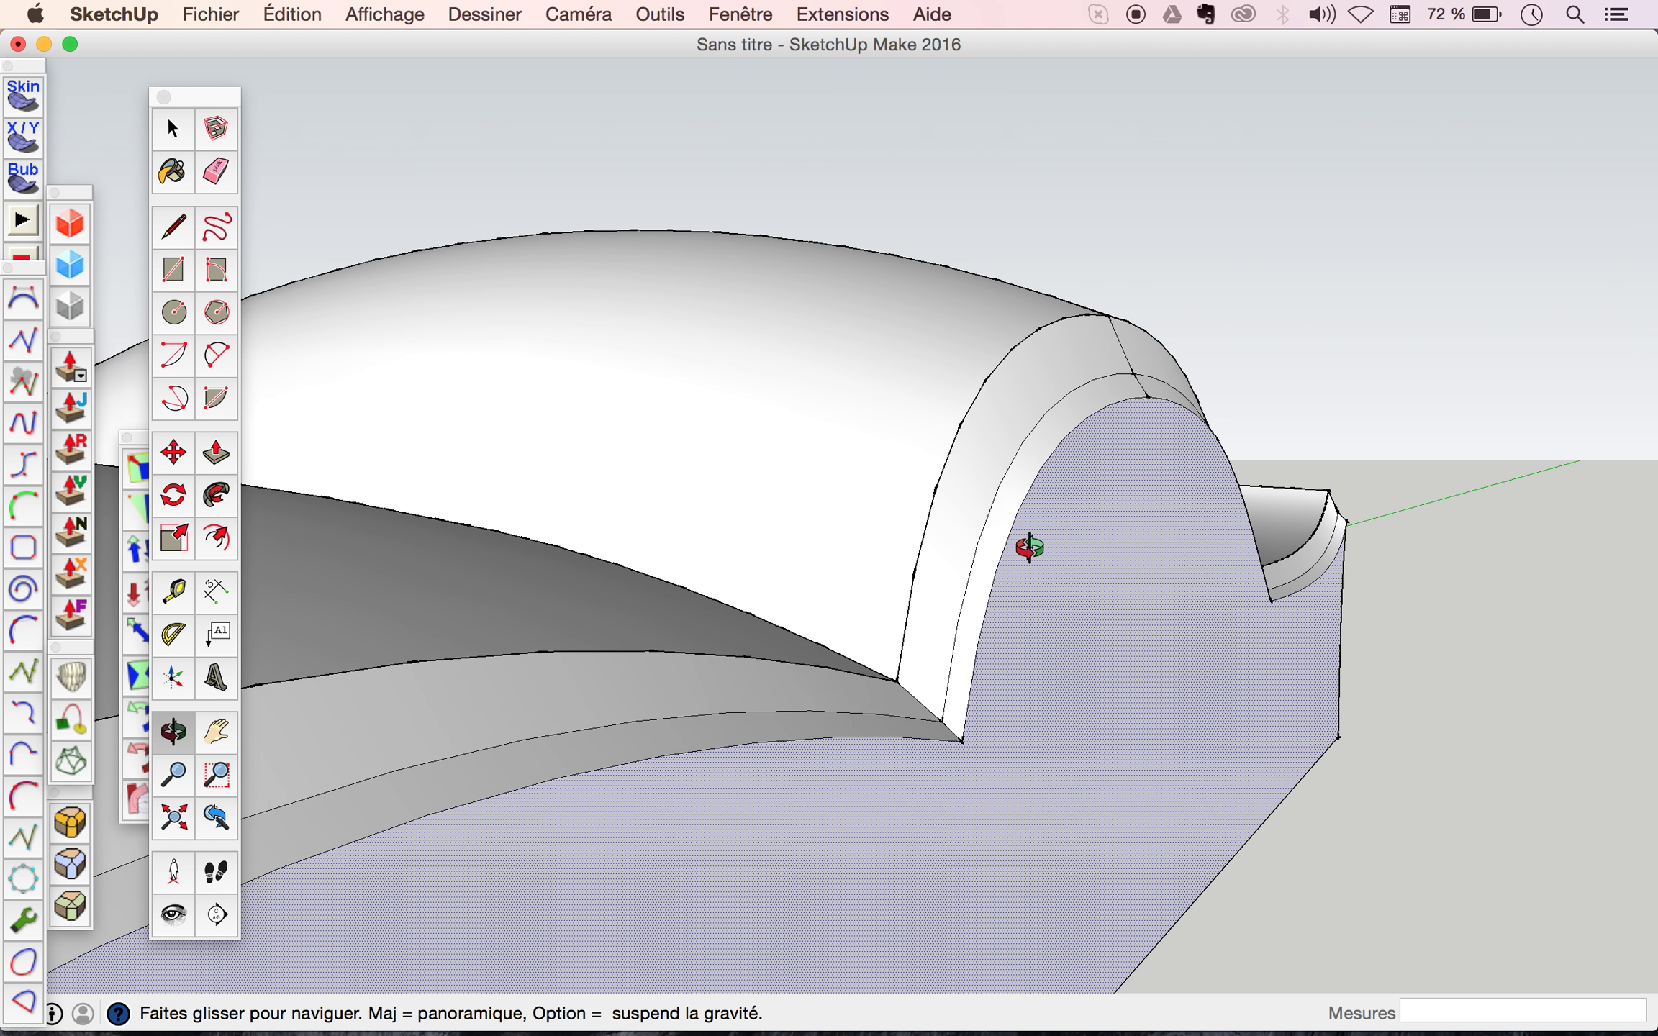
# Rescale the side face to 0.98 along red and inspect the lower door edge.
pyautogui.click(171, 538)
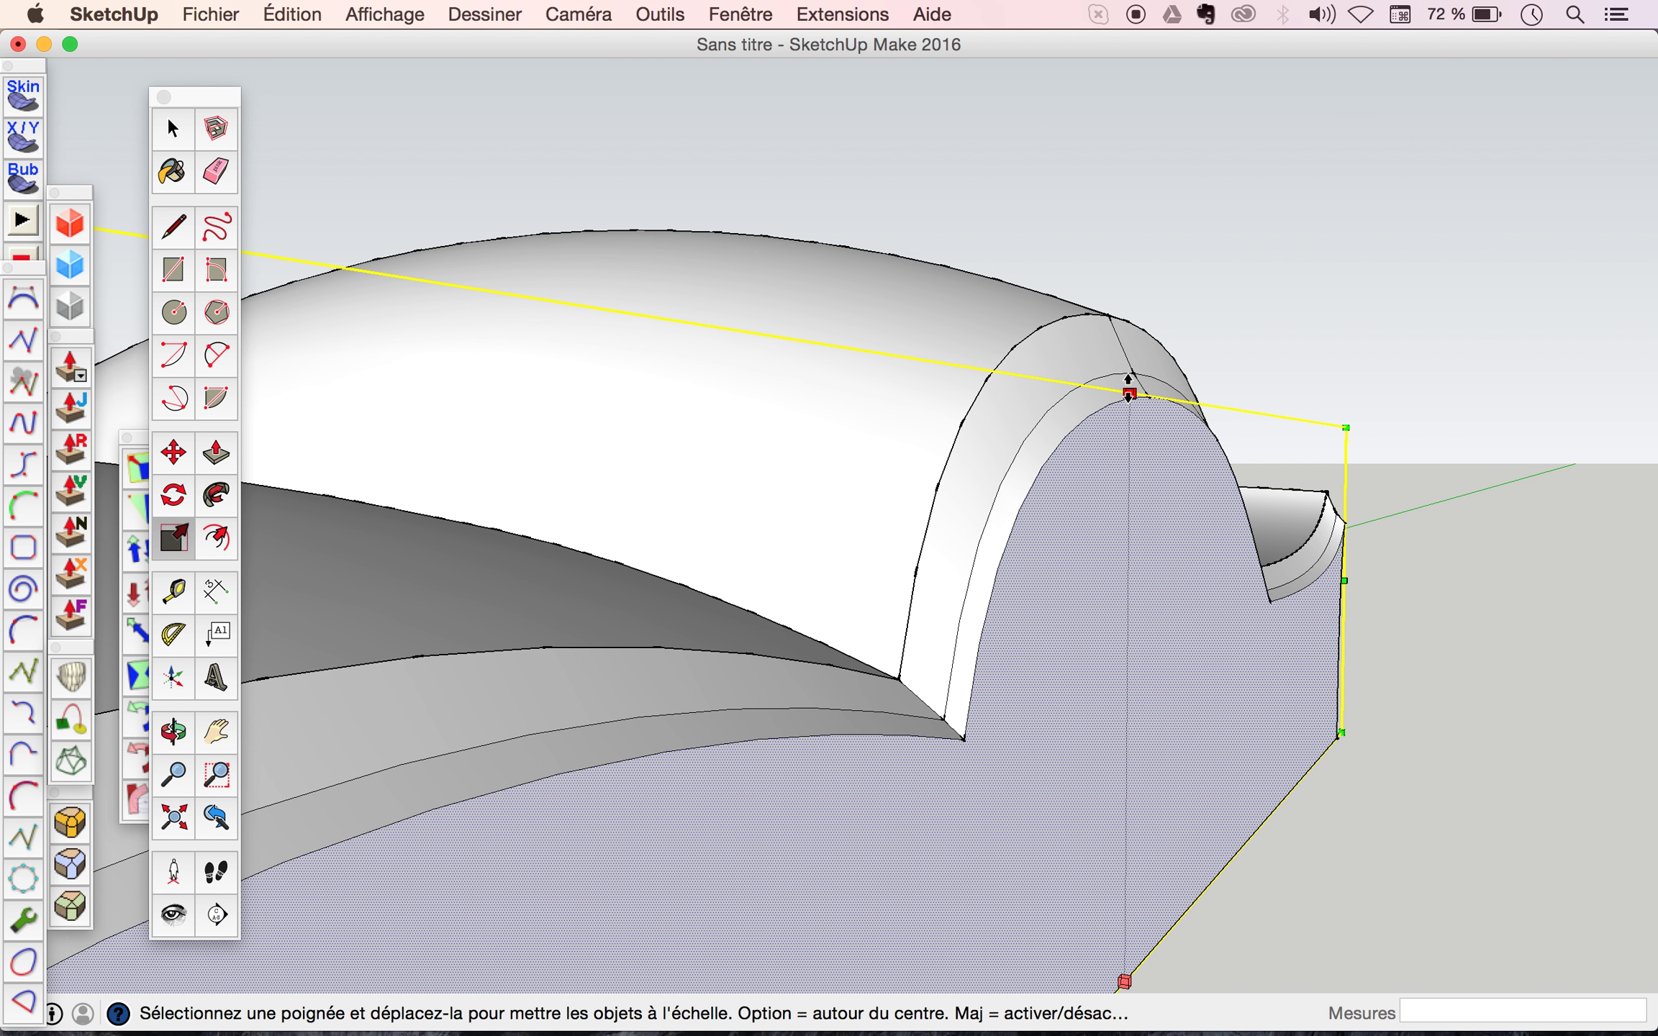
pyautogui.moveTo(1129, 394); pyautogui.dragTo(1129, 405)
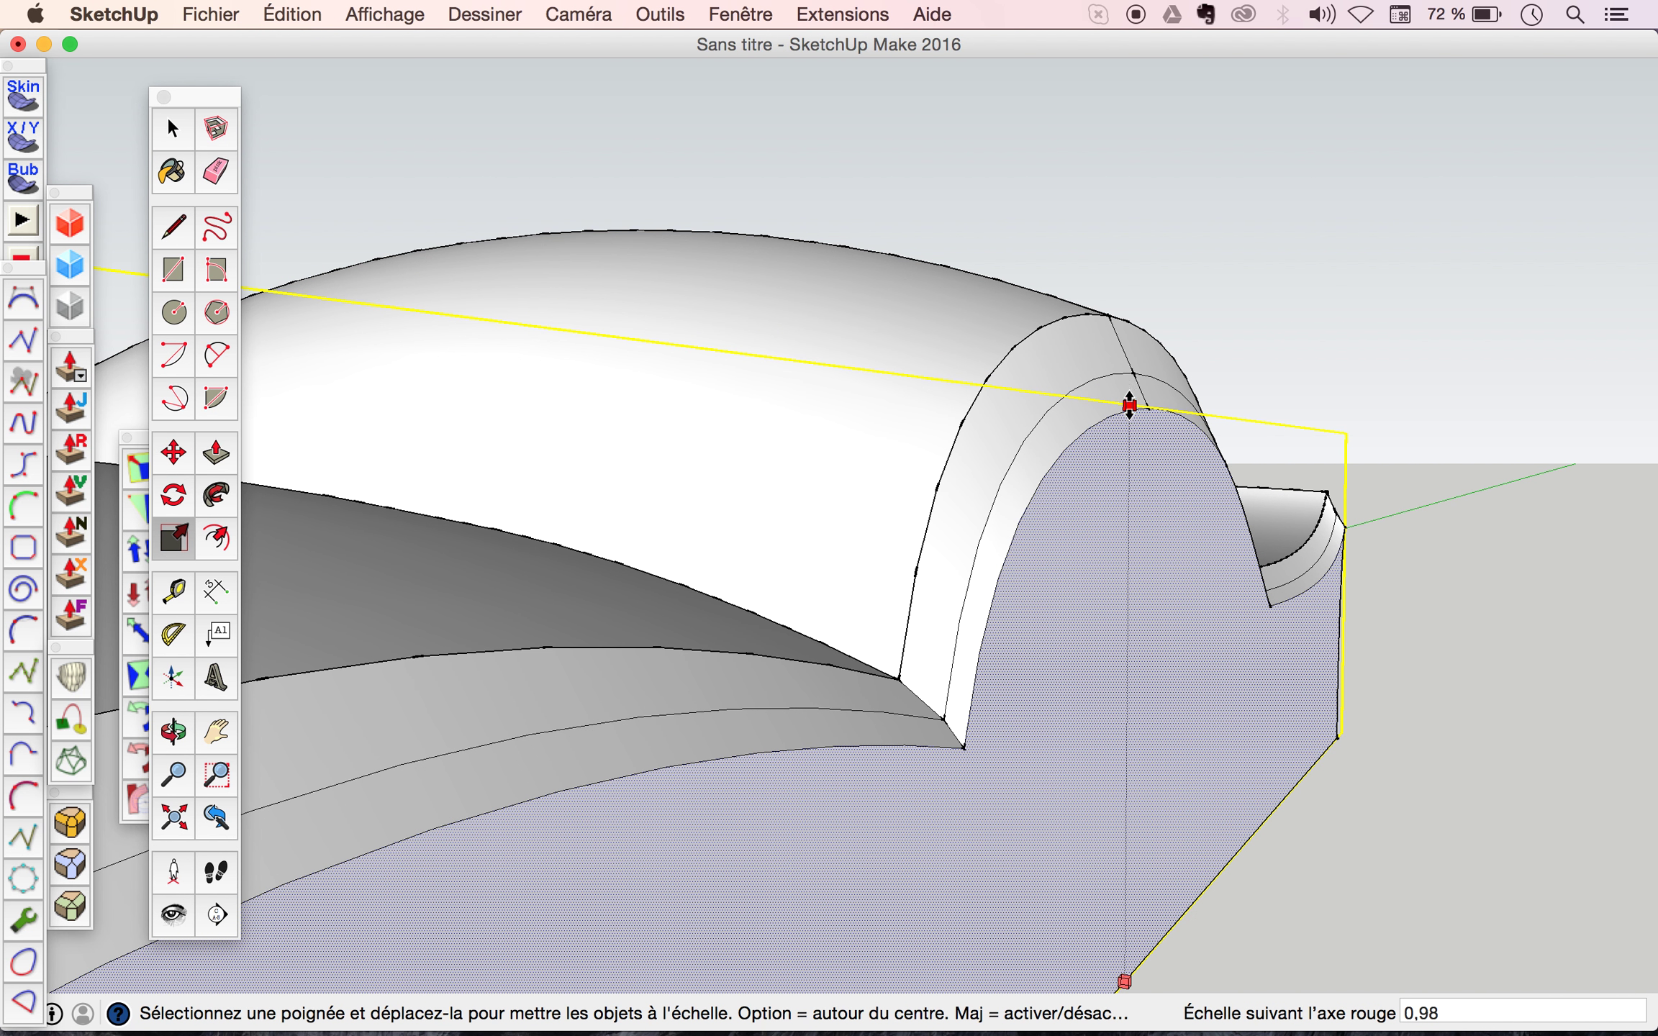
pyautogui.middleClick(1065, 500)
pyautogui.moveTo(1065, 500); pyautogui.dragTo(728, 572, button='middle')
pyautogui.scroll(-5, 728, 572)
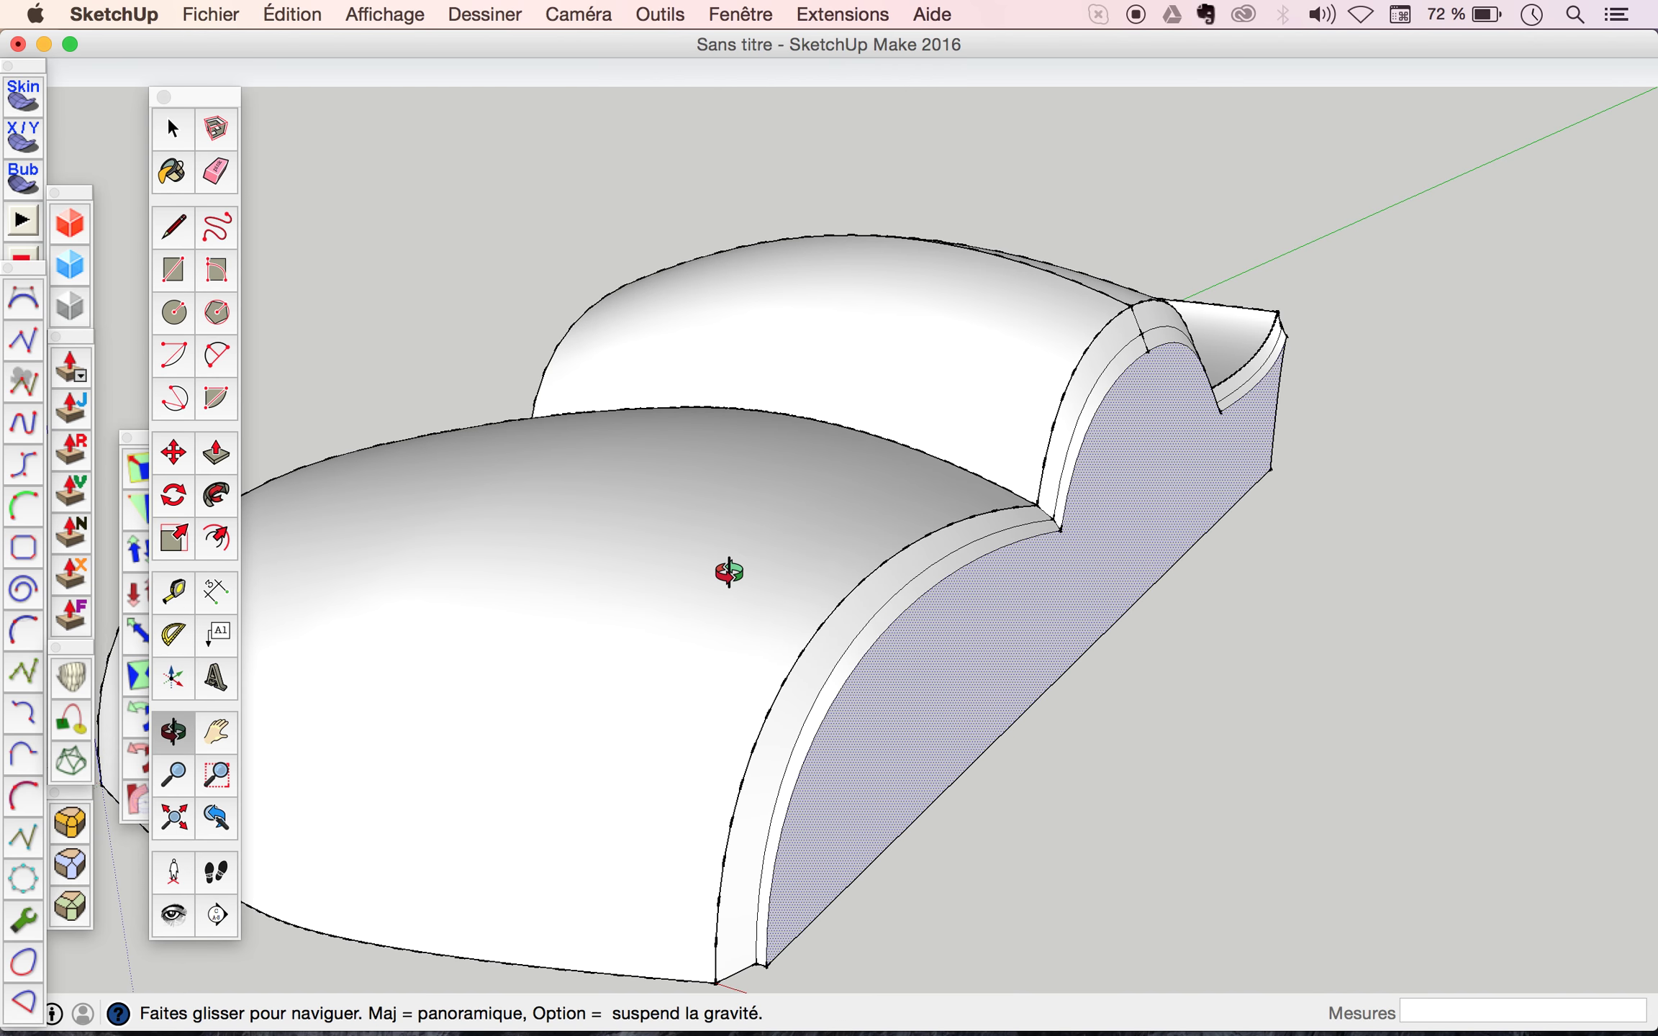
pyautogui.moveTo(729, 572); pyautogui.dragTo(752, 796)
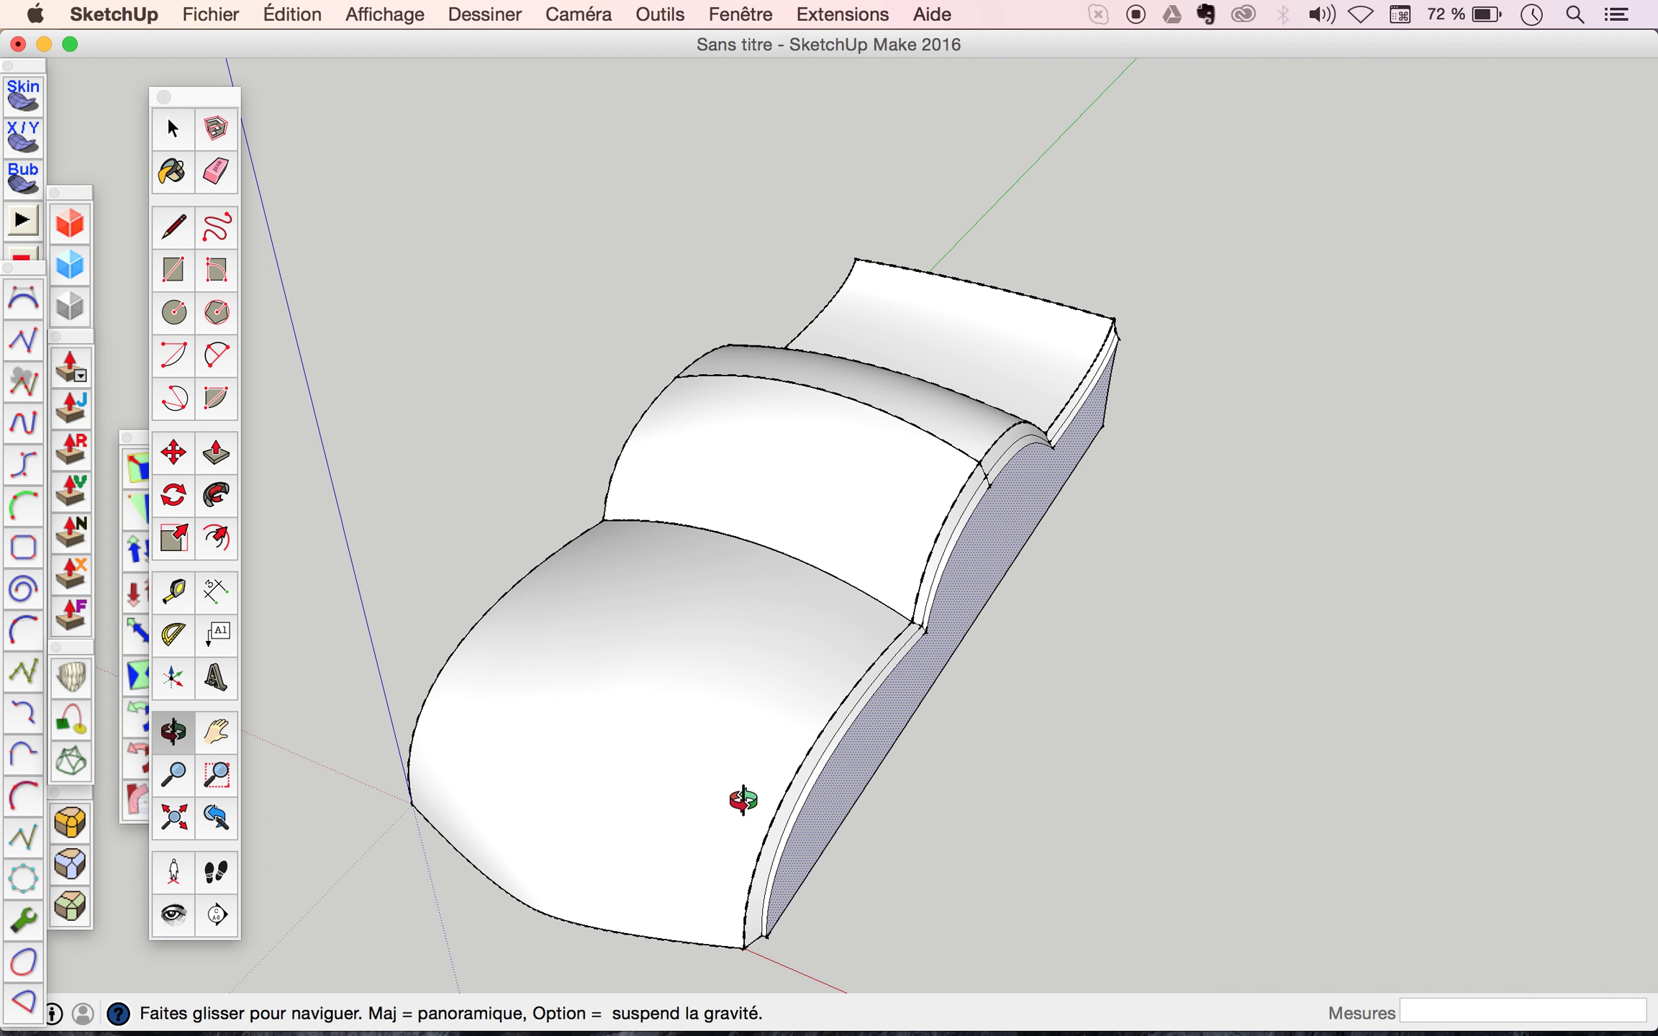
pyautogui.scroll(3, 762, 903)
pyautogui.scroll(-2, 766, 900)
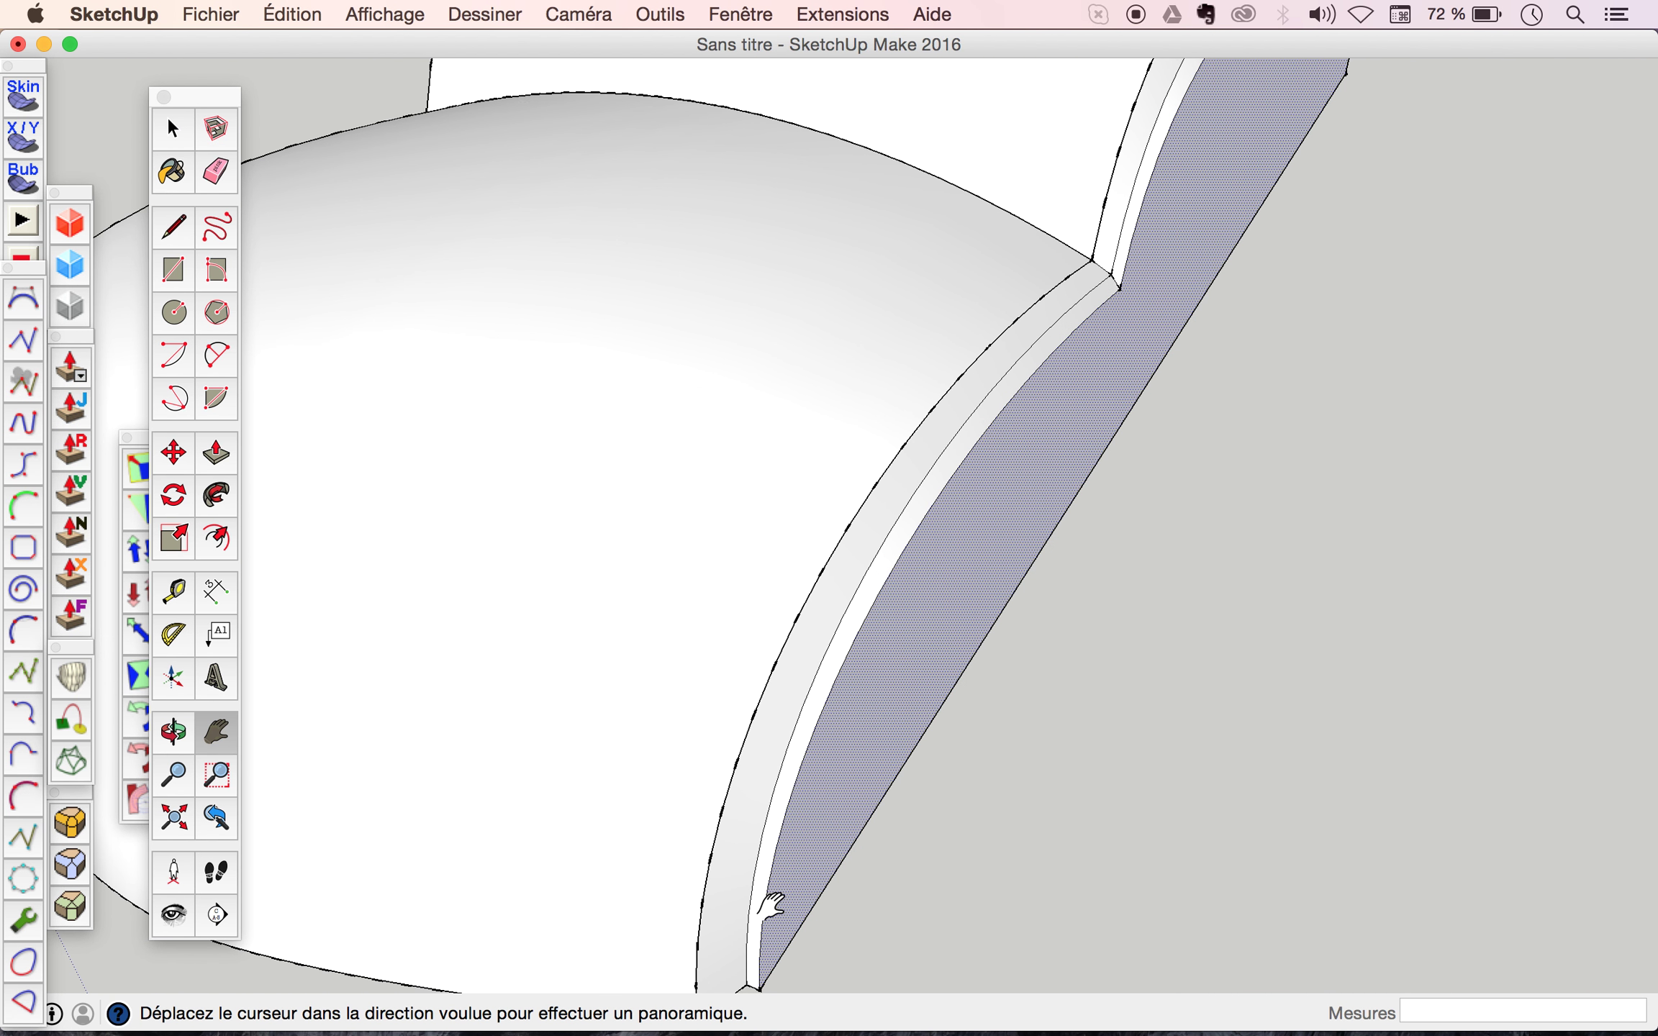
pyautogui.keyDown('shift'); pyautogui.moveTo(766, 900); pyautogui.dragTo(728, 578); pyautogui.keyUp('shift')
pyautogui.scroll(3, 734, 629)
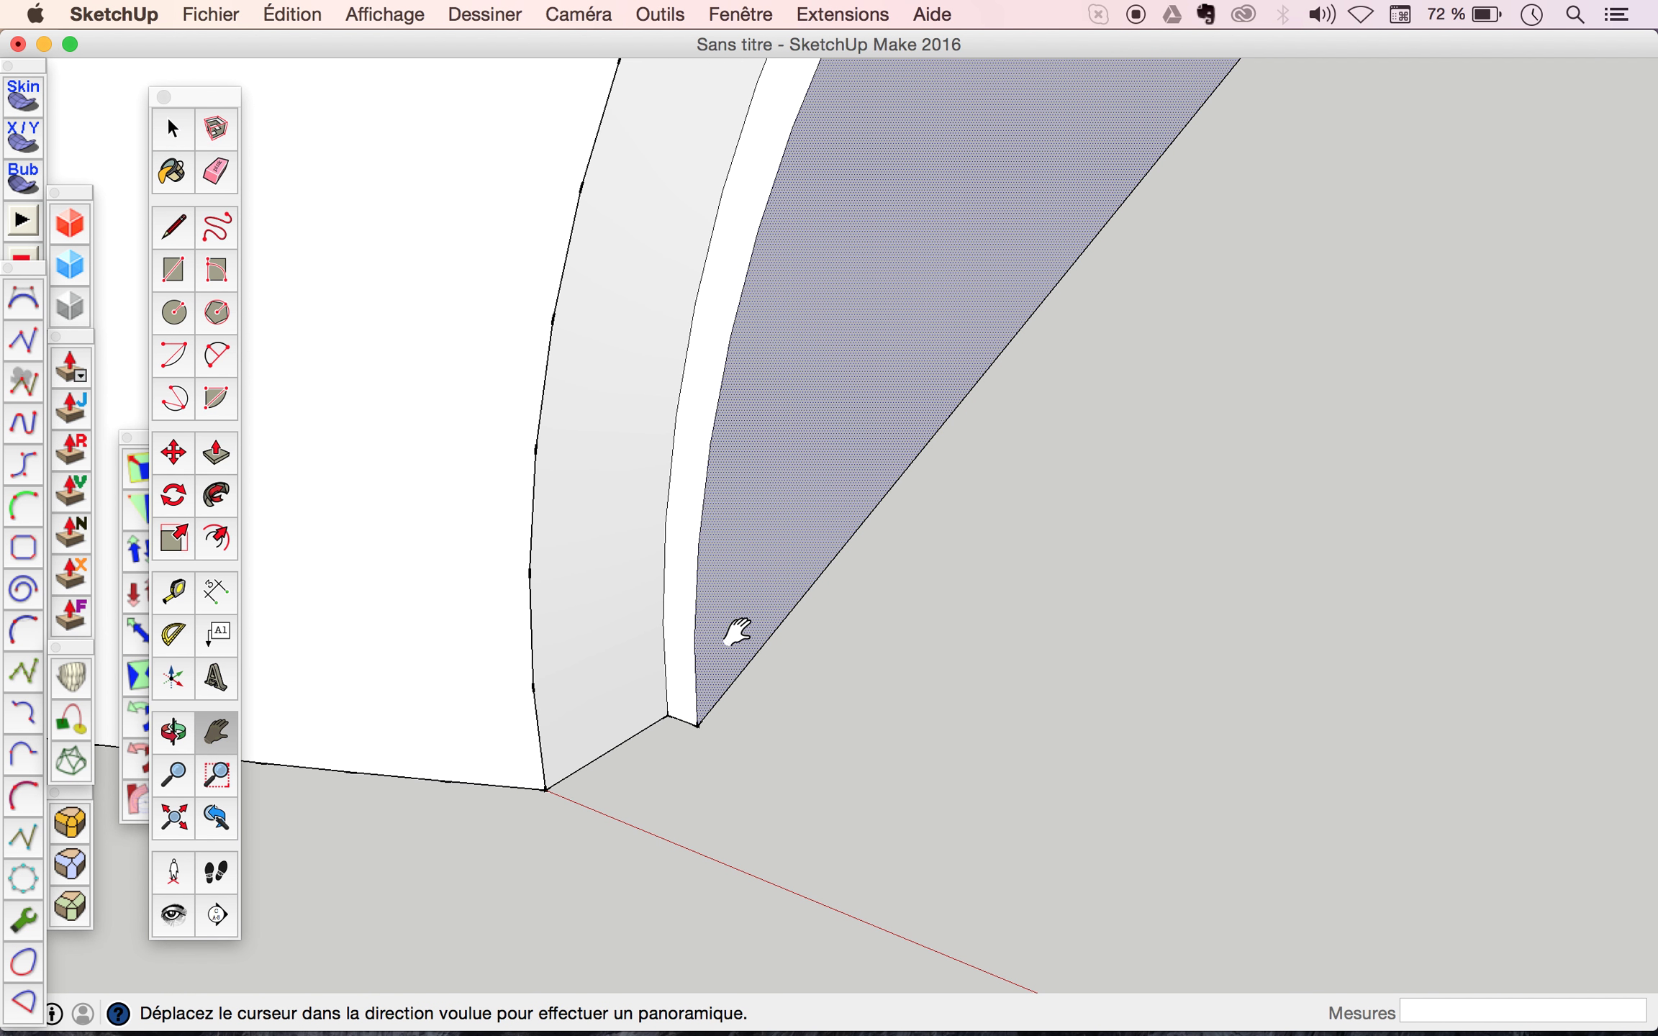
pyautogui.press('space')
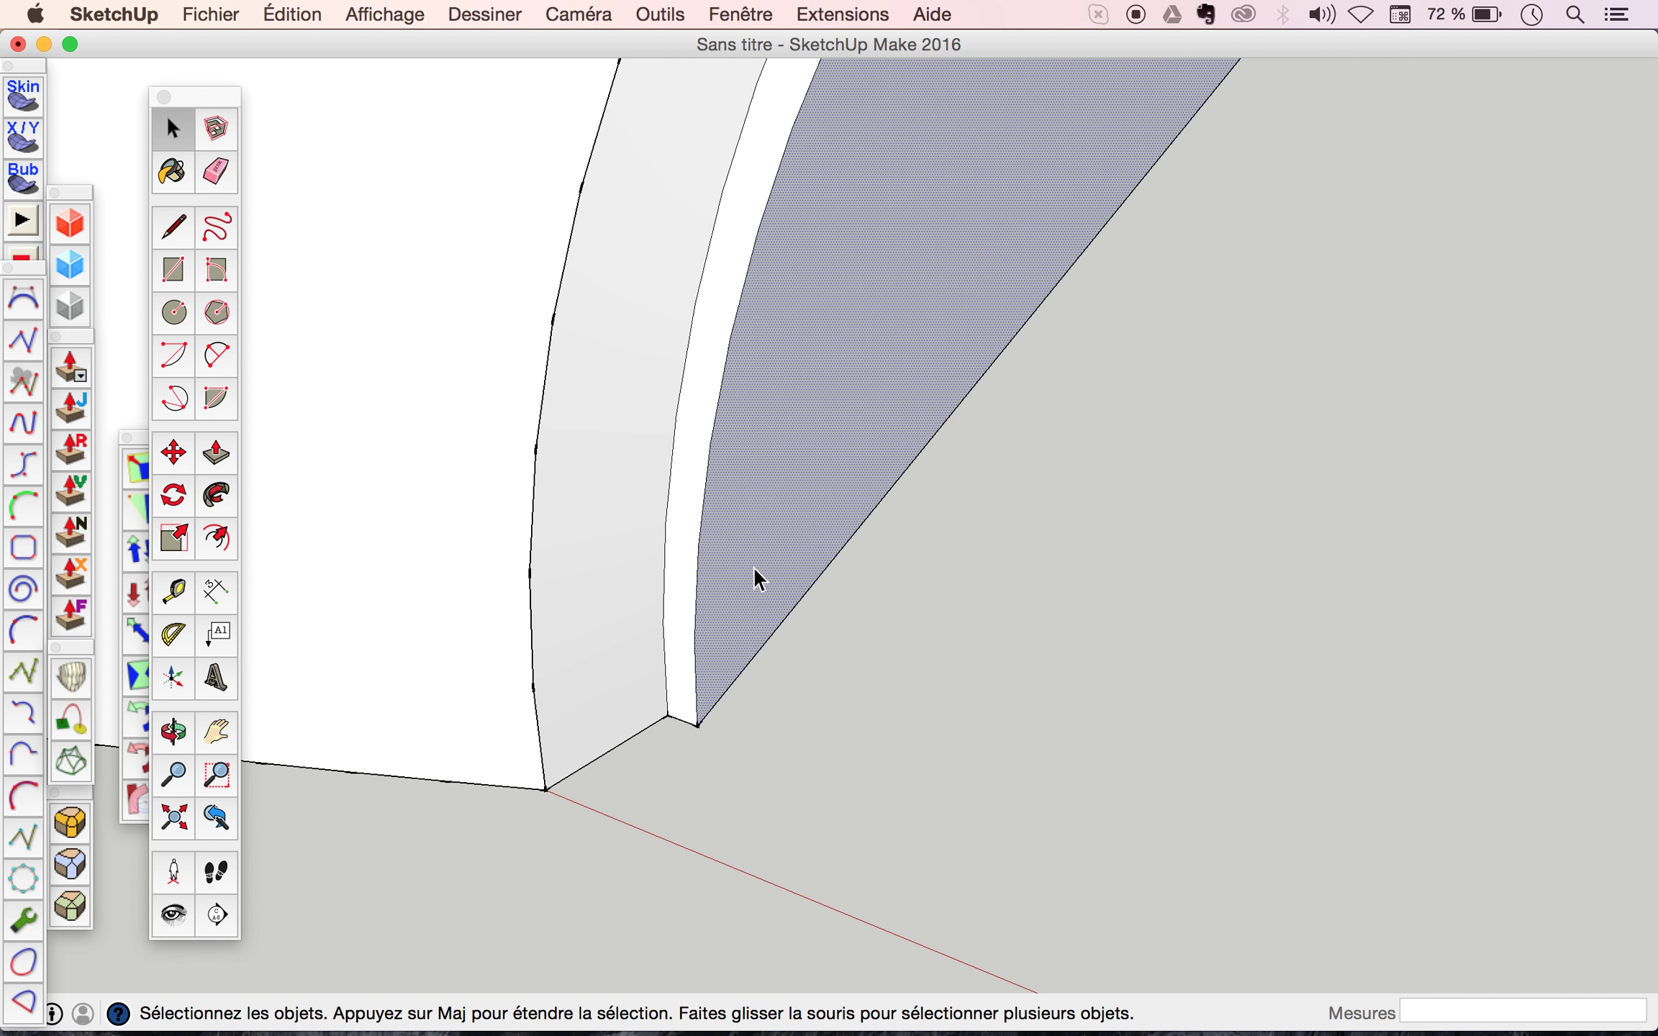
# Shrink the side face slightly along the green axis to about 0.98.
pyautogui.click(171, 553)
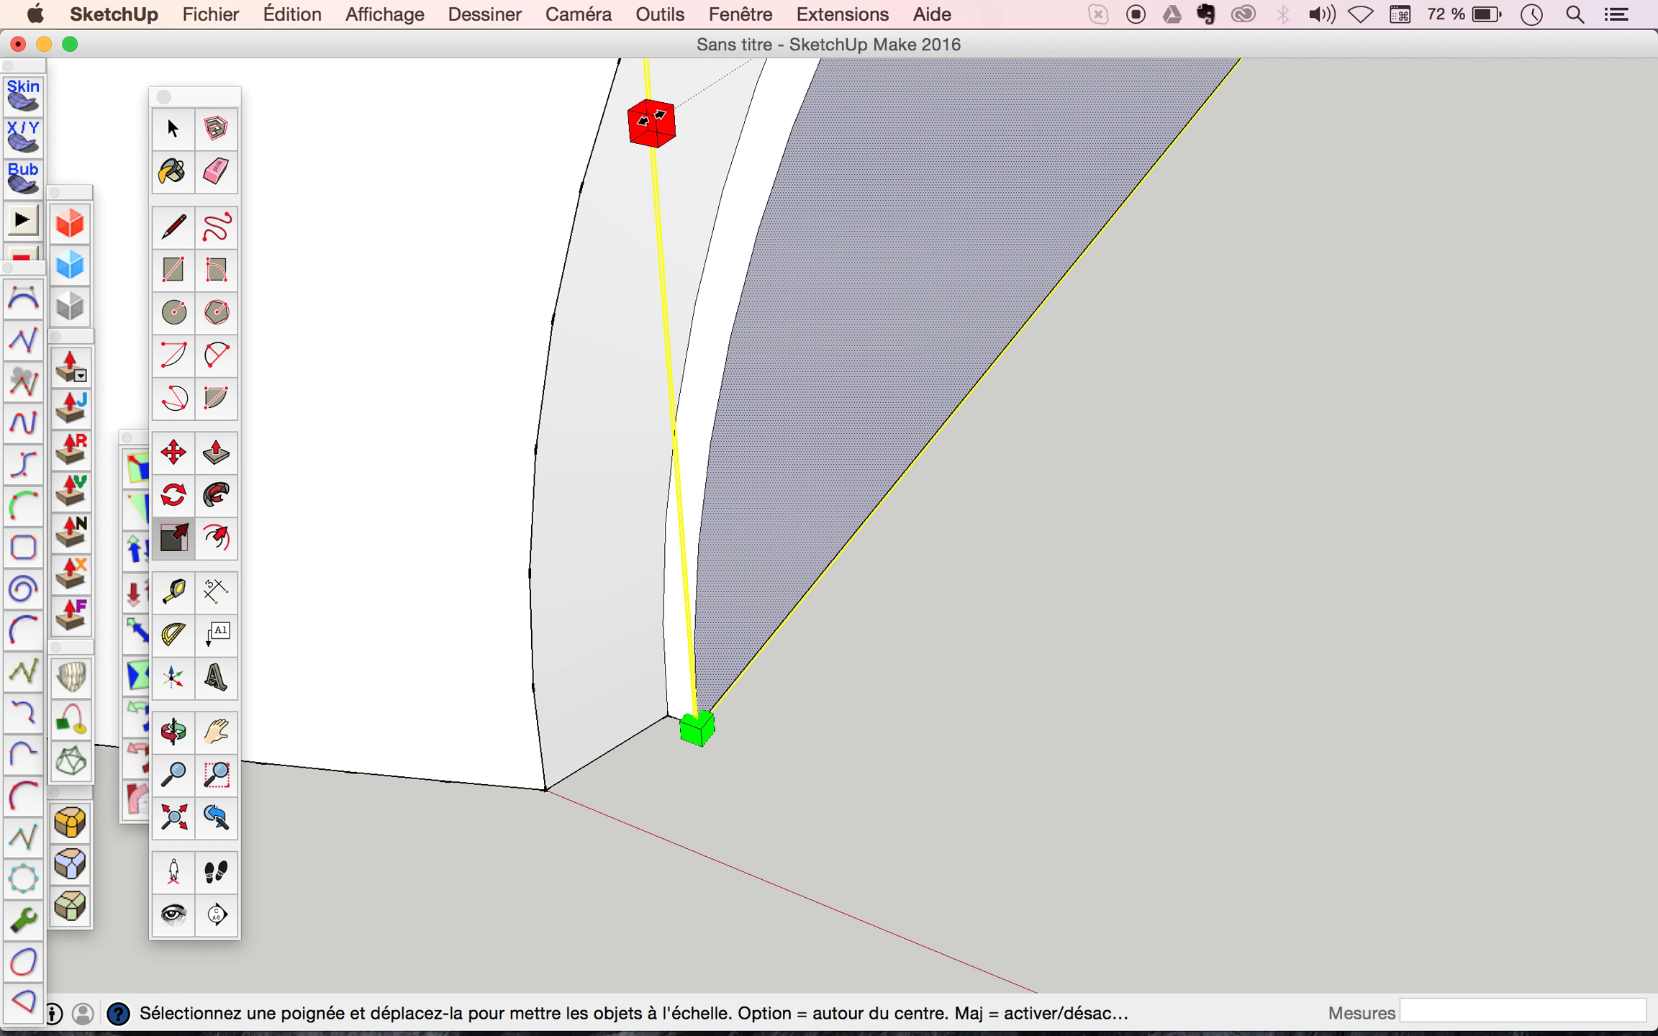
pyautogui.moveTo(652, 122); pyautogui.dragTo(745, 88)
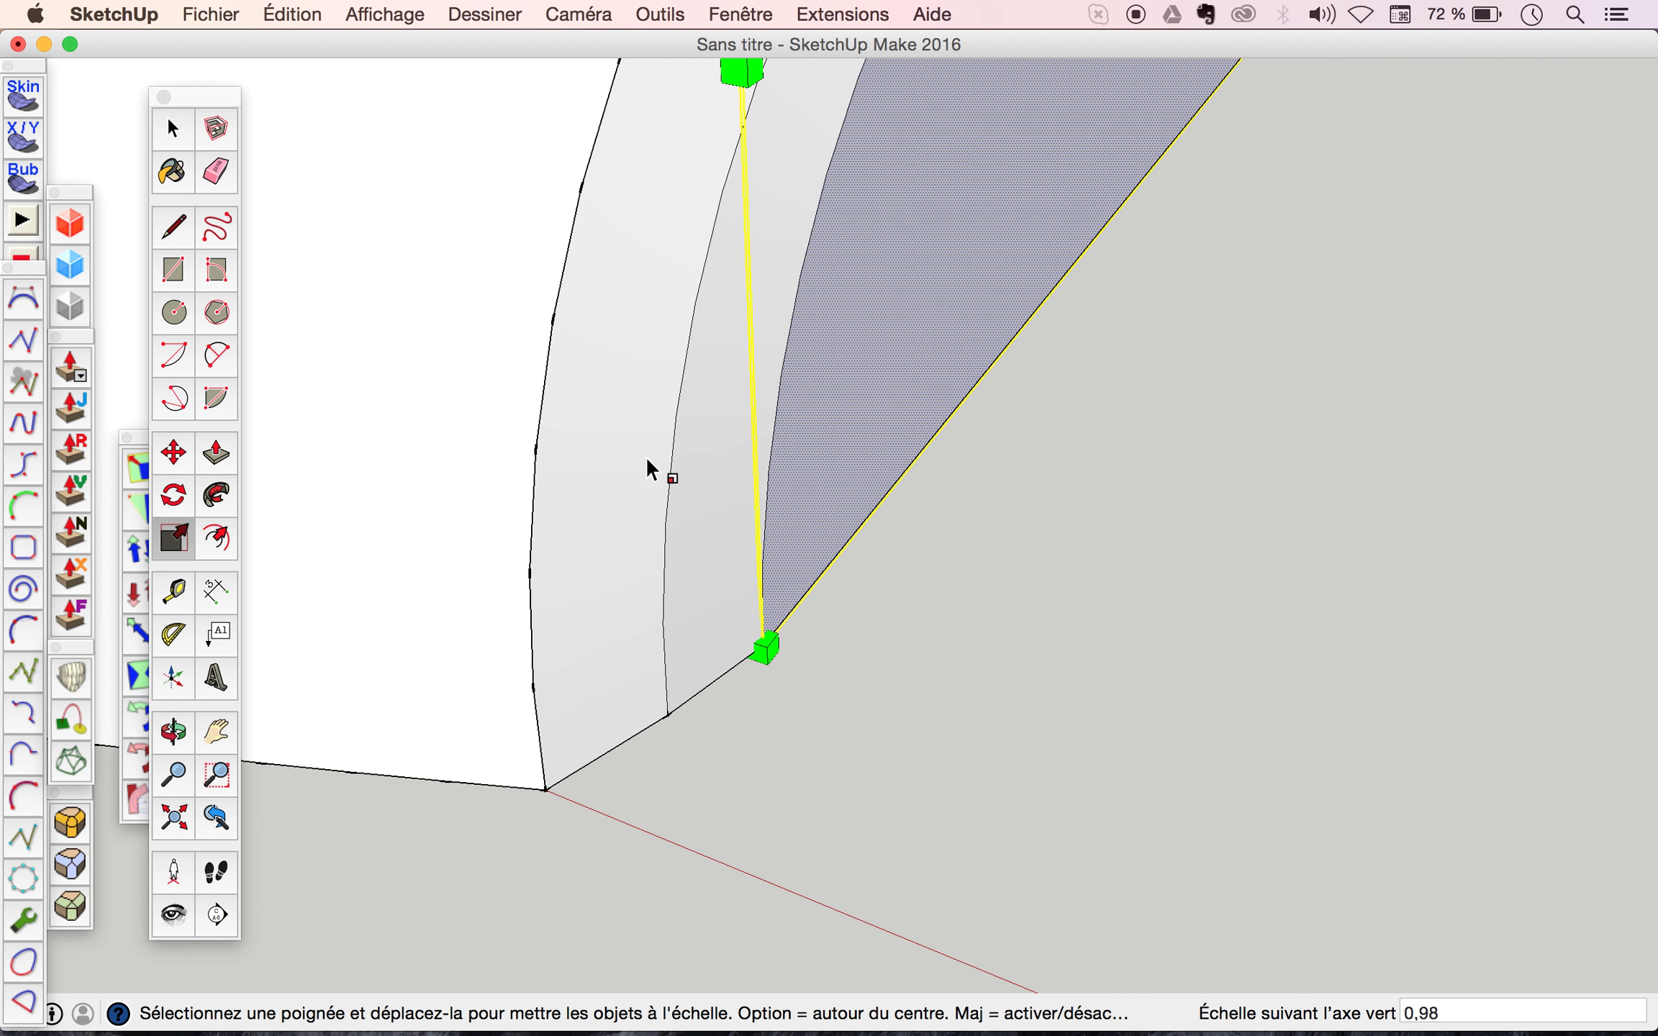
pyautogui.scroll(-5, 645, 456)
pyautogui.scroll(-2, 645, 456)
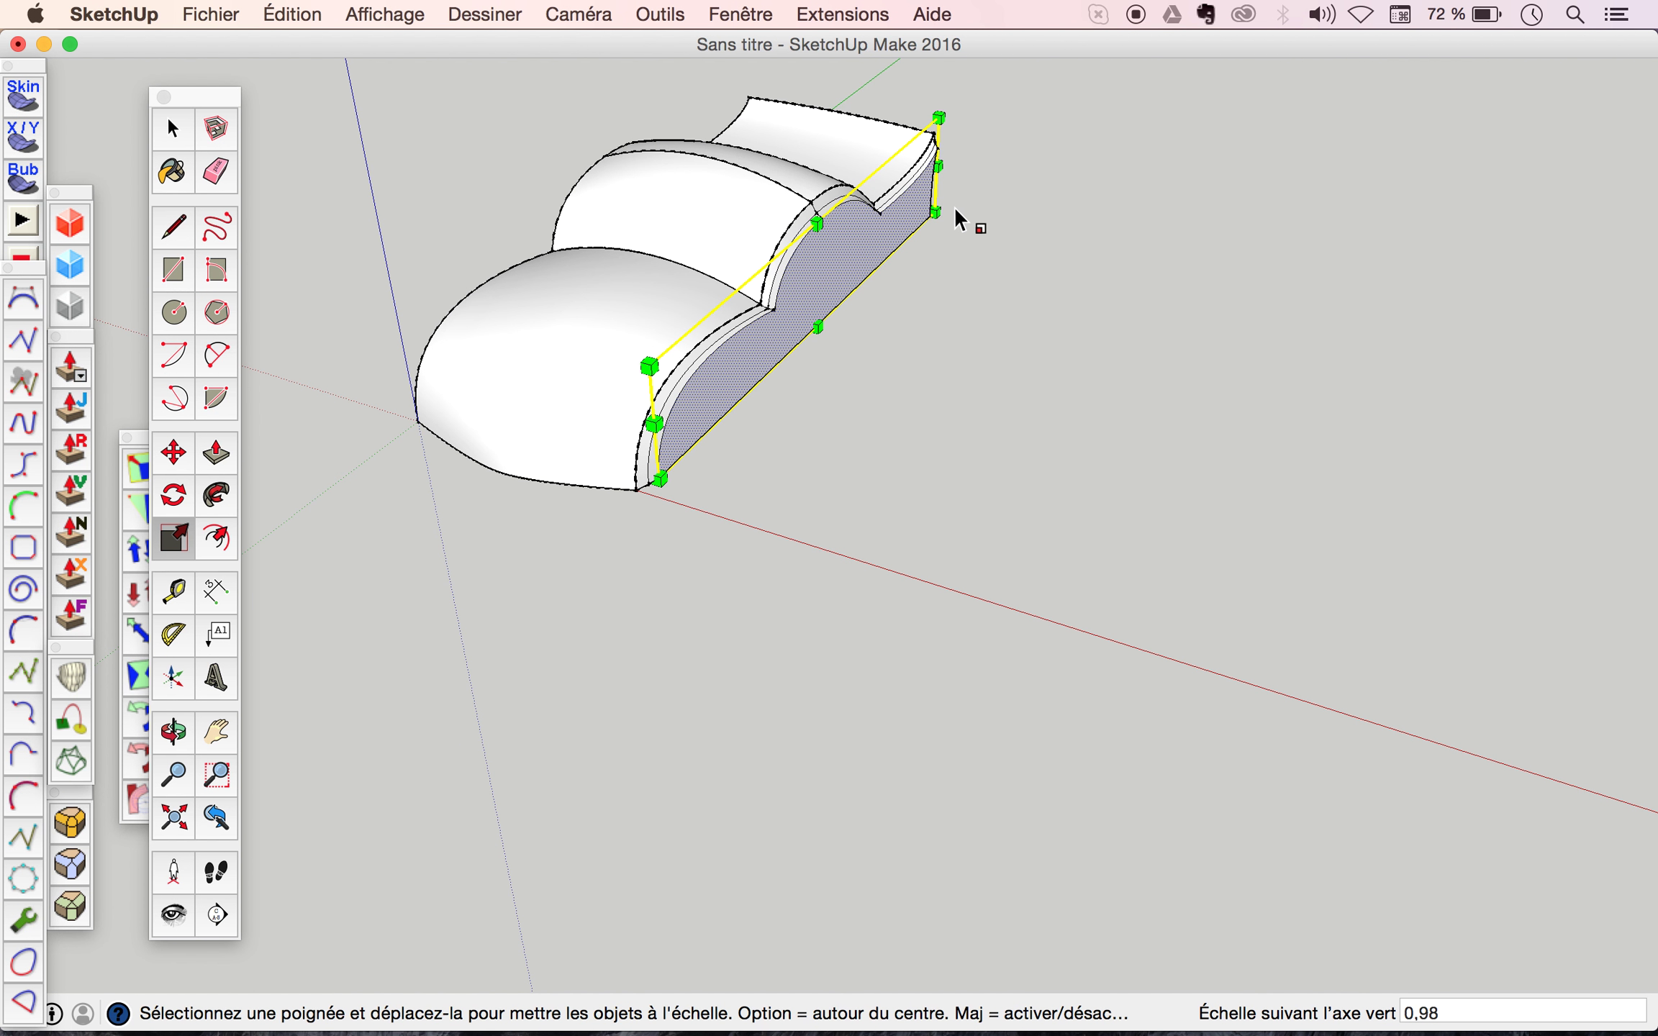
pyautogui.press('o')
pyautogui.moveTo(833, 259); pyautogui.dragTo(2, 383)
pyautogui.scroll(1, 1186, 511)
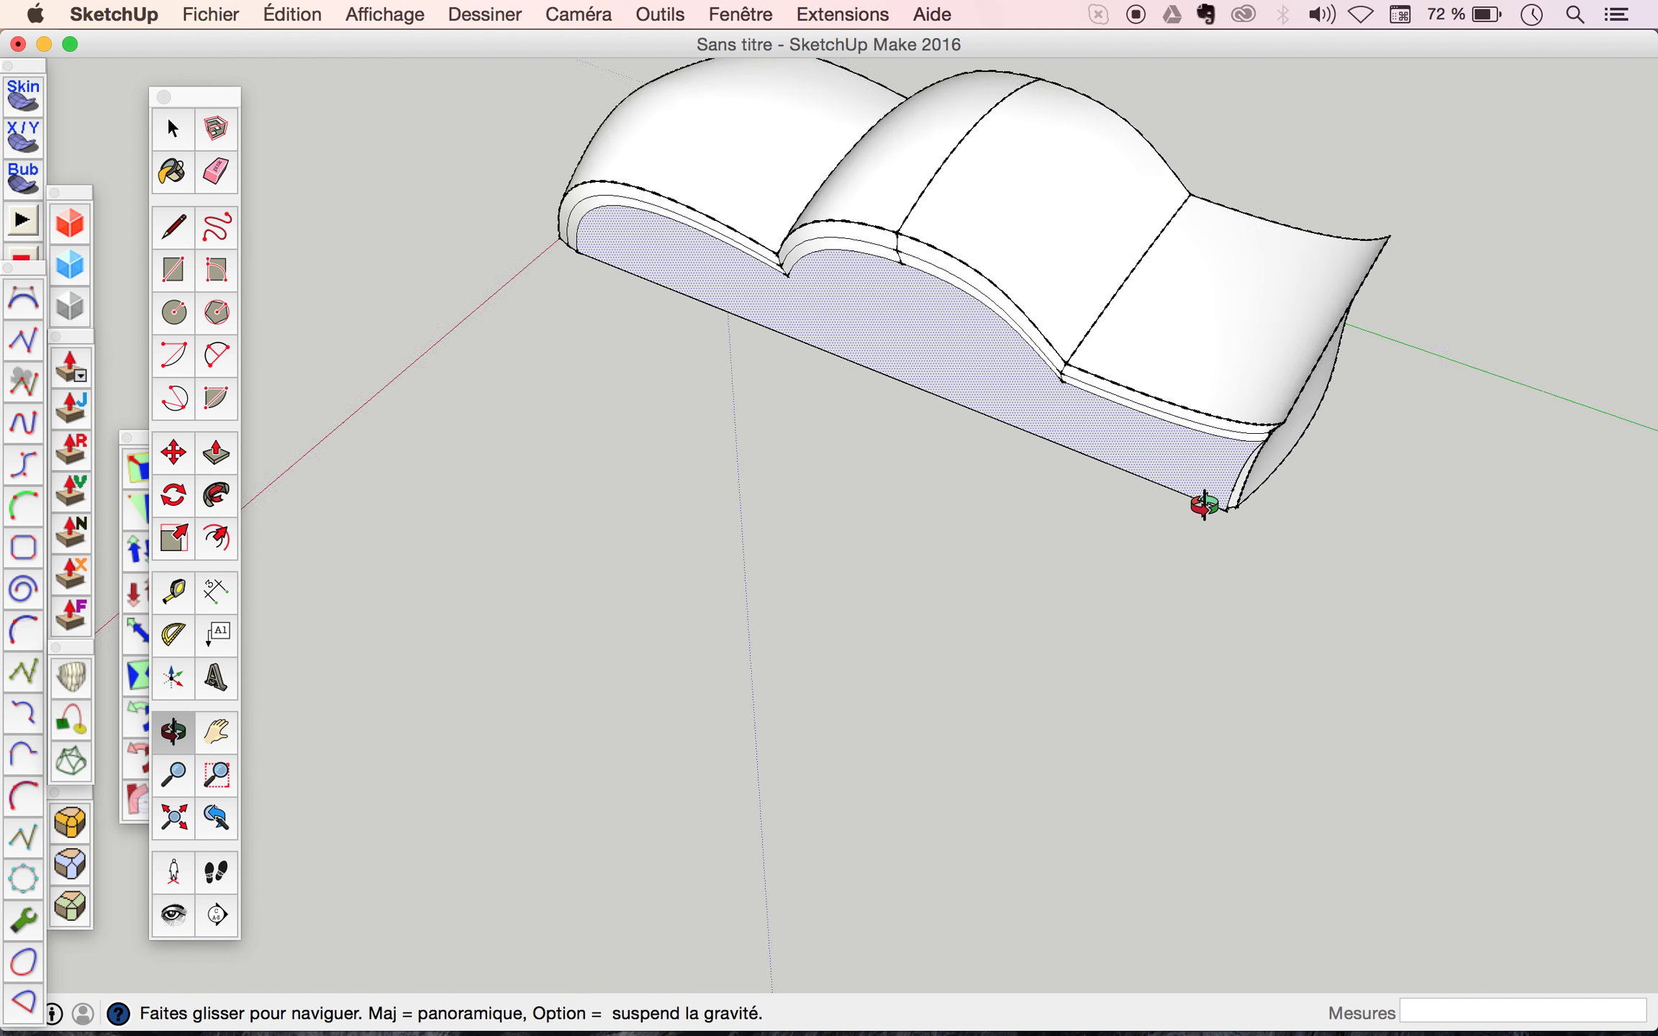
pyautogui.scroll(3, 1202, 500)
pyautogui.scroll(1, 1214, 462)
pyautogui.scroll(2, 1177, 352)
pyautogui.moveTo(1055, 301); pyautogui.dragTo(1382, 484)
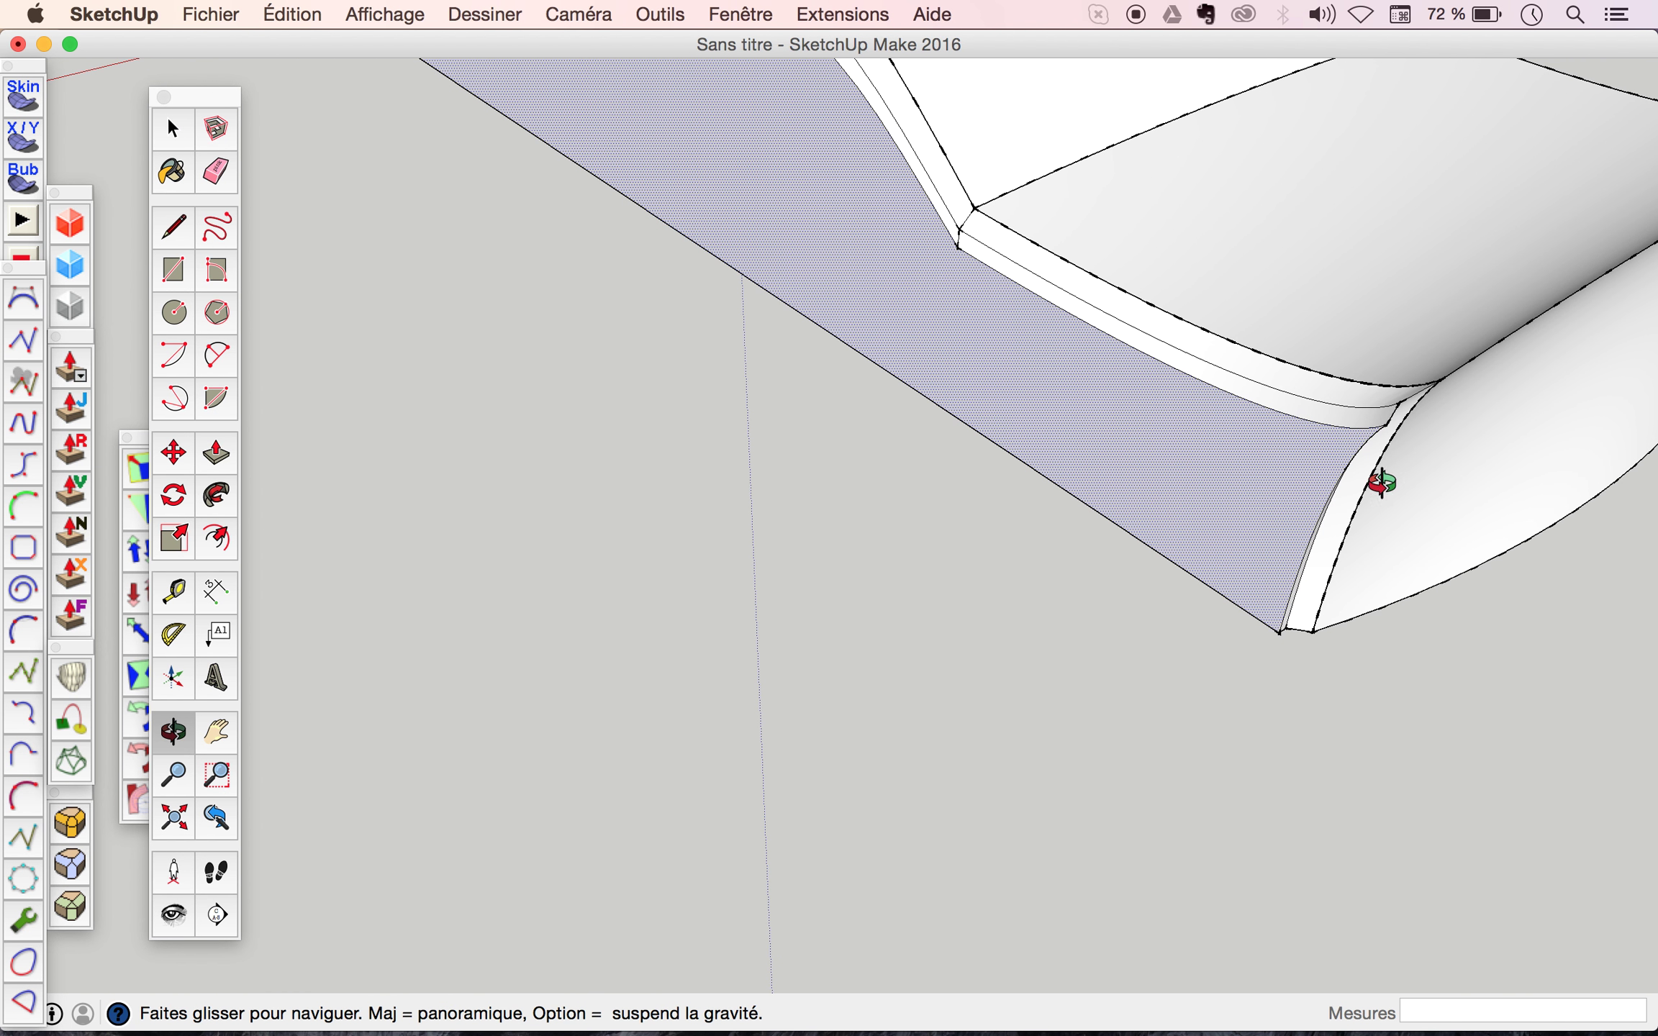
pyautogui.scroll(-3, 1353, 403)
pyautogui.scroll(3, 1314, 518)
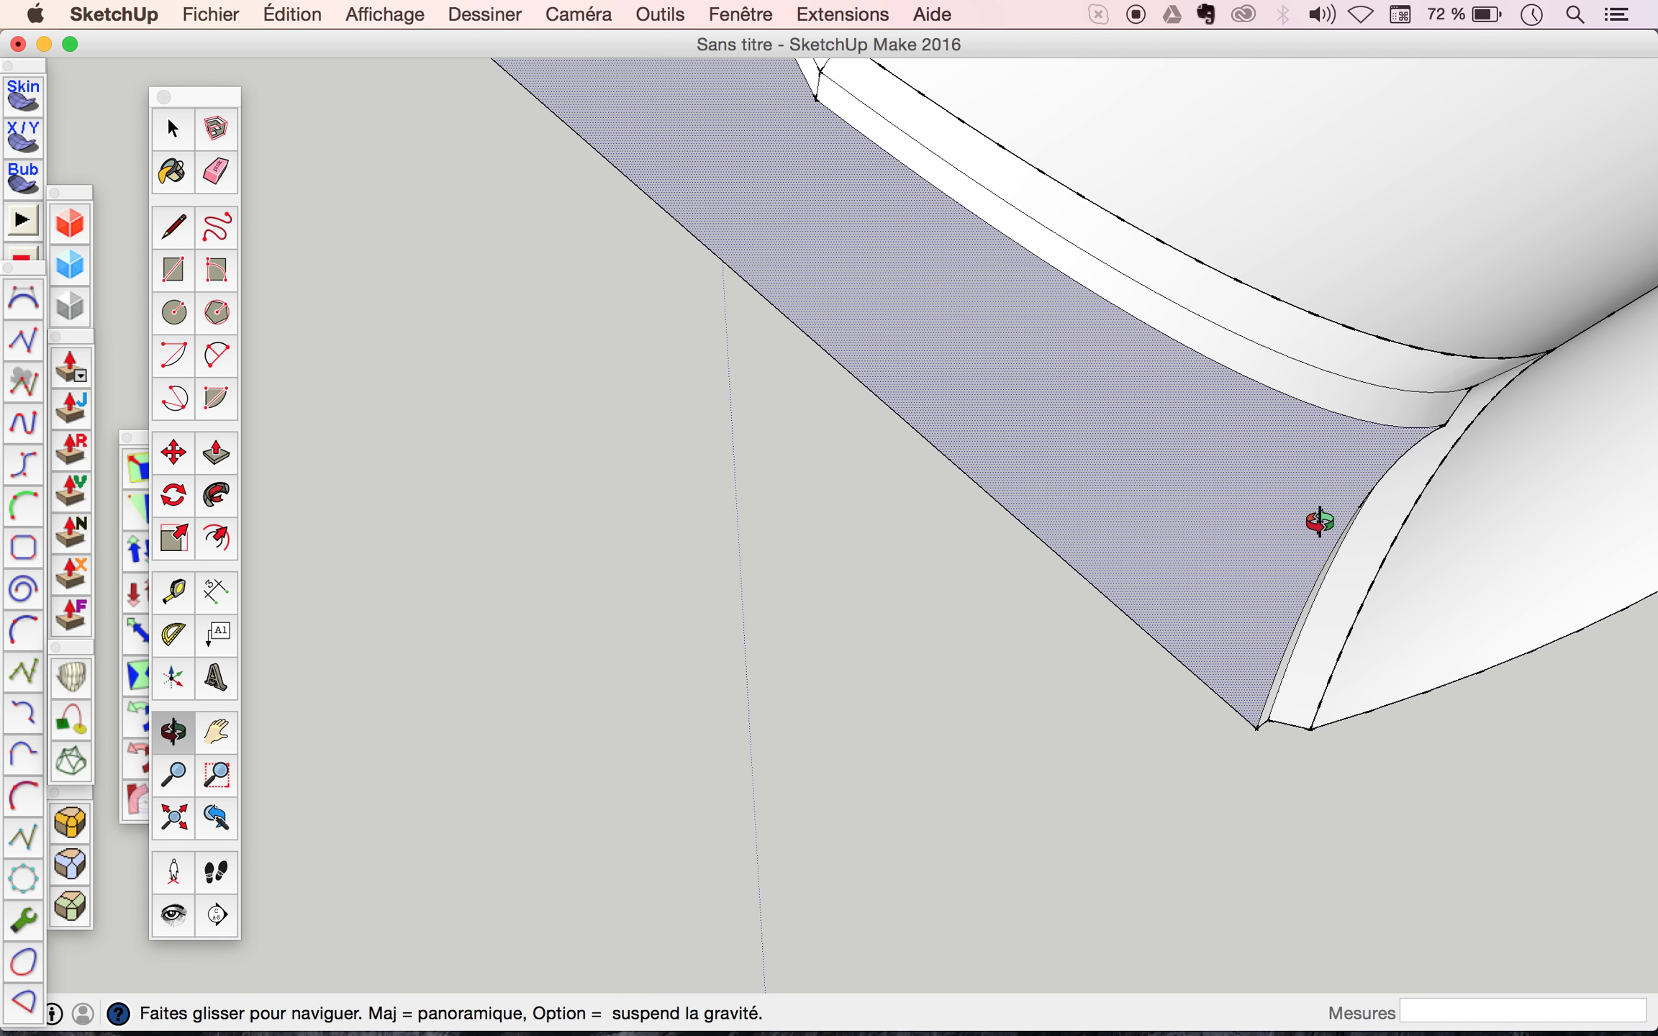
pyautogui.press('space')
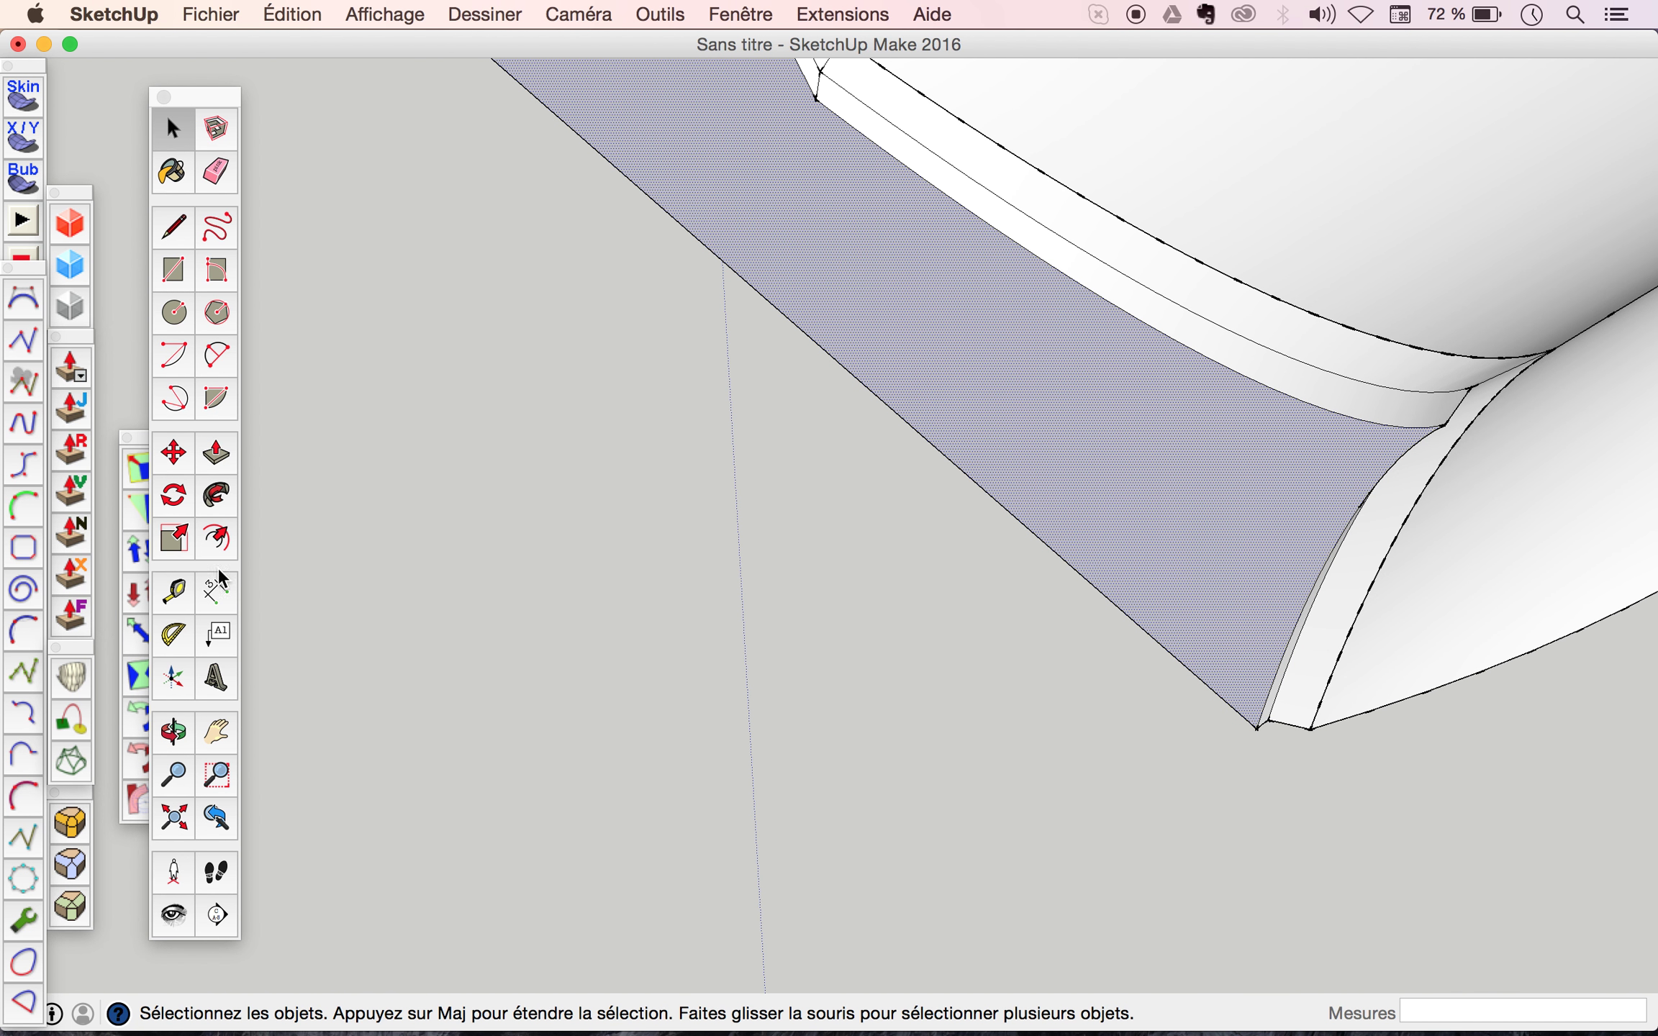
# Scale the face again from the lower corner to about 0.99 along green.
pyautogui.click(169, 549)
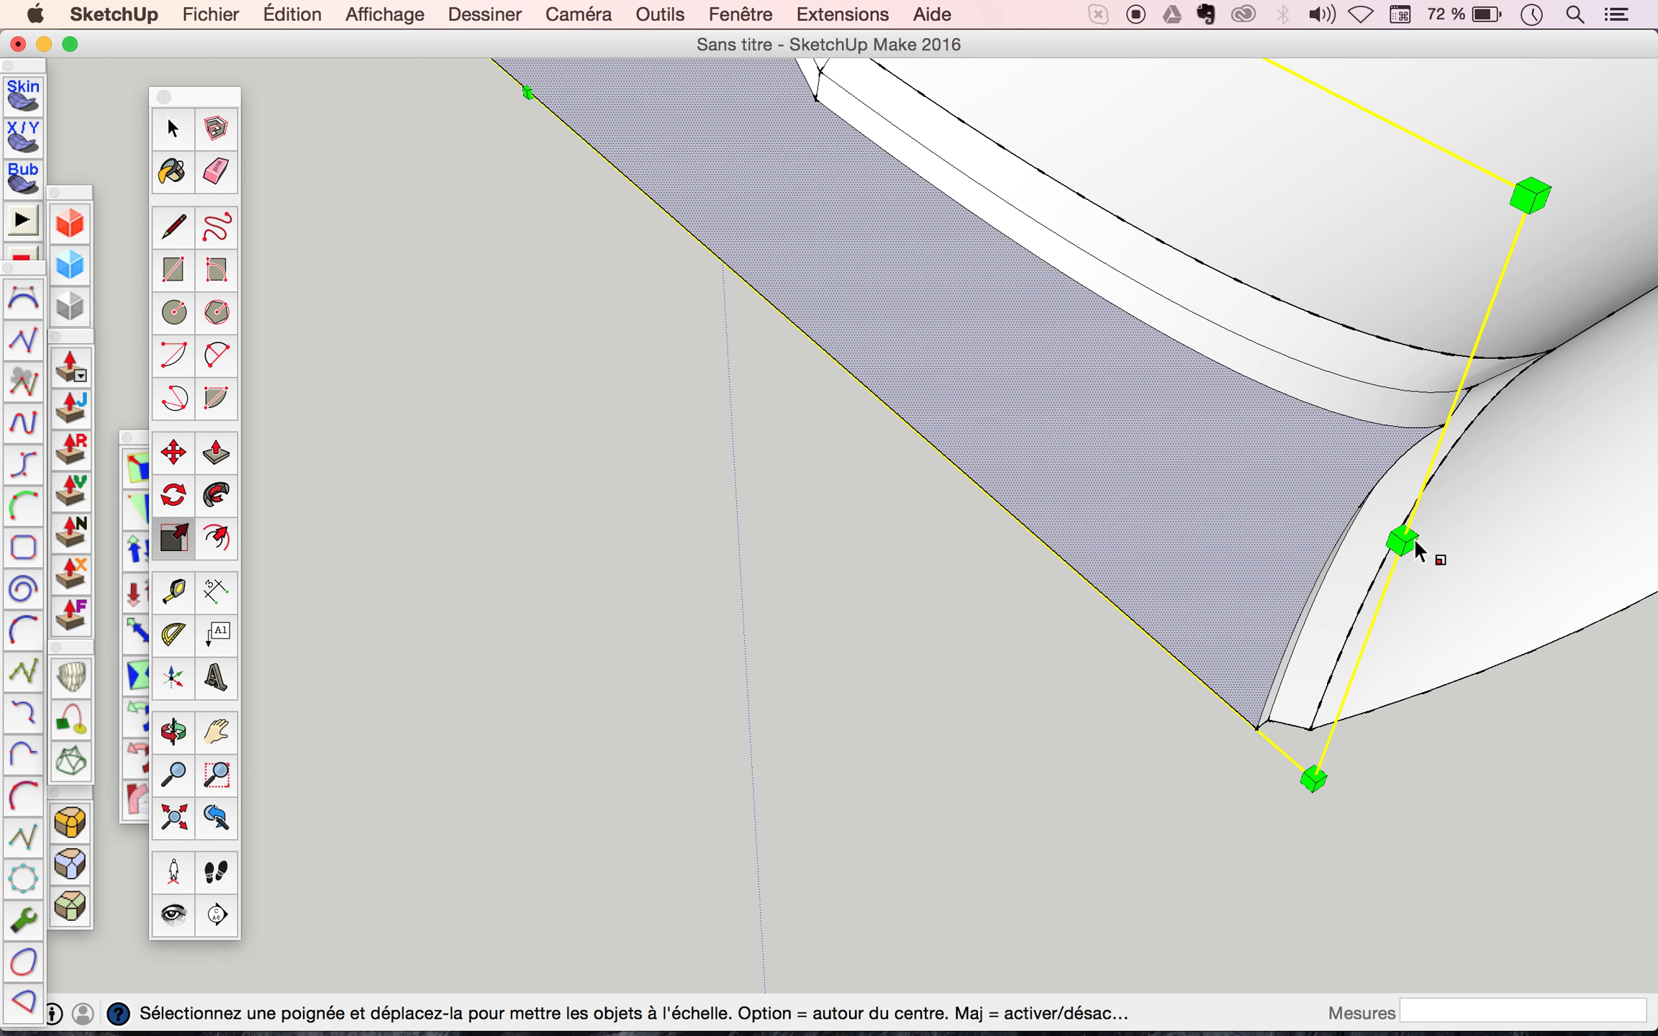
pyautogui.moveTo(1394, 534); pyautogui.dragTo(1365, 514)
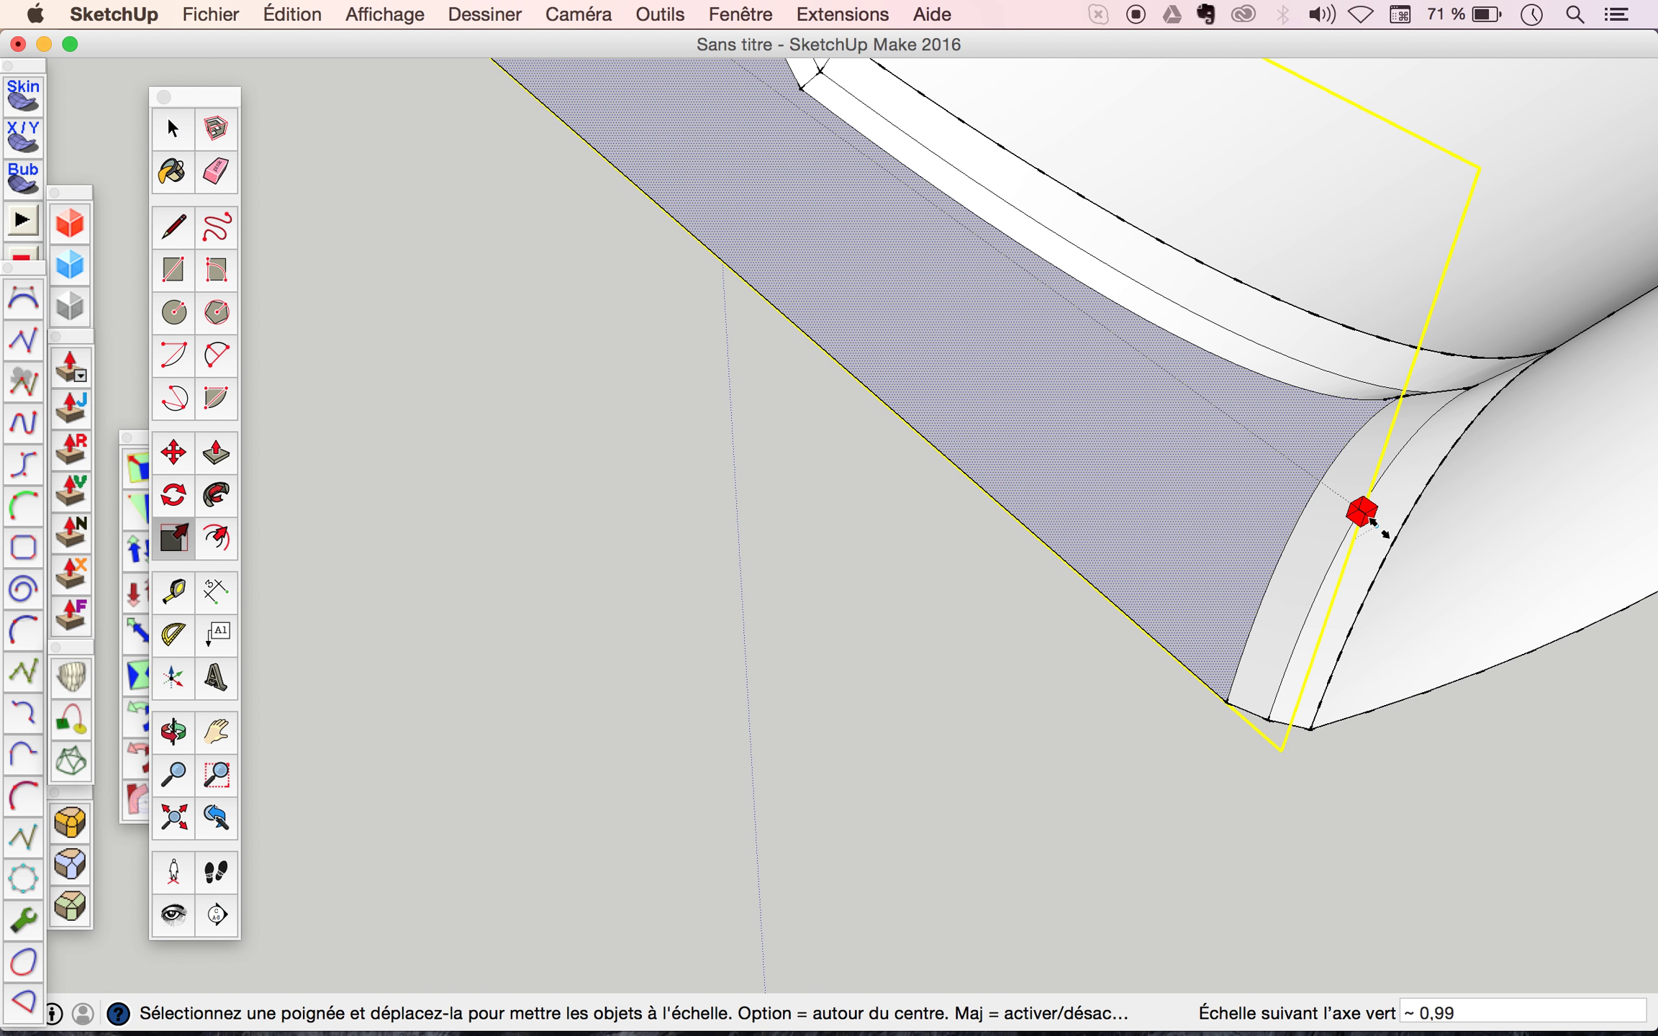
pyautogui.click(1364, 512)
pyautogui.moveTo(1365, 570)
pyautogui.mouseDown(button='middle')
pyautogui.moveTo(1516, 341)
pyautogui.moveTo(1584, 359)
pyautogui.moveTo(1174, 493)
pyautogui.moveTo(1536, 555)
pyautogui.moveTo(1201, 452)
pyautogui.mouseUp(button='middle')
pyautogui.scroll(-2, 1047, 381)
pyautogui.scroll(-5, 1048, 381)
pyautogui.scroll(-3, 1047, 381)
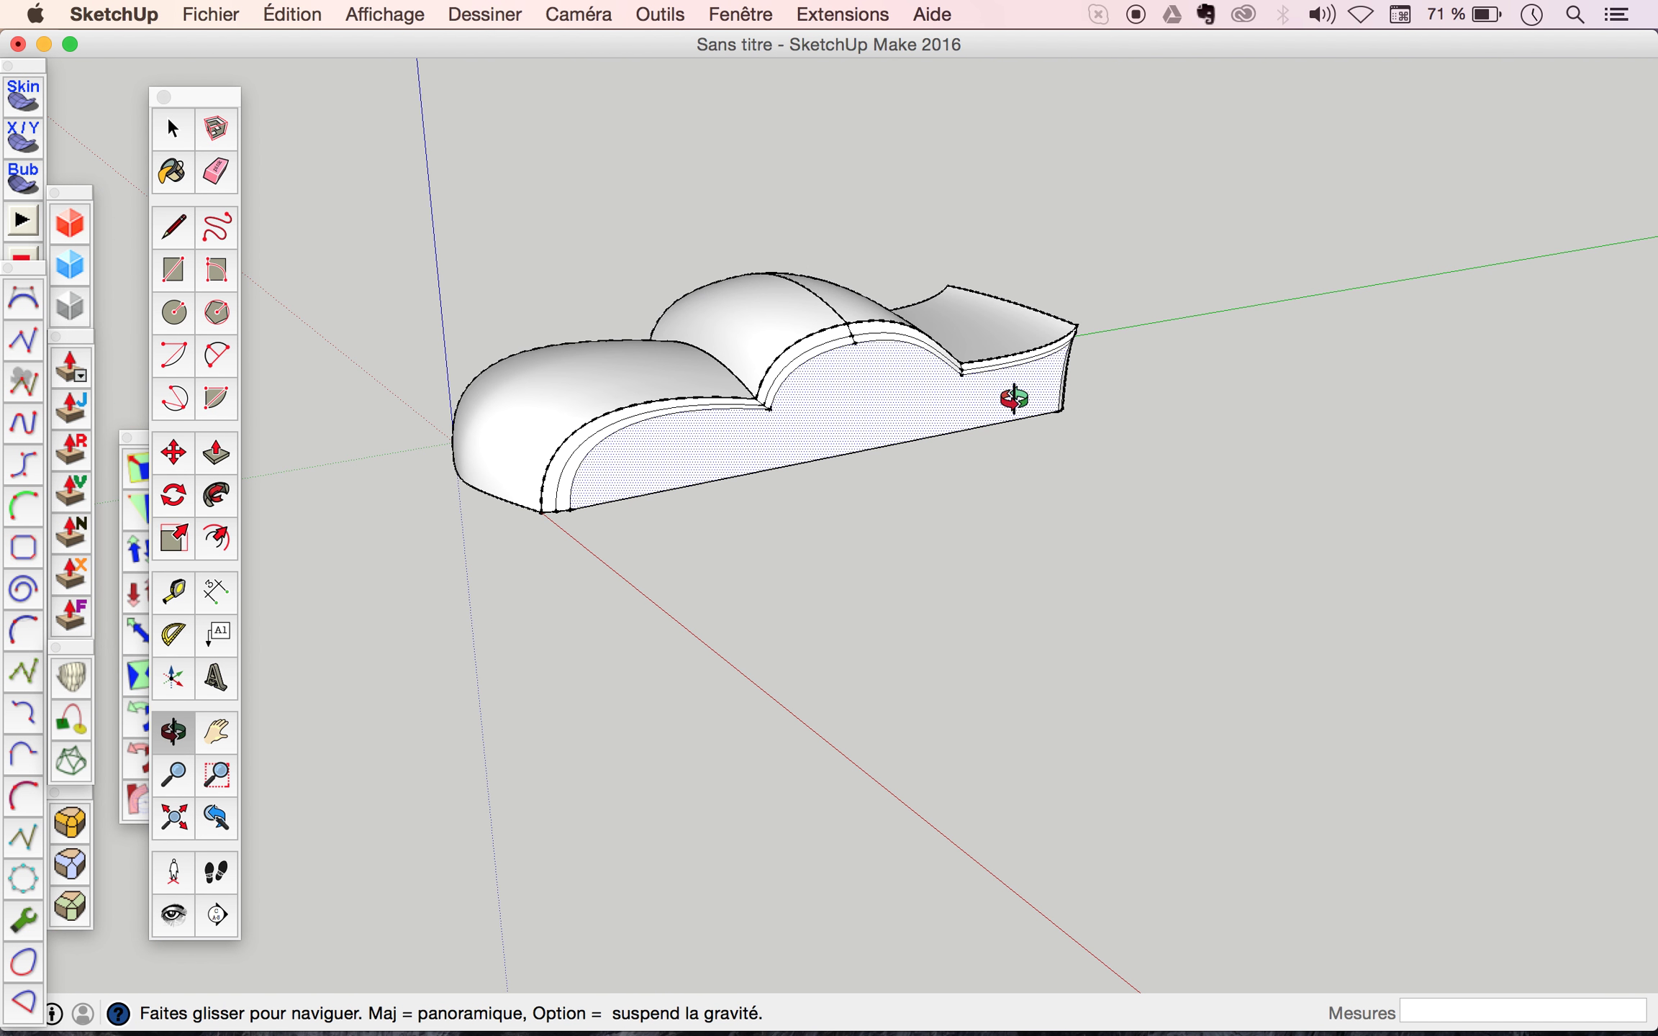
# Delete the stray edge and its adjoining faces on the body's side, then zoom out.
pyautogui.moveTo(683, 455)
pyautogui.mouseDown(button='middle')
pyautogui.moveTo(729, 437)
pyautogui.moveTo(614, 489)
pyautogui.moveTo(667, 482)
pyautogui.moveTo(929, 166)
pyautogui.moveTo(781, 521)
pyautogui.moveTo(1134, 226)
pyautogui.moveTo(1271, 213)
pyautogui.mouseUp(button='middle')
pyautogui.scroll(5, 986, 271)
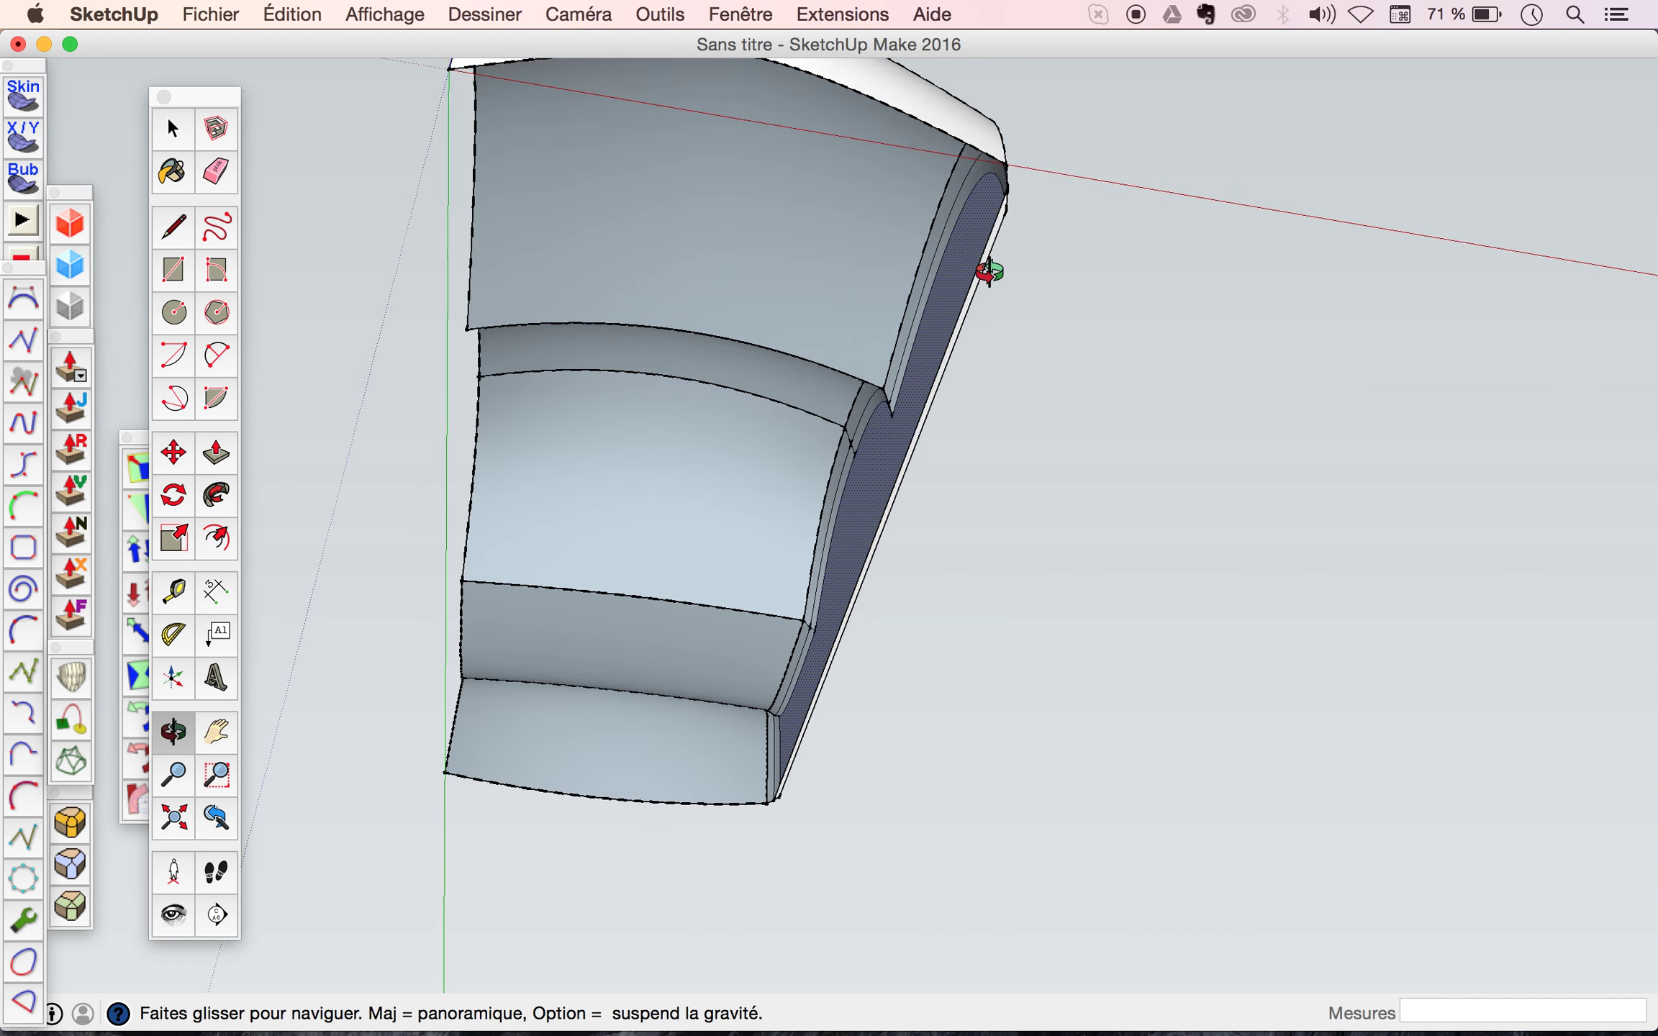
pyautogui.scroll(5, 985, 270)
pyautogui.moveTo(985, 270)
pyautogui.mouseDown(button='middle')
pyautogui.moveTo(1048, 322)
pyautogui.moveTo(1087, 446)
pyautogui.moveTo(982, 362)
pyautogui.mouseUp(button='middle')
pyautogui.moveTo(993, 464); pyautogui.dragTo(973, 431, button='middle')
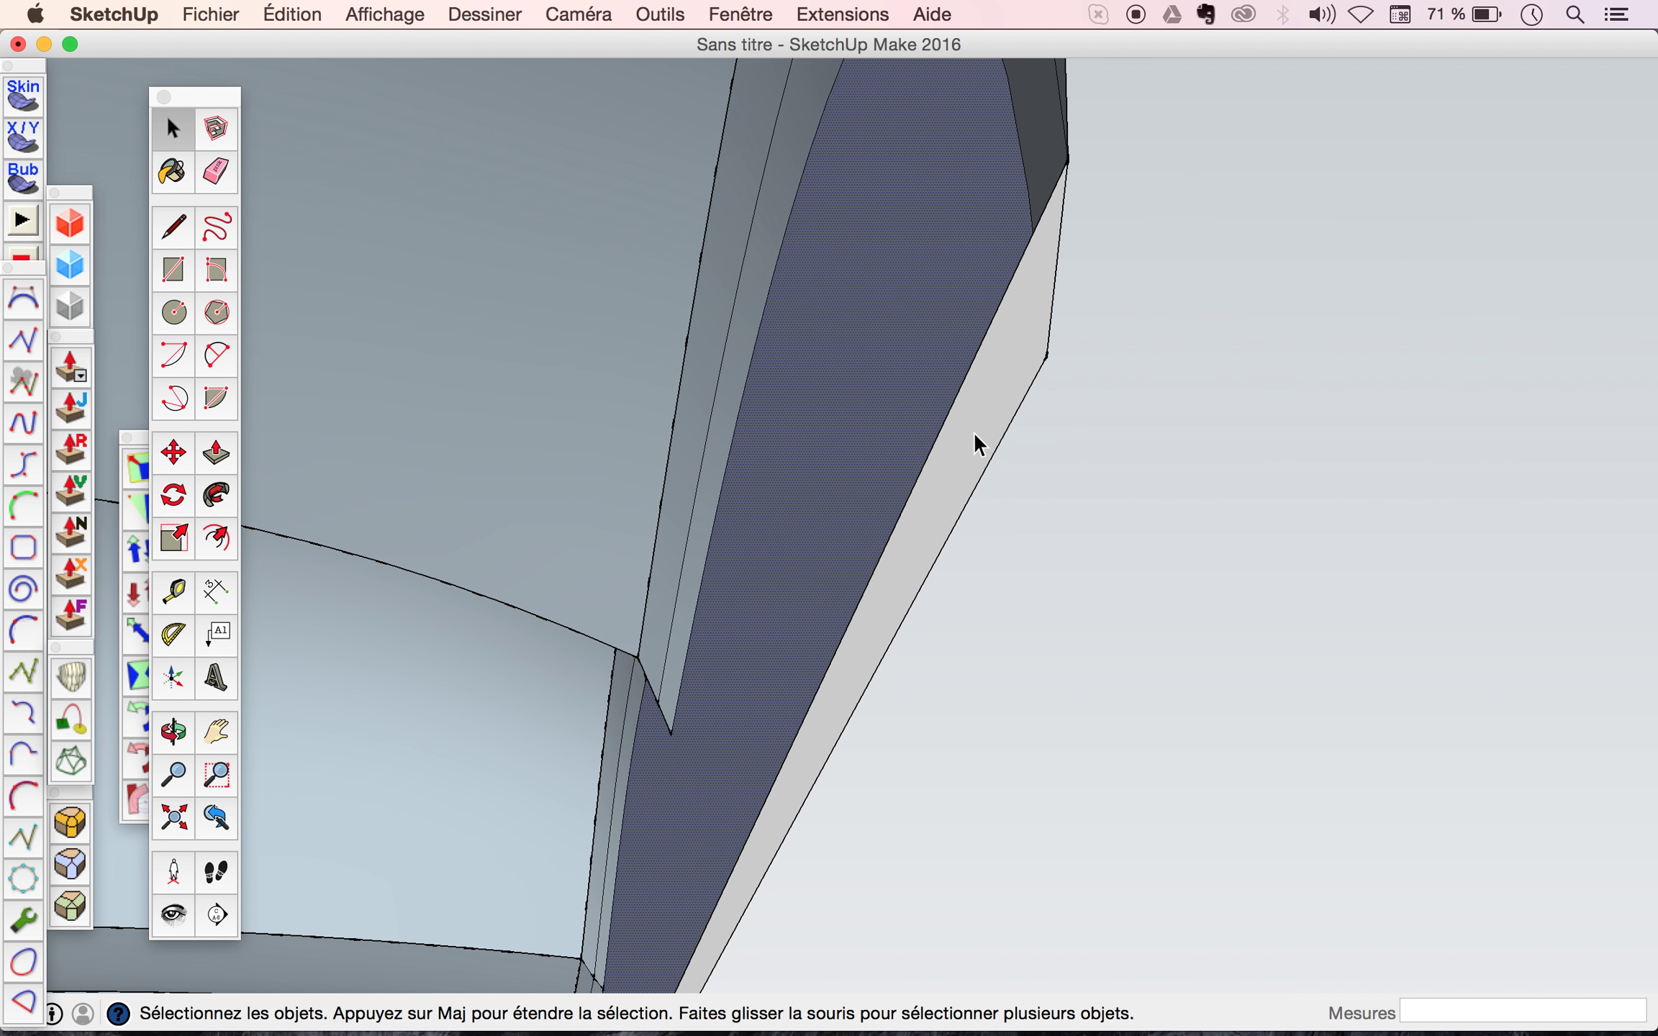
pyautogui.click(944, 416)
pyautogui.press('Delete')
pyautogui.scroll(-2, 945, 416)
pyautogui.scroll(-3, 944, 416)
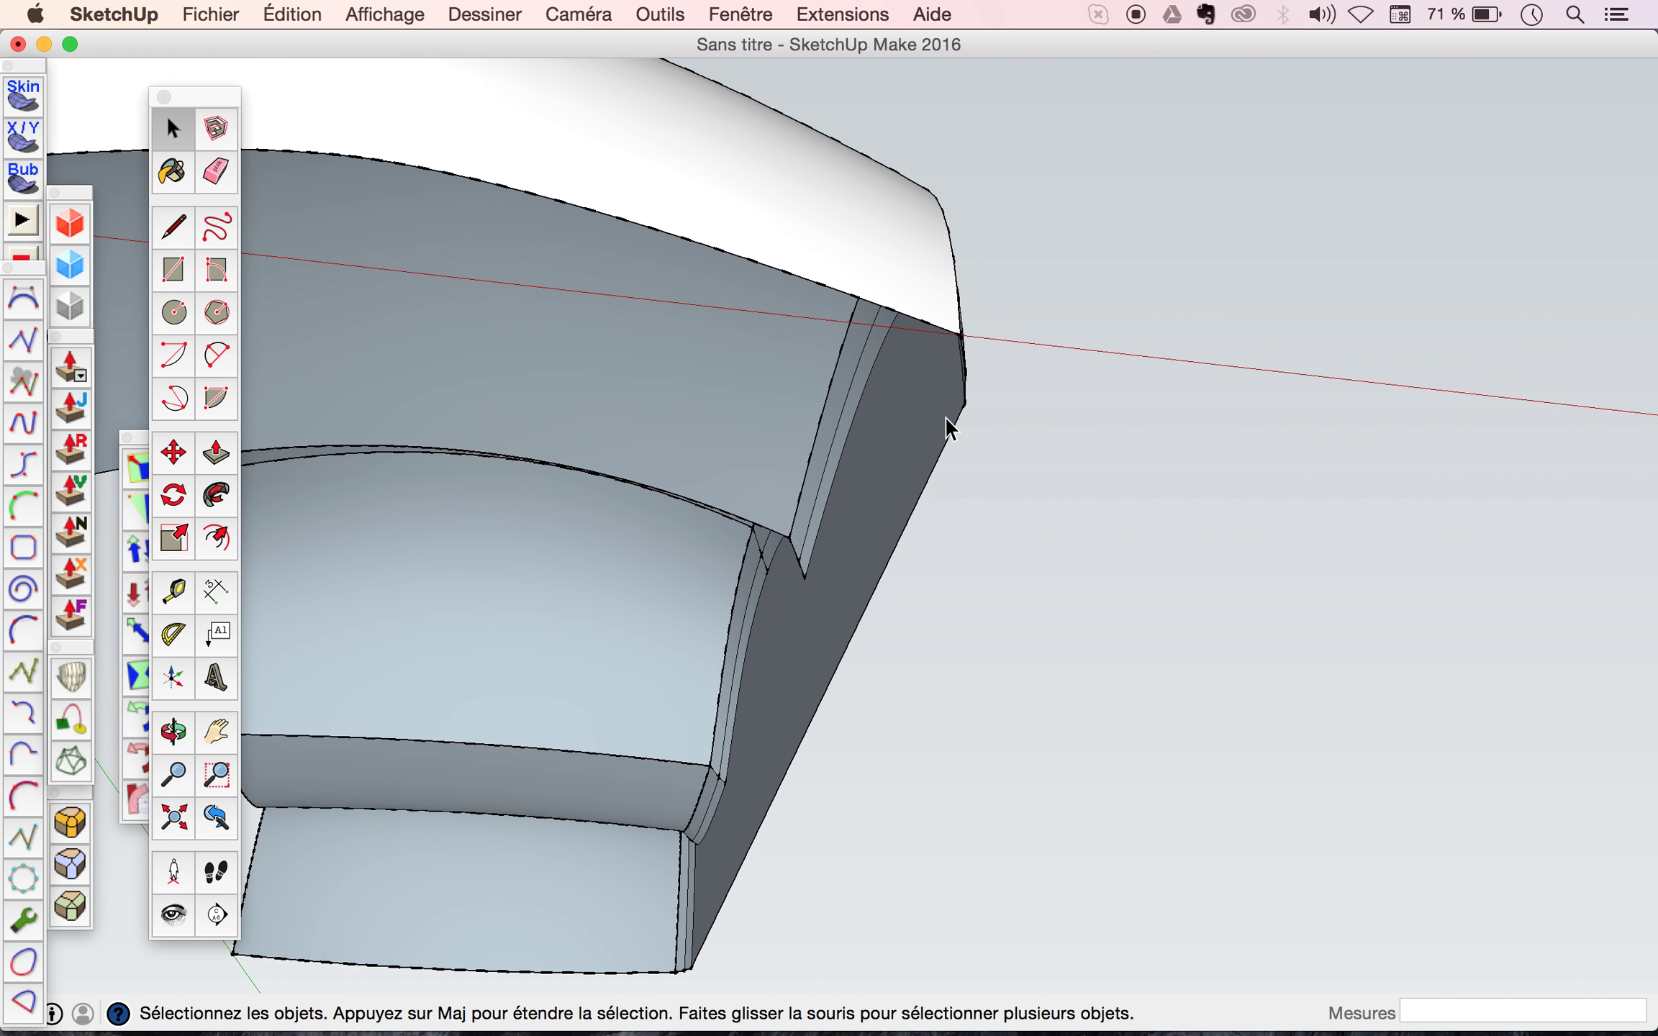
pyautogui.scroll(-2, 944, 416)
pyautogui.middleClick(944, 416)
pyautogui.moveTo(944, 416)
pyautogui.mouseDown(button='middle')
pyautogui.moveTo(385, 703)
pyautogui.moveTo(657, 669)
pyautogui.mouseUp(button='middle')
# Group the side panel and its rim edges with Créer un groupe, then deselect.
pyautogui.doubleClick(618, 674)
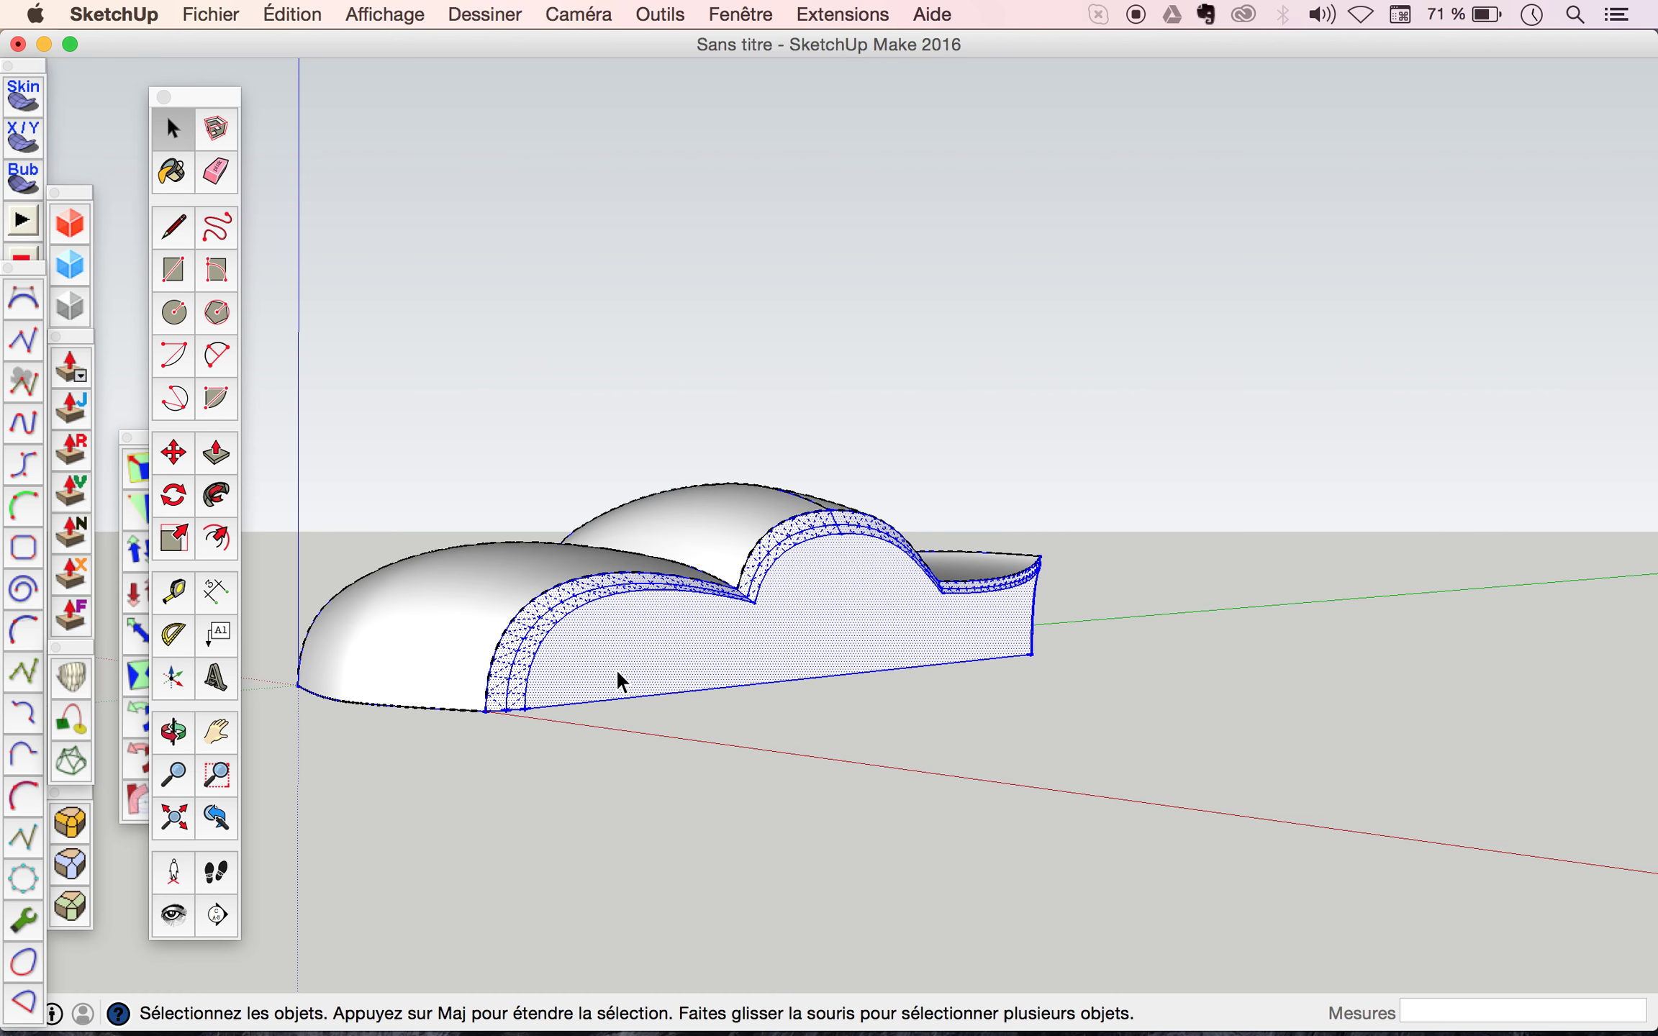
pyautogui.moveTo(621, 680); pyautogui.dragTo(680, 701, button='middle')
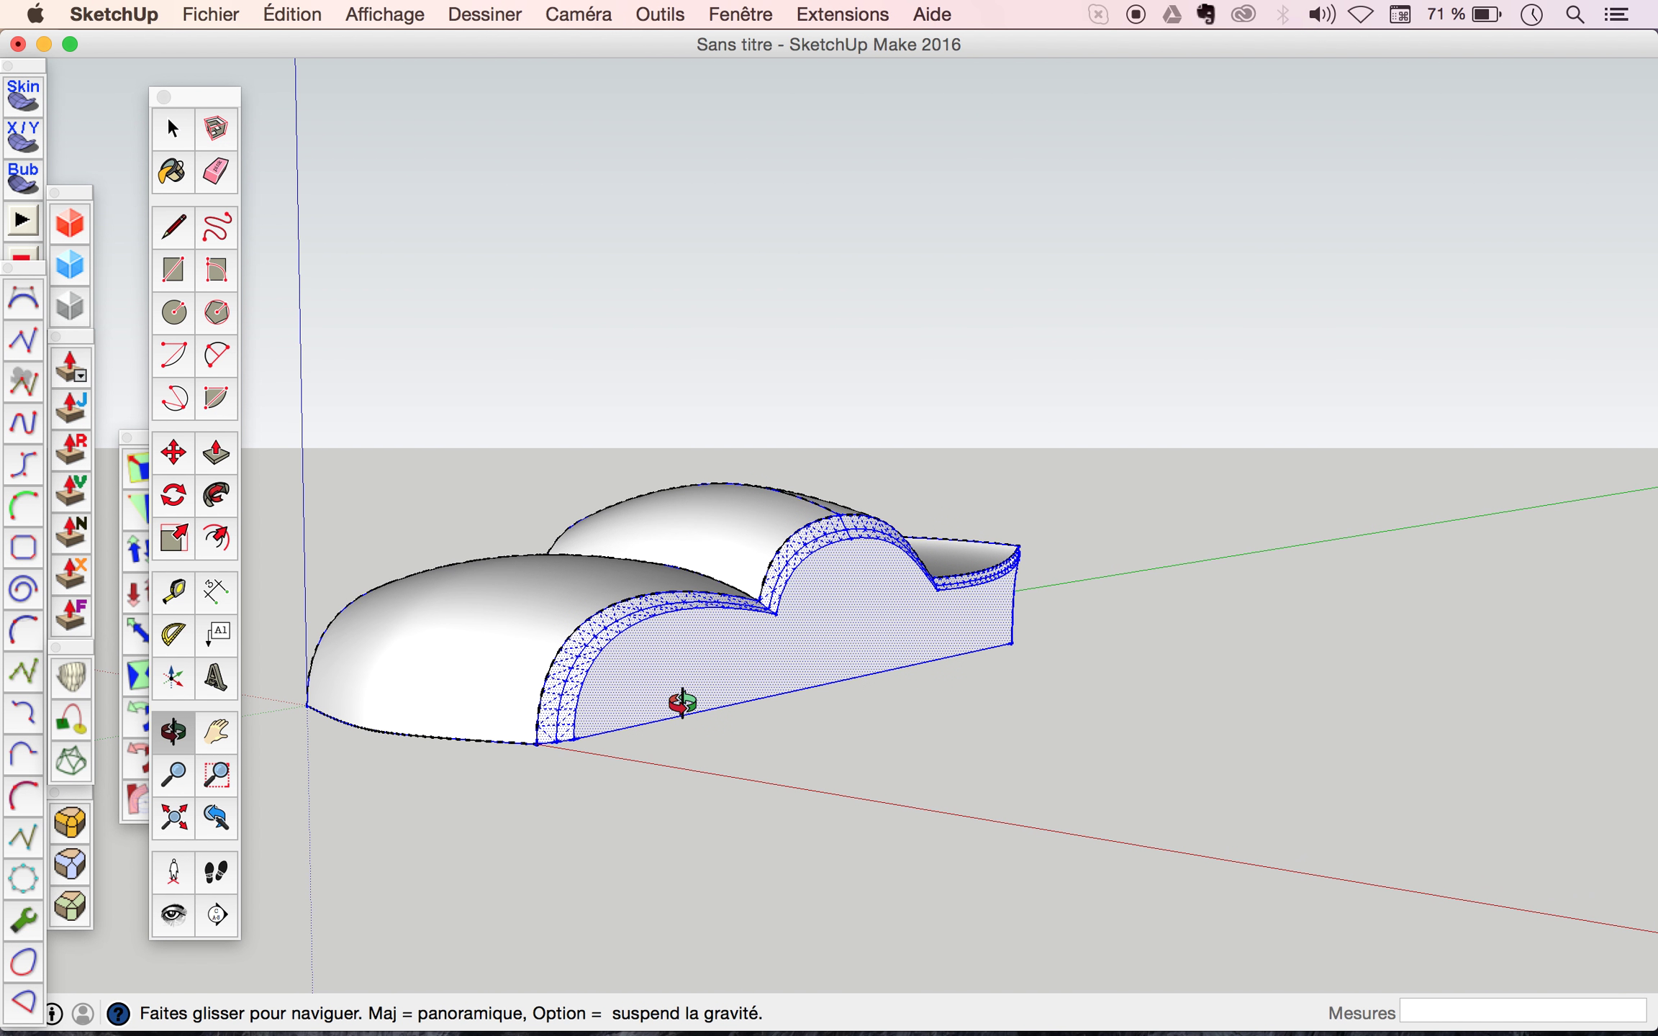
pyautogui.rightClick(655, 699)
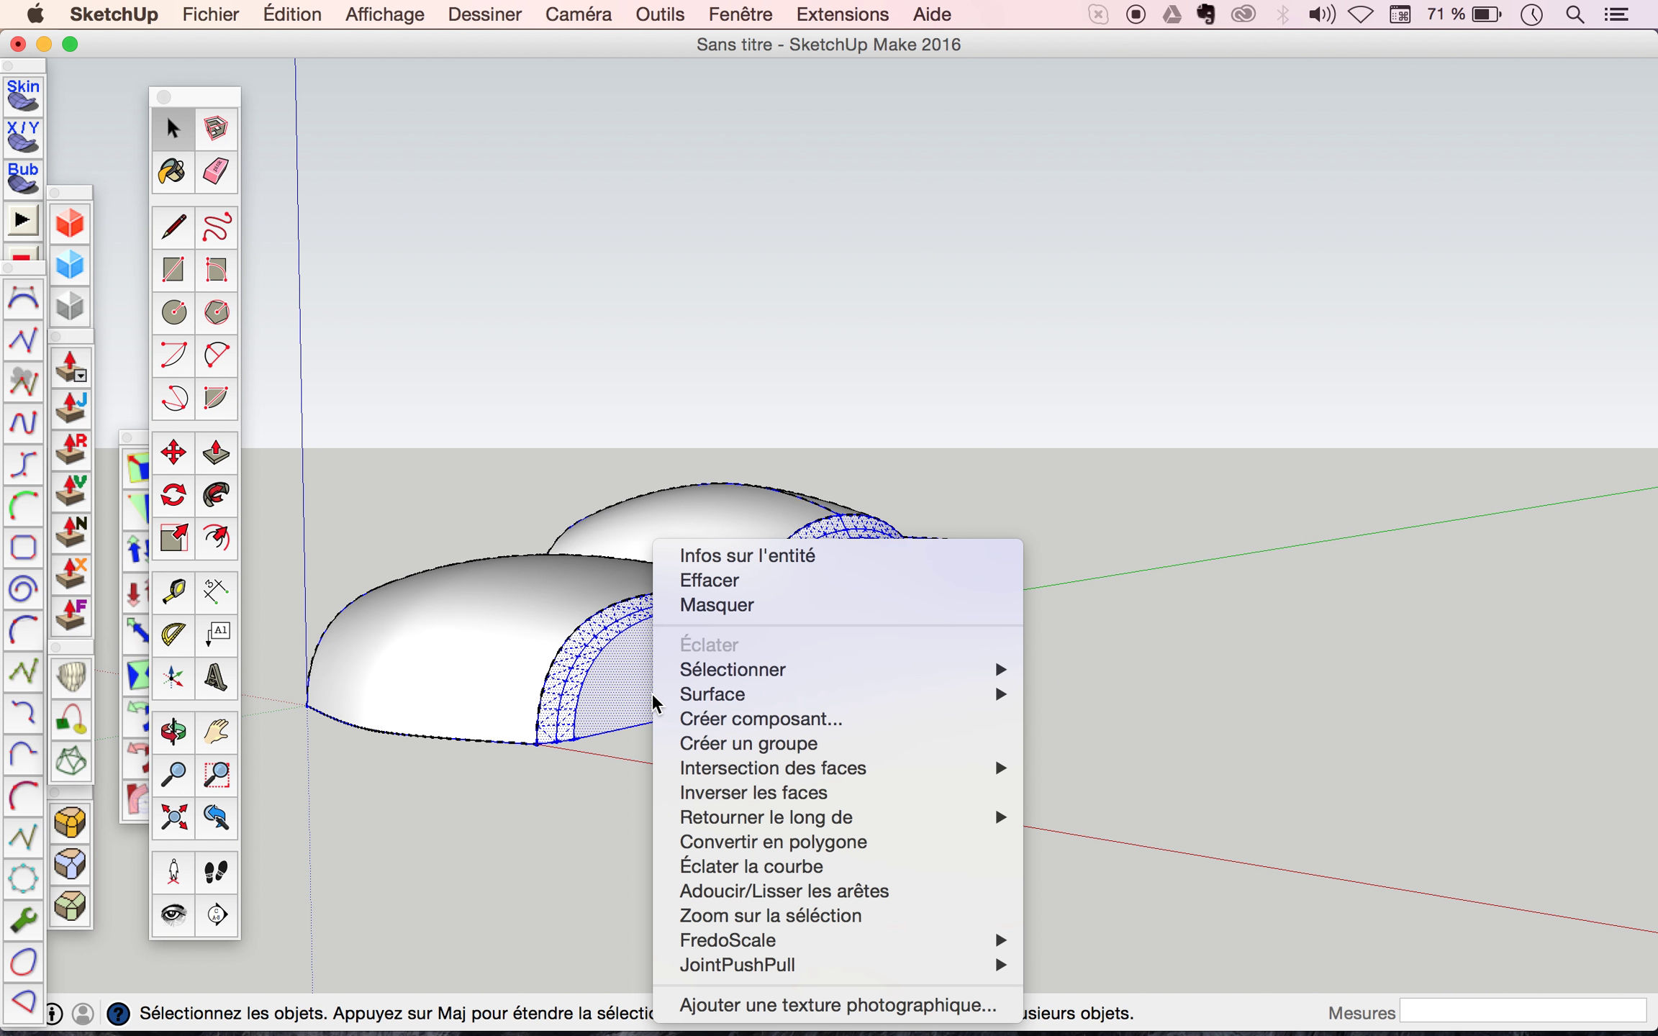
pyautogui.click(750, 756)
pyautogui.click(649, 763)
pyautogui.moveTo(695, 654)
pyautogui.mouseDown(button='middle')
pyautogui.moveTo(473, 714)
pyautogui.moveTo(414, 703)
pyautogui.moveTo(521, 689)
pyautogui.moveTo(485, 670)
pyautogui.moveTo(423, 580)
pyautogui.mouseUp(button='middle')
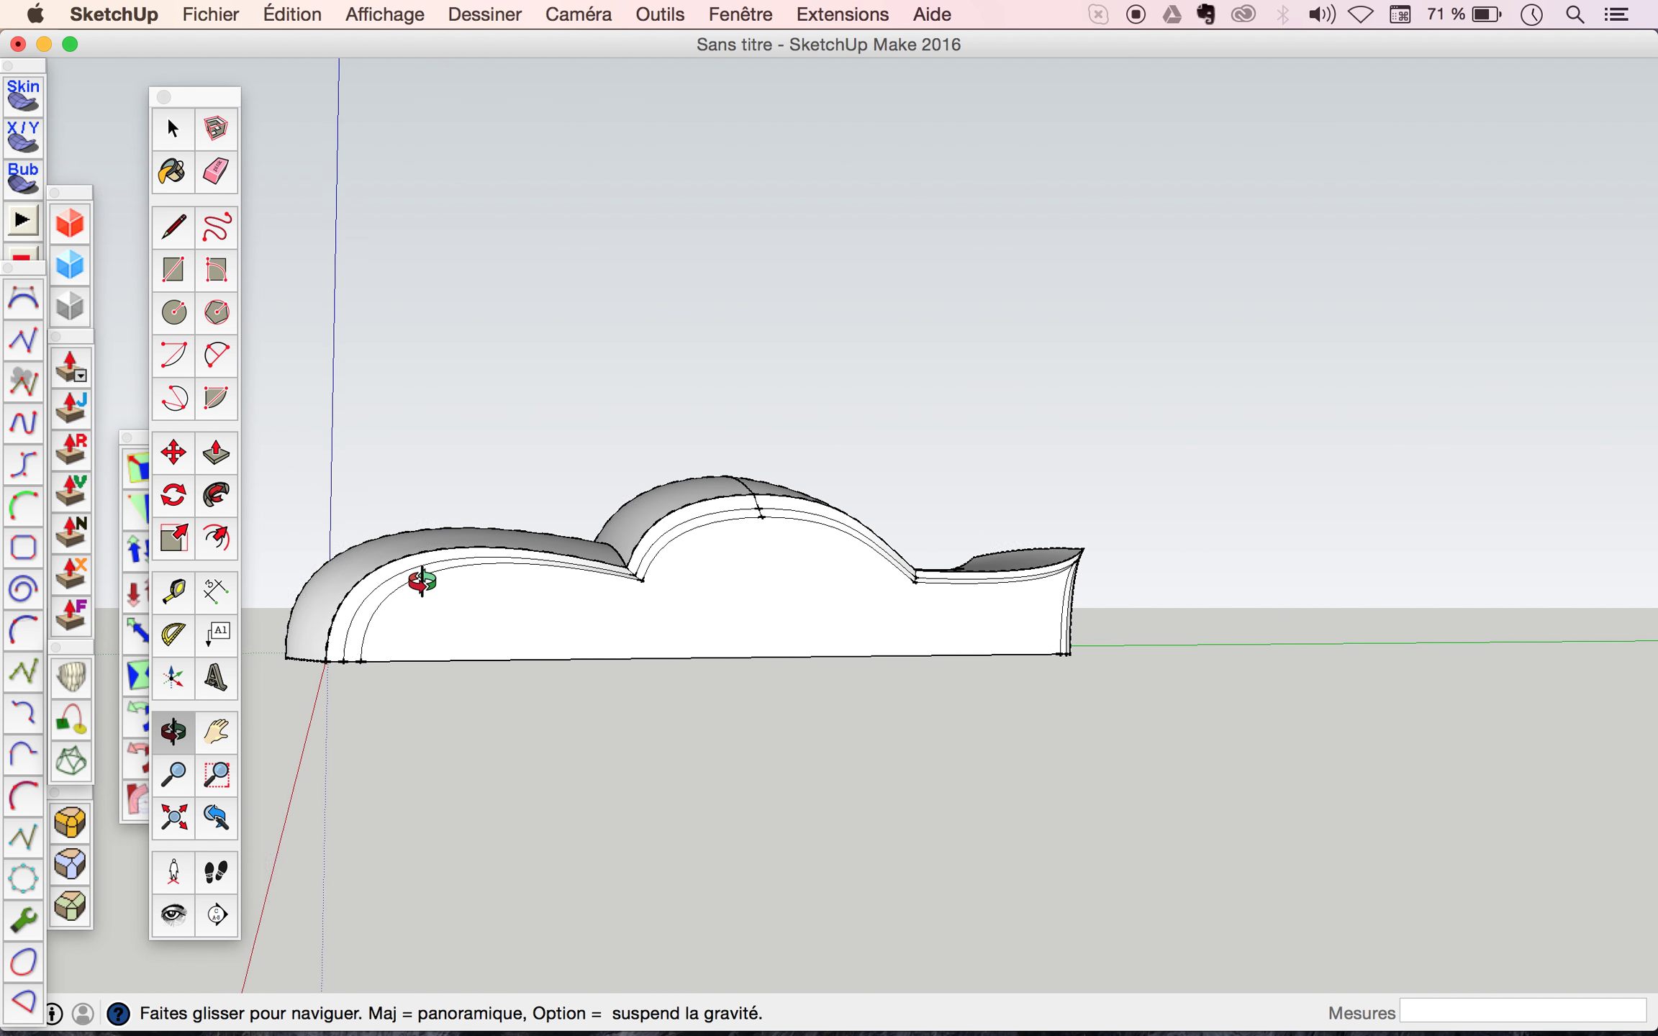
# Draw a wheel circle centred on the bottom edge under the front of the car.
pyautogui.click(174, 314)
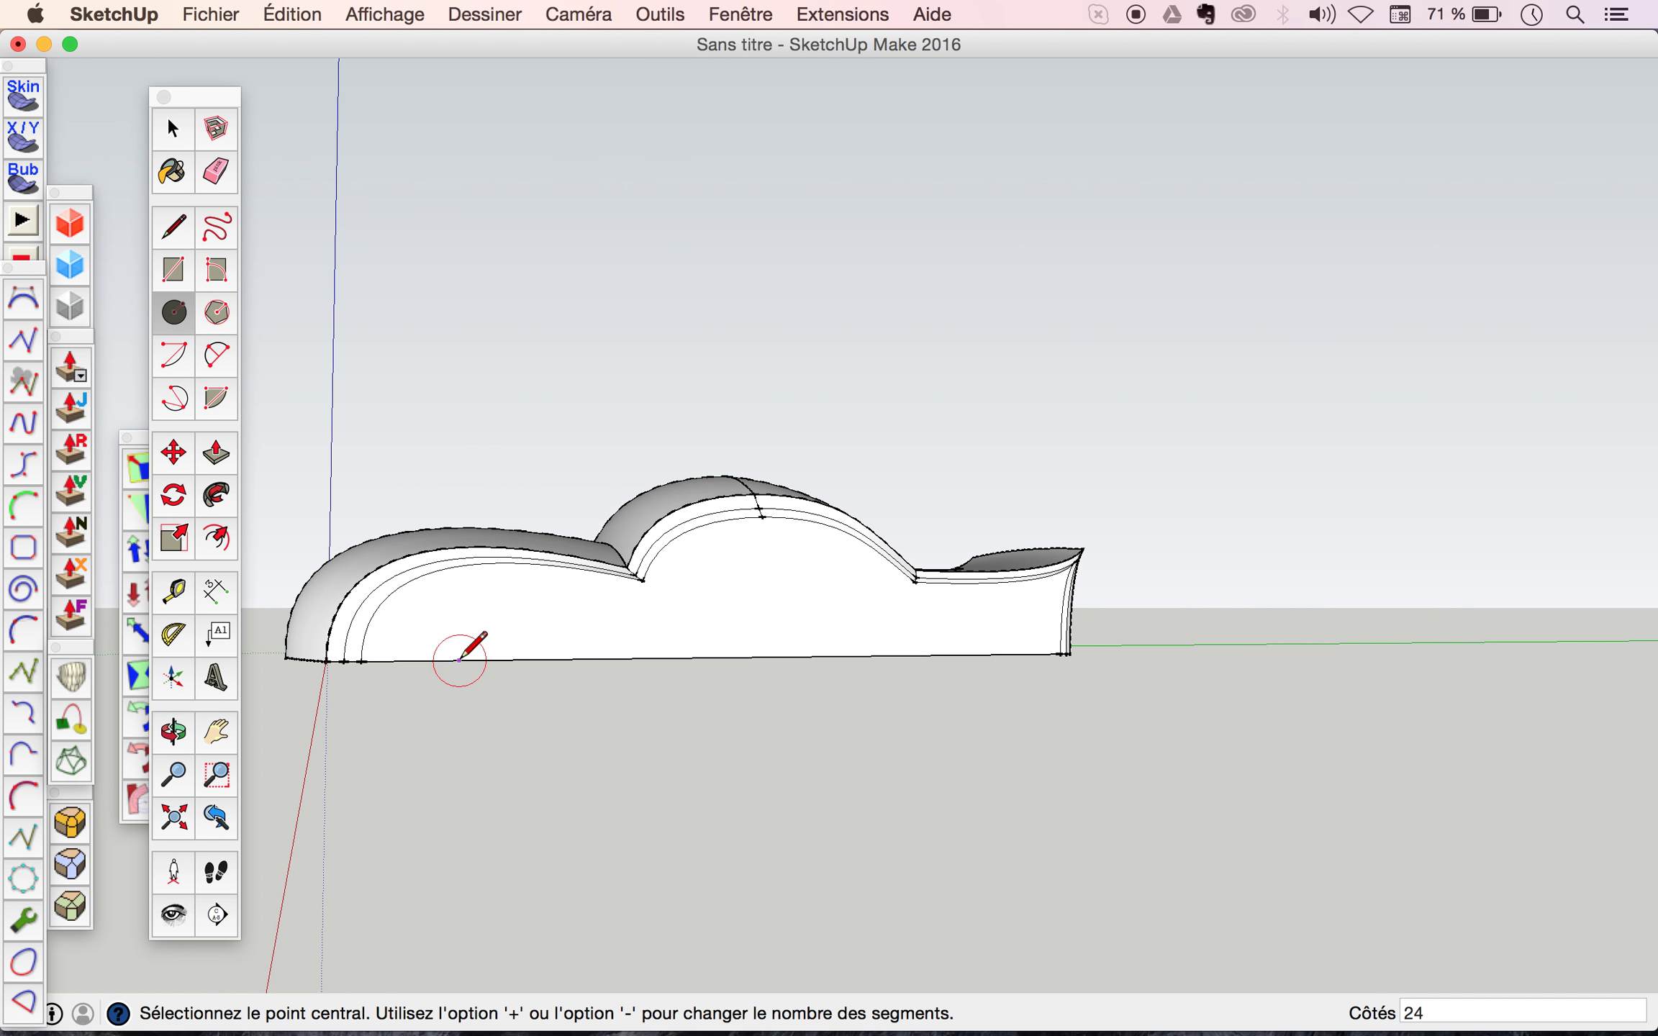
pyautogui.scroll(2, 457, 660)
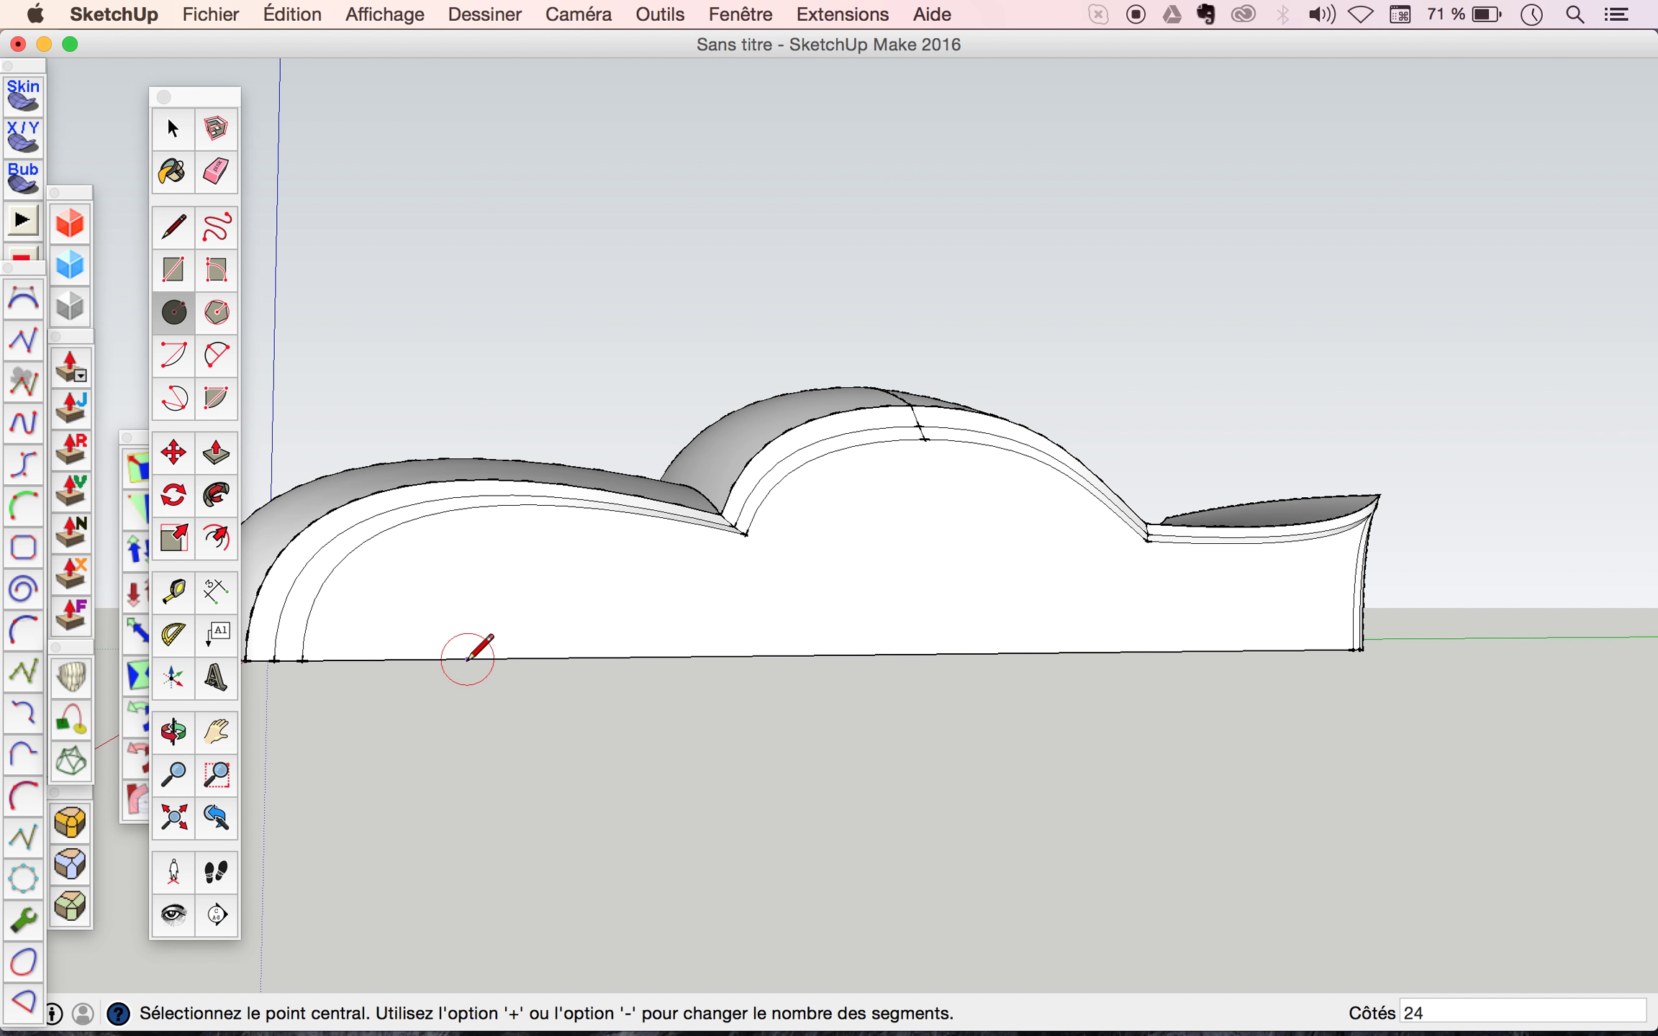
pyautogui.click(458, 660)
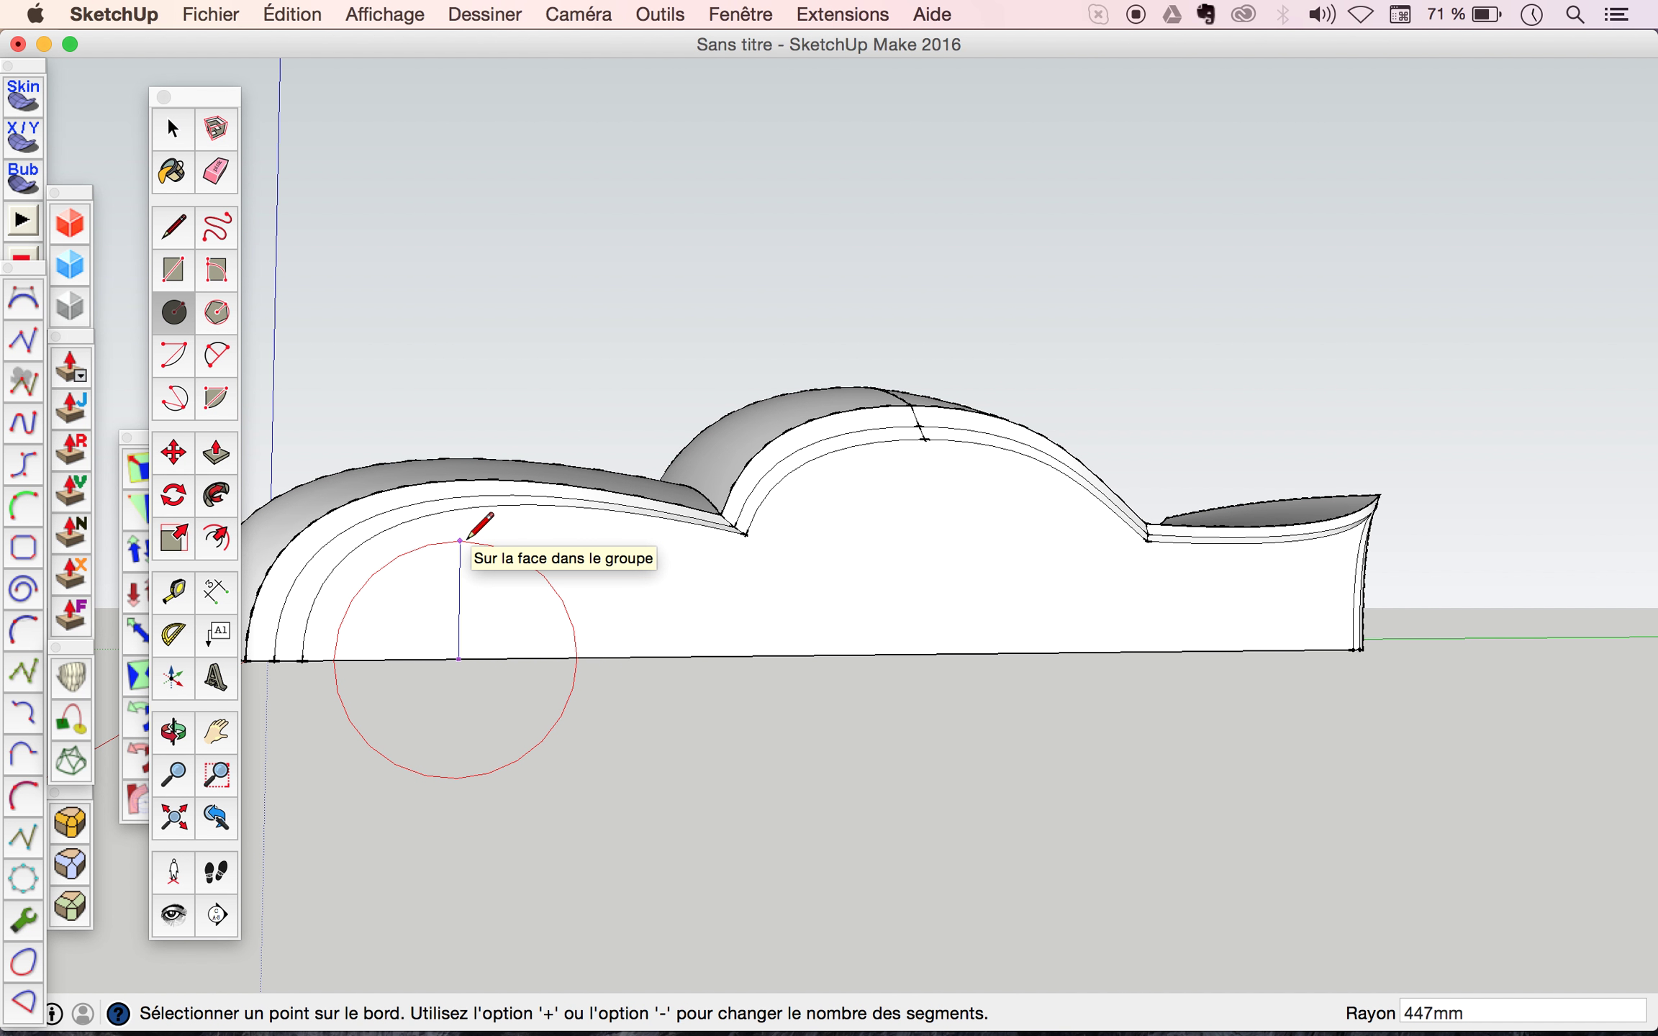
pyautogui.click(466, 538)
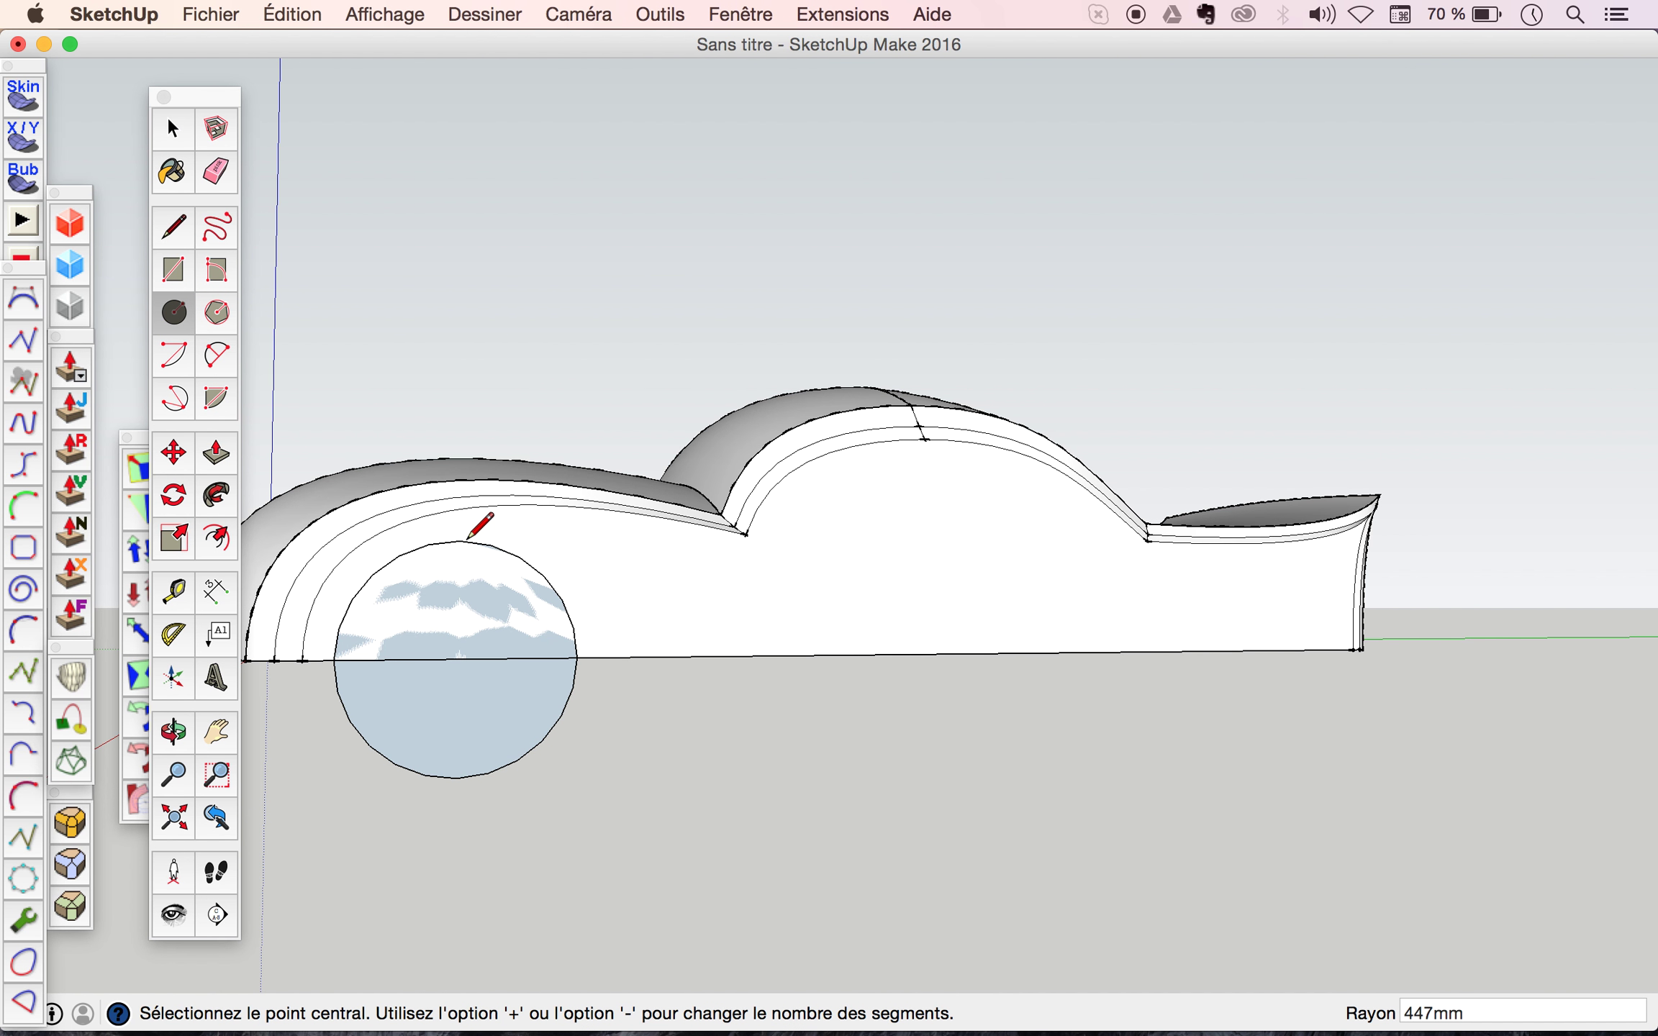
pyautogui.press('space')
# Reposition the circle slightly up-left, then rightward under the front wheel arch.
pyautogui.click(478, 594)
pyautogui.press('m')
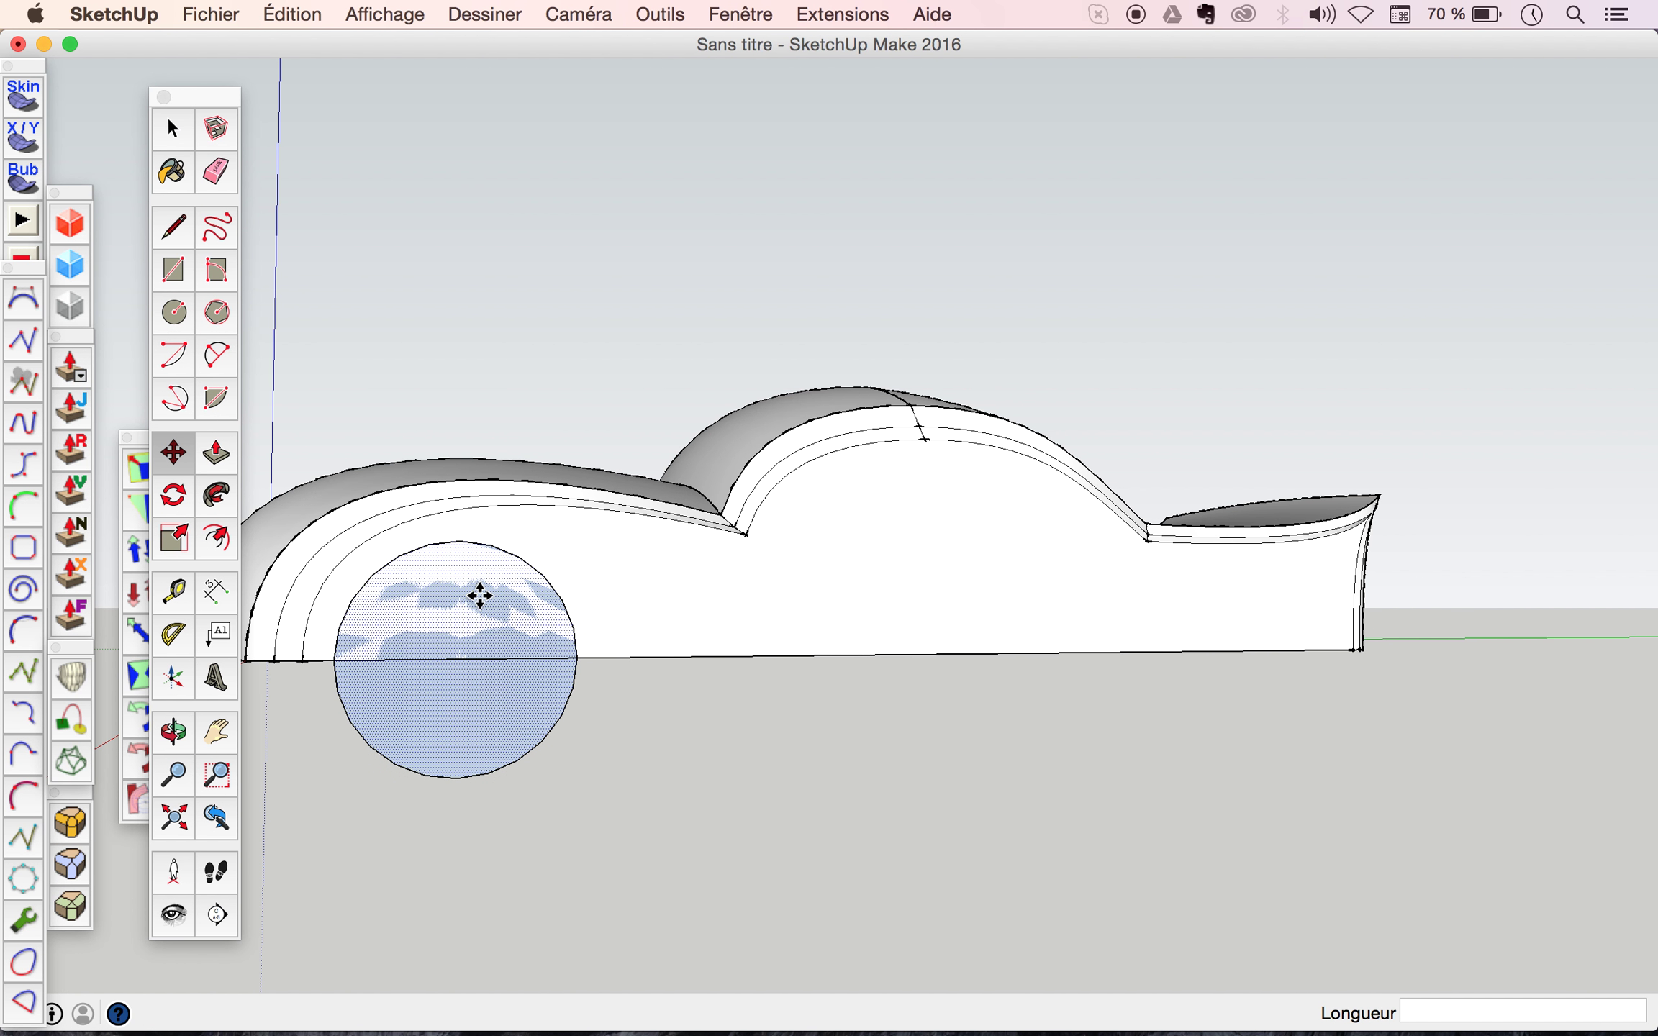
pyautogui.click(506, 602)
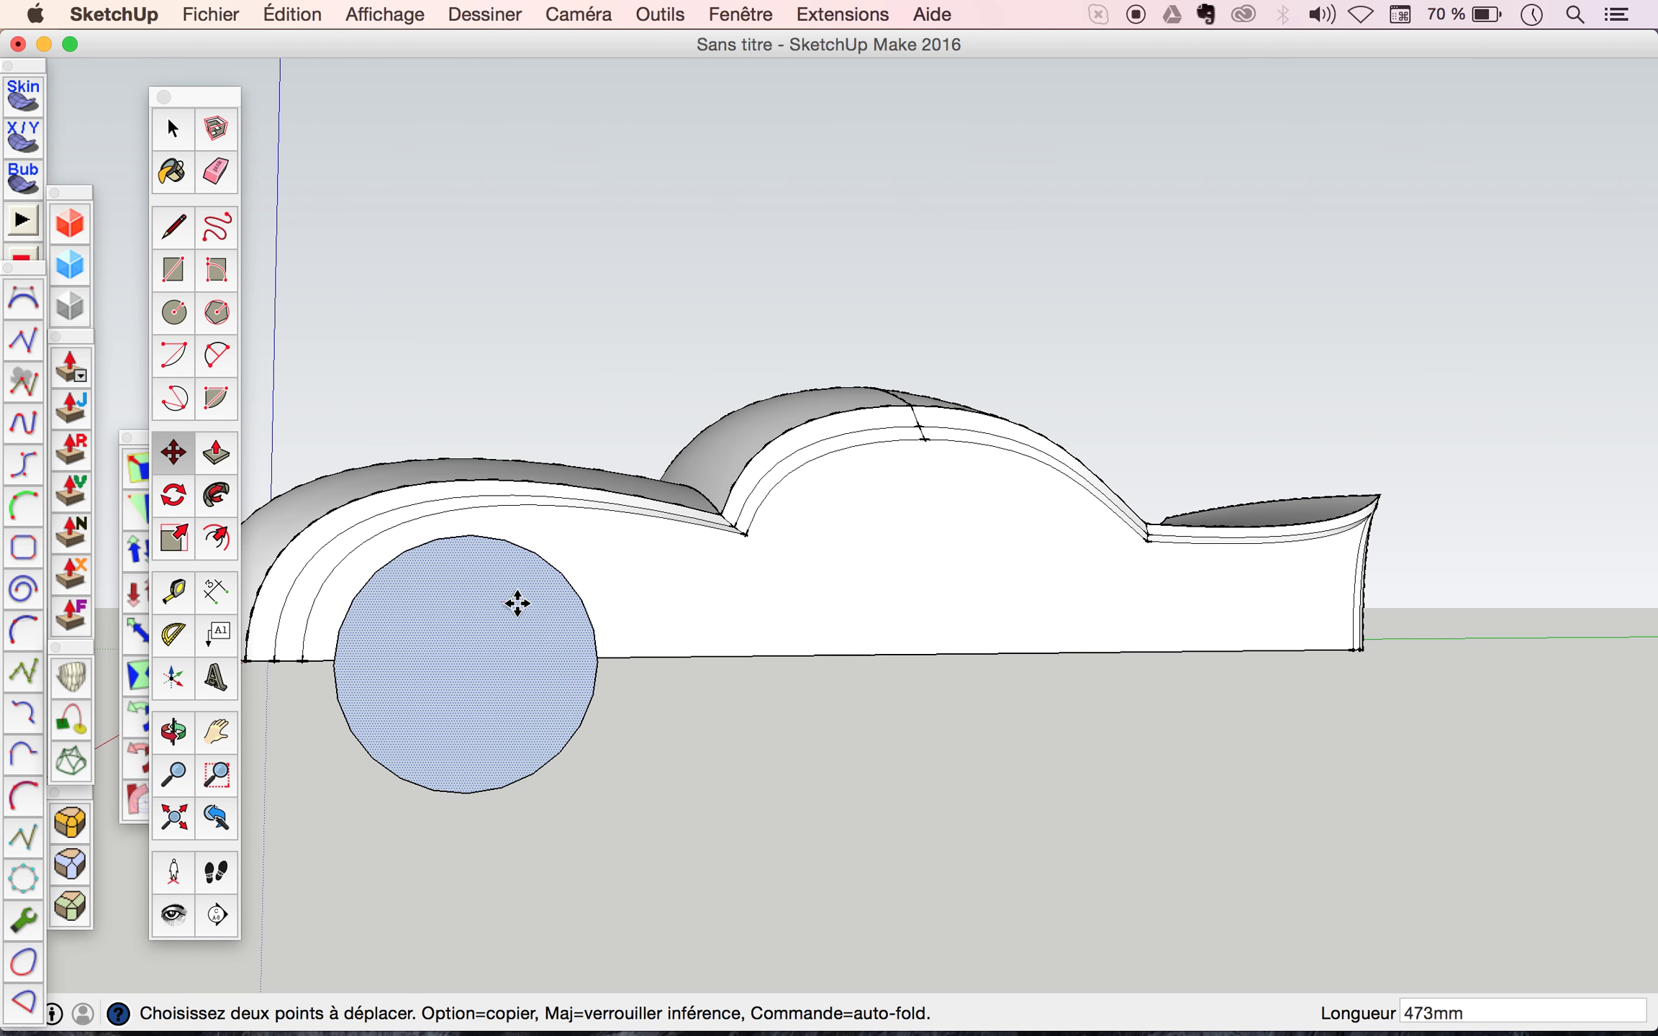
pyautogui.click(519, 601)
pyautogui.press('space')
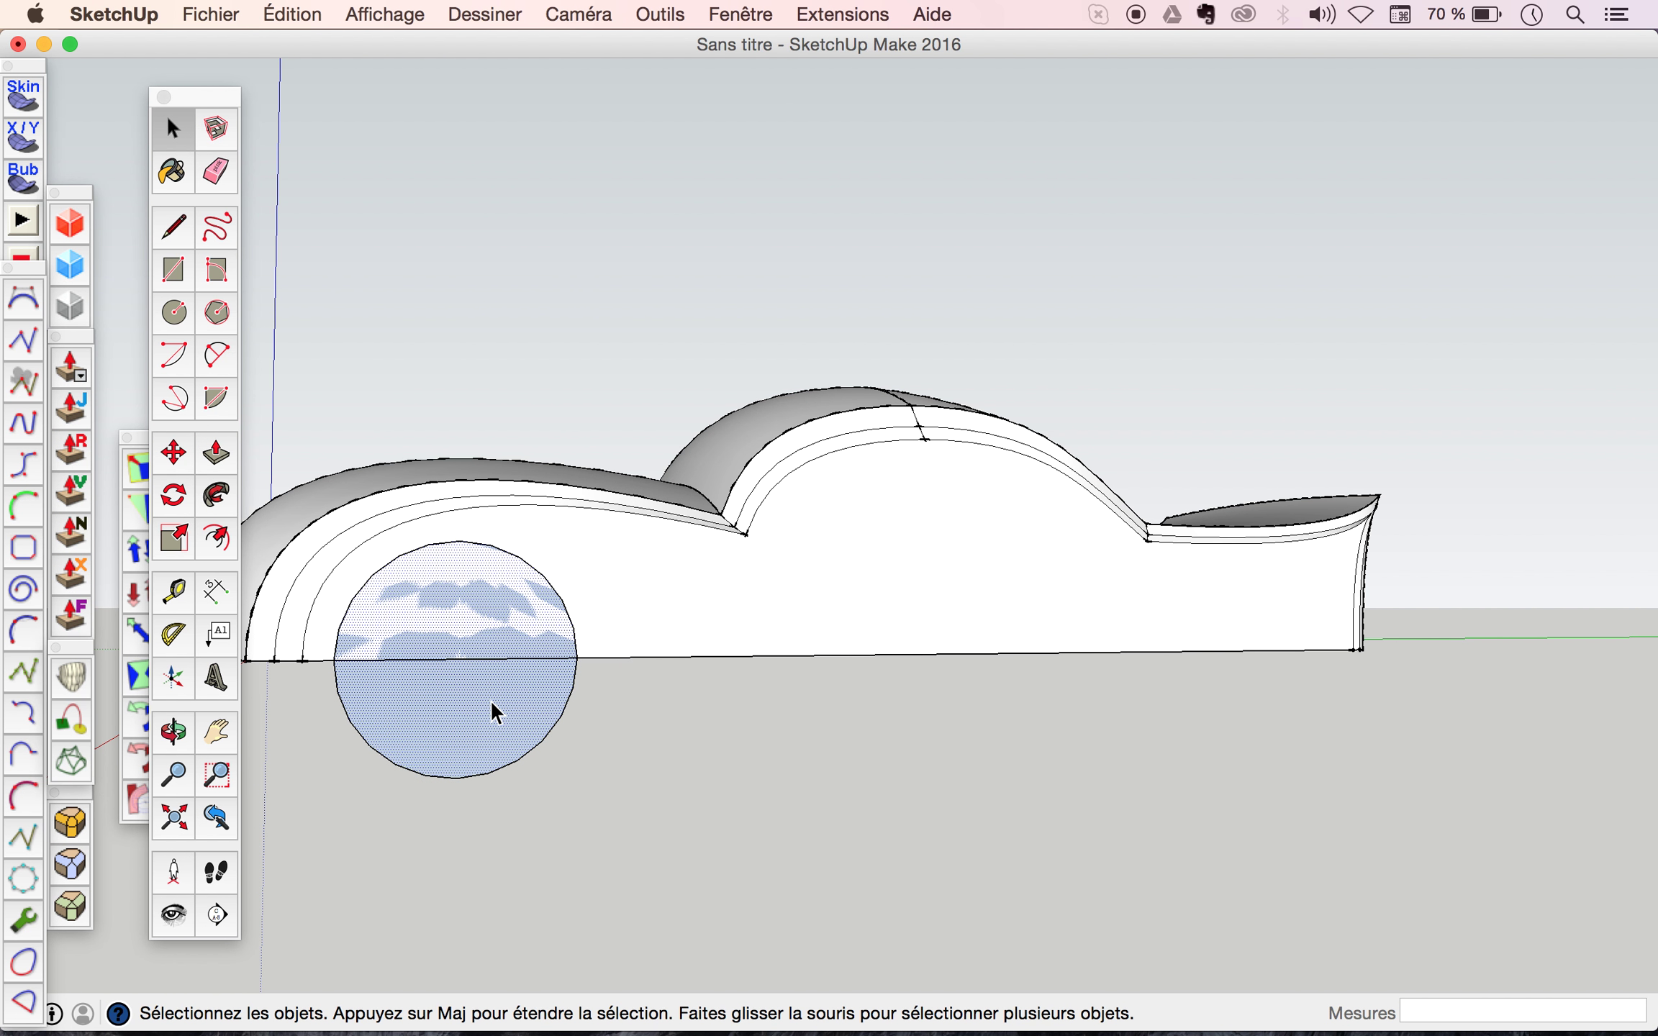
pyautogui.moveTo(491, 713)
pyautogui.mouseDown(button='middle')
pyautogui.moveTo(482, 696)
pyautogui.moveTo(770, 592)
pyautogui.moveTo(806, 600)
pyautogui.moveTo(537, 678)
pyautogui.mouseUp(button='middle')
pyautogui.press('m')
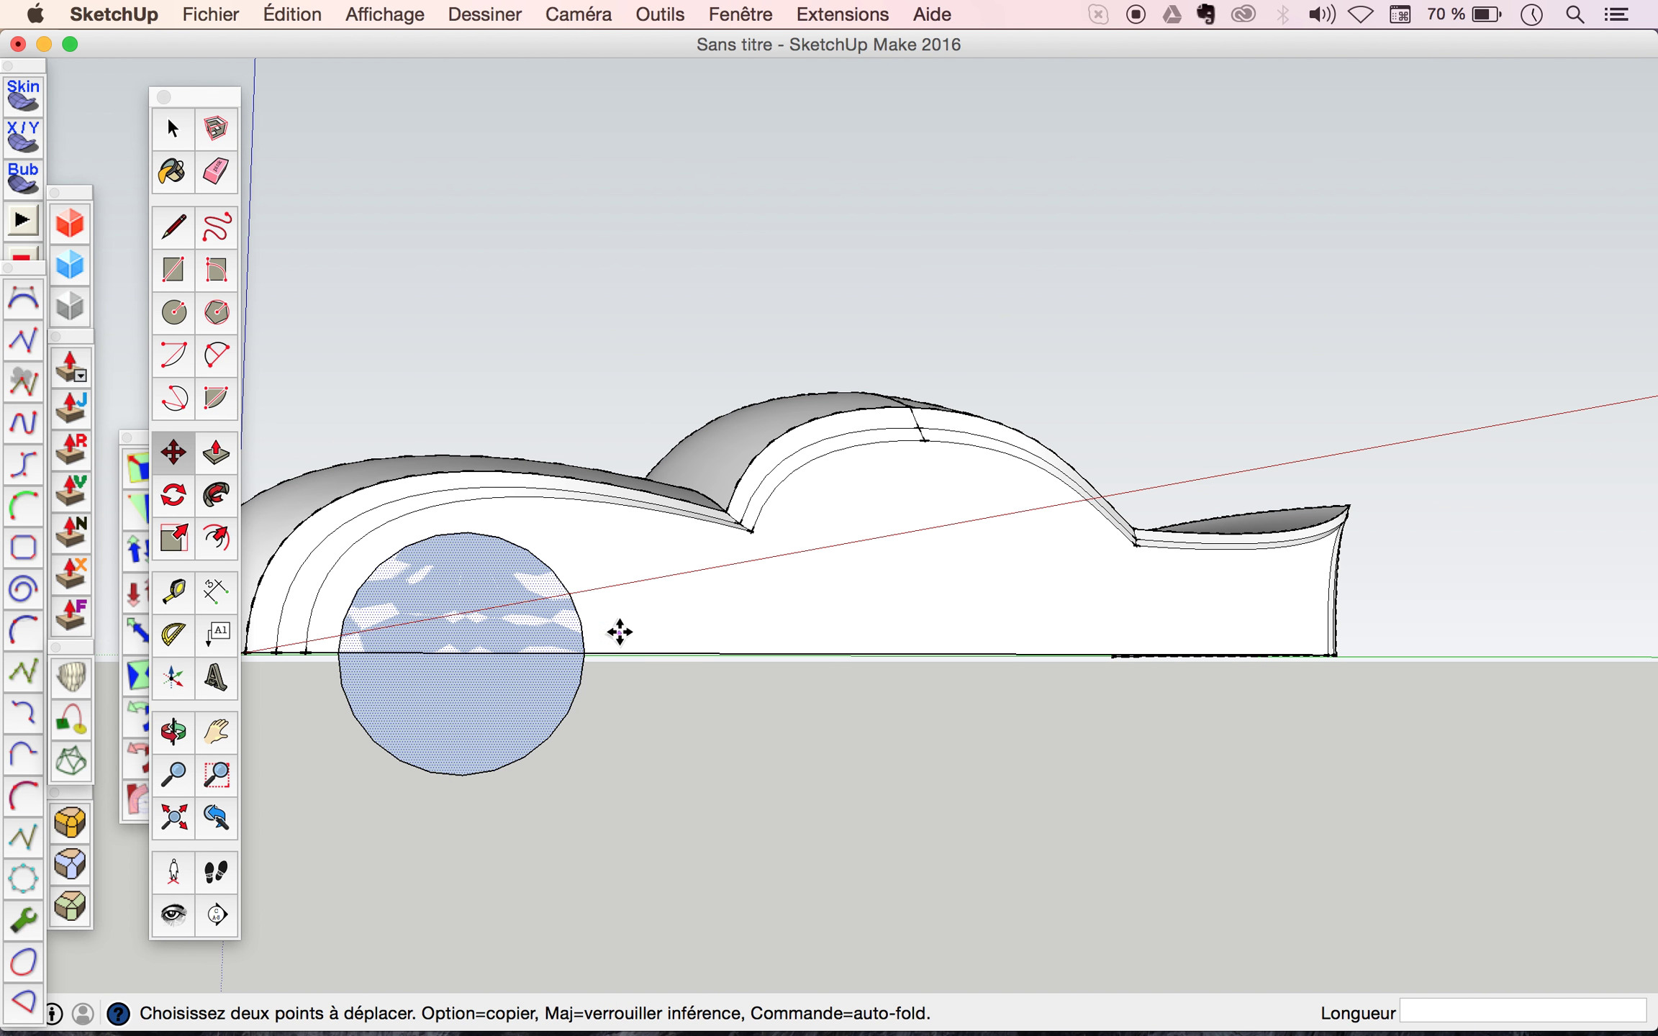
pyautogui.click(621, 625)
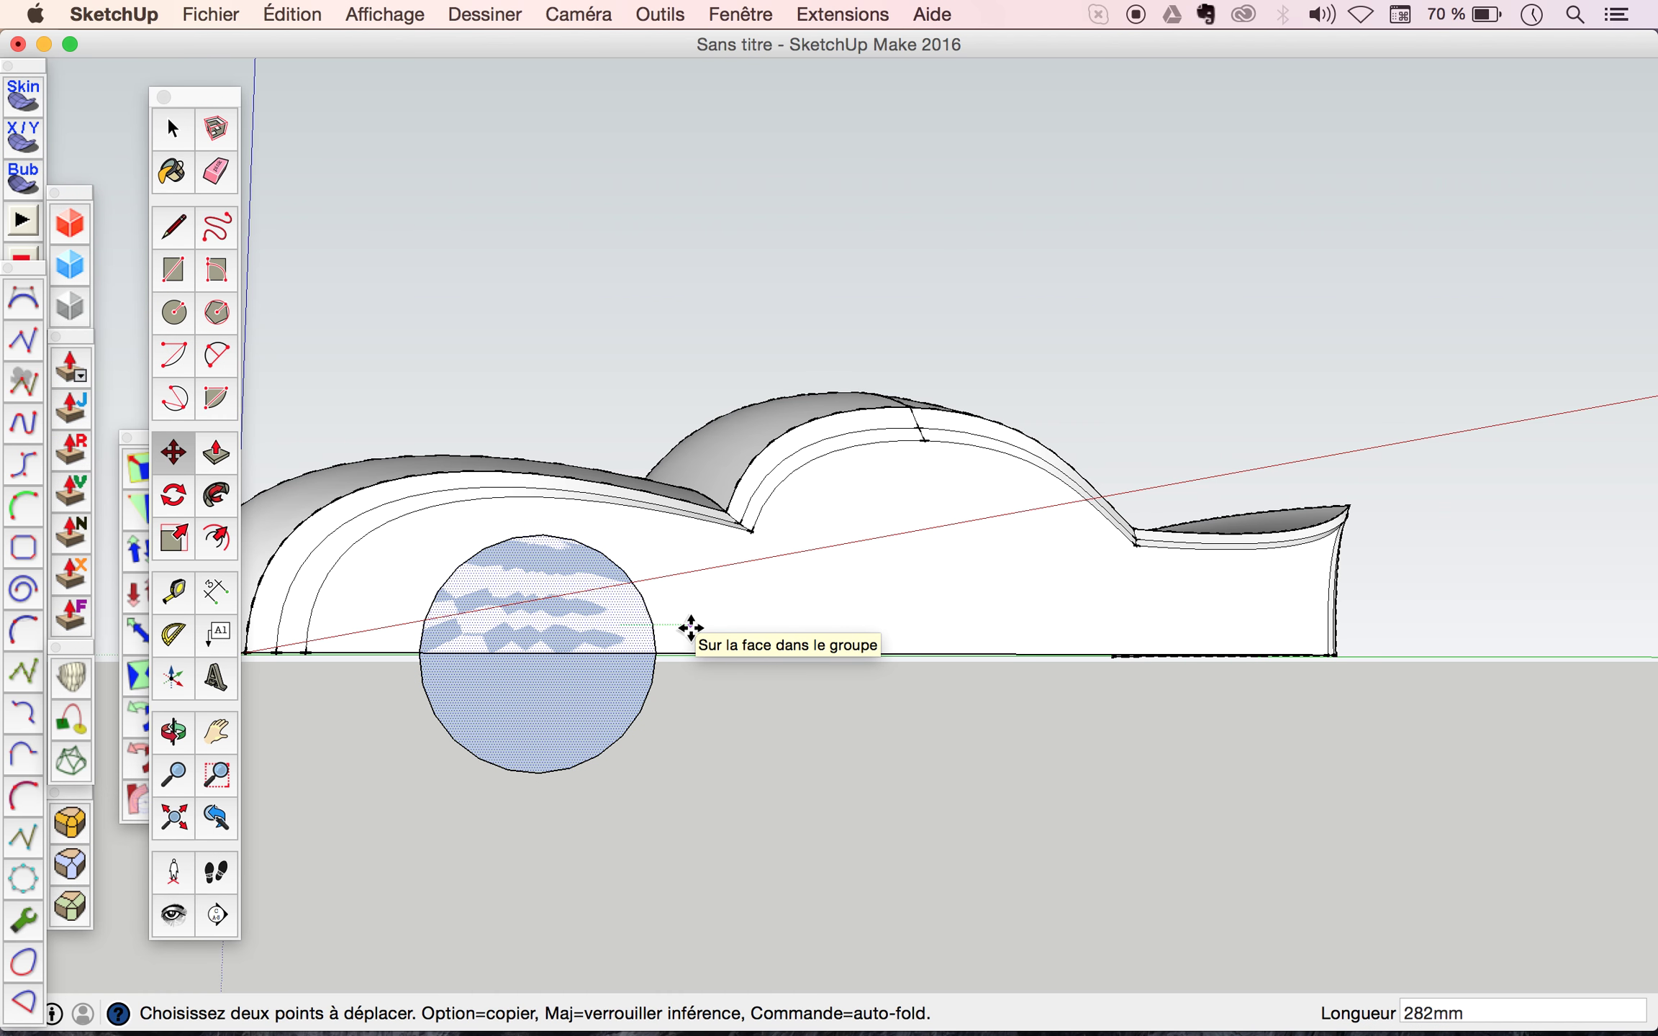
pyautogui.click(690, 628)
# From a three-quarter view, push/pull the circle face about 408mm into a solid wheel cylinder.
pyautogui.moveTo(544, 648)
pyautogui.mouseDown(button='middle')
pyautogui.moveTo(751, 610)
pyautogui.moveTo(1028, 643)
pyautogui.moveTo(881, 618)
pyautogui.mouseUp(button='middle')
pyautogui.press('space')
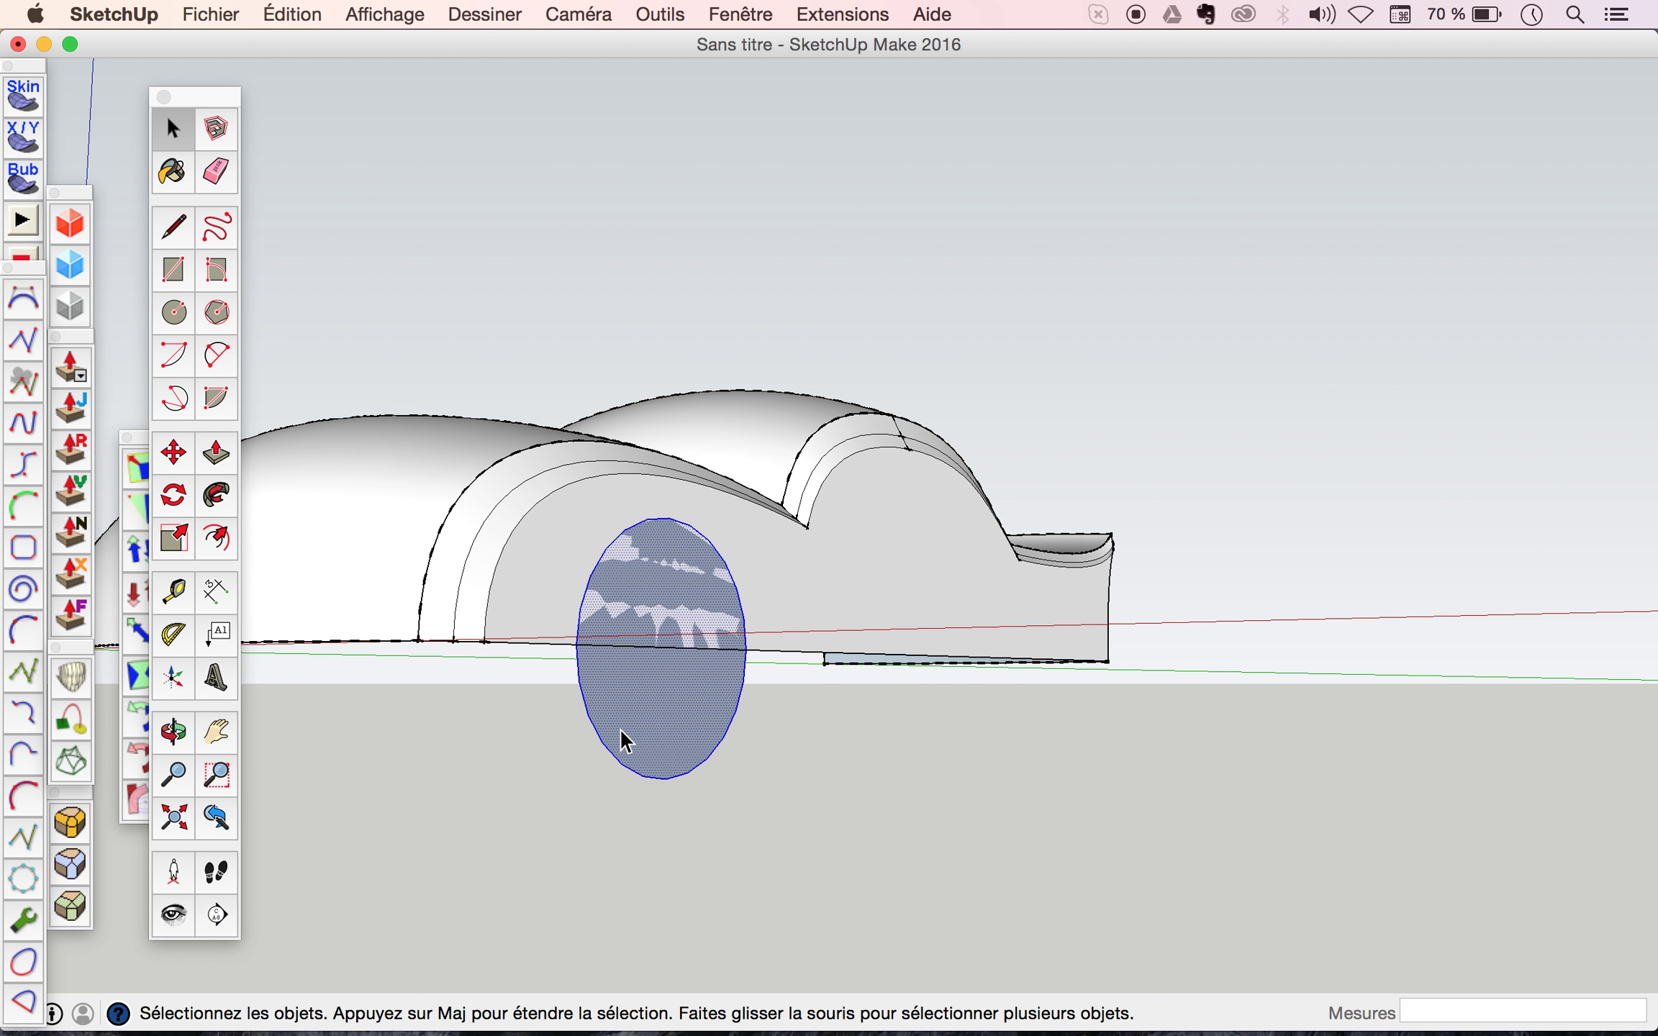
pyautogui.press('p')
pyautogui.click(637, 756)
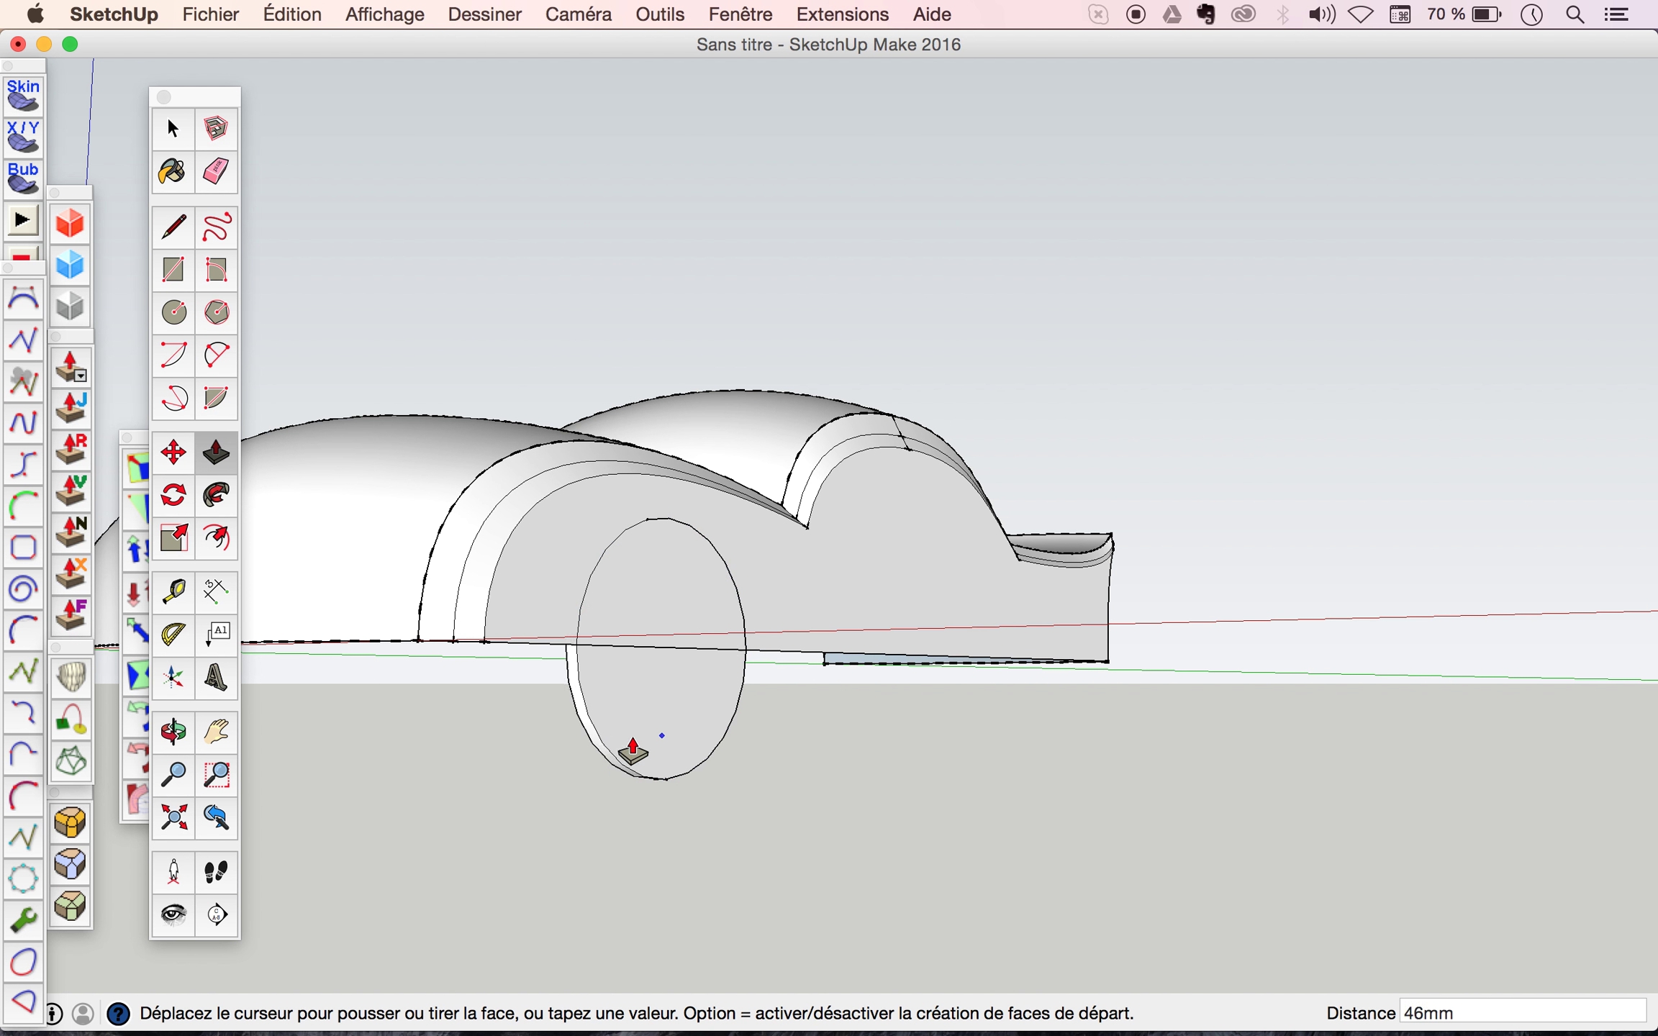
pyautogui.click(574, 747)
pyautogui.press('o')
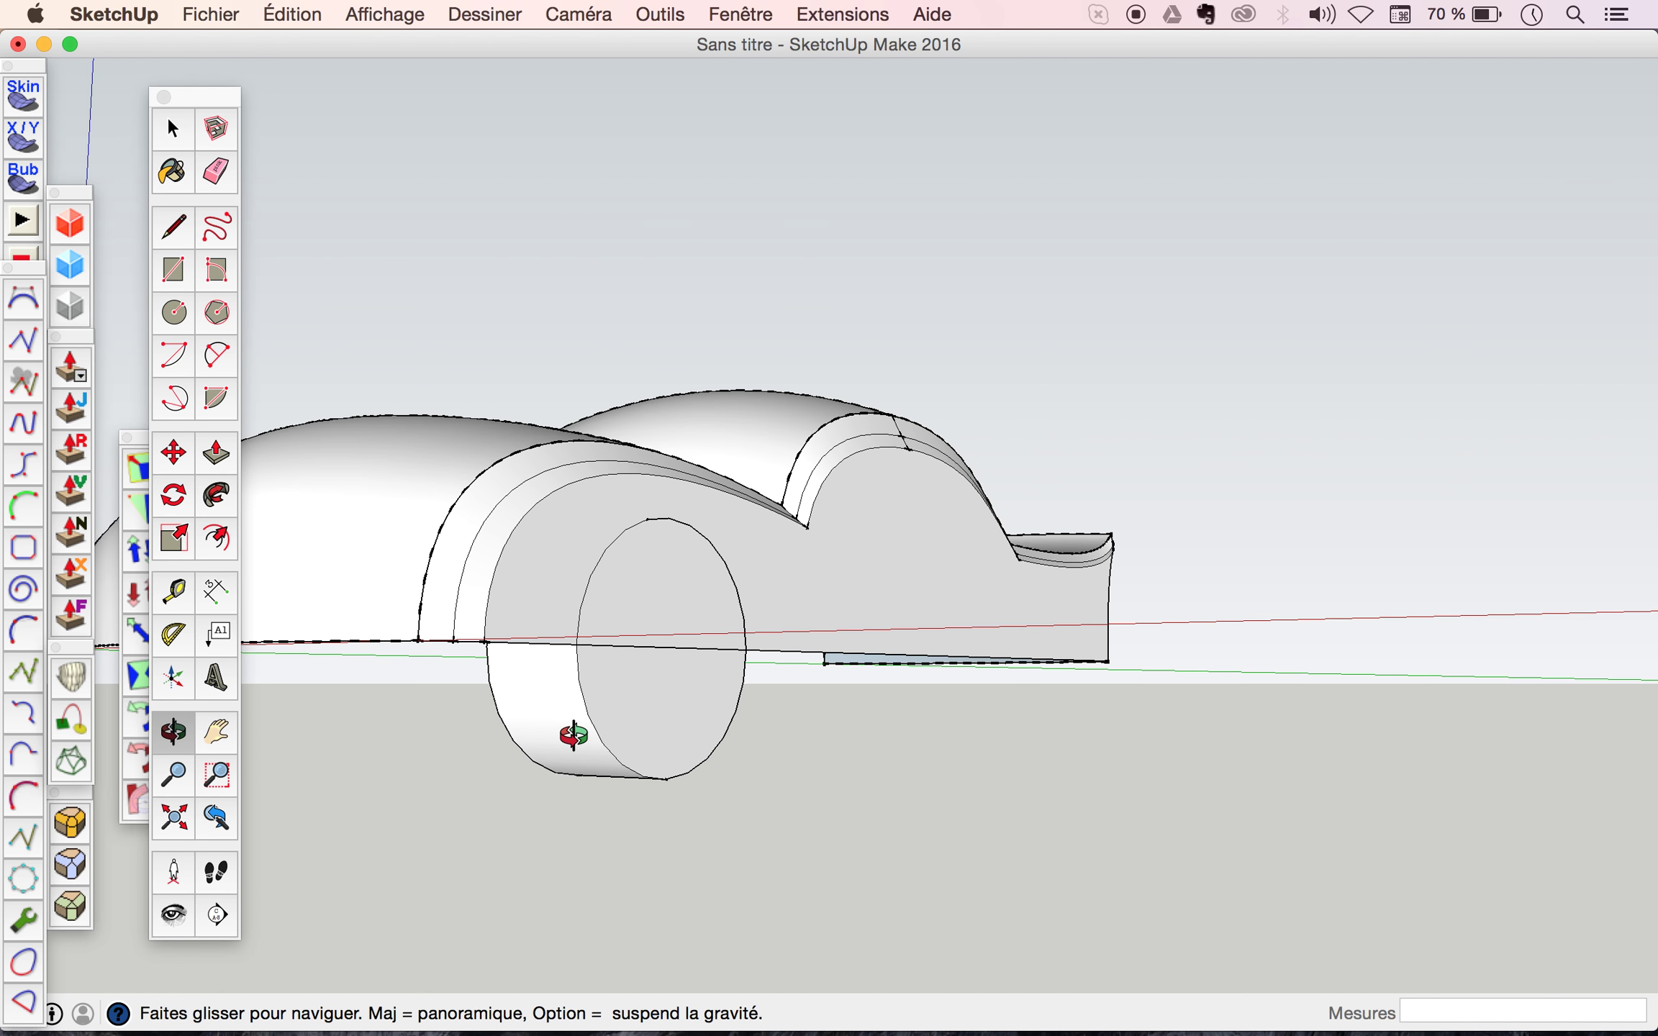
pyautogui.moveTo(738, 555)
pyautogui.mouseDown()
pyautogui.moveTo(1169, 444)
pyautogui.moveTo(1184, 470)
pyautogui.moveTo(858, 596)
pyautogui.moveTo(688, 621)
pyautogui.moveTo(747, 616)
pyautogui.moveTo(684, 651)
pyautogui.moveTo(702, 666)
pyautogui.mouseUp()
pyautogui.moveTo(715, 580); pyautogui.dragTo(715, 582, button='middle')
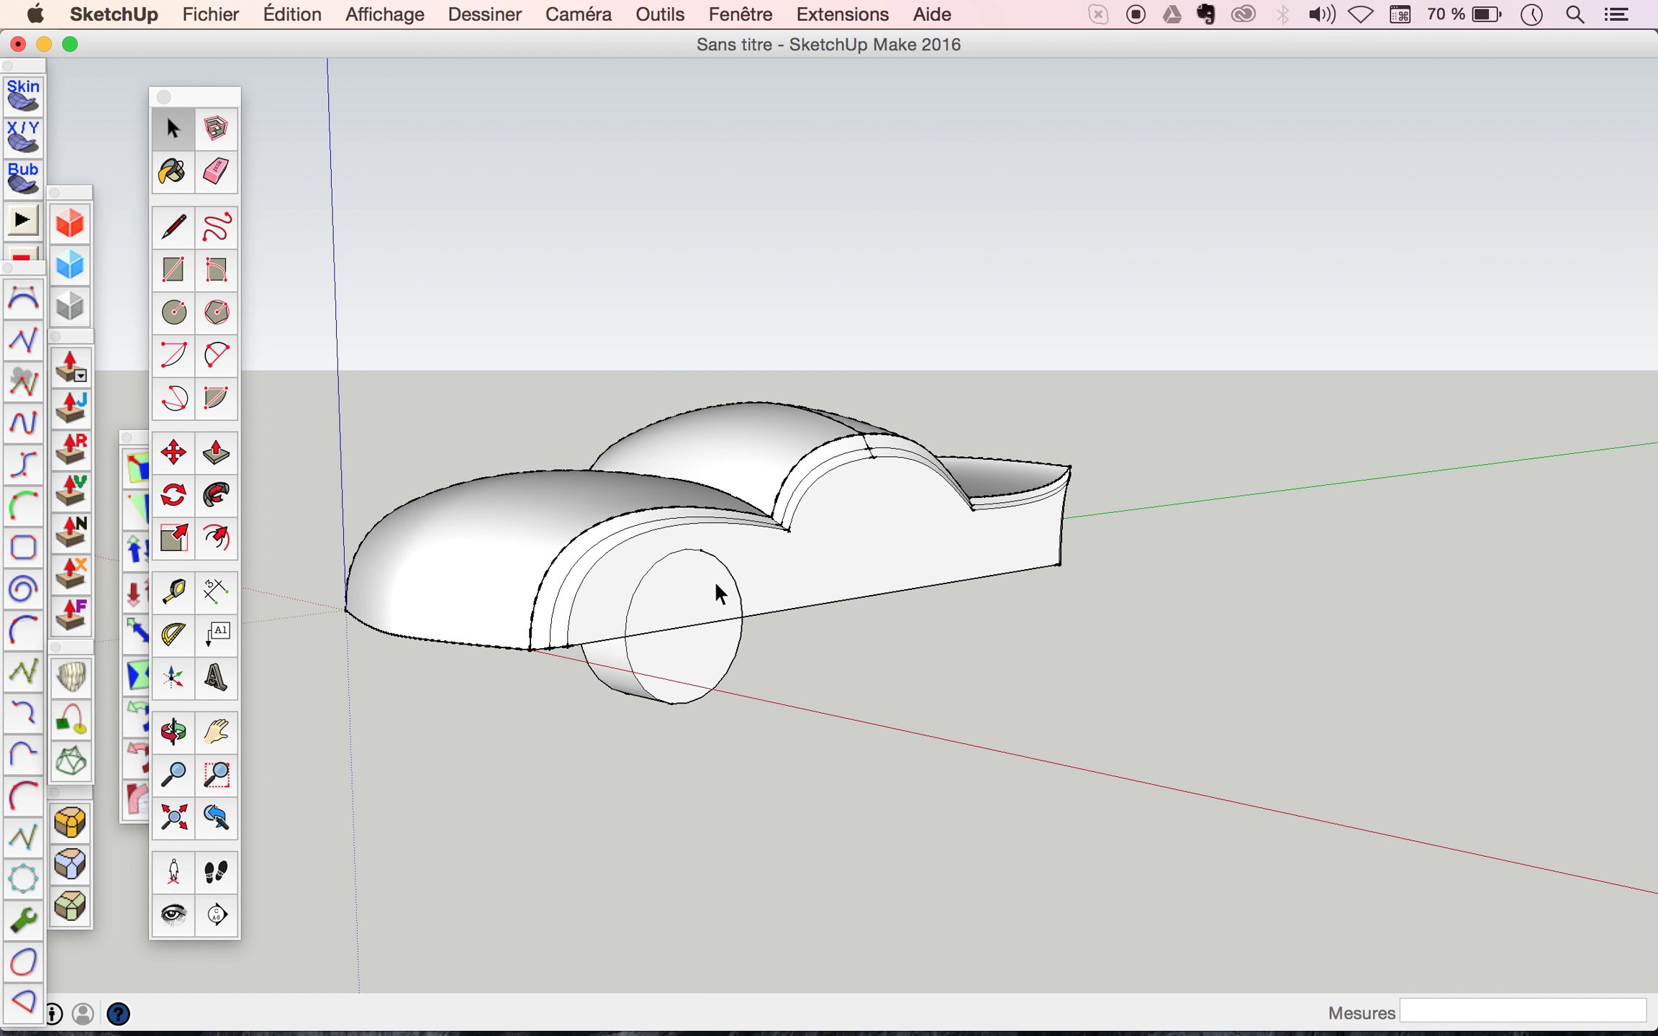
# Make the whole wheel cylinder a group, then deselect it.
pyautogui.tripleClick(683, 687)
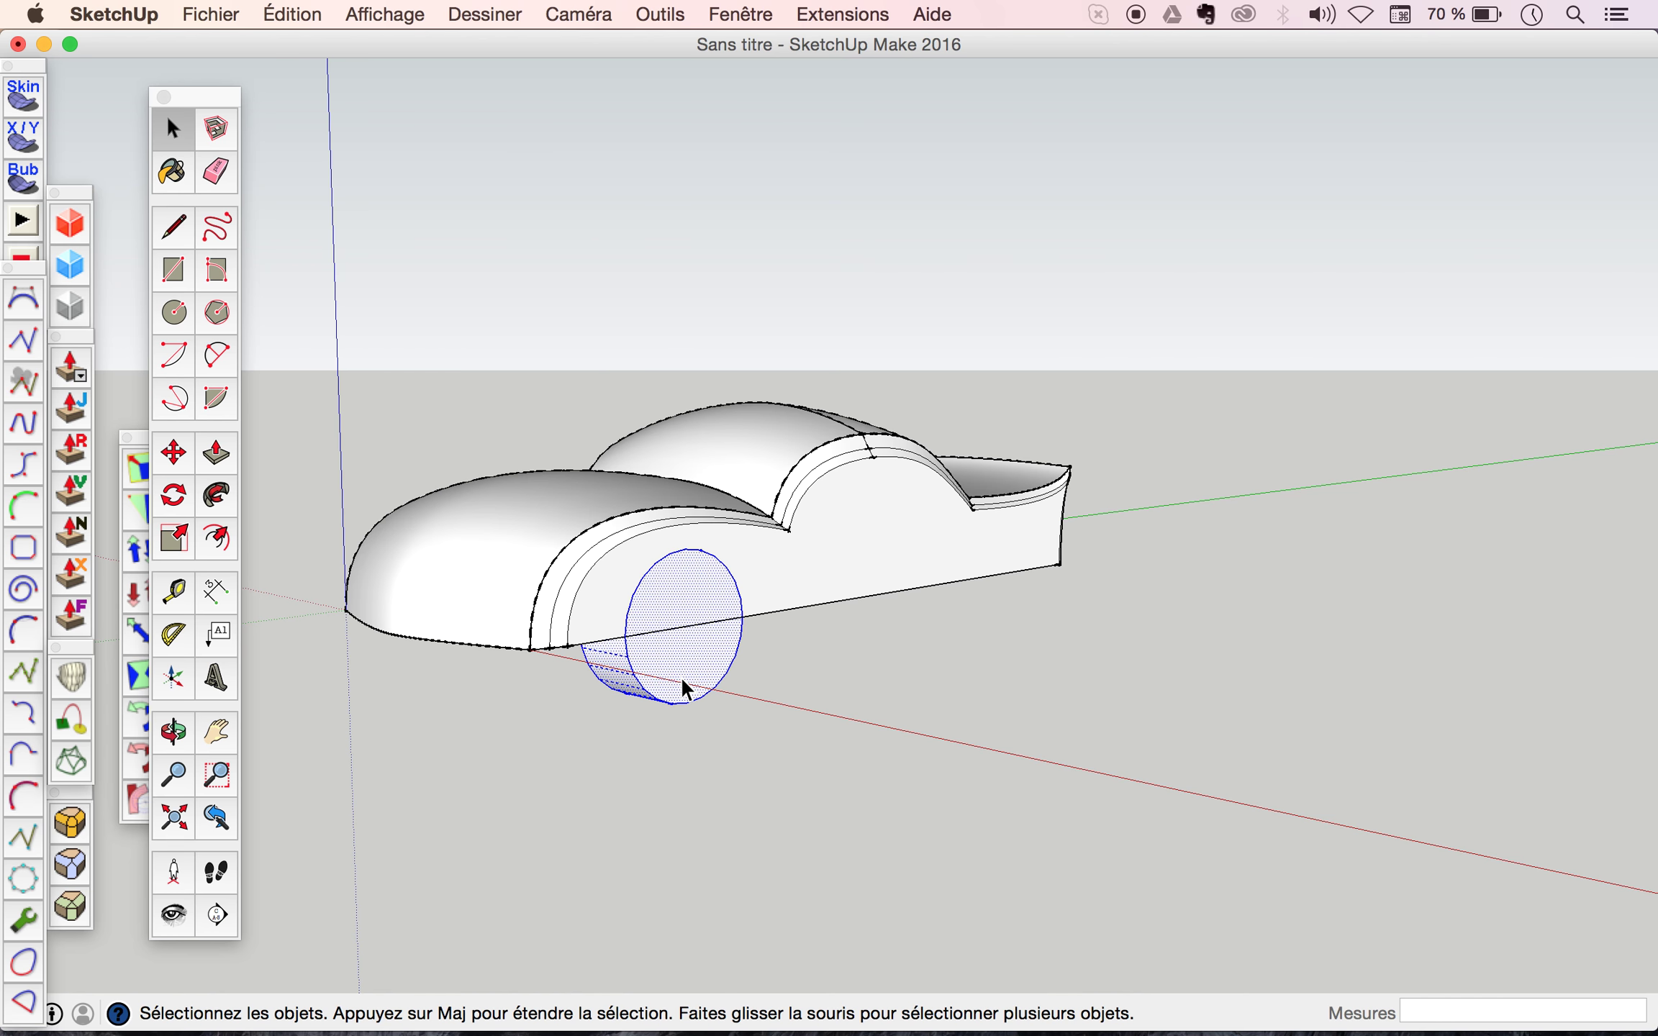
pyautogui.rightClick(683, 682)
pyautogui.click(797, 695)
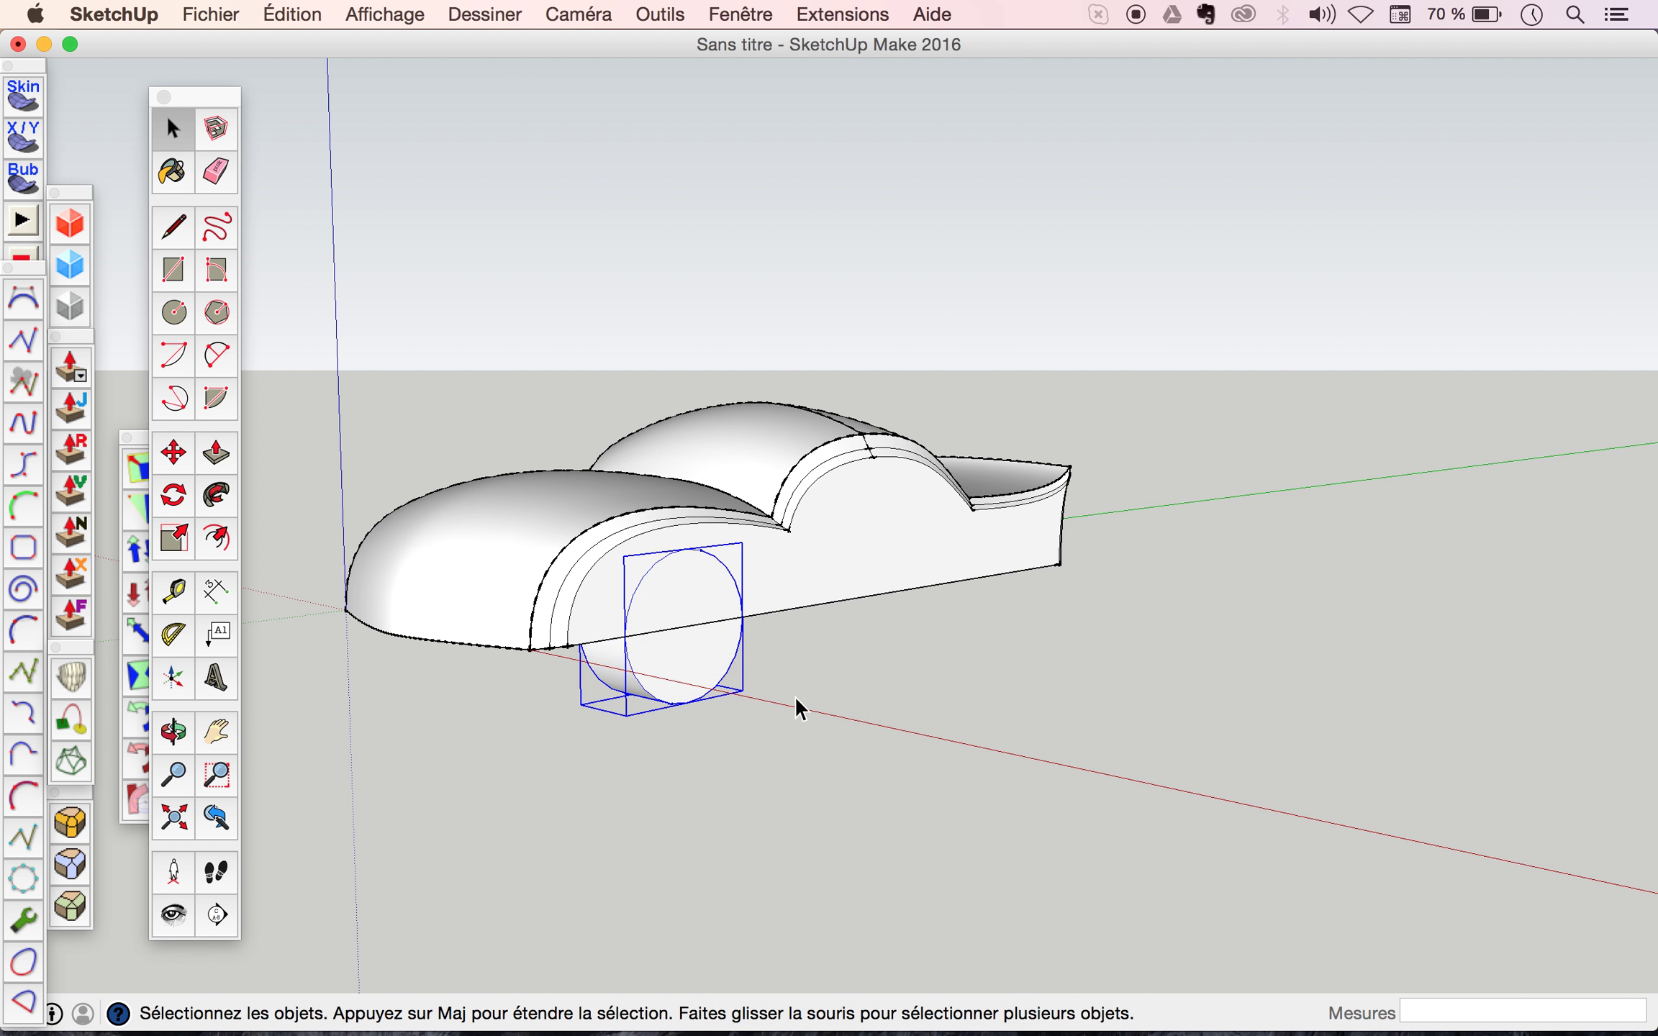
pyautogui.click(772, 723)
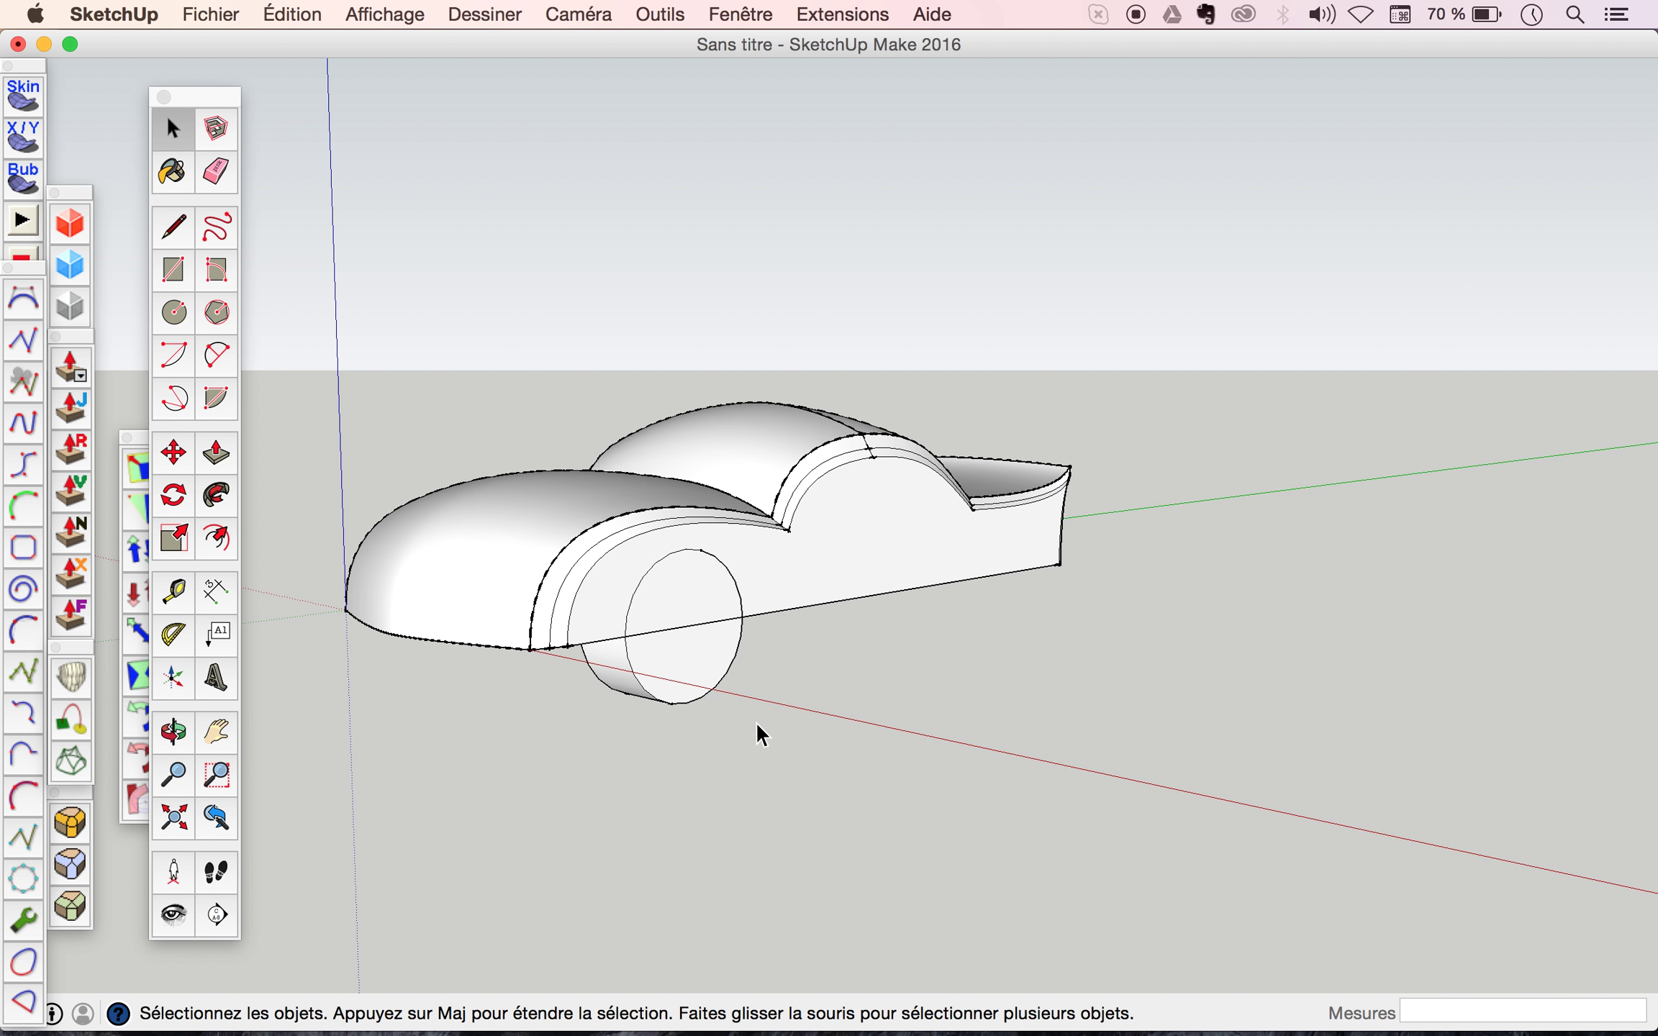
# Reselect the wheel and create a component from it named 'roue'.
pyautogui.tripleClick(681, 670)
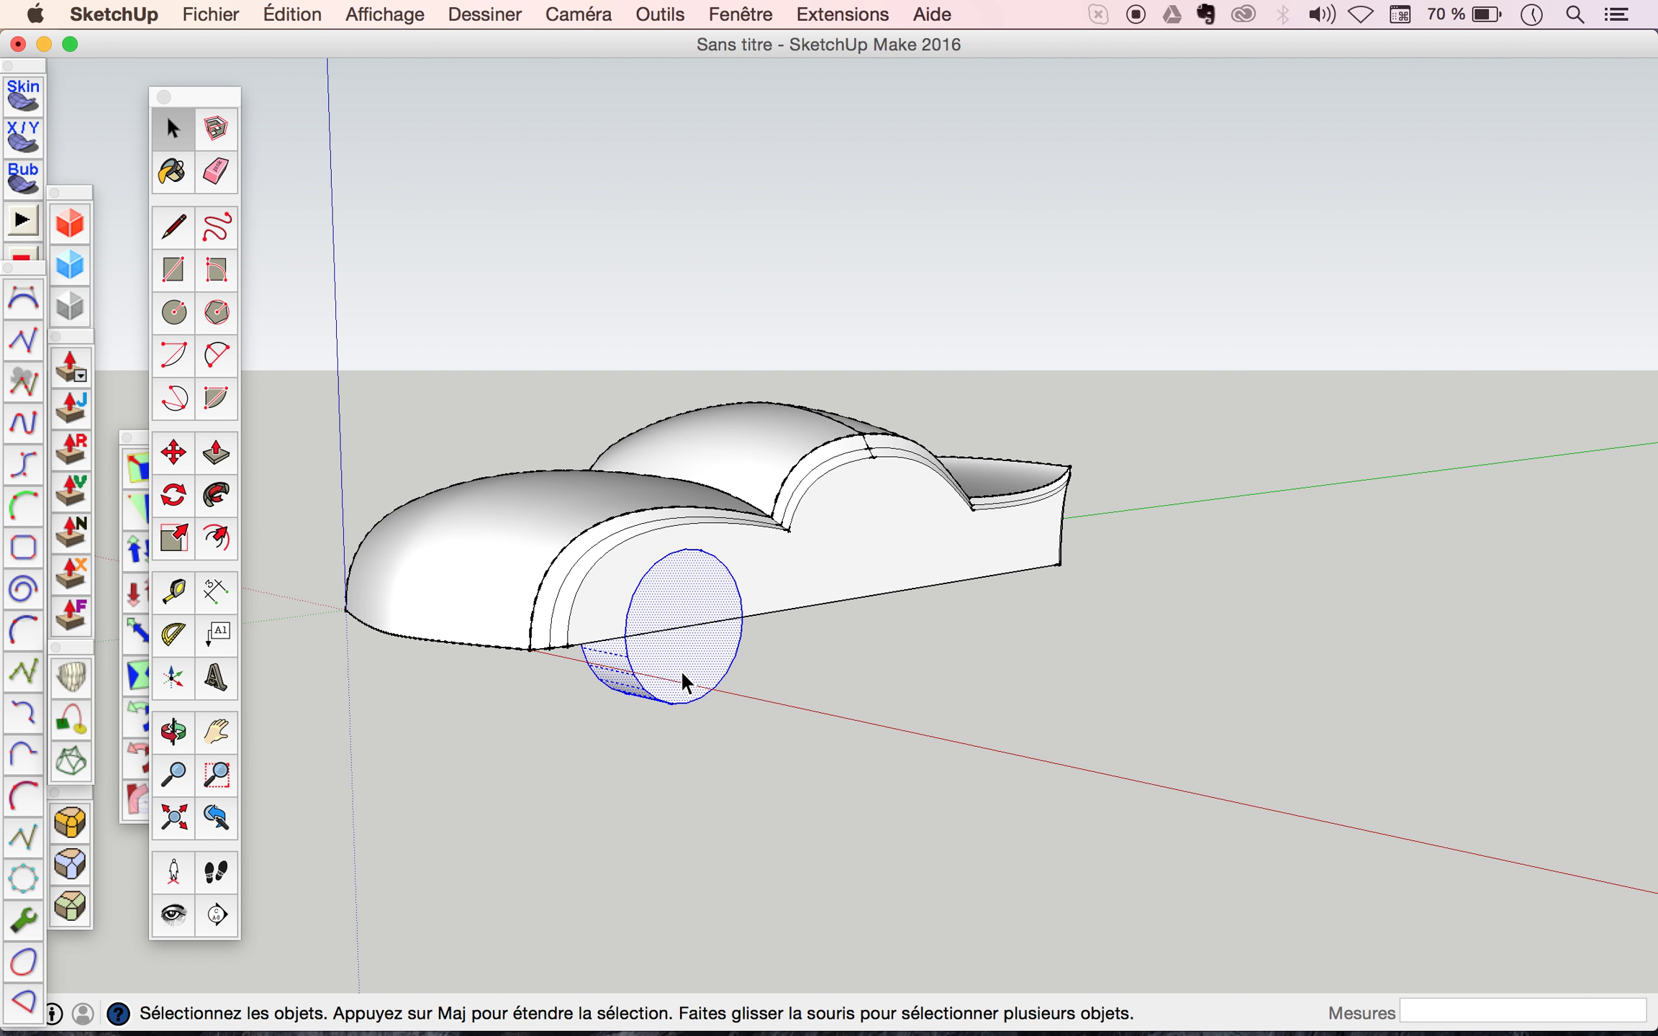
pyautogui.scroll(2, 682, 670)
pyautogui.scroll(3, 682, 670)
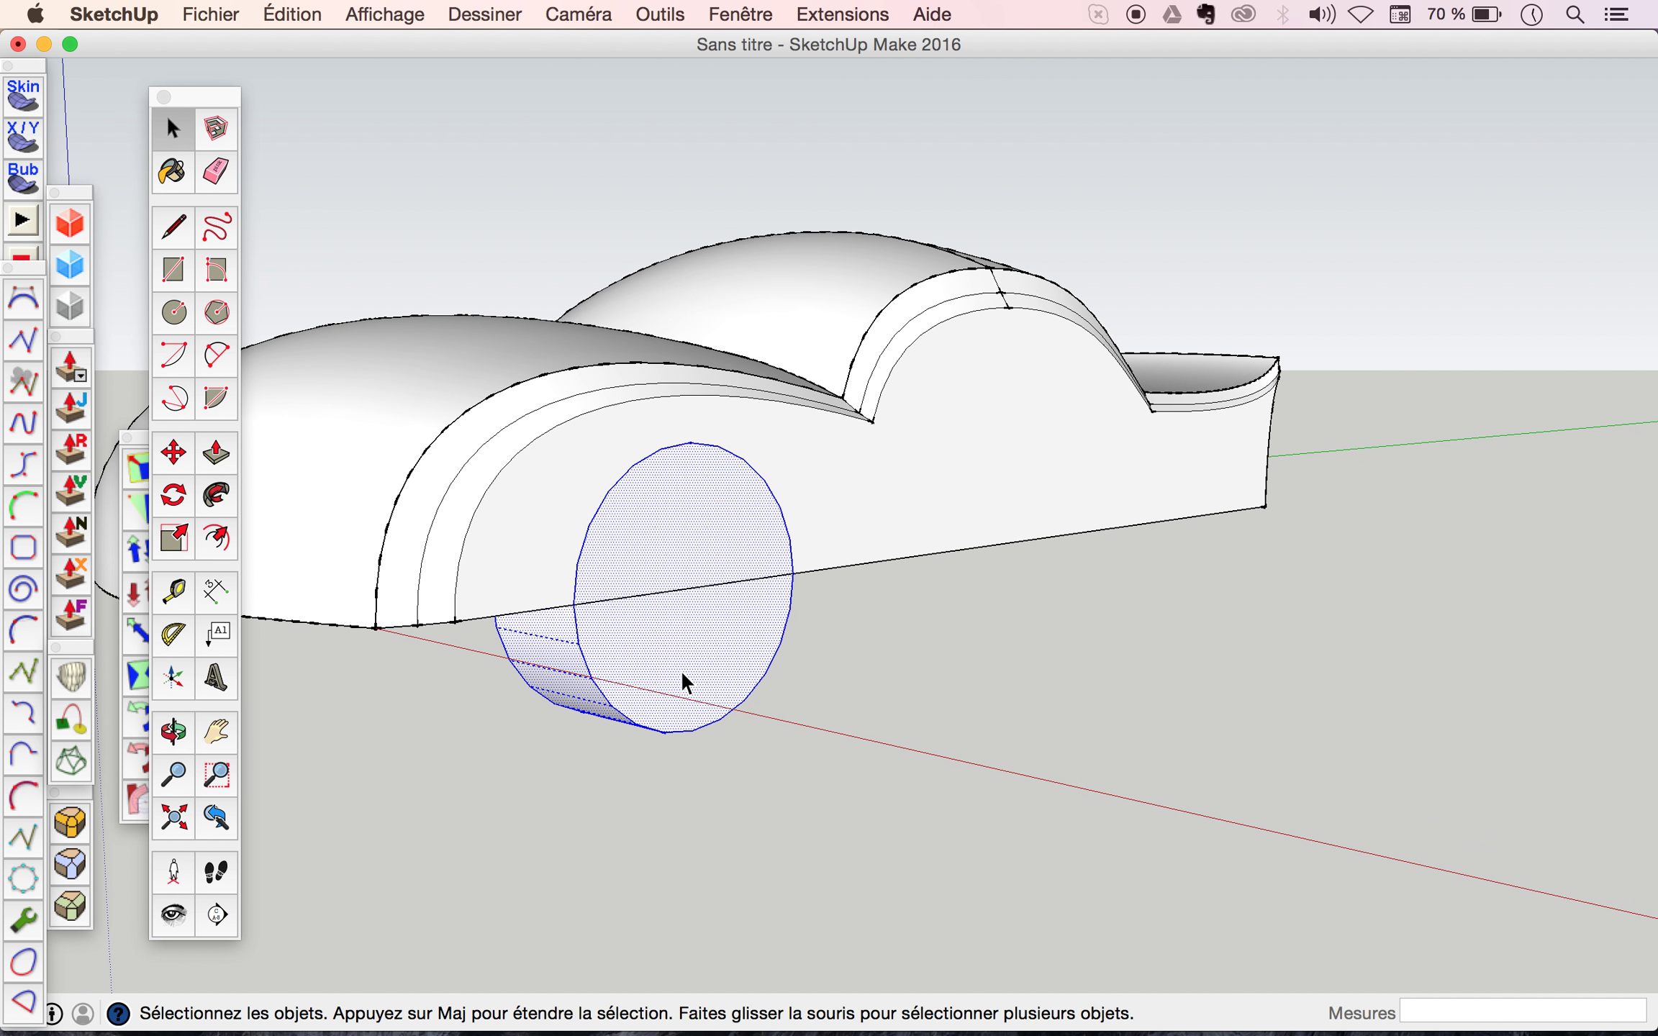
pyautogui.rightClick(682, 670)
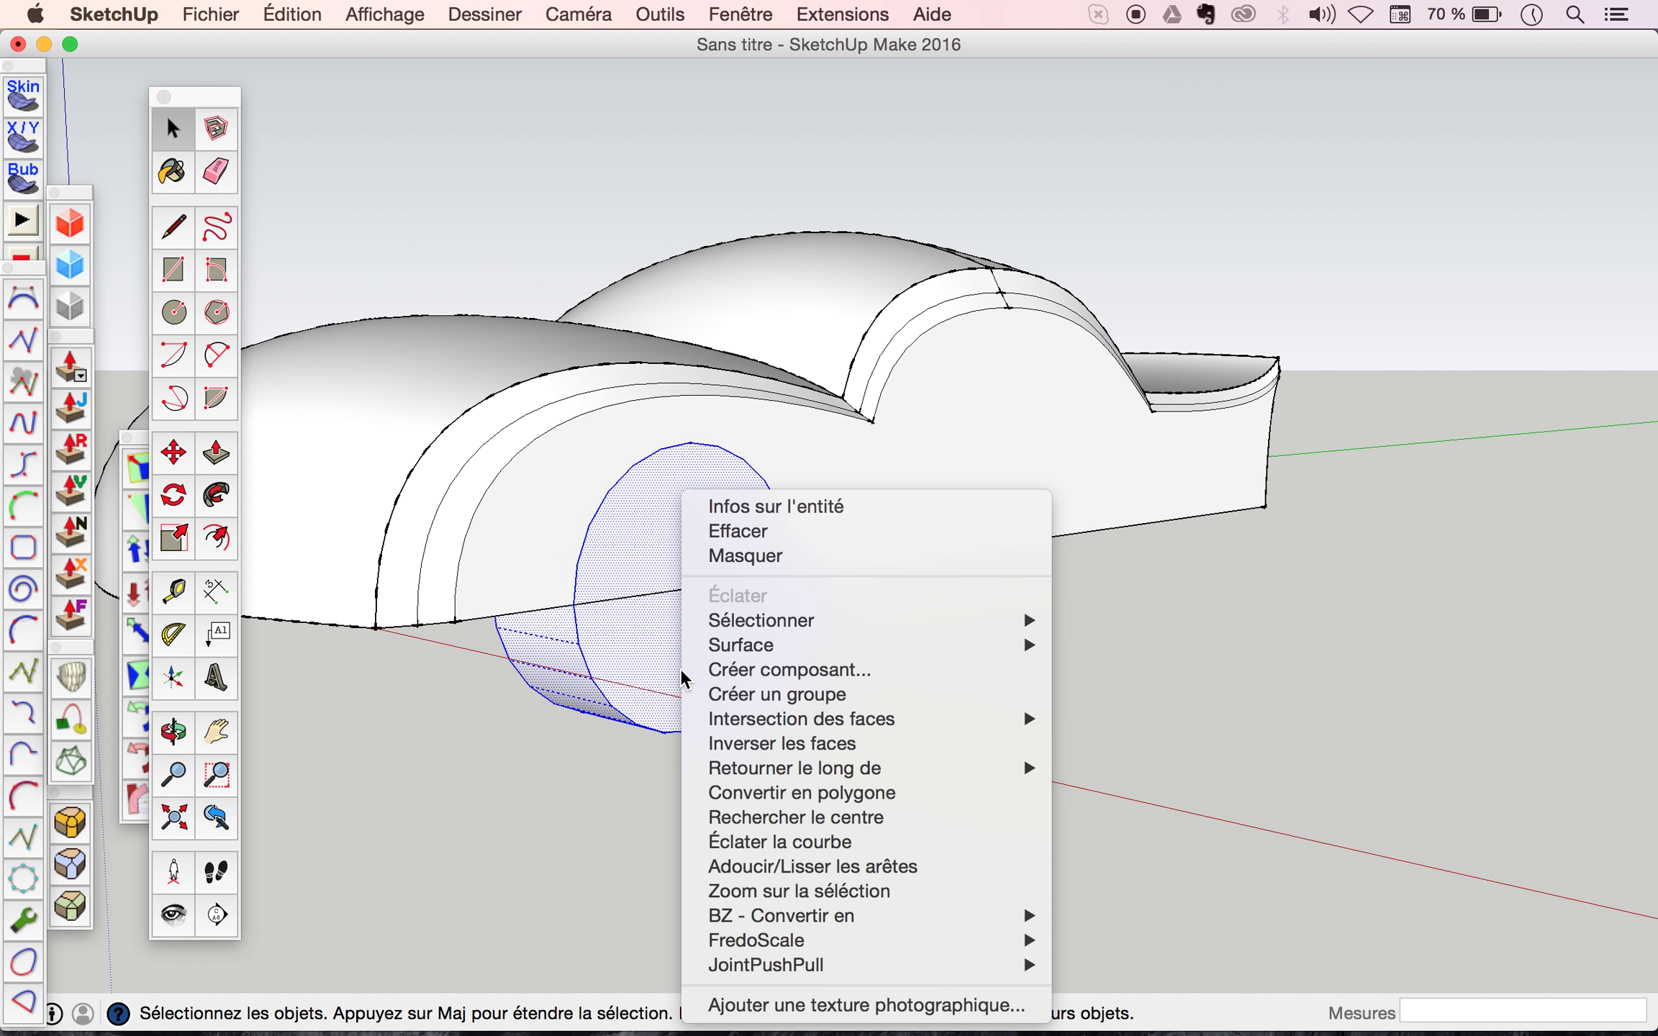
pyautogui.click(776, 670)
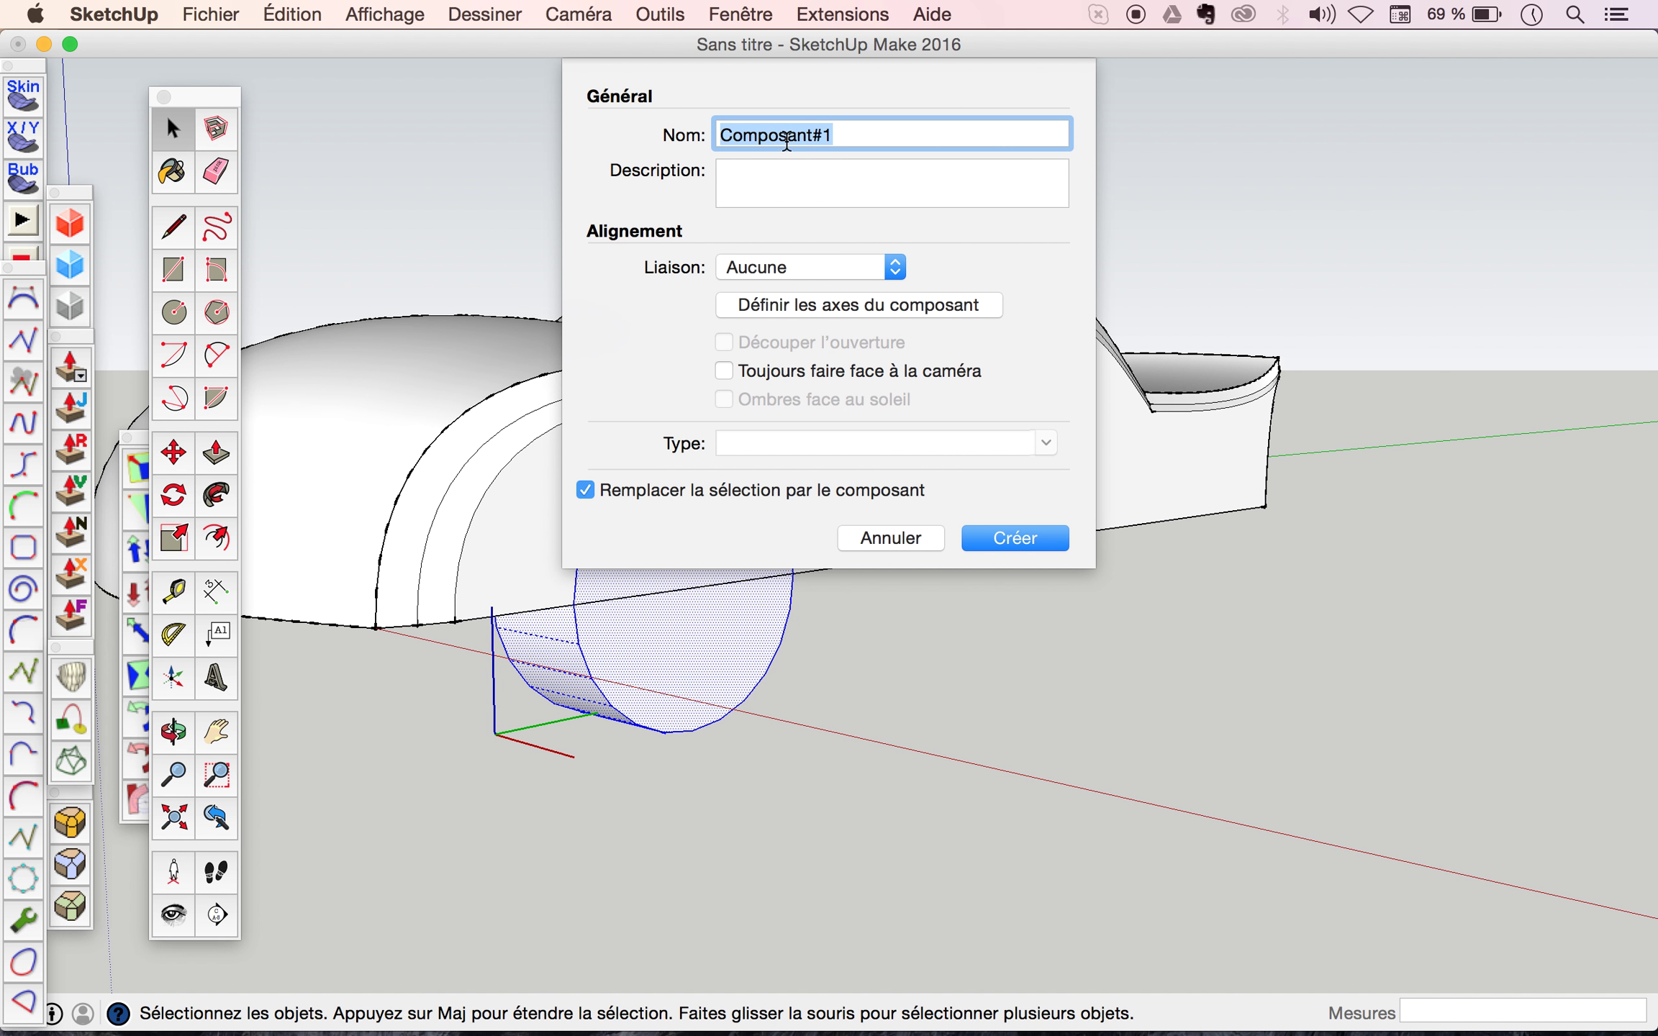
pyautogui.write('roue')
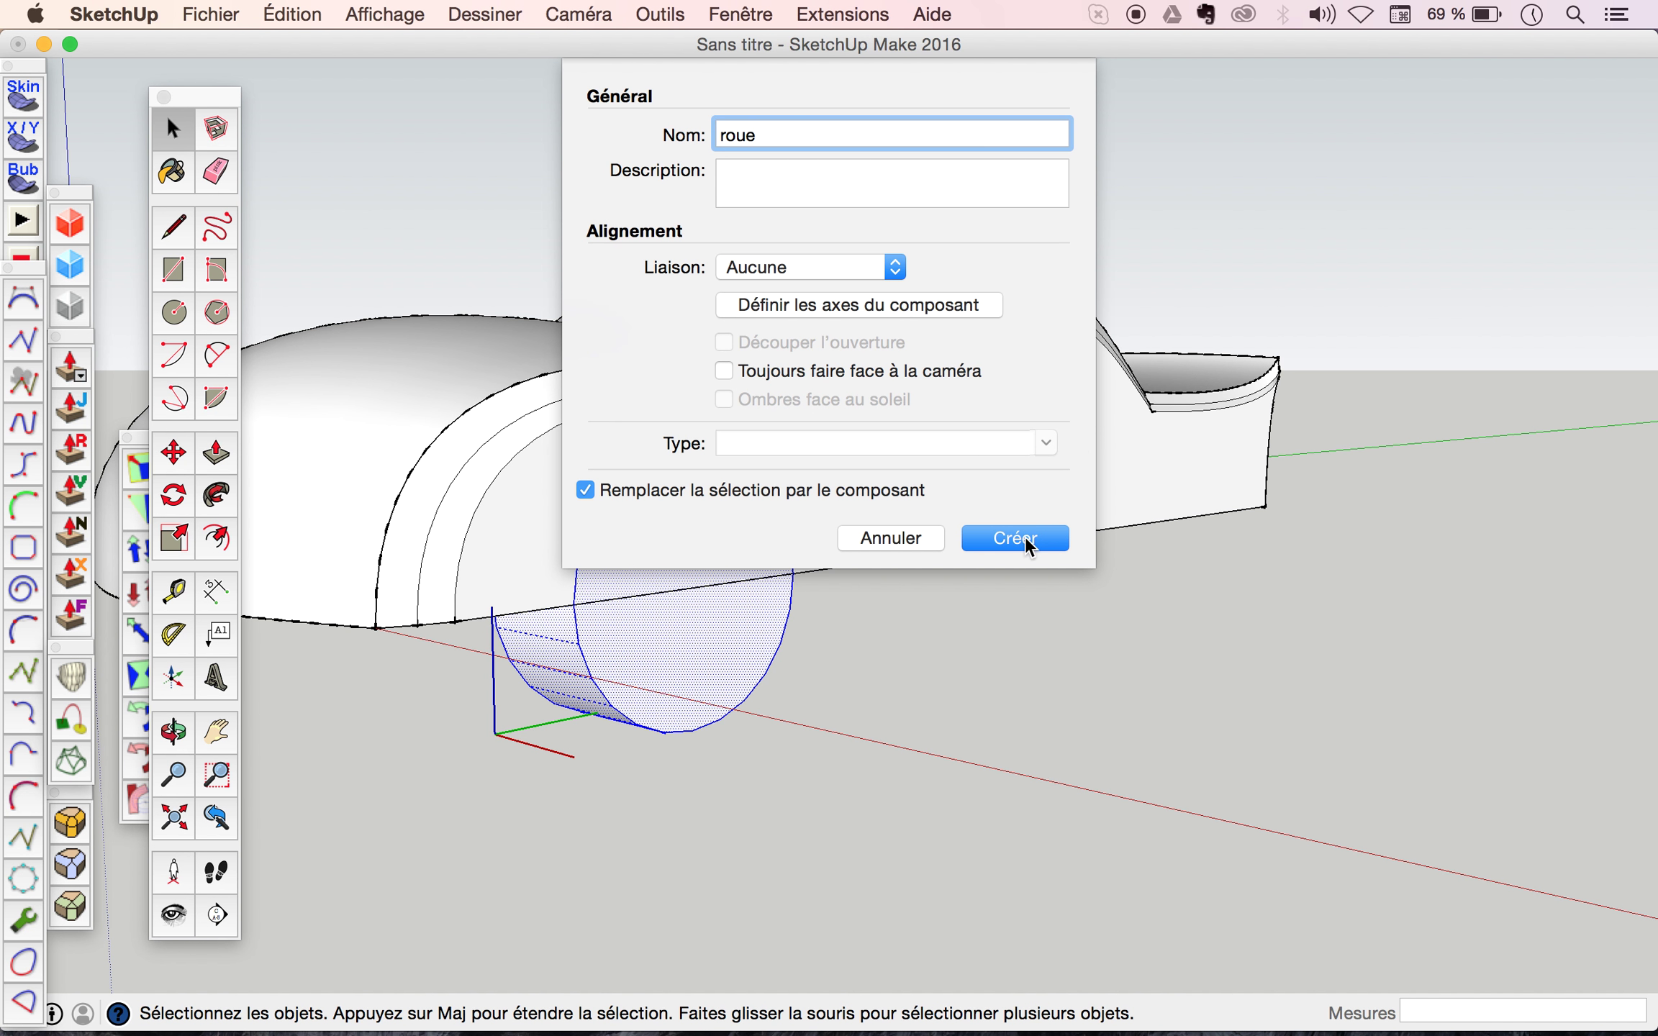
pyautogui.click(1028, 540)
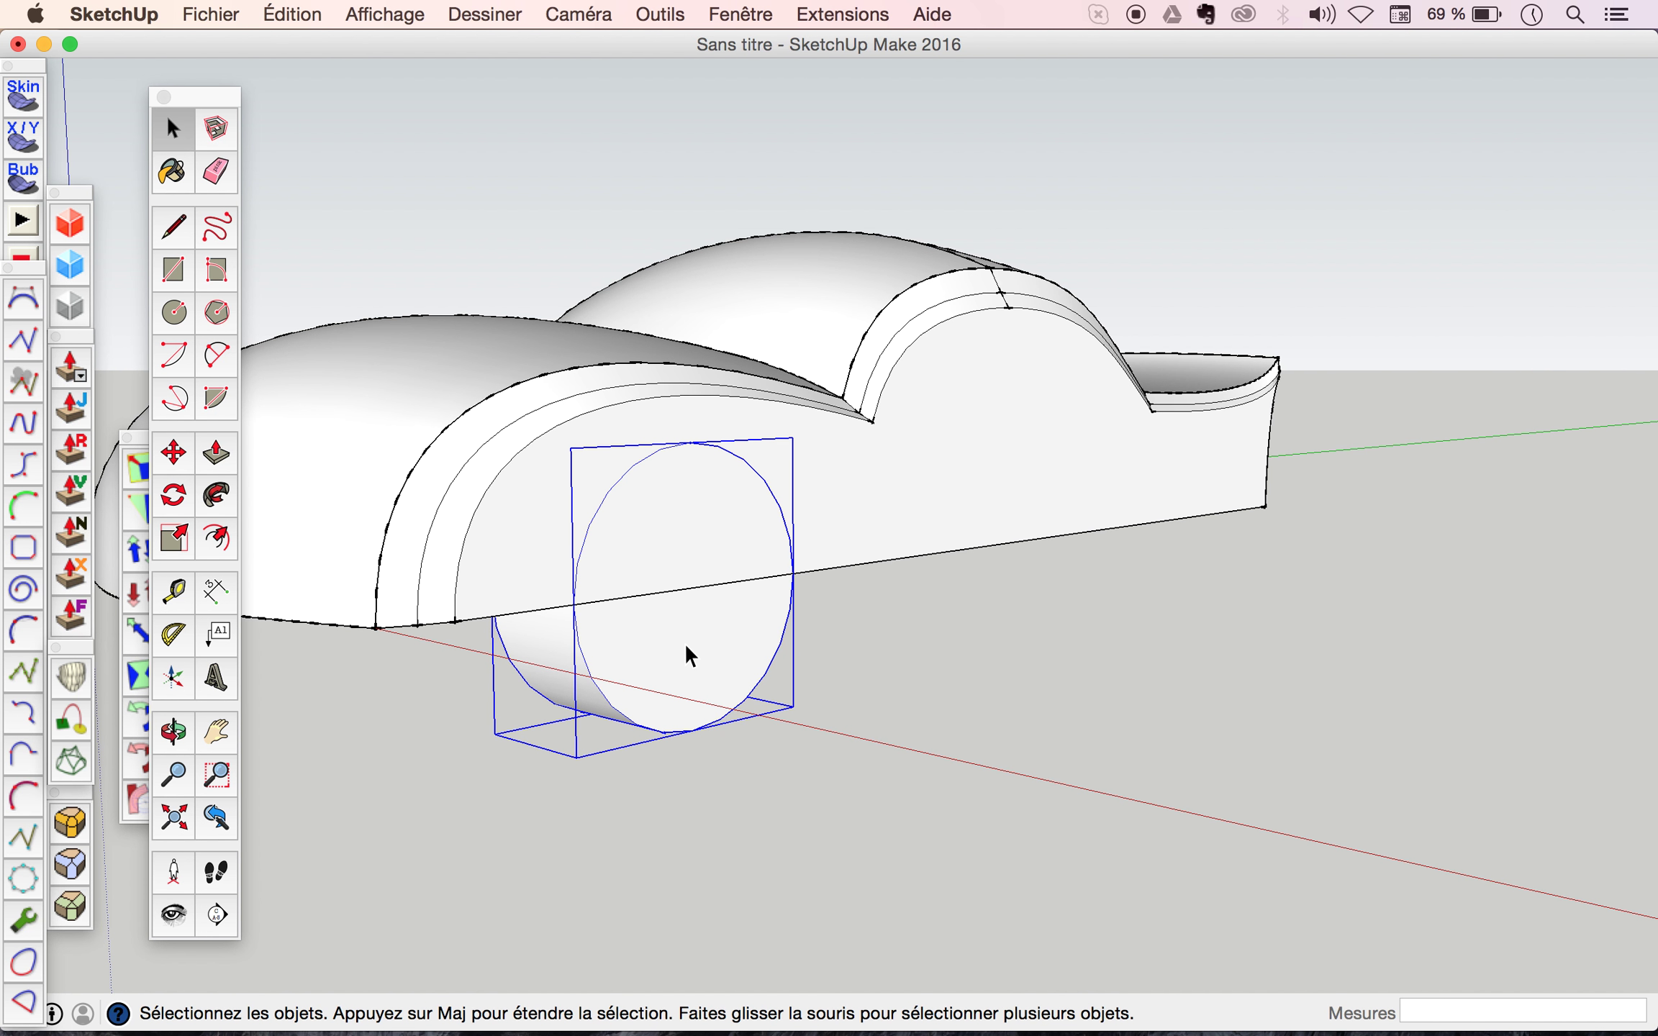
pyautogui.press('m')
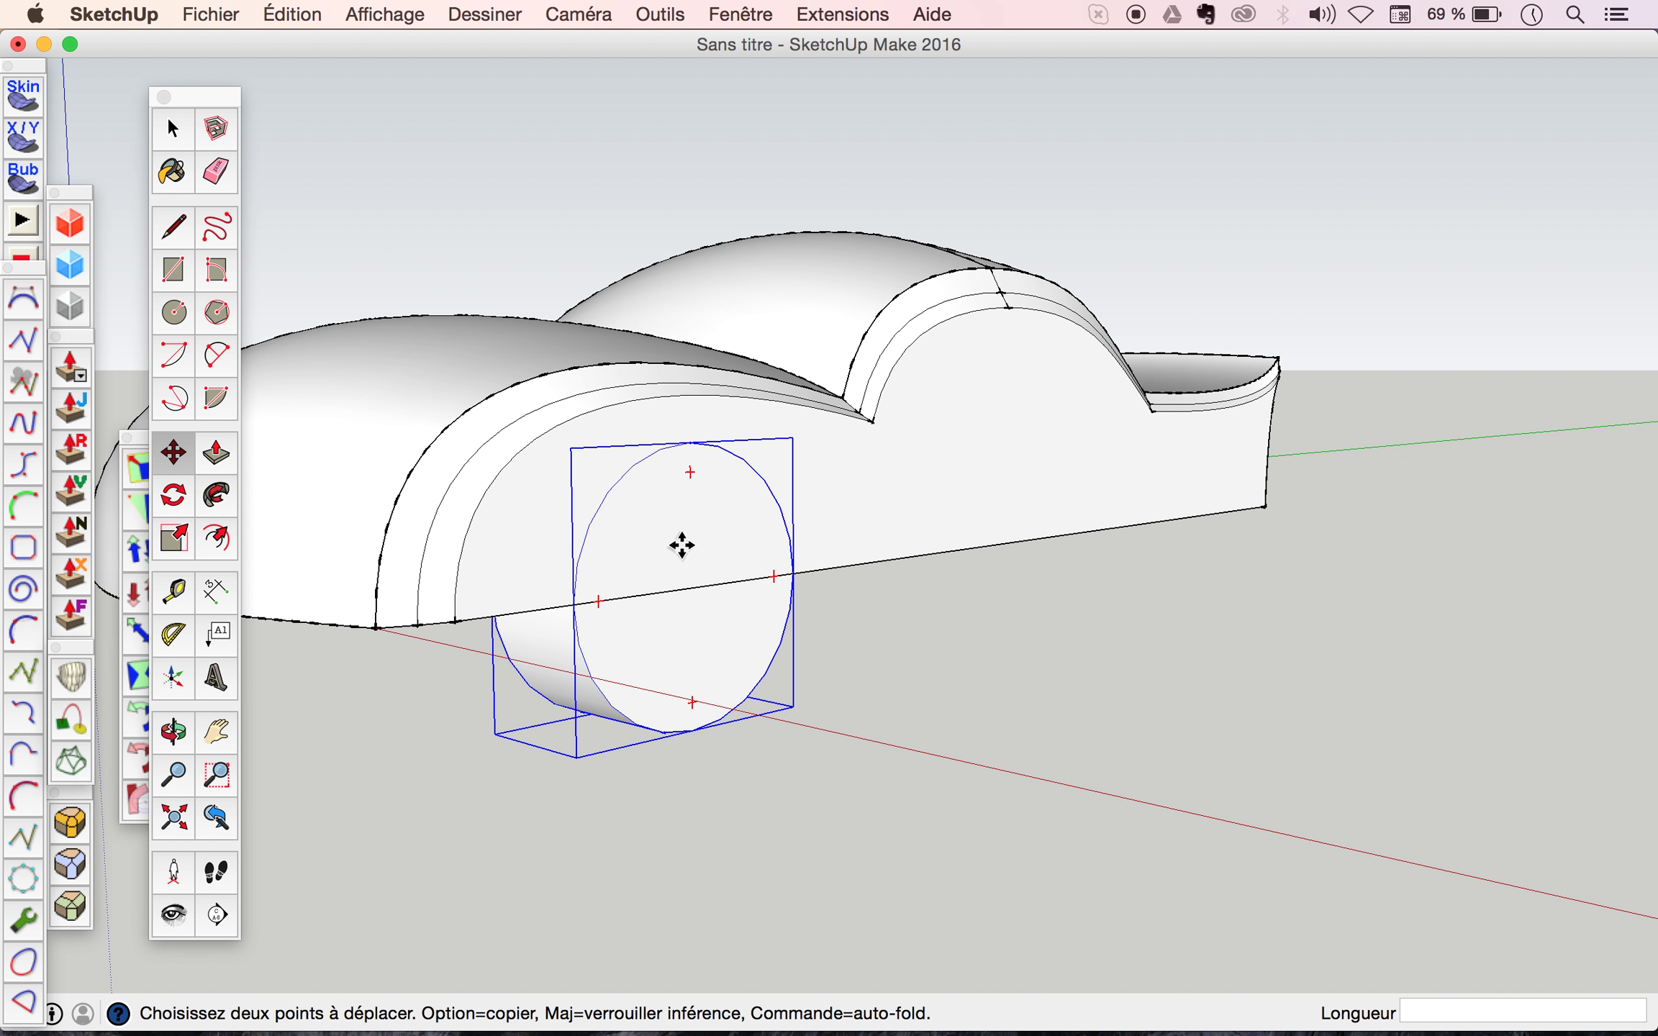
# Copy the roue wheel with Move+Alt to a spot under the car's rear.
pyautogui.click(681, 545)
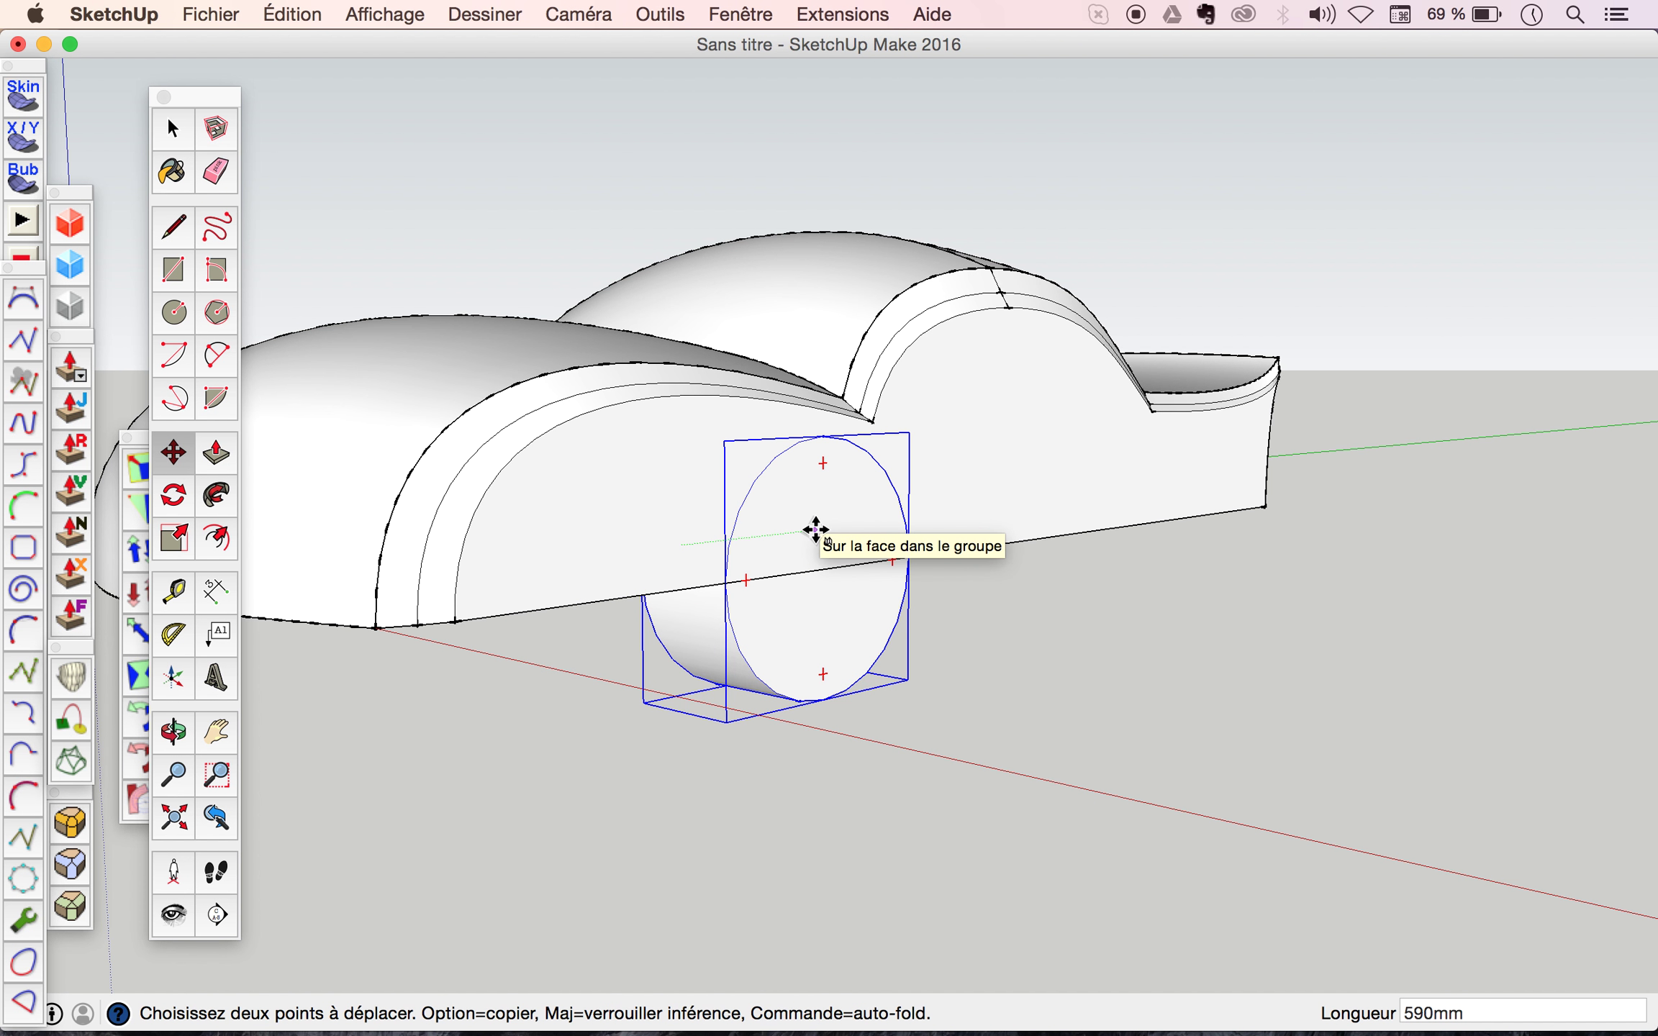
pyautogui.press('alt')
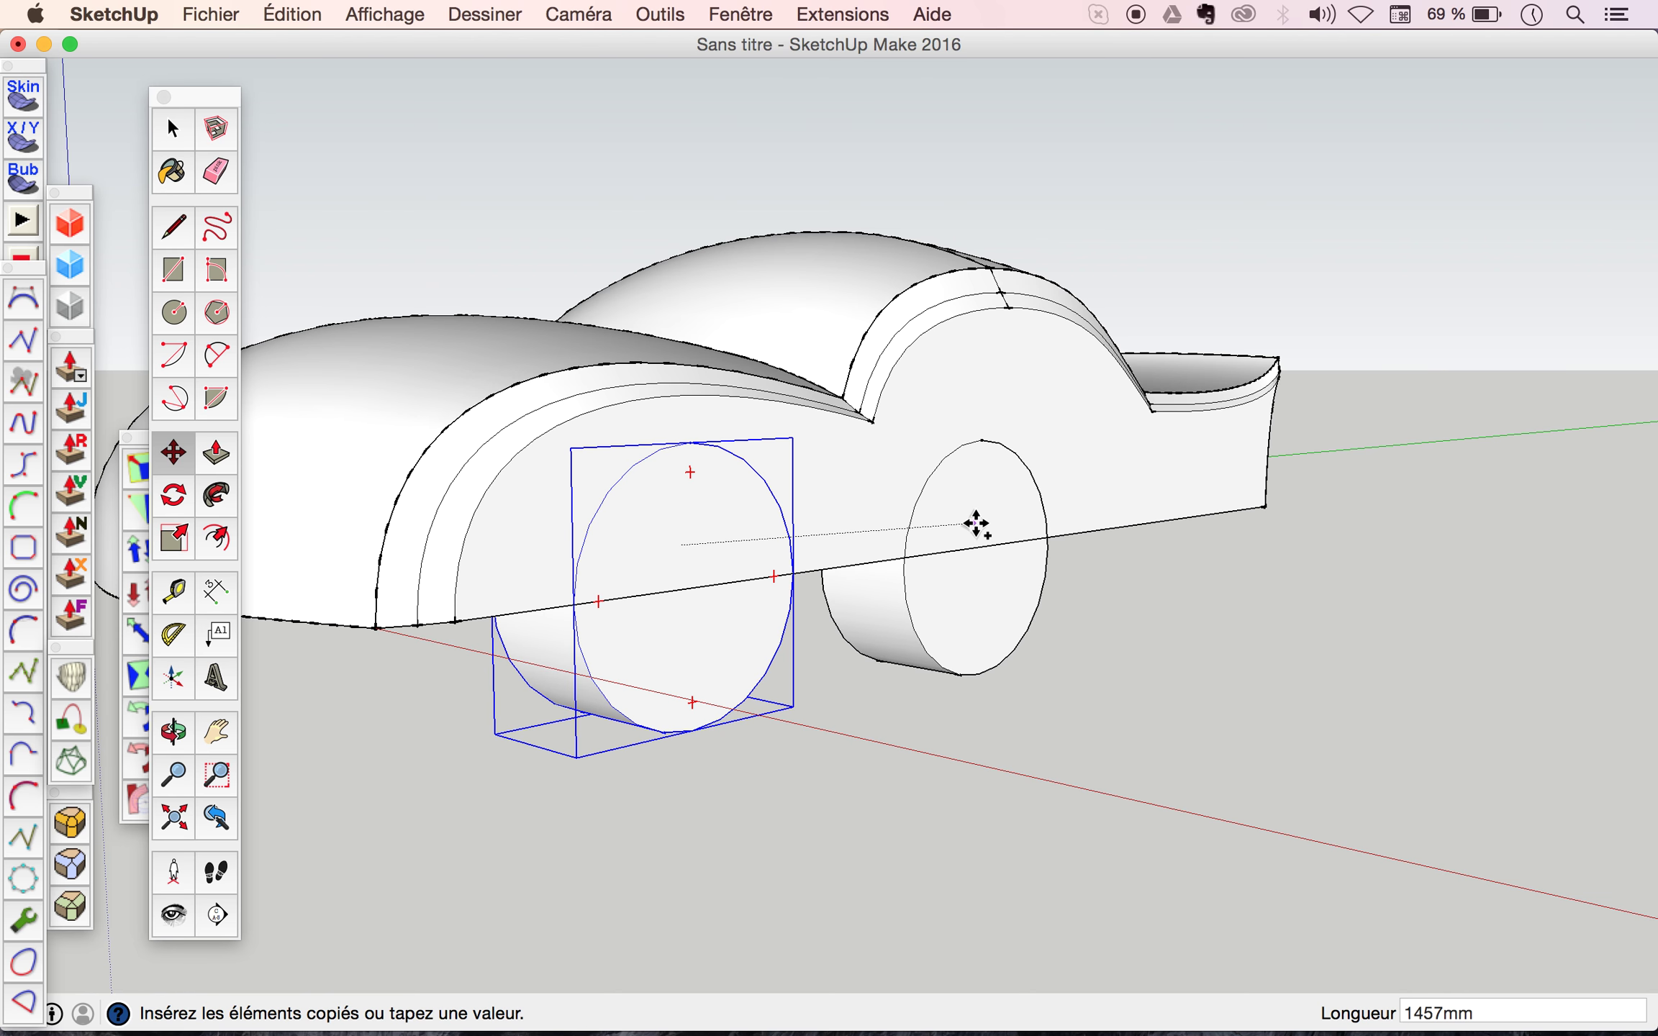
pyautogui.click(976, 513)
pyautogui.press('space')
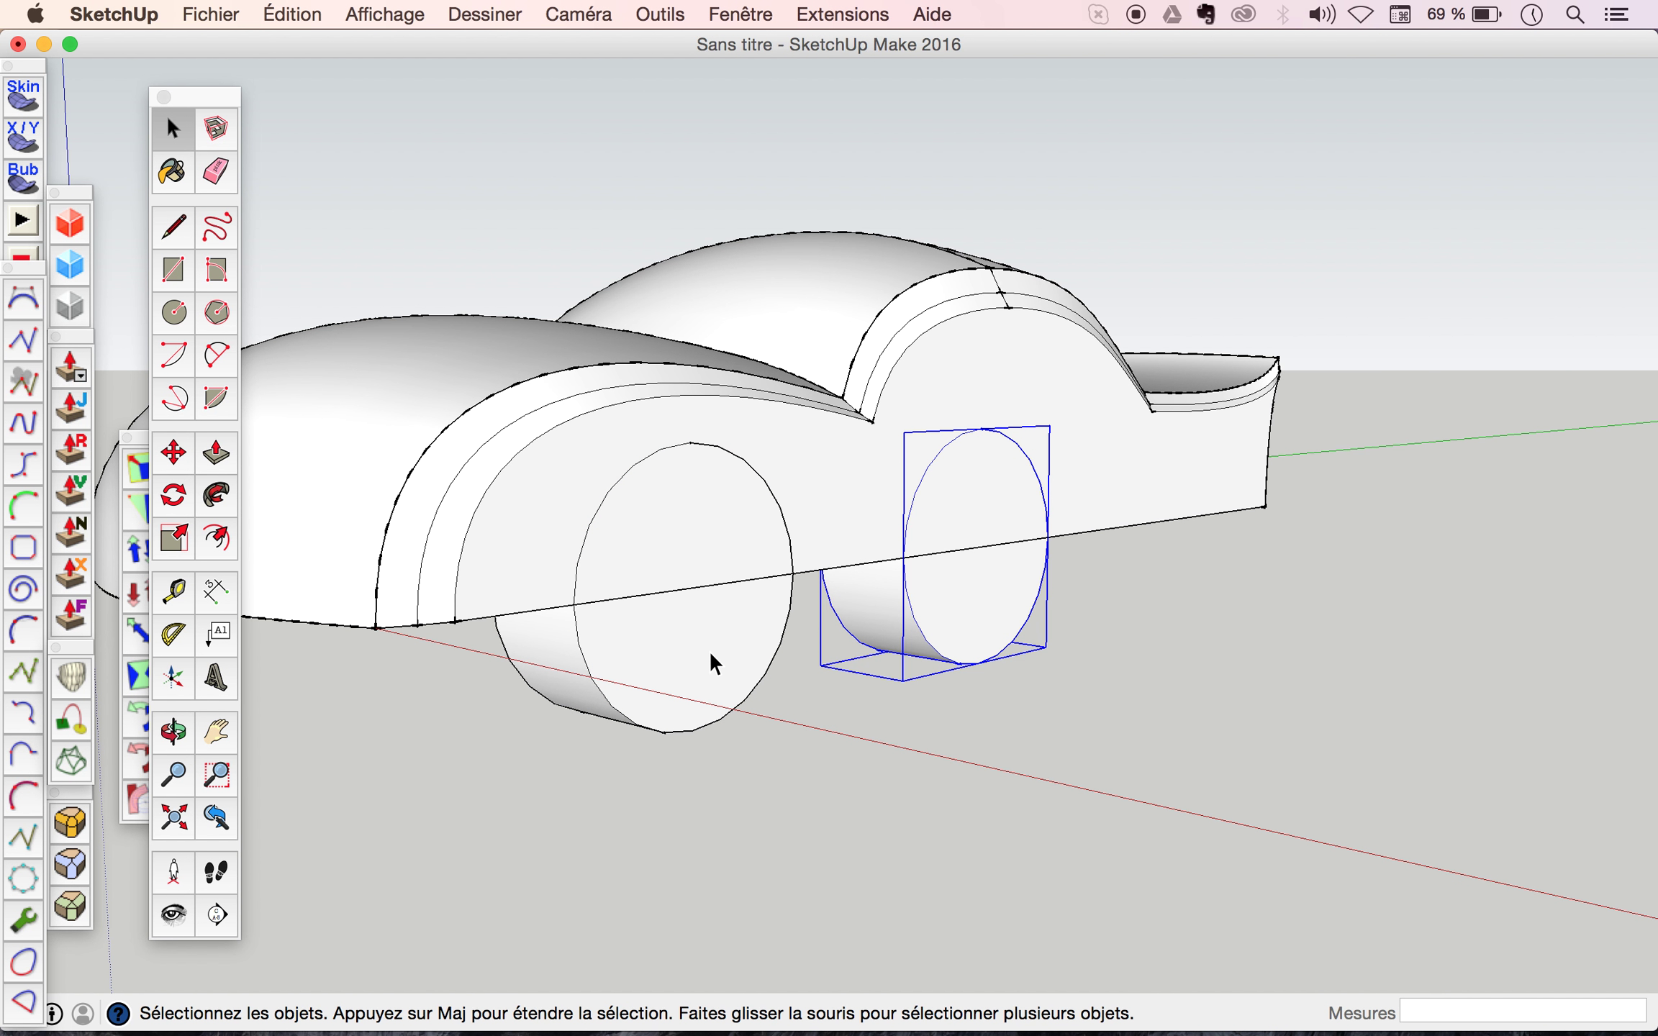
# Inside the front wheel component, push/pull the outer face slightly, then exit editing.
pyautogui.tripleClick(709, 650)
pyautogui.press('p')
pyautogui.click(691, 666)
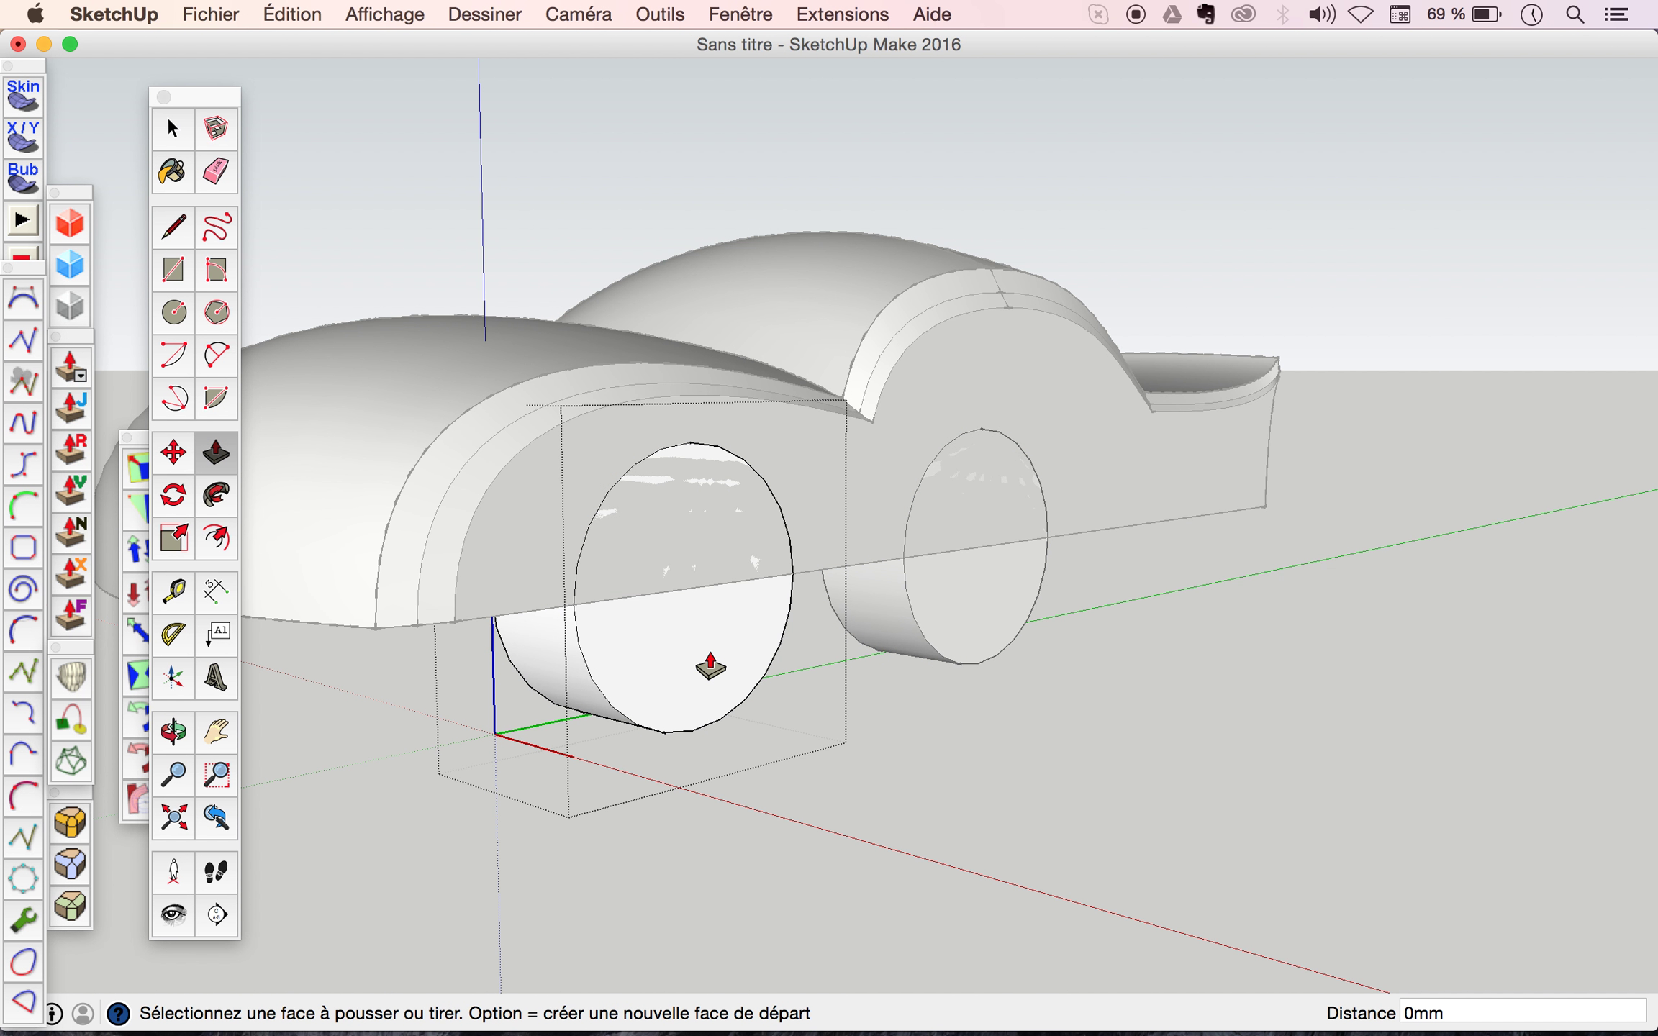
pyautogui.click(698, 644)
pyautogui.press('space')
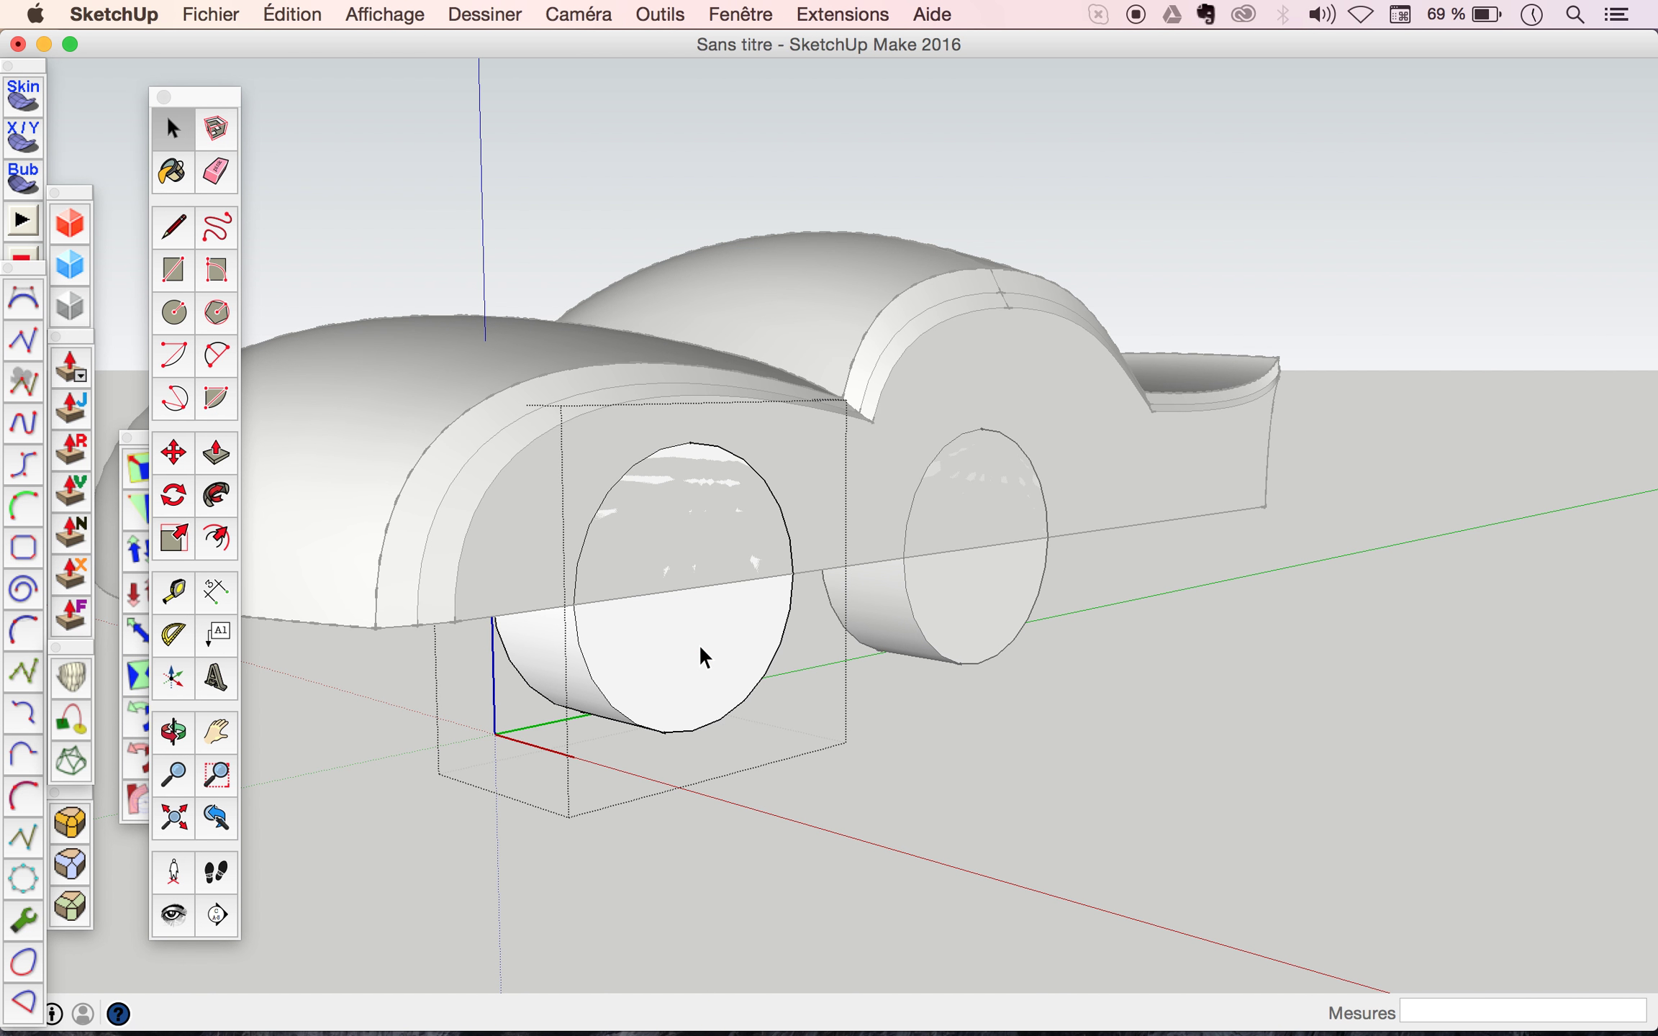
pyautogui.press('Escape')
# Delete the stray rear wheel copy.
pyautogui.scroll(-2, 741, 536)
pyautogui.scroll(-3, 741, 536)
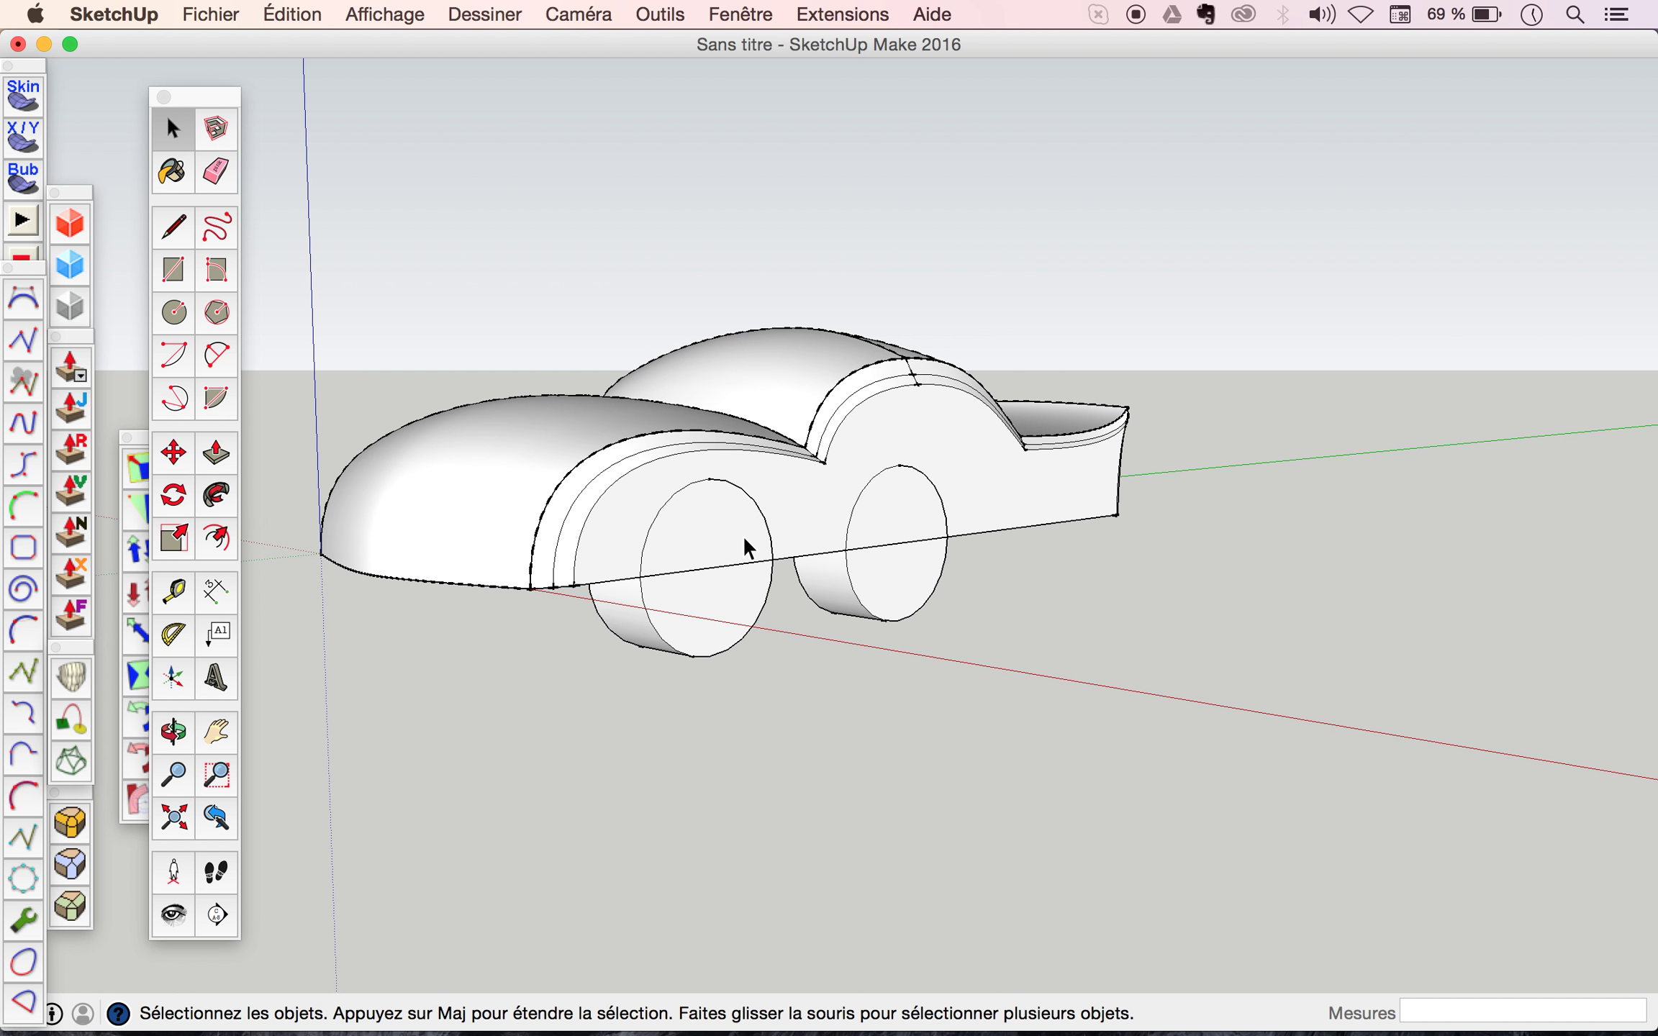
pyautogui.click(895, 617)
pyautogui.press('Delete')
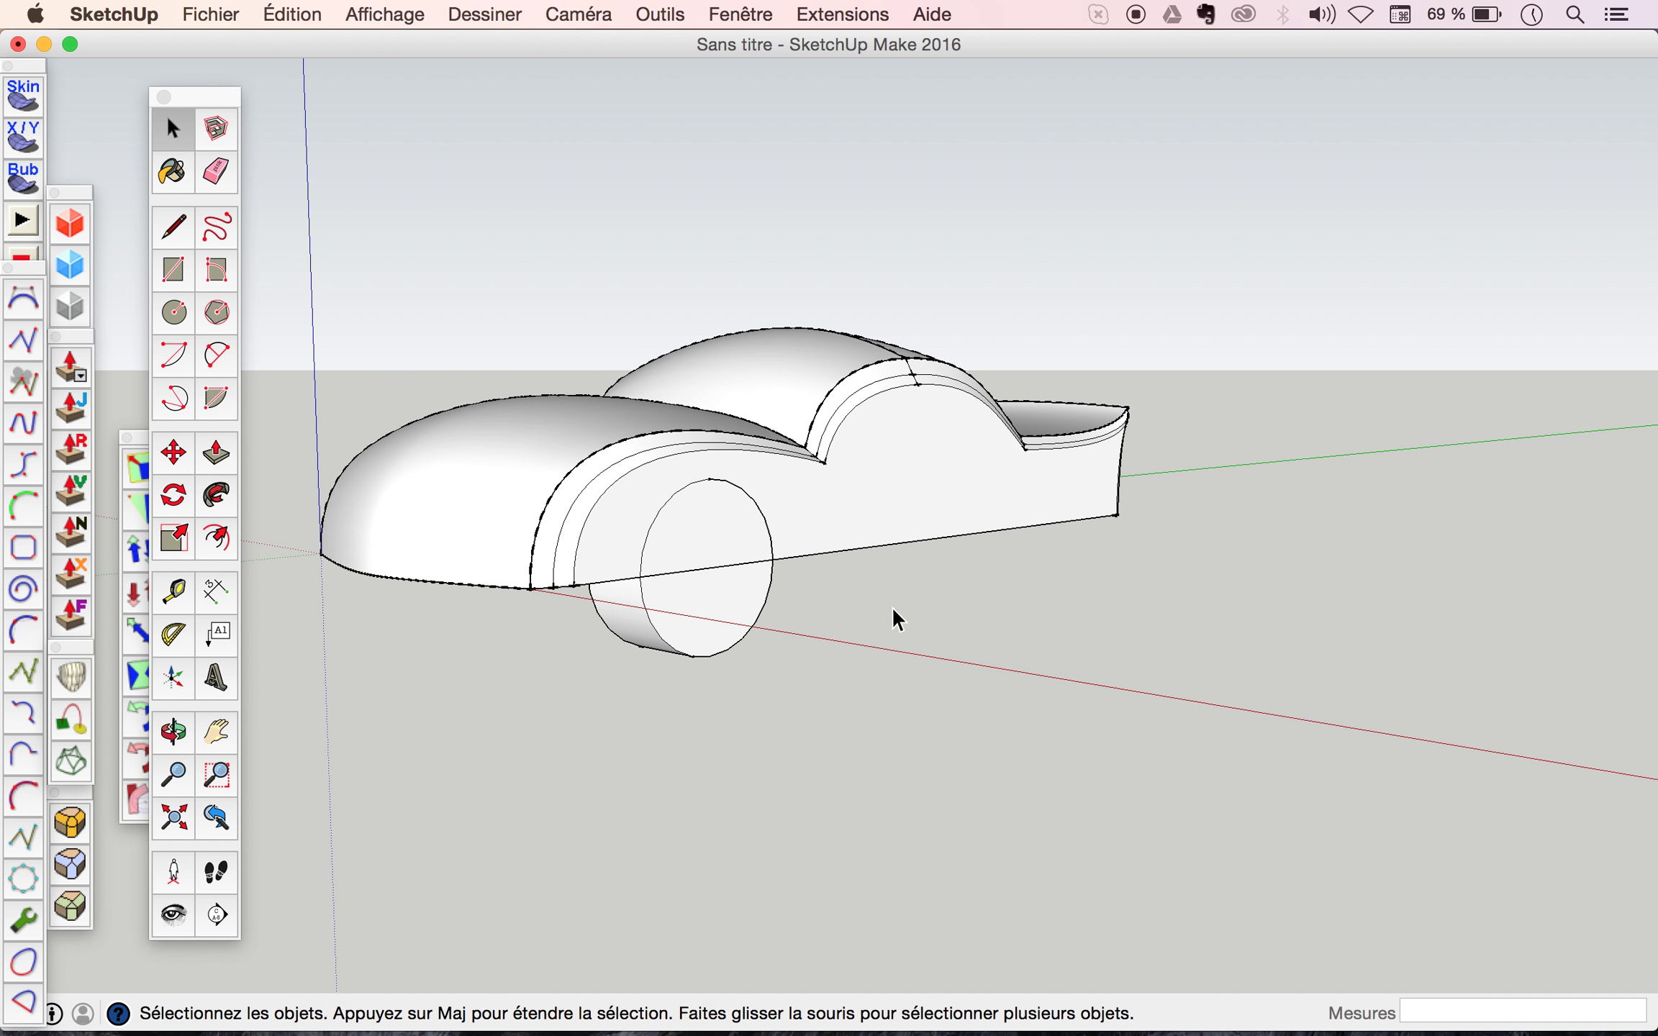
# From a side view, start copying the front wheel toward the rear wheel position.
pyautogui.press('o')
pyautogui.moveTo(891, 606)
pyautogui.mouseDown()
pyautogui.moveTo(554, 610)
pyautogui.moveTo(522, 573)
pyautogui.moveTo(619, 615)
pyautogui.mouseUp()
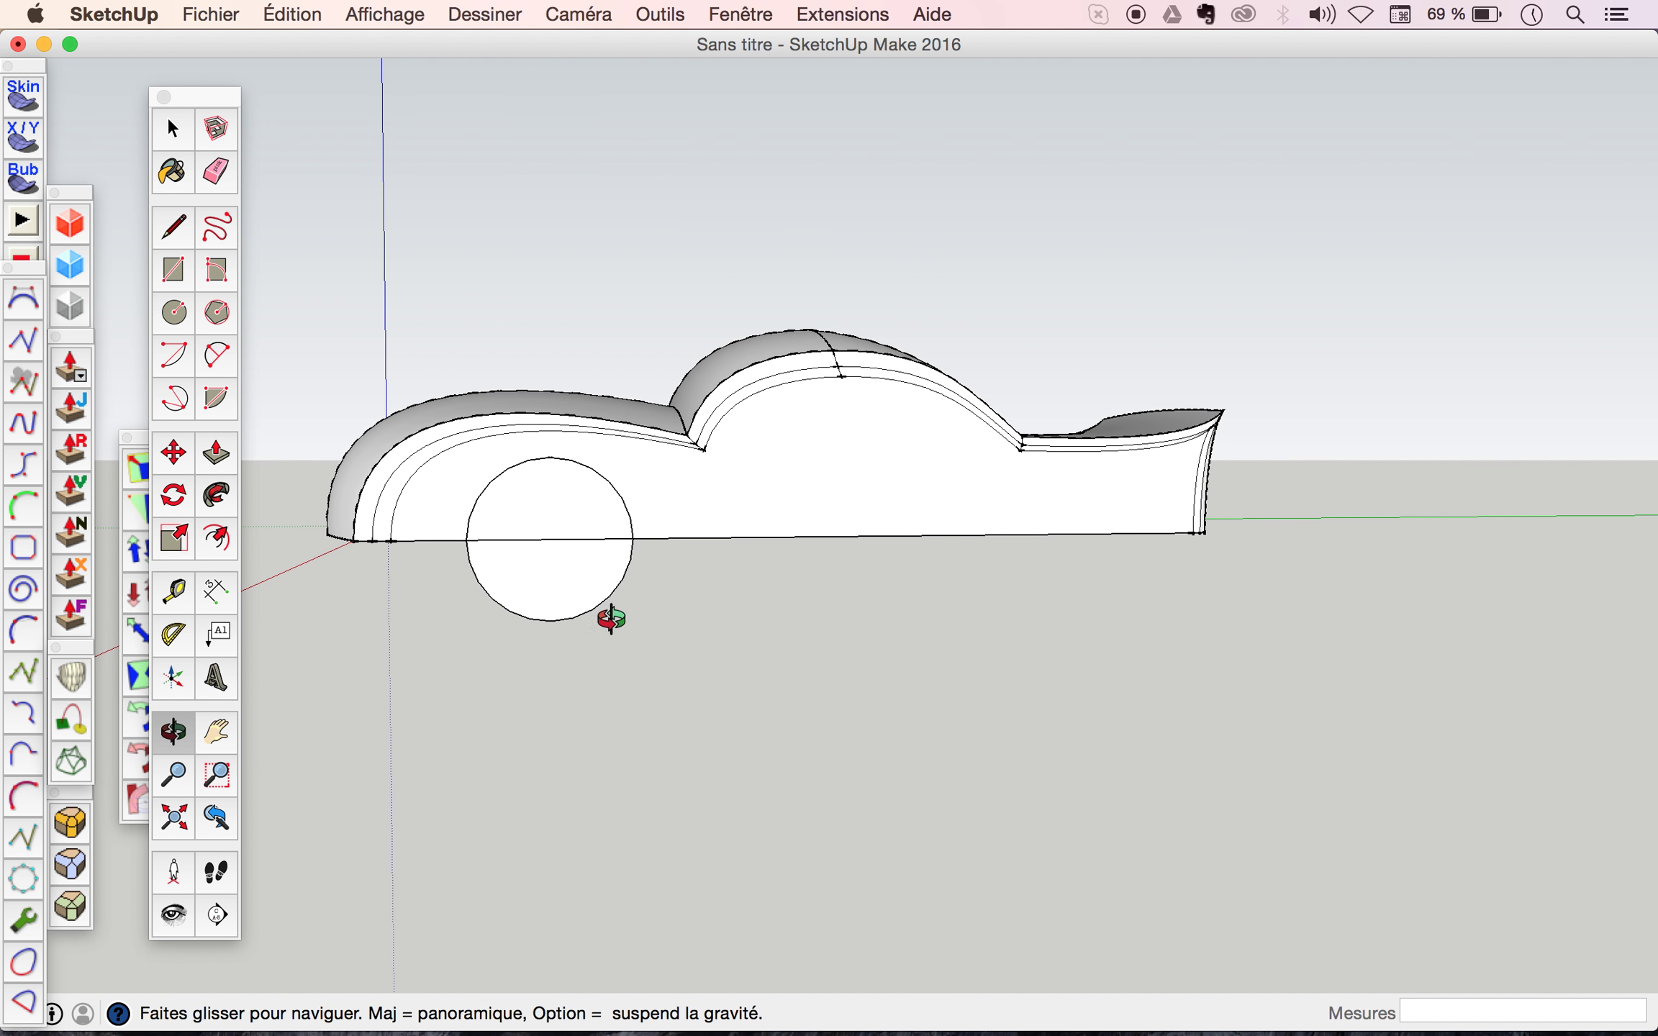
pyautogui.press('space')
pyautogui.click(549, 602)
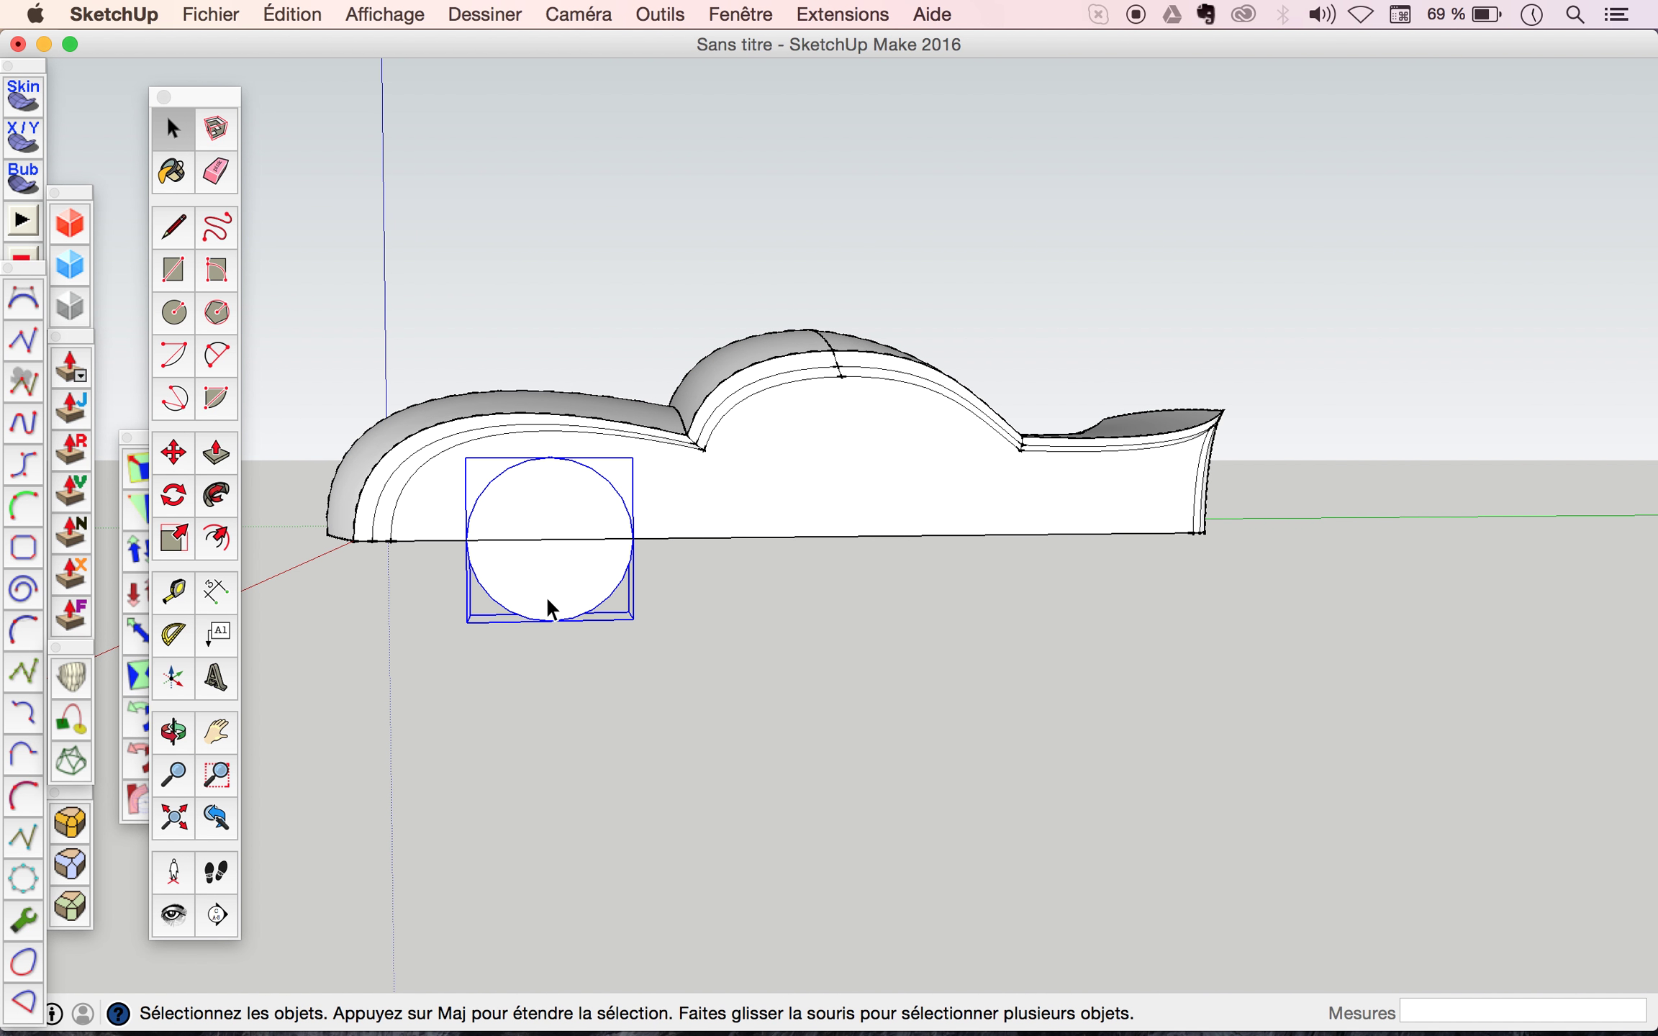
pyautogui.click(185, 452)
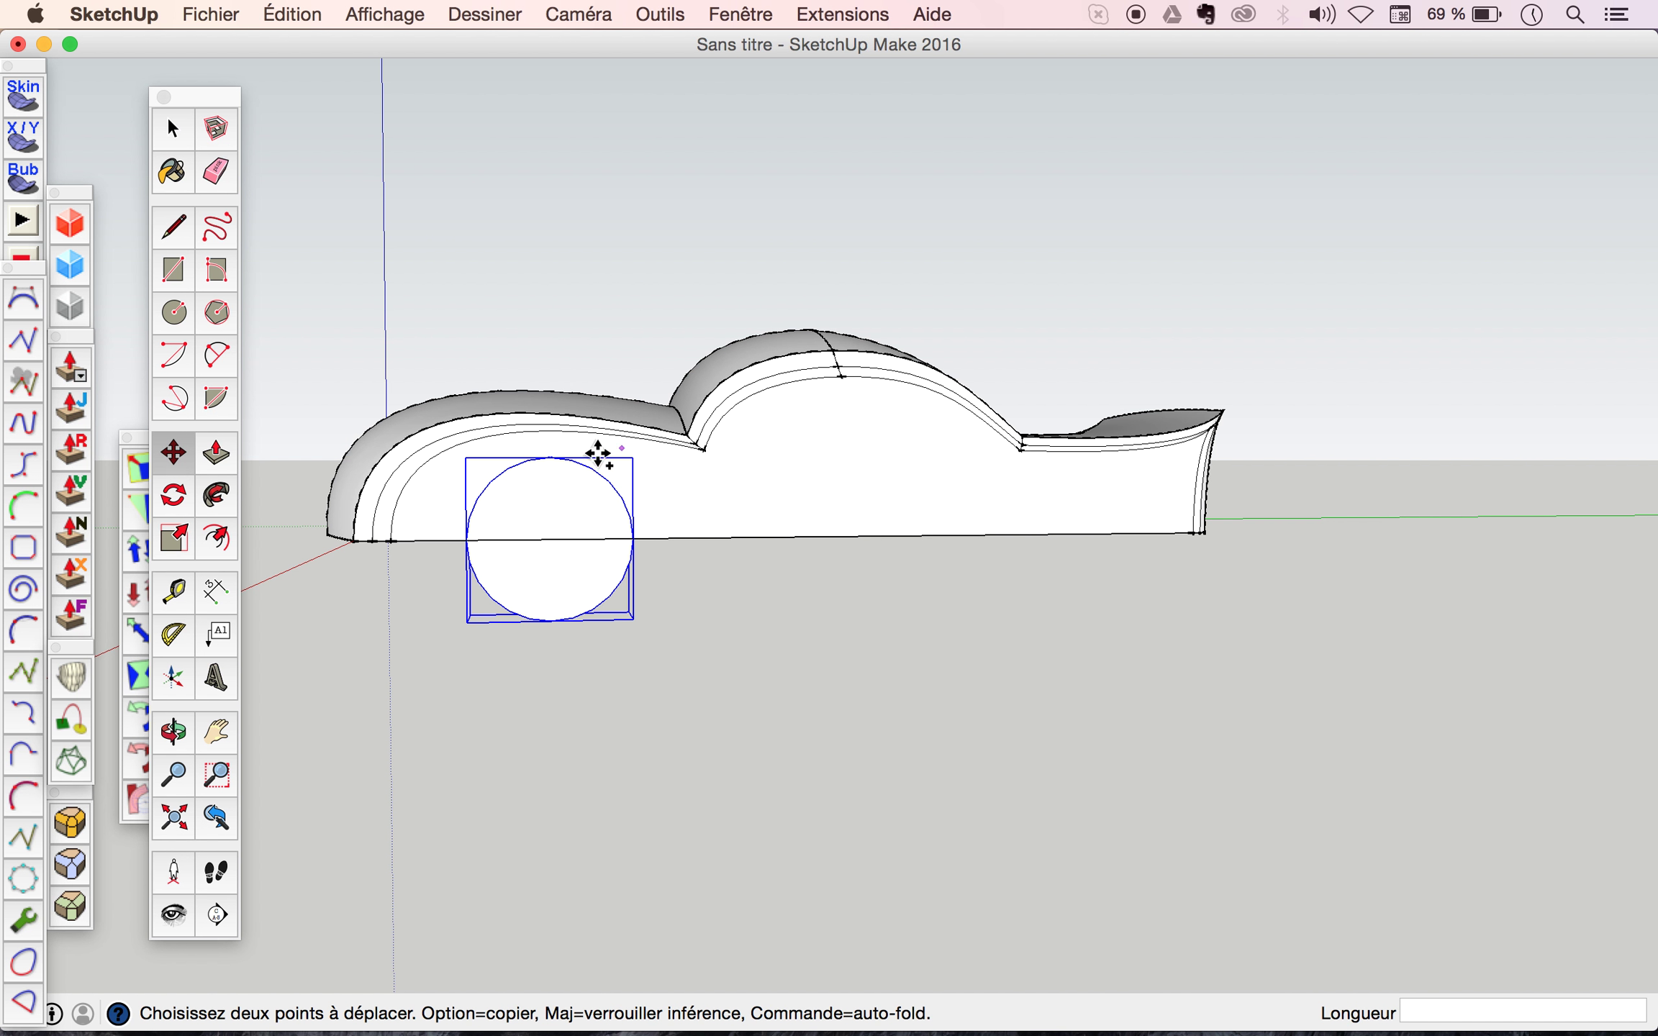
pyautogui.click(444, 502)
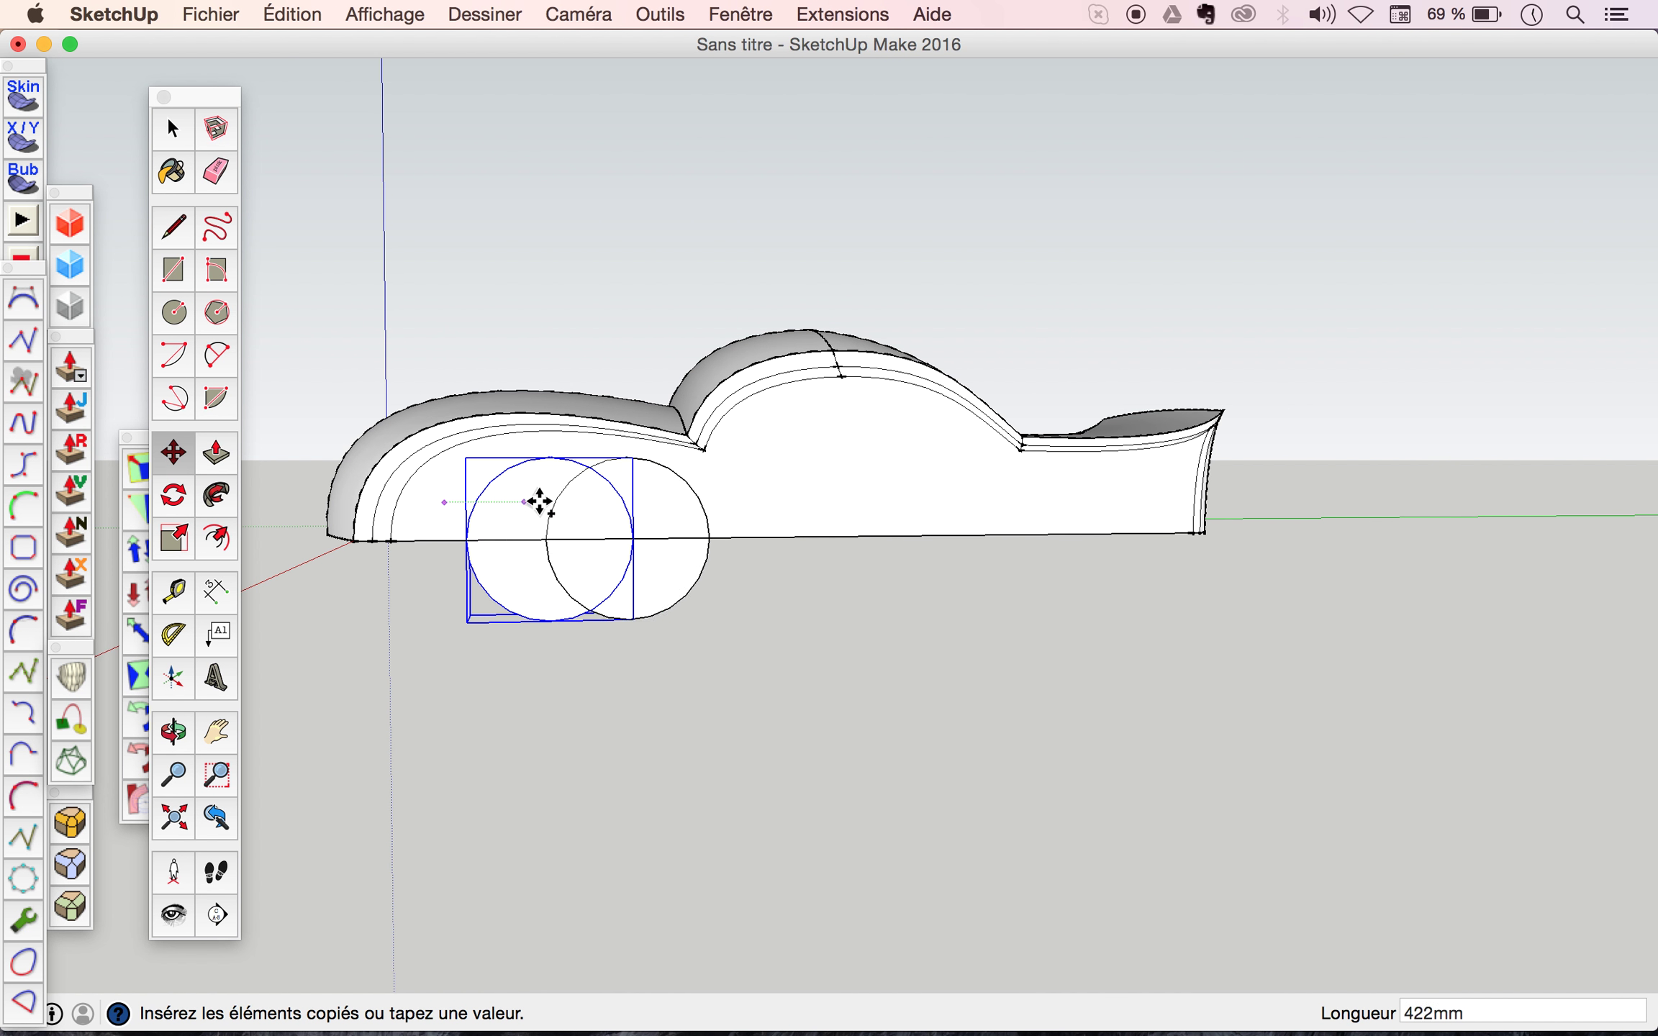
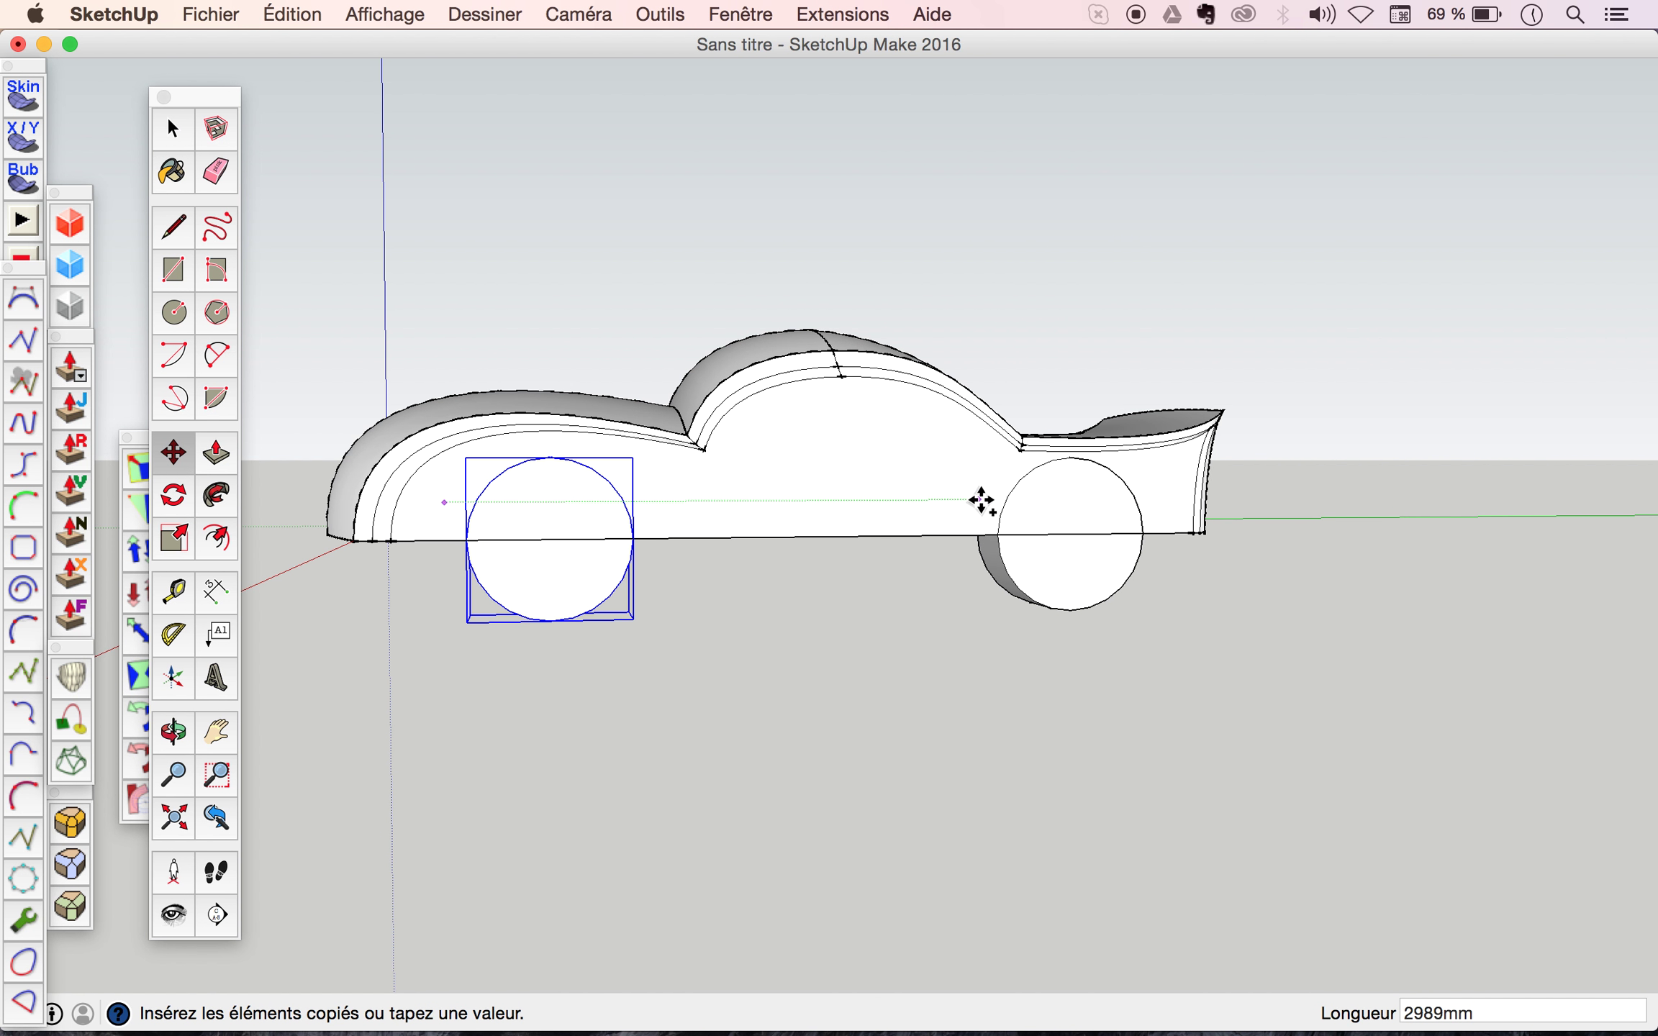
# Drop the wheel copy under the rear of the car body, orbit to a side view, and select the body.
pyautogui.click(981, 500)
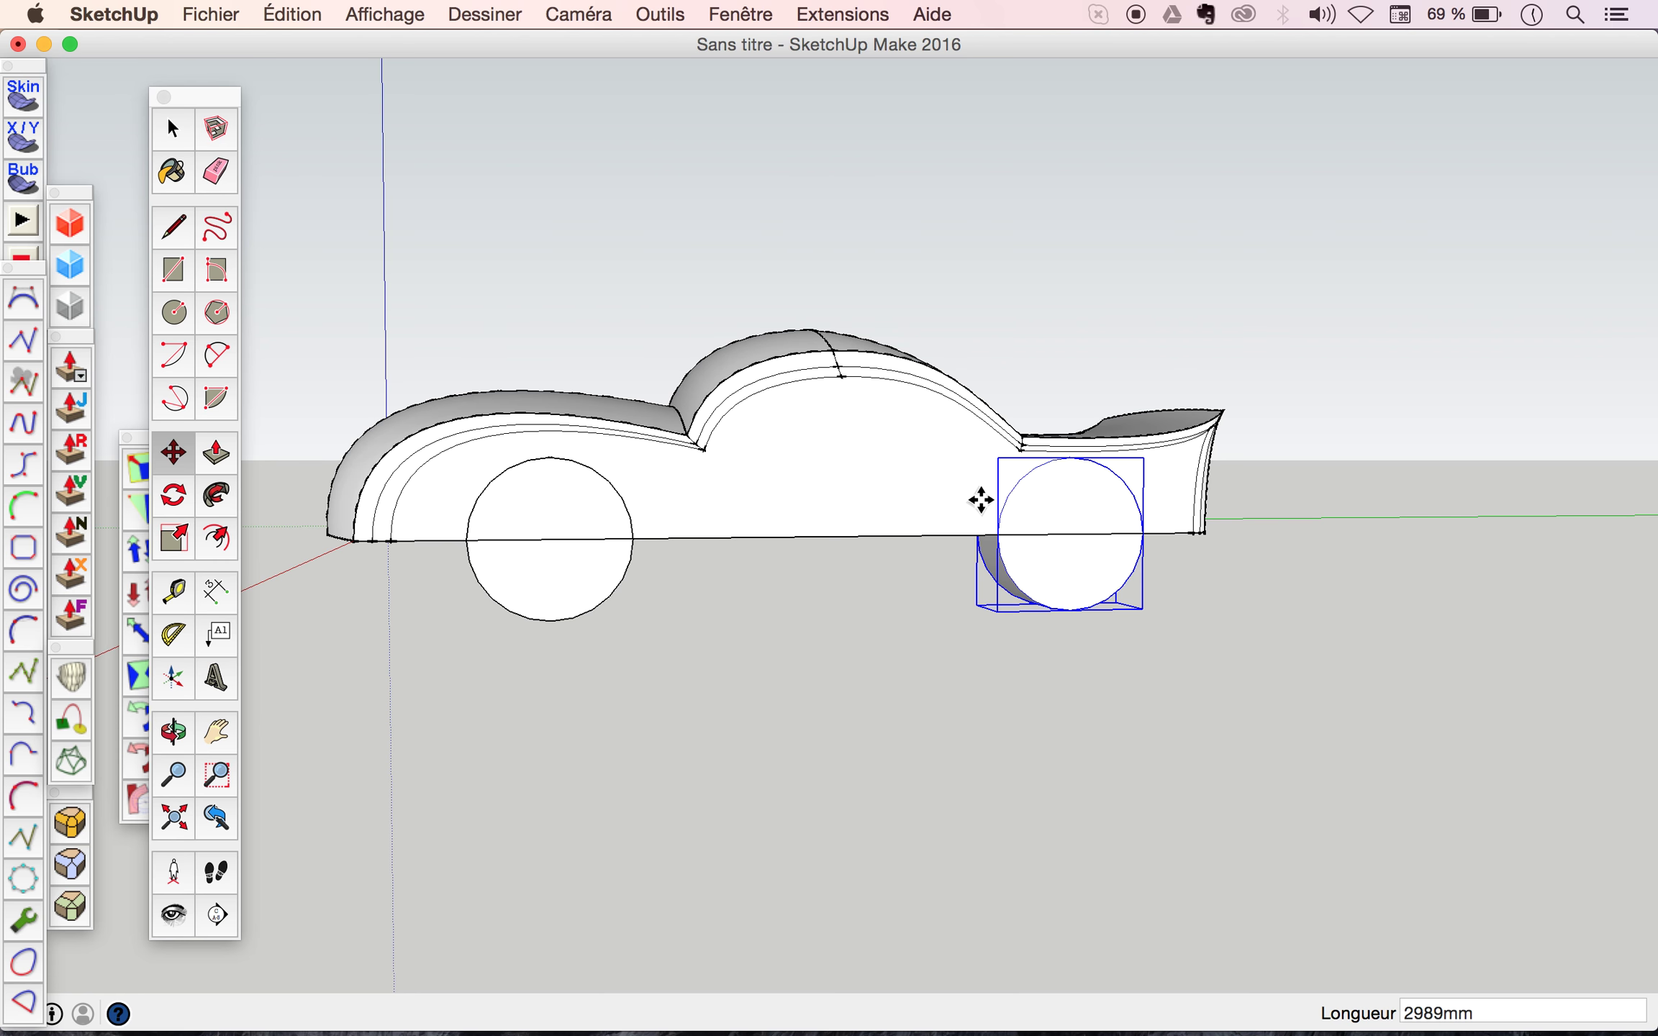
pyautogui.press('space')
pyautogui.press('o')
pyautogui.moveTo(889, 507)
pyautogui.mouseDown()
pyautogui.moveTo(1006, 496)
pyautogui.moveTo(1252, 566)
pyautogui.mouseUp()
pyautogui.scroll(2, 623, 555)
pyautogui.scroll(3, 623, 559)
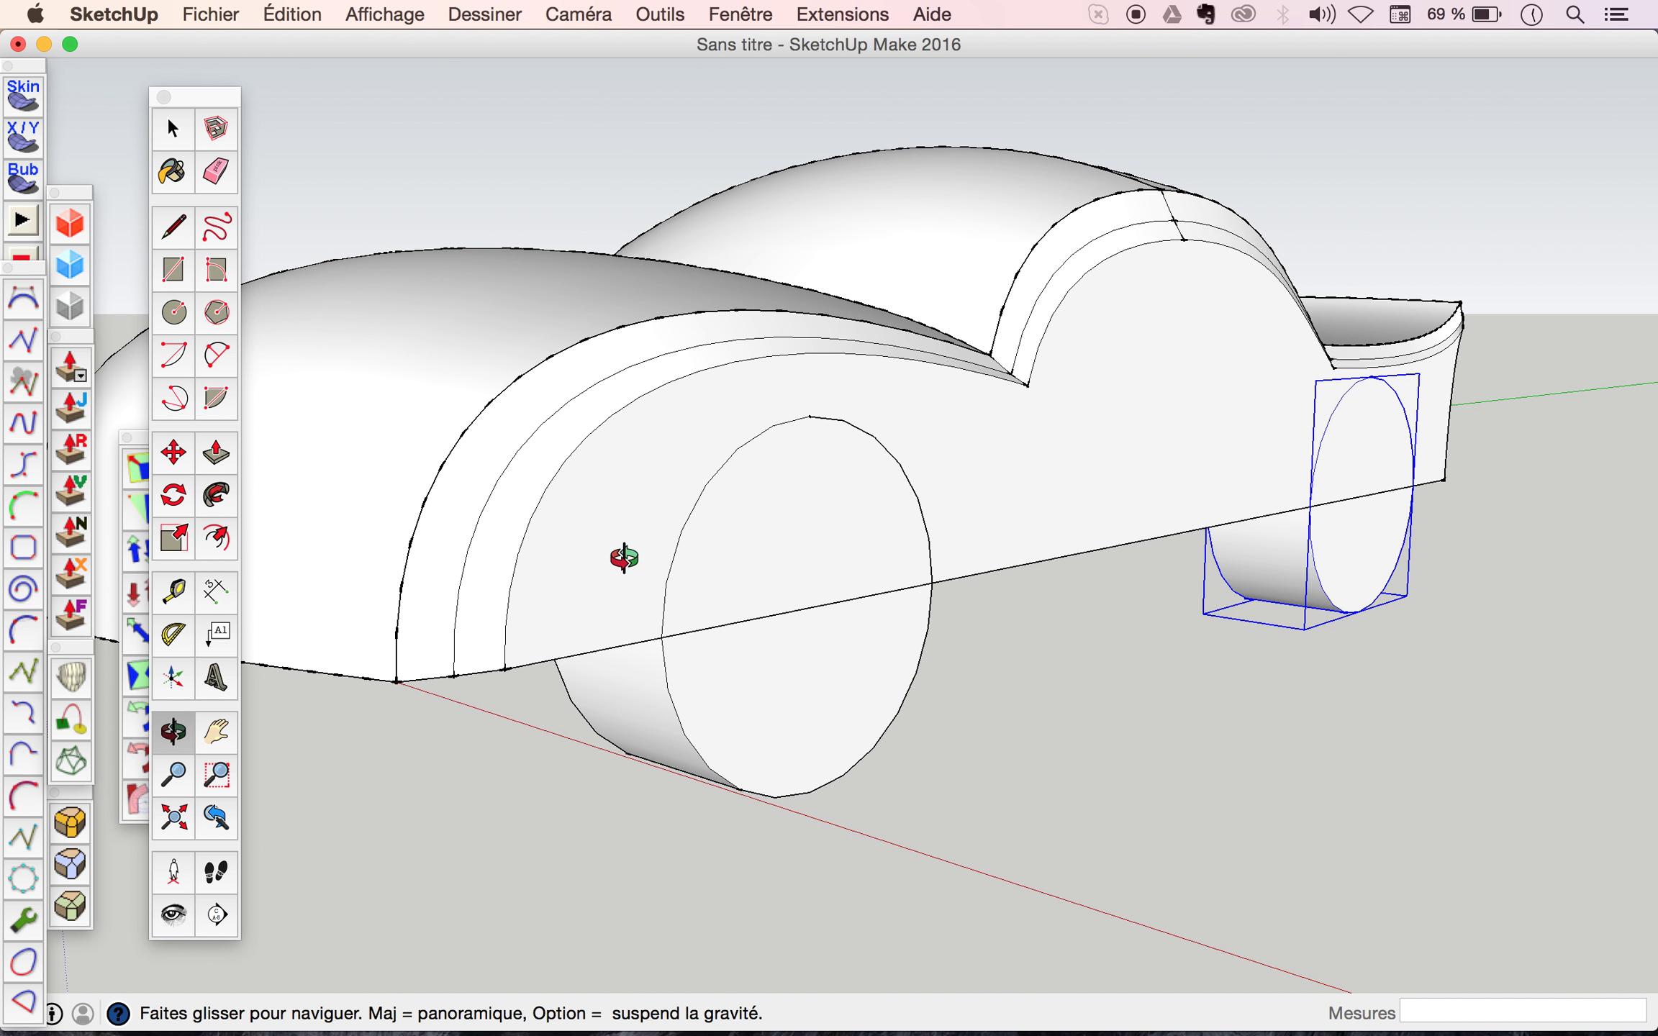
pyautogui.moveTo(623, 559)
pyautogui.mouseDown()
pyautogui.moveTo(437, 548)
pyautogui.moveTo(852, 485)
pyautogui.moveTo(580, 480)
pyautogui.moveTo(596, 495)
pyautogui.mouseUp()
pyautogui.click(570, 500)
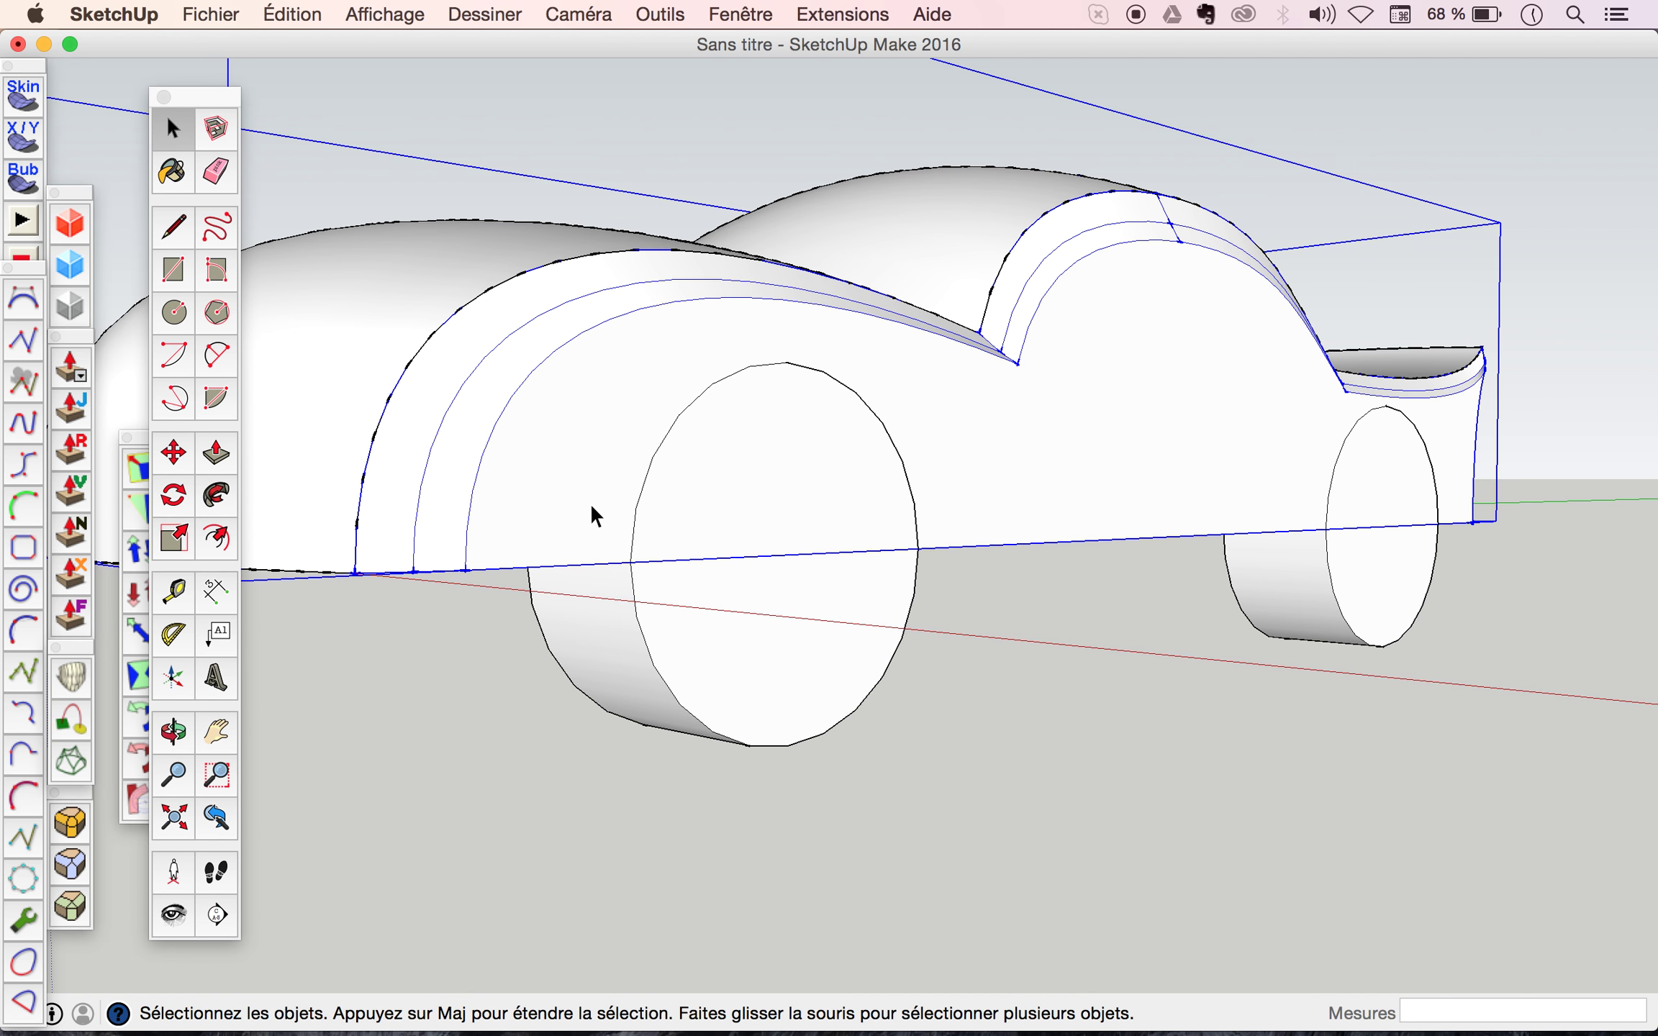
# Enter the car body and start a Bezier curve spanning the bottom edge over the front wheel.
pyautogui.doubleClick(592, 506)
pyautogui.click(592, 506)
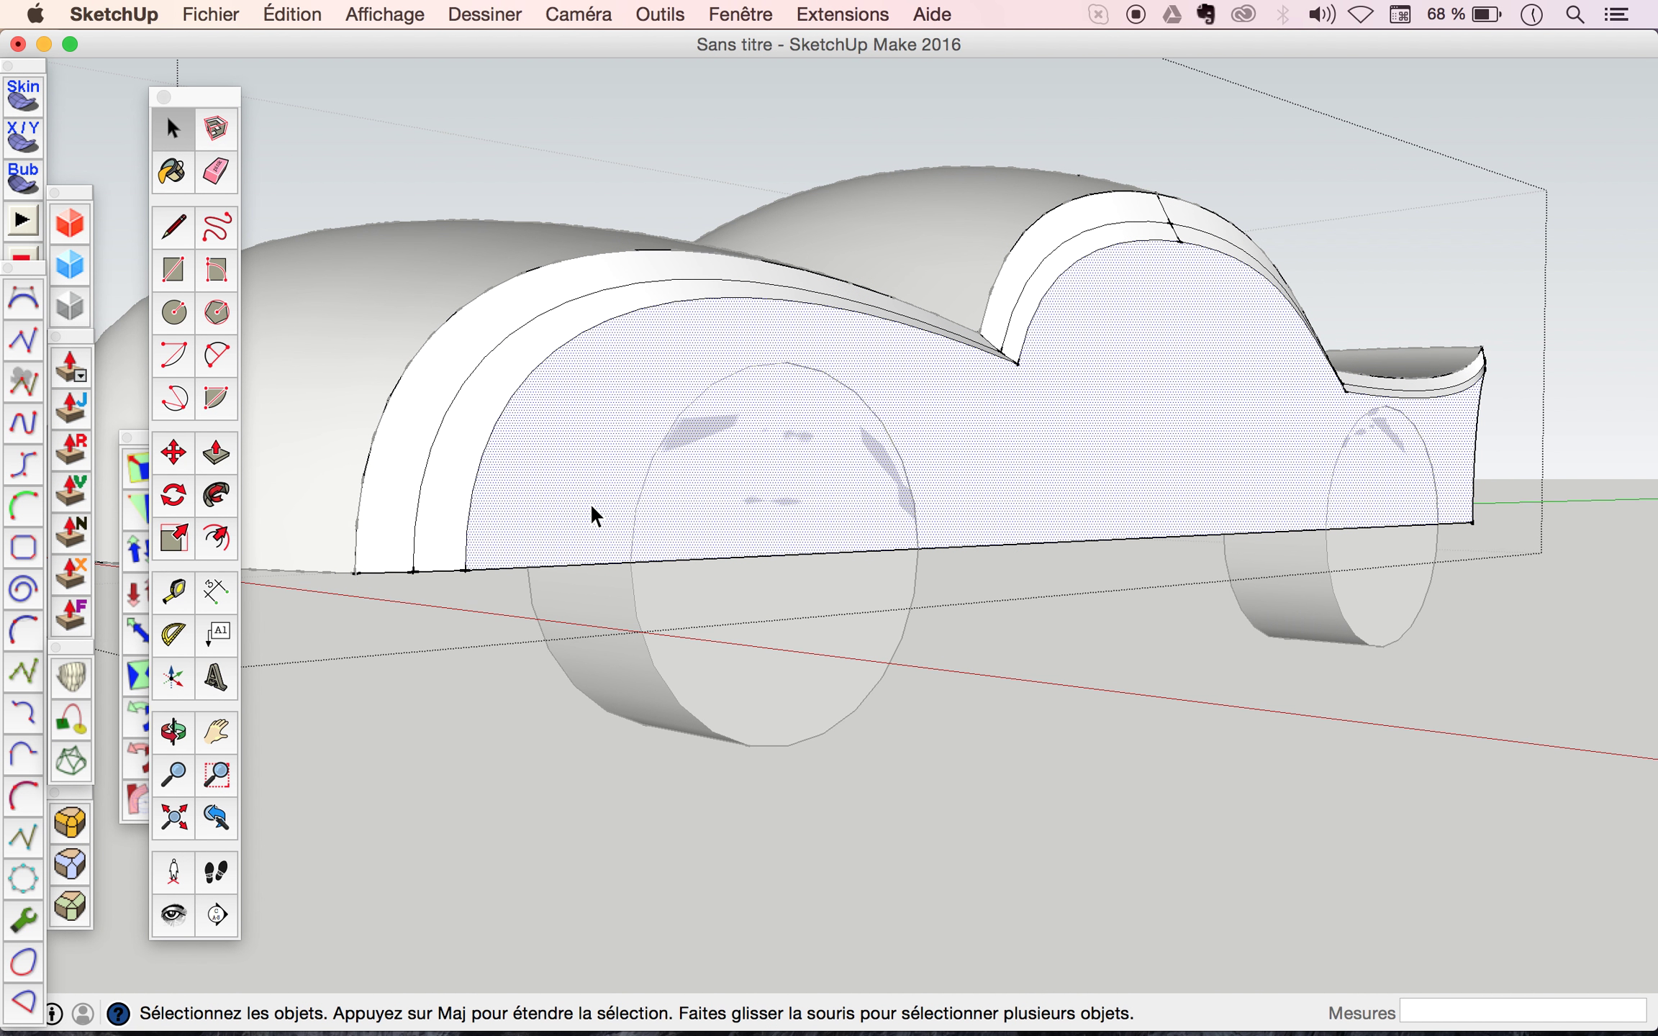
pyautogui.click(23, 300)
pyautogui.scroll(1, 549, 517)
pyautogui.scroll(2, 549, 517)
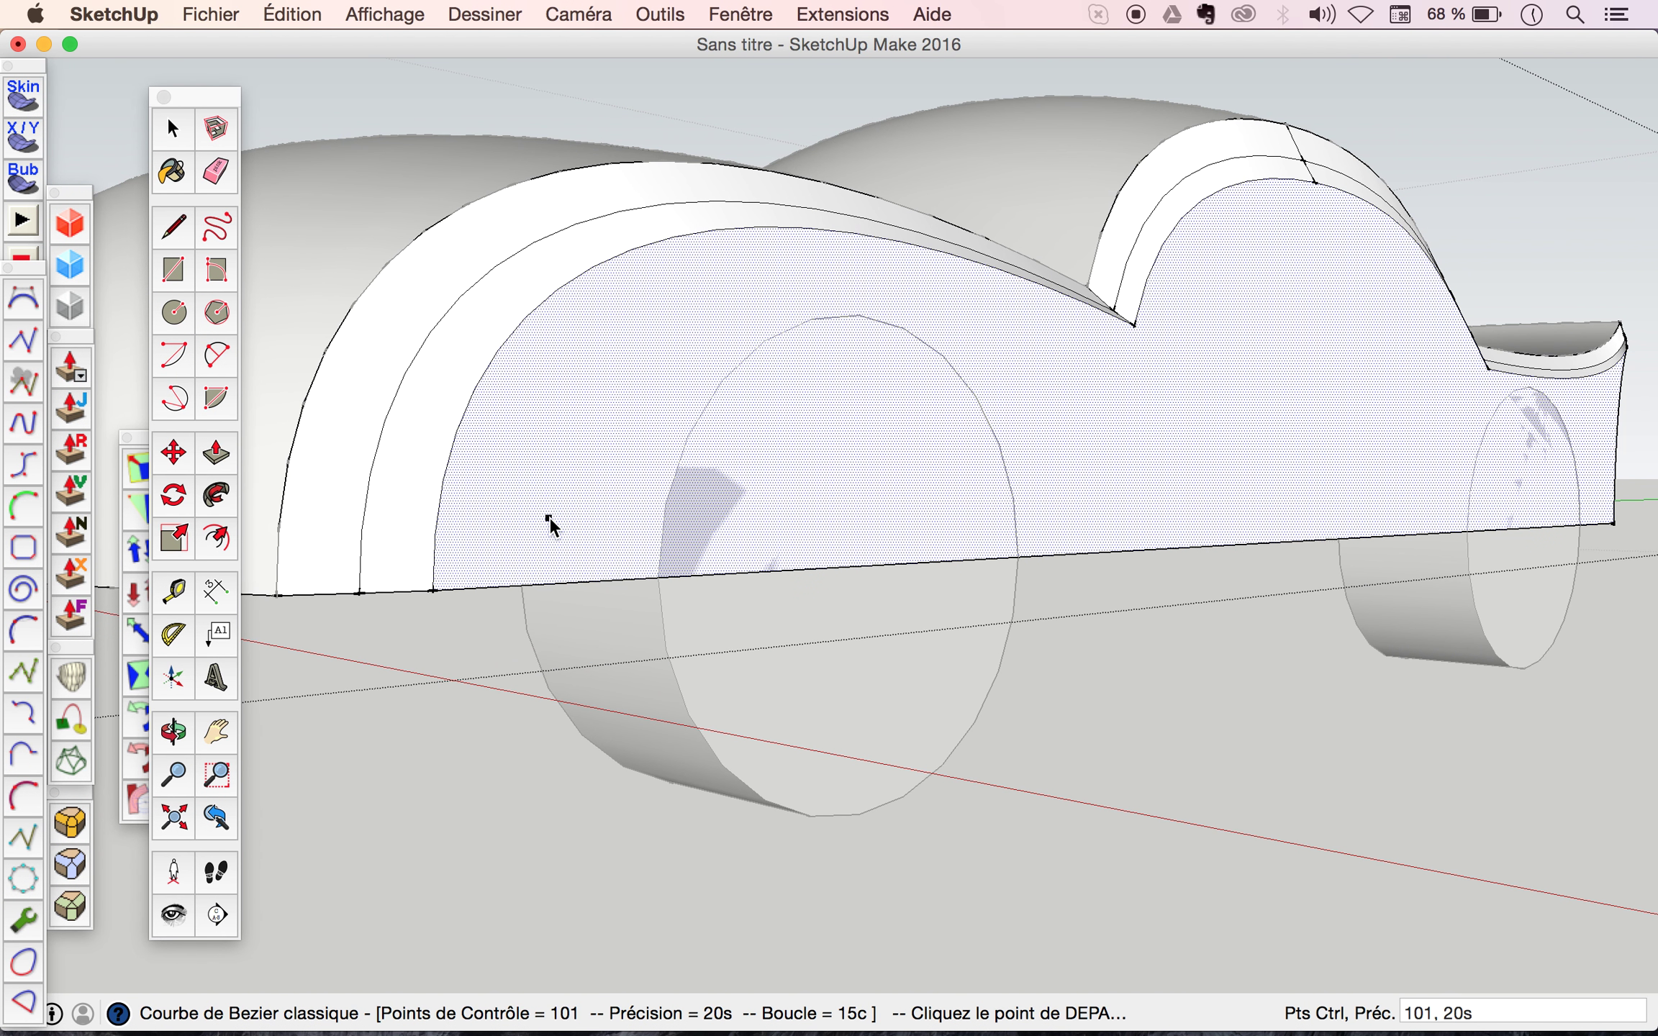
pyautogui.click(505, 589)
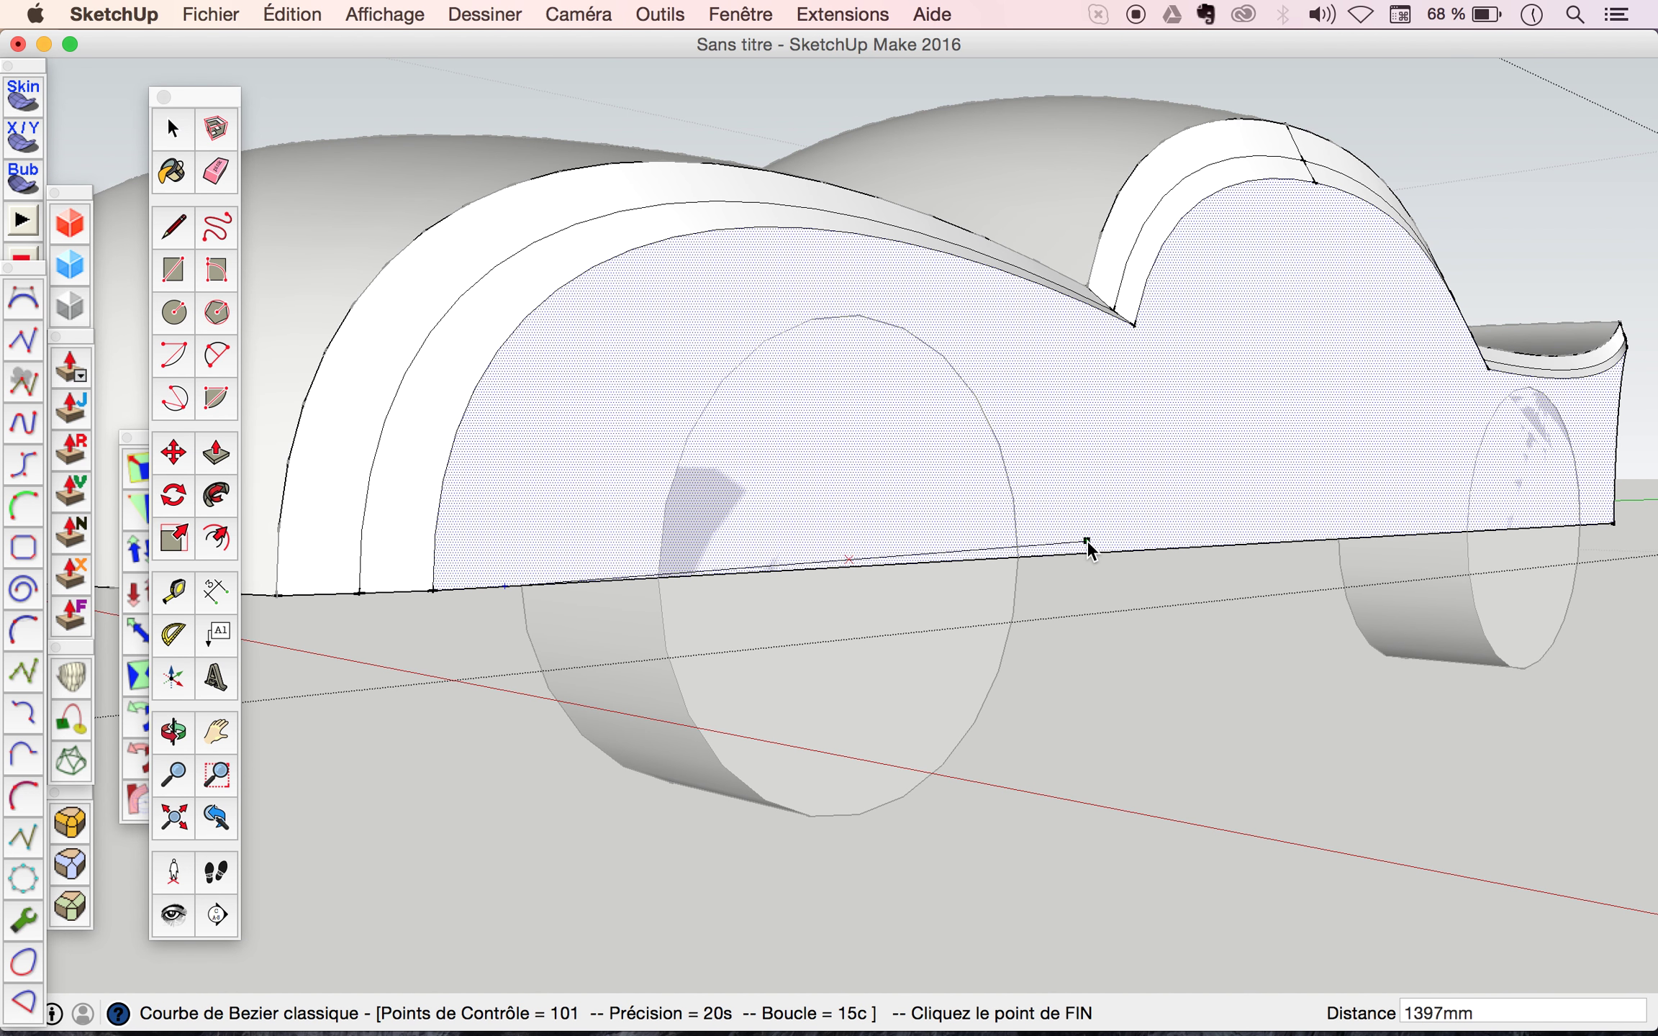
pyautogui.click(1126, 552)
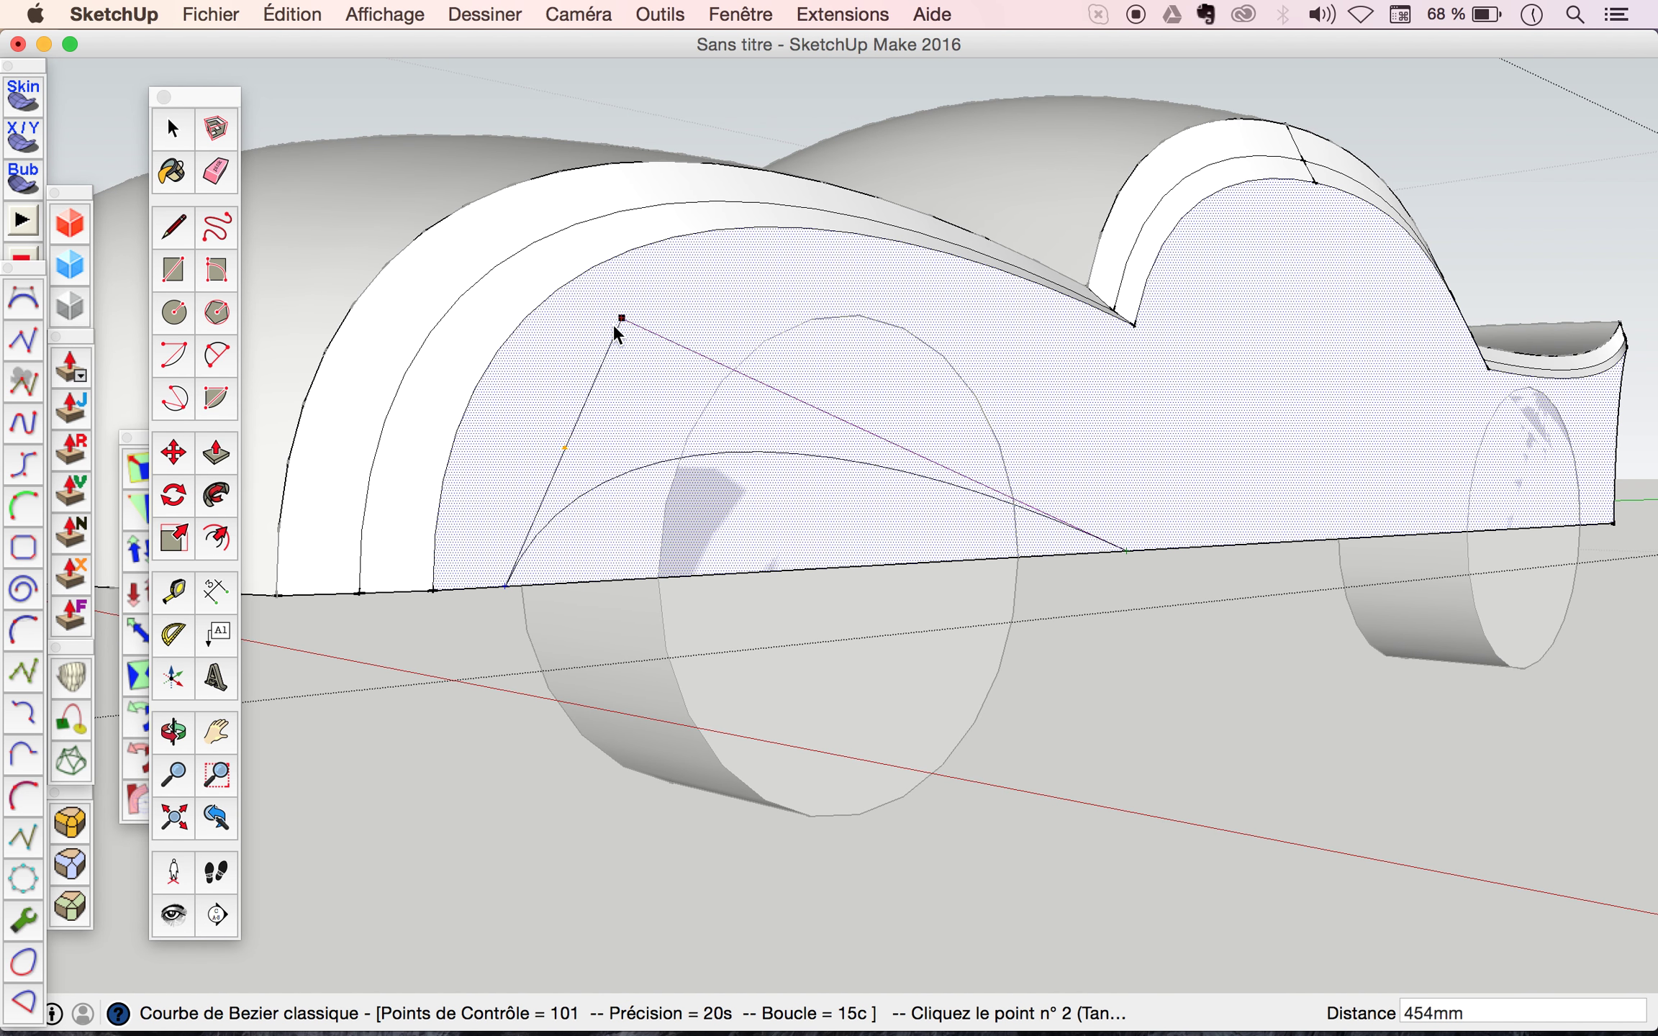
# Shape the curve into a wheel arch with six control points, then select the arch face.
pyautogui.click(578, 336)
pyautogui.click(756, 267)
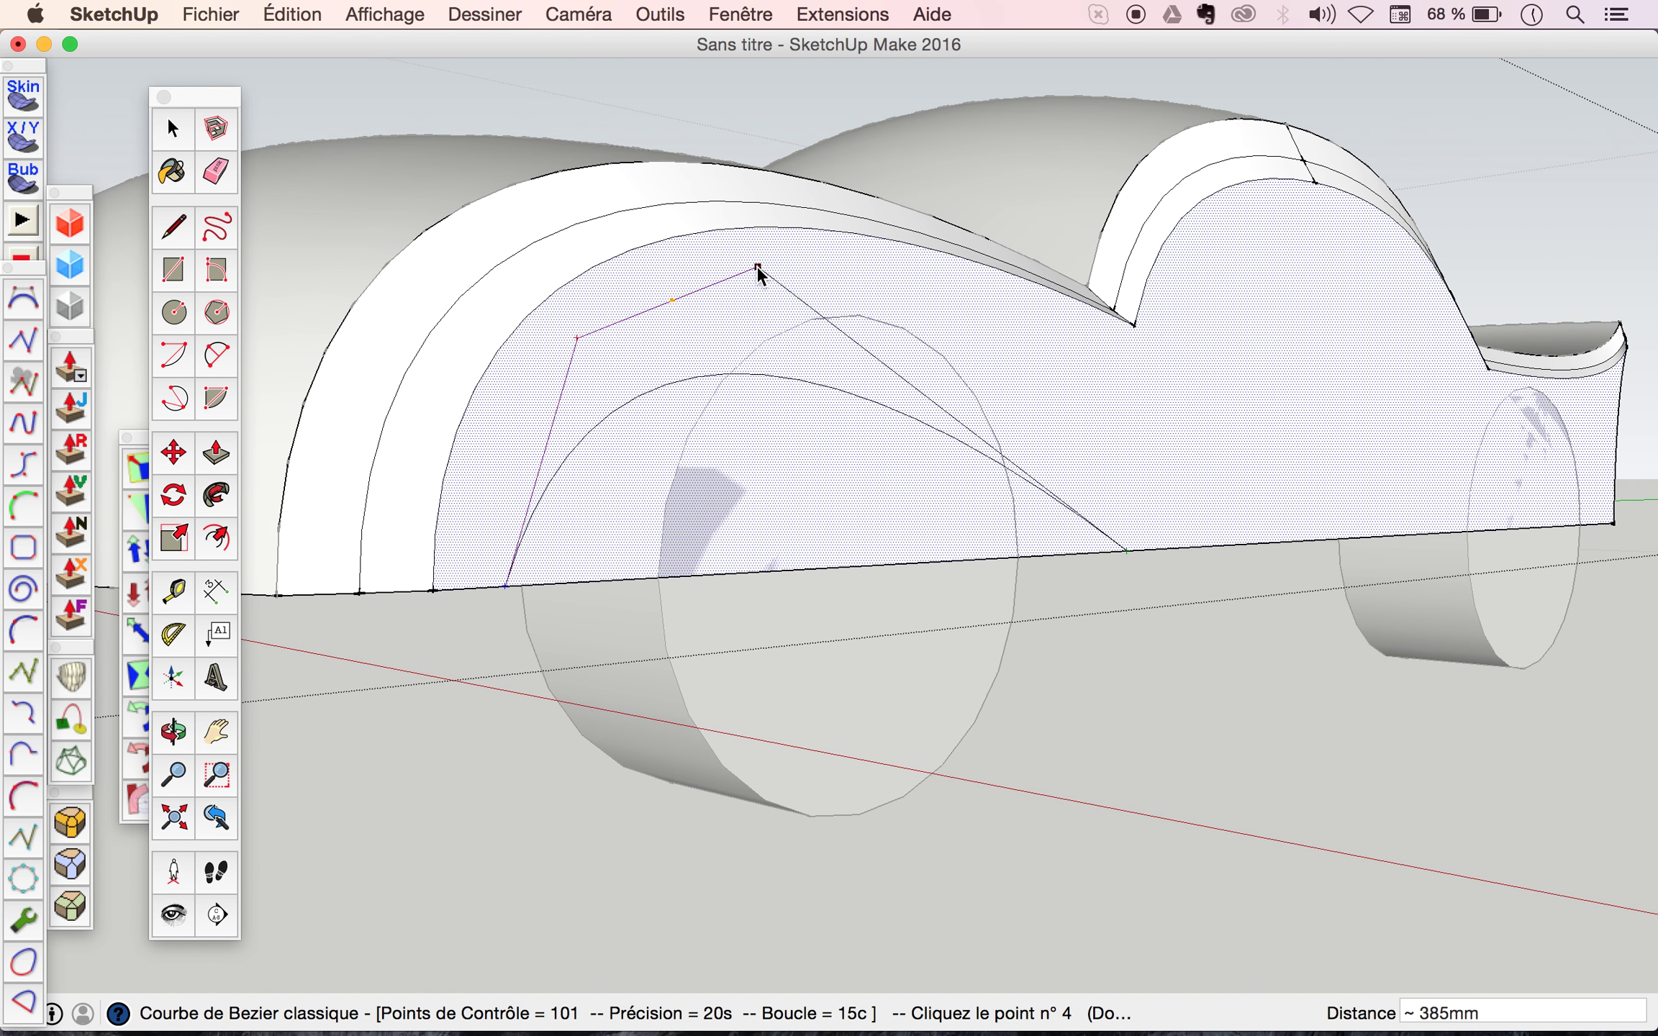
pyautogui.click(859, 255)
pyautogui.click(977, 292)
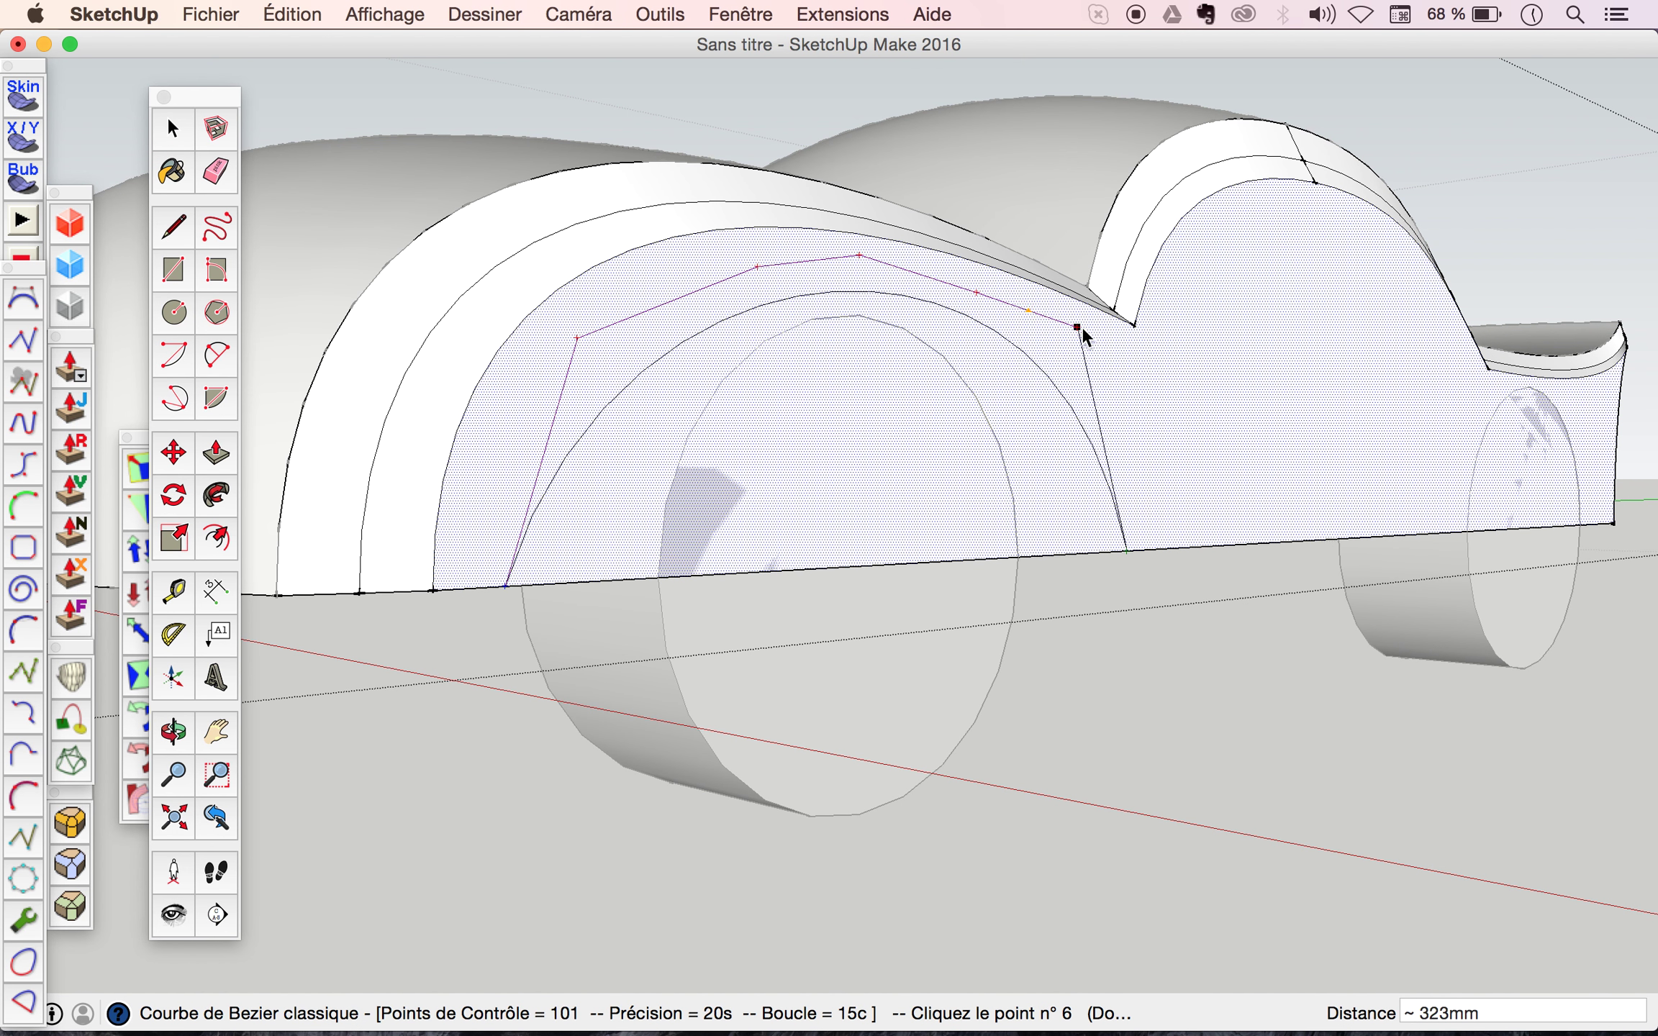
pyautogui.click(1146, 356)
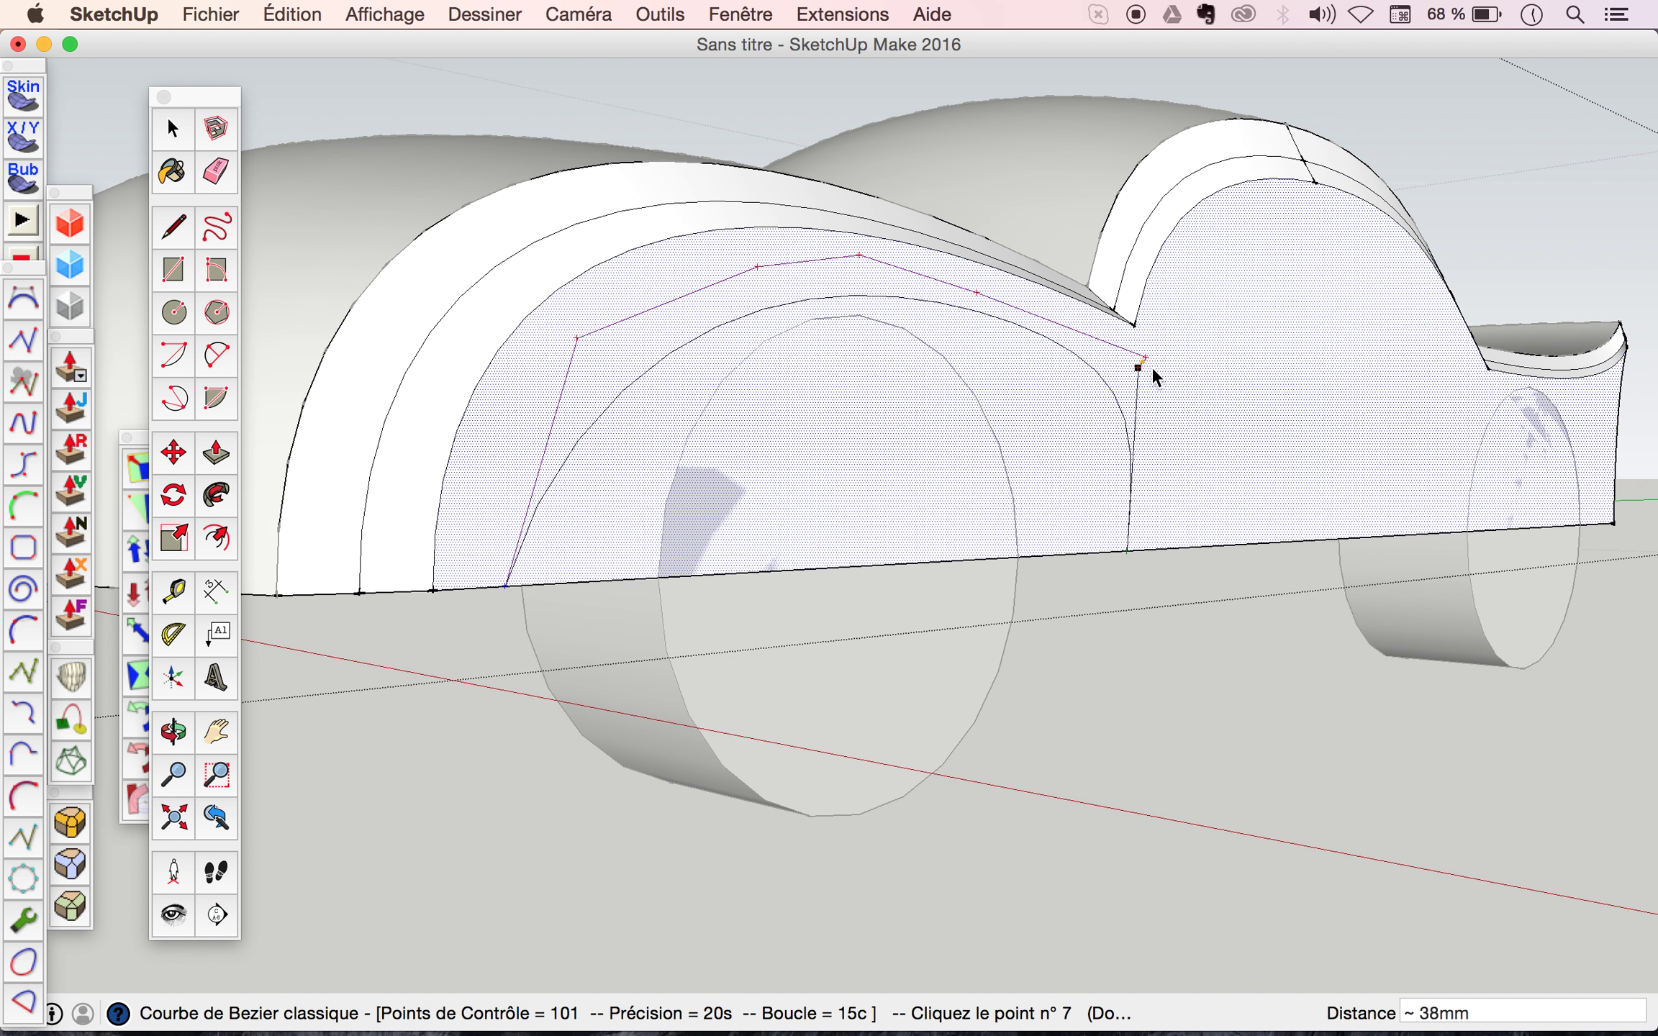
pyautogui.click(1155, 405)
pyautogui.doubleClick(1154, 405)
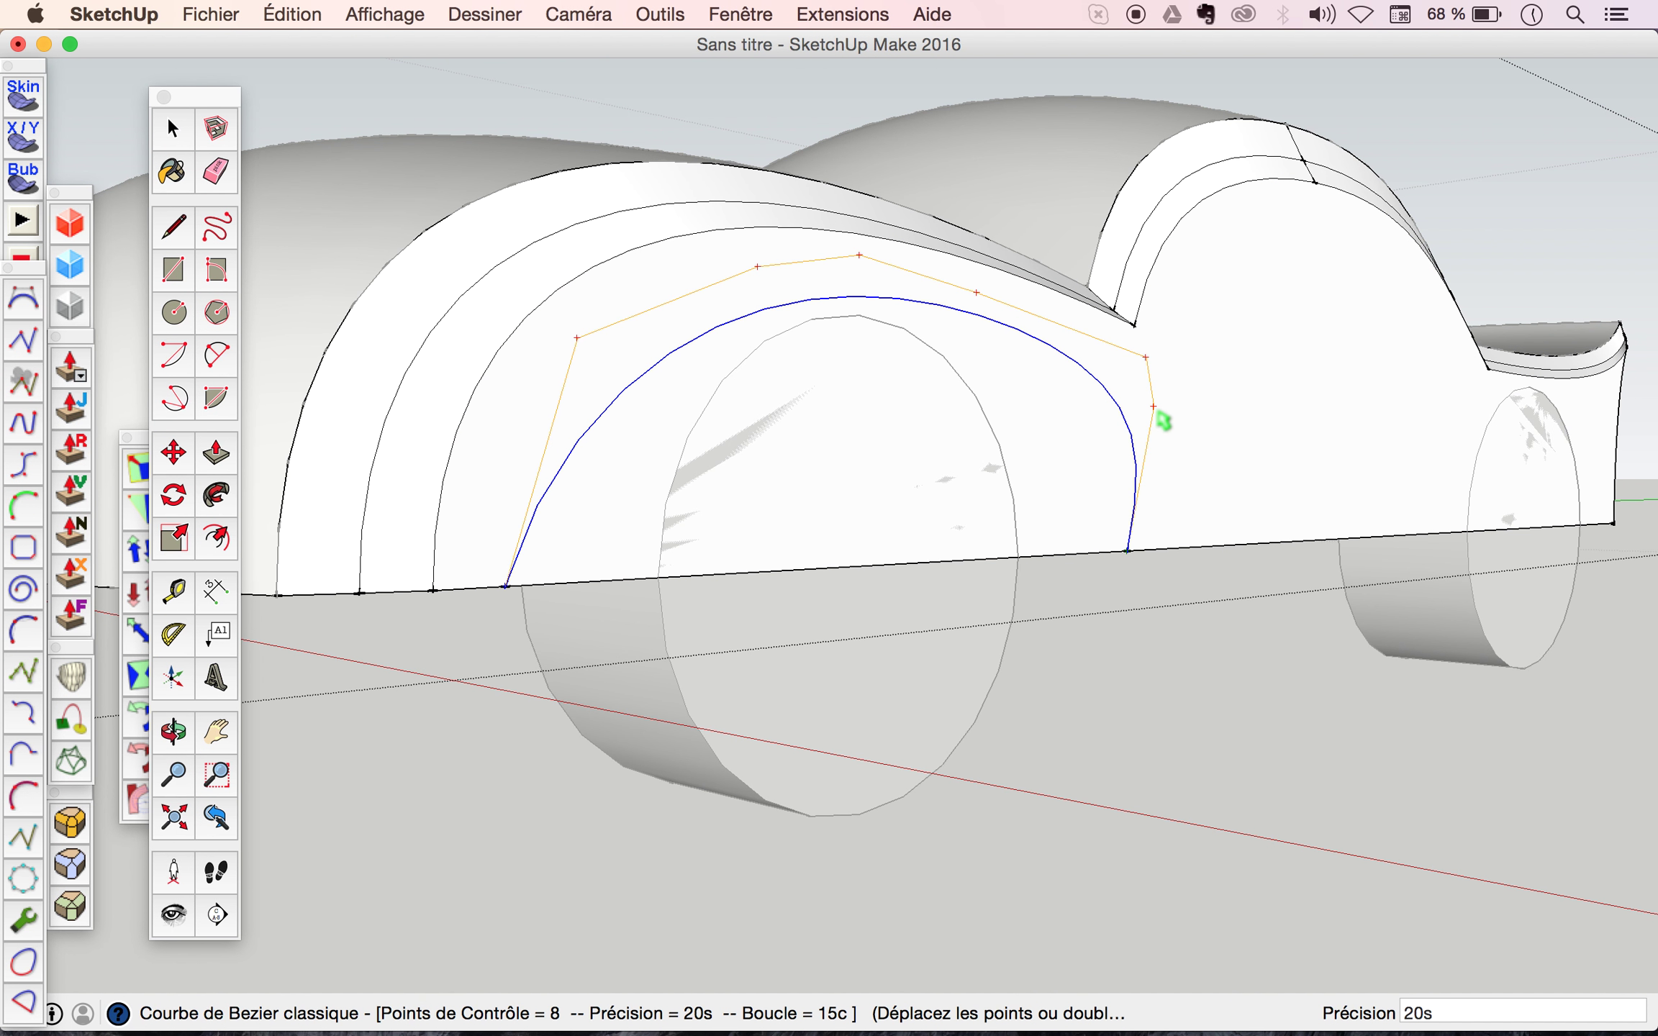
pyautogui.click(991, 431)
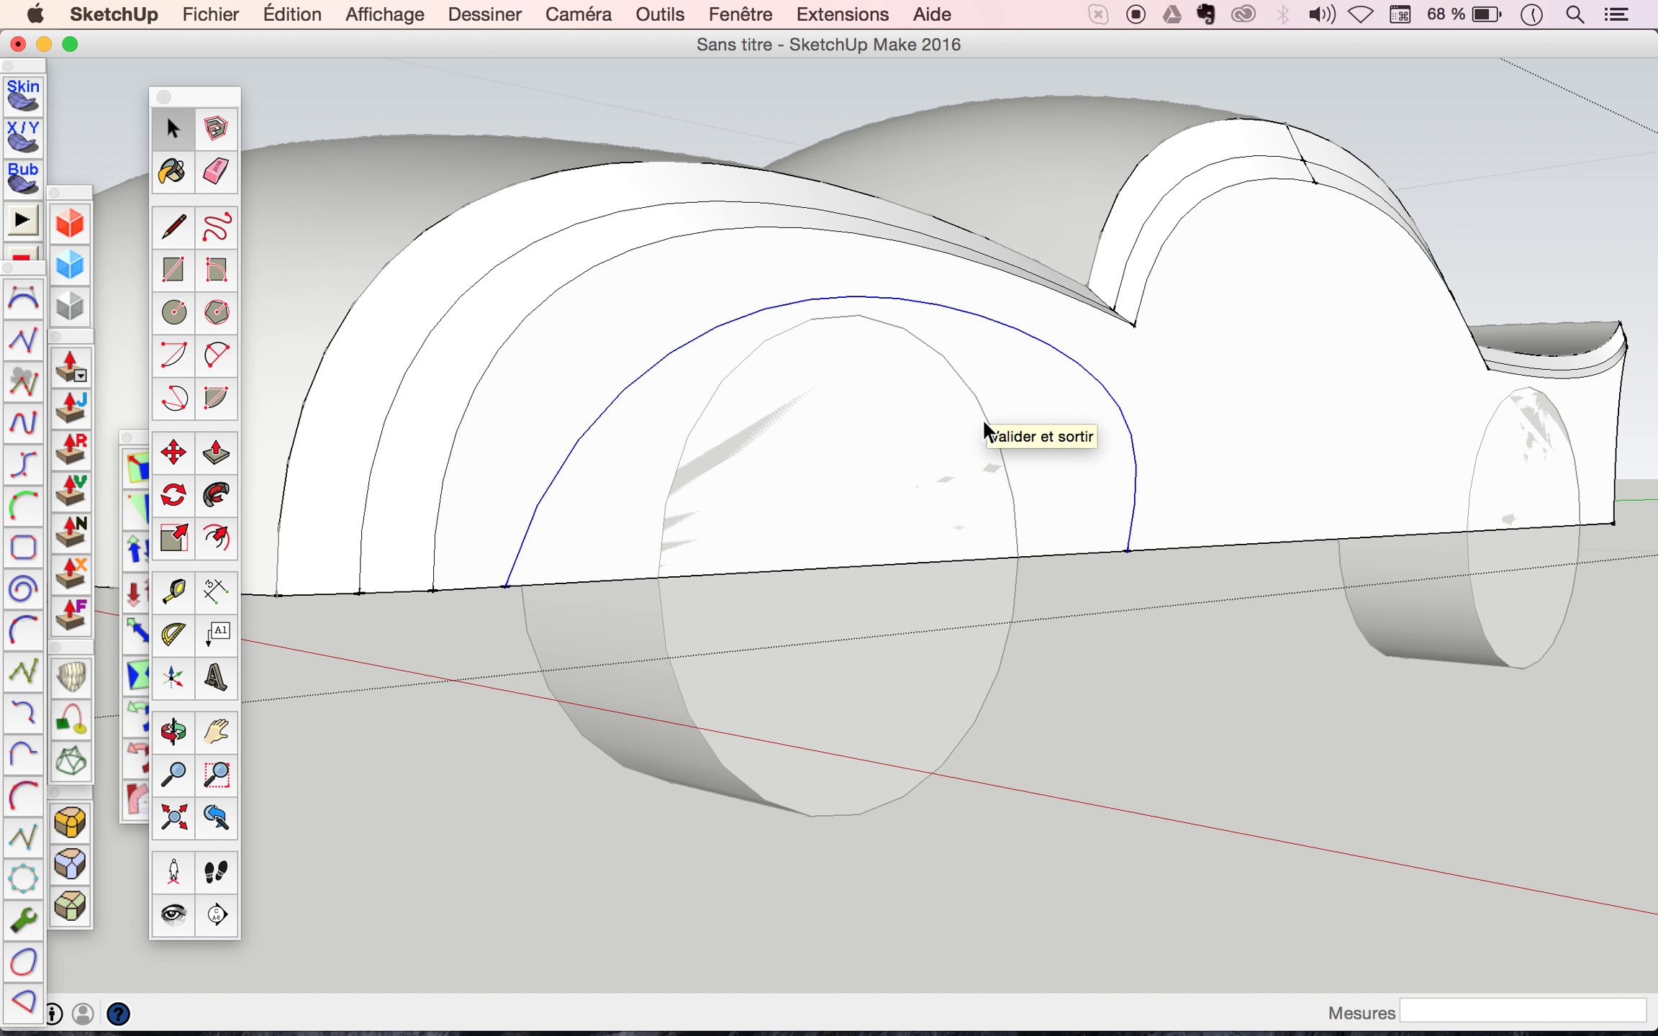
pyautogui.click(1054, 465)
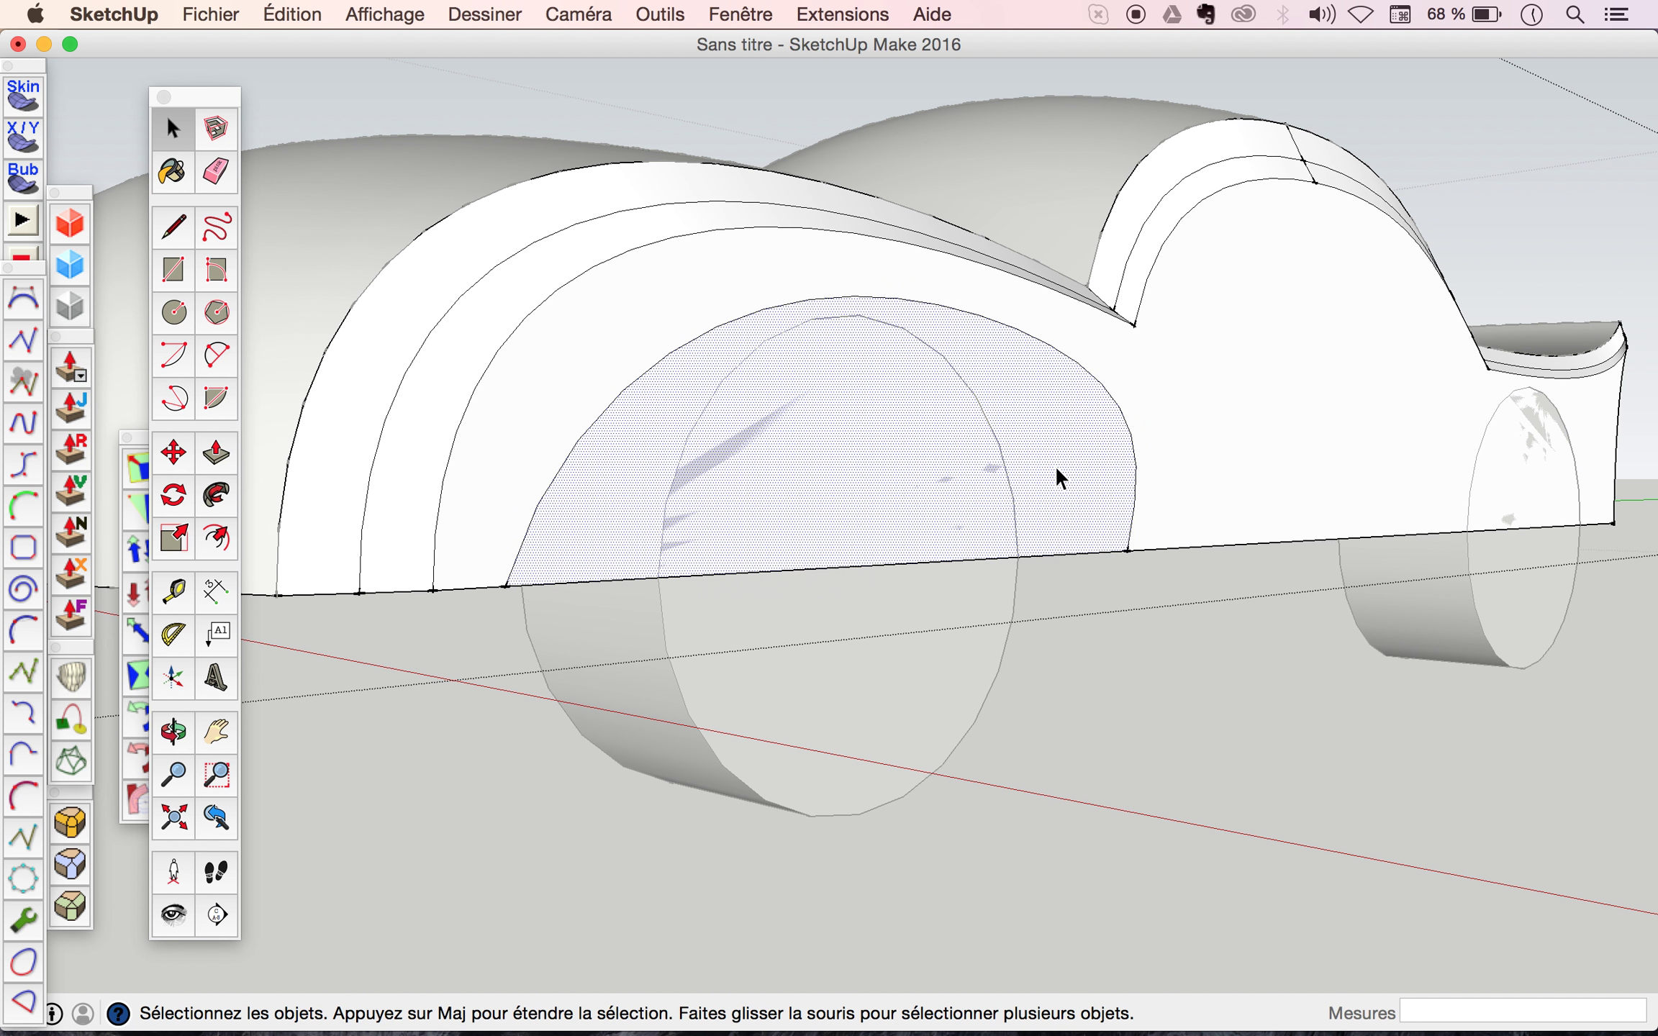
# Push the front wheel-arch face 26 mm into the car body.
pyautogui.moveTo(1054, 465)
pyautogui.mouseDown(button='middle')
pyautogui.moveTo(1177, 479)
pyautogui.moveTo(1070, 479)
pyautogui.mouseUp(button='middle')
pyautogui.moveTo(1070, 479)
pyautogui.mouseDown()
pyautogui.moveTo(1103, 485)
pyautogui.moveTo(1065, 474)
pyautogui.mouseUp()
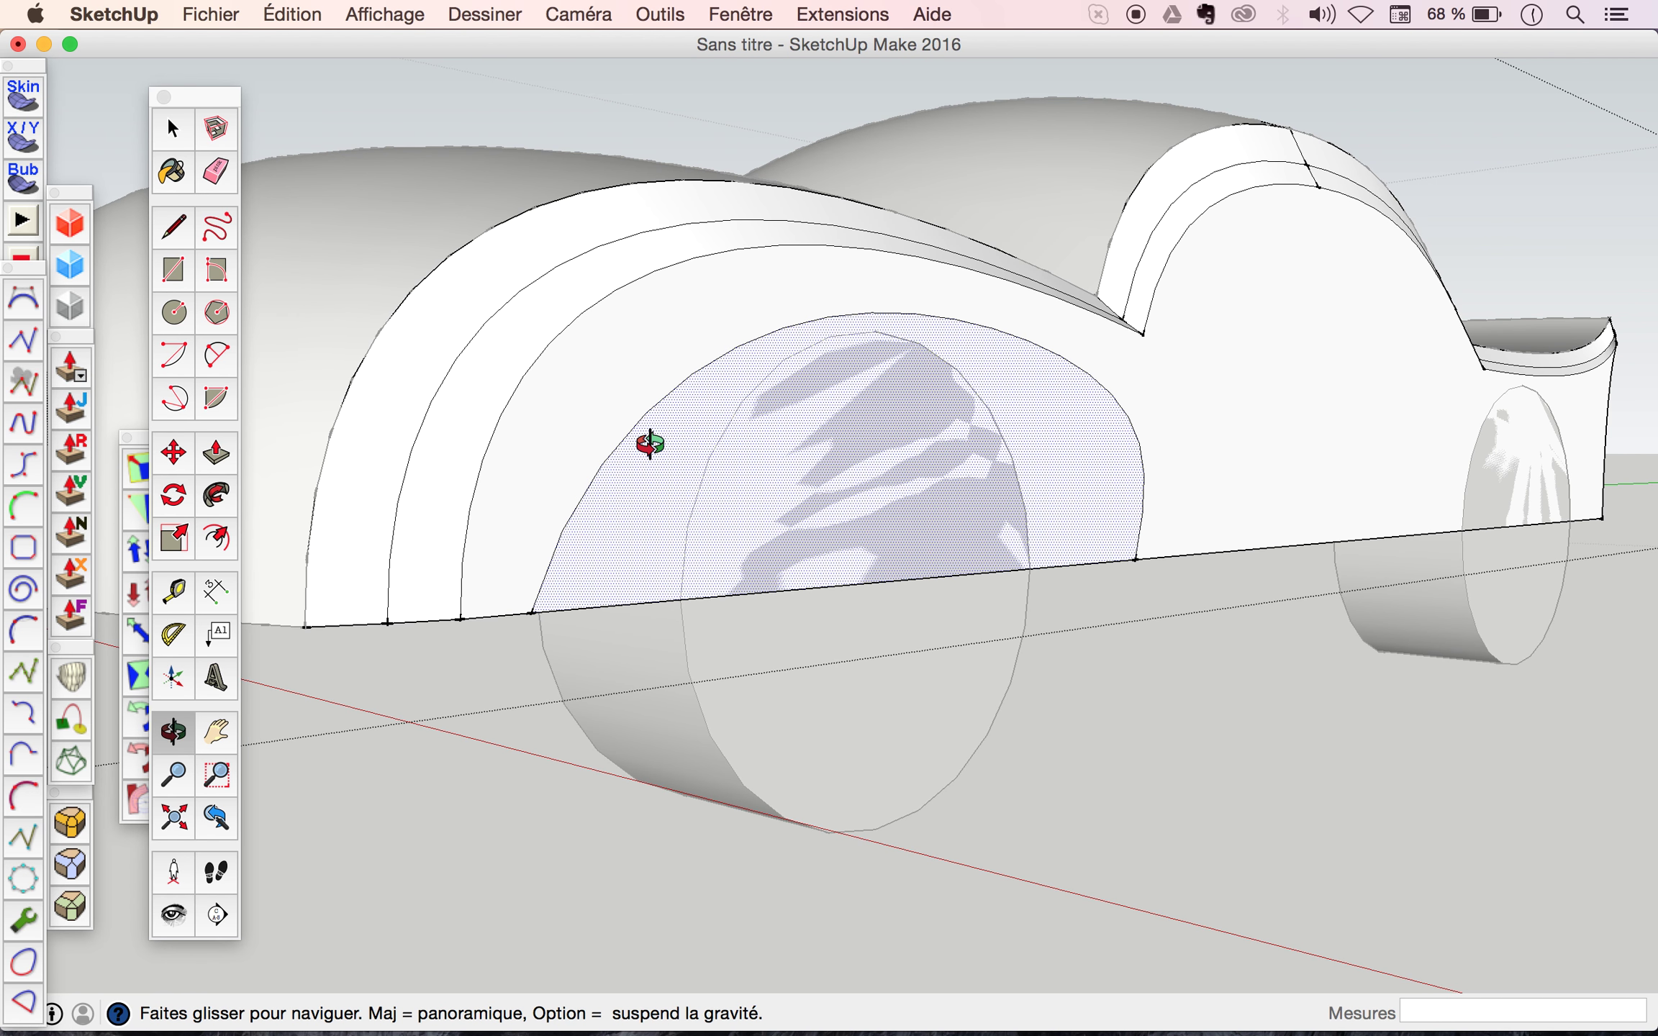
pyautogui.click(227, 464)
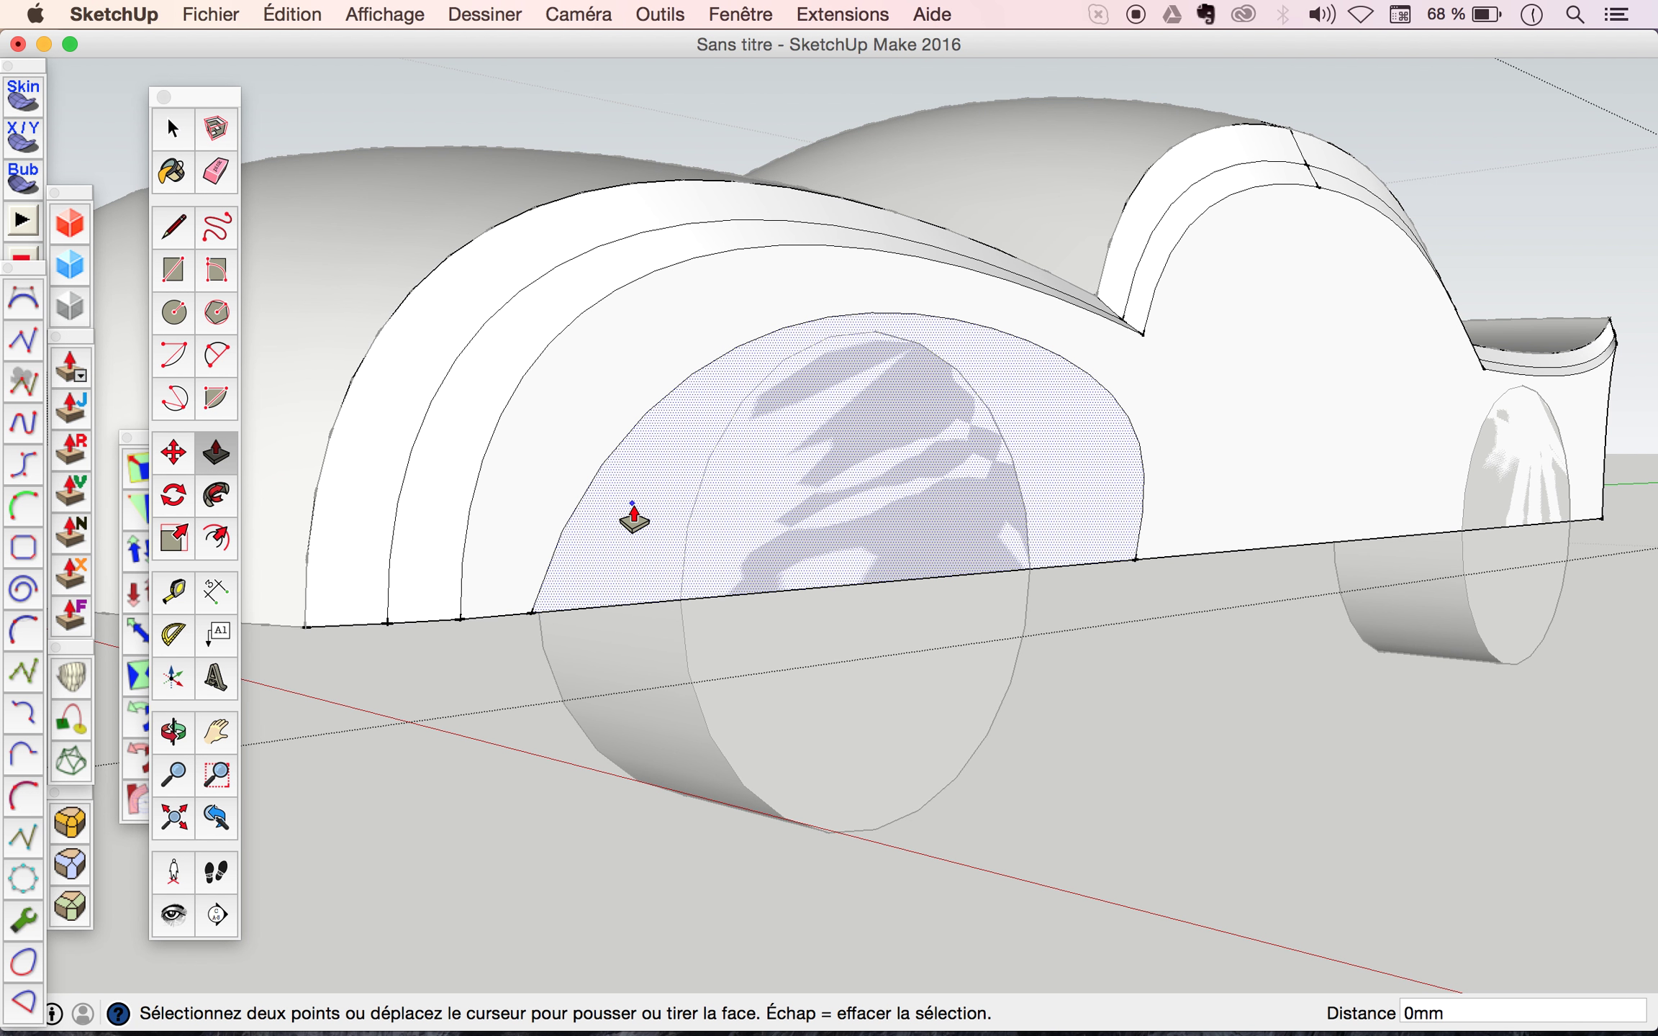
pyautogui.scroll(3, 634, 517)
pyautogui.click(634, 517)
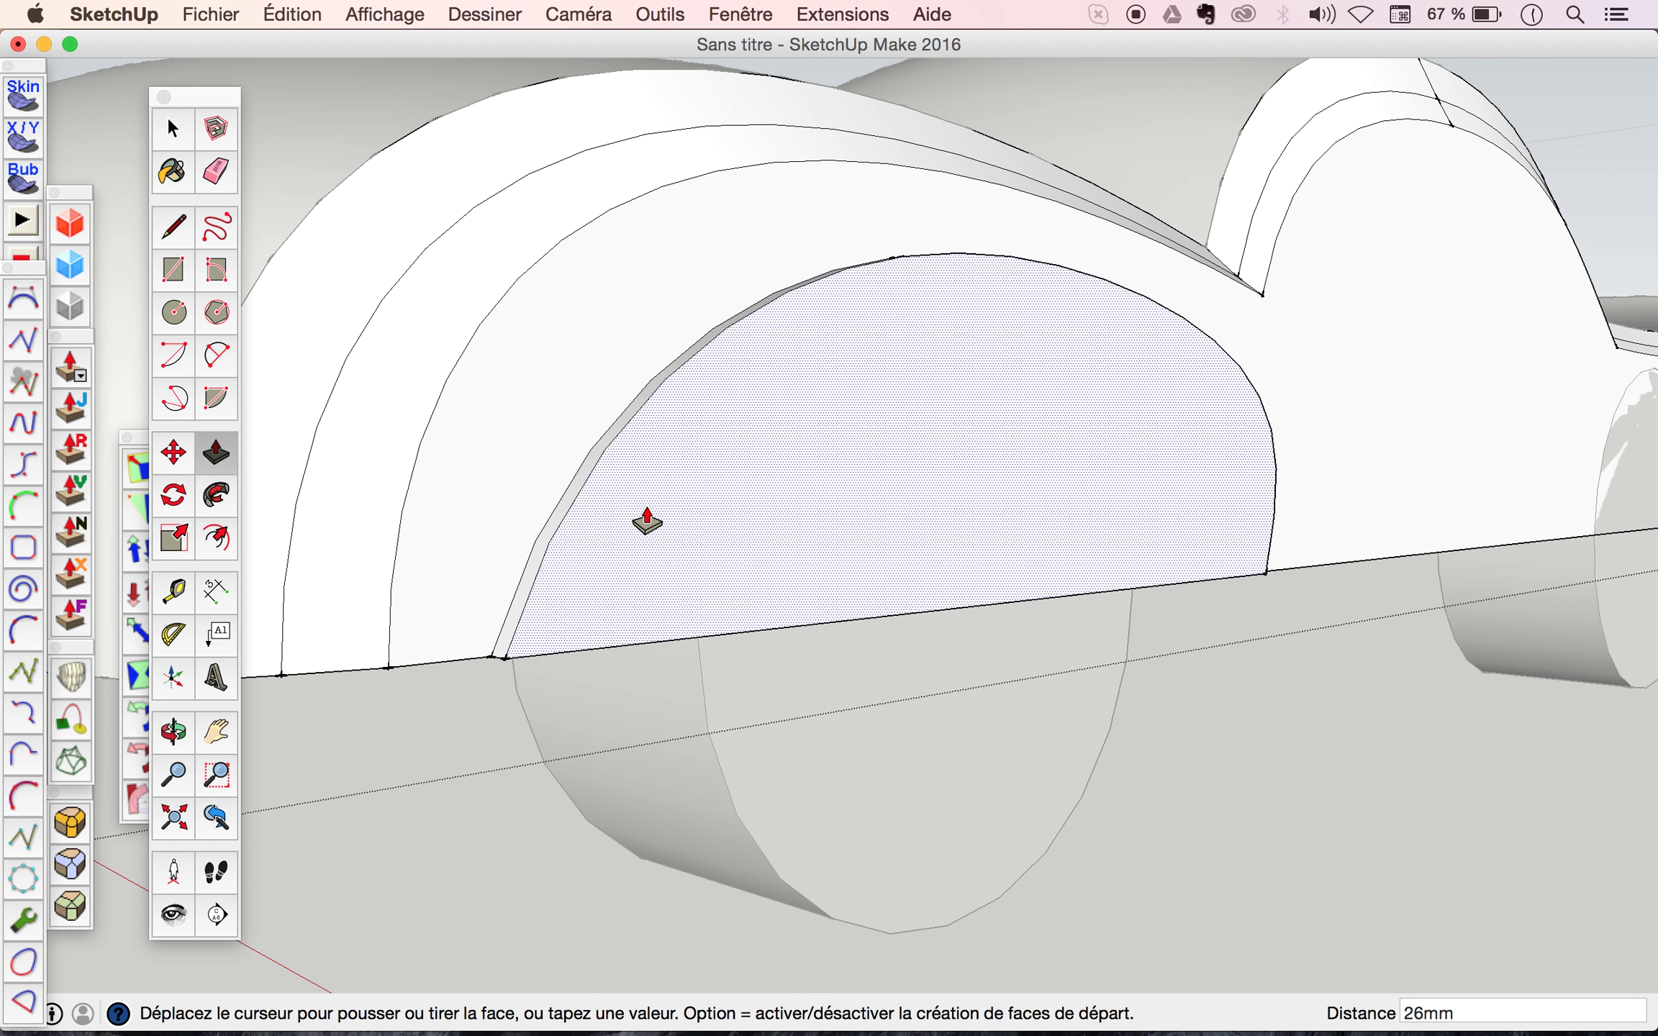
pyautogui.click(646, 521)
pyautogui.press('space')
# Scale the recessed arch face slightly narrower from its left side, to about 0.99.
pyautogui.click(691, 482)
pyautogui.click(174, 547)
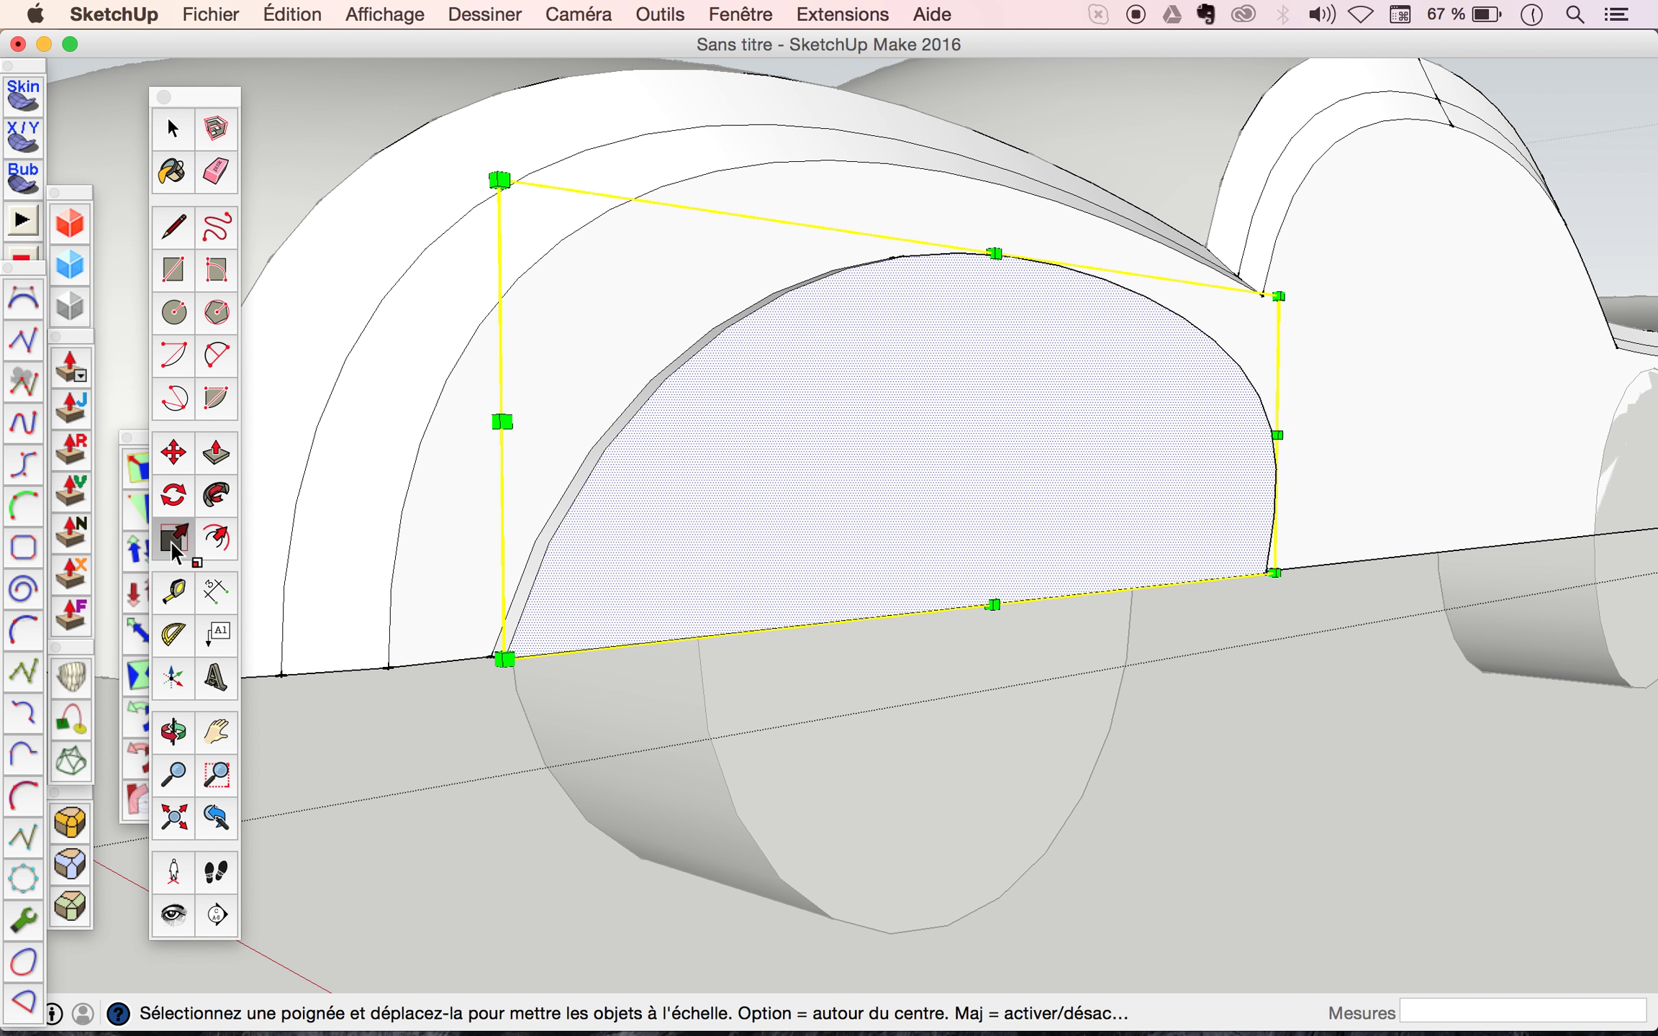
pyautogui.moveTo(501, 421); pyautogui.dragTo(514, 421)
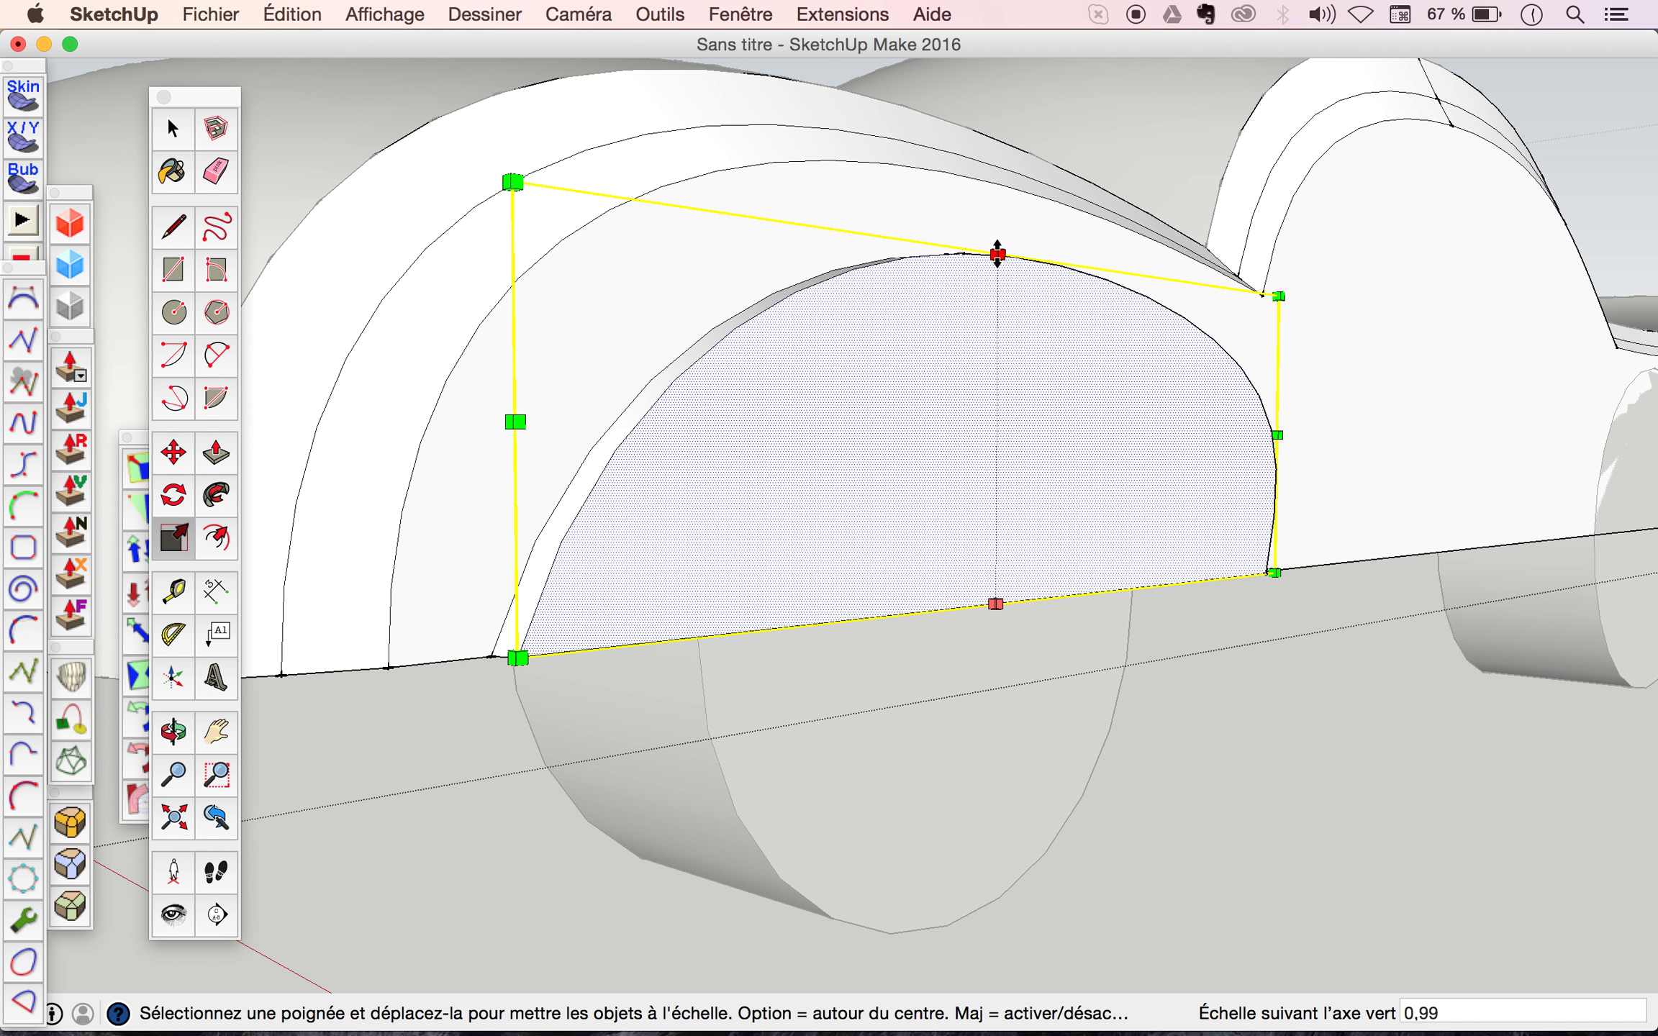
pyautogui.moveTo(999, 252); pyautogui.dragTo(998, 254)
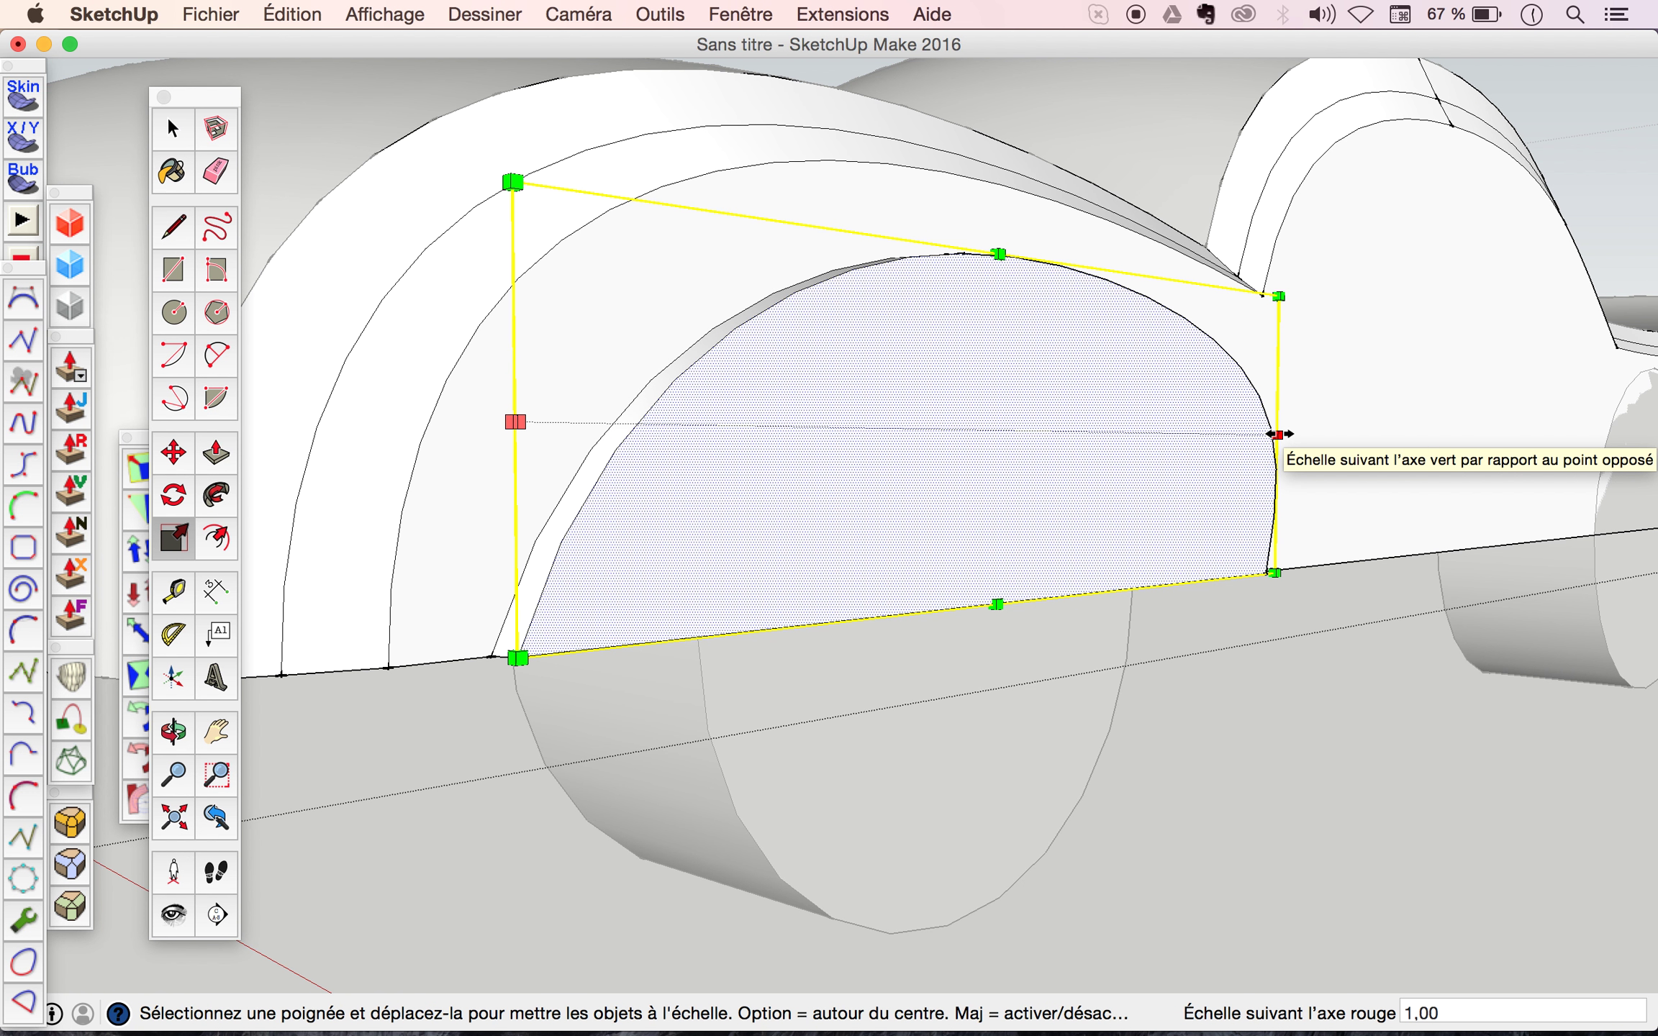
pyautogui.press('o')
pyautogui.moveTo(1276, 435); pyautogui.dragTo(592, 477)
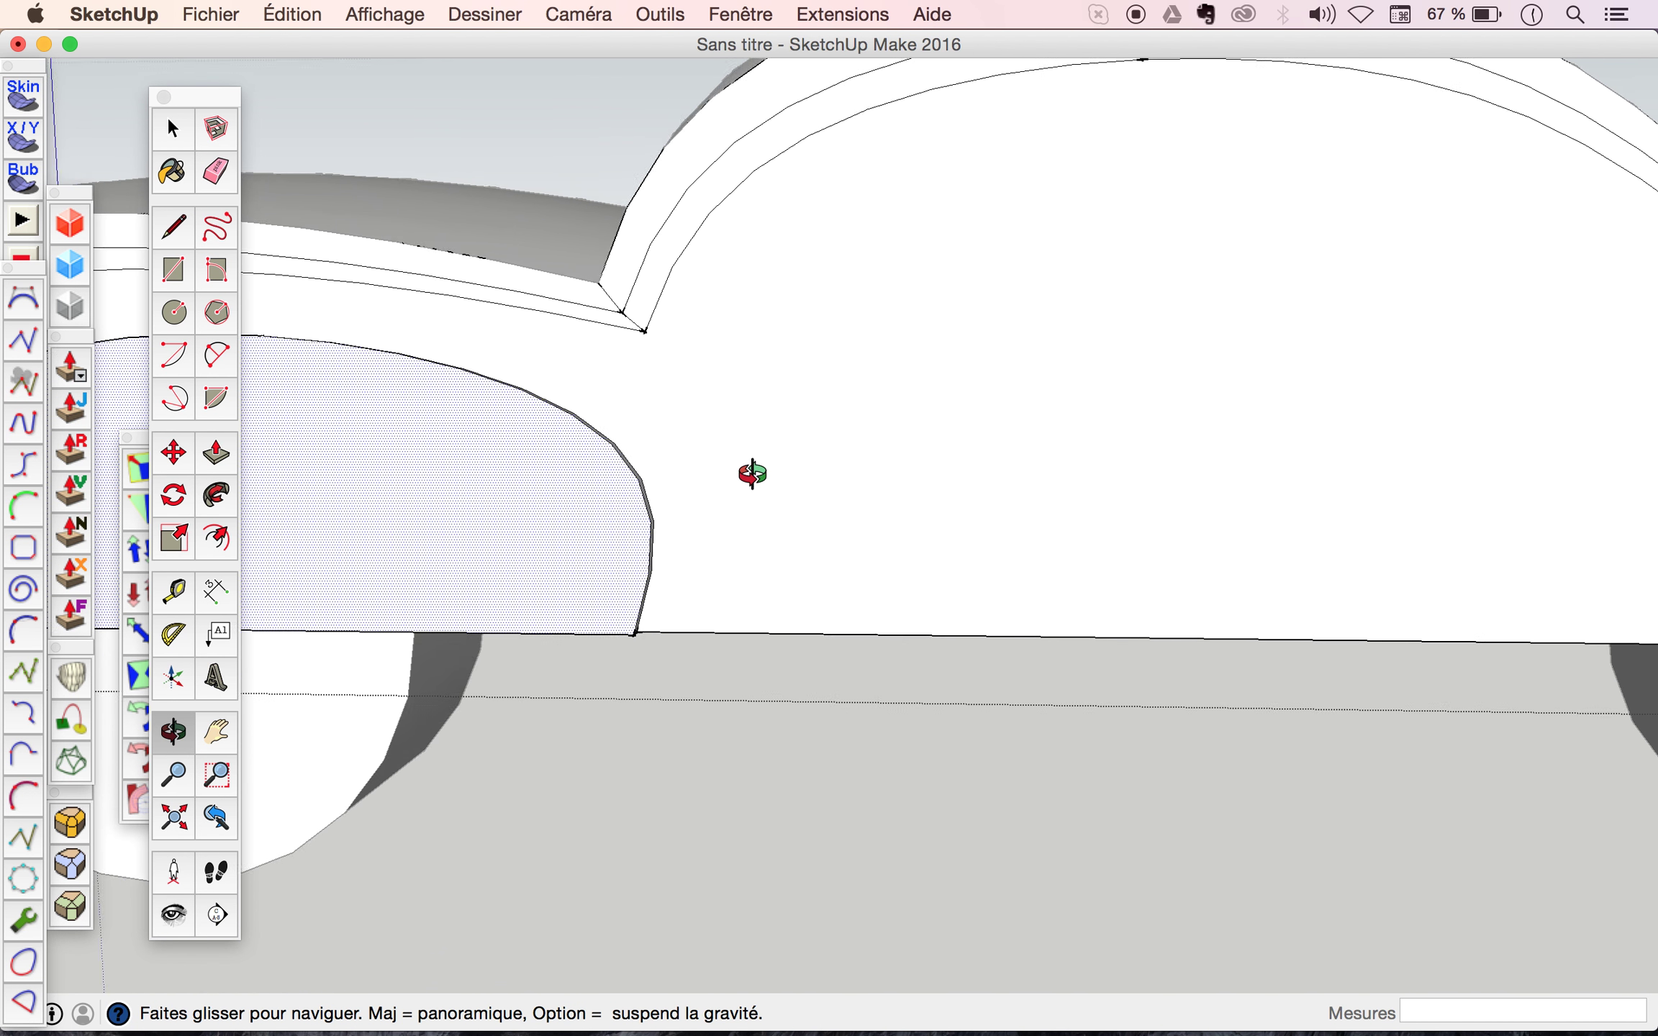
# Scale the arch face slightly narrower from its right side.
pyautogui.scroll(-5, 1234, 429)
pyautogui.moveTo(1210, 481)
pyautogui.mouseDown()
pyautogui.moveTo(969, 548)
pyautogui.moveTo(750, 547)
pyautogui.mouseUp()
pyautogui.scroll(5, 559, 472)
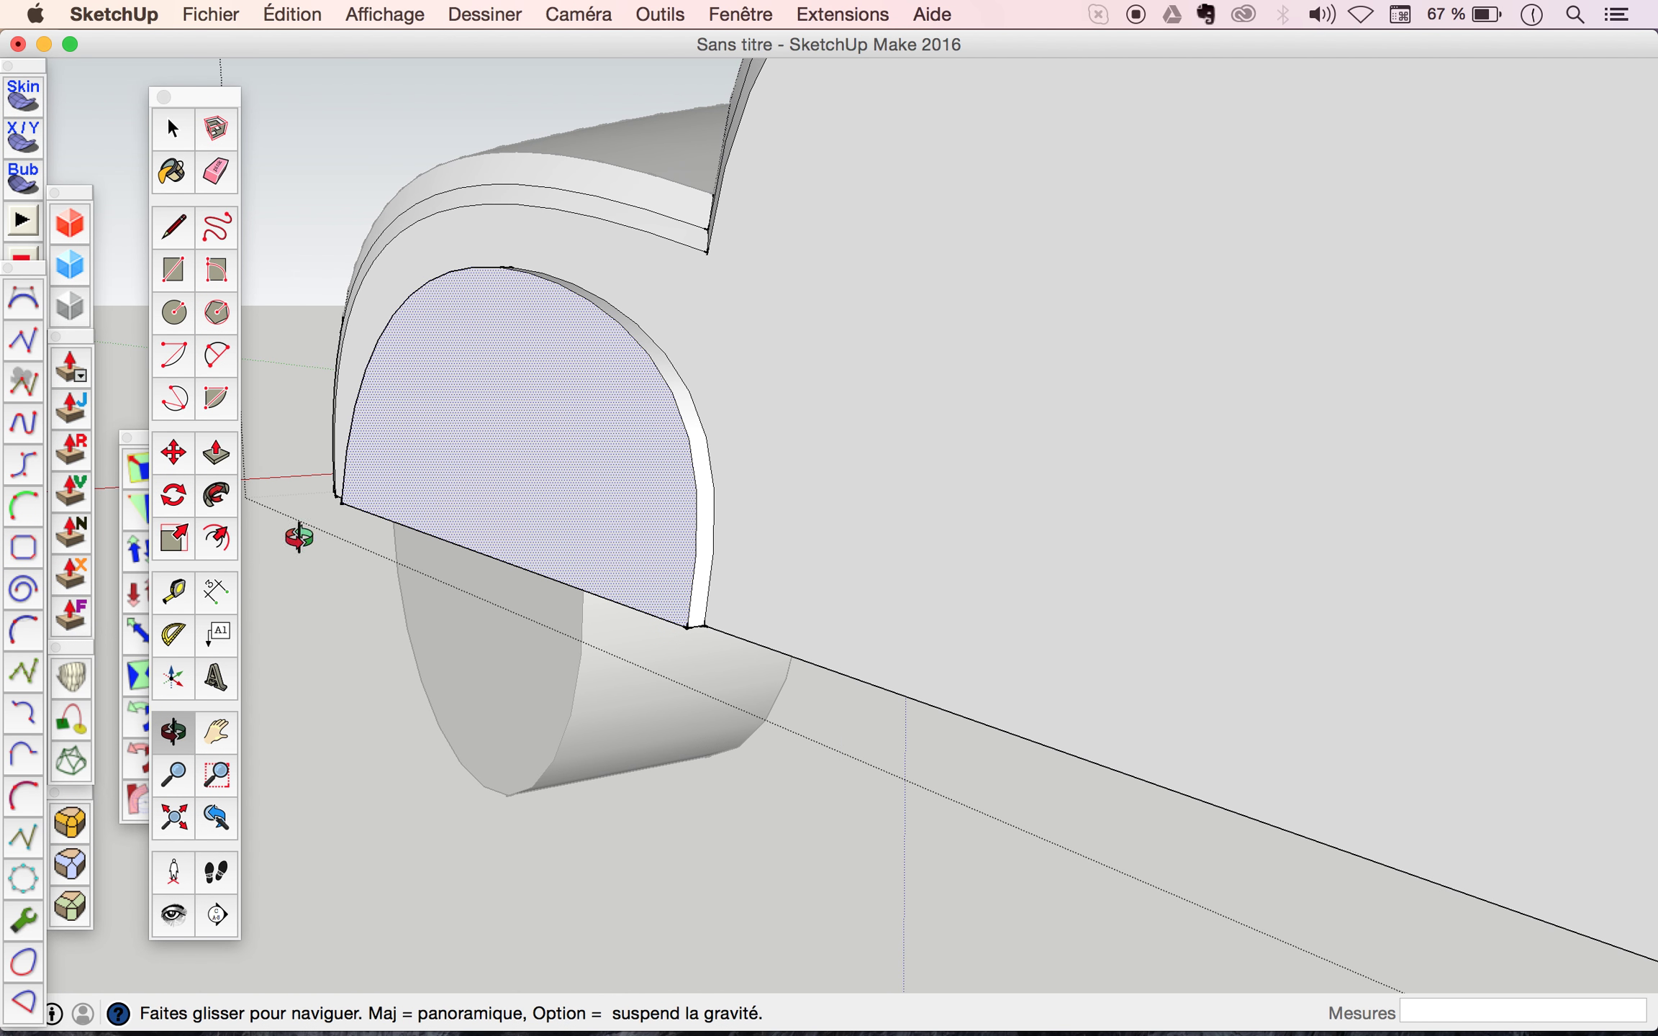
pyautogui.click(181, 545)
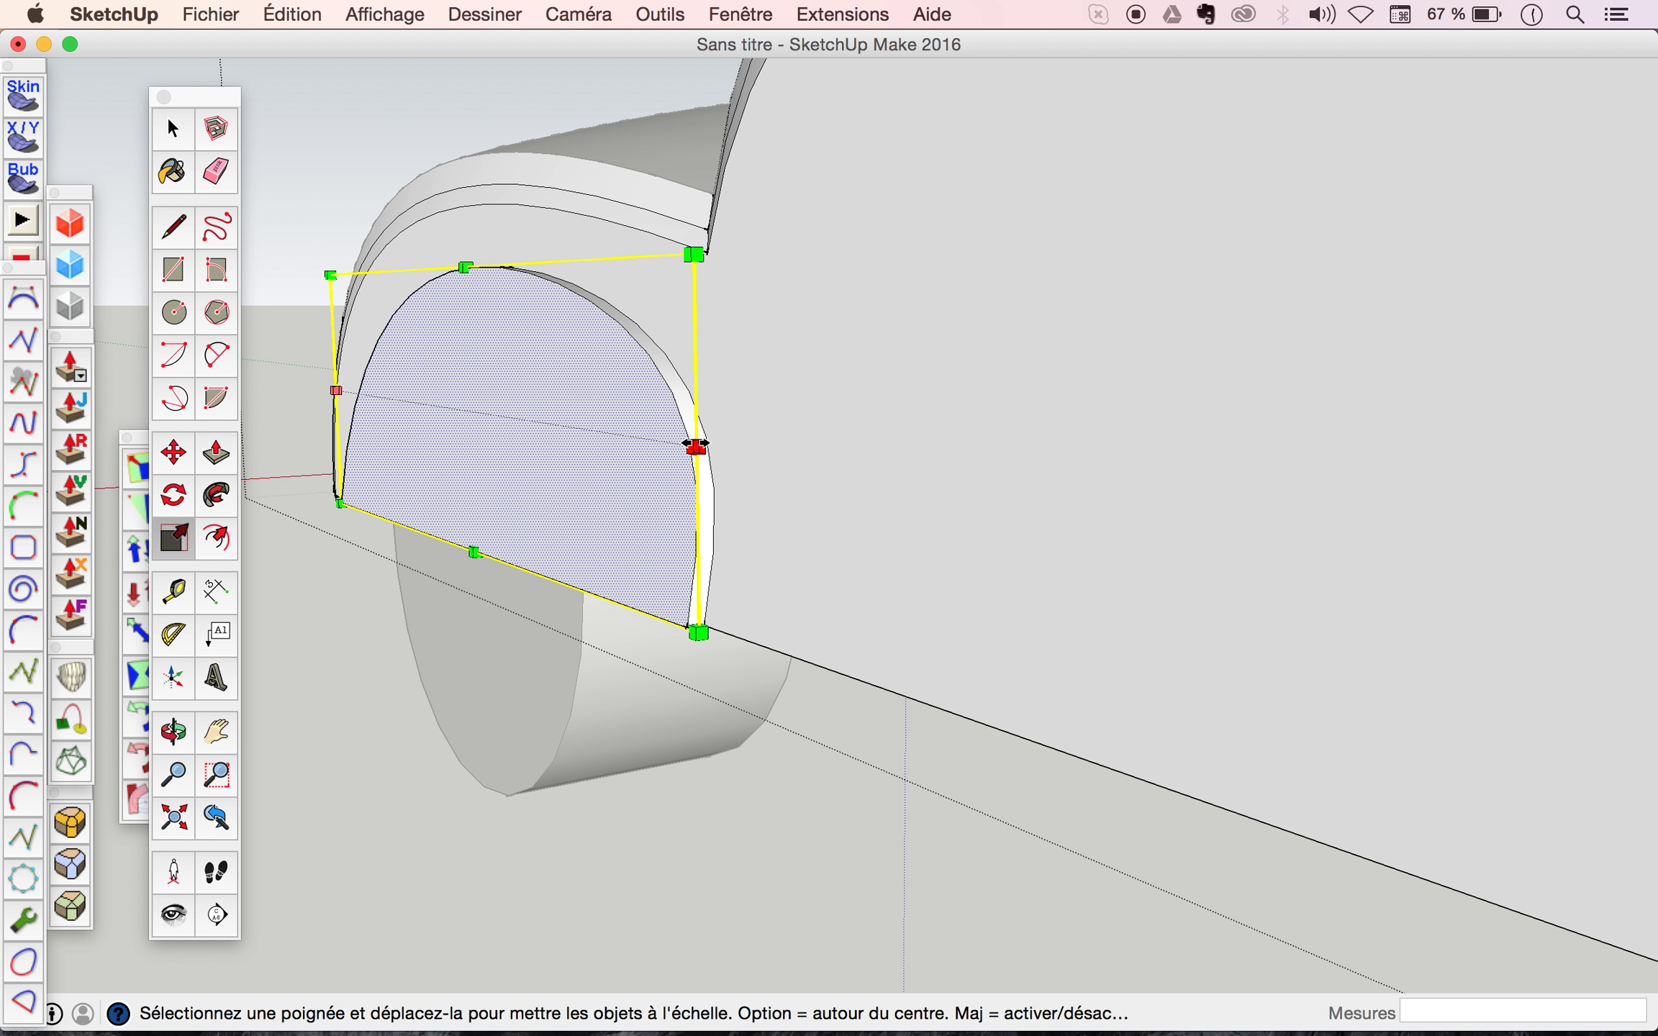
pyautogui.moveTo(695, 448); pyautogui.dragTo(689, 447)
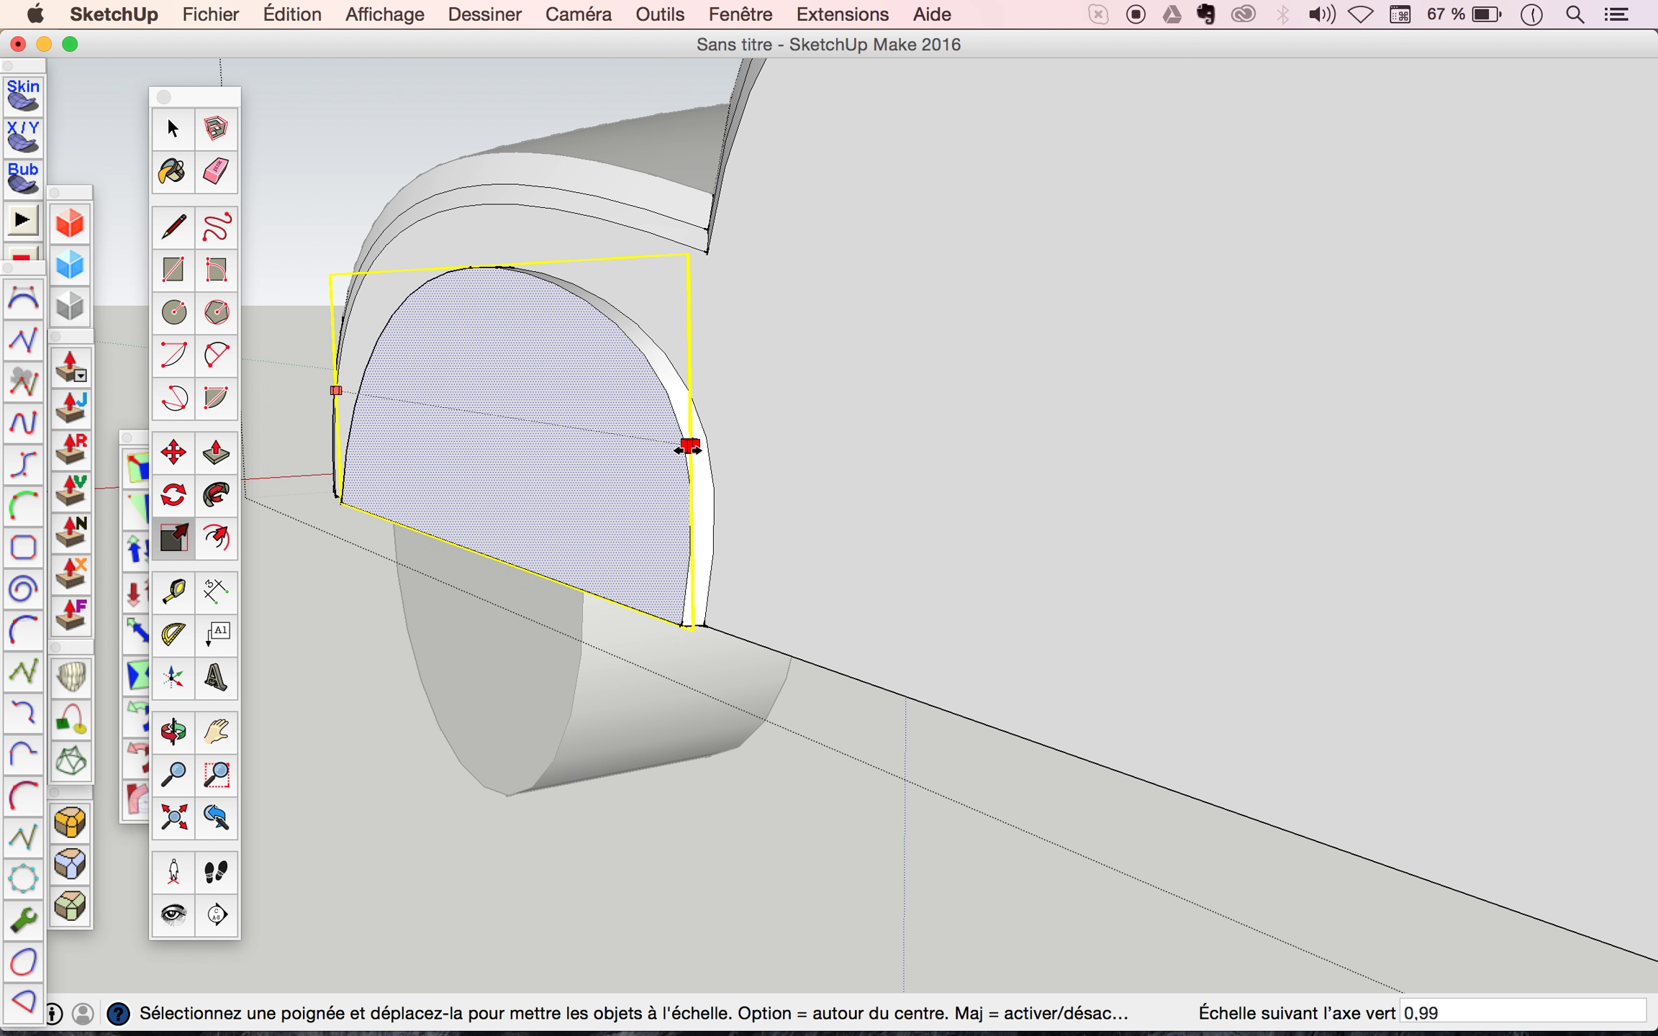
pyautogui.click(688, 448)
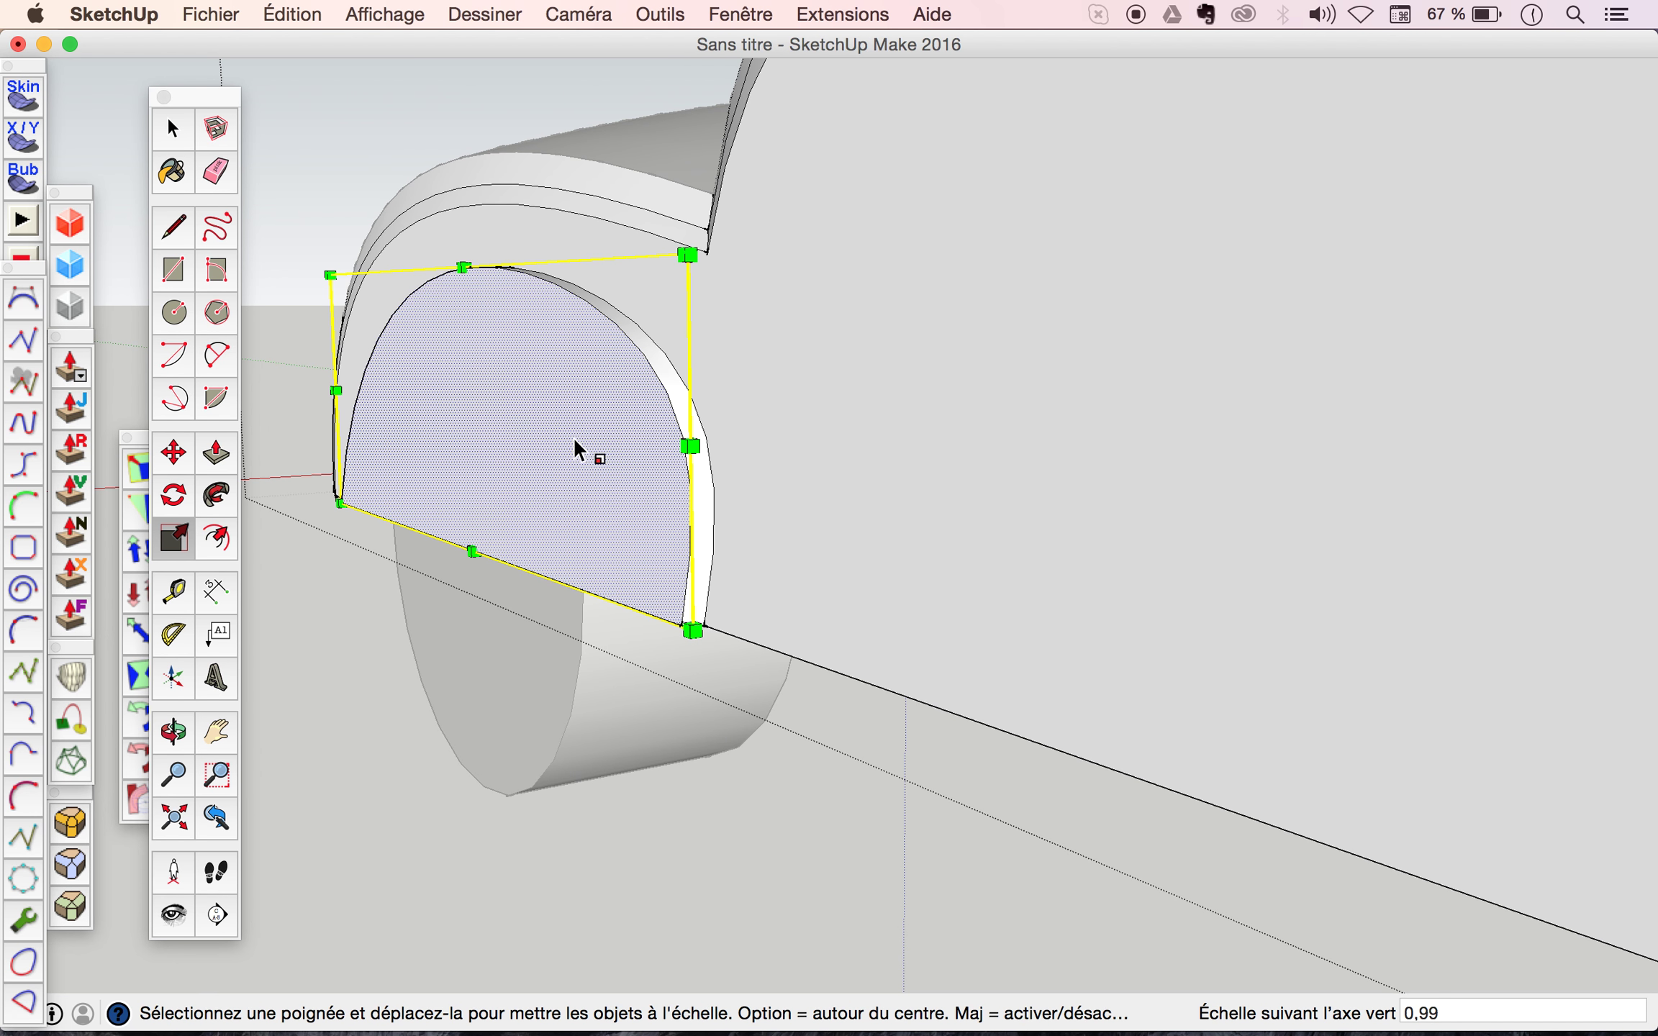
# Push the arch face in to 31 mm for a second step and narrow the inner face slightly.
pyautogui.click(216, 457)
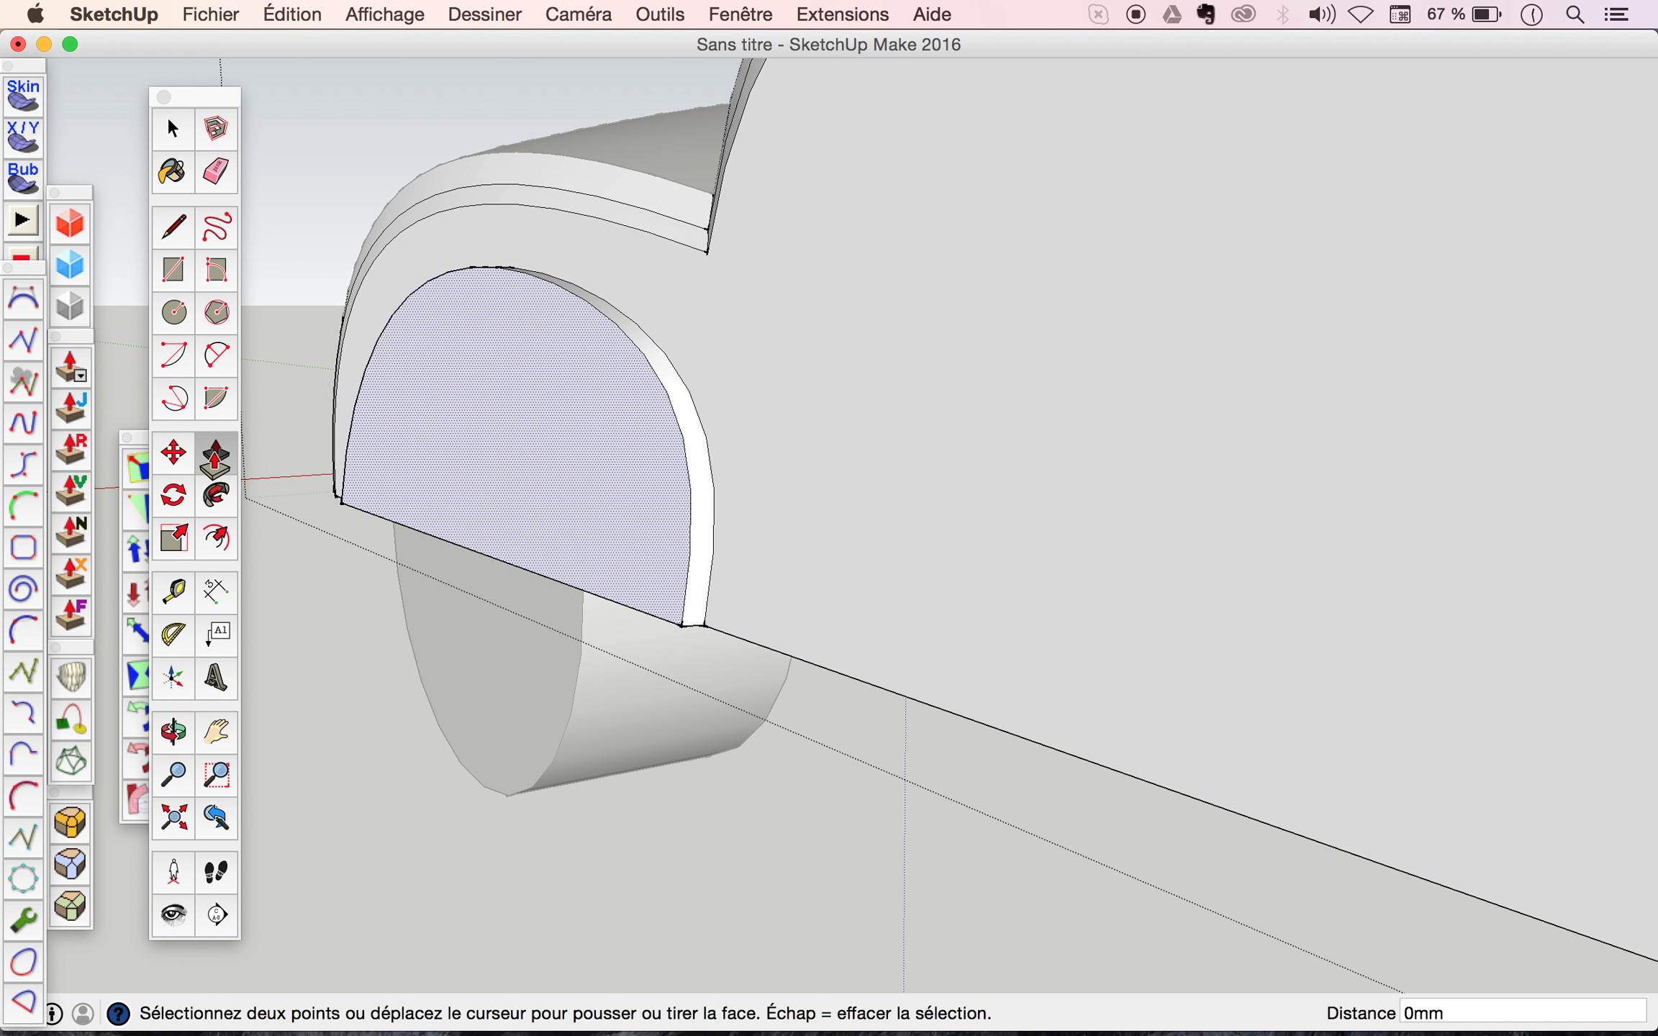
pyautogui.click(500, 454)
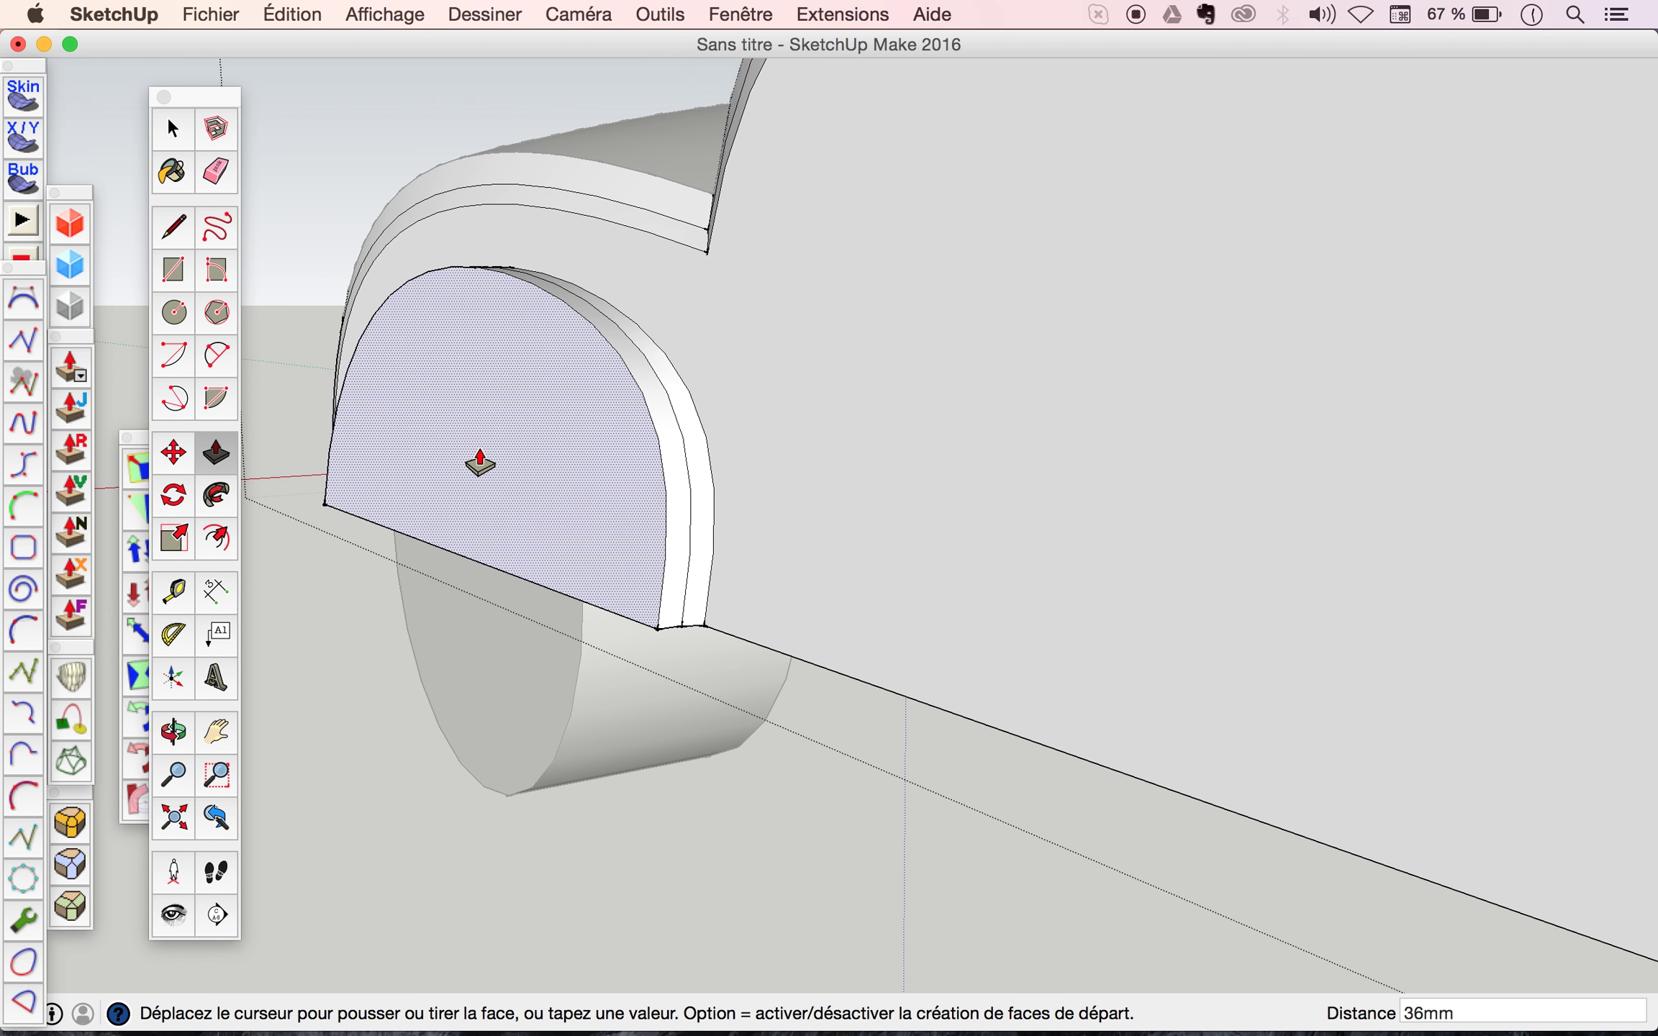
pyautogui.click(481, 461)
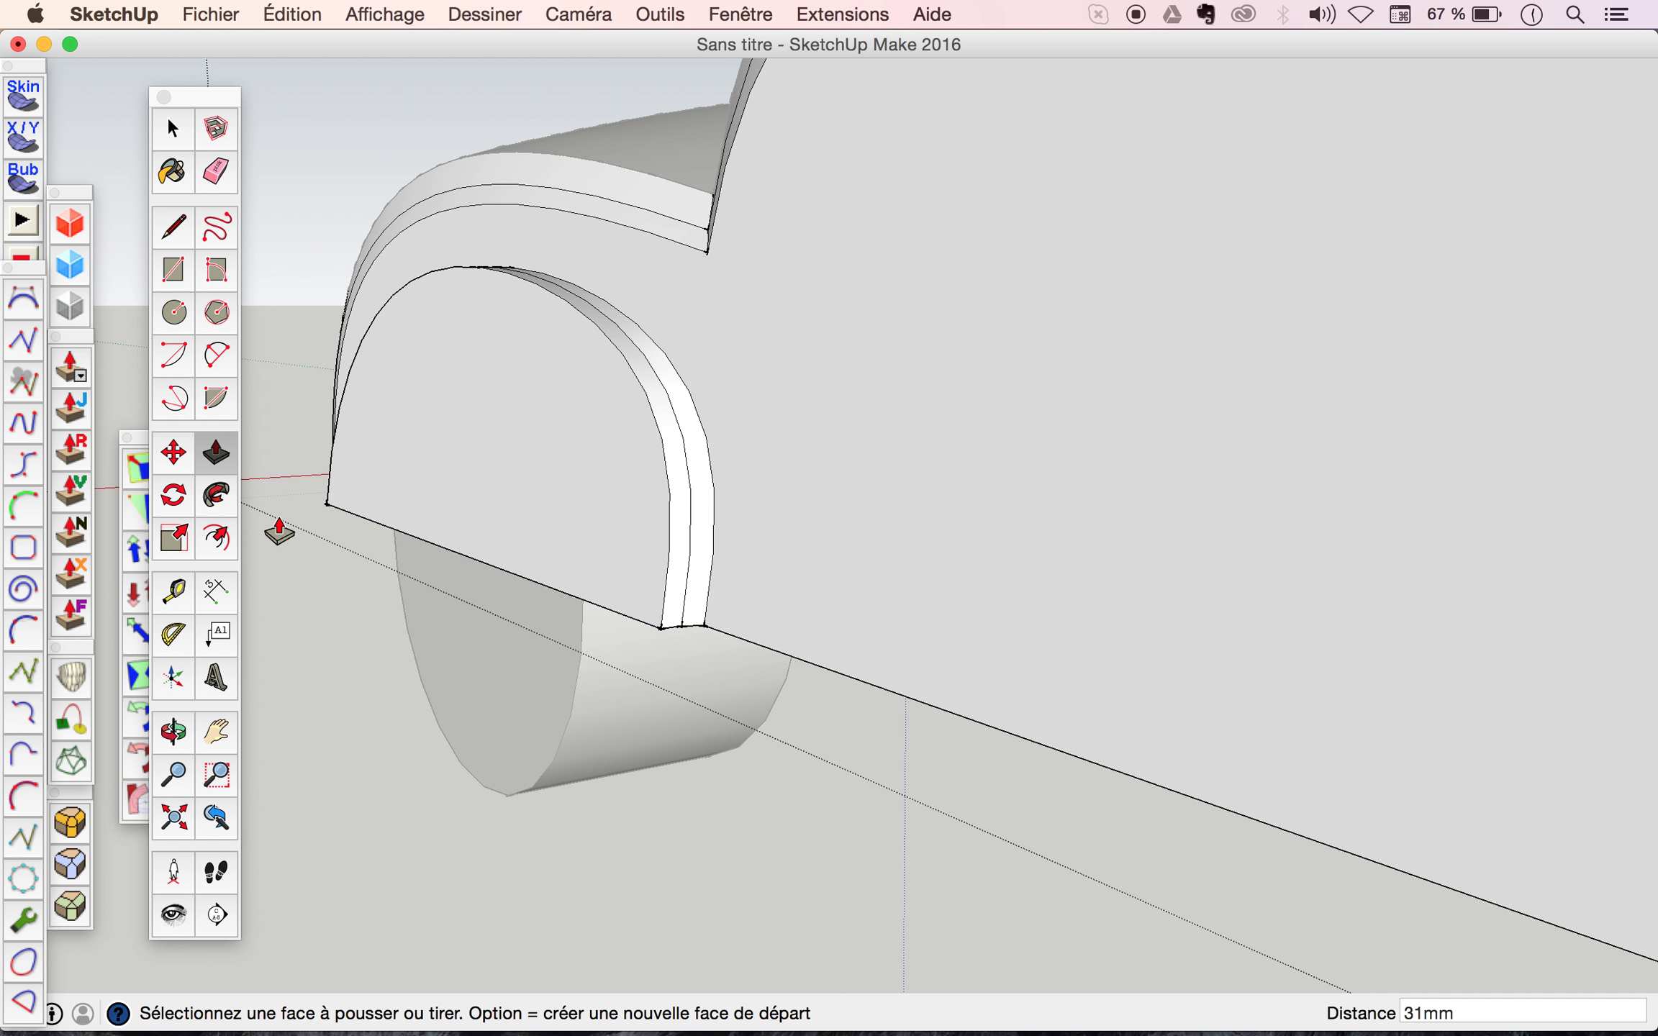
pyautogui.press('space')
pyautogui.click(501, 456)
pyautogui.click(167, 546)
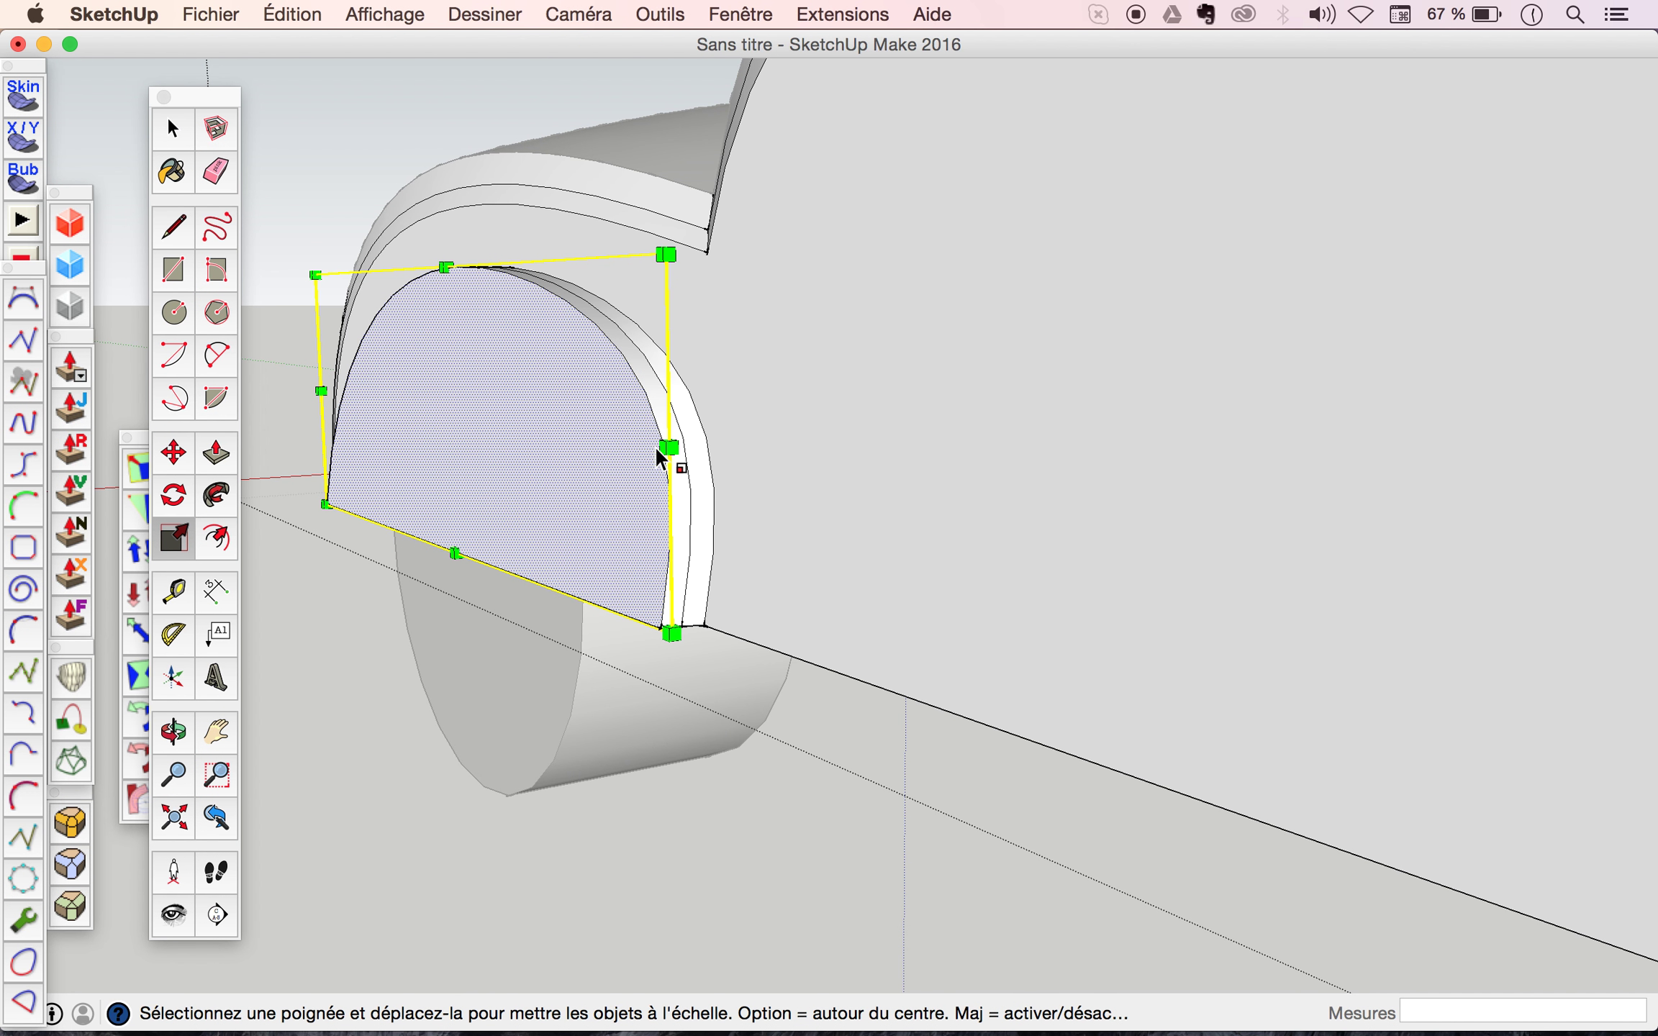
pyautogui.moveTo(668, 446); pyautogui.dragTo(662, 448)
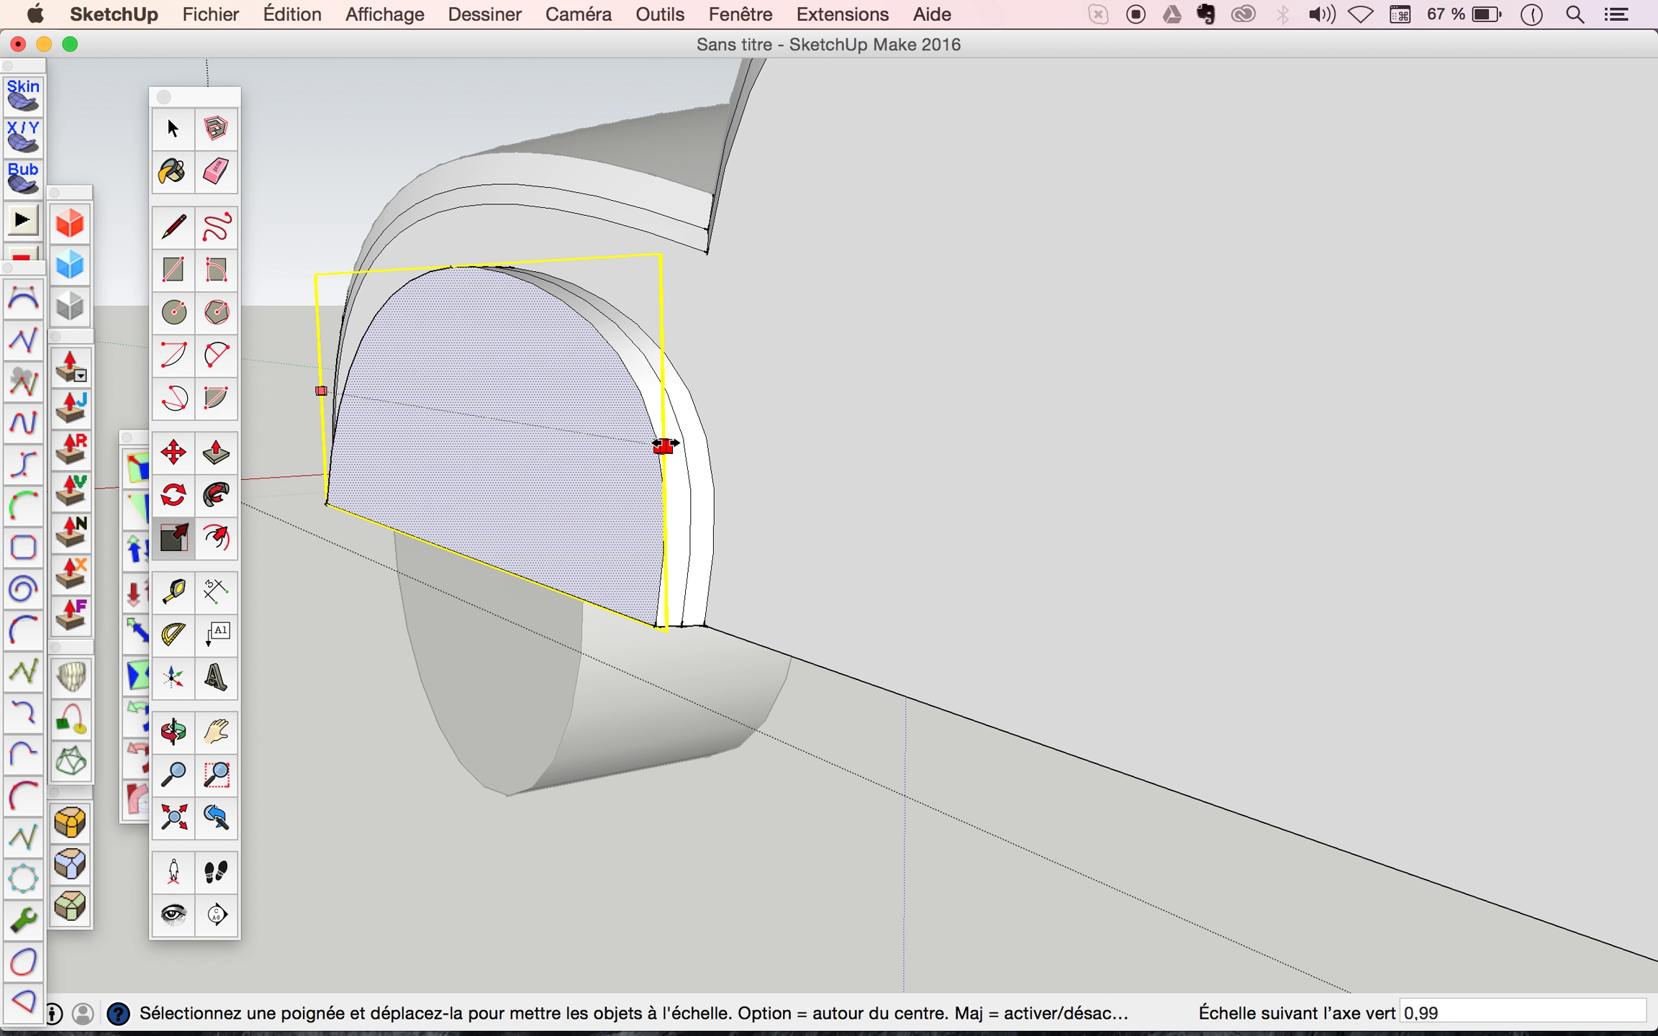
# Scale the inner arch face to 0.99 along the green axis and orbit to check it.
pyautogui.scroll(5, 663, 613)
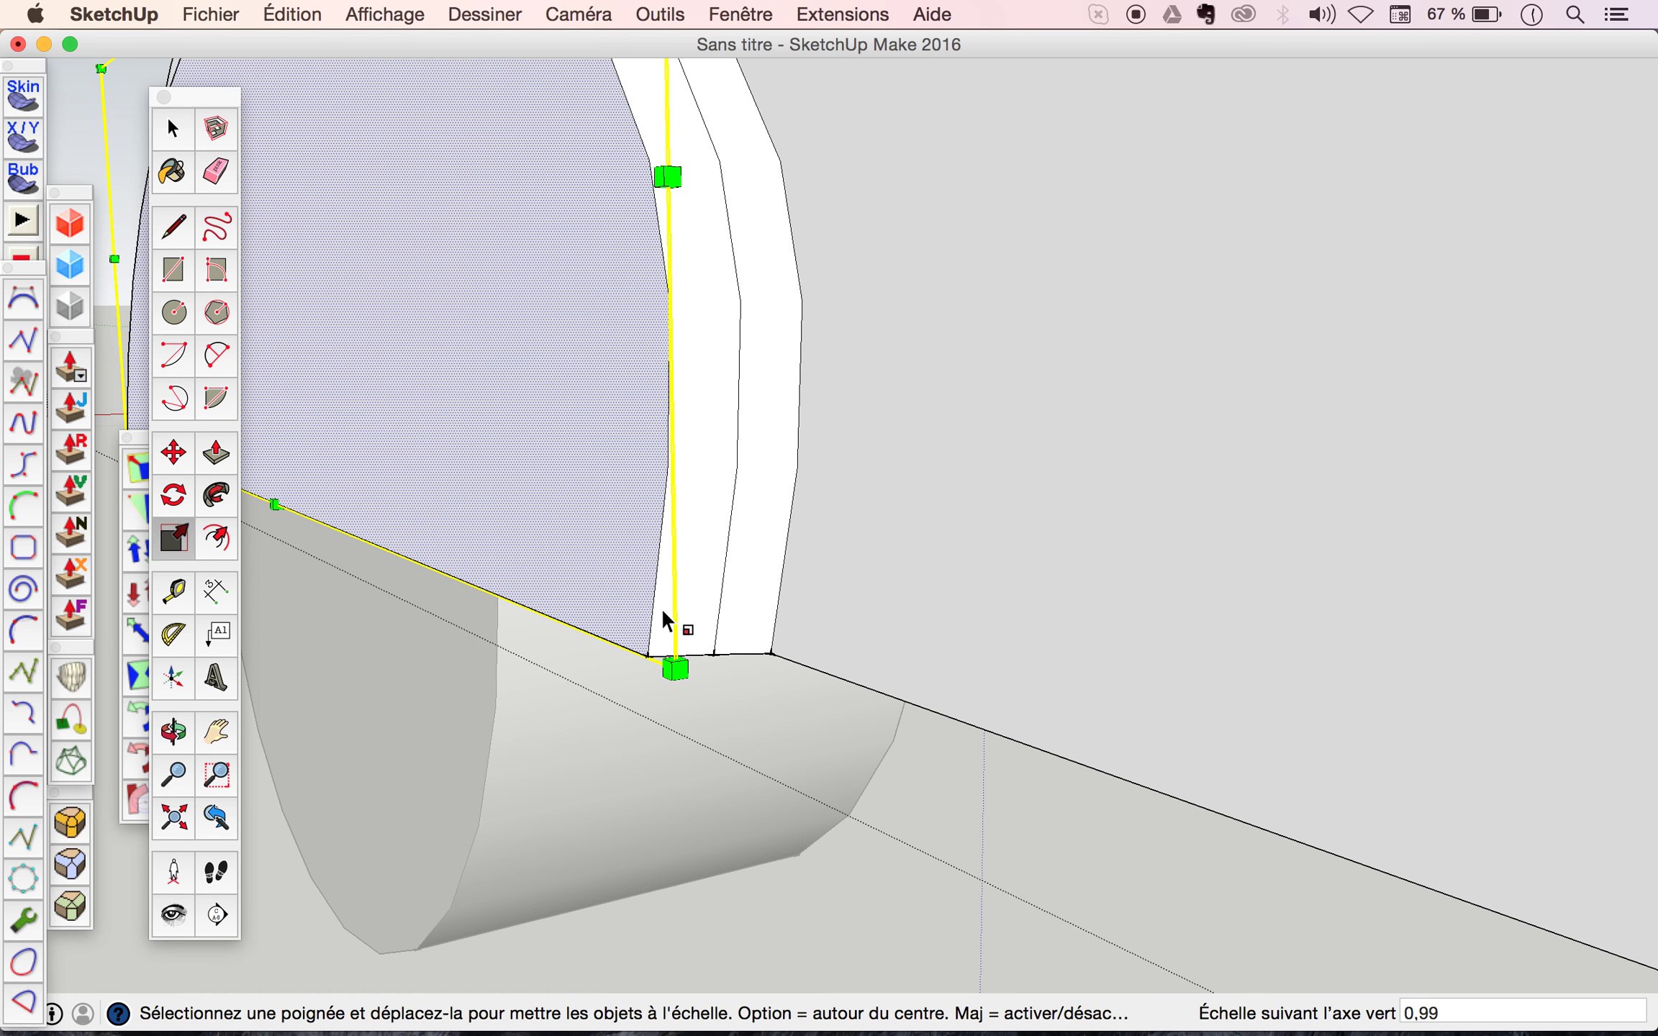
pyautogui.moveTo(663, 618)
pyautogui.mouseDown(button='middle')
pyautogui.moveTo(719, 800)
pyautogui.moveTo(895, 859)
pyautogui.moveTo(842, 862)
pyautogui.mouseUp(button='middle')
pyautogui.press('space')
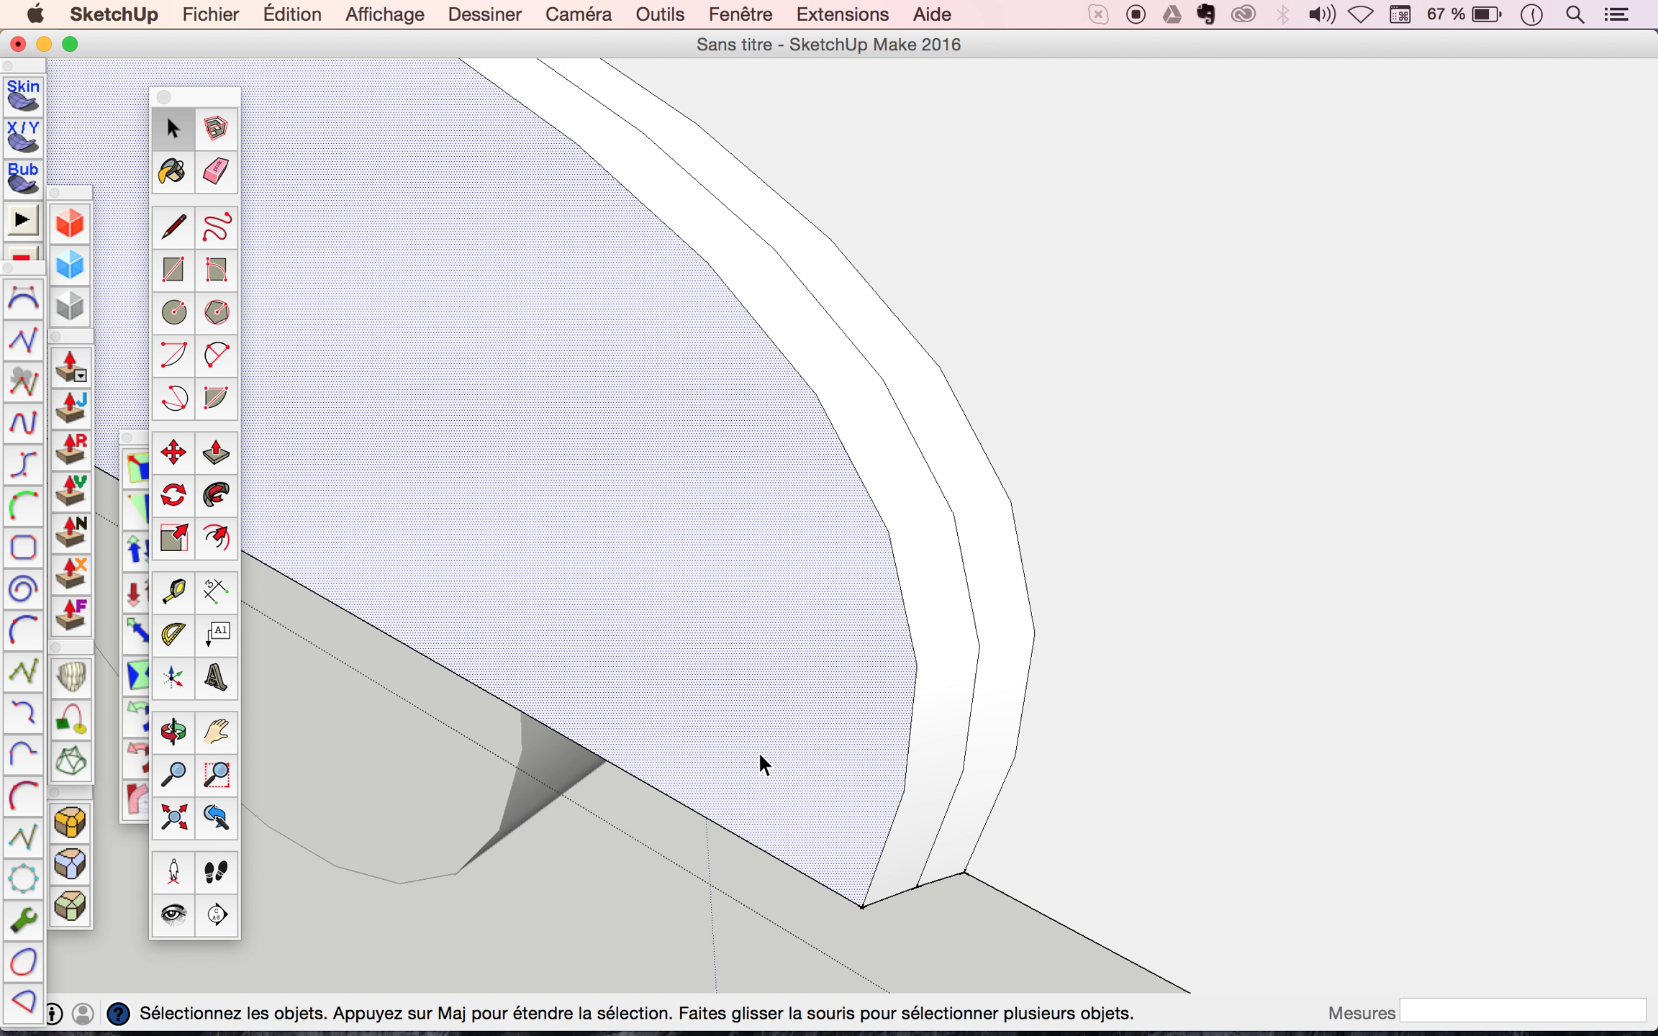
pyautogui.click(178, 539)
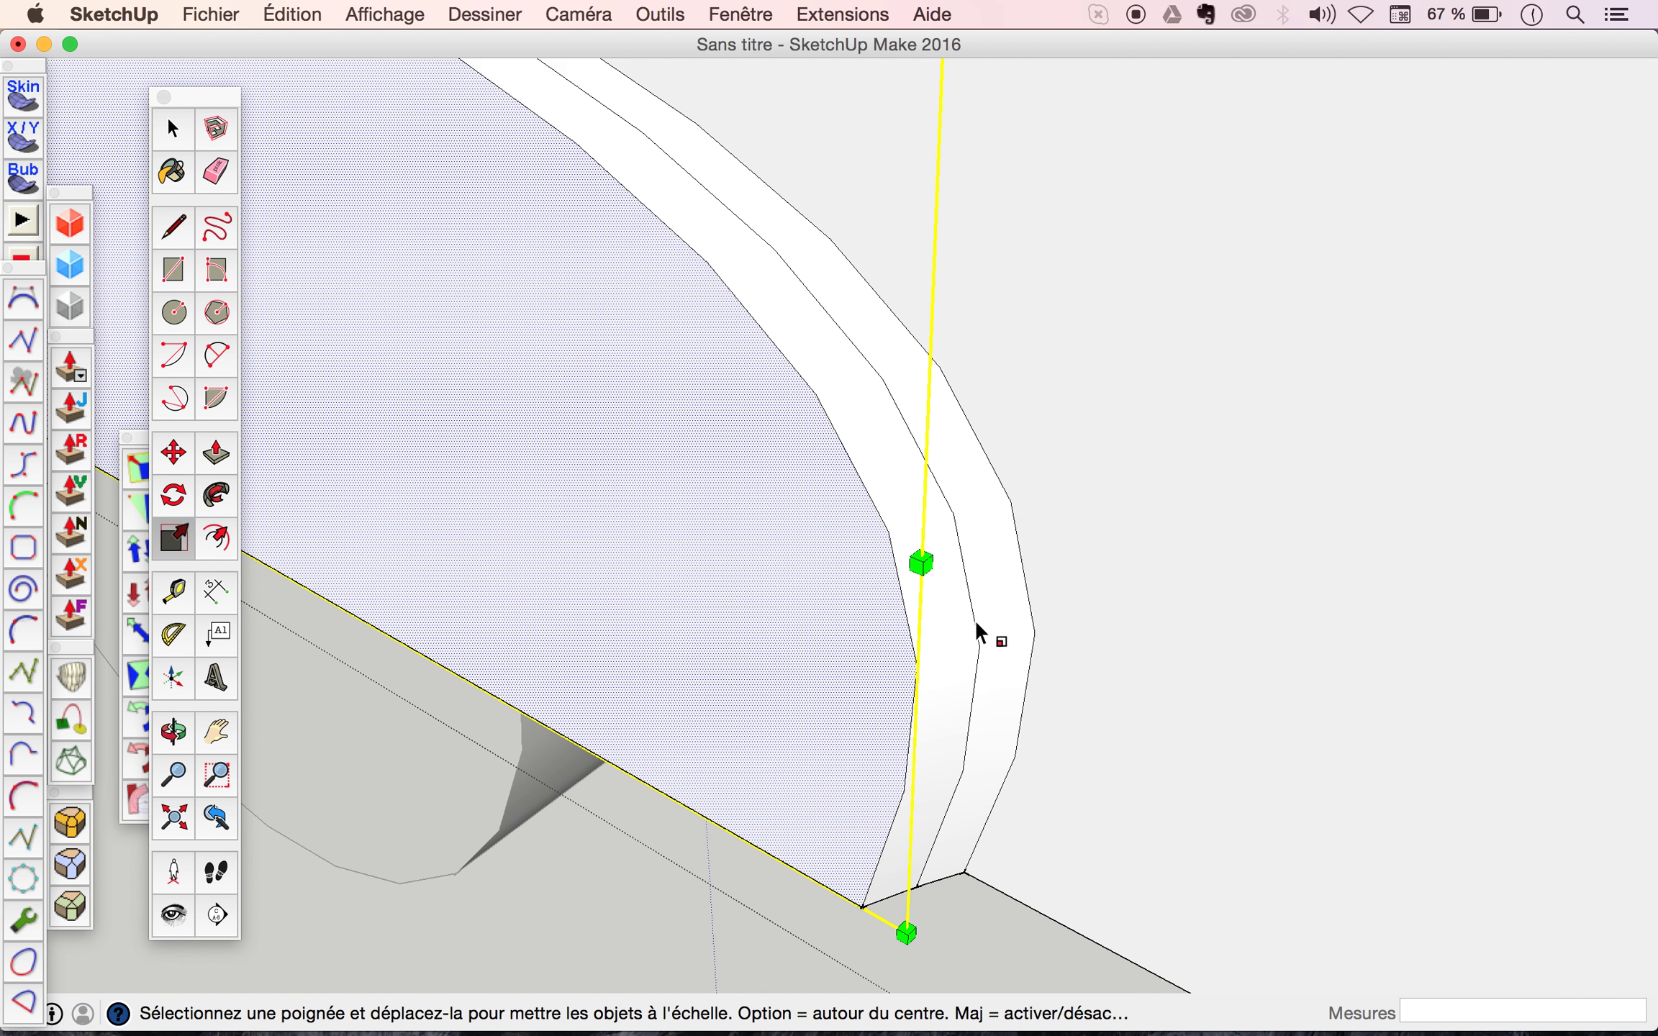
pyautogui.moveTo(914, 560); pyautogui.dragTo(901, 563)
pyautogui.moveTo(1007, 641)
pyautogui.mouseDown(button='middle')
pyautogui.moveTo(555, 337)
pyautogui.moveTo(551, 371)
pyautogui.moveTo(1206, 377)
pyautogui.moveTo(953, 439)
pyautogui.moveTo(984, 473)
pyautogui.moveTo(1036, 473)
pyautogui.mouseUp(button='middle')
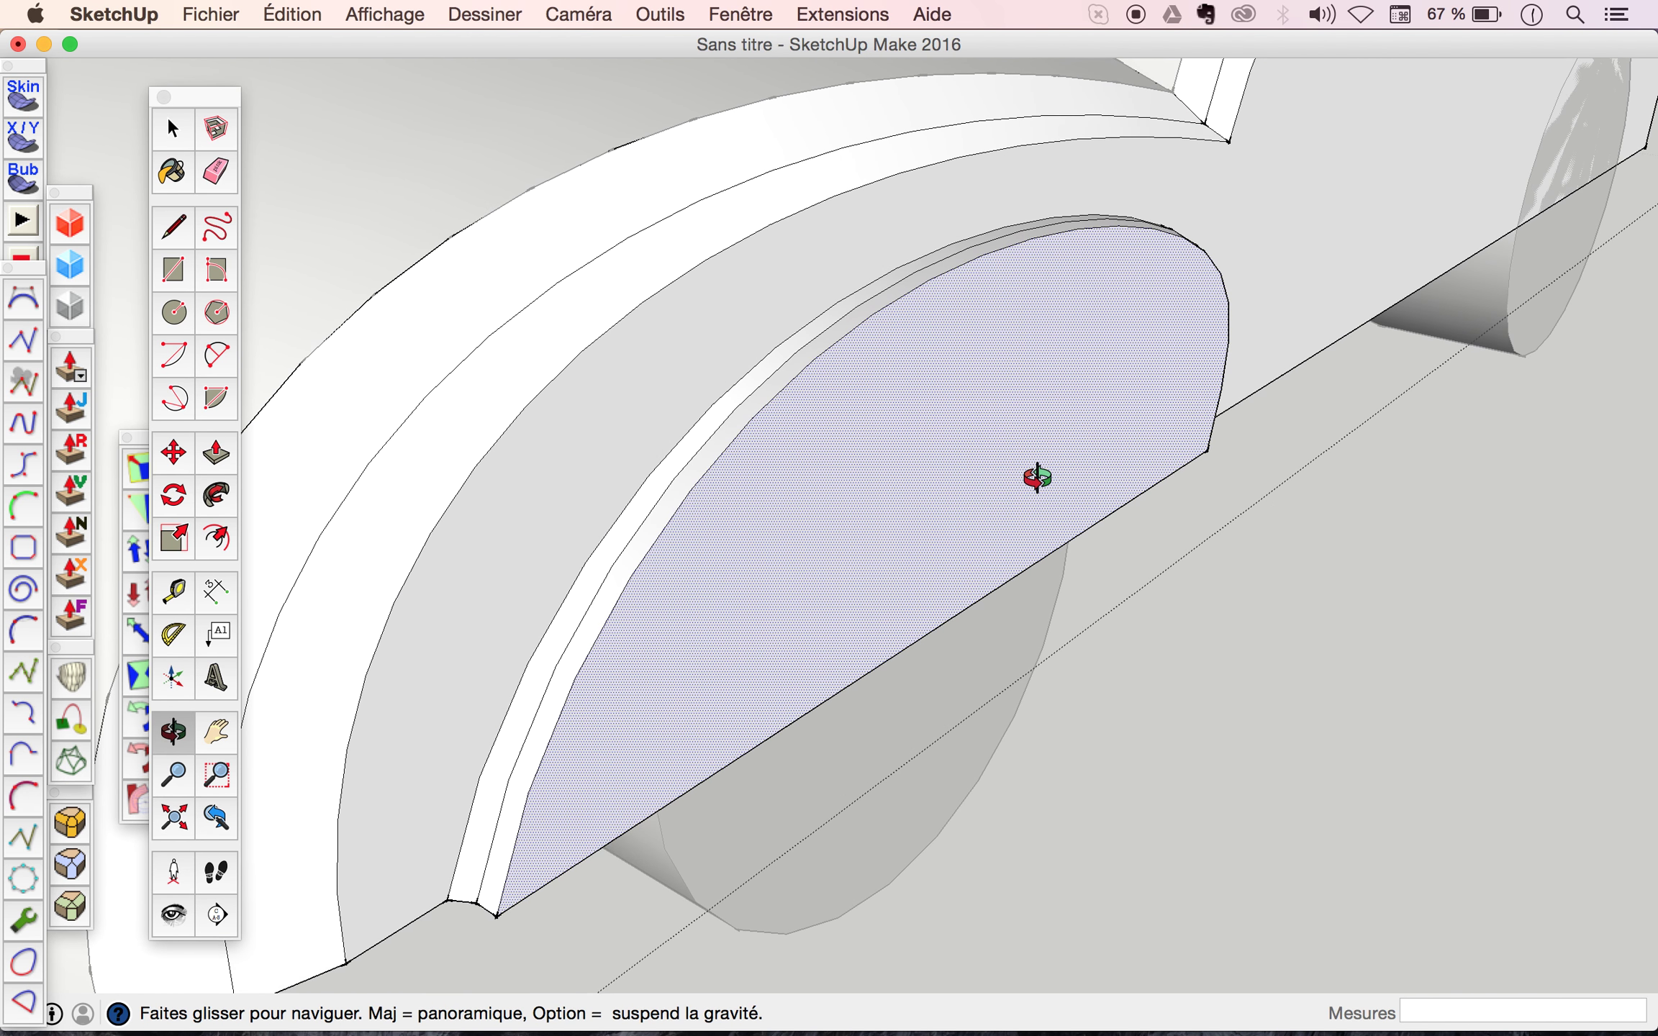
# Scale the wheel-arch face to 0.98 in width and height.
pyautogui.press('space')
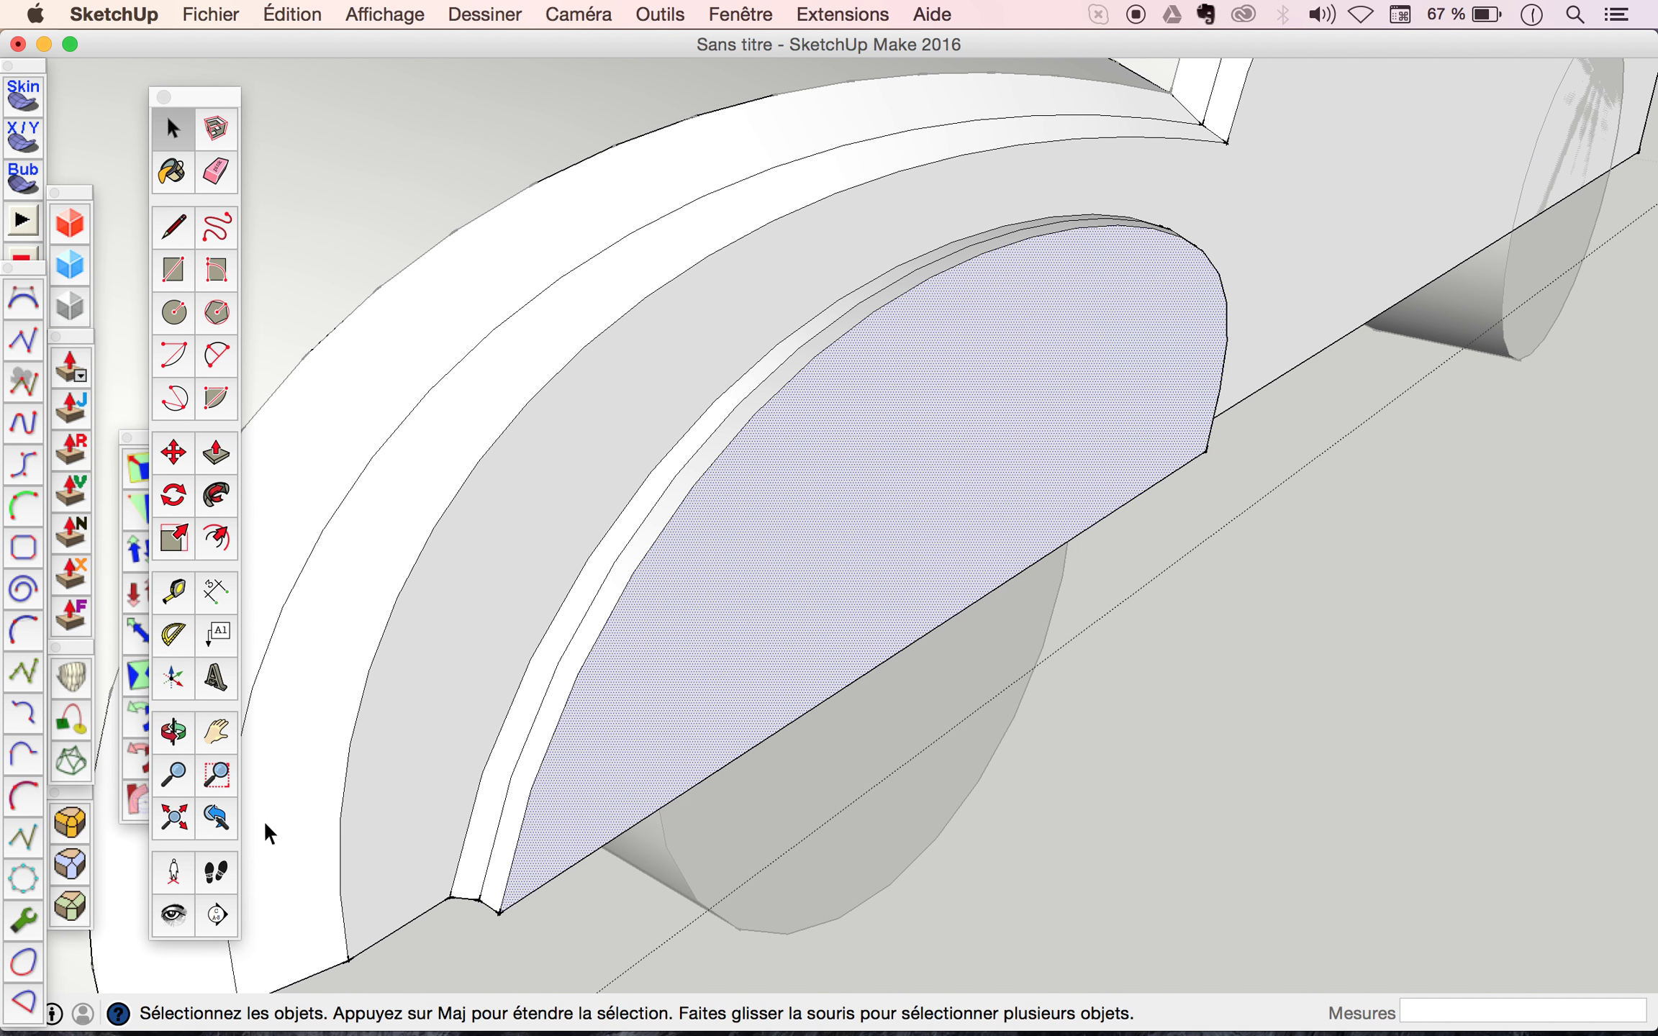
pyautogui.click(171, 550)
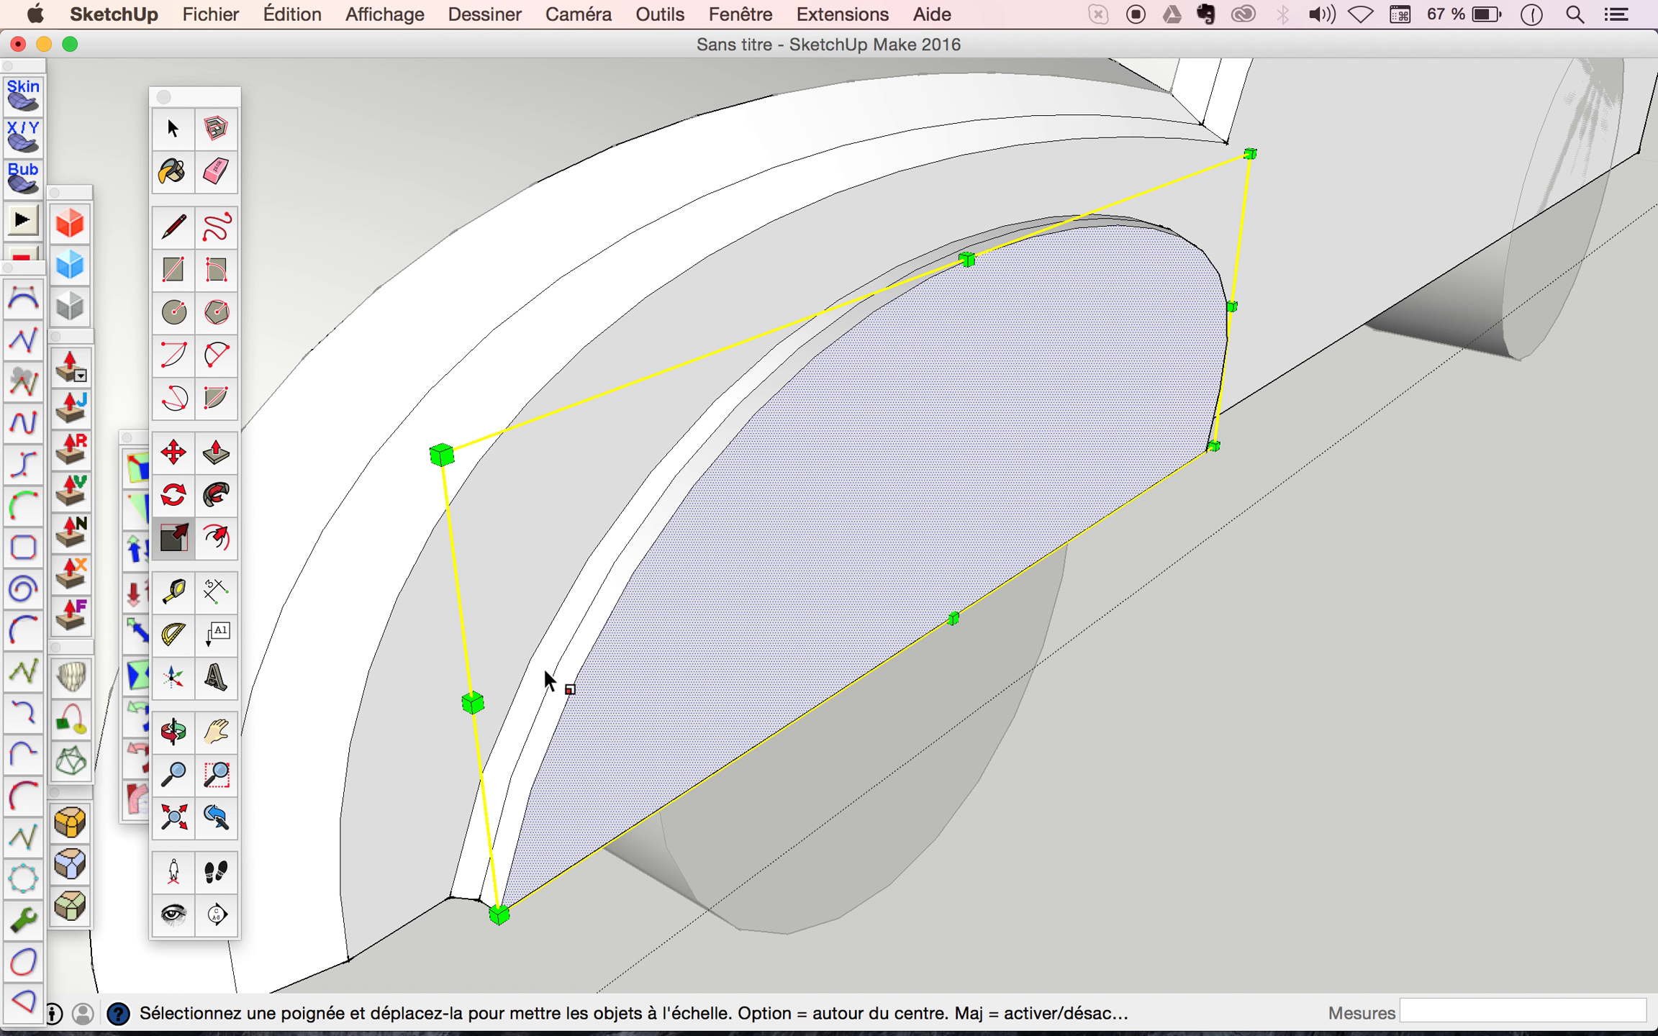
pyautogui.moveTo(472, 702); pyautogui.dragTo(498, 689)
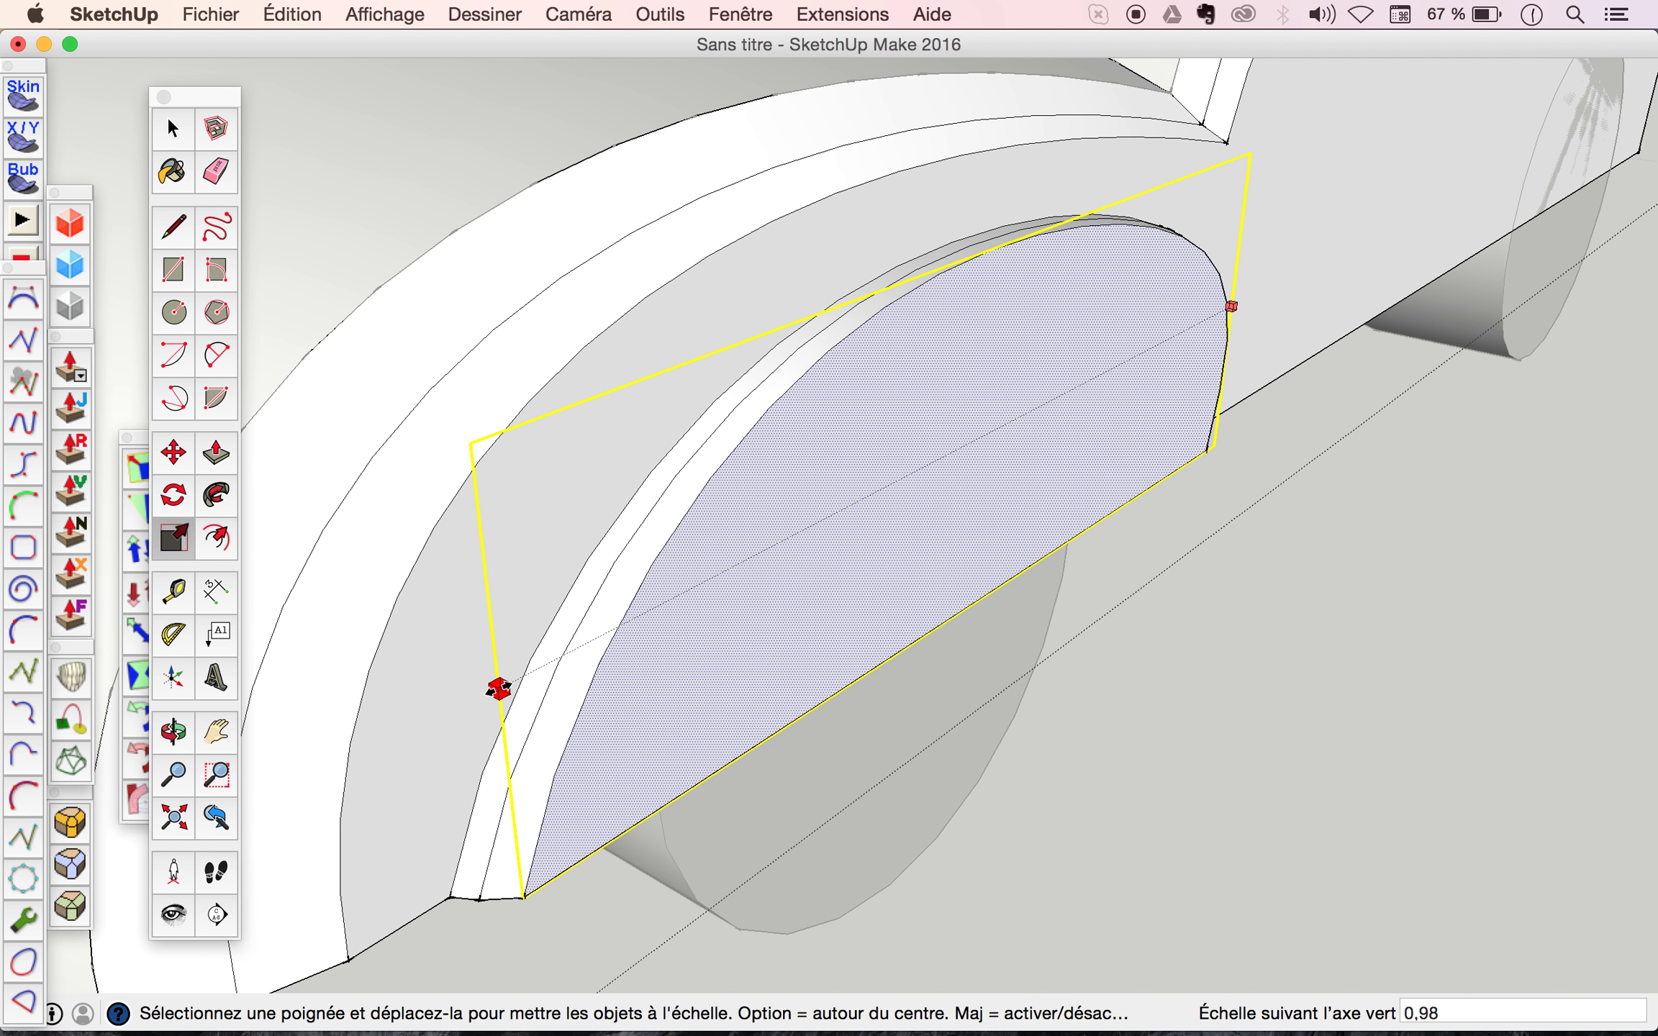
pyautogui.click(498, 690)
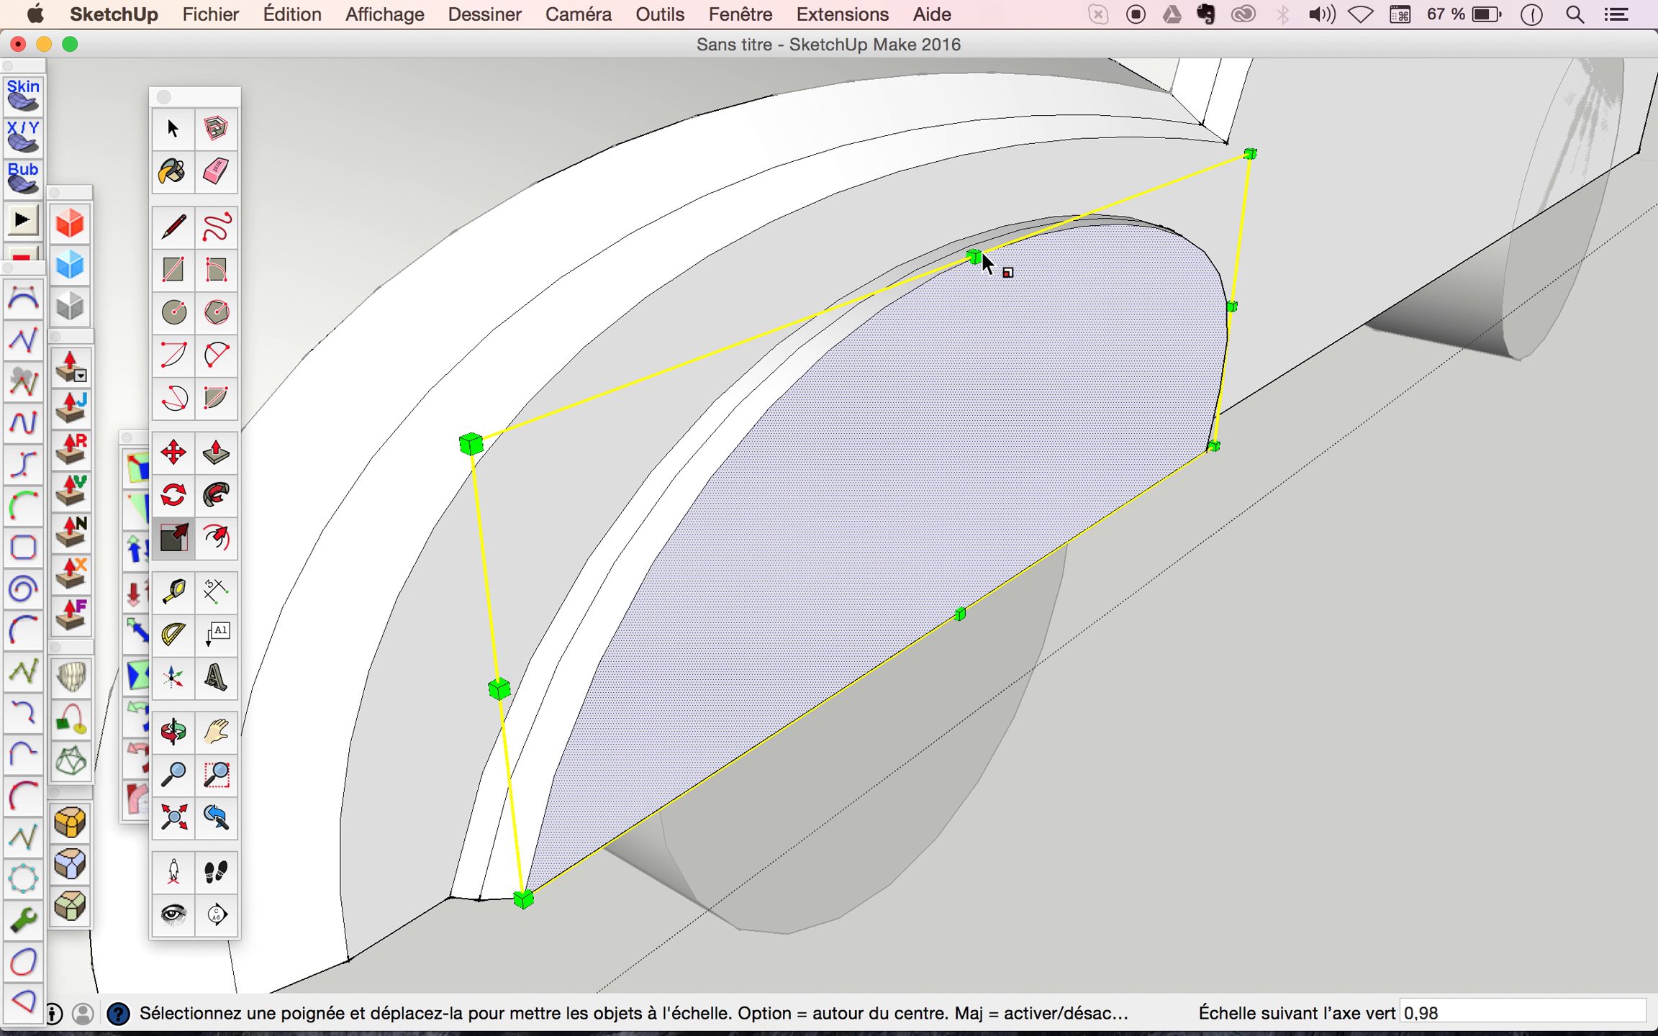
pyautogui.moveTo(974, 255); pyautogui.dragTo(975, 265)
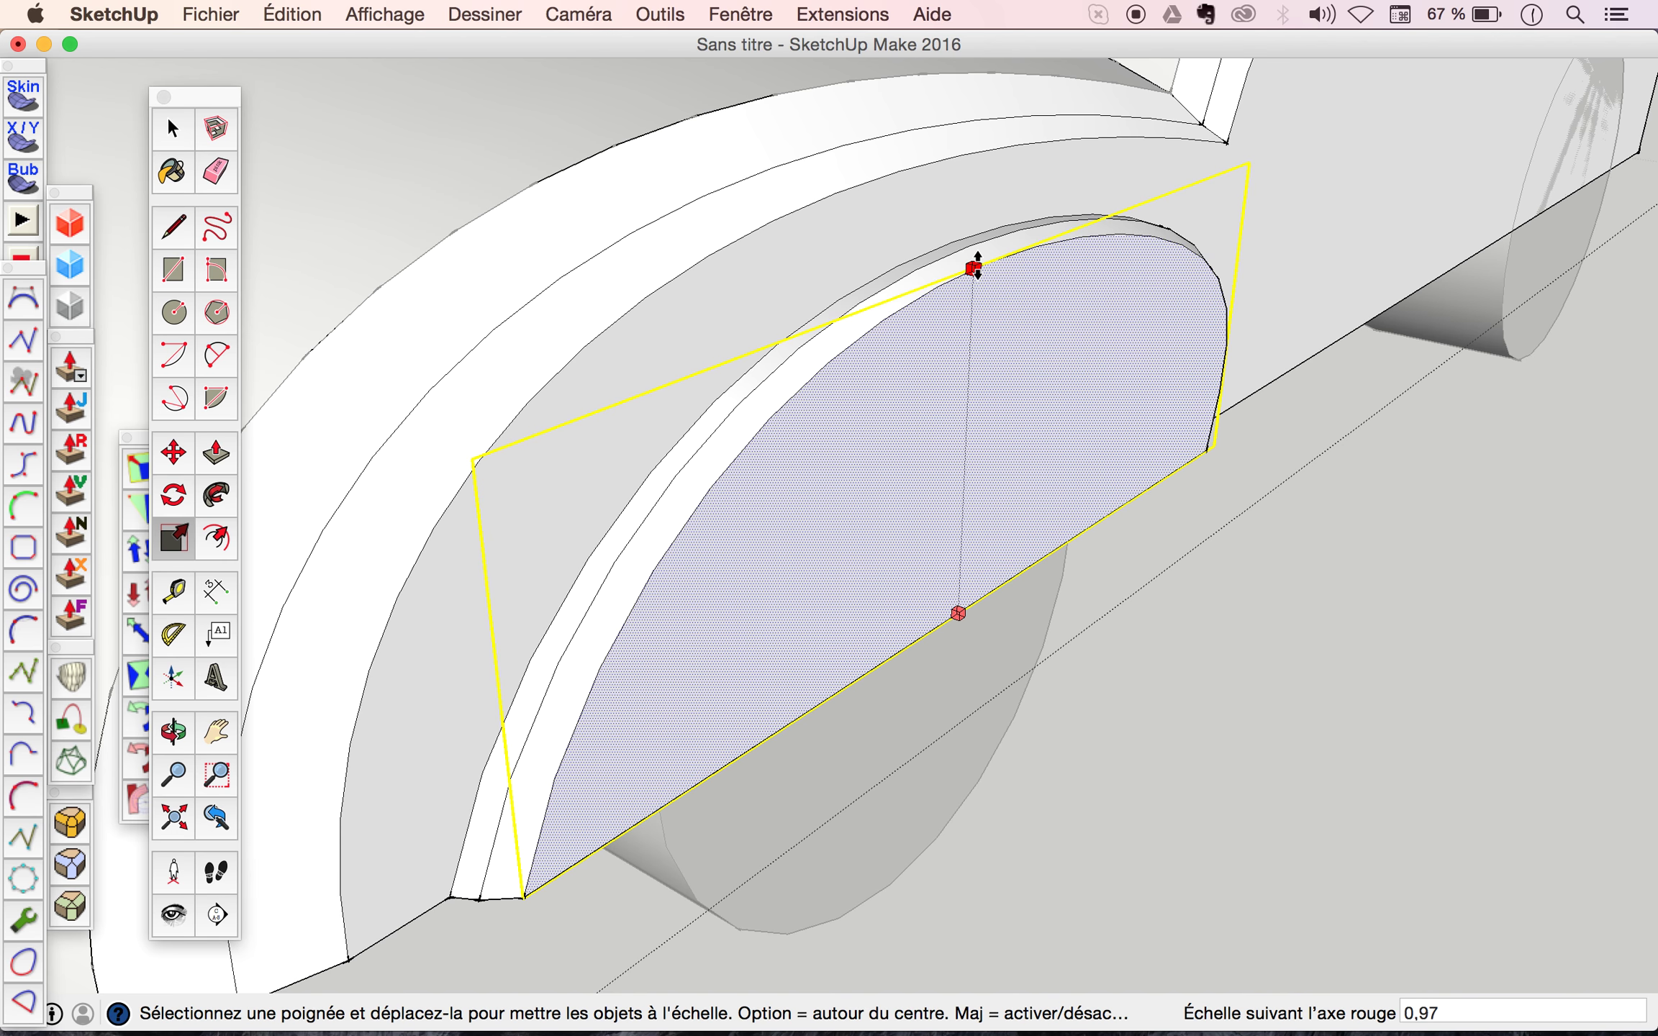
pyautogui.press('space')
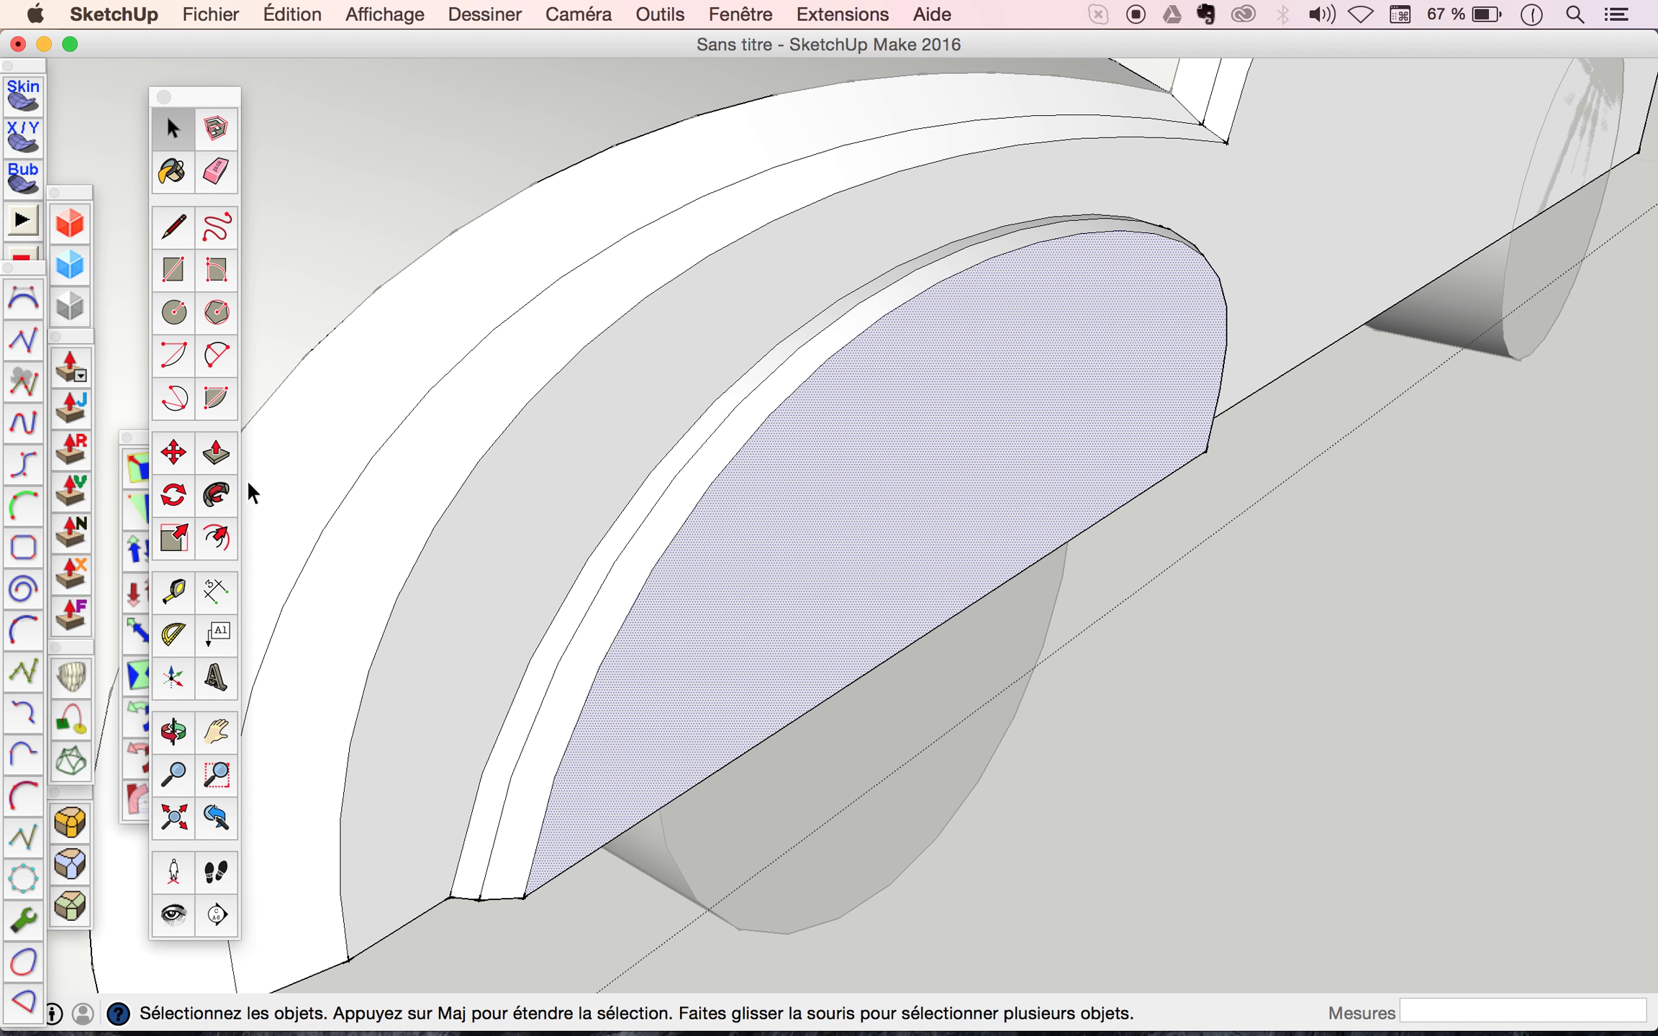
# Pull the arch face out 37 mm and narrow the new face to 0.99 along green.
pyautogui.click(216, 454)
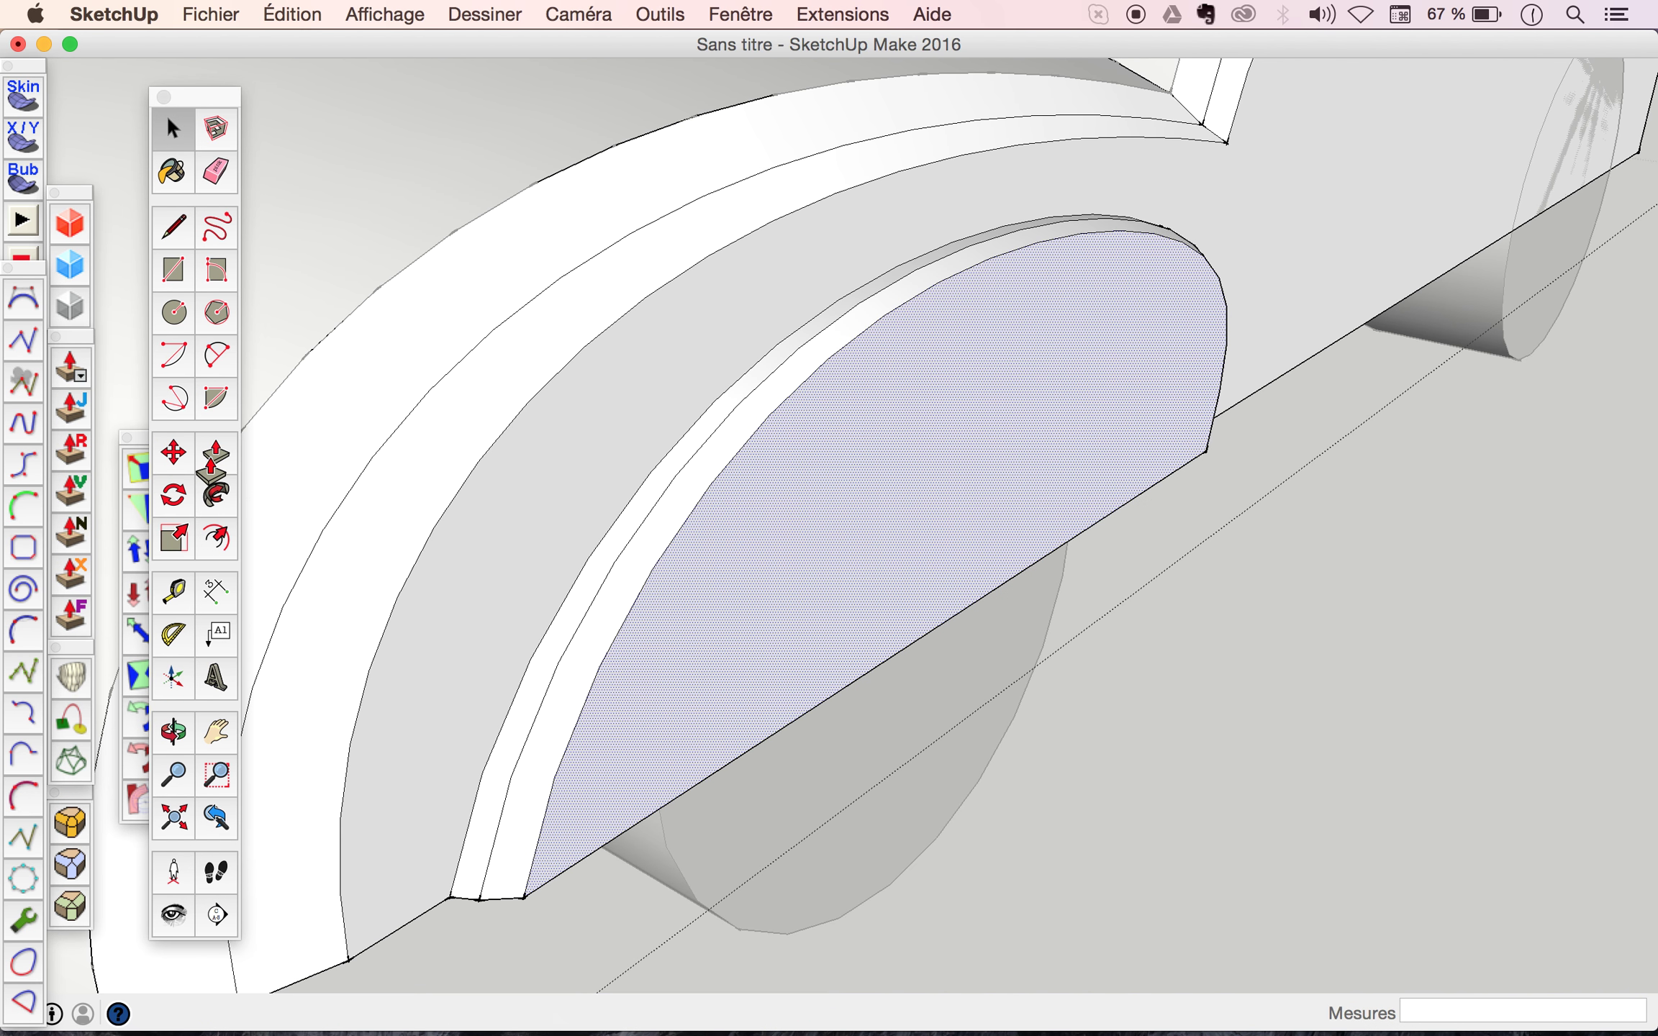
pyautogui.click(774, 539)
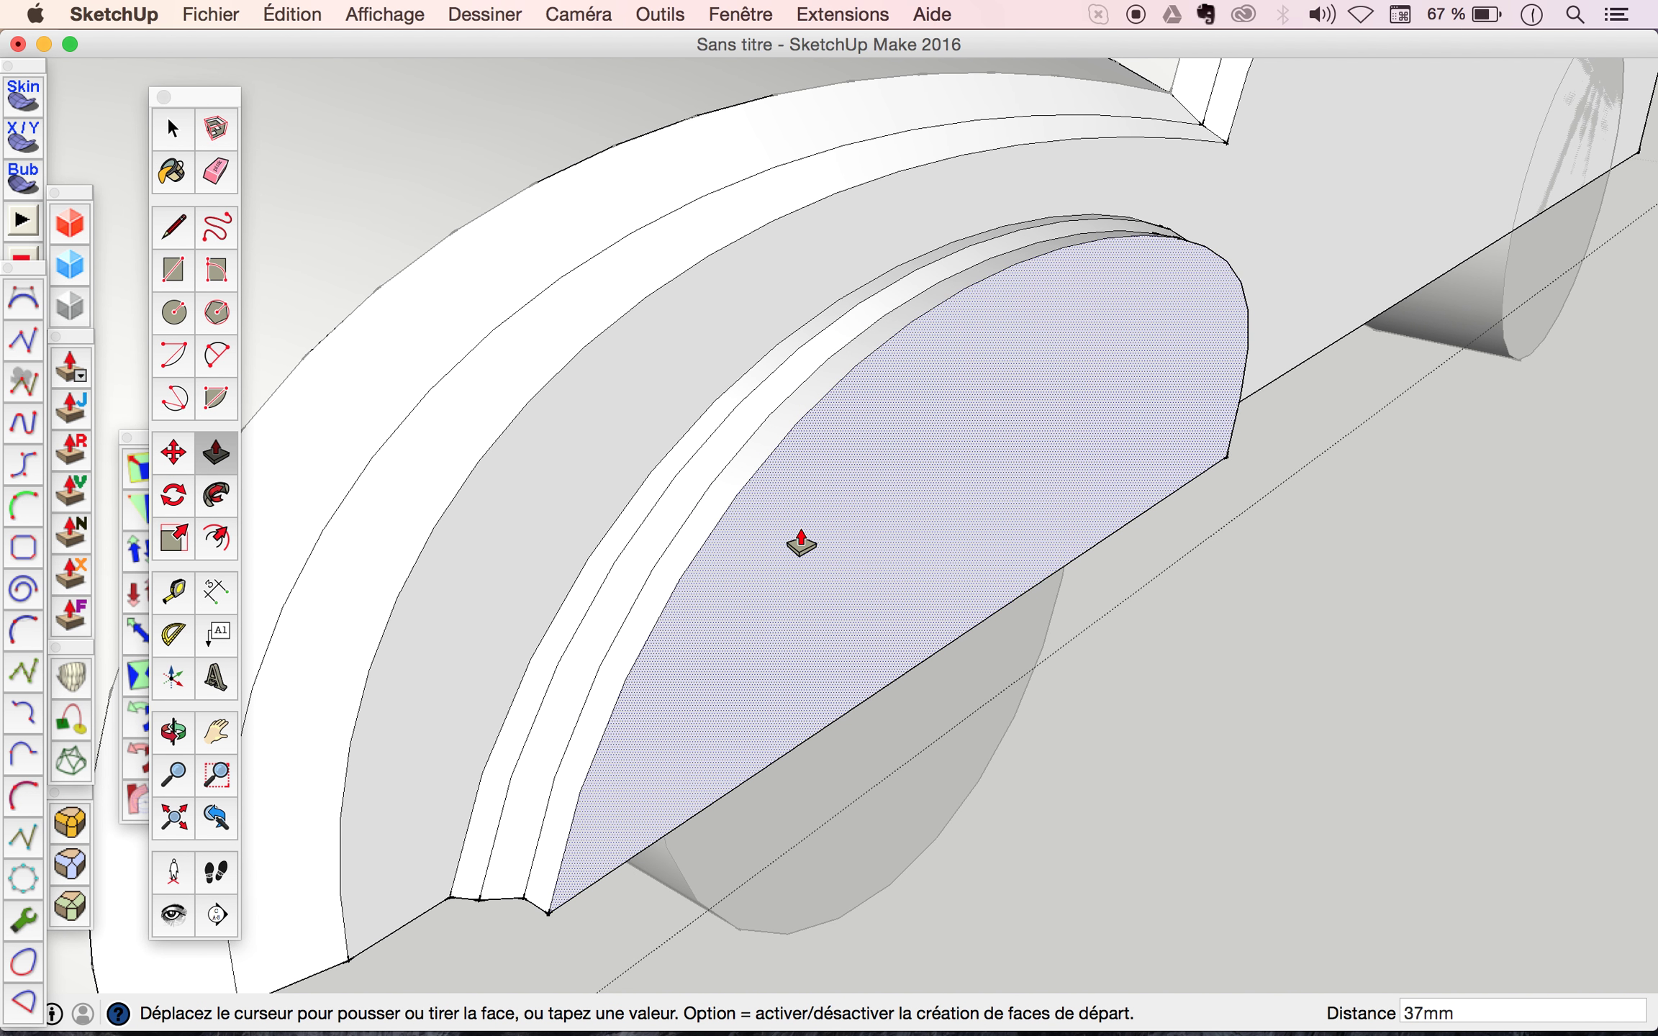
pyautogui.click(801, 547)
pyautogui.press('space')
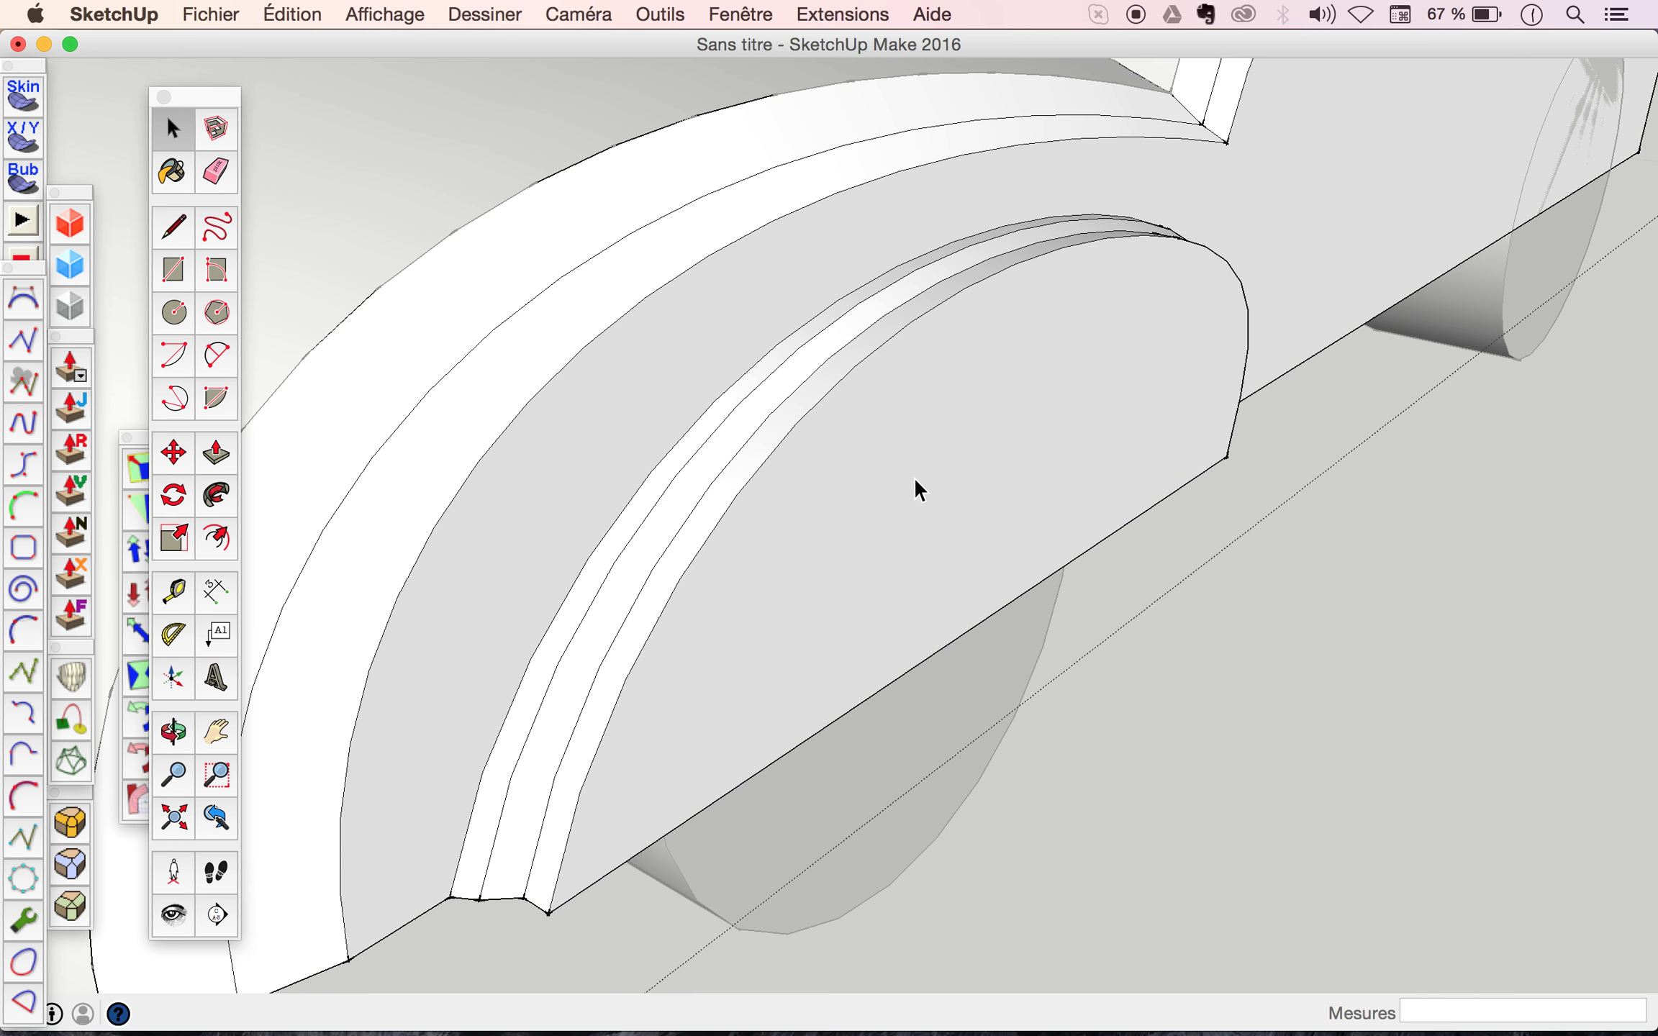
pyautogui.click(175, 541)
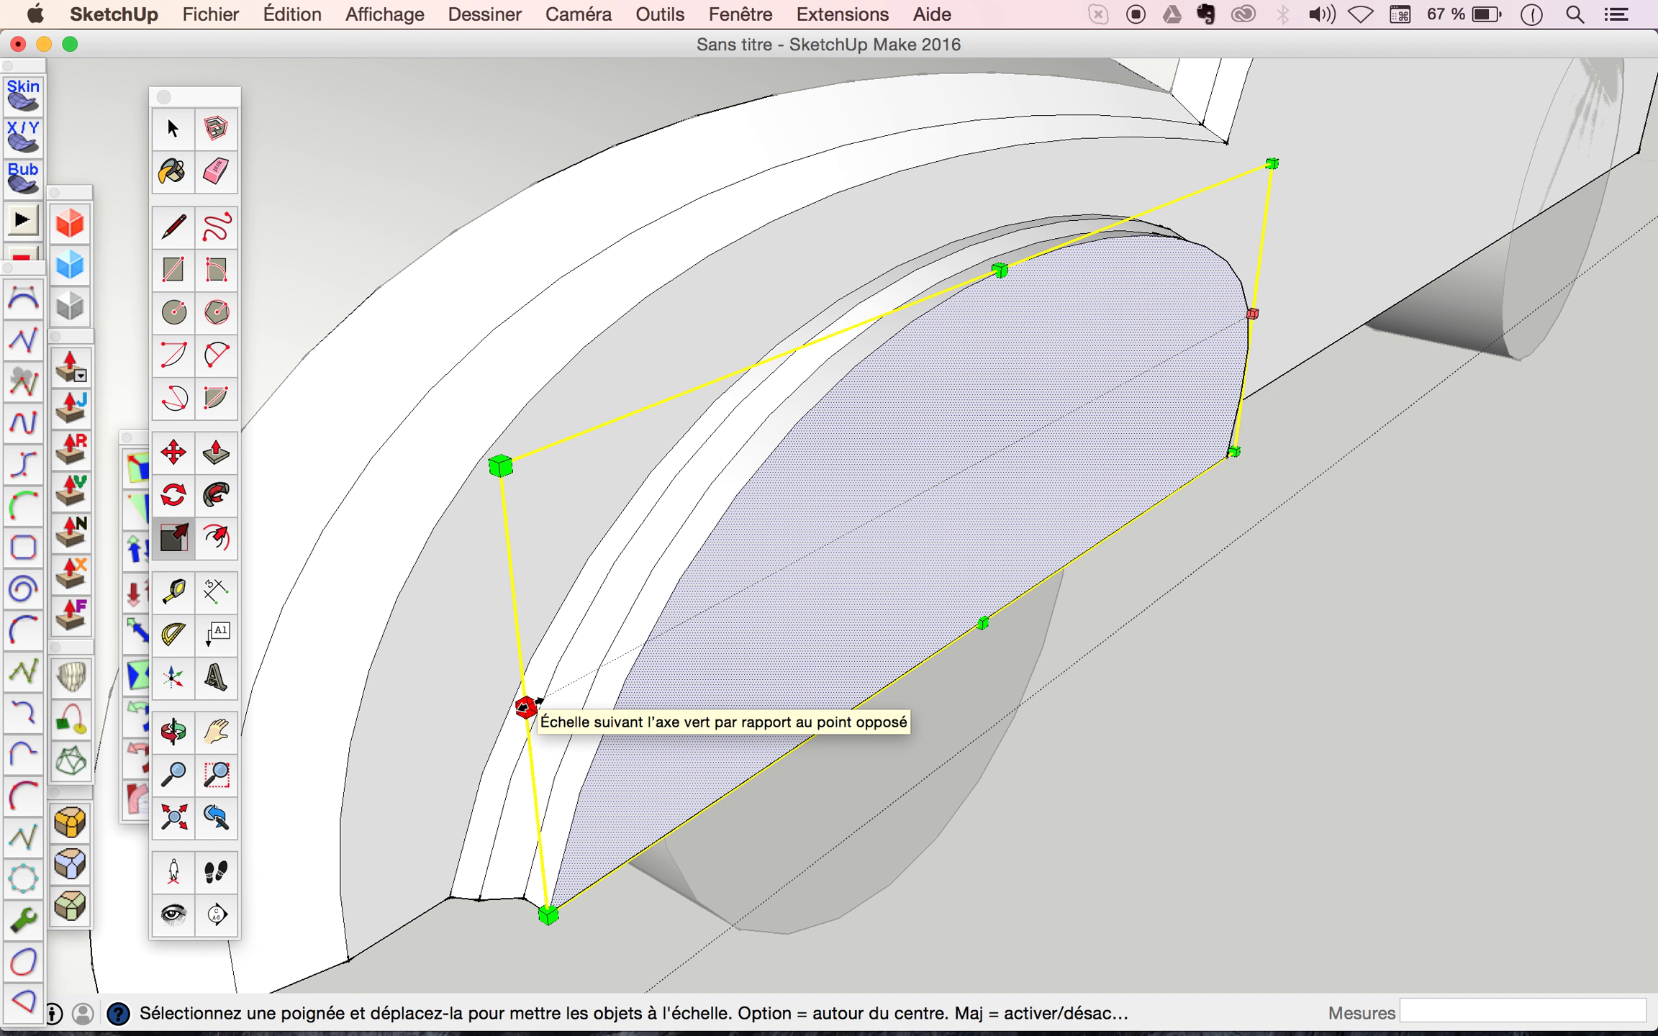
pyautogui.moveTo(525, 708); pyautogui.dragTo(563, 687)
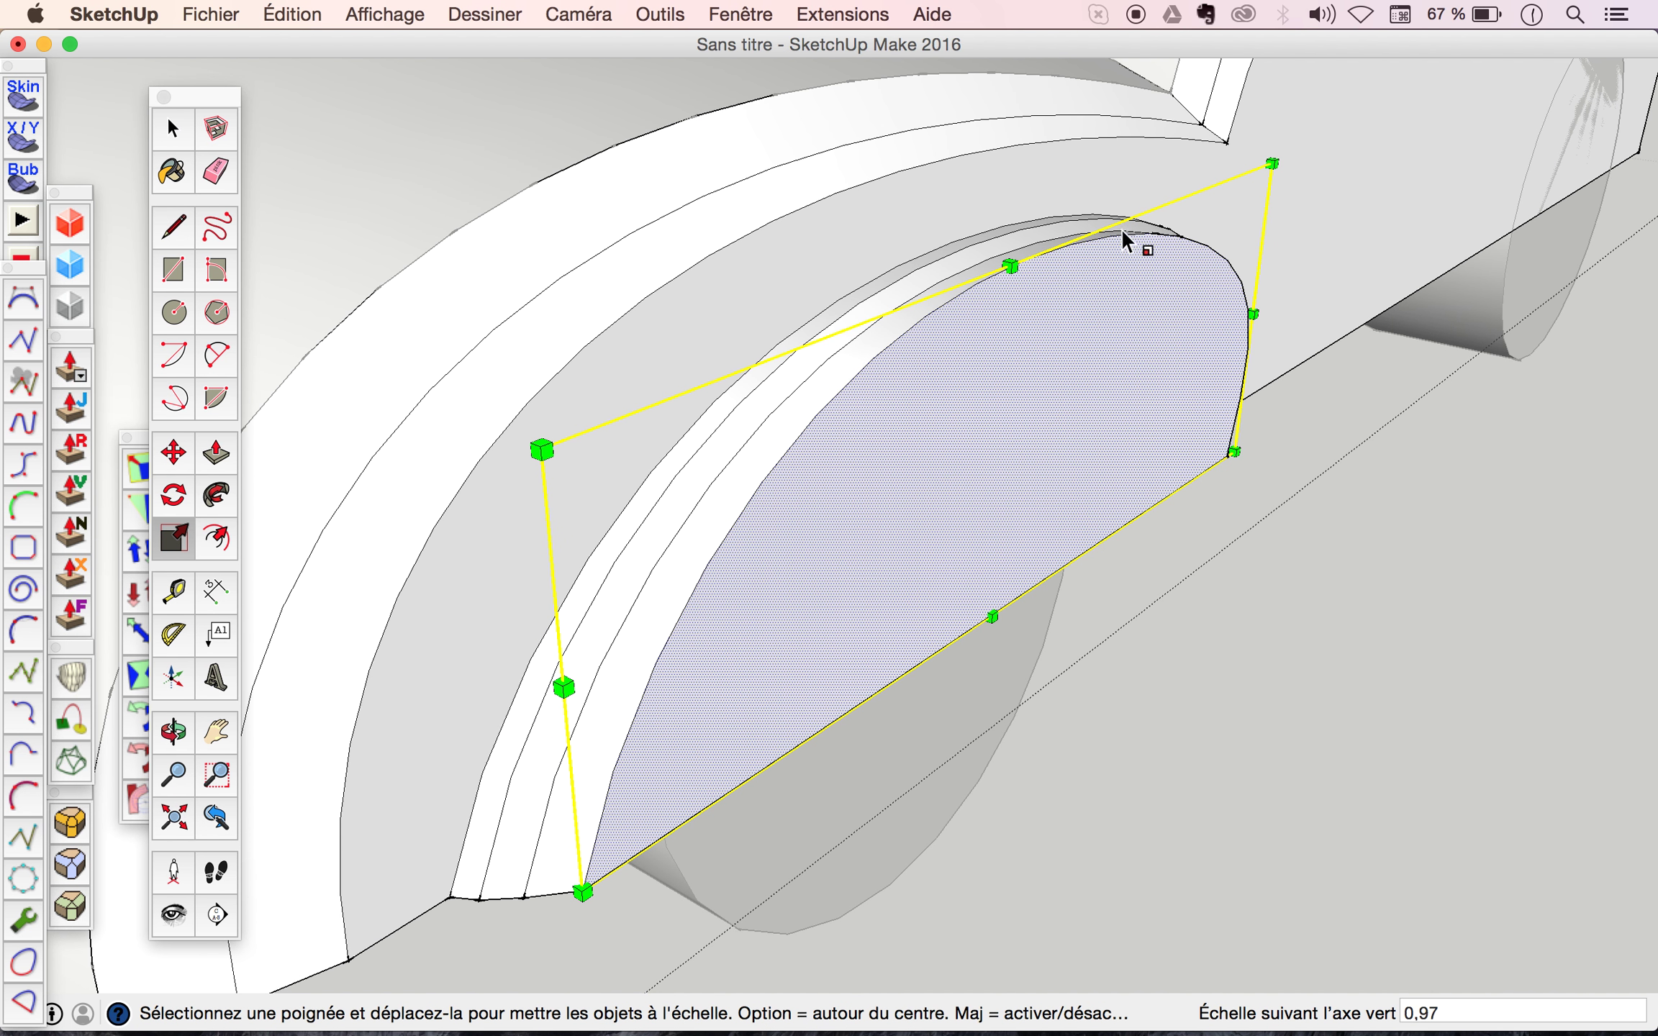
# Scale the extruded face to 0.97 along green and lower its top to 0.97.
pyautogui.moveTo(1186, 454)
pyautogui.mouseDown(button='middle')
pyautogui.moveTo(565, 496)
pyautogui.moveTo(881, 507)
pyautogui.moveTo(590, 391)
pyautogui.moveTo(529, 402)
pyautogui.mouseUp(button='middle')
pyautogui.scroll(3, 673, 470)
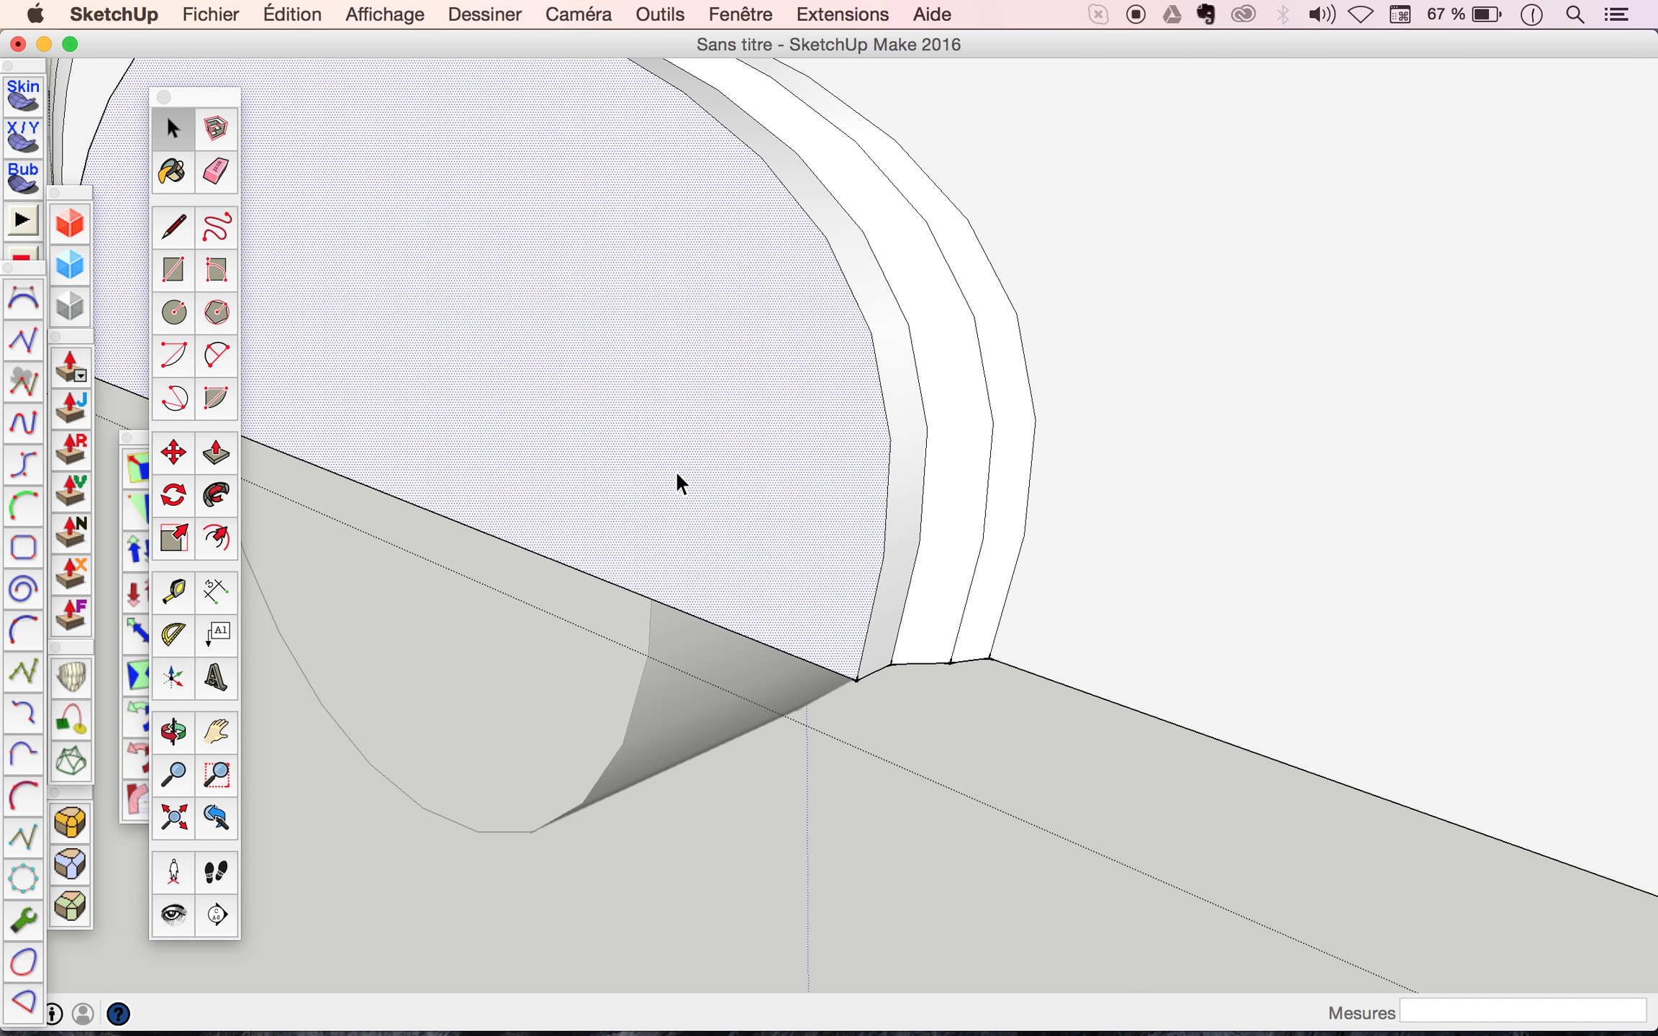
pyautogui.click(175, 541)
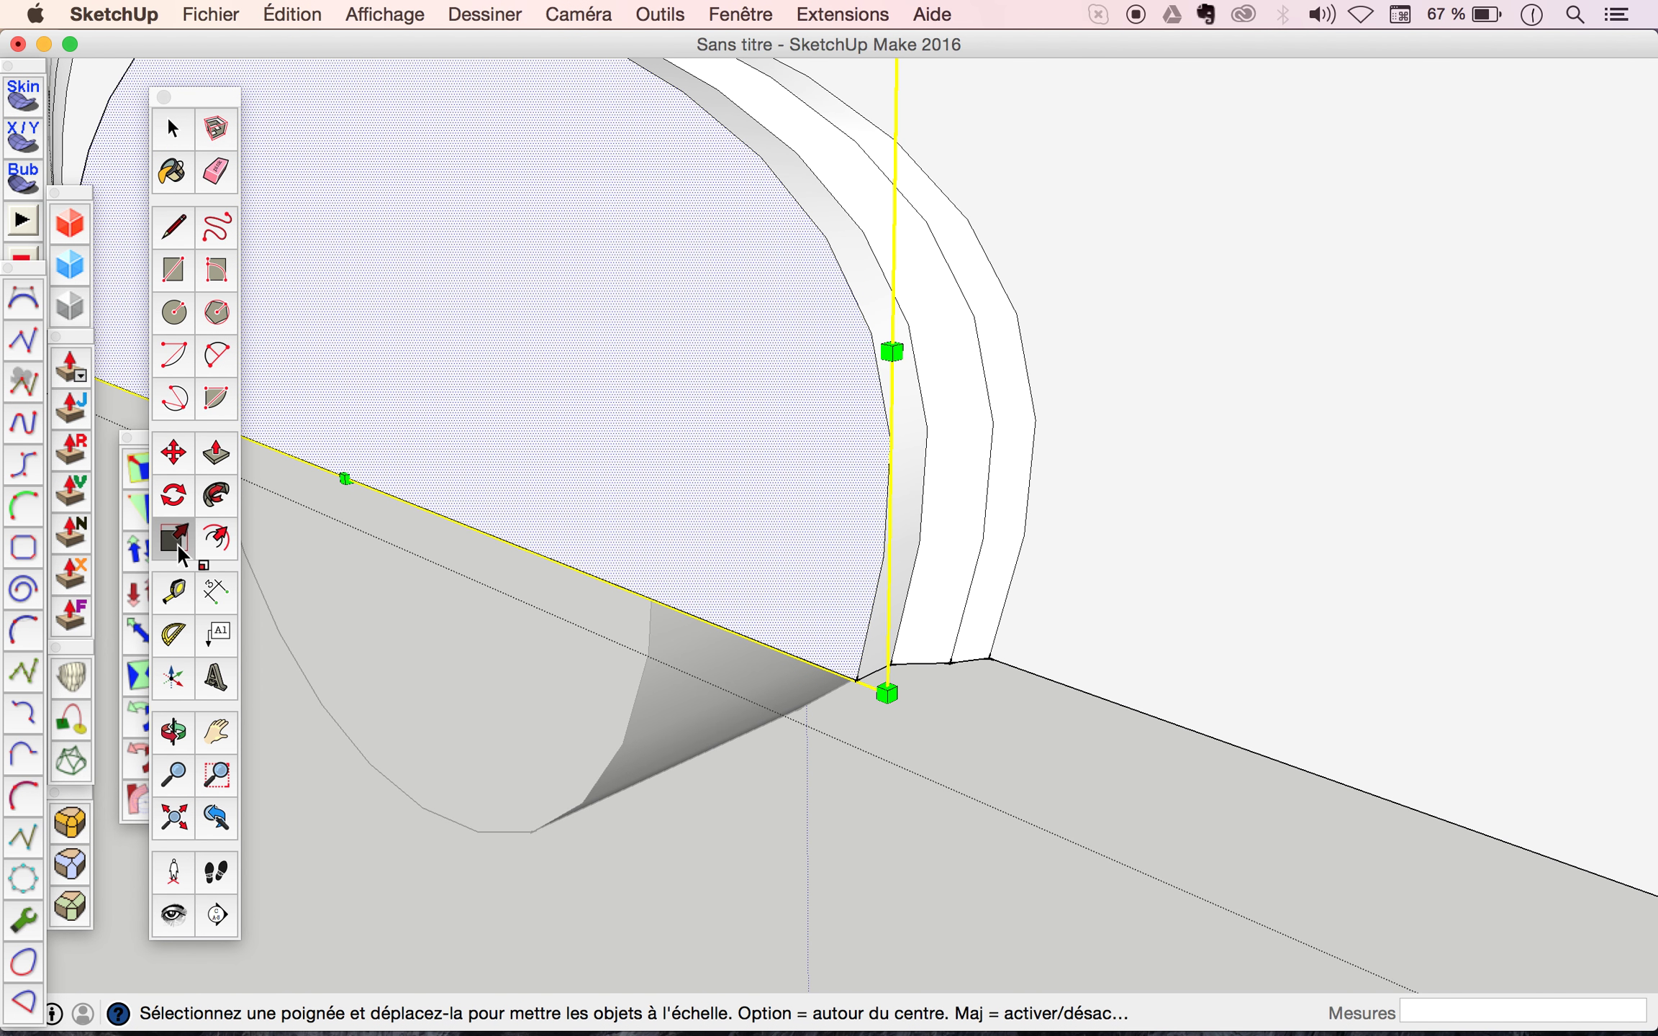
pyautogui.moveTo(891, 352); pyautogui.dragTo(842, 343)
pyautogui.scroll(-2, 979, 460)
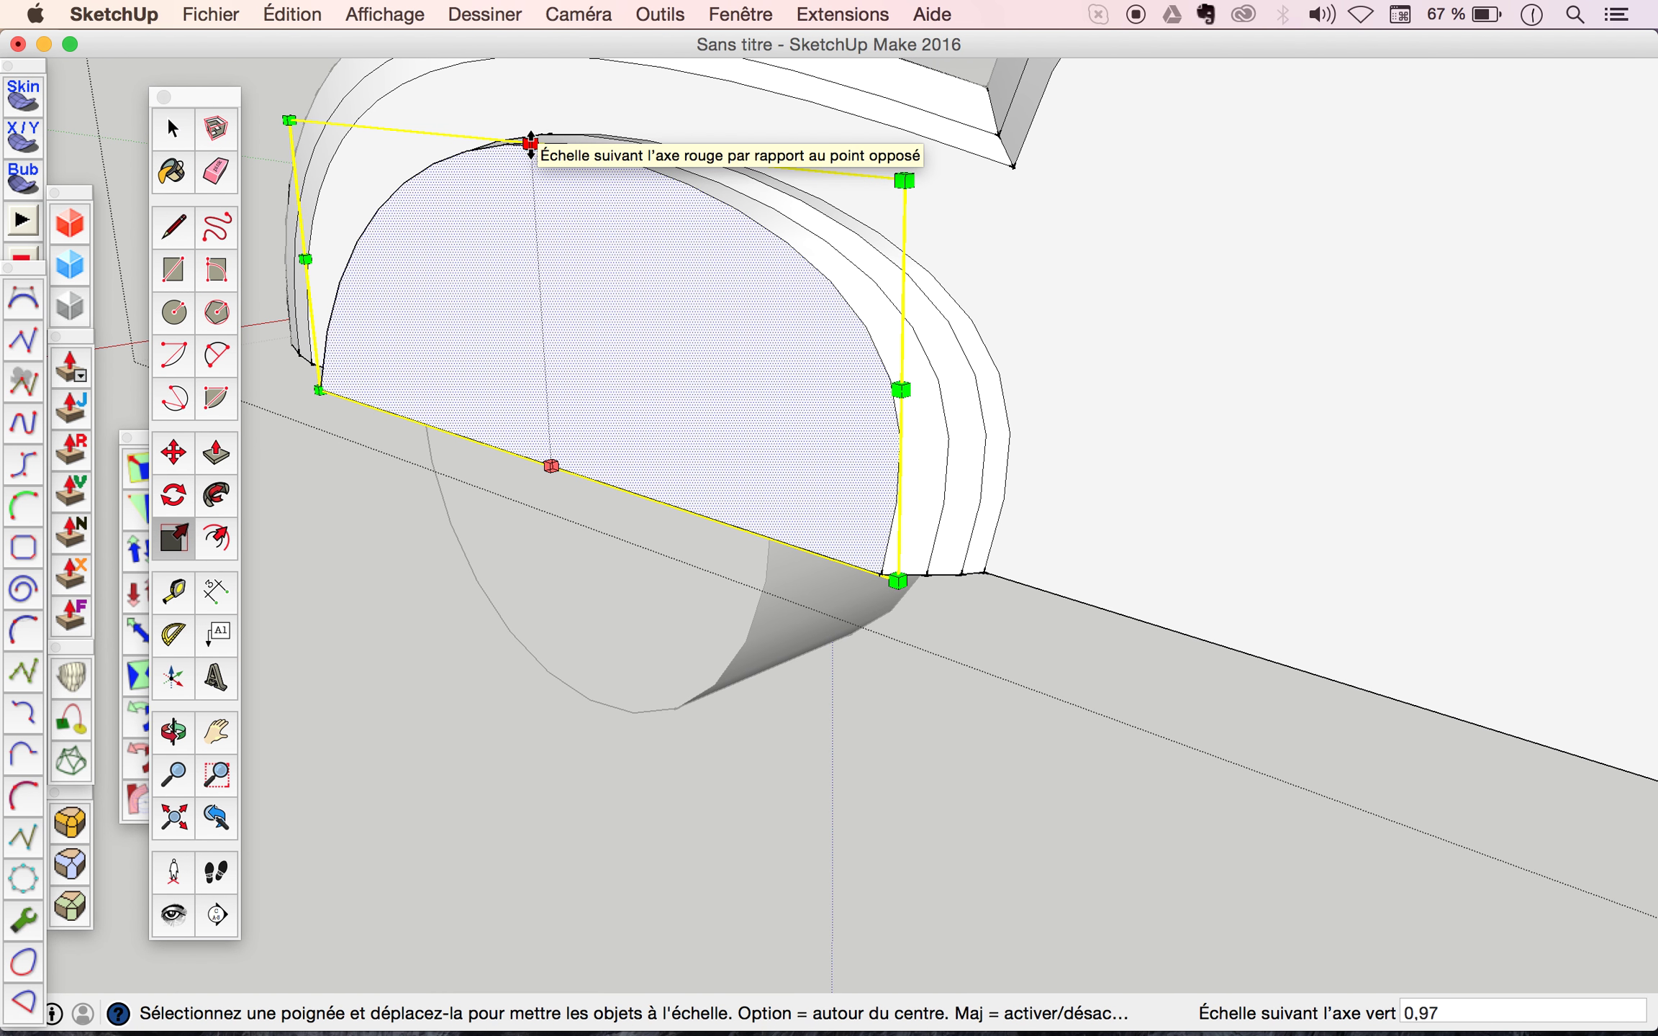
pyautogui.moveTo(530, 142); pyautogui.dragTo(534, 153)
# Pull the smaller arch face outward 36 mm.
pyautogui.moveTo(600, 294)
pyautogui.mouseDown(button='middle')
pyautogui.moveTo(810, 340)
pyautogui.moveTo(1239, 392)
pyautogui.moveTo(923, 336)
pyautogui.moveTo(1406, 244)
pyautogui.moveTo(1196, 266)
pyautogui.moveTo(1292, 303)
pyautogui.moveTo(1387, 311)
pyautogui.moveTo(874, 289)
pyautogui.moveTo(729, 307)
pyautogui.moveTo(1180, 341)
pyautogui.mouseUp(button='middle')
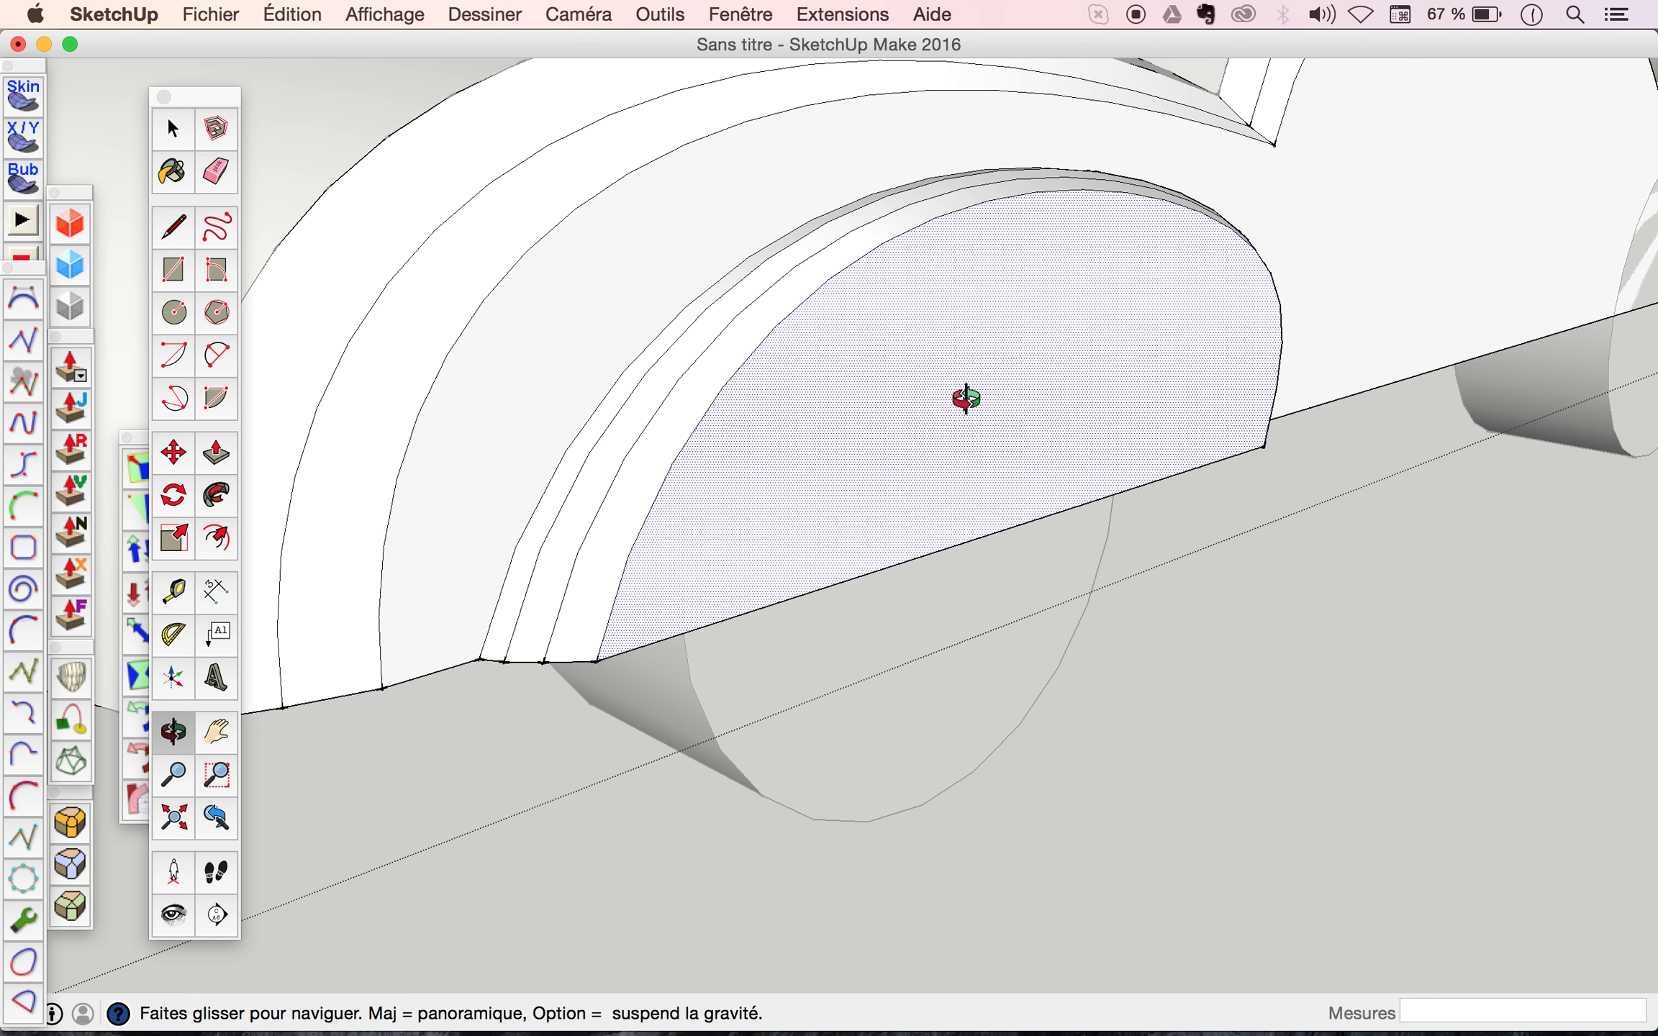
pyautogui.click(214, 461)
pyautogui.click(714, 515)
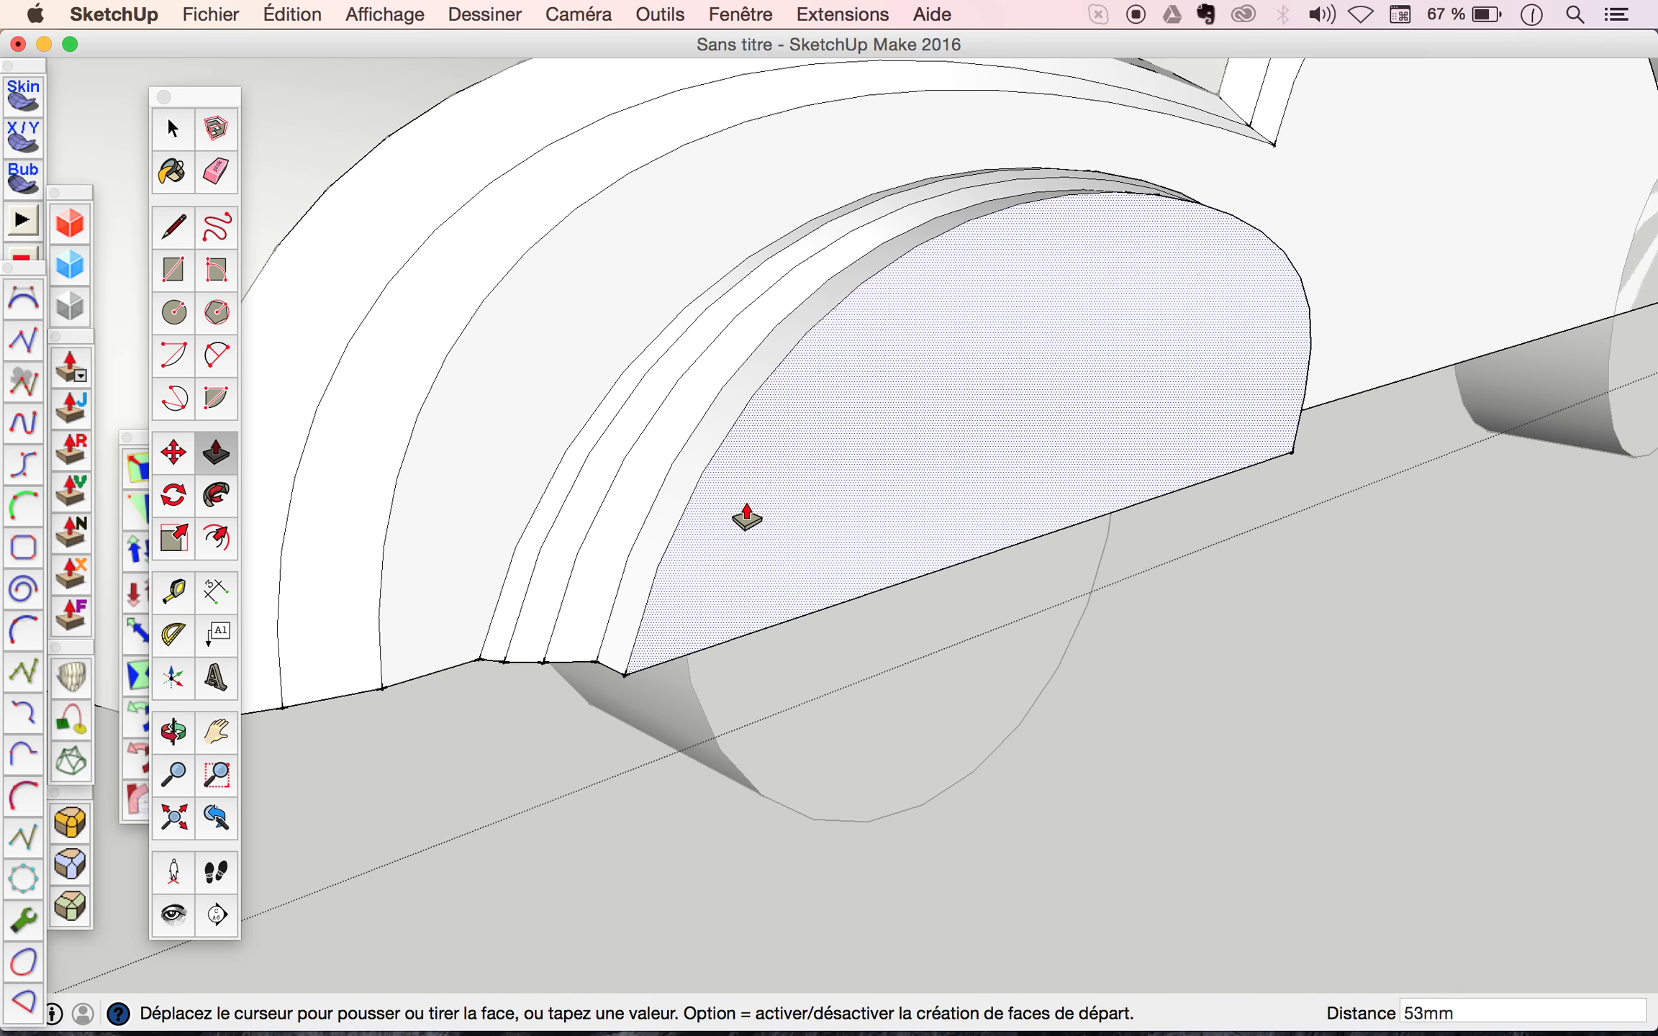
pyautogui.click(738, 513)
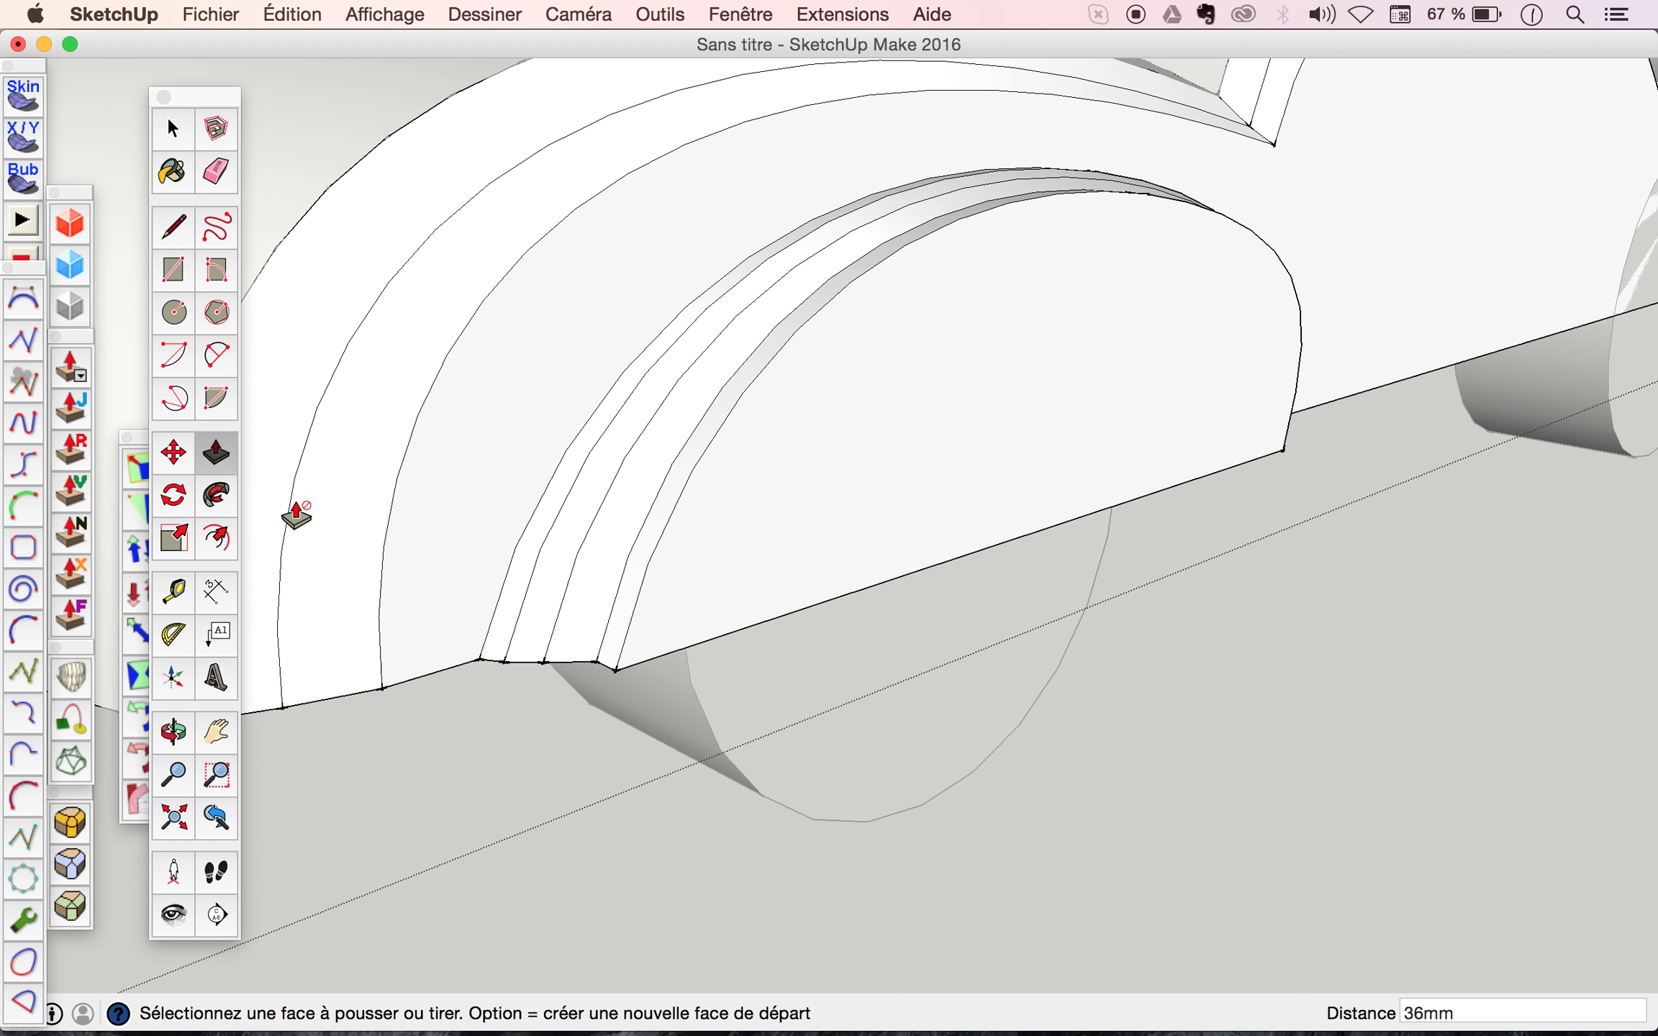
pyautogui.press('space')
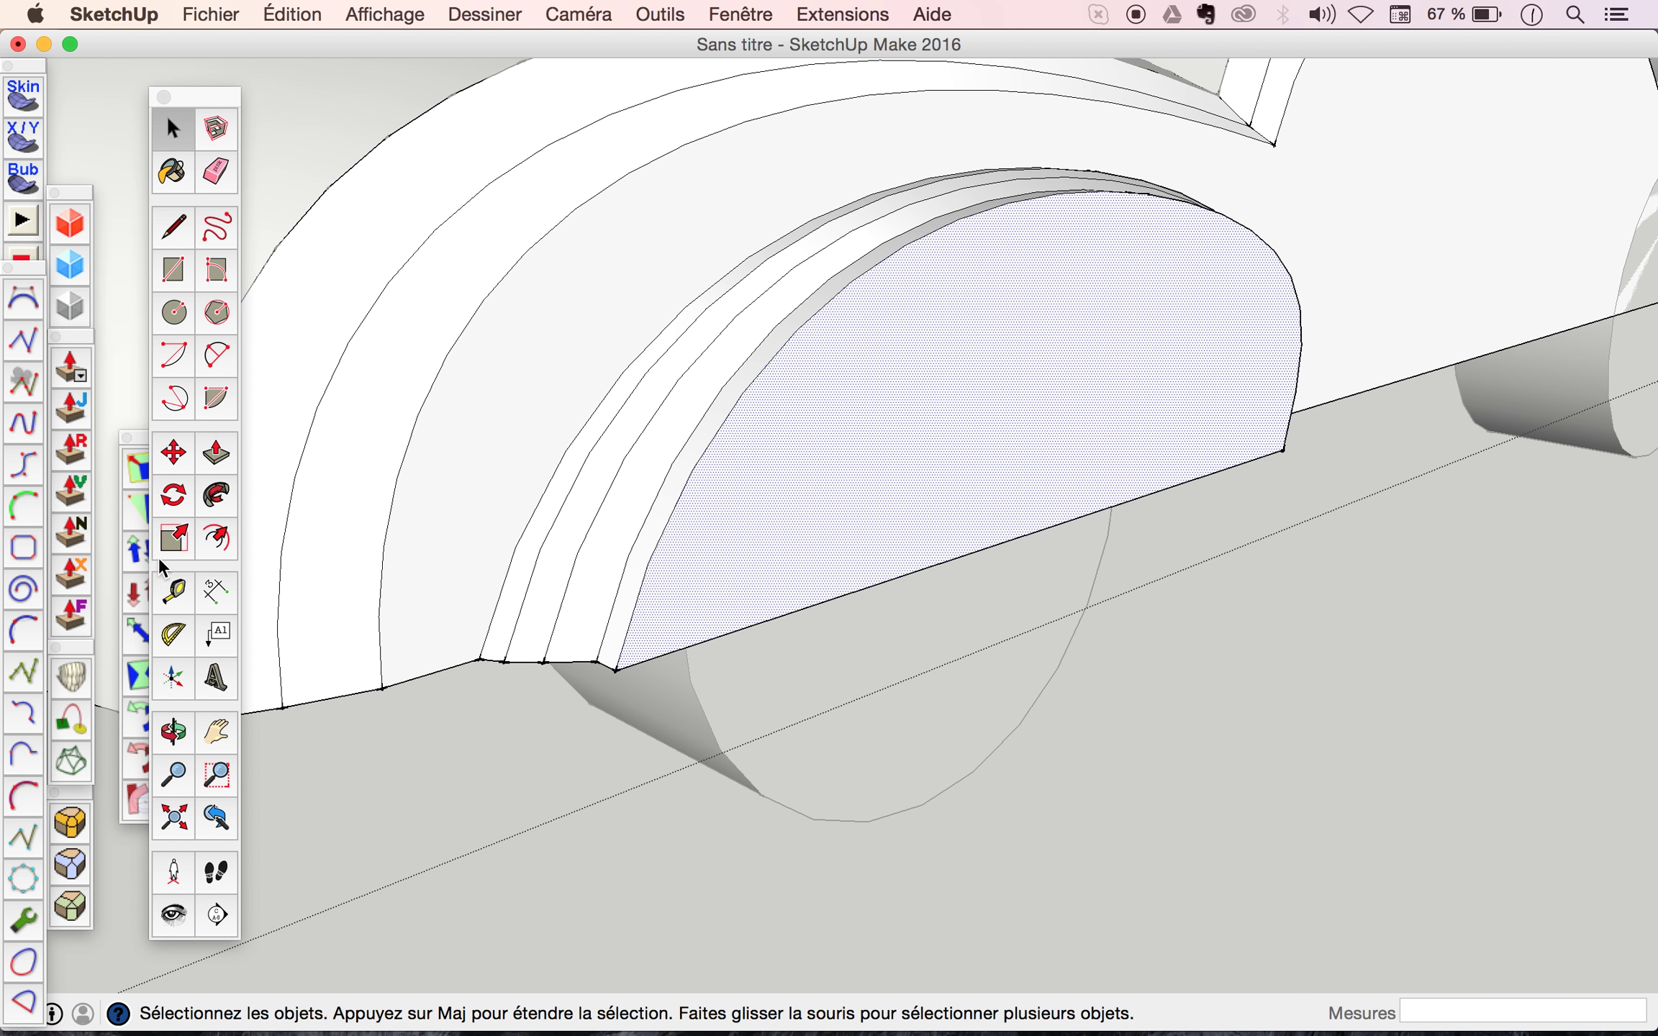
# Scale the new outer face to 0.96 along green and 0.93 in height.
pyautogui.click(174, 541)
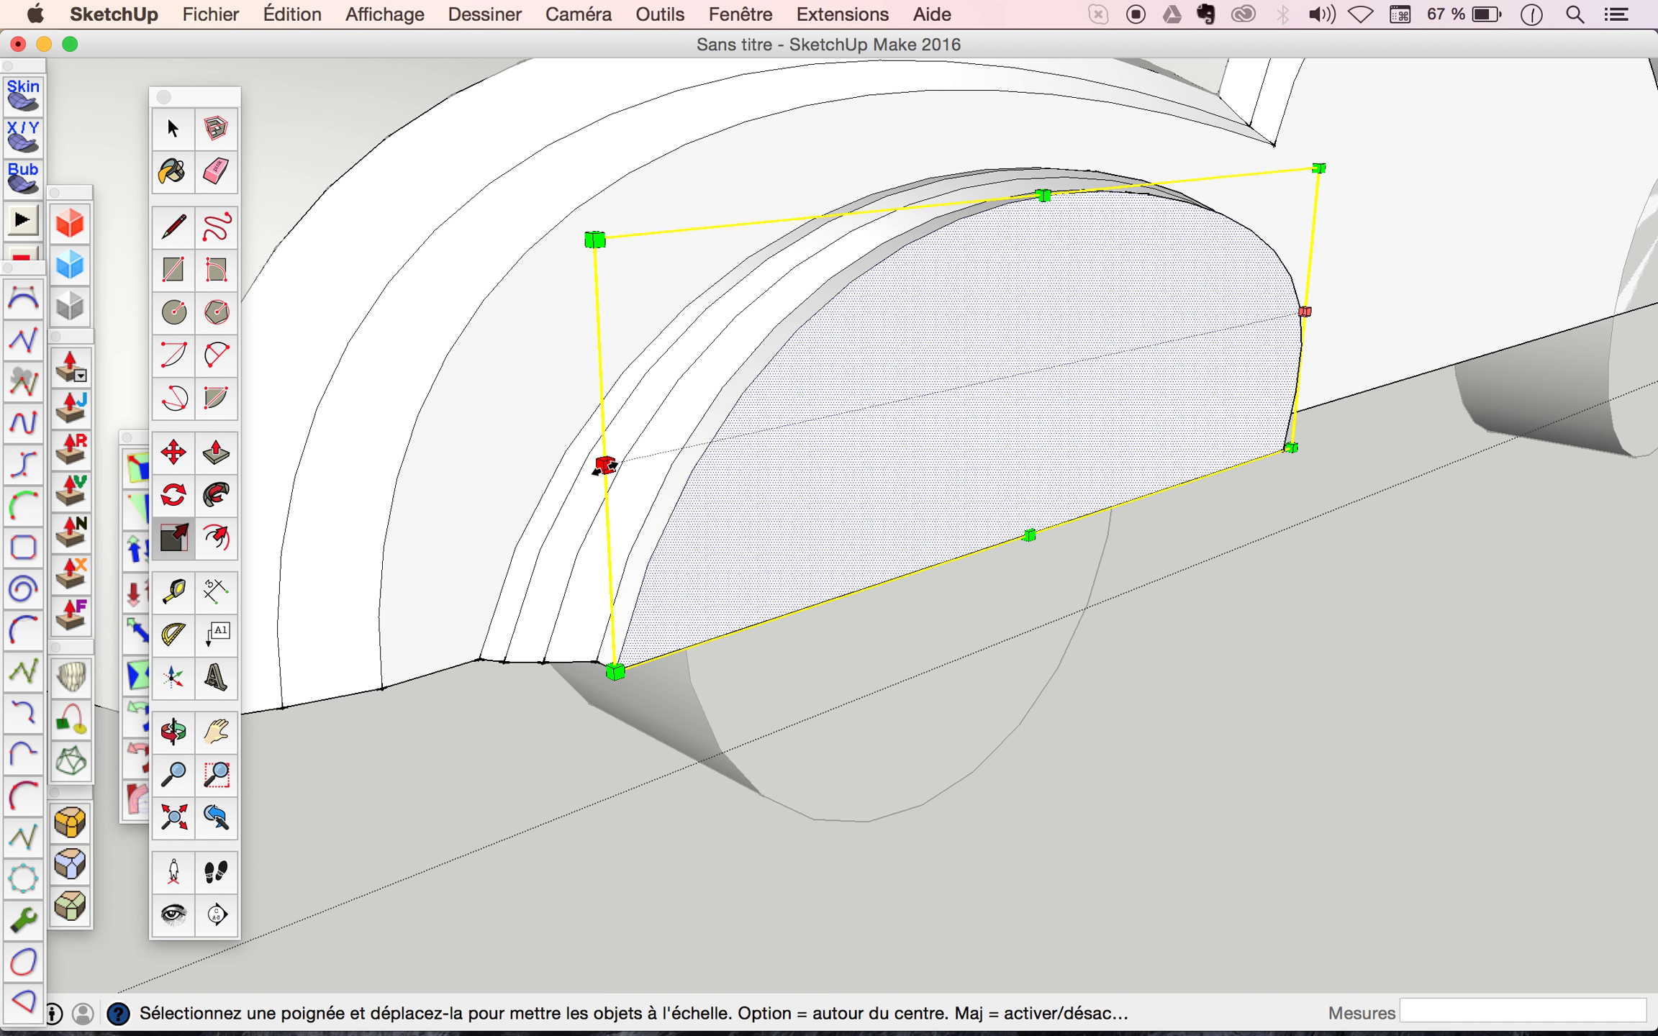
pyautogui.moveTo(605, 466); pyautogui.dragTo(660, 453)
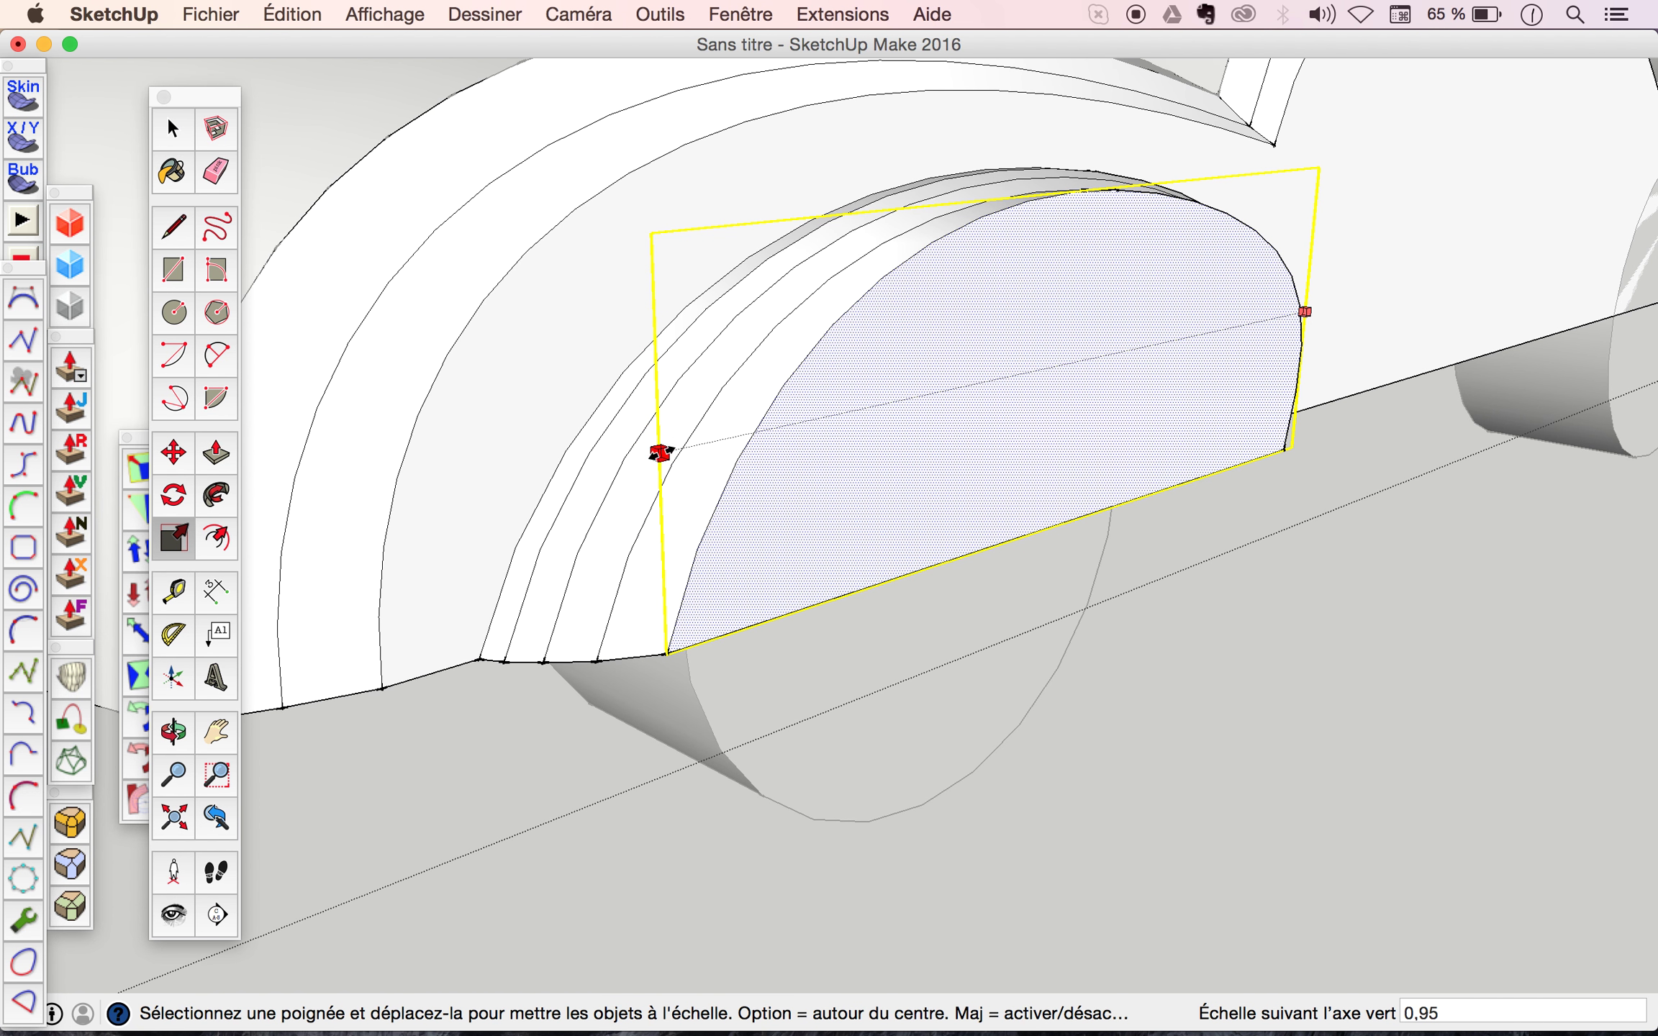
pyautogui.moveTo(1060, 196); pyautogui.dragTo(1068, 213)
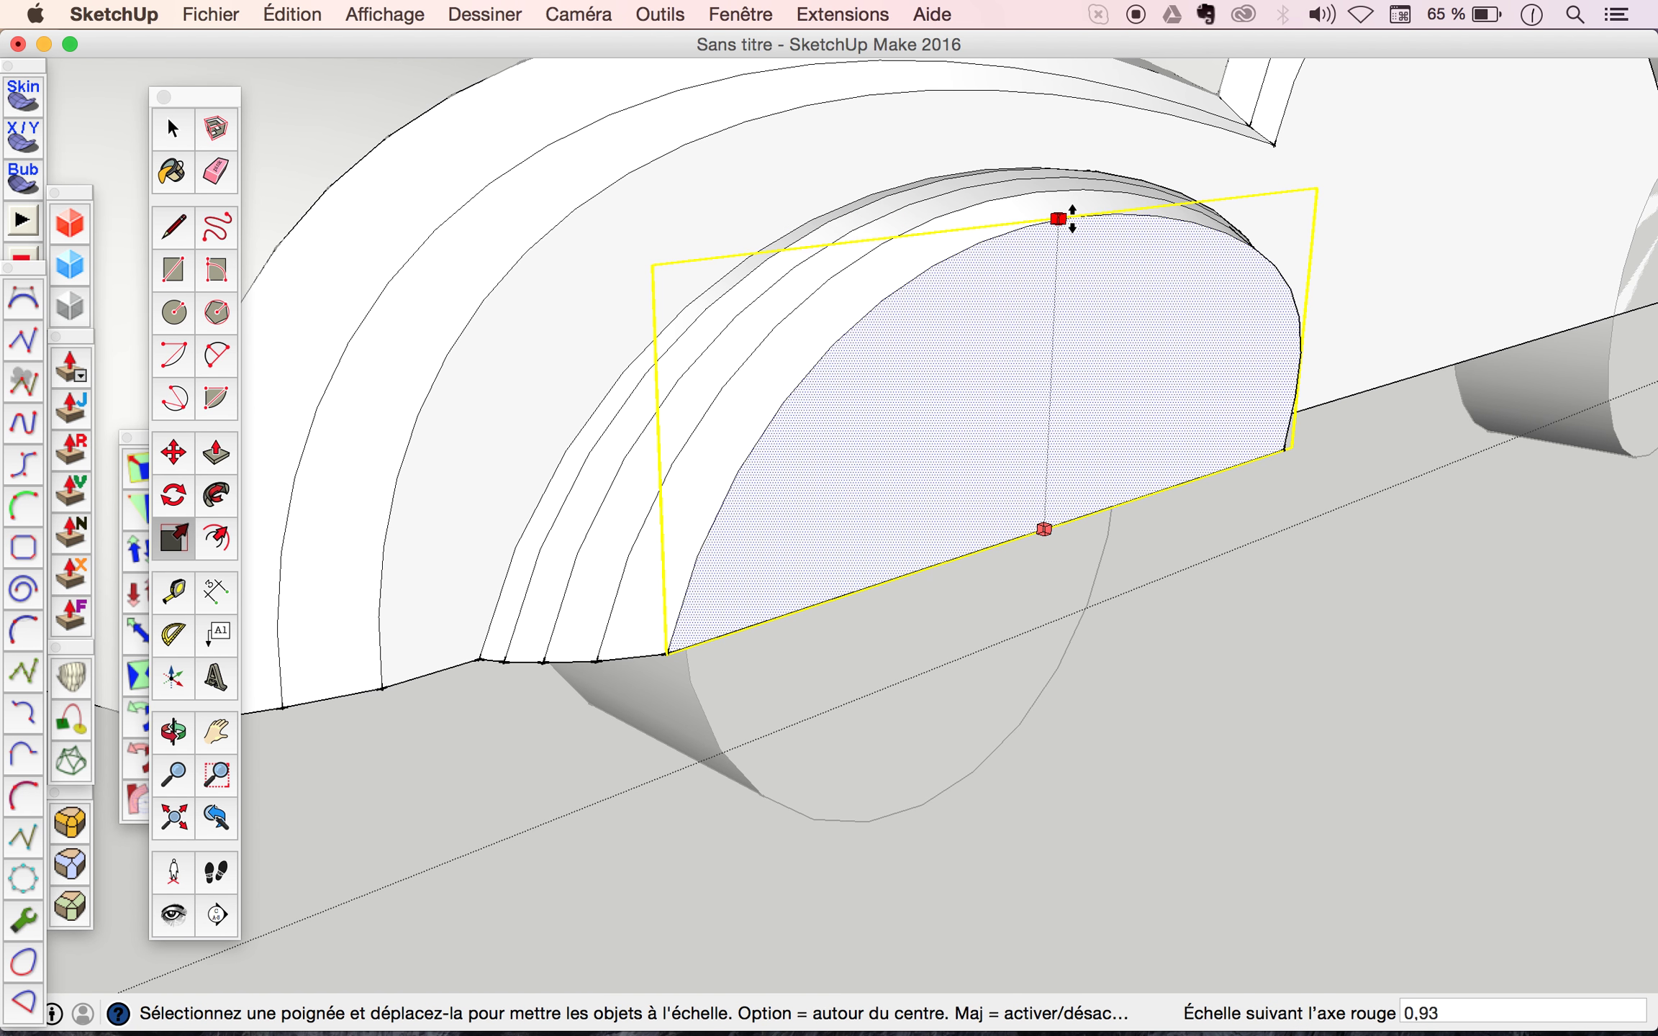
pyautogui.press('o')
pyautogui.moveTo(1147, 377)
pyautogui.mouseDown()
pyautogui.moveTo(617, 463)
pyautogui.moveTo(472, 426)
pyautogui.mouseUp()
# Pull in the face's rear edge to 0.95 and orbit to show the stepped arch.
pyautogui.click(176, 545)
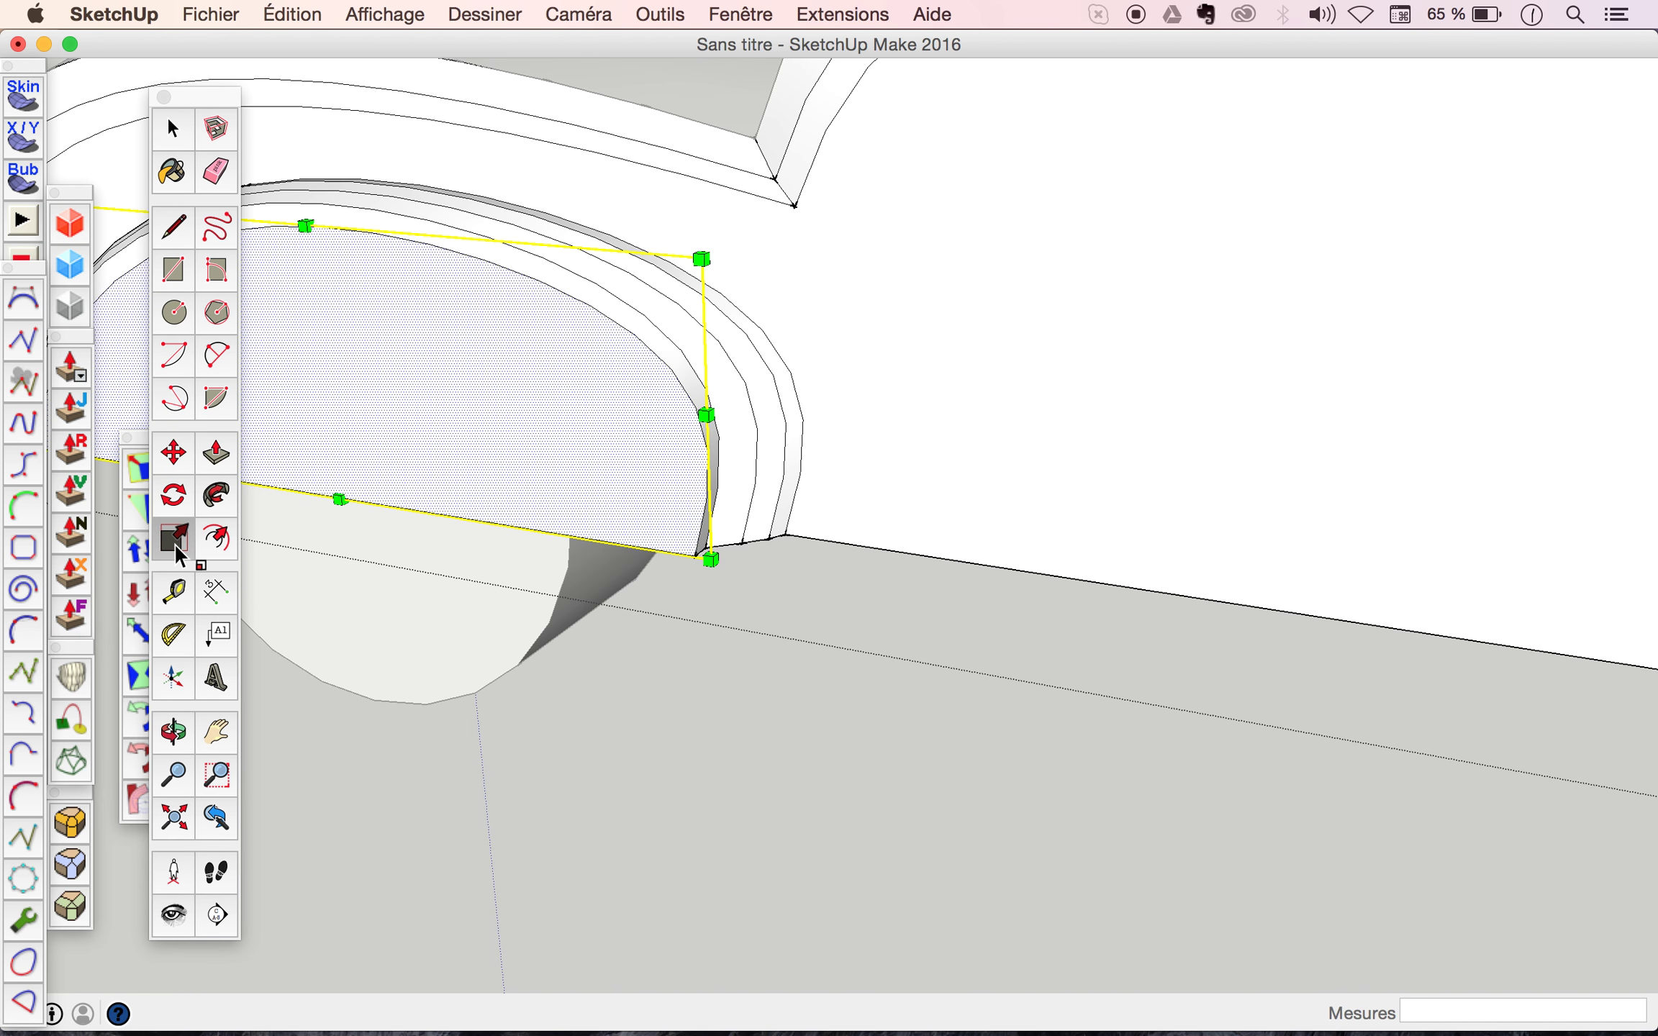
pyautogui.moveTo(707, 415); pyautogui.dragTo(663, 409)
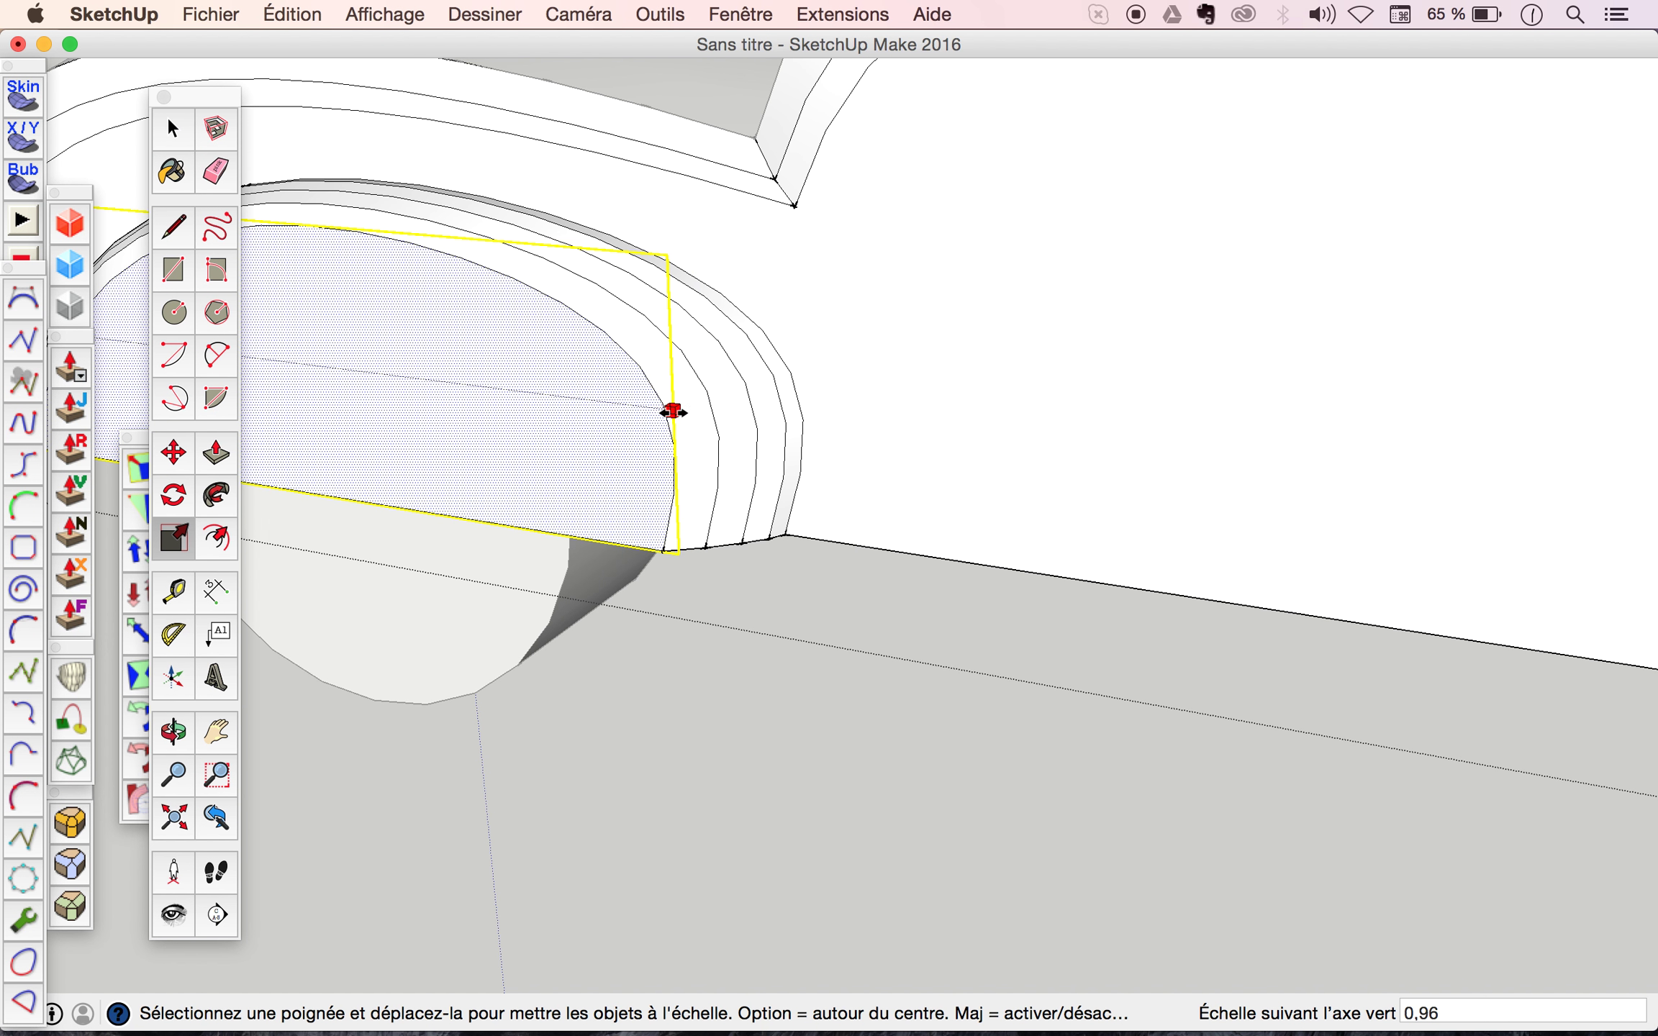
pyautogui.press('o')
pyautogui.moveTo(537, 437); pyautogui.dragTo(1266, 383)
pyautogui.moveTo(1085, 437)
pyautogui.mouseDown()
pyautogui.moveTo(1299, 481)
pyautogui.moveTo(1148, 437)
pyautogui.moveTo(1058, 477)
pyautogui.mouseUp()
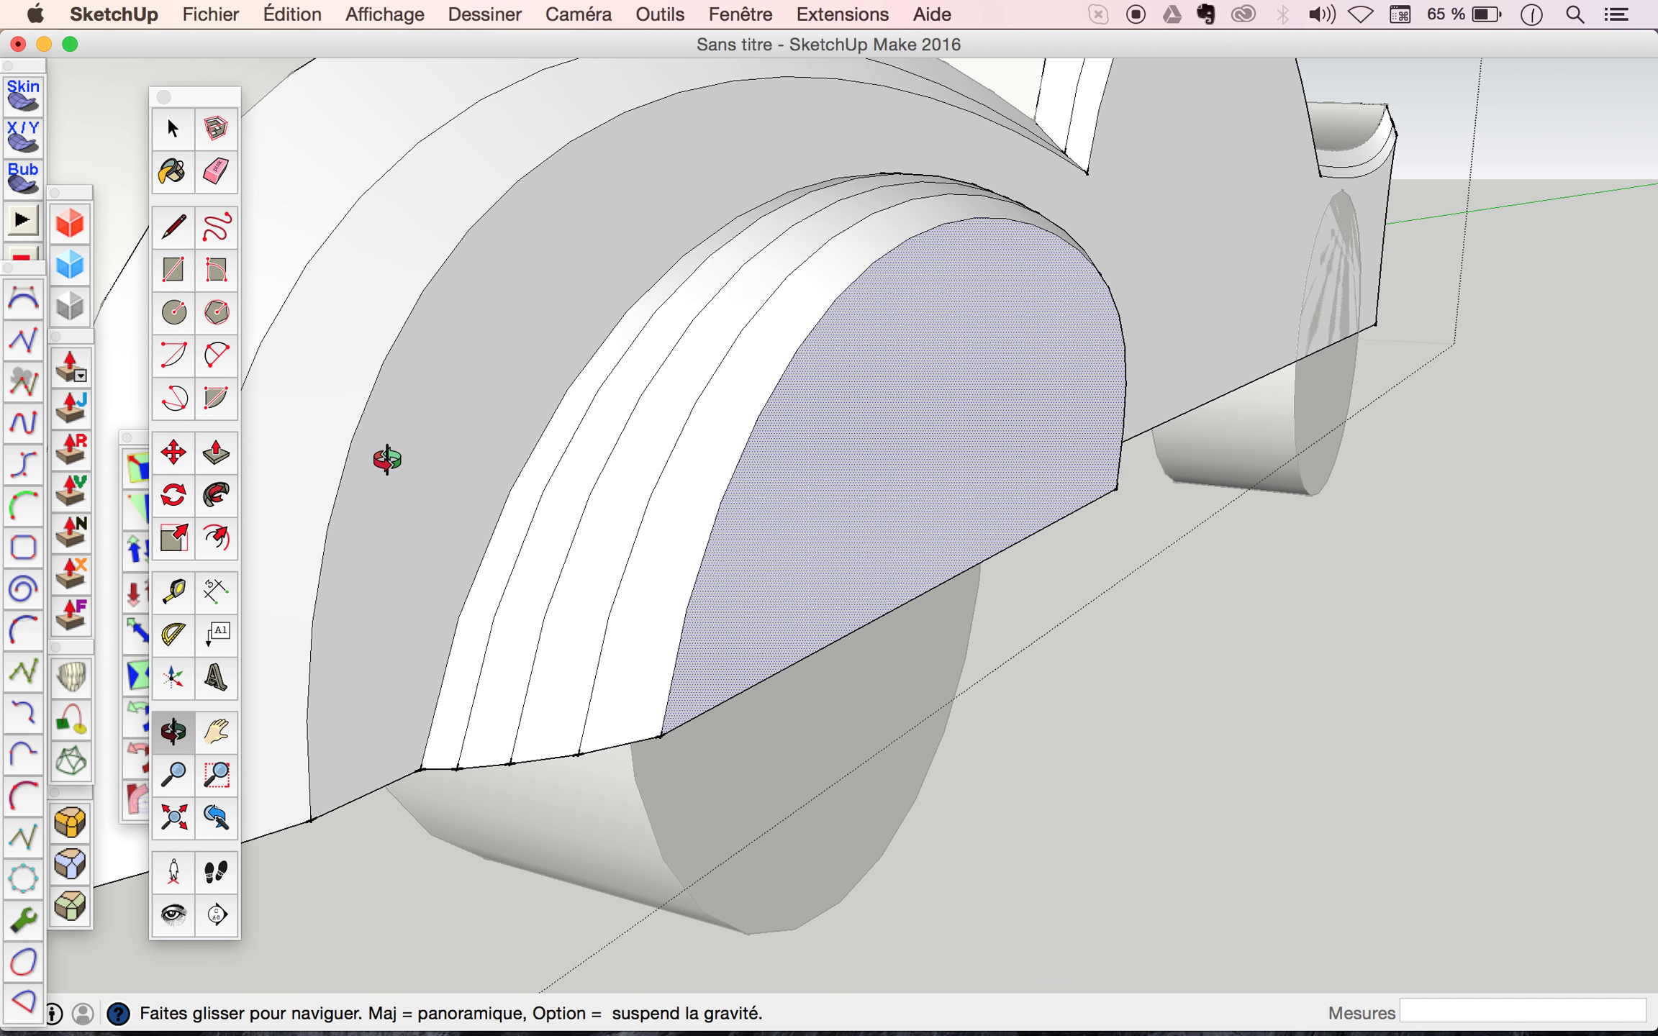
# Pull the arch face out 16 mm and select the extruded face.
pyautogui.click(217, 453)
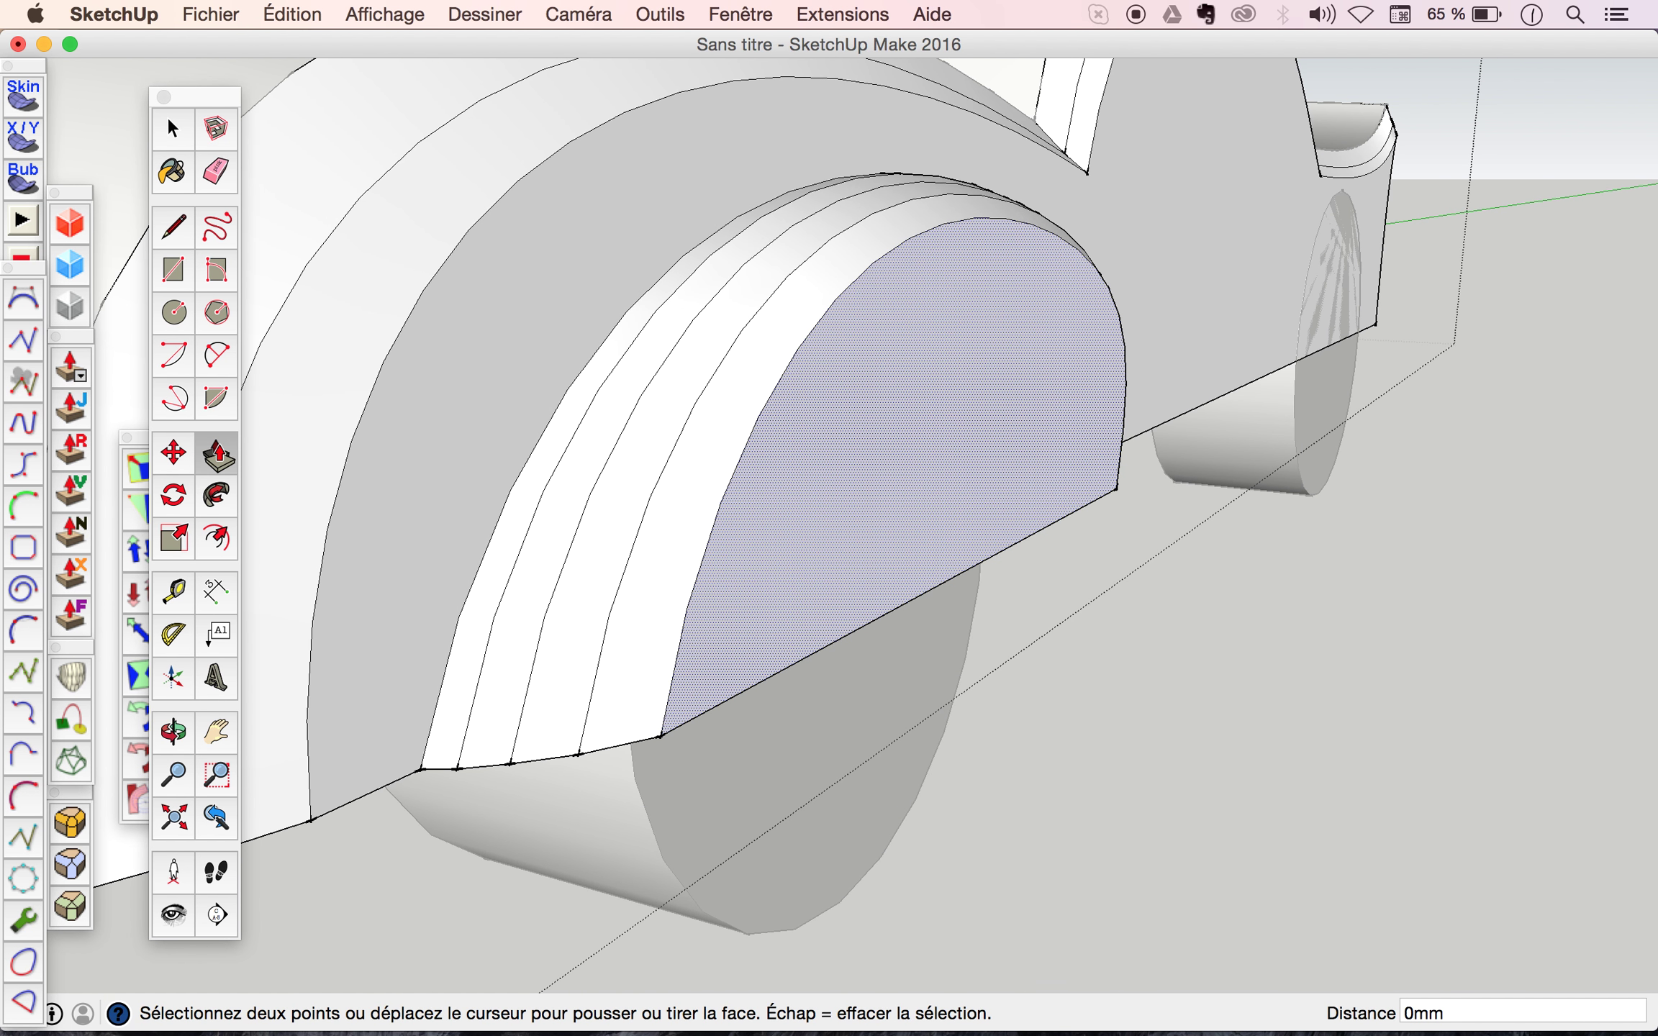
pyautogui.click(772, 503)
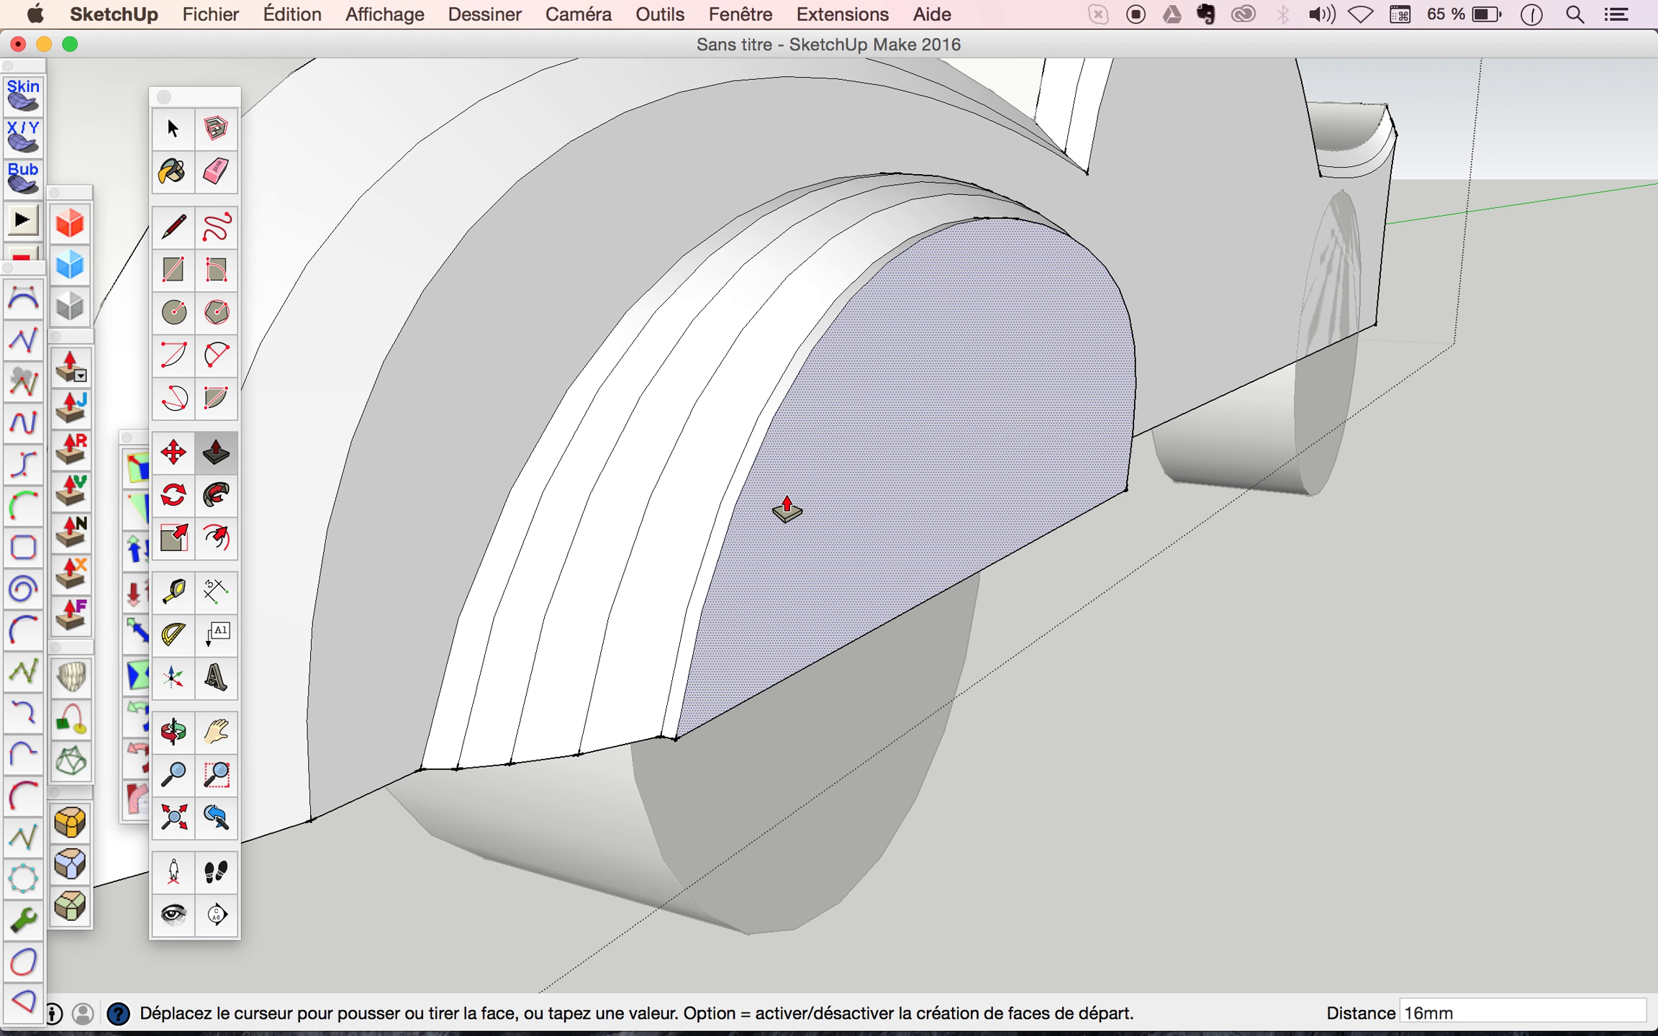
pyautogui.click(783, 502)
pyautogui.press('space')
pyautogui.click(881, 464)
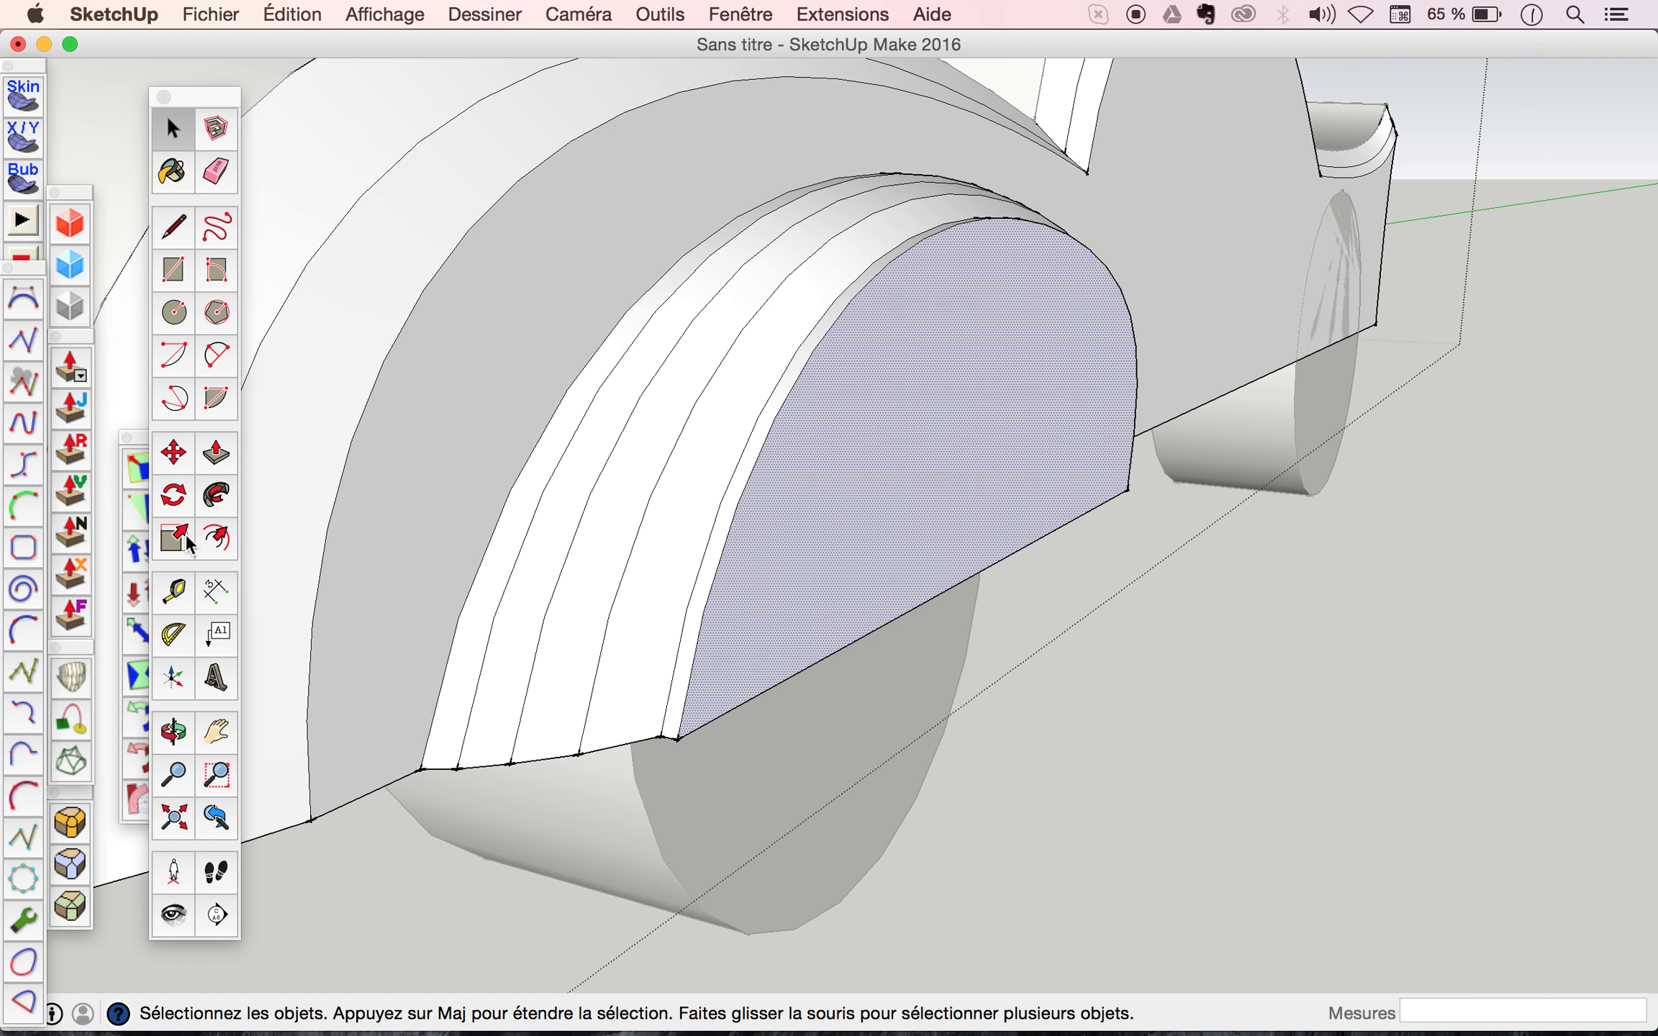
# Shrink the arch face from both sides and lower its top.
pyautogui.click(186, 537)
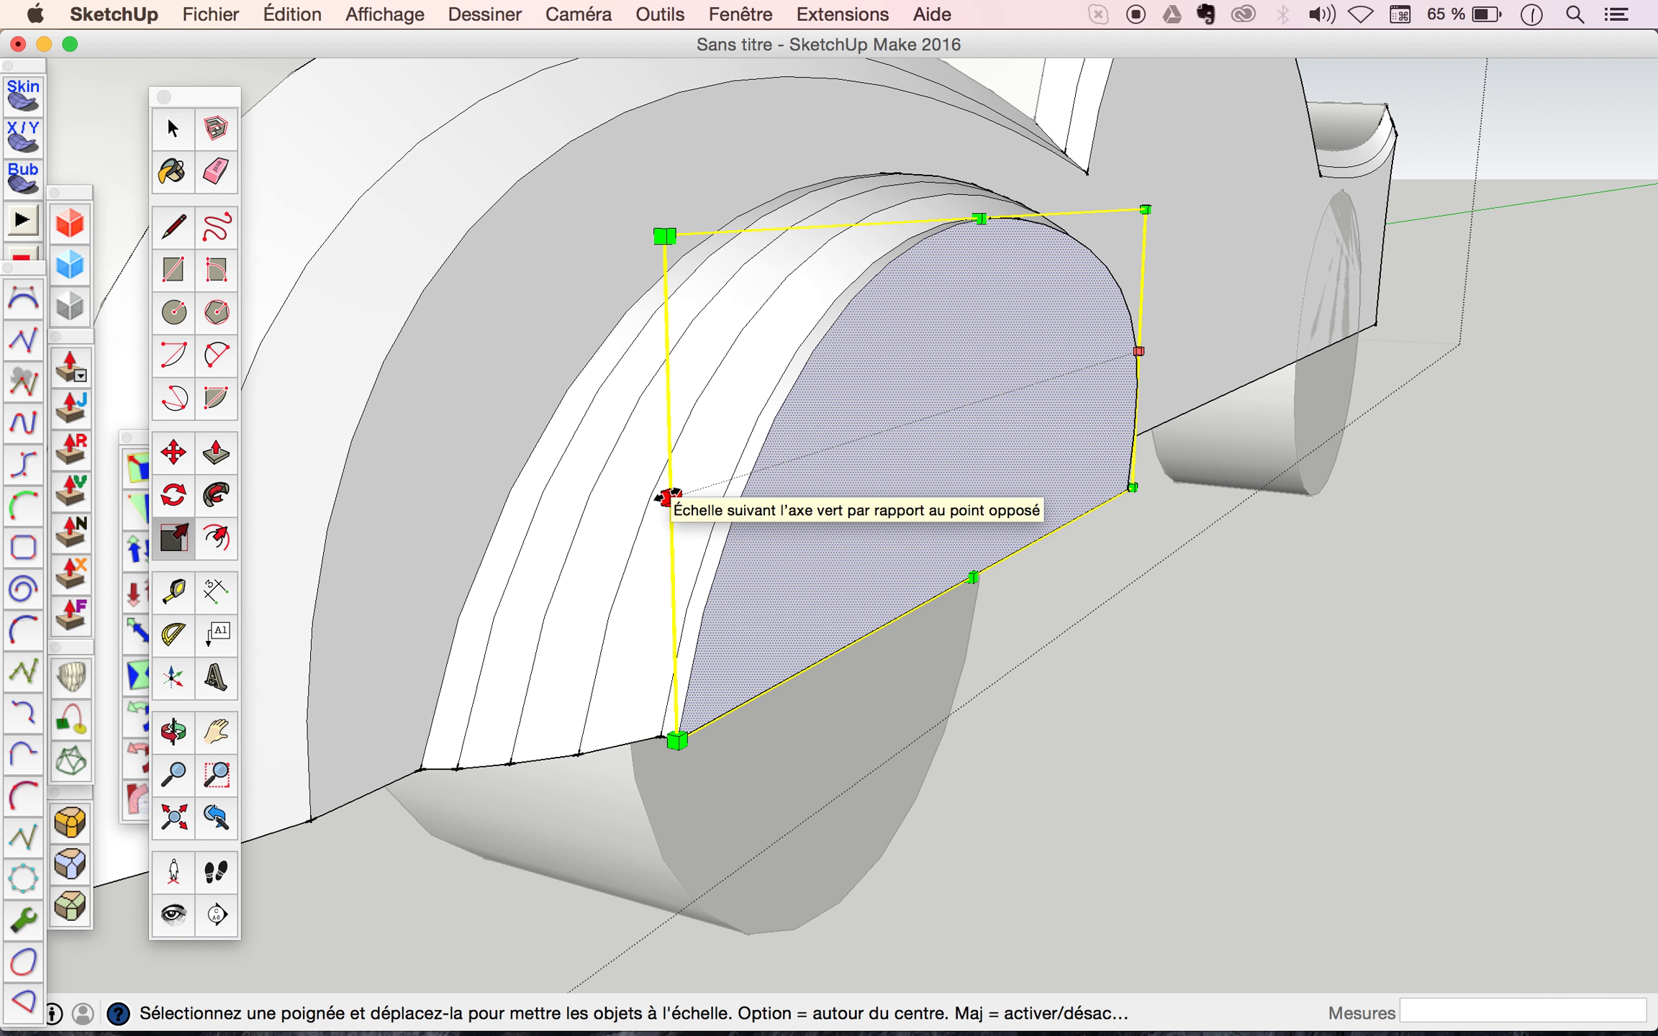
pyautogui.moveTo(669, 497); pyautogui.dragTo(720, 480)
pyautogui.click(720, 480)
pyautogui.moveTo(993, 217); pyautogui.dragTo(990, 264)
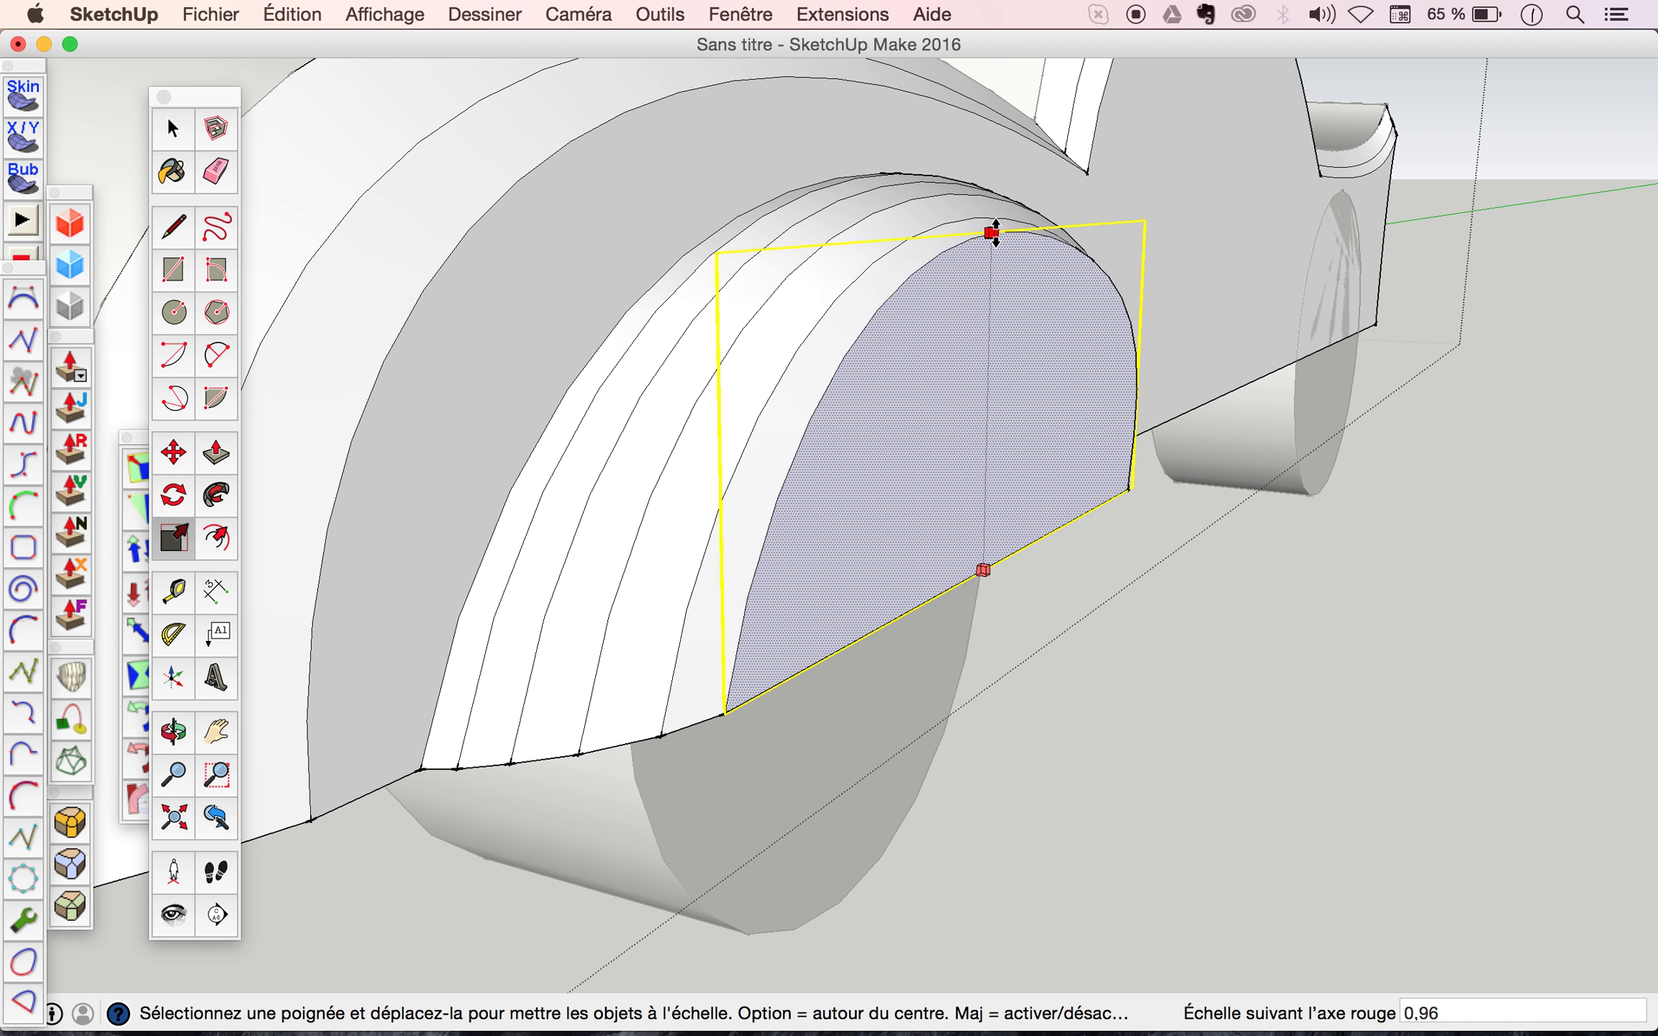
pyautogui.click(990, 263)
pyautogui.moveTo(1139, 369); pyautogui.dragTo(1097, 393)
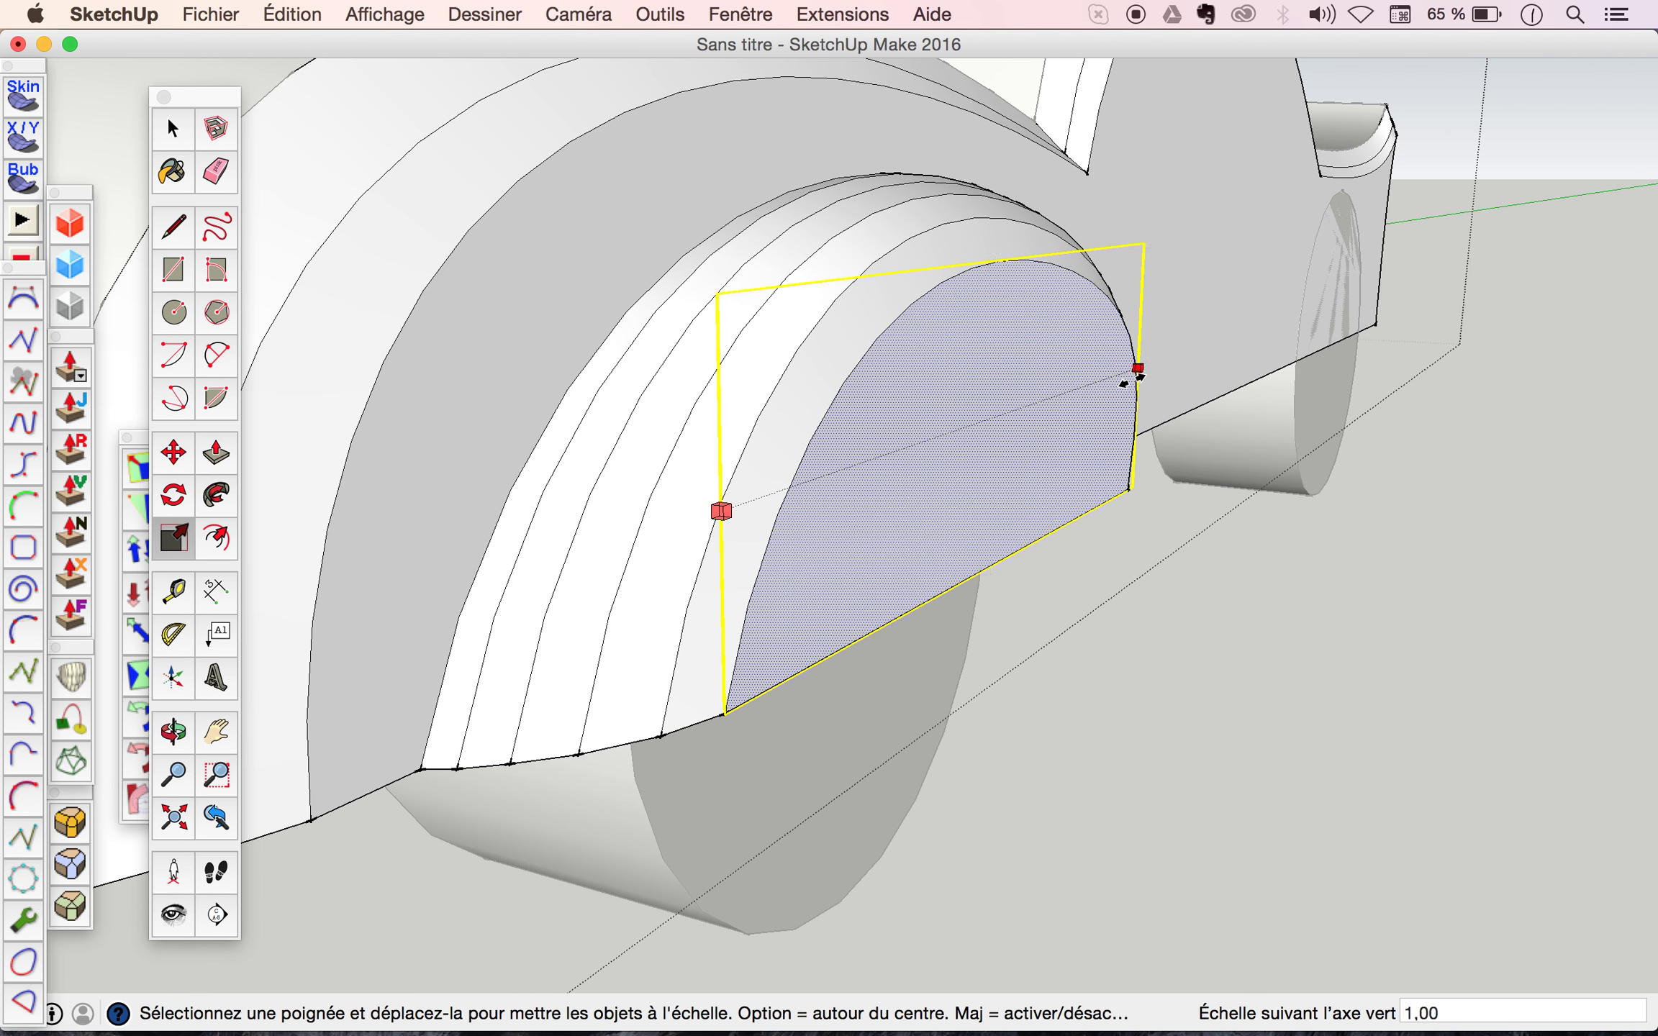
pyautogui.moveTo(1097, 393)
pyautogui.mouseDown(button='middle')
pyautogui.moveTo(936, 444)
pyautogui.moveTo(529, 474)
pyautogui.moveTo(673, 130)
pyautogui.moveTo(955, 88)
pyautogui.moveTo(1125, 122)
pyautogui.moveTo(1194, 66)
pyautogui.moveTo(1111, 296)
pyautogui.moveTo(1110, 408)
pyautogui.moveTo(1086, 434)
pyautogui.moveTo(1030, 428)
pyautogui.mouseUp(button='middle')
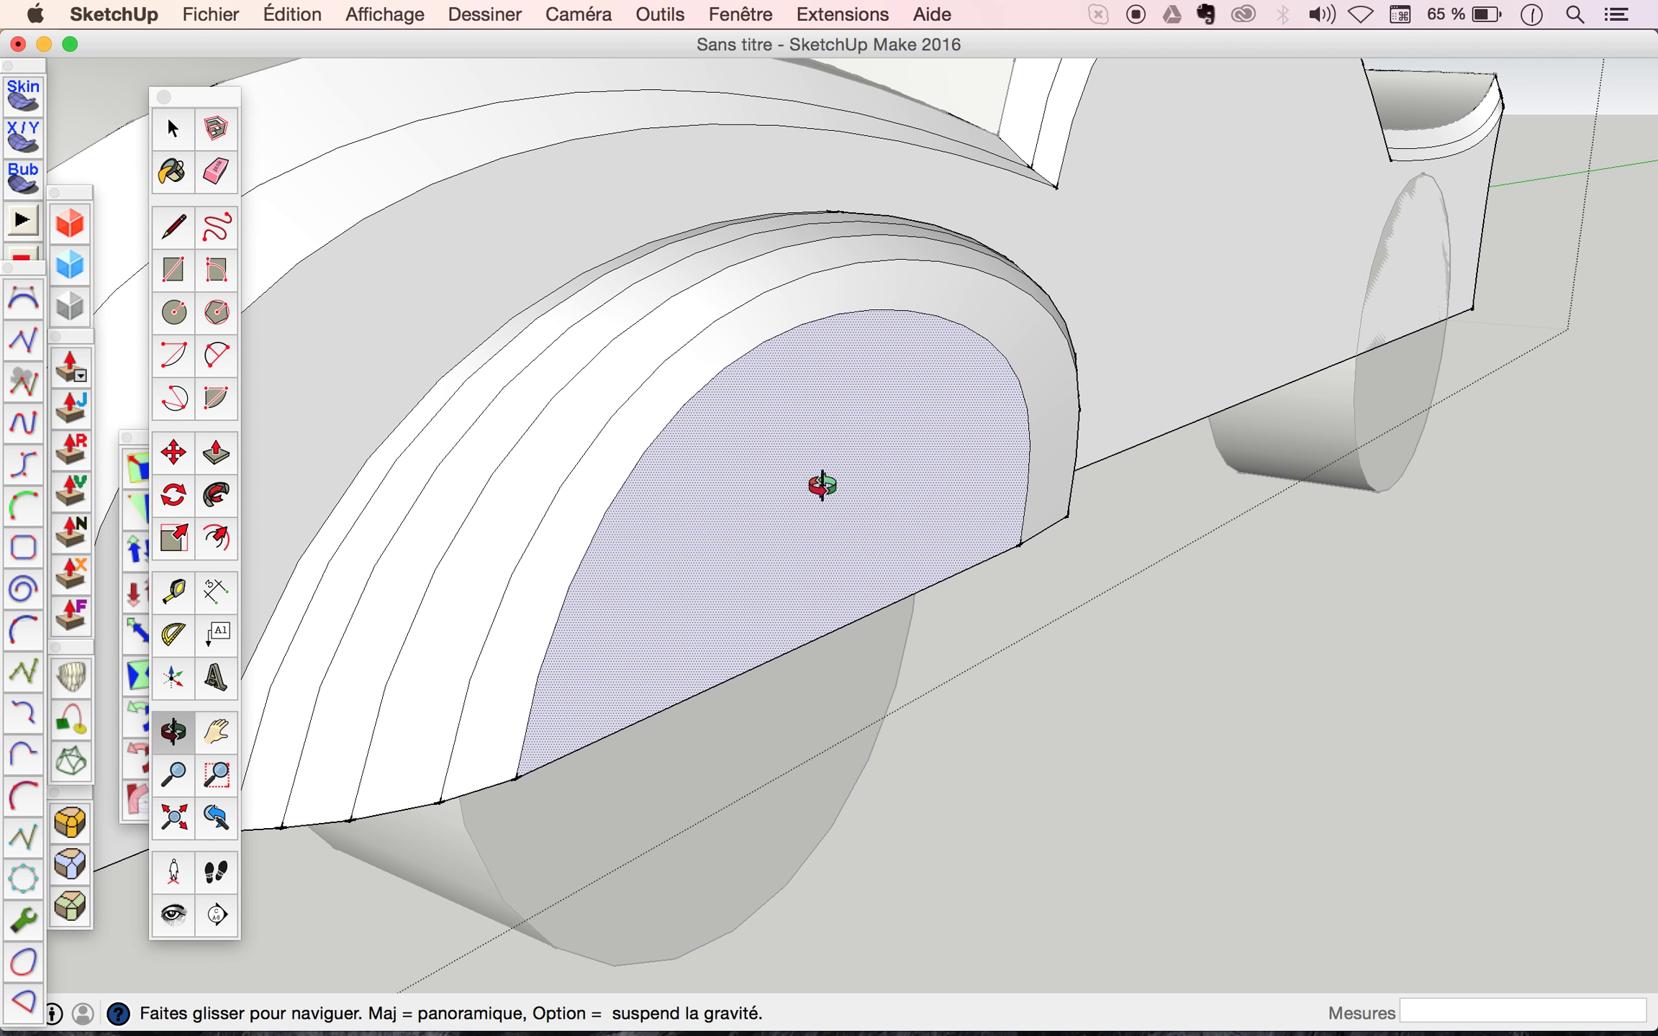
# Narrow the arch face slightly, to 0.92.
pyautogui.click(217, 466)
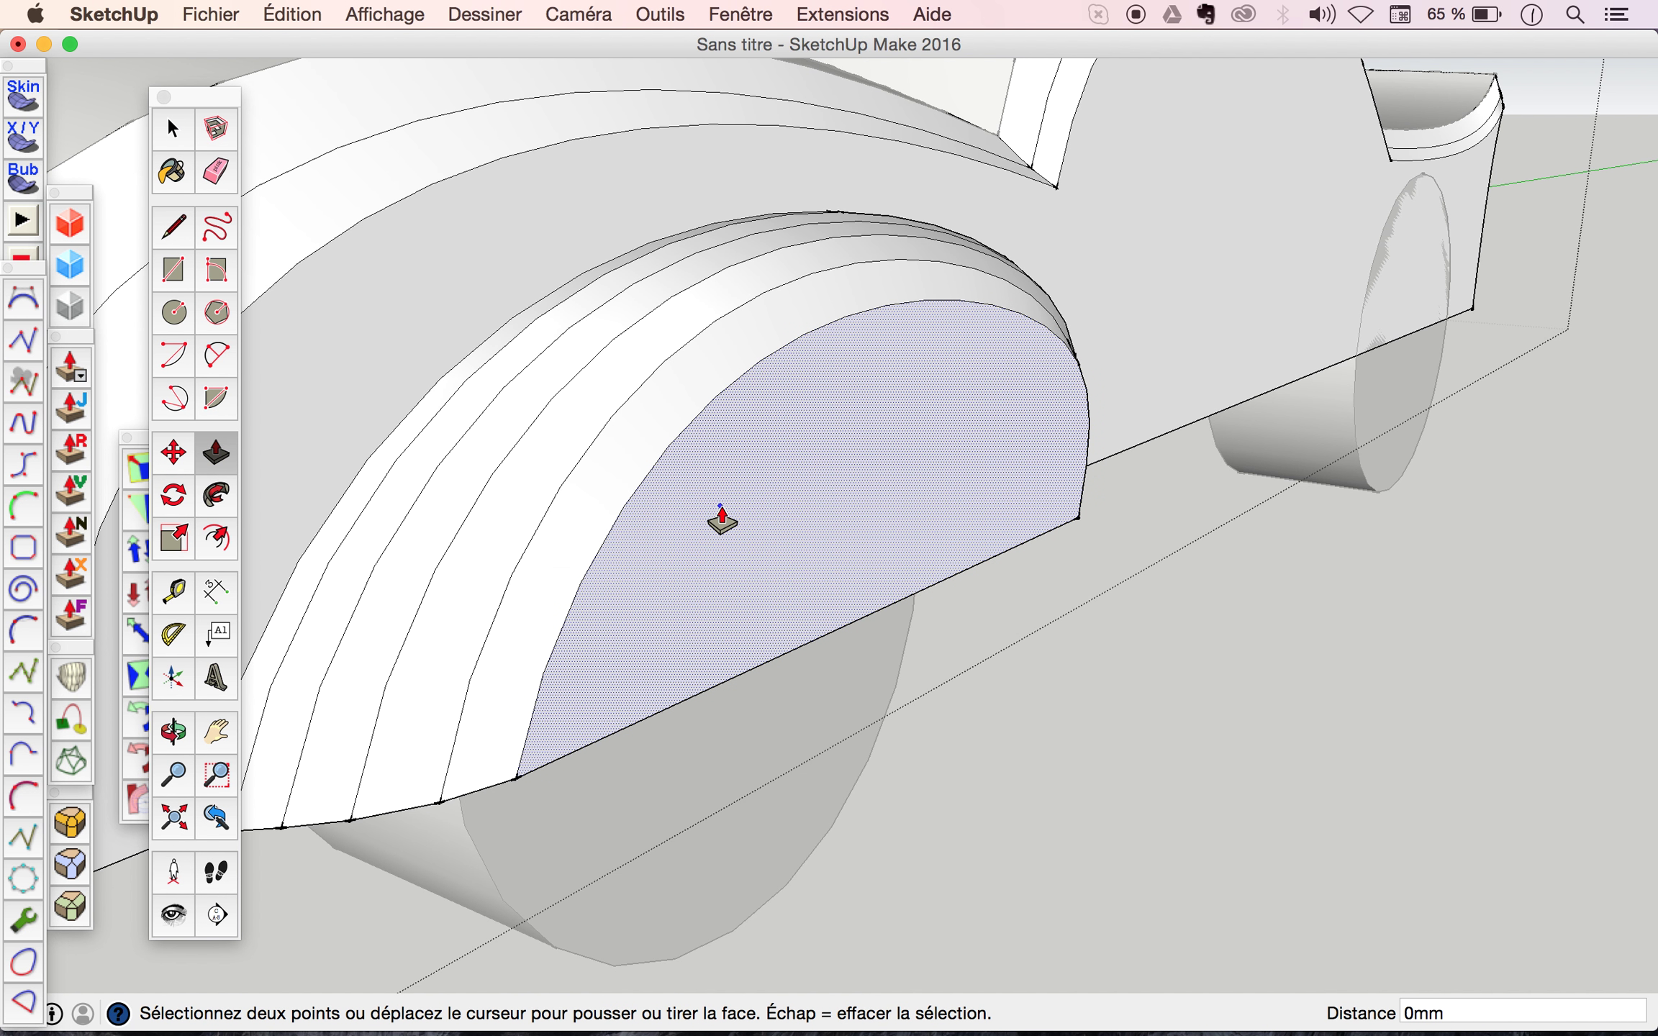
pyautogui.moveTo(722, 520); pyautogui.dragTo(274, 512, button='middle')
pyautogui.moveTo(1045, 455); pyautogui.dragTo(781, 418)
pyautogui.press('space')
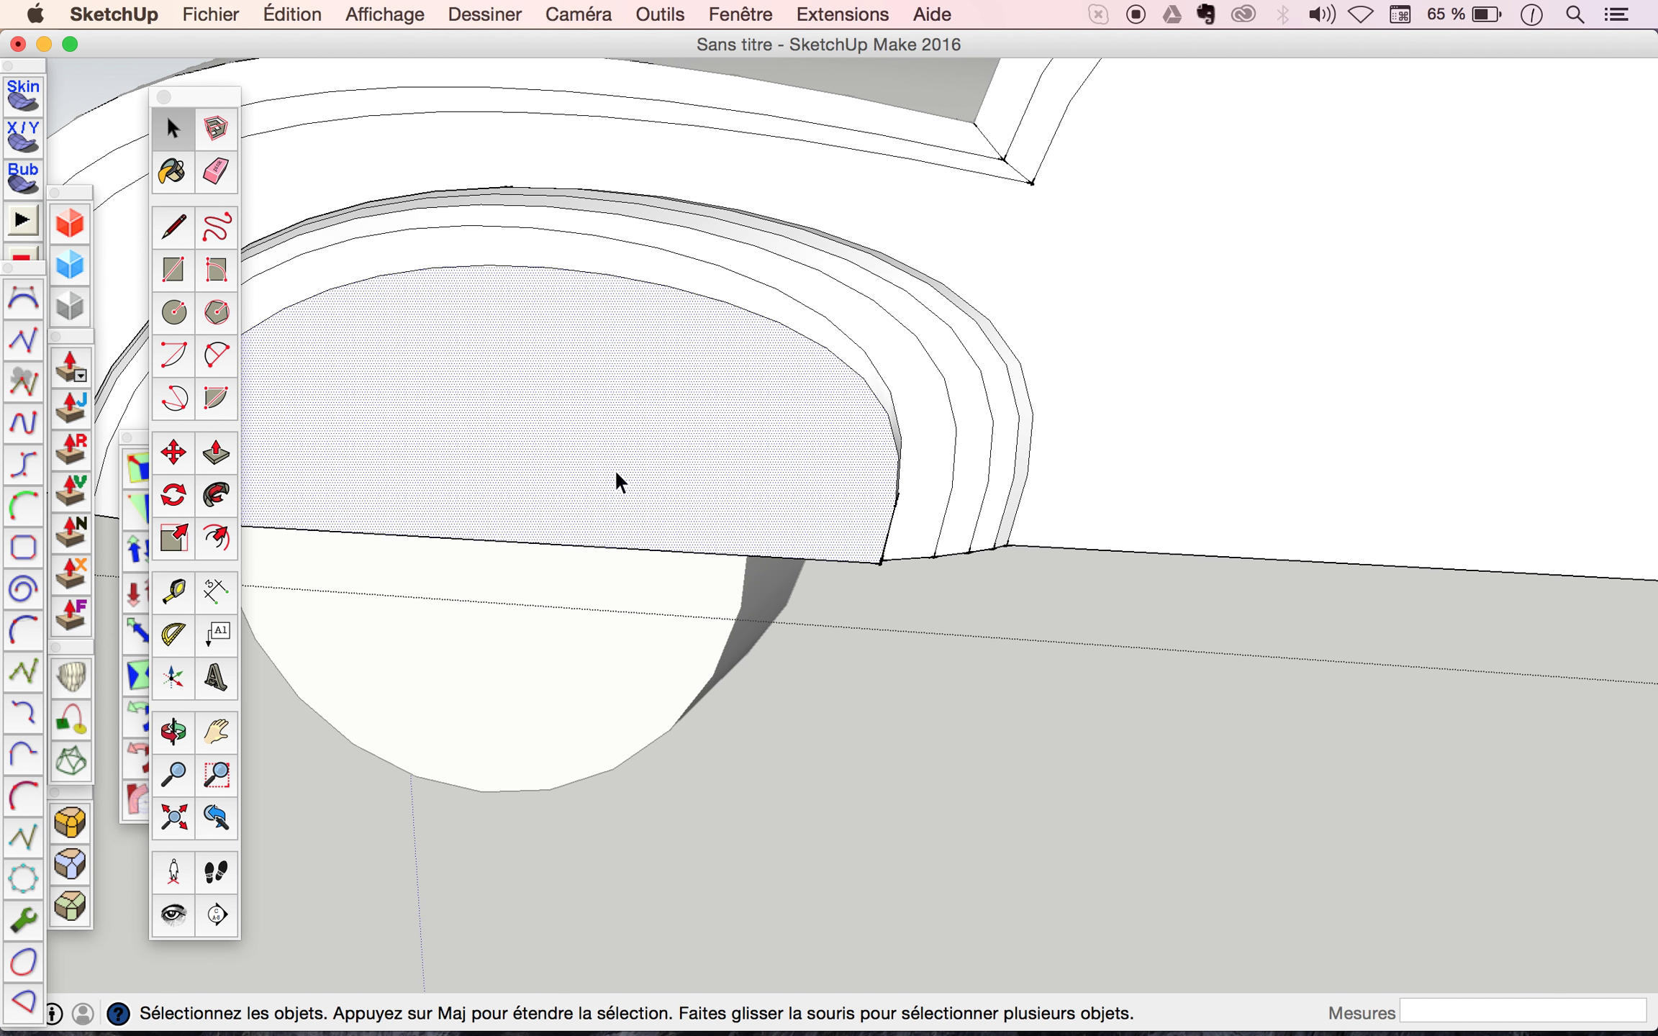
pyautogui.click(165, 541)
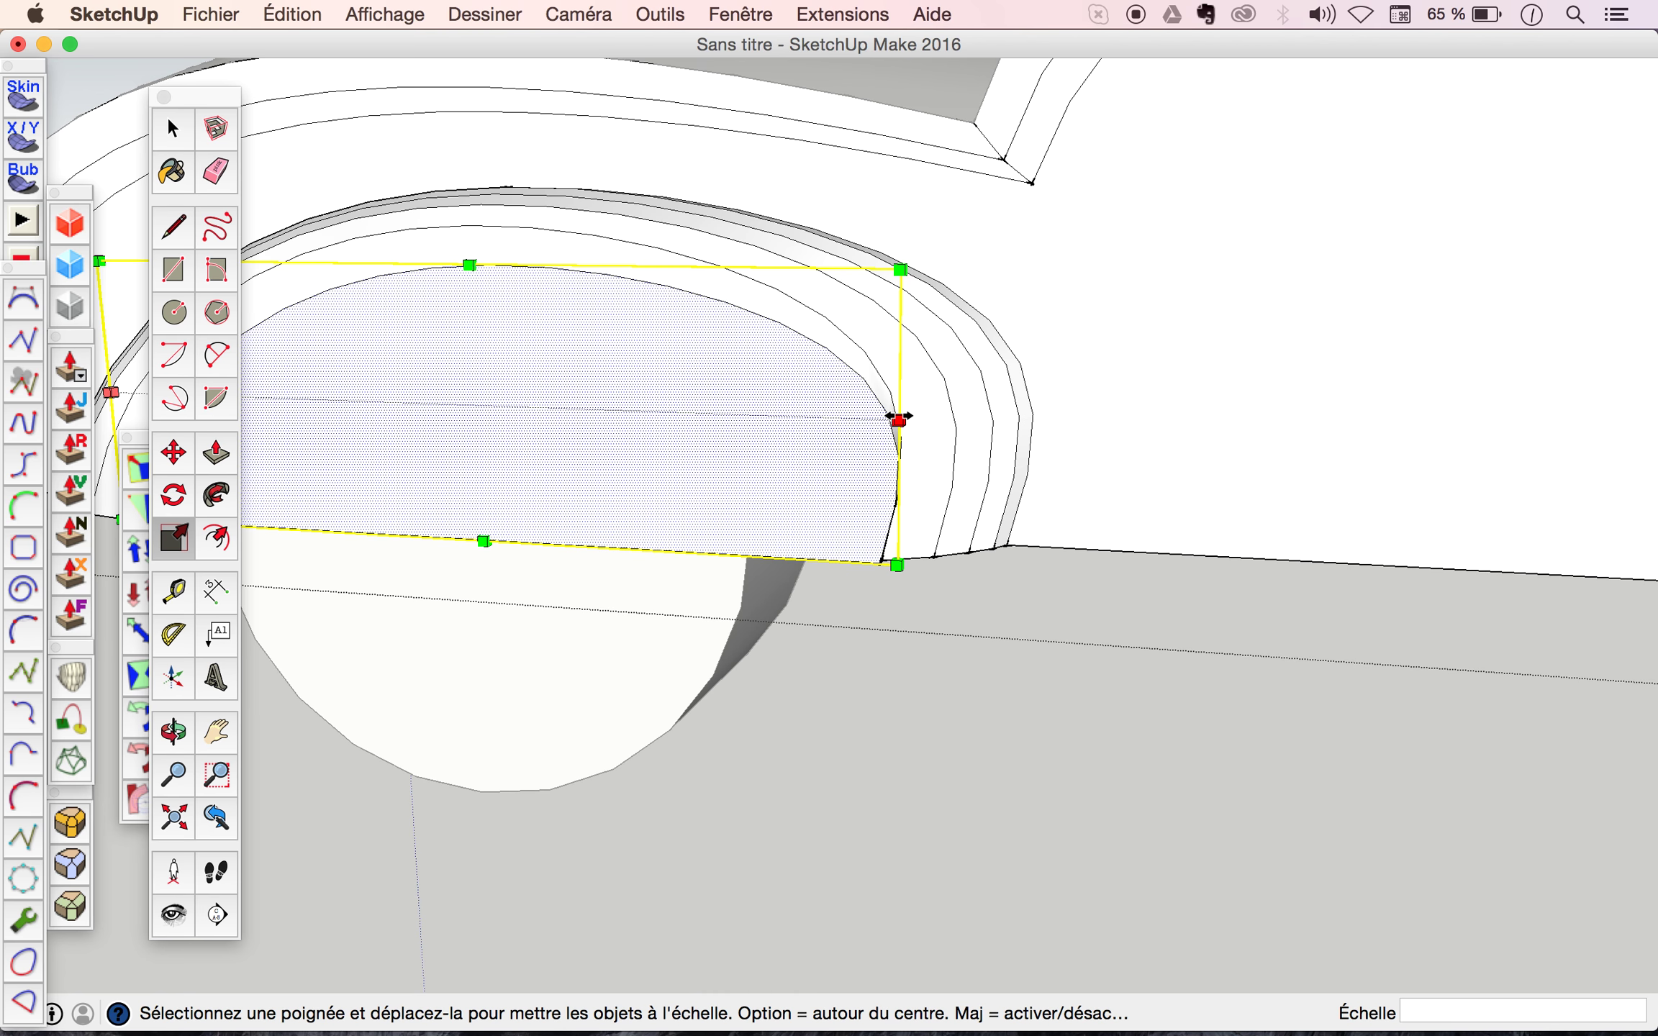
pyautogui.moveTo(898, 418); pyautogui.dragTo(836, 418)
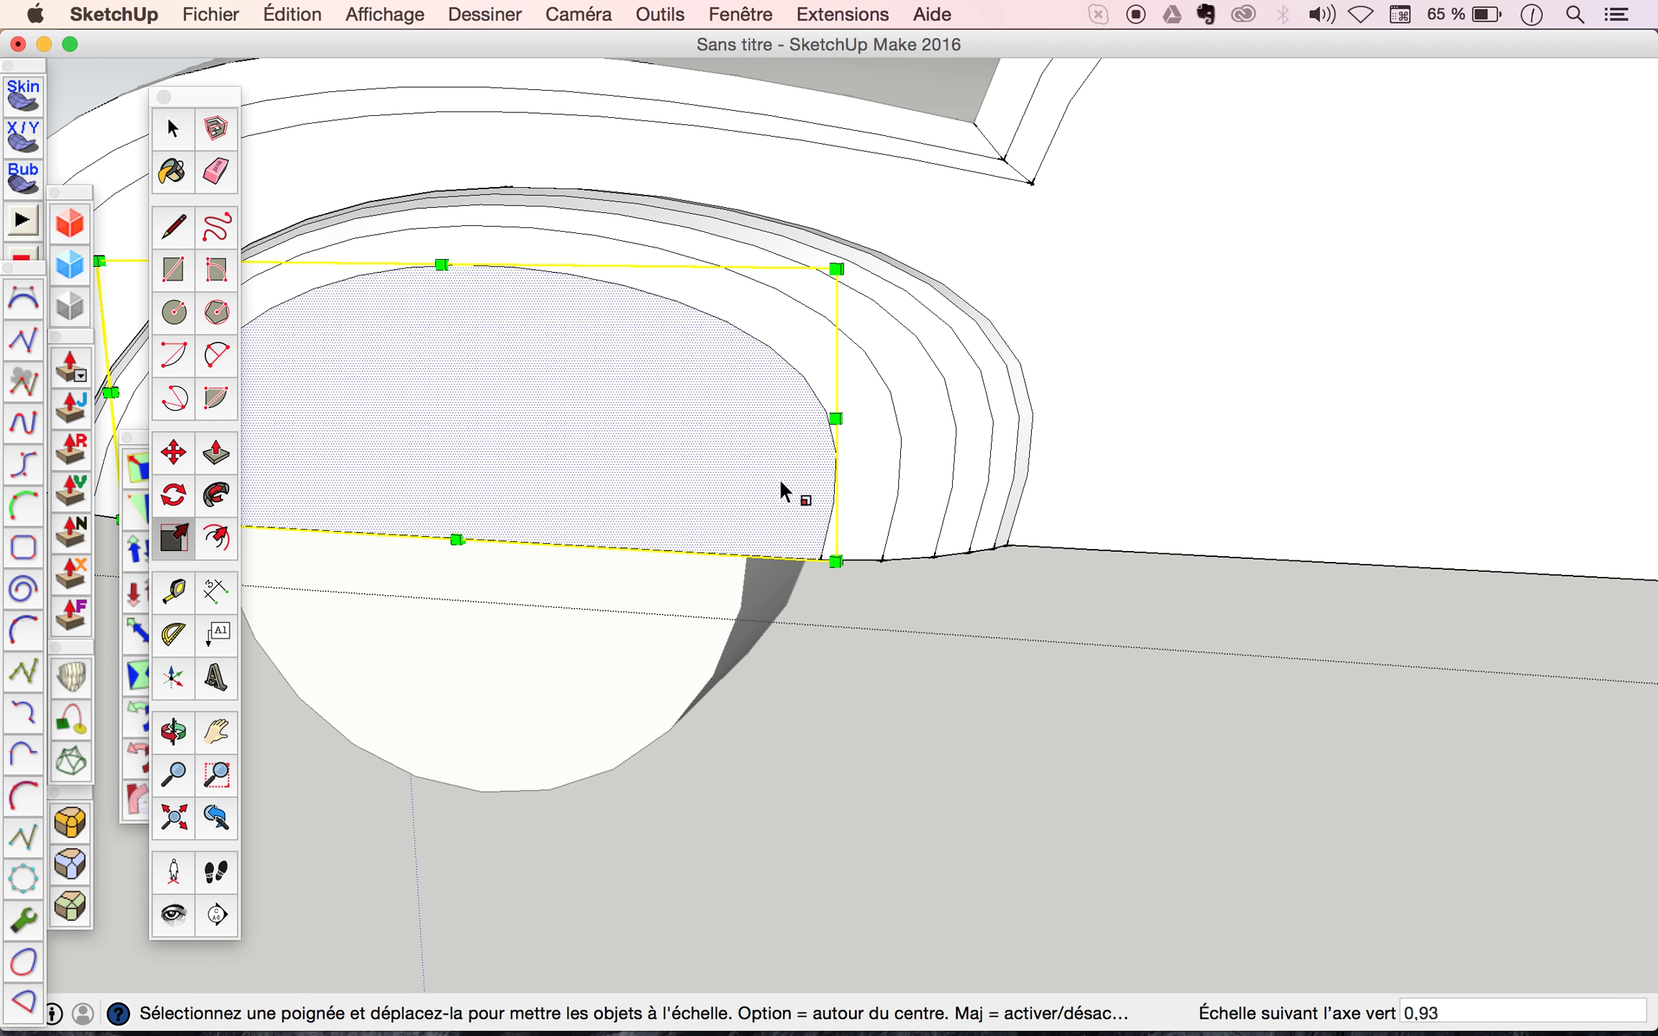
# Pull the inner arch face outward 18 mm for another step.
pyautogui.press('o')
pyautogui.moveTo(751, 503)
pyautogui.mouseDown()
pyautogui.moveTo(973, 489)
pyautogui.moveTo(1258, 248)
pyautogui.moveTo(1343, 346)
pyautogui.moveTo(1389, 547)
pyautogui.mouseUp()
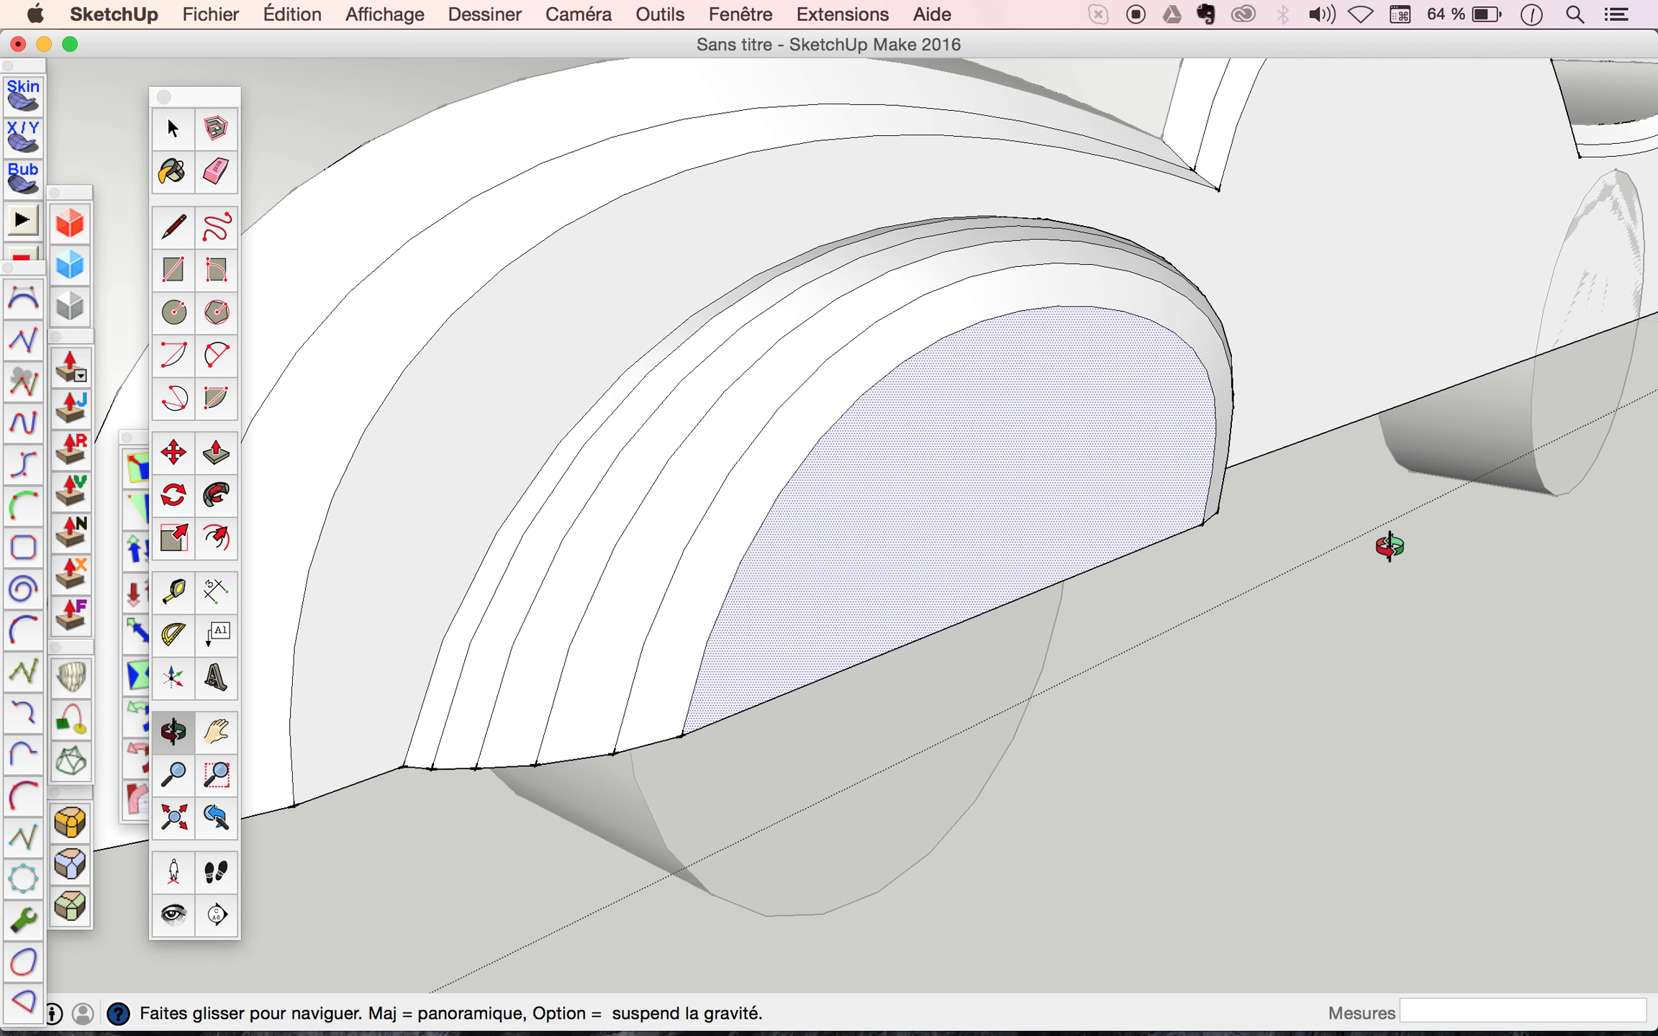
pyautogui.moveTo(991, 551); pyautogui.dragTo(1091, 548)
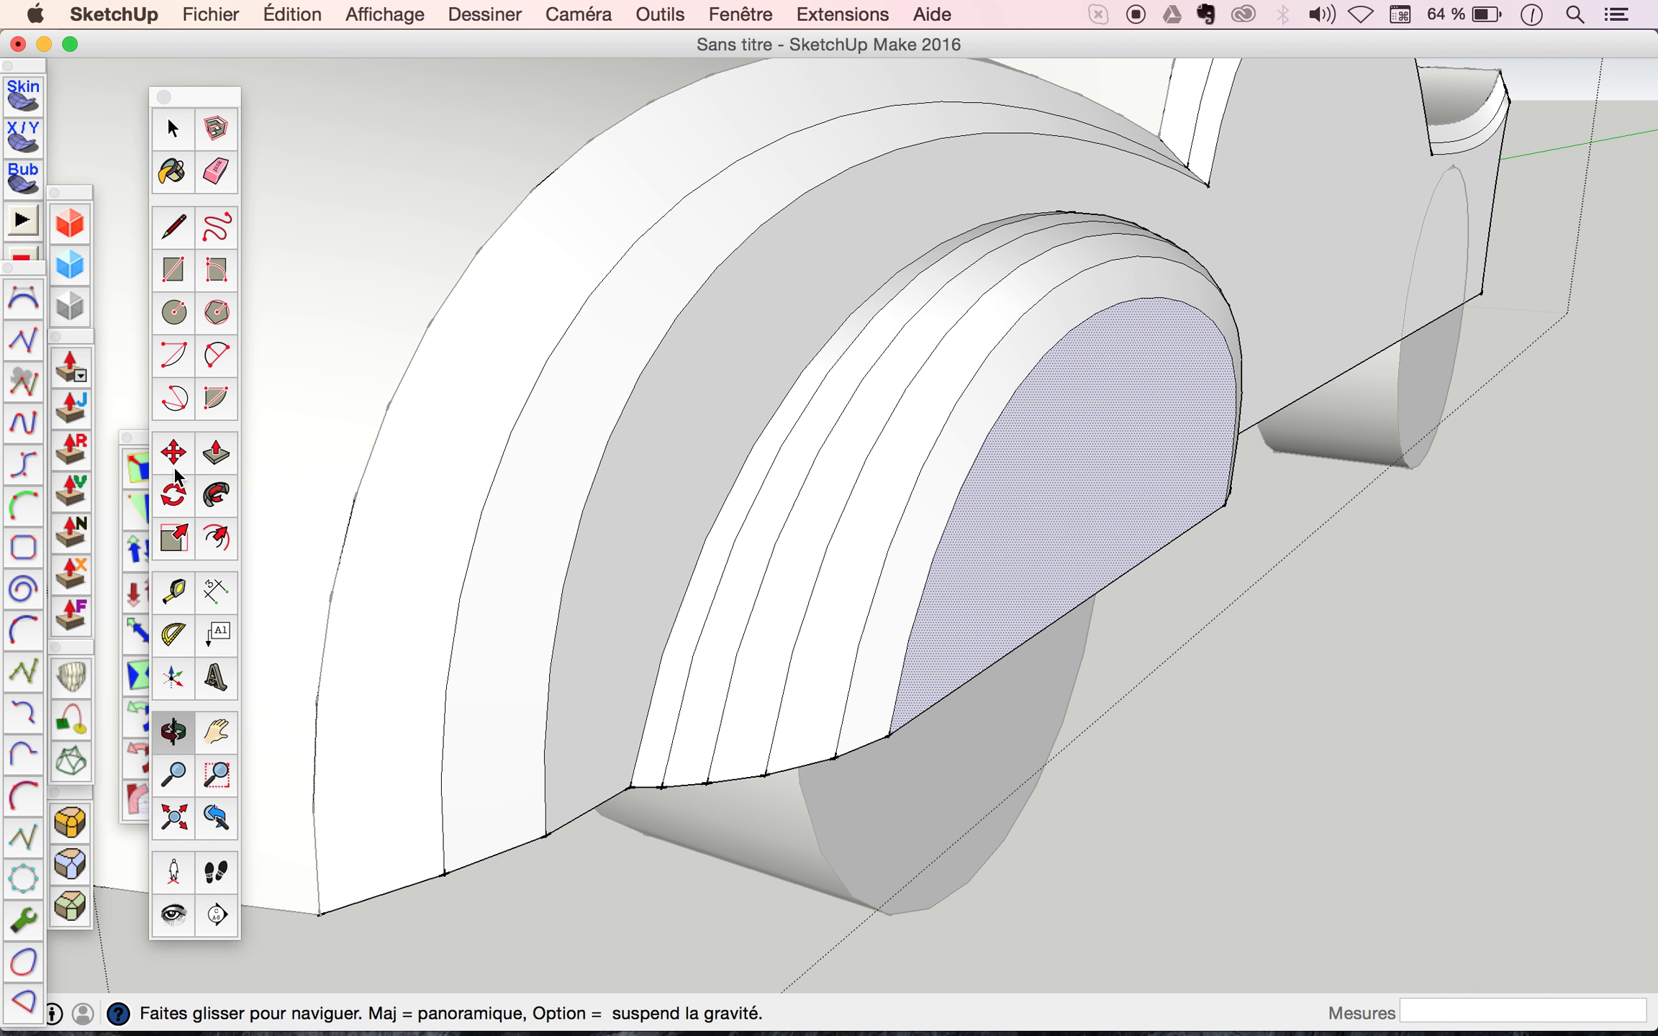
pyautogui.click(218, 461)
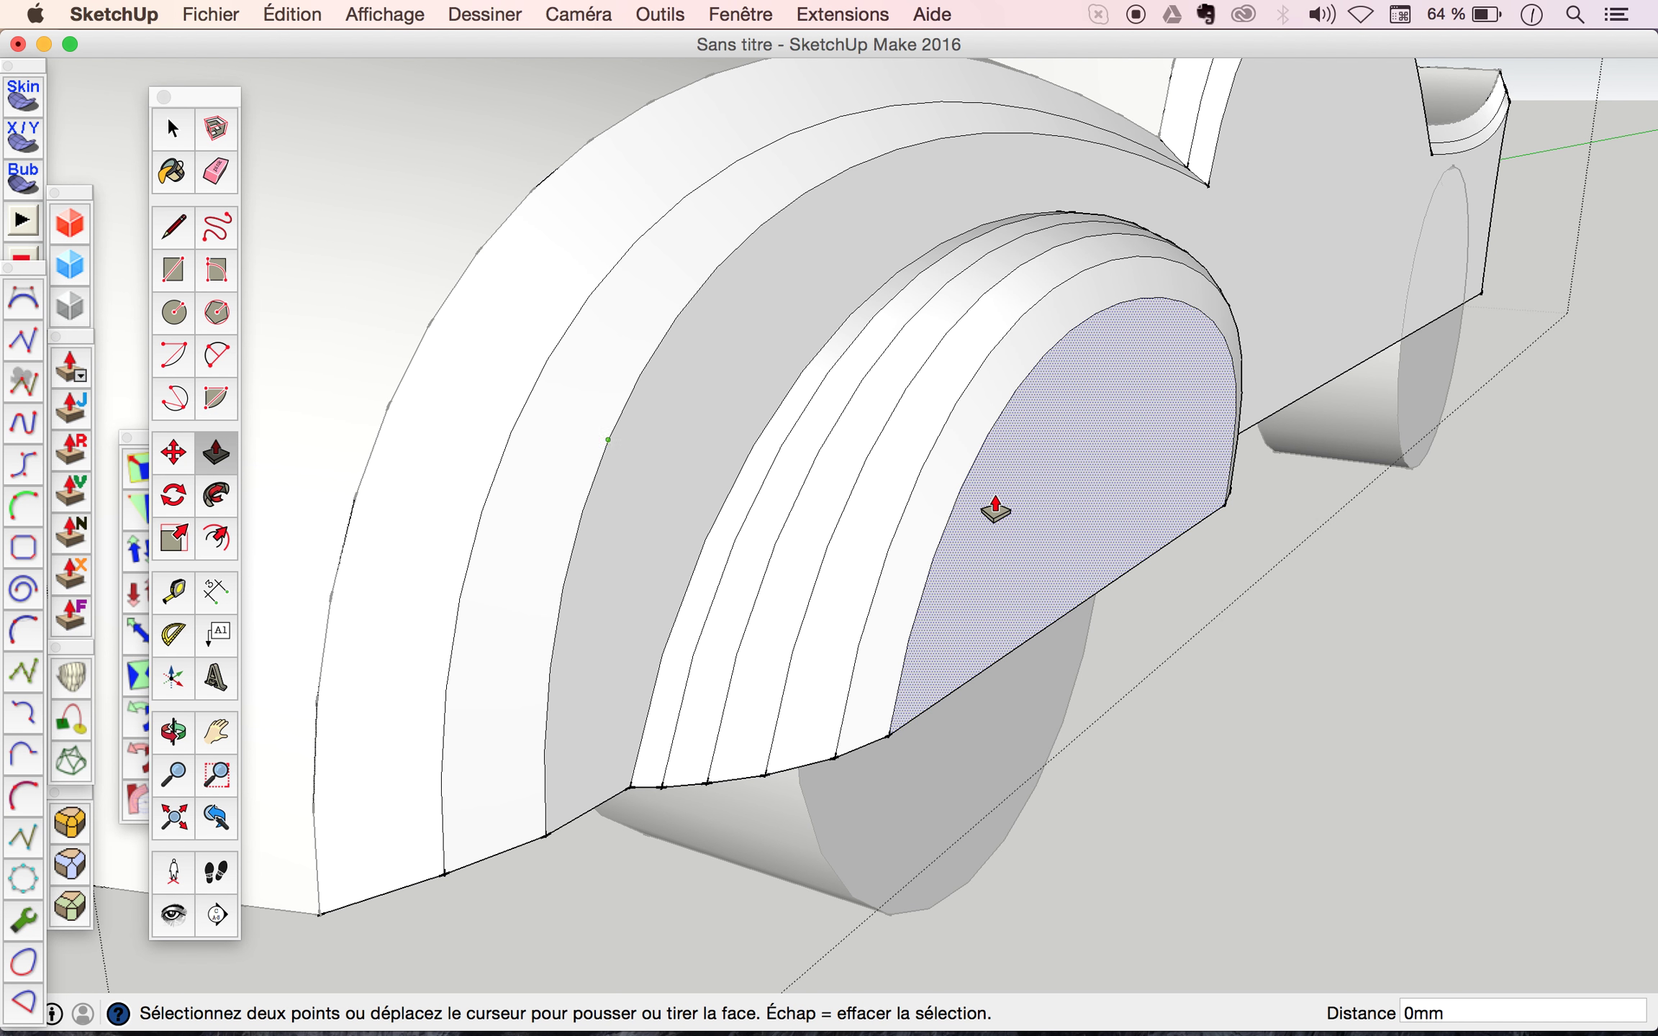
pyautogui.click(1035, 527)
pyautogui.click(1051, 529)
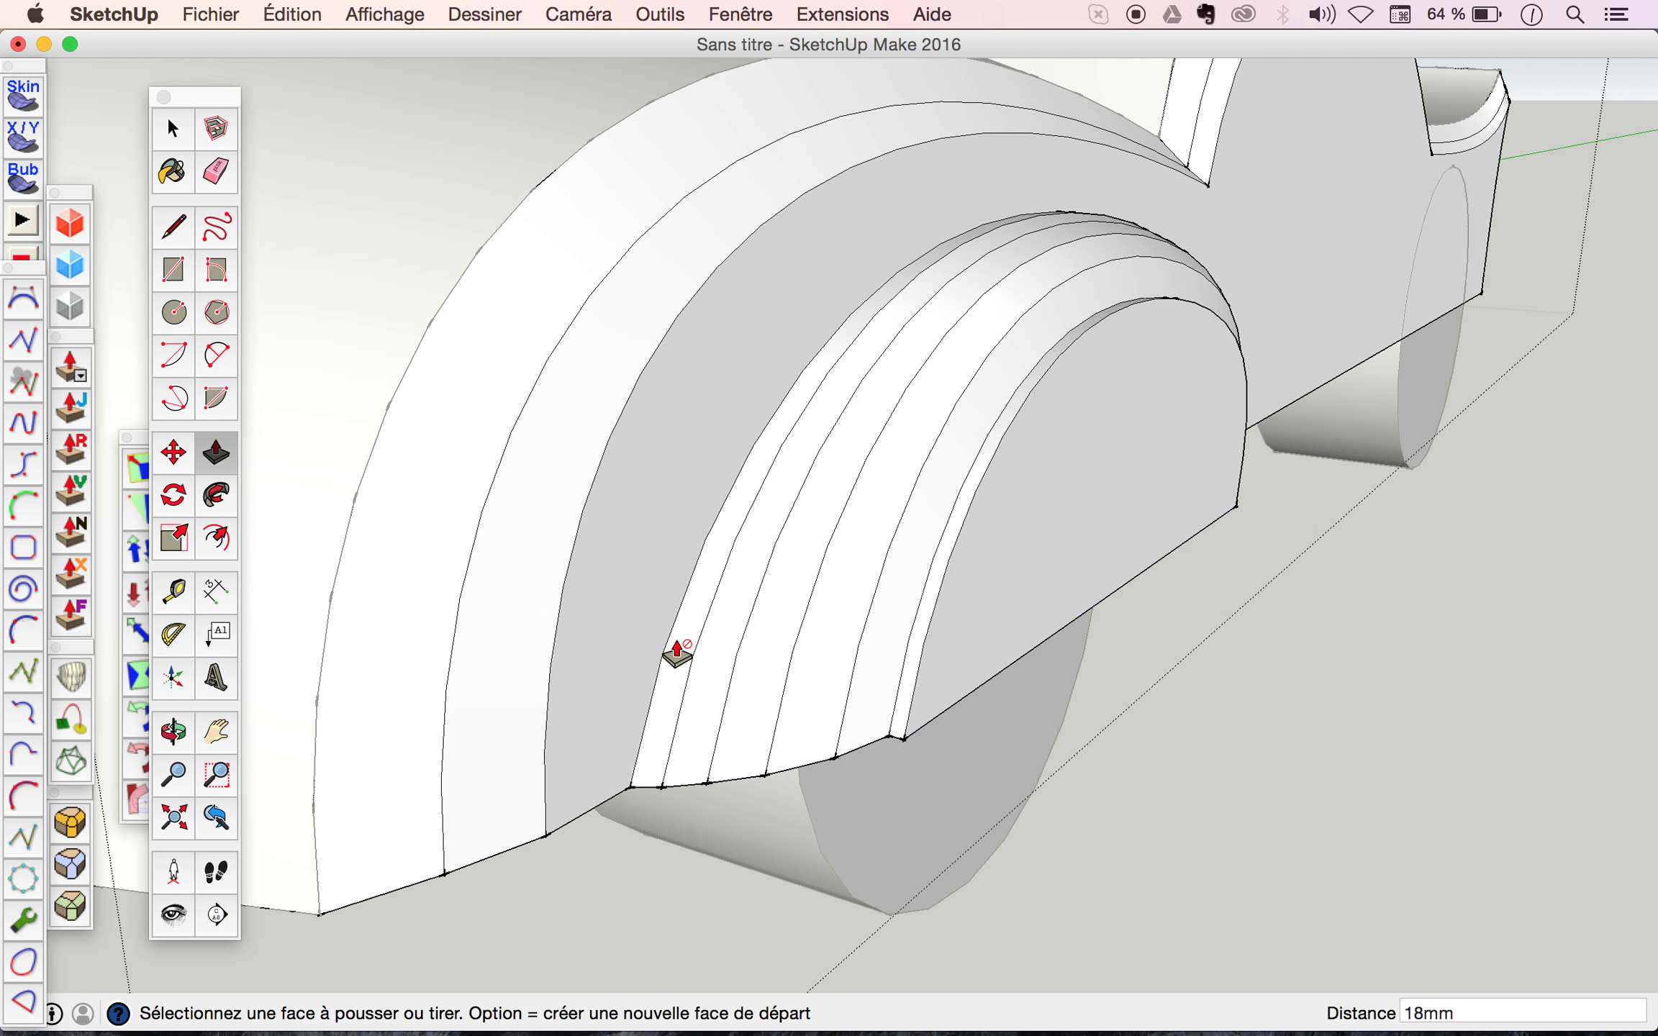
pyautogui.press('space')
# Scale the new arch face to 0.85 in width and 0.71 in height, then narrow its other side.
pyautogui.click(1070, 496)
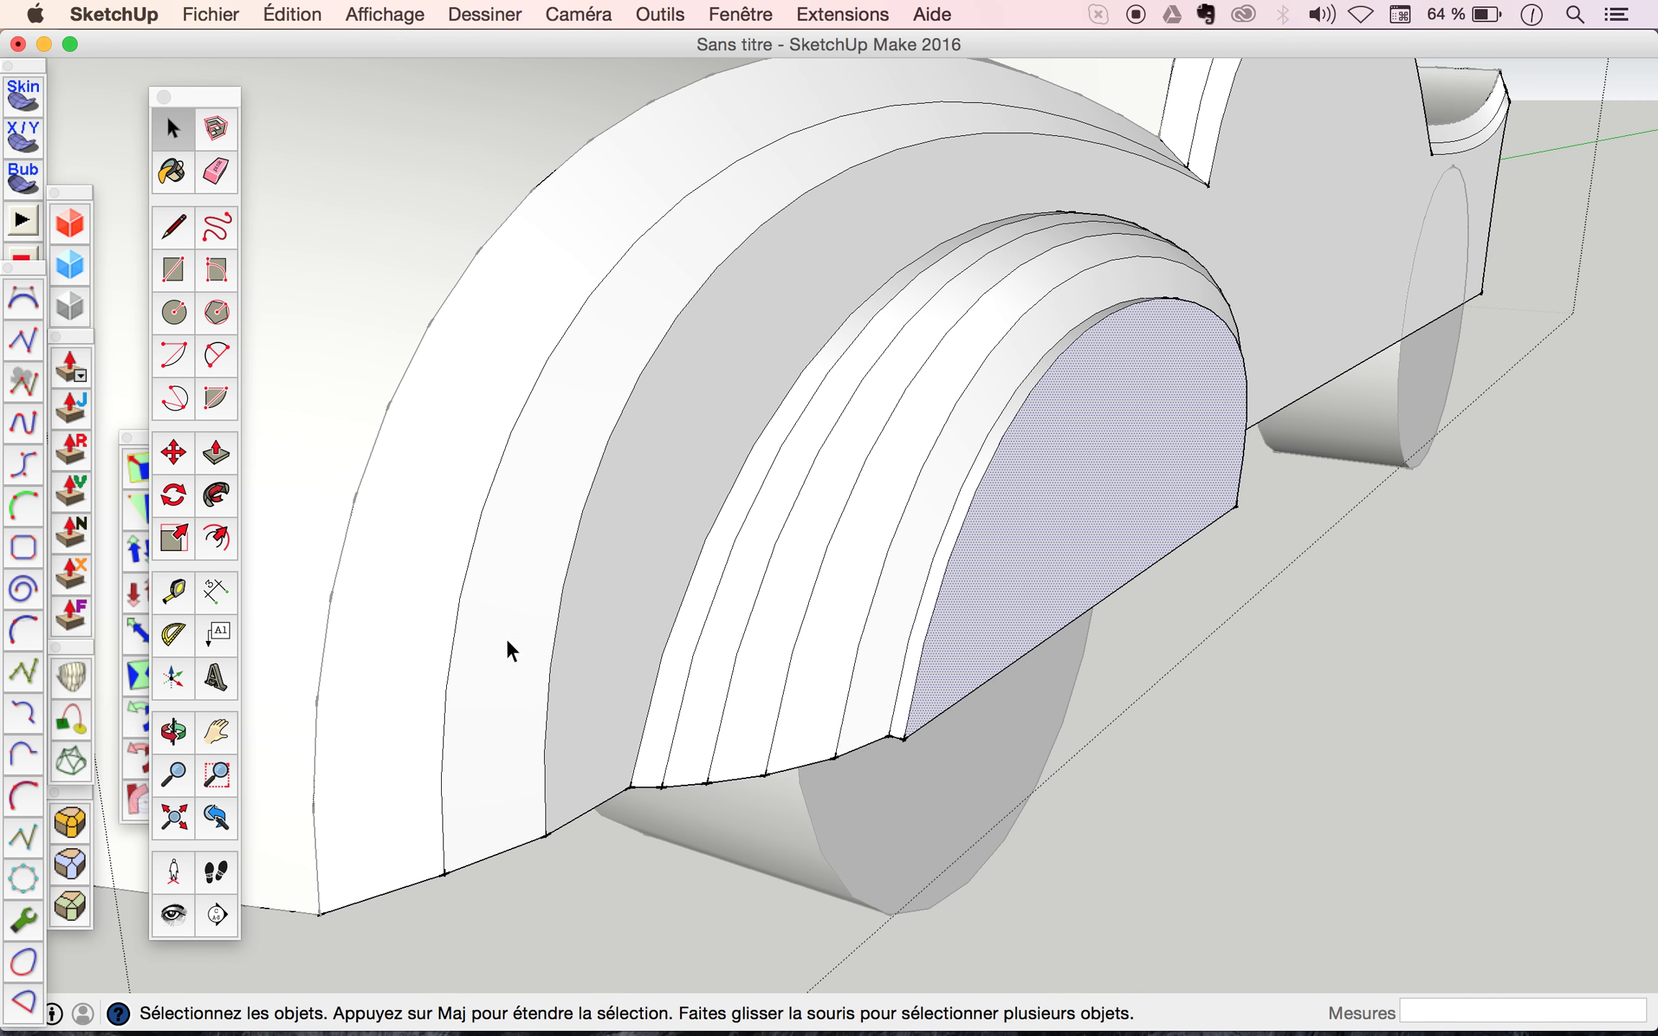
pyautogui.click(180, 549)
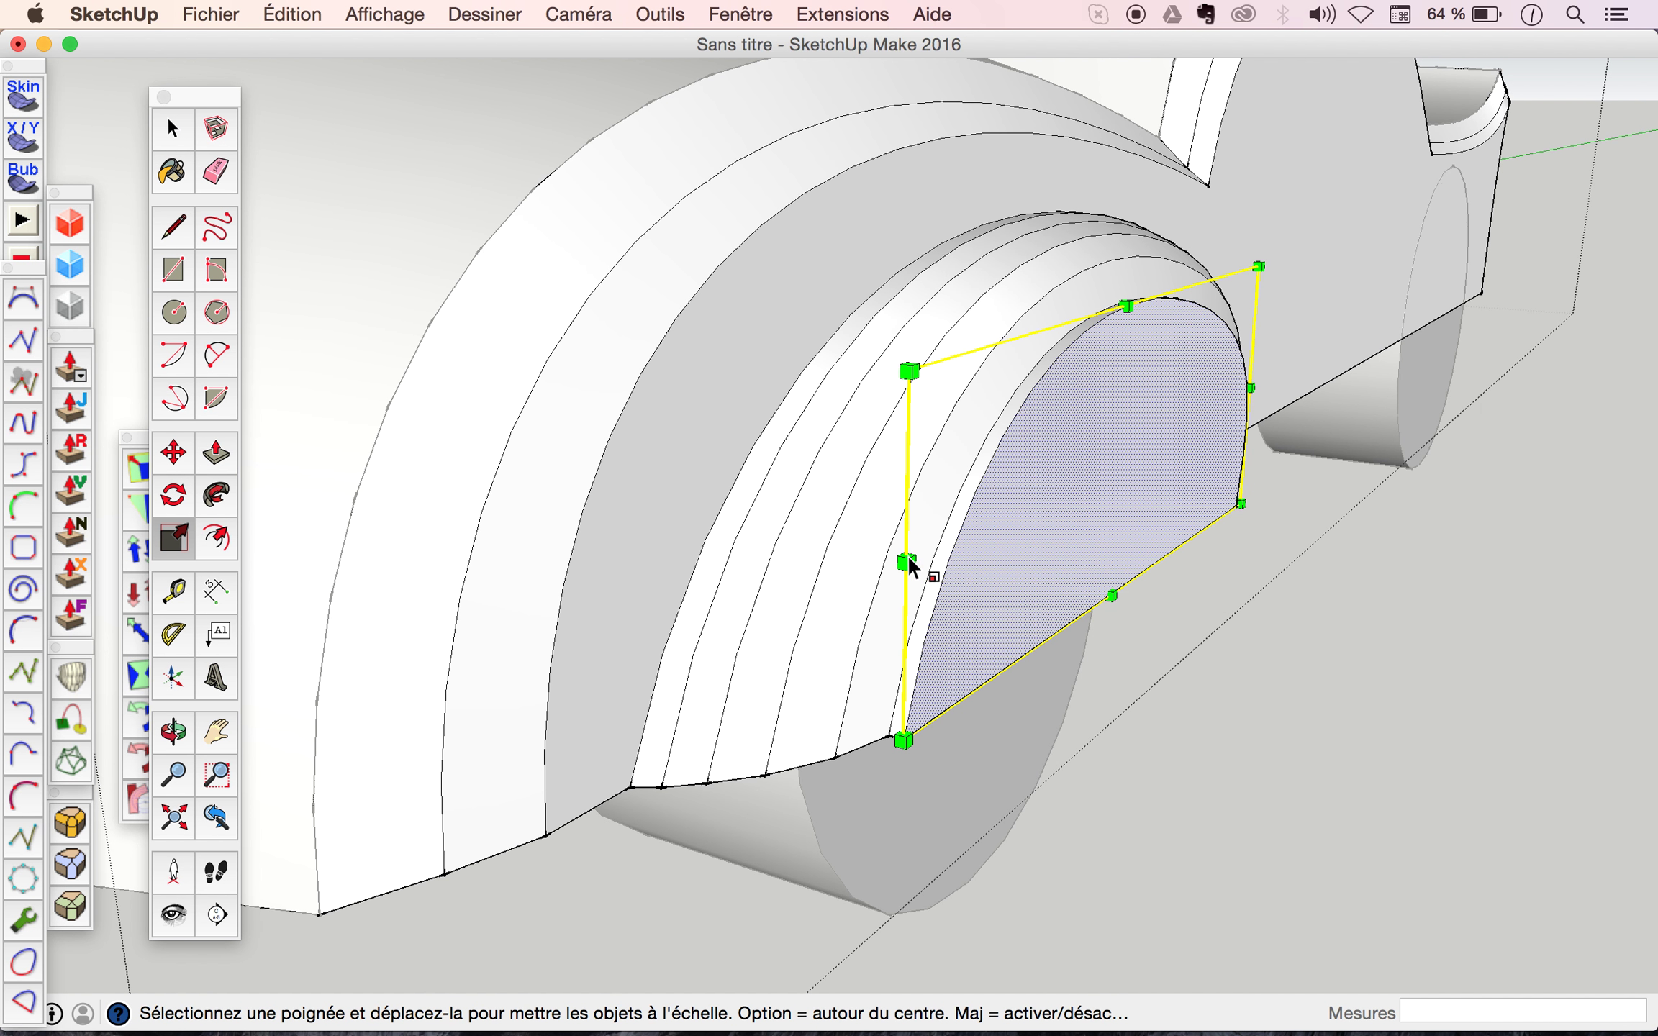
pyautogui.moveTo(908, 564); pyautogui.dragTo(981, 525)
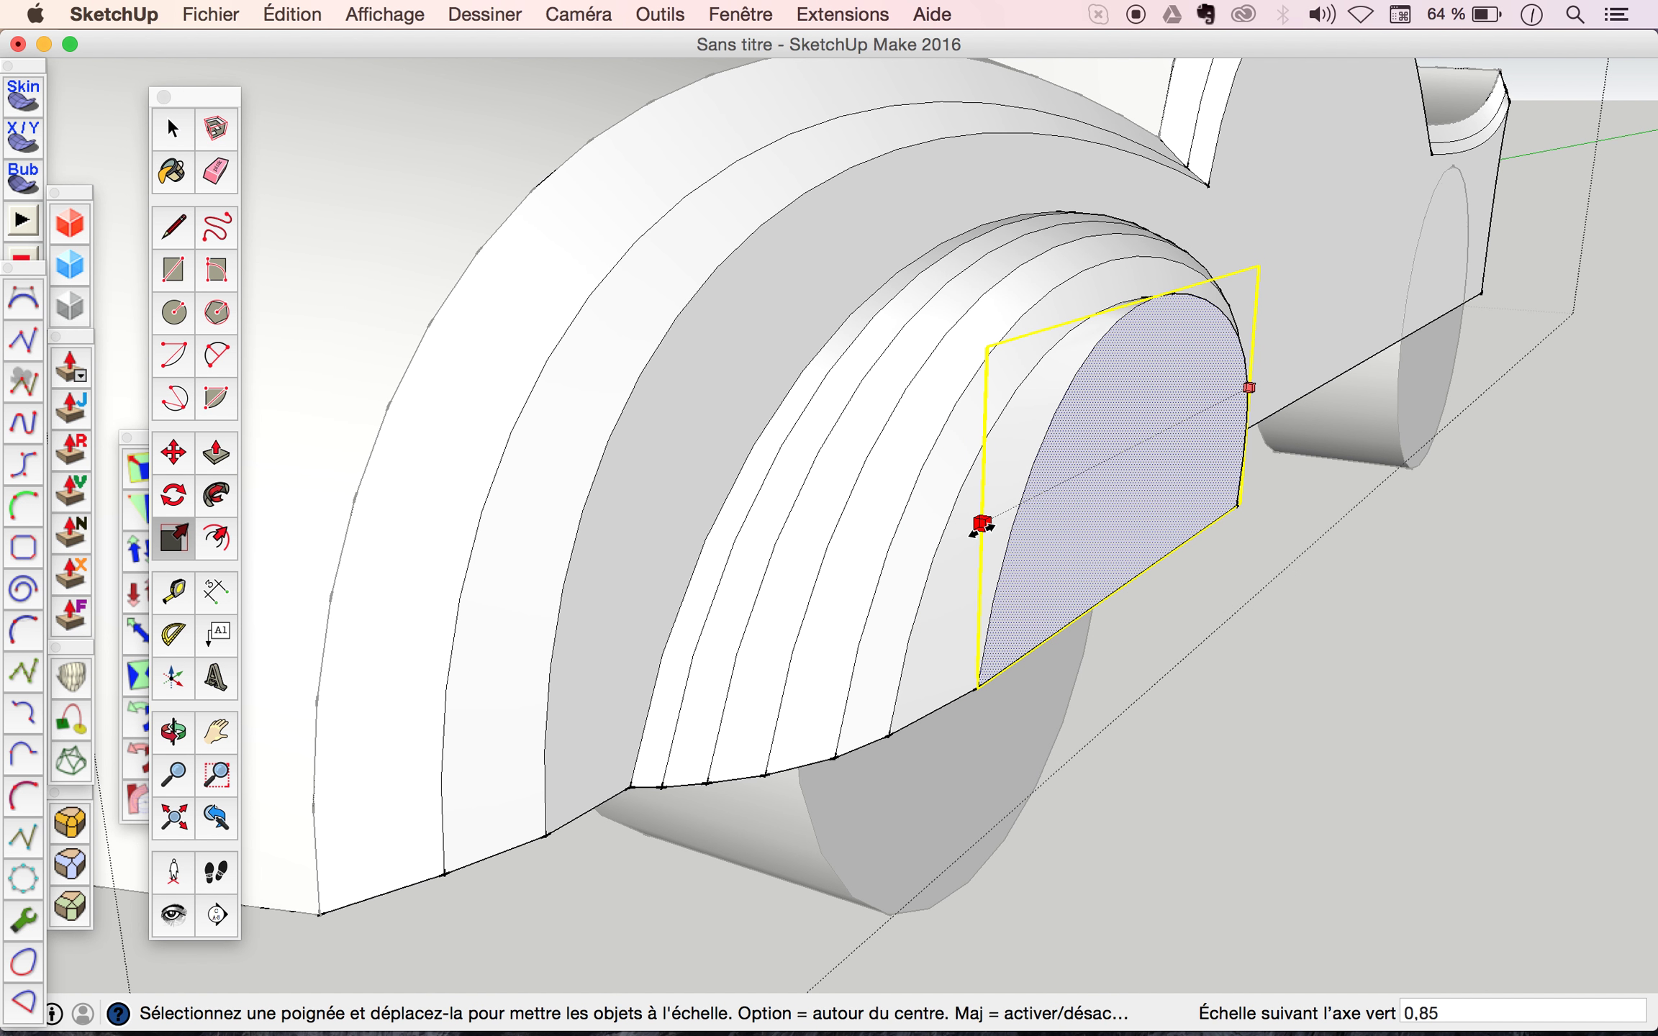
pyautogui.click(982, 525)
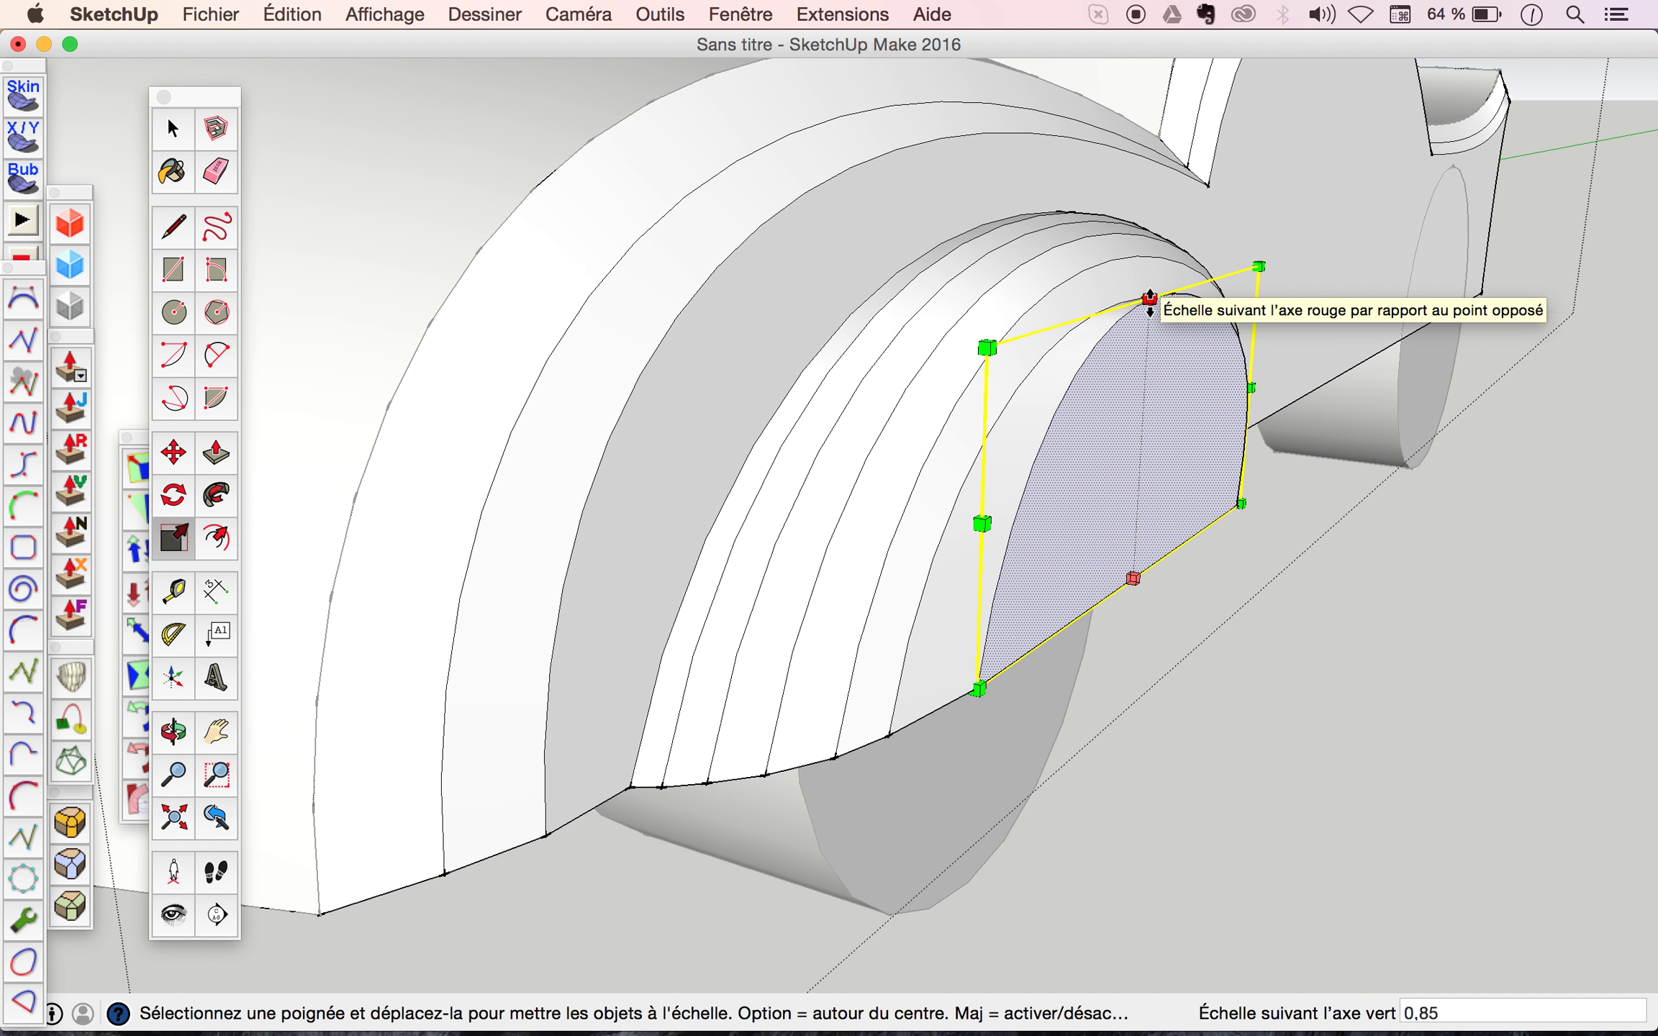
pyautogui.moveTo(1148, 297); pyautogui.dragTo(1138, 385)
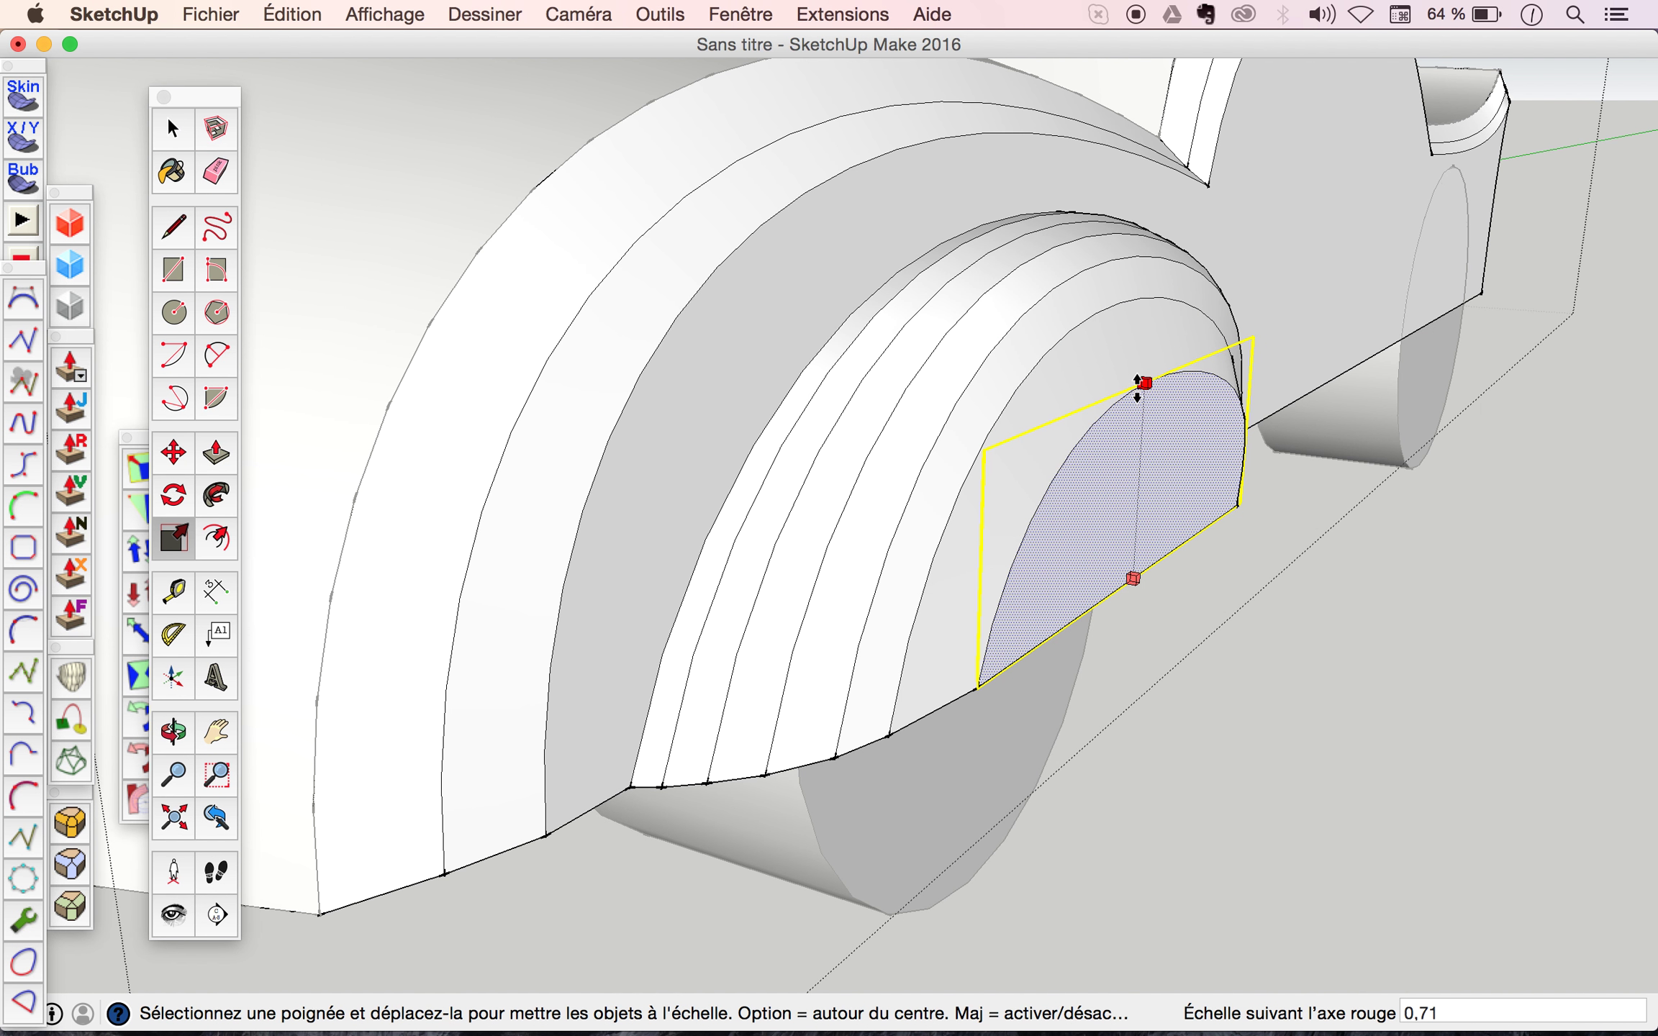
pyautogui.click(1138, 384)
pyautogui.moveTo(1250, 423)
pyautogui.mouseDown()
pyautogui.moveTo(1191, 463)
pyautogui.moveTo(770, 373)
pyautogui.moveTo(729, 288)
pyautogui.moveTo(1247, 148)
pyautogui.moveTo(1480, 311)
pyautogui.moveTo(1158, 407)
pyautogui.moveTo(1099, 387)
pyautogui.mouseUp()
pyautogui.click(1196, 452)
pyautogui.press('o')
pyautogui.press('space')
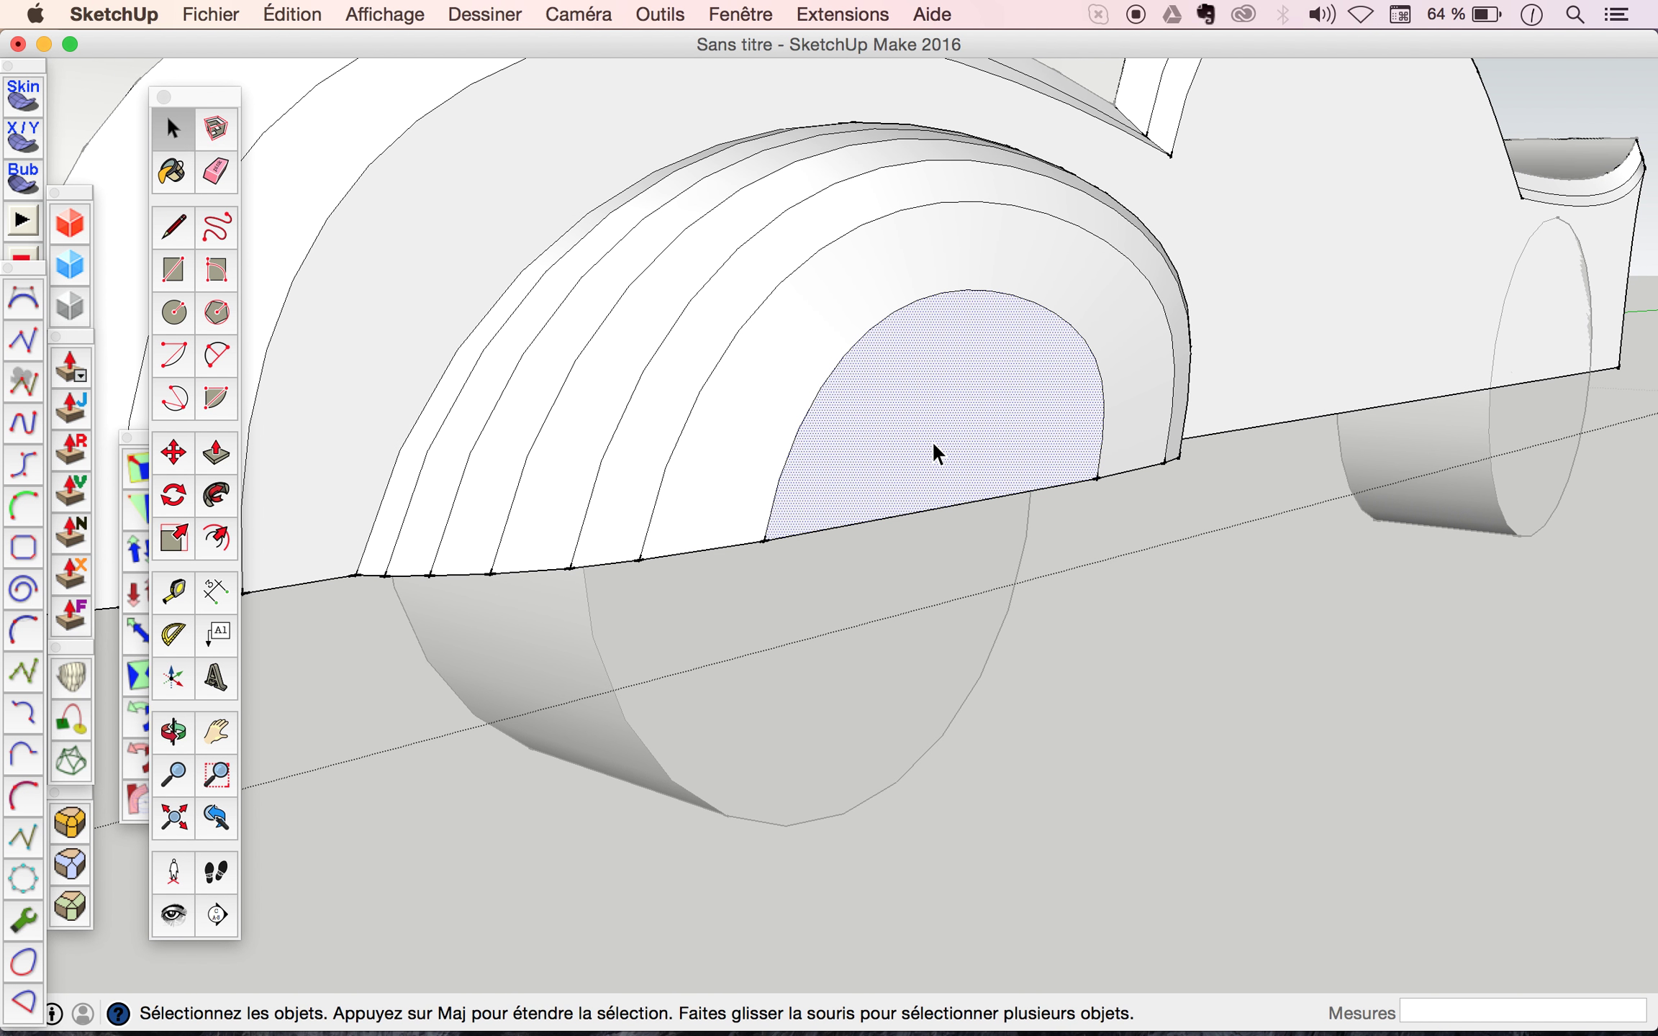
# Pull the inner arch face out 10 mm and select the new face.
pyautogui.click(206, 462)
pyautogui.click(878, 461)
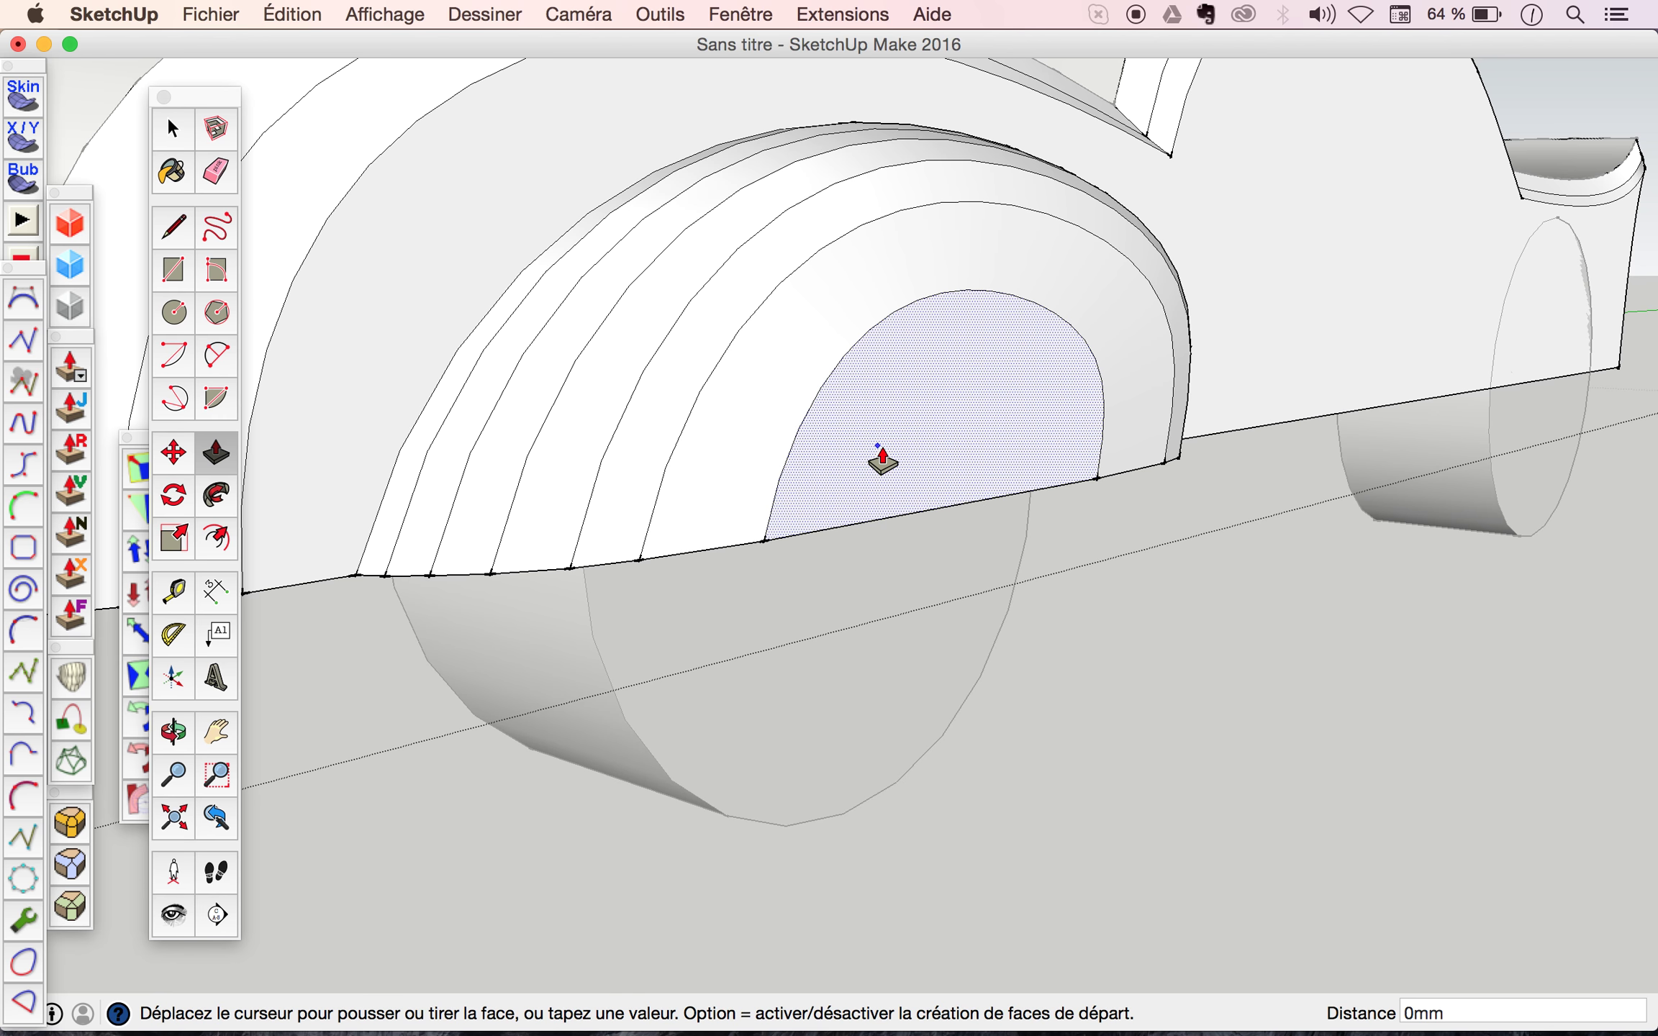
pyautogui.write('10')
pyautogui.click(886, 462)
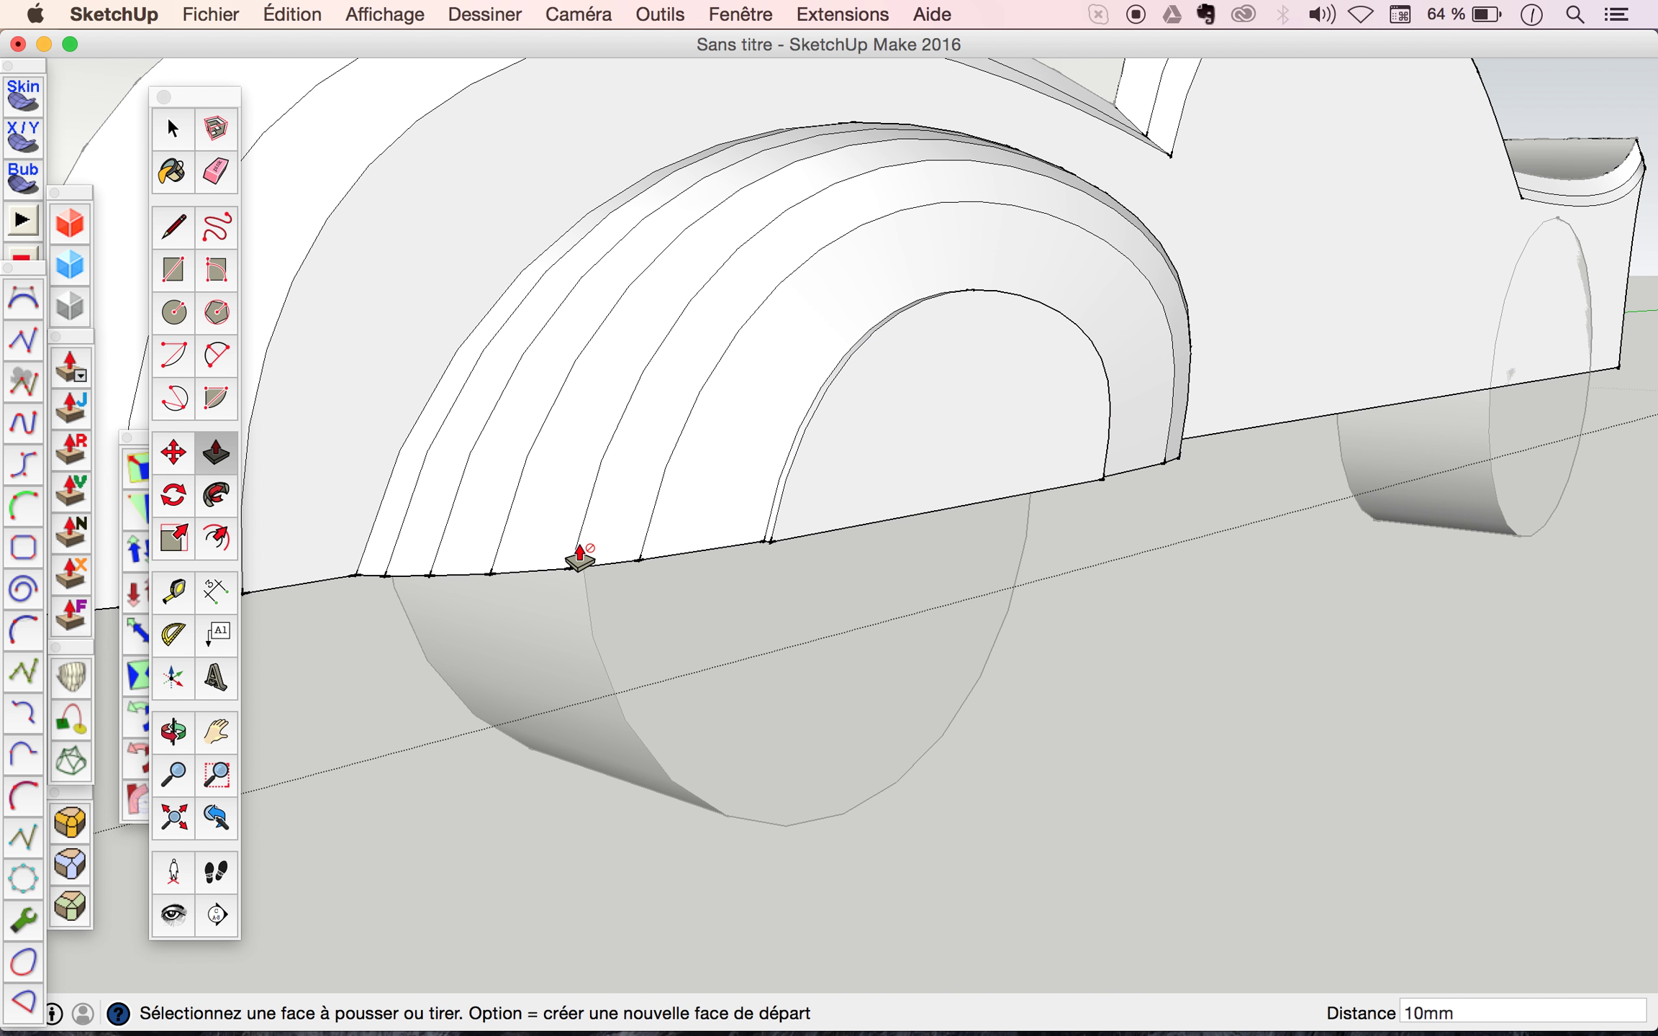
pyautogui.press('space')
pyautogui.click(919, 435)
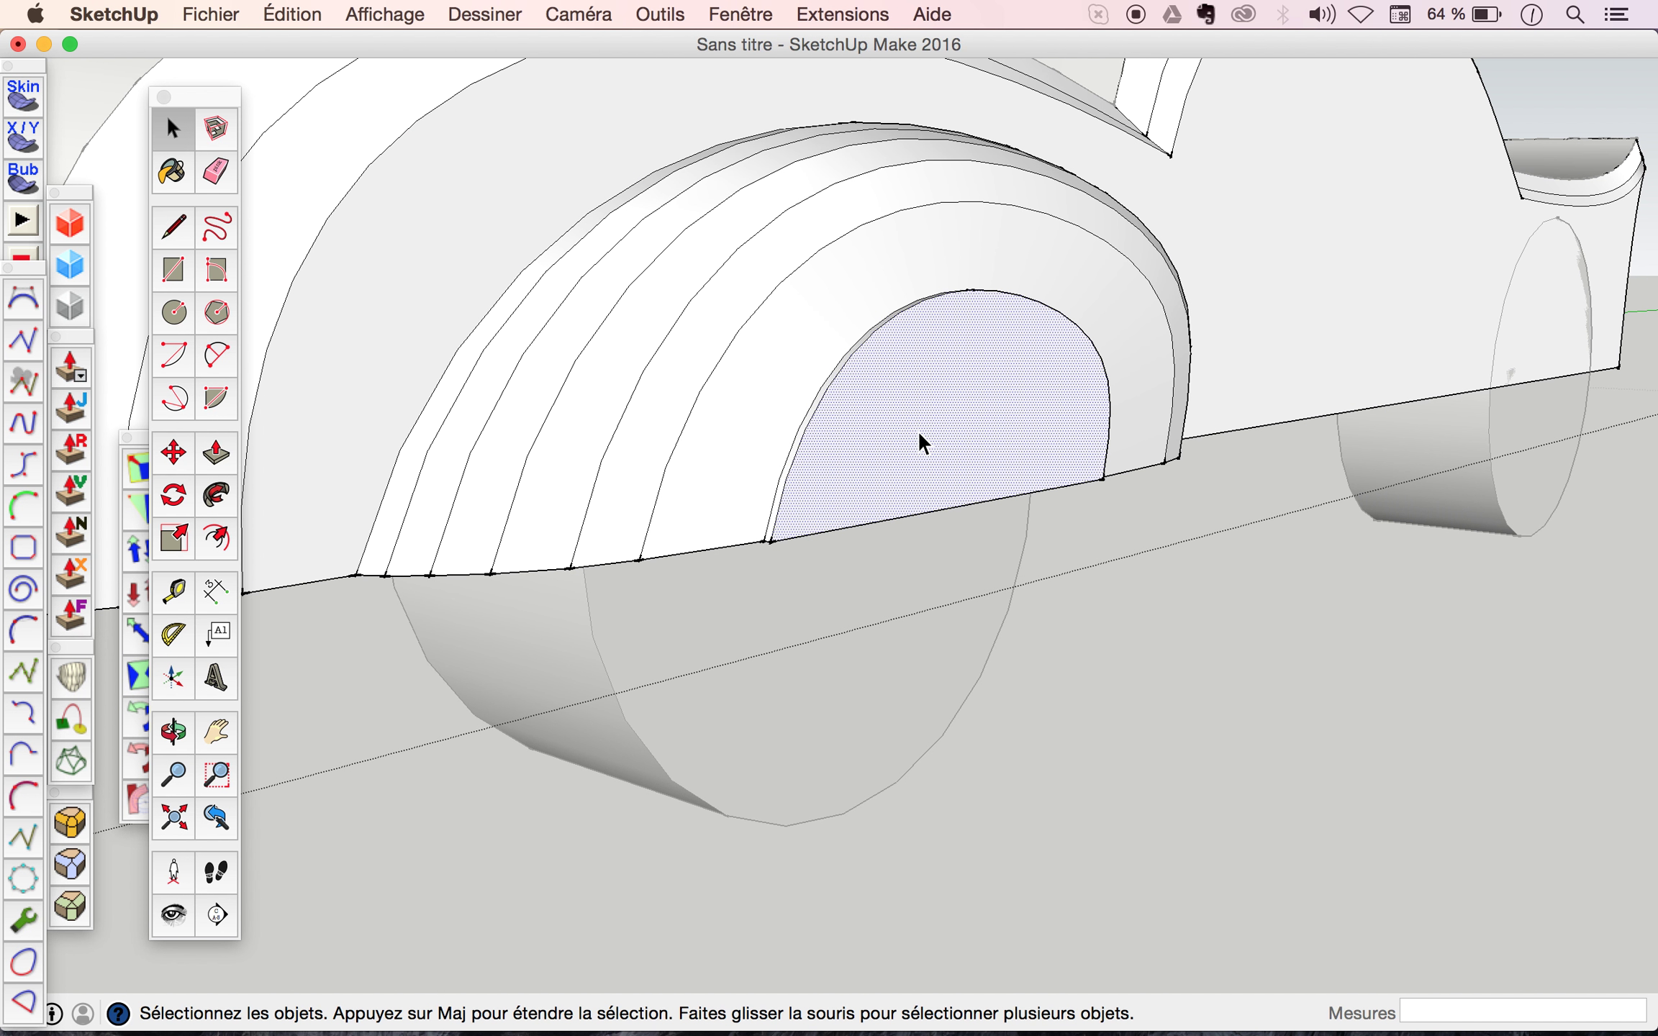
# Scale the inner face down to about 0.76 width, 0.50 height and 0.63 from the other side.
pyautogui.click(176, 539)
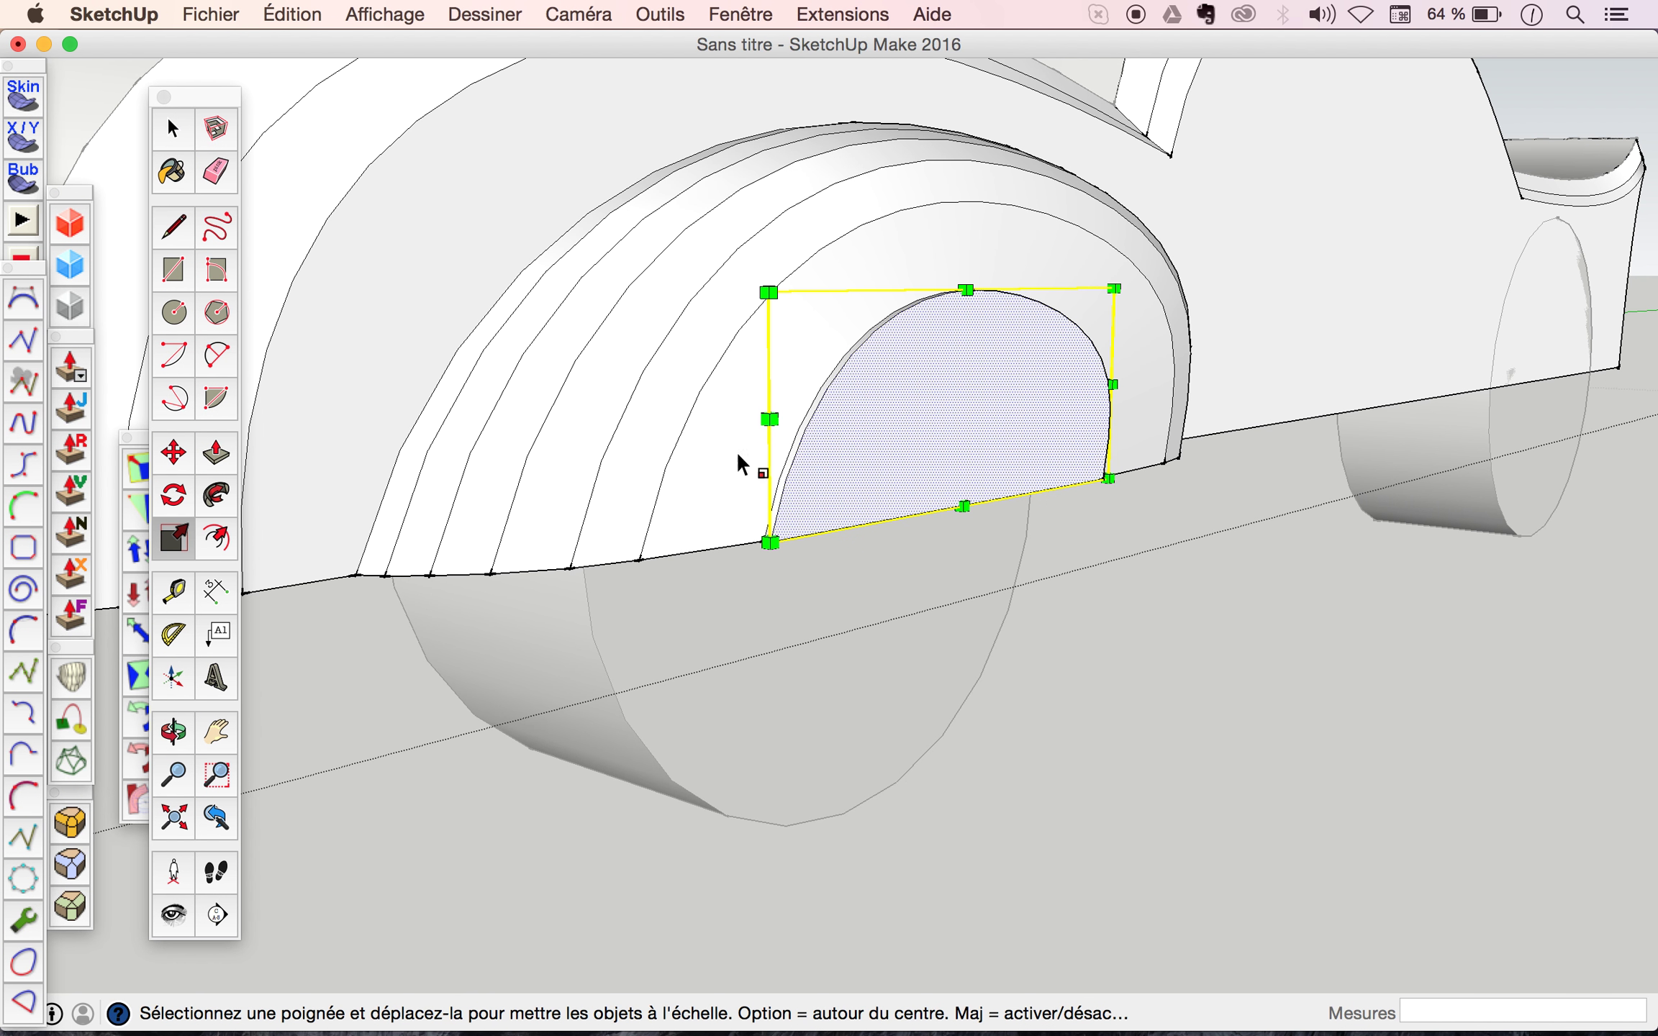
pyautogui.moveTo(769, 420); pyautogui.dragTo(870, 406)
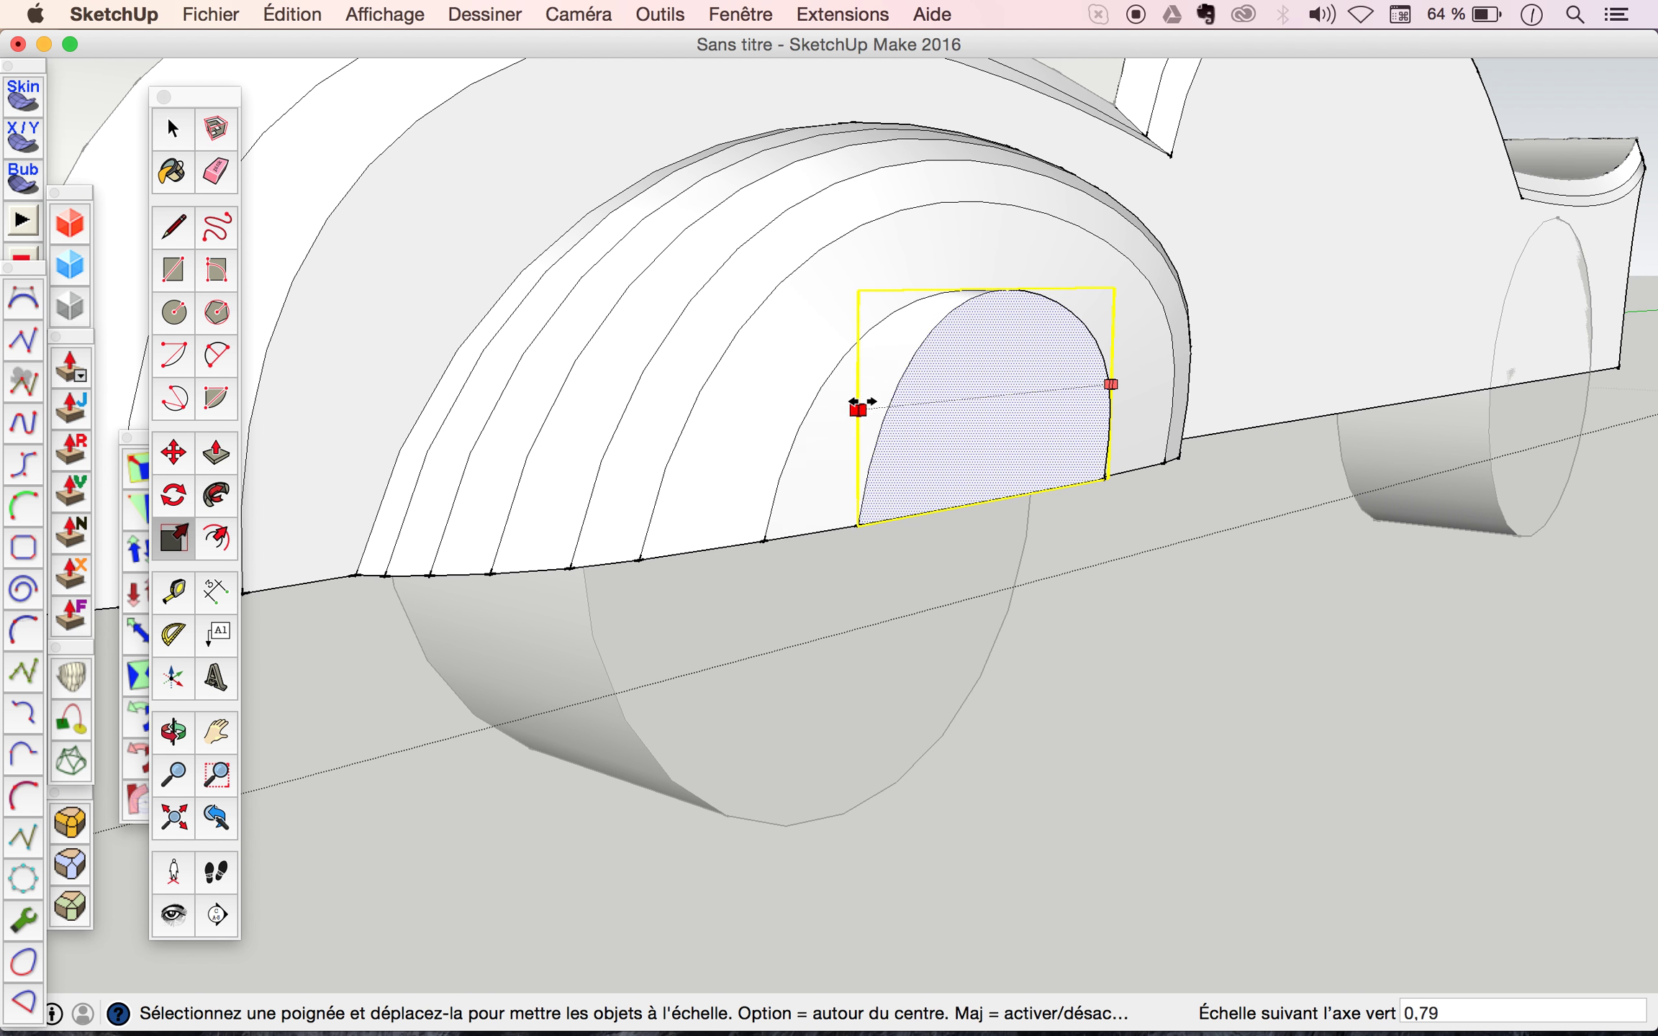
pyautogui.click(870, 406)
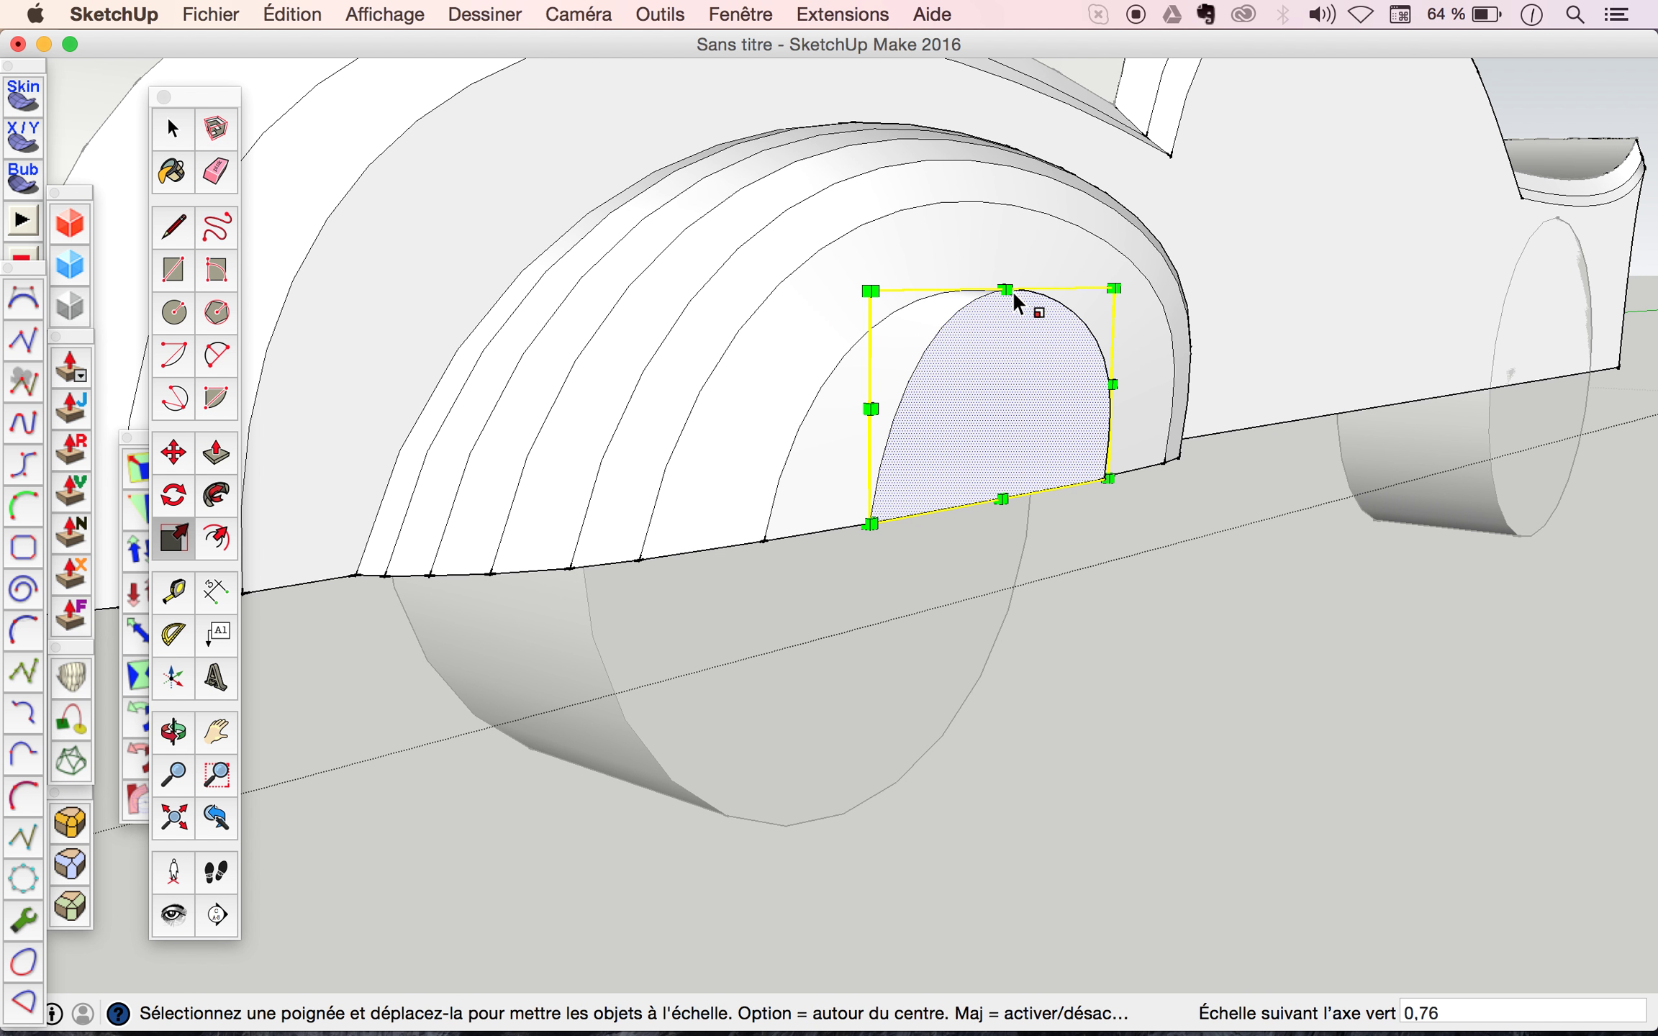
pyautogui.moveTo(1006, 290); pyautogui.dragTo(986, 399)
pyautogui.click(985, 405)
pyautogui.moveTo(1109, 440); pyautogui.dragTo(1043, 447)
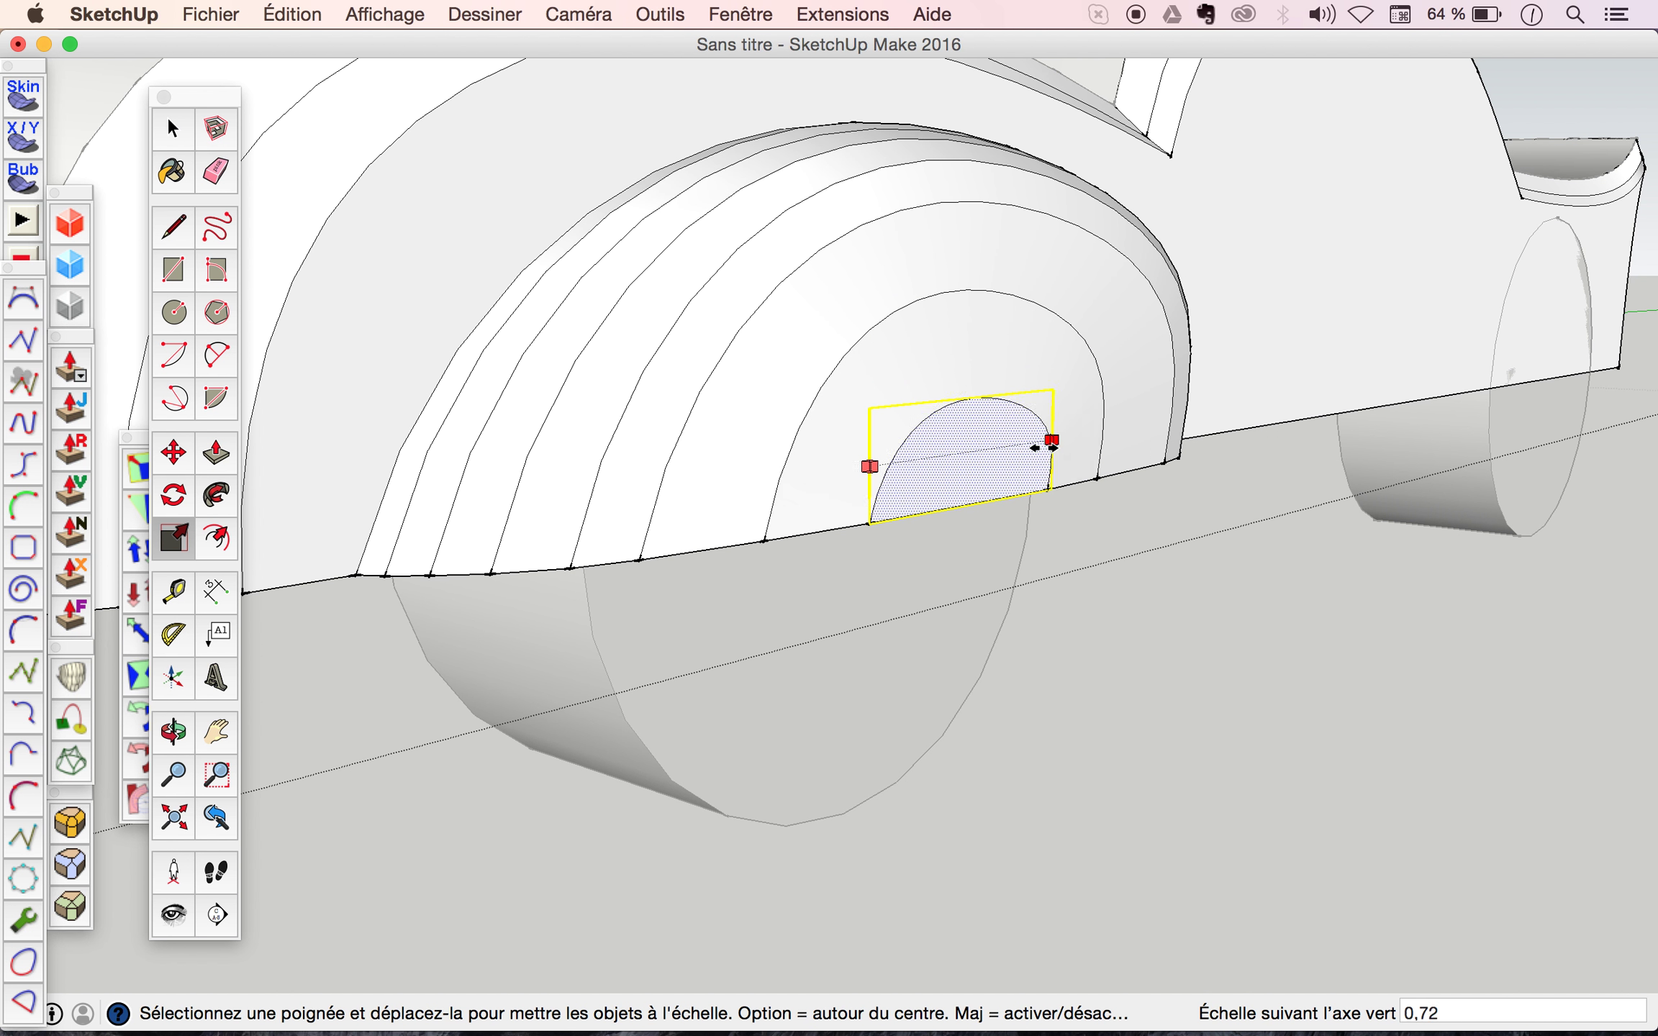
pyautogui.click(1032, 448)
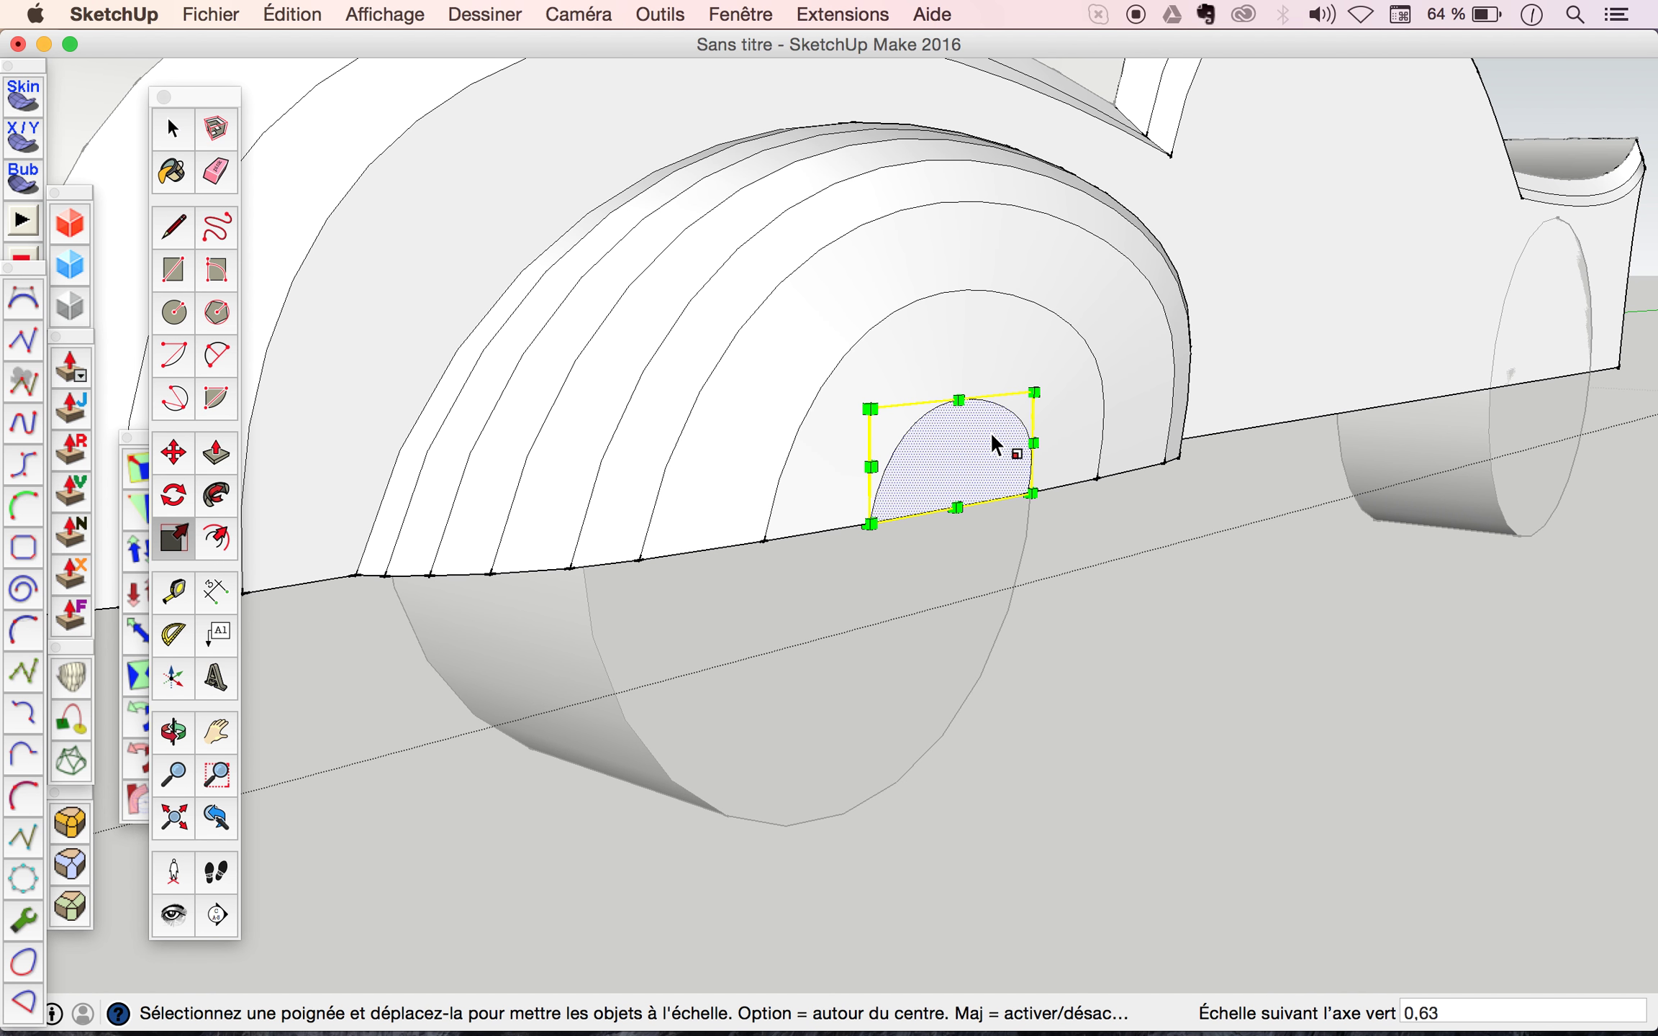
pyautogui.click(1028, 440)
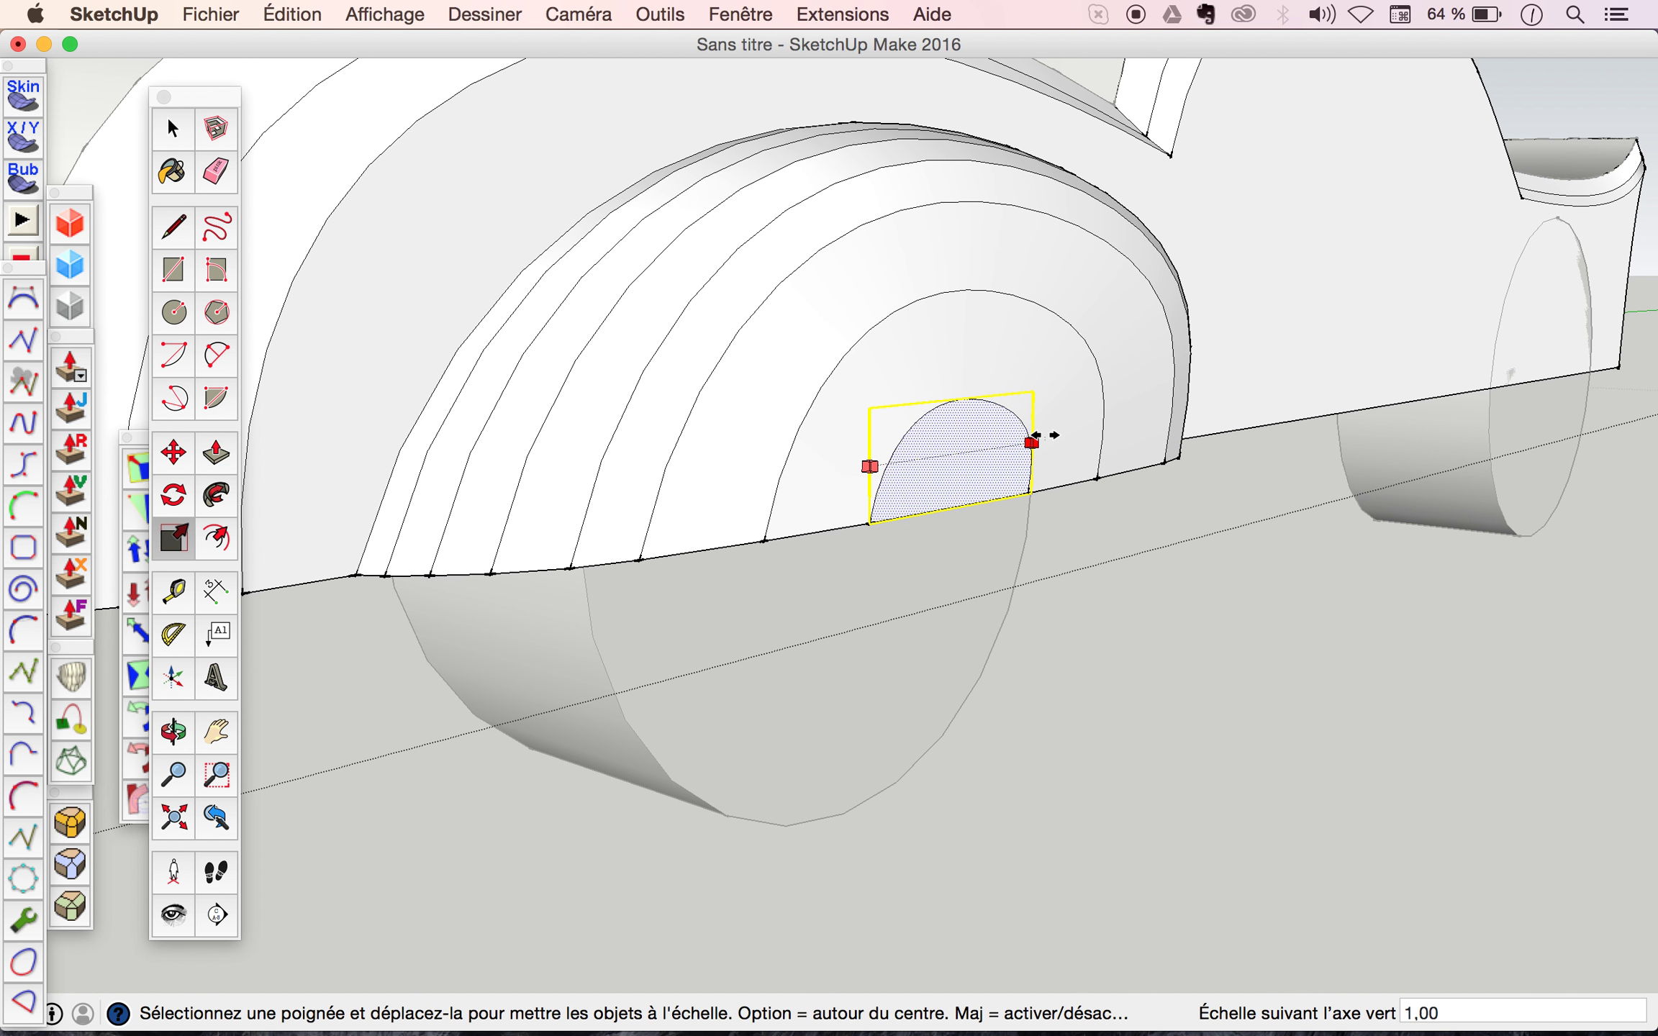
pyautogui.moveTo(1077, 448)
pyautogui.mouseDown(button='middle')
pyautogui.moveTo(900, 252)
pyautogui.moveTo(699, 315)
pyautogui.moveTo(726, 314)
pyautogui.moveTo(936, 463)
pyautogui.moveTo(1185, 522)
pyautogui.moveTo(1047, 470)
pyautogui.moveTo(1101, 432)
pyautogui.moveTo(1055, 449)
pyautogui.moveTo(1031, 533)
pyautogui.mouseUp(button='middle')
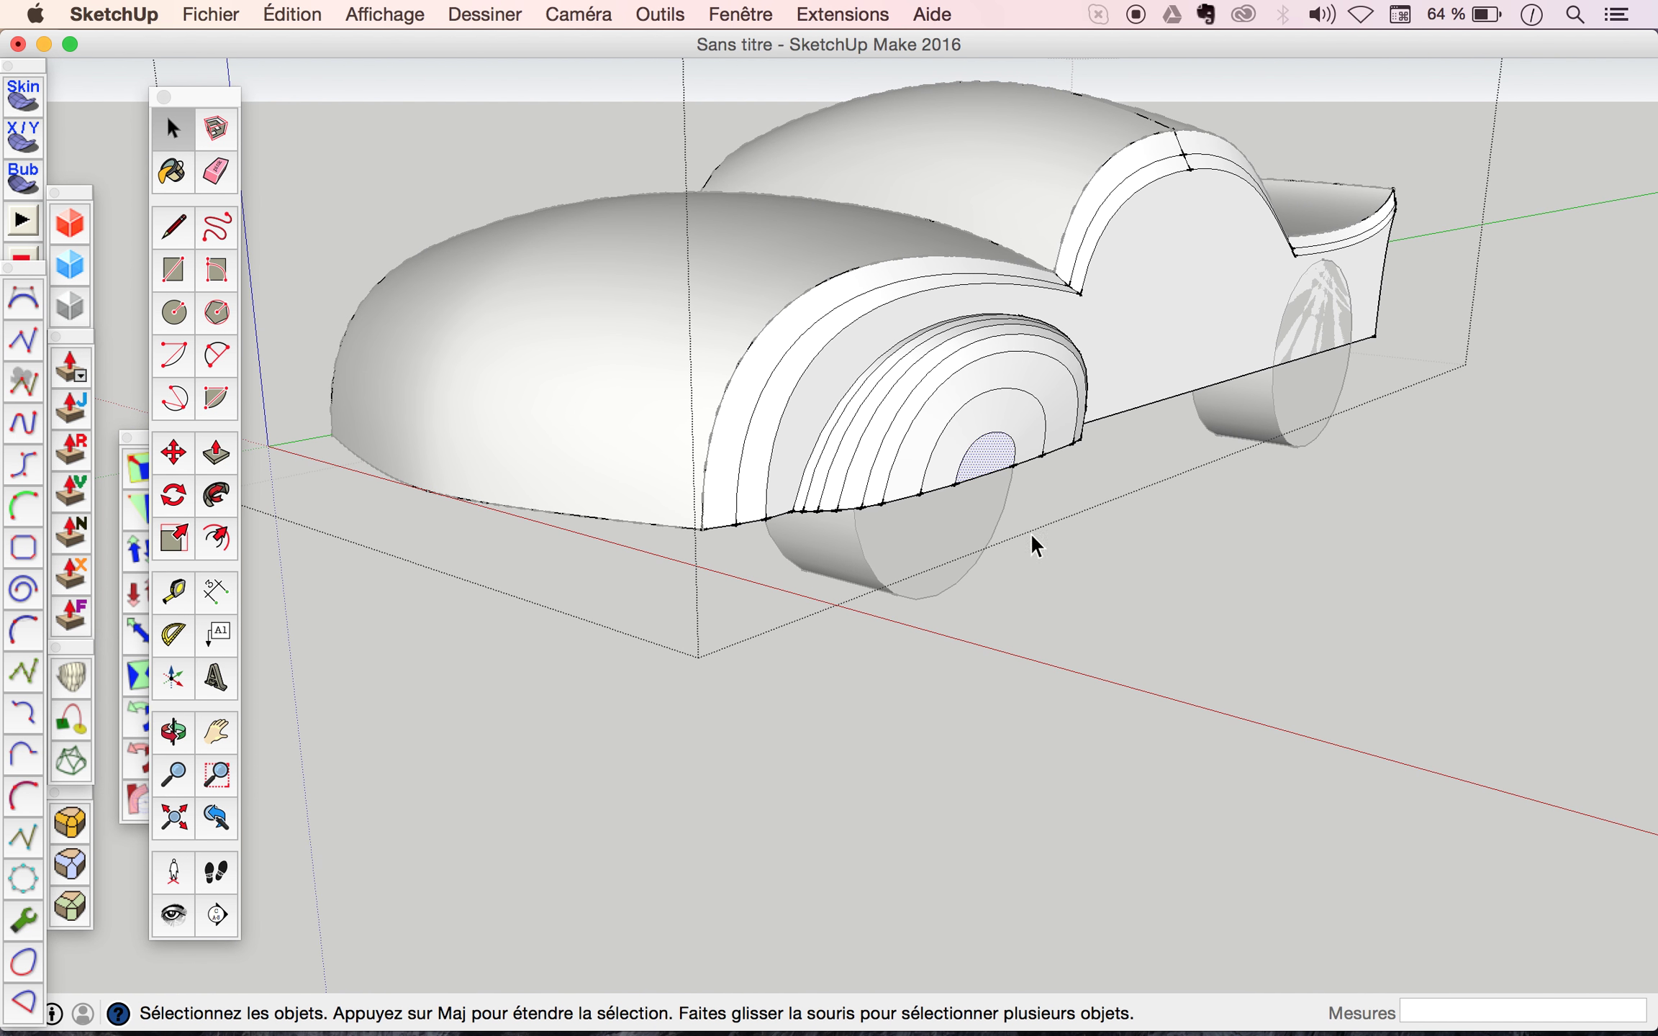
# Delete the edge and dark curved face inside the front wheel arch, then orbit to check the body.
pyautogui.moveTo(912, 398)
pyautogui.mouseDown(button='middle')
pyautogui.moveTo(1043, 363)
pyautogui.moveTo(1202, 193)
pyautogui.moveTo(1132, 208)
pyautogui.moveTo(1094, 344)
pyautogui.mouseUp(button='middle')
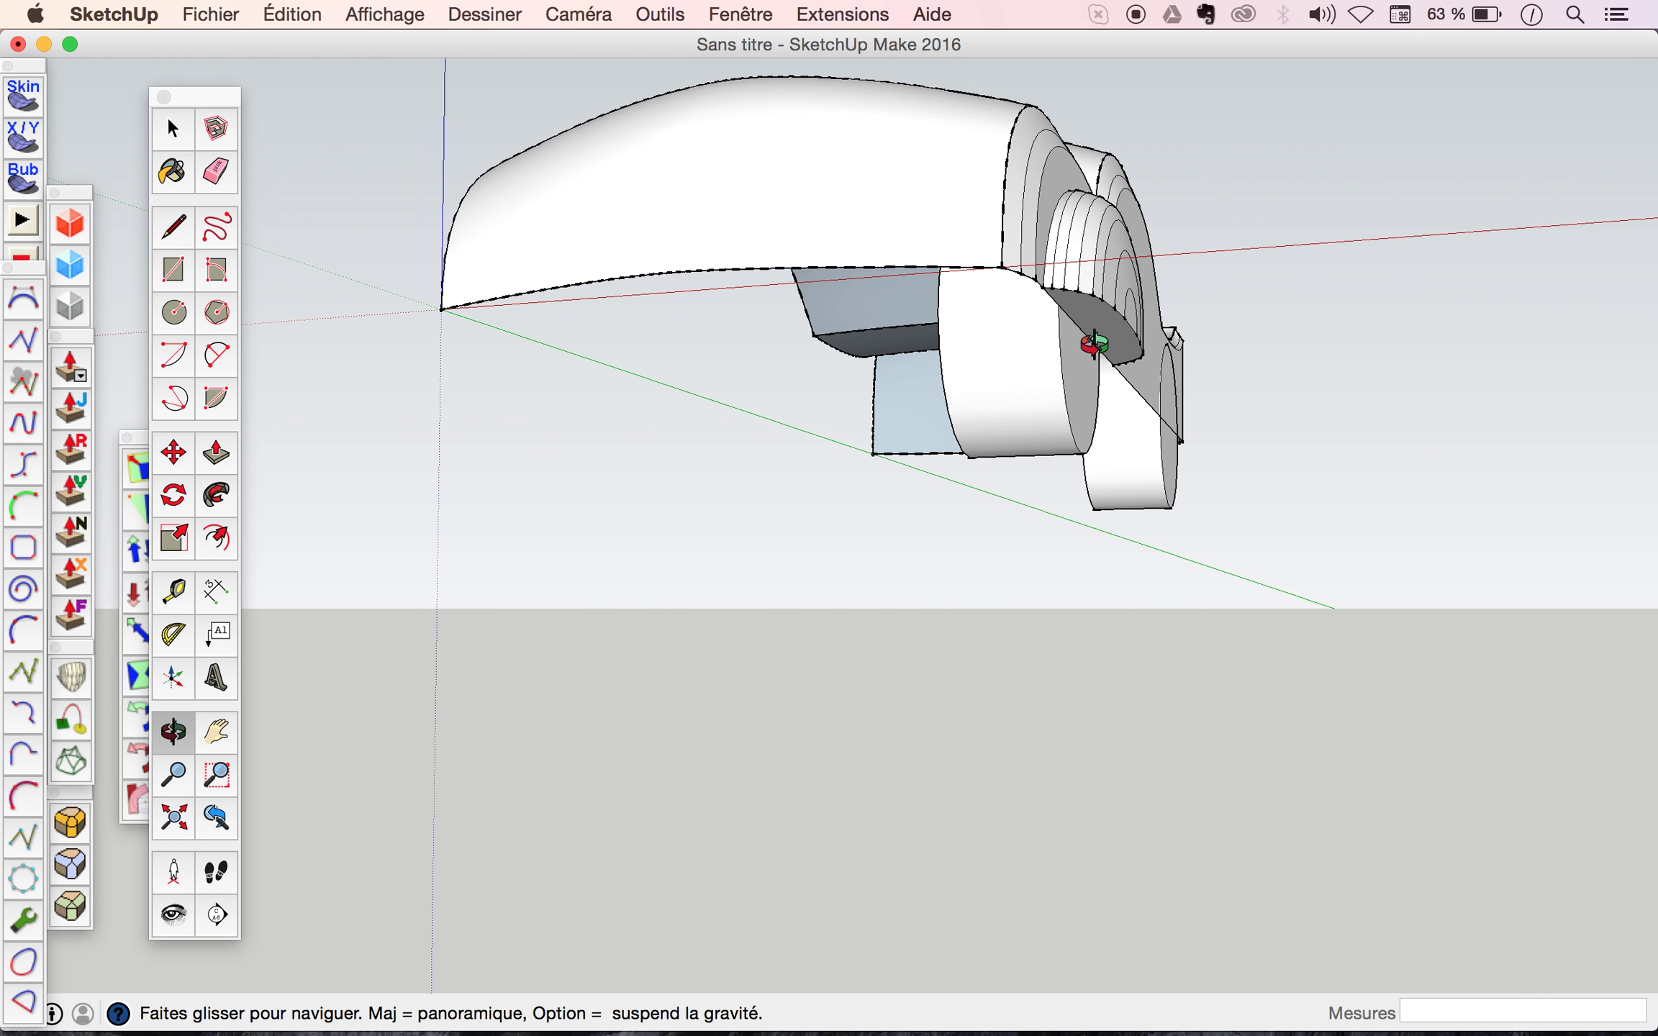
pyautogui.scroll(5, 1094, 344)
pyautogui.press('space')
pyautogui.click(1069, 259)
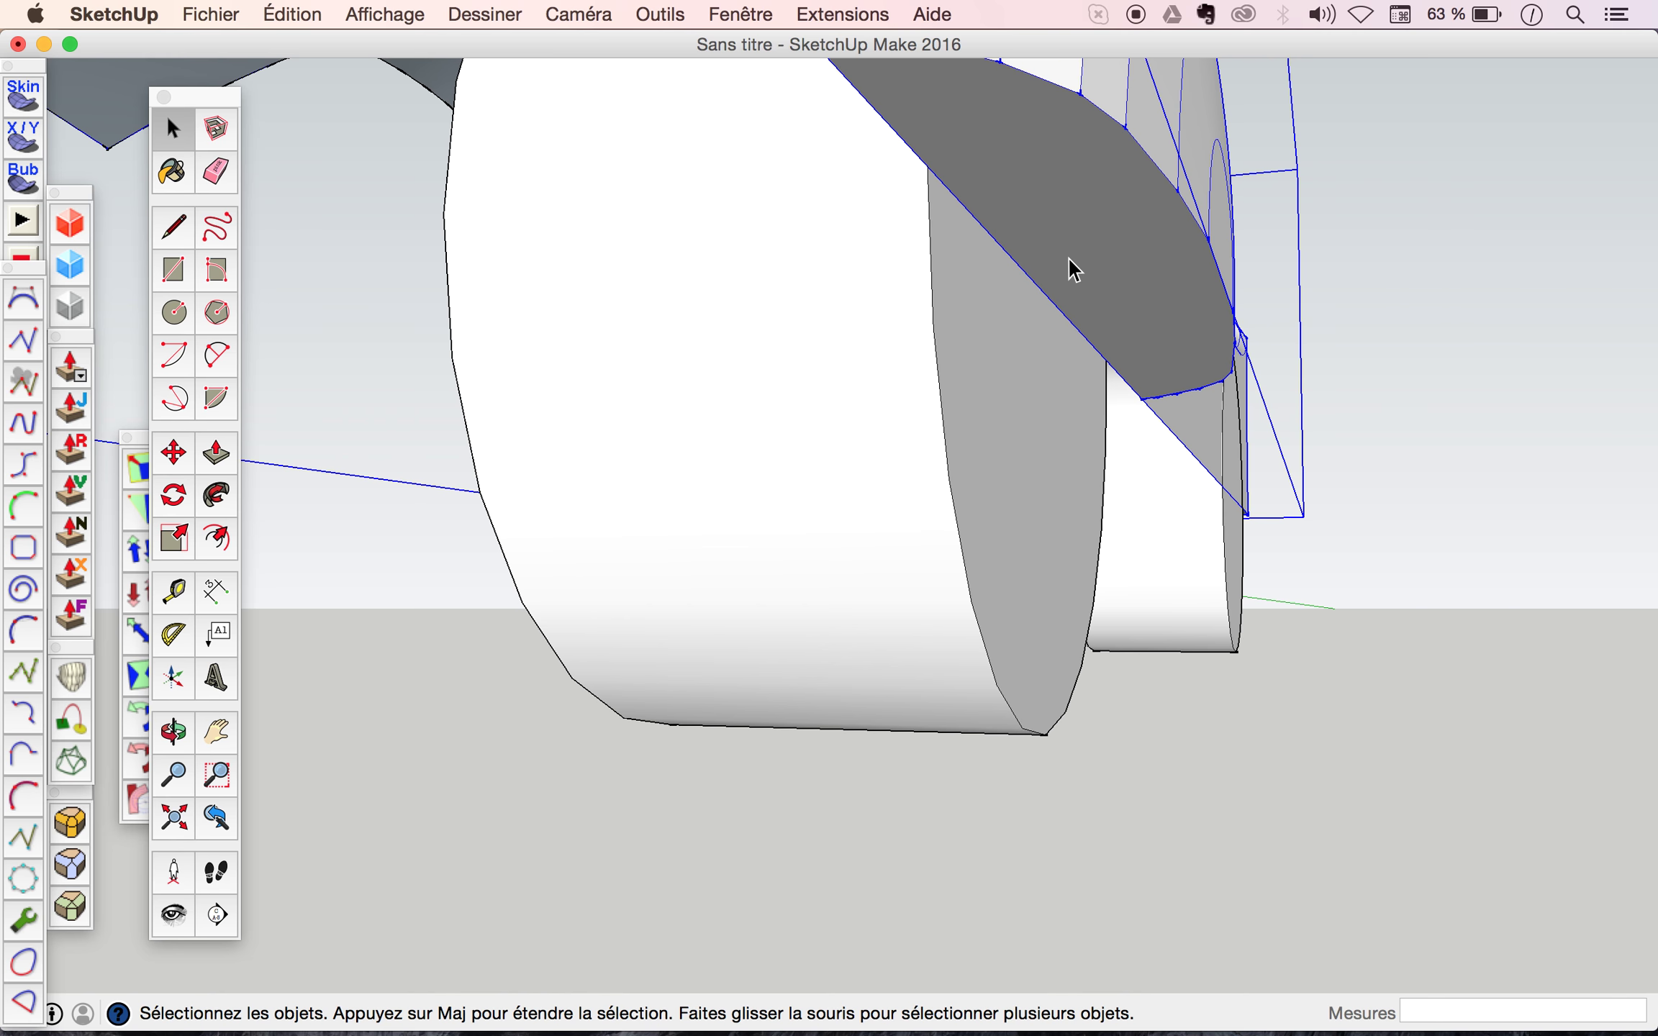
pyautogui.tripleClick(1068, 256)
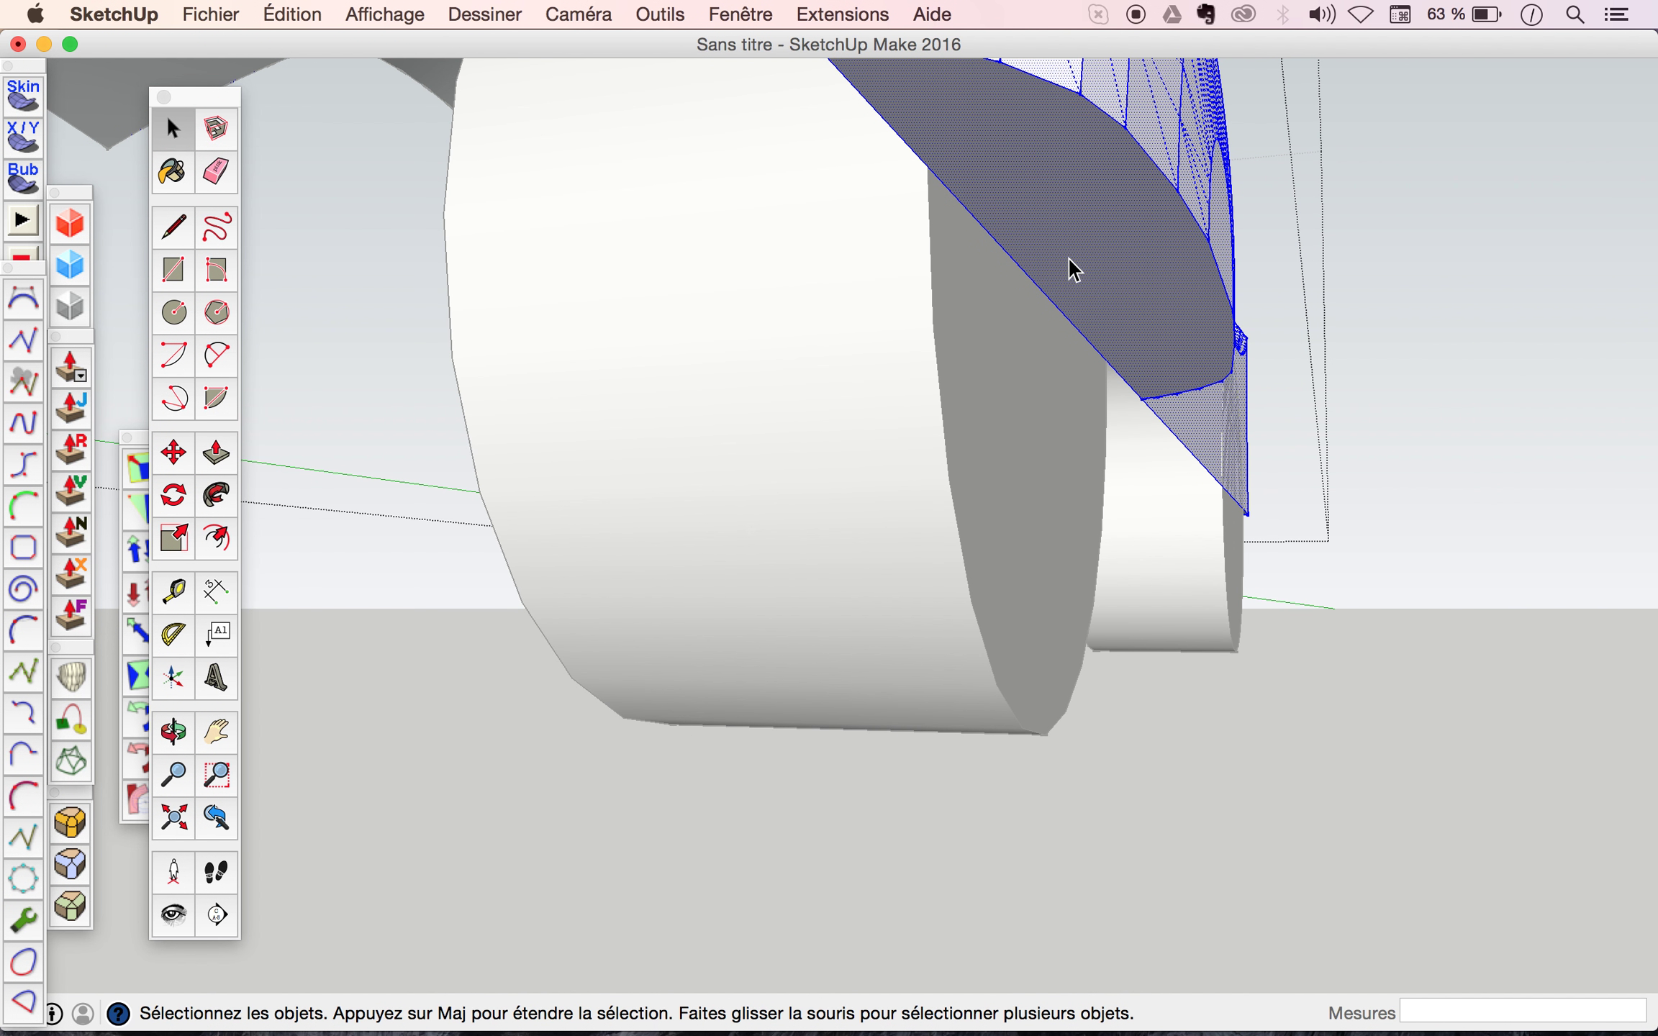
pyautogui.click(1029, 283)
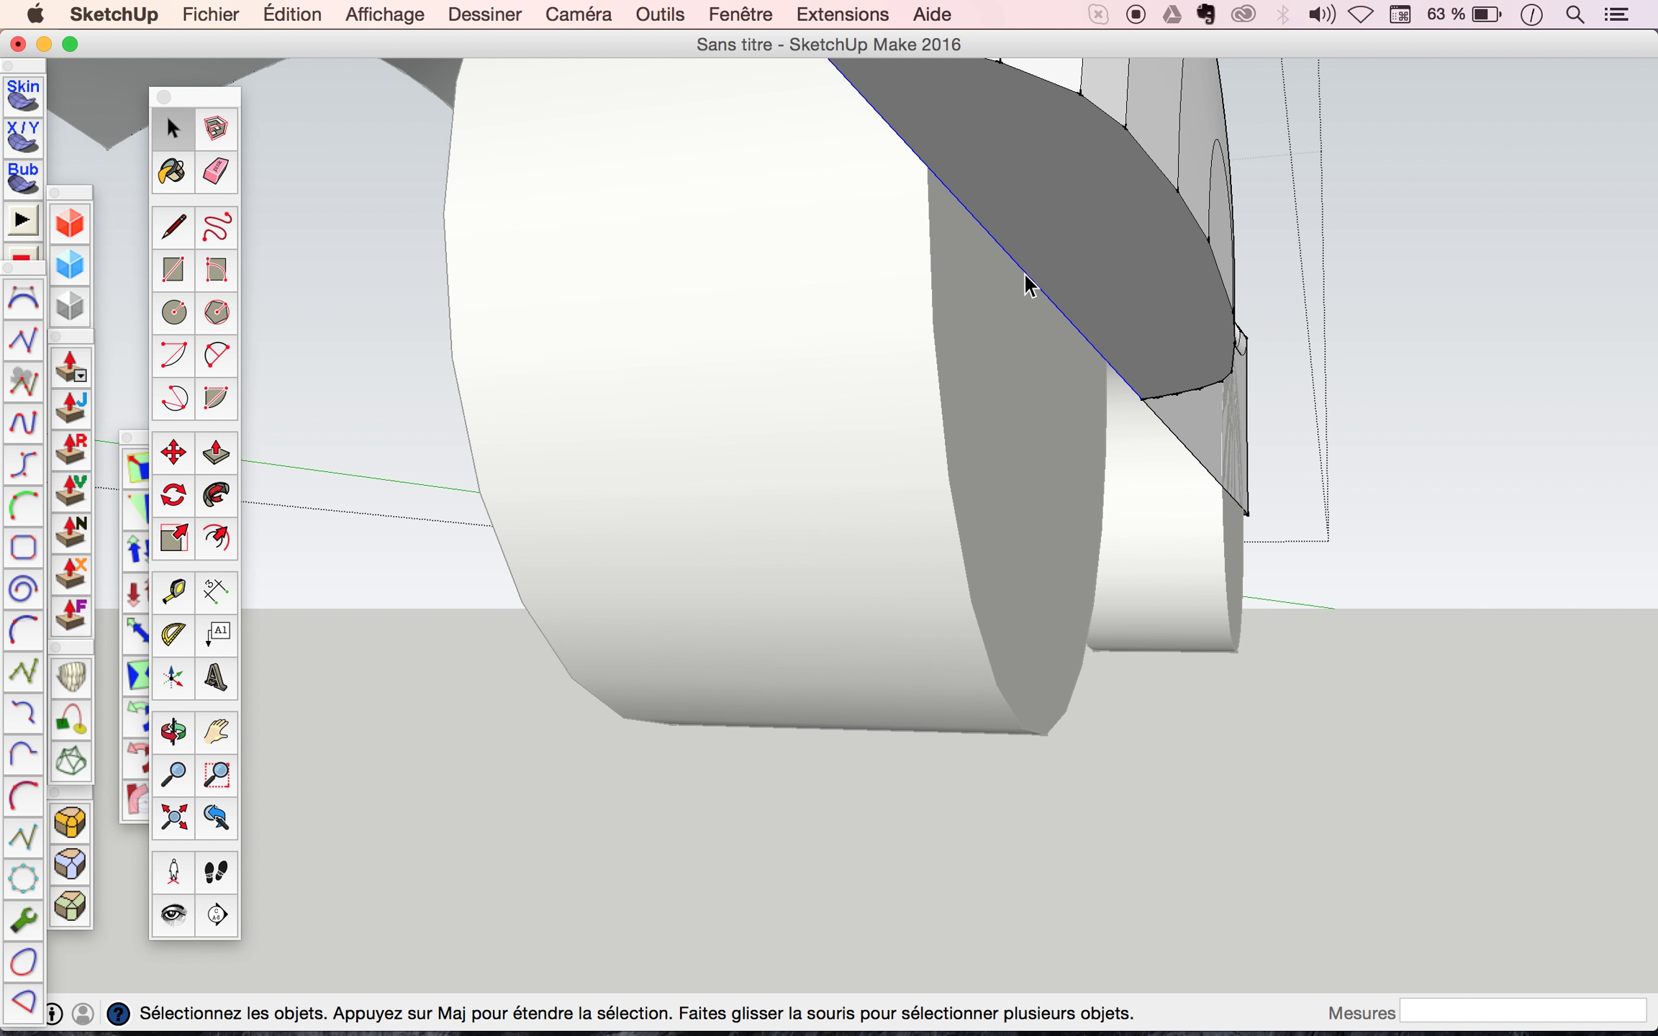
pyautogui.press('Delete')
pyautogui.press('o')
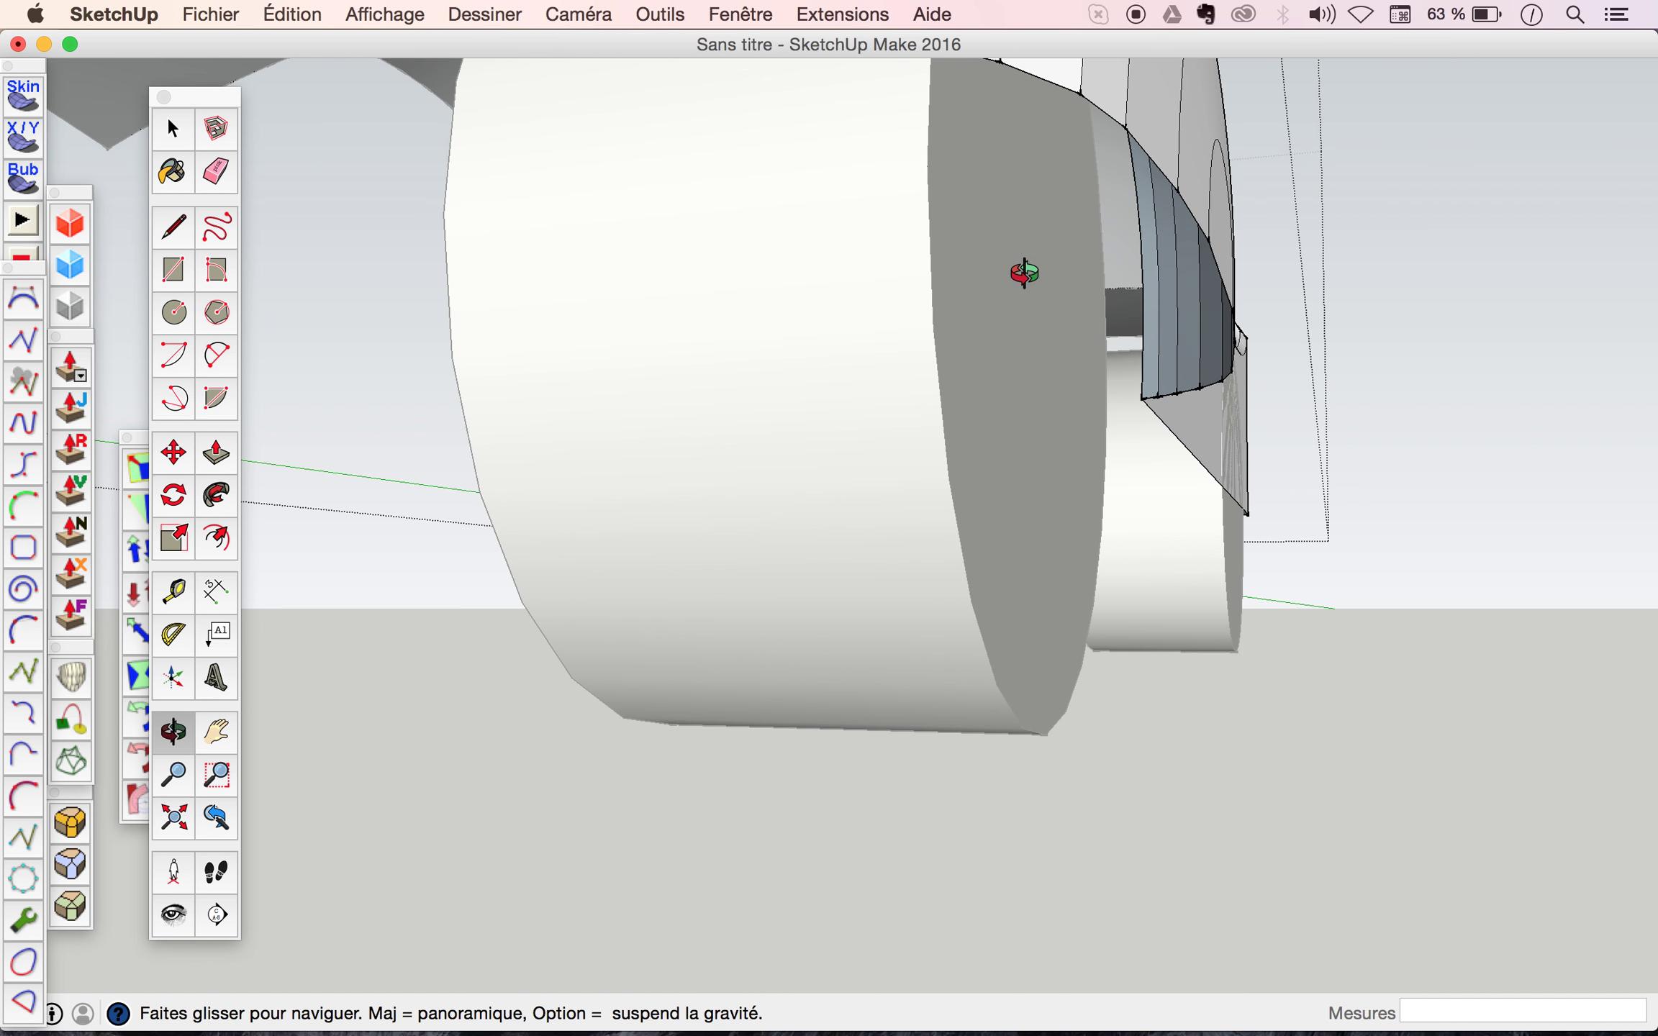
pyautogui.moveTo(1024, 274)
pyautogui.mouseDown()
pyautogui.moveTo(1140, 233)
pyautogui.moveTo(1073, 278)
pyautogui.moveTo(1066, 303)
pyautogui.mouseUp()
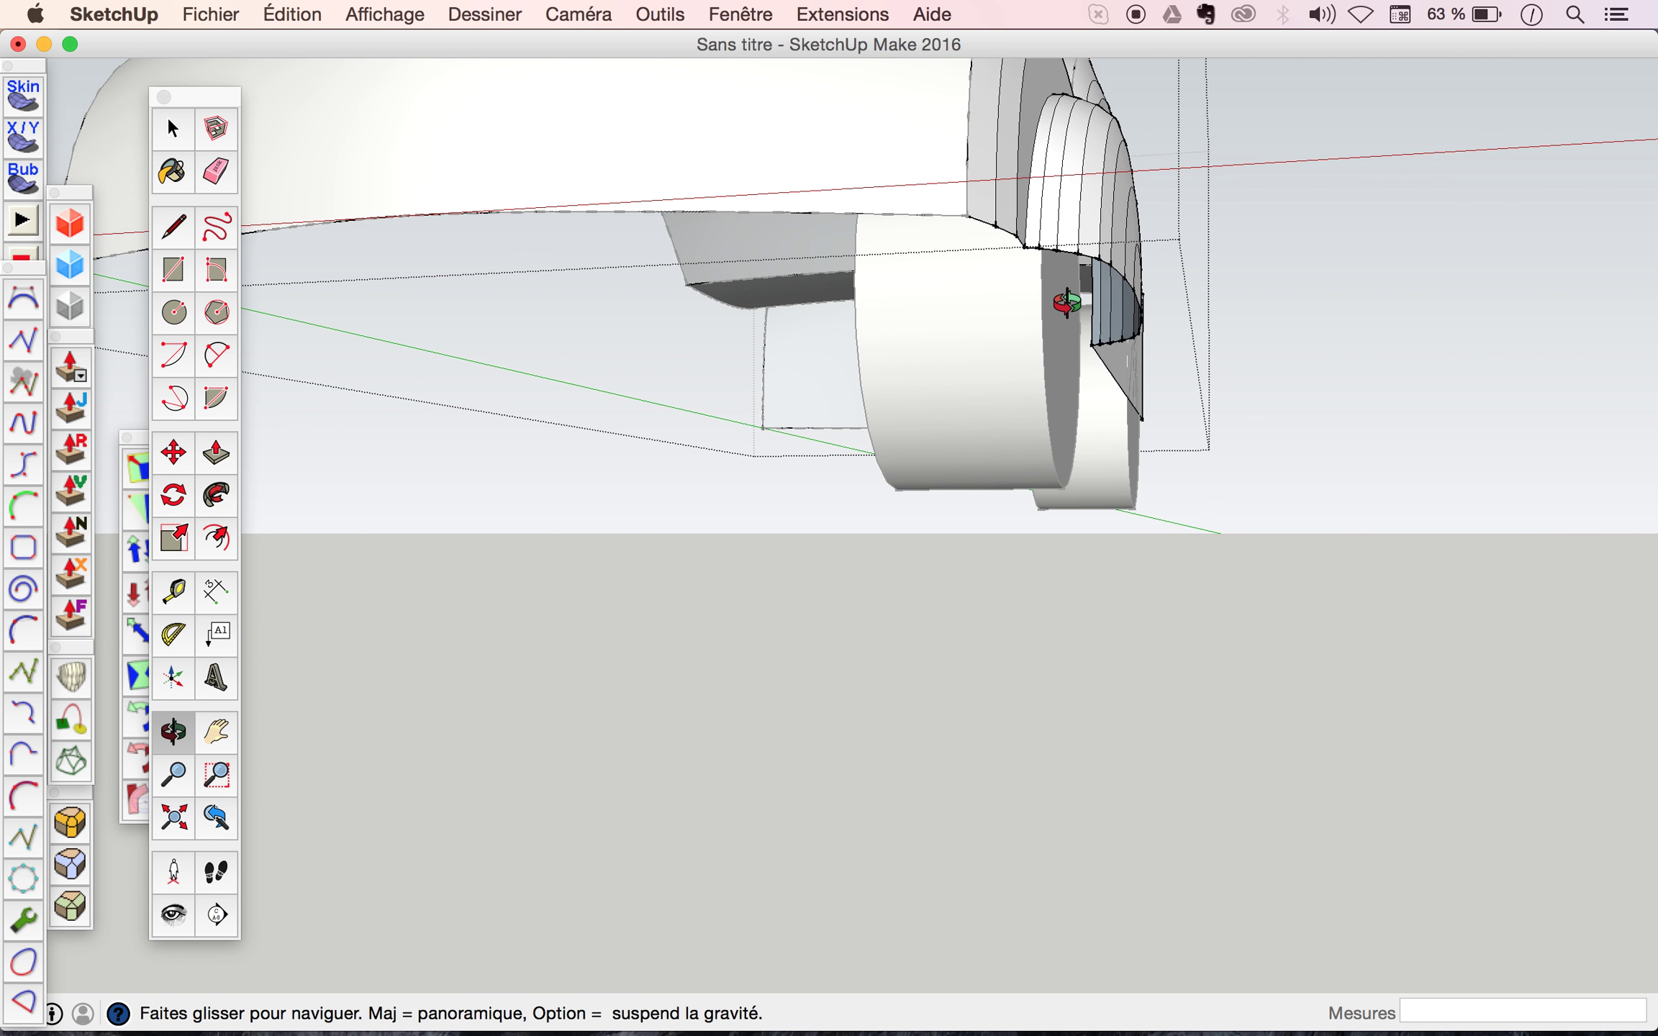
pyautogui.moveTo(1139, 204)
pyautogui.mouseDown()
pyautogui.moveTo(1047, 296)
pyautogui.moveTo(1047, 399)
pyautogui.moveTo(903, 437)
pyautogui.moveTo(881, 392)
pyautogui.mouseUp()
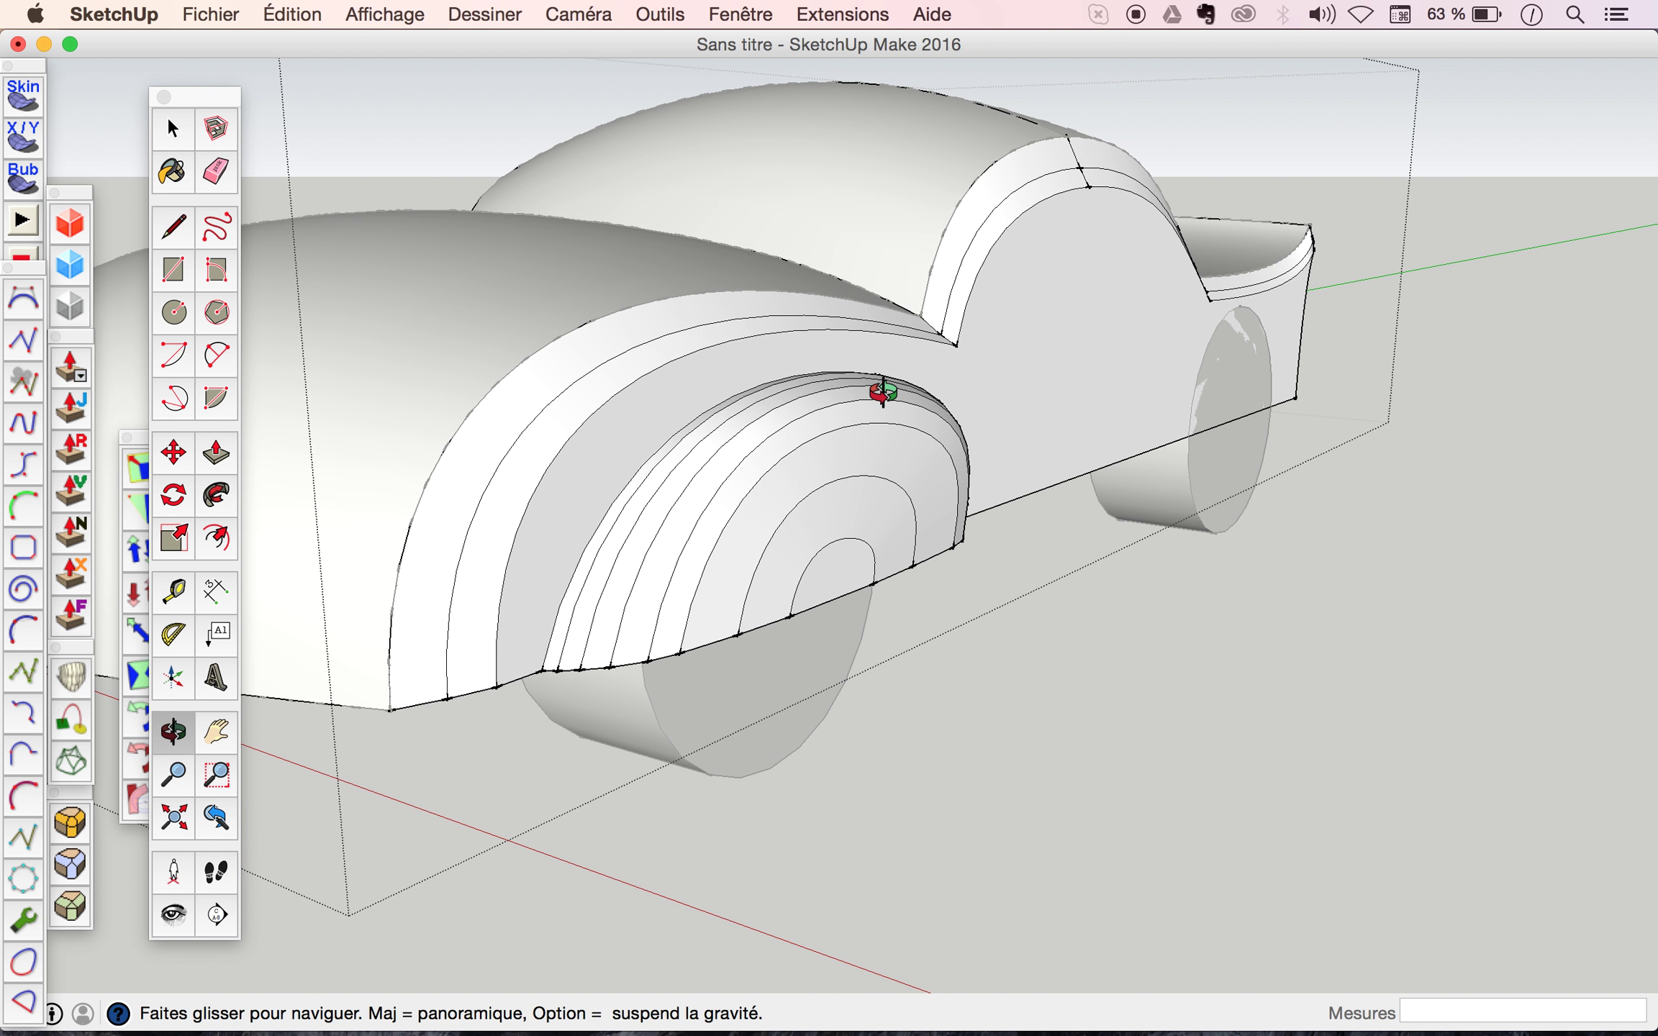
pyautogui.press('space')
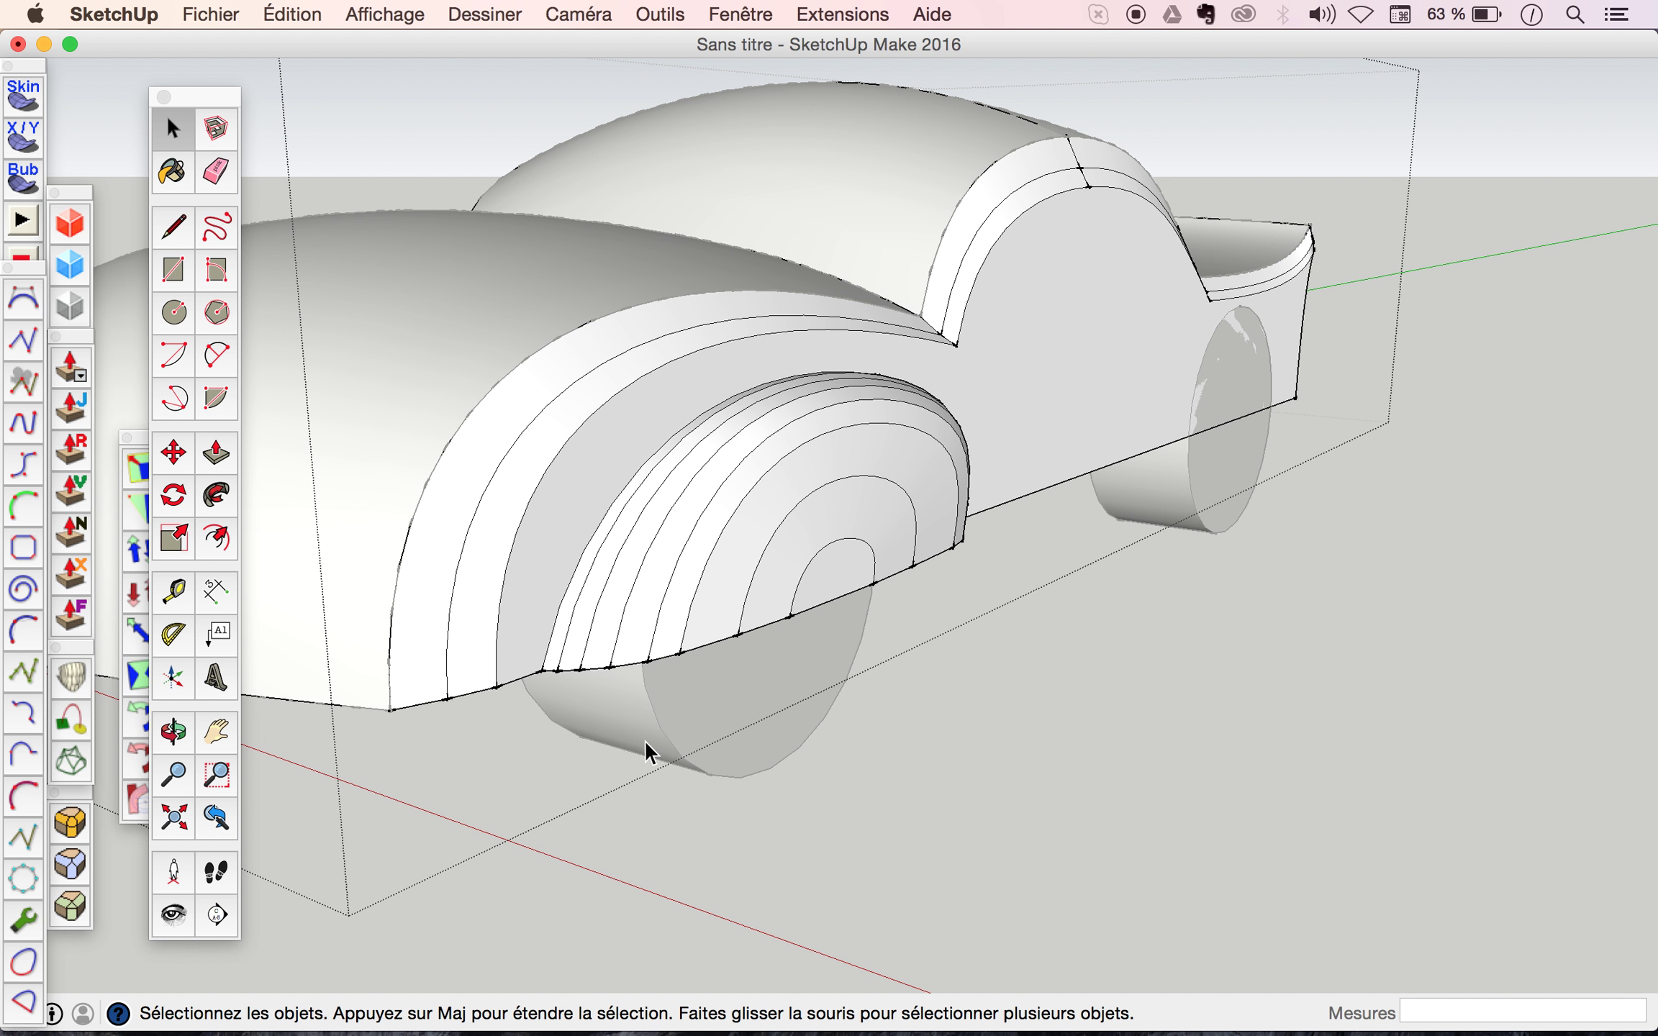
# Exit the group and move the front wheel along the red axis under the stepped fender.
pyautogui.click(947, 831)
pyautogui.click(637, 704)
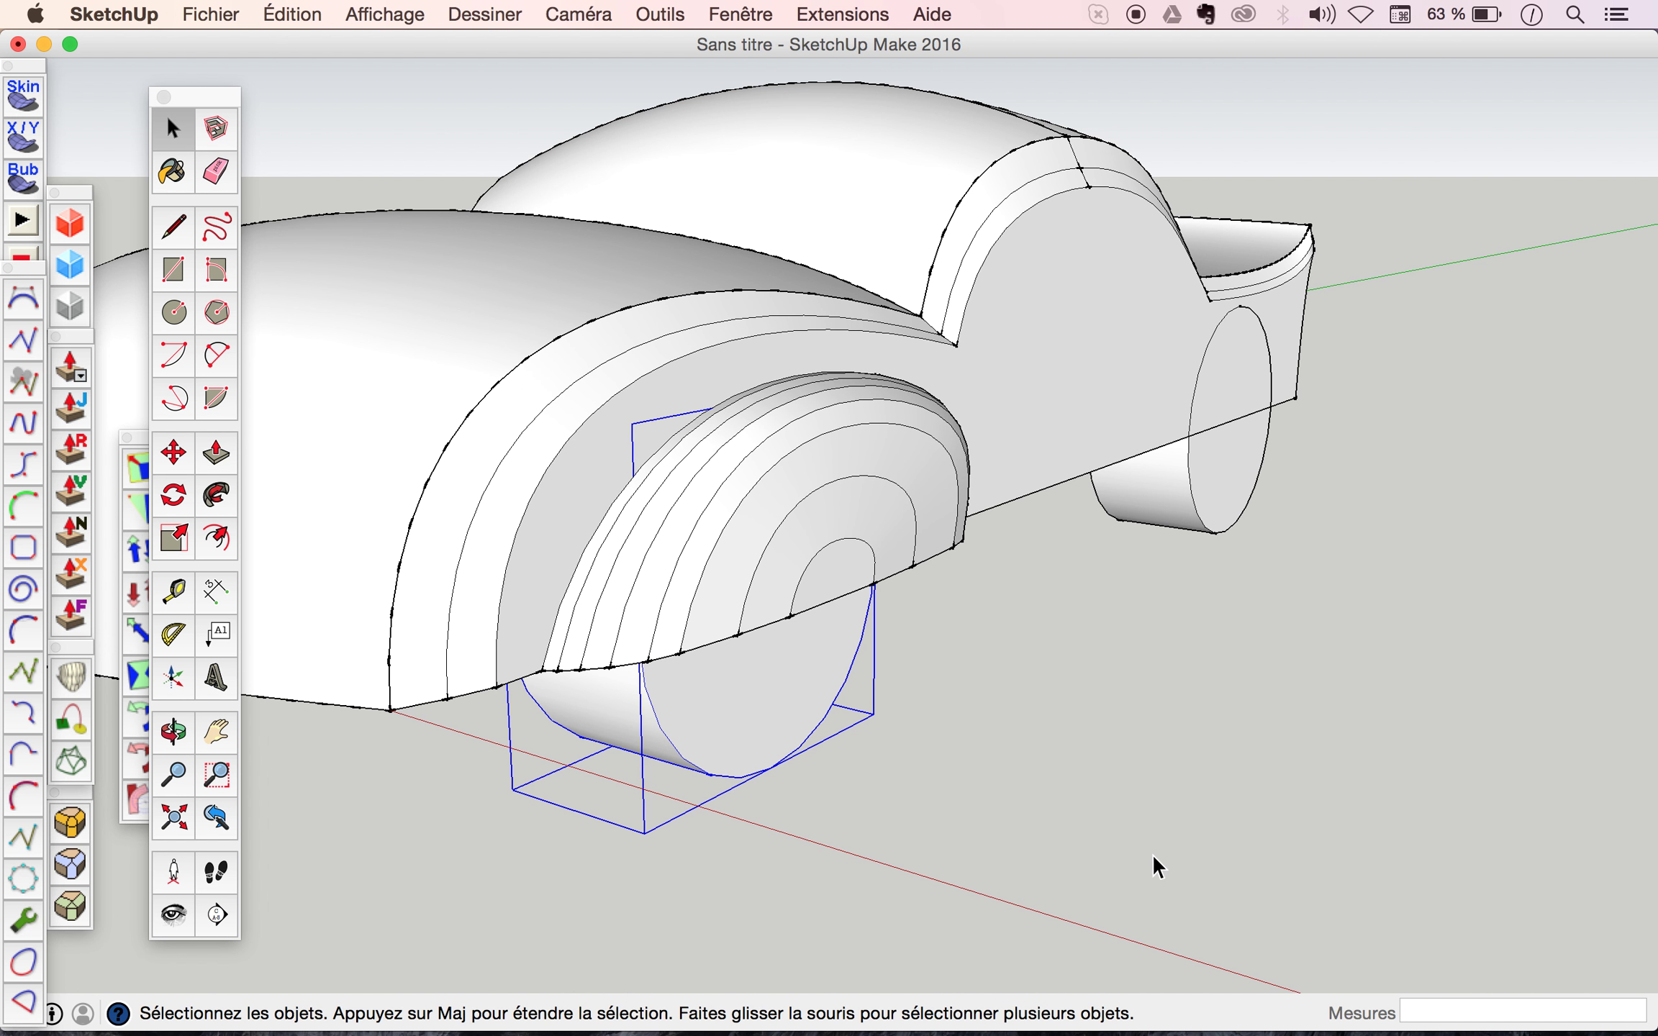
pyautogui.press('m')
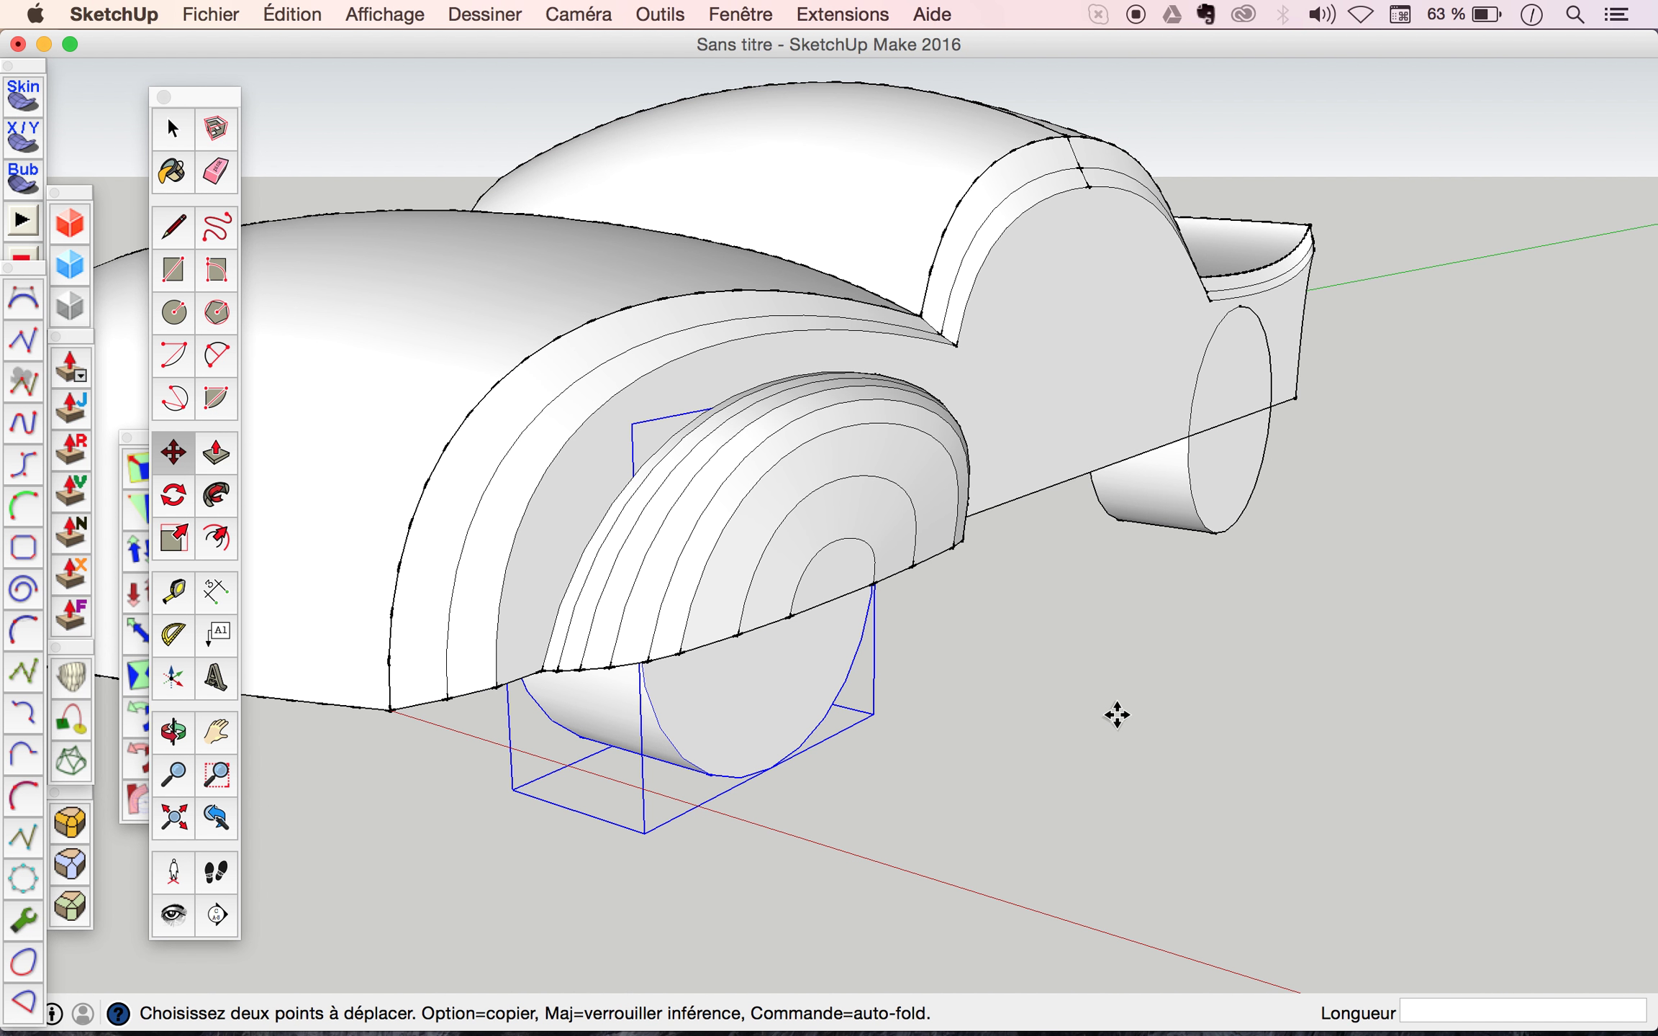
pyautogui.click(1116, 714)
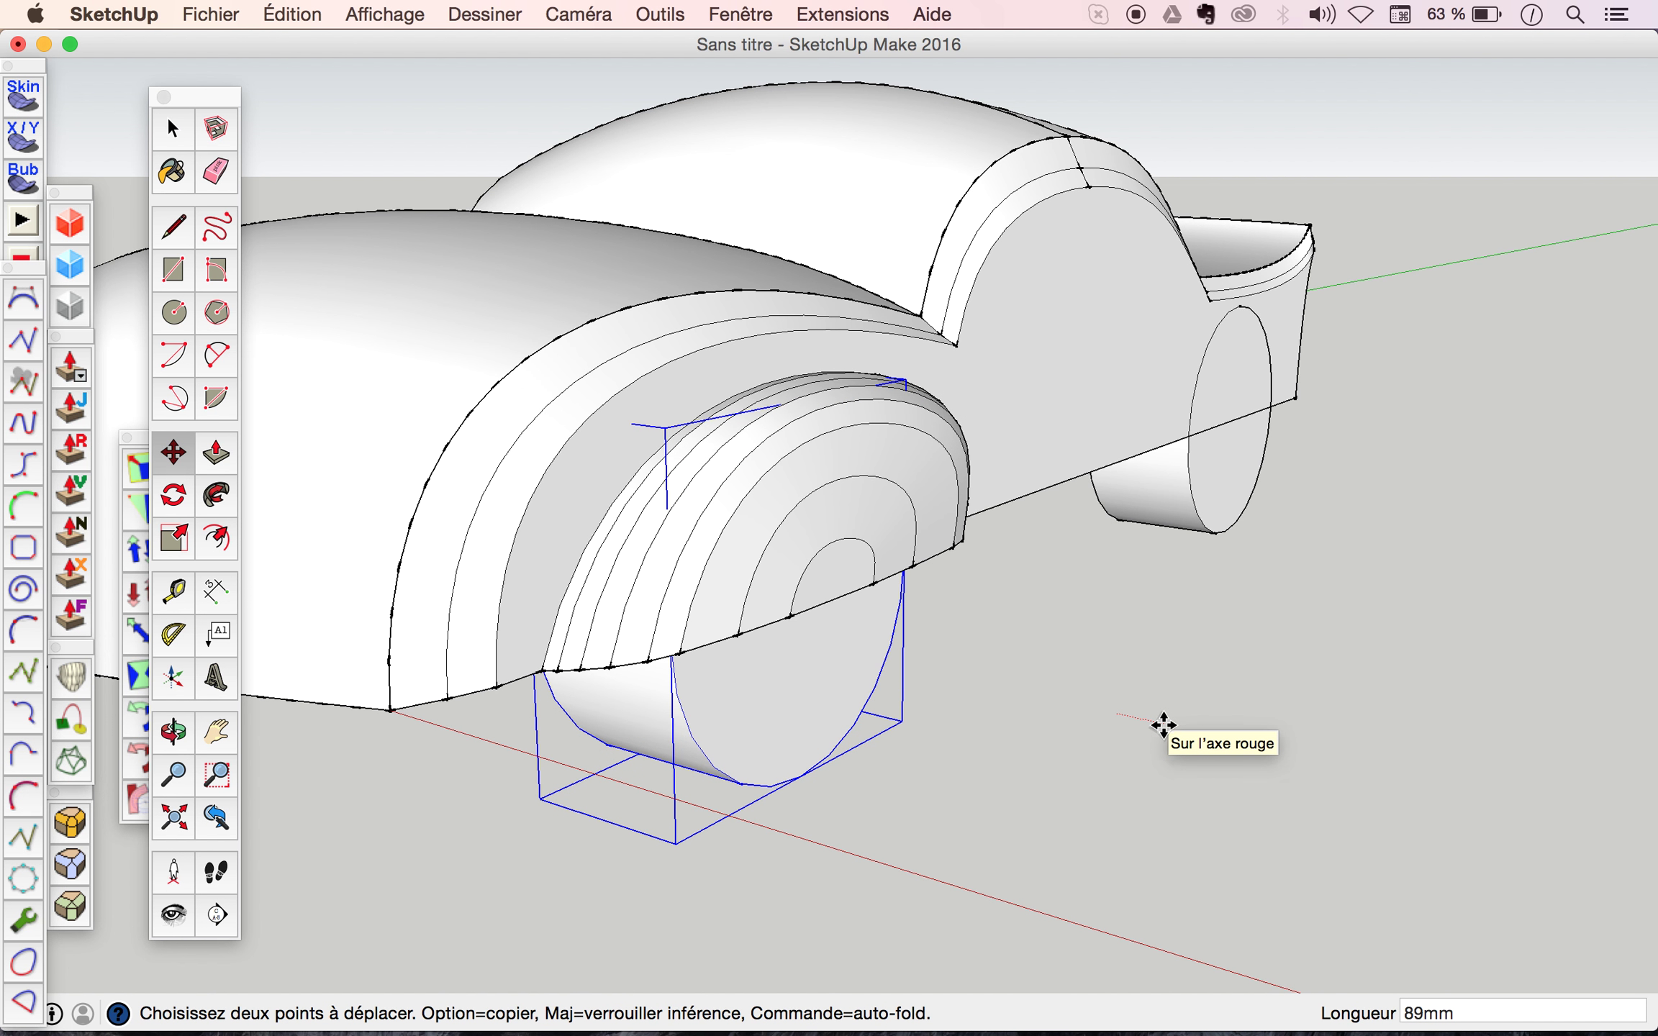
pyautogui.press('o')
pyautogui.moveTo(881, 521)
pyautogui.mouseDown()
pyautogui.moveTo(647, 585)
pyautogui.moveTo(321, 739)
pyautogui.mouseUp()
pyautogui.moveTo(463, 633)
pyautogui.mouseDown()
pyautogui.moveTo(1436, 333)
pyautogui.moveTo(1421, 285)
pyautogui.moveTo(1342, 307)
pyautogui.moveTo(1137, 500)
pyautogui.moveTo(1003, 573)
pyautogui.moveTo(938, 550)
pyautogui.mouseUp()
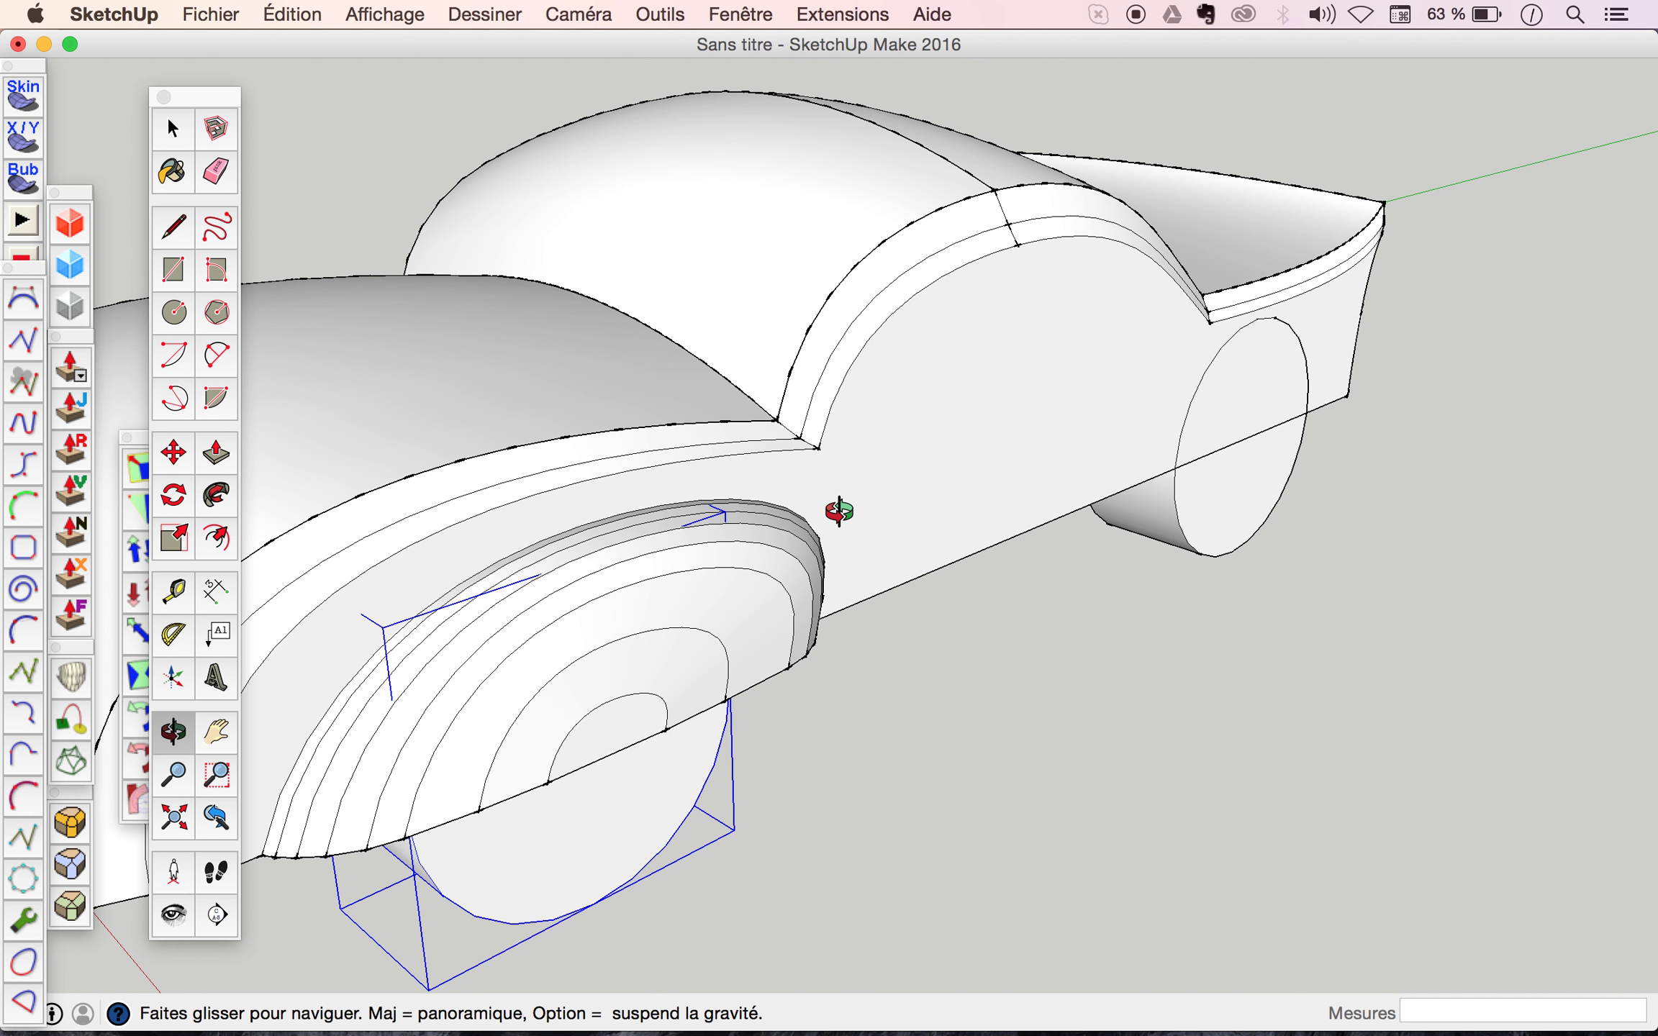
# Clear the wheel selection and orbit and zoom to a side-on view of the rear wheel.
pyautogui.scroll(-5, 839, 511)
pyautogui.scroll(-2, 839, 515)
pyautogui.press('space')
pyautogui.click(1039, 685)
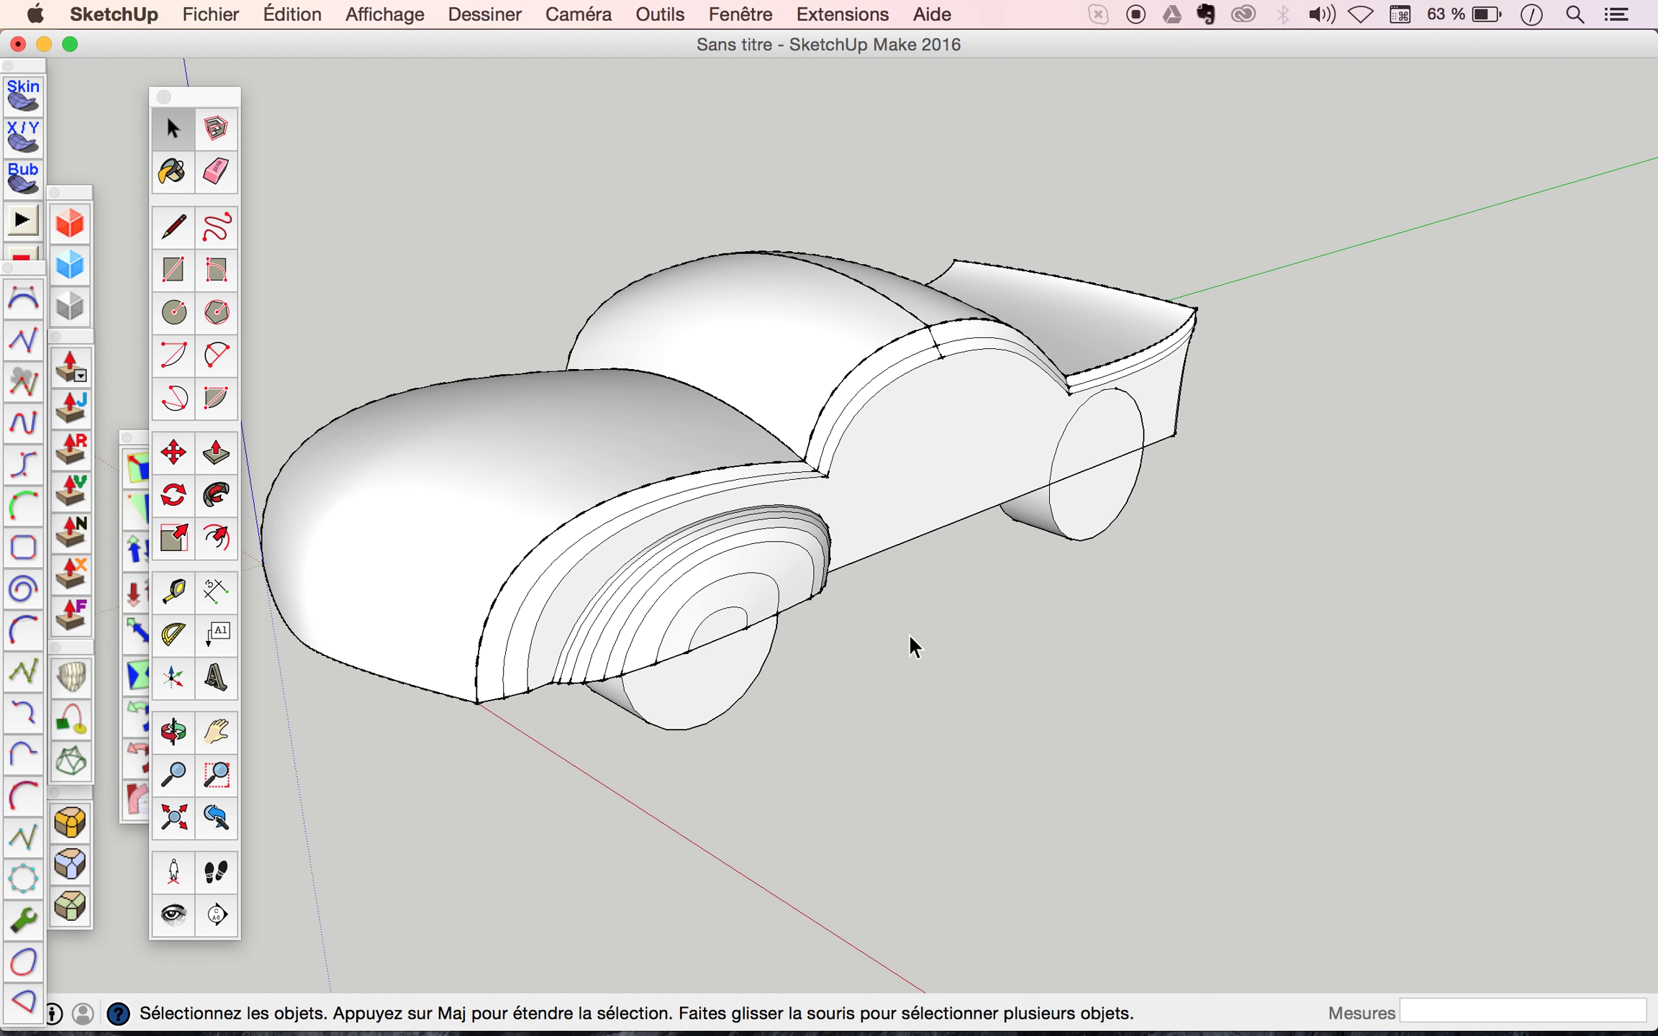
pyautogui.press('o')
pyautogui.moveTo(840, 612)
pyautogui.mouseDown()
pyautogui.moveTo(714, 581)
pyautogui.moveTo(510, 469)
pyautogui.moveTo(637, 452)
pyautogui.moveTo(944, 463)
pyautogui.moveTo(733, 507)
pyautogui.moveTo(507, 457)
pyautogui.mouseUp()
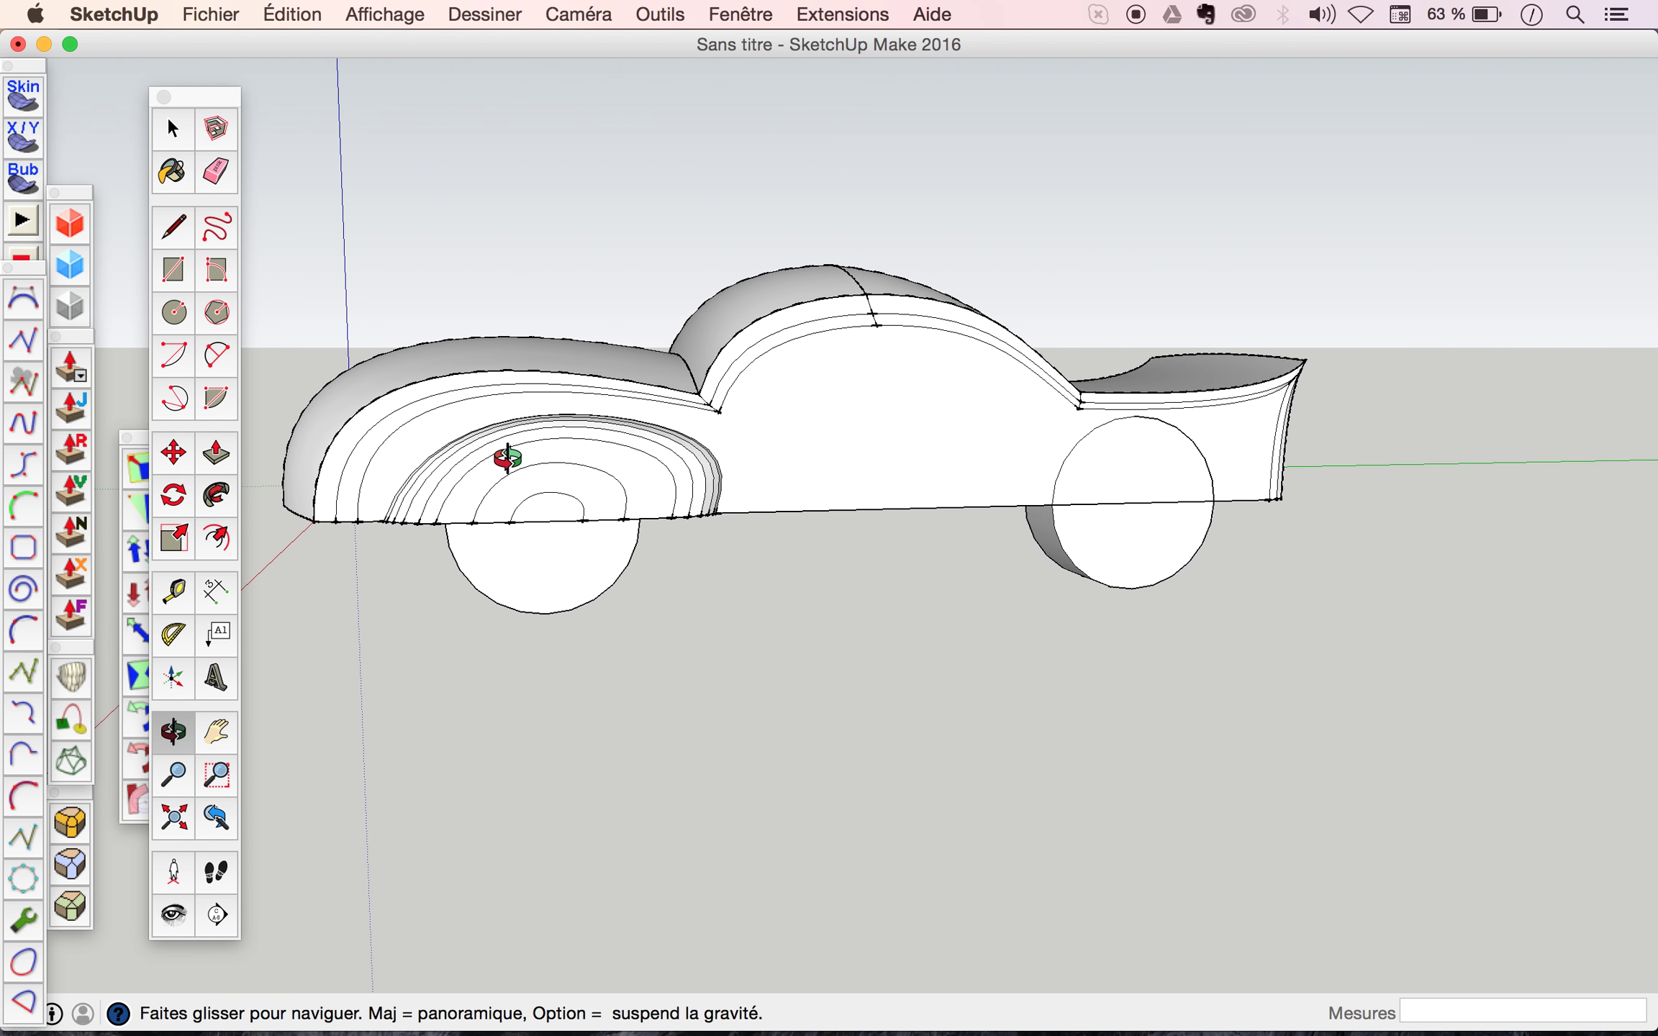
pyautogui.scroll(5, 1180, 461)
pyautogui.scroll(3, 1151, 464)
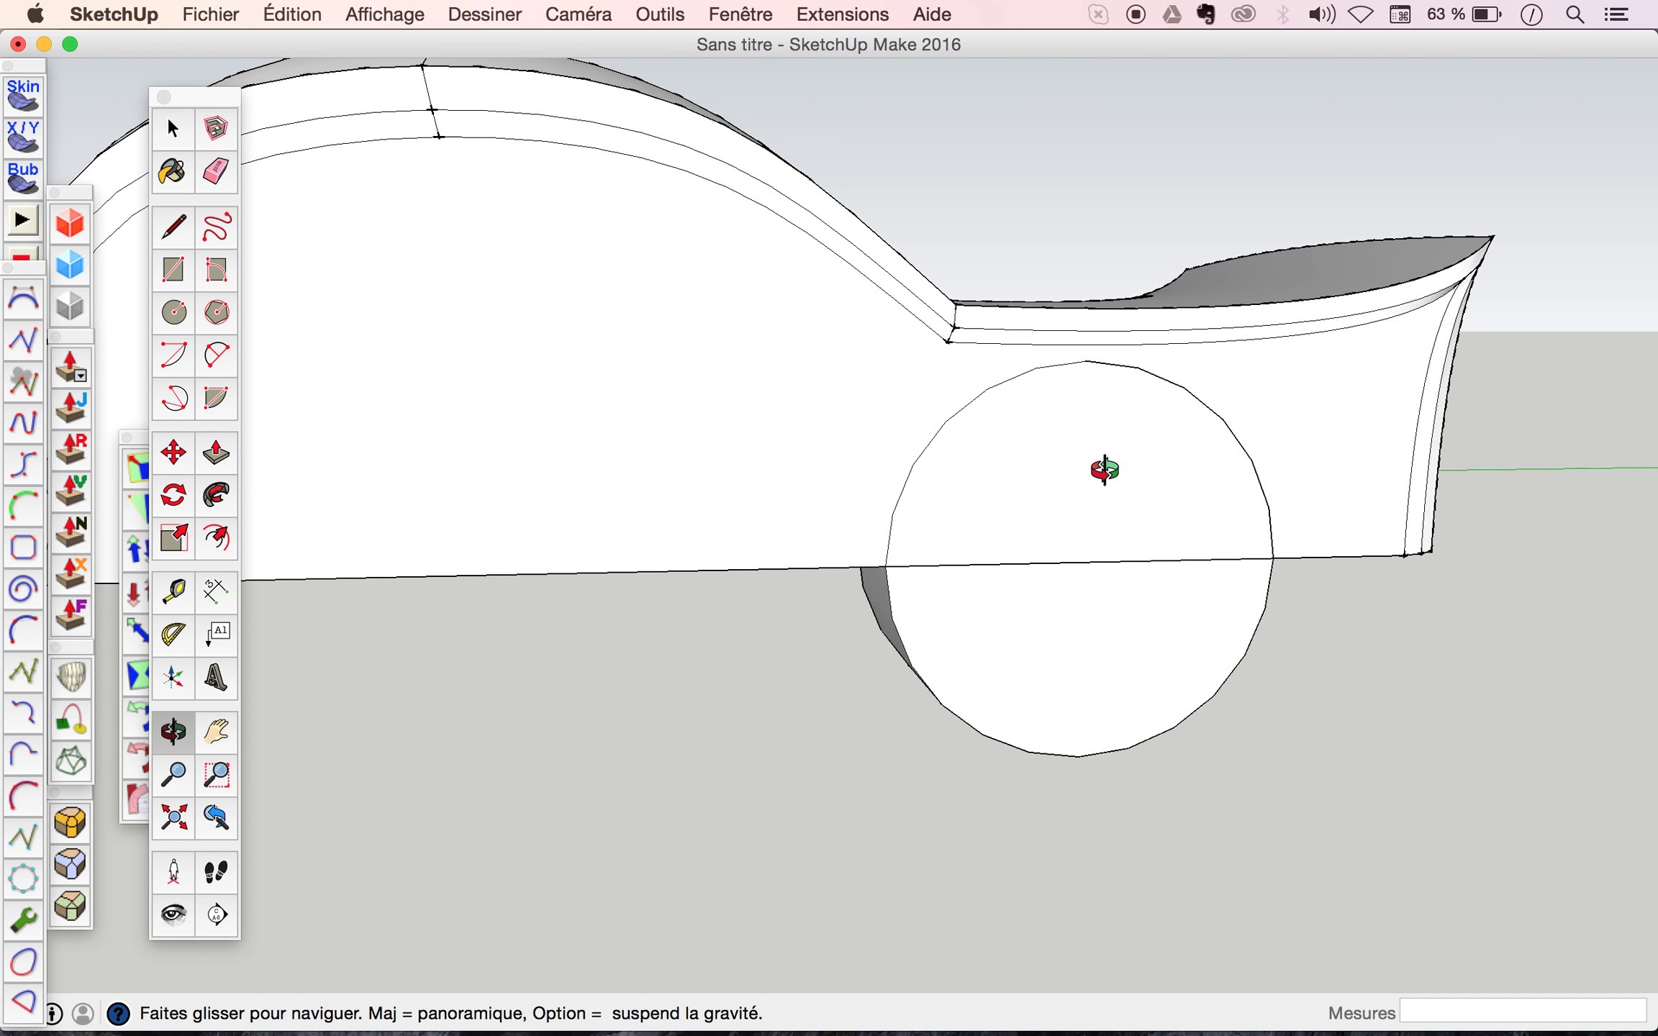
pyautogui.moveTo(1128, 472)
pyautogui.mouseDown()
pyautogui.moveTo(1199, 489)
pyautogui.moveTo(1170, 470)
pyautogui.moveTo(1054, 476)
pyautogui.moveTo(1192, 511)
pyautogui.moveTo(1152, 515)
pyautogui.mouseUp()
# Open the car body group, select its rear side face, and choose the Classic Bezier tool.
pyautogui.press('space')
pyautogui.click(865, 519)
pyautogui.doubleClick(865, 518)
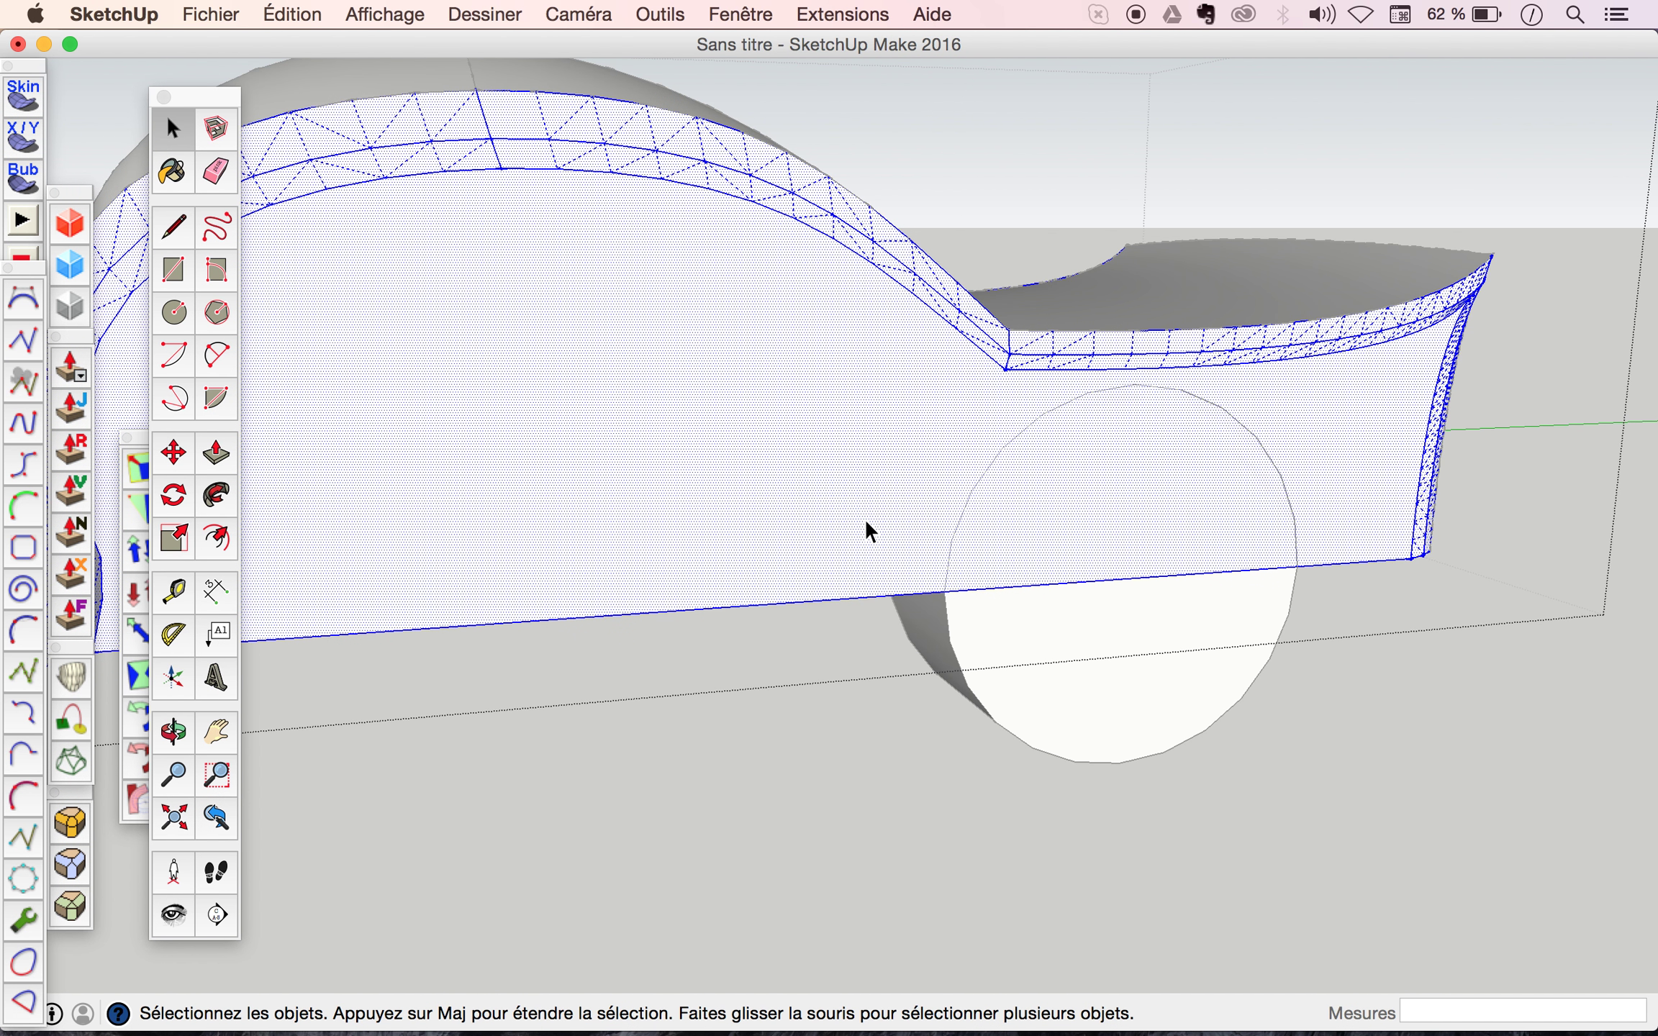
pyautogui.click(864, 519)
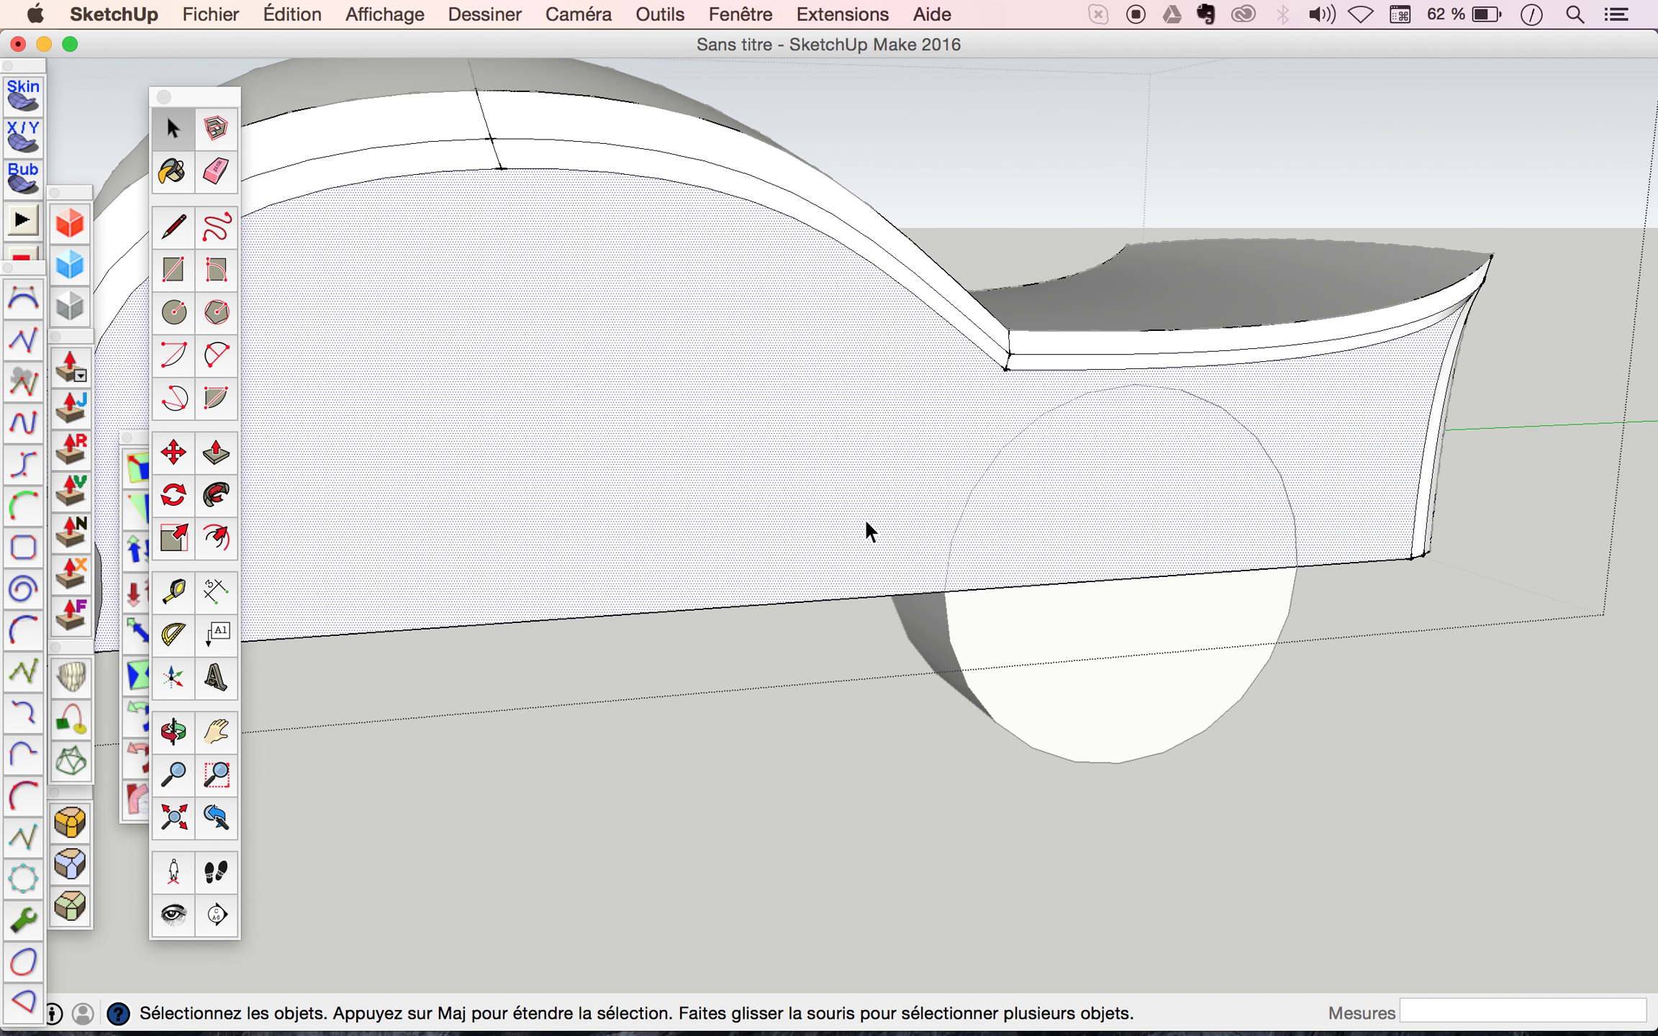
pyautogui.click(26, 305)
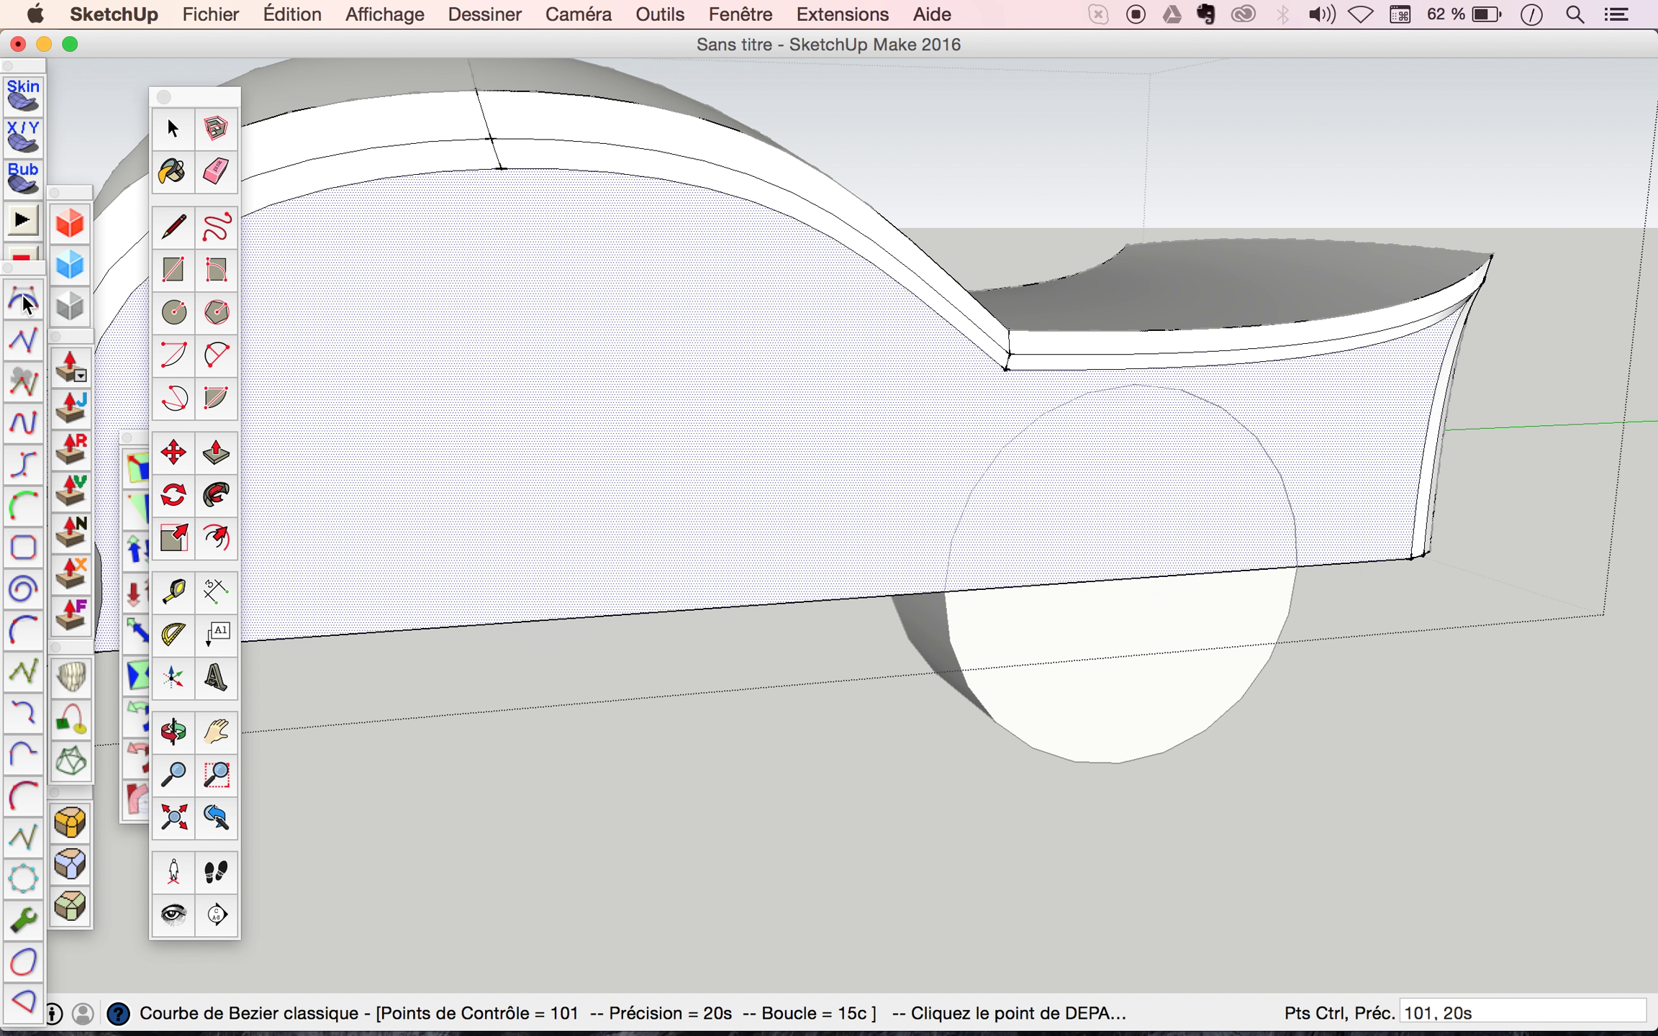
# Place the Bezier start and end points on the lower edge around the rear wheel, plus first arch control points.
pyautogui.click(761, 606)
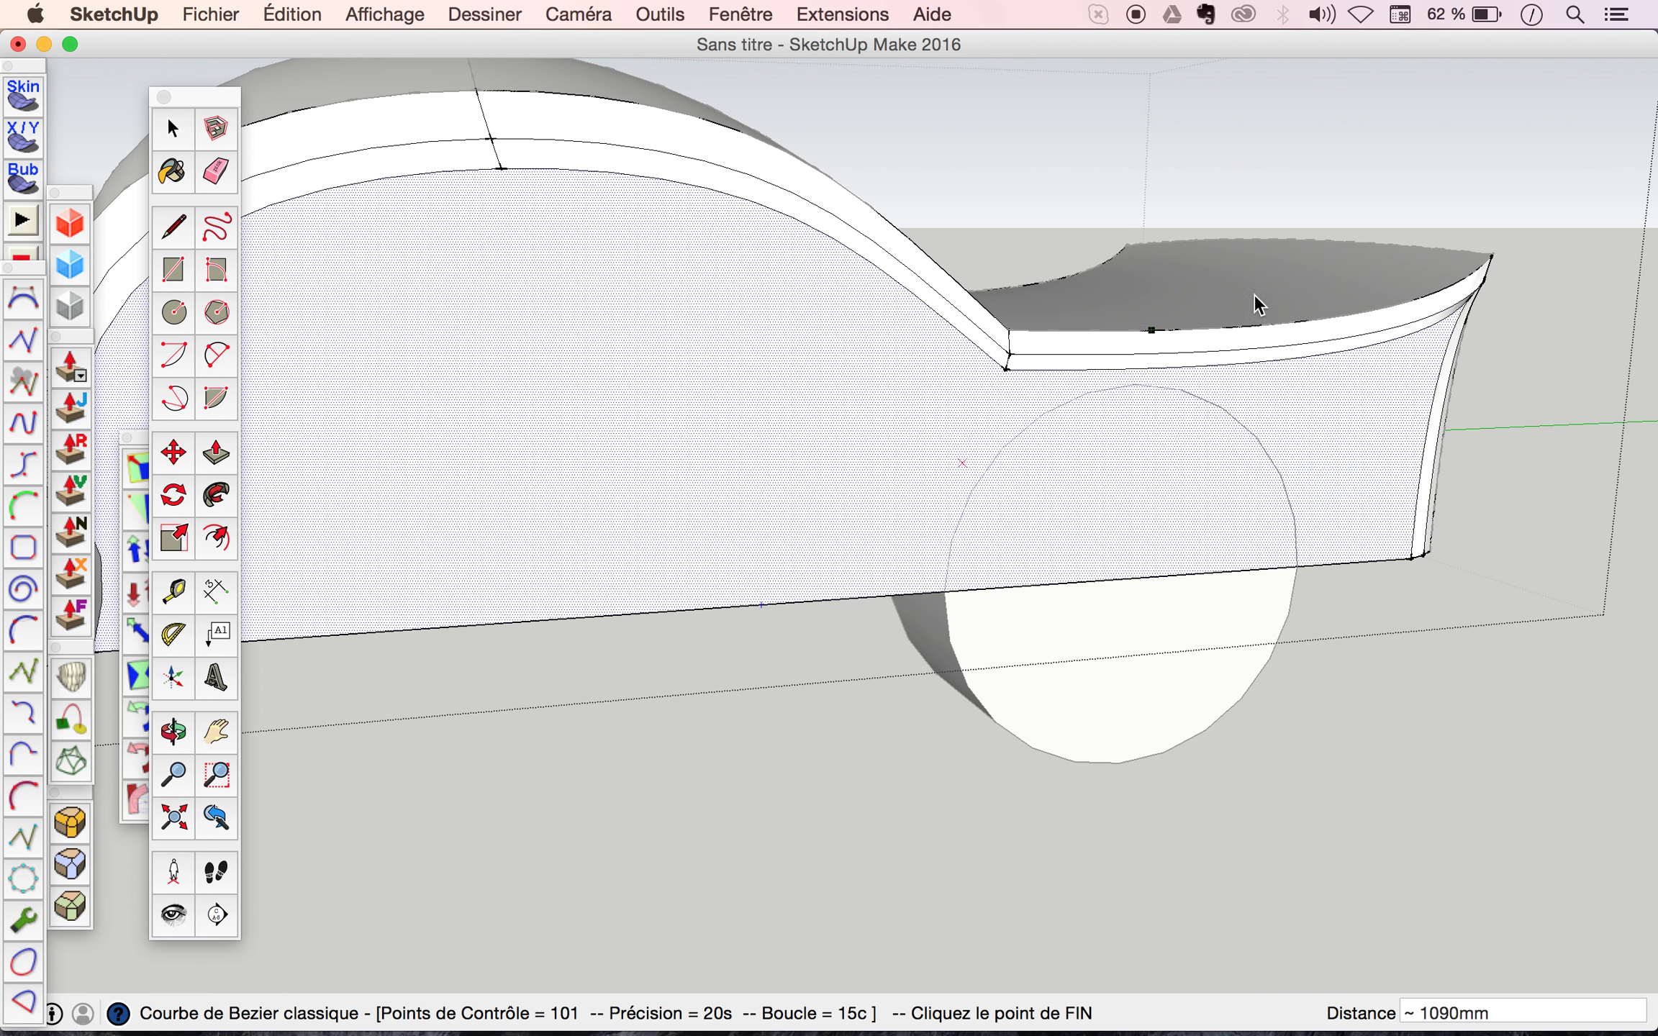
pyautogui.click(1370, 560)
pyautogui.click(947, 391)
pyautogui.click(1061, 380)
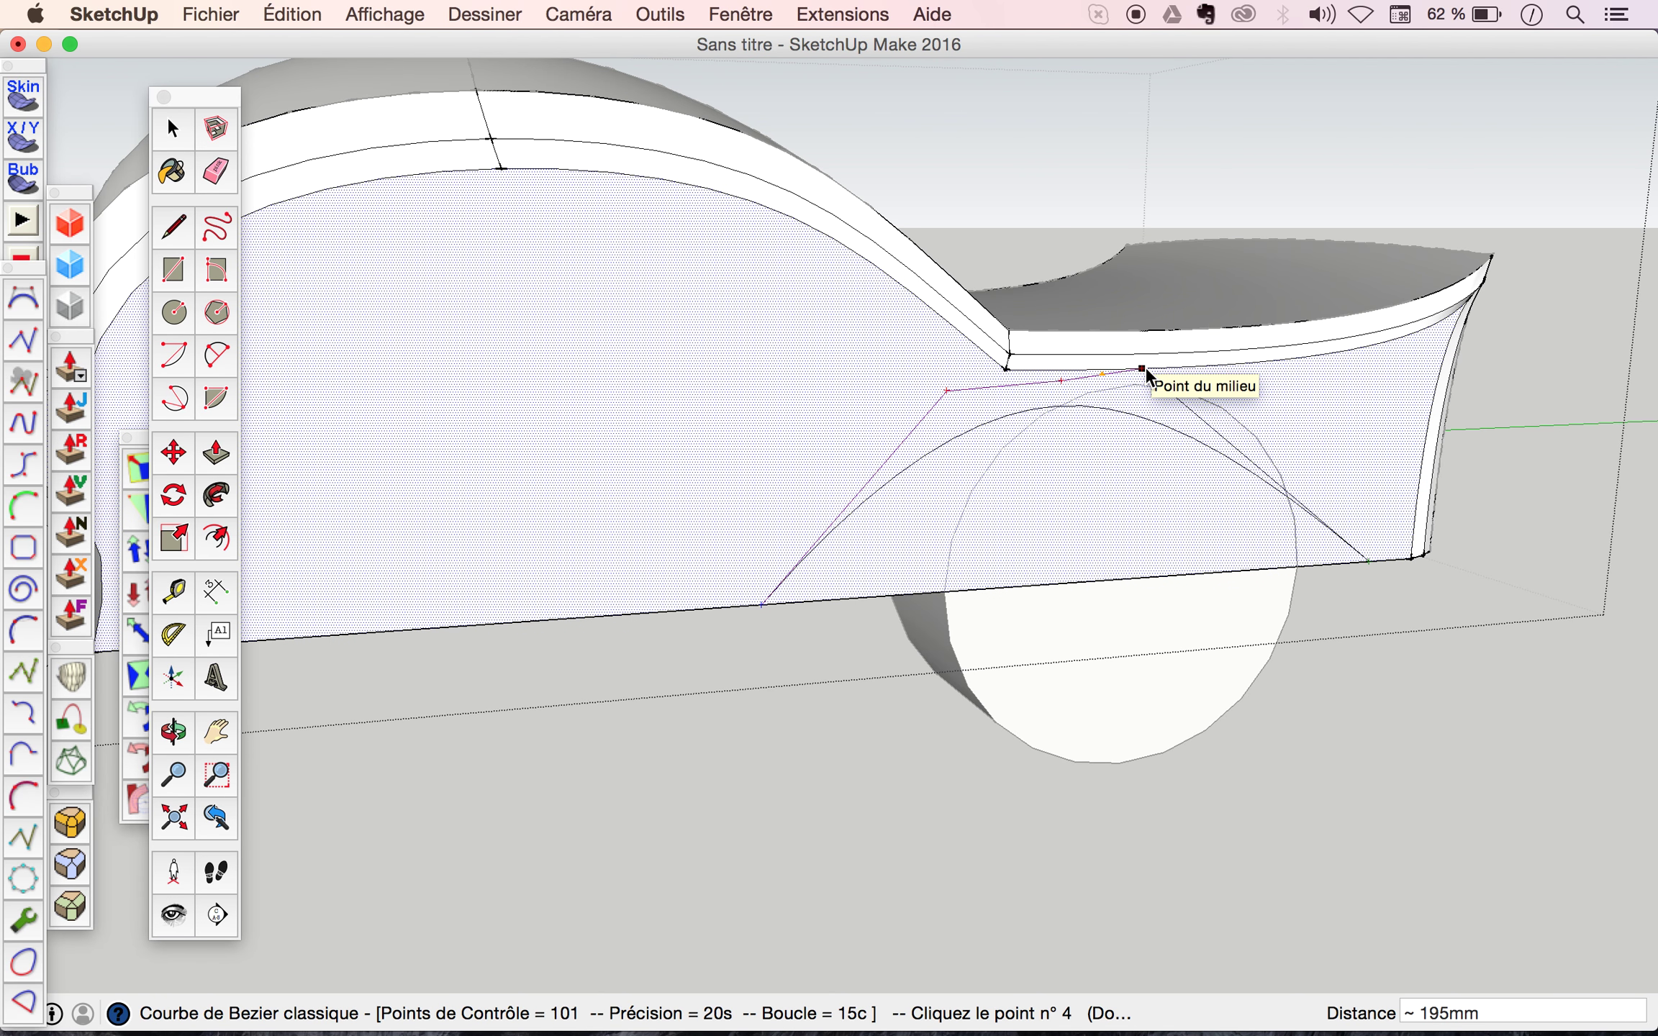
pyautogui.scroll(4, 1145, 366)
pyautogui.scroll(2, 1123, 369)
# Add control points along the arch top toward the rear and finish the rear wheel-arch curve.
pyautogui.click(1114, 366)
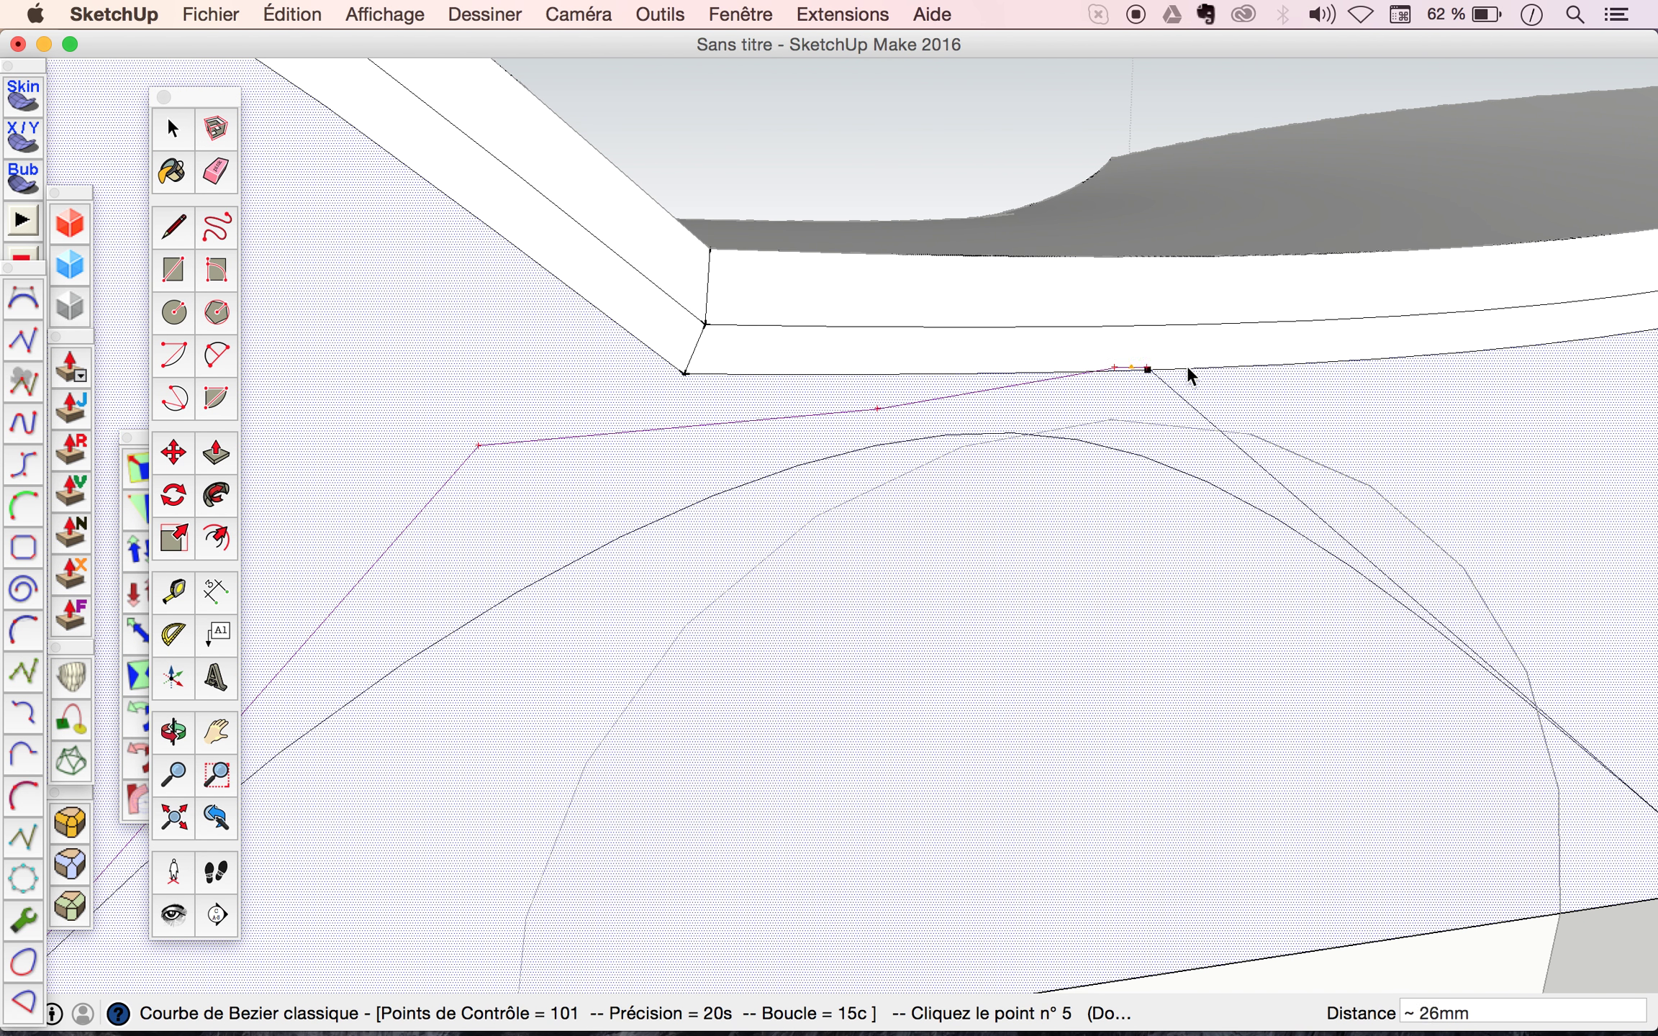
pyautogui.click(1272, 361)
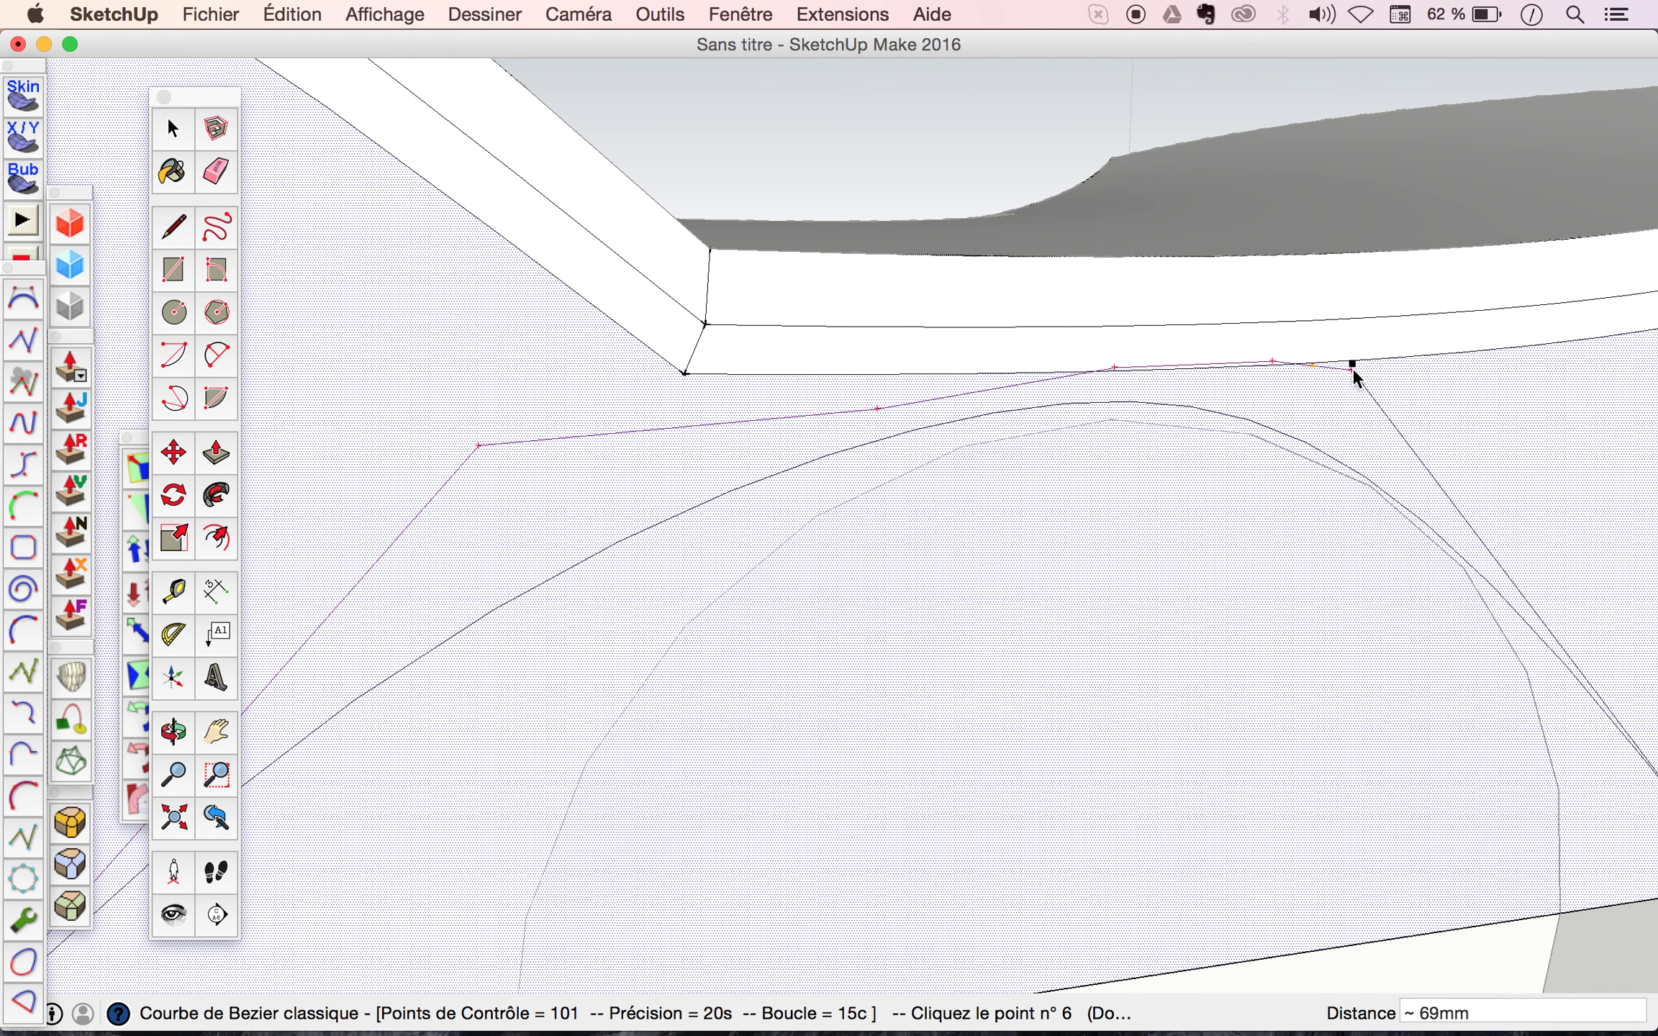
pyautogui.scroll(-3, 1436, 358)
pyautogui.scroll(-3, 1436, 358)
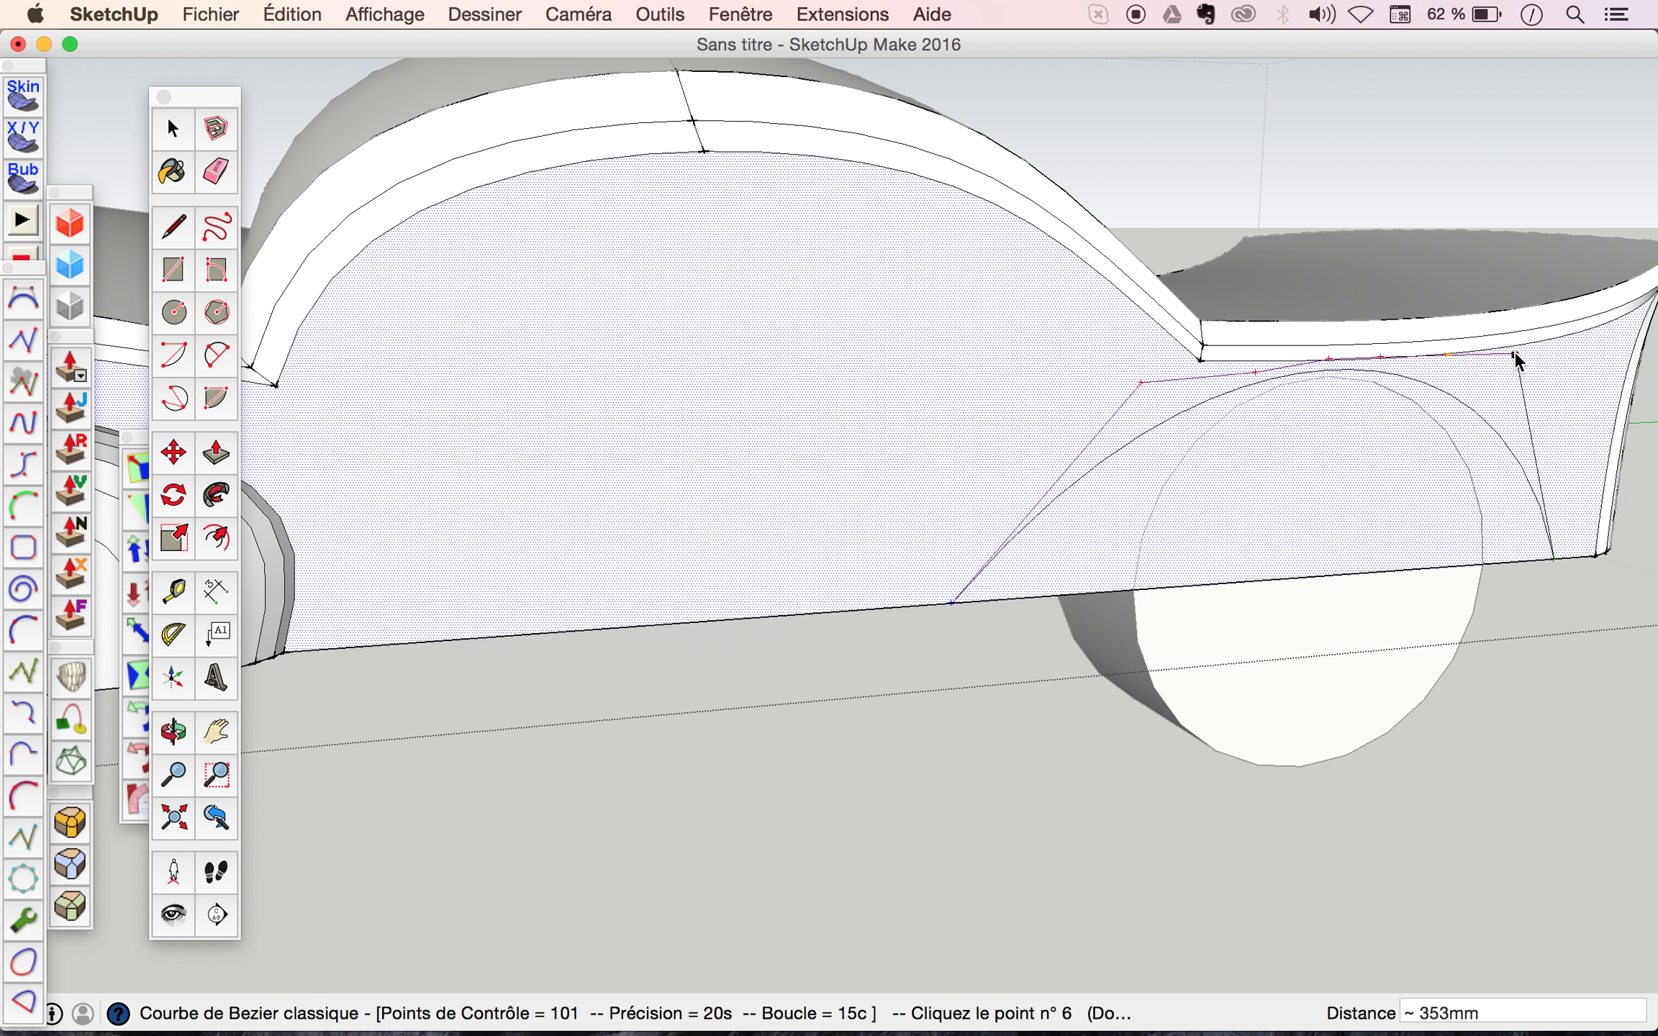
pyautogui.scroll(3, 1507, 353)
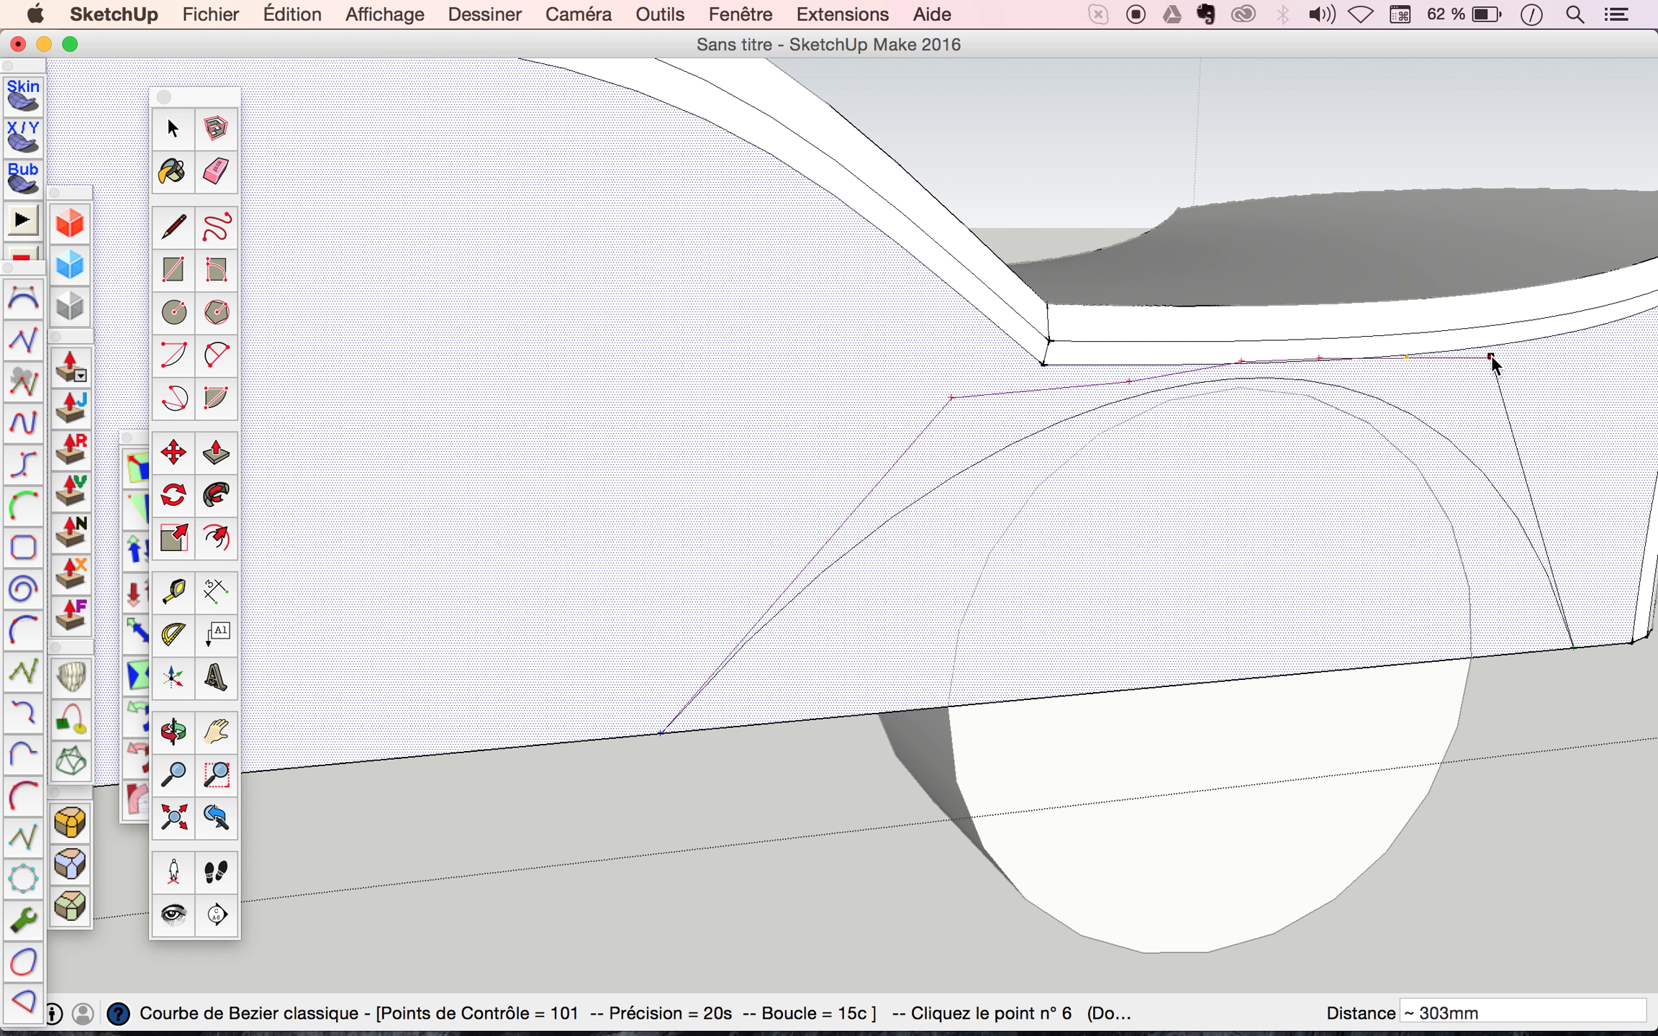
pyautogui.click(1501, 356)
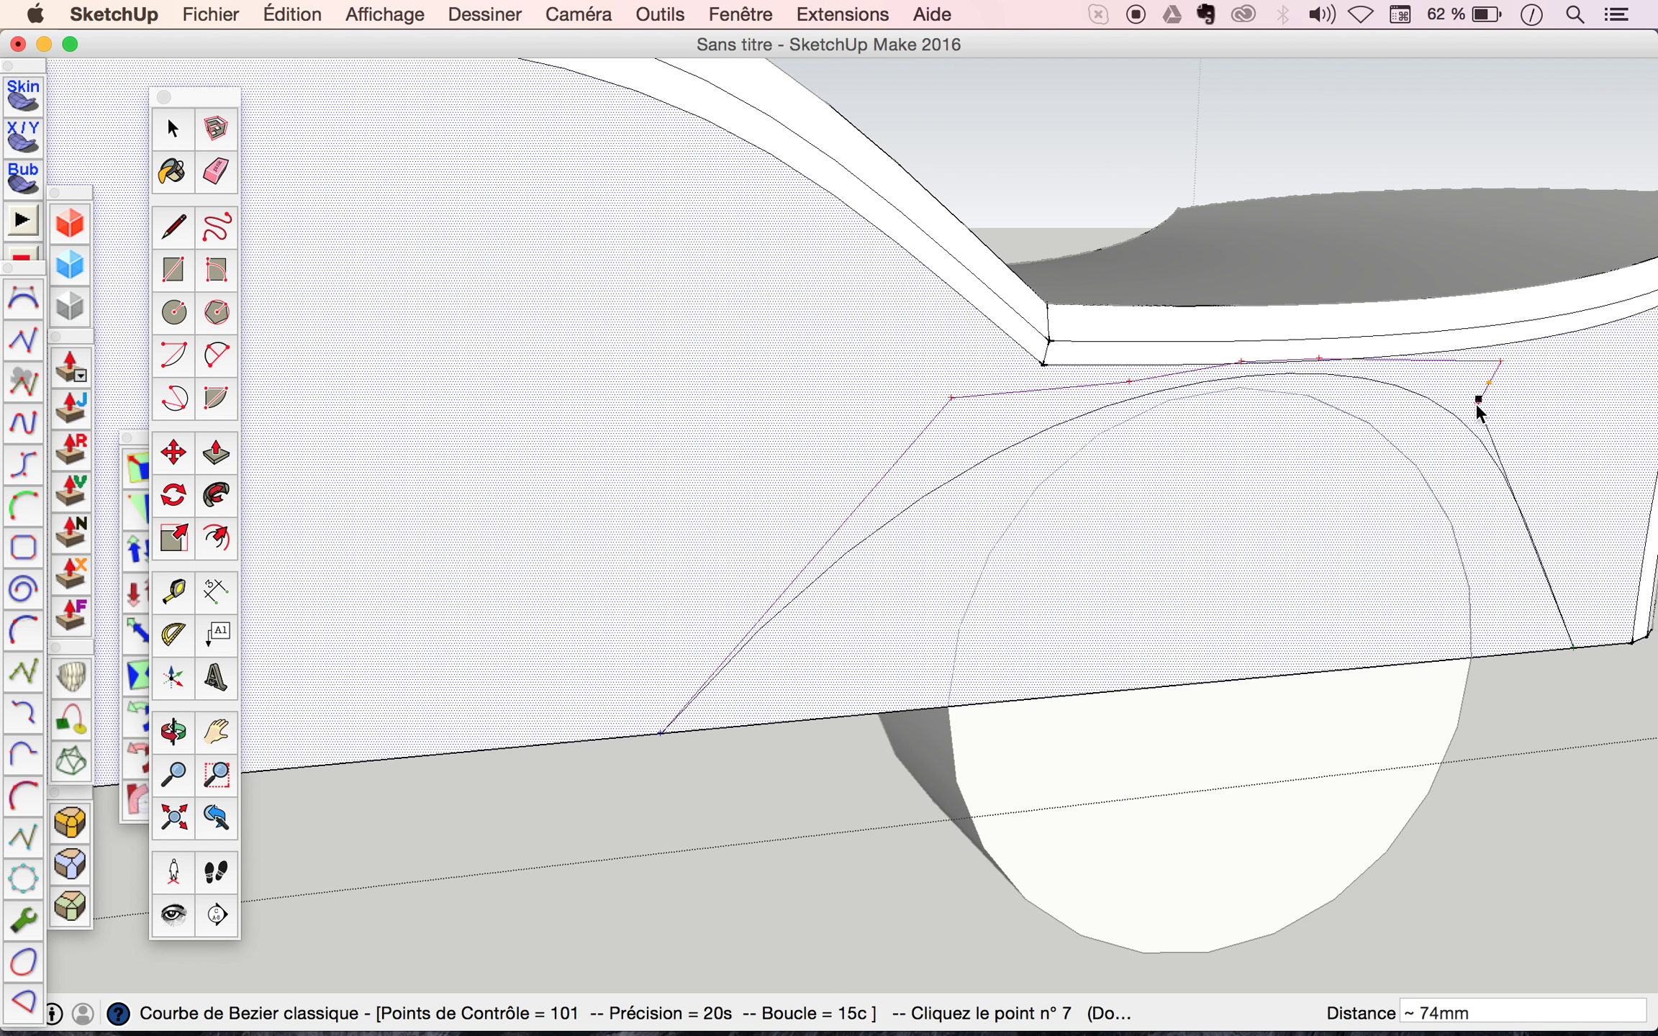
pyautogui.doubleClick(1476, 400)
pyautogui.scroll(-3, 1479, 403)
pyautogui.scroll(-2, 1485, 414)
pyautogui.press('space')
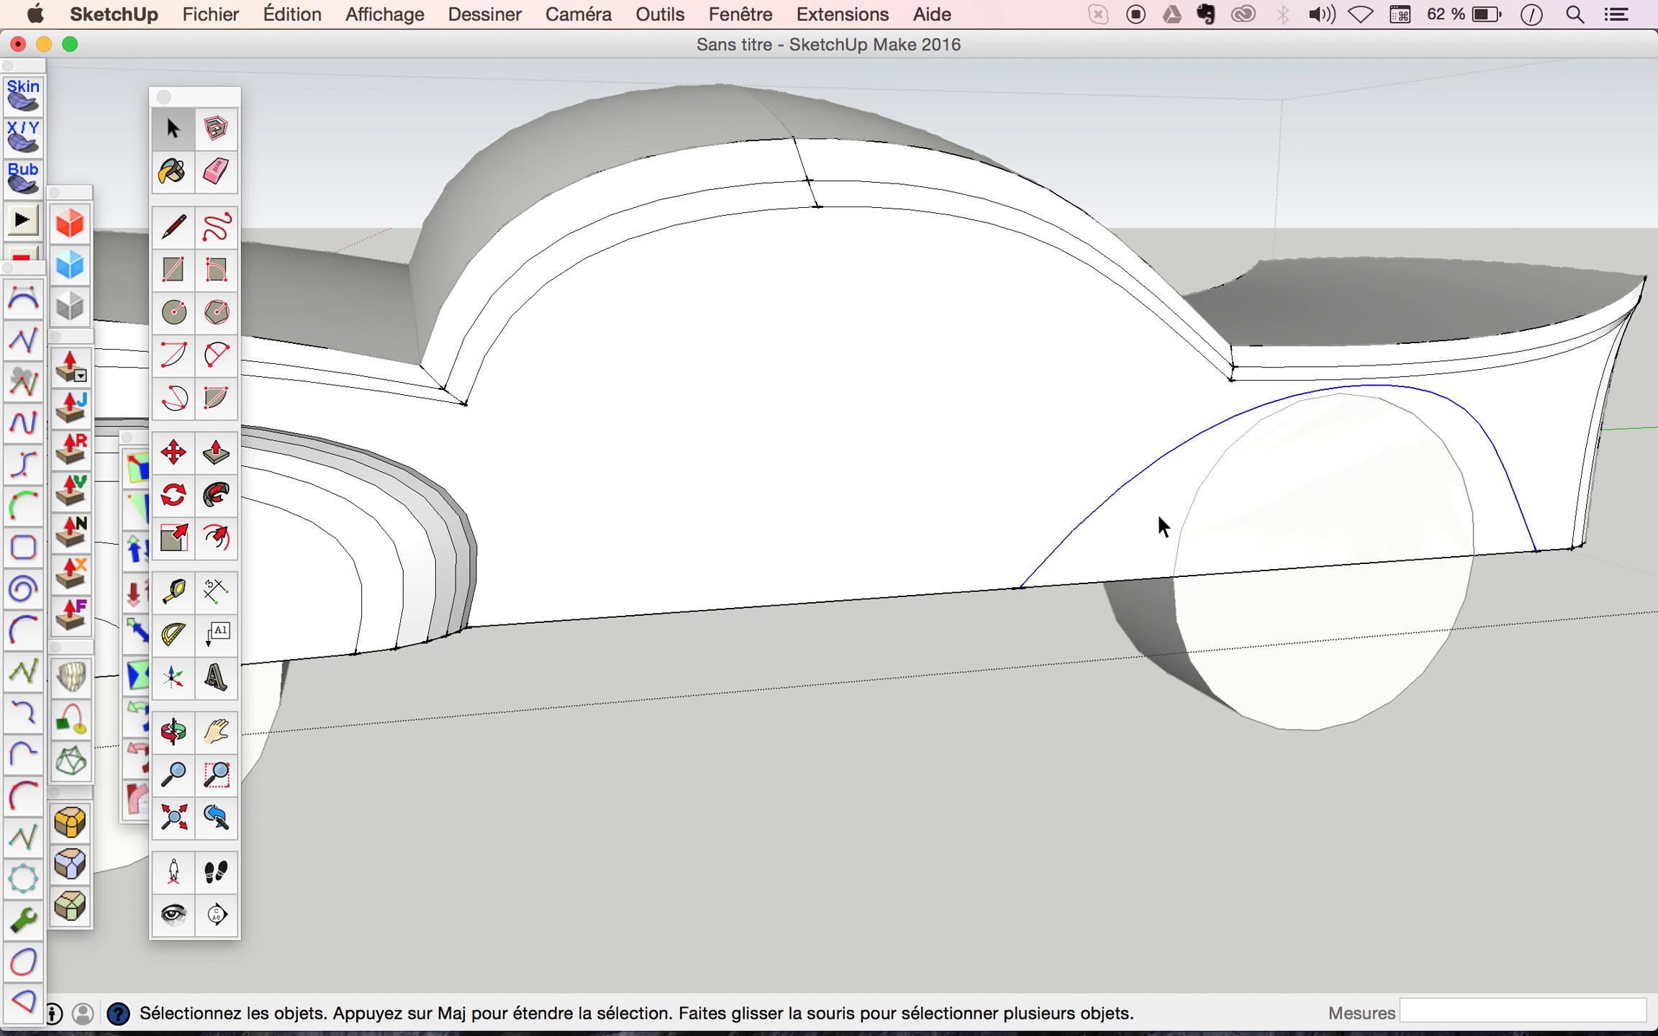
# Pull the rear fender face under the curve outward 23mm.
pyautogui.click(1145, 525)
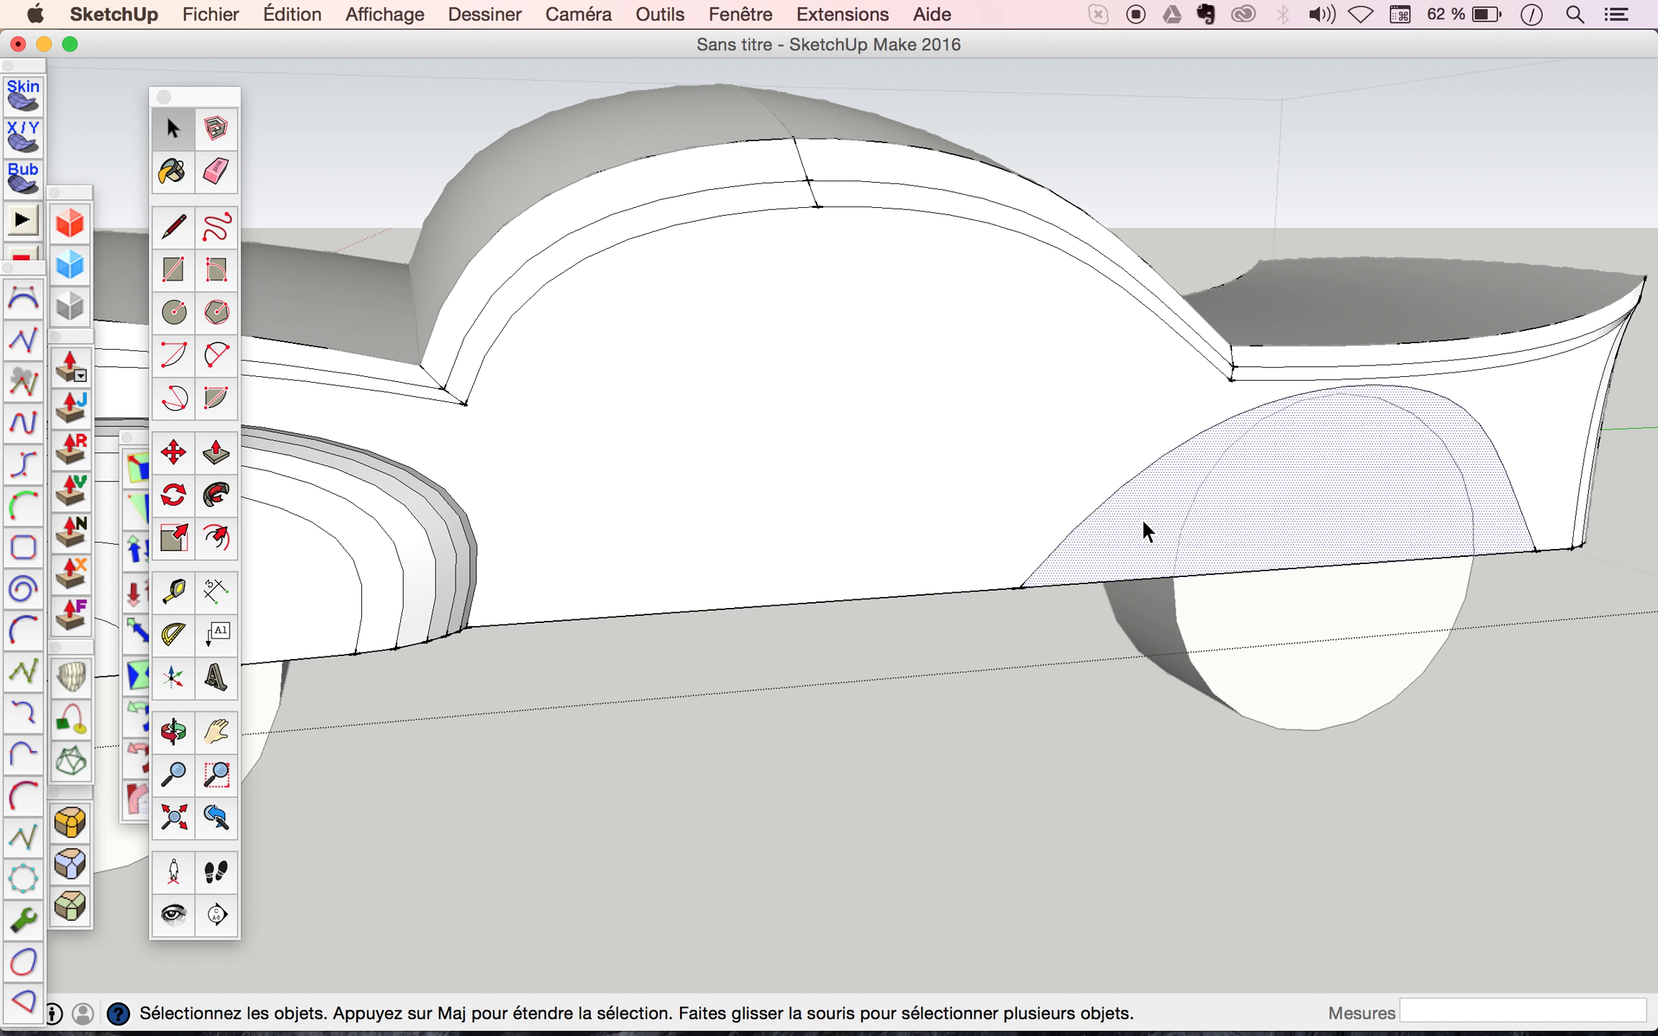
pyautogui.click(220, 461)
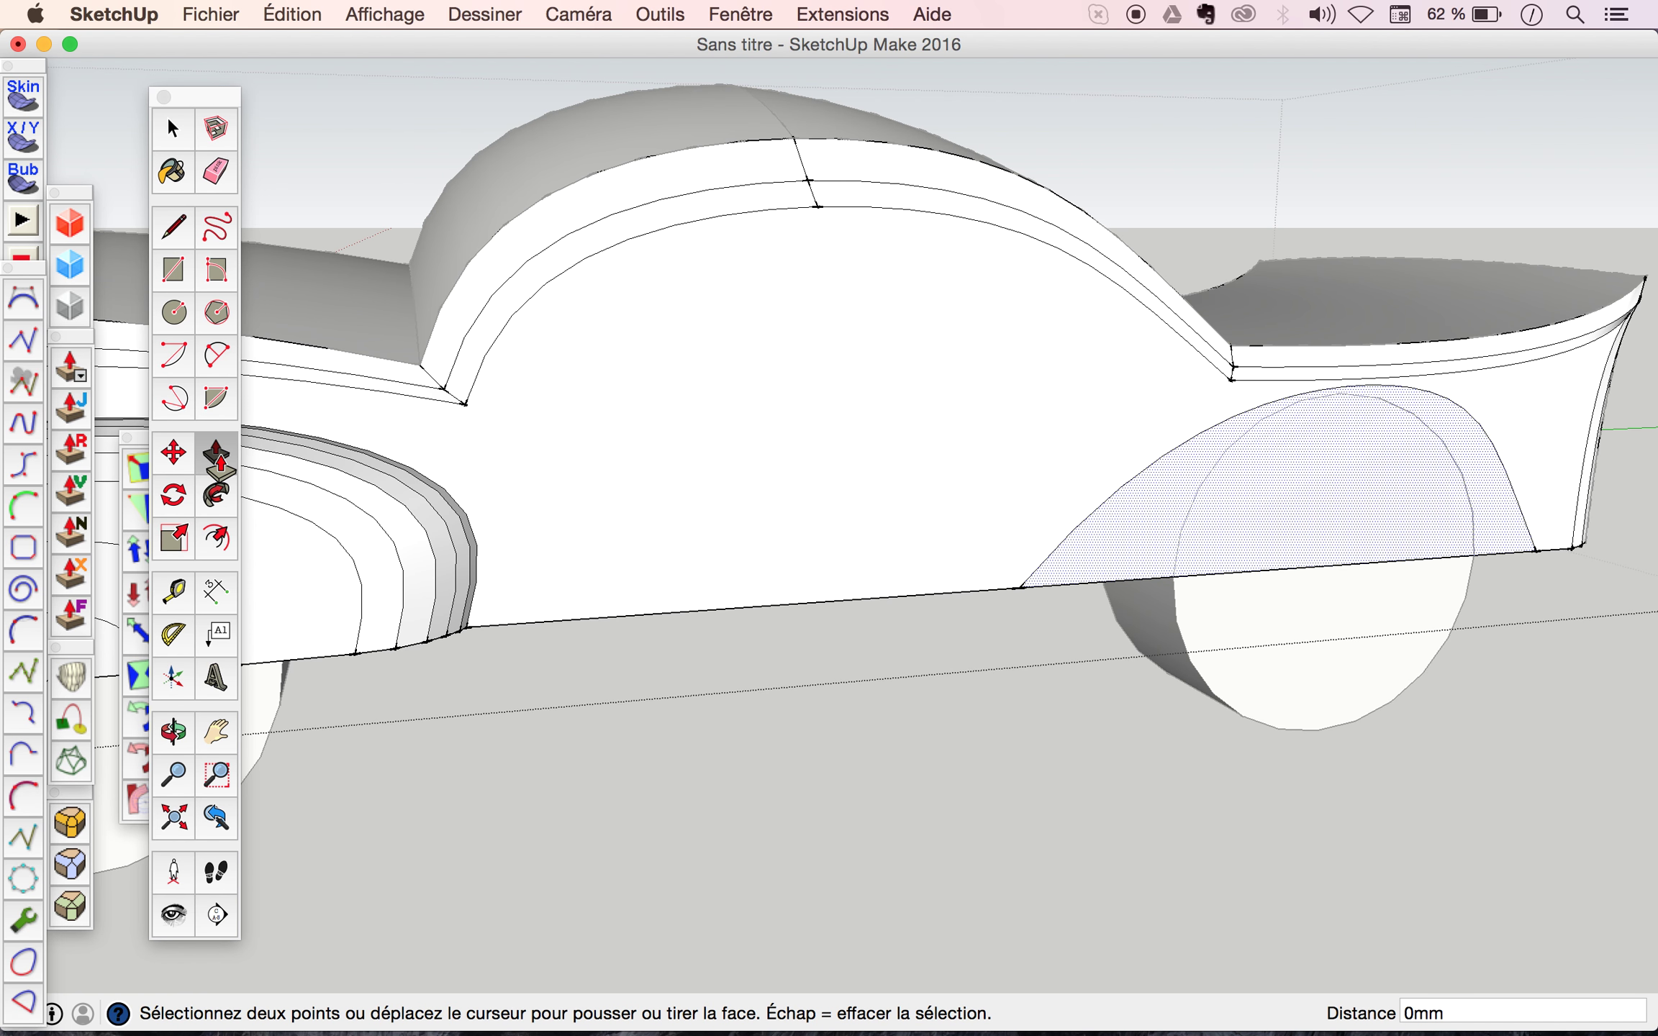
pyautogui.scroll(3, 1102, 549)
pyautogui.scroll(3, 1102, 549)
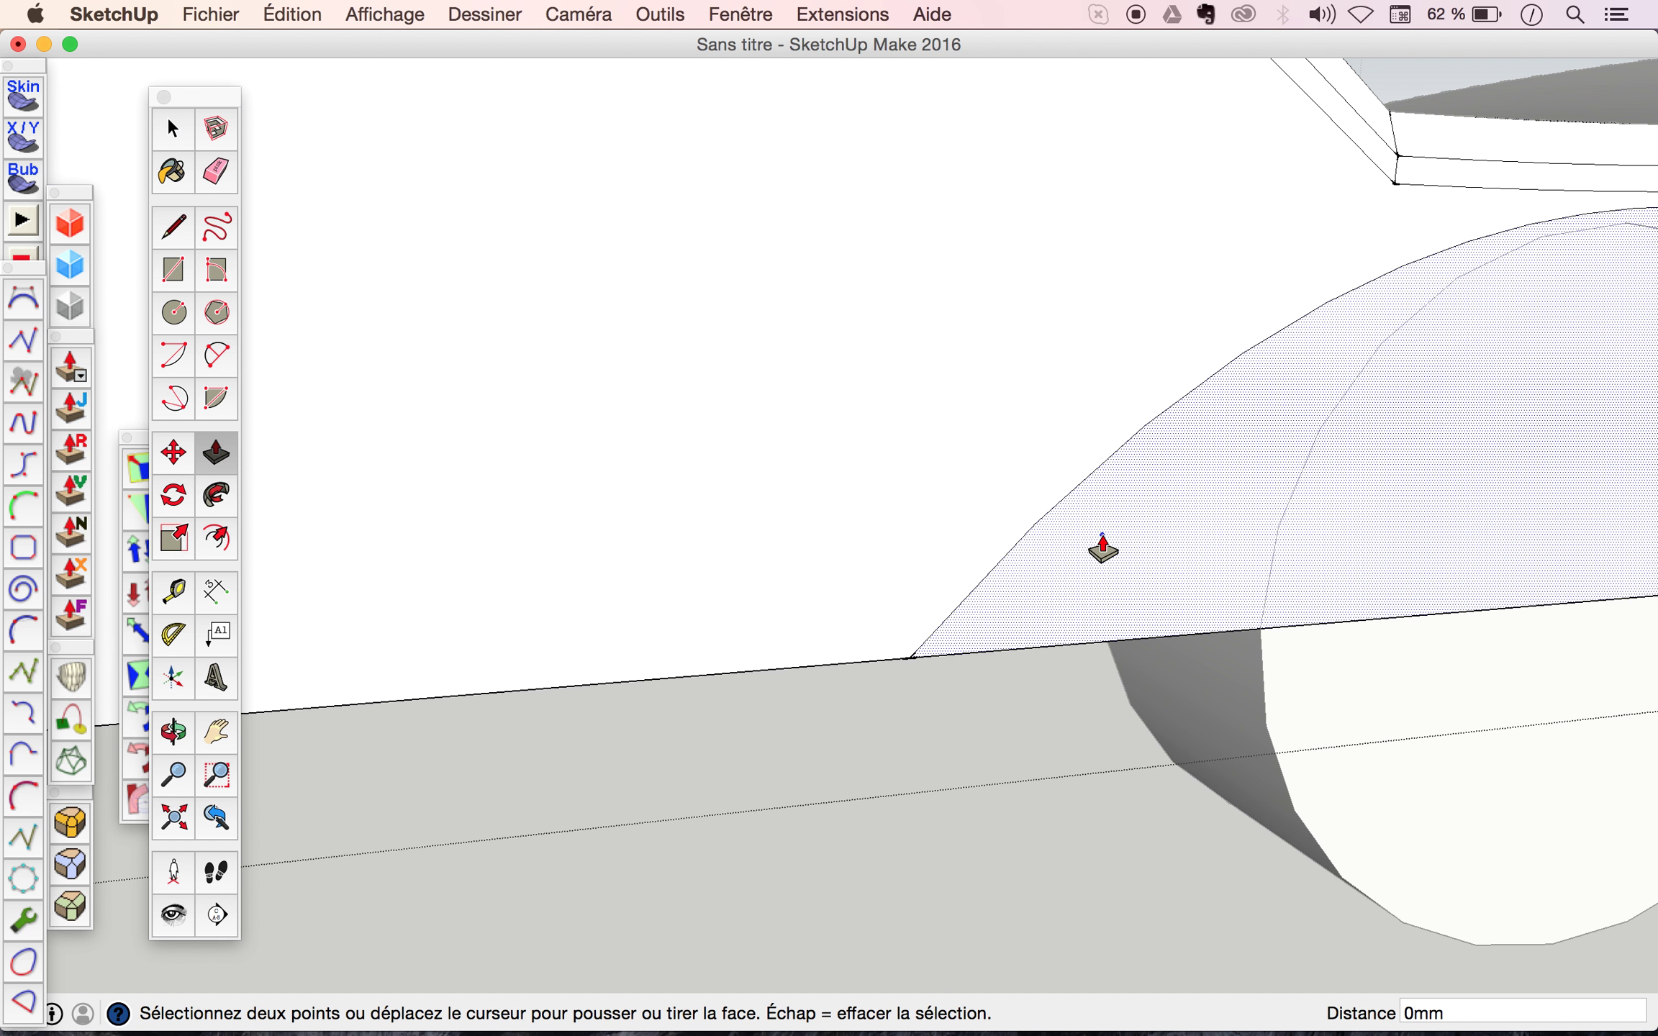
pyautogui.click(1103, 549)
pyautogui.click(1113, 553)
pyautogui.scroll(-5, 1113, 553)
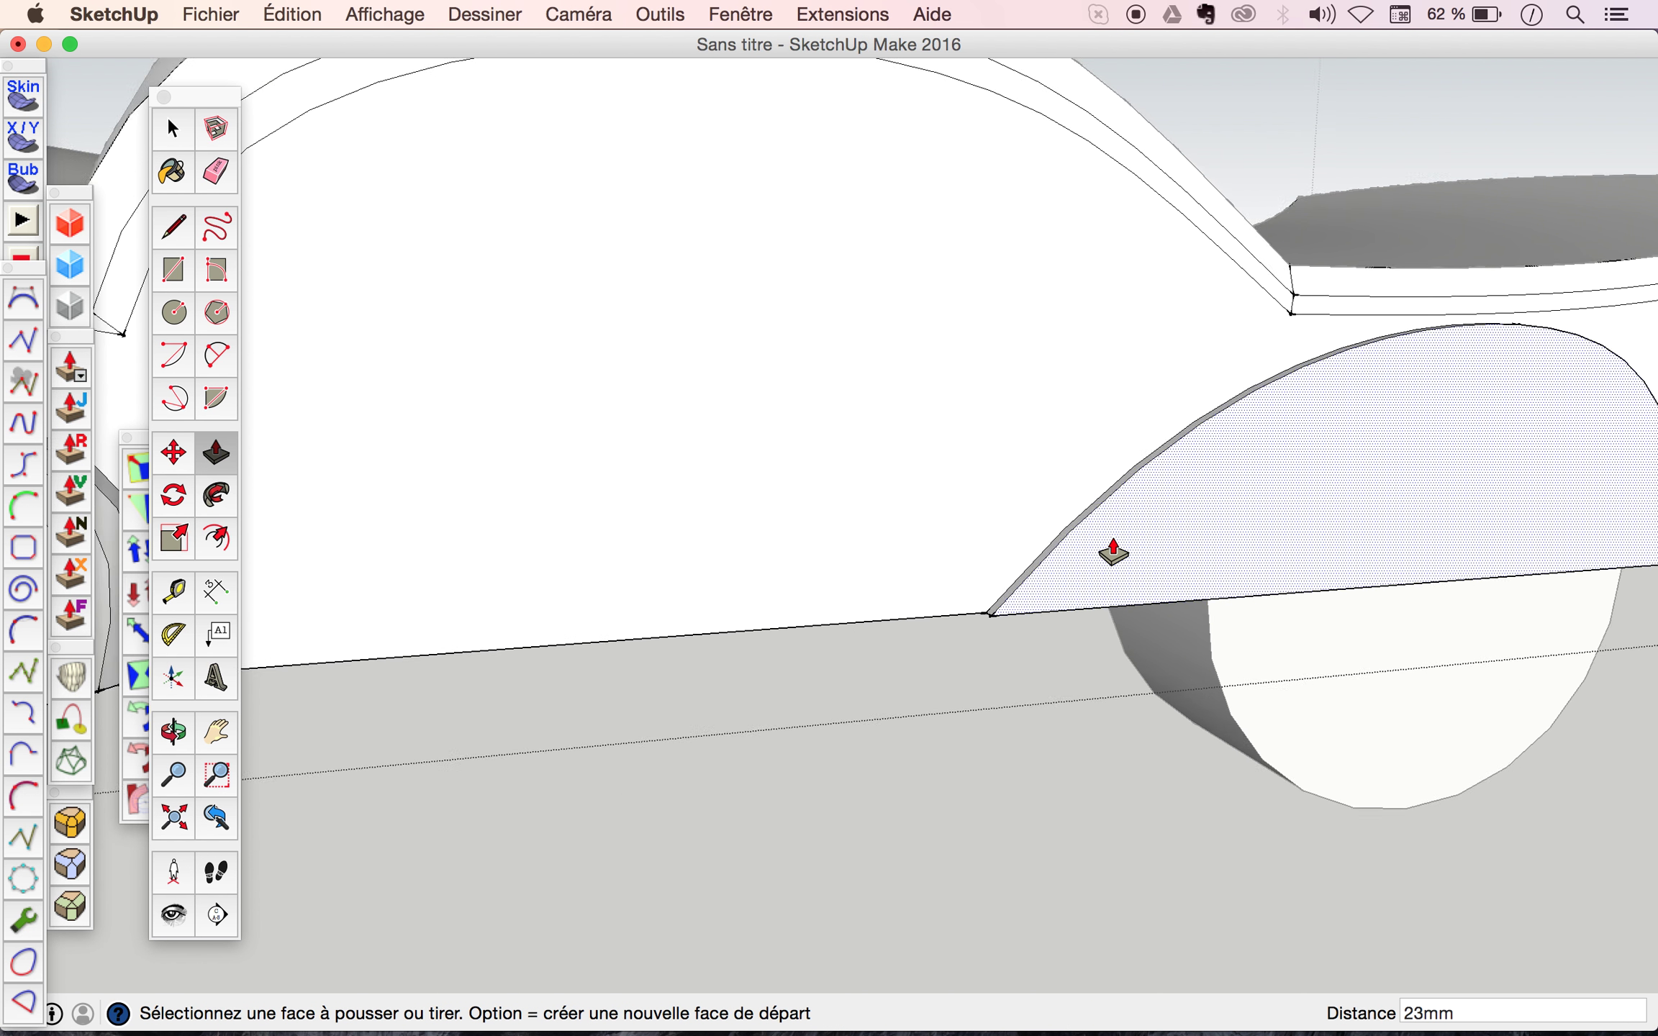
pyautogui.scroll(3, 1114, 553)
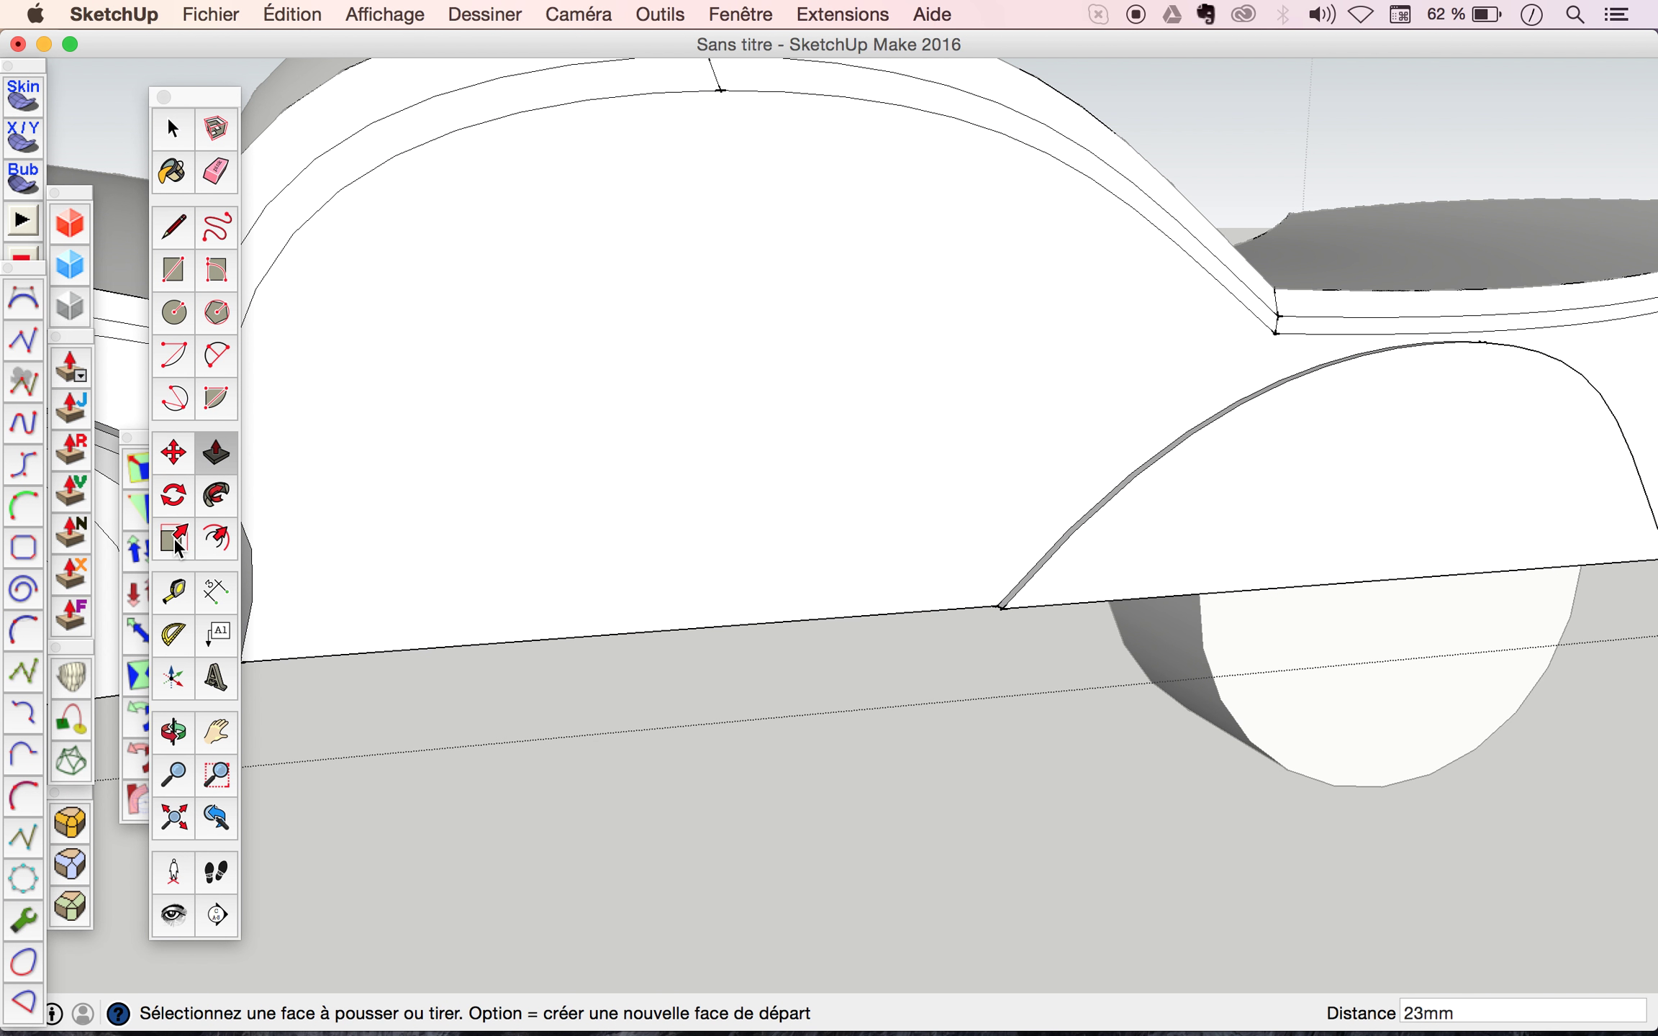
# Scale the rear arch face slightly inward to 0,98 at its front, top and rear.
pyautogui.click(174, 538)
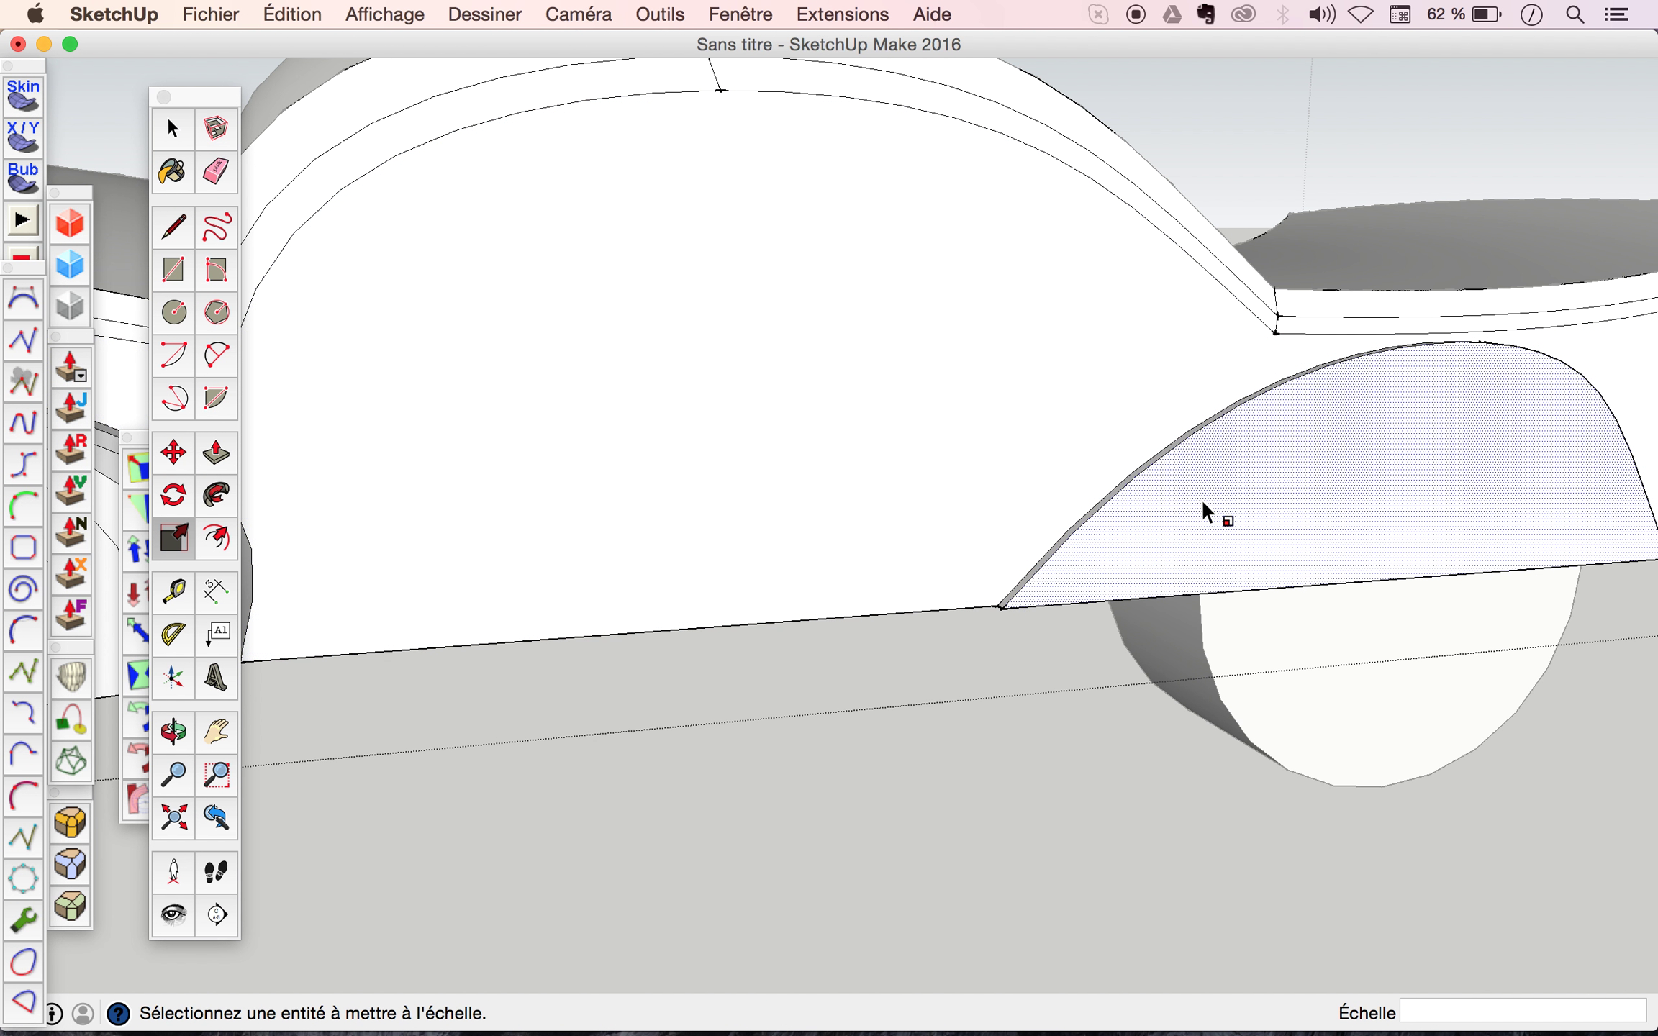
pyautogui.press('space')
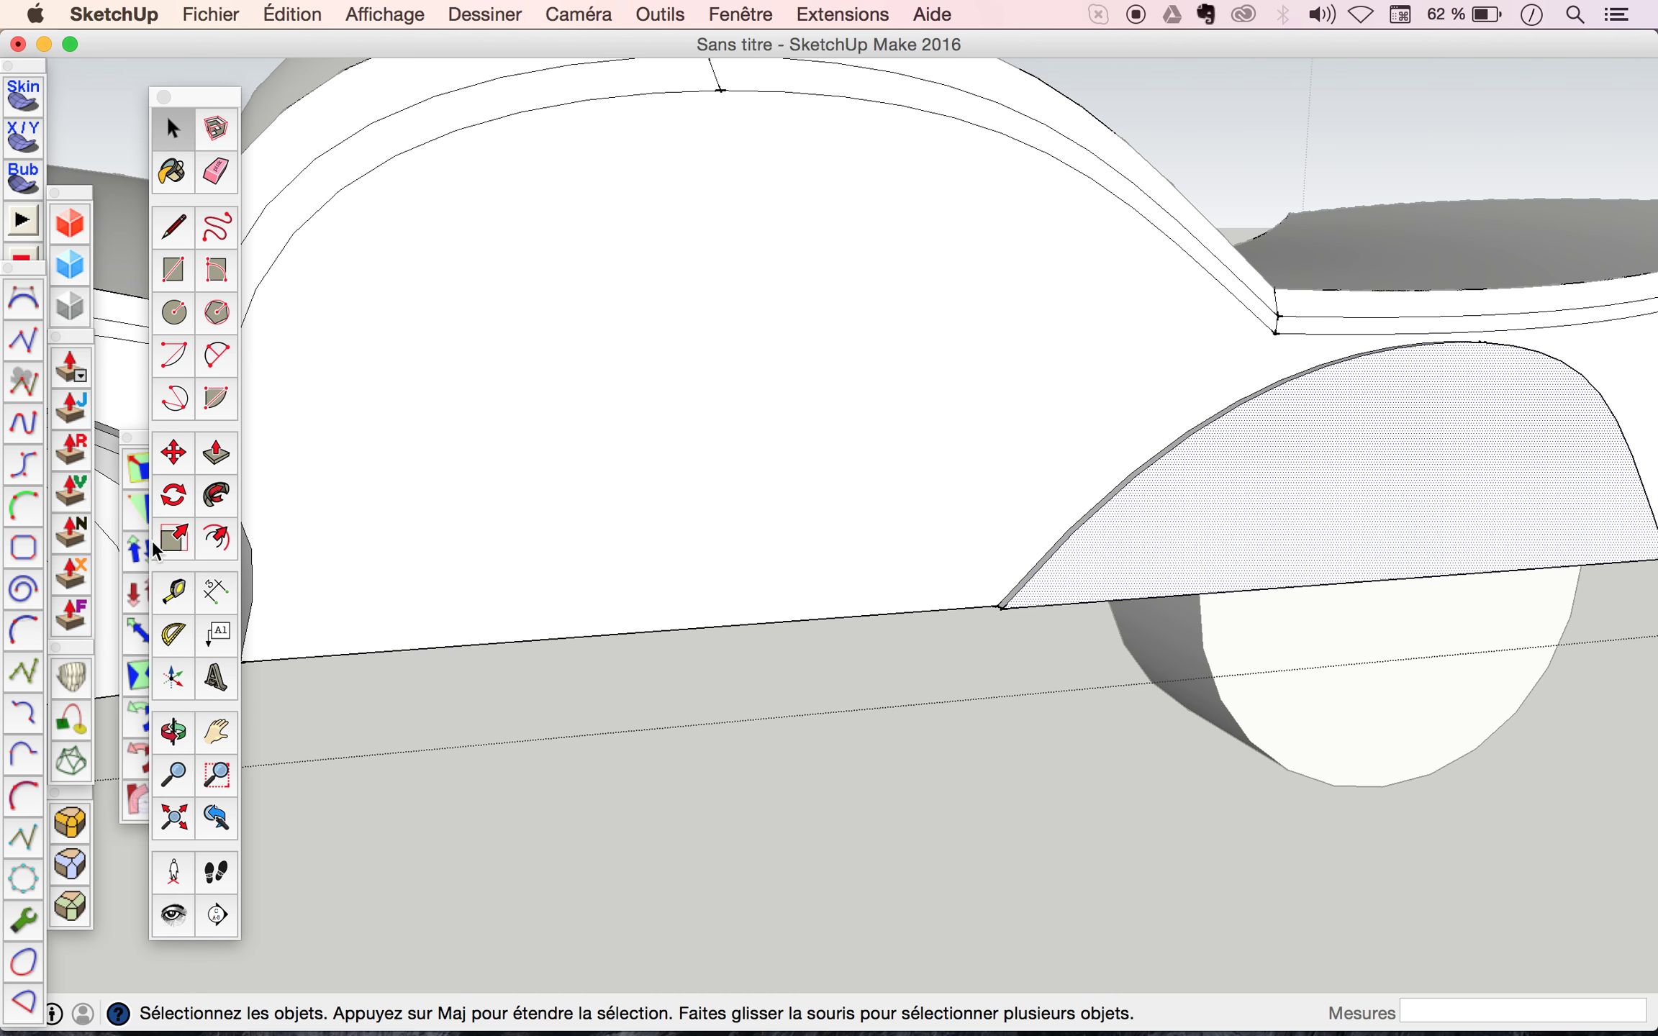
pyautogui.click(173, 538)
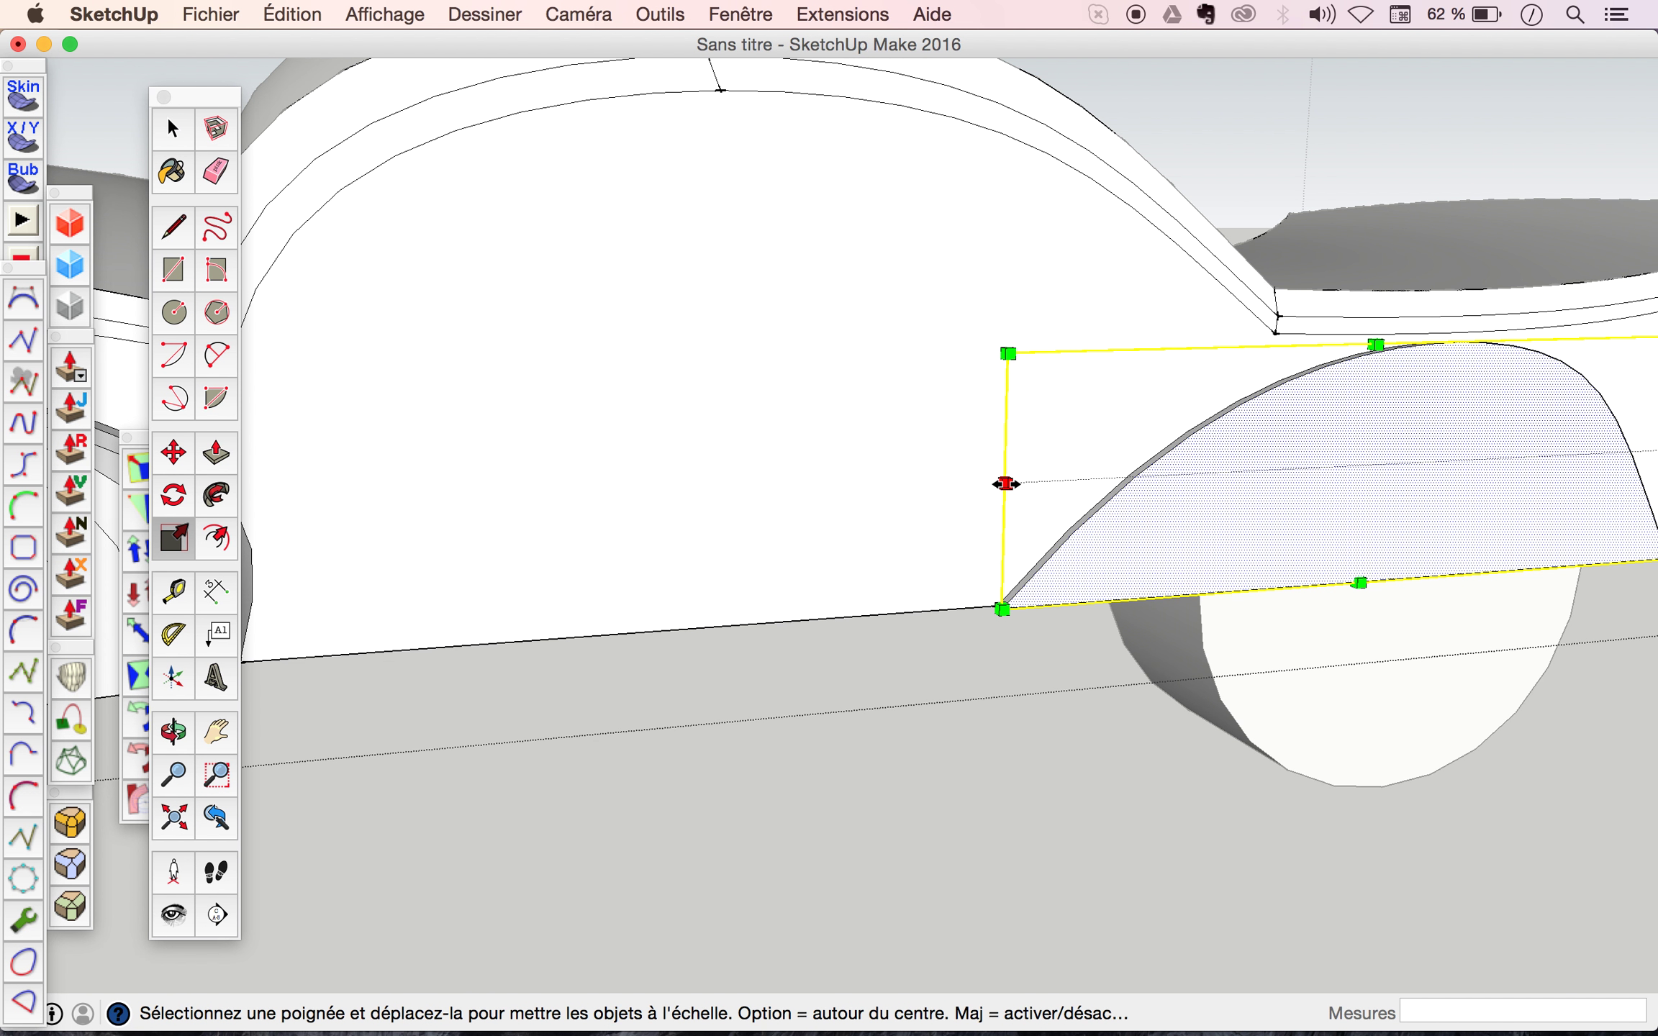
pyautogui.moveTo(1005, 484); pyautogui.dragTo(1013, 484)
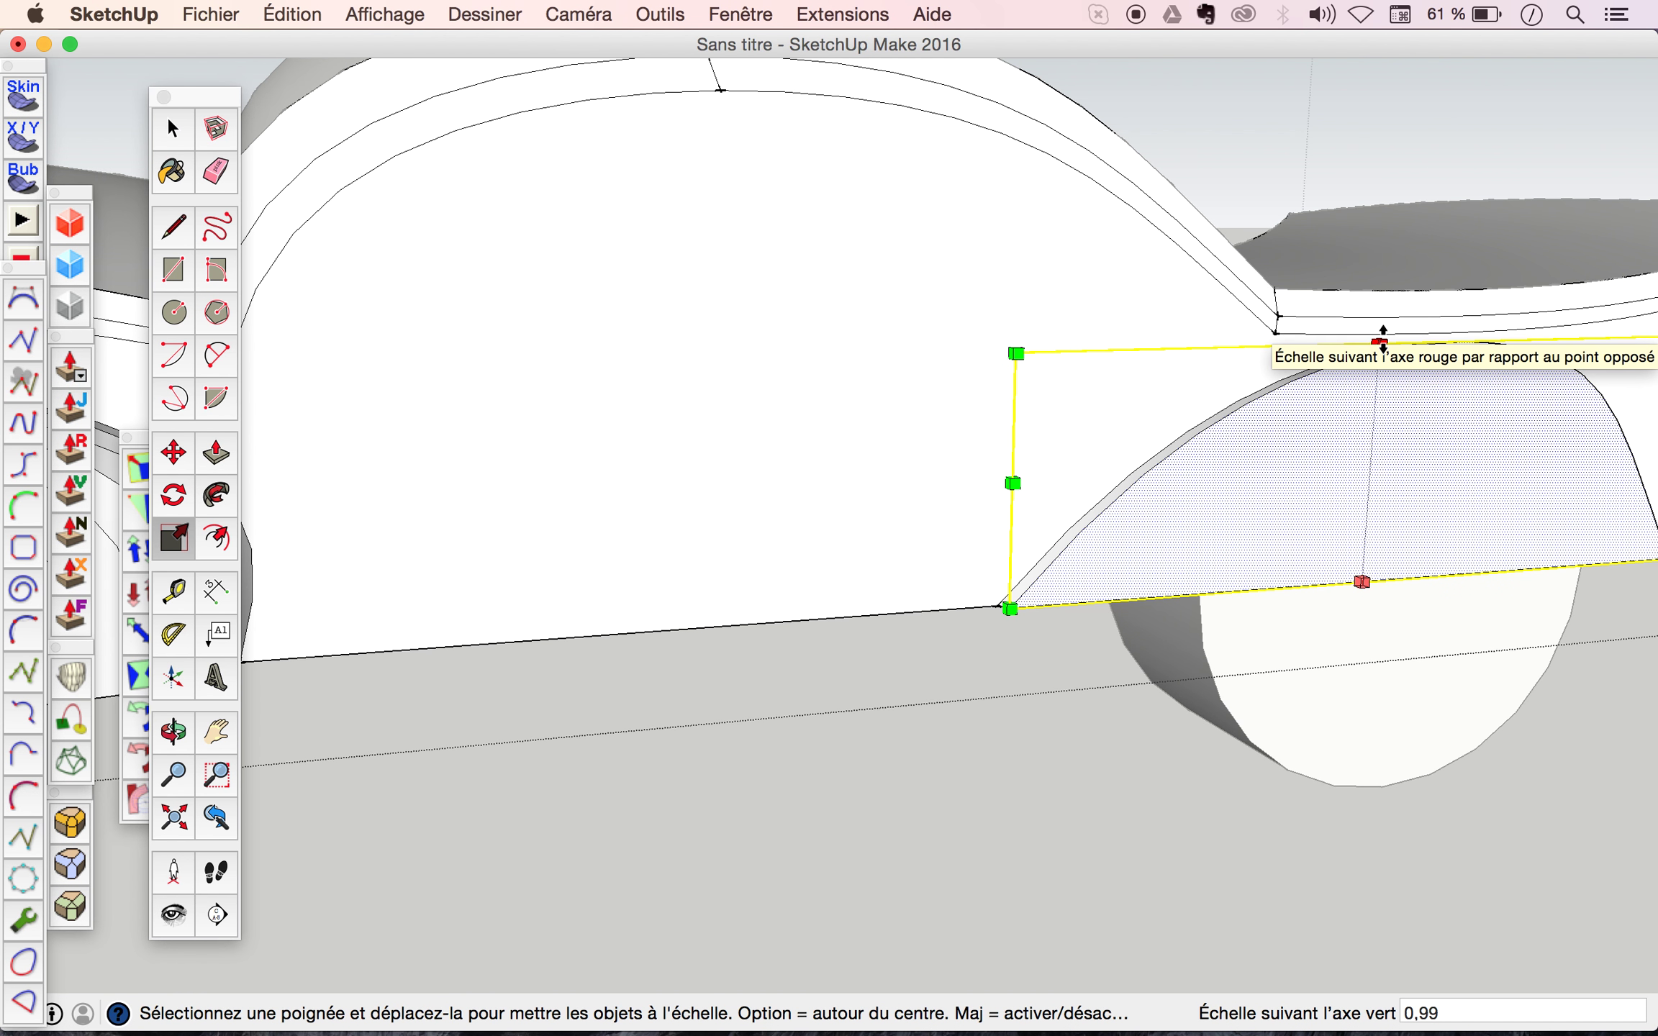
pyautogui.moveTo(1383, 344); pyautogui.dragTo(1380, 351)
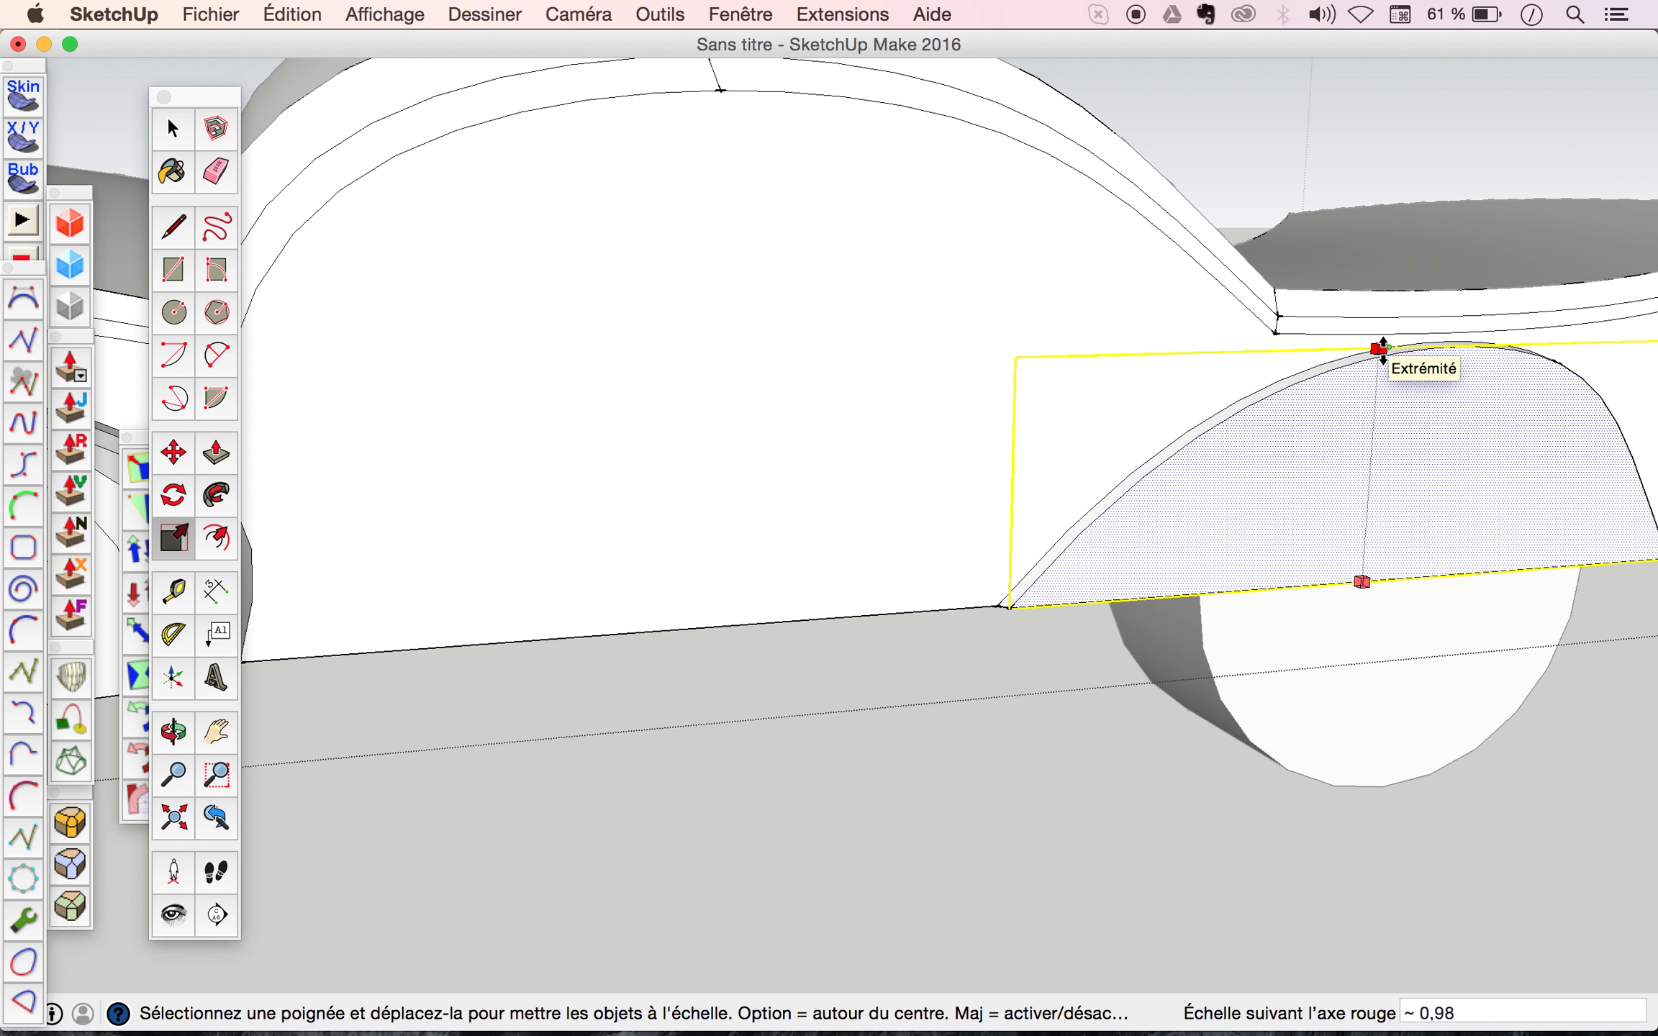
pyautogui.scroll(-3, 1282, 440)
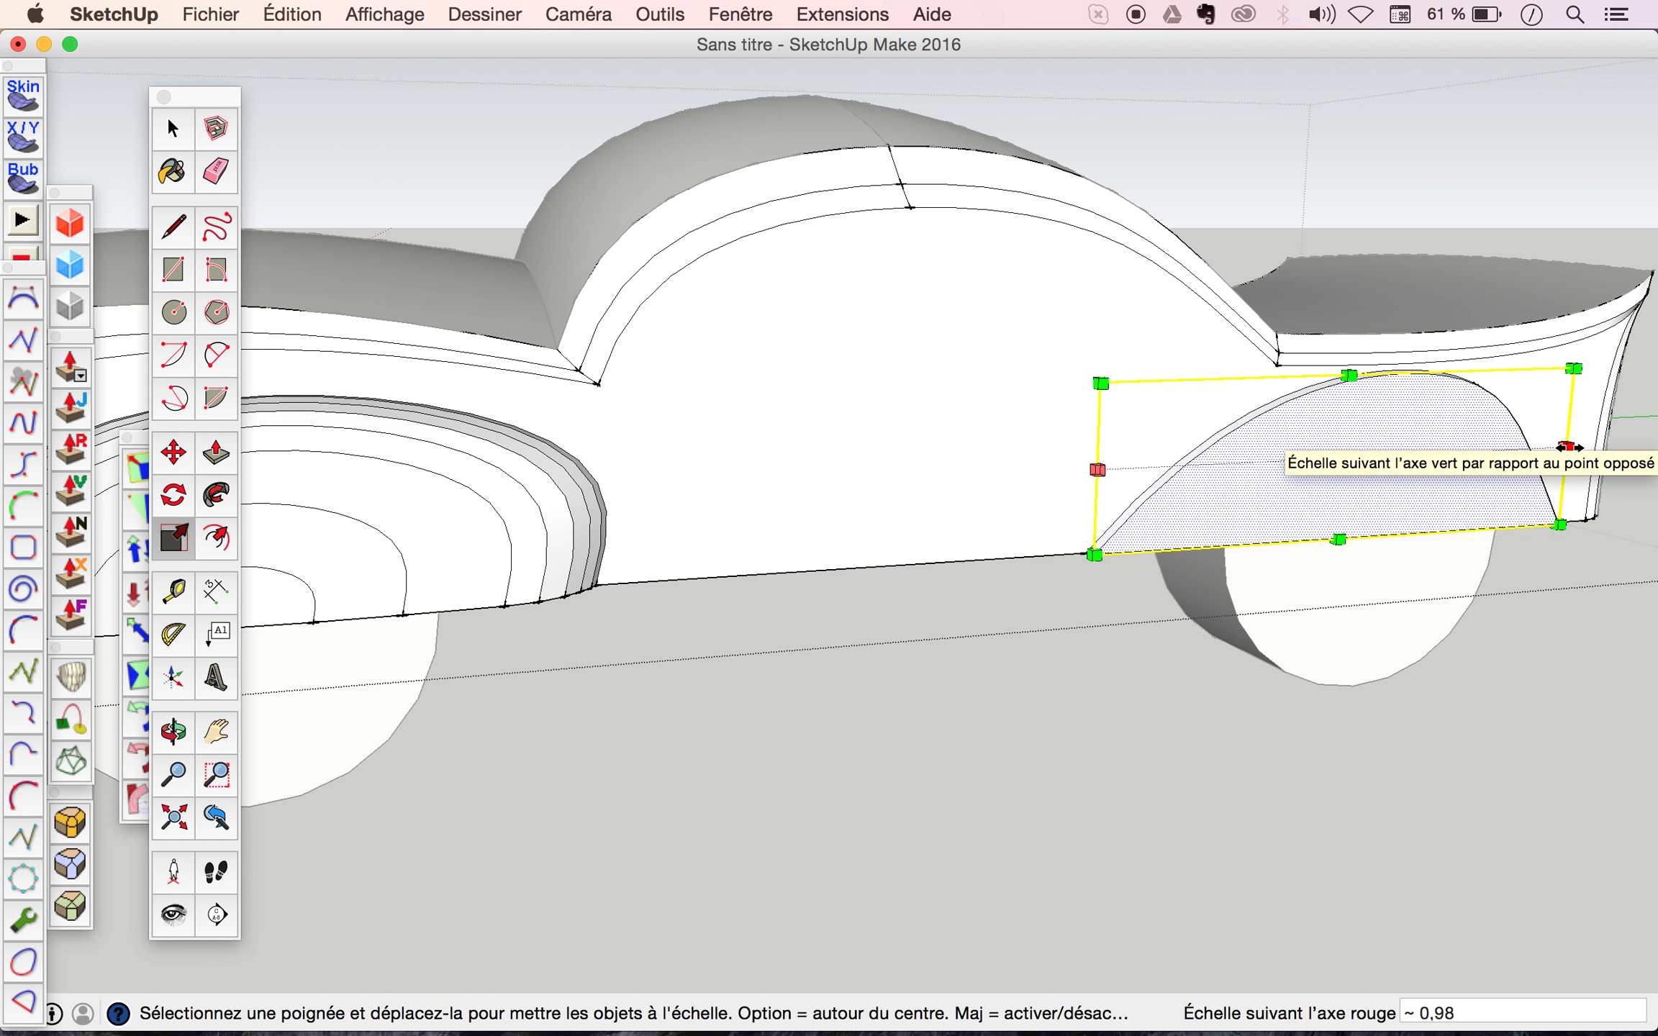
pyautogui.moveTo(1568, 447); pyautogui.dragTo(1557, 450)
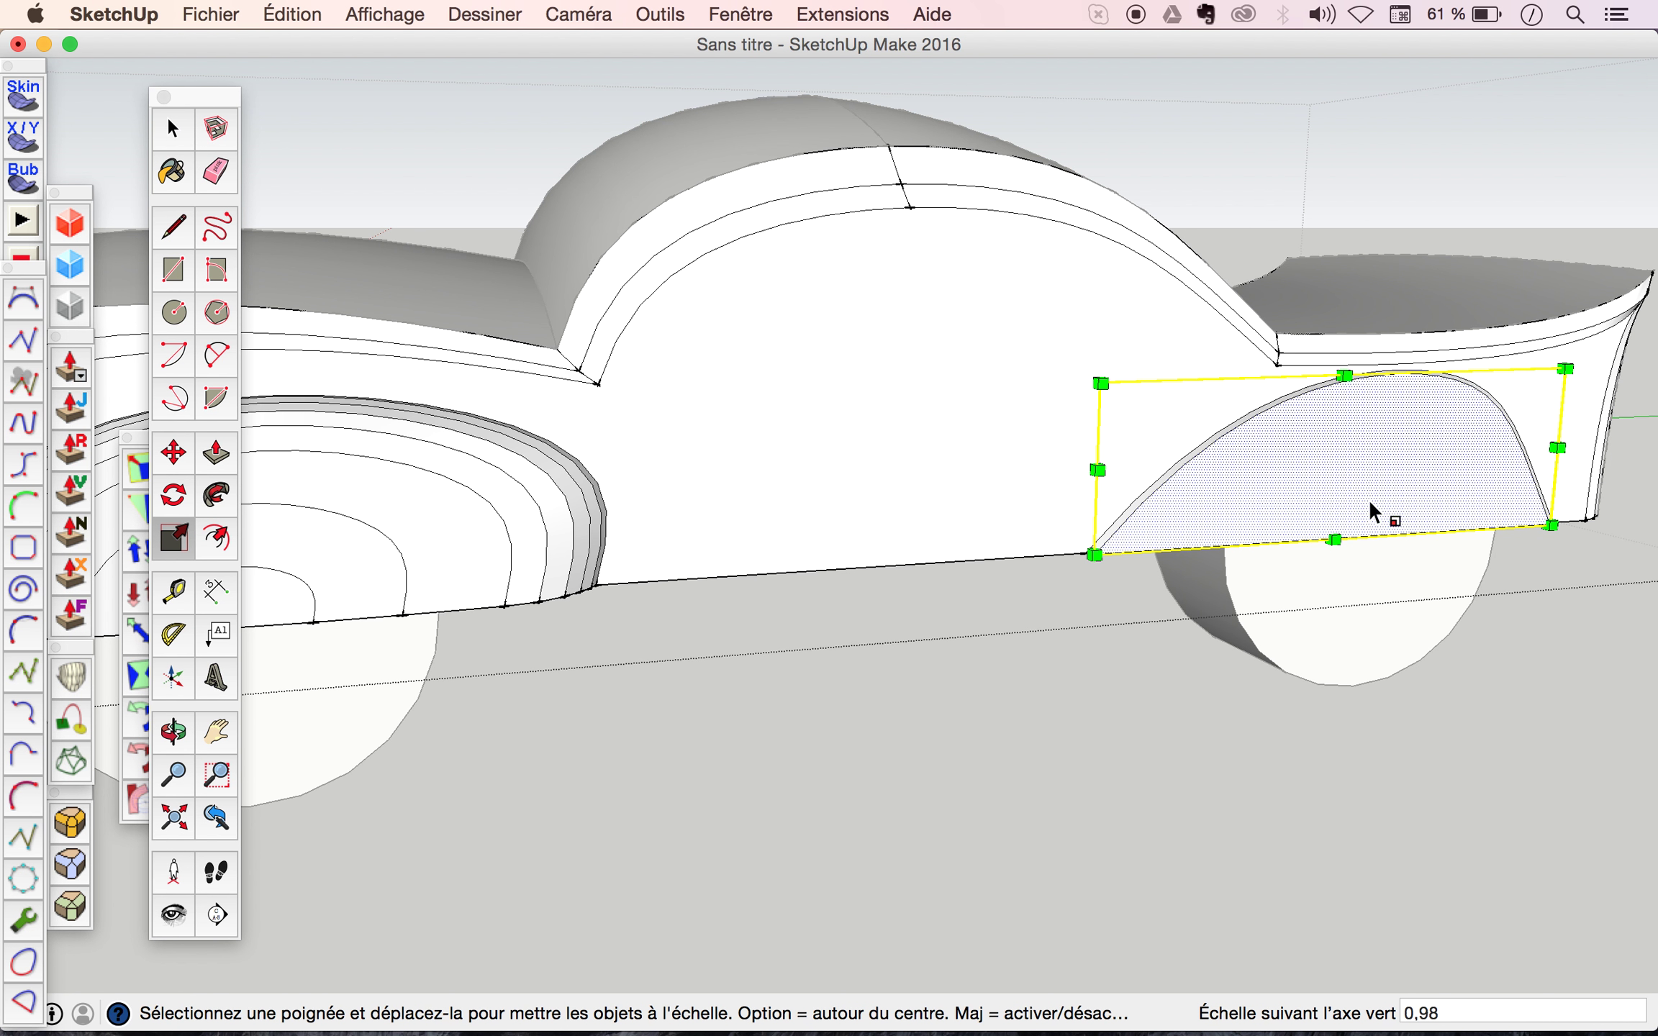
# Extrude the shrunken arch face outward 56mm.
pyautogui.click(216, 462)
pyautogui.scroll(4, 1186, 539)
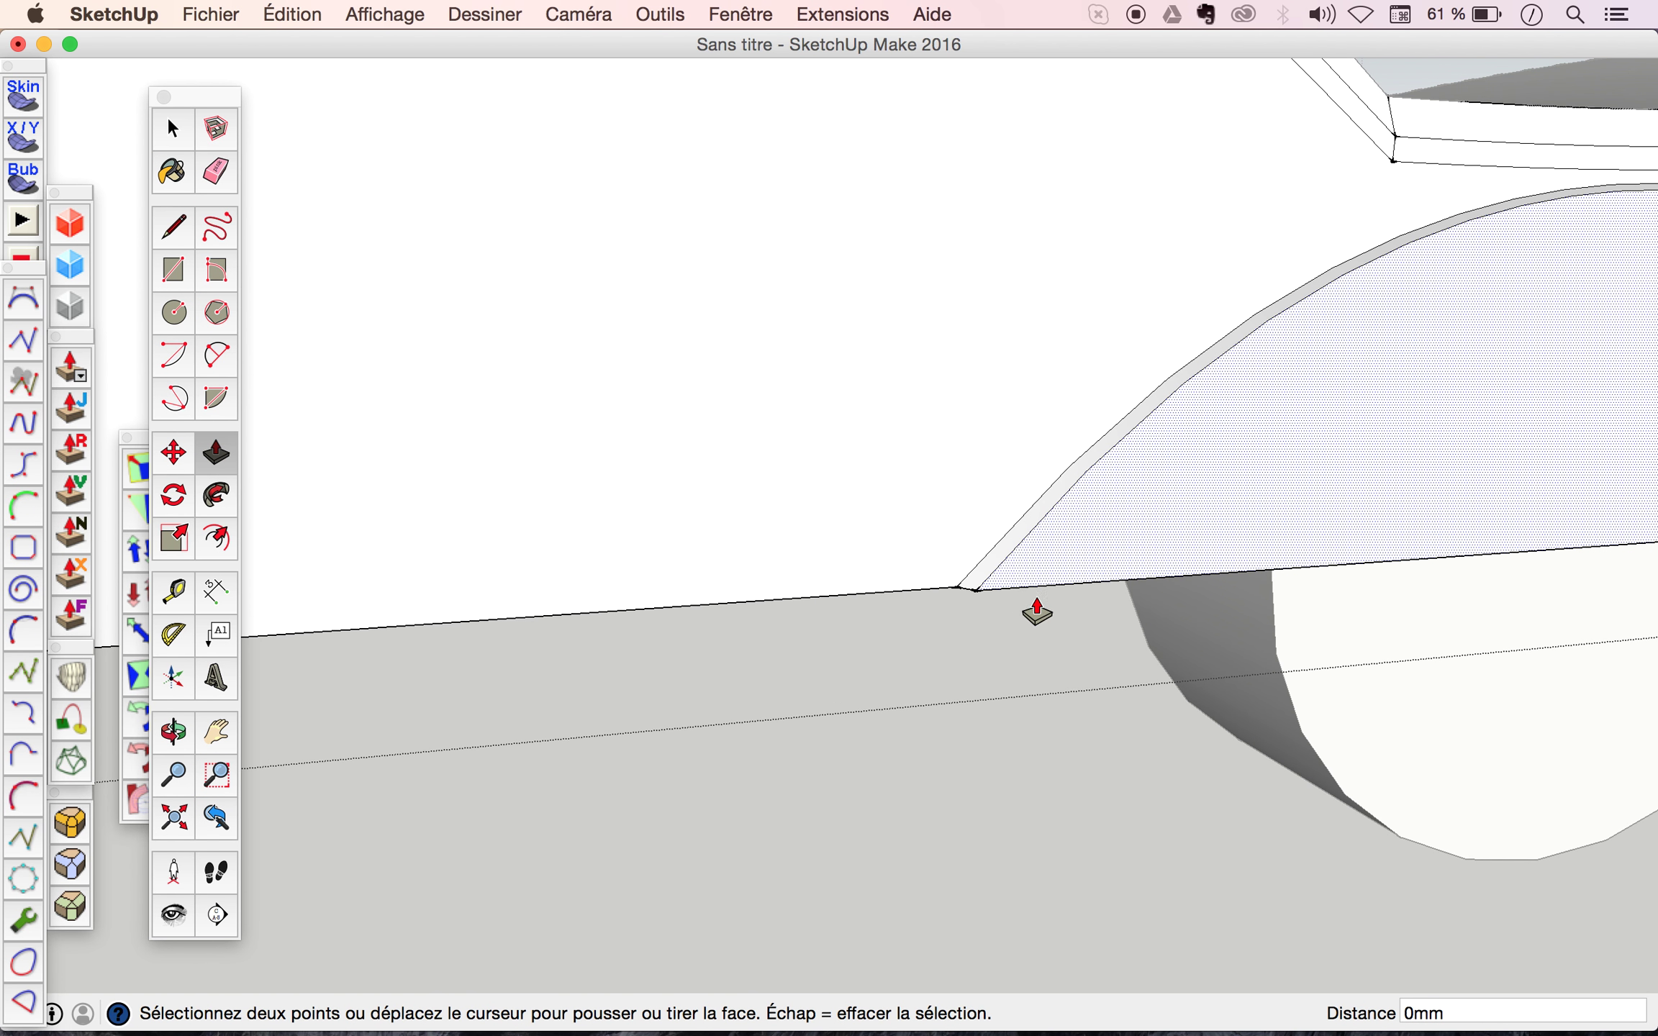
pyautogui.click(1070, 581)
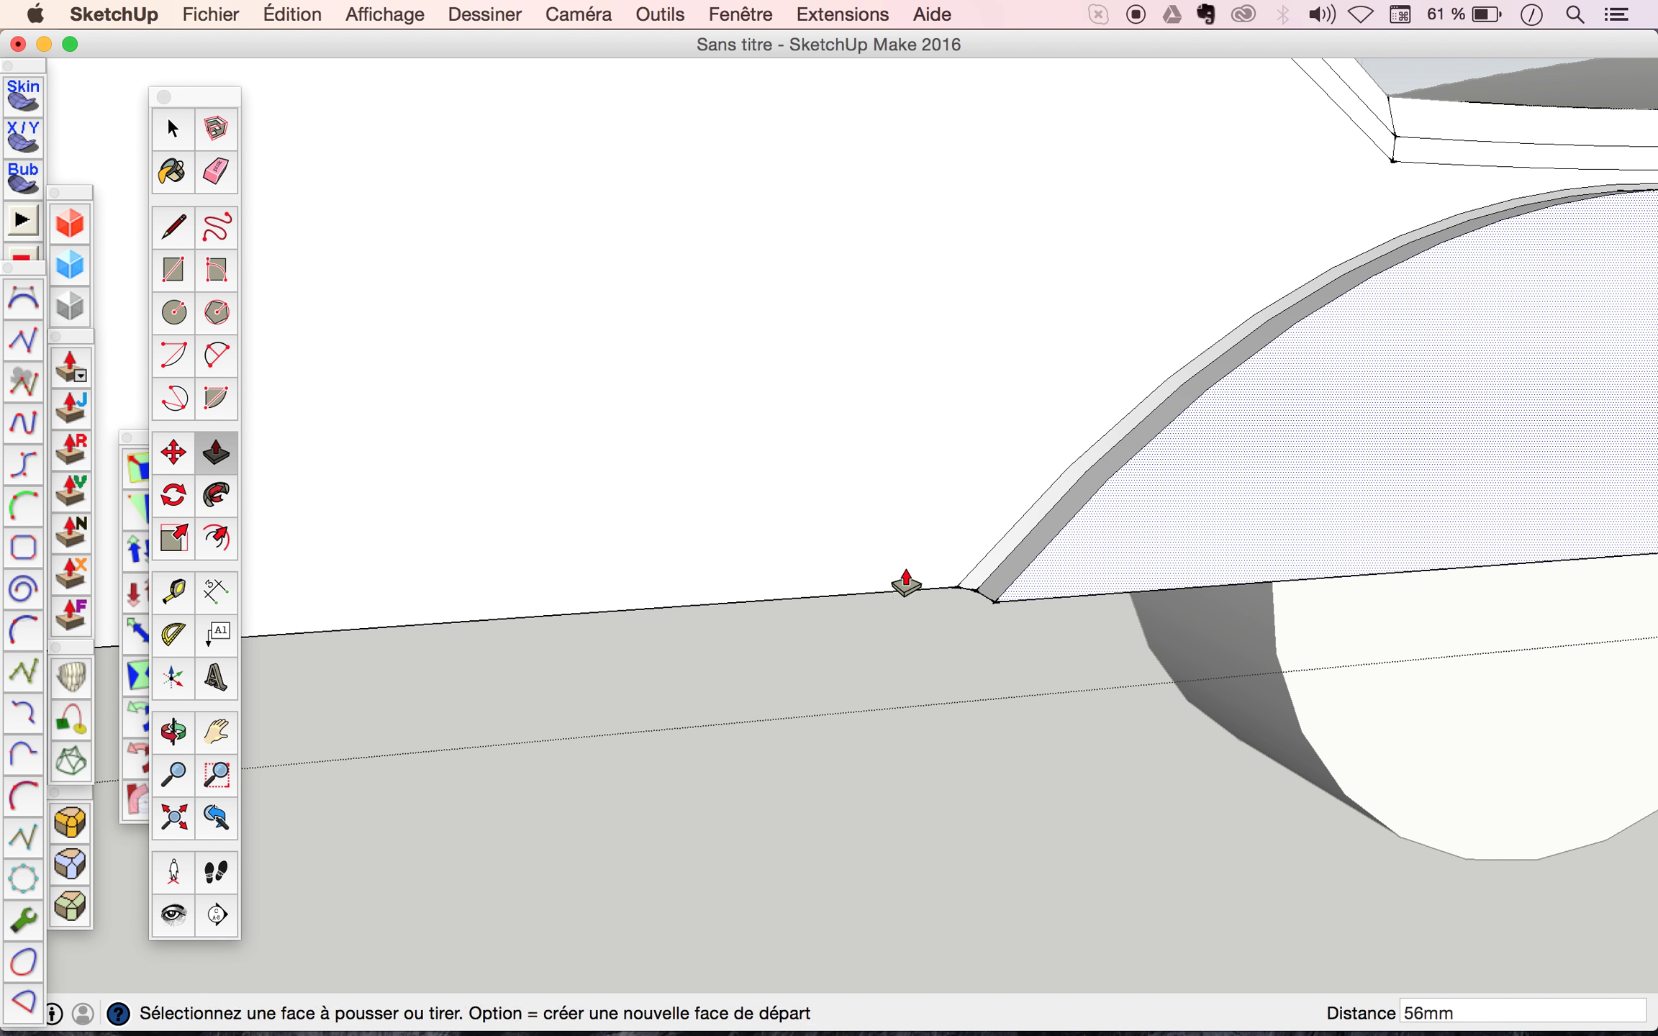
pyautogui.scroll(-5, 802, 538)
pyautogui.scroll(1, 803, 536)
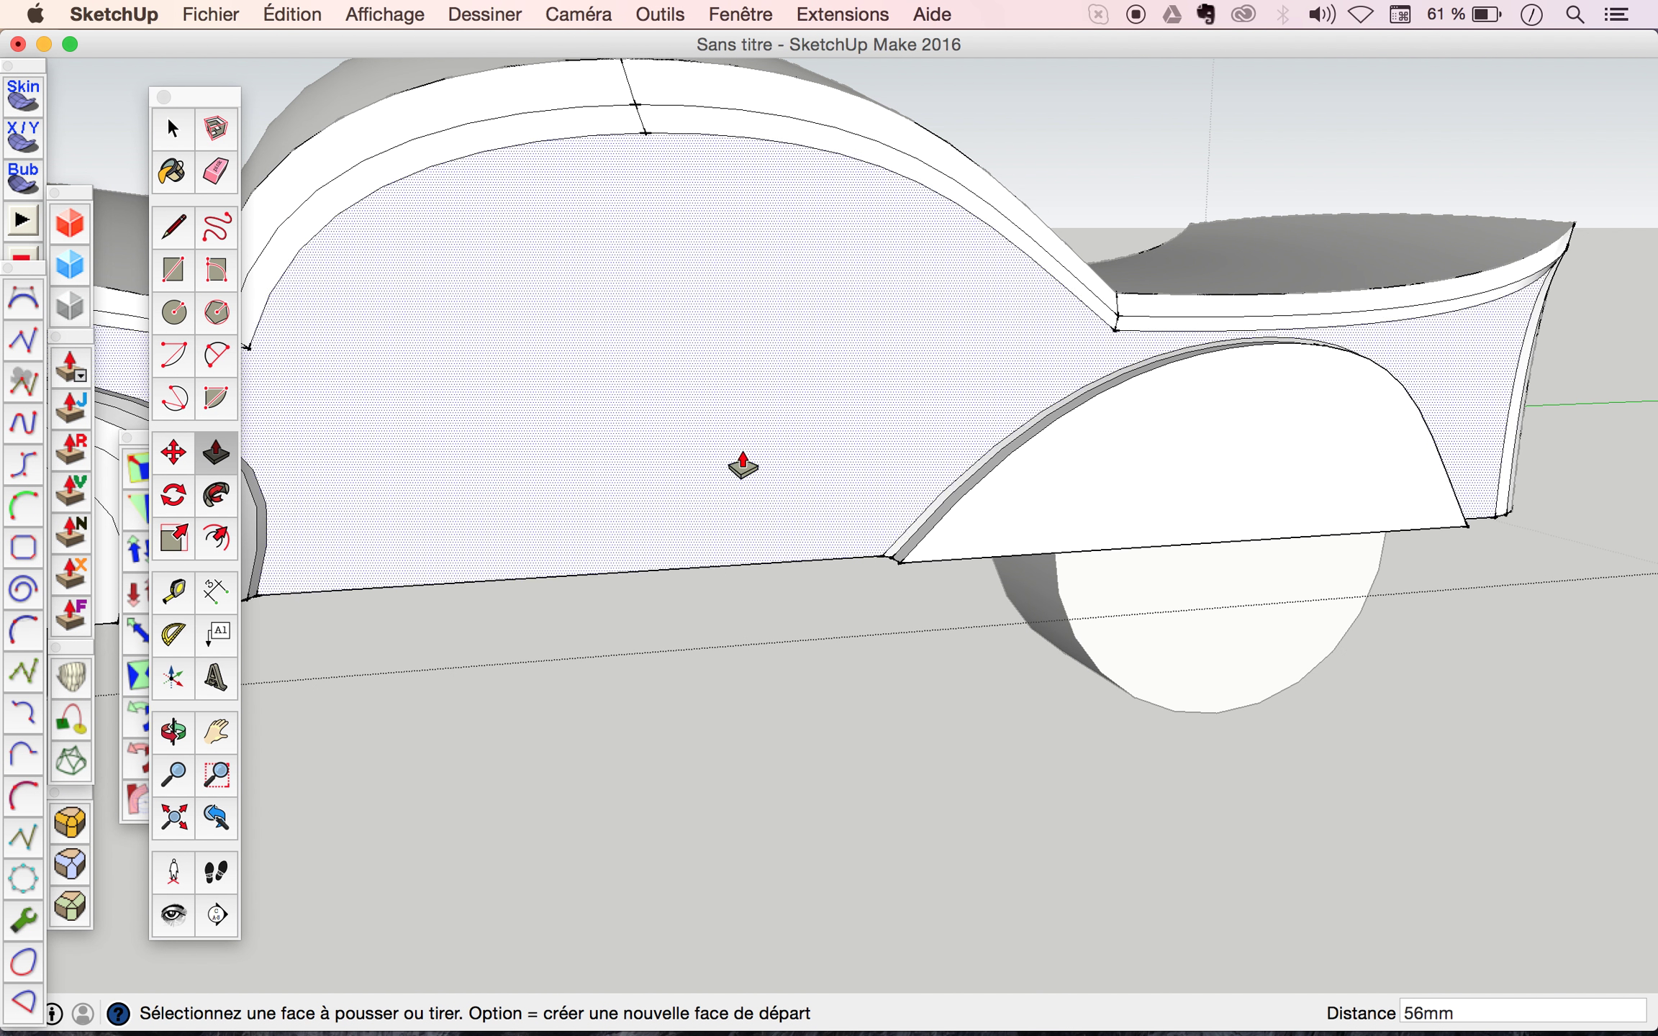
# Scale the new arch face slightly narrower to 0,98 and orbit above the car body.
pyautogui.press('space')
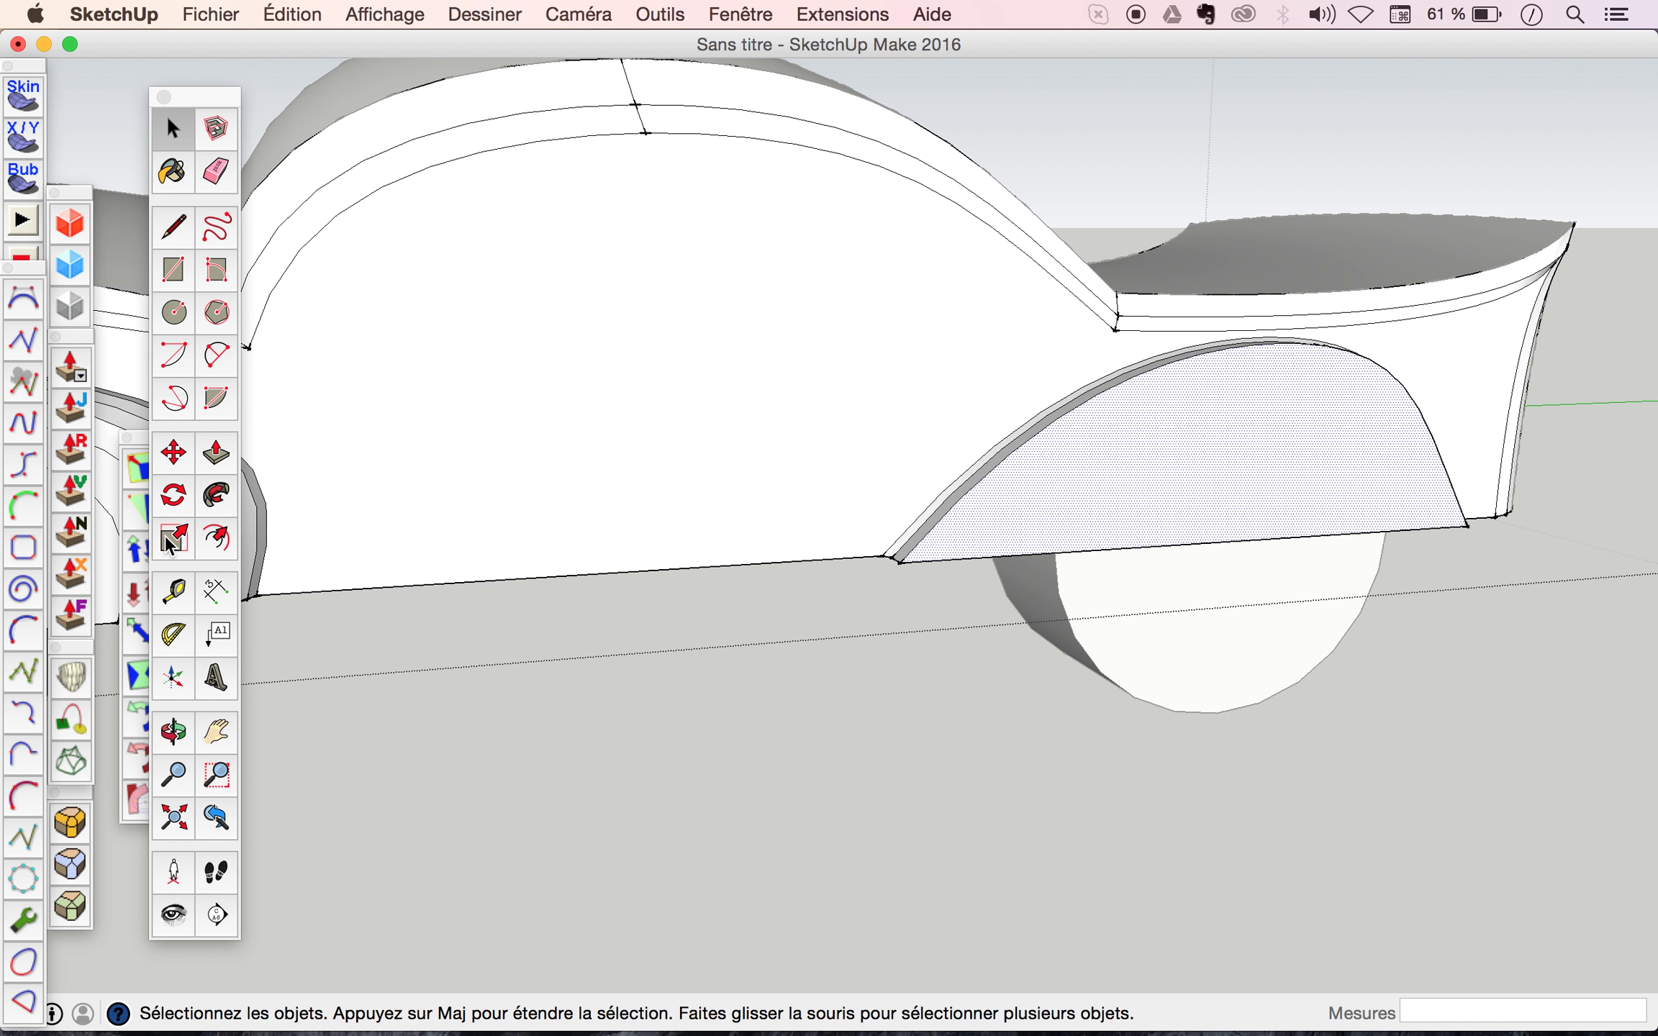
pyautogui.click(169, 545)
pyautogui.moveTo(901, 459); pyautogui.dragTo(921, 458)
pyautogui.moveTo(936, 512); pyautogui.dragTo(1202, 710, button='middle')
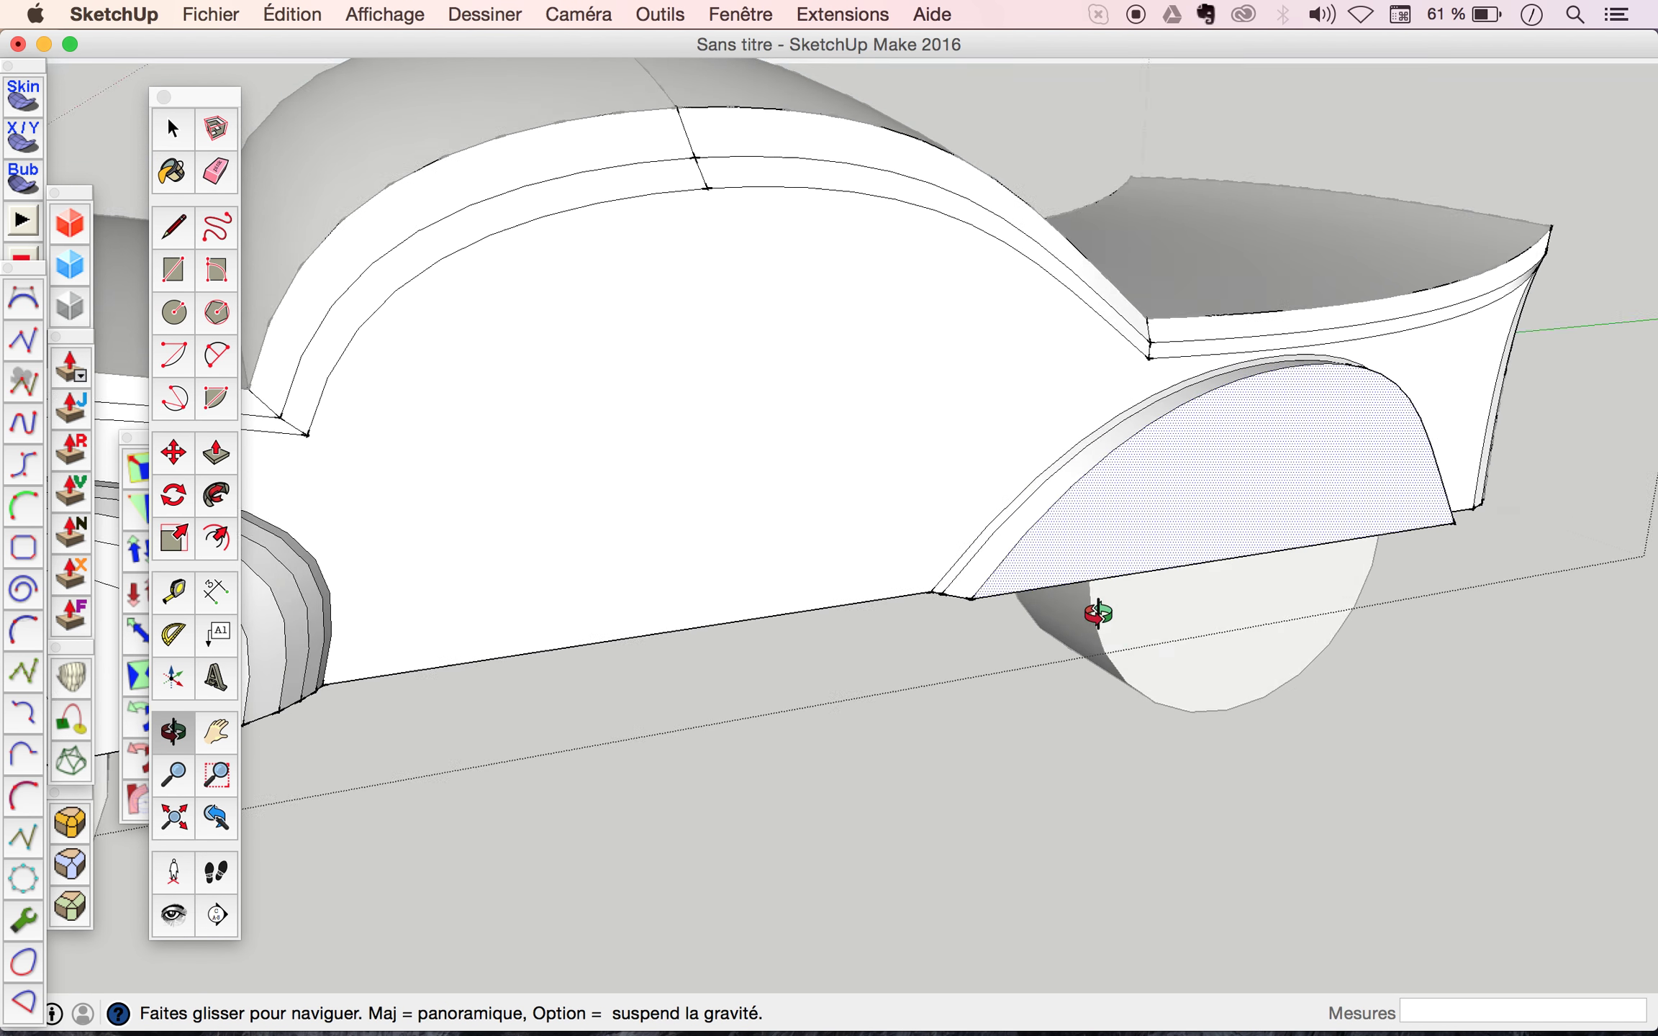
# Zoom in on the rear arch and scale its face to 0,92 along the red axis.
pyautogui.scroll(5, 1106, 616)
pyautogui.moveTo(1102, 617)
pyautogui.mouseDown()
pyautogui.moveTo(1240, 629)
pyautogui.moveTo(1099, 677)
pyautogui.mouseUp()
pyautogui.scroll(3, 1032, 652)
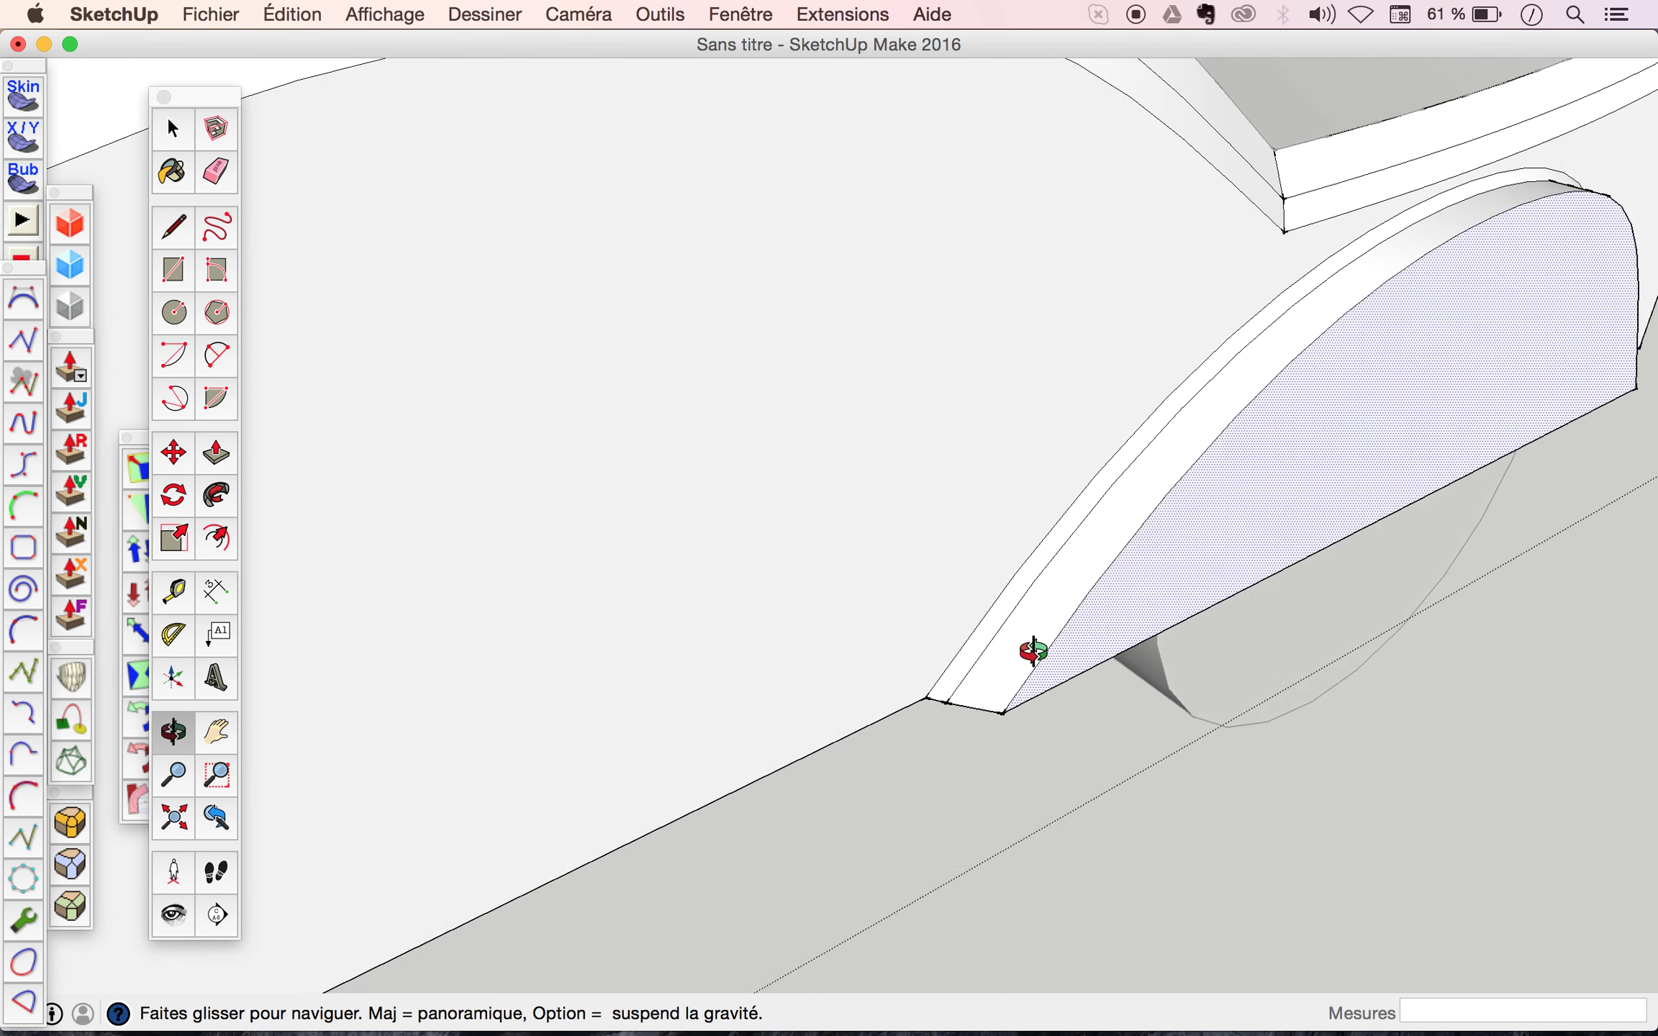
pyautogui.click(173, 541)
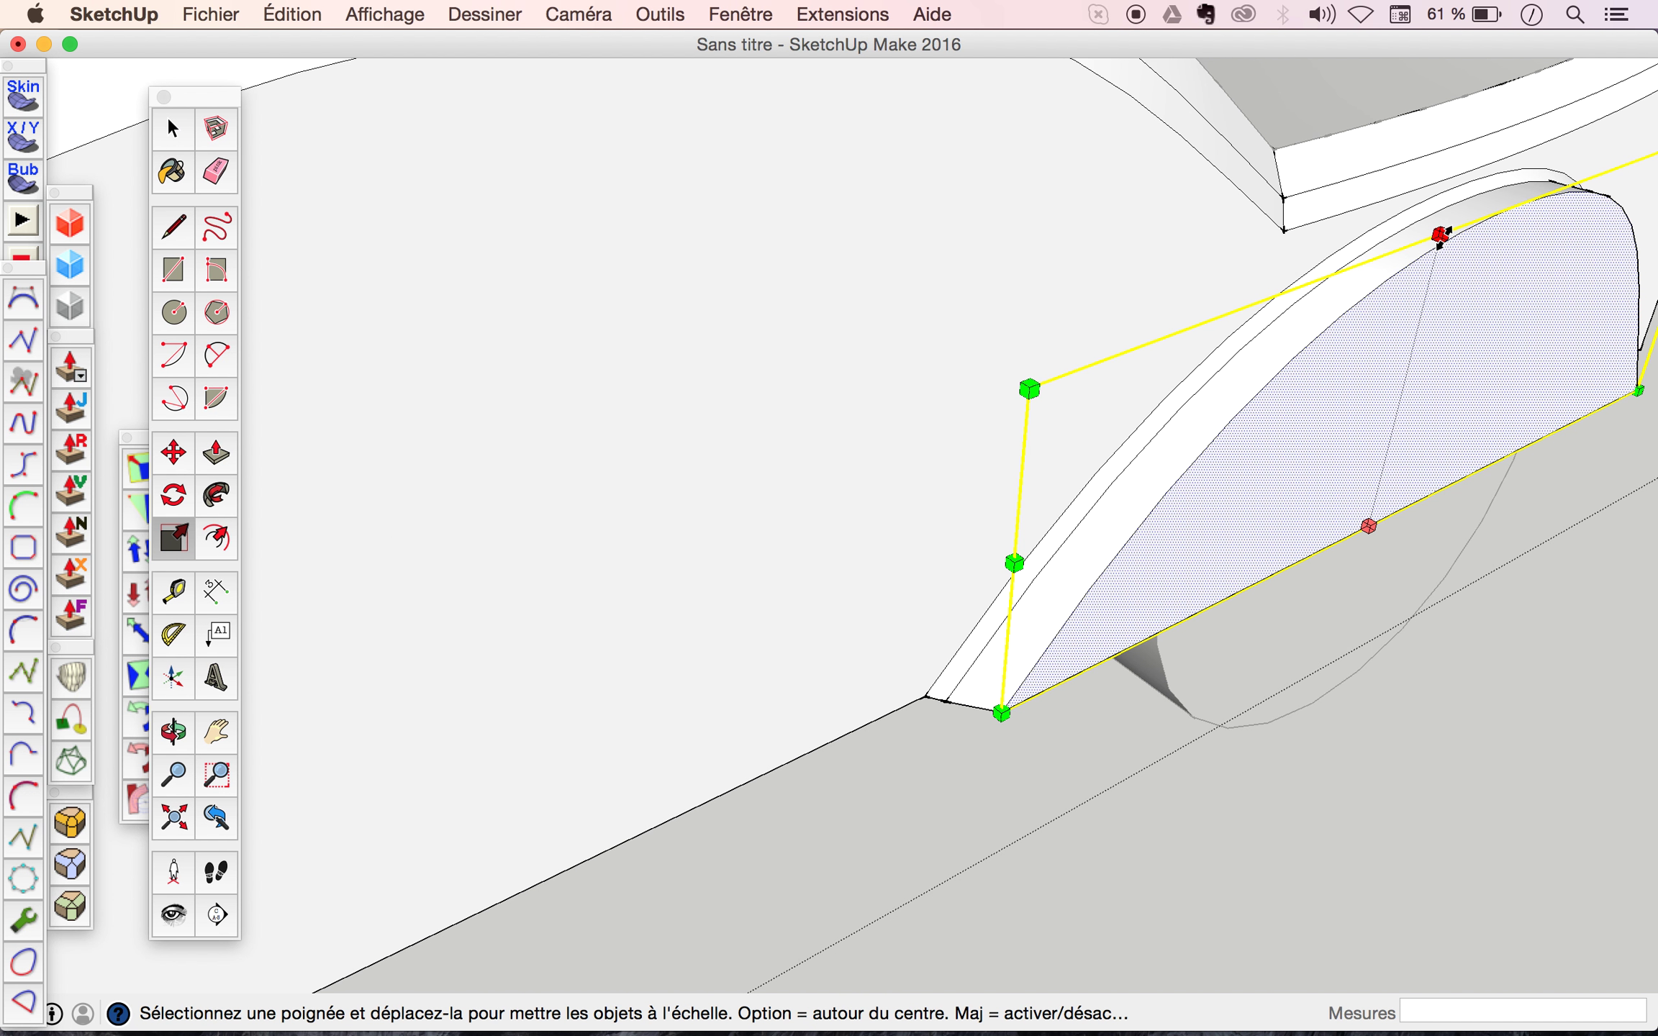
pyautogui.moveTo(1441, 234); pyautogui.dragTo(1434, 261)
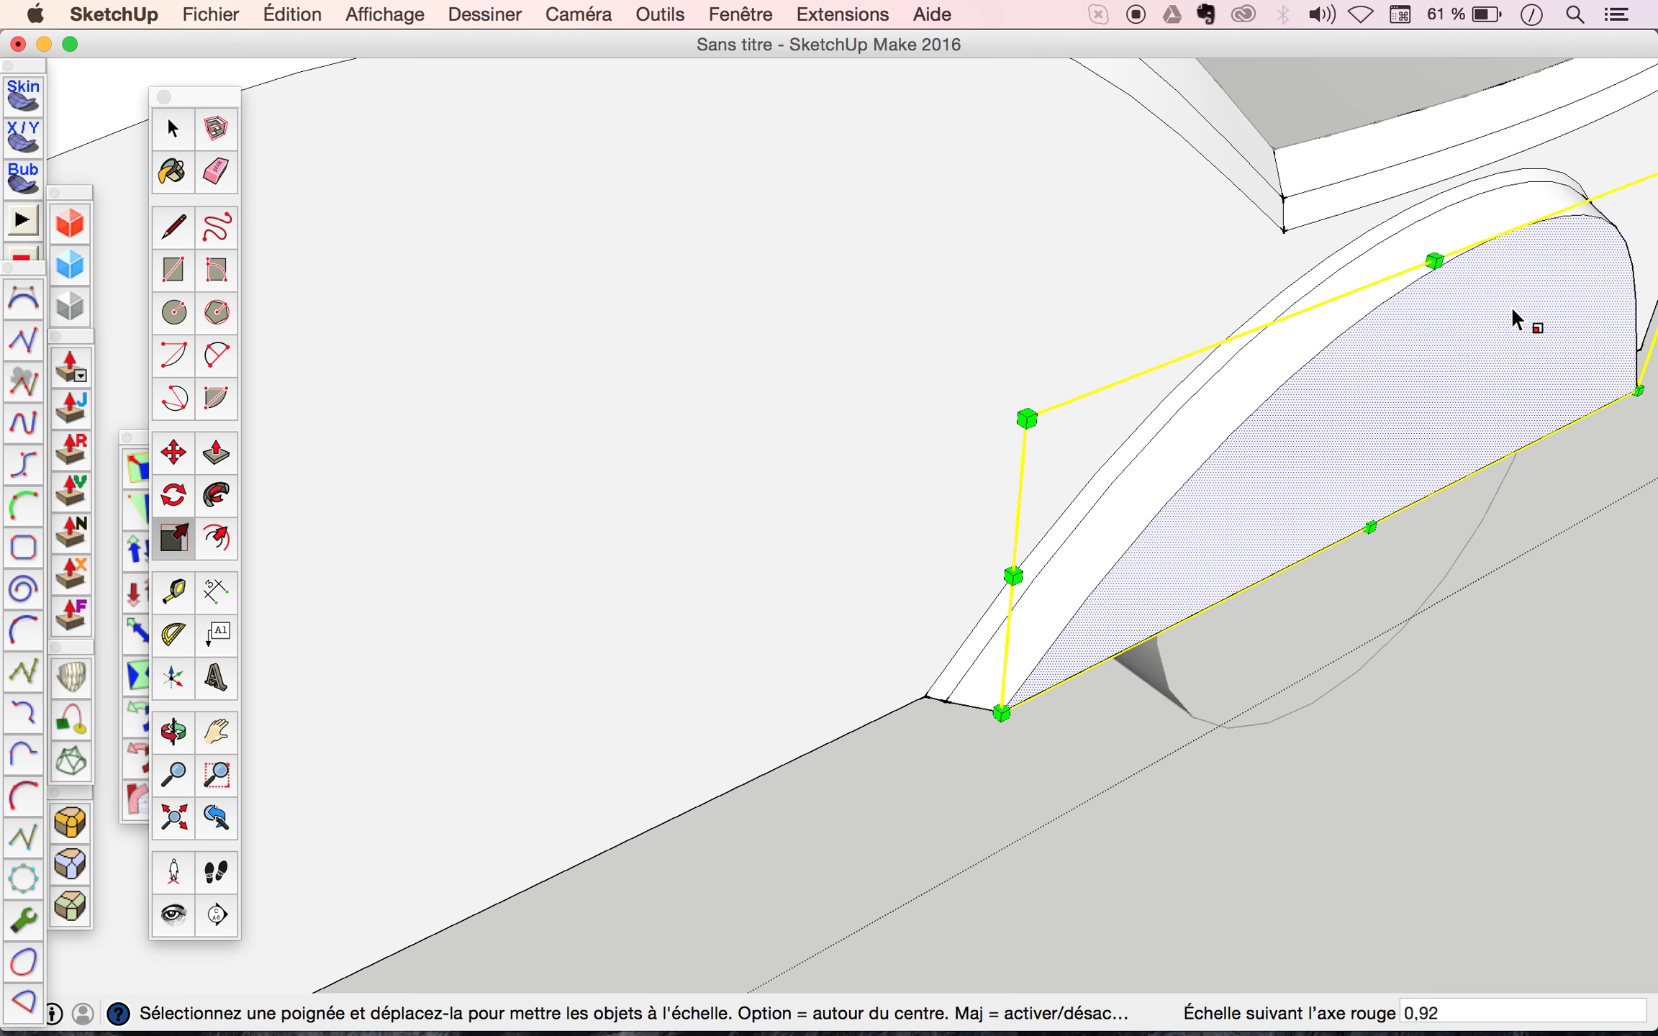
# Orbit around the arch and narrow the arch face to 0,96.
pyautogui.press('o')
pyautogui.moveTo(1514, 319); pyautogui.dragTo(899, 322)
pyautogui.moveTo(859, 392)
pyautogui.mouseDown()
pyautogui.moveTo(943, 412)
pyautogui.moveTo(999, 511)
pyautogui.mouseUp()
pyautogui.scroll(-3, 888, 463)
pyautogui.scroll(5, 1005, 515)
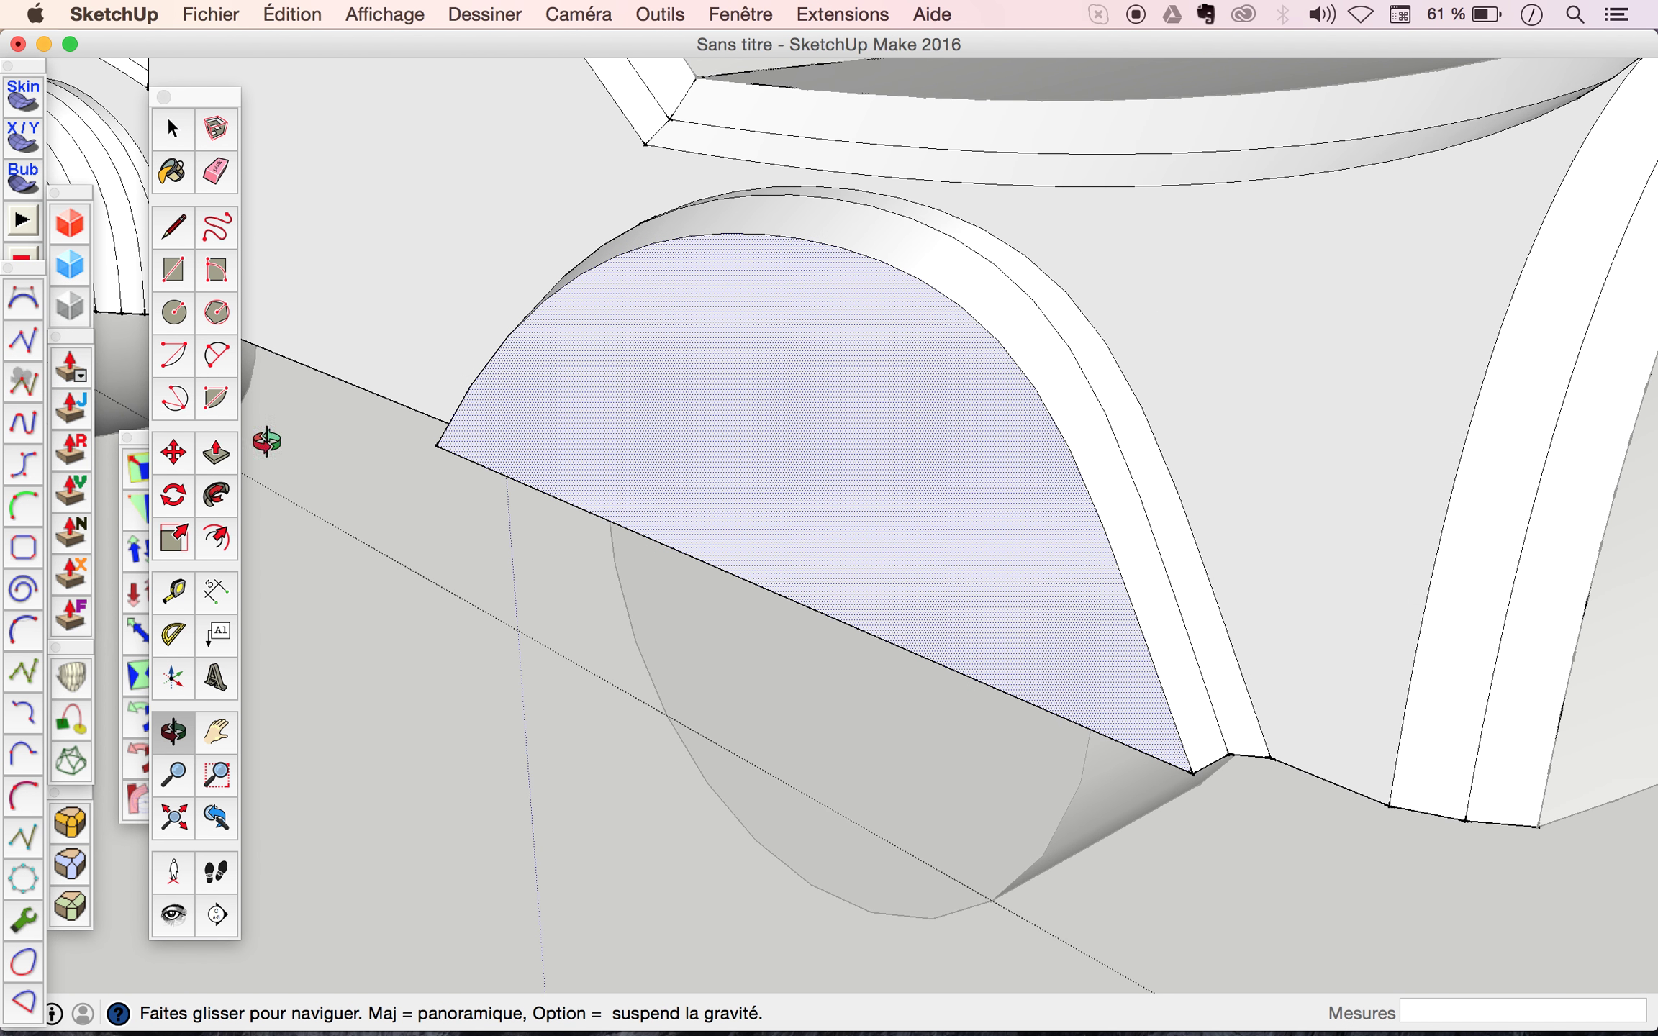
pyautogui.click(175, 545)
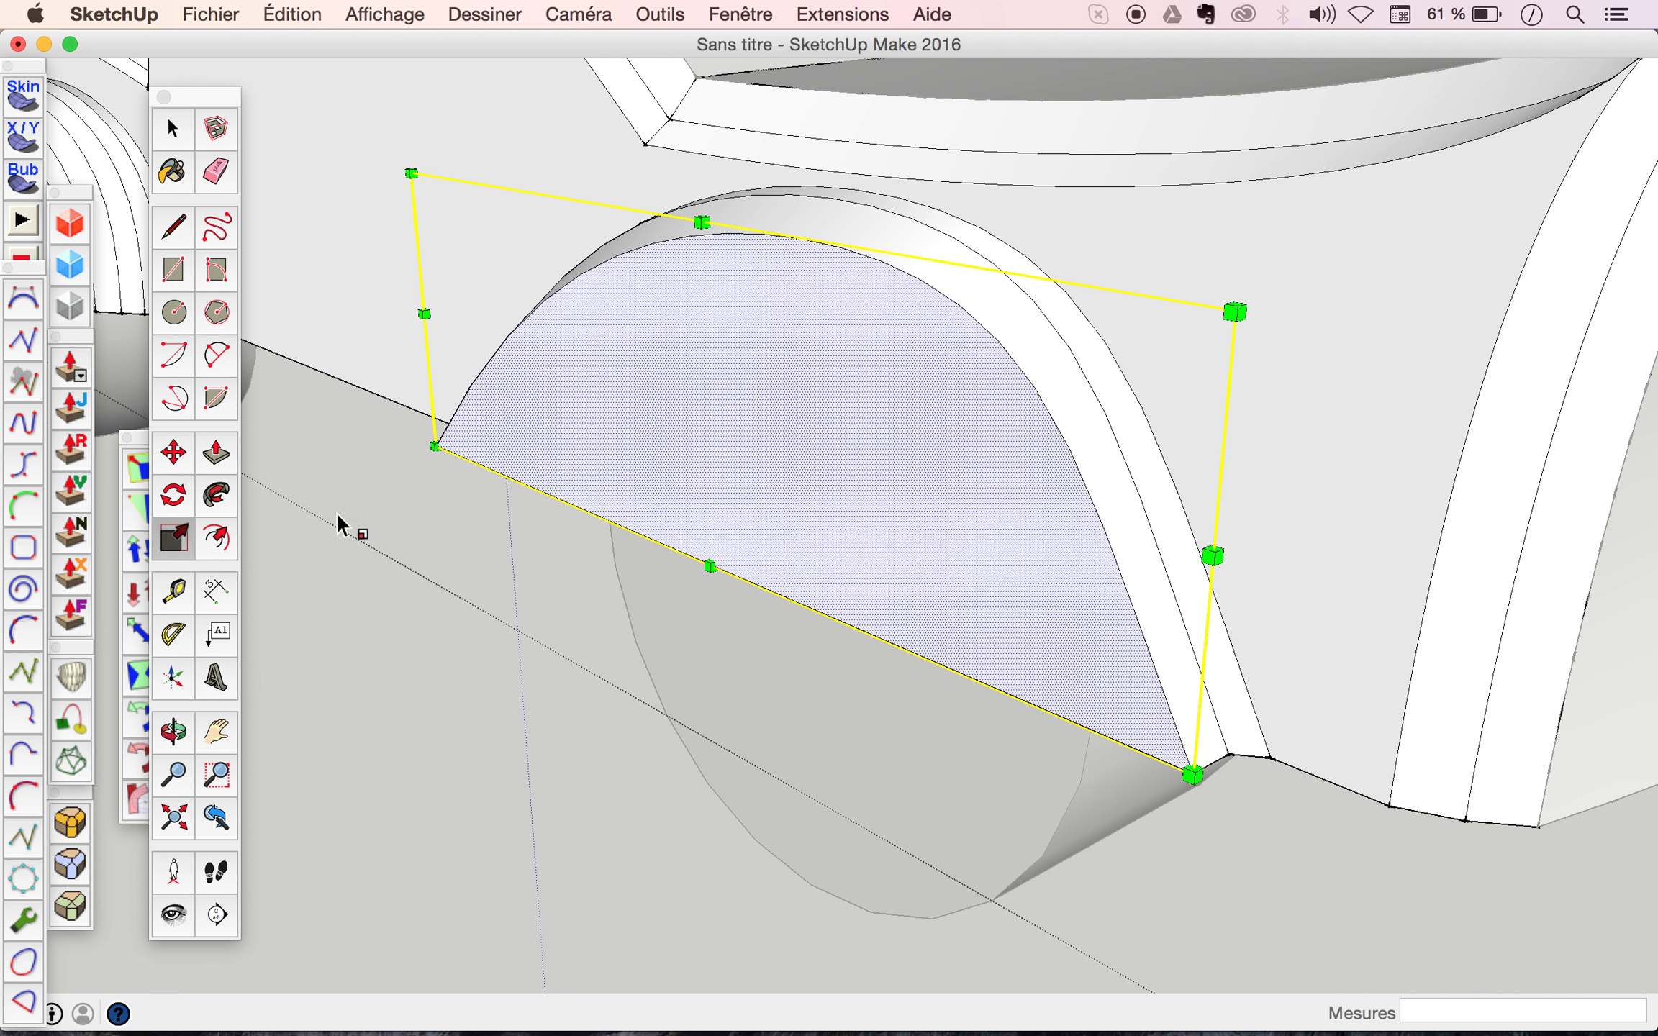
pyautogui.moveTo(1213, 557); pyautogui.dragTo(1144, 535)
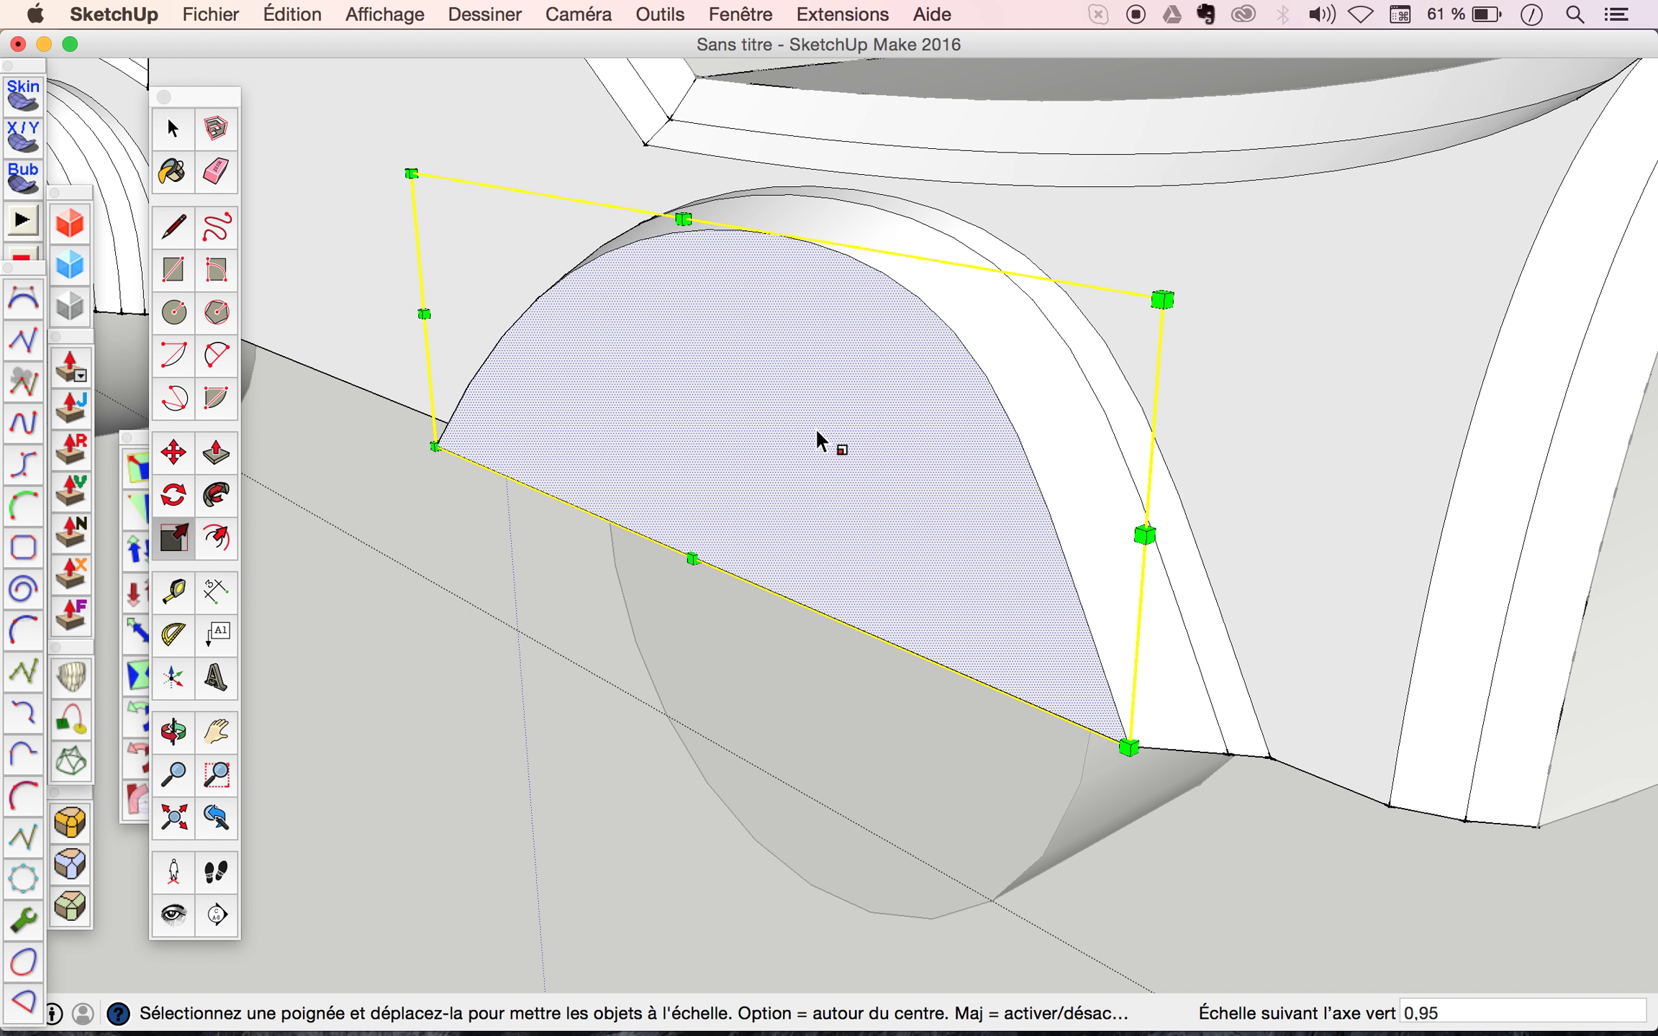
# Extrude the arch face out by 28mm.
pyautogui.click(221, 456)
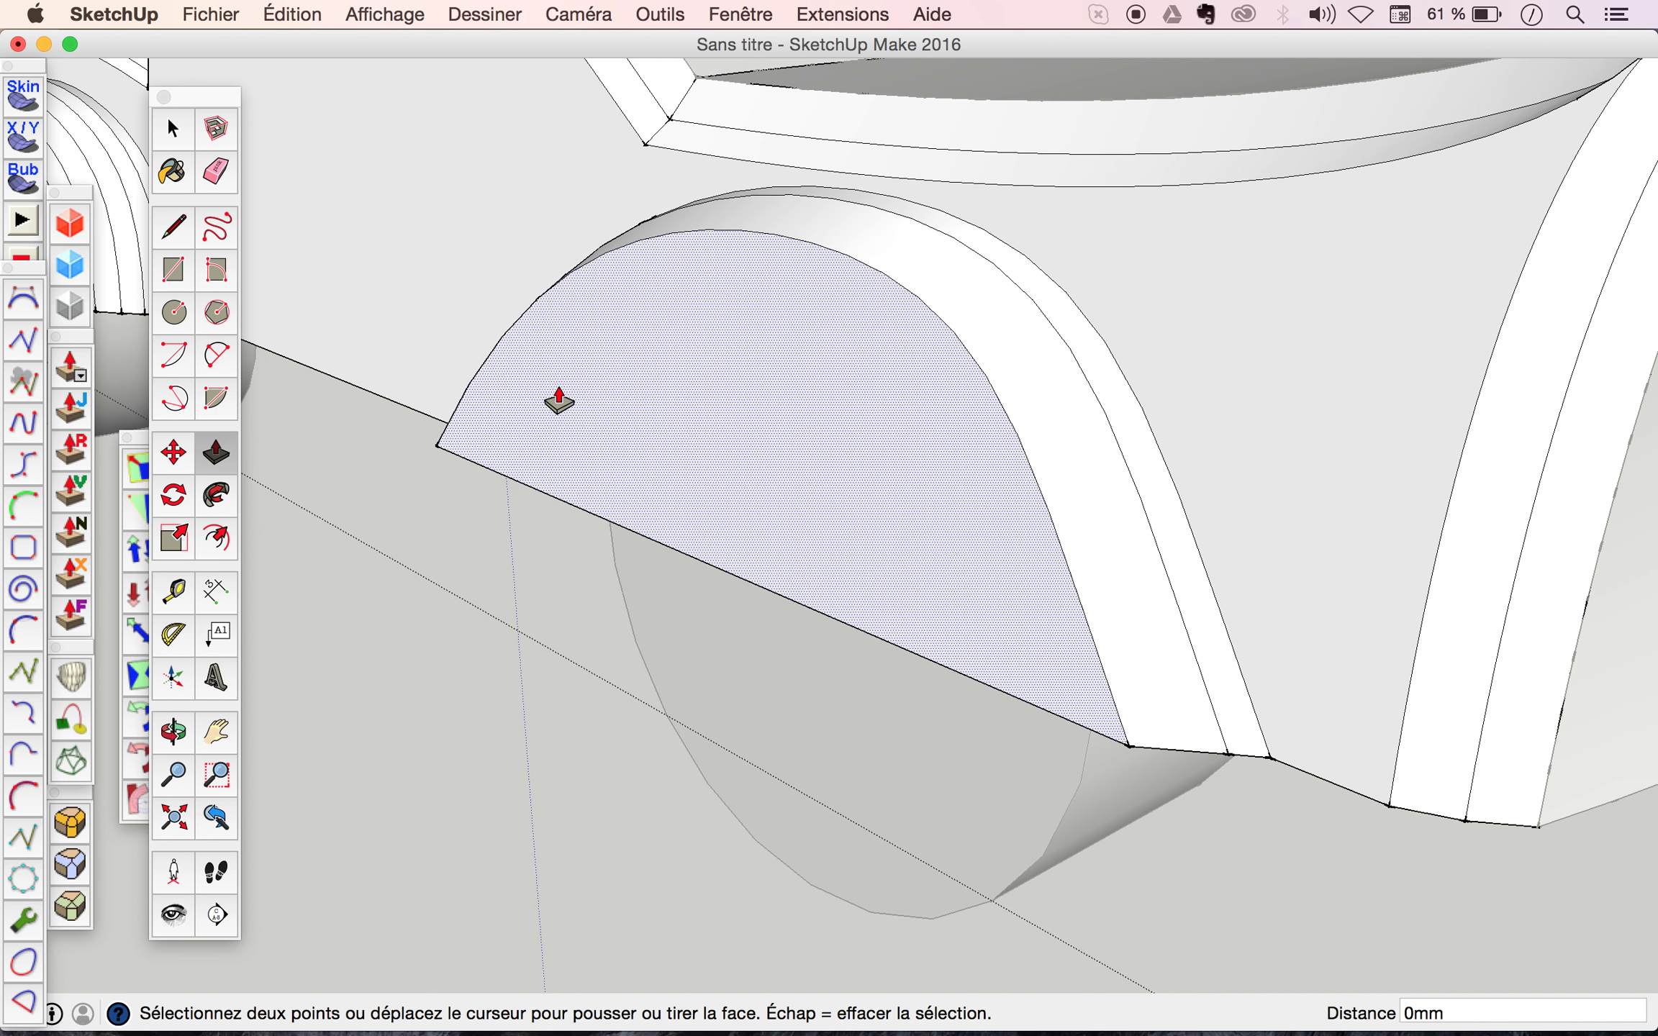
pyautogui.click(839, 432)
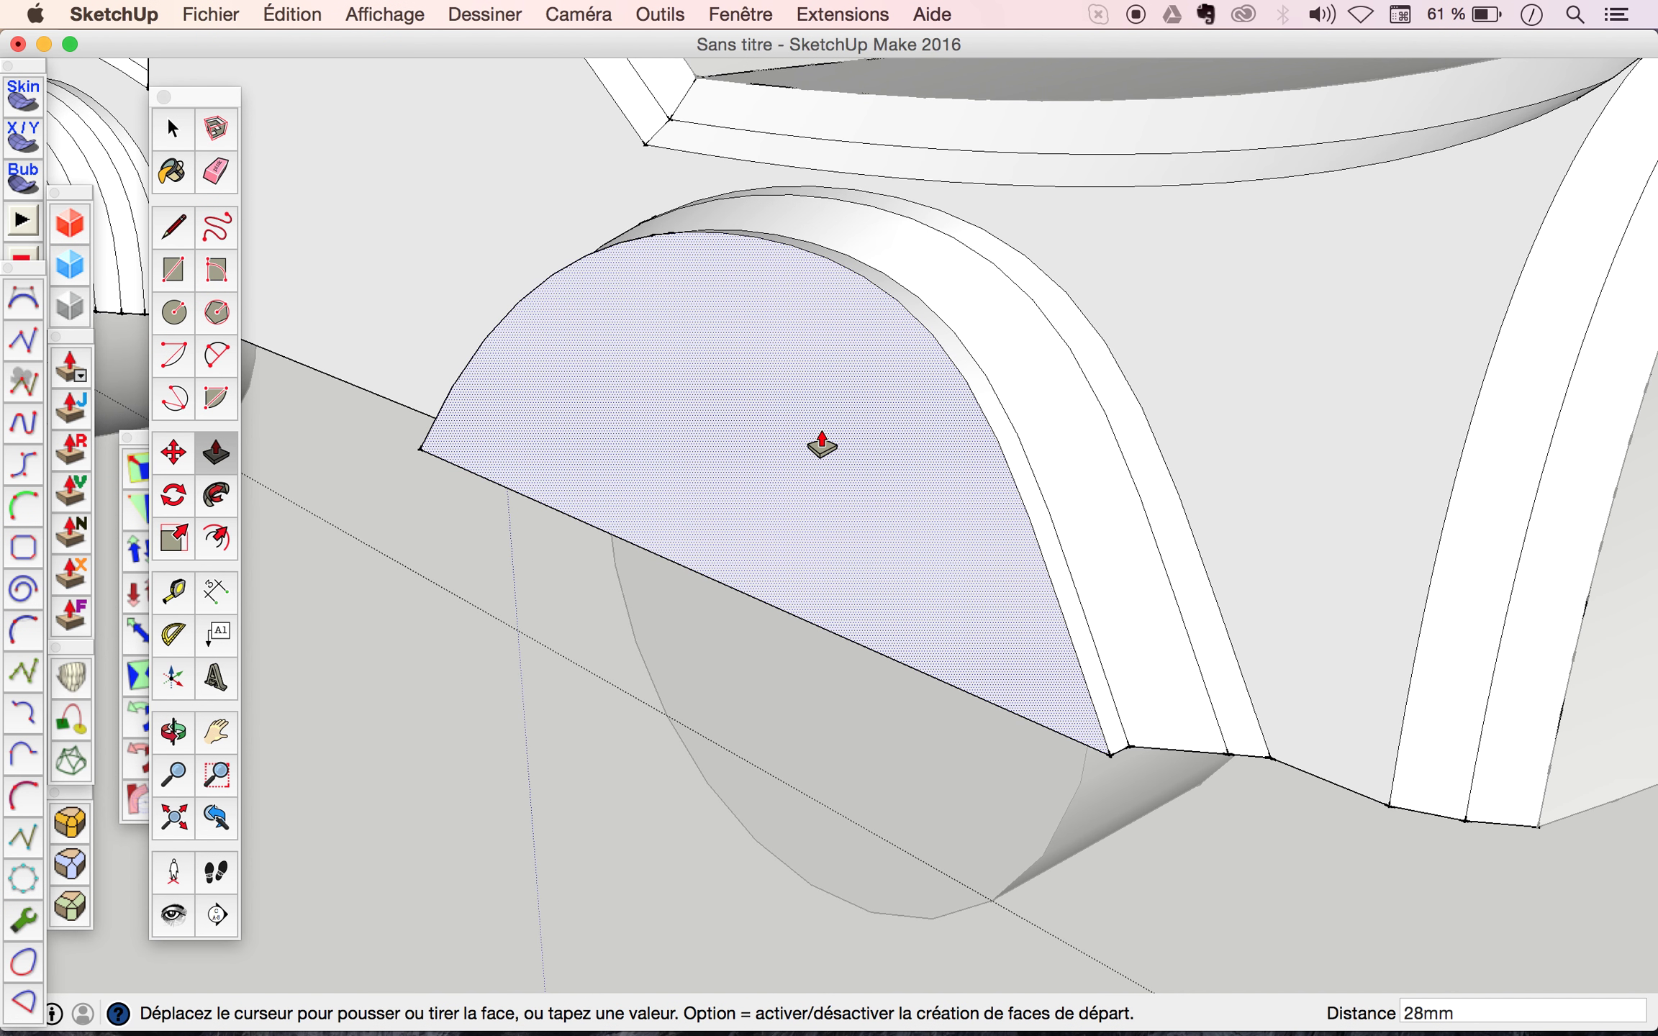
pyautogui.click(823, 444)
# Scale the new arch face to 0,90 height and narrow its rear and front sides to 0,92.
pyautogui.click(179, 545)
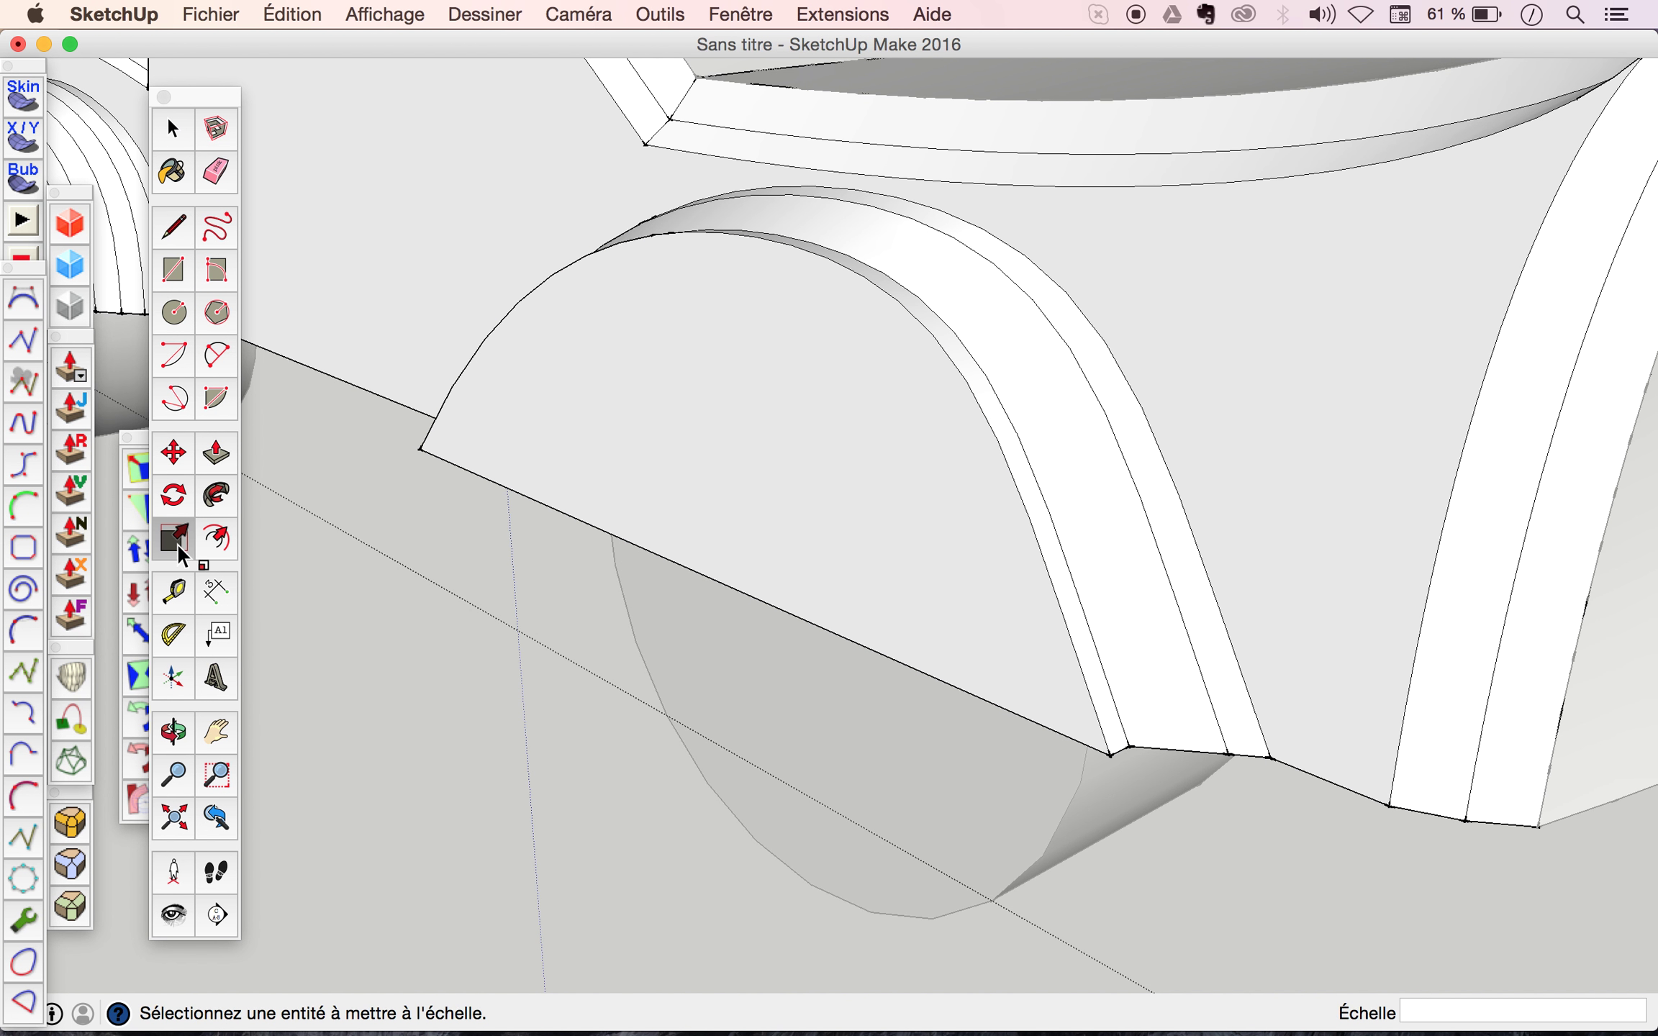
pyautogui.click(764, 333)
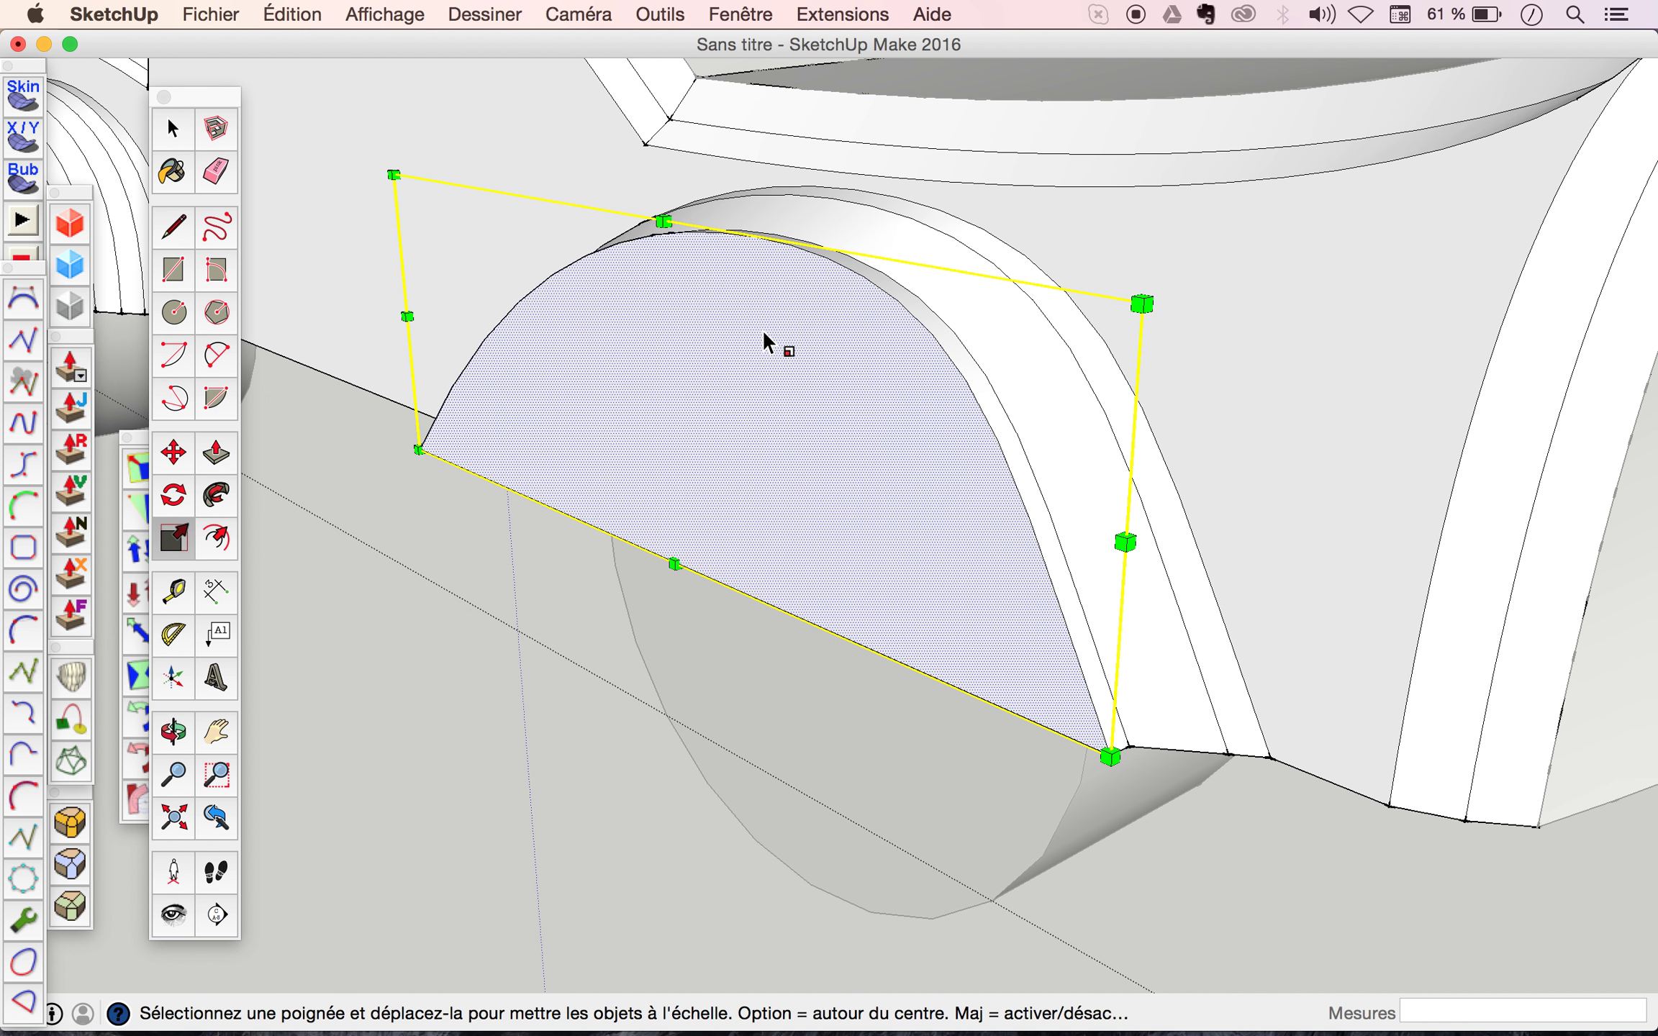
pyautogui.click(662, 222)
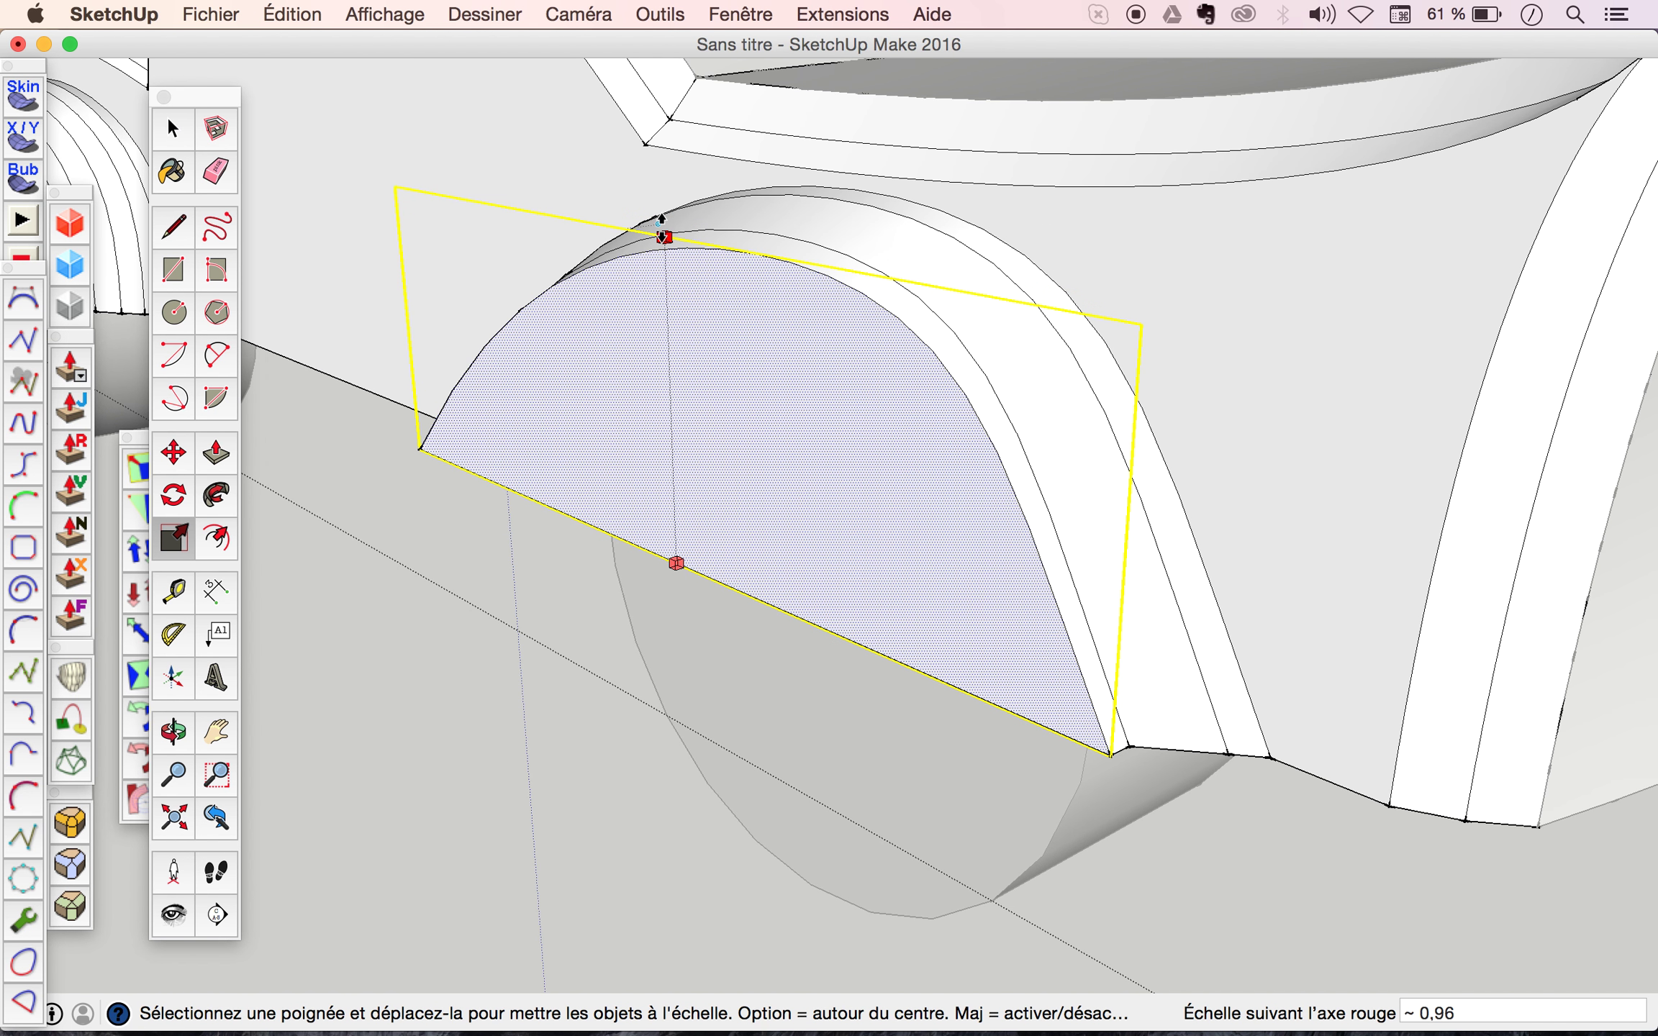
pyautogui.click(807, 330)
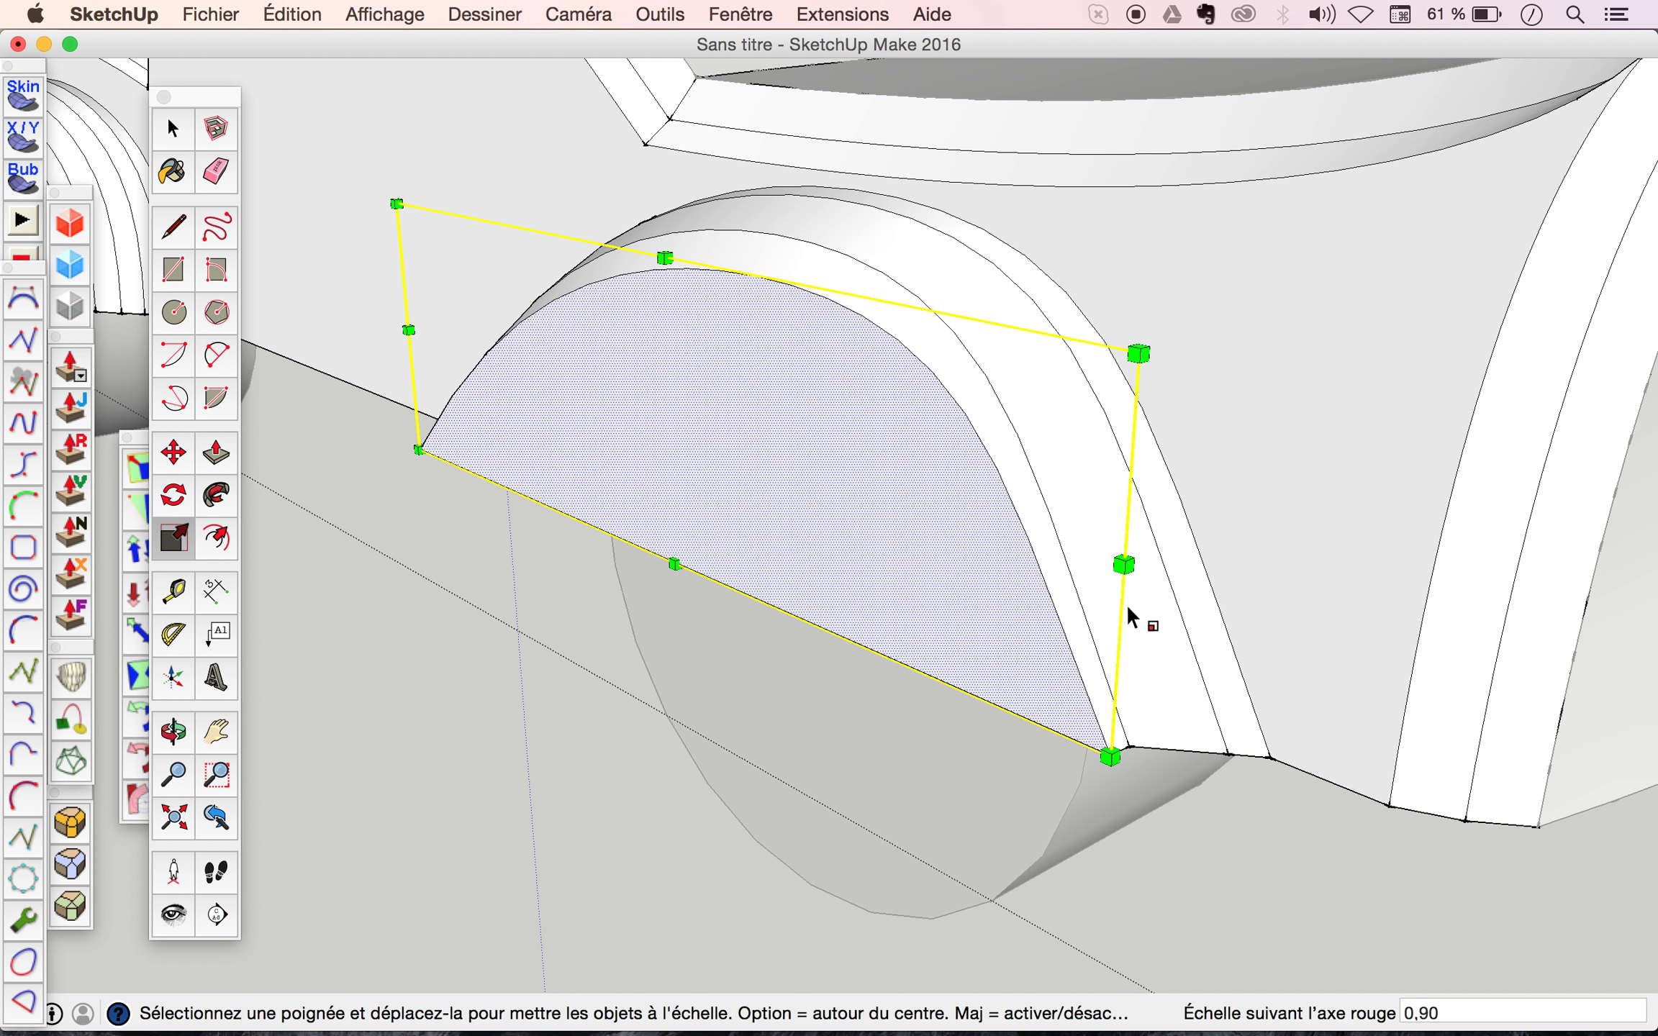
pyautogui.click(1120, 567)
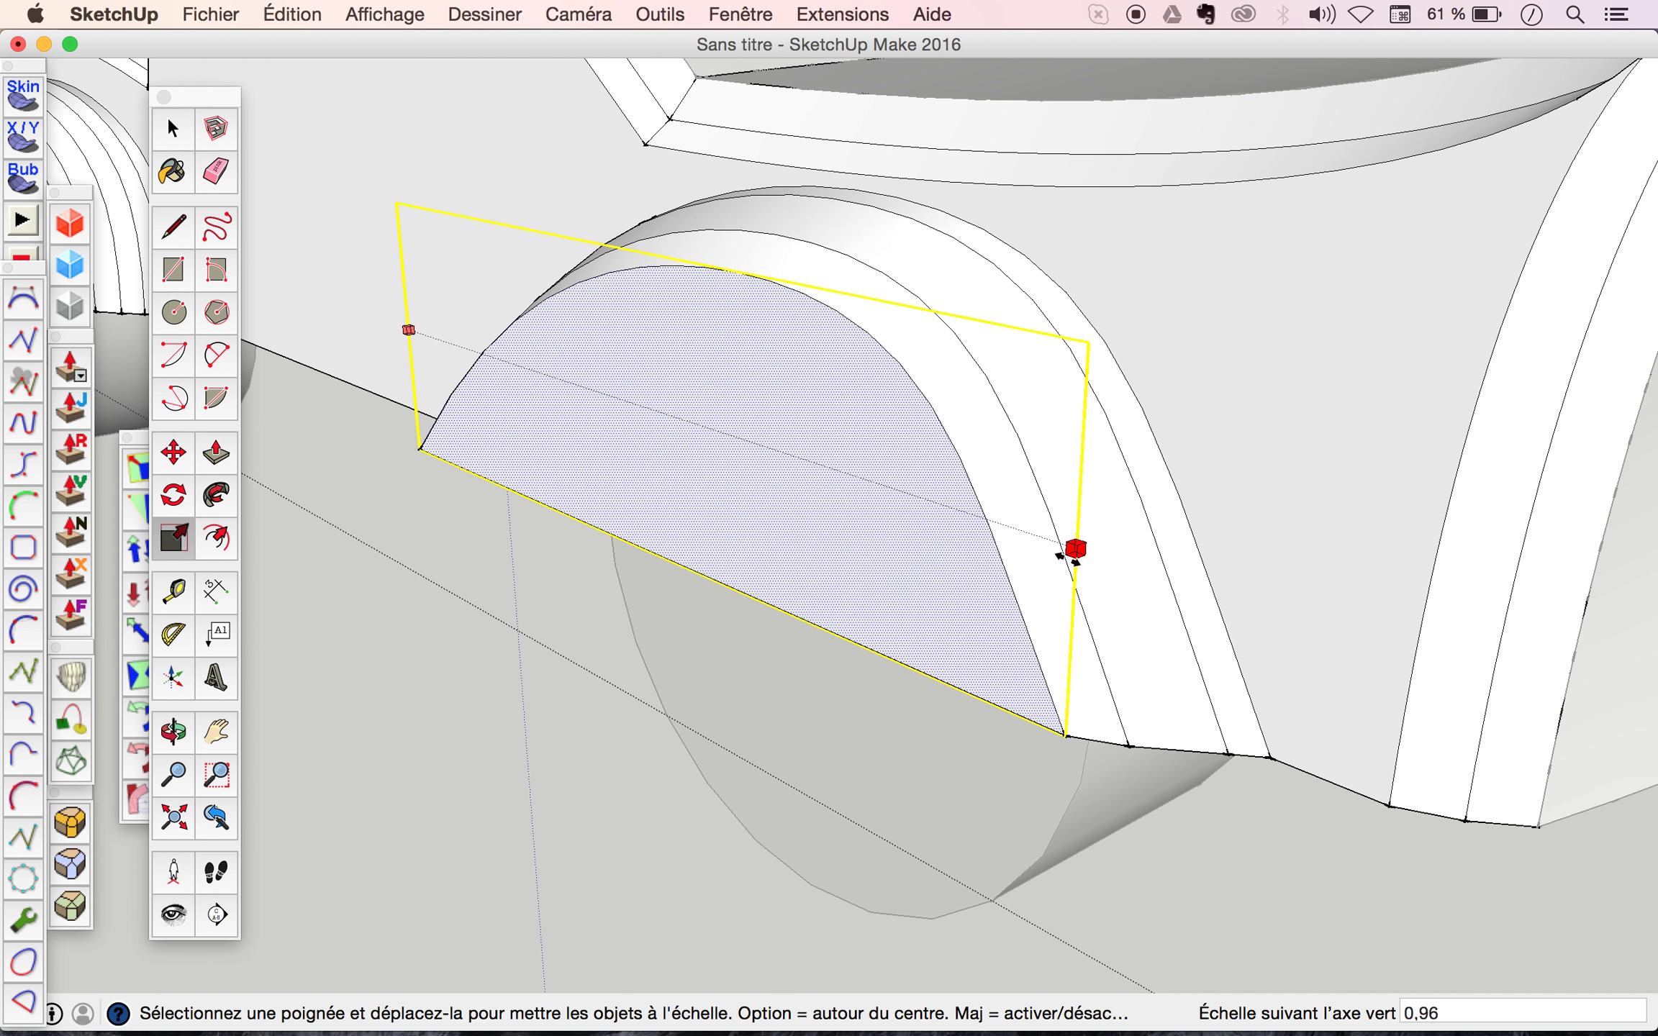
pyautogui.click(1051, 541)
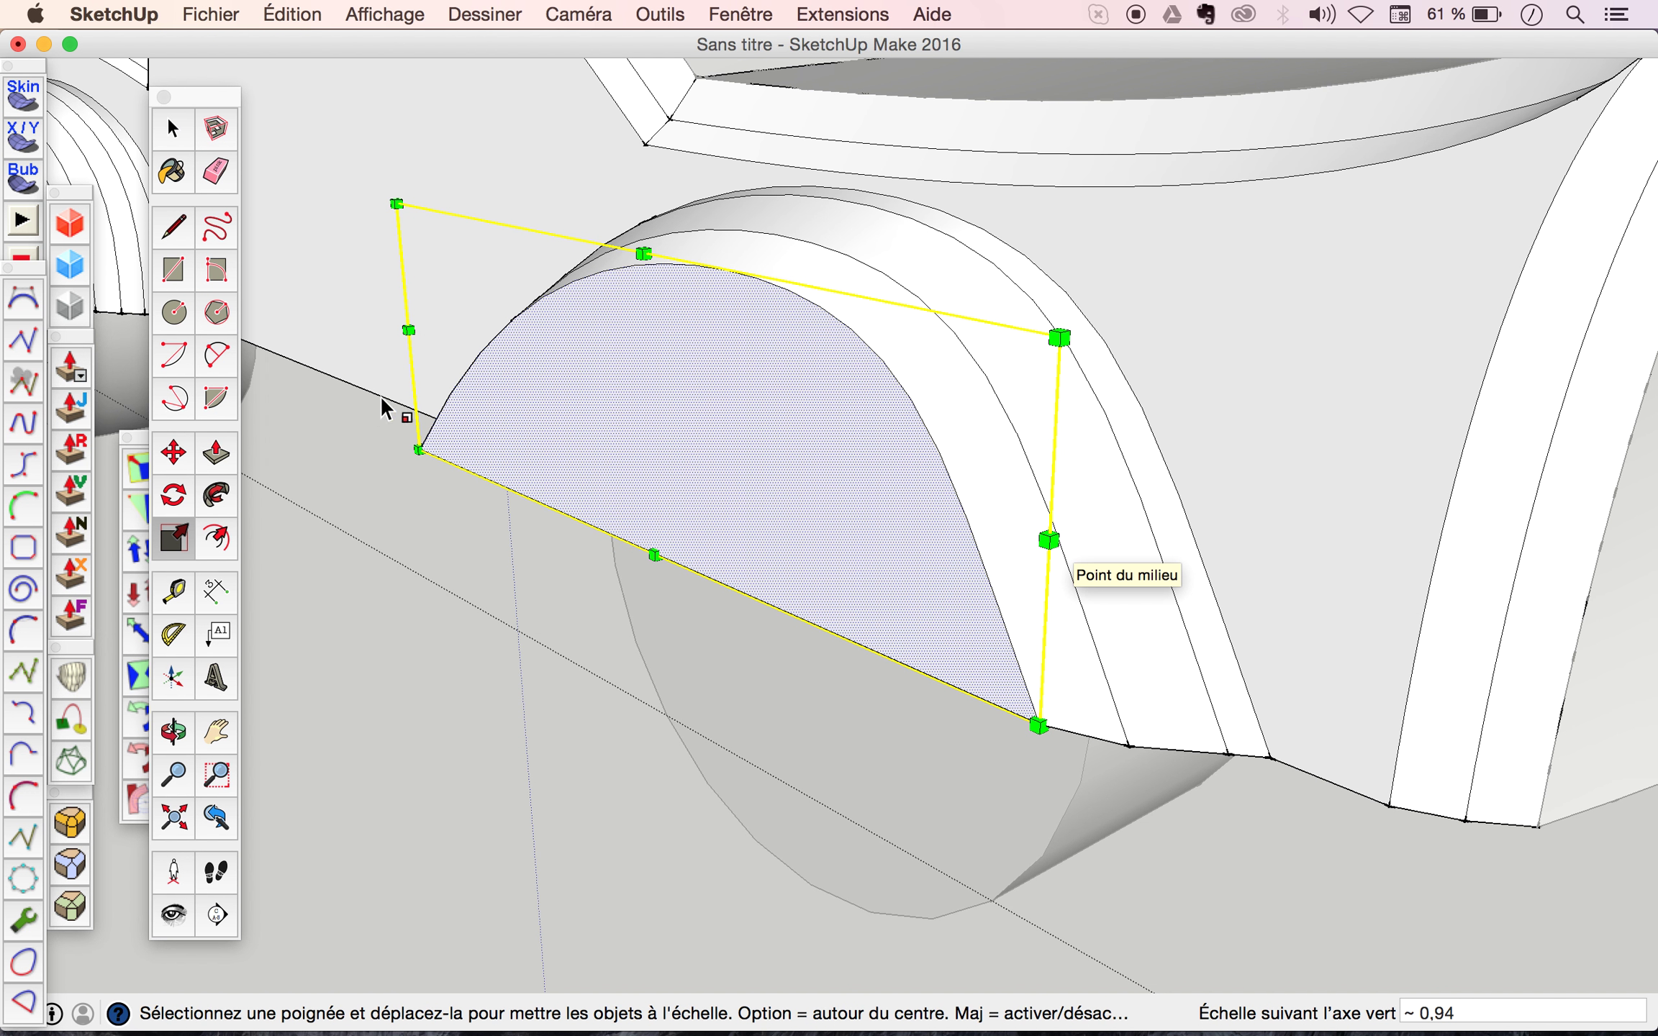
pyautogui.click(408, 332)
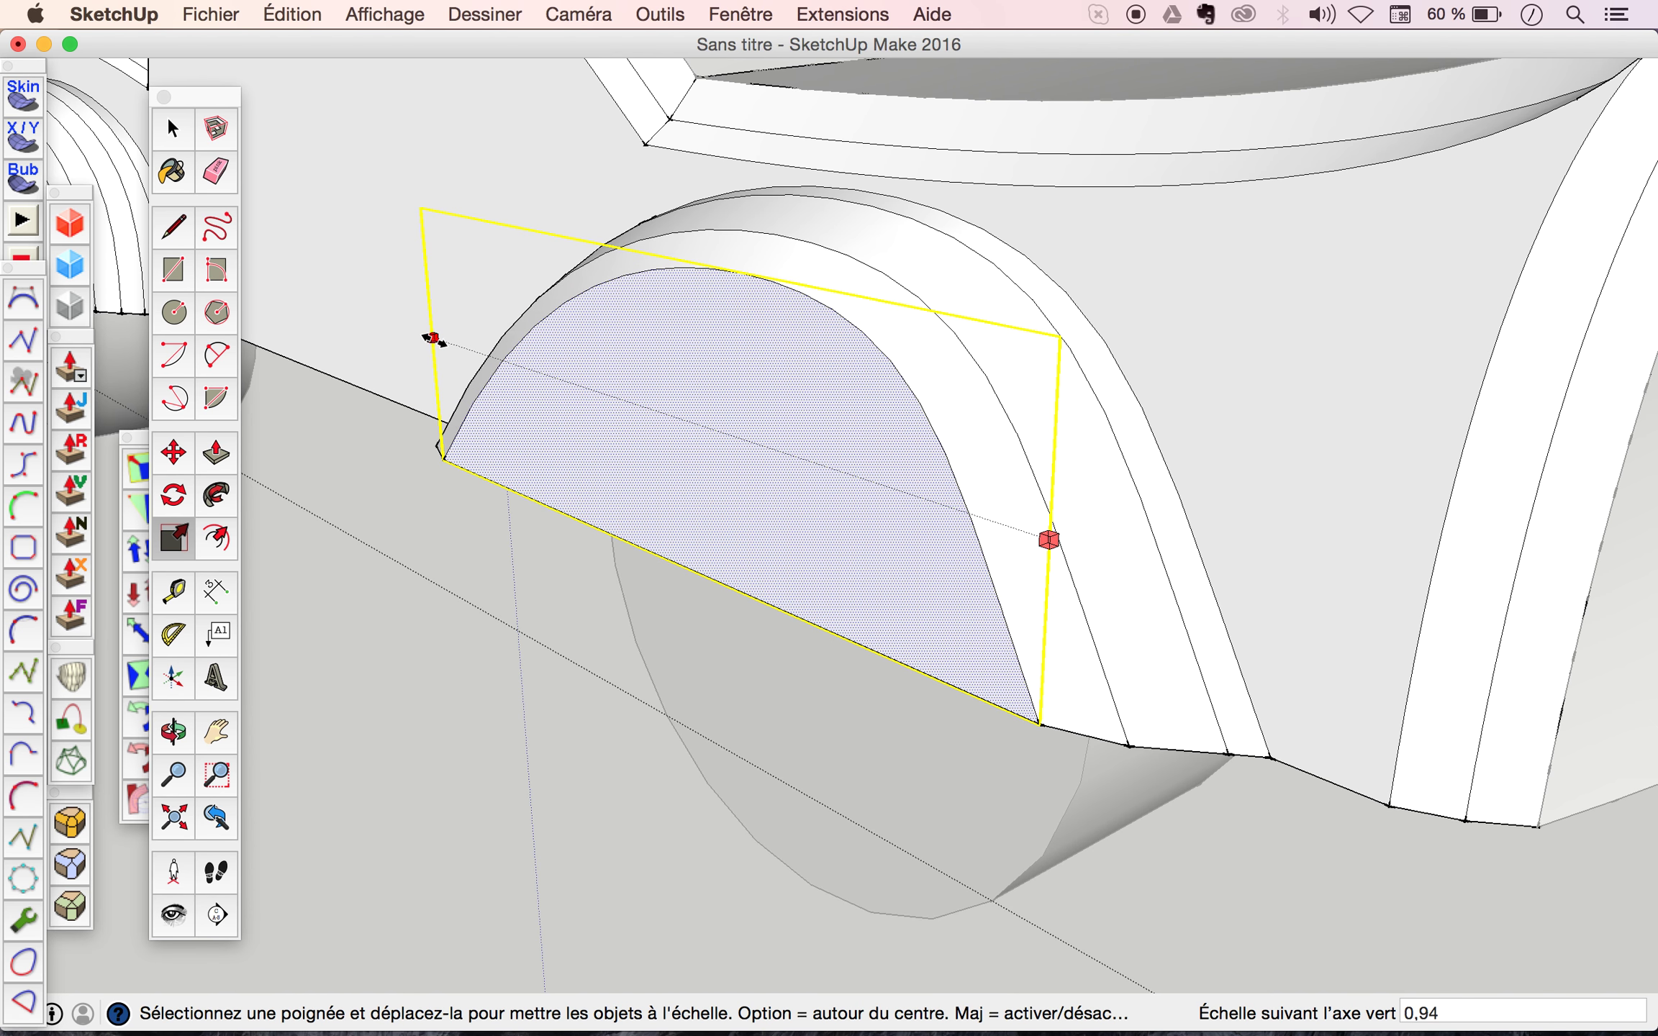
pyautogui.click(441, 341)
# Orbit to a side view and extrude the innermost arch face outward 30mm.
pyautogui.moveTo(670, 393); pyautogui.dragTo(1278, 498, button='middle')
pyautogui.moveTo(541, 494)
pyautogui.mouseDown(button='middle')
pyautogui.moveTo(844, 482)
pyautogui.moveTo(674, 474)
pyautogui.moveTo(550, 392)
pyautogui.mouseUp(button='middle')
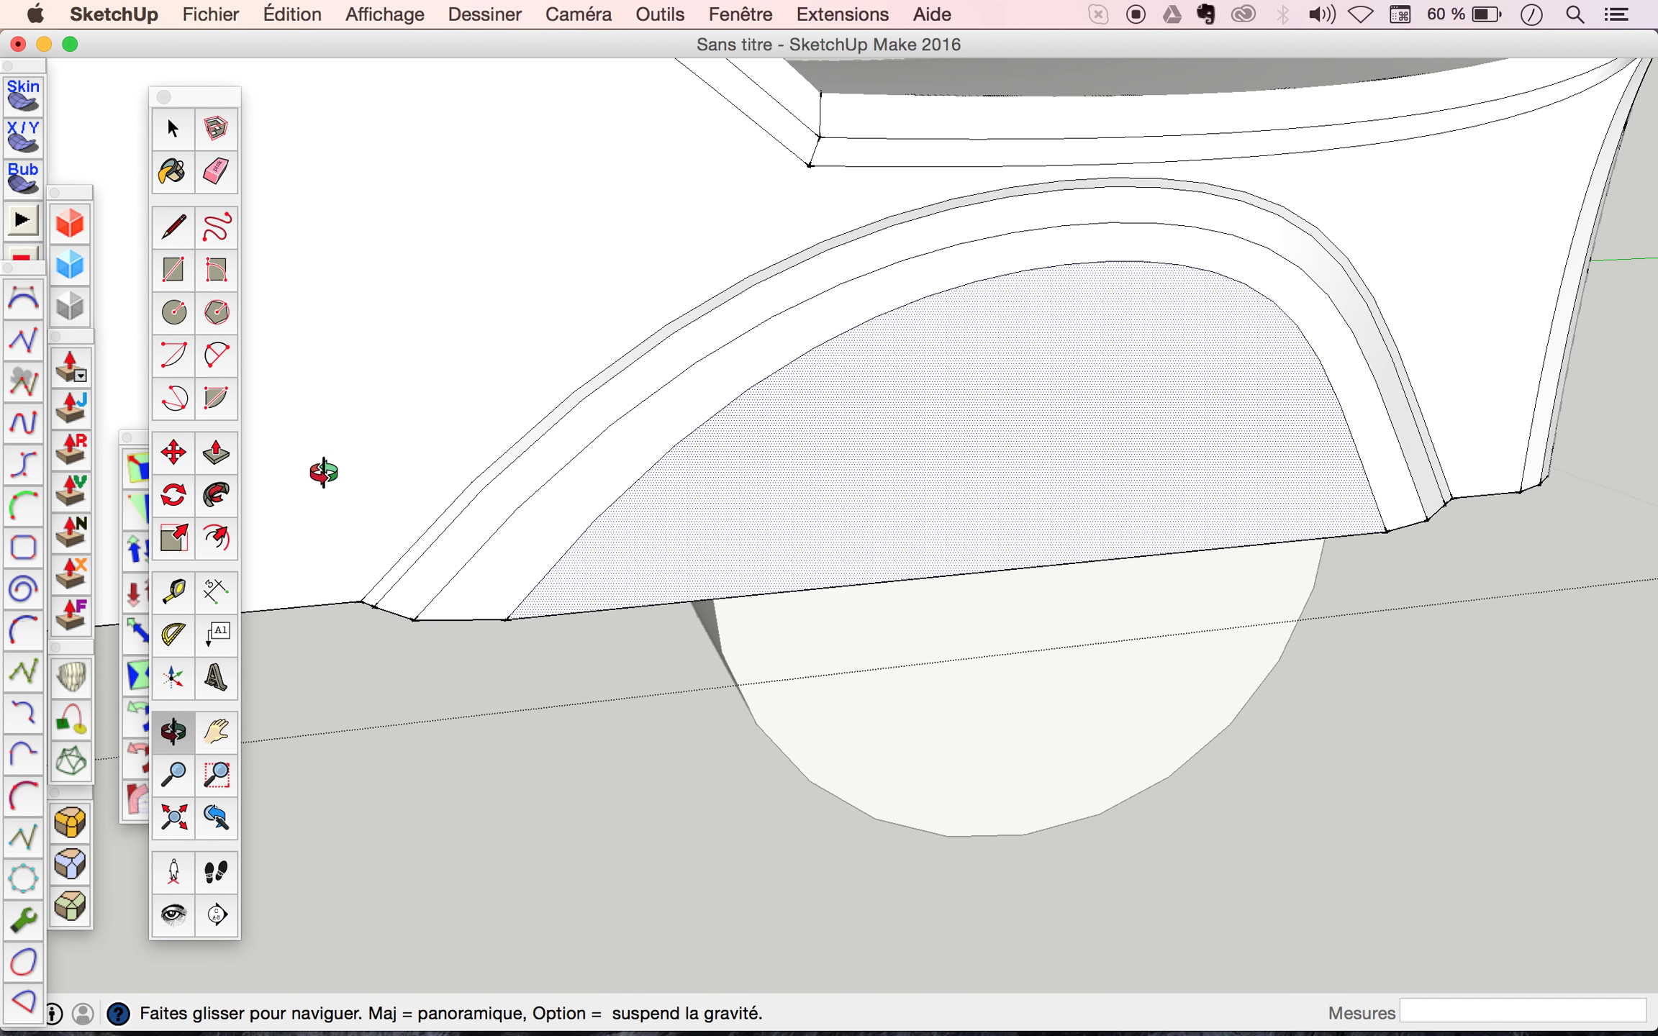
pyautogui.click(219, 453)
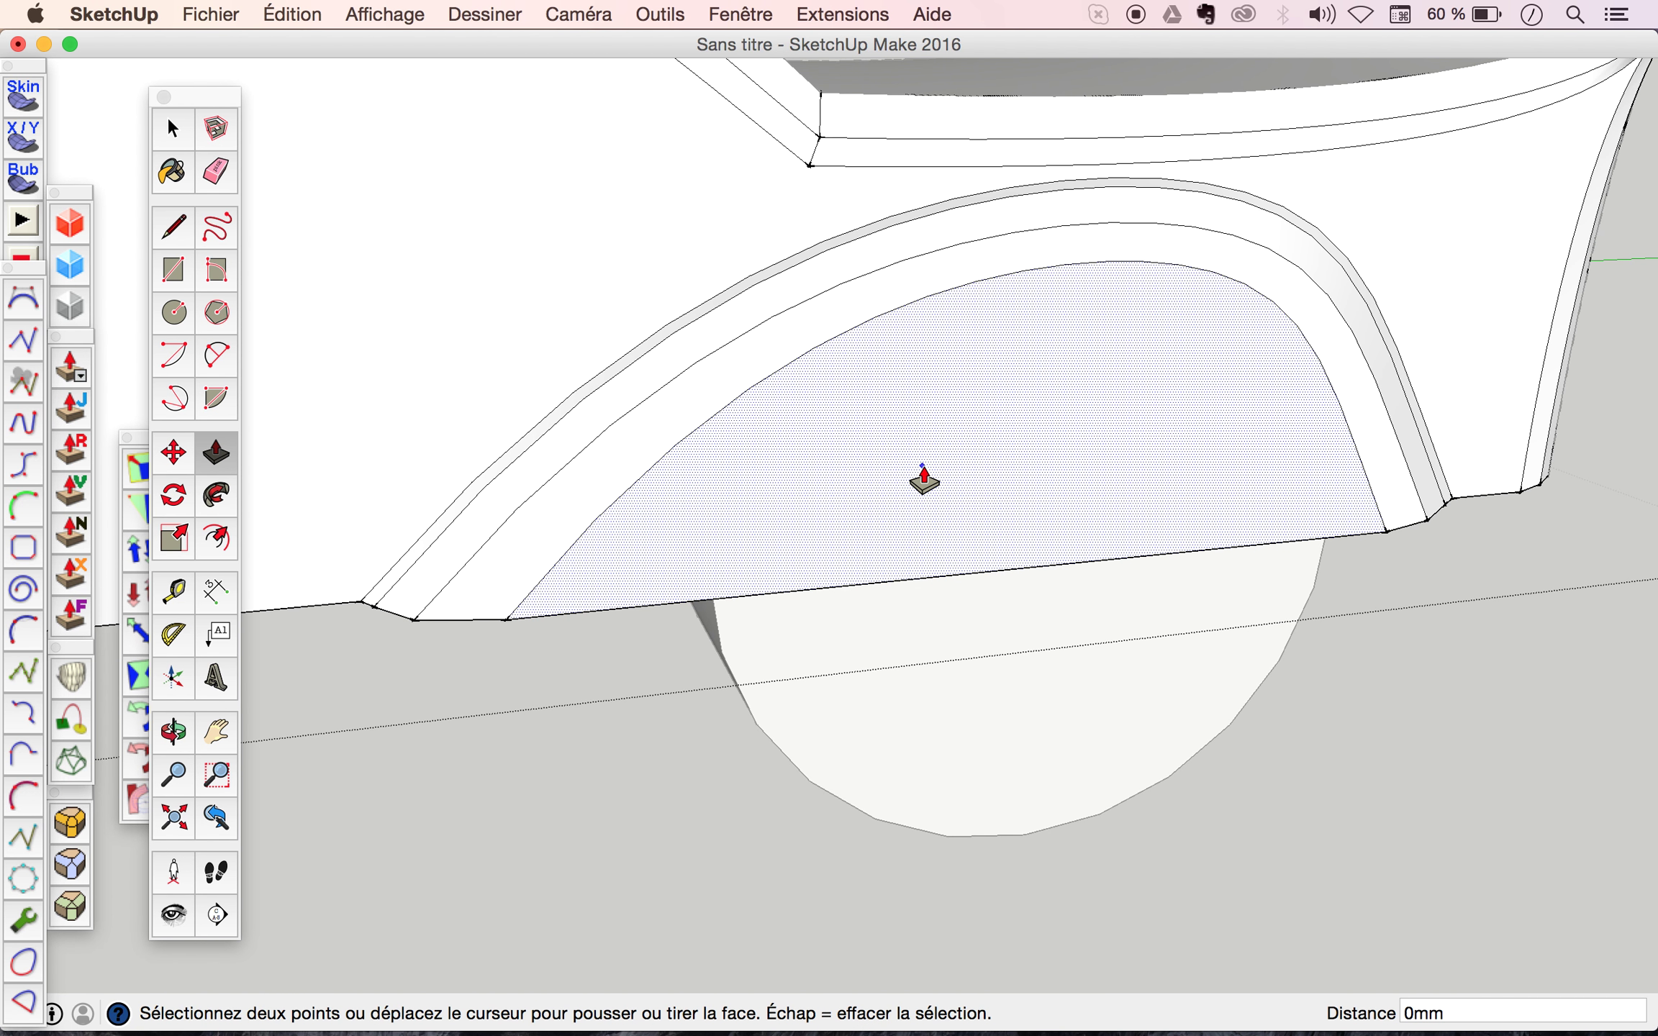
pyautogui.click(924, 476)
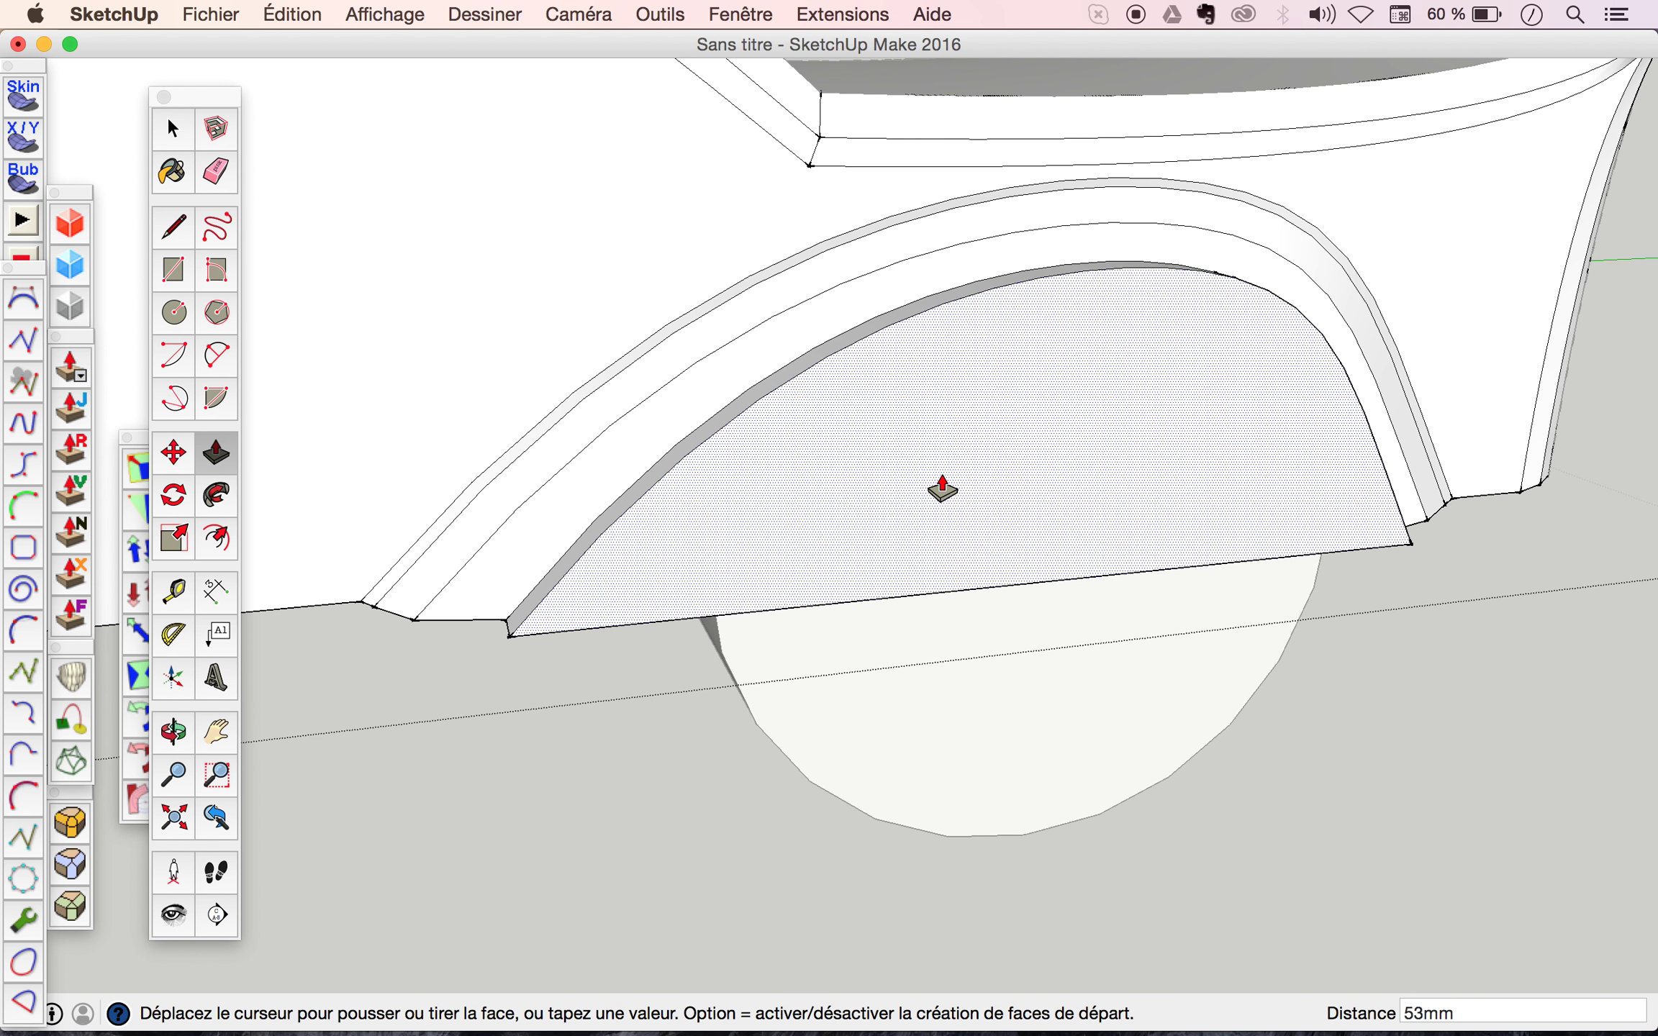
pyautogui.click(936, 485)
pyautogui.press('space')
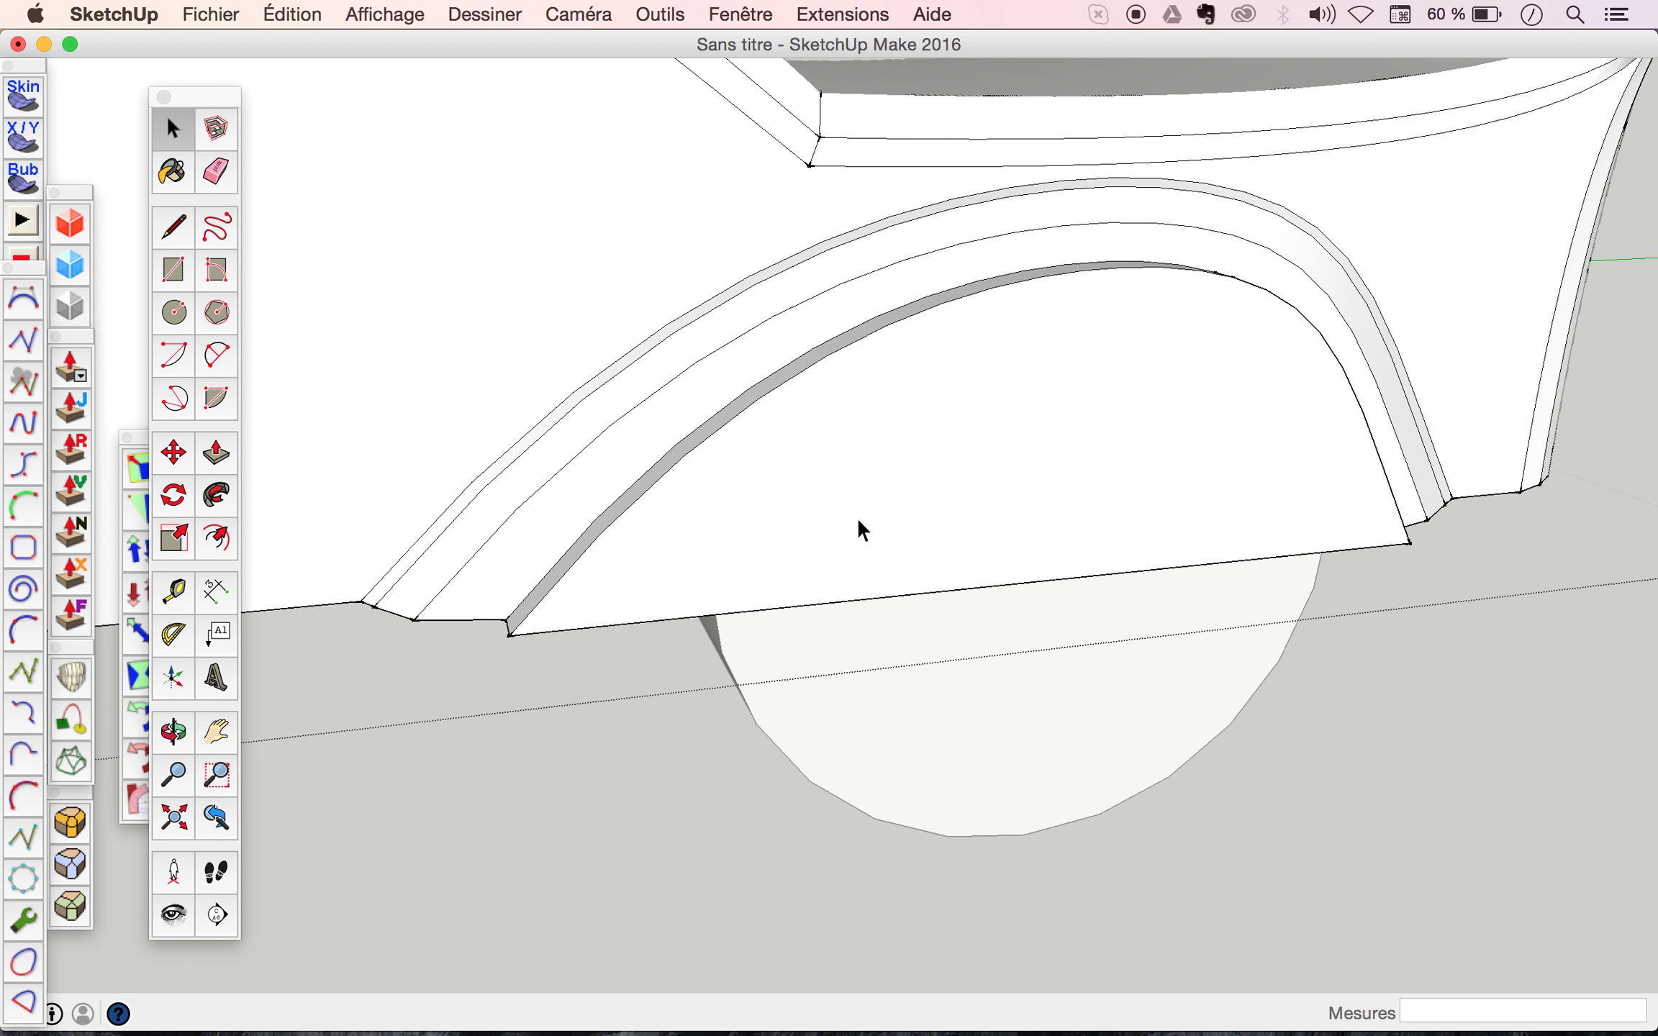
# Scale the face under the arch narrower from both sides and lower from the top.
pyautogui.click(858, 519)
pyautogui.click(171, 541)
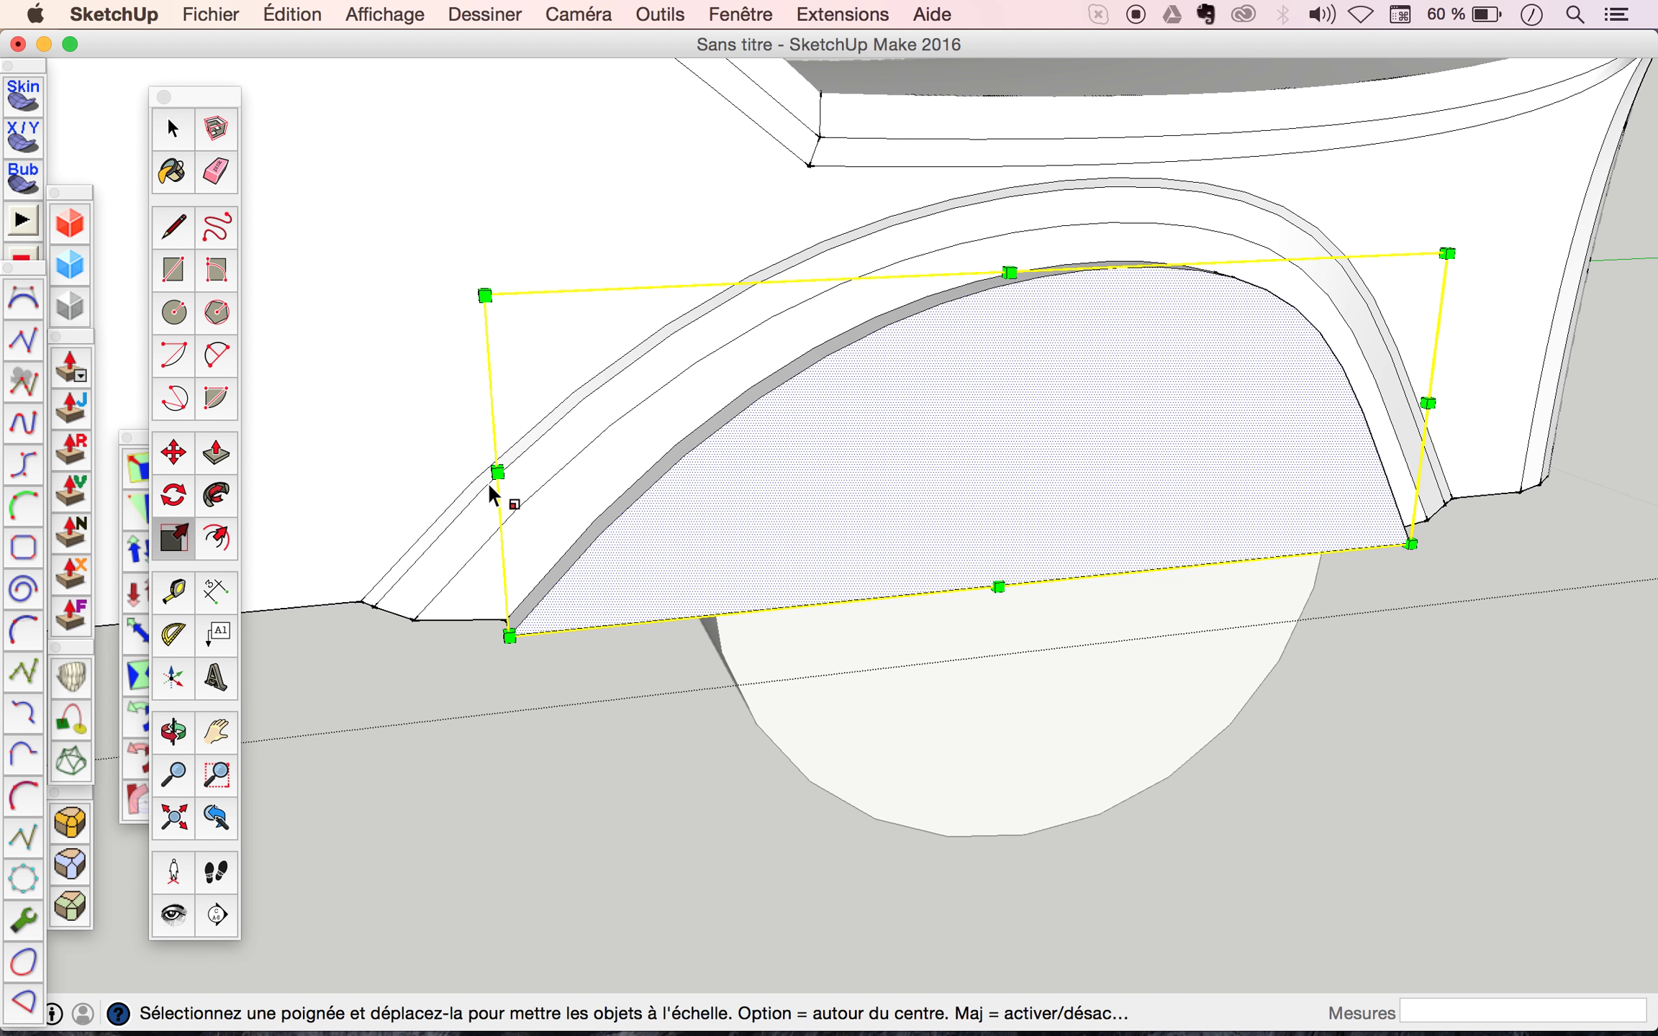
pyautogui.moveTo(497, 473); pyautogui.dragTo(639, 447)
pyautogui.moveTo(1071, 272); pyautogui.dragTo(1066, 320)
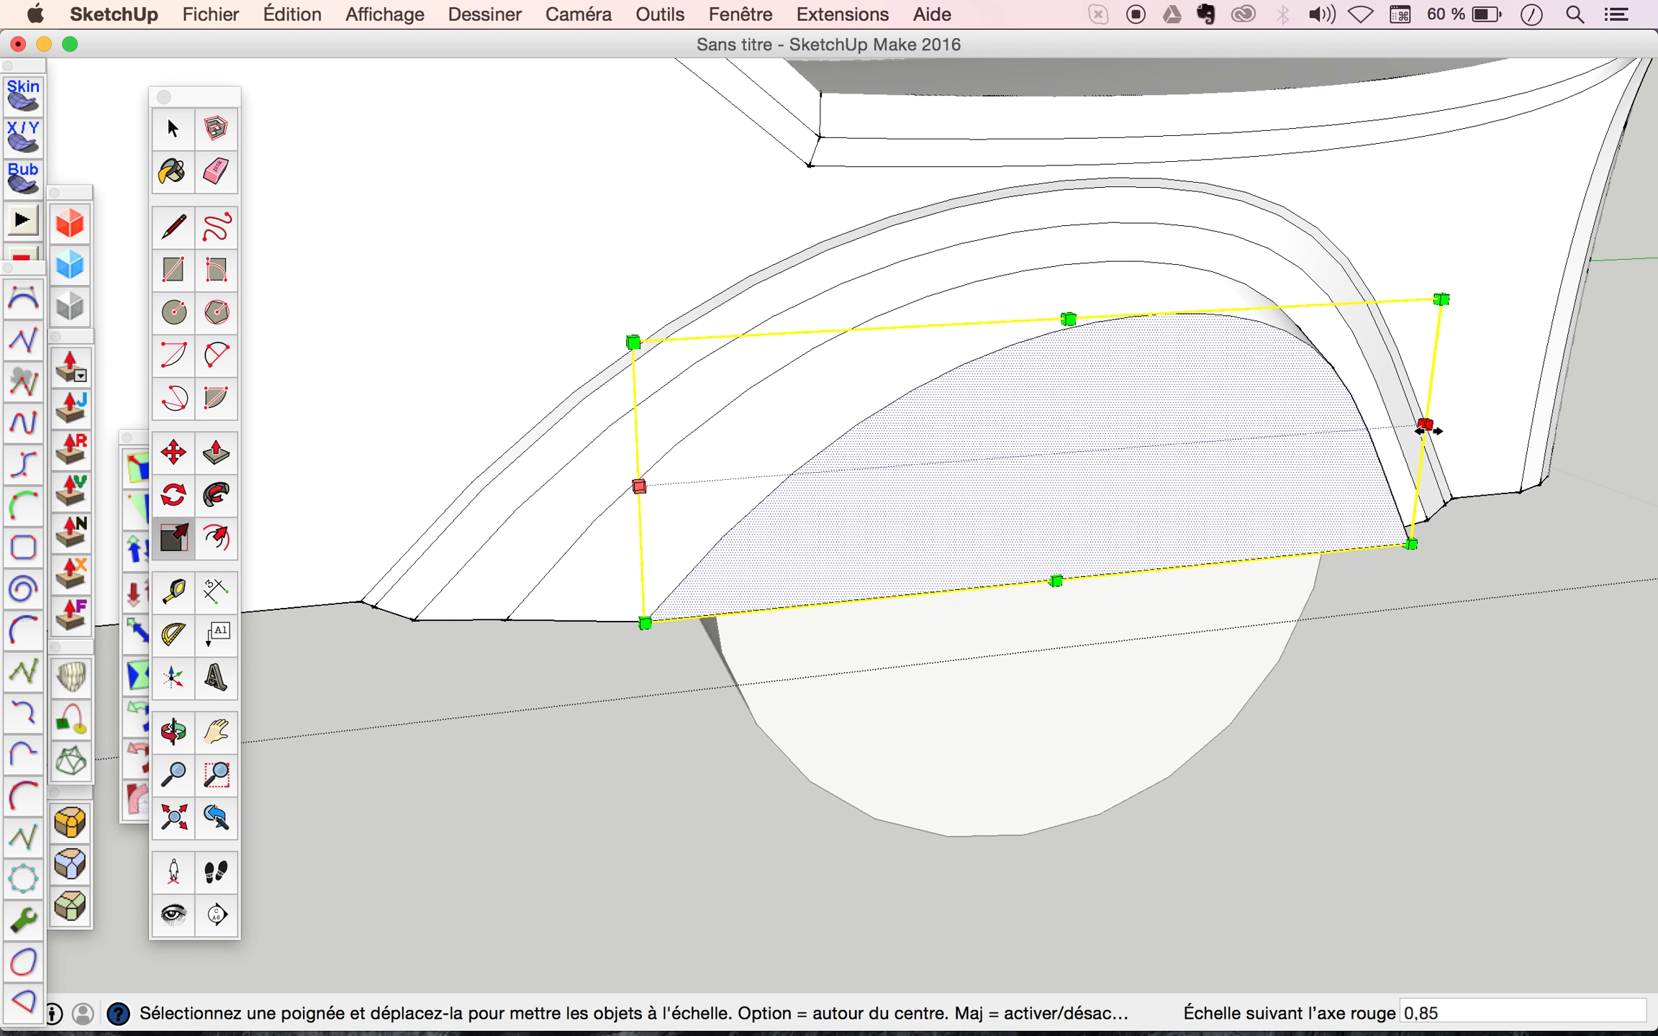
pyautogui.moveTo(1424, 426); pyautogui.dragTo(1273, 411)
pyautogui.moveTo(1147, 480); pyautogui.dragTo(939, 353, button='middle')
pyautogui.moveTo(940, 353); pyautogui.dragTo(777, 222)
pyautogui.moveTo(955, 252)
pyautogui.mouseDown()
pyautogui.moveTo(561, 190)
pyautogui.moveTo(1008, 434)
pyautogui.mouseUp()
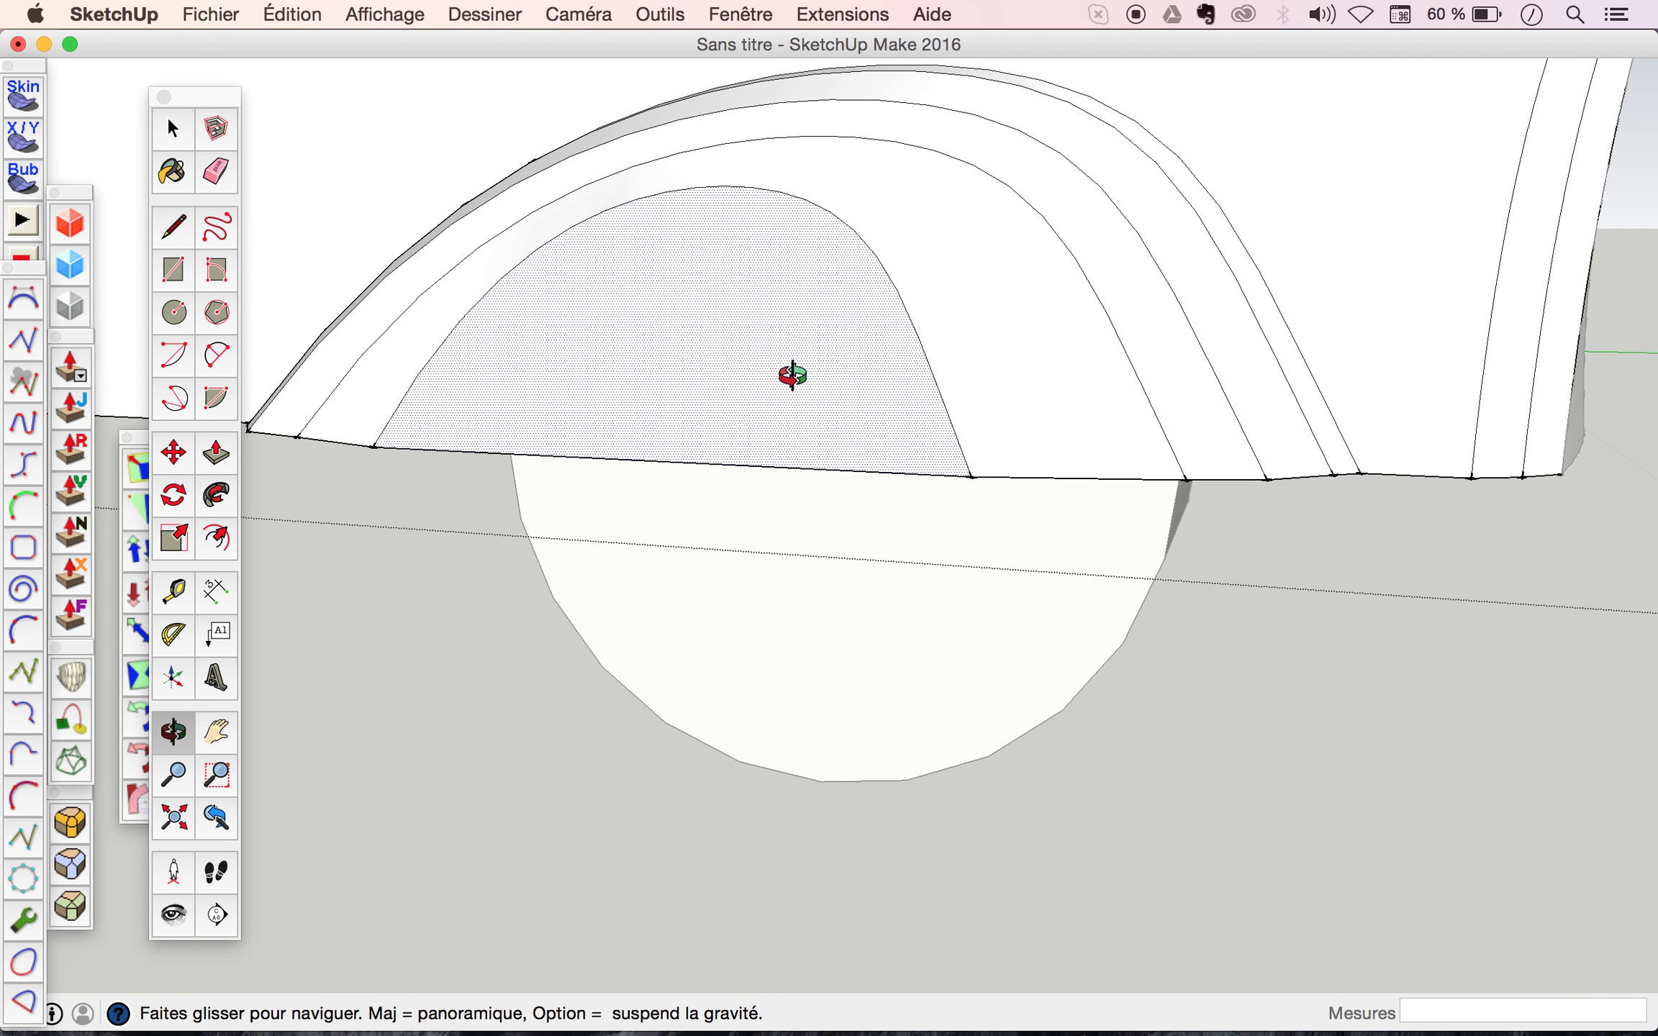
# Orbit side-on to the fender and push the arch face in about 22mm.
pyautogui.moveTo(760, 375); pyautogui.dragTo(1499, 503)
pyautogui.moveTo(1162, 425)
pyautogui.mouseDown()
pyautogui.moveTo(1243, 360)
pyautogui.moveTo(1110, 359)
pyautogui.moveTo(1144, 377)
pyautogui.mouseUp()
pyautogui.press('space')
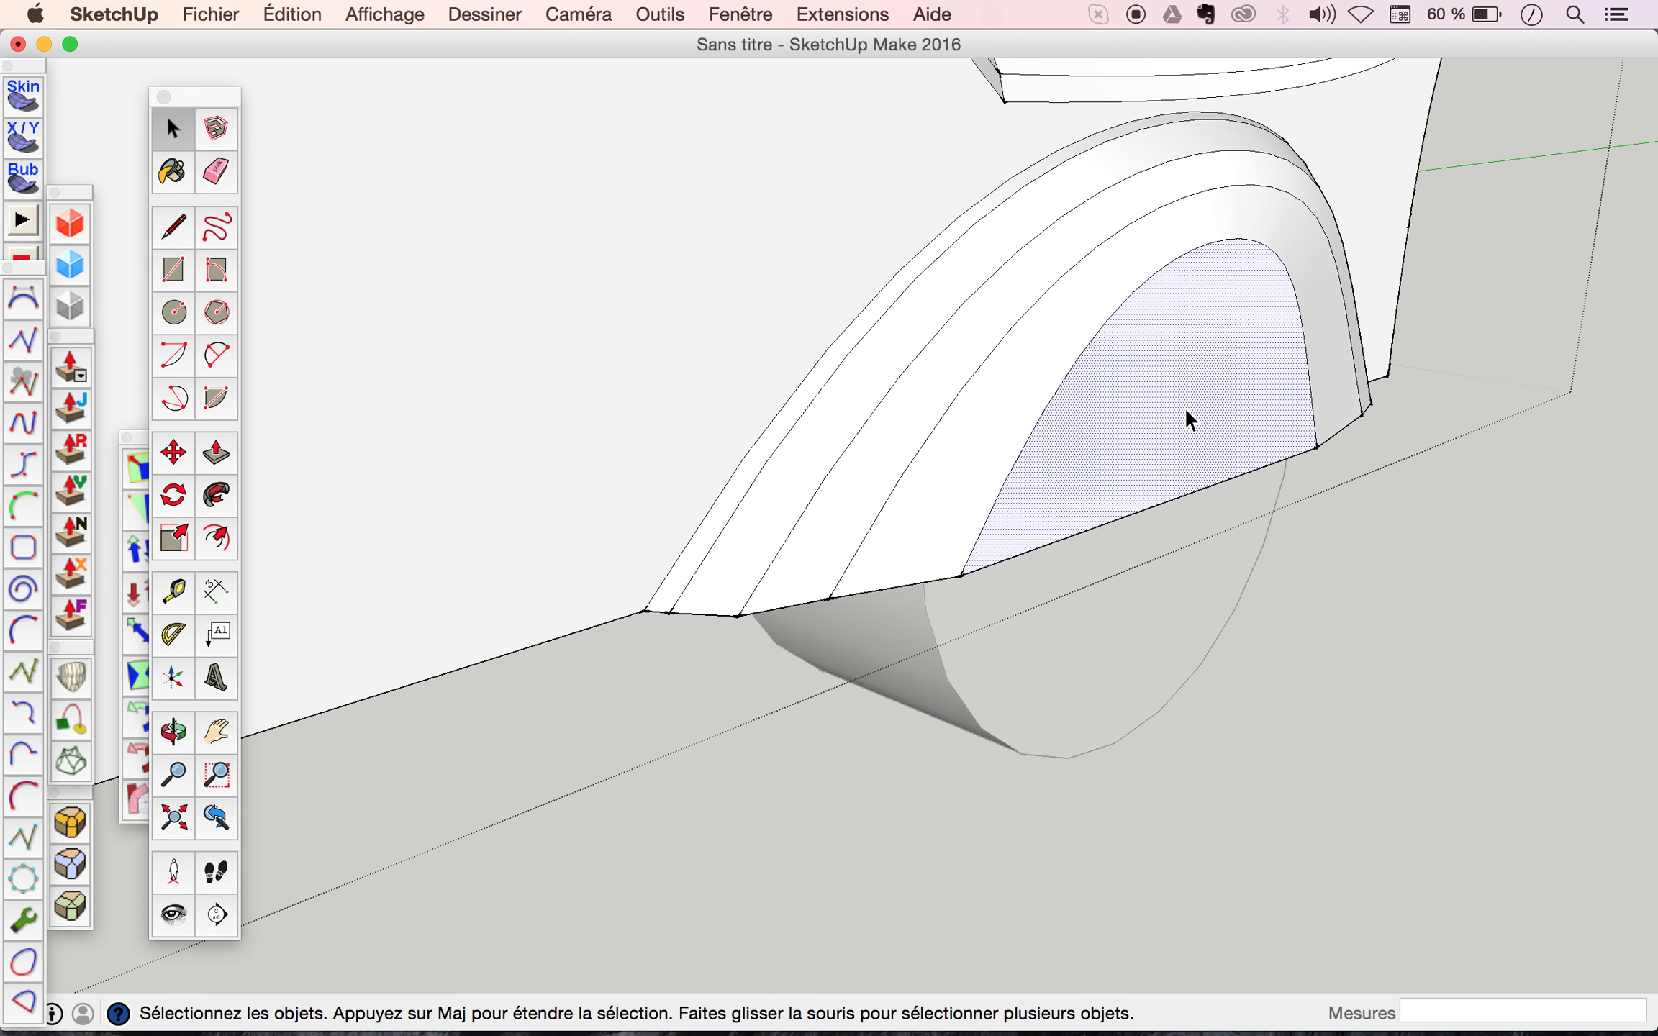
pyautogui.moveTo(1184, 406)
pyautogui.mouseDown(button='middle')
pyautogui.moveTo(821, 325)
pyautogui.moveTo(747, 266)
pyautogui.moveTo(1065, 435)
pyautogui.mouseUp(button='middle')
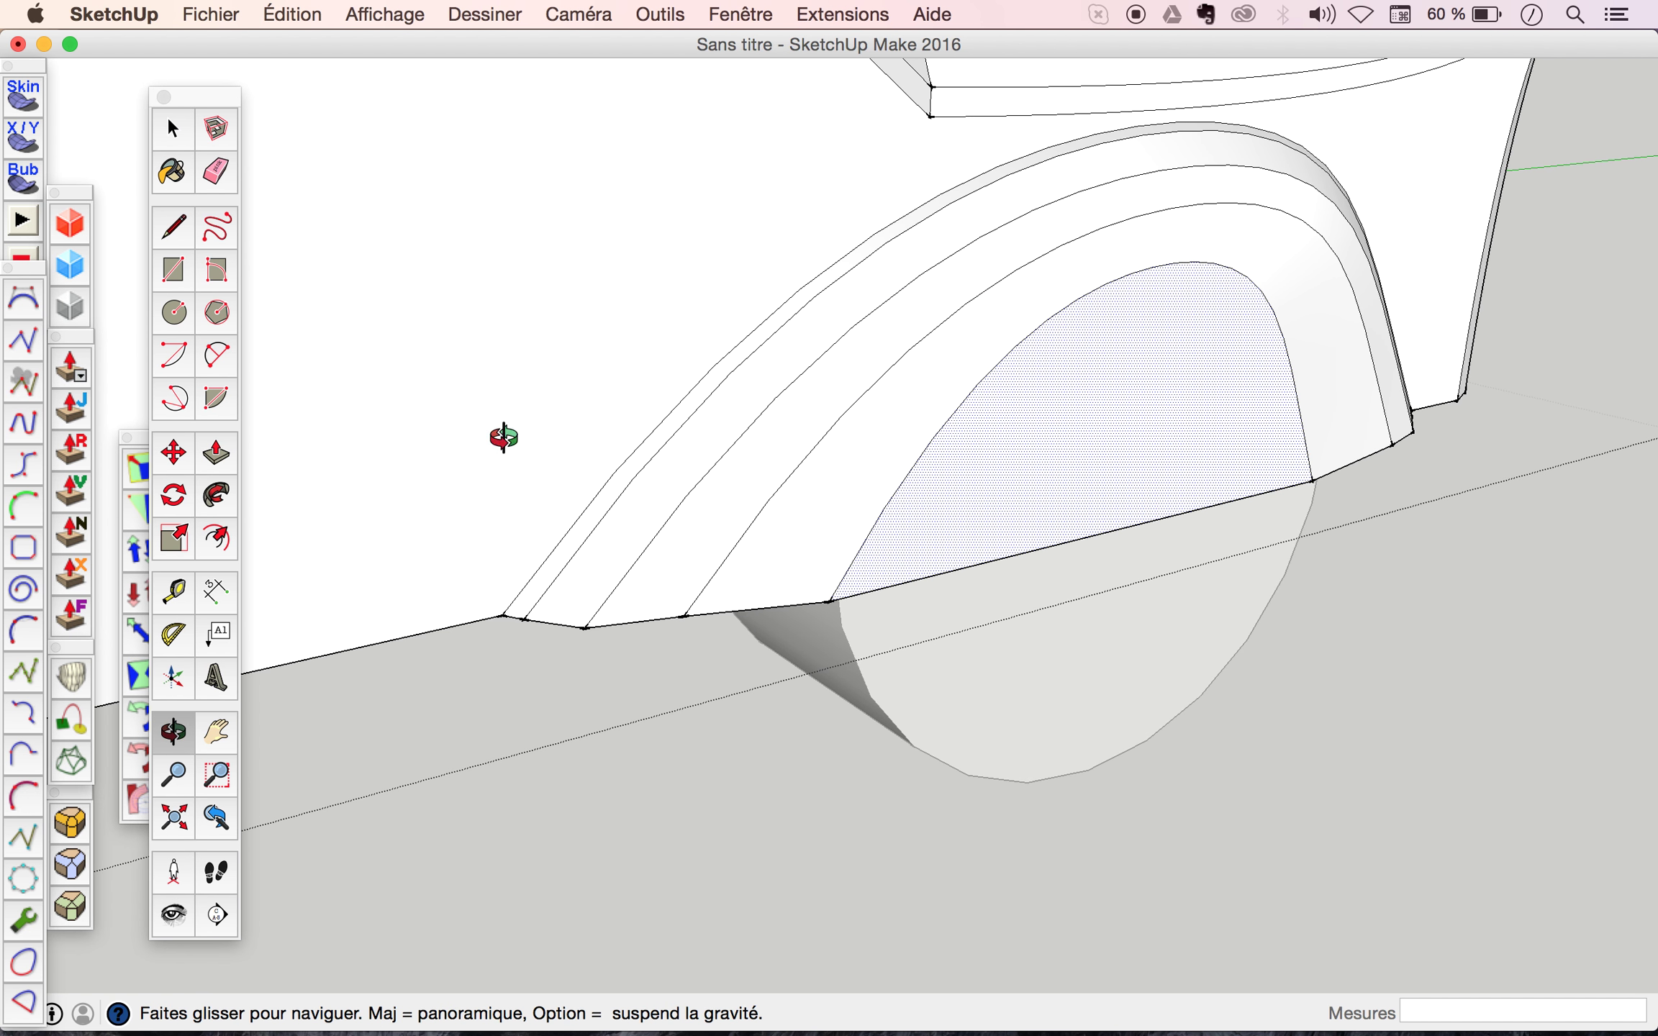
pyautogui.click(226, 464)
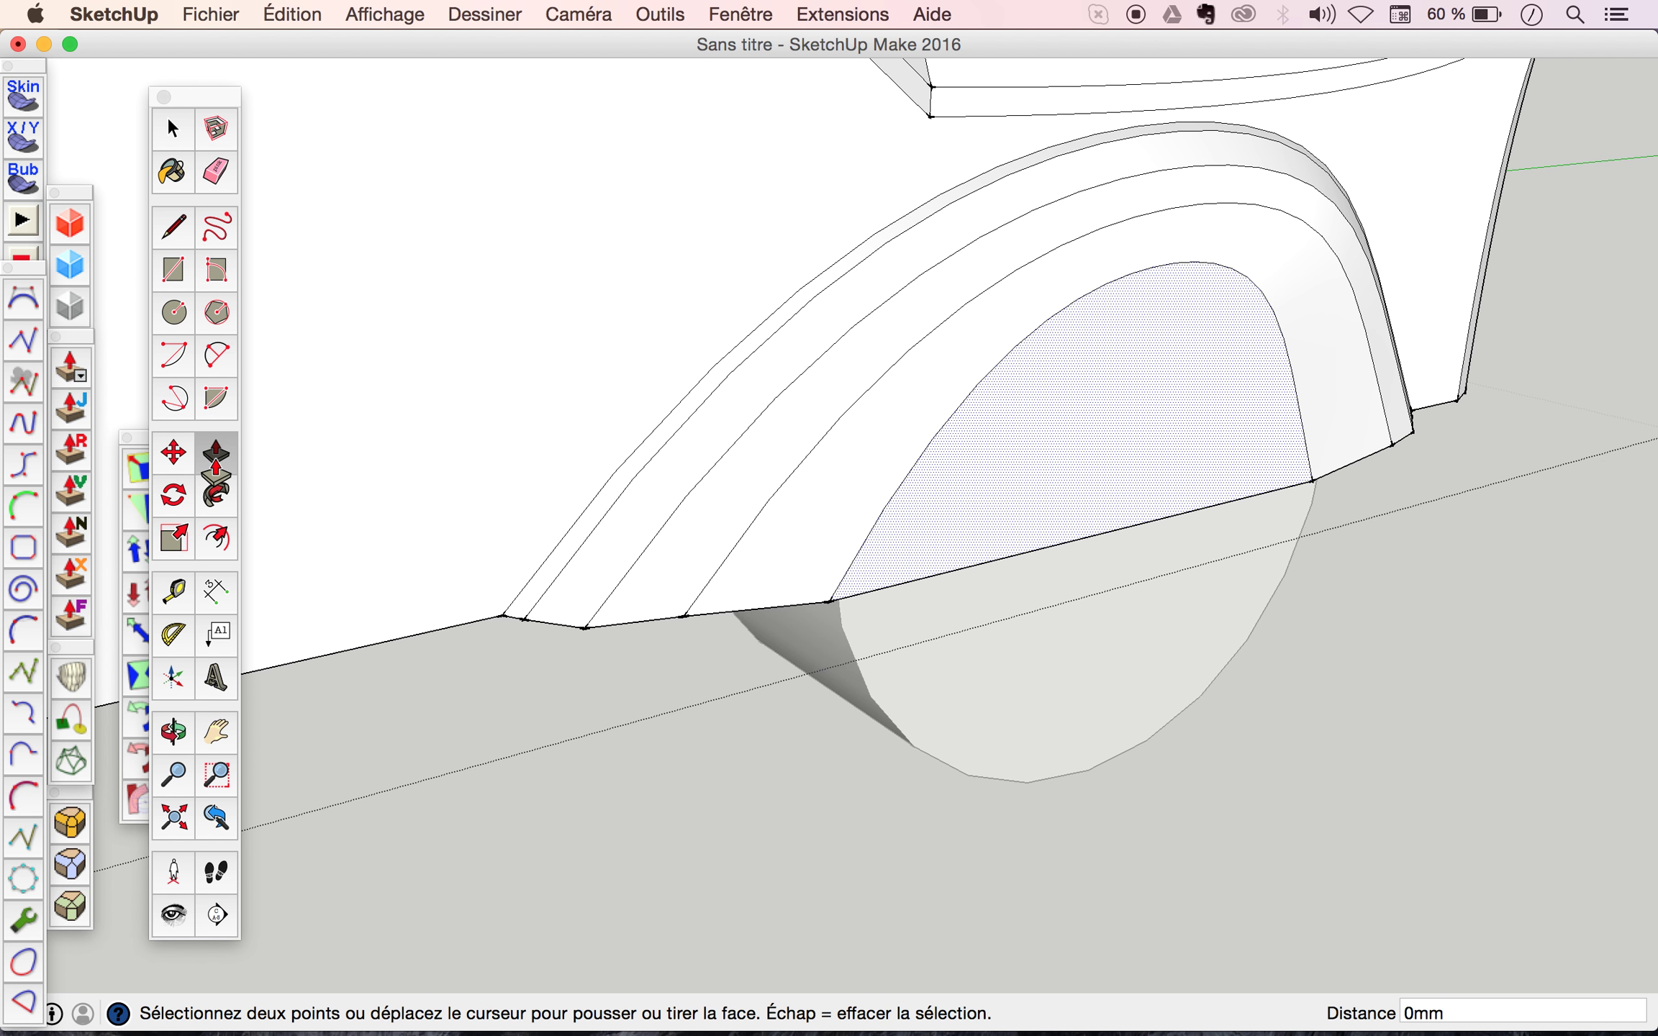
pyautogui.click(1019, 503)
pyautogui.click(1017, 509)
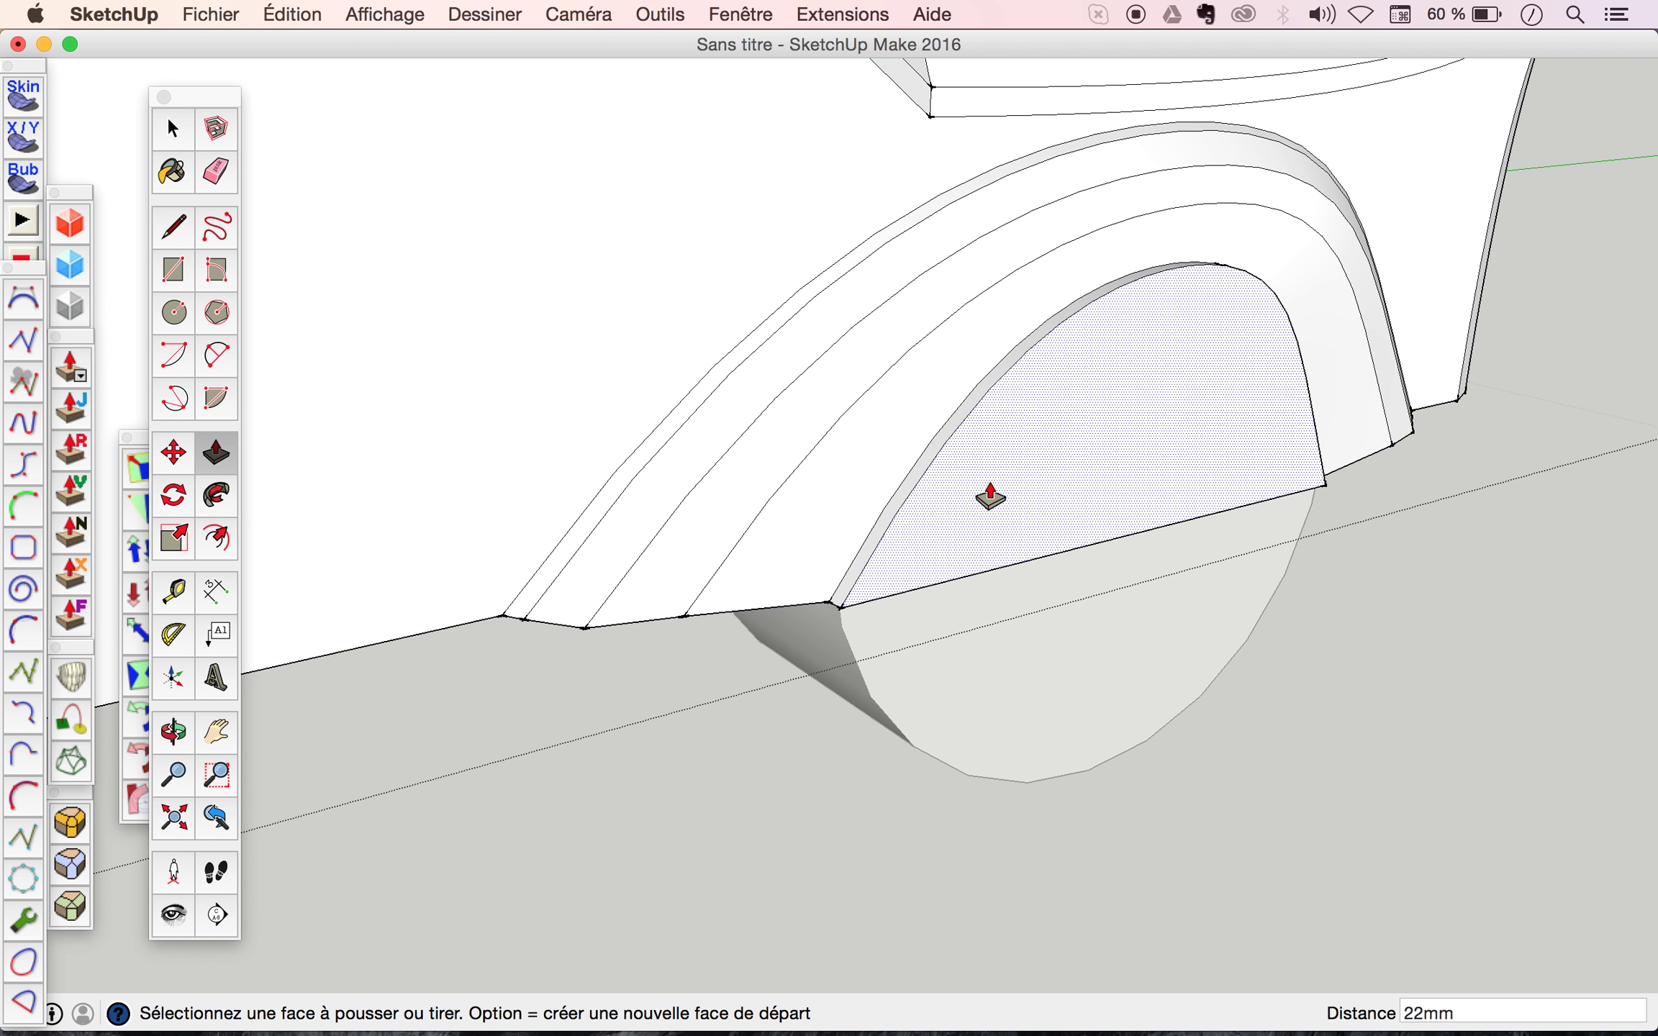
# Select the recessed arch face and narrow it from its left side.
pyautogui.press('space')
pyautogui.click(1049, 497)
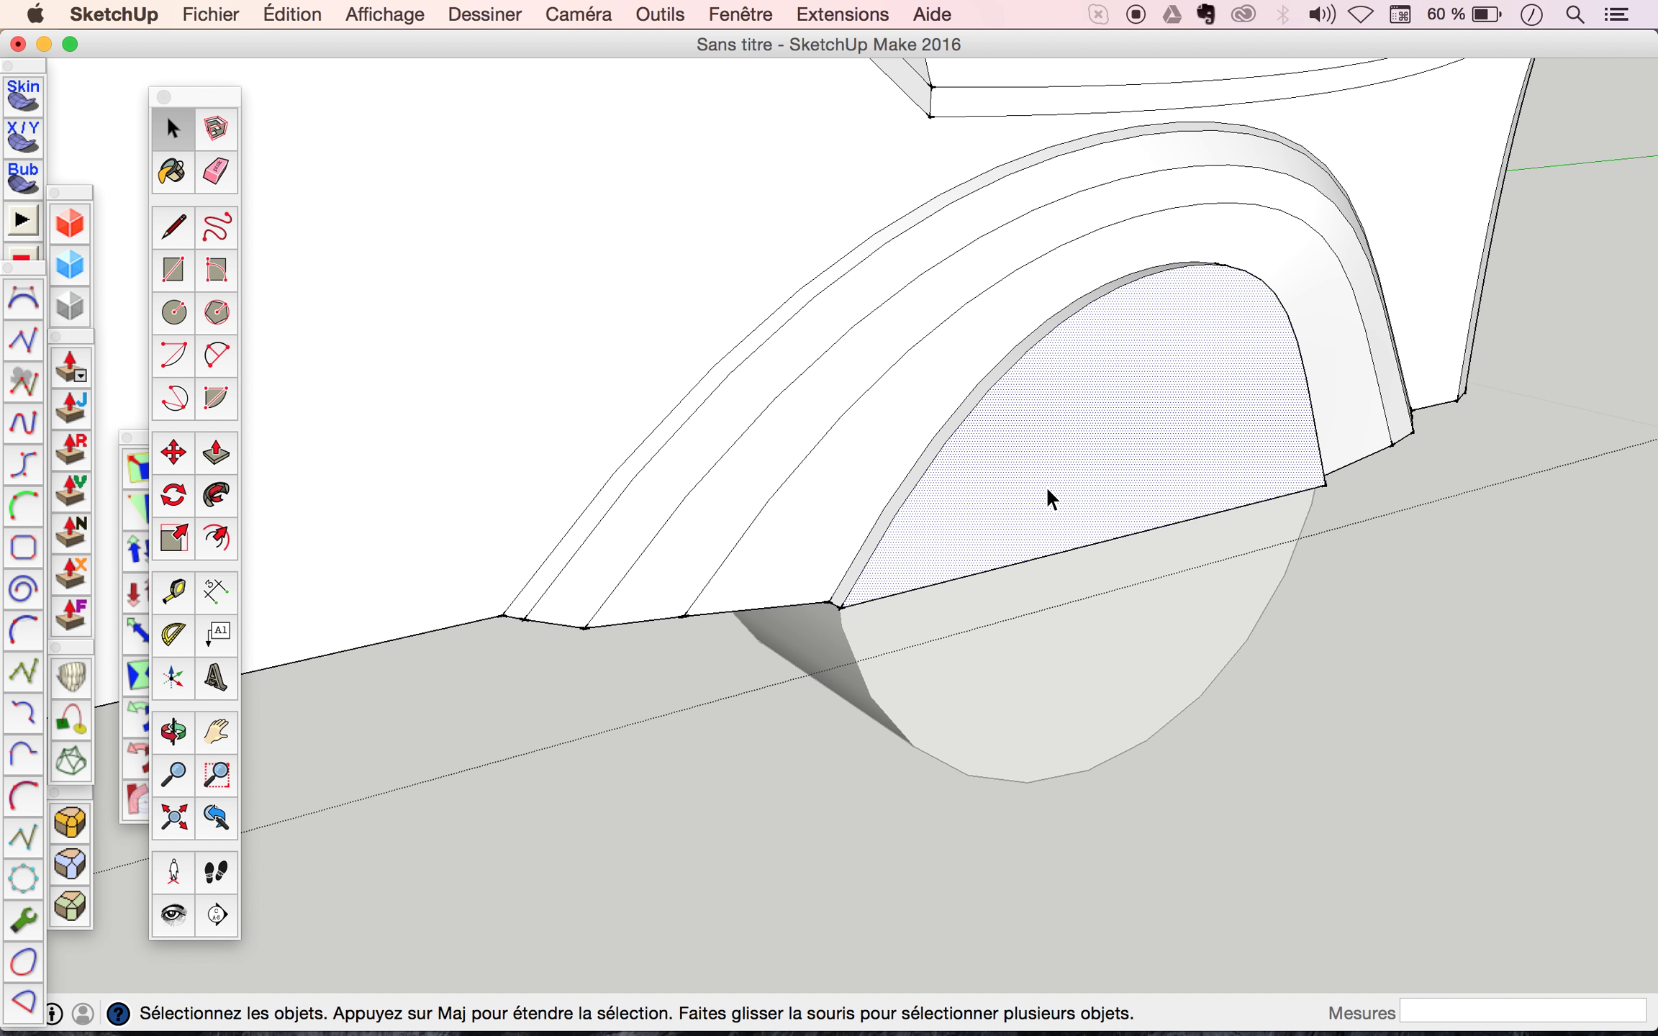
pyautogui.click(185, 541)
pyautogui.moveTo(841, 465); pyautogui.dragTo(976, 435)
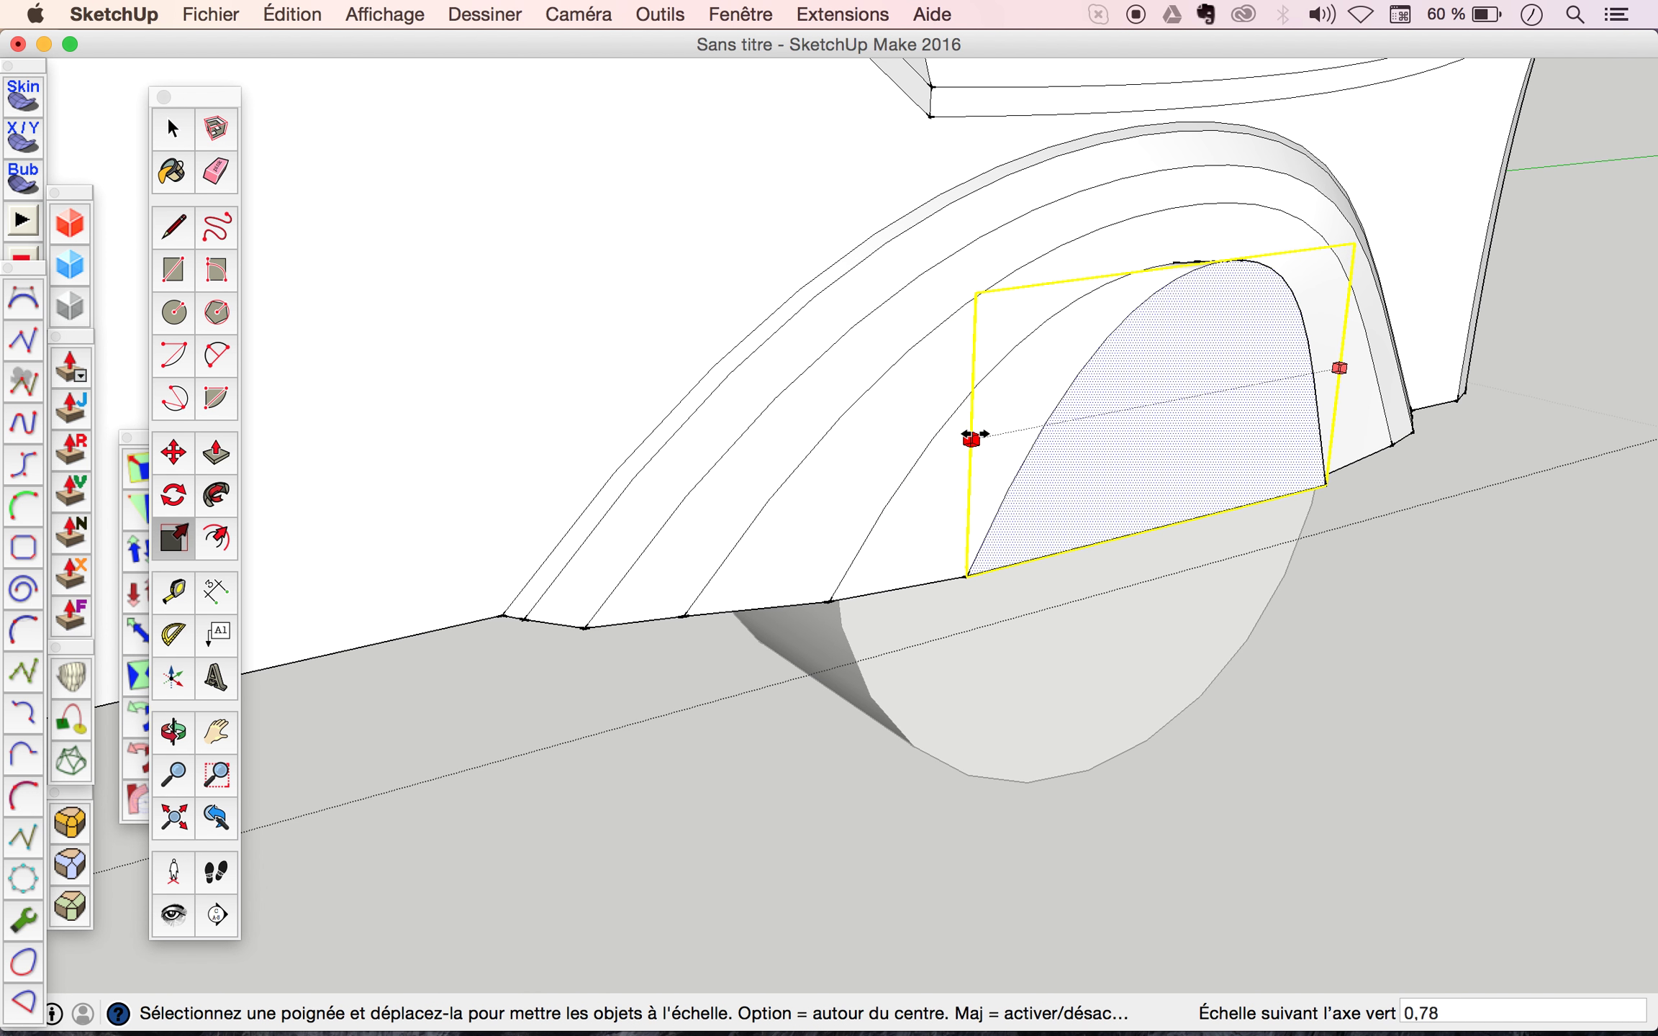
pyautogui.moveTo(1277, 492)
pyautogui.mouseDown(button='middle')
pyautogui.moveTo(782, 378)
pyautogui.moveTo(895, 357)
pyautogui.mouseUp(button='middle')
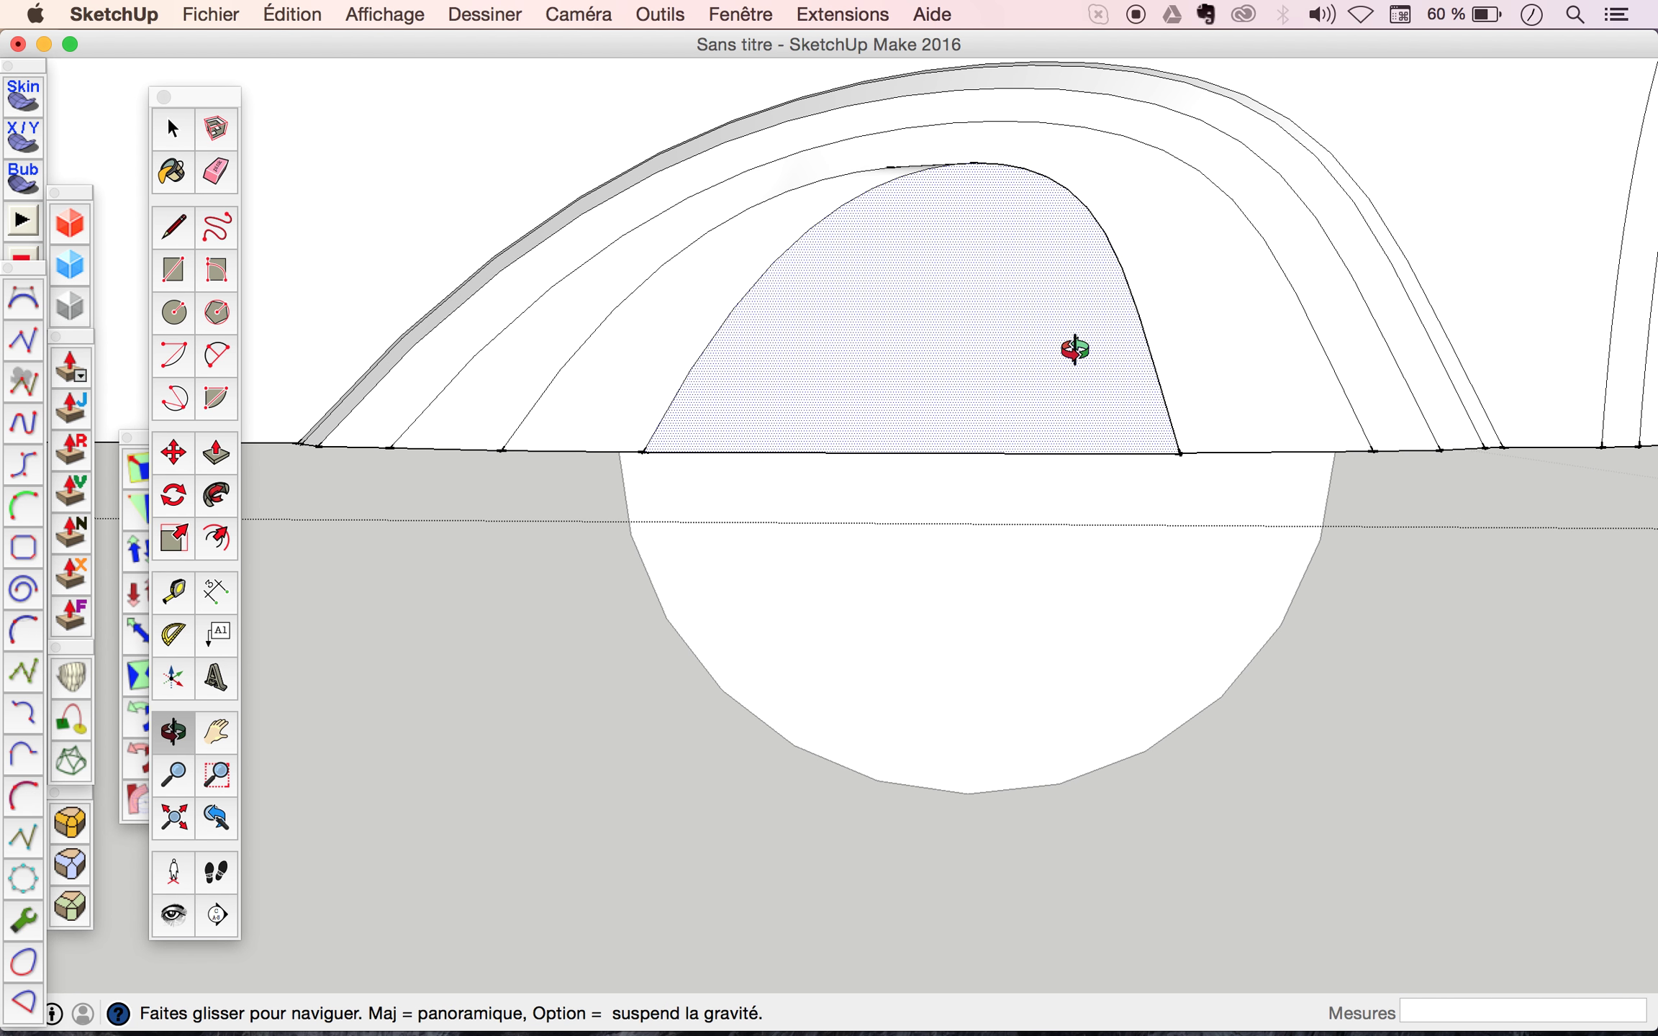
pyautogui.moveTo(1070, 364)
pyautogui.mouseDown(button='middle')
pyautogui.moveTo(1133, 418)
pyautogui.moveTo(1052, 412)
pyautogui.mouseUp(button='middle')
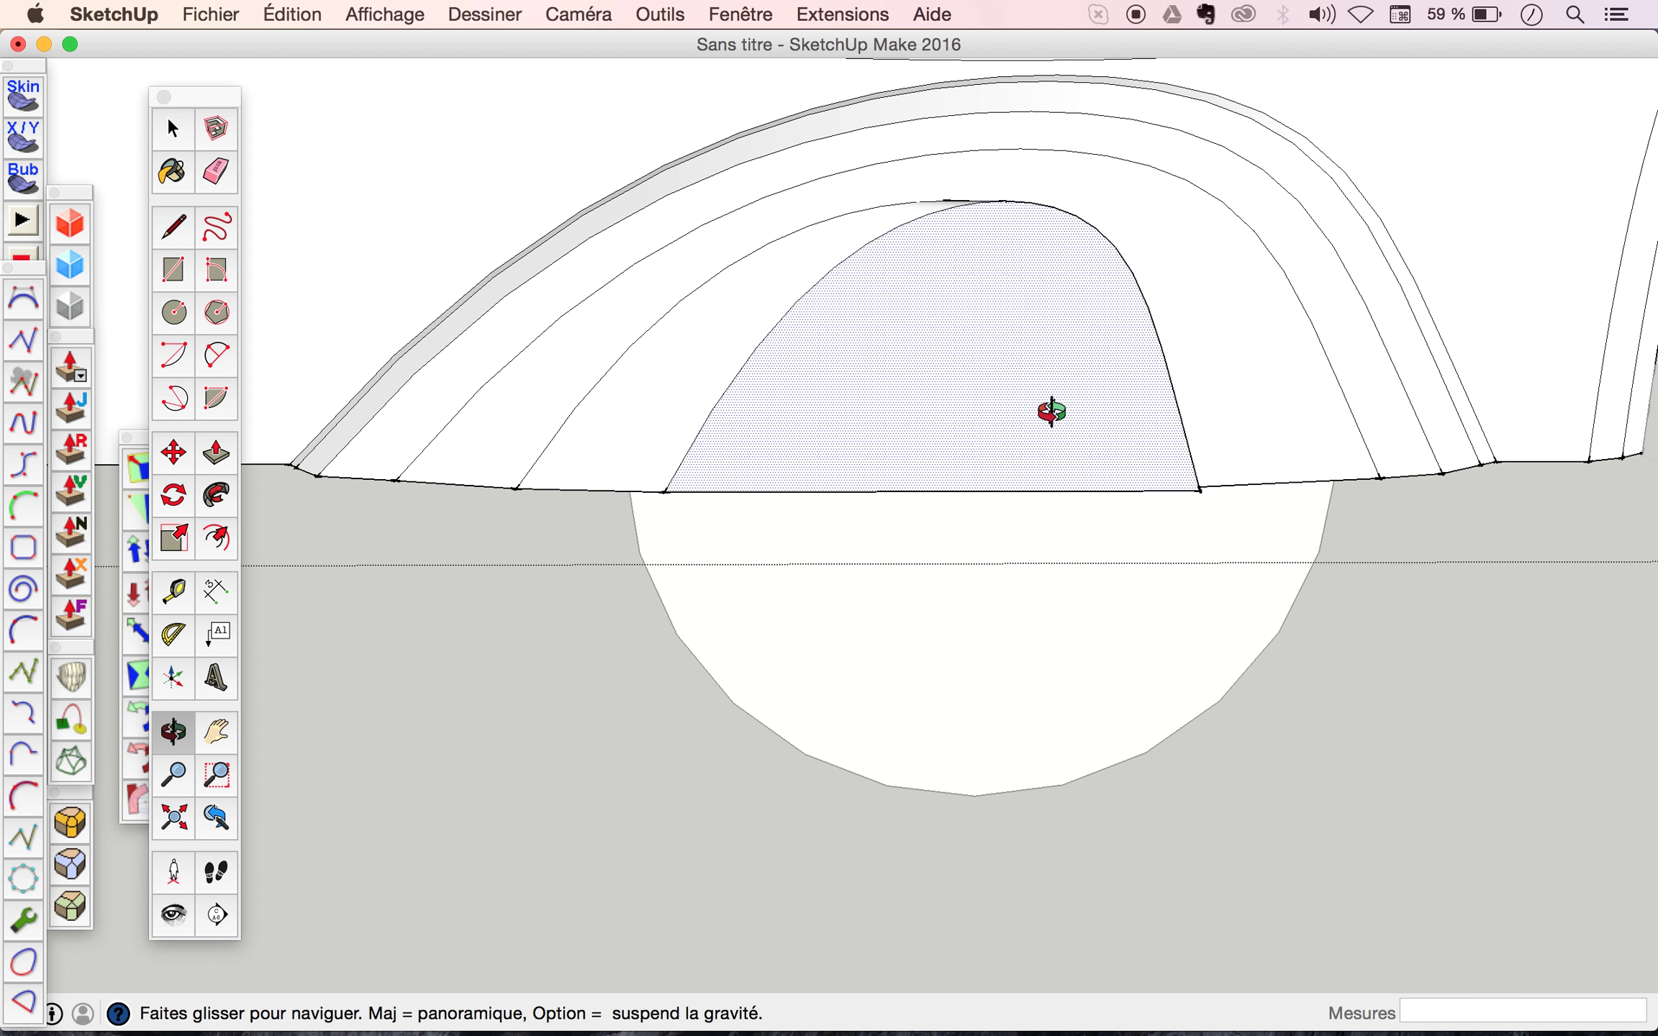
# Shrink the face from the top and right, ending at 0,80 red and 0,88 green.
pyautogui.click(171, 548)
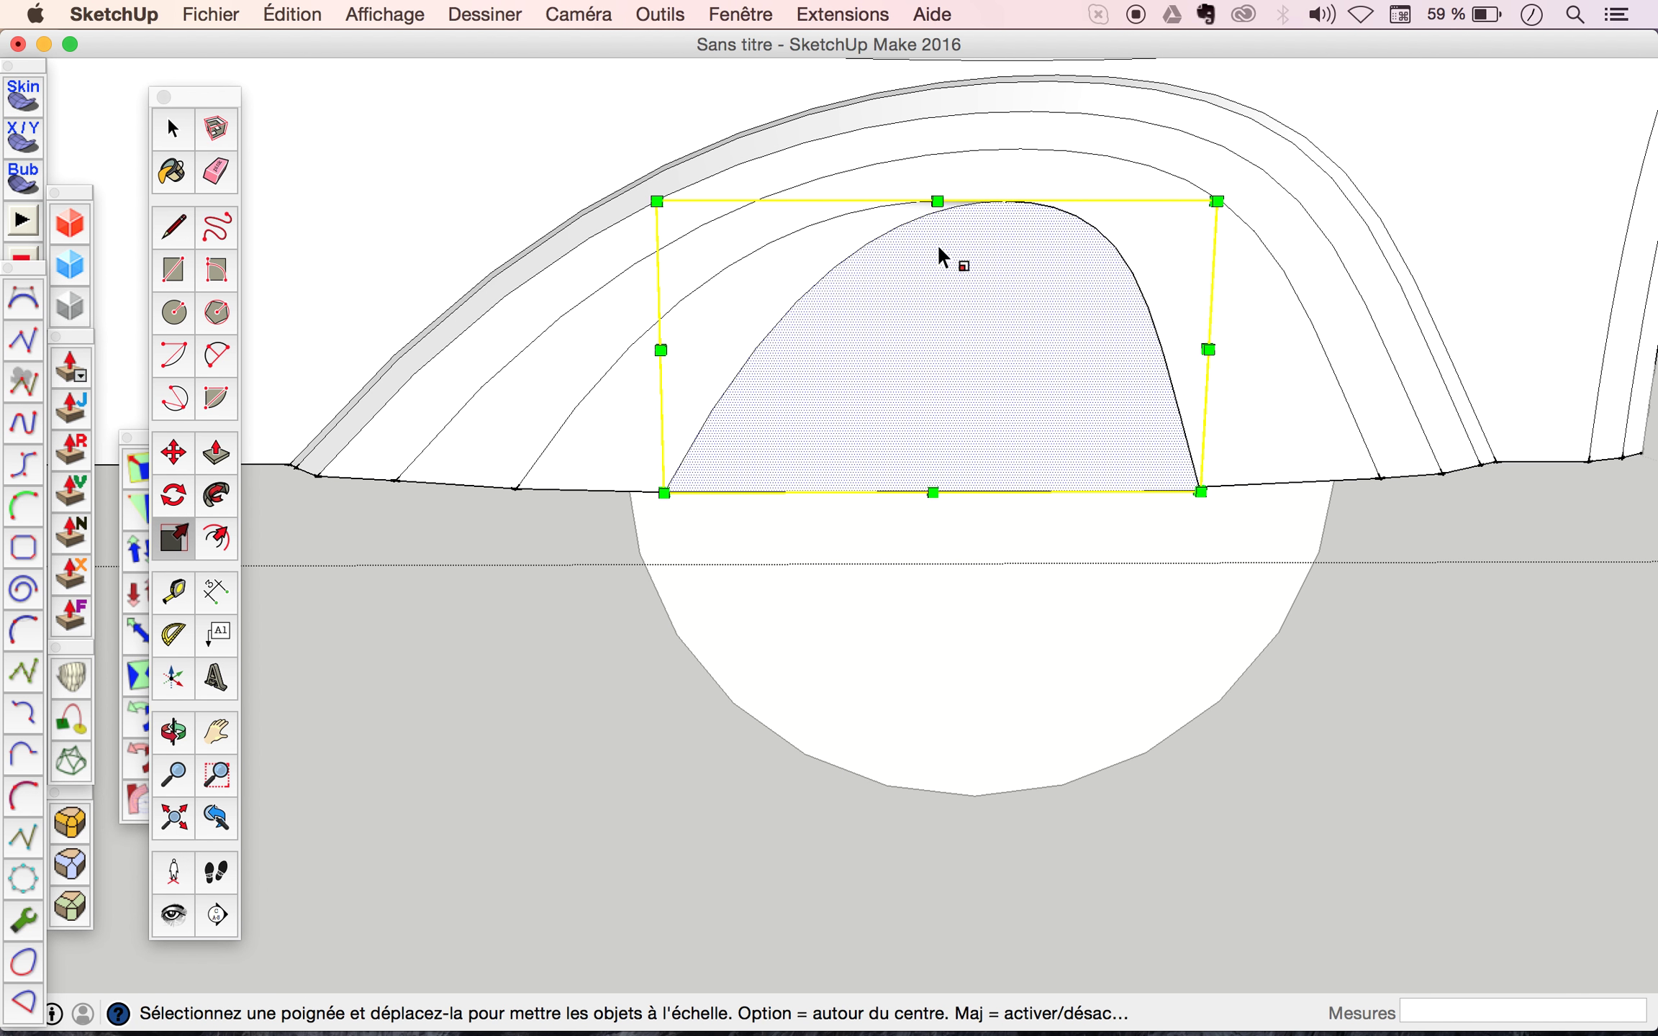
pyautogui.moveTo(932, 203); pyautogui.dragTo(936, 263)
pyautogui.scroll(3, 1163, 491)
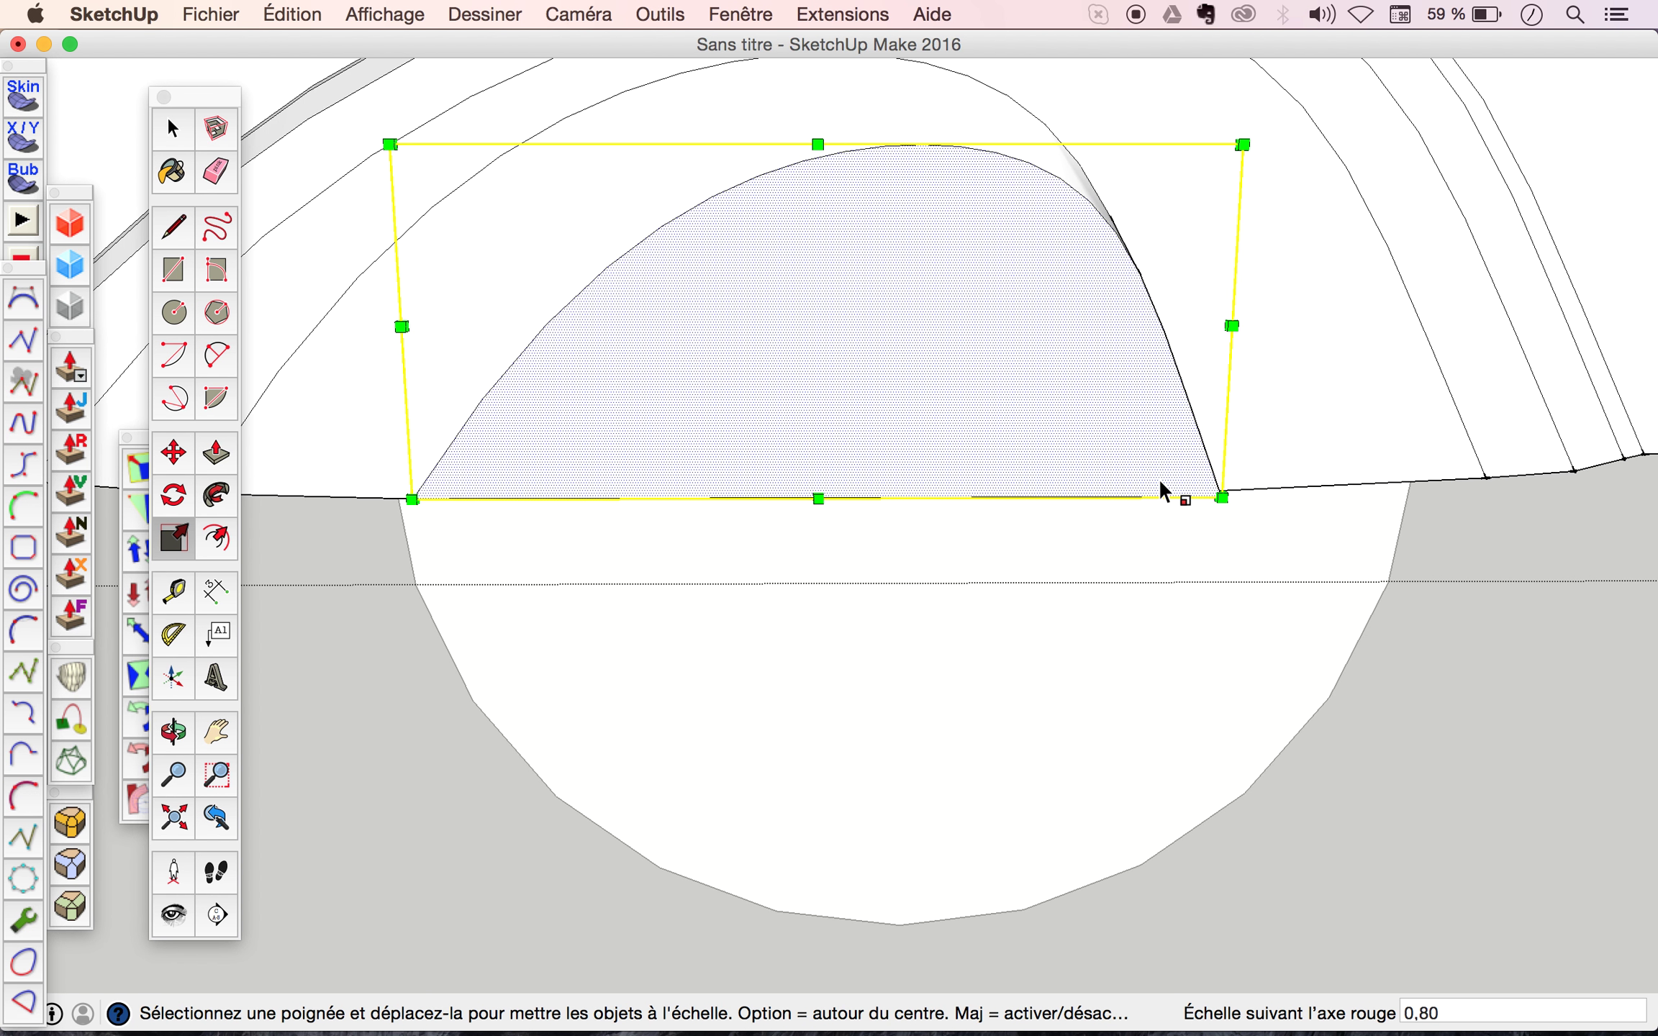
pyautogui.moveTo(1232, 326); pyautogui.dragTo(1122, 321)
pyautogui.moveTo(1232, 359)
pyautogui.mouseDown(button='middle')
pyautogui.moveTo(738, 255)
pyautogui.moveTo(751, 45)
pyautogui.moveTo(707, 222)
pyautogui.moveTo(777, 166)
pyautogui.moveTo(882, 285)
pyautogui.mouseUp(button='middle')
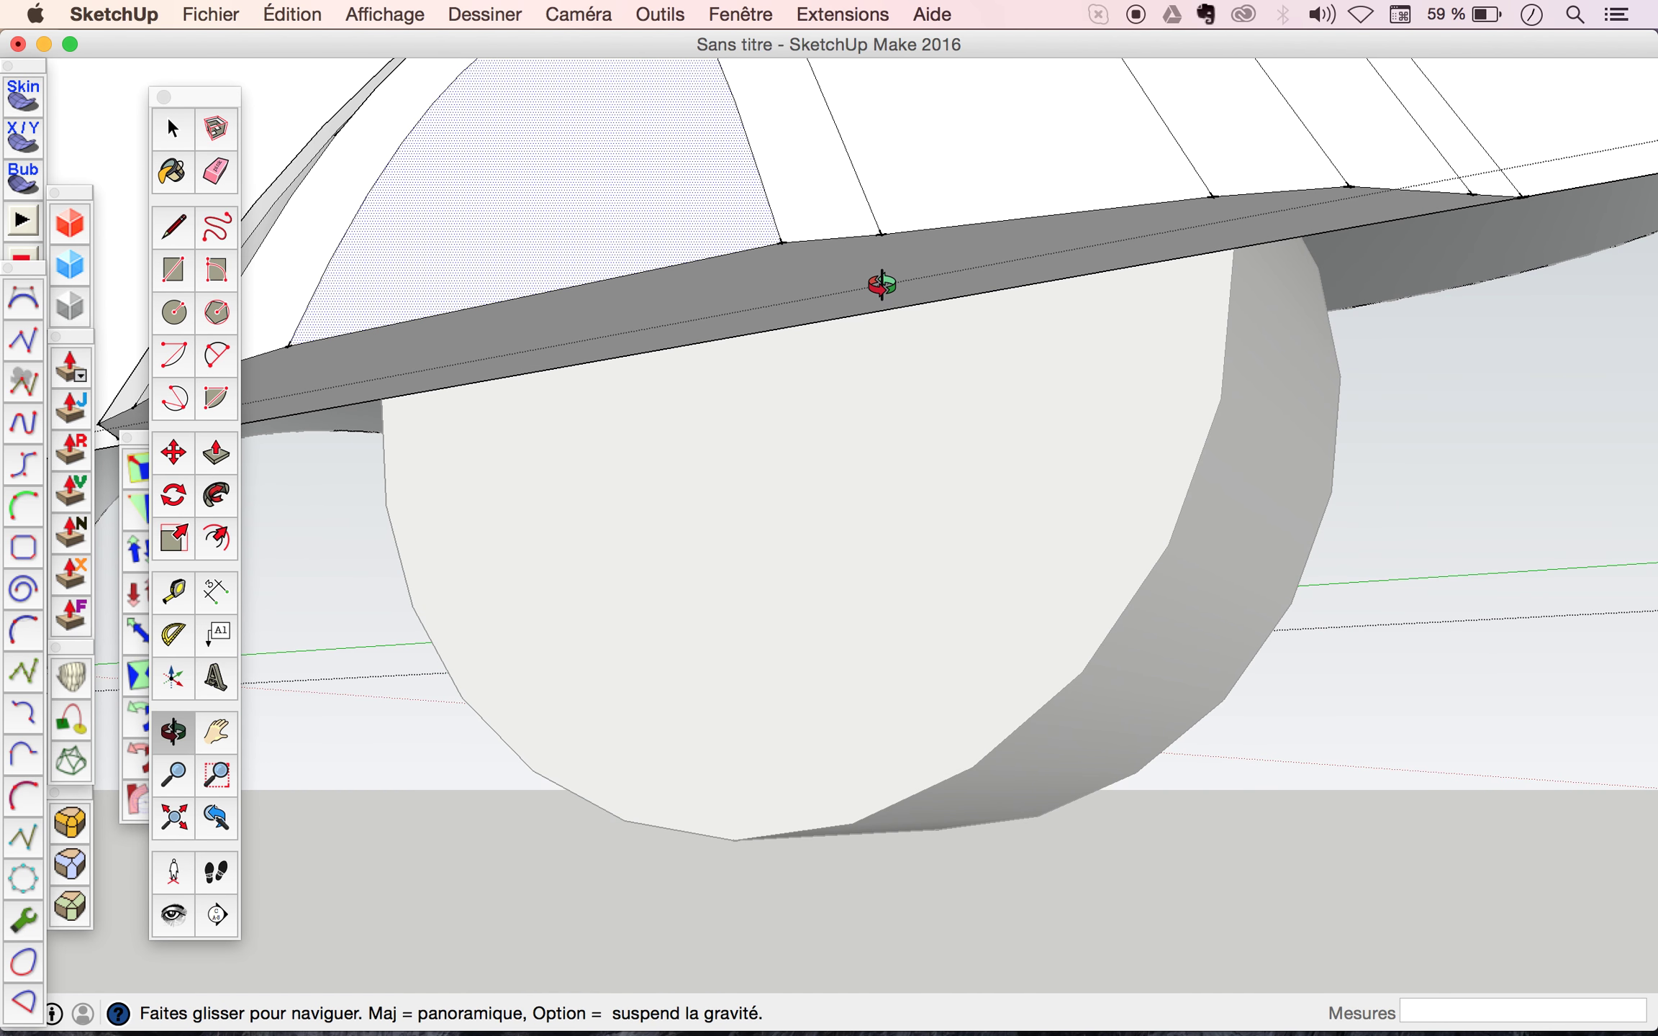
# Orbit beneath the rear fender and begin rescaling the inner arch face.
pyautogui.scroll(-3, 863, 259)
pyautogui.moveTo(836, 229); pyautogui.dragTo(862, 359, button='middle')
pyautogui.scroll(2, 867, 364)
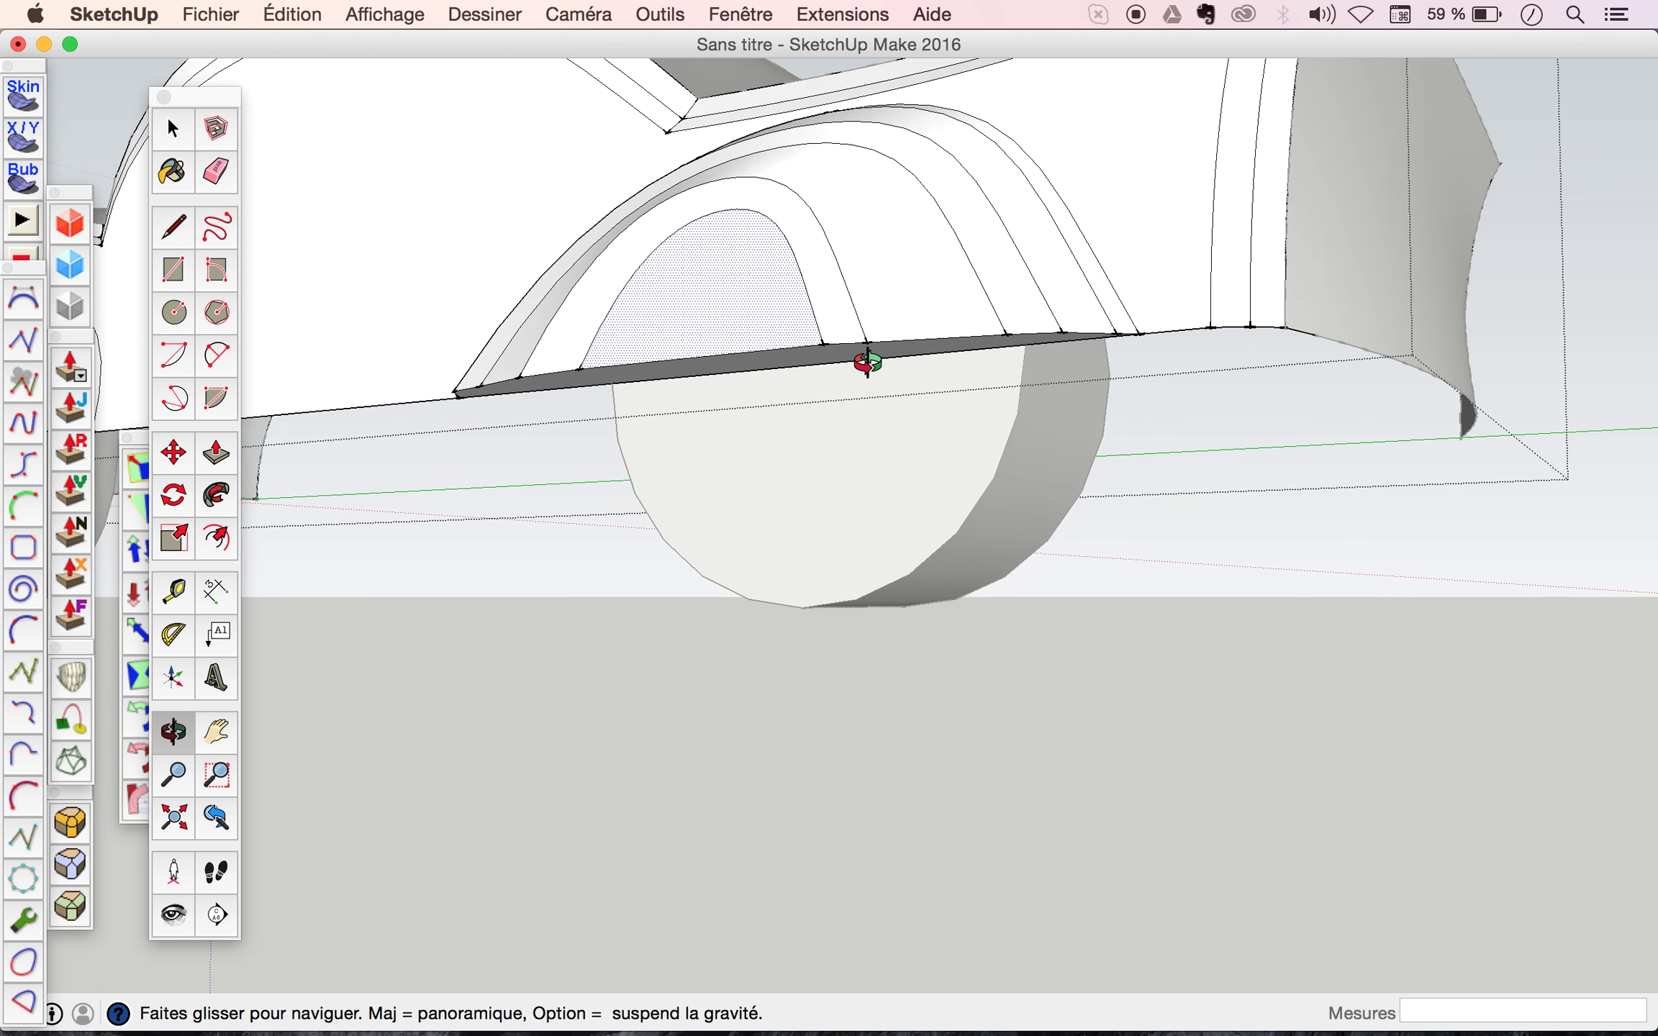
pyautogui.scroll(-3, 868, 364)
pyautogui.moveTo(869, 466)
pyautogui.mouseDown(button='middle')
pyautogui.moveTo(821, 193)
pyautogui.moveTo(774, 179)
pyautogui.mouseUp(button='middle')
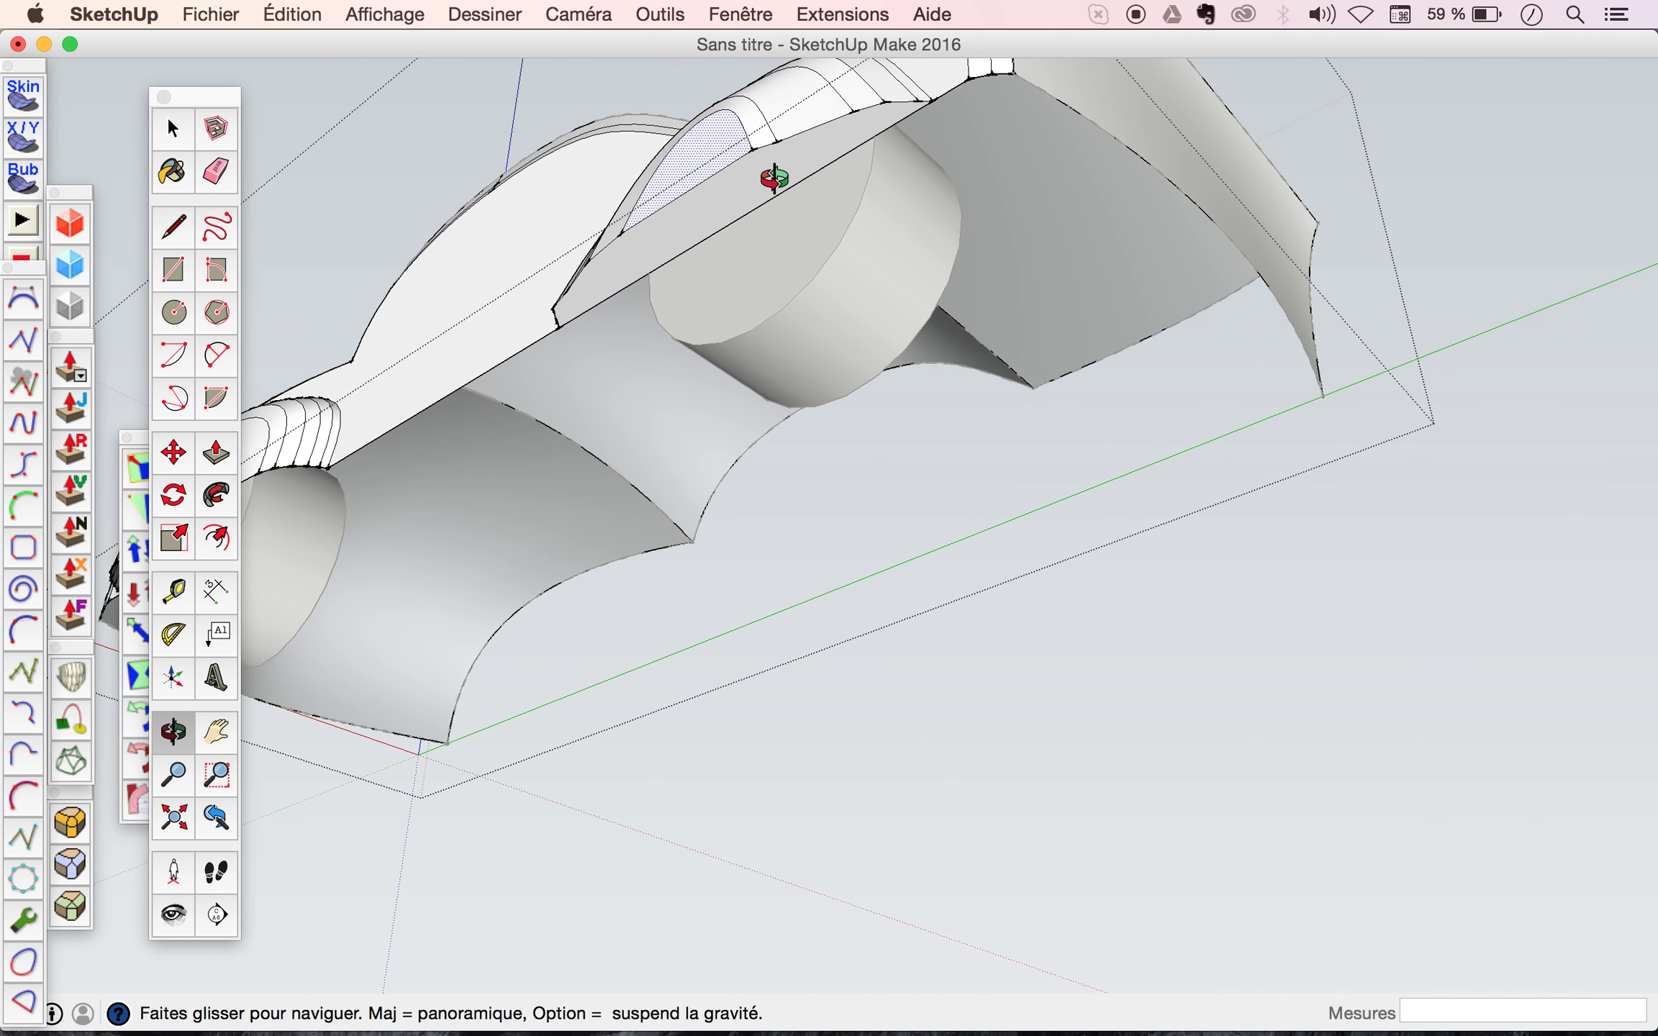
pyautogui.scroll(3, 737, 108)
pyautogui.scroll(3, 736, 108)
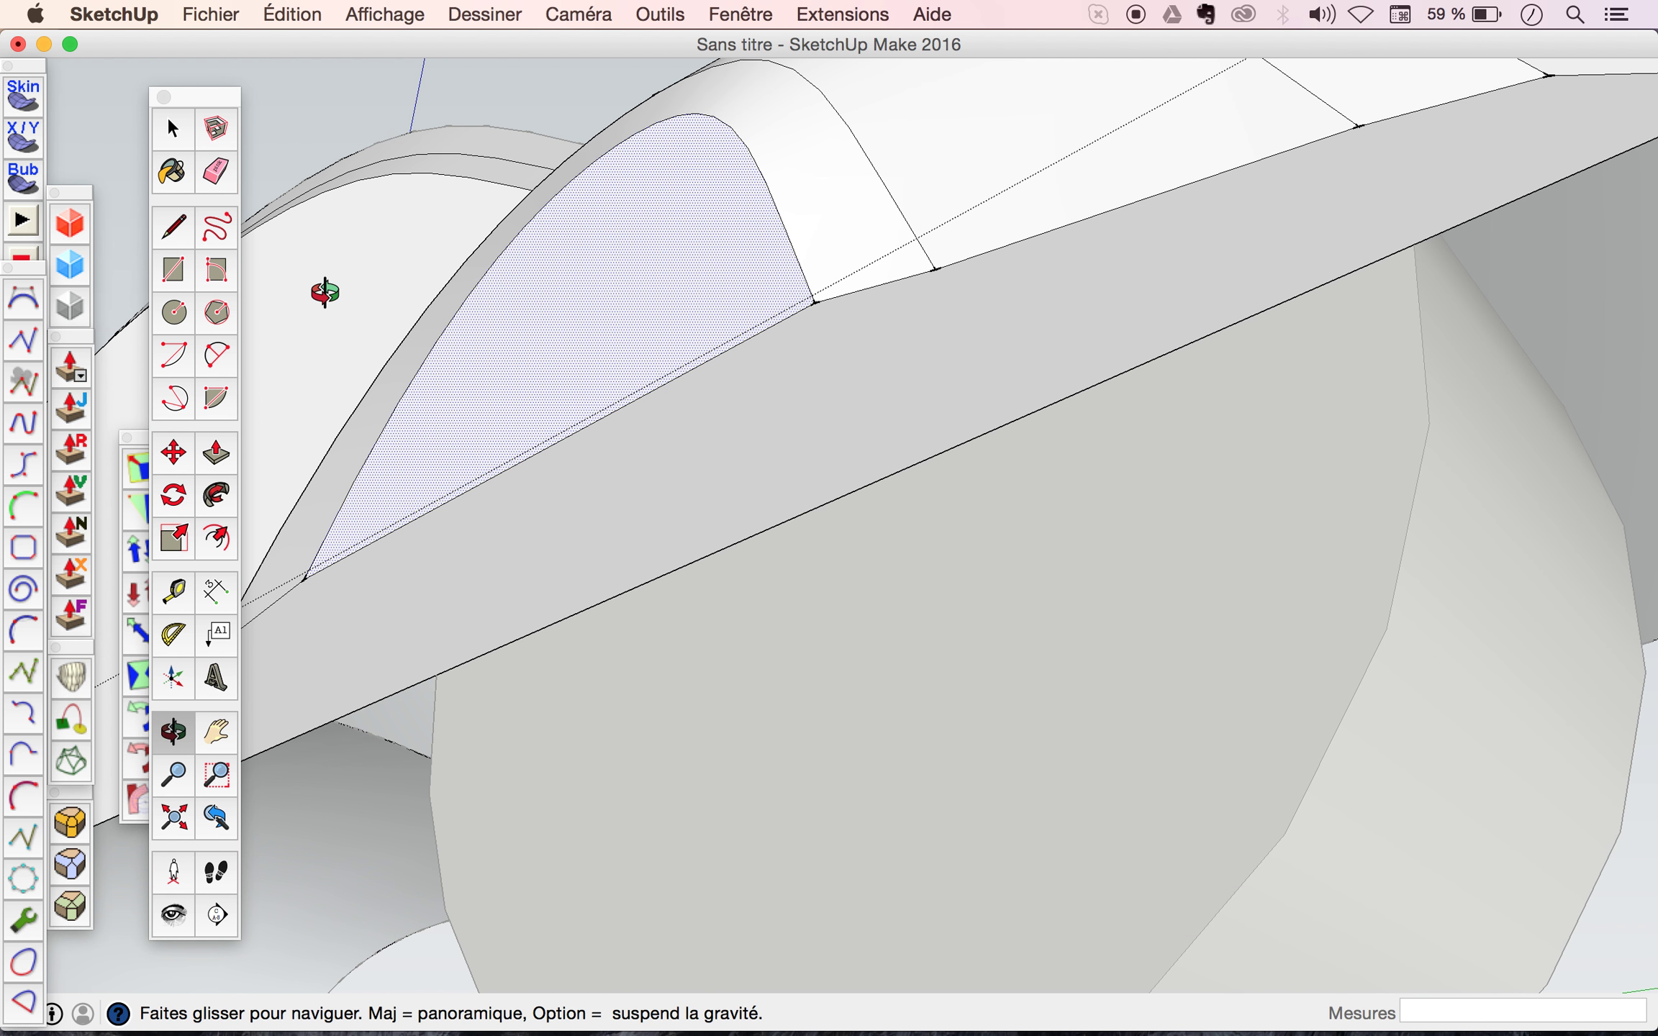
pyautogui.click(175, 548)
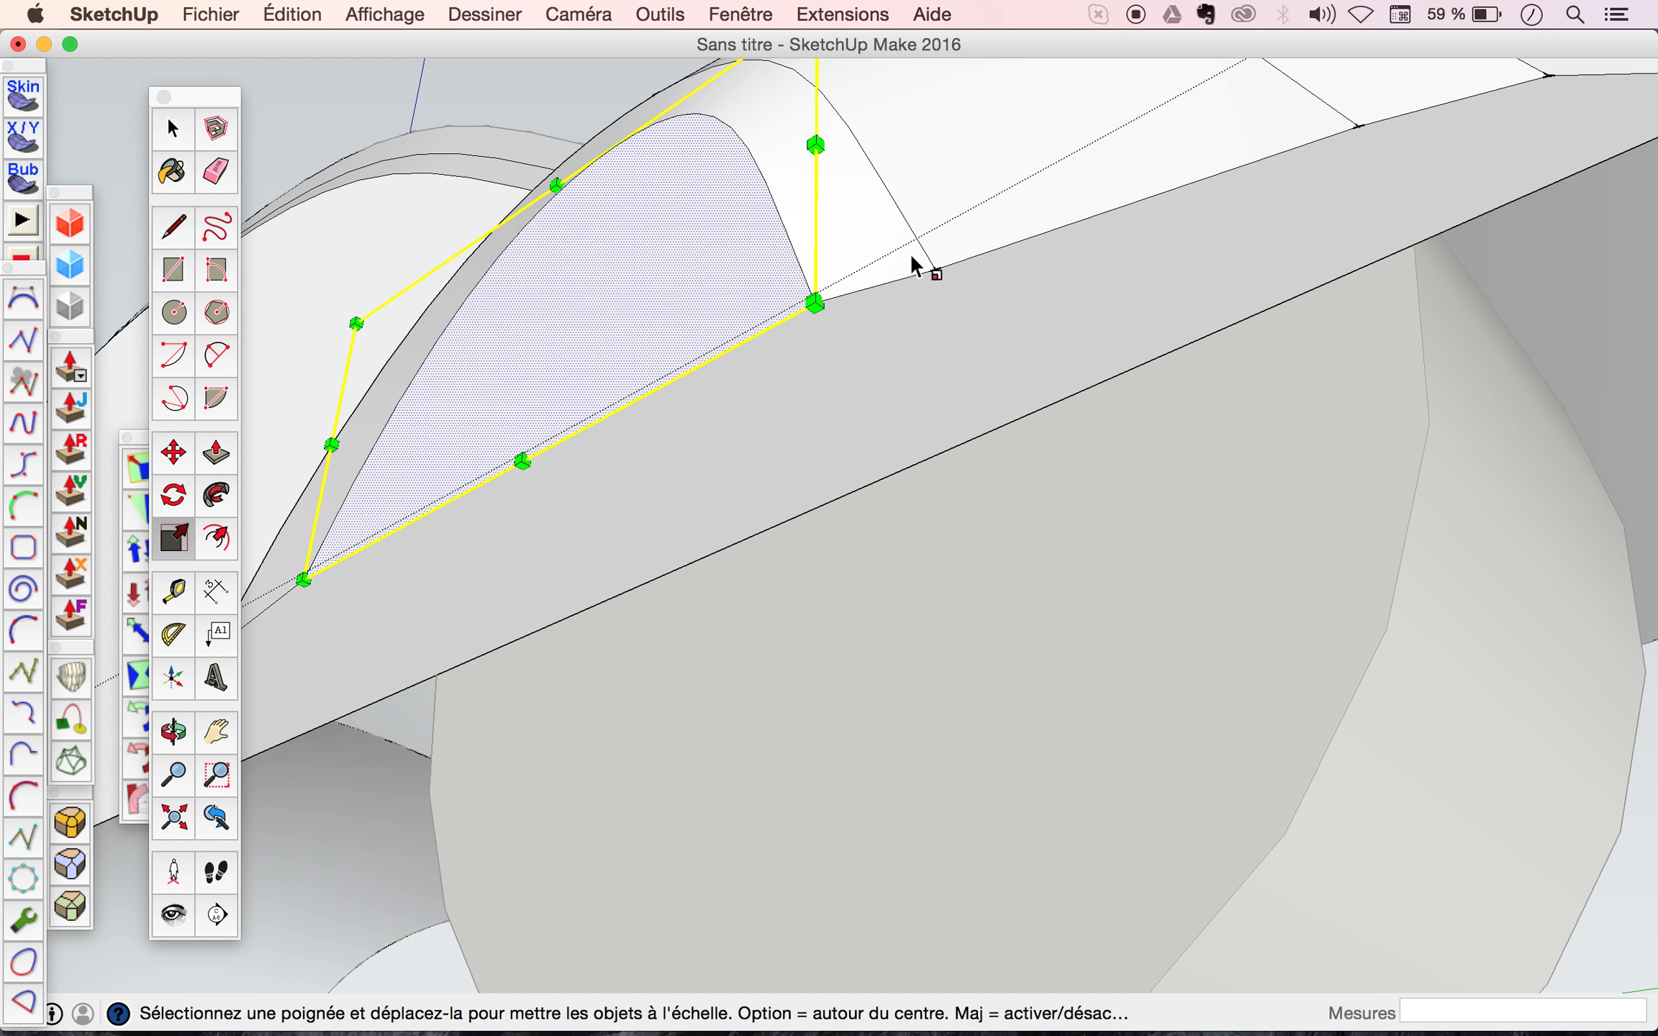
pyautogui.moveTo(815, 145); pyautogui.dragTo(804, 154)
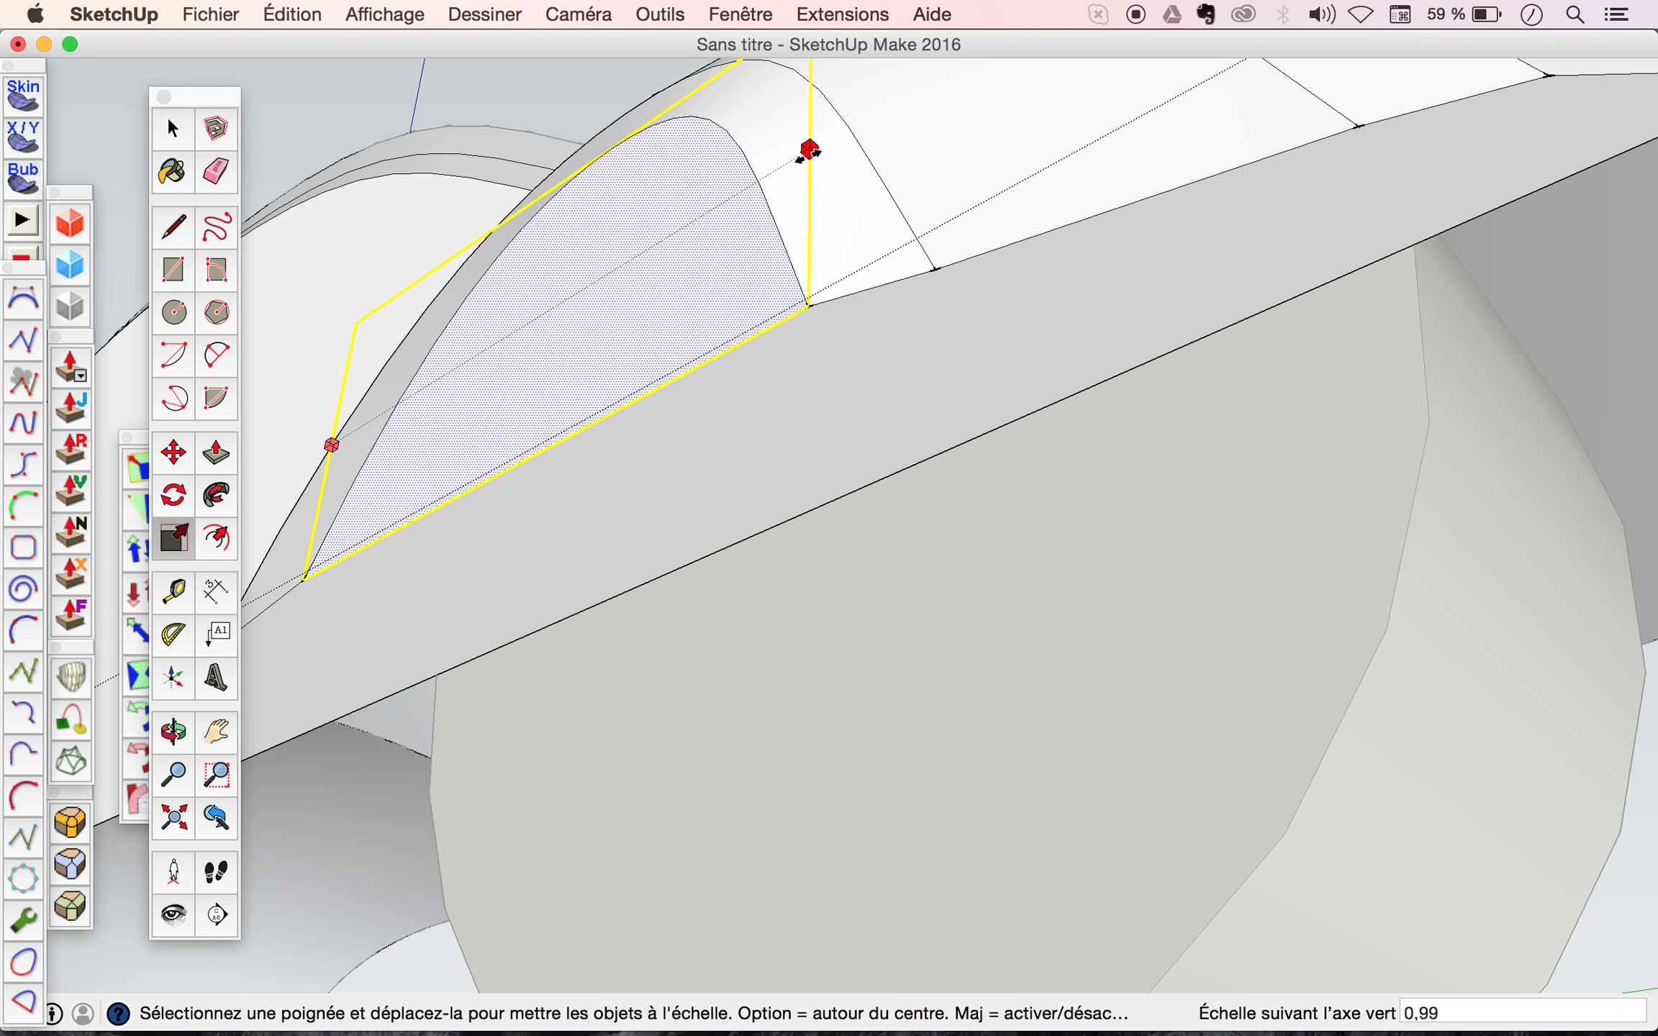
# Narrow the innermost arch face from its side grip to a scale of 0,71.
pyautogui.press('o')
pyautogui.moveTo(684, 233)
pyautogui.mouseDown()
pyautogui.moveTo(987, 470)
pyautogui.moveTo(1096, 473)
pyautogui.moveTo(1112, 503)
pyautogui.mouseUp()
pyautogui.scroll(-3, 1095, 473)
pyautogui.scroll(-2, 1095, 472)
pyautogui.press('space')
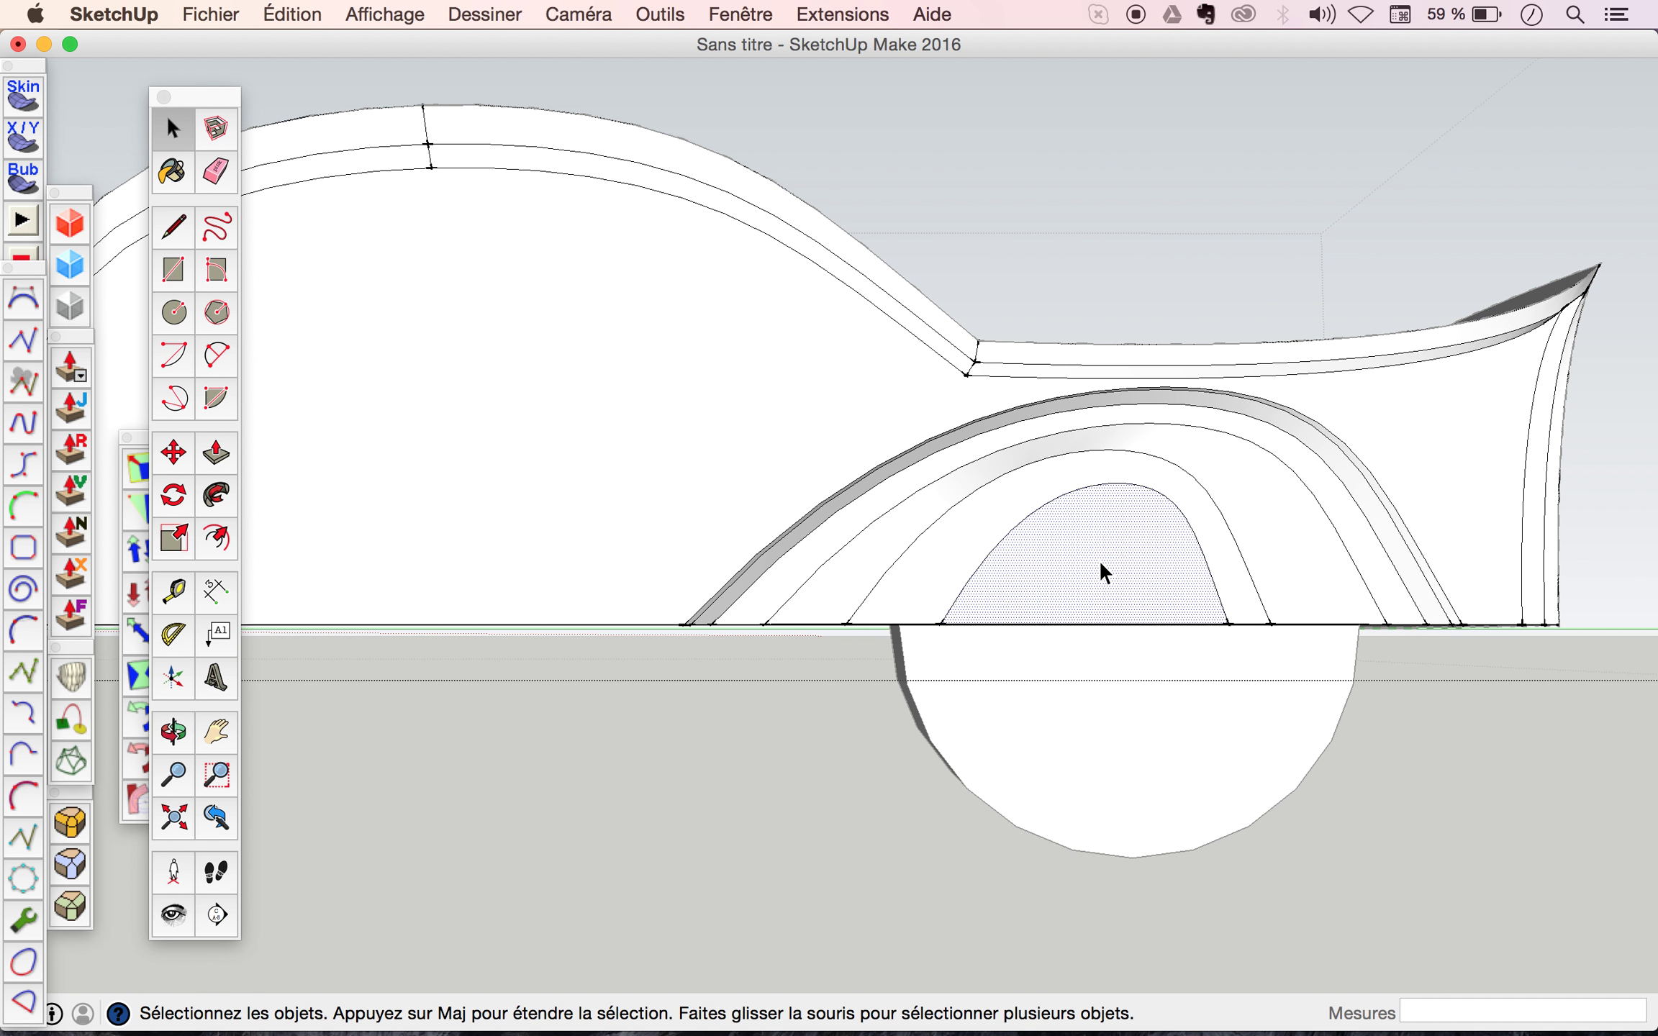
pyautogui.click(180, 540)
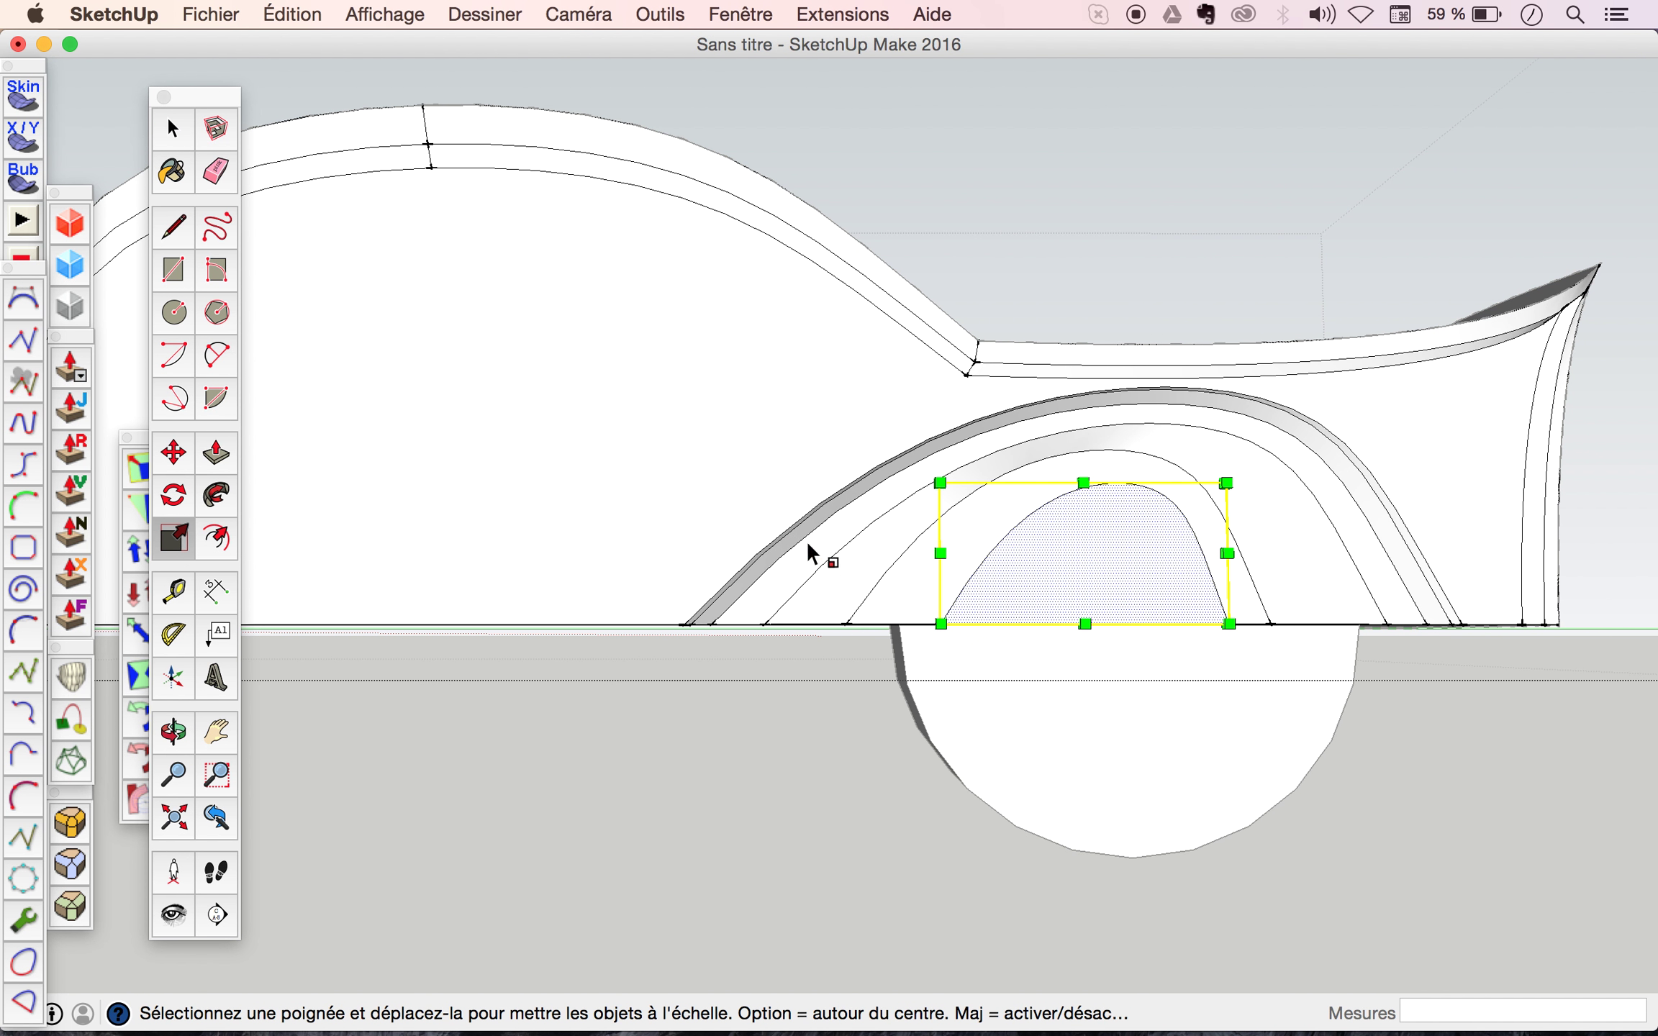
pyautogui.moveTo(940, 553); pyautogui.dragTo(1020, 551)
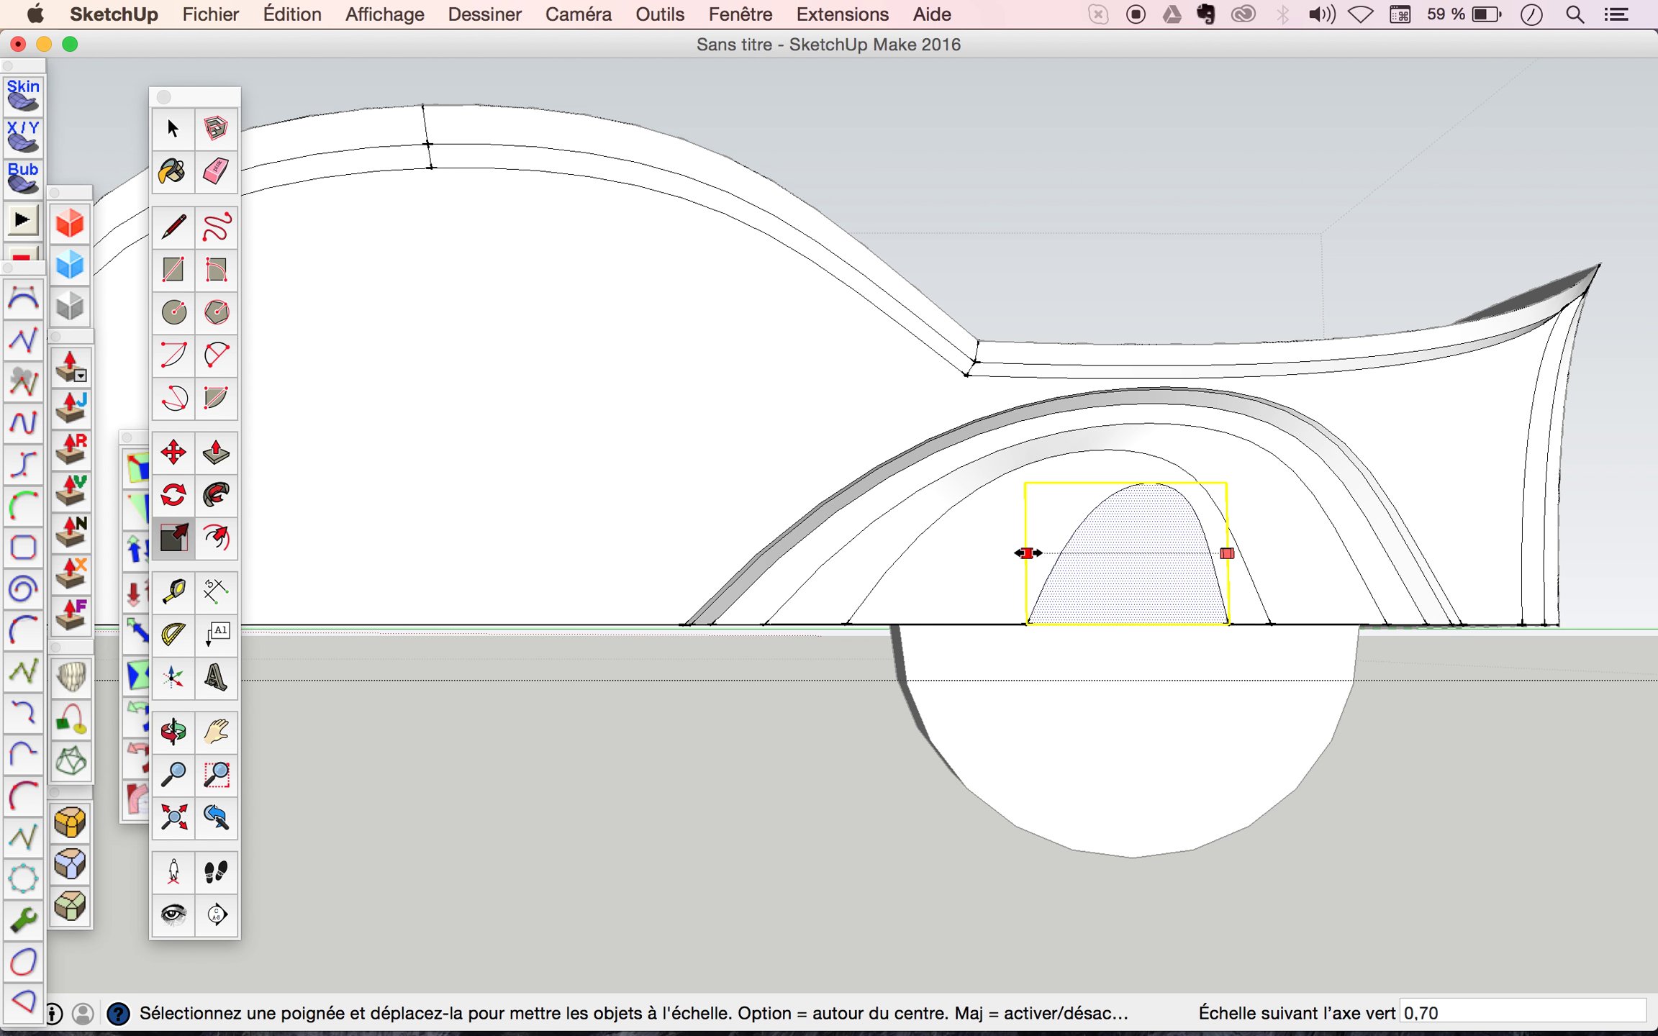
pyautogui.moveTo(1021, 552); pyautogui.dragTo(1023, 553)
# Delete the stray long diagonal edge under the rear fender.
pyautogui.press('o')
pyautogui.moveTo(1192, 567)
pyautogui.mouseDown()
pyautogui.moveTo(1388, 770)
pyautogui.moveTo(1499, 844)
pyautogui.moveTo(1492, 888)
pyautogui.moveTo(1437, 831)
pyautogui.mouseUp()
pyautogui.scroll(5, 1367, 576)
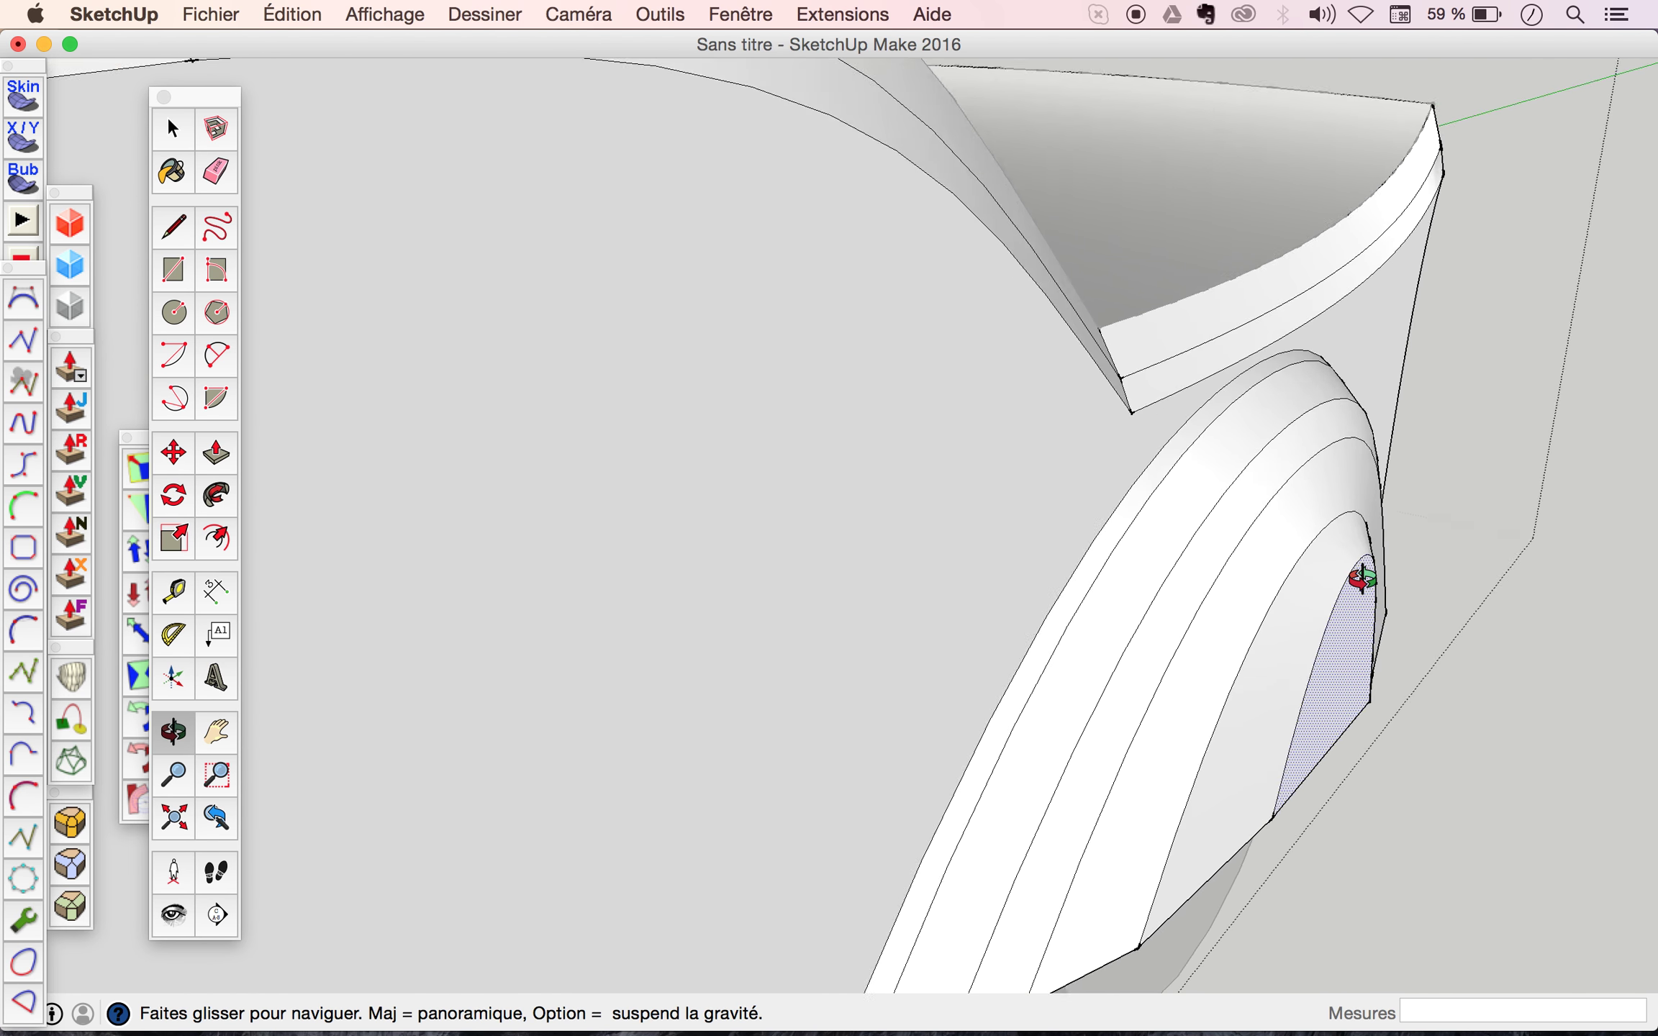
pyautogui.moveTo(1391, 581)
pyautogui.mouseDown()
pyautogui.moveTo(1618, 492)
pyautogui.moveTo(1175, 464)
pyautogui.moveTo(1232, 511)
pyautogui.moveTo(1199, 440)
pyautogui.moveTo(1166, 554)
pyautogui.moveTo(1289, 351)
pyautogui.moveTo(1313, 233)
pyautogui.mouseUp()
pyautogui.scroll(-3, 1175, 464)
pyautogui.press('space')
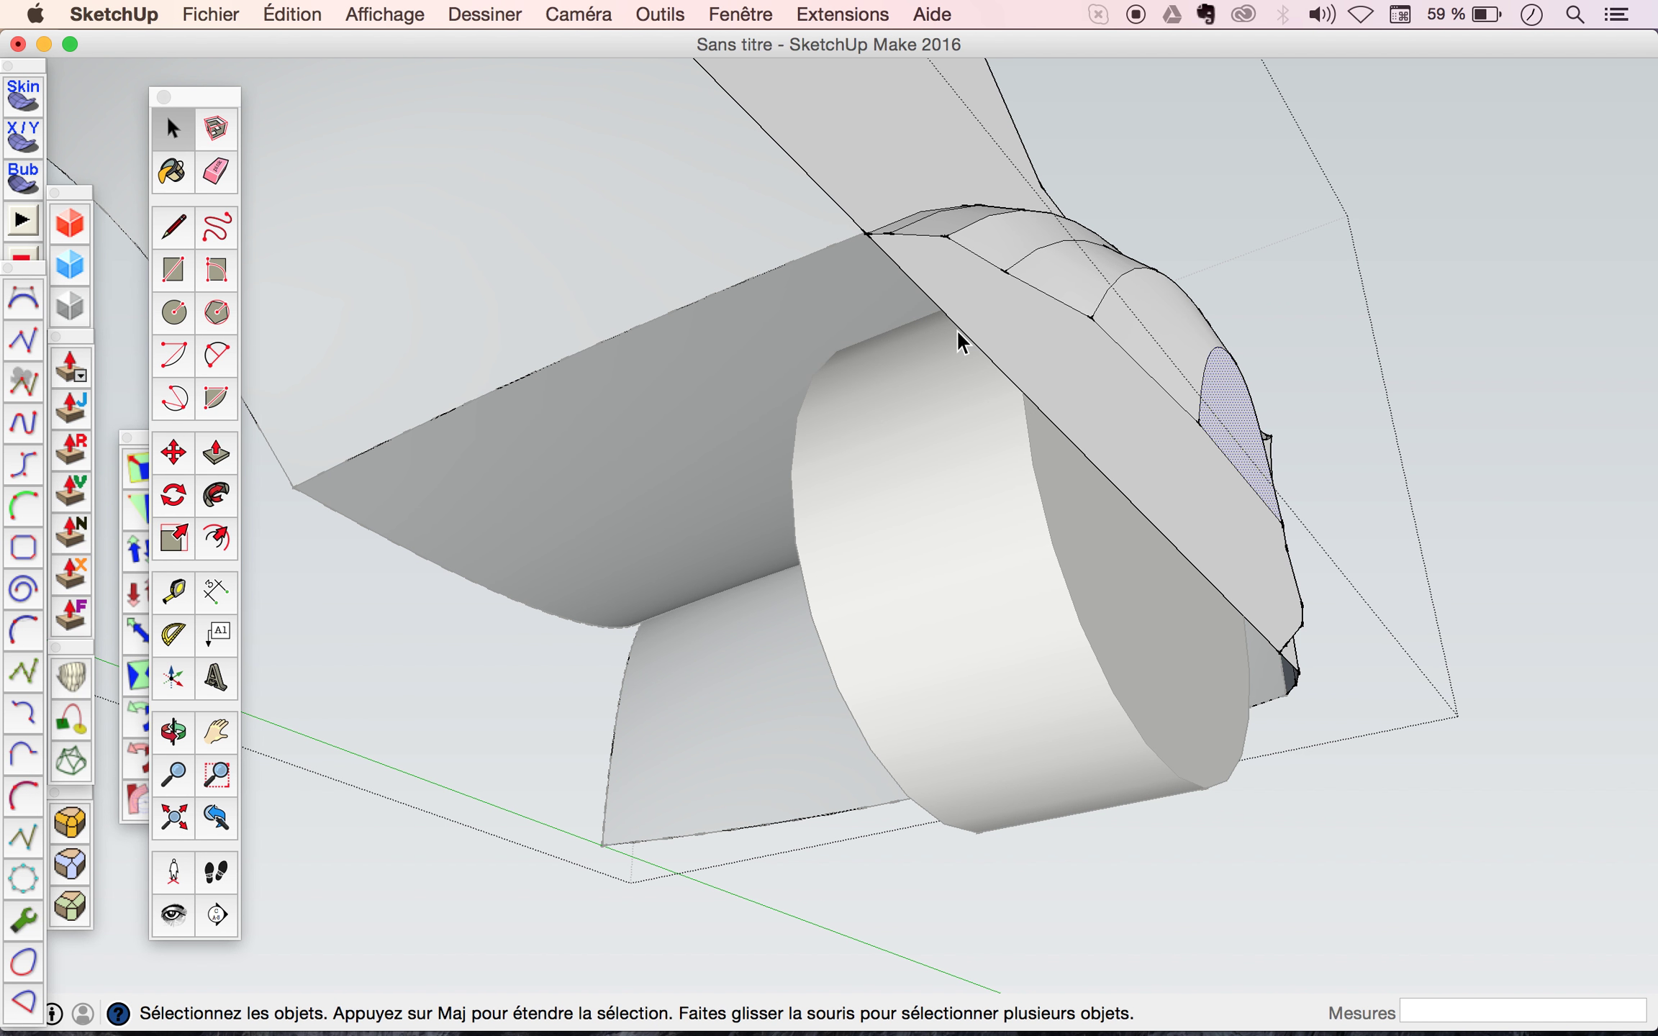
pyautogui.click(956, 327)
pyautogui.press('Delete')
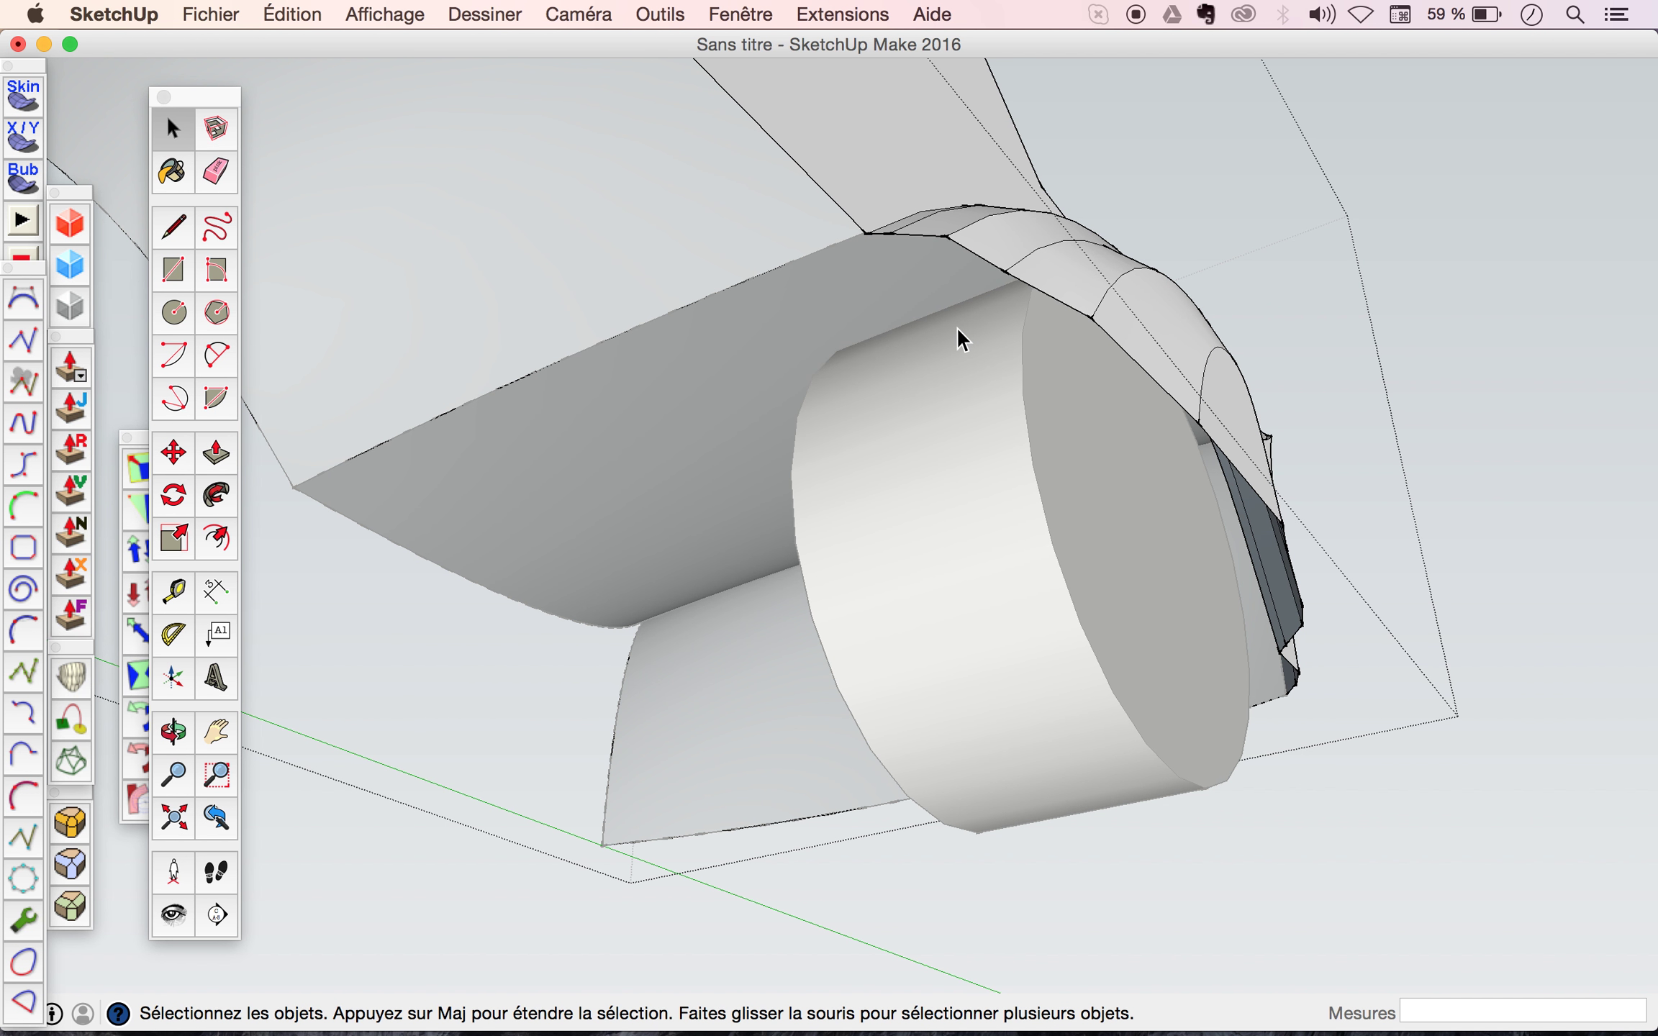
# Orbit around the wheel and fender to show the whole car body.
pyautogui.press('o')
pyautogui.moveTo(956, 326)
pyautogui.mouseDown()
pyautogui.moveTo(759, 414)
pyautogui.moveTo(1062, 393)
pyautogui.moveTo(816, 562)
pyautogui.mouseUp()
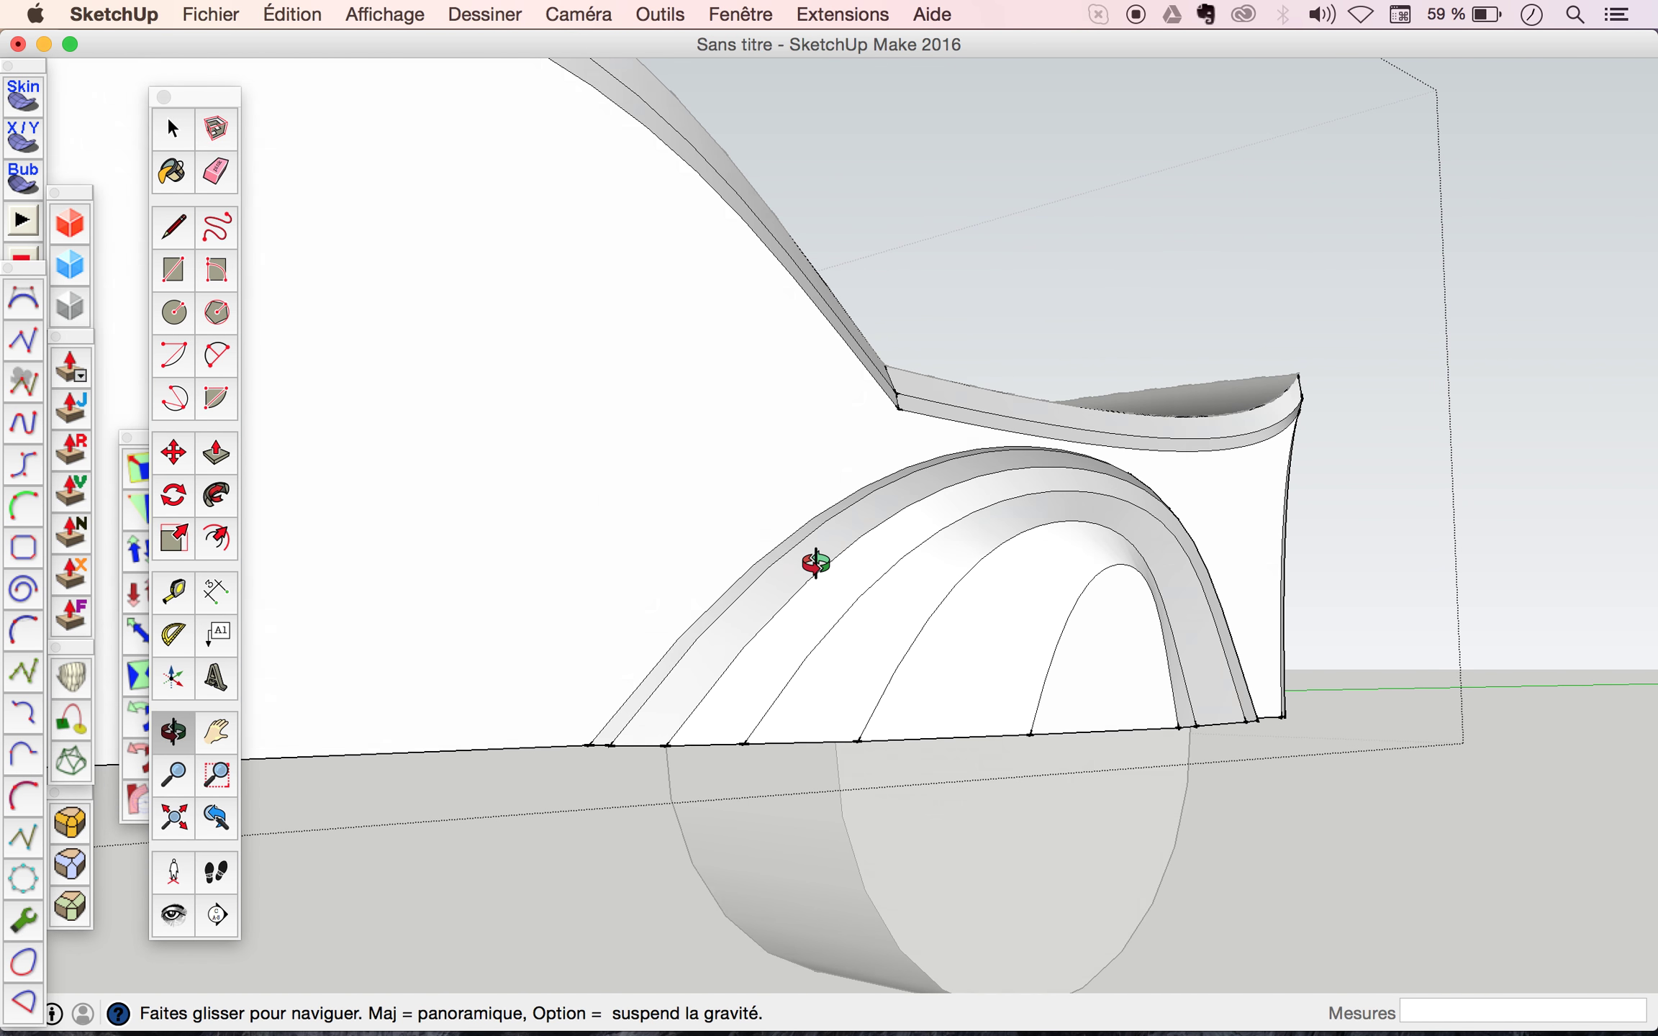
pyautogui.scroll(-3, 1035, 541)
pyautogui.moveTo(1034, 541); pyautogui.dragTo(1050, 733)
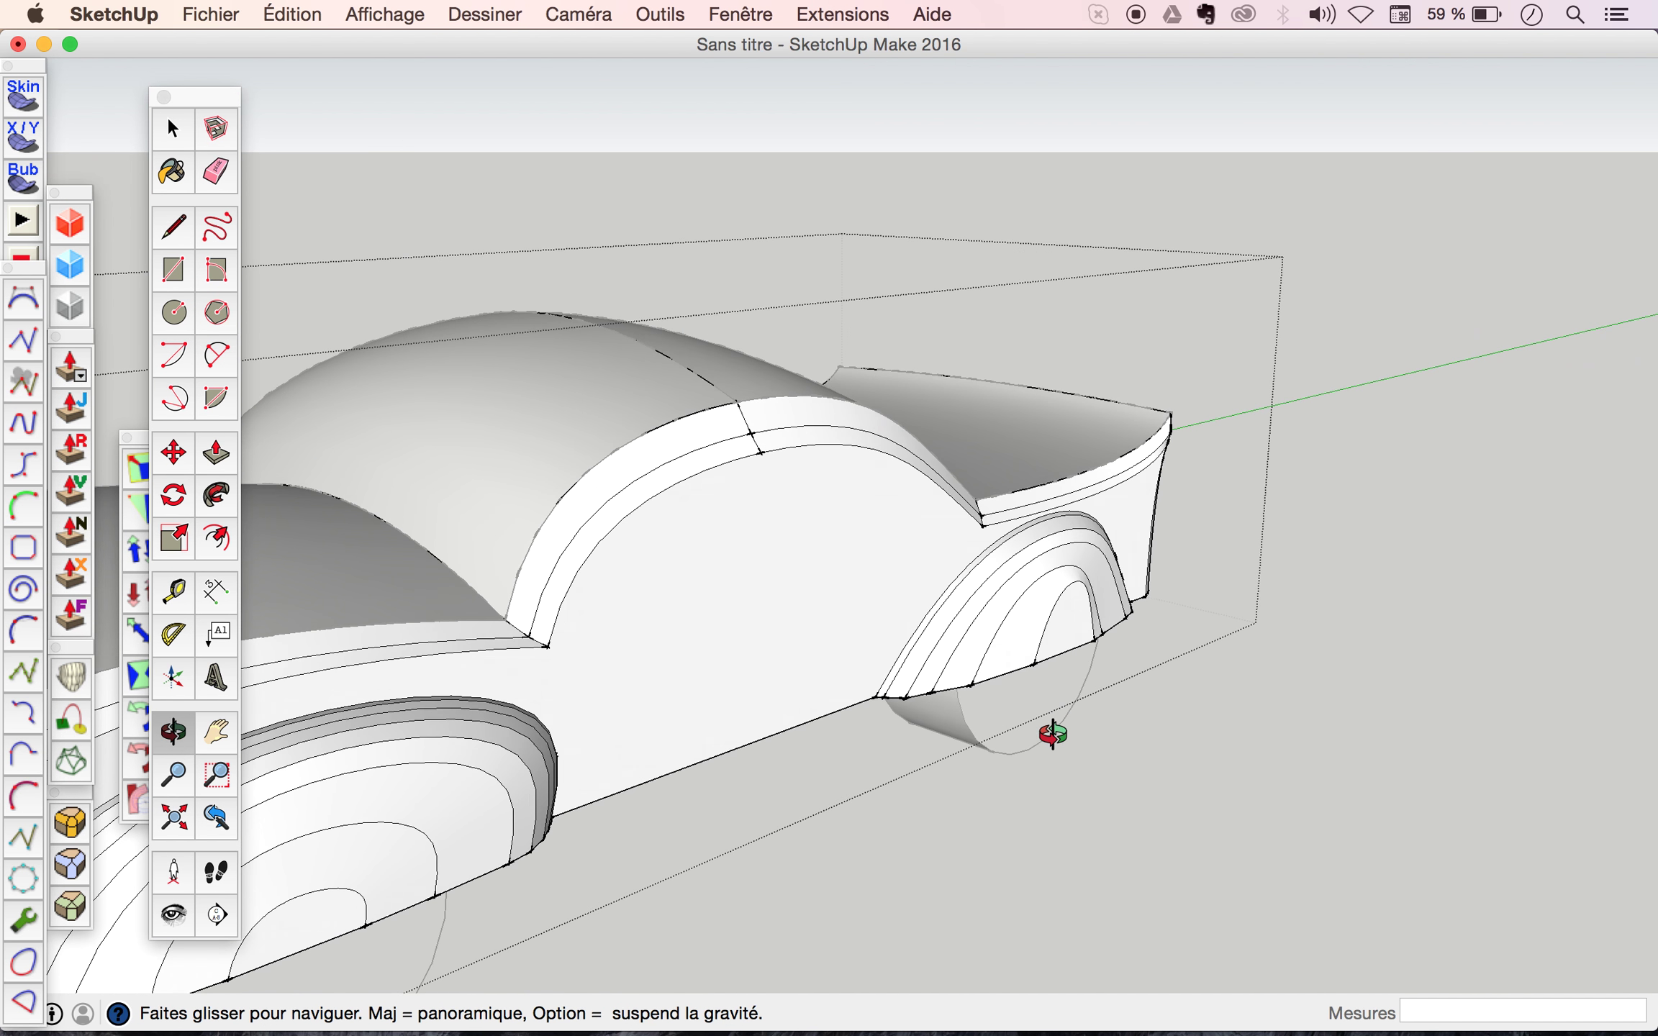
# Move the rear wheel 18 mm along the red axis into the rear wheel arch.
pyautogui.press('space')
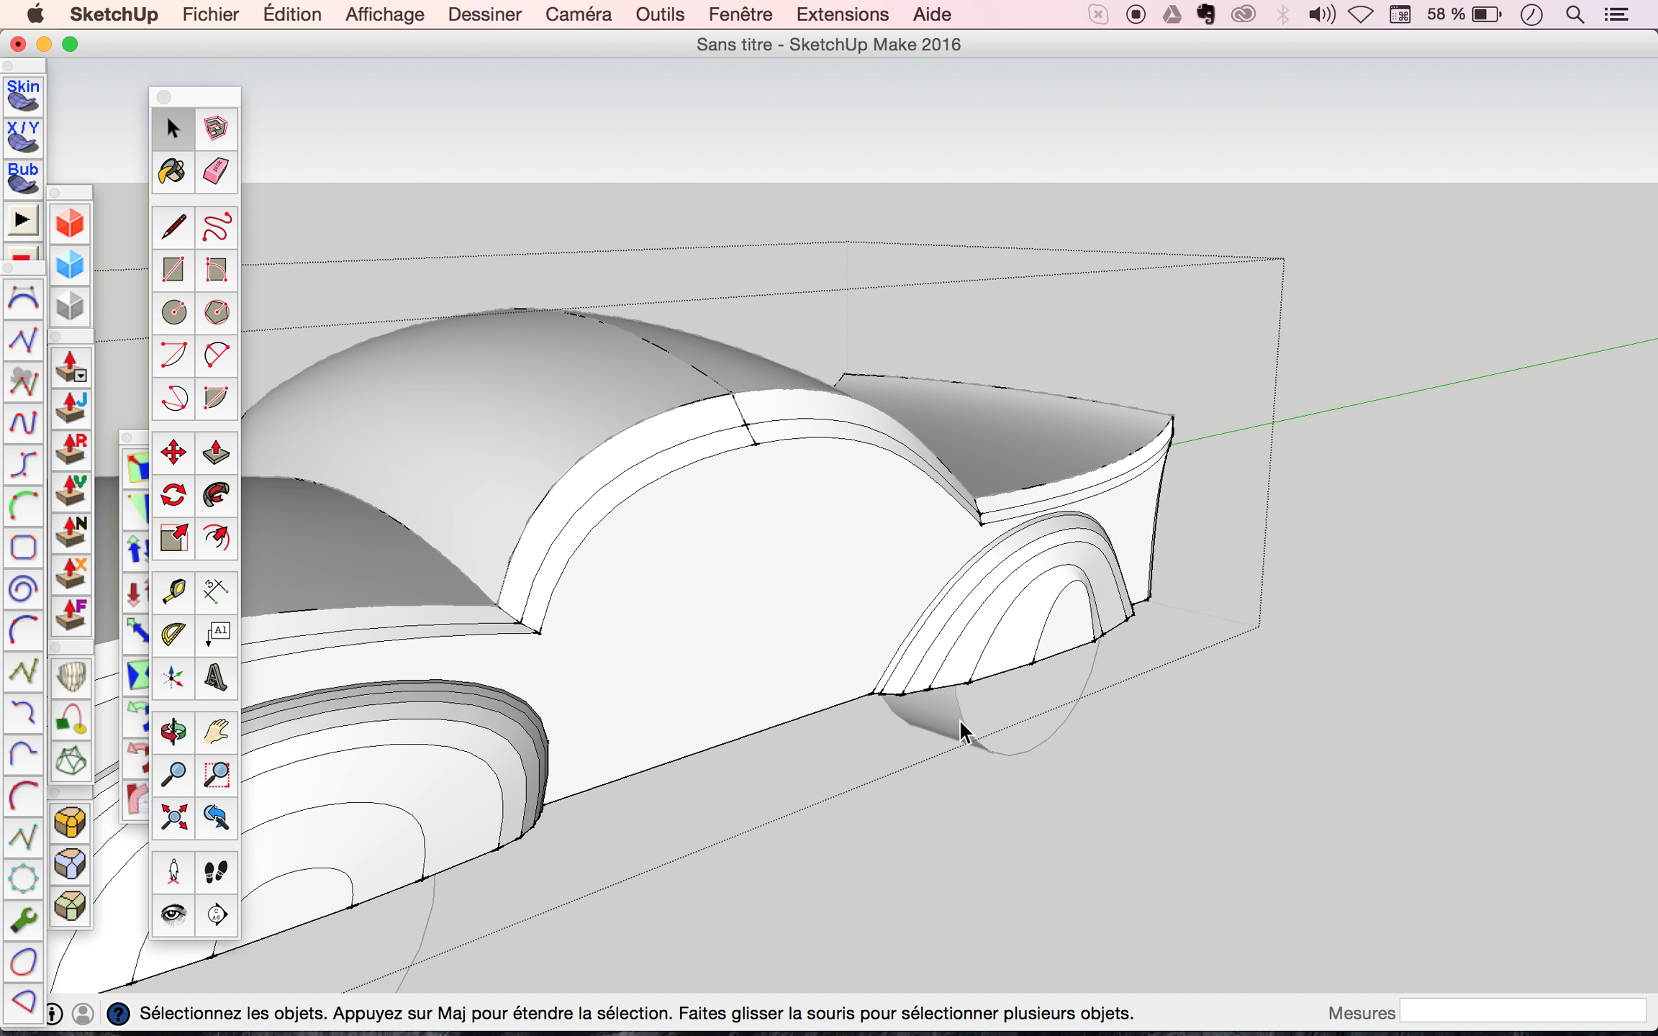
pyautogui.click(1137, 833)
pyautogui.click(945, 712)
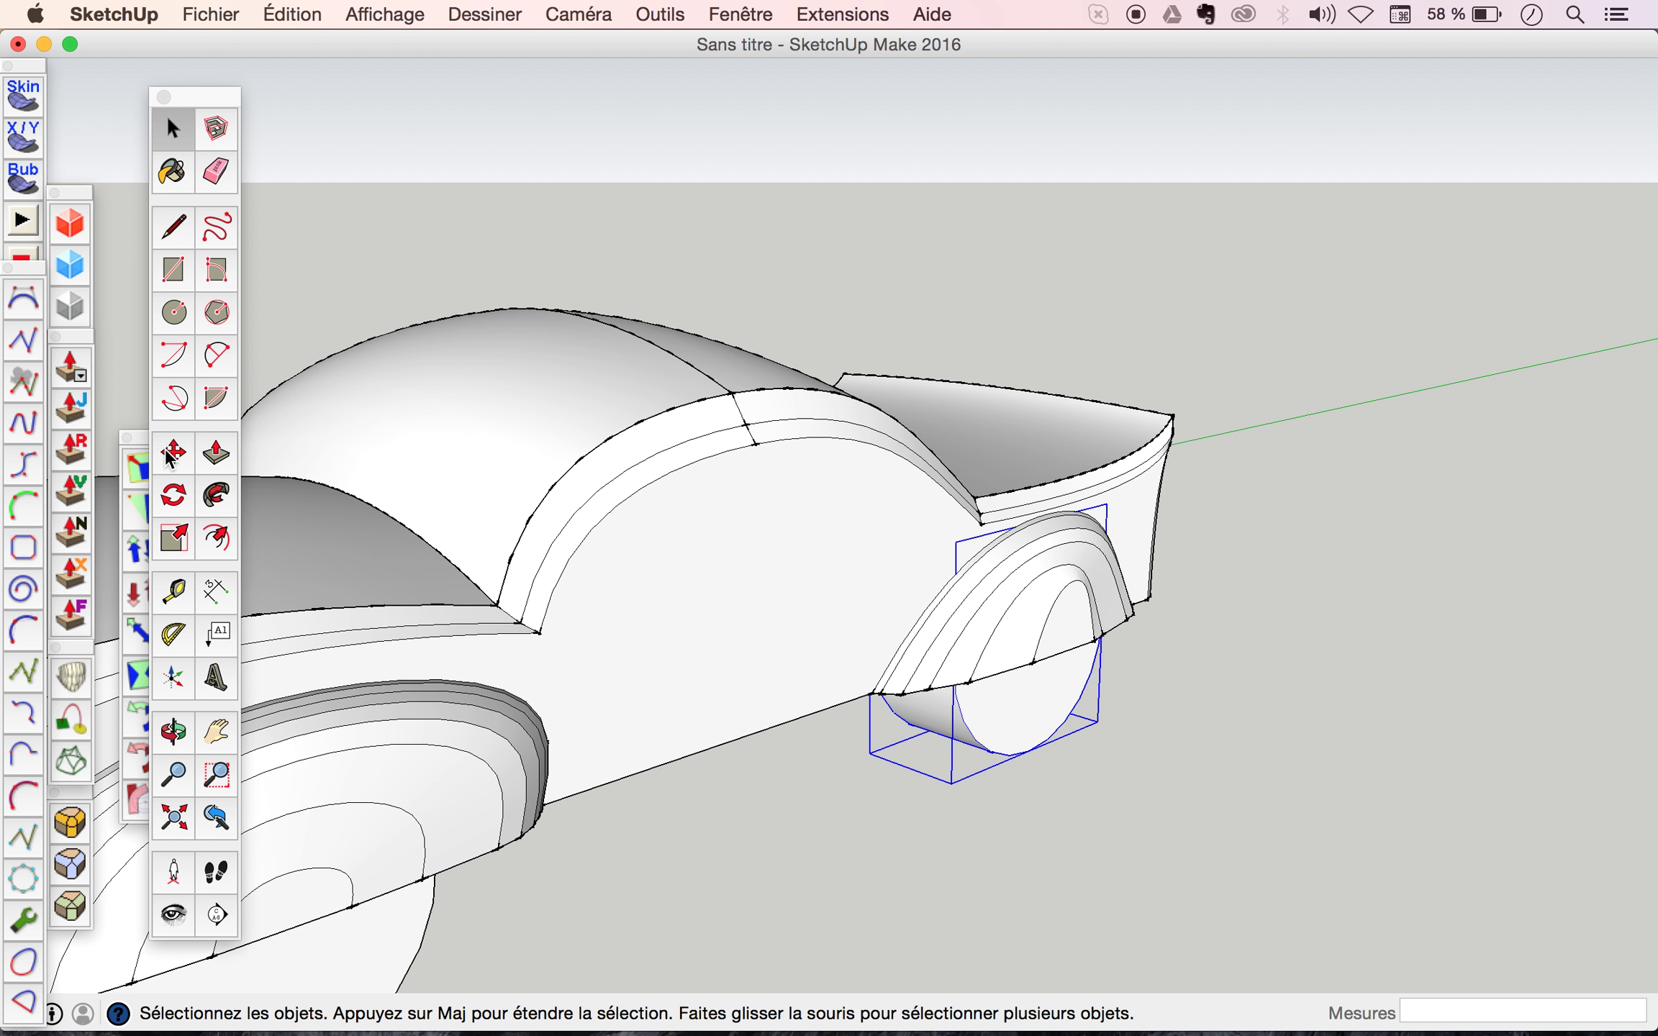
pyautogui.click(171, 454)
pyautogui.click(1203, 714)
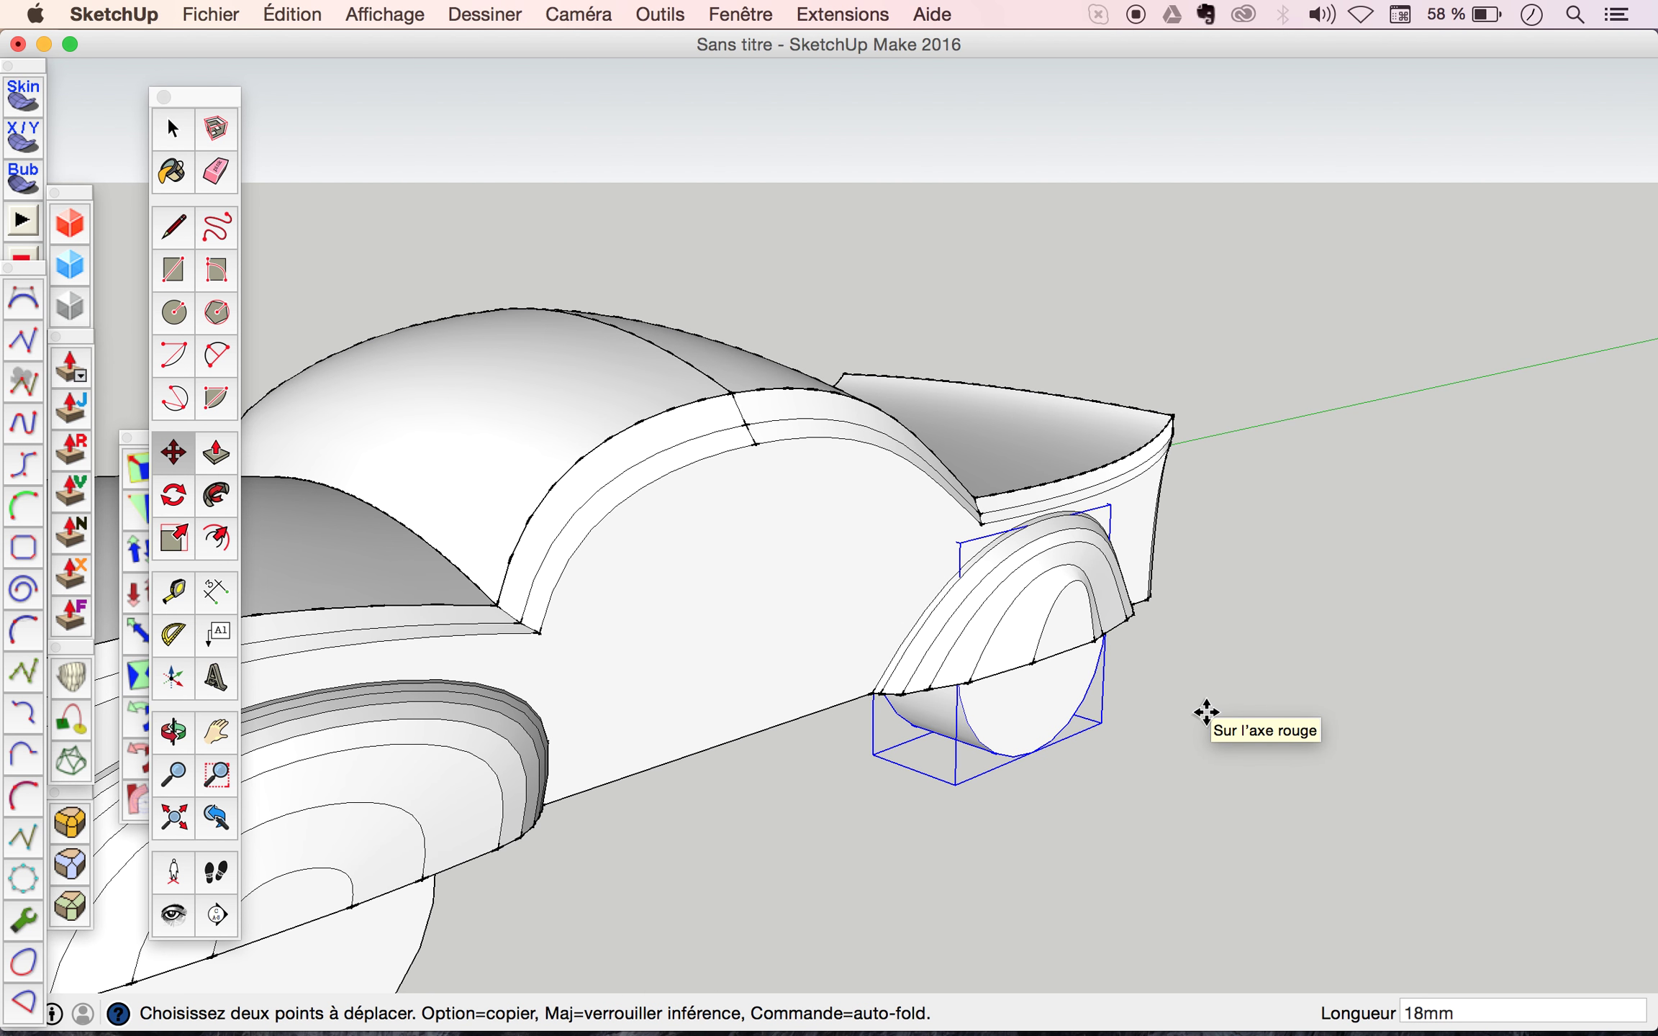
pyautogui.click(1030, 668)
pyautogui.scroll(-2, 926, 584)
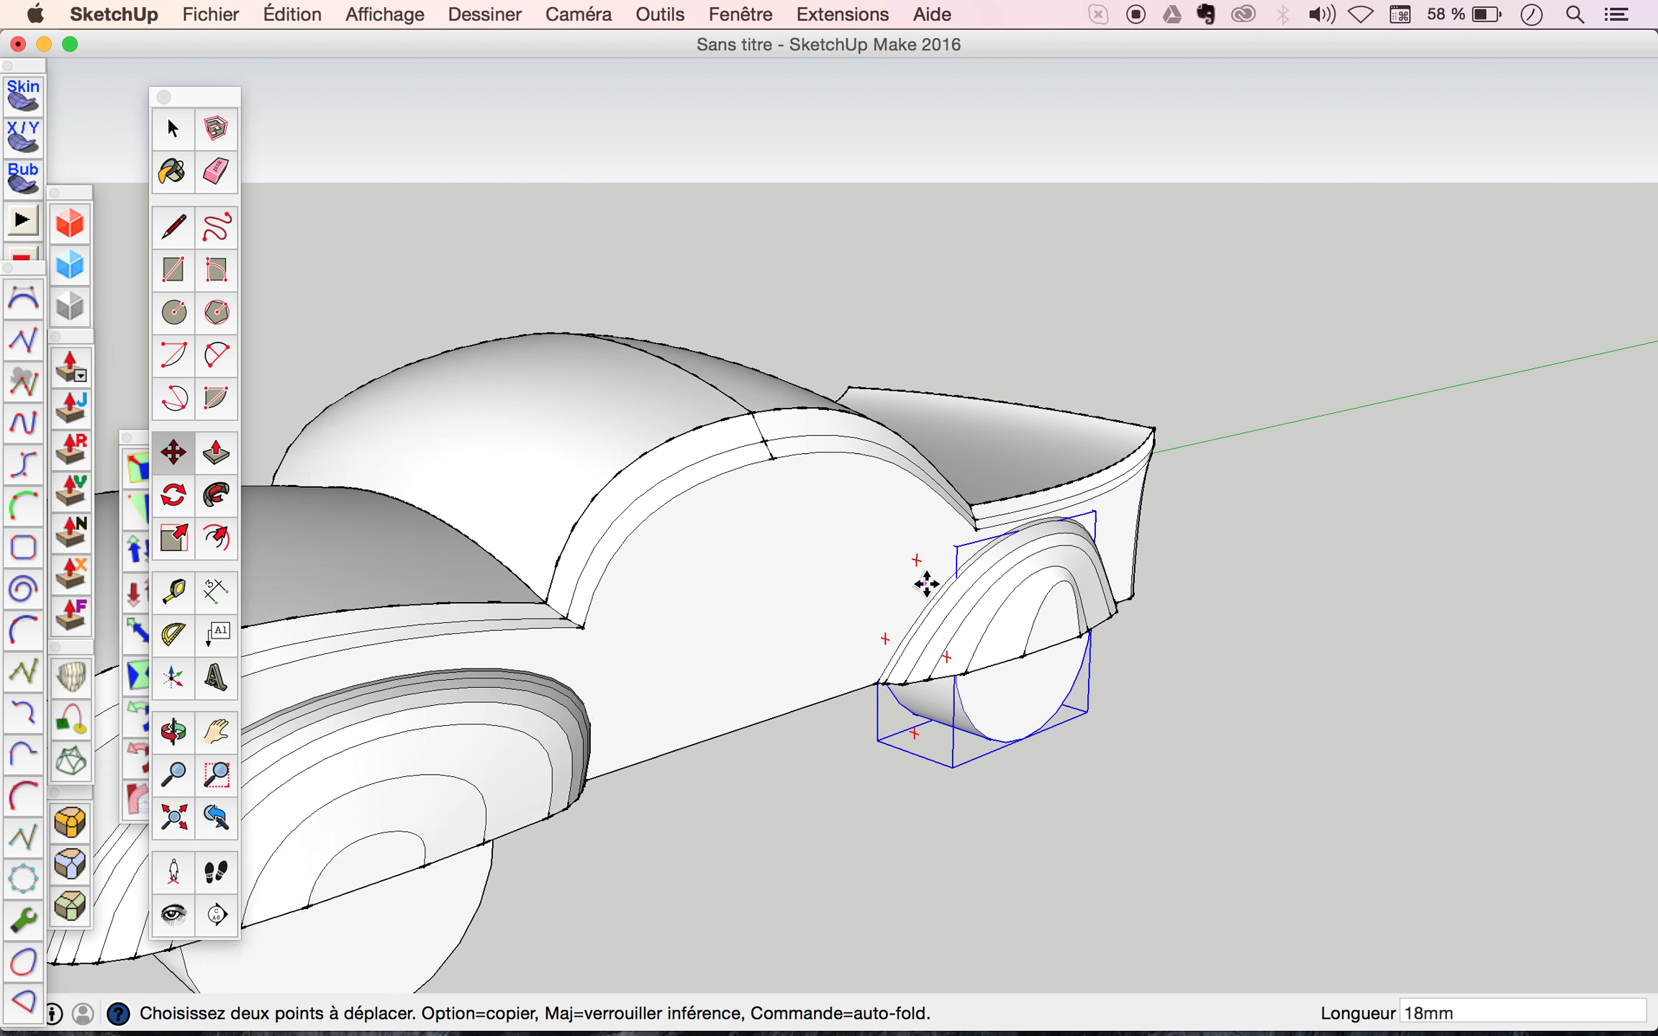
pyautogui.scroll(-4, 926, 584)
pyautogui.press('space')
# Deselect the wheel and orbit to a near side-on view of the car.
pyautogui.click(1189, 802)
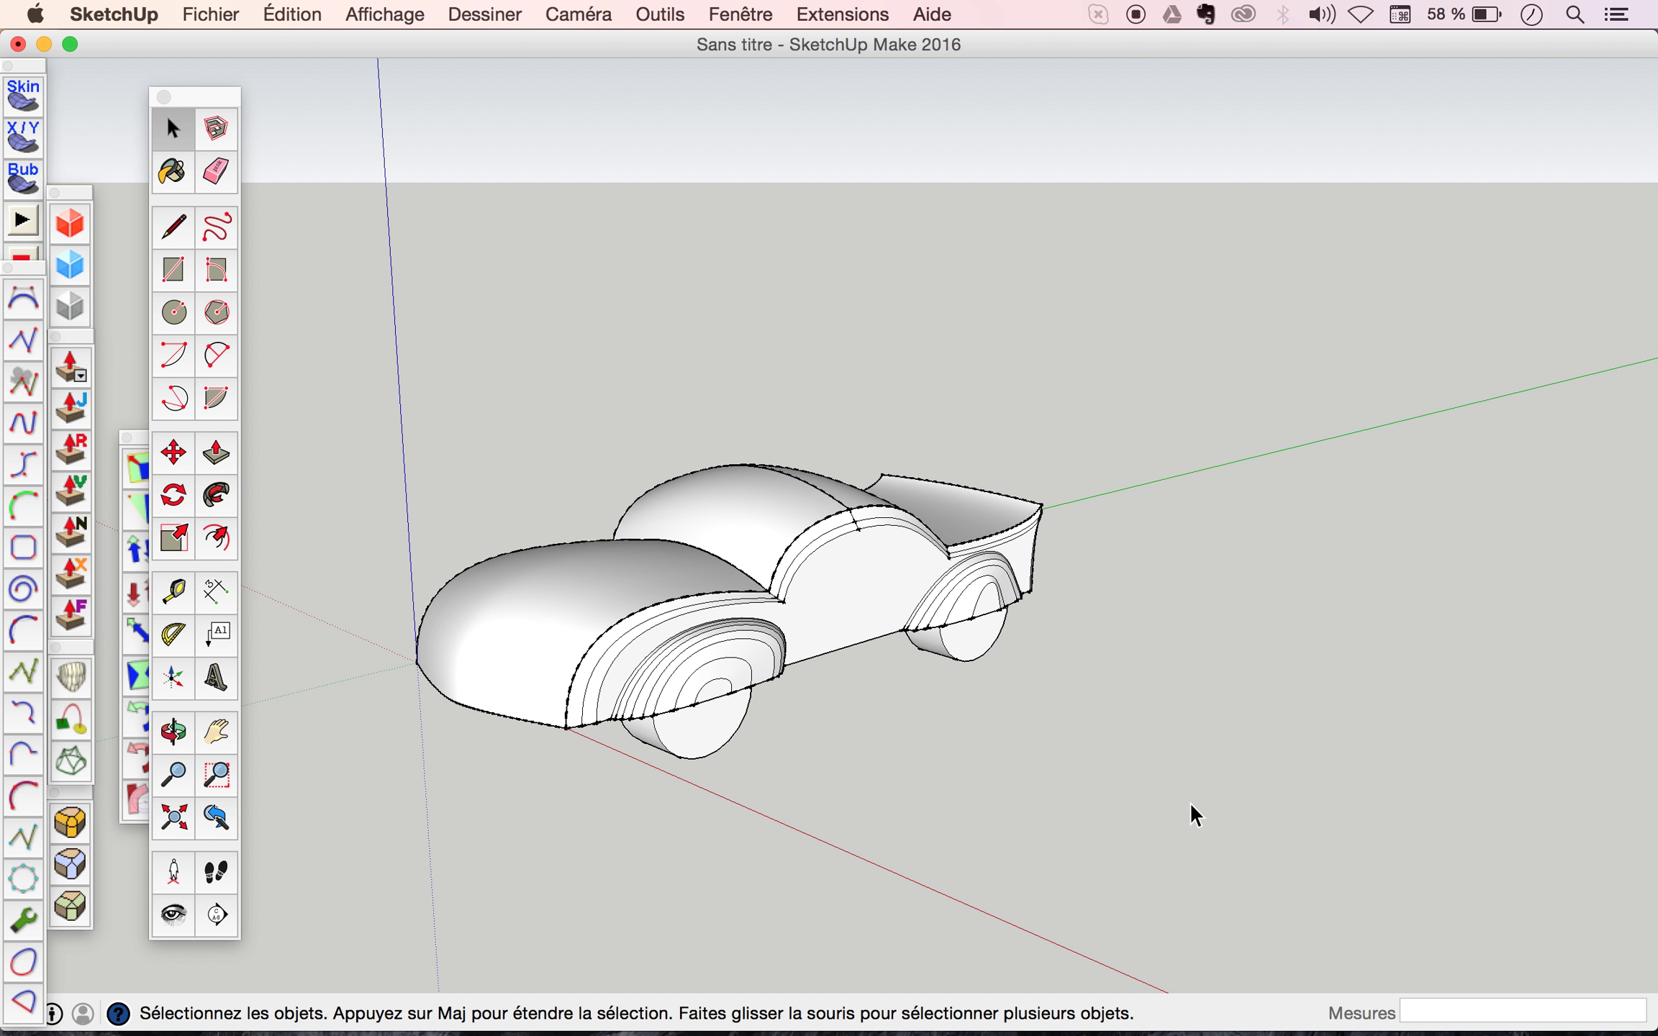
pyautogui.press('o')
pyautogui.moveTo(1189, 802); pyautogui.dragTo(820, 732)
pyautogui.moveTo(821, 733); pyautogui.dragTo(632, 671, button='middle')
pyautogui.moveTo(820, 733); pyautogui.dragTo(632, 671)
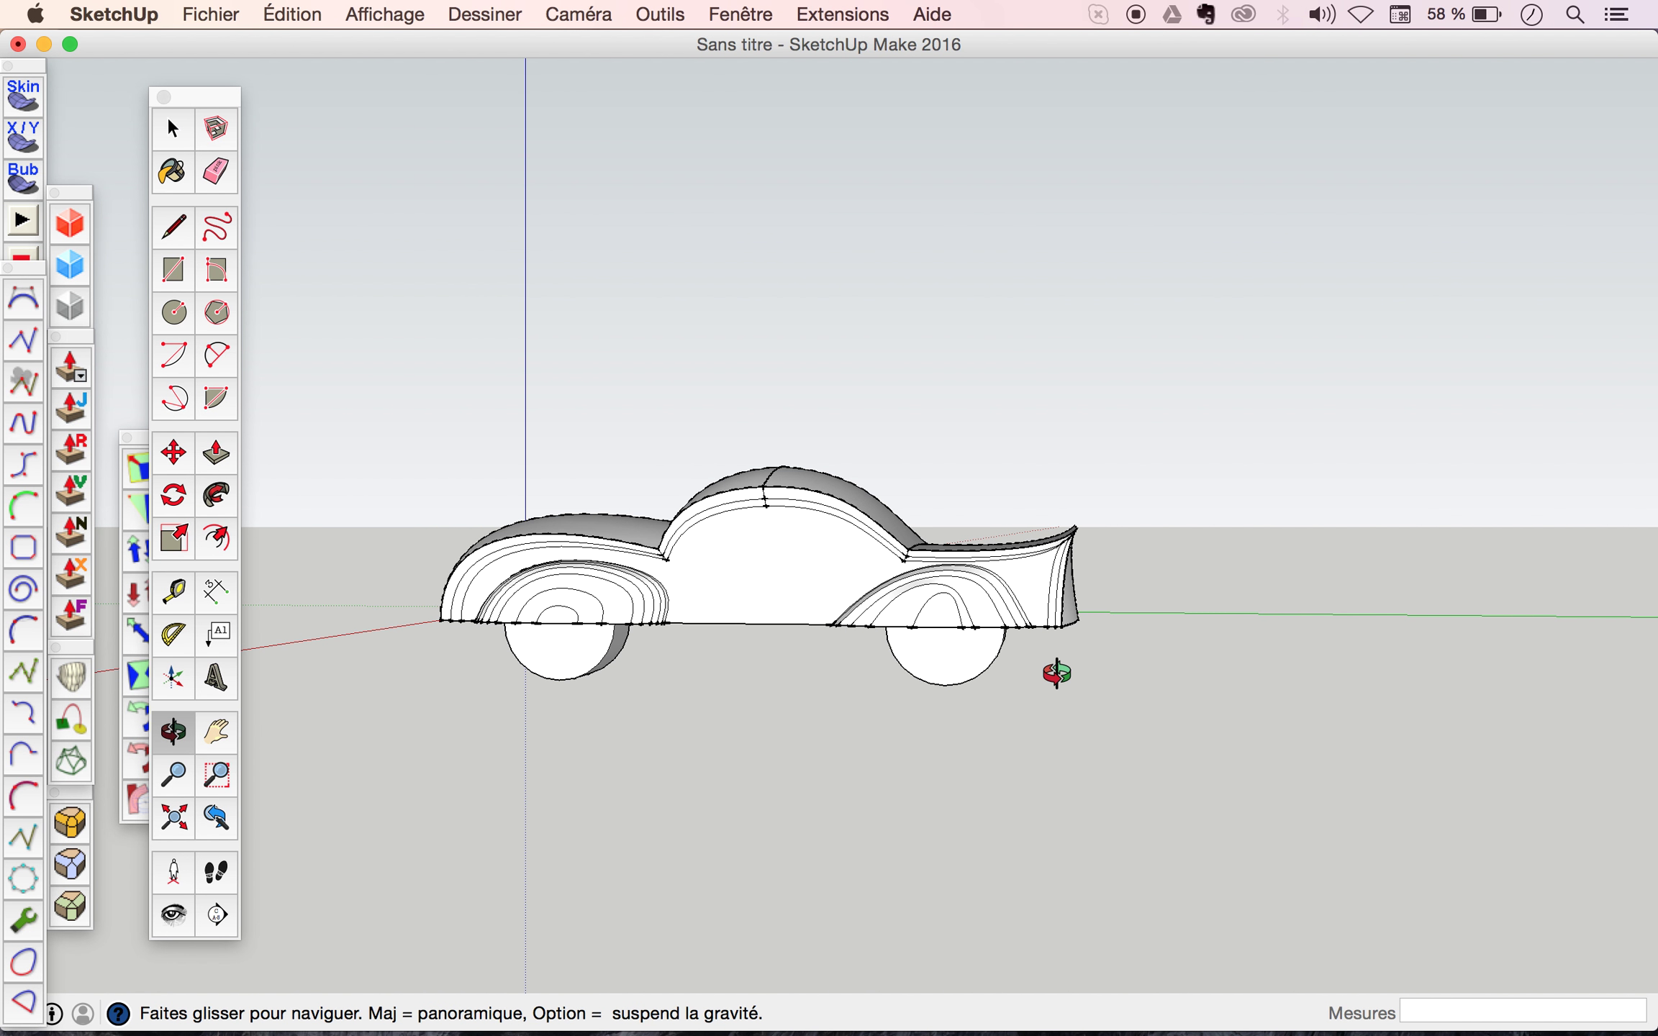
# Orbit and zoom to a close straight-on side view, then select the car's side face.
pyautogui.moveTo(1060, 675)
pyautogui.mouseDown()
pyautogui.moveTo(1243, 766)
pyautogui.moveTo(810, 629)
pyautogui.moveTo(1184, 659)
pyautogui.moveTo(1040, 670)
pyautogui.mouseUp()
pyautogui.moveTo(862, 648)
pyautogui.mouseDown()
pyautogui.moveTo(1003, 592)
pyautogui.moveTo(863, 576)
pyautogui.moveTo(671, 615)
pyautogui.mouseUp()
pyautogui.moveTo(873, 626); pyautogui.dragTo(458, 561)
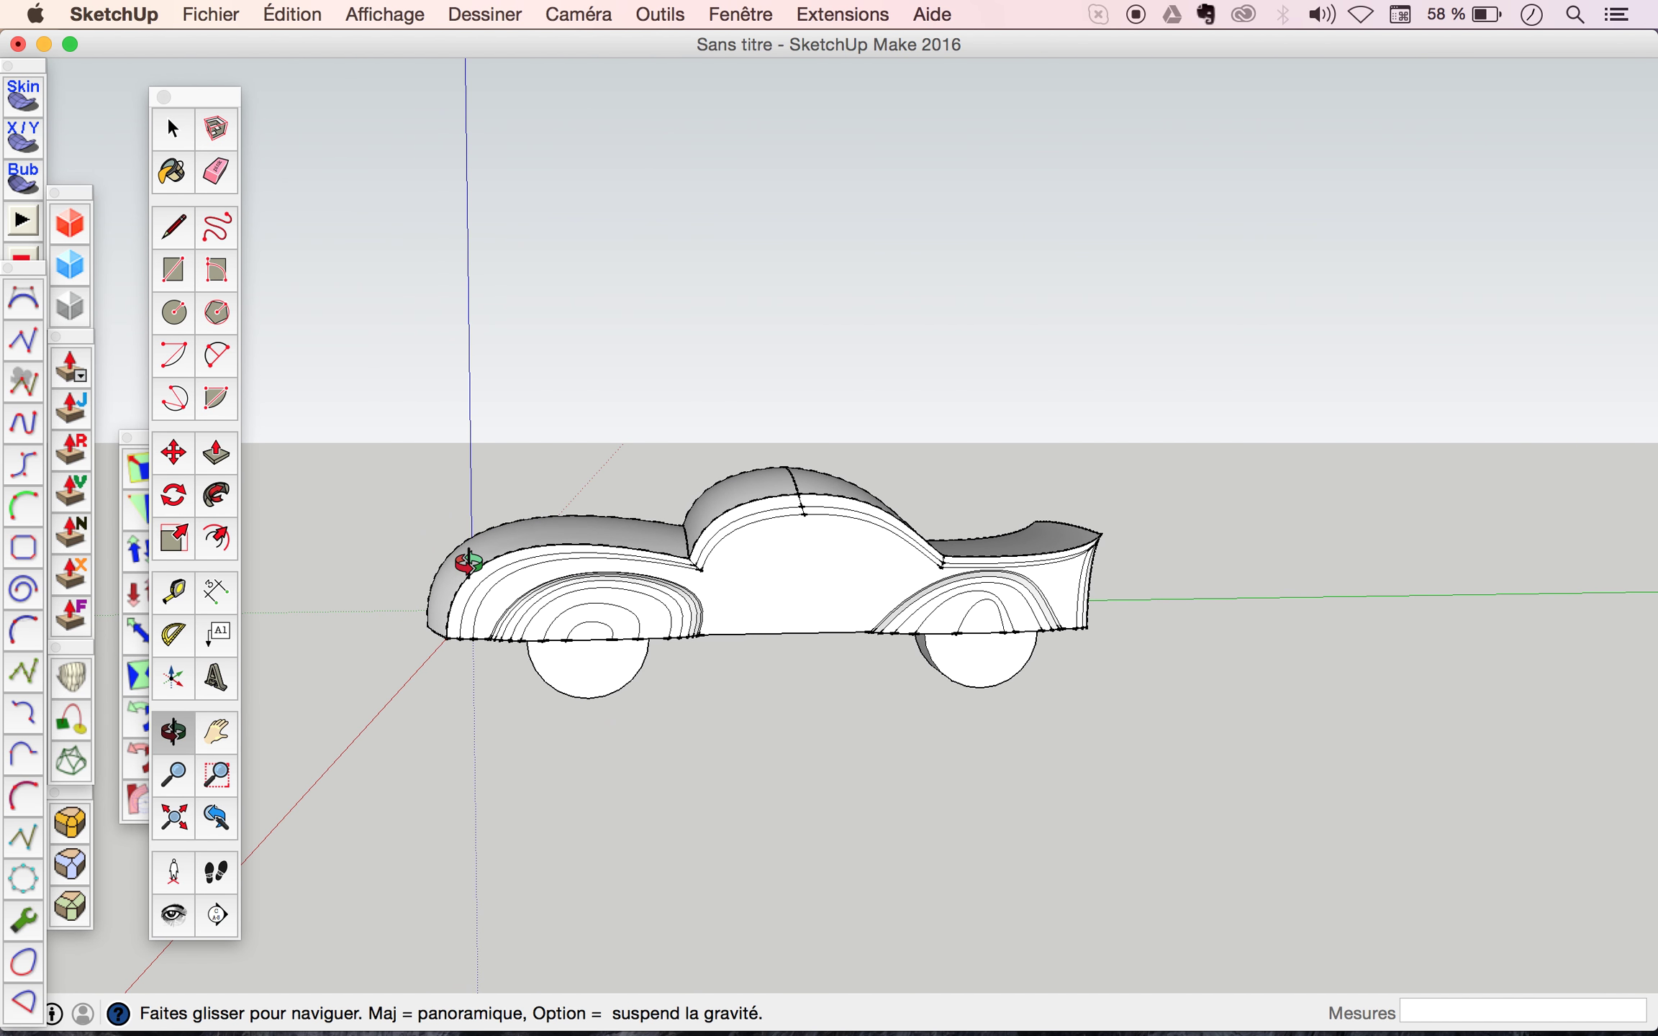
pyautogui.moveTo(950, 580)
pyautogui.mouseDown()
pyautogui.moveTo(788, 492)
pyautogui.moveTo(803, 473)
pyautogui.moveTo(969, 592)
pyautogui.mouseUp()
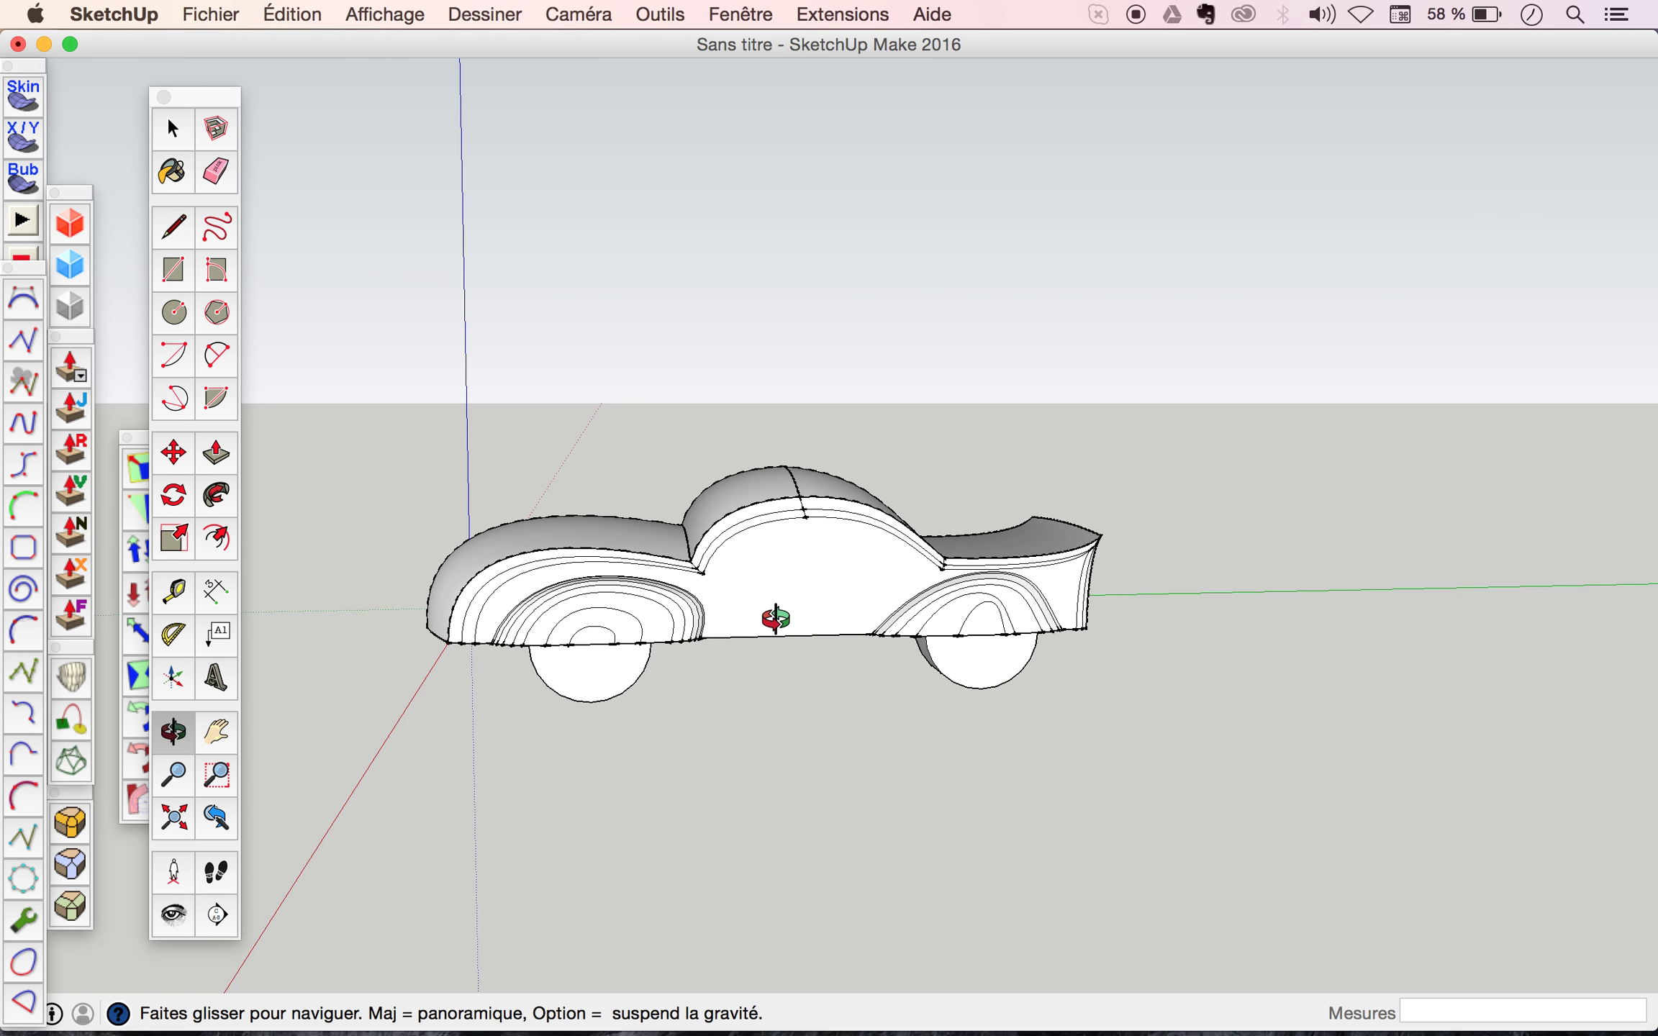
pyautogui.scroll(3, 775, 617)
pyautogui.scroll(3, 775, 617)
pyautogui.moveTo(775, 617)
pyautogui.mouseDown()
pyautogui.moveTo(629, 474)
pyautogui.moveTo(649, 462)
pyautogui.moveTo(716, 524)
pyautogui.mouseUp()
pyautogui.scroll(2, 716, 523)
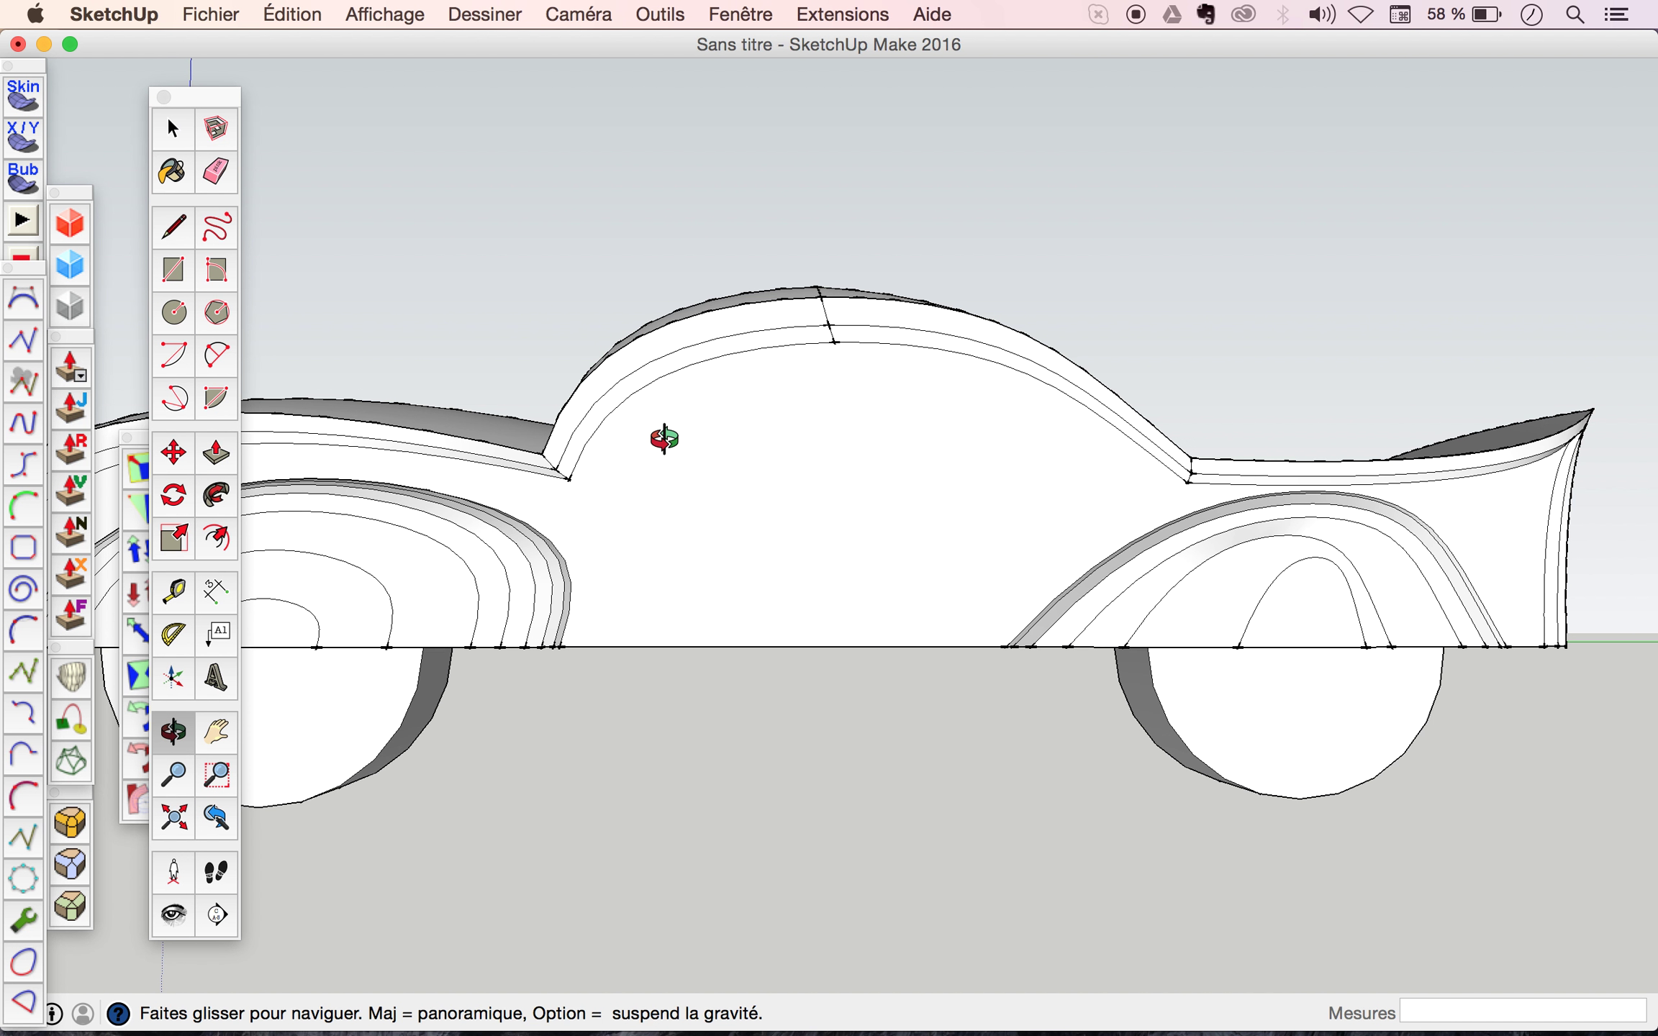
pyautogui.moveTo(716, 539); pyautogui.dragTo(799, 541)
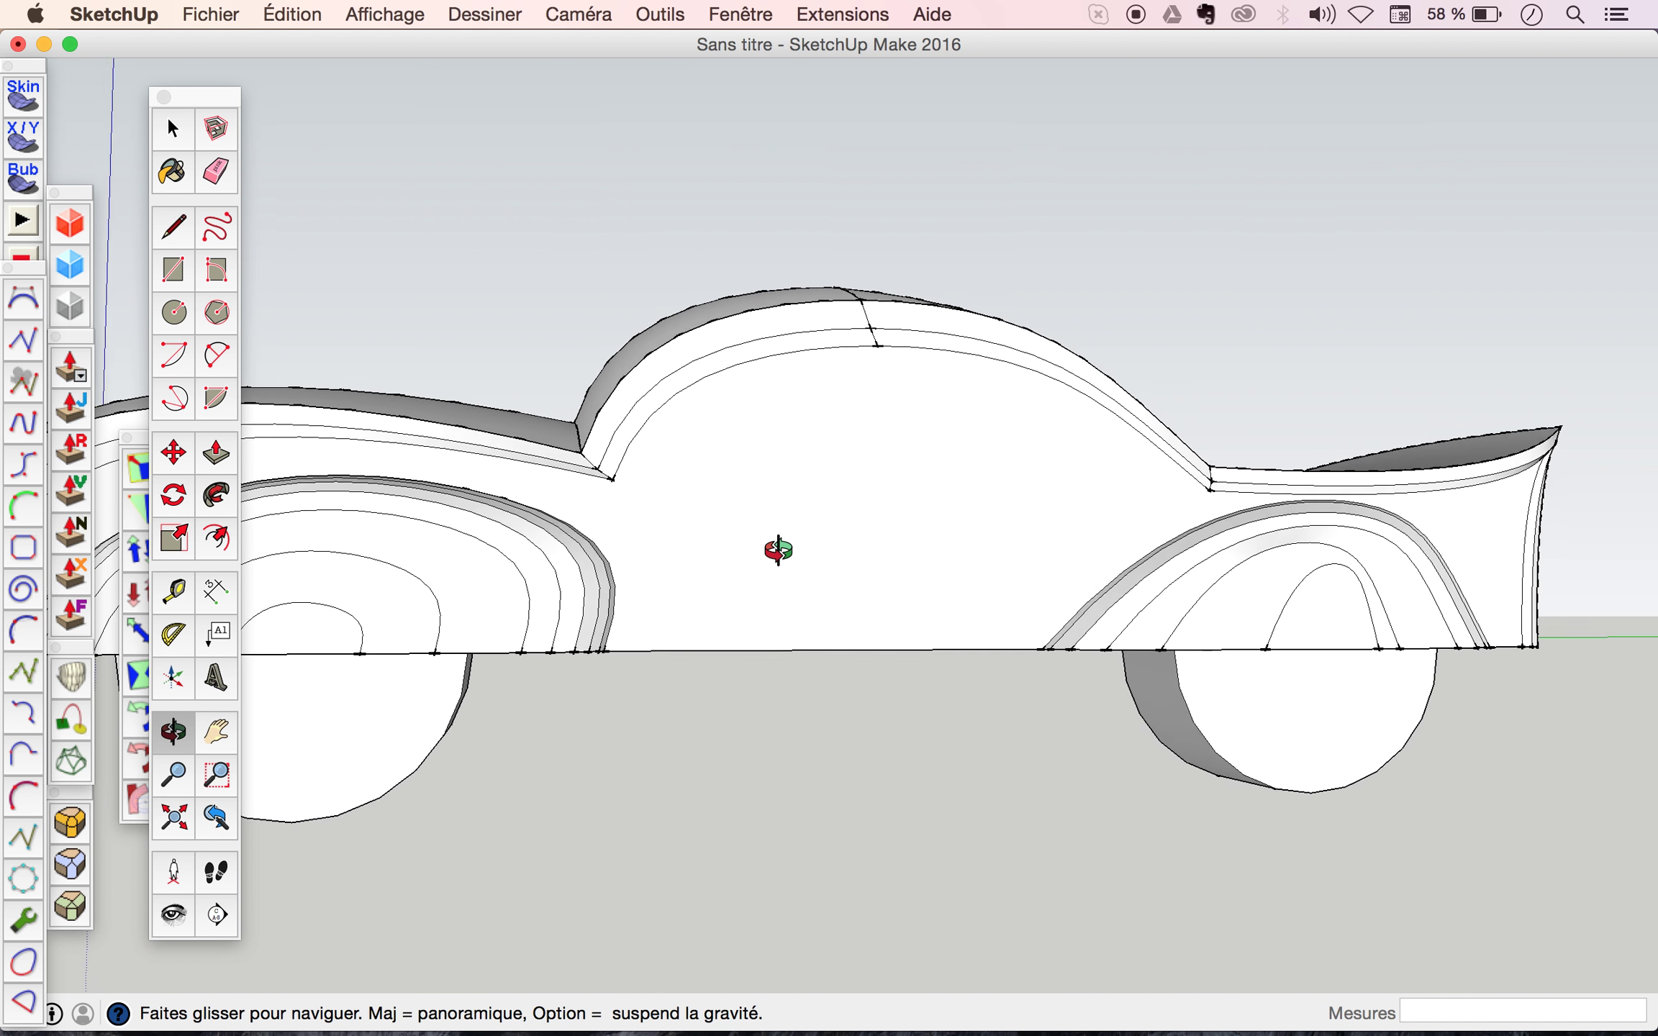
pyautogui.press('space')
pyautogui.tripleClick(805, 533)
pyautogui.click(806, 532)
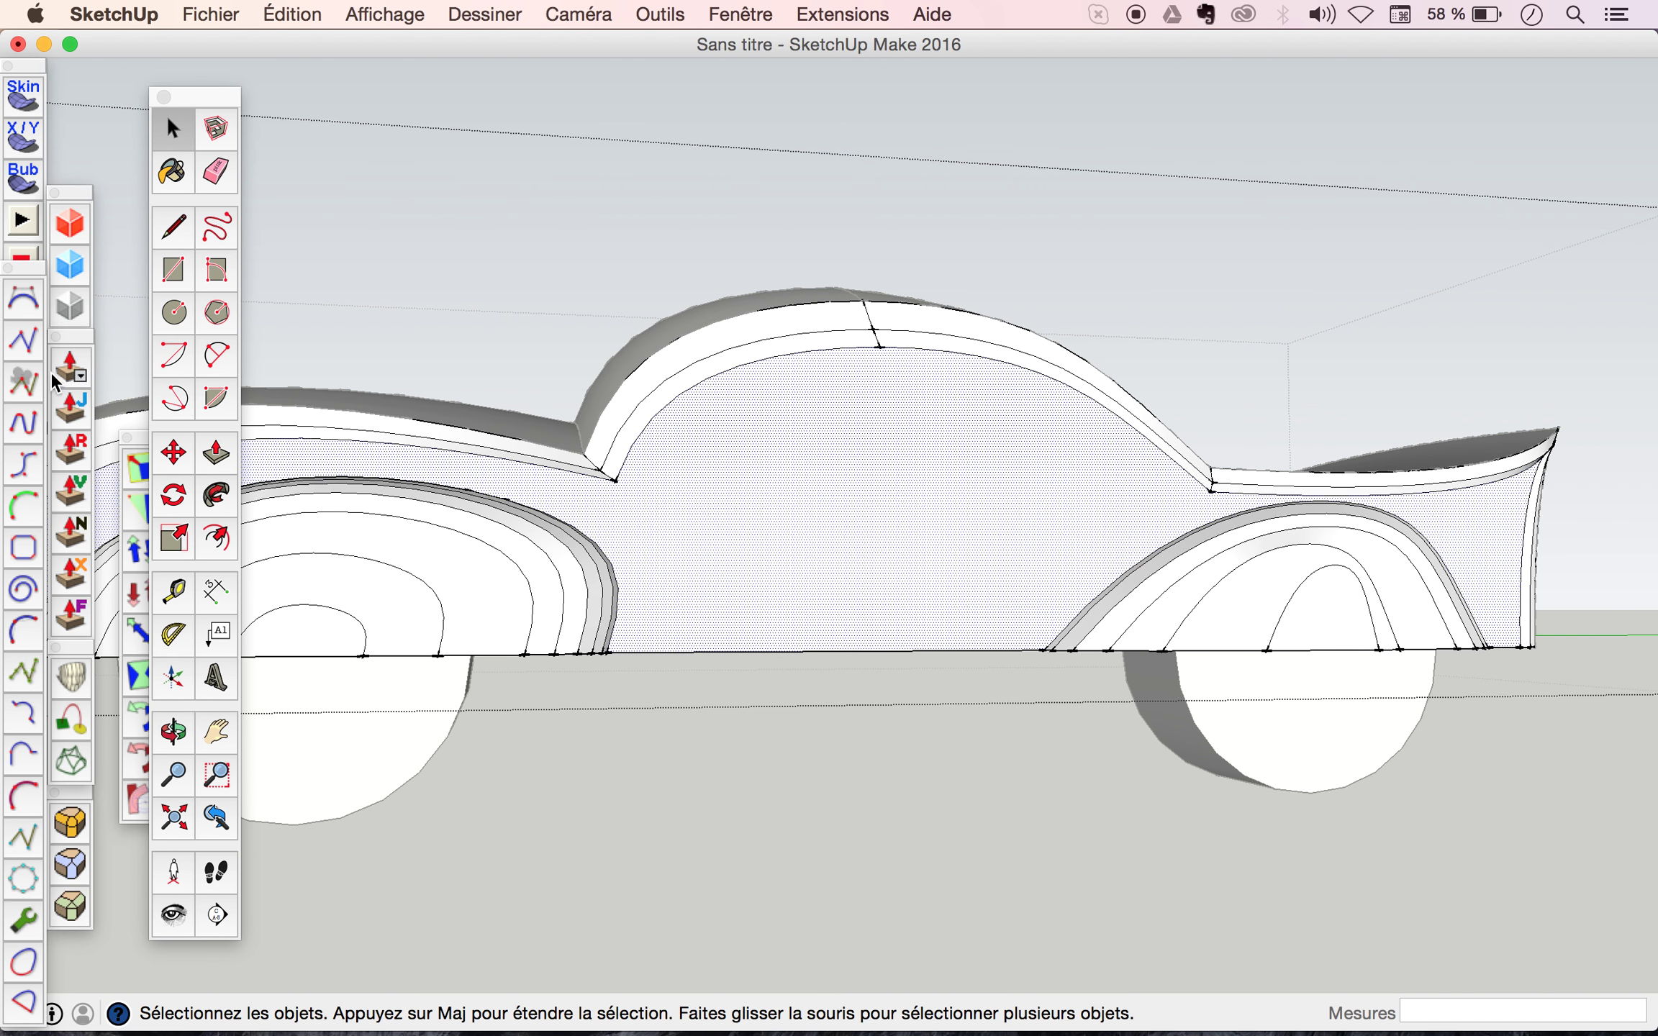
# Start a Bézier curve from the body's bottom edge to a point under the roof.
pyautogui.click(27, 307)
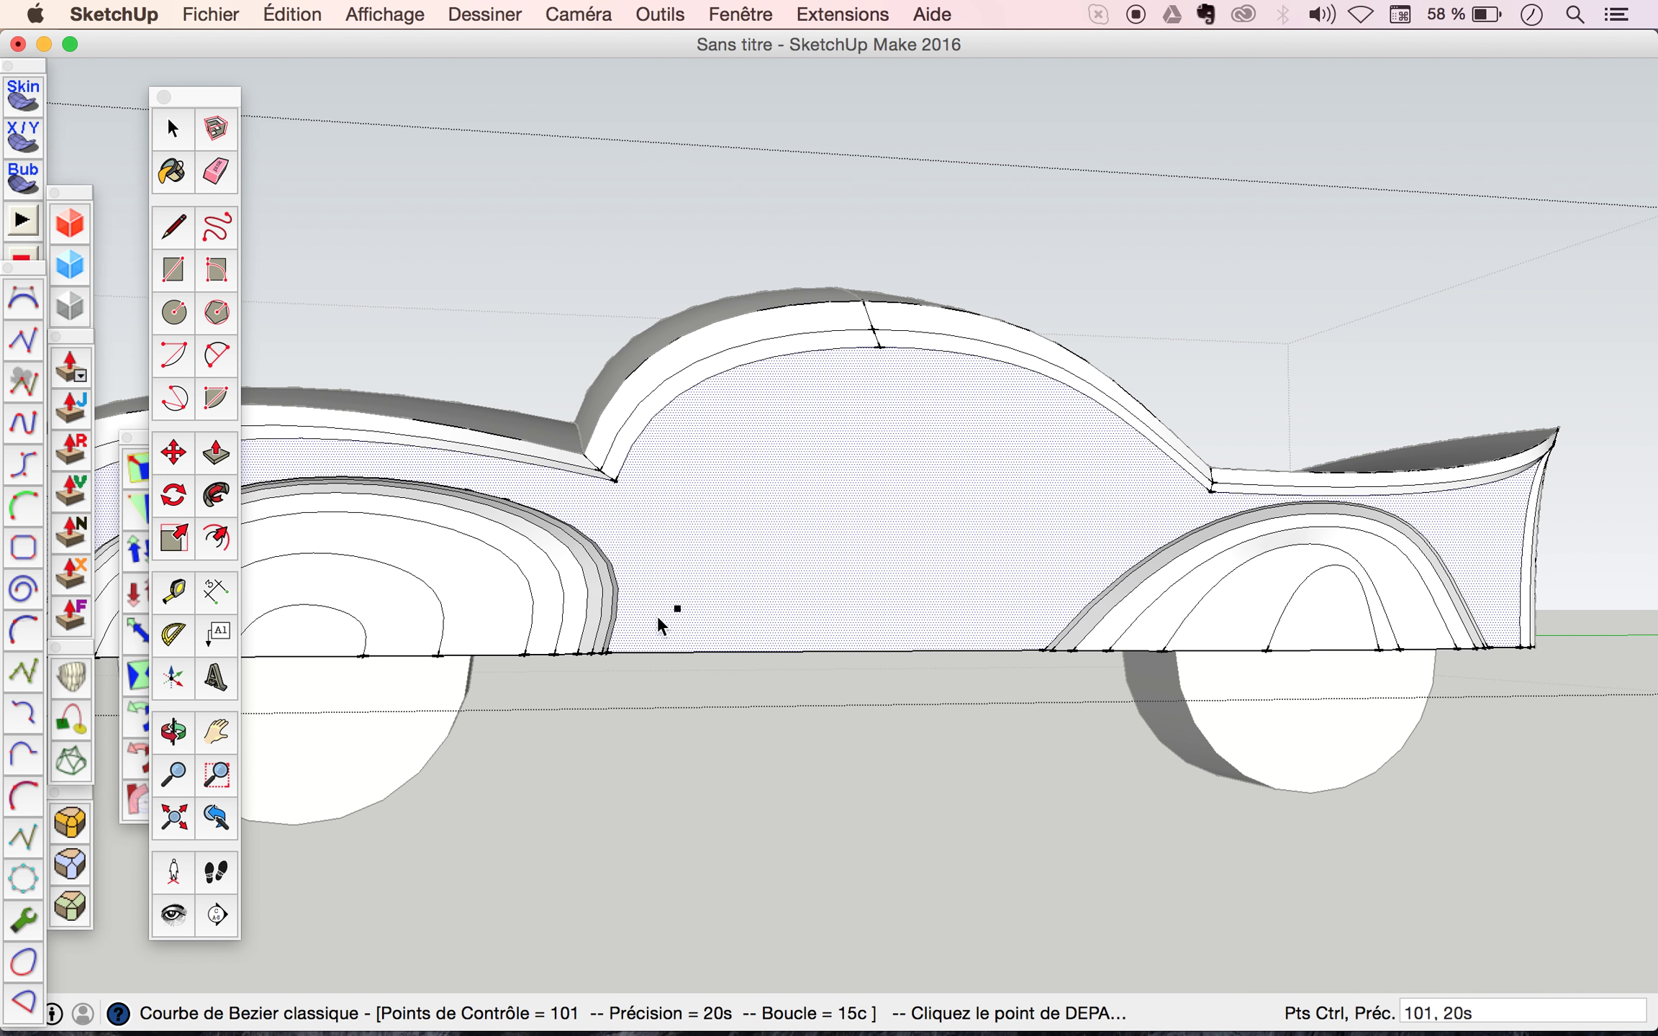
pyautogui.click(630, 651)
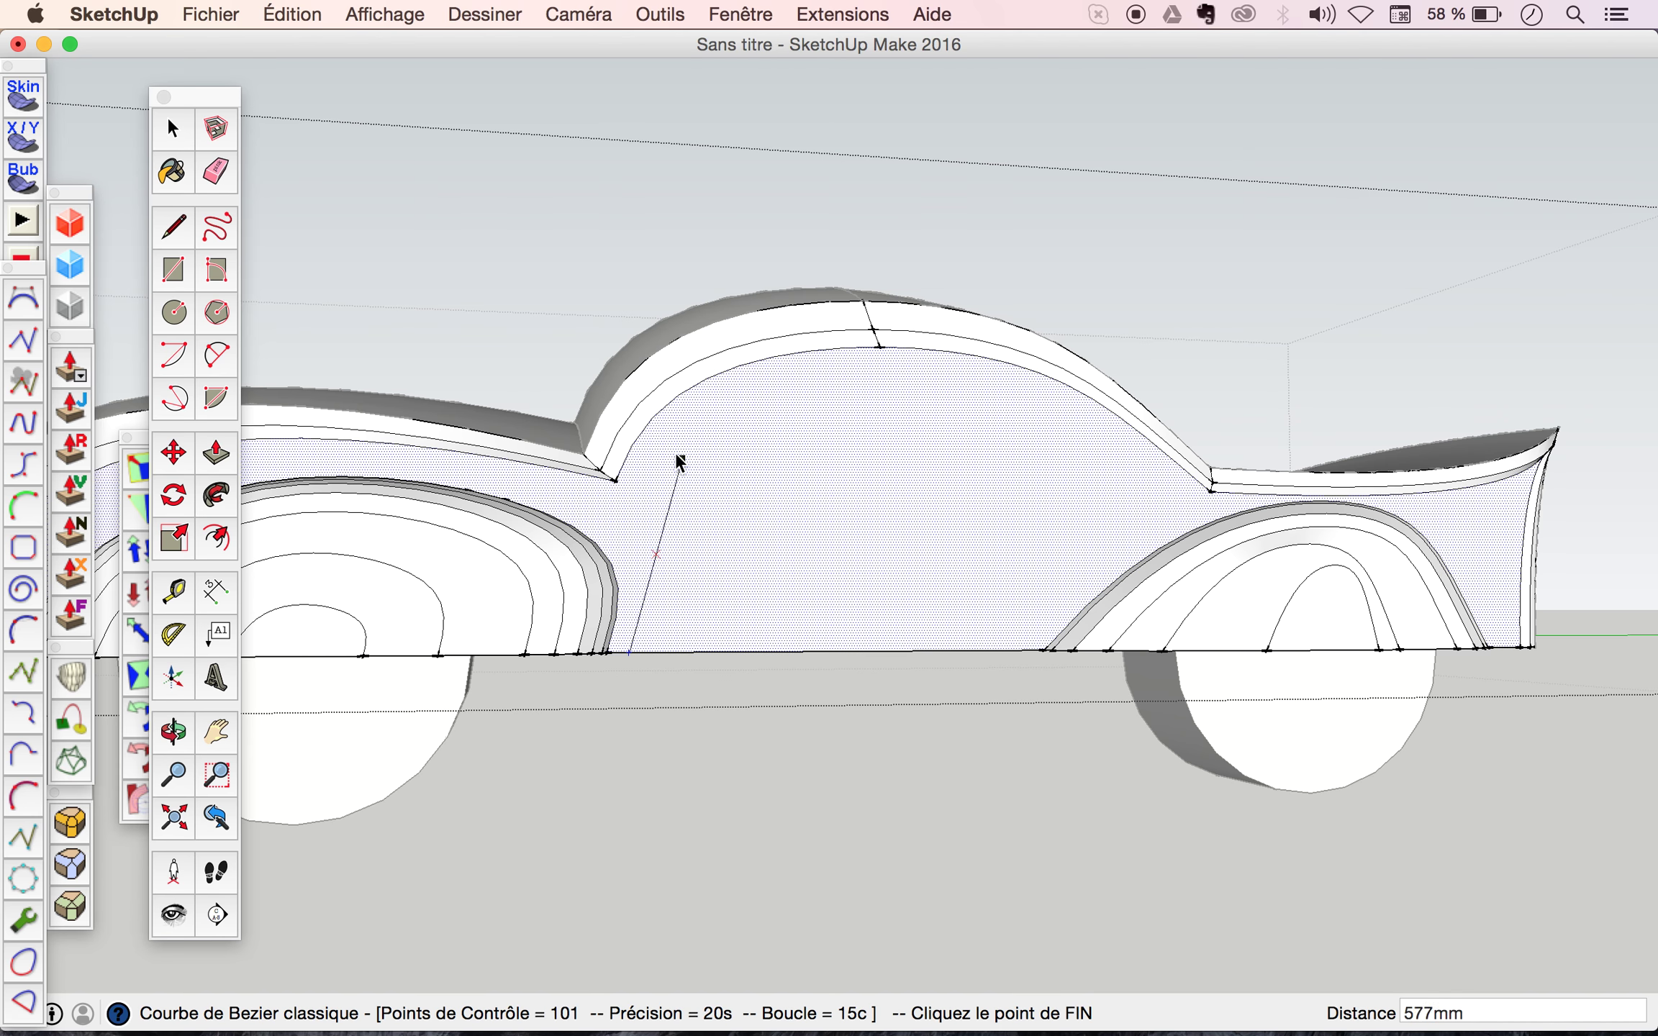
pyautogui.click(913, 365)
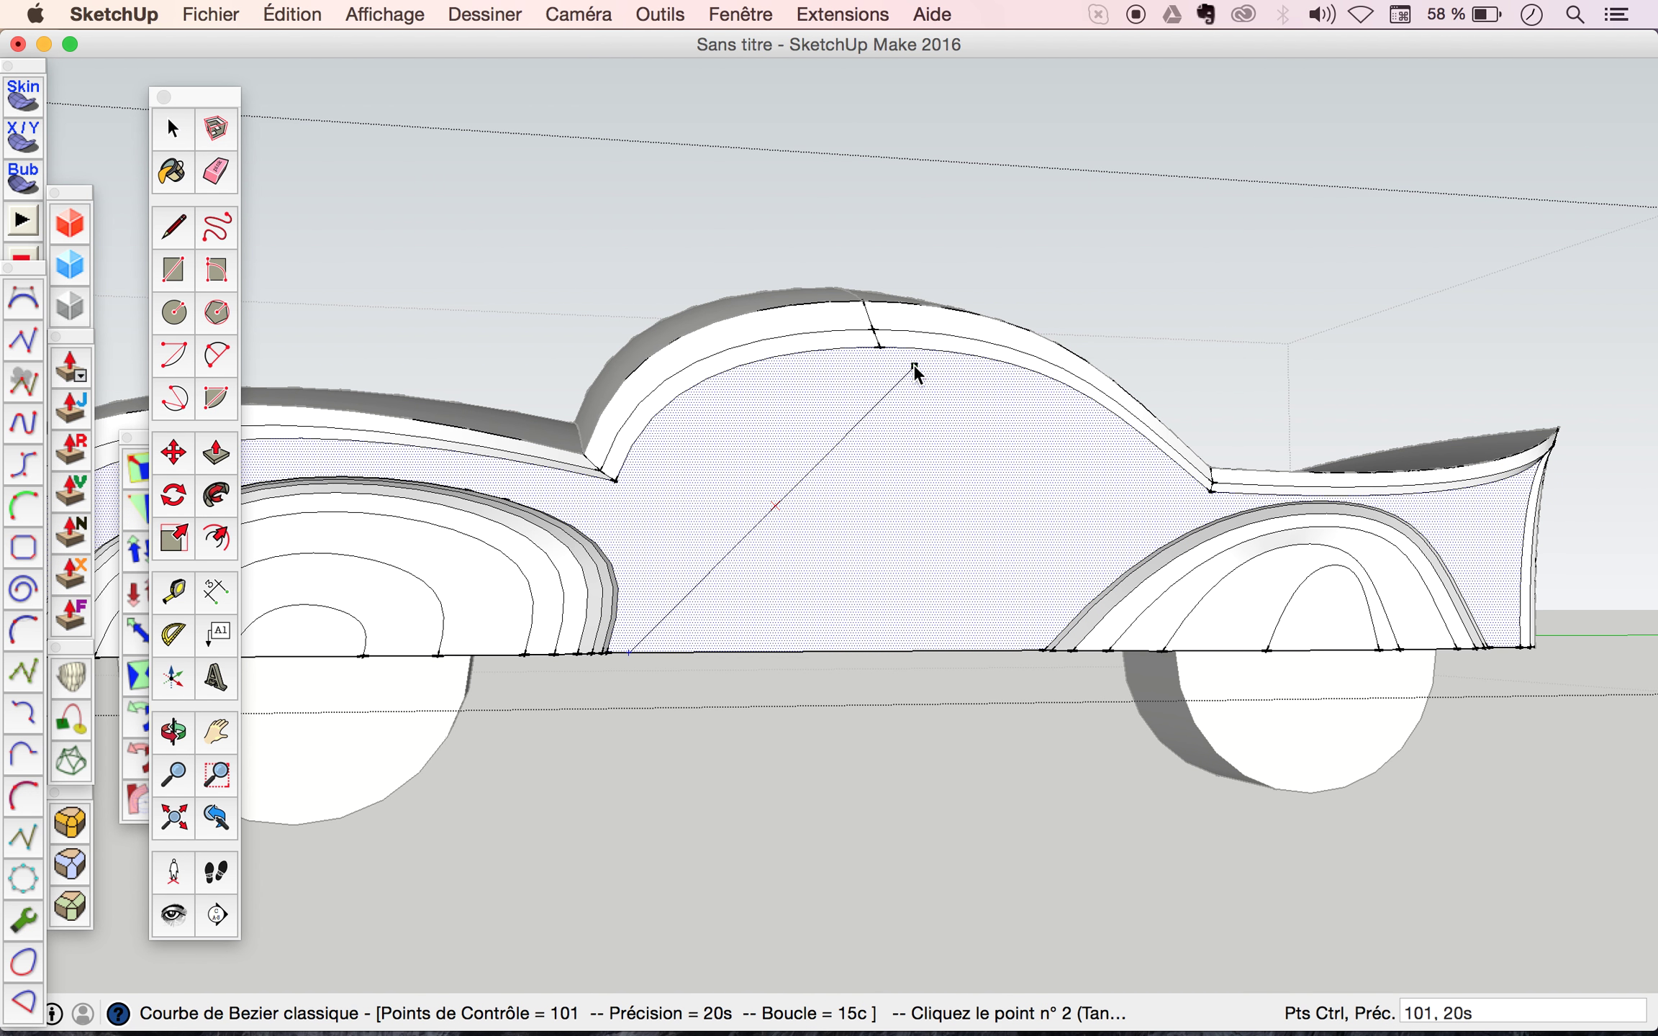
pyautogui.click(688, 404)
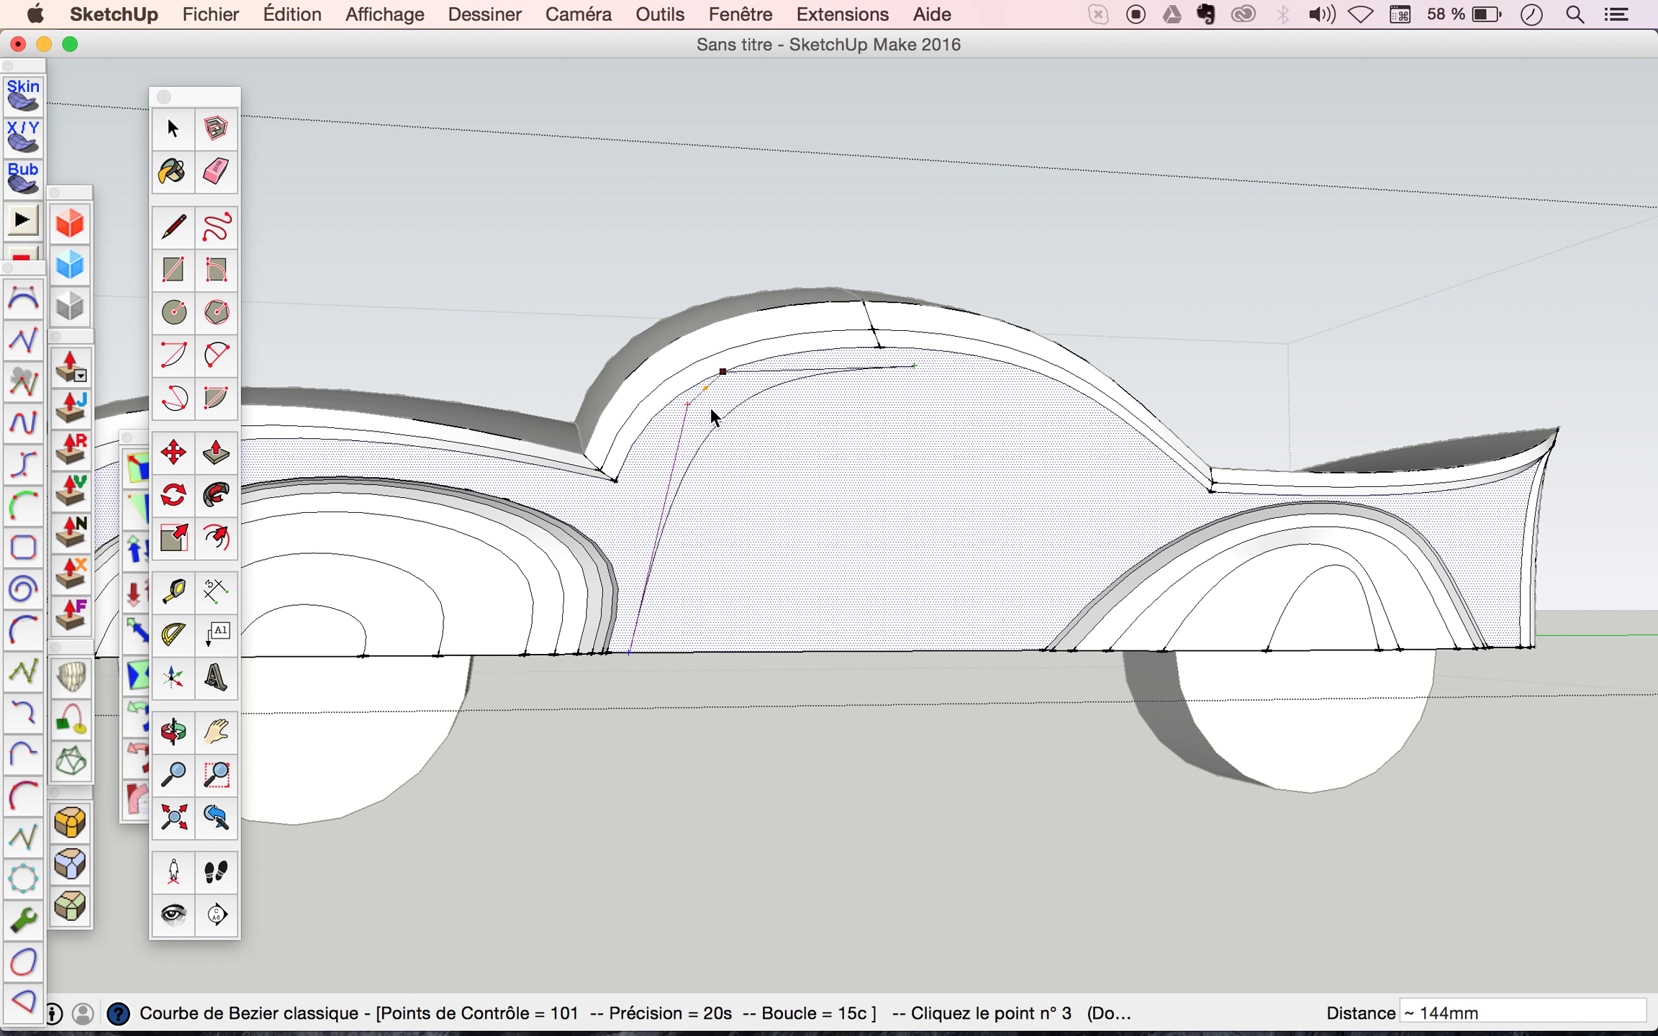
# Add control points so the door curve arcs along the roofline, then finish it.
pyautogui.scroll(2, 709, 406)
pyautogui.scroll(3, 709, 406)
pyautogui.scroll(1, 709, 407)
pyautogui.click(699, 334)
pyautogui.scroll(-2, 829, 296)
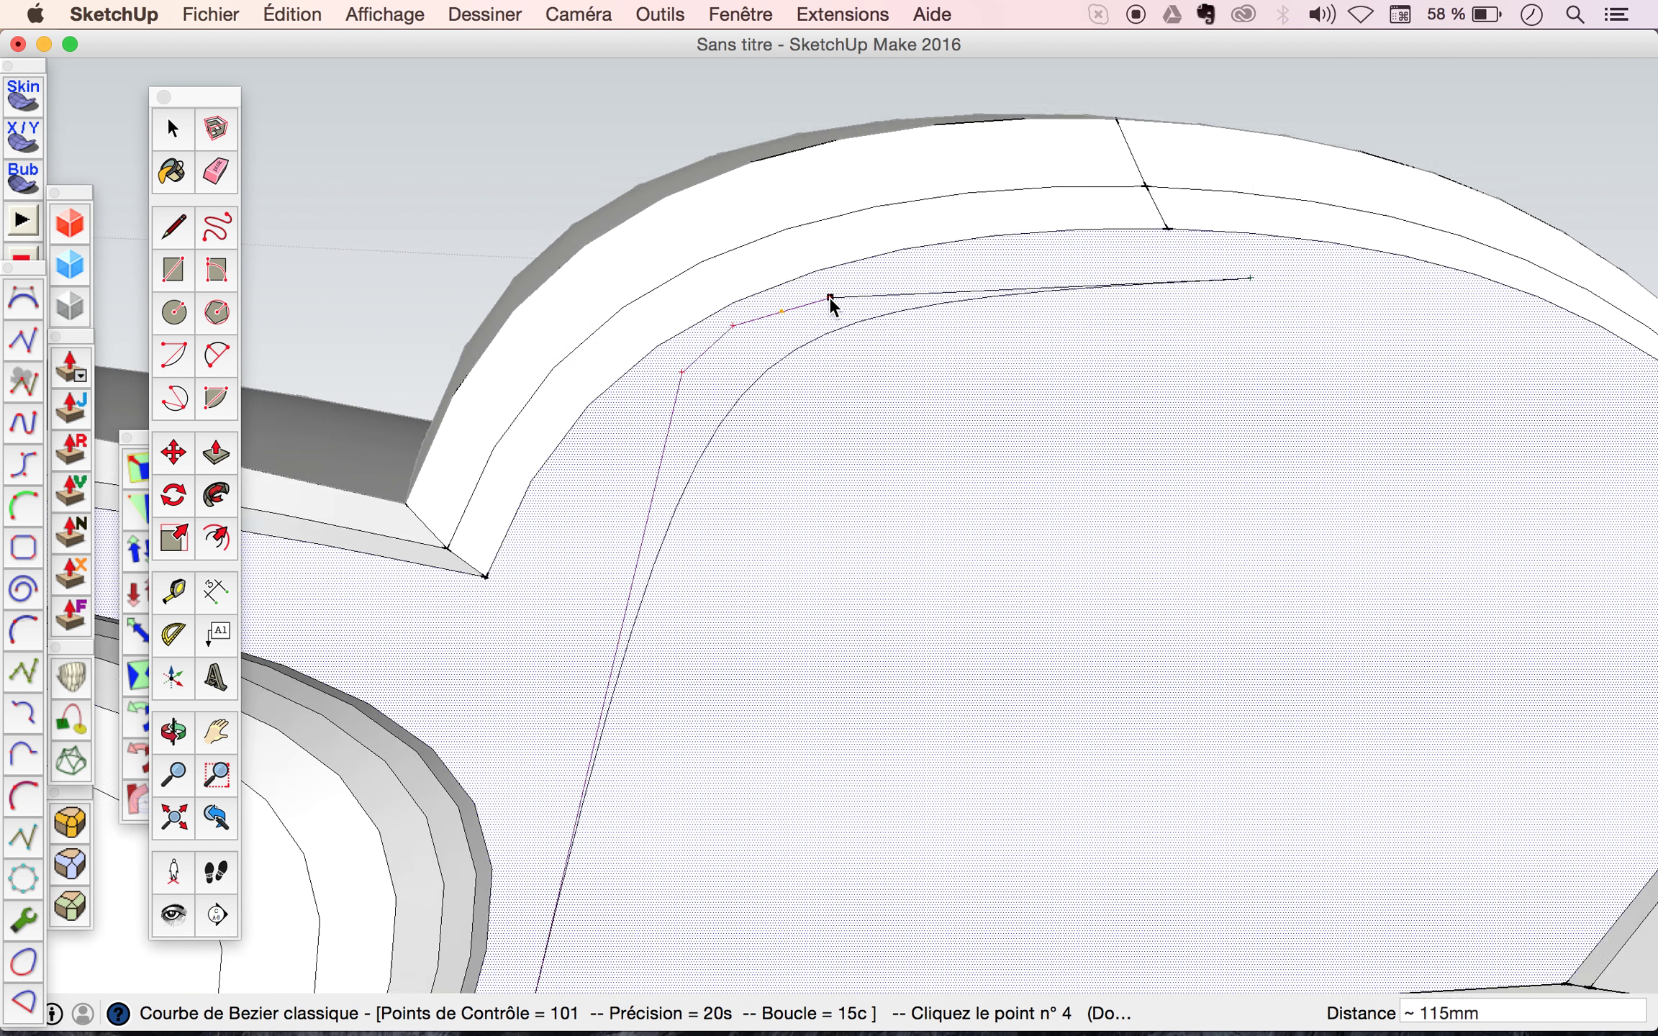
pyautogui.click(817, 293)
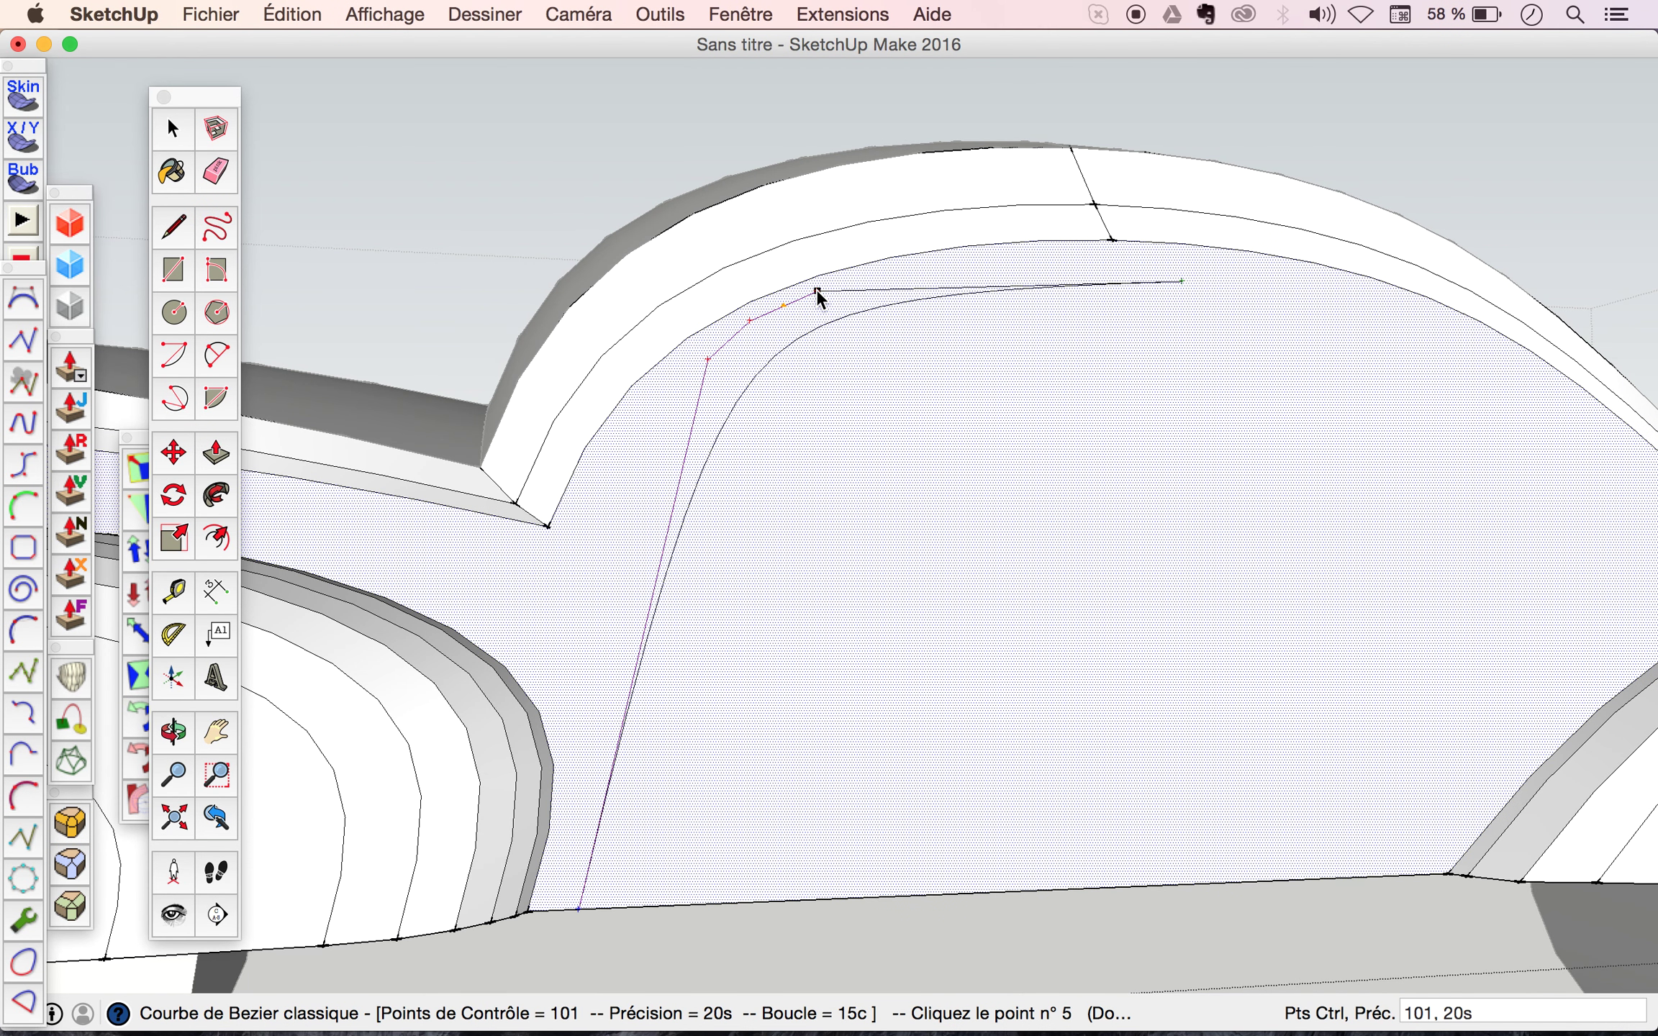
pyautogui.click(954, 256)
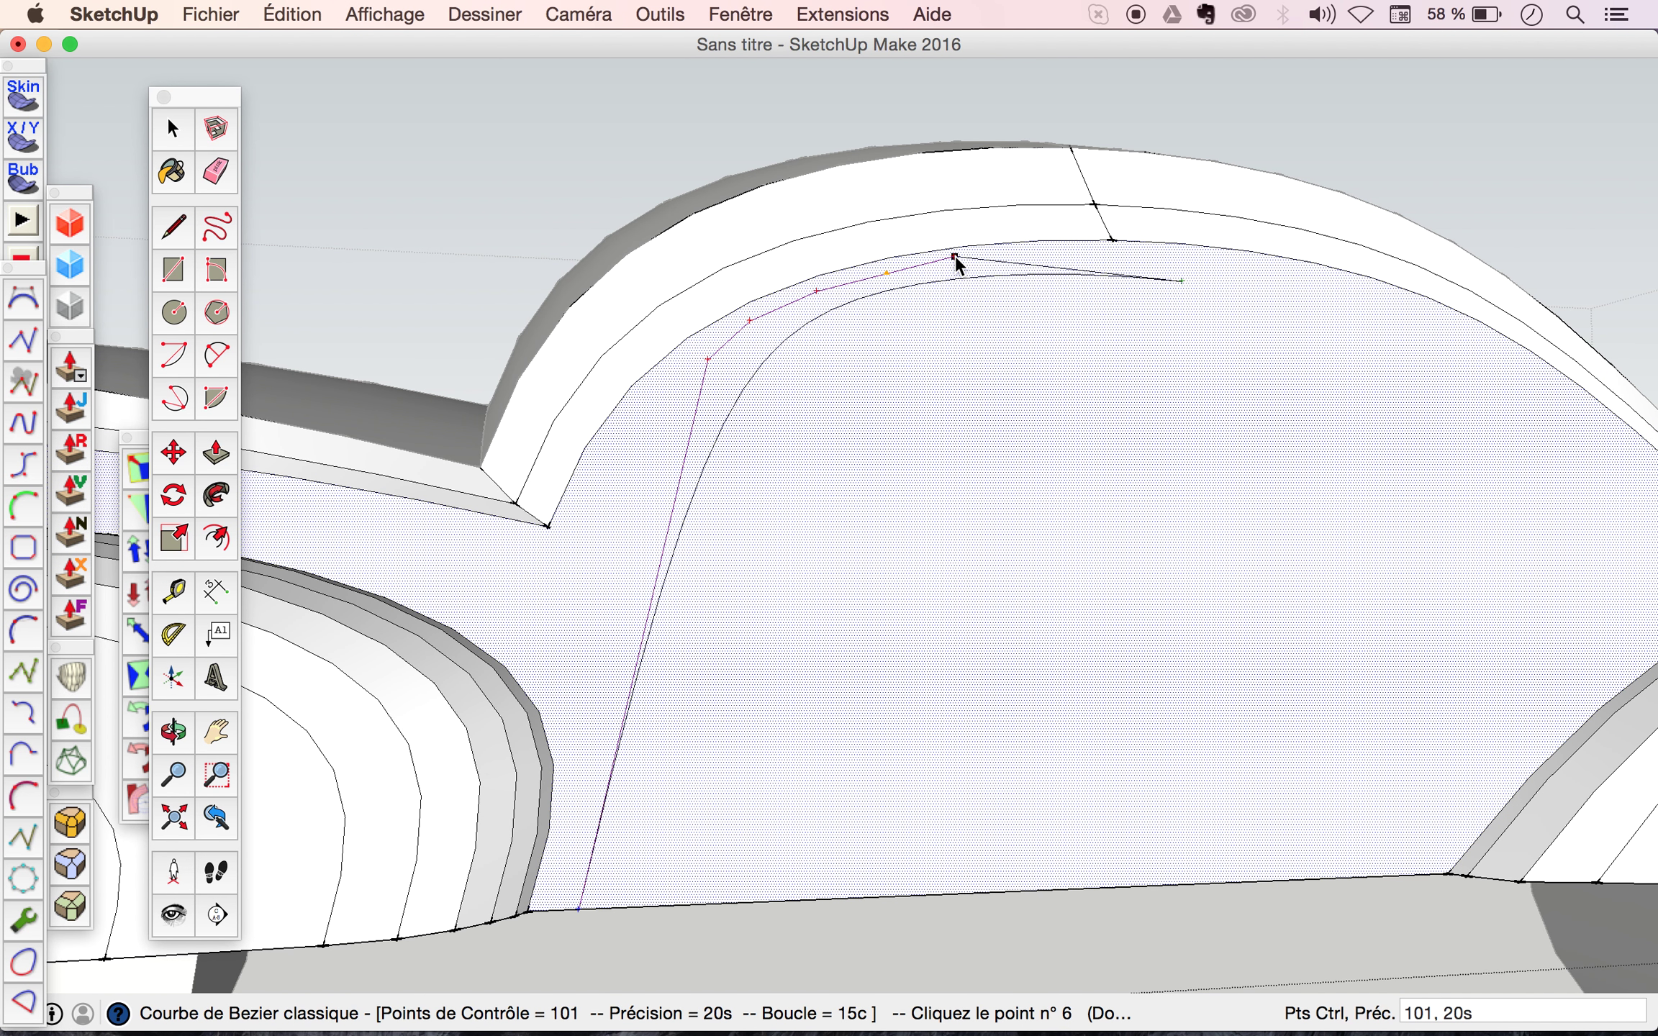
pyautogui.click(1127, 264)
pyautogui.doubleClick(1180, 280)
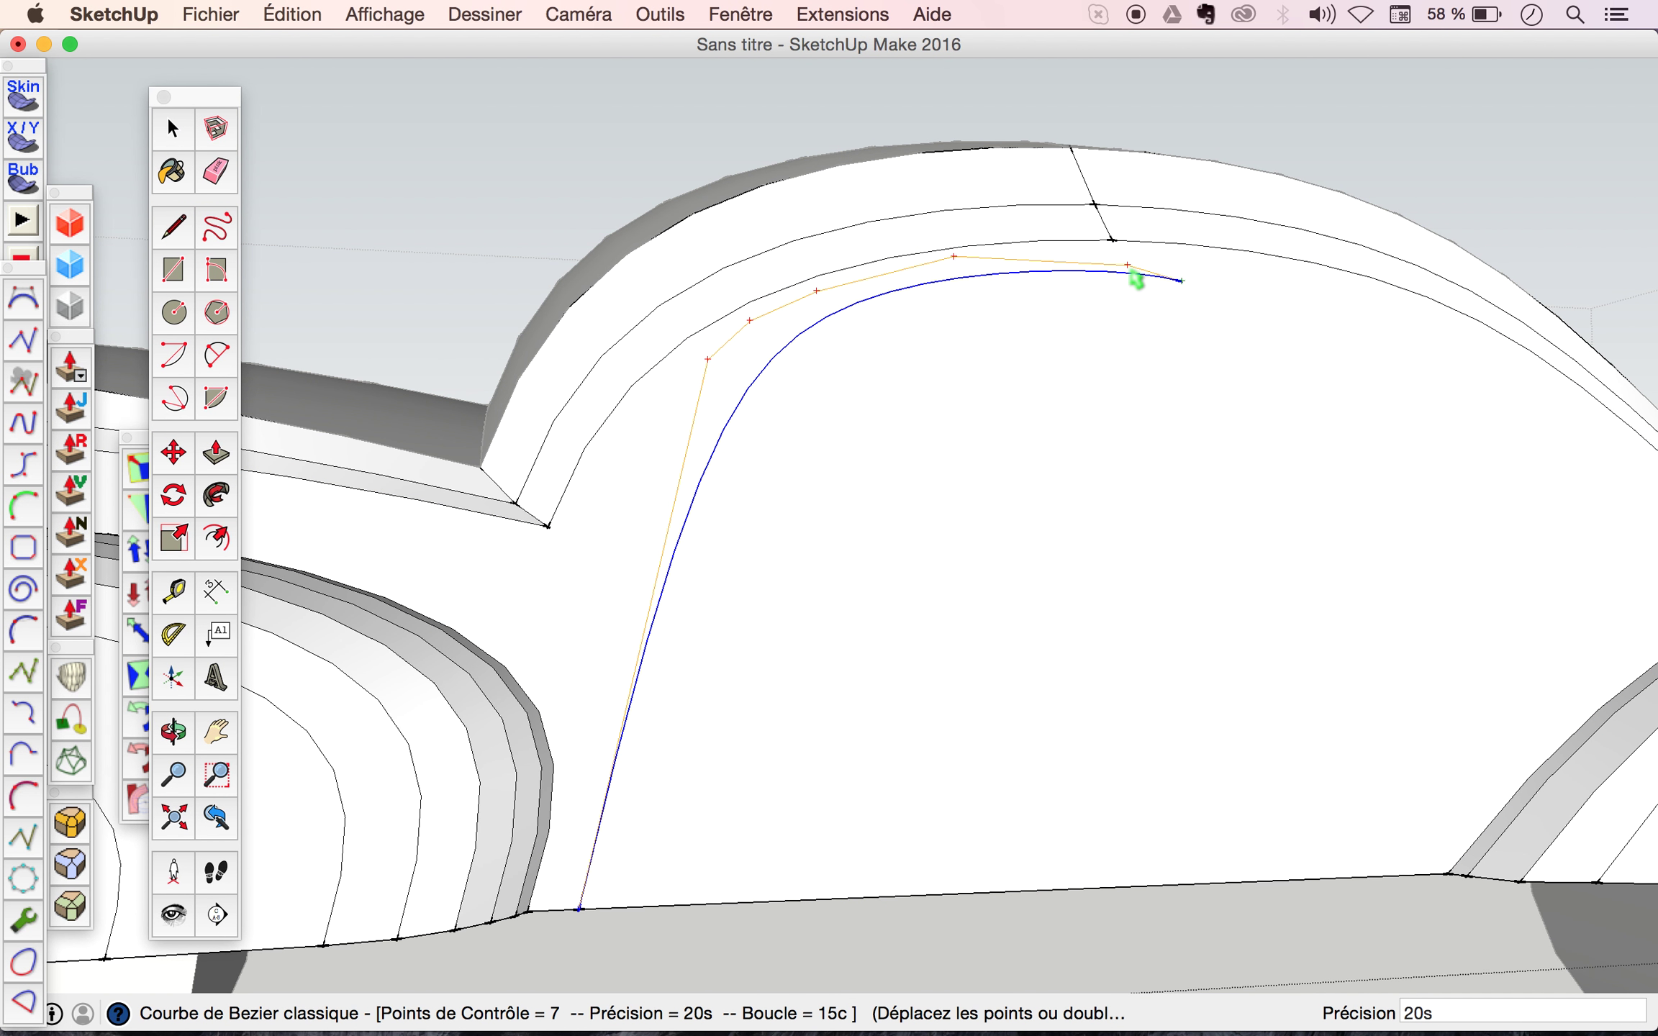
pyautogui.click(26, 302)
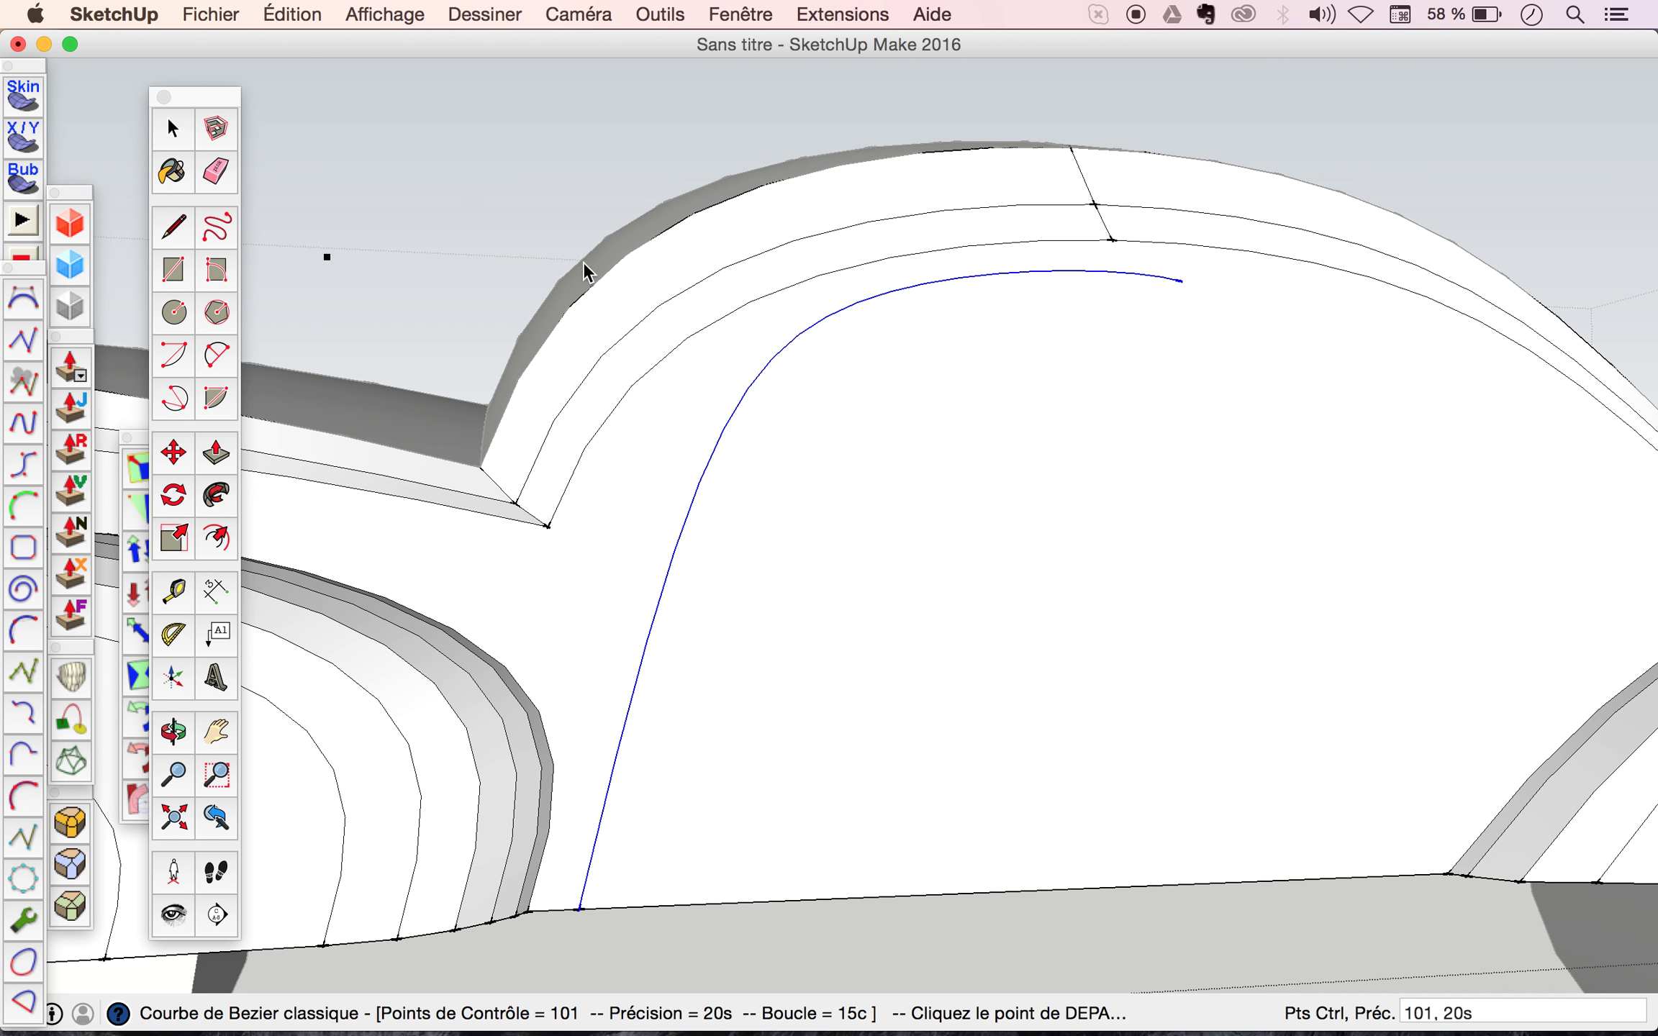
# Draw an S-shaped Bézier curve from the first curve's end down toward the rear fender.
pyautogui.click(1181, 283)
pyautogui.scroll(-3, 895, 290)
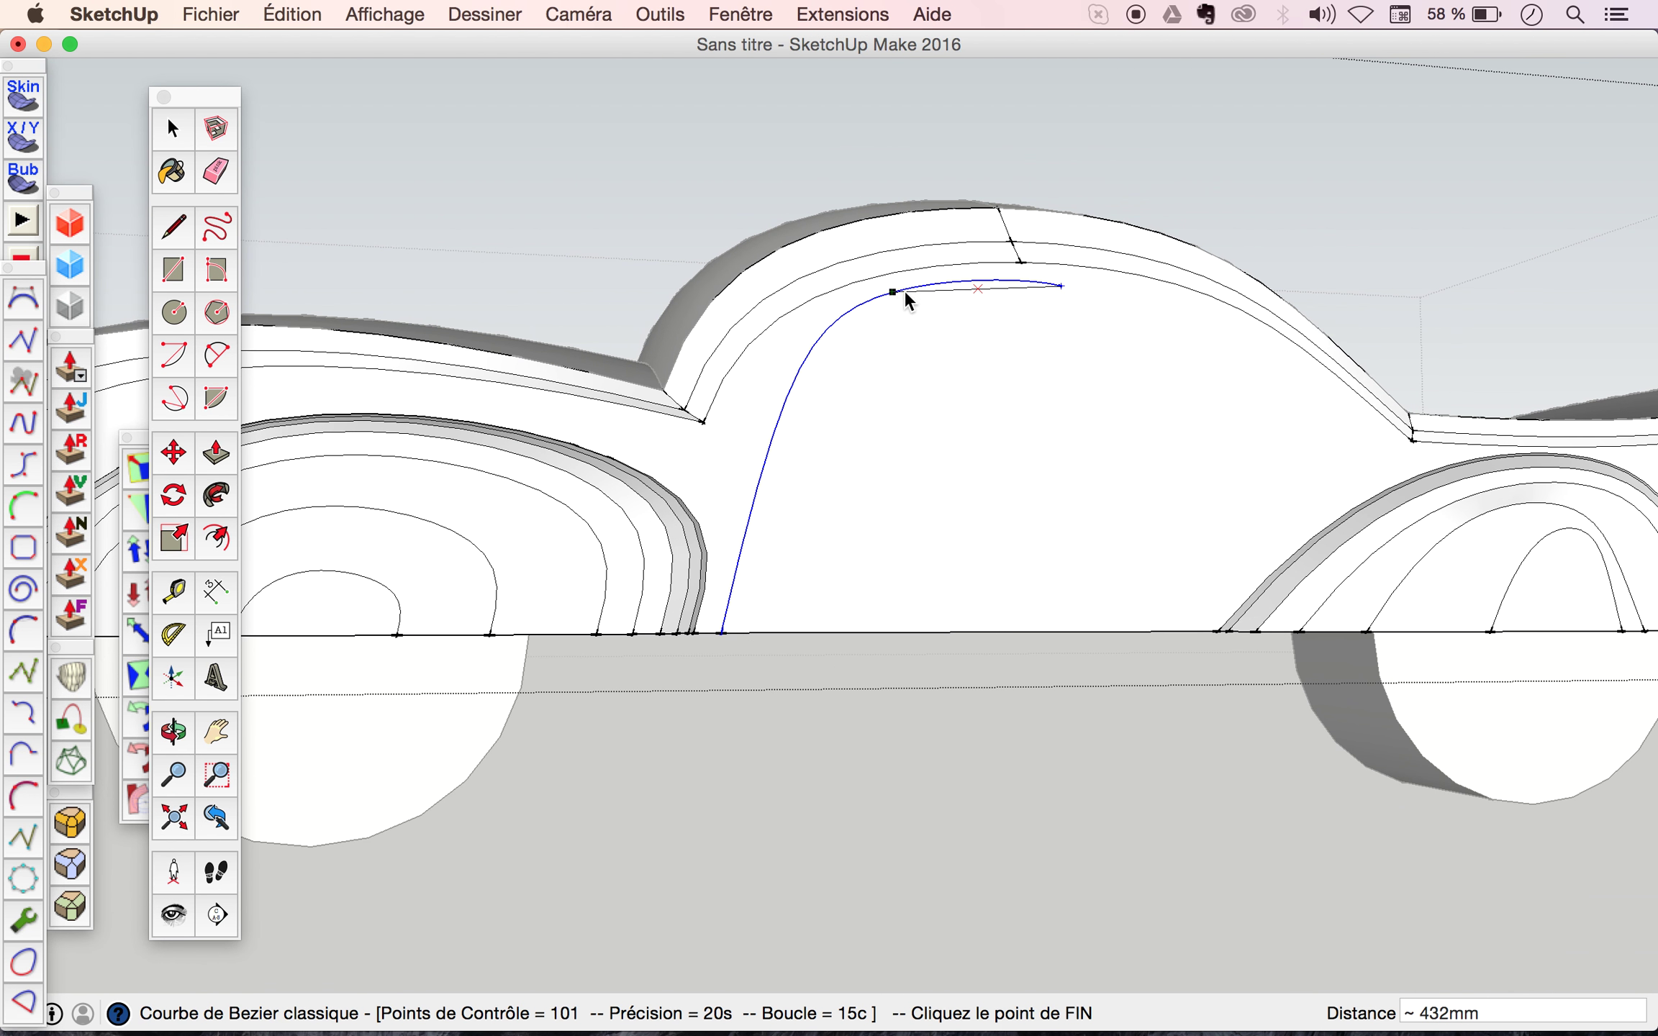
pyautogui.click(1362, 452)
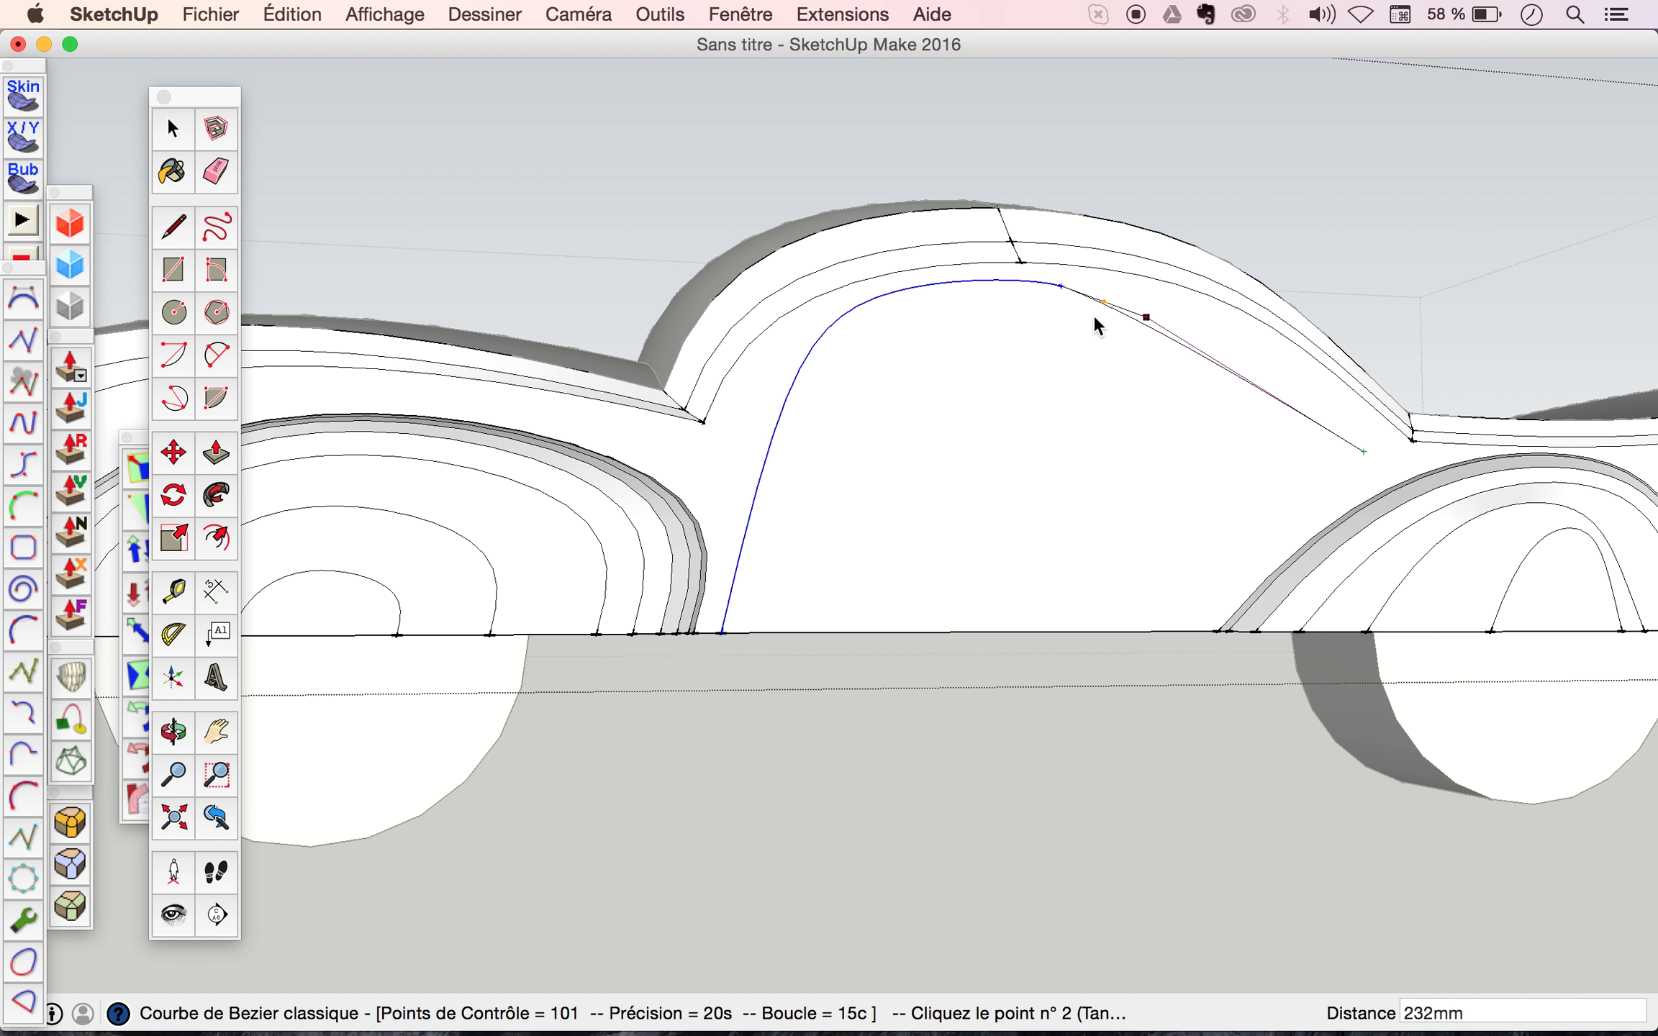
pyautogui.scroll(3, 1089, 306)
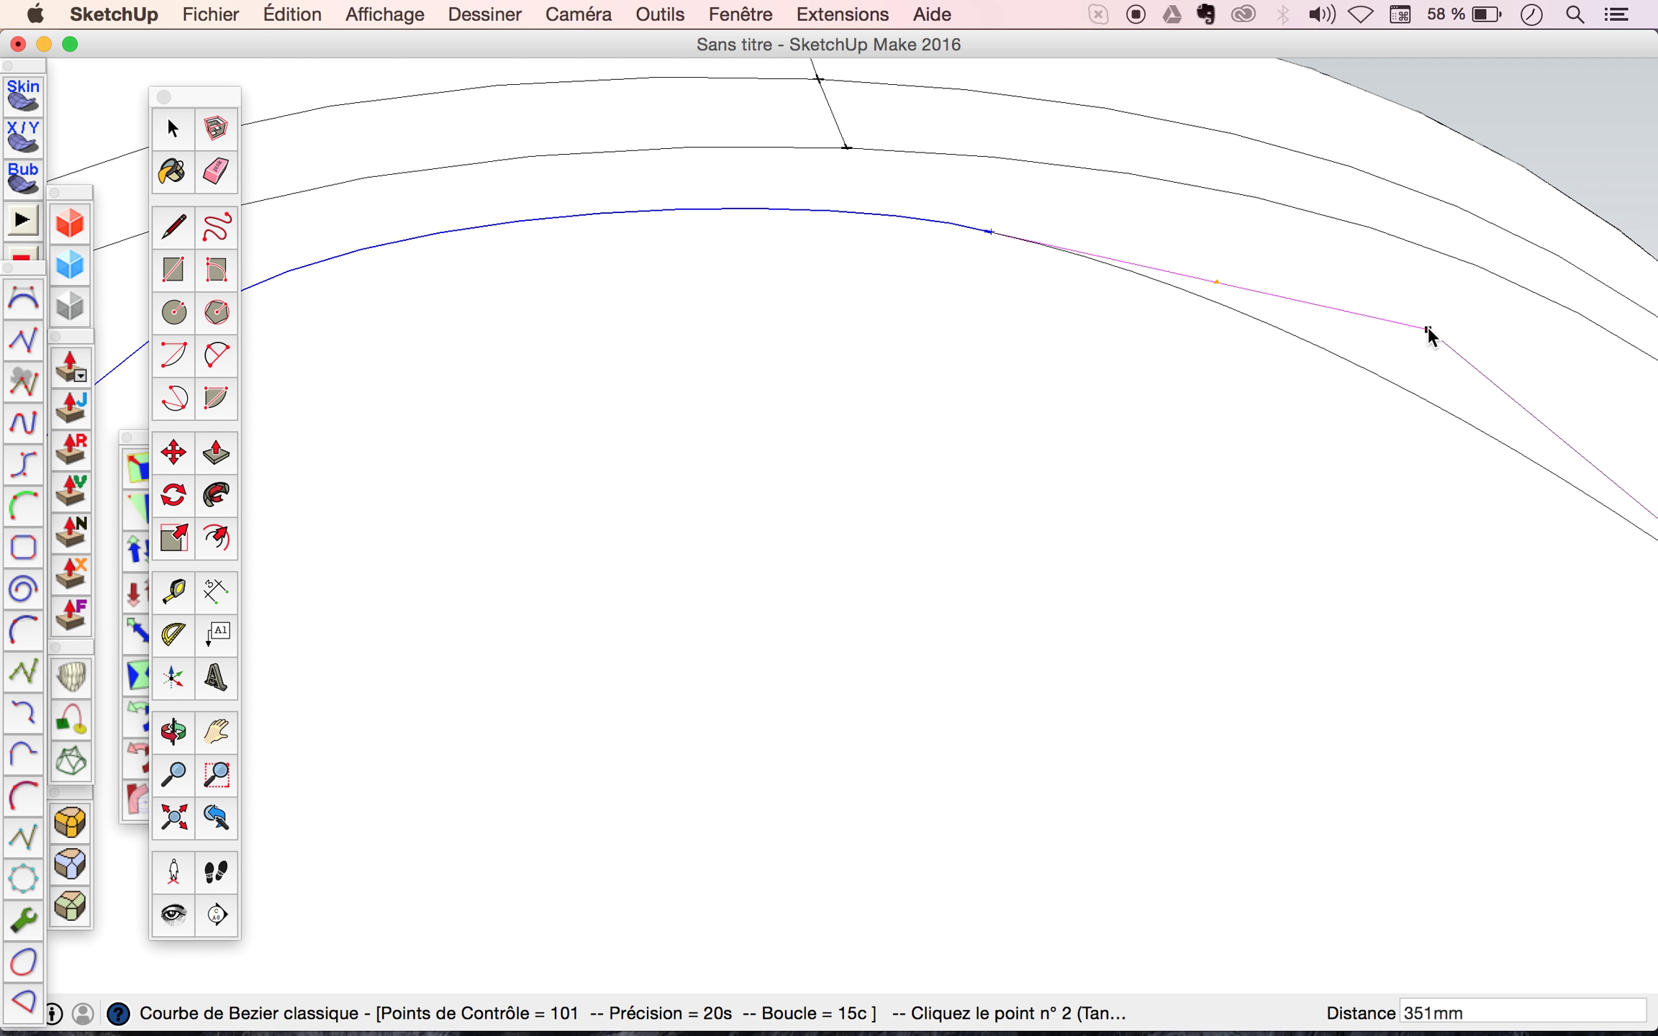
pyautogui.scroll(-2, 1427, 326)
pyautogui.scroll(-3, 1428, 327)
pyautogui.scroll(-3, 1428, 326)
pyautogui.click(1428, 326)
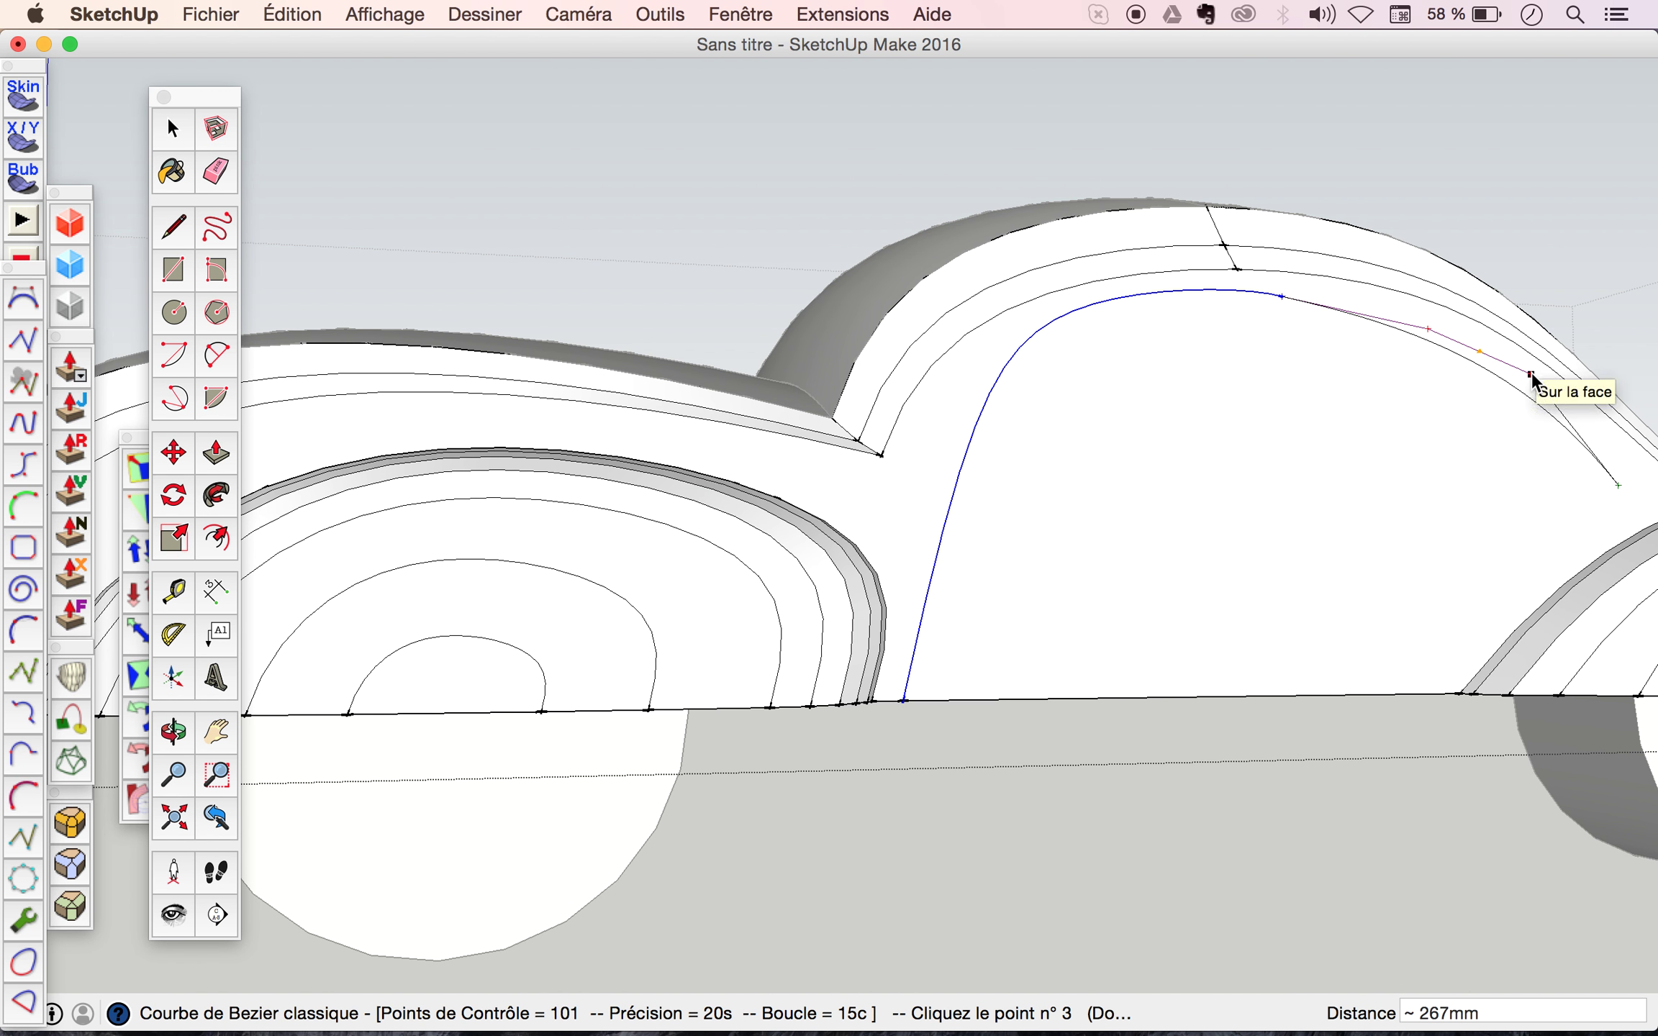
pyautogui.scroll(3, 1532, 375)
pyautogui.scroll(-3, 1151, 451)
pyautogui.scroll(-2, 1150, 451)
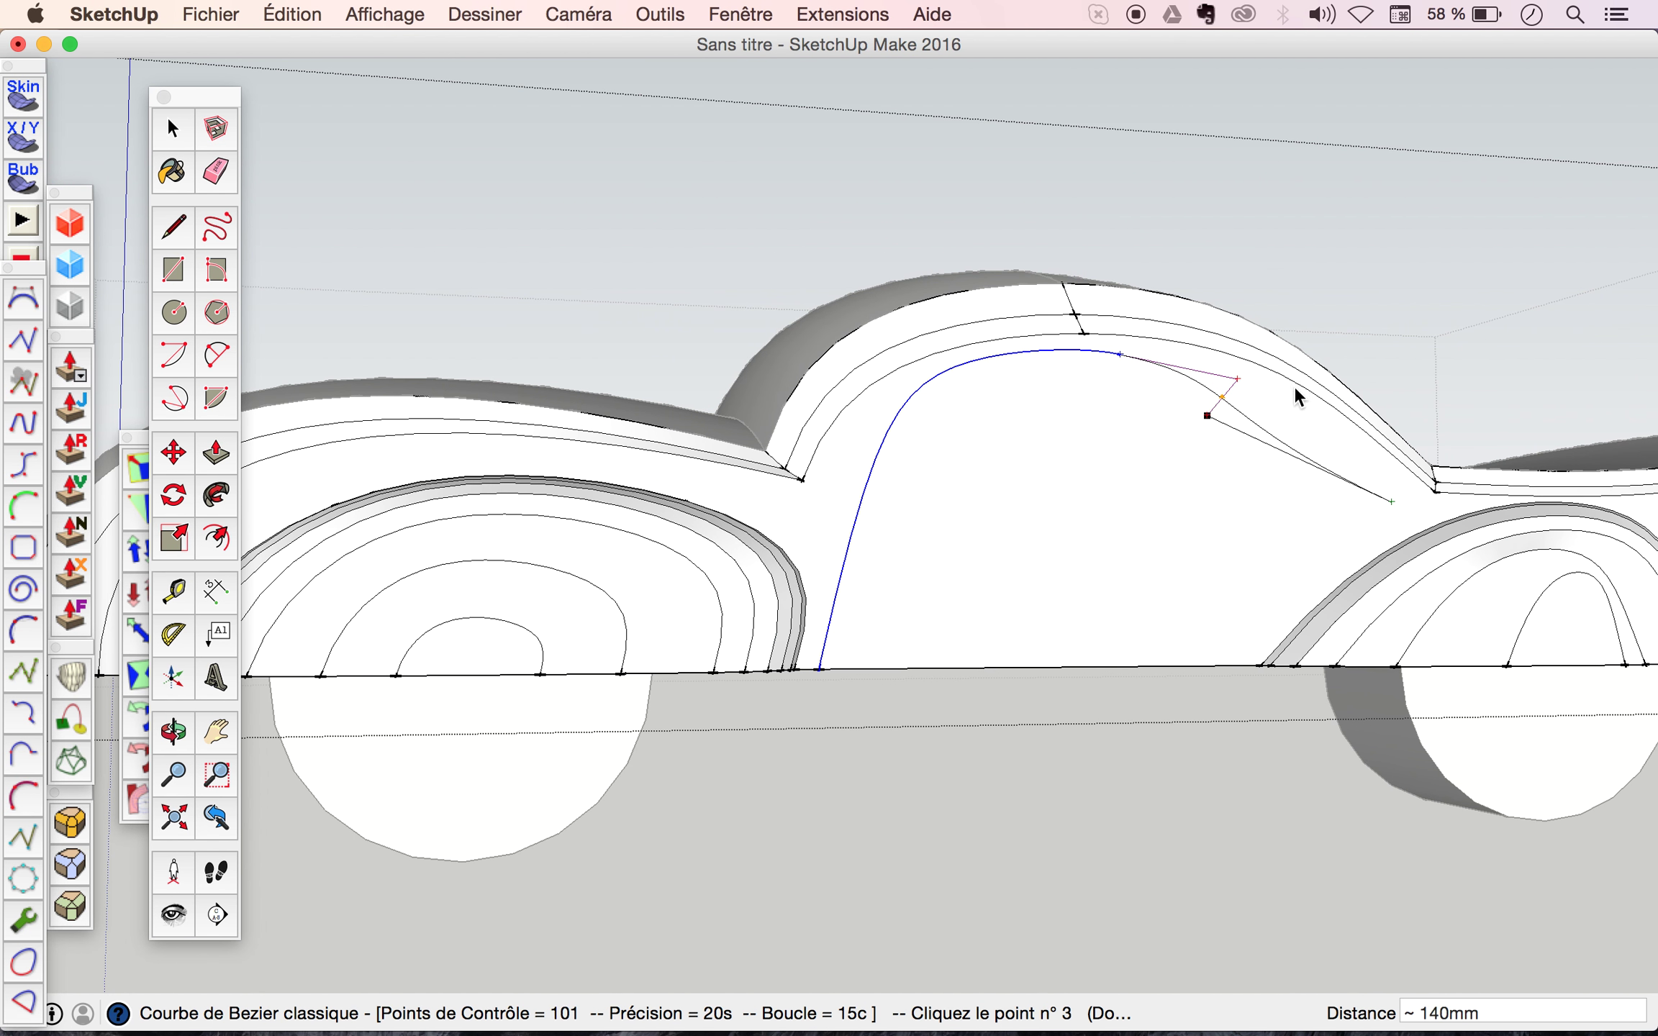
pyautogui.scroll(3, 1313, 438)
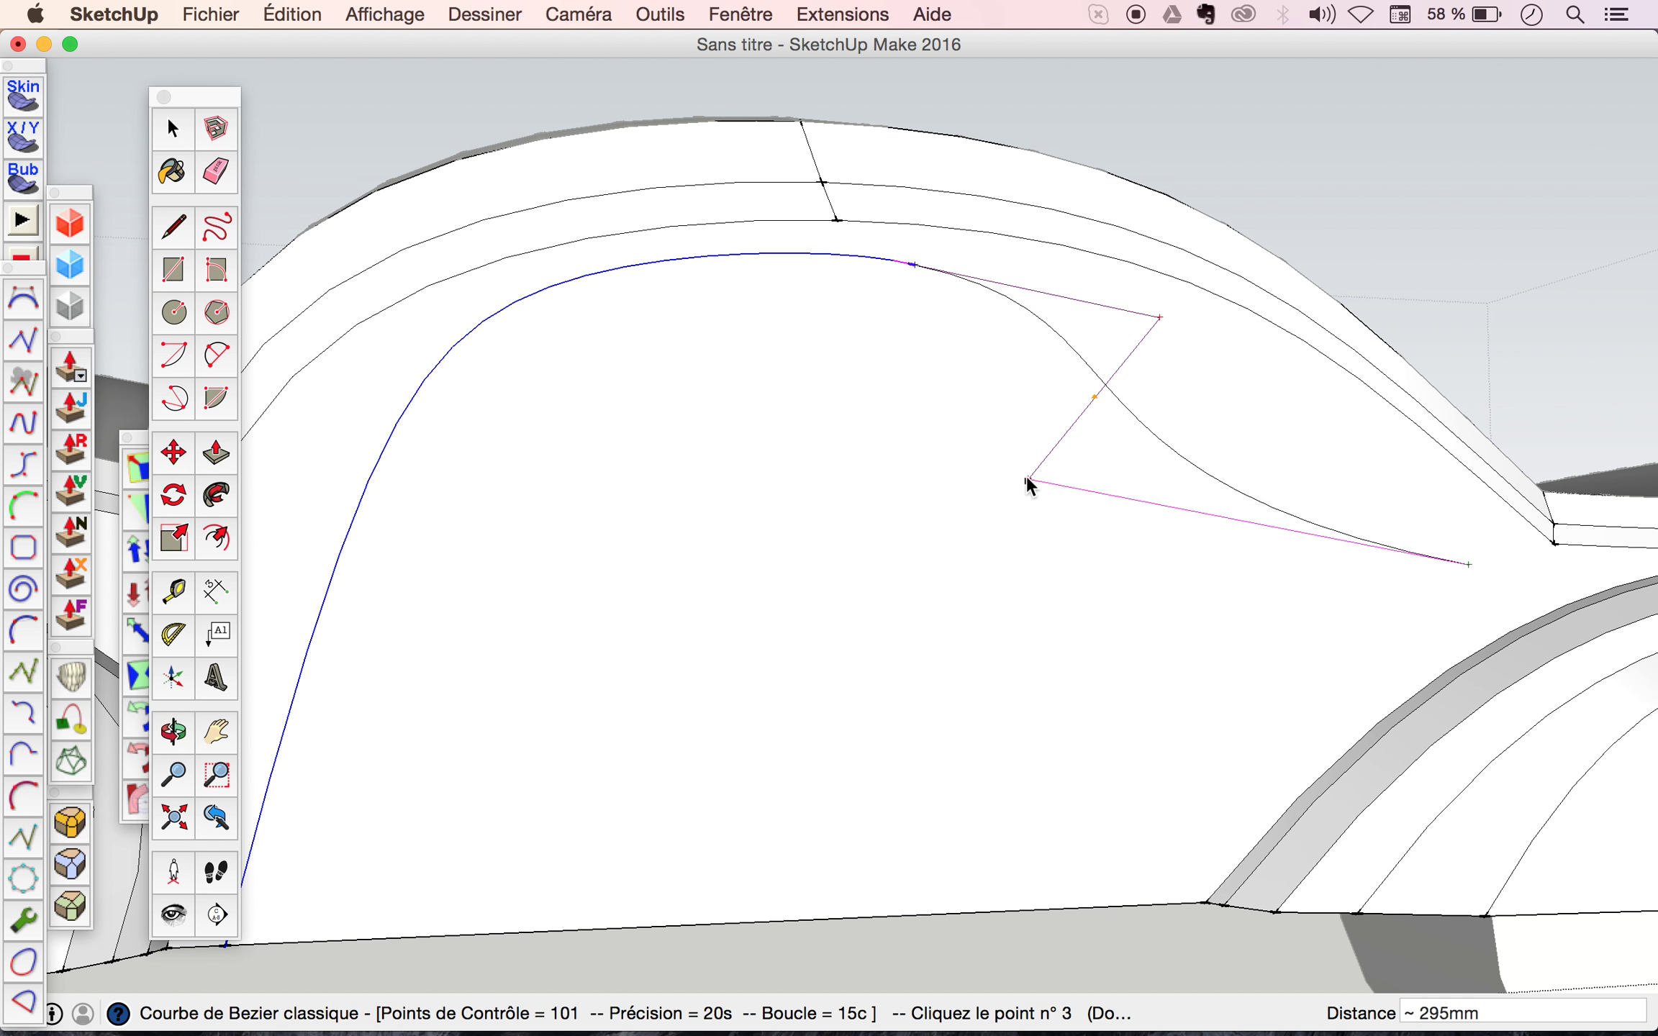
pyautogui.doubleClick(1024, 479)
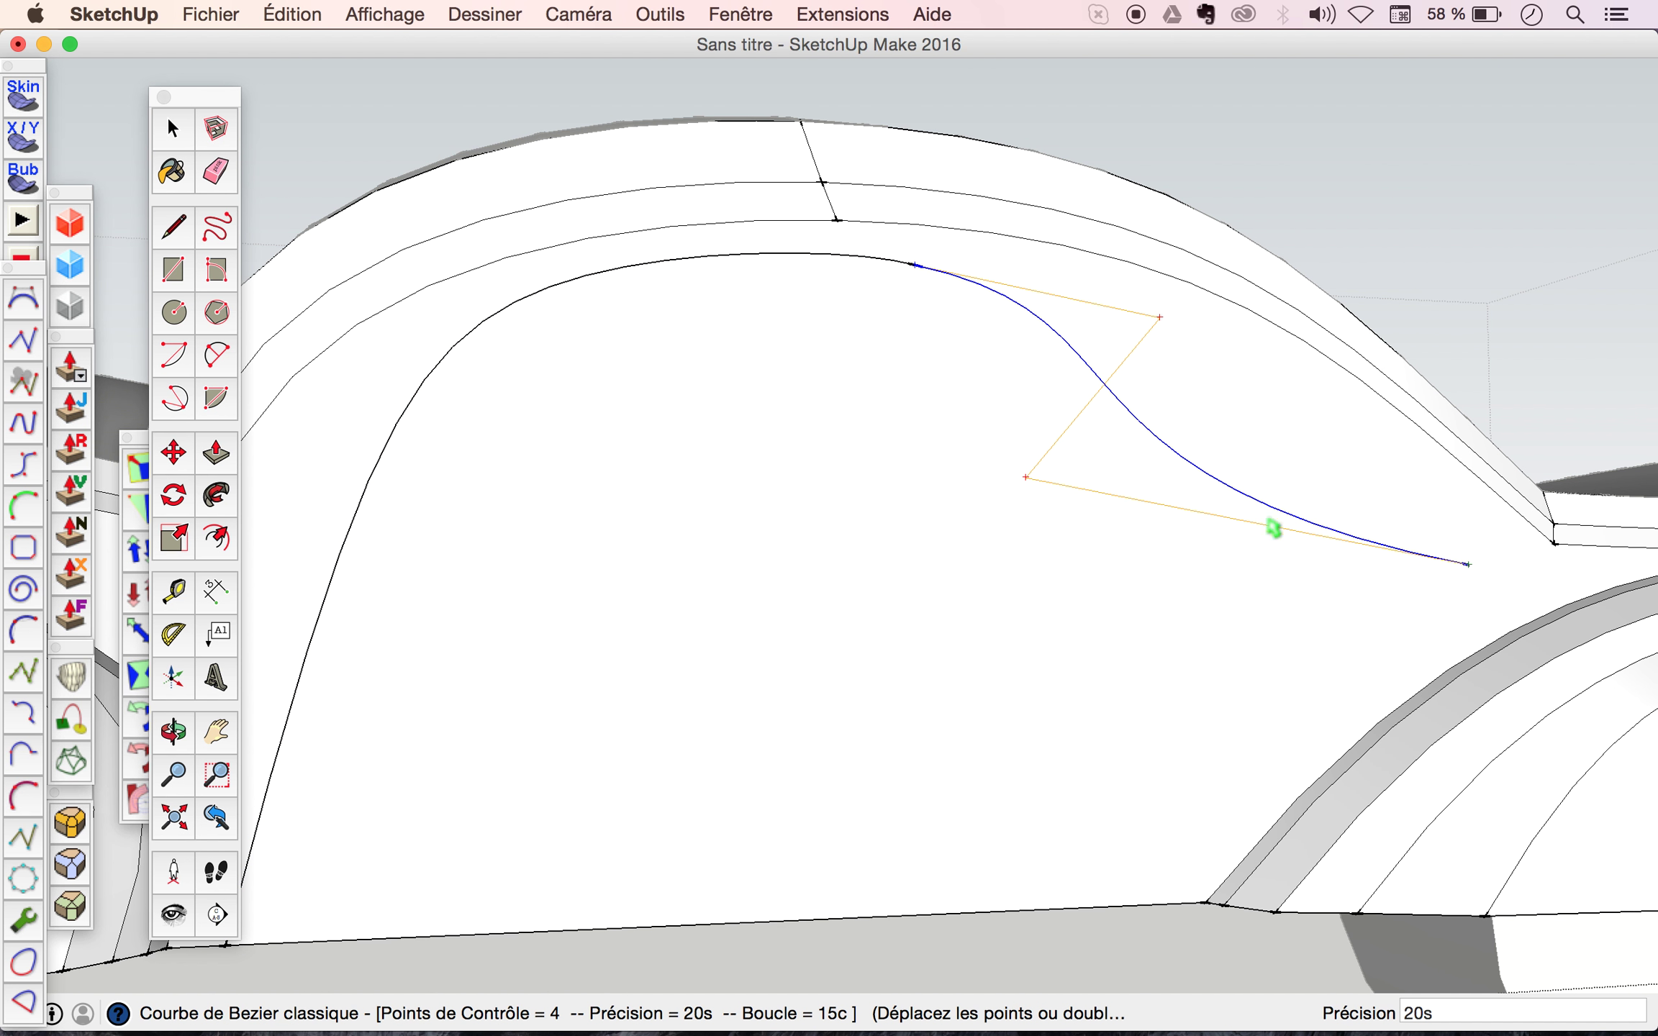
pyautogui.scroll(-2, 970, 352)
pyautogui.scroll(-2, 971, 353)
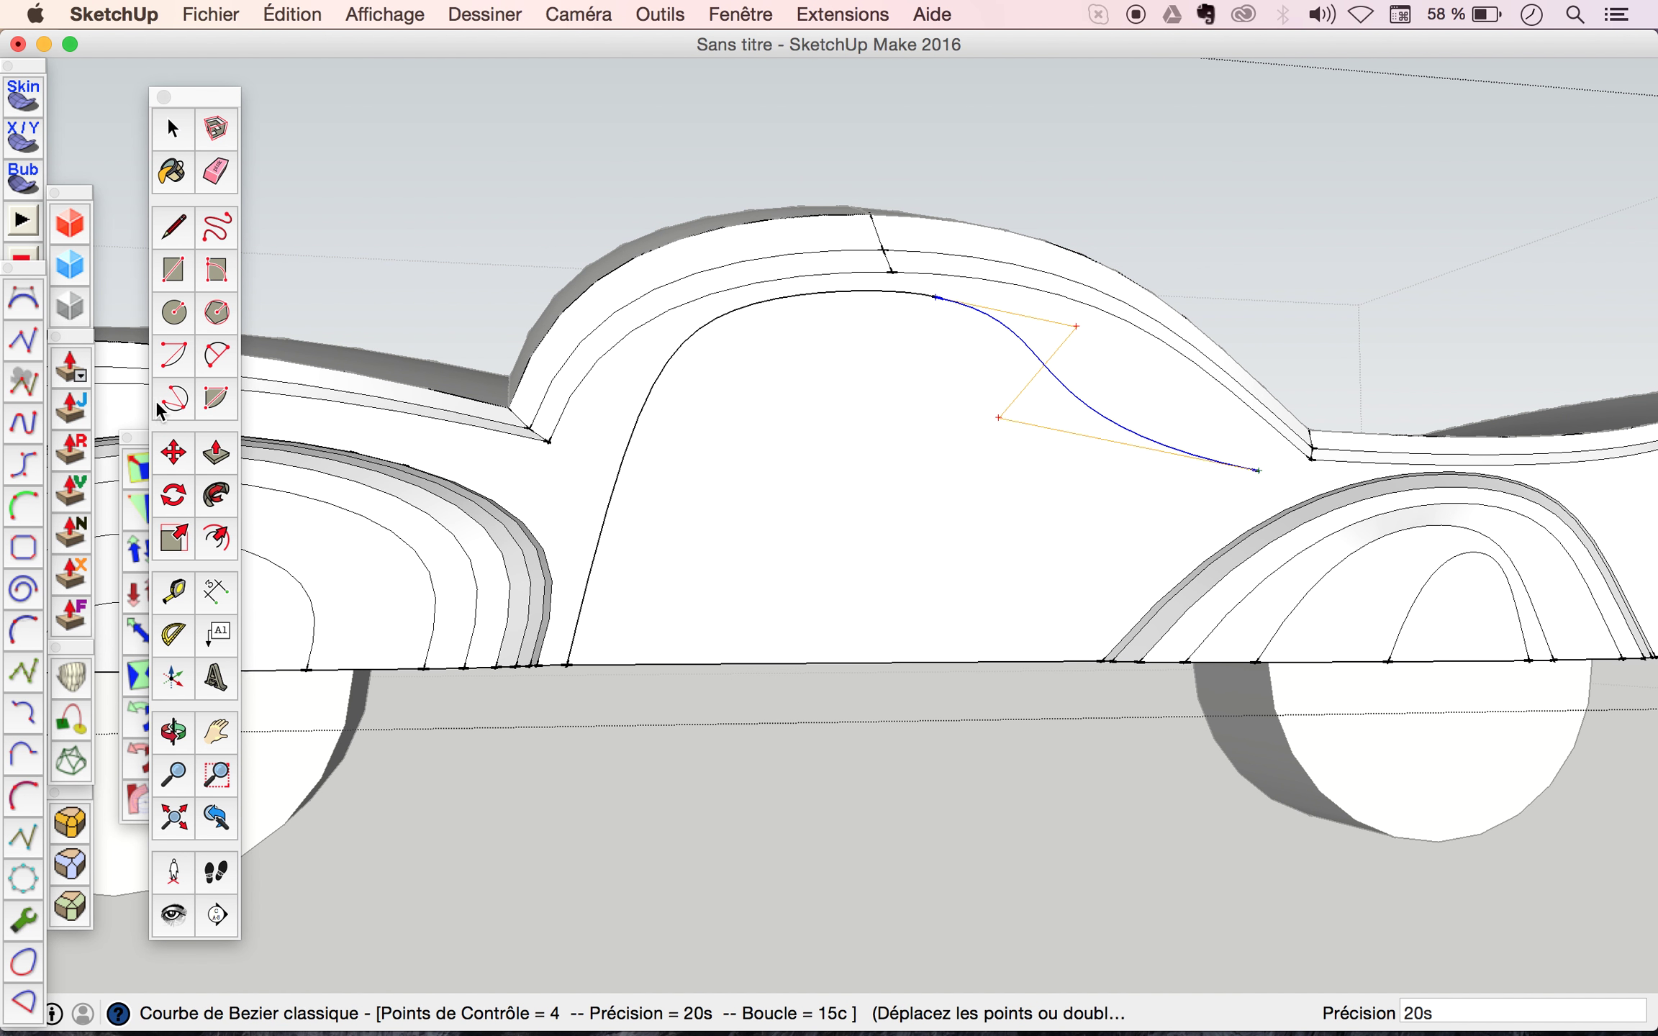
# Draw a third Bézier curve from the S-curve's tip down to the body's lower edge.
pyautogui.click(34, 307)
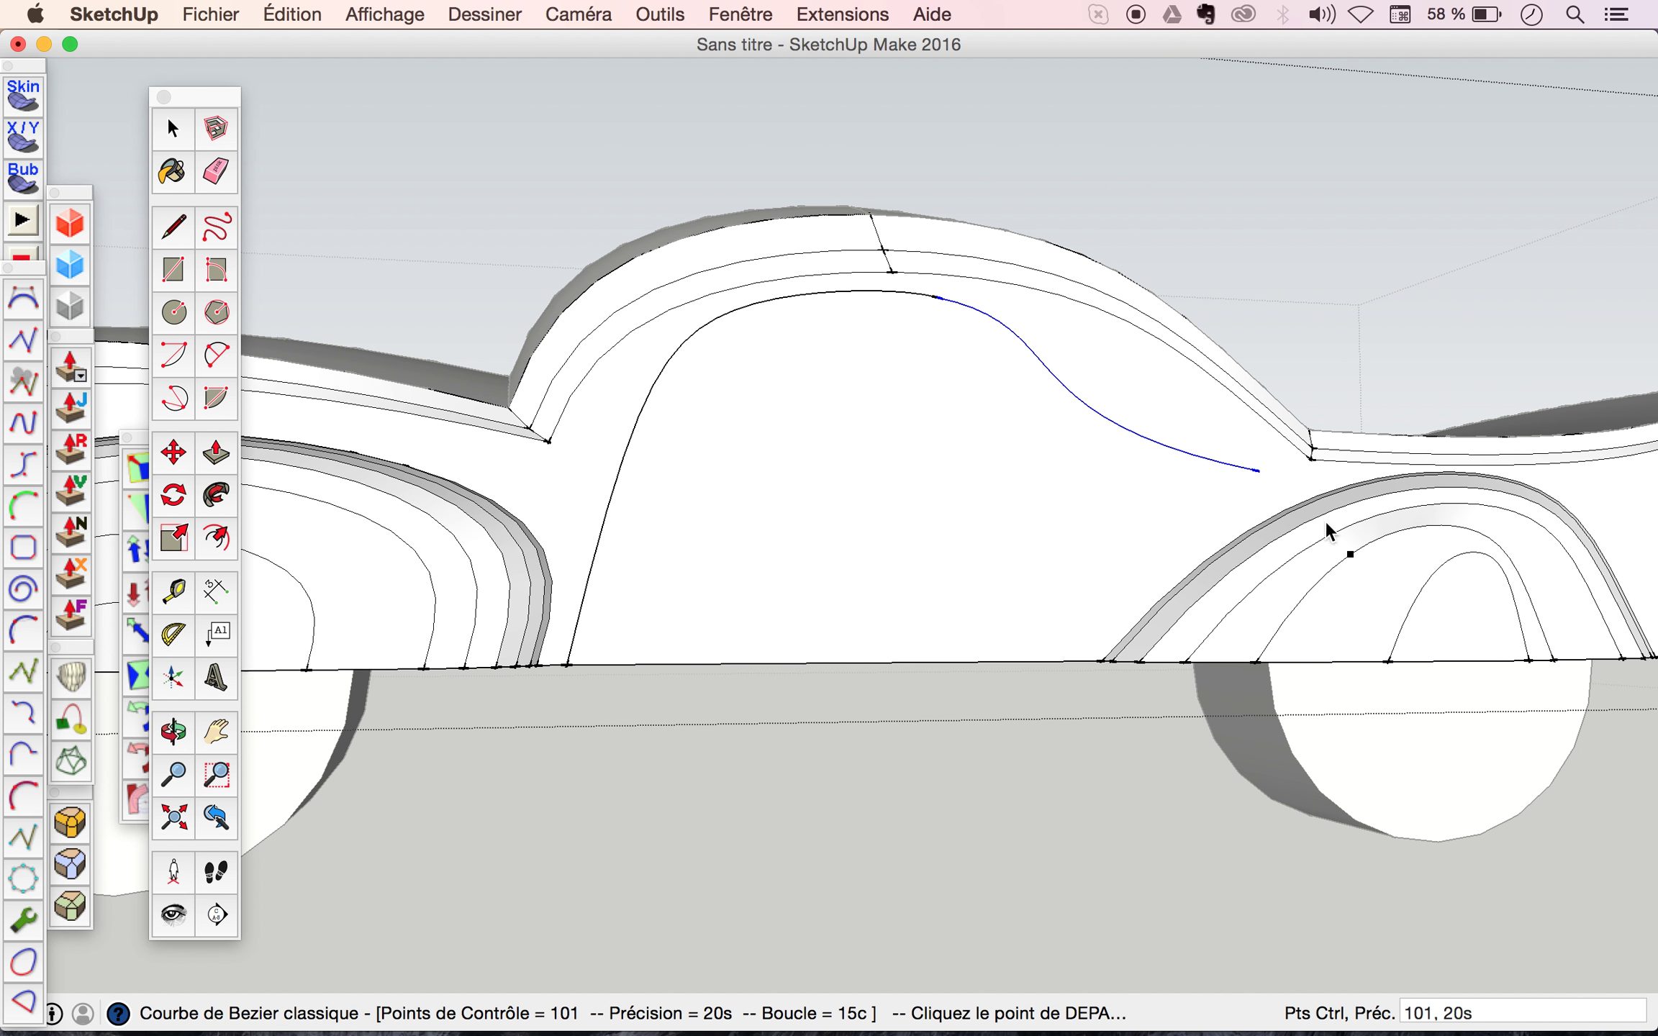
pyautogui.click(1258, 471)
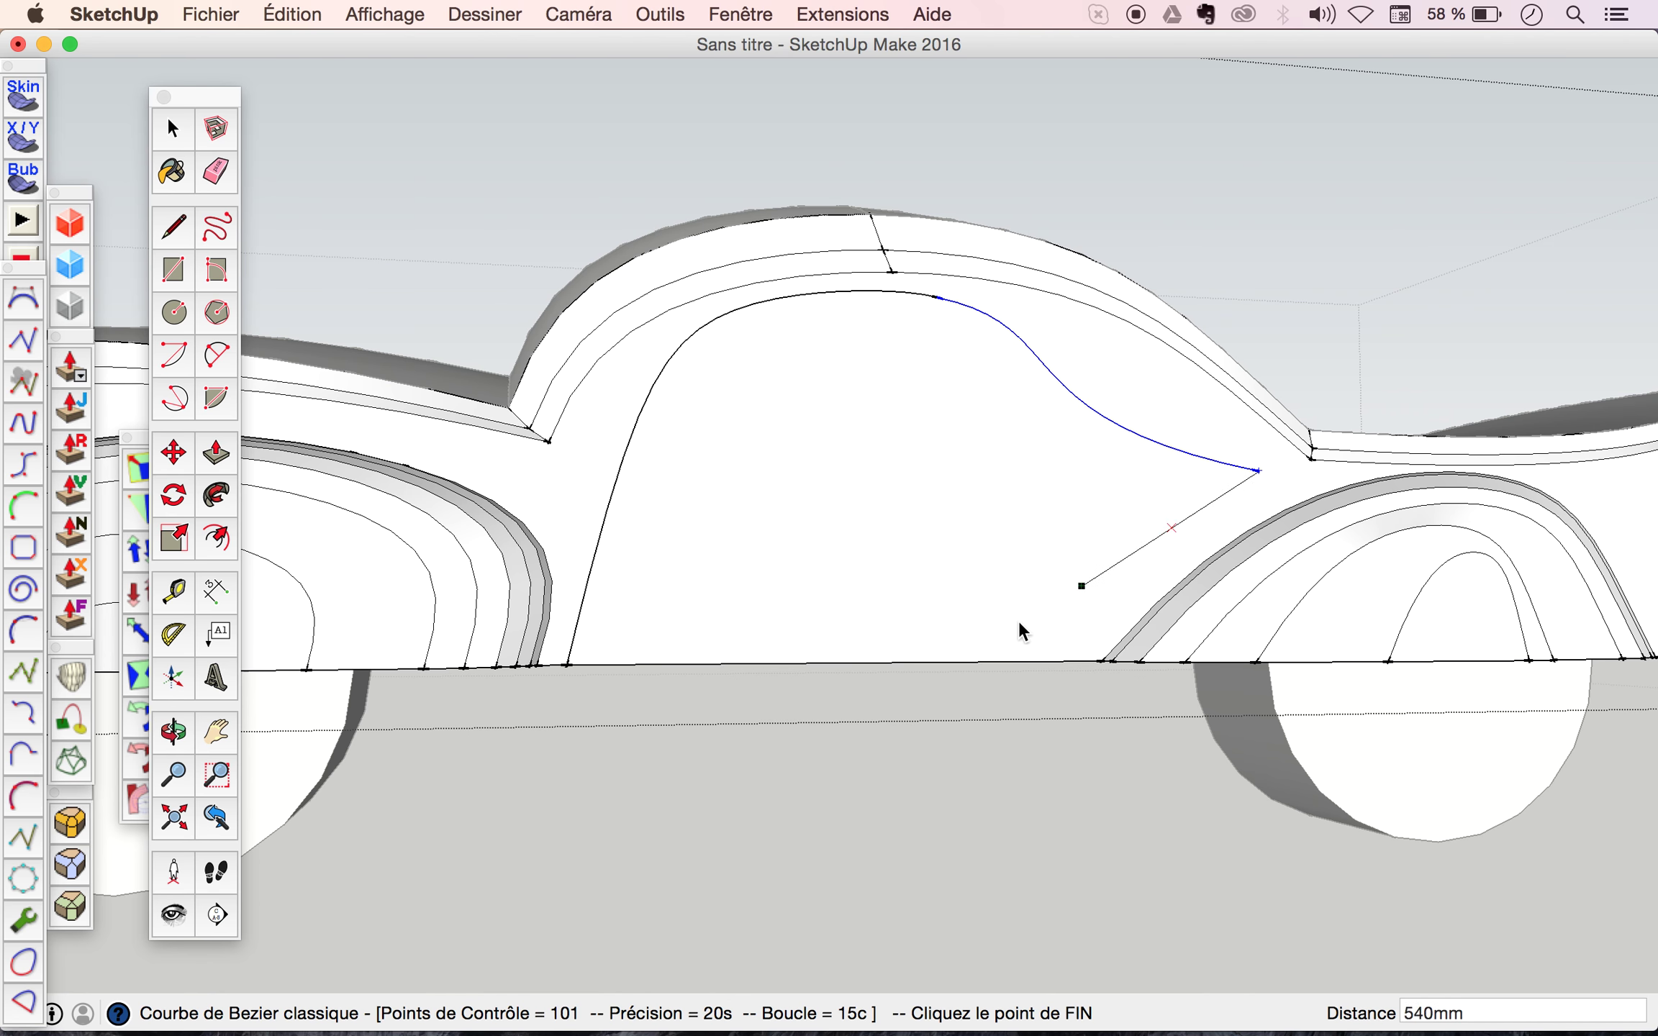
pyautogui.click(960, 658)
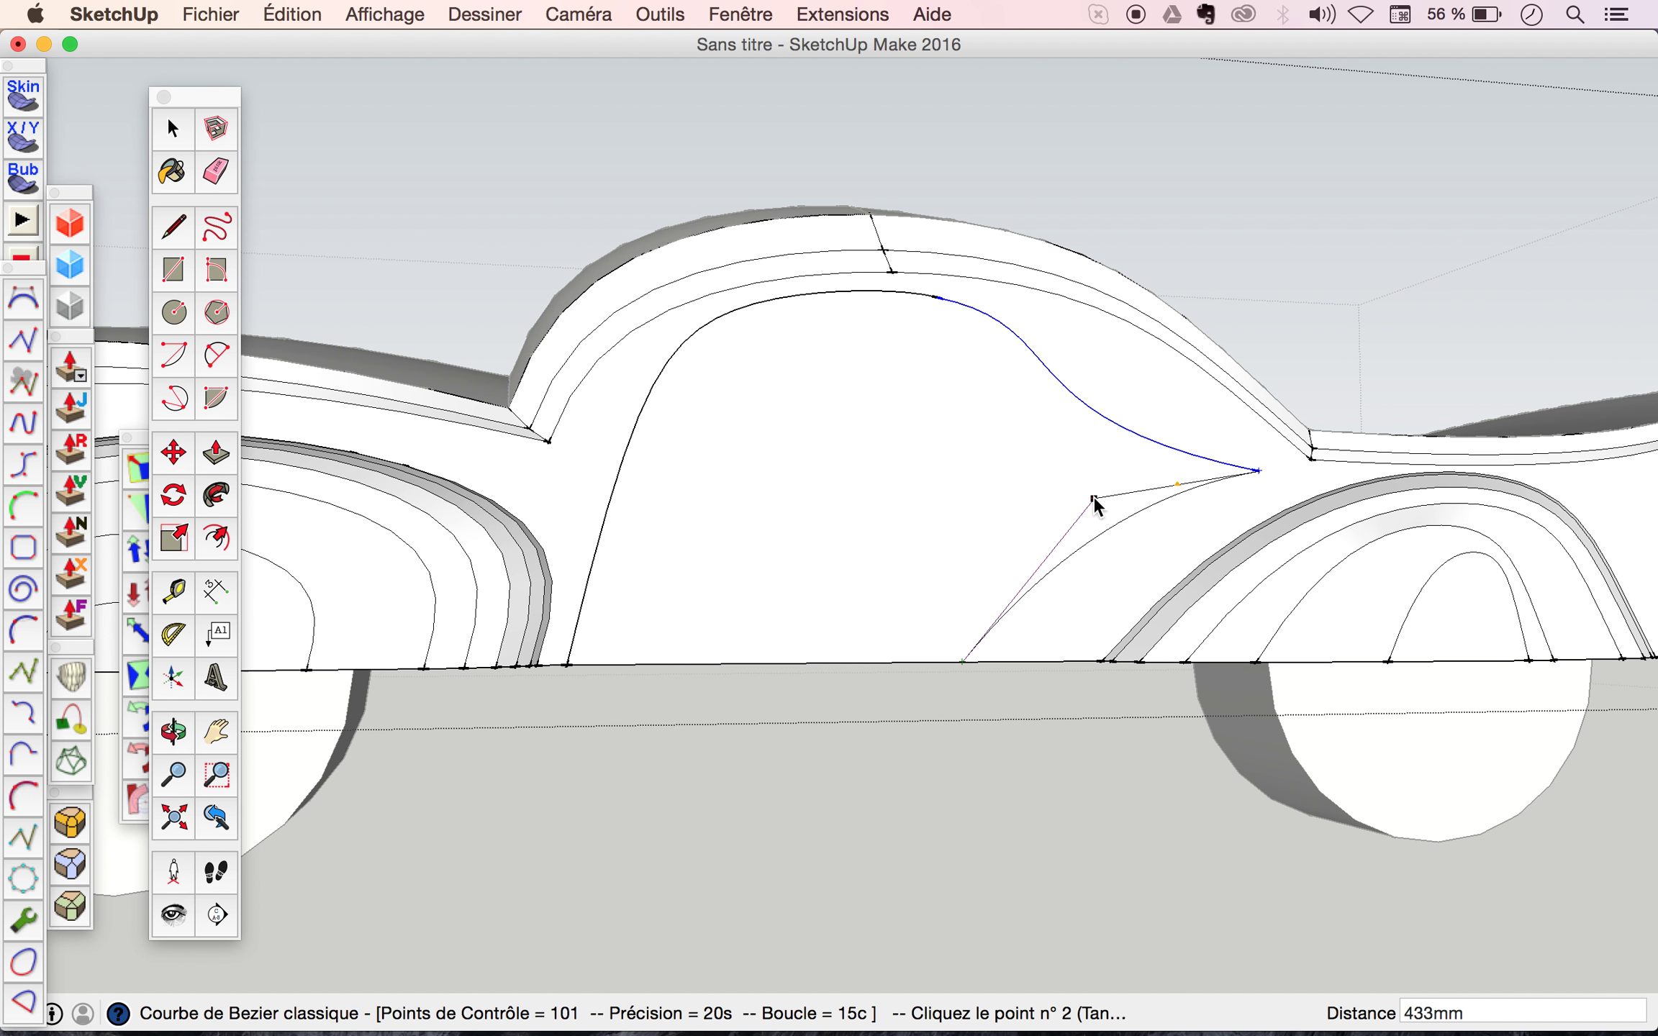
pyautogui.scroll(-3, 767, 474)
pyautogui.scroll(-1, 767, 474)
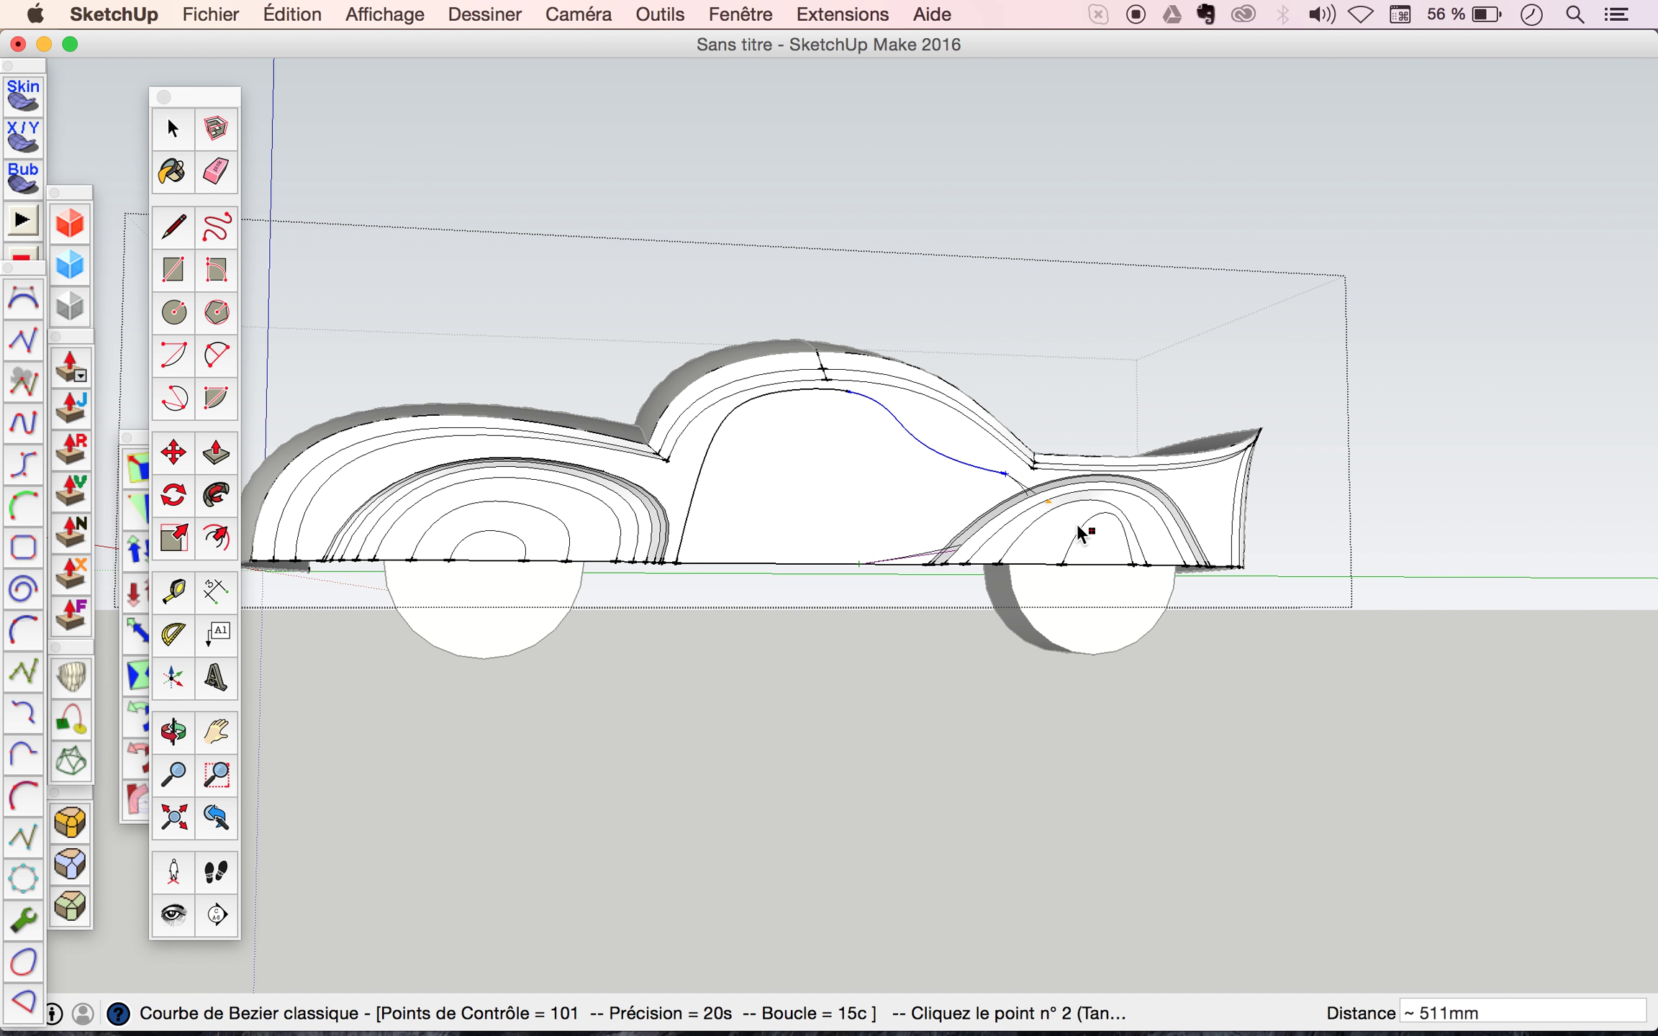
pyautogui.scroll(3, 1080, 533)
pyautogui.scroll(2, 1079, 534)
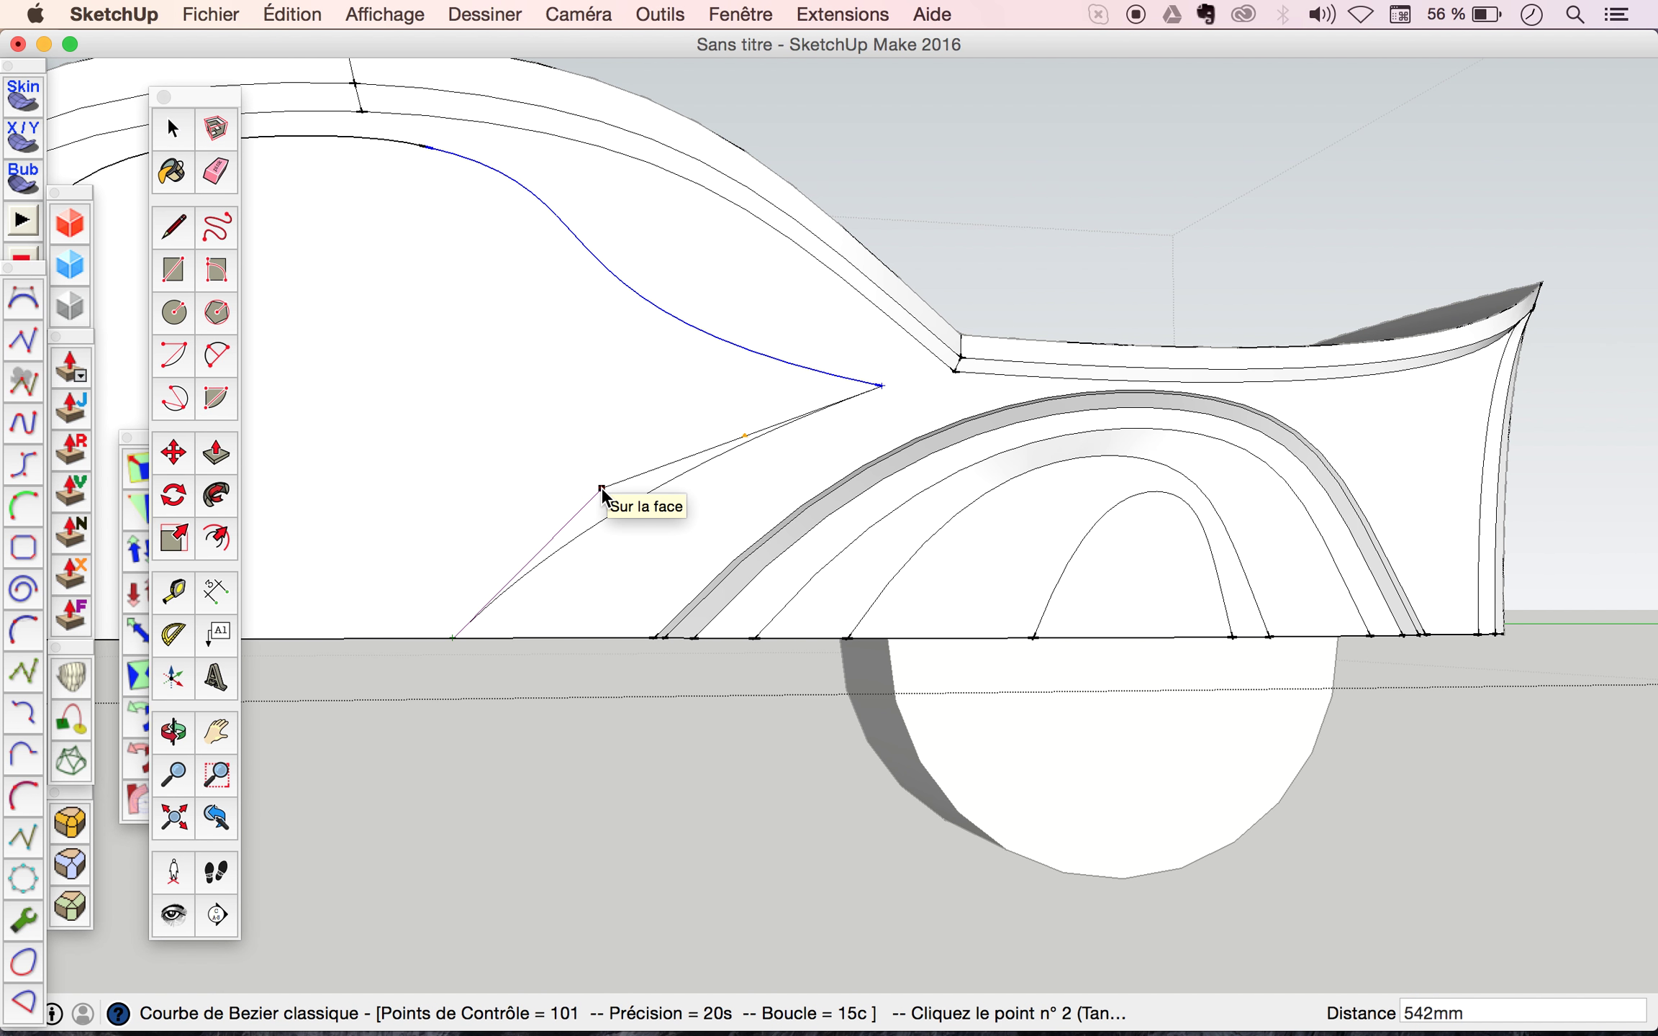
pyautogui.click(601, 487)
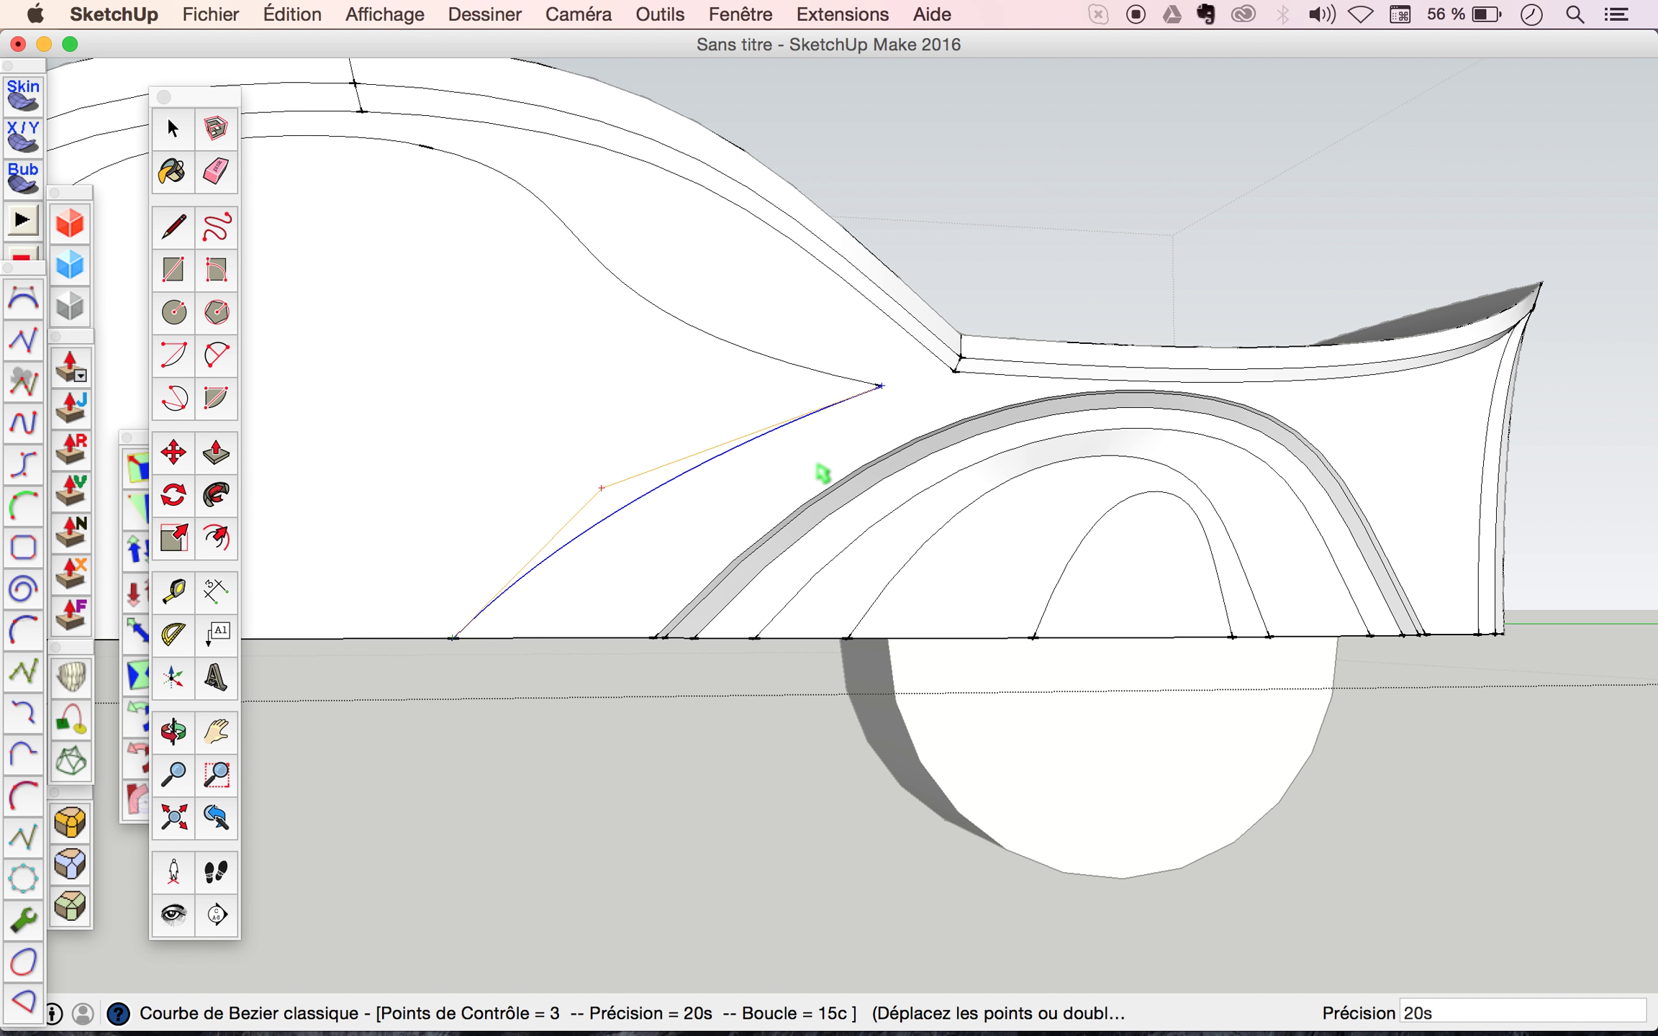
pyautogui.scroll(-3, 821, 471)
pyautogui.press('space')
pyautogui.scroll(3, 846, 411)
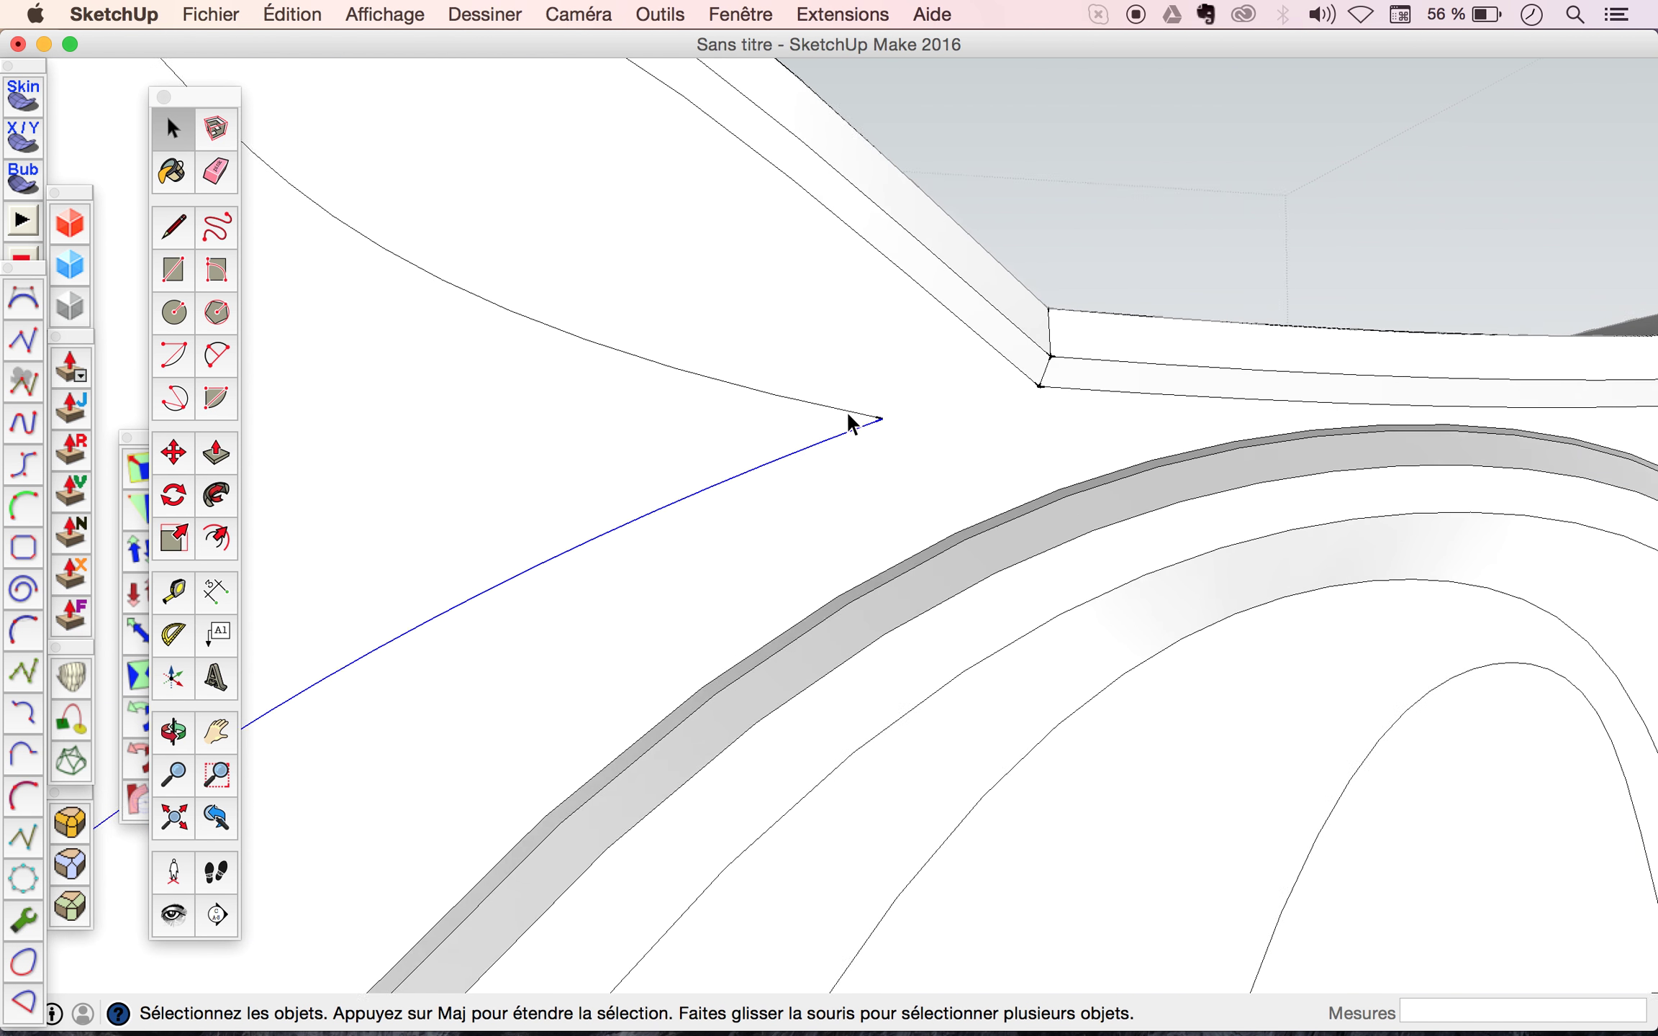
# Round the door outline's tip with a small Bézier curve and delete the leftover edge.
pyautogui.scroll(2, 845, 411)
pyautogui.scroll(2, 848, 416)
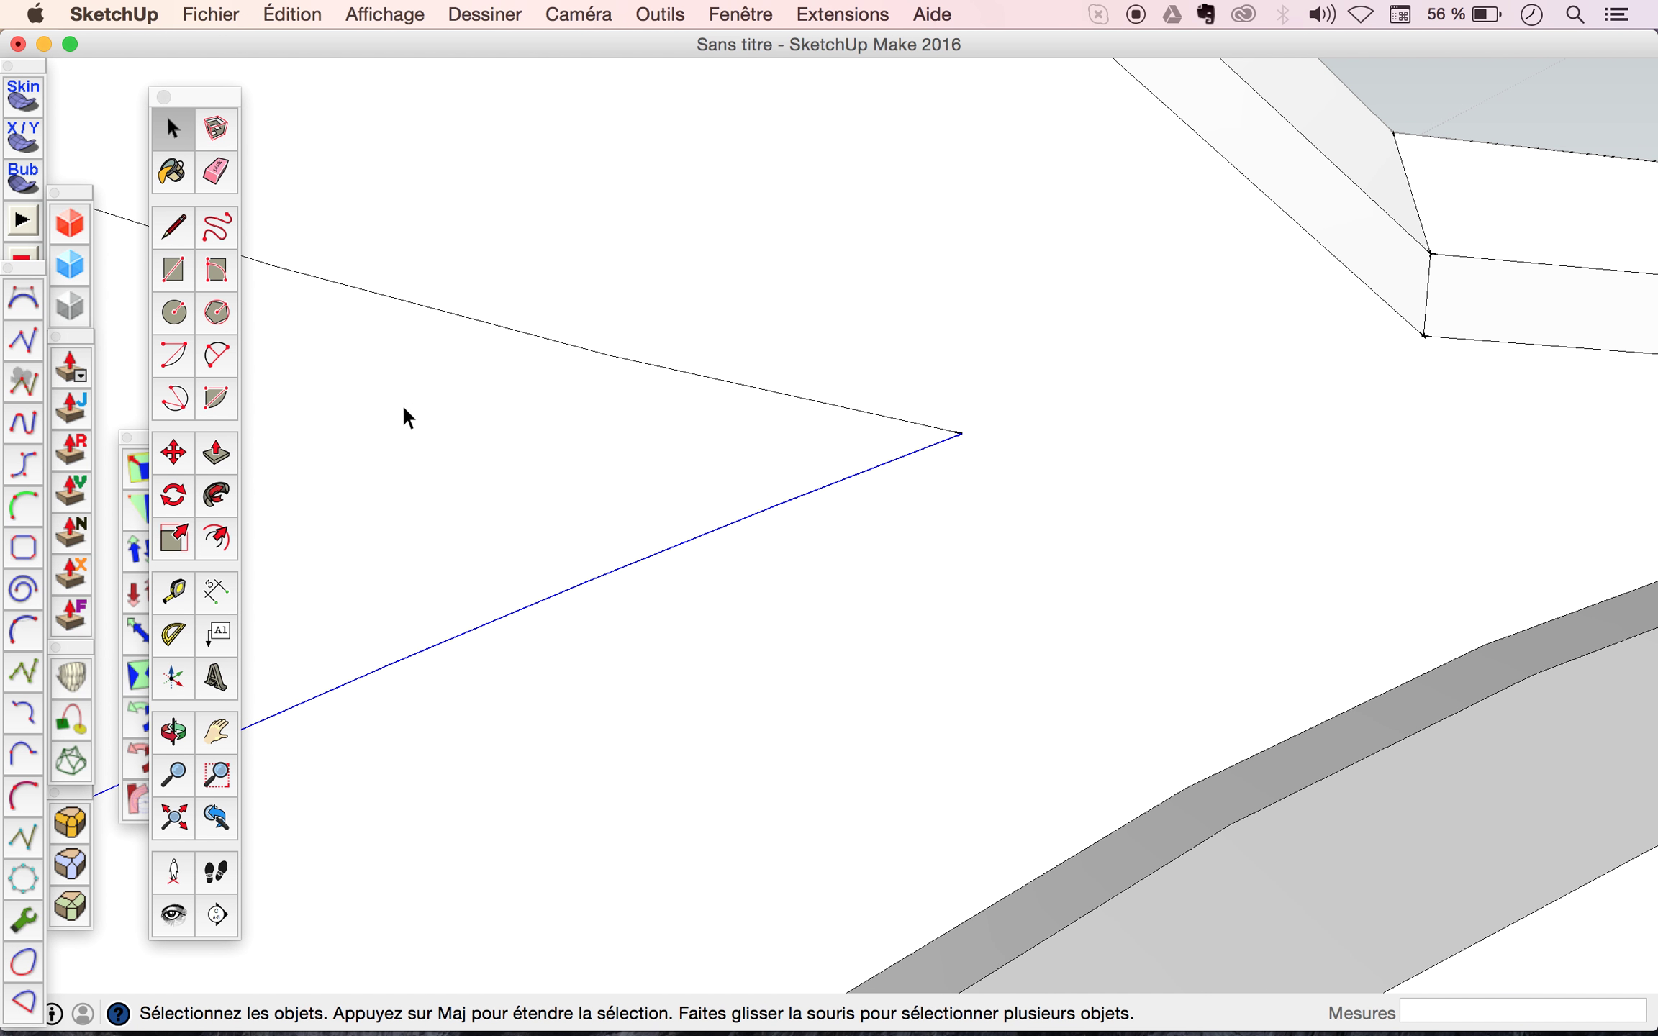
pyautogui.click(30, 306)
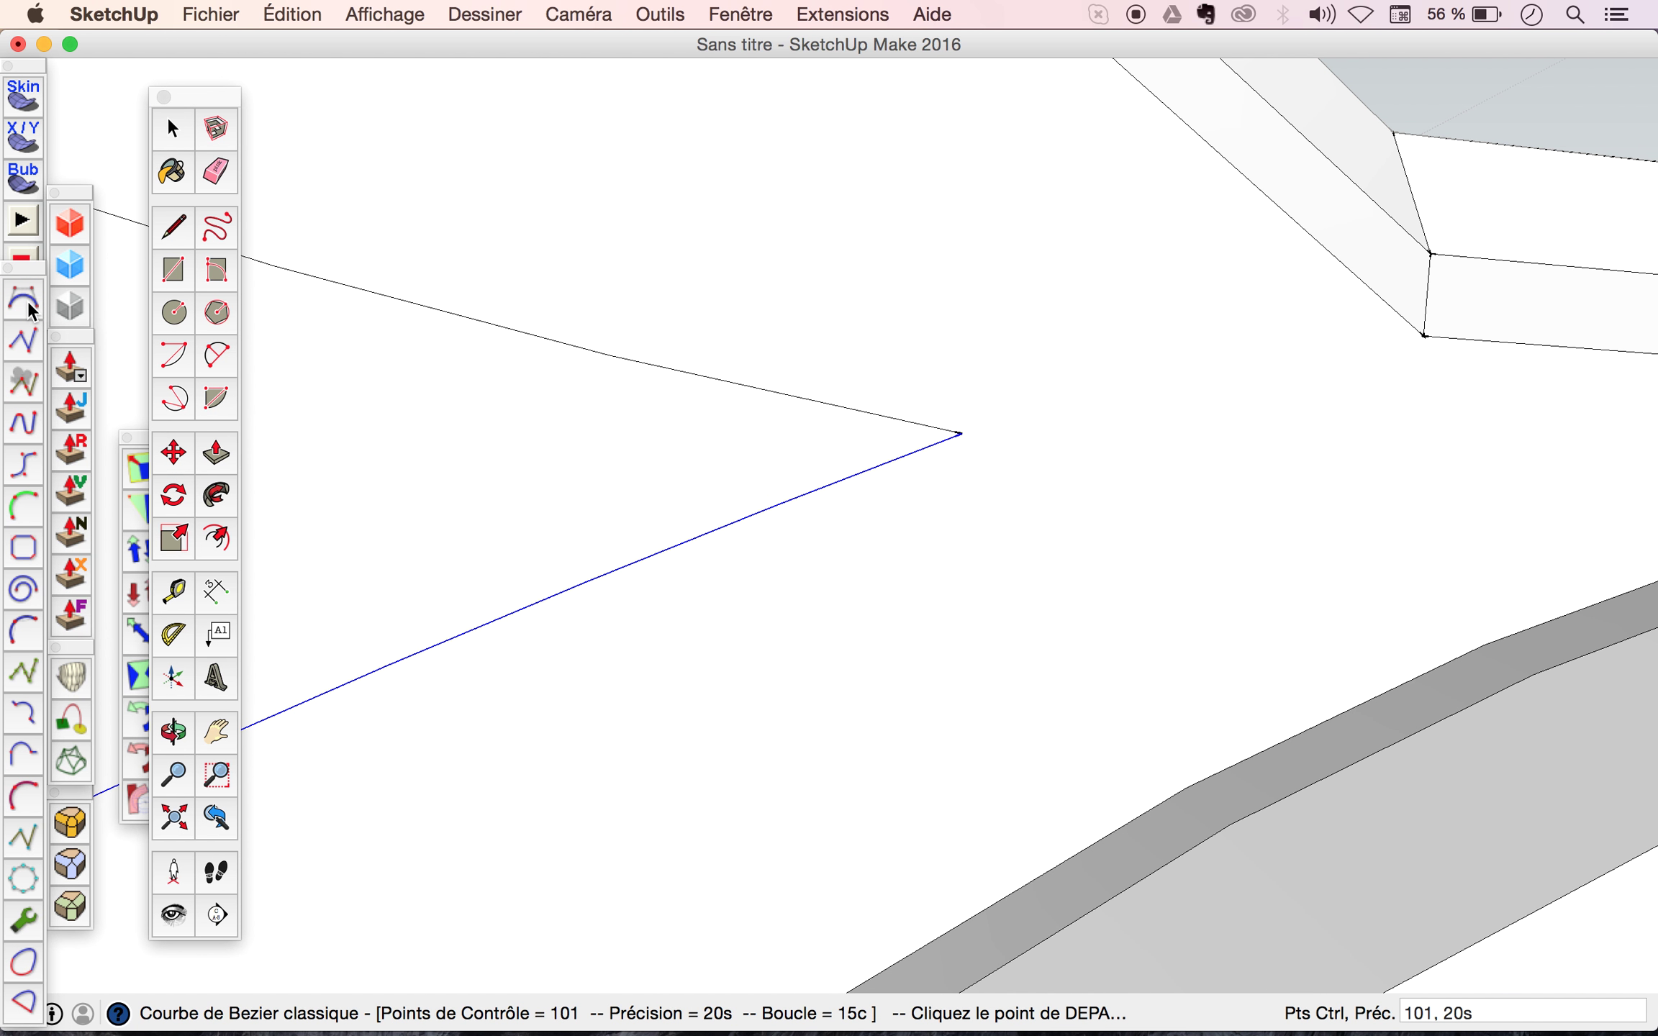
pyautogui.click(860, 411)
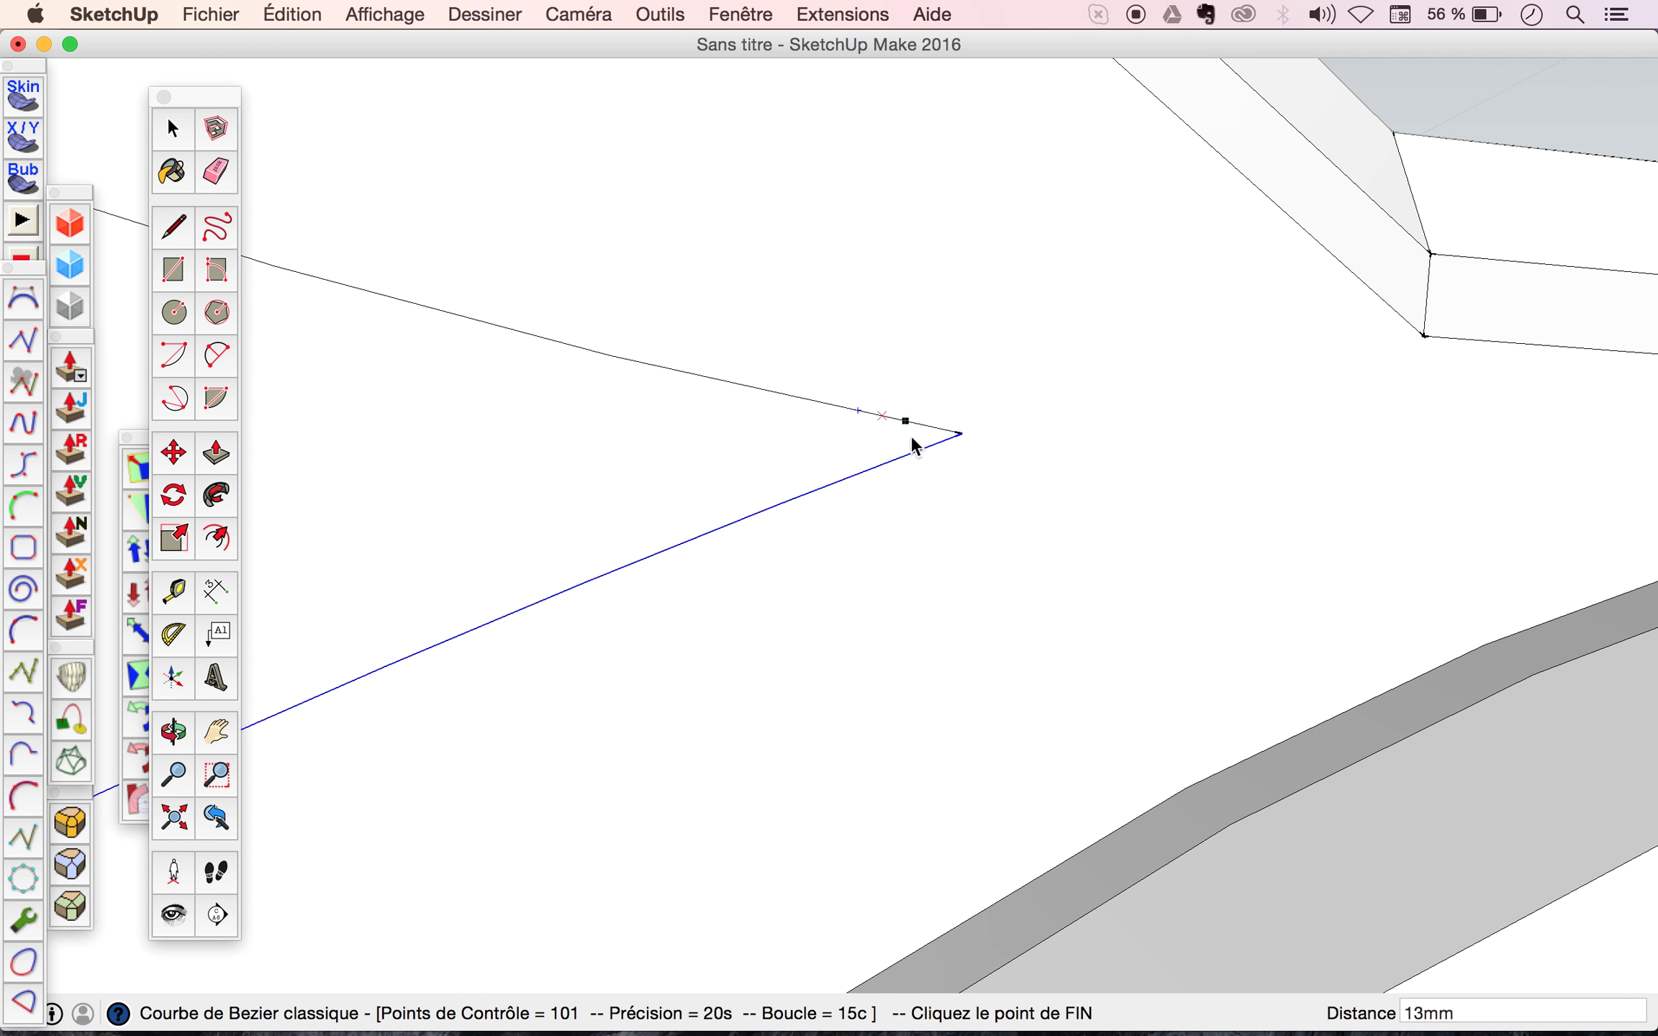
pyautogui.click(864, 470)
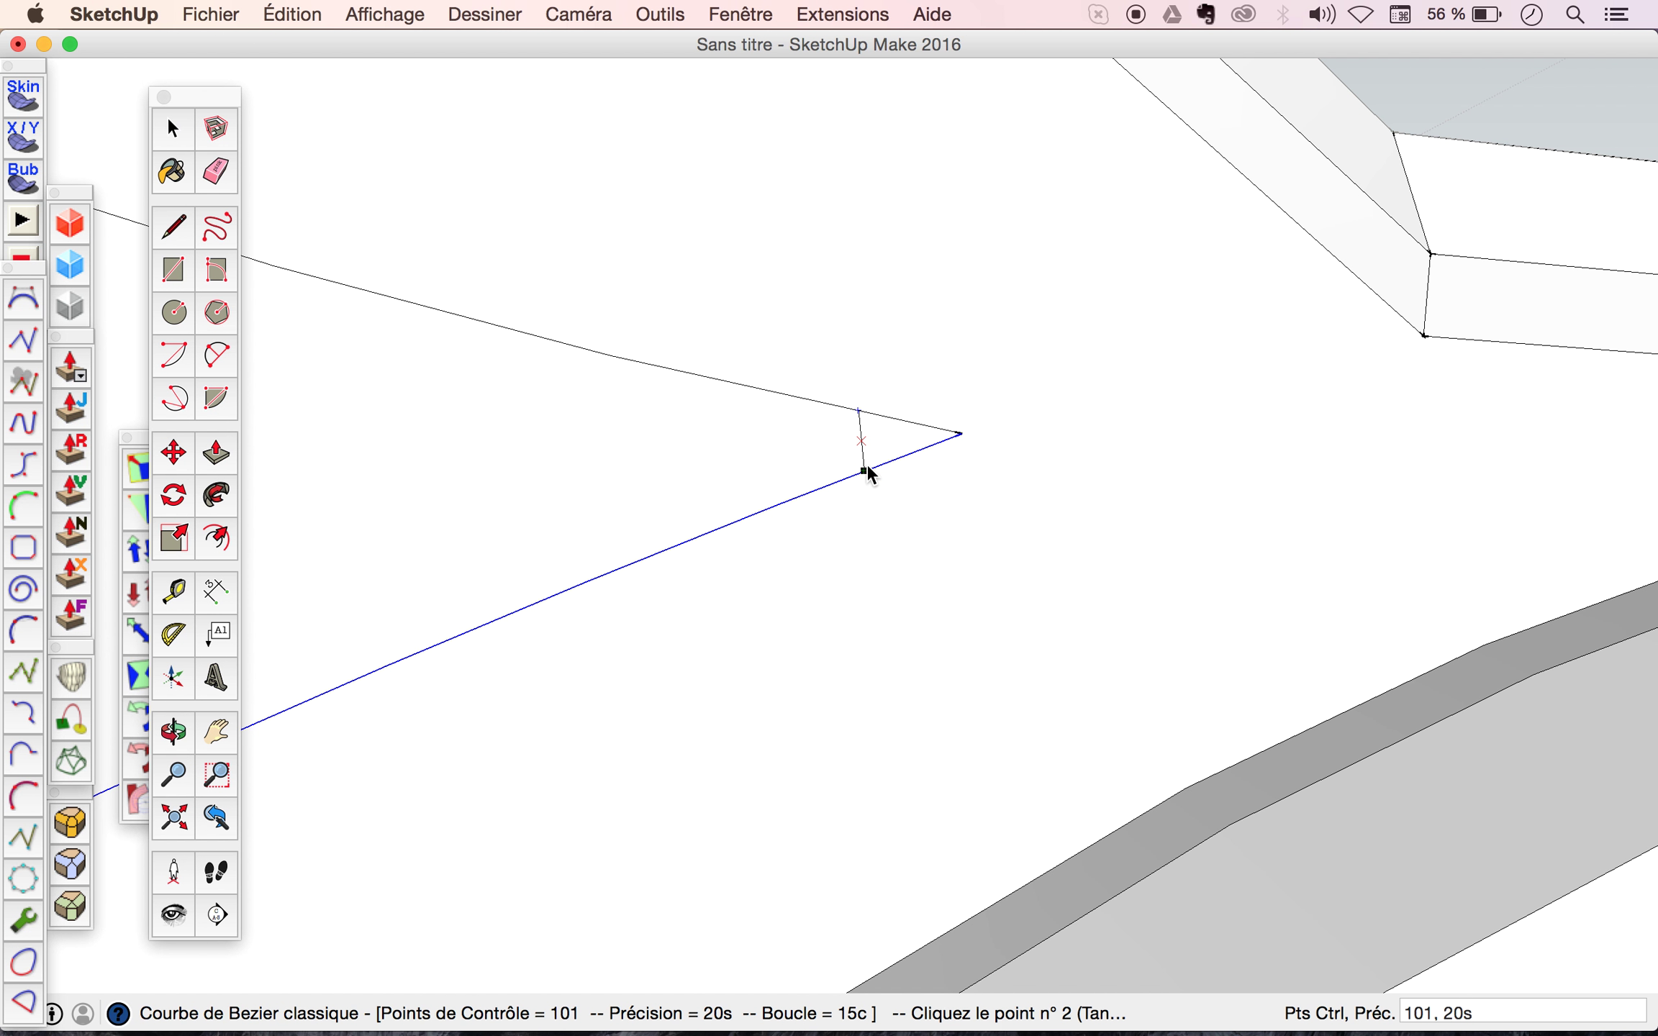
pyautogui.click(913, 423)
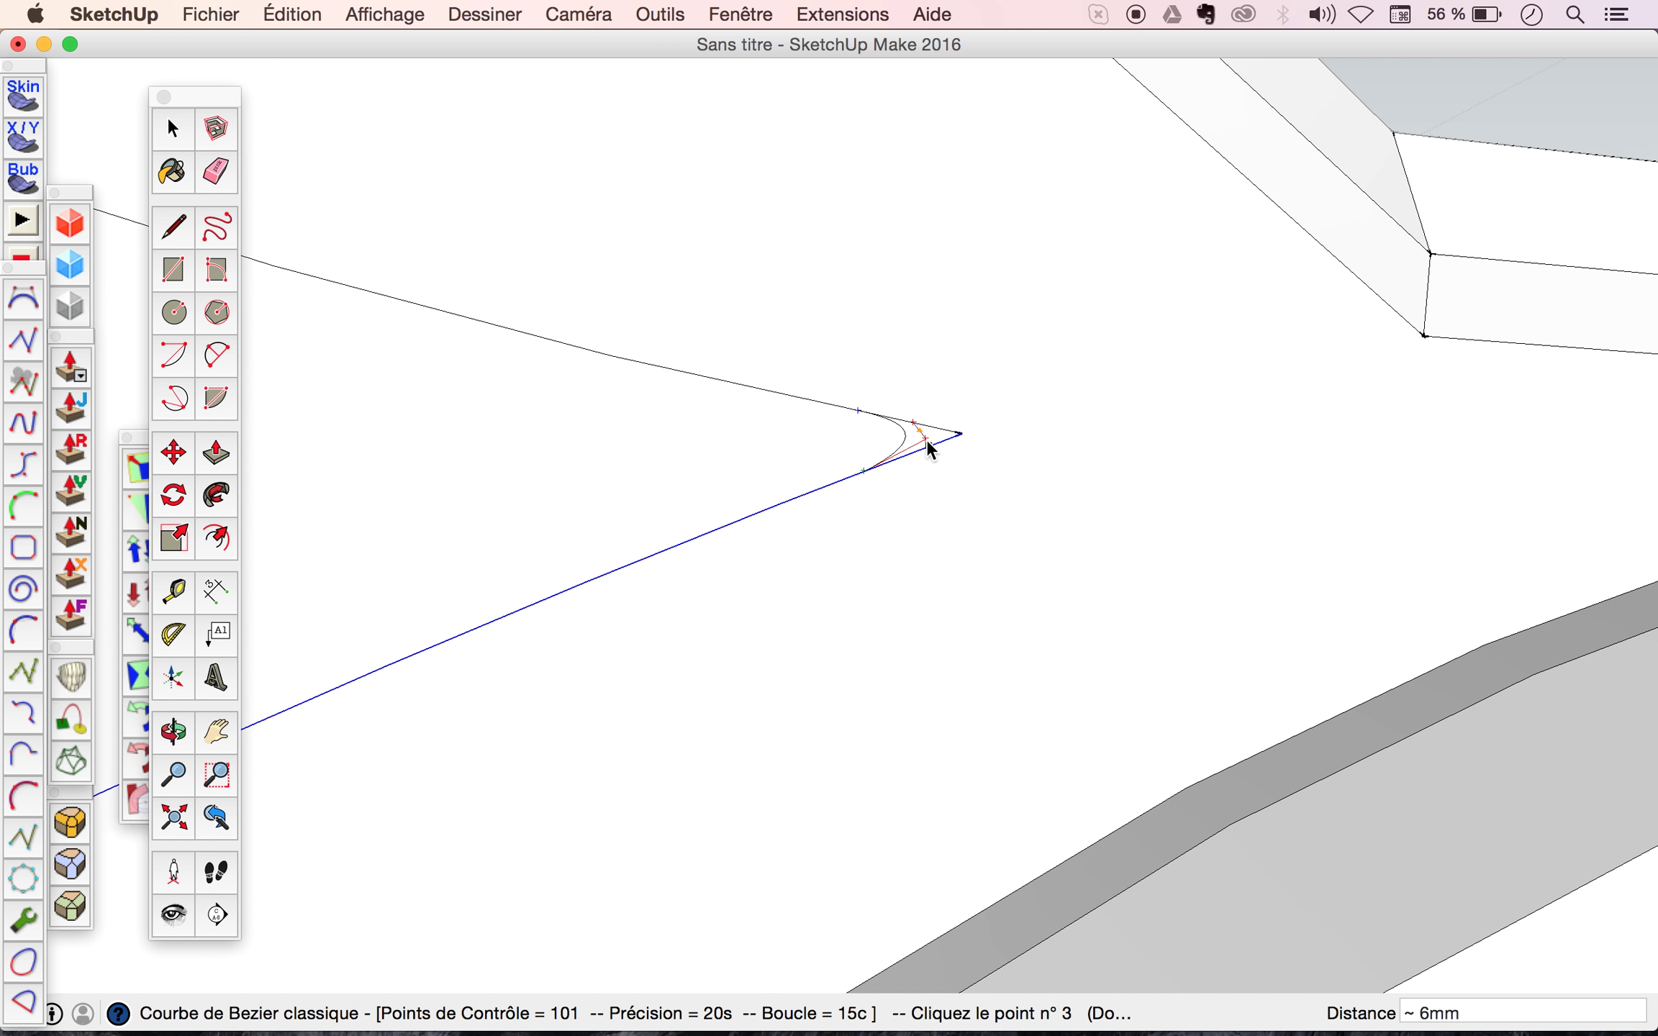
pyautogui.click(926, 447)
pyautogui.press('space')
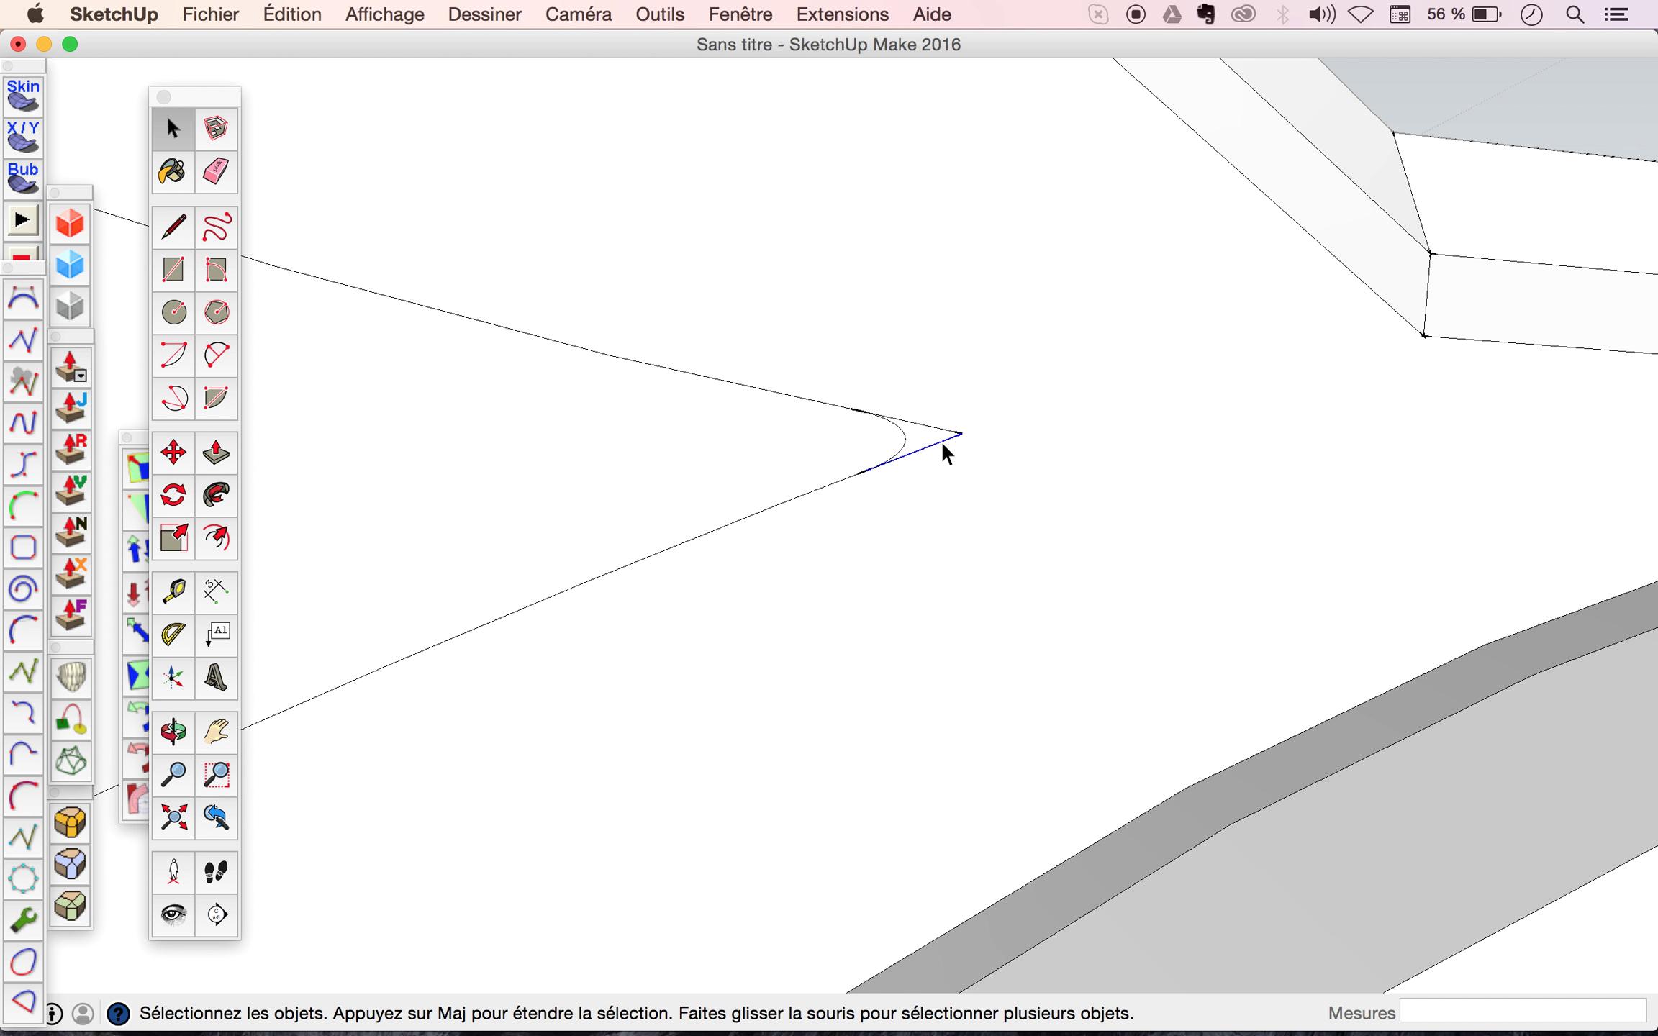
pyautogui.press('Delete')
pyautogui.press('Delete')
# Zoom out to the whole car side, orbit side-on, then zoom into the cabin.
pyautogui.scroll(-3, 1130, 382)
pyautogui.scroll(-3, 1131, 382)
pyautogui.scroll(-5, 1132, 387)
pyautogui.scroll(-2, 1132, 388)
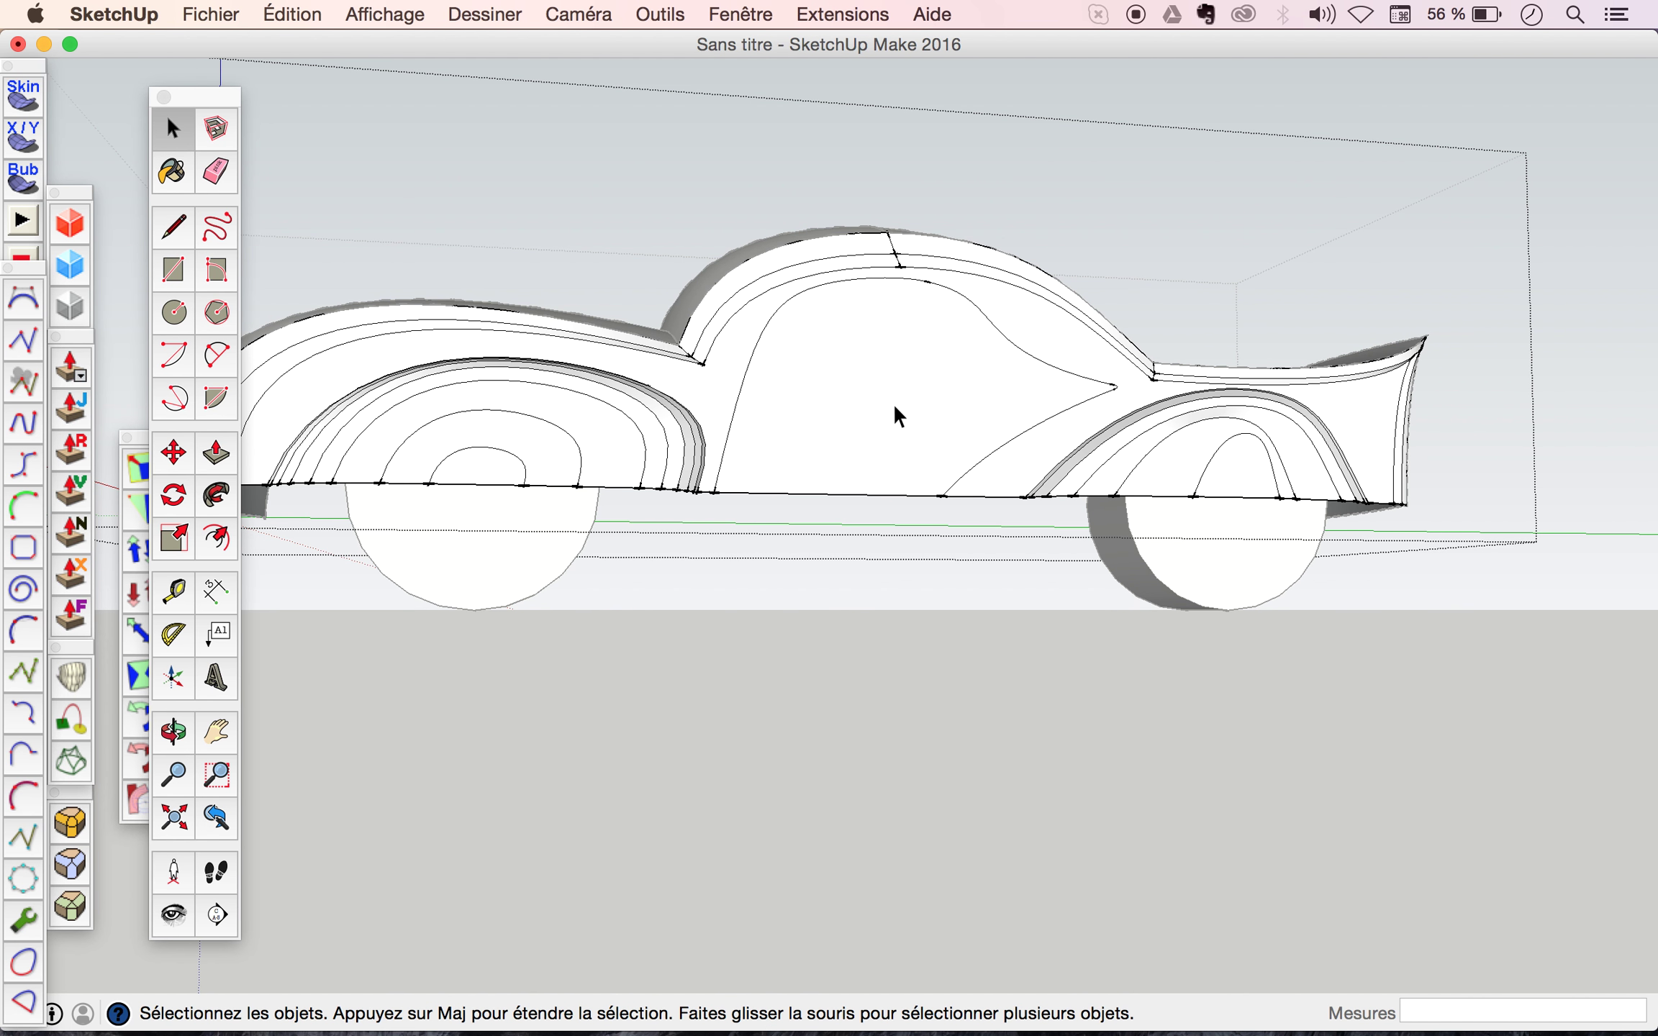
pyautogui.moveTo(894, 407); pyautogui.dragTo(750, 441, button='middle')
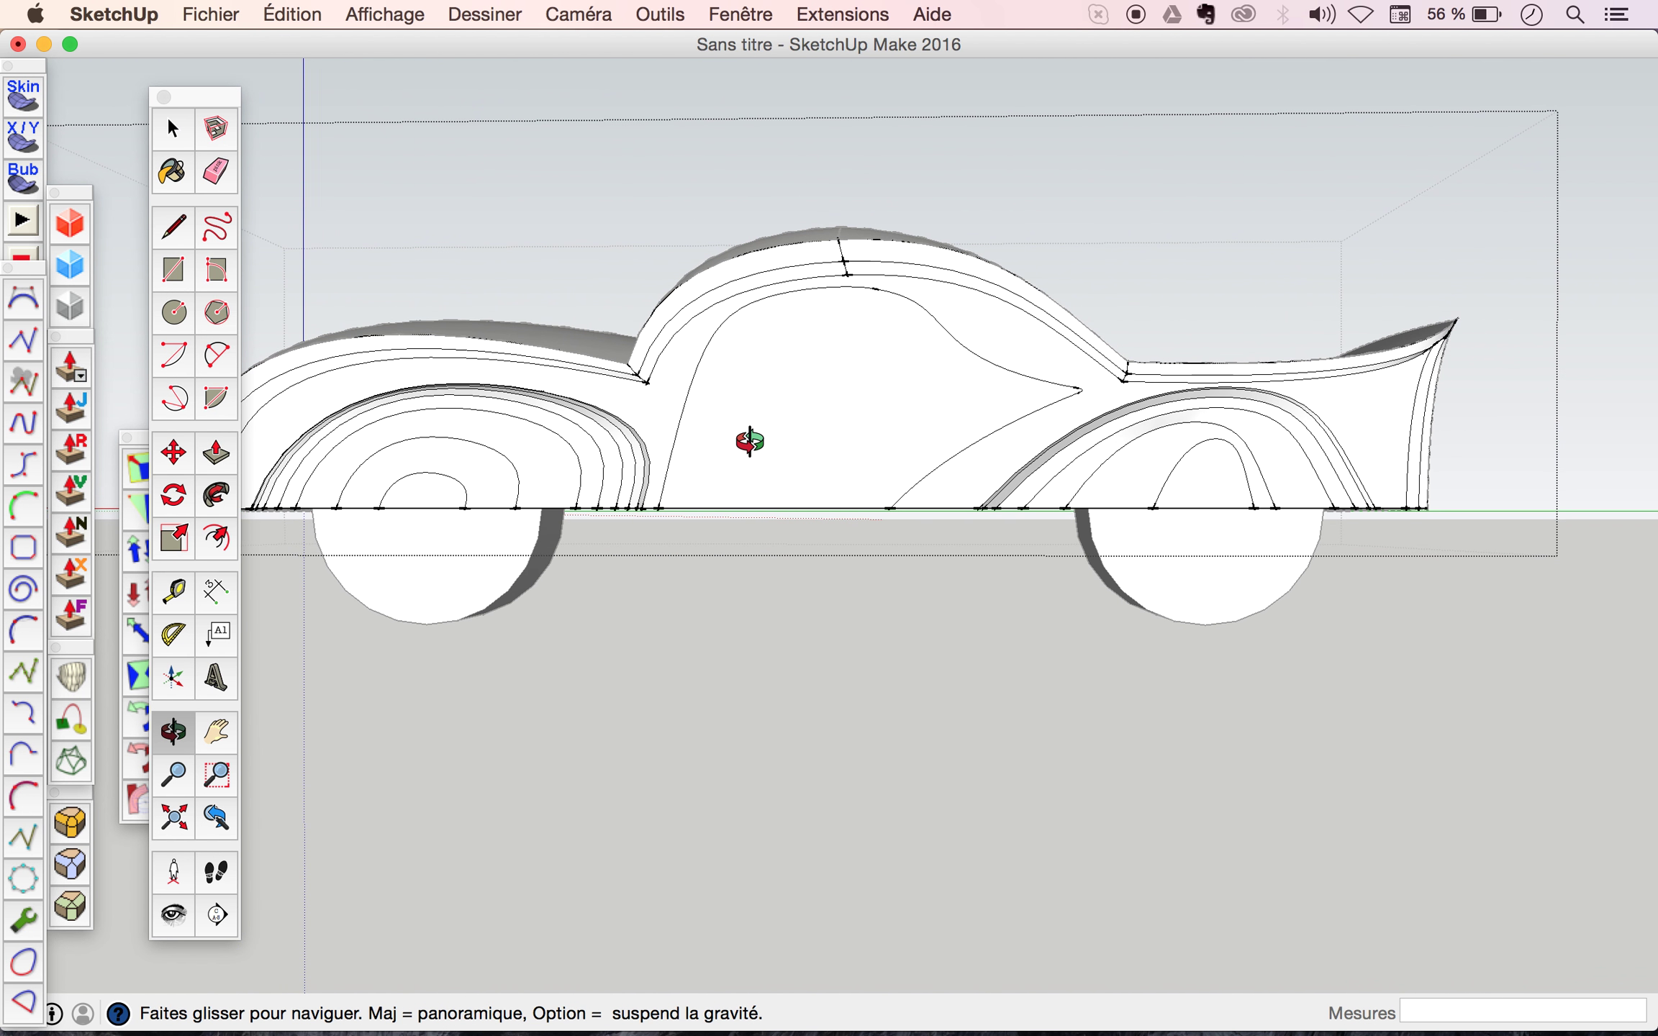
pyautogui.moveTo(750, 441); pyautogui.dragTo(757, 441)
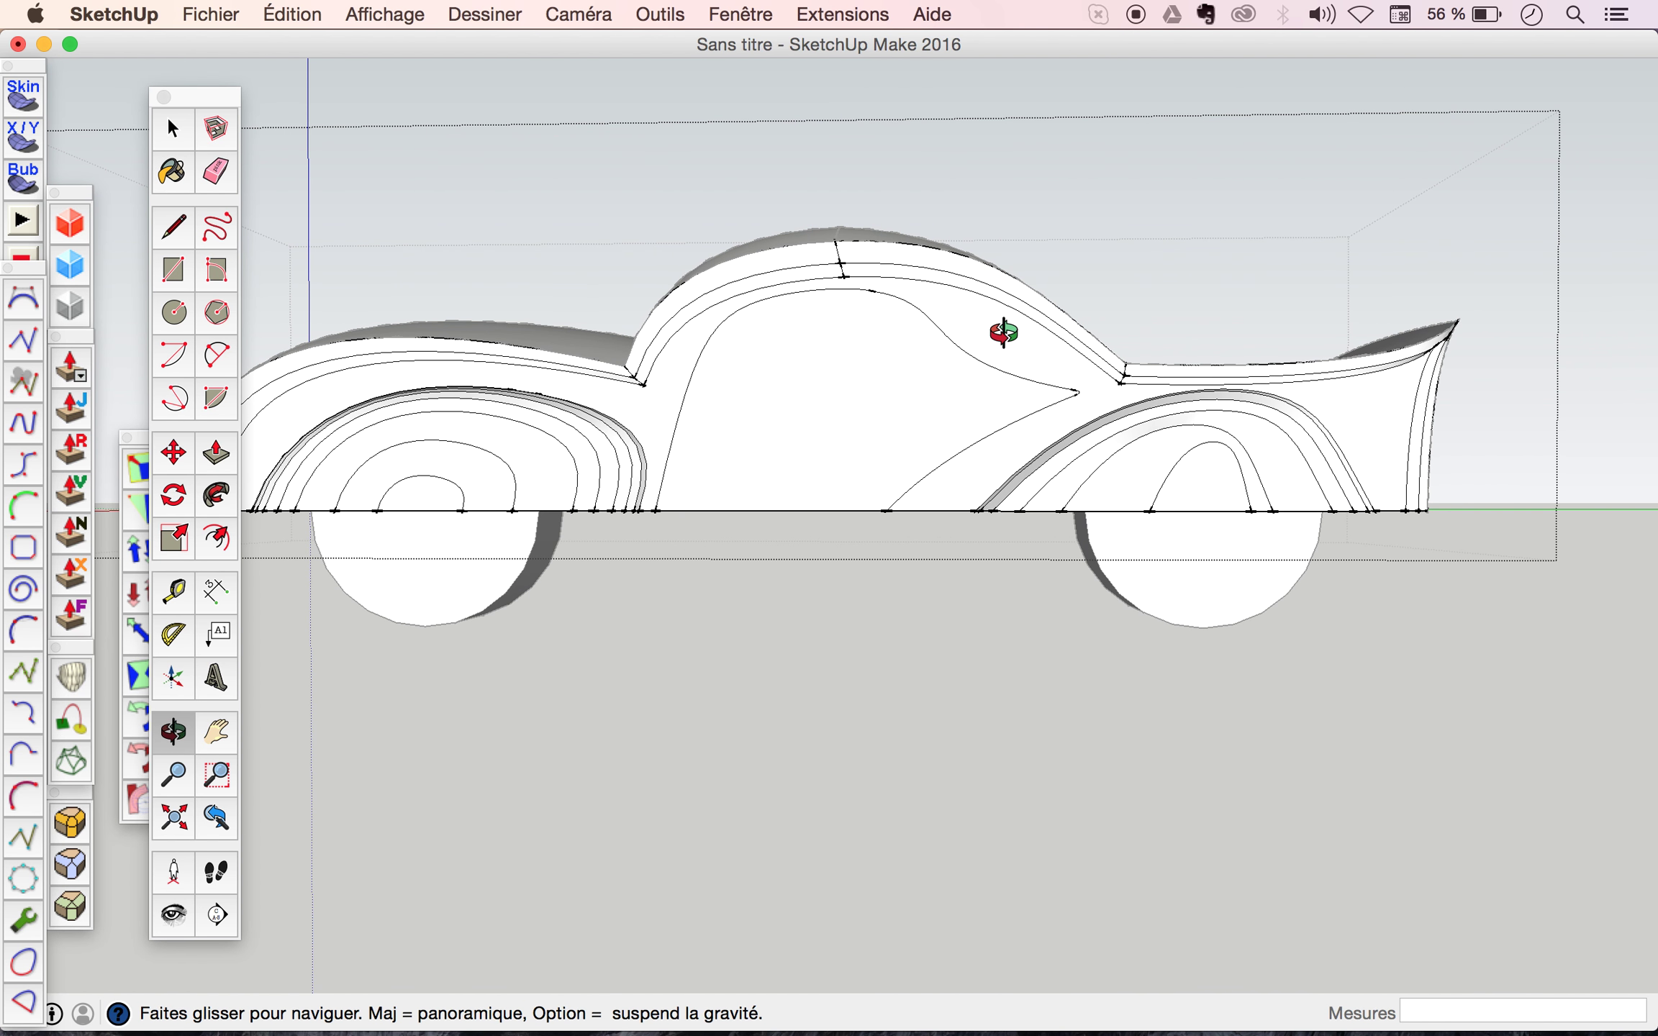
pyautogui.scroll(3, 1004, 333)
pyautogui.scroll(3, 995, 333)
pyautogui.scroll(1, 996, 333)
pyautogui.scroll(2, 1025, 355)
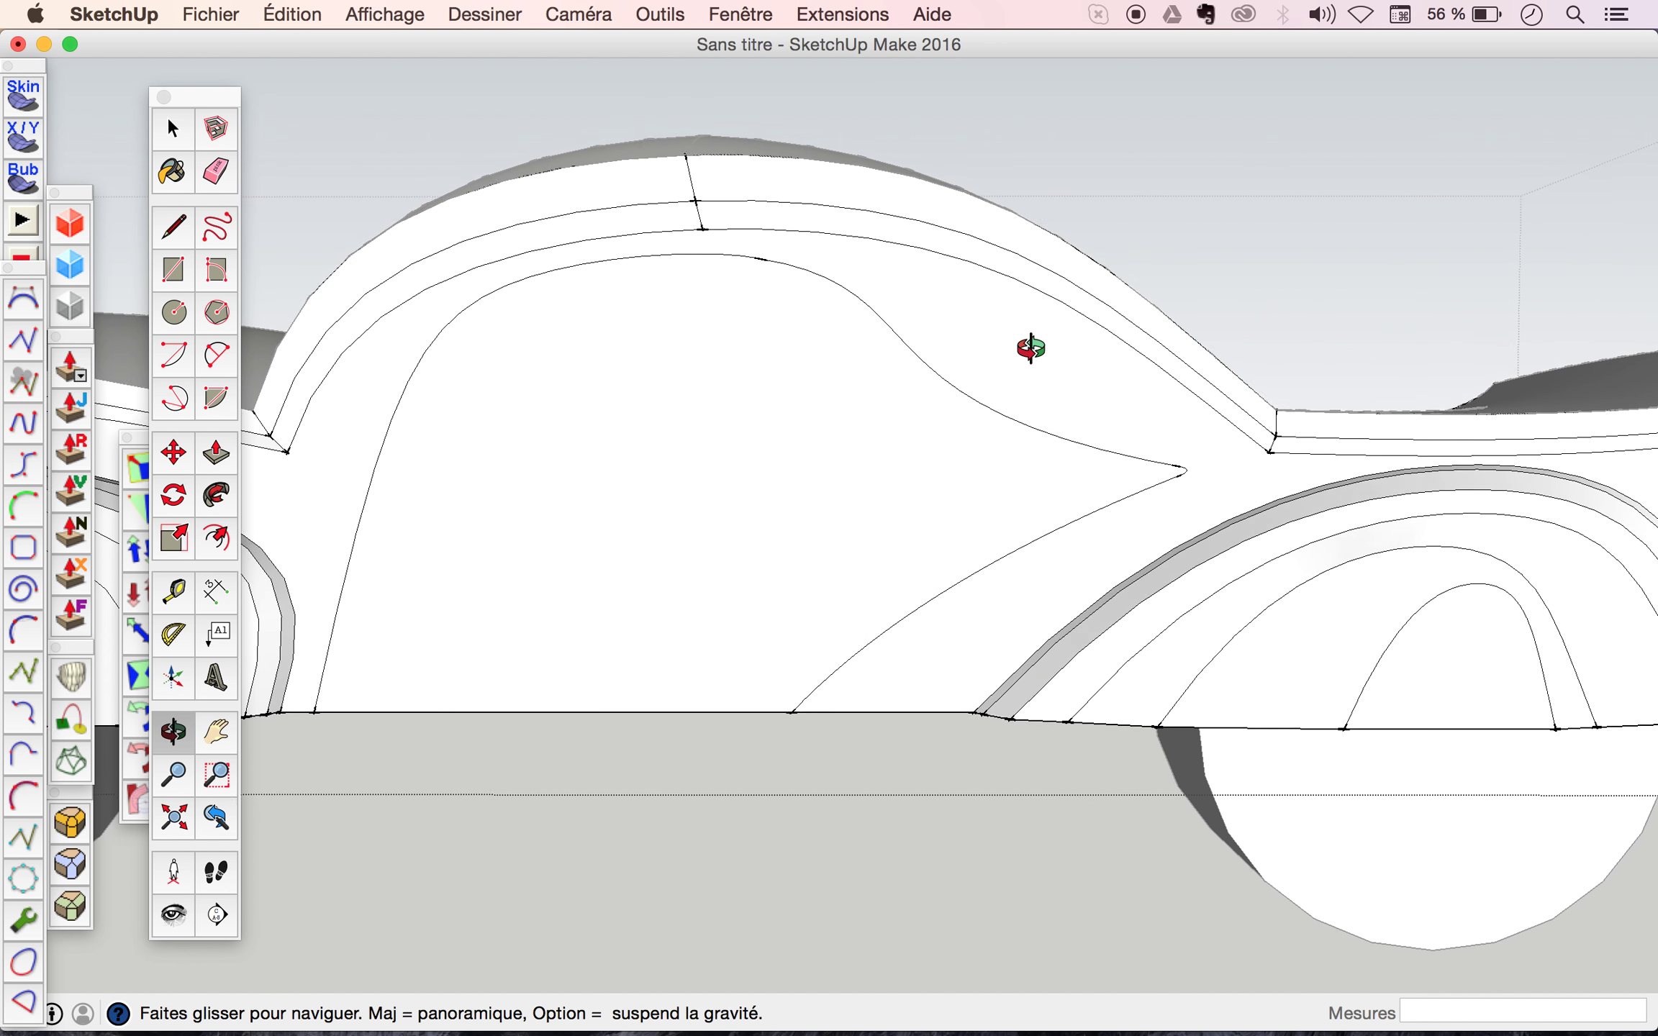
pyautogui.moveTo(1030, 348); pyautogui.dragTo(1061, 338)
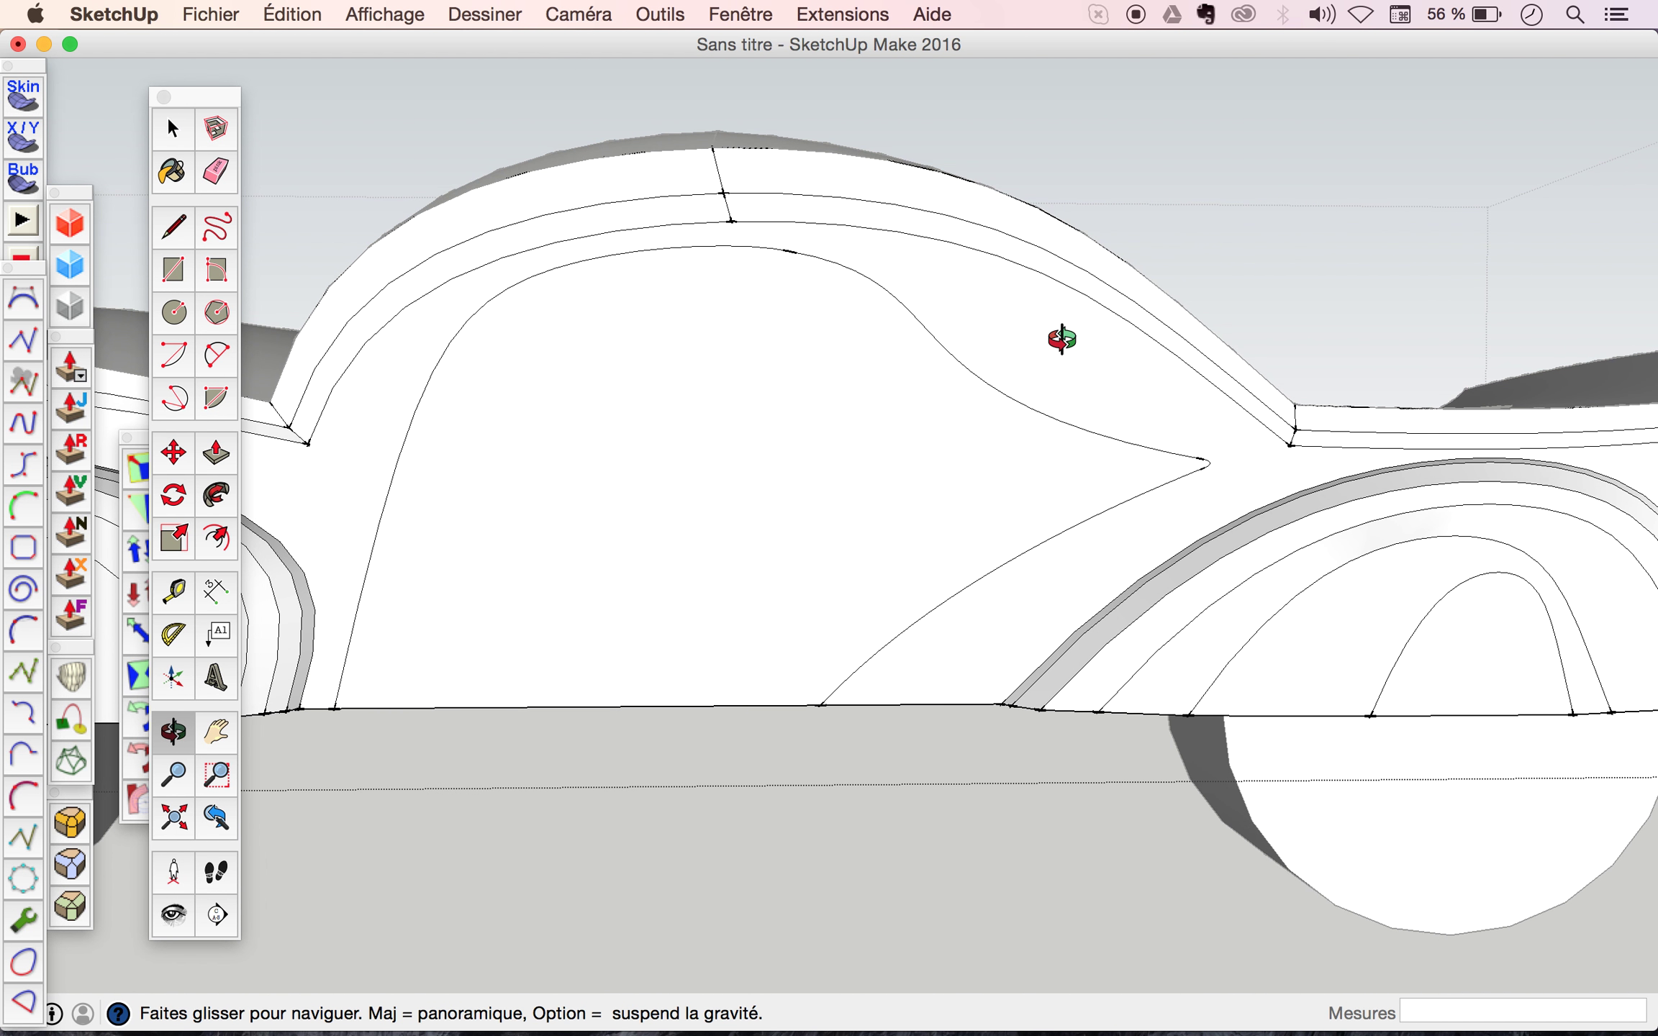
# Draw the upper window Bézier curve from under the roof toward the cabin's rear.
pyautogui.click(22, 303)
pyautogui.click(893, 258)
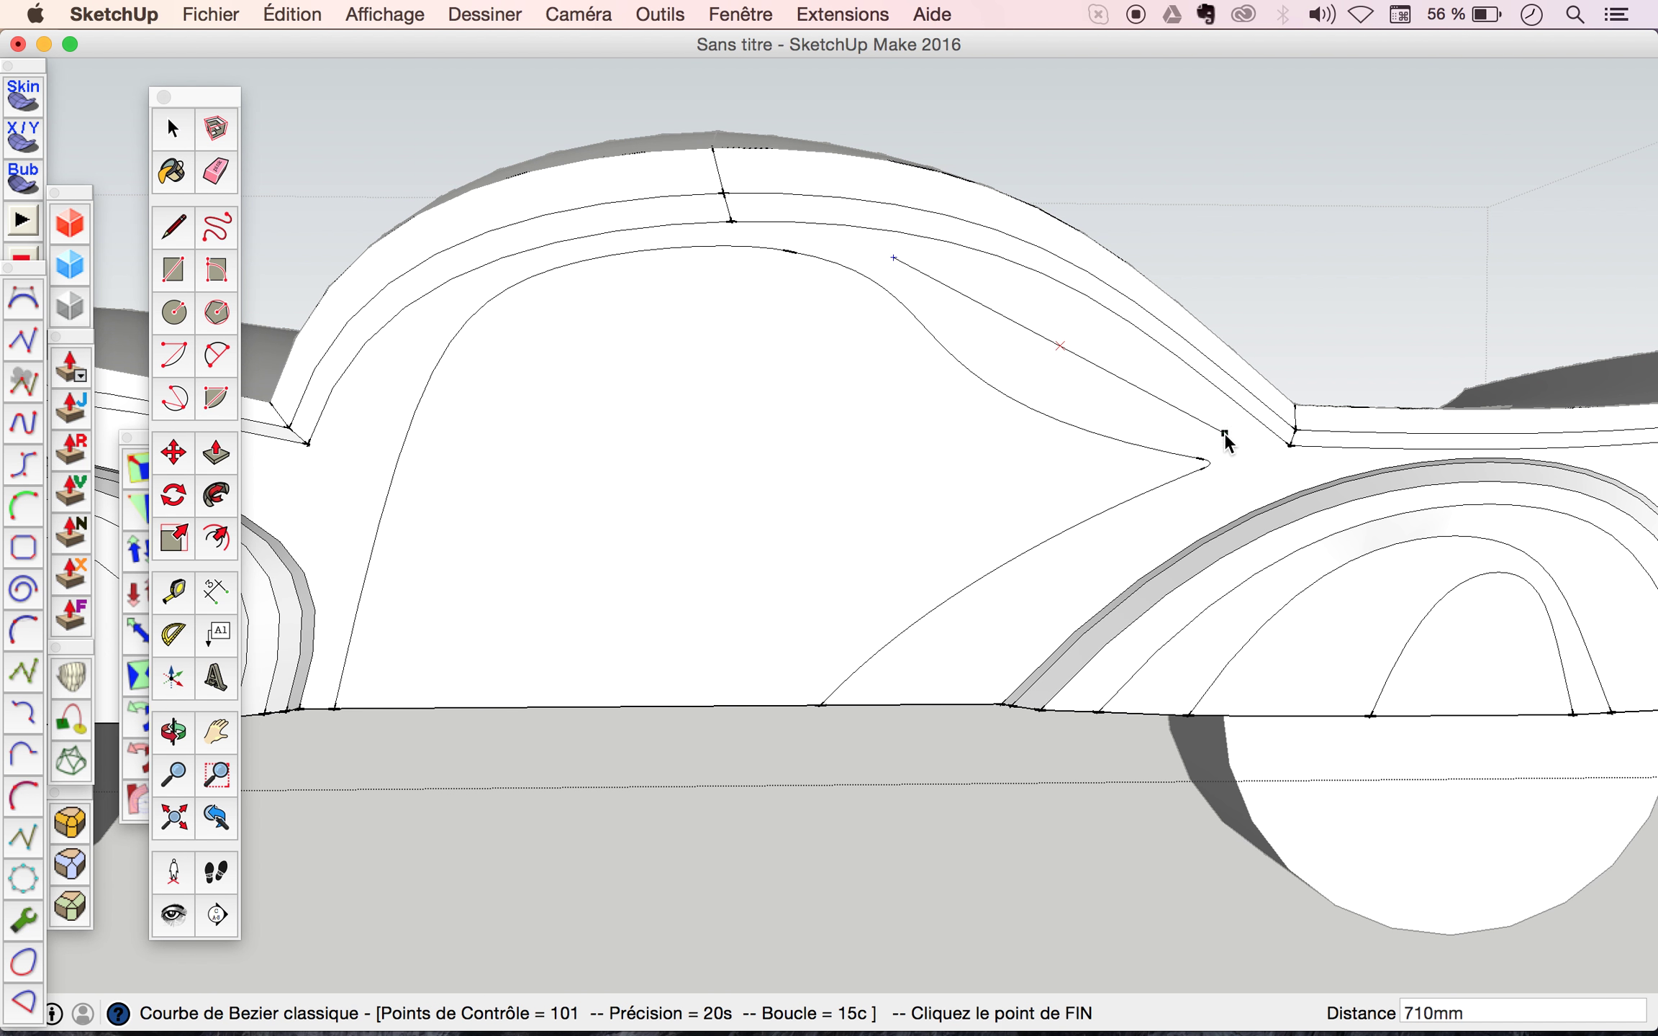
pyautogui.click(1226, 429)
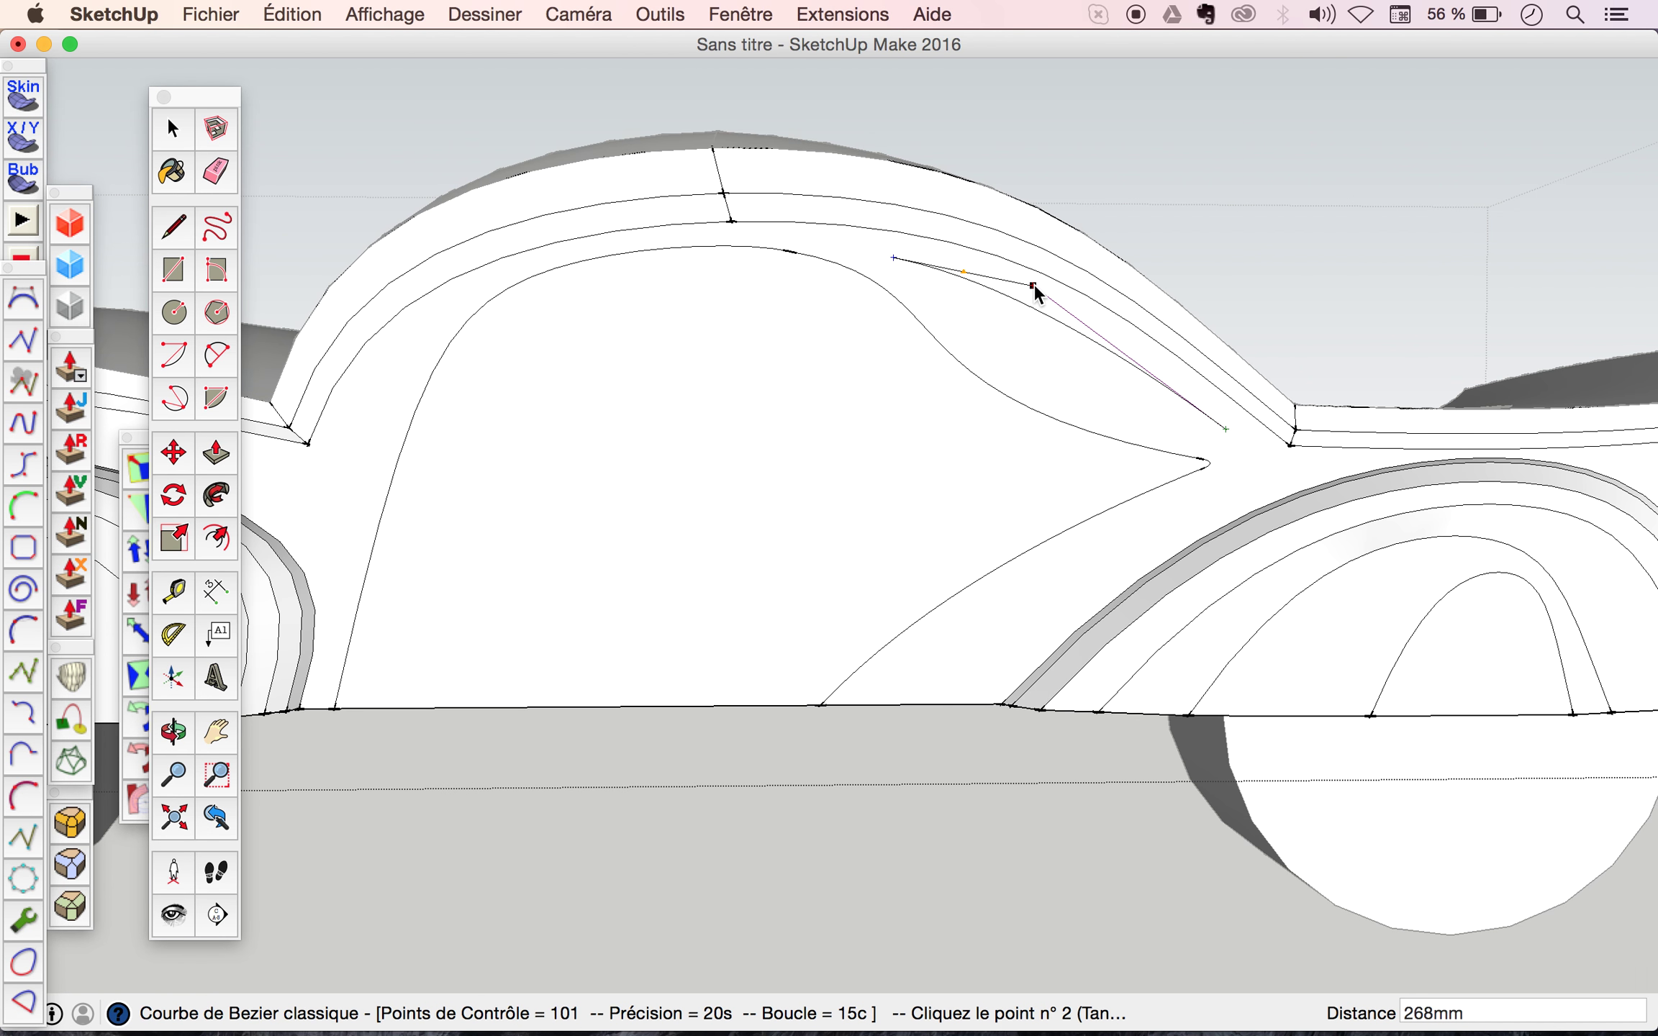
pyautogui.scroll(3, 1033, 284)
pyautogui.scroll(2, 1034, 283)
pyautogui.click(1022, 259)
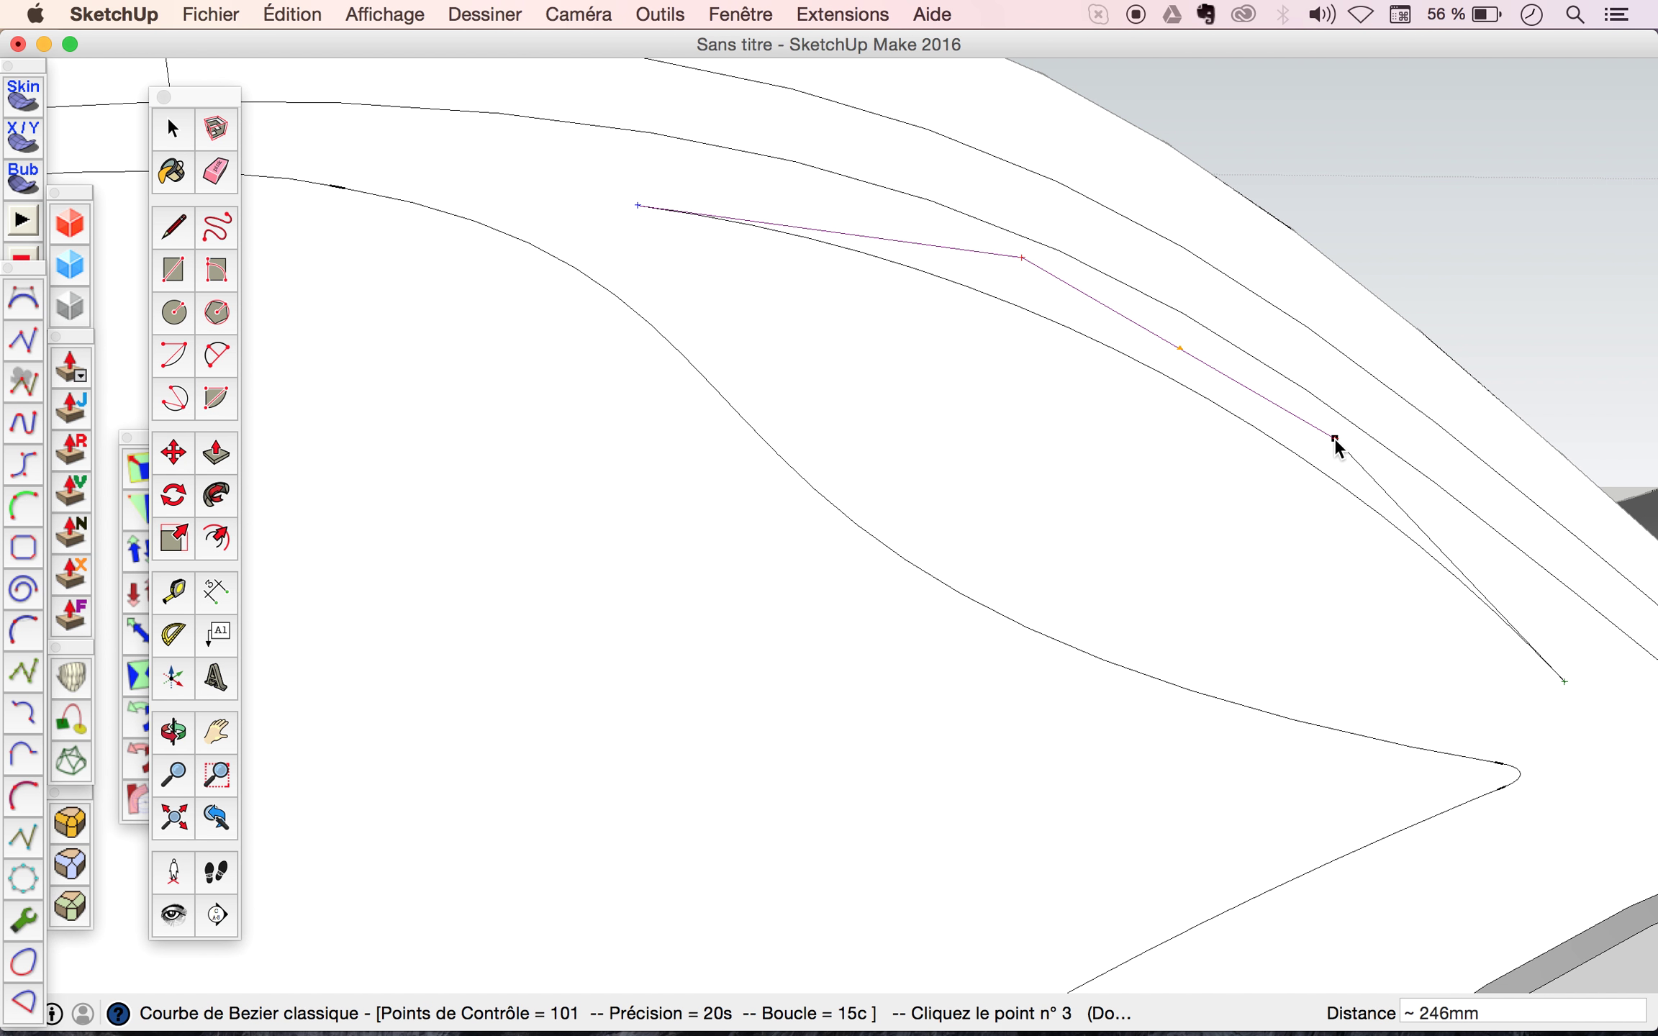
pyautogui.click(1381, 484)
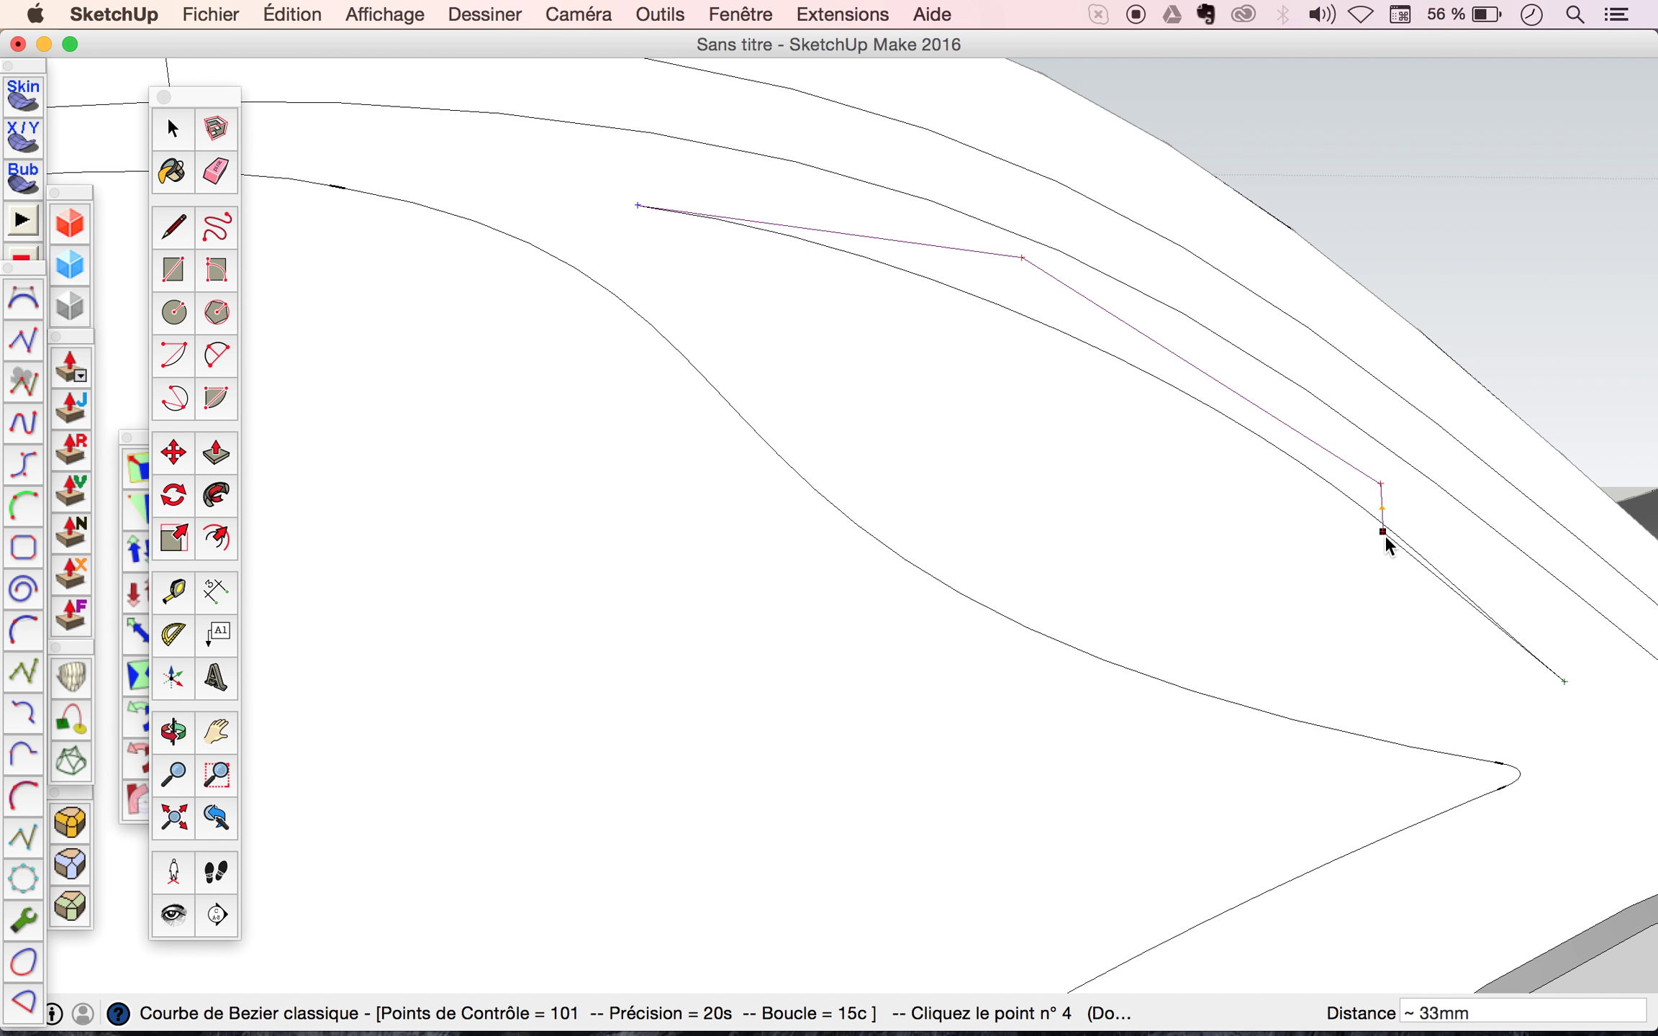
pyautogui.click(1409, 541)
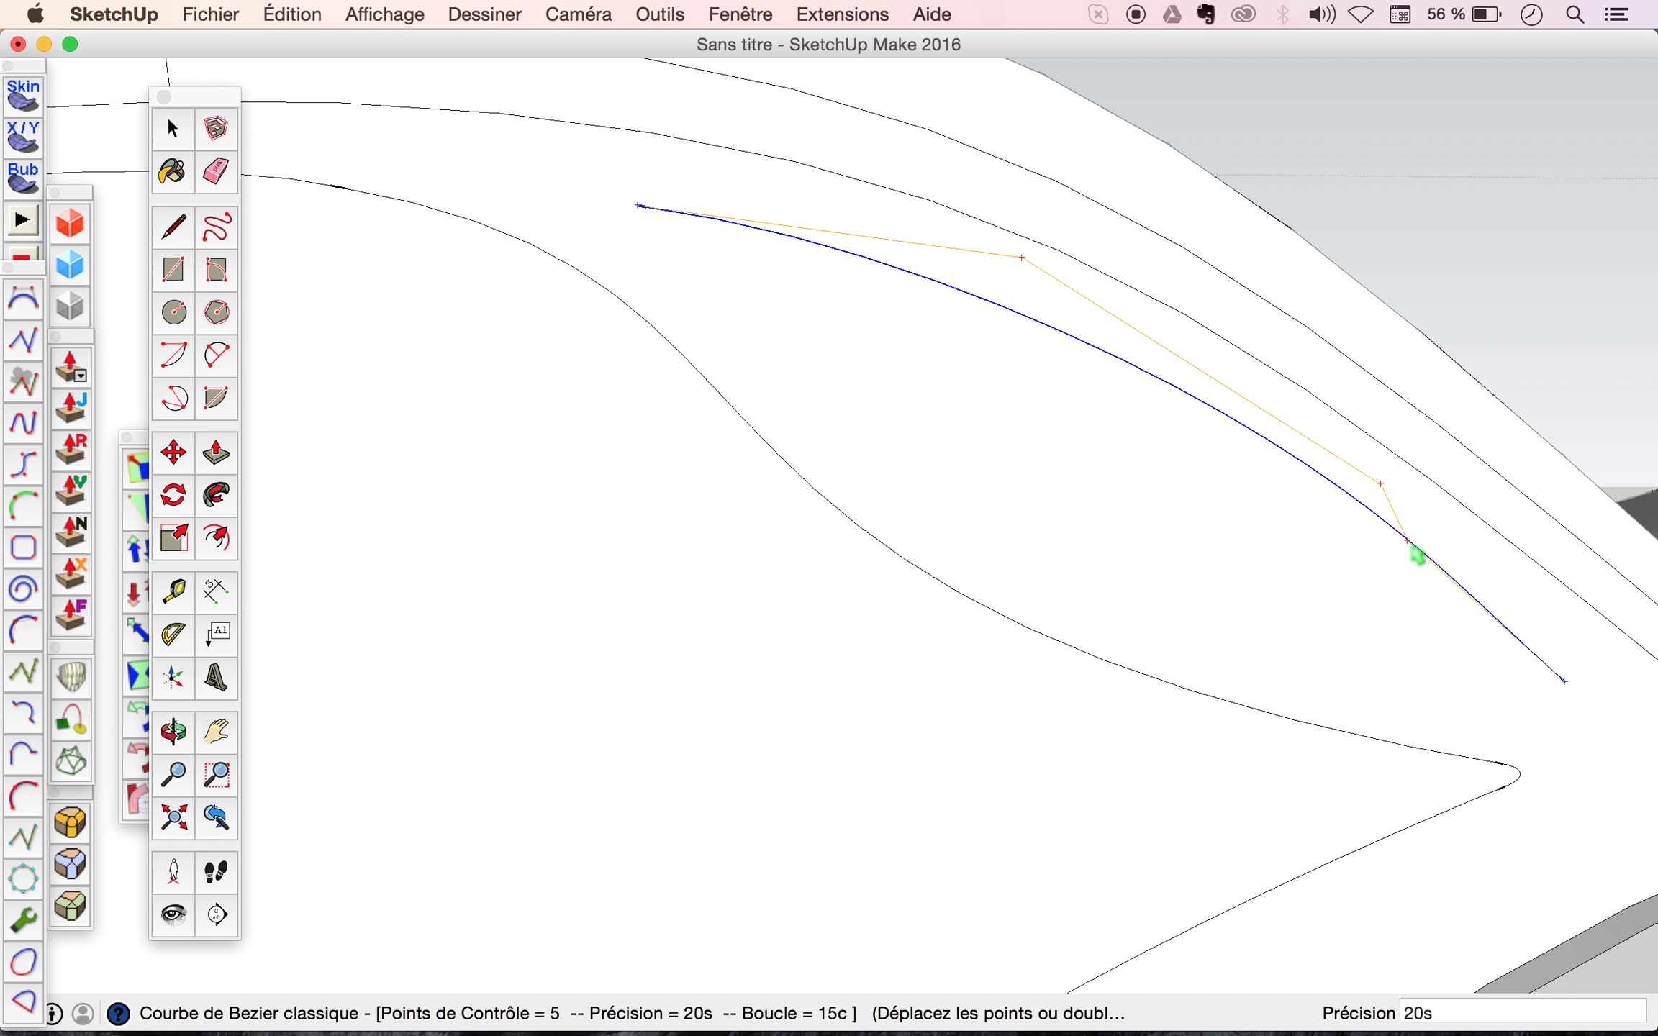
pyautogui.scroll(-3, 779, 358)
pyautogui.scroll(-2, 778, 358)
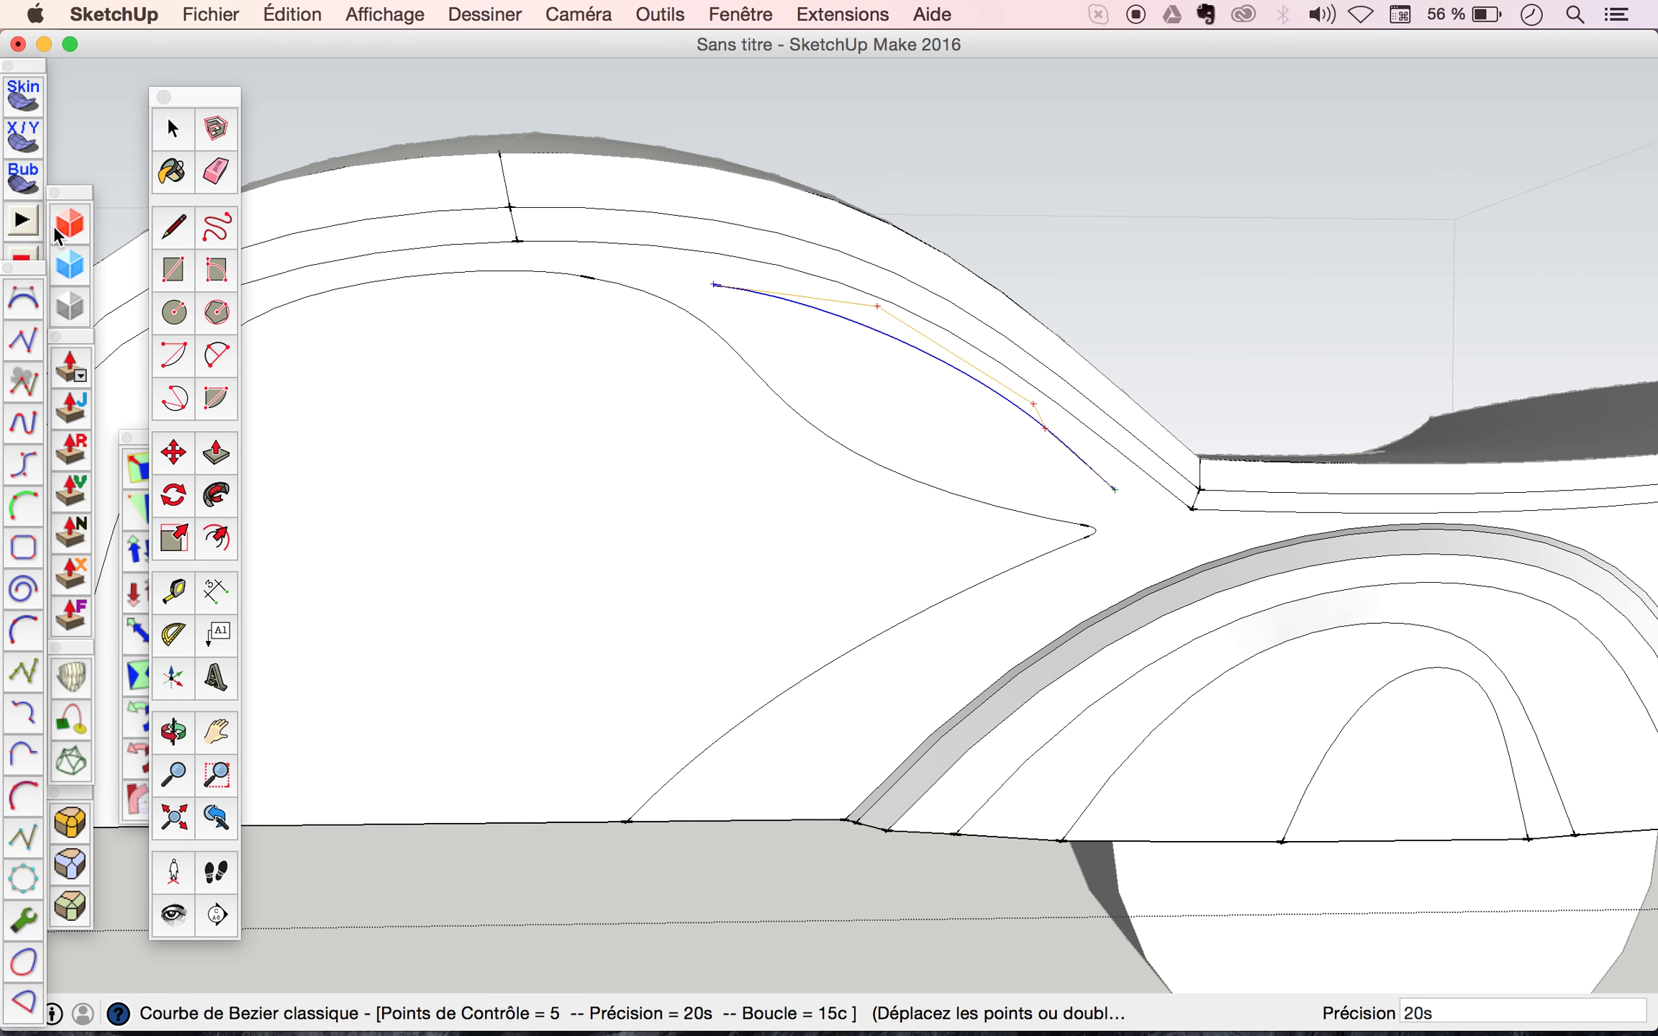
# Close the window with a second Bézier curve bowing downward between its endpoints.
pyautogui.click(29, 304)
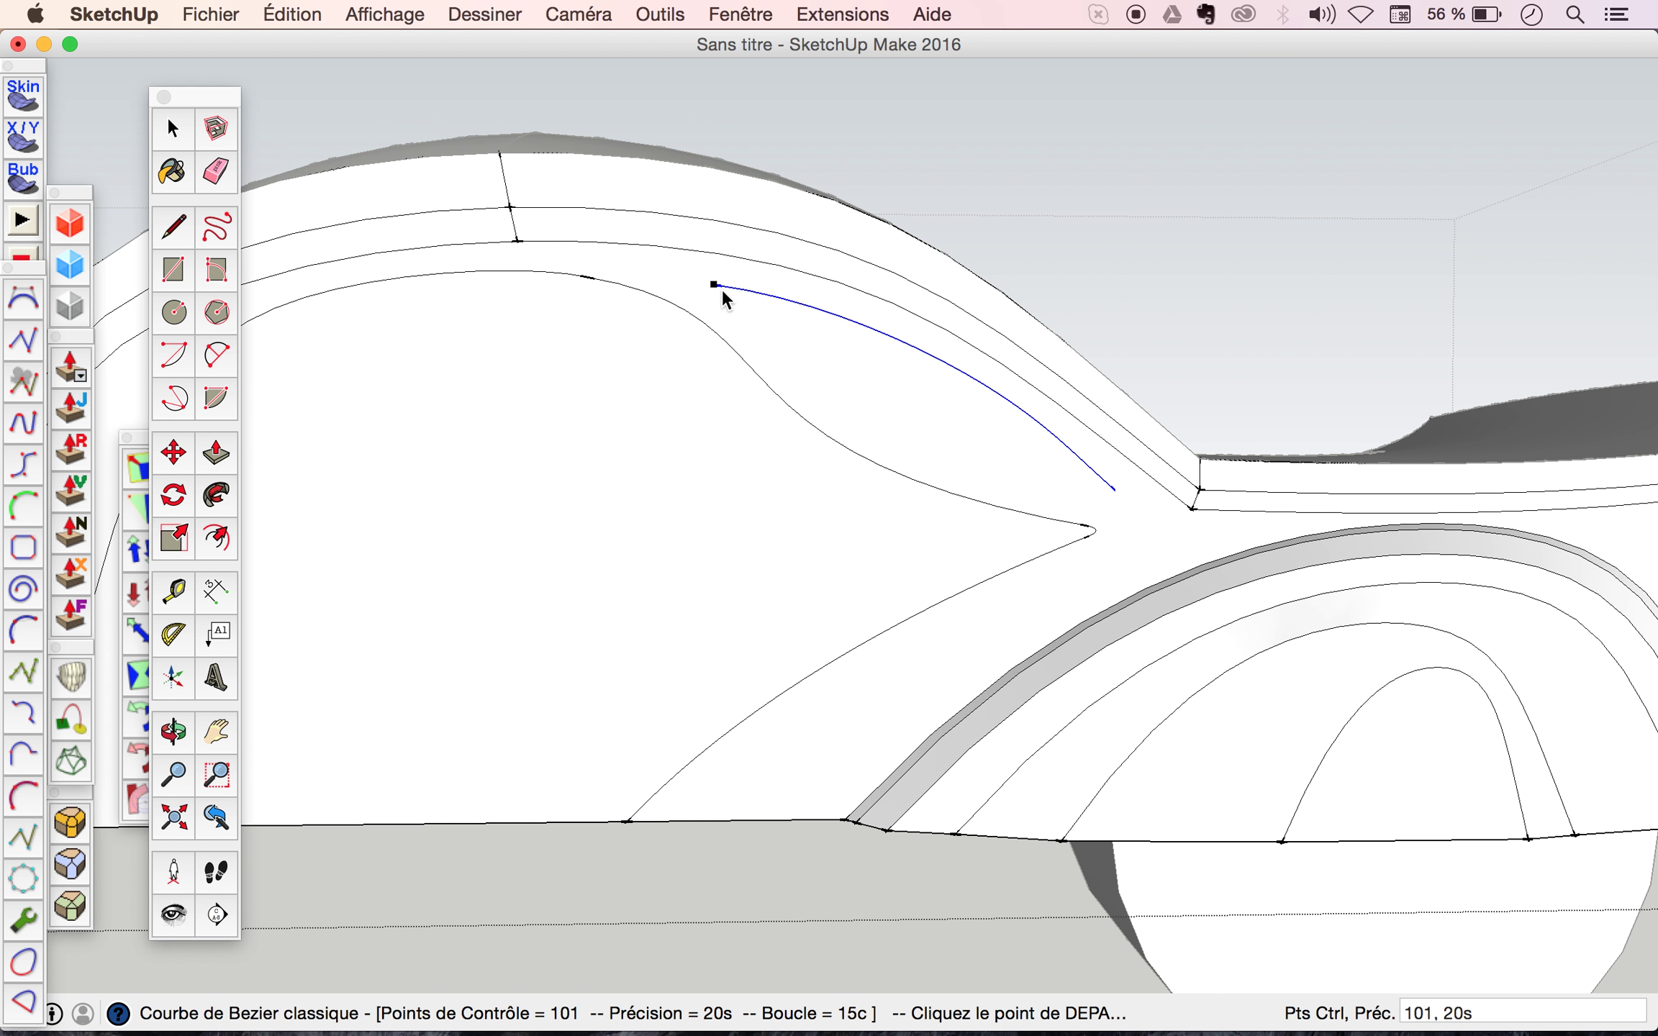
pyautogui.click(714, 285)
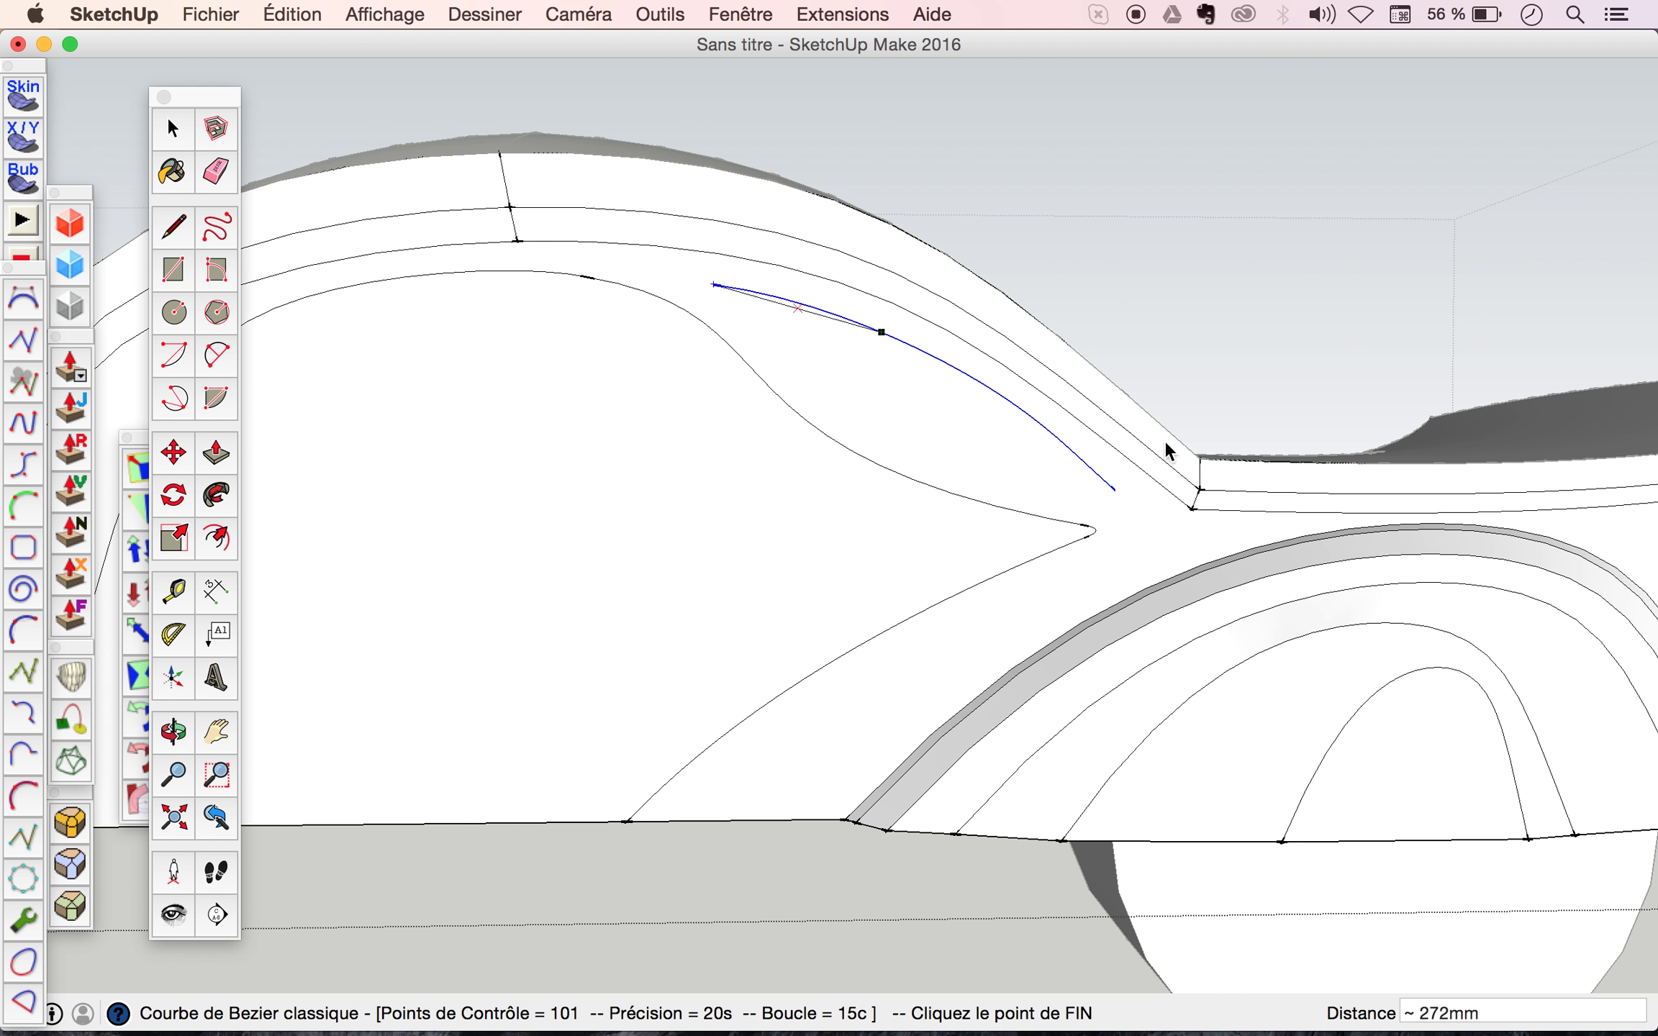
pyautogui.click(1114, 490)
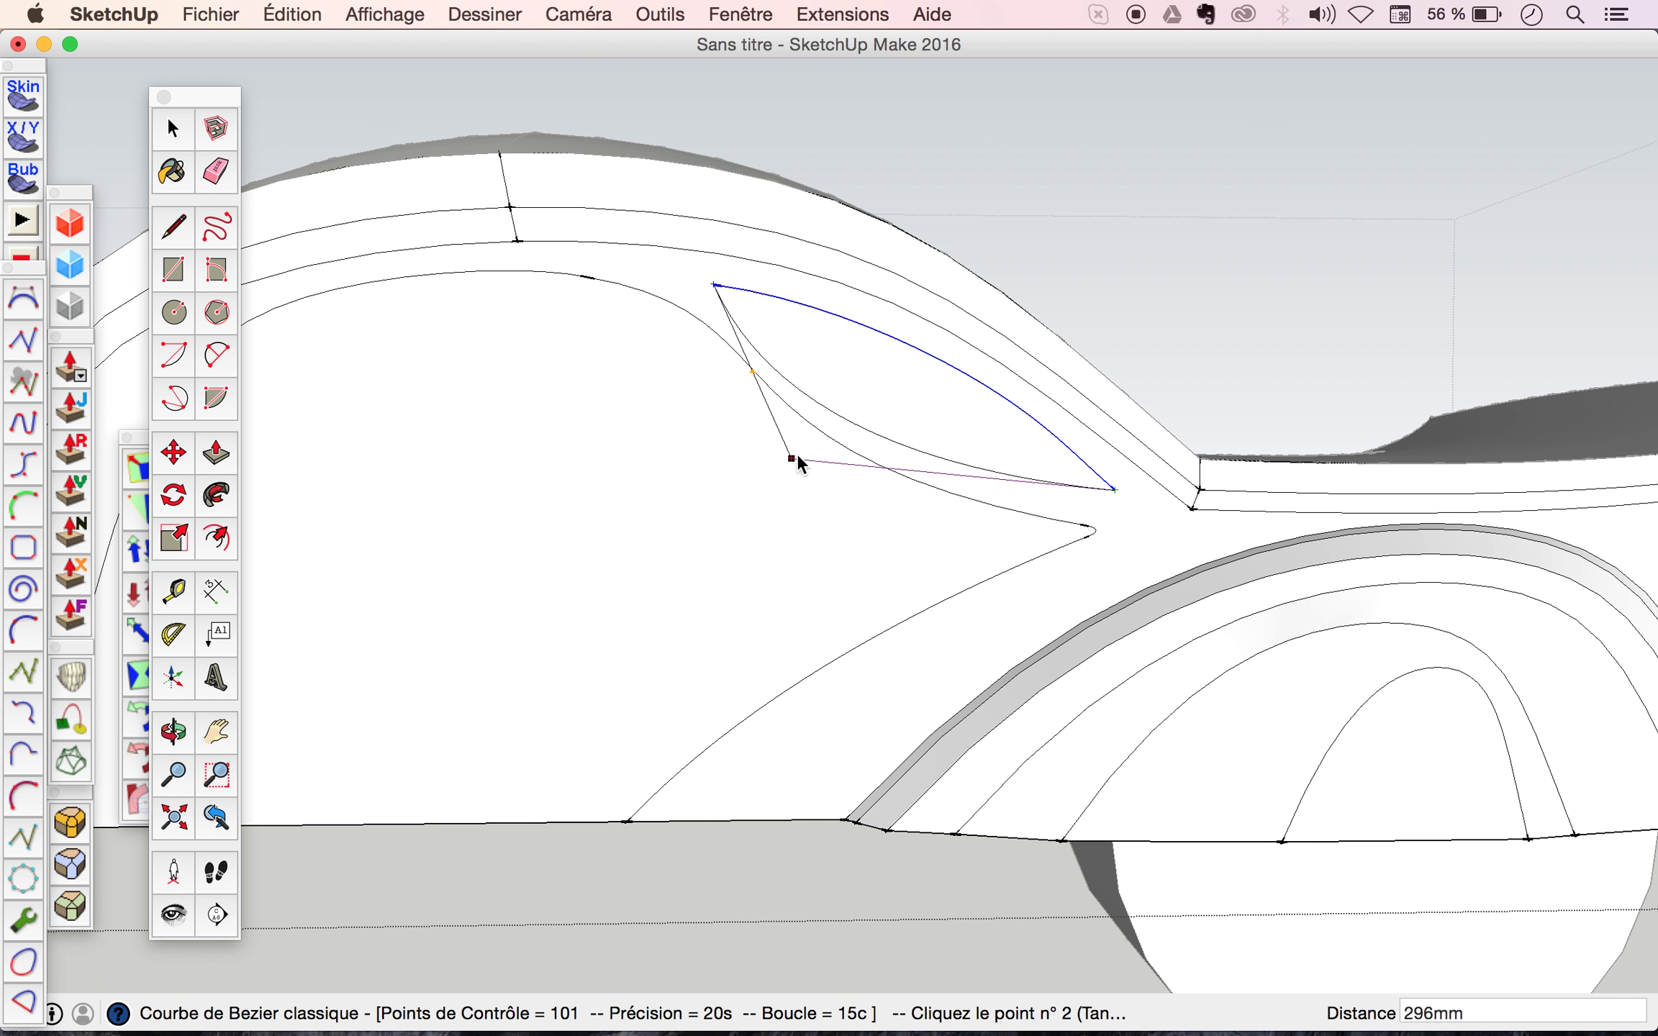
pyautogui.click(826, 447)
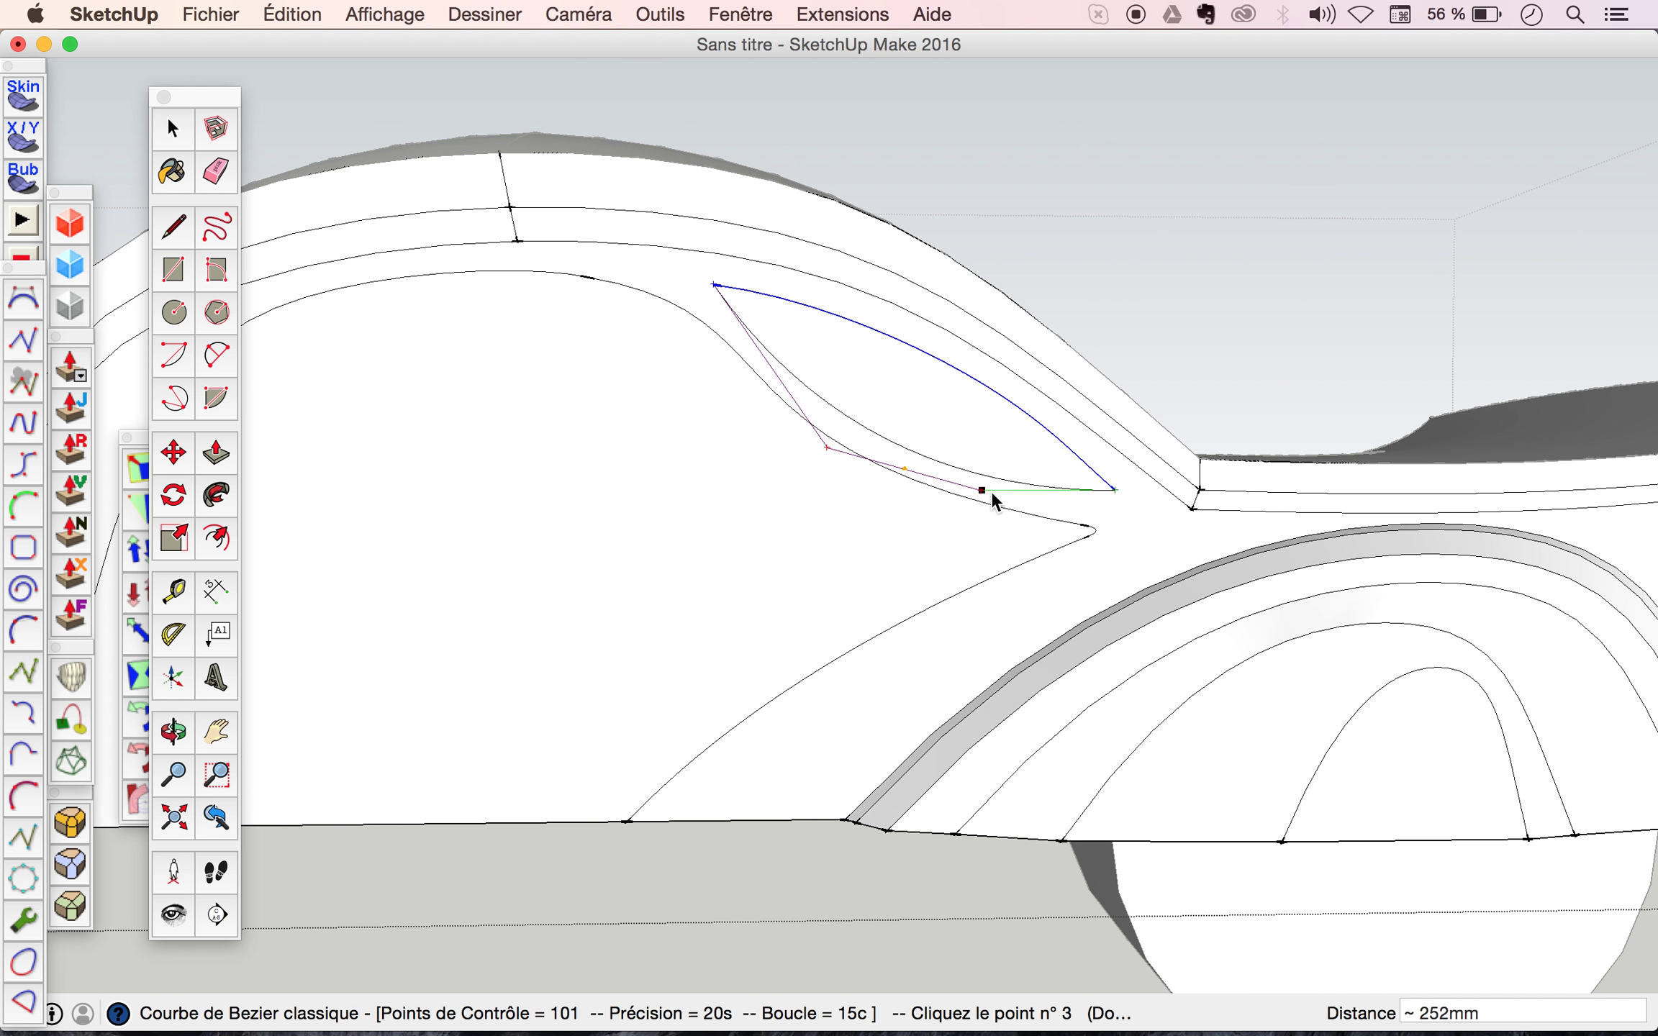
pyautogui.click(1098, 513)
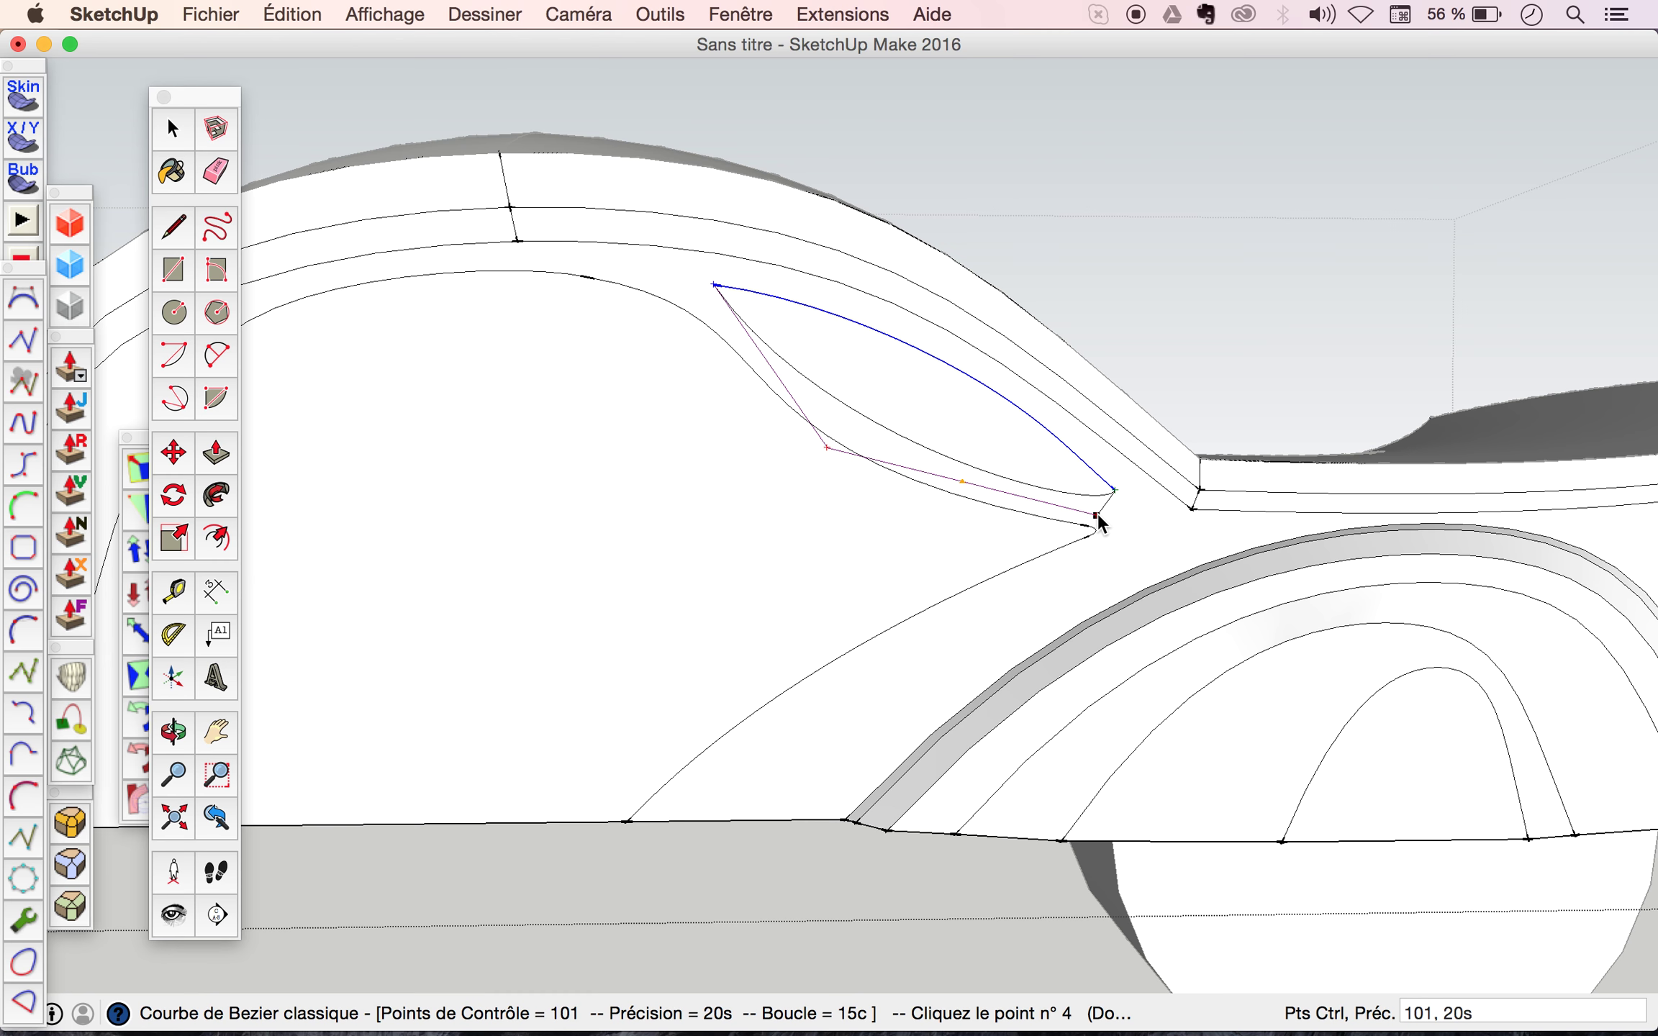
pyautogui.scroll(-2, 915, 383)
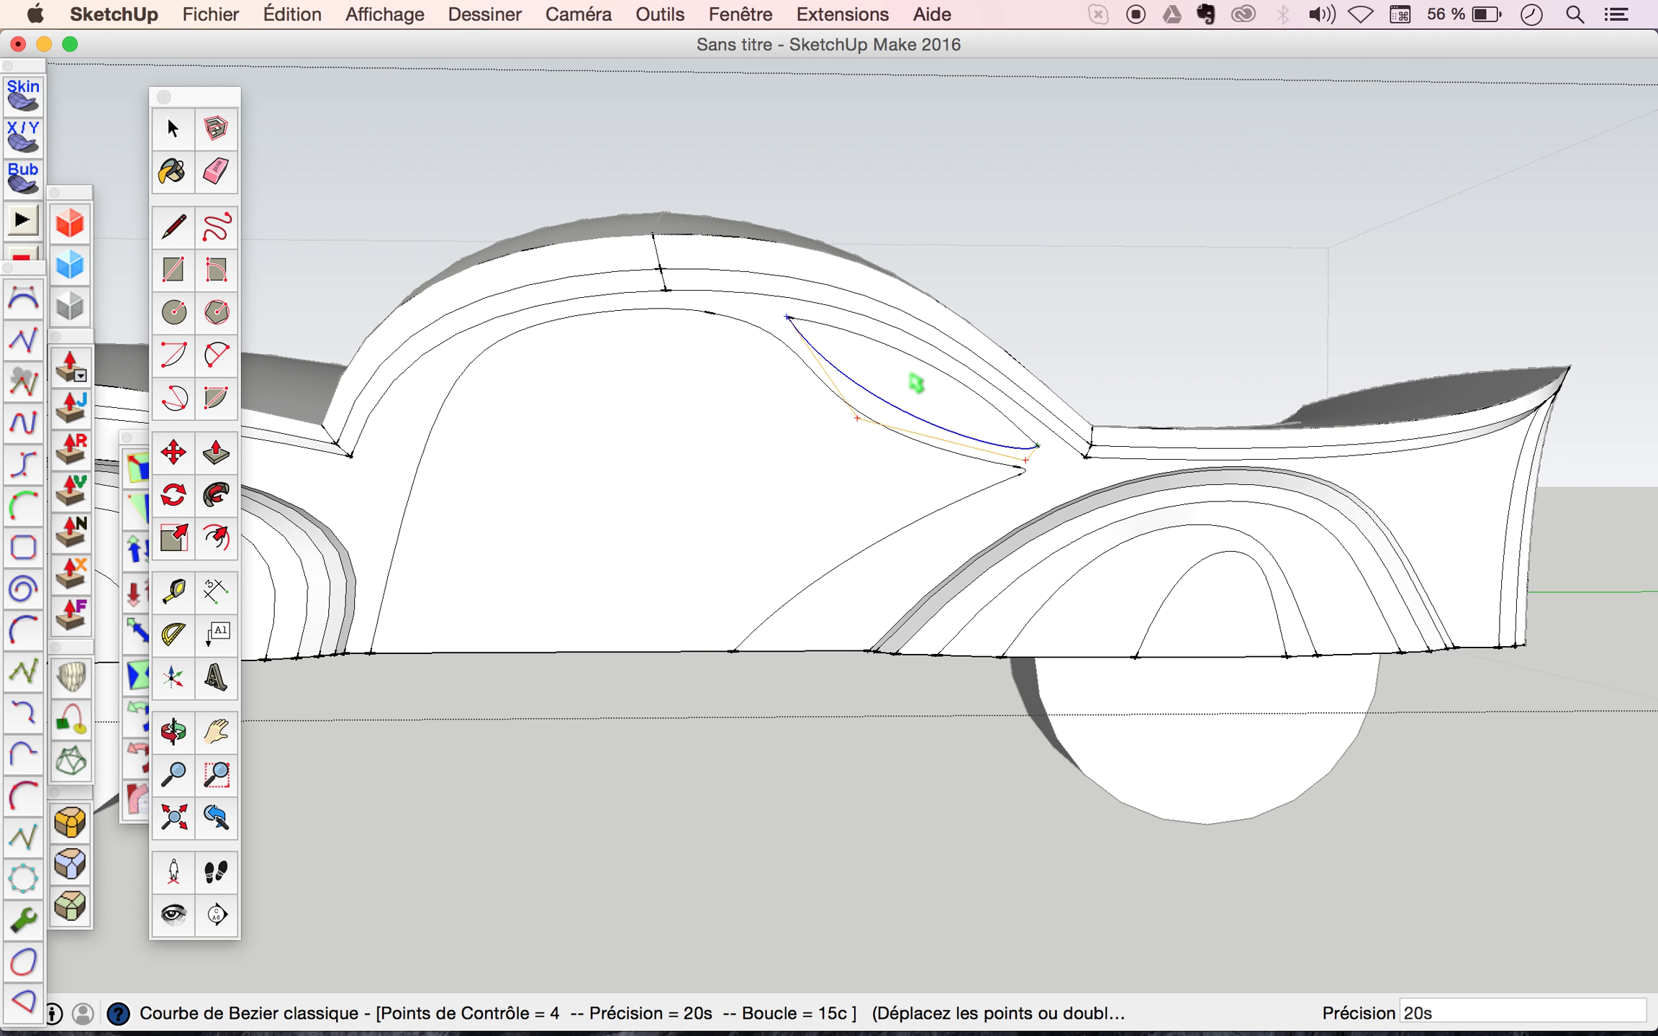
pyautogui.press('o')
pyautogui.moveTo(835, 464); pyautogui.dragTo(833, 462)
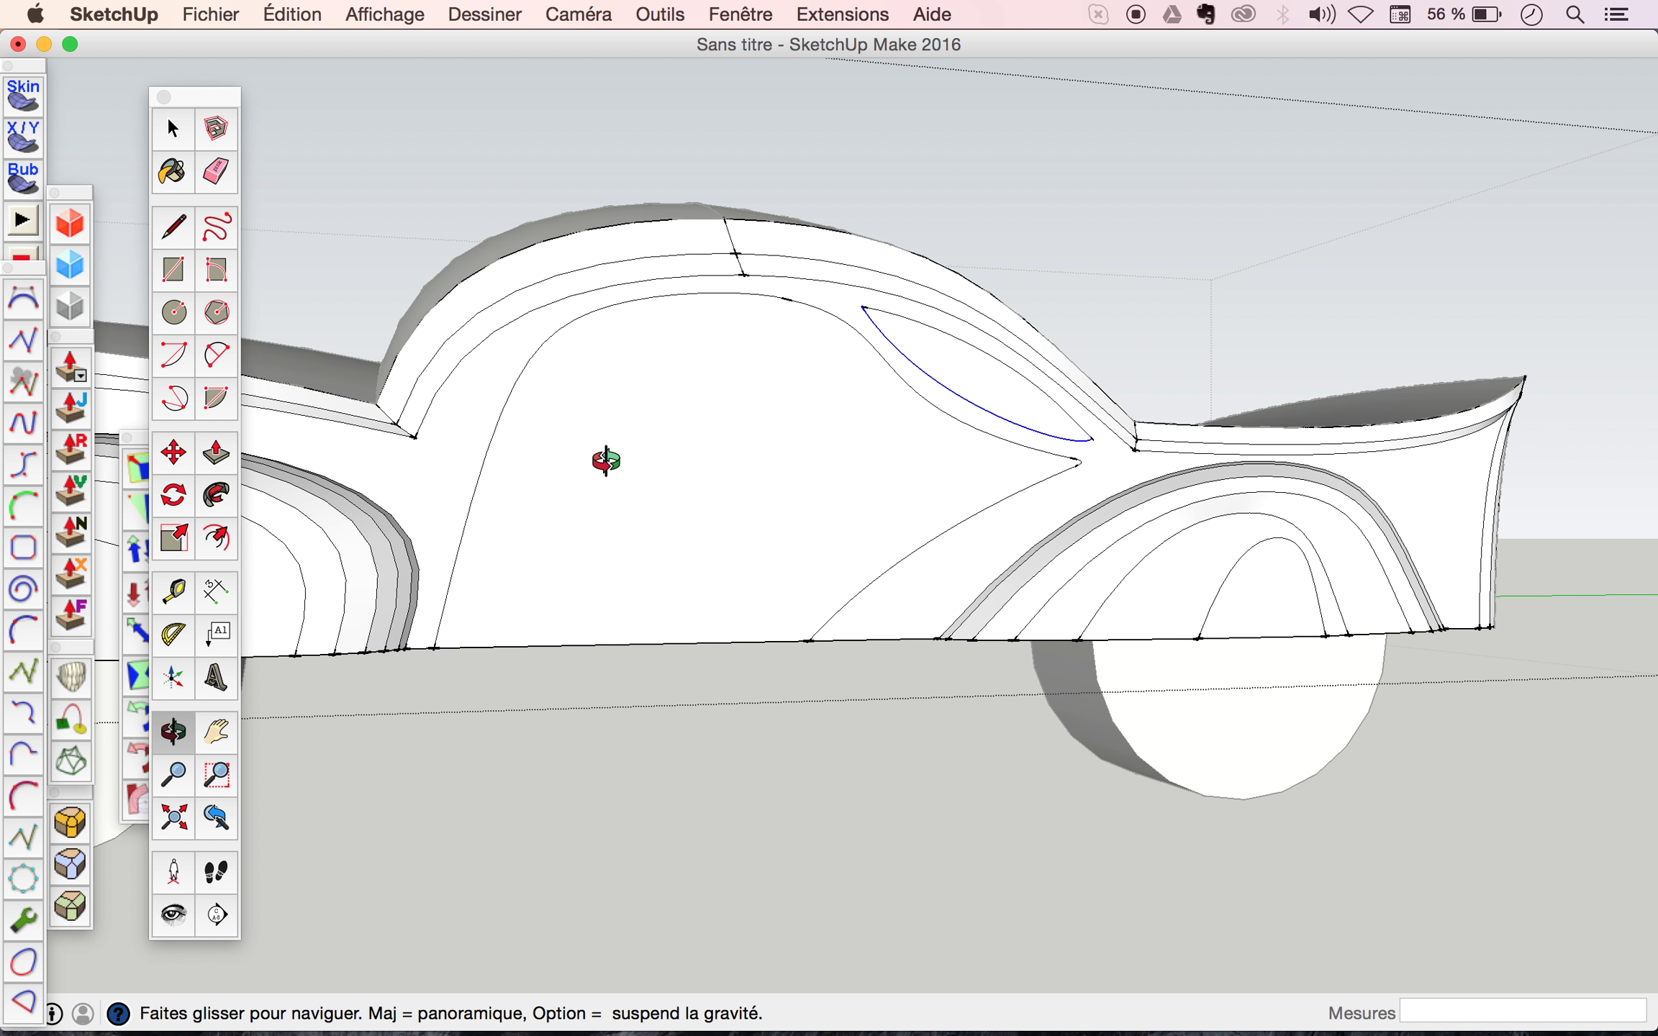
# Draw a straight window-base line across the door, starting on its curved front edge.
pyautogui.press('l')
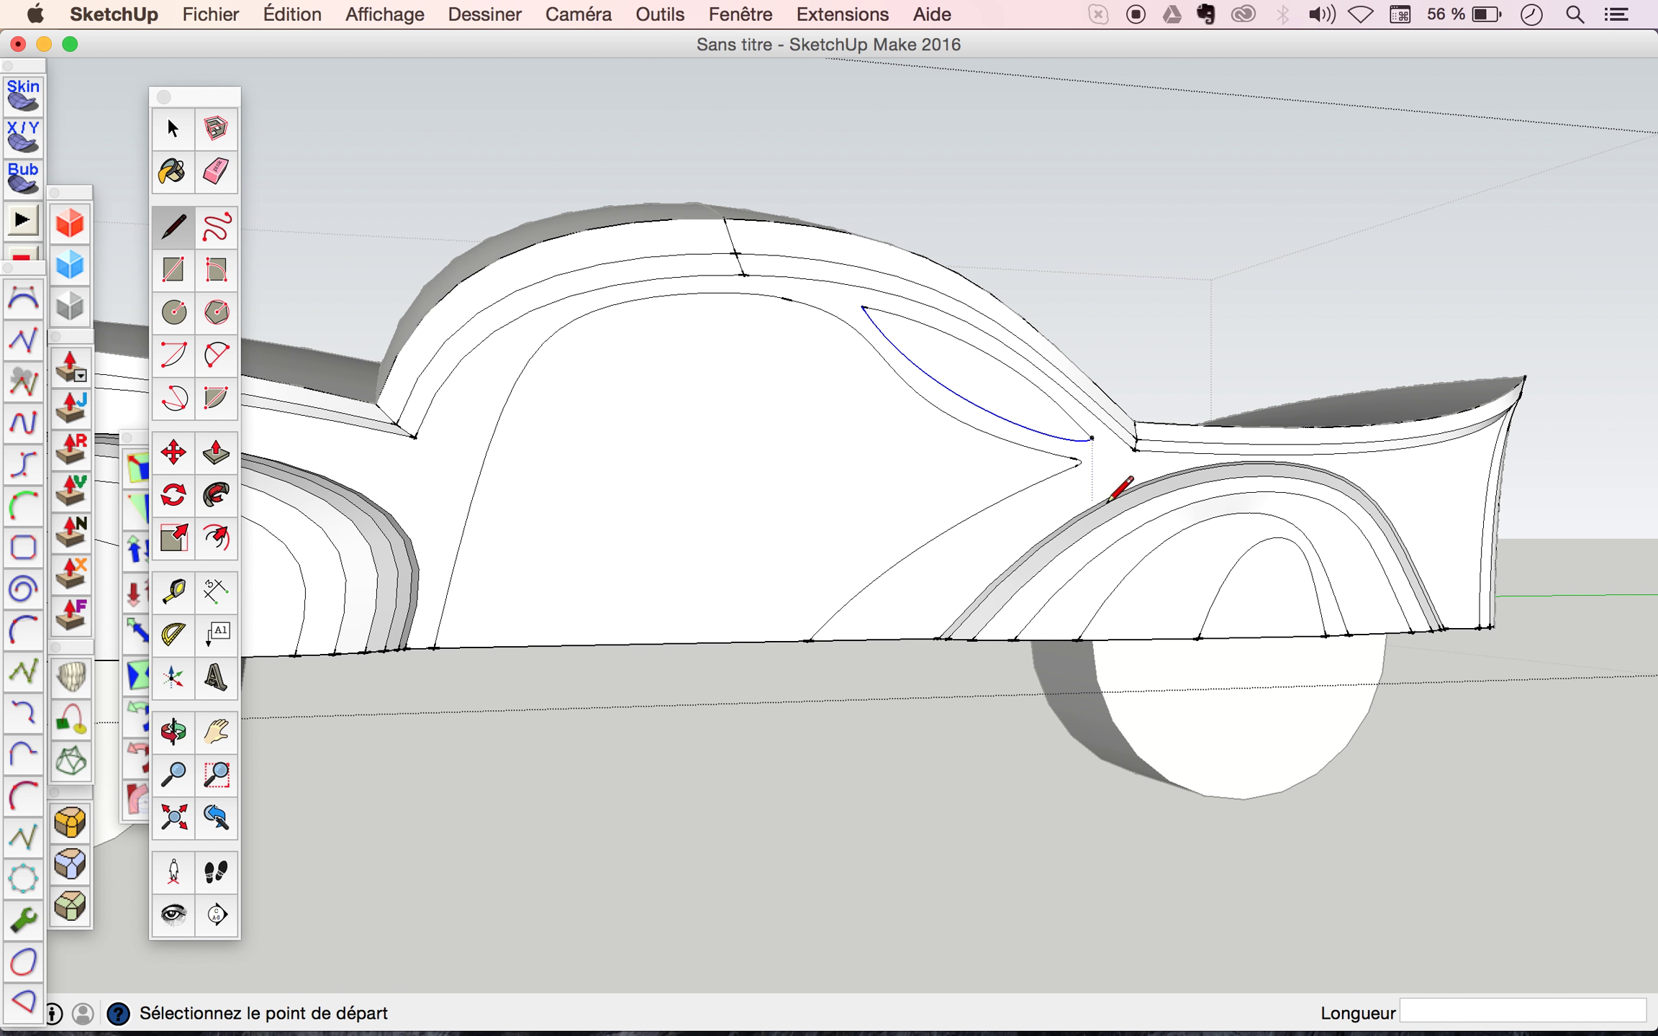
pyautogui.click(924, 434)
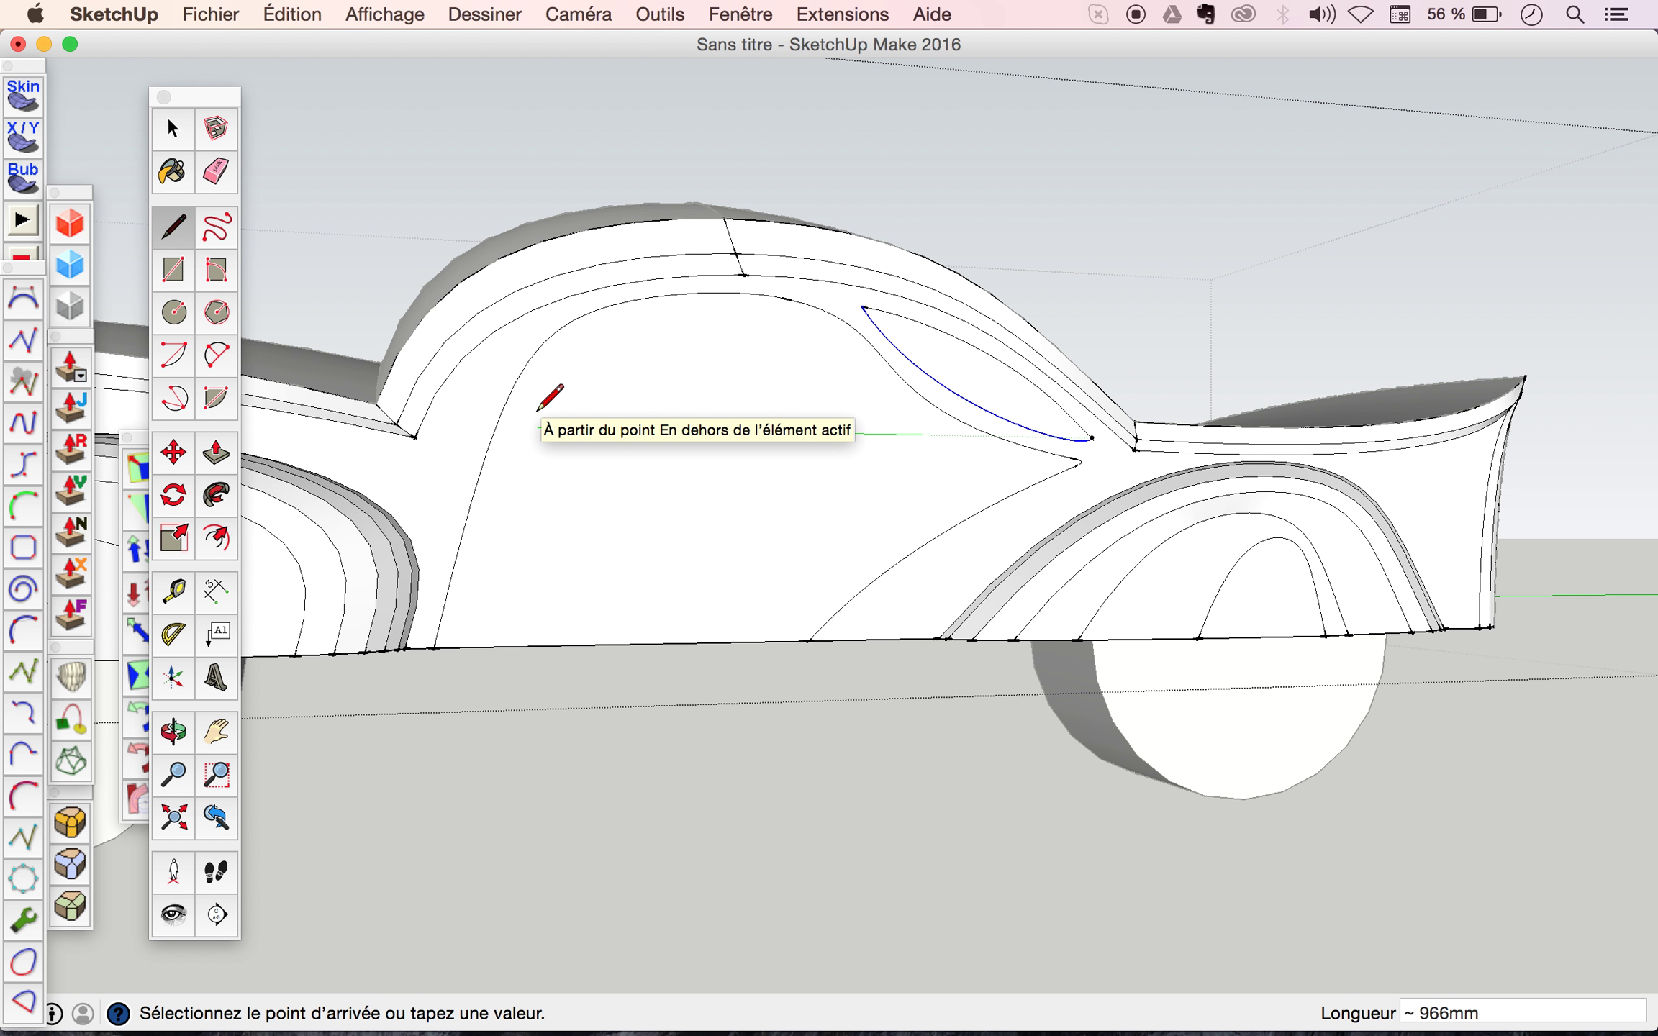
pyautogui.scroll(3, 544, 416)
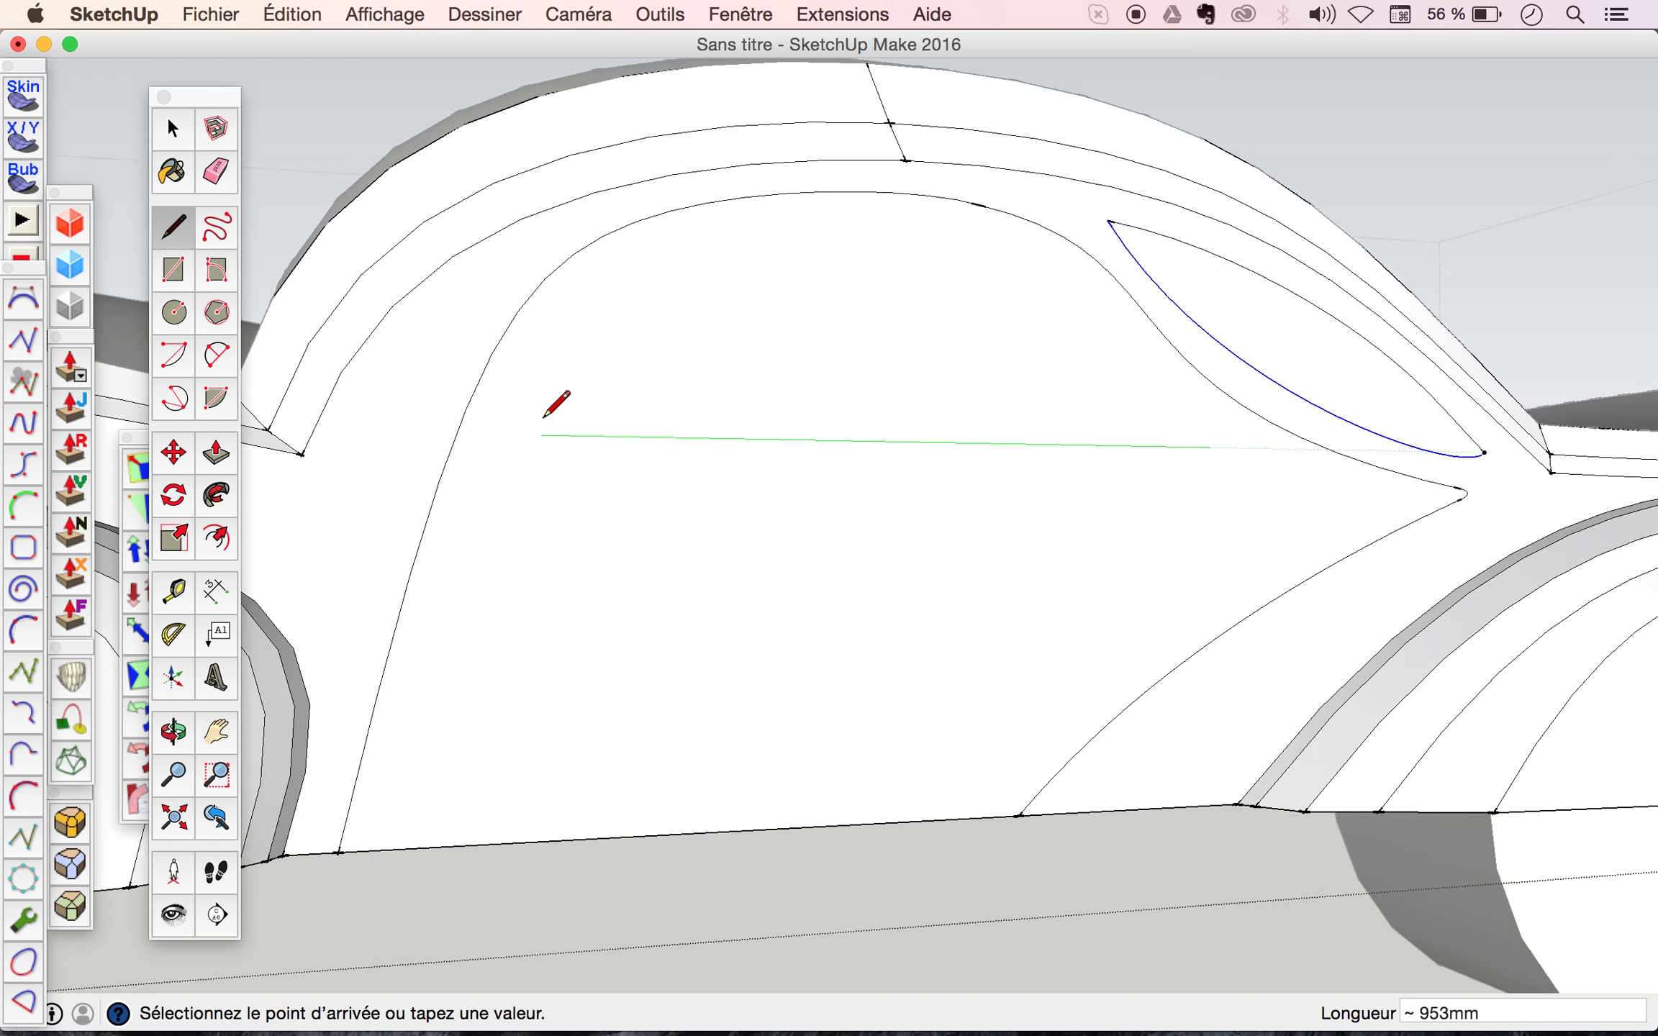
pyautogui.scroll(2, 538, 410)
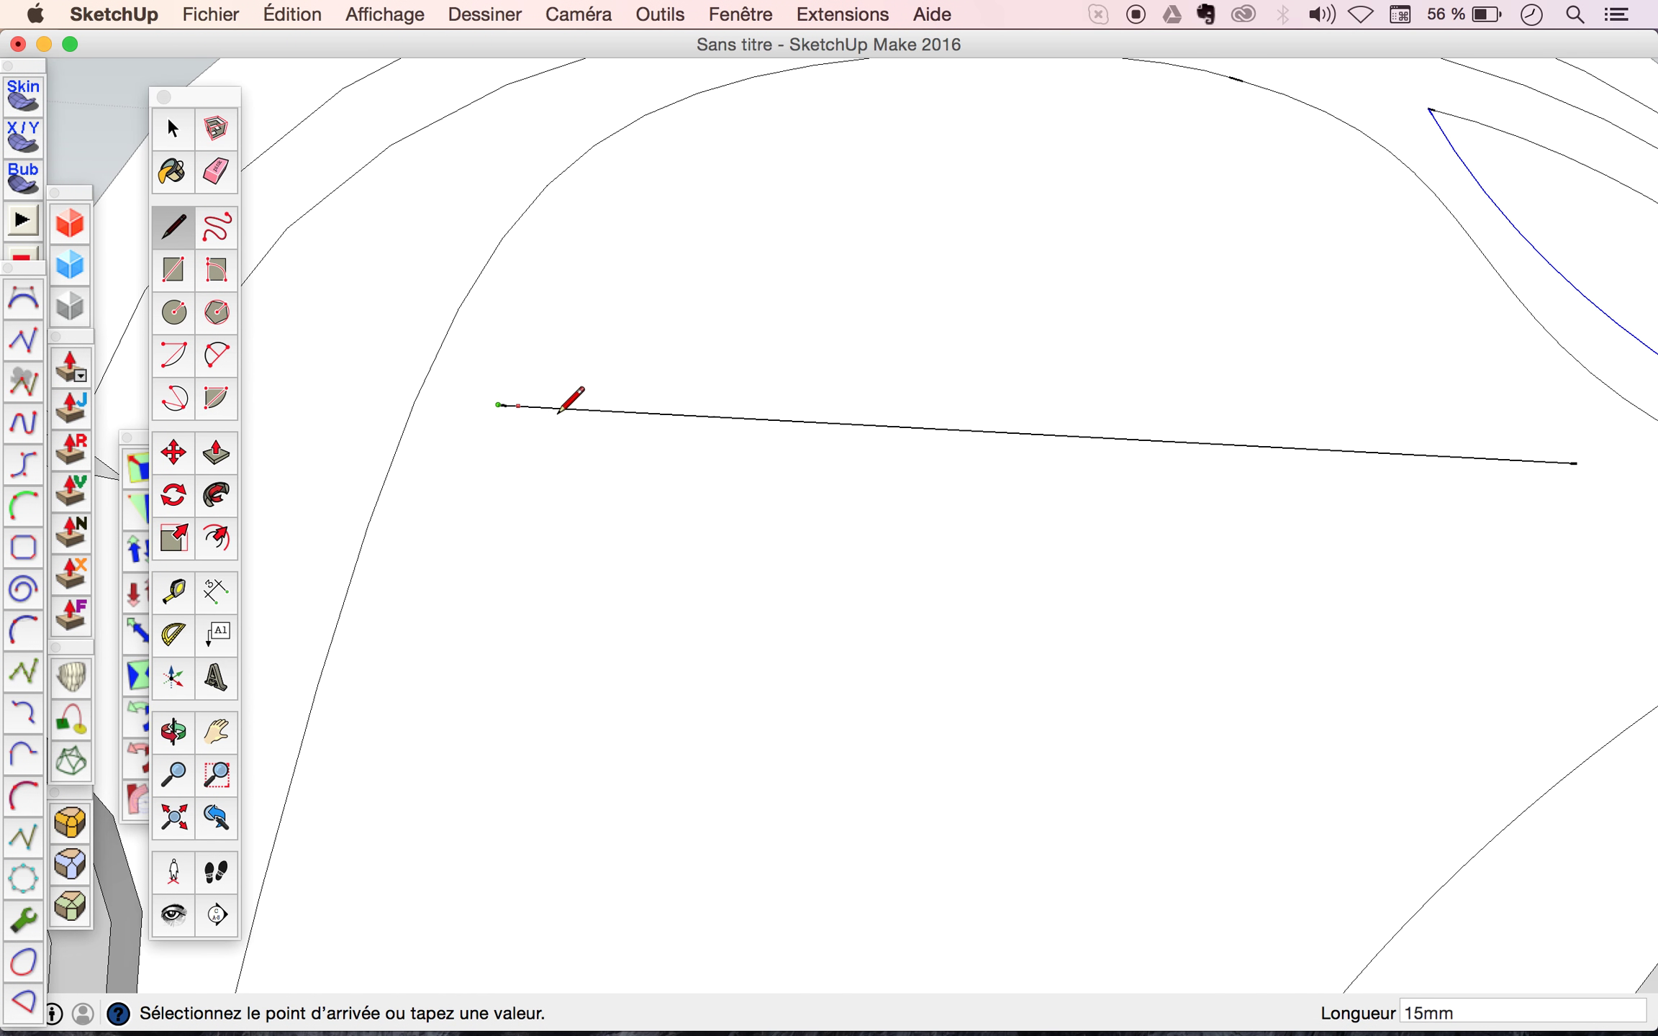
pyautogui.scroll(-2, 569, 394)
pyautogui.scroll(-2, 574, 399)
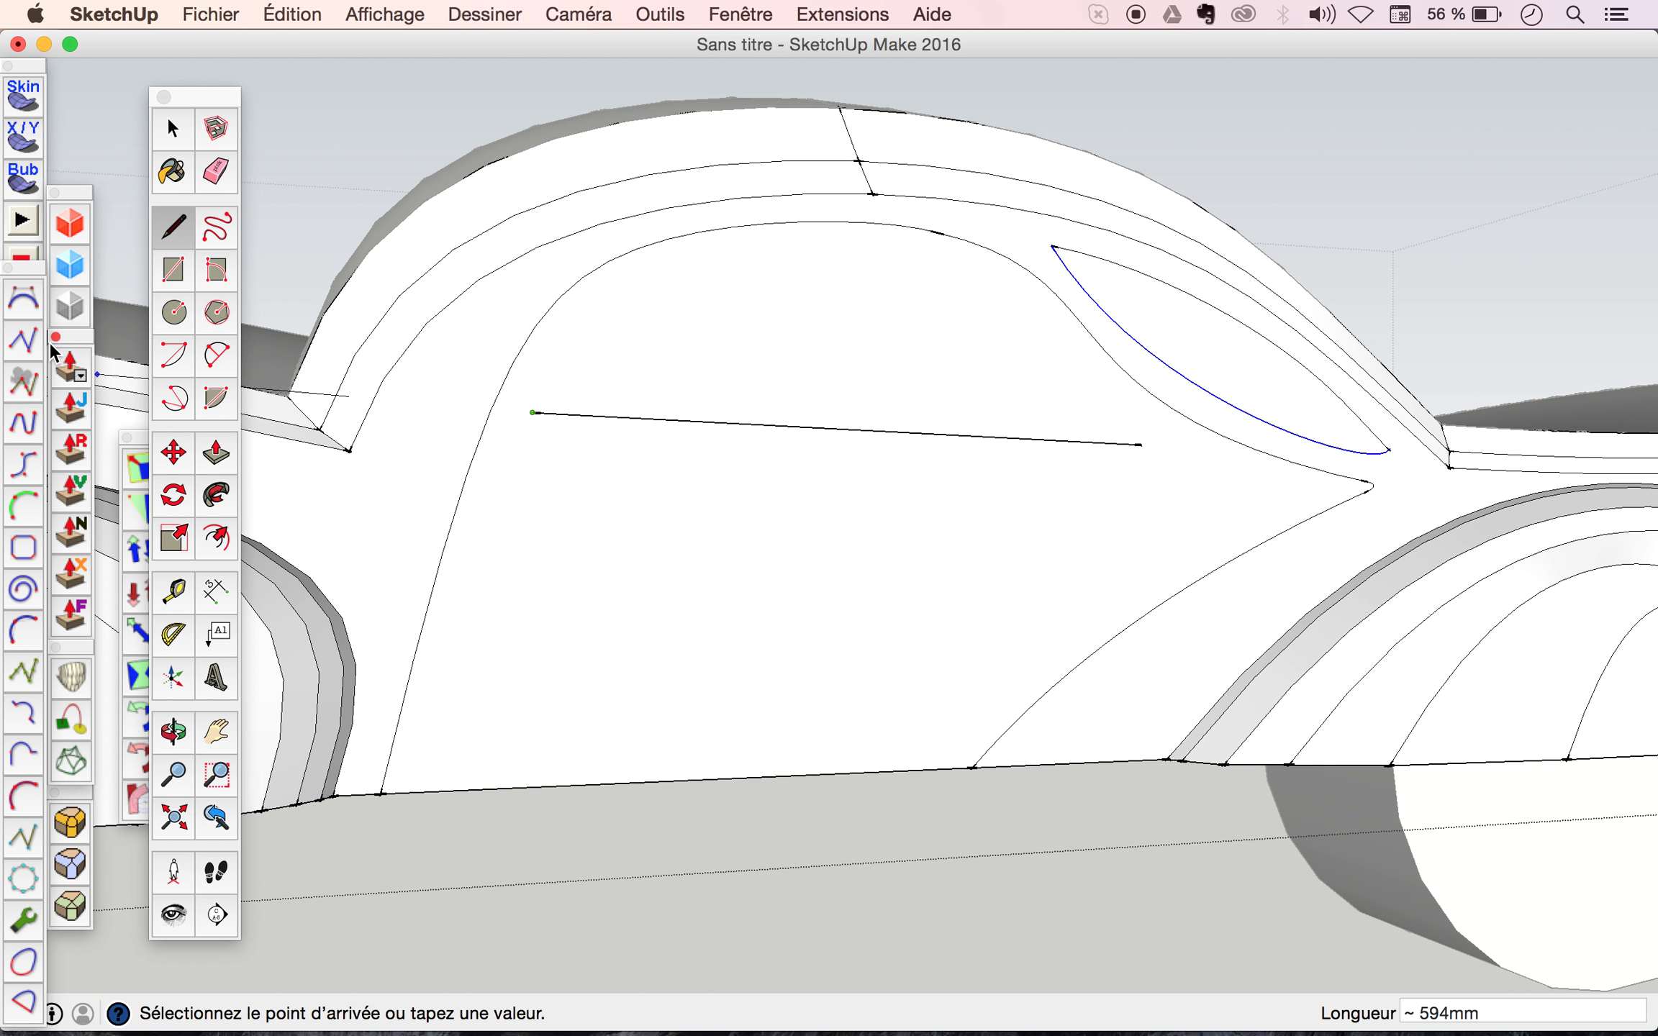
# Draw a Bezier curve between the line's two ends, arched flat along the roofline.
pyautogui.click(28, 317)
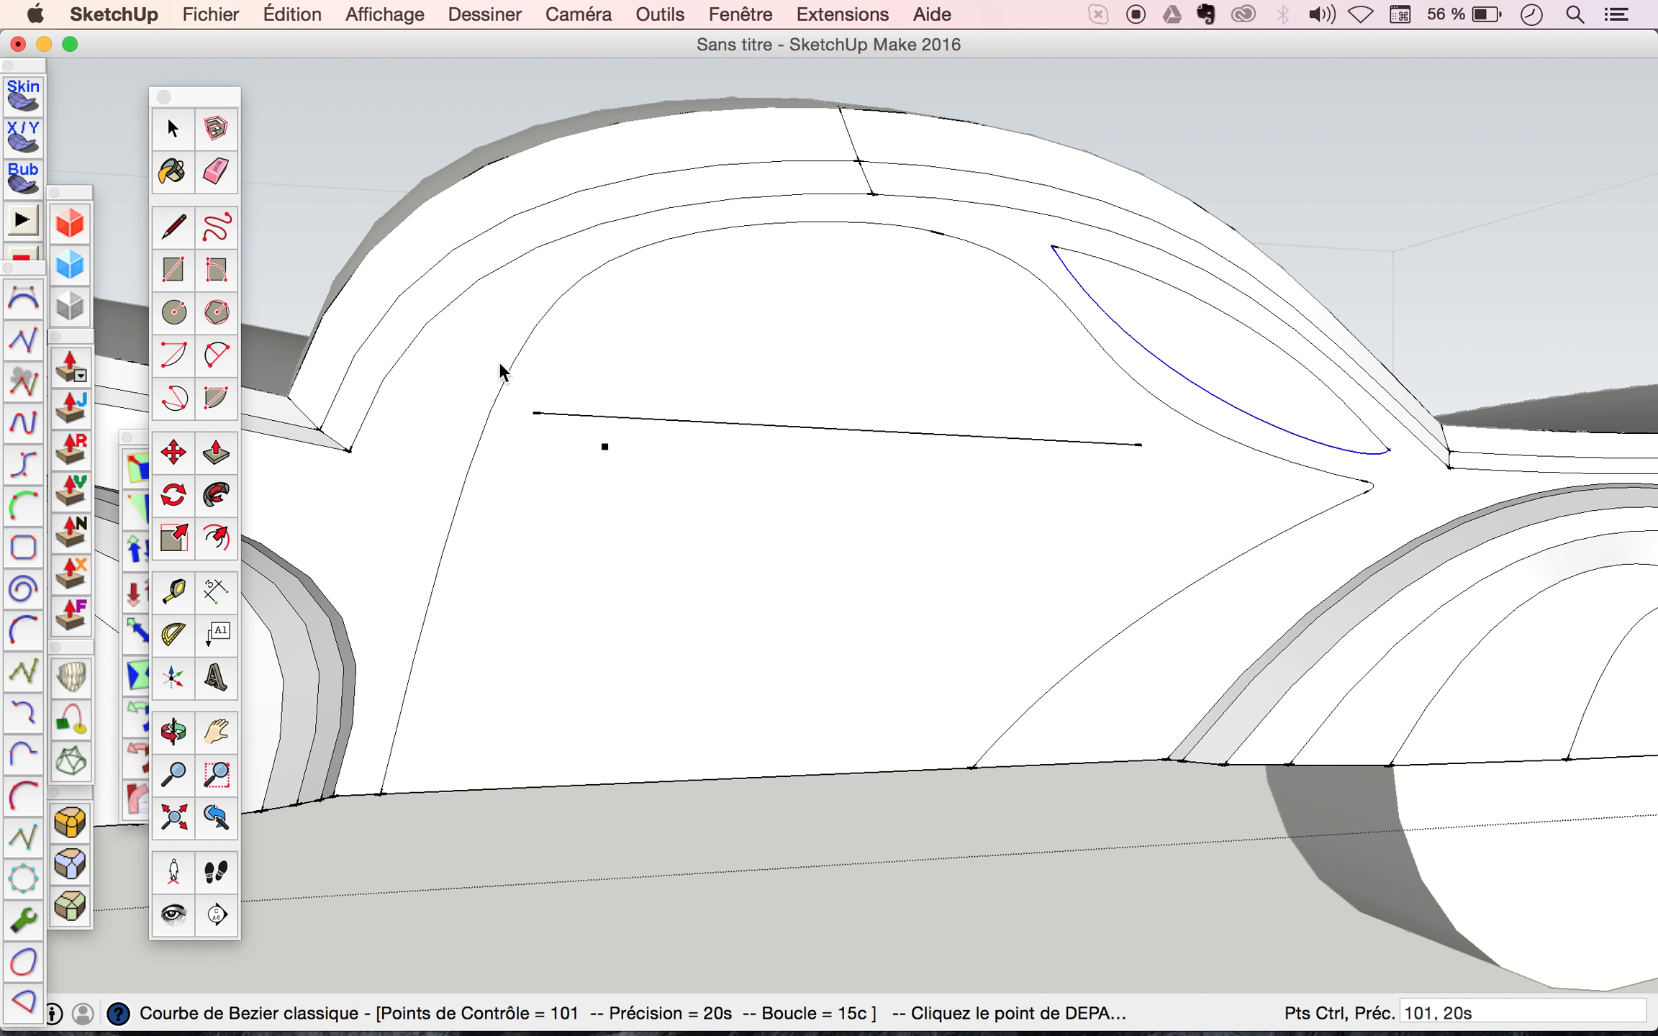
pyautogui.click(1141, 445)
pyautogui.click(636, 277)
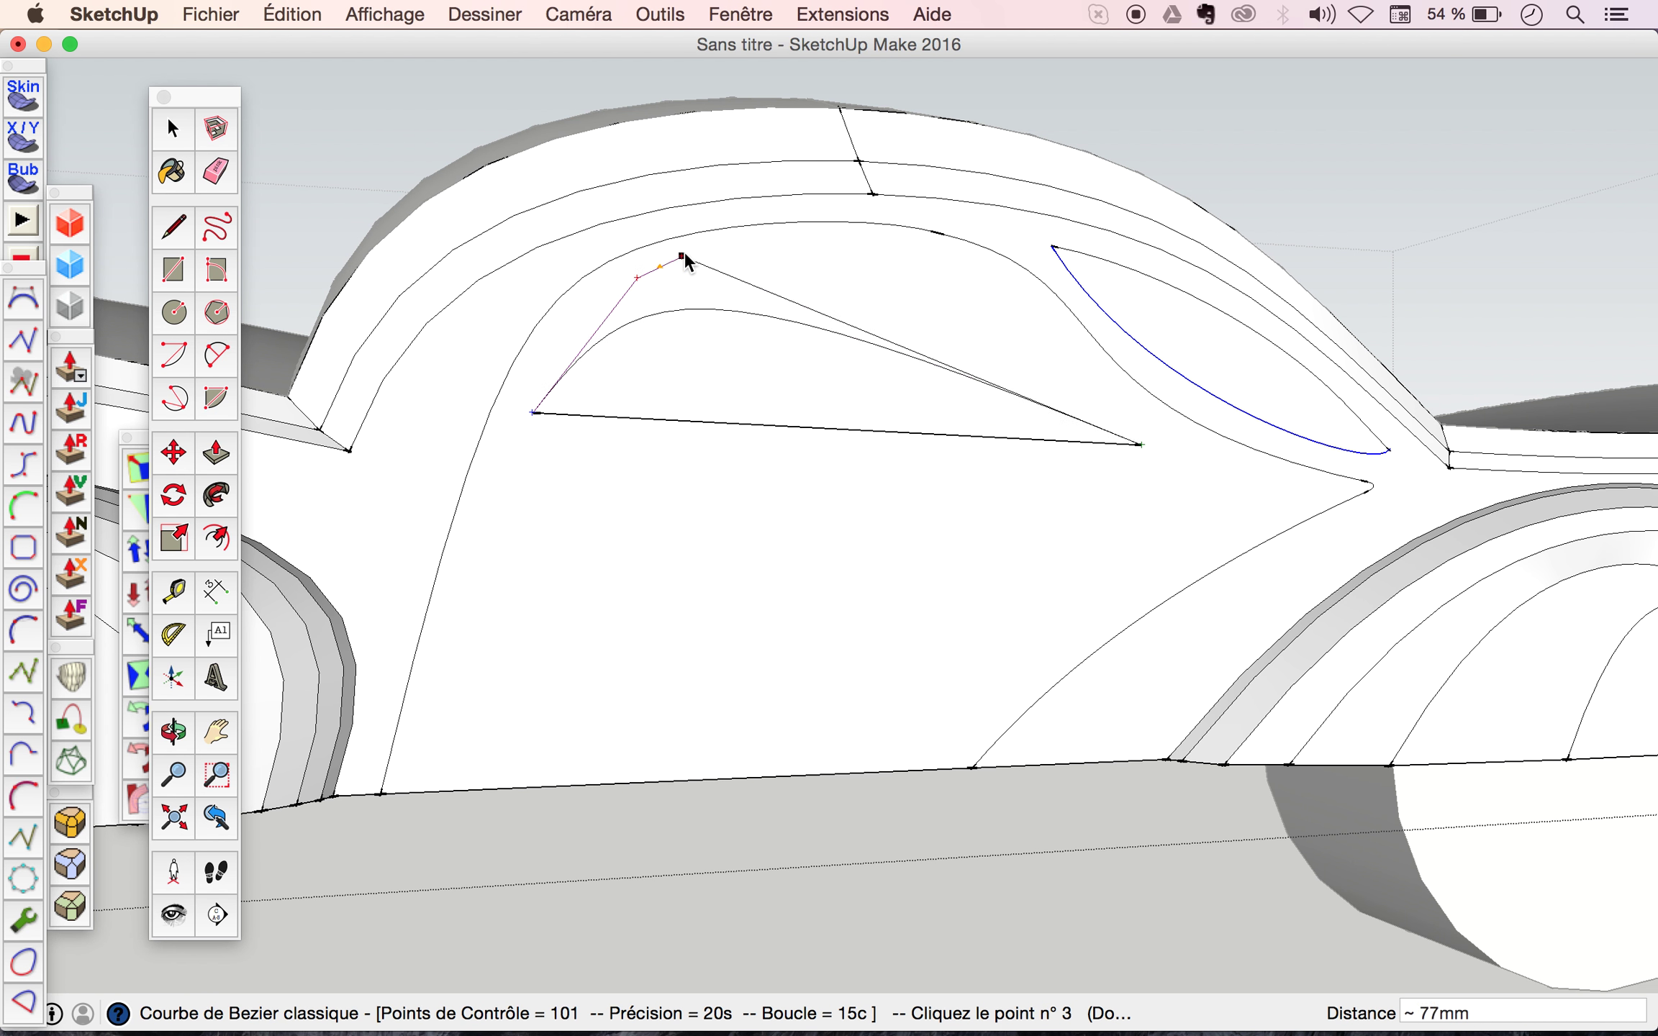
pyautogui.click(648, 260)
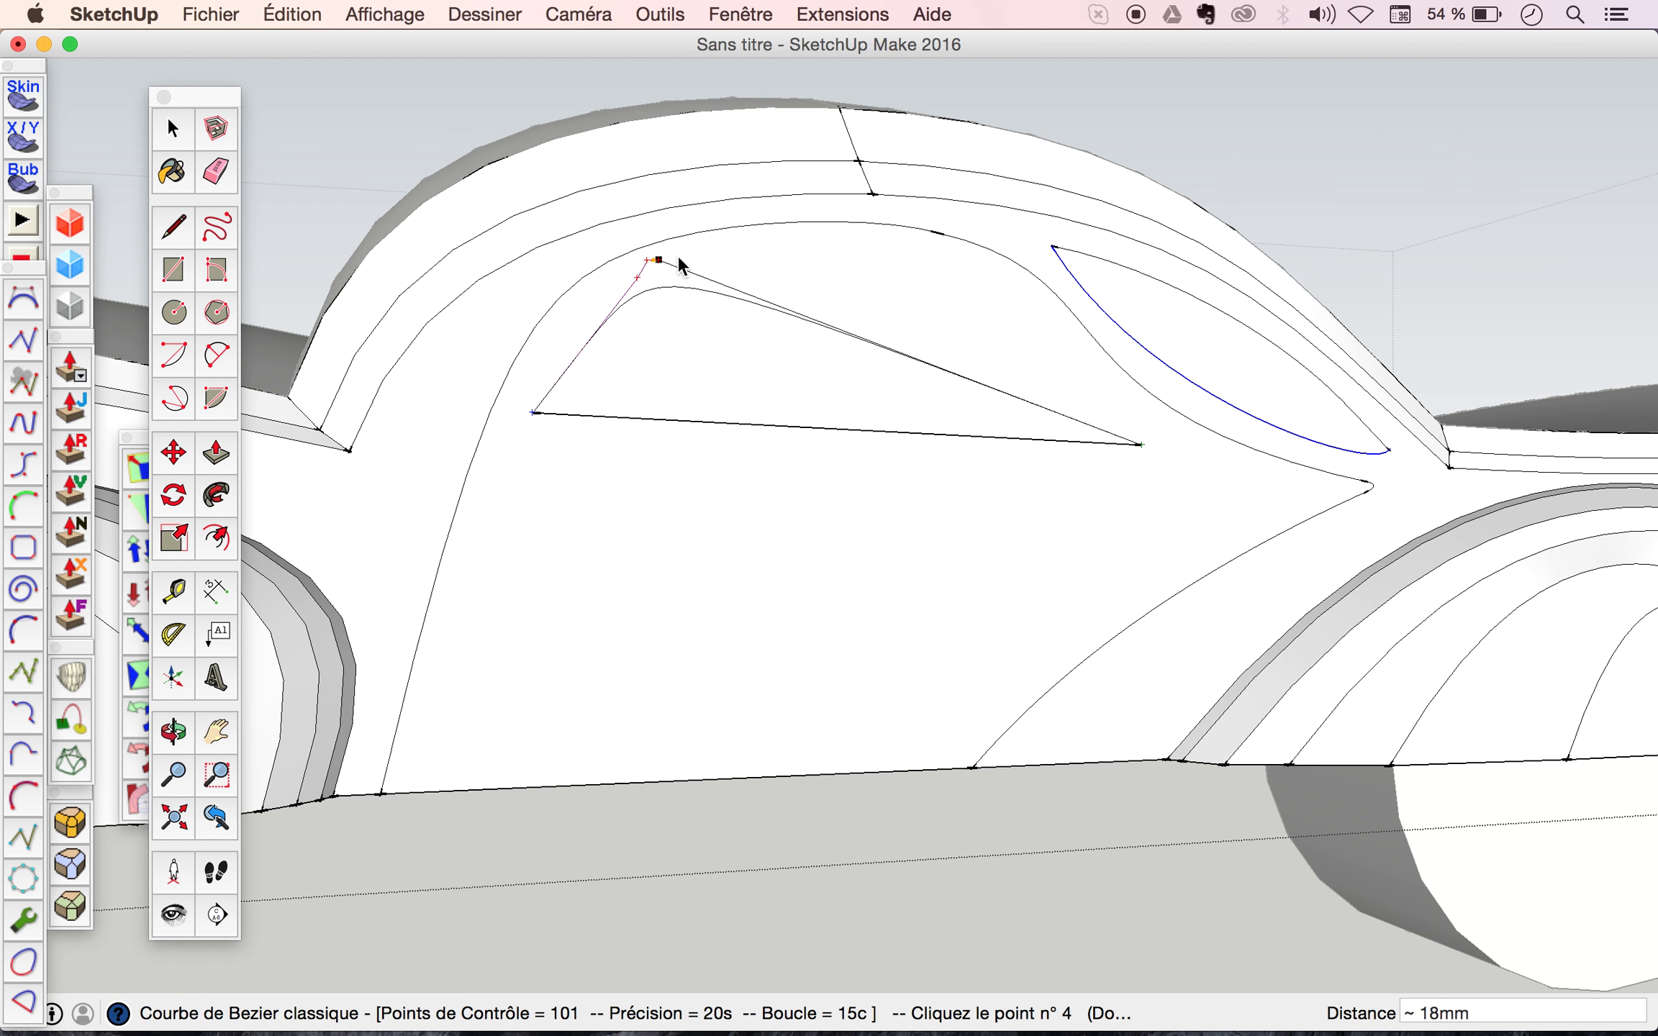
pyautogui.click(749, 238)
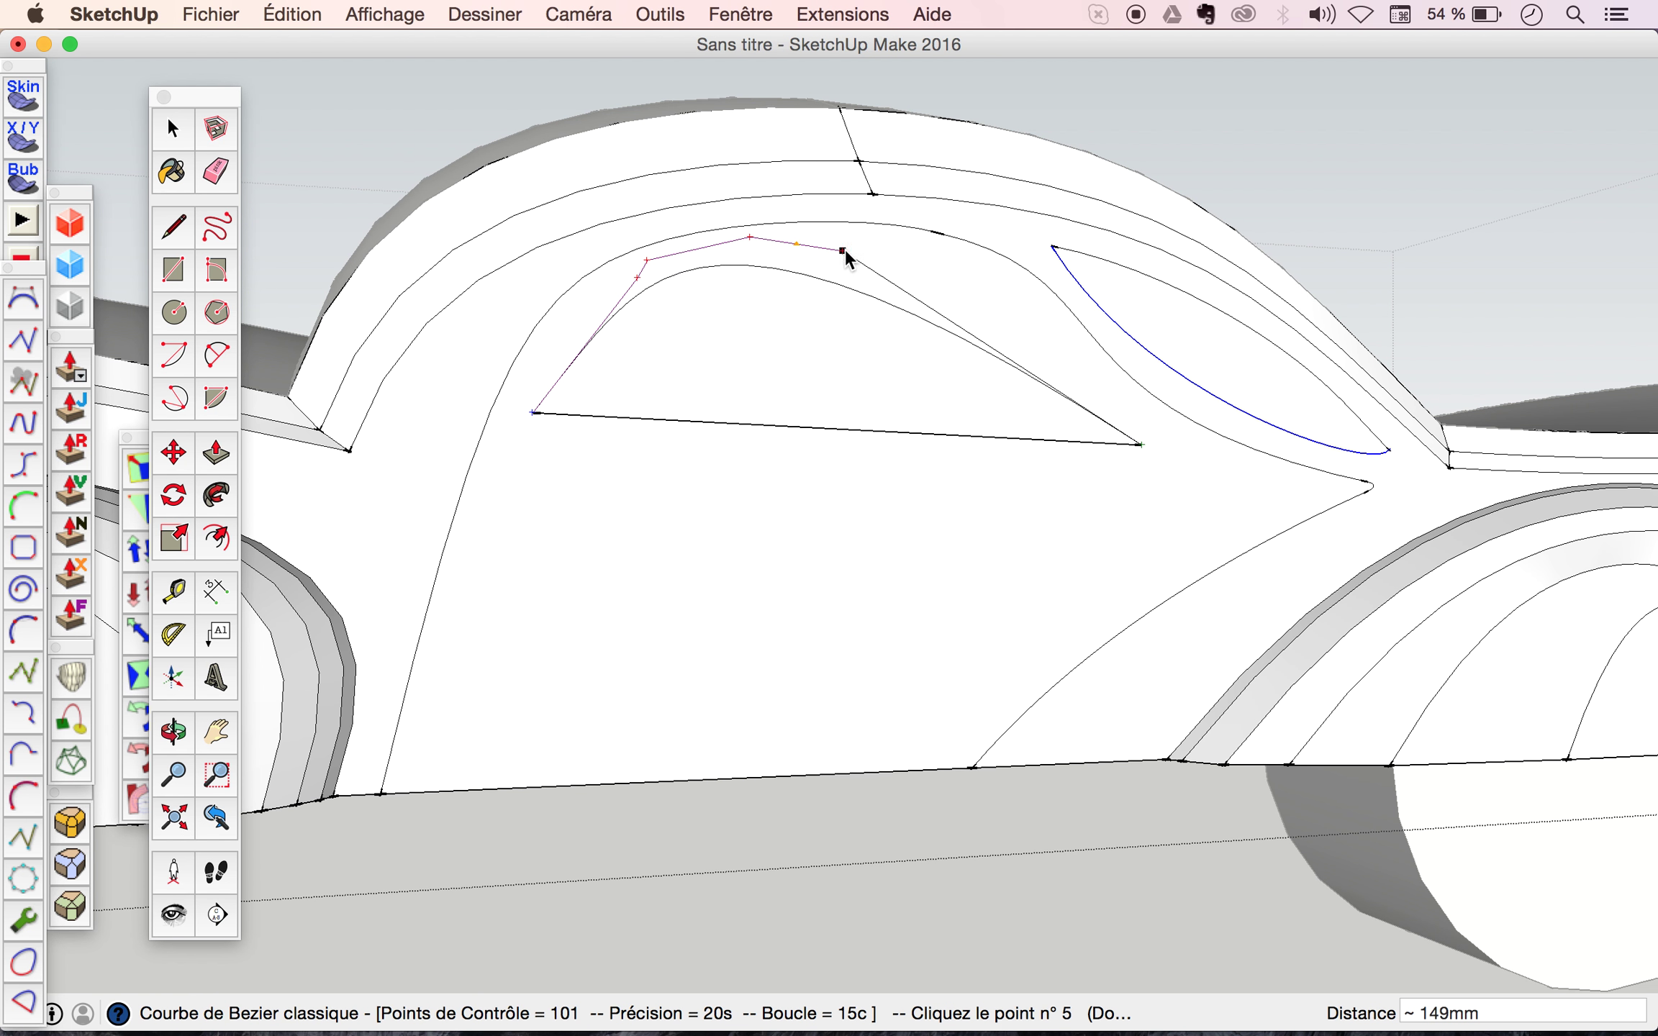
pyautogui.click(853, 241)
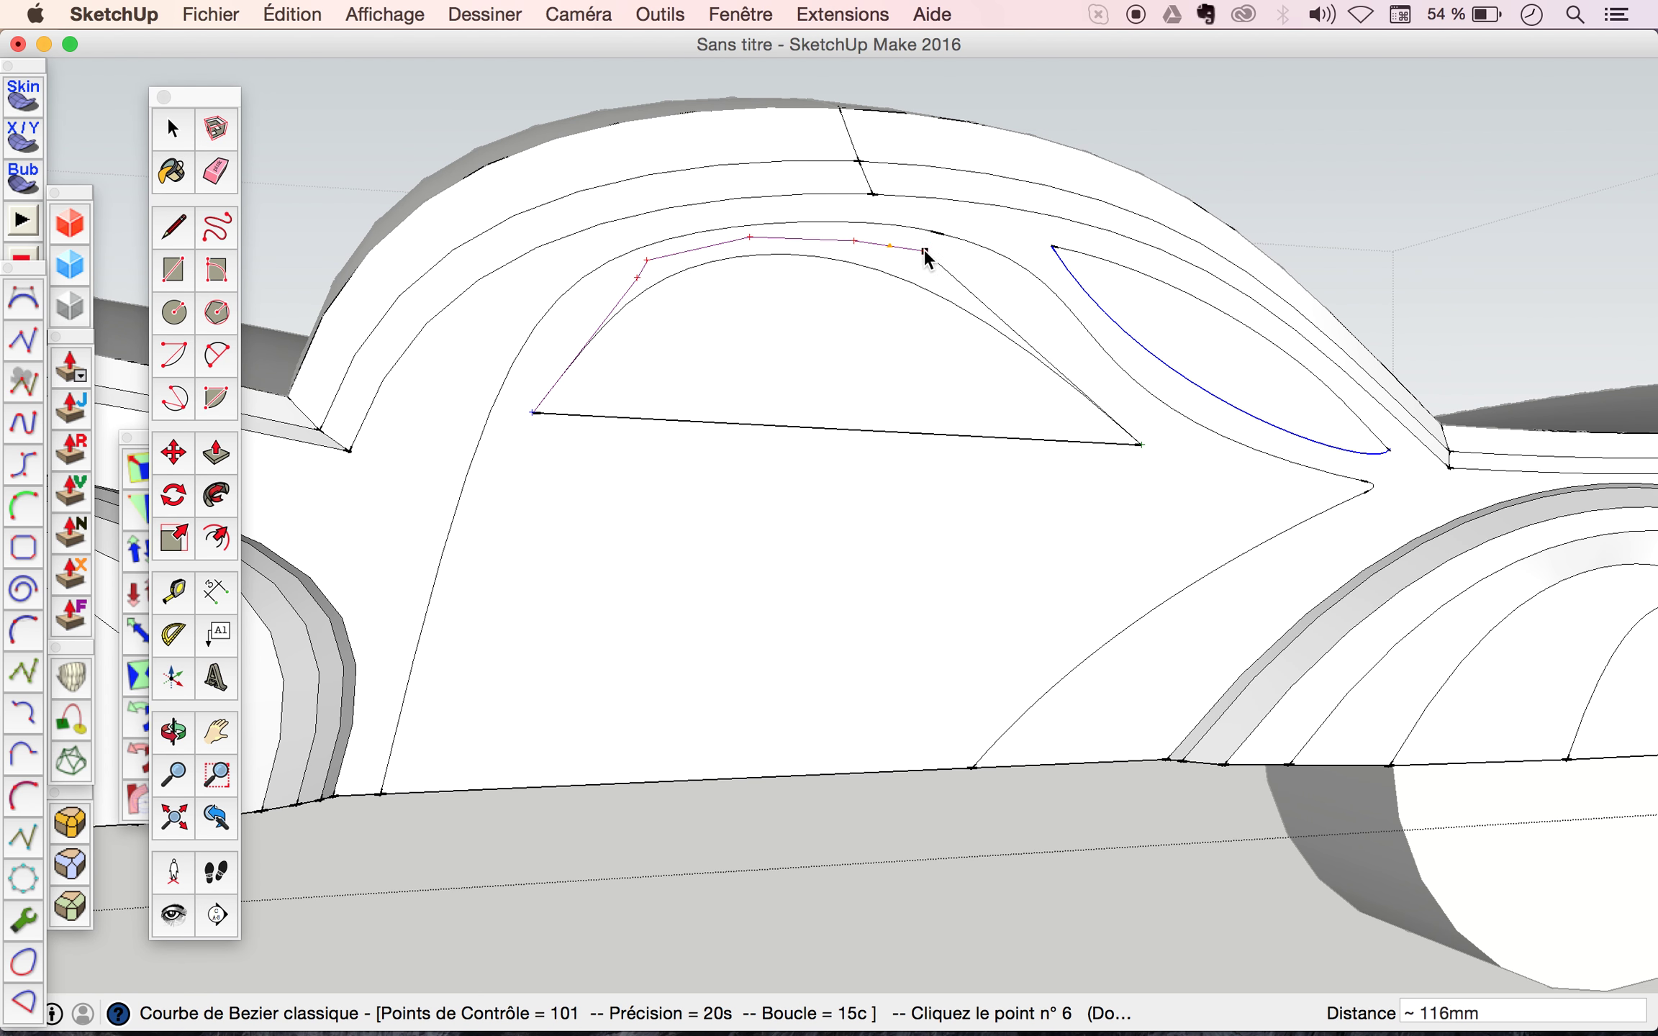
pyautogui.click(907, 239)
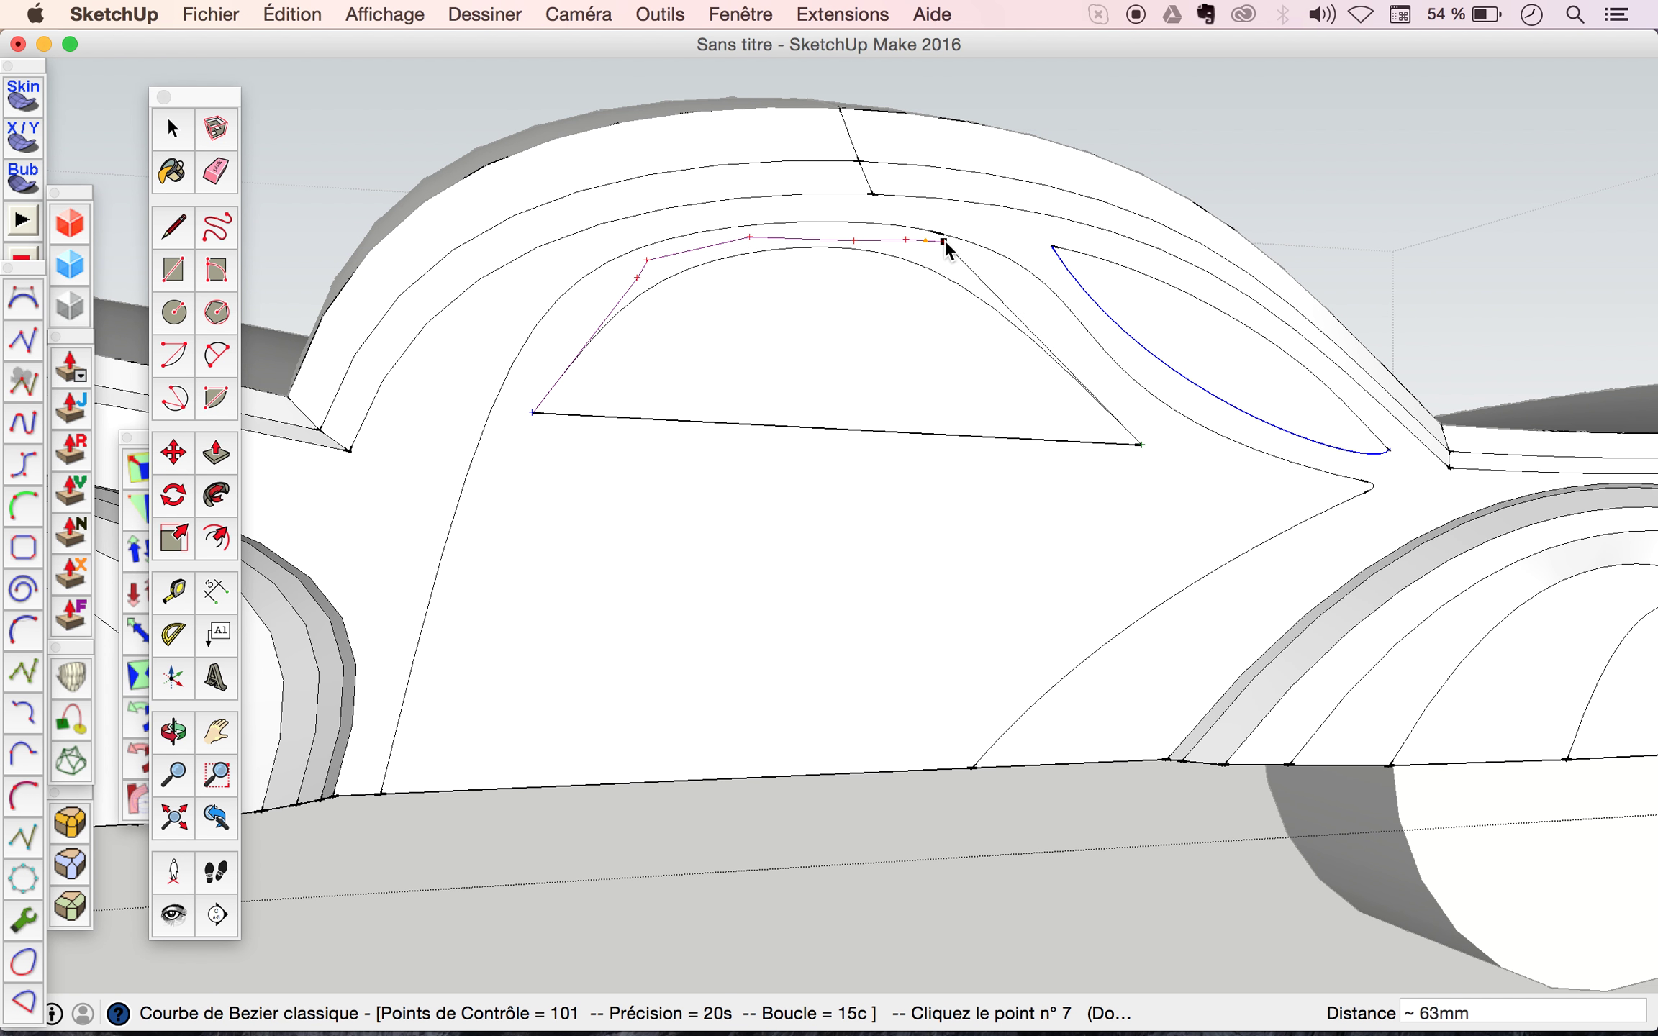
pyautogui.click(965, 247)
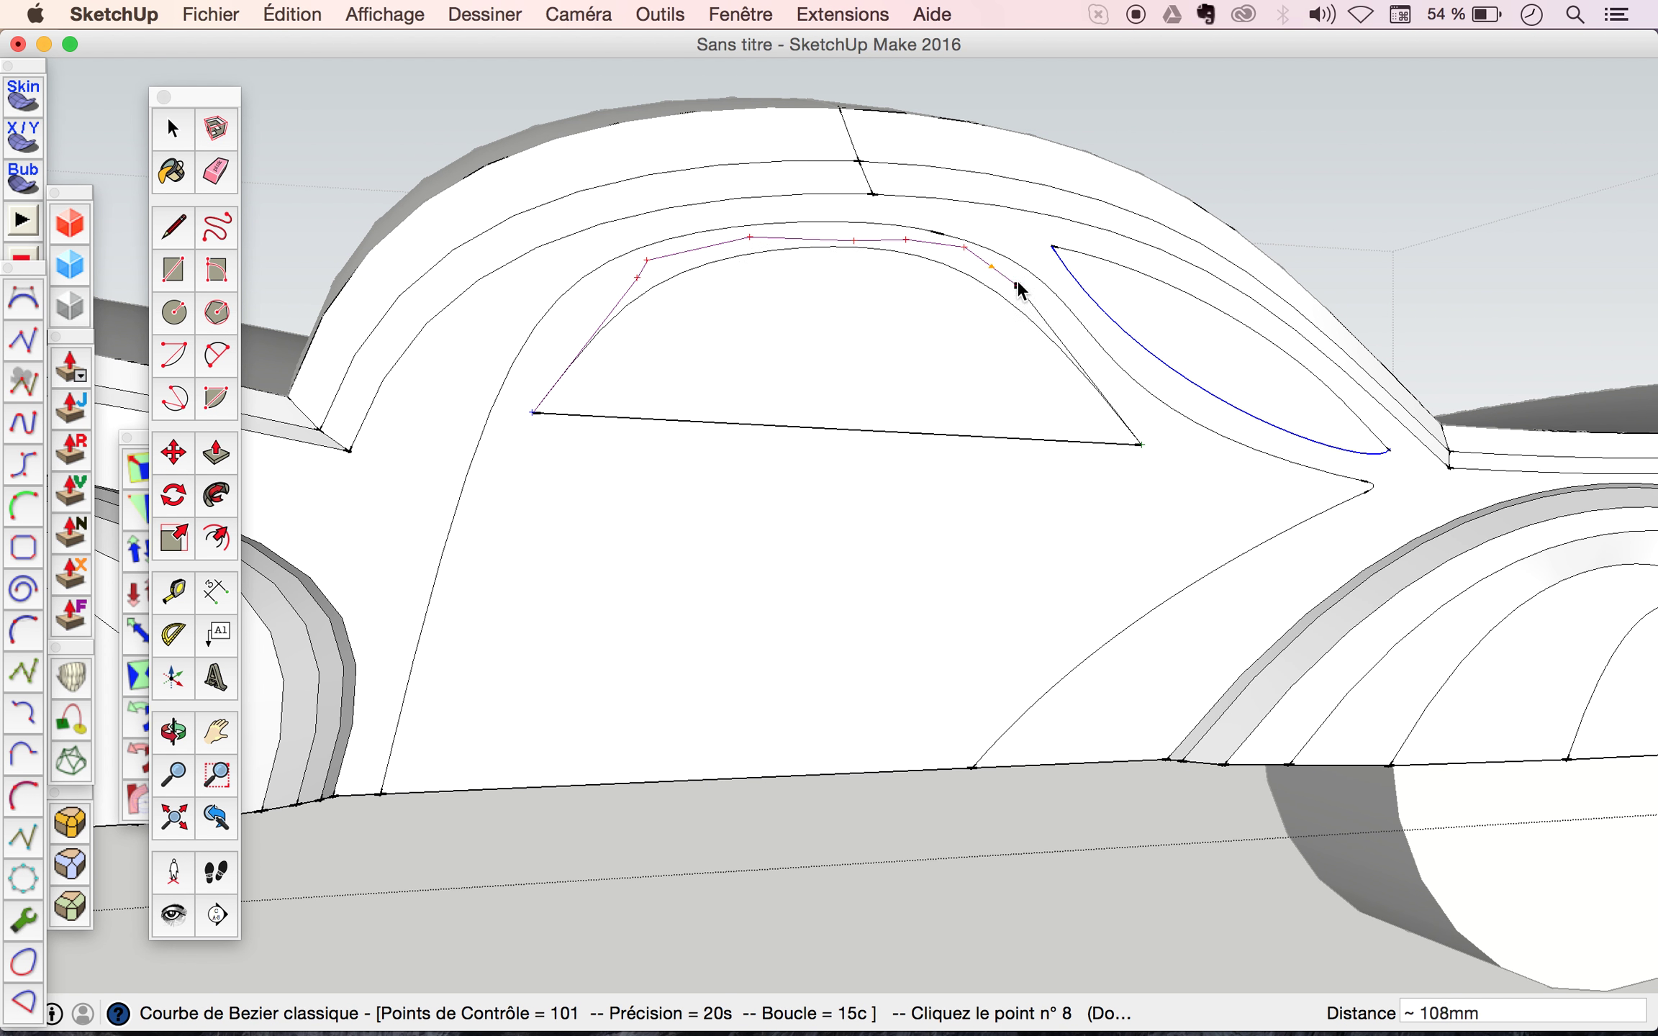
pyautogui.click(1033, 294)
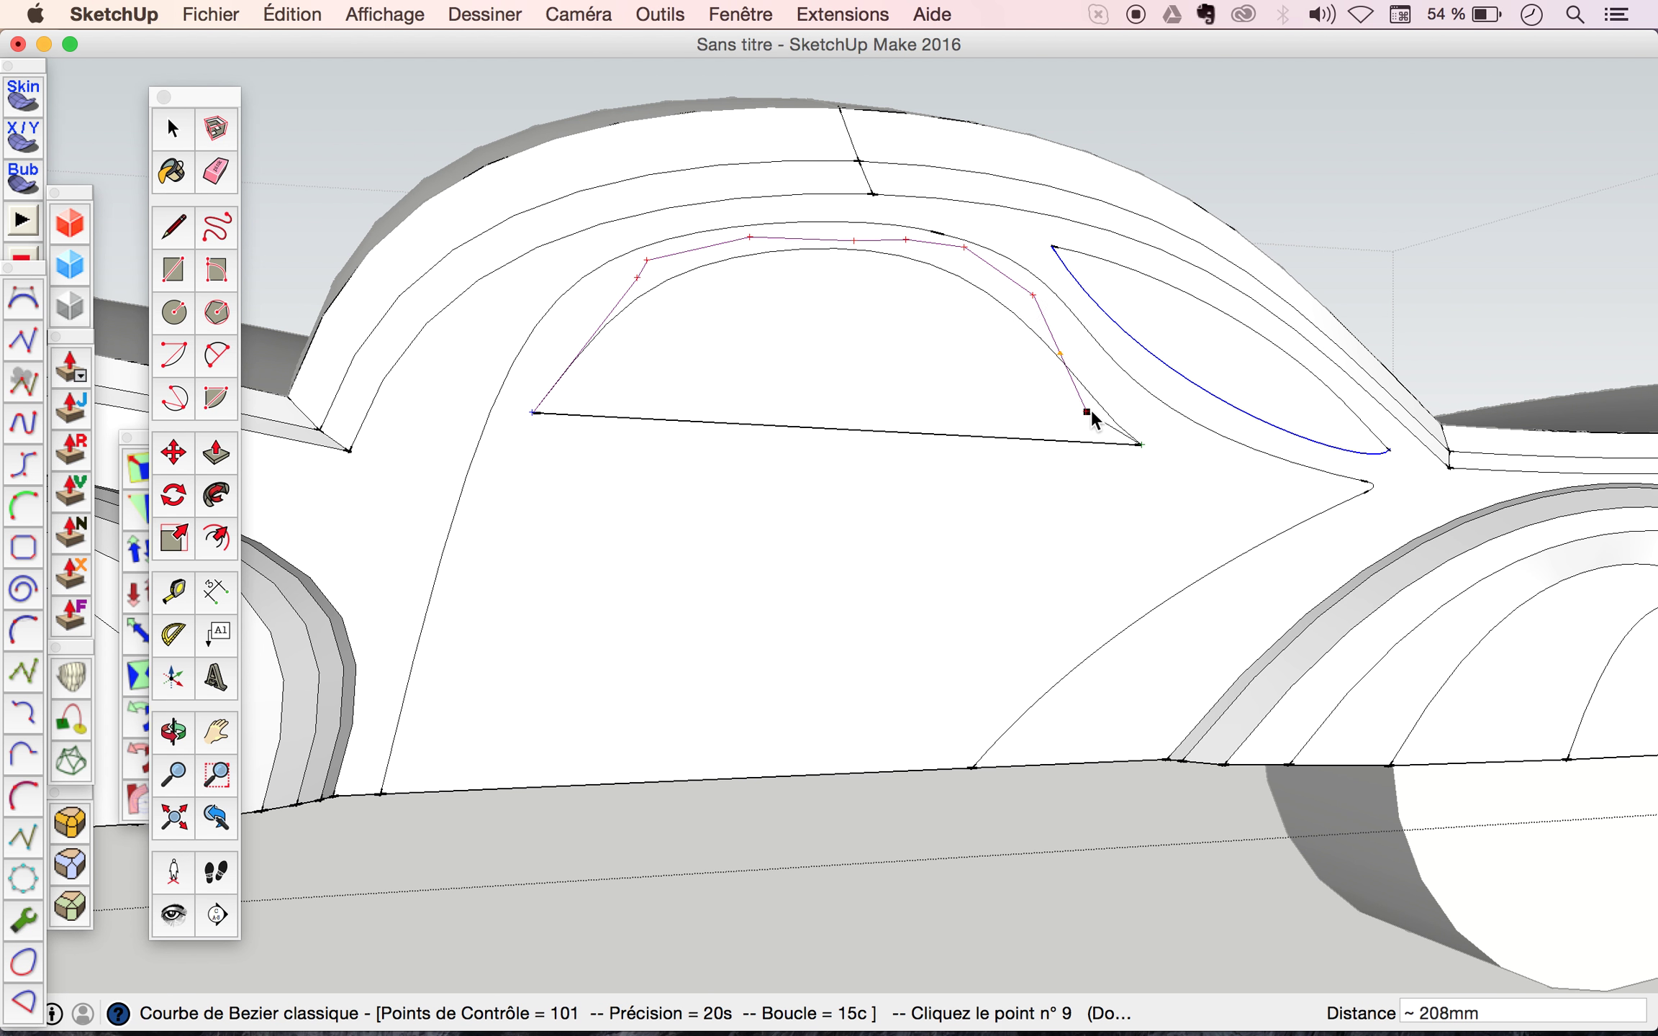
pyautogui.doubleClick(1087, 410)
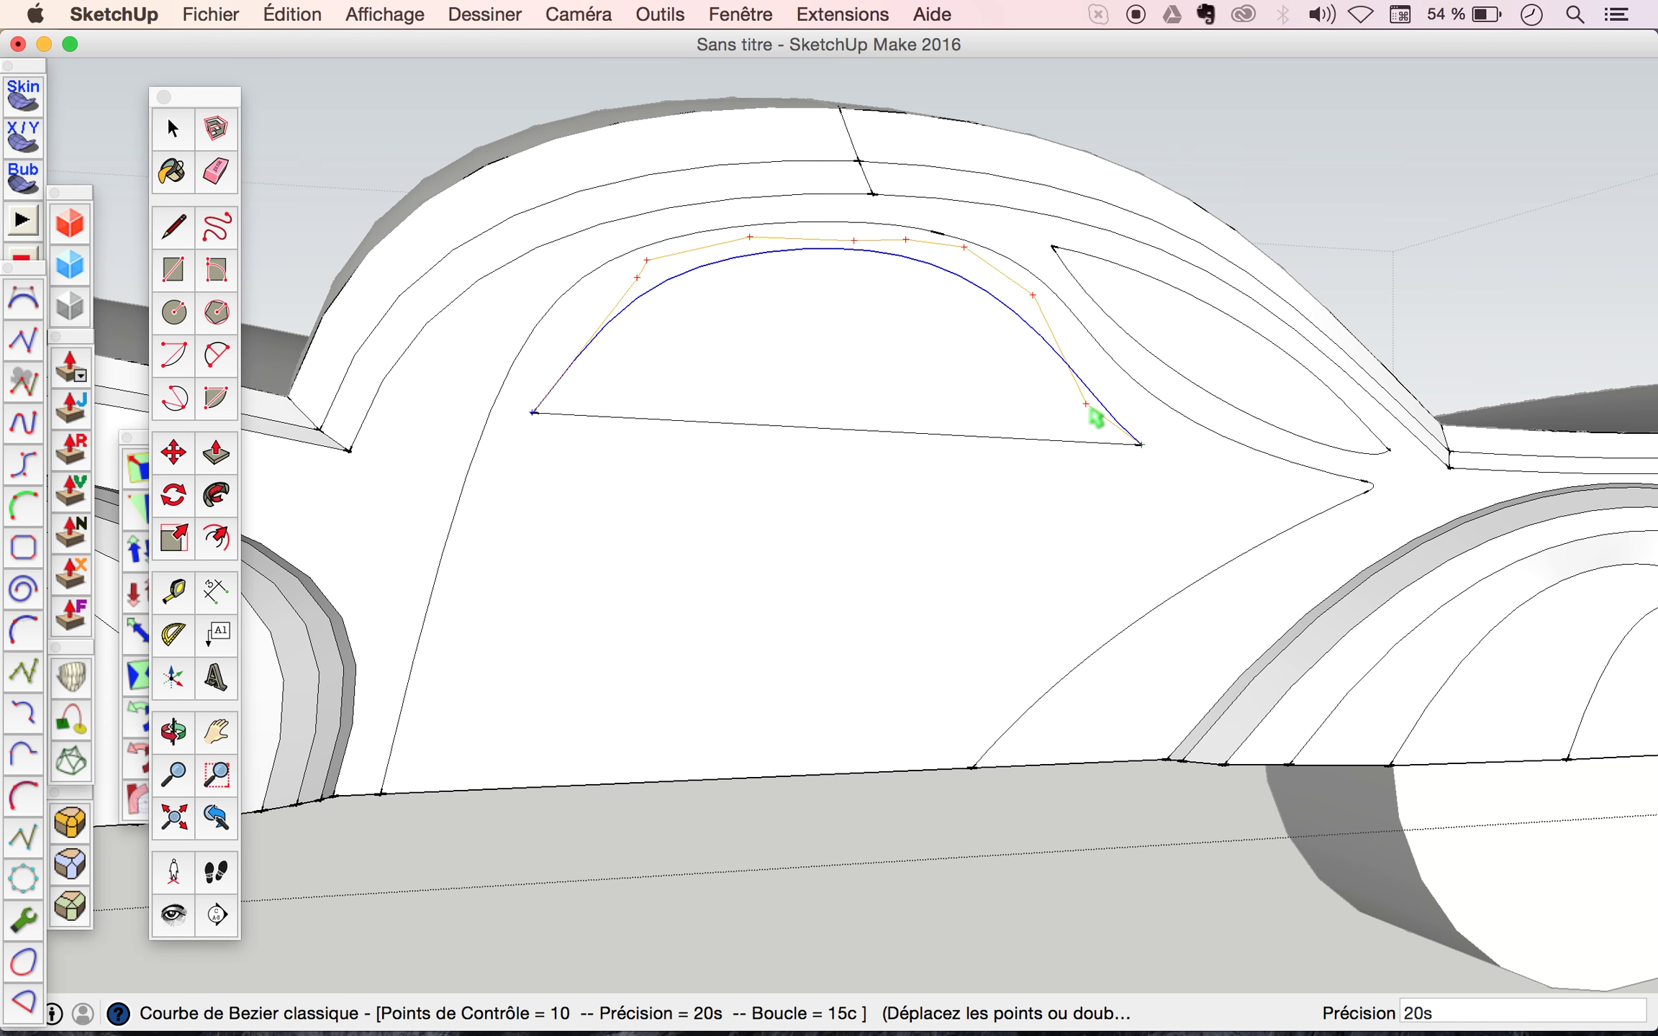
# Zoom and orbit out to view the whole side of the car.
pyautogui.scroll(-3, 1096, 416)
pyautogui.scroll(-2, 1096, 417)
pyautogui.moveTo(1096, 416)
pyautogui.mouseDown(button='middle')
pyautogui.moveTo(1010, 566)
pyautogui.moveTo(903, 529)
pyautogui.moveTo(940, 537)
pyautogui.moveTo(844, 541)
pyautogui.moveTo(1088, 585)
pyautogui.moveTo(864, 551)
pyautogui.mouseUp(button='middle')
pyautogui.moveTo(864, 551)
pyautogui.mouseDown()
pyautogui.moveTo(678, 557)
pyautogui.moveTo(702, 588)
pyautogui.mouseUp()
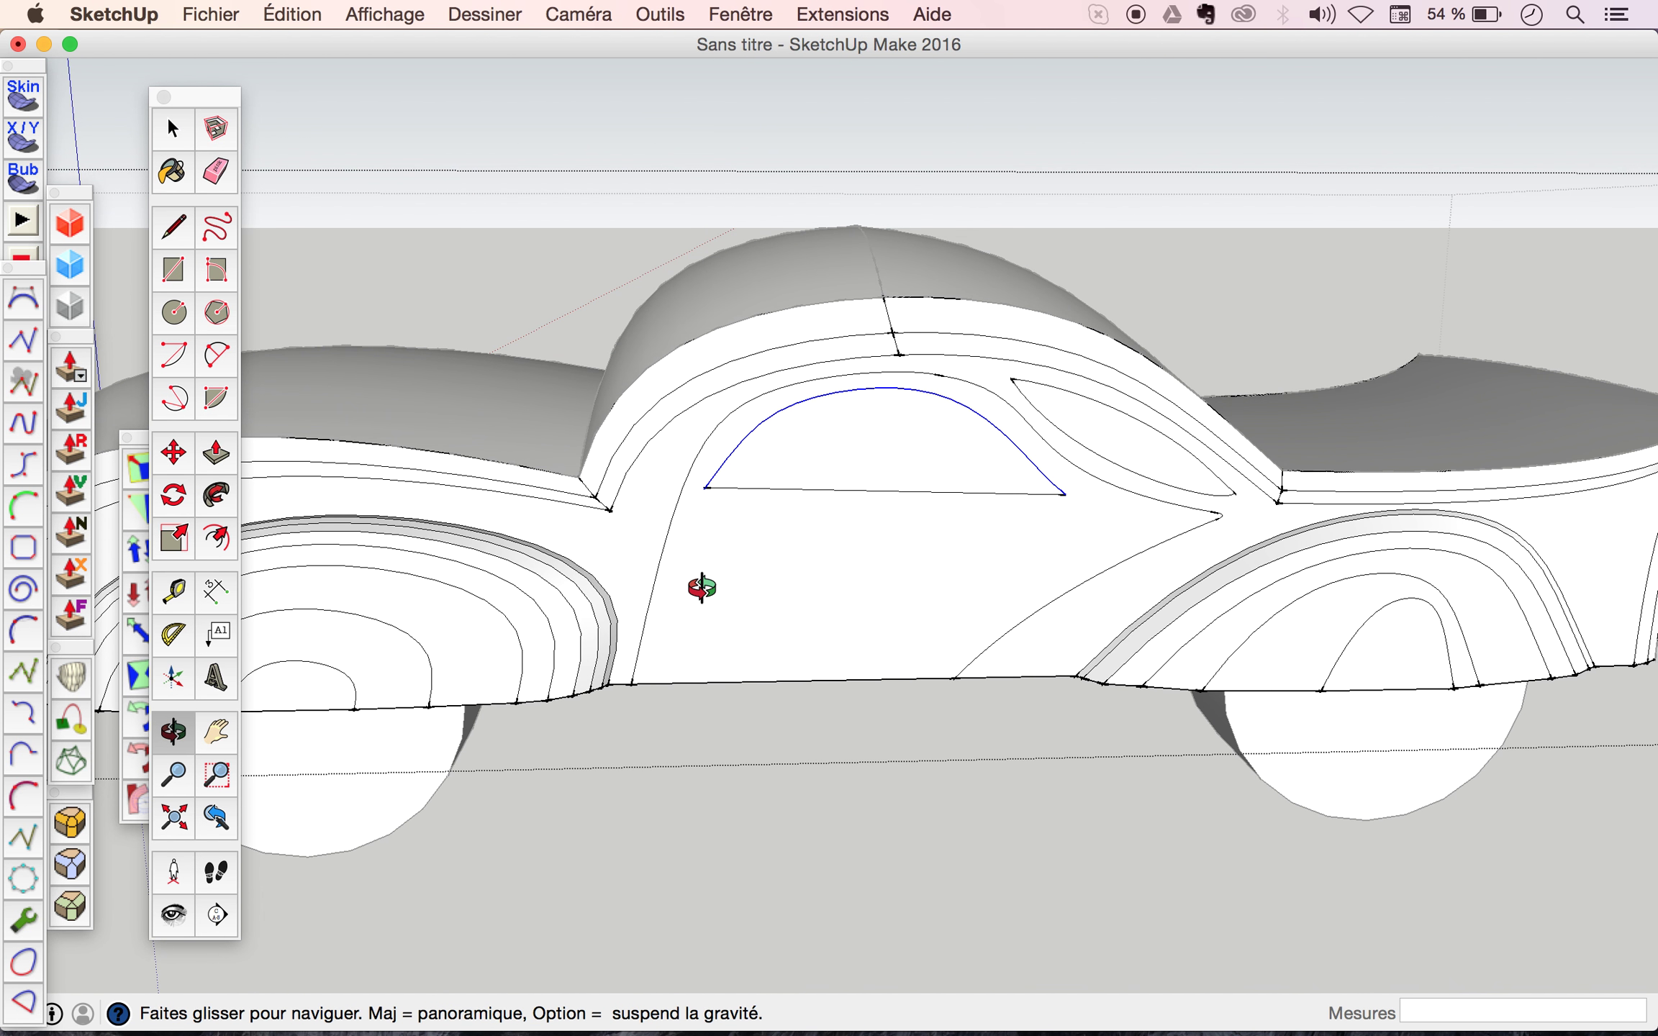
# Select the door's curved front edge, its continuing segment and its rear edge curve.
pyautogui.scroll(3, 701, 588)
pyautogui.scroll(3, 696, 585)
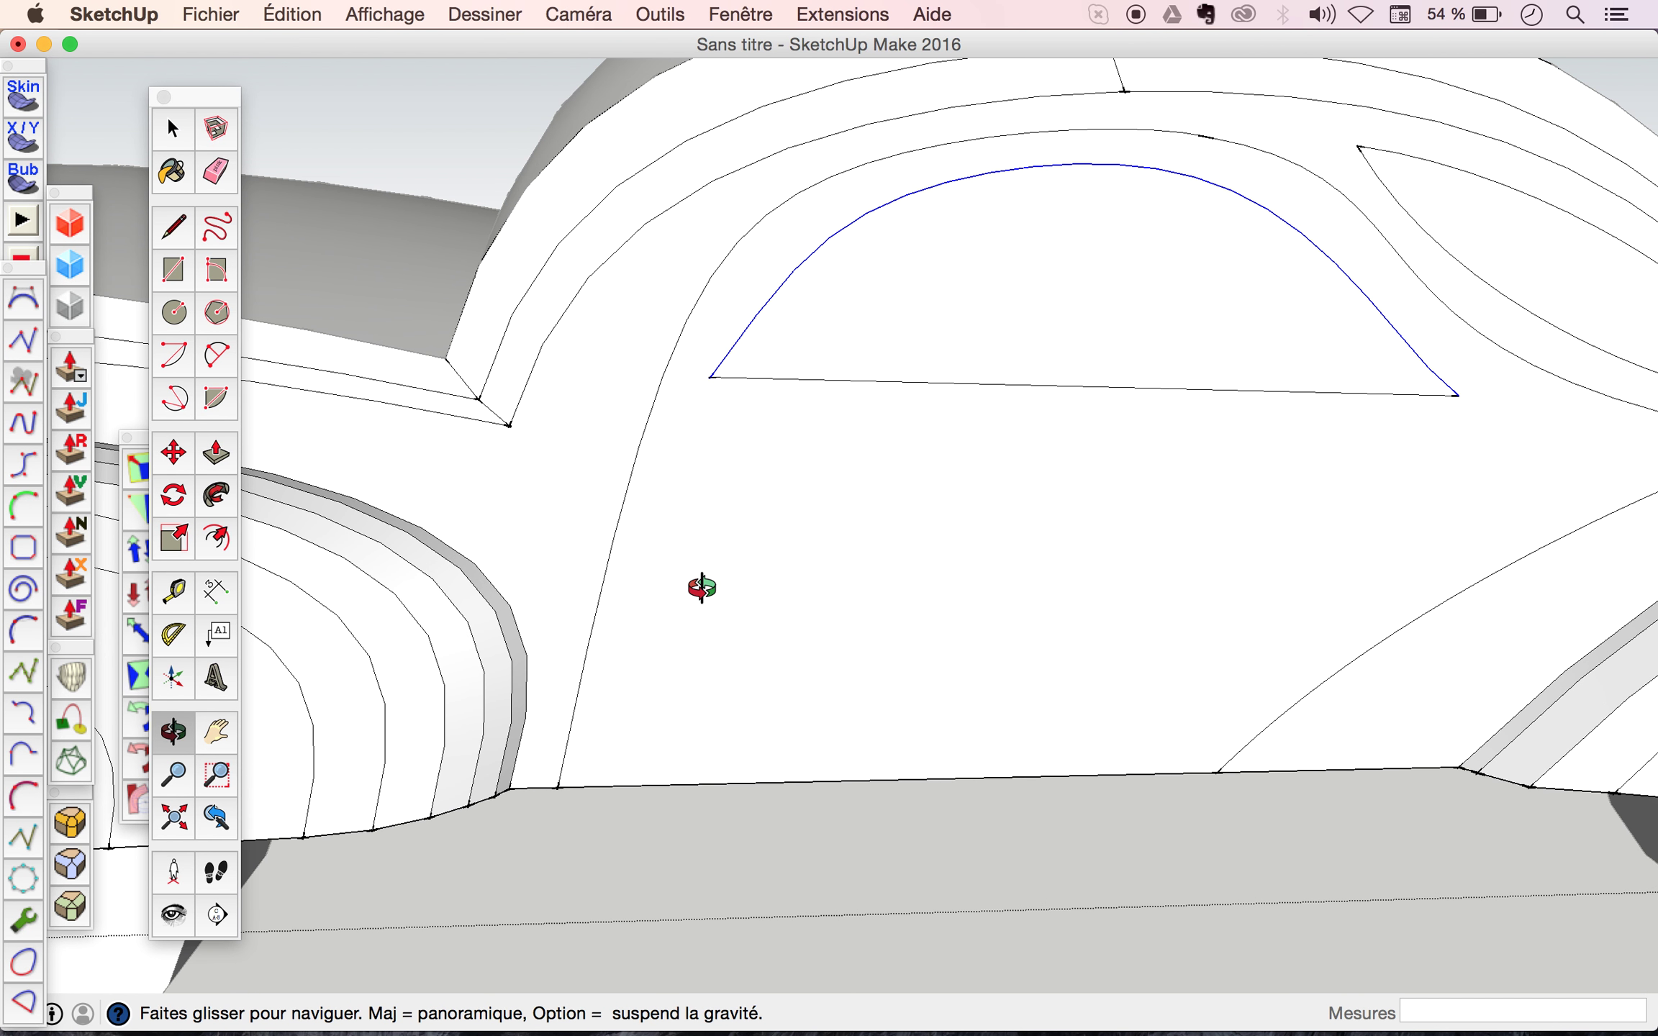
pyautogui.scroll(2, 691, 598)
pyautogui.scroll(2, 684, 611)
pyautogui.press('space')
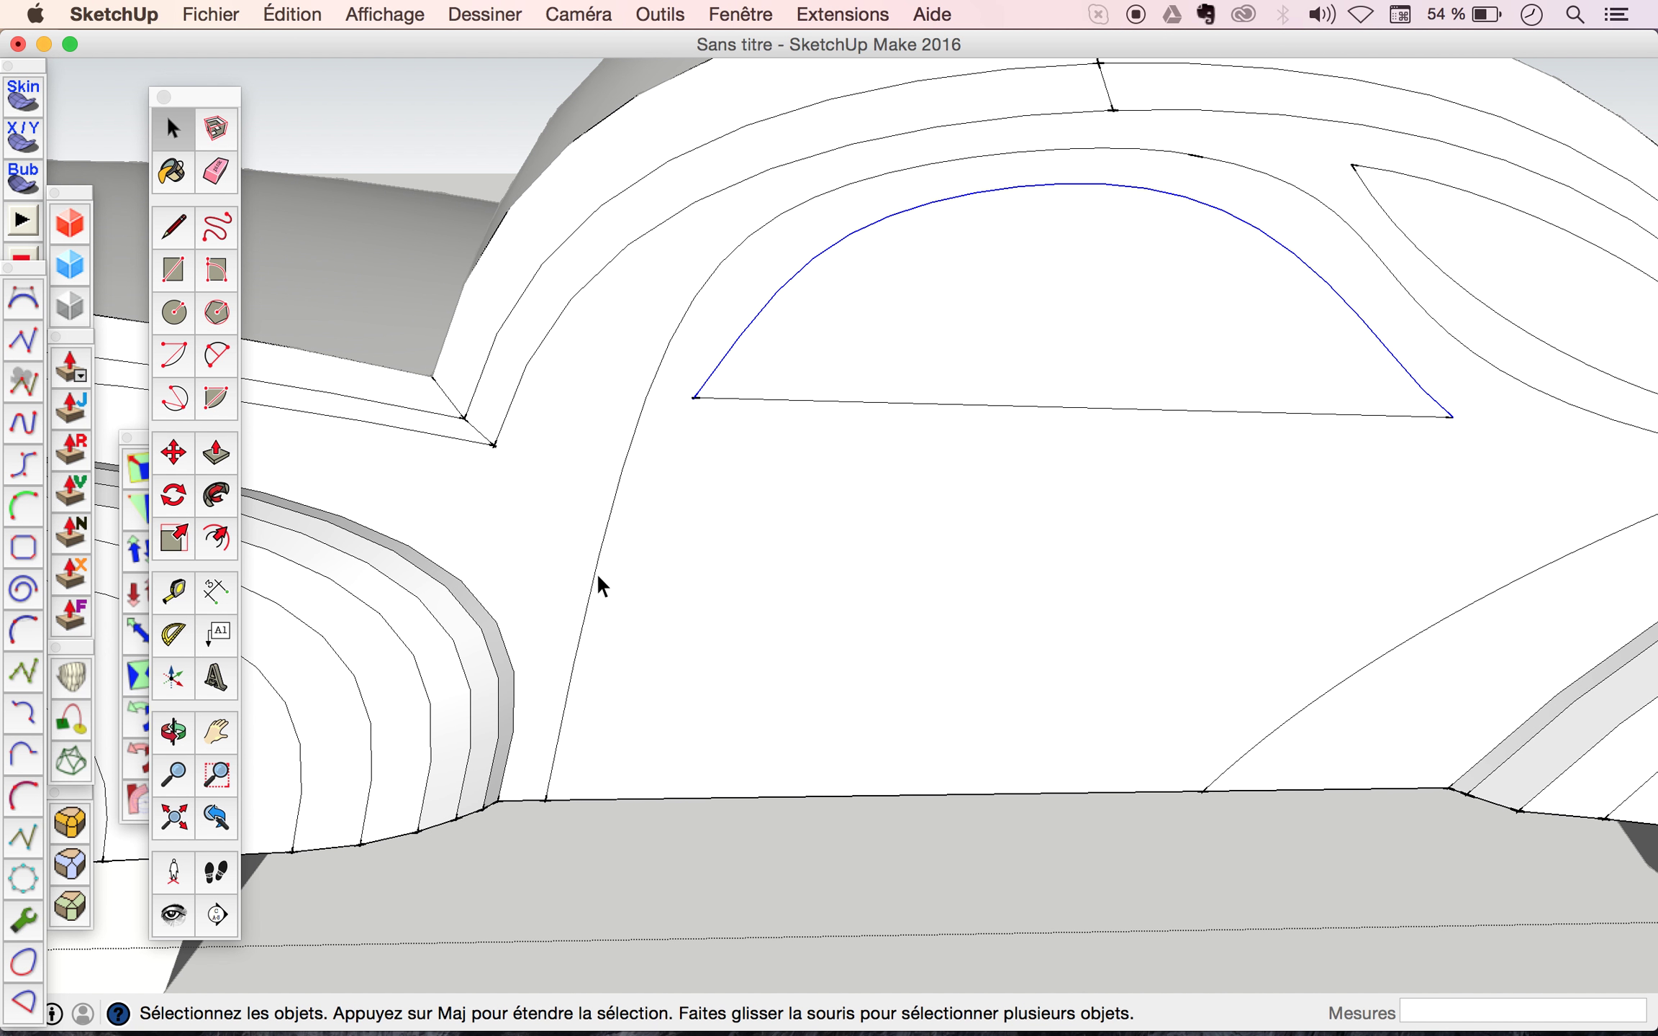
pyautogui.click(597, 573)
pyautogui.scroll(-2, 597, 572)
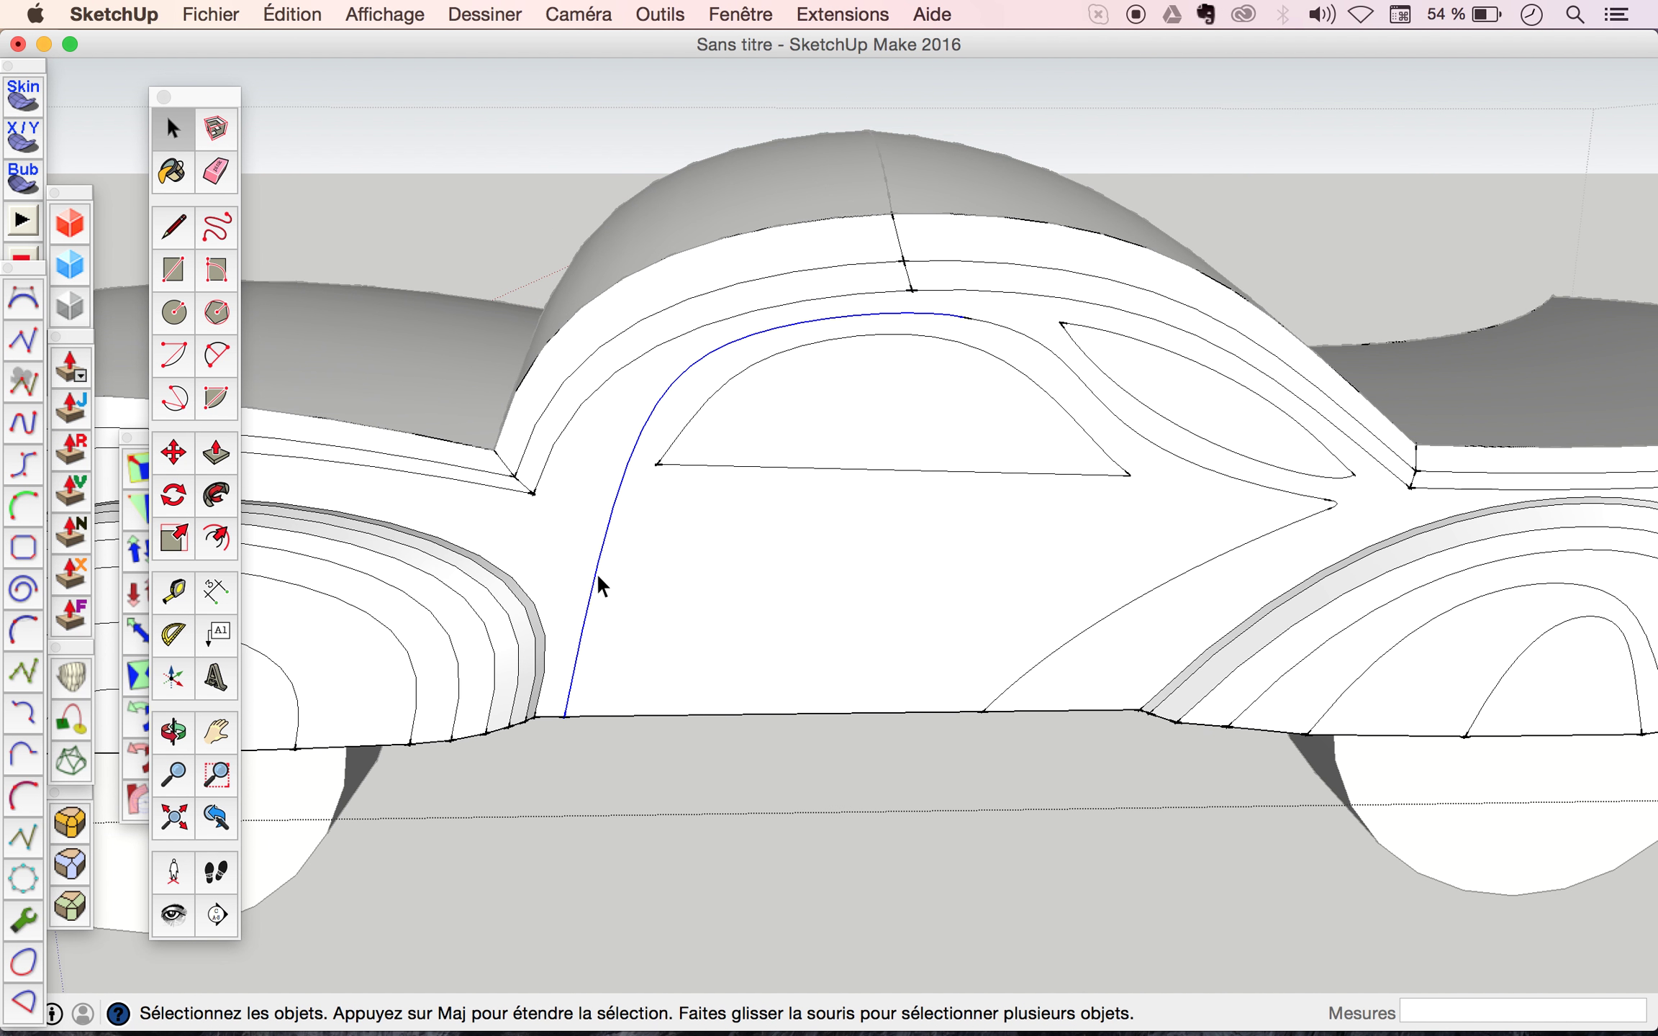
pyautogui.keyDown('shift'); pyautogui.click(1031, 340); pyautogui.keyUp('shift')
pyautogui.keyDown('shift'); pyautogui.click(1182, 575); pyautogui.keyUp('shift')
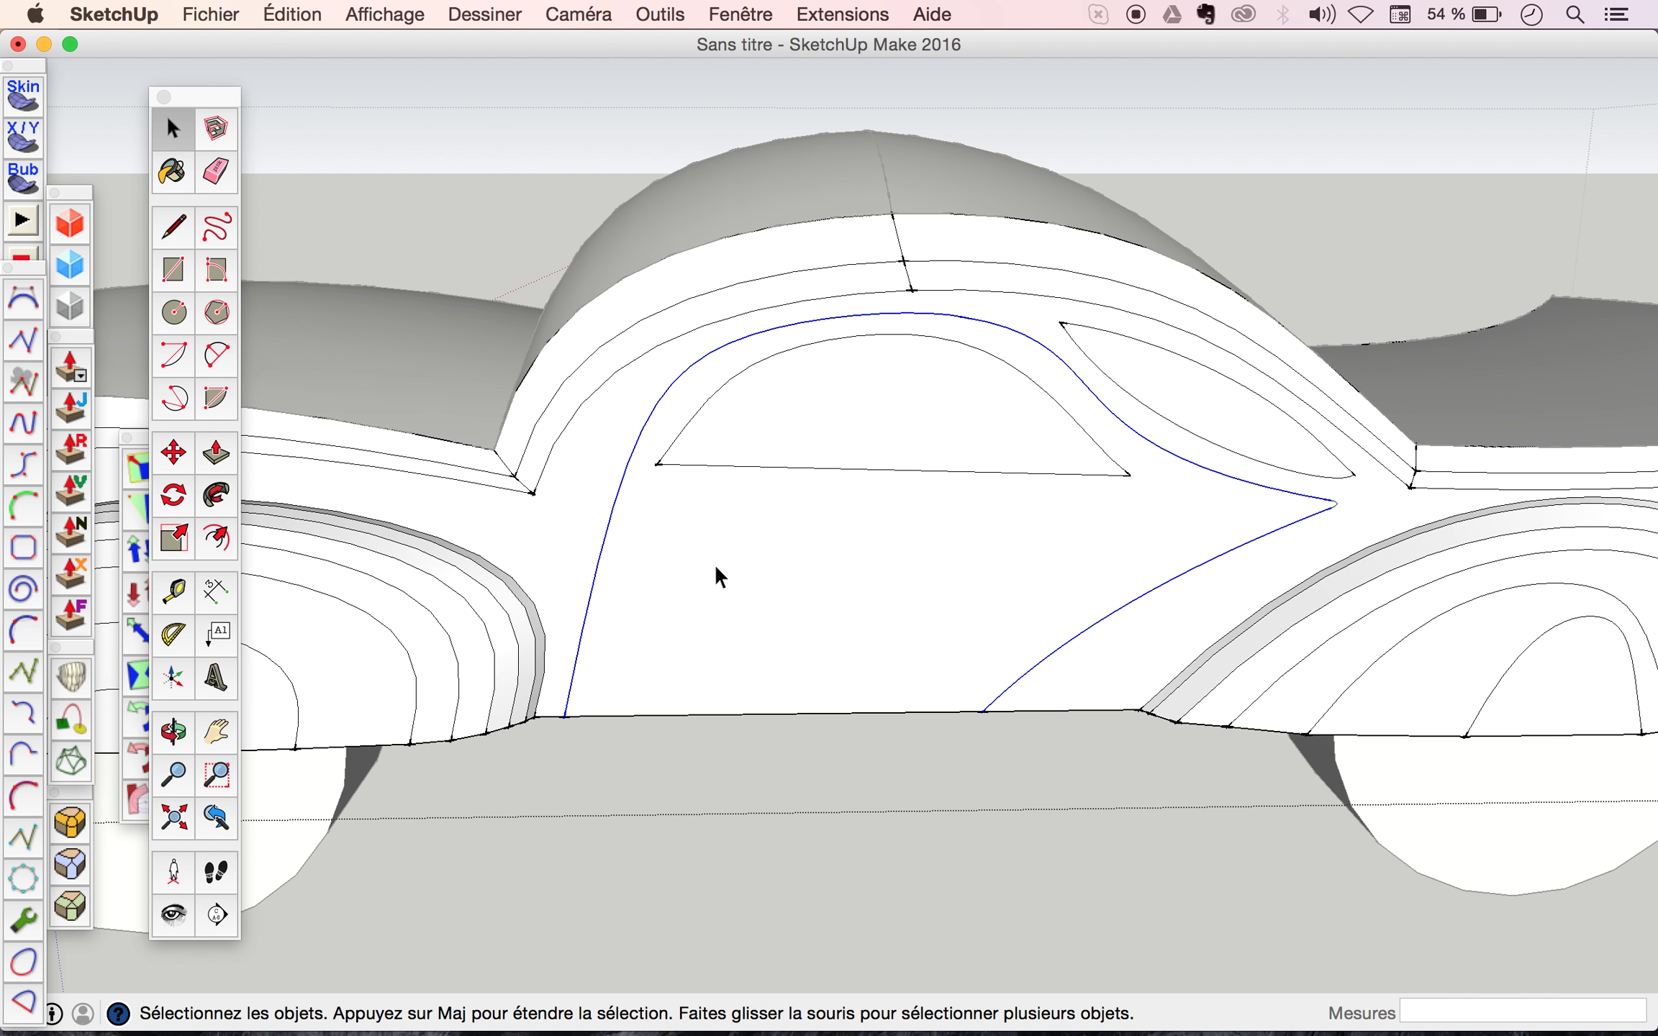
# Offset the selected door curves a small distance inward.
pyautogui.click(215, 545)
pyautogui.scroll(5, 663, 404)
pyautogui.scroll(1, 664, 404)
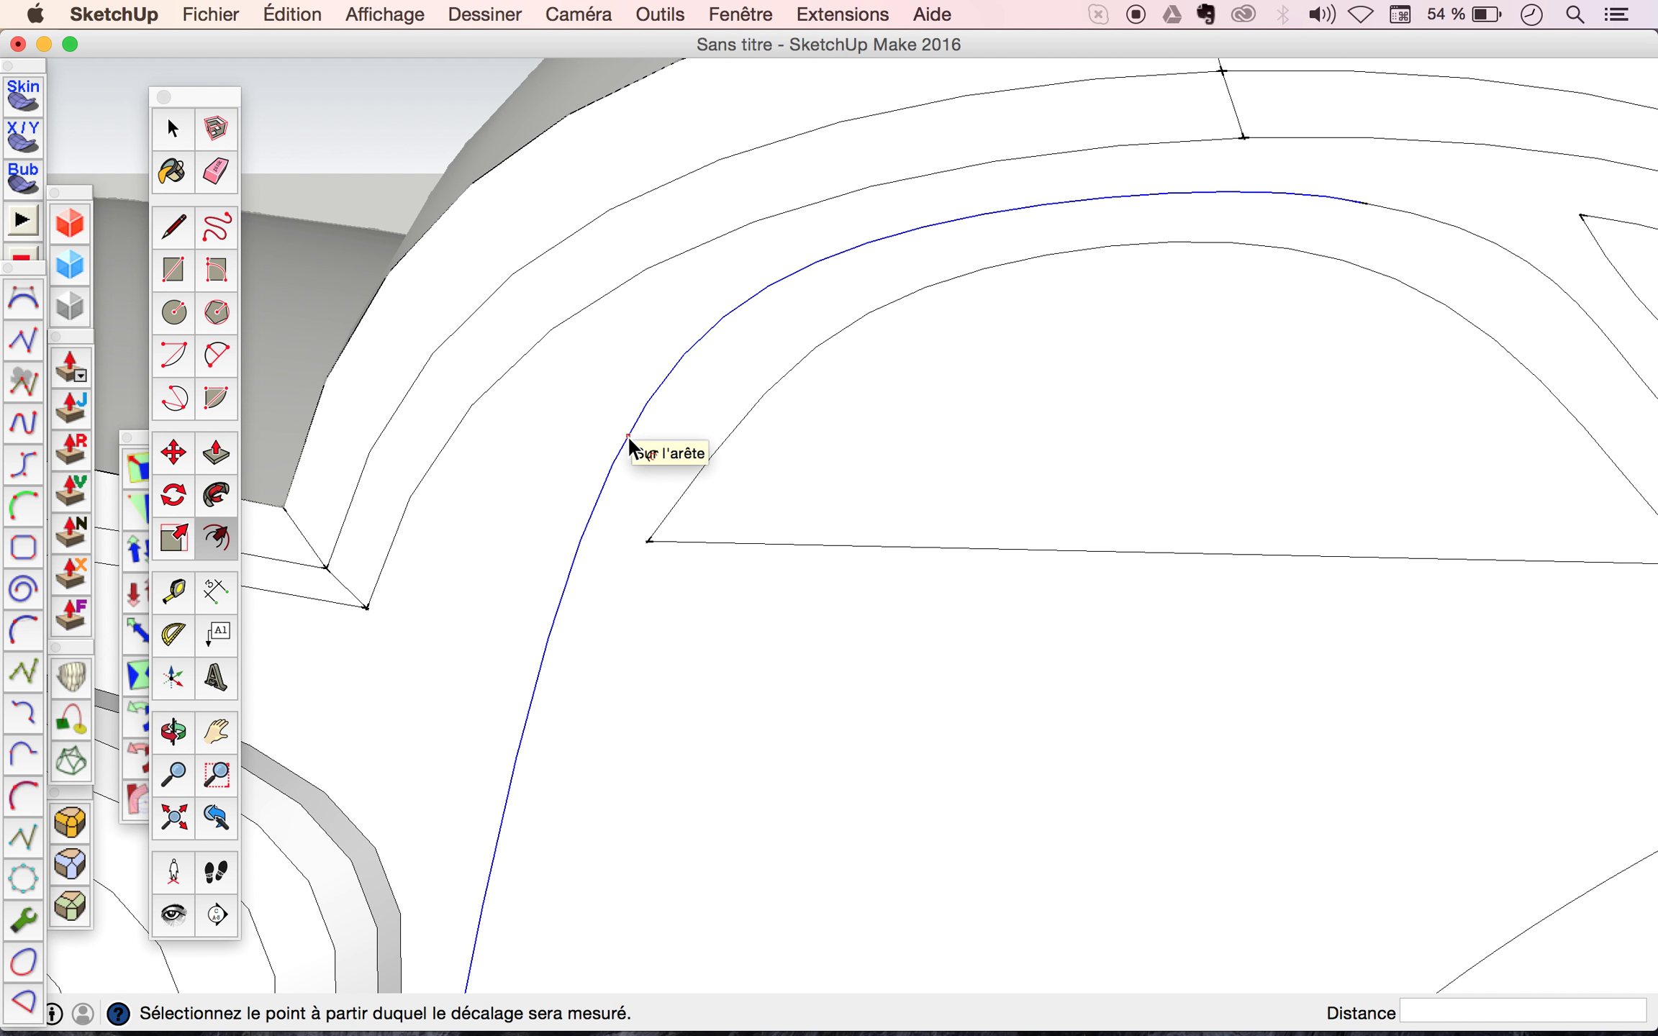
pyautogui.click(627, 435)
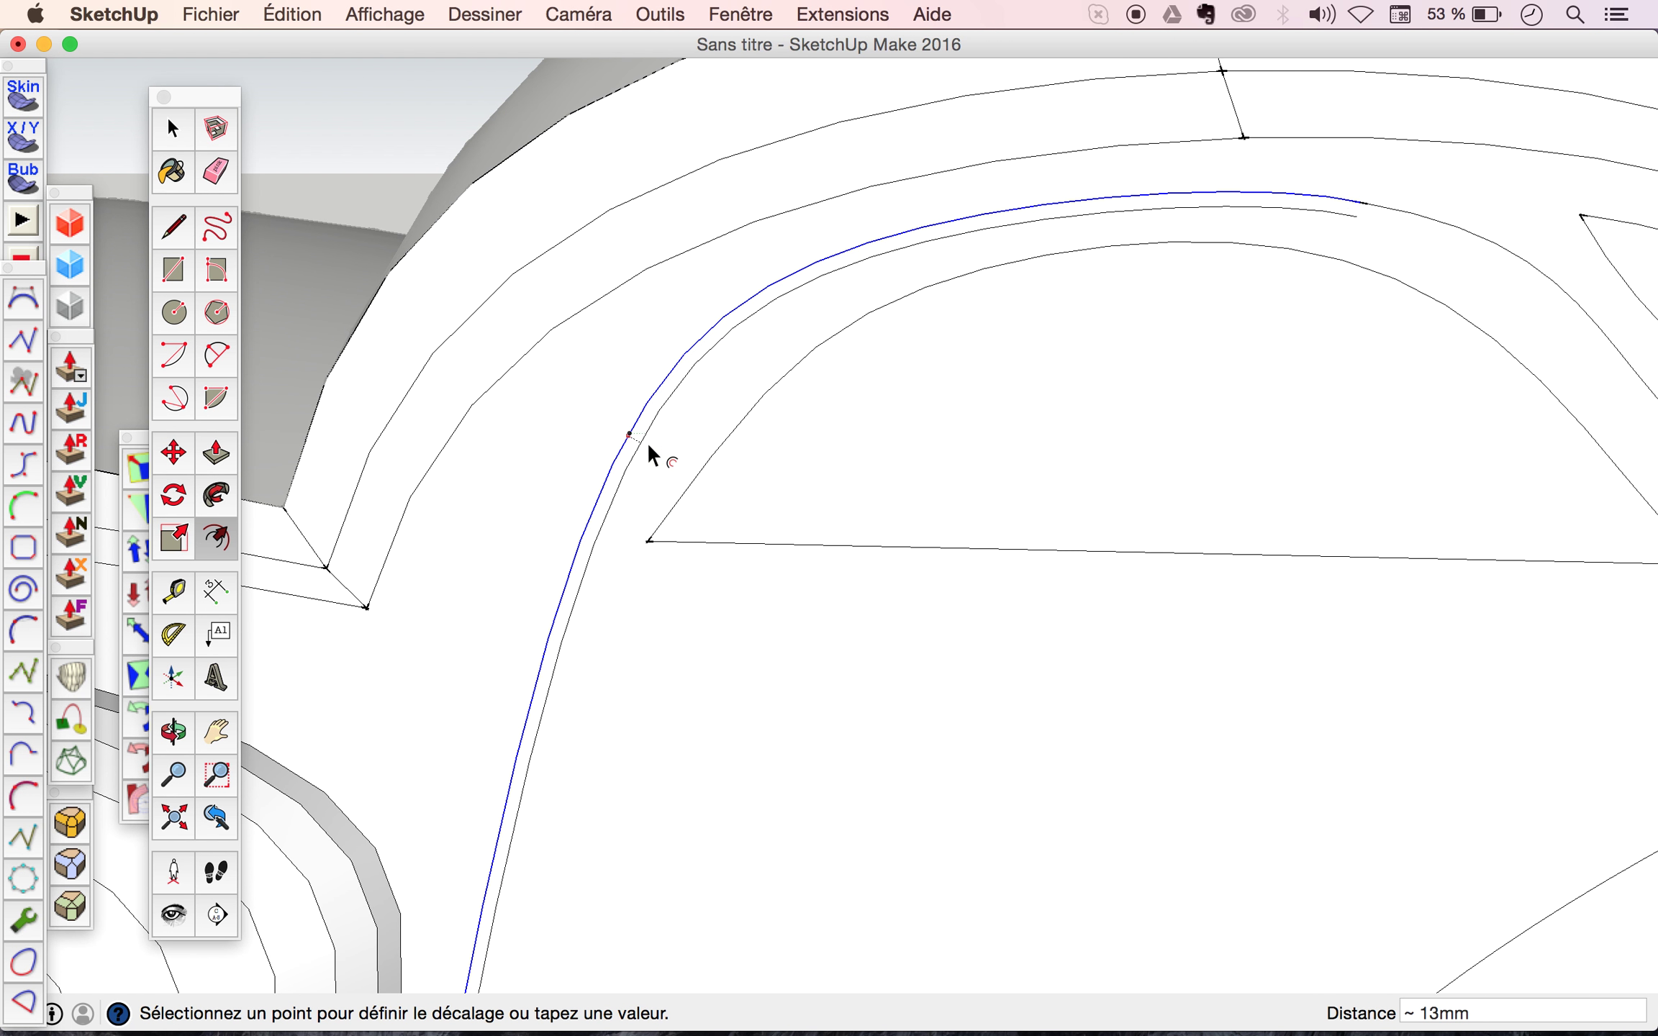
pyautogui.click(648, 442)
# Reselect the door outline: front edge, continuing curve and the rear-tip edge.
pyautogui.press('space')
pyautogui.click(637, 414)
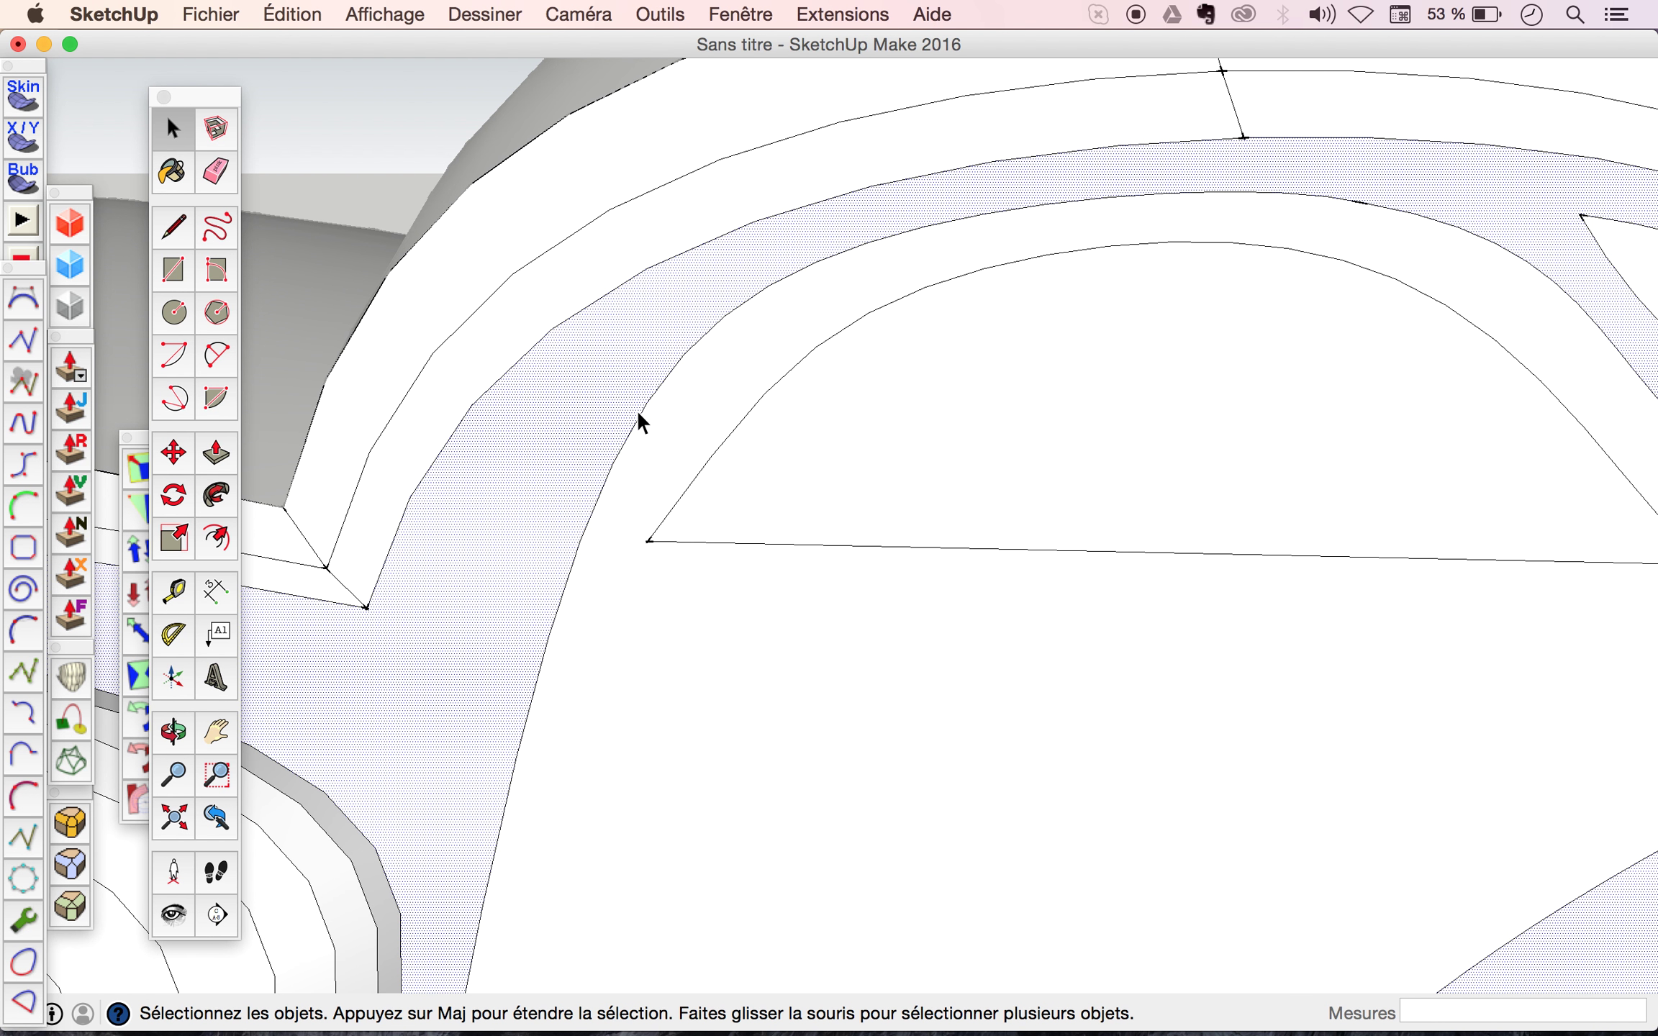
pyautogui.click(645, 408)
pyautogui.scroll(-3, 644, 408)
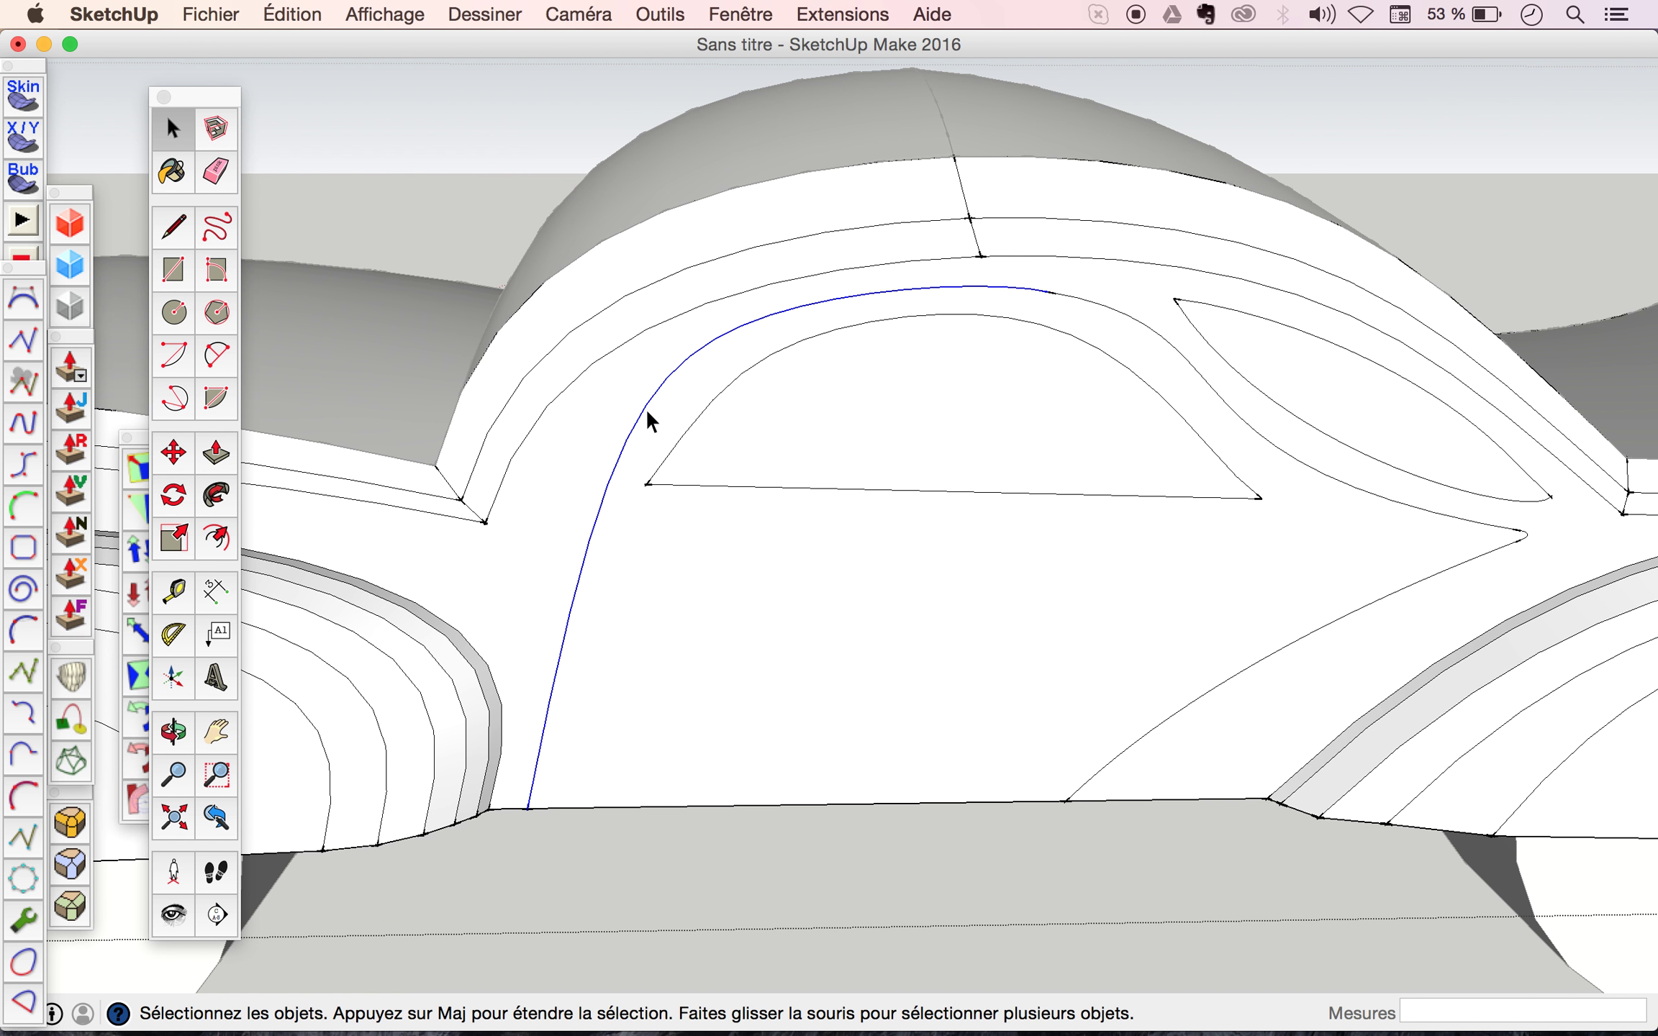
pyautogui.keyDown('shift'); pyautogui.click(1101, 308); pyautogui.keyUp('shift')
pyautogui.scroll(5, 1538, 534)
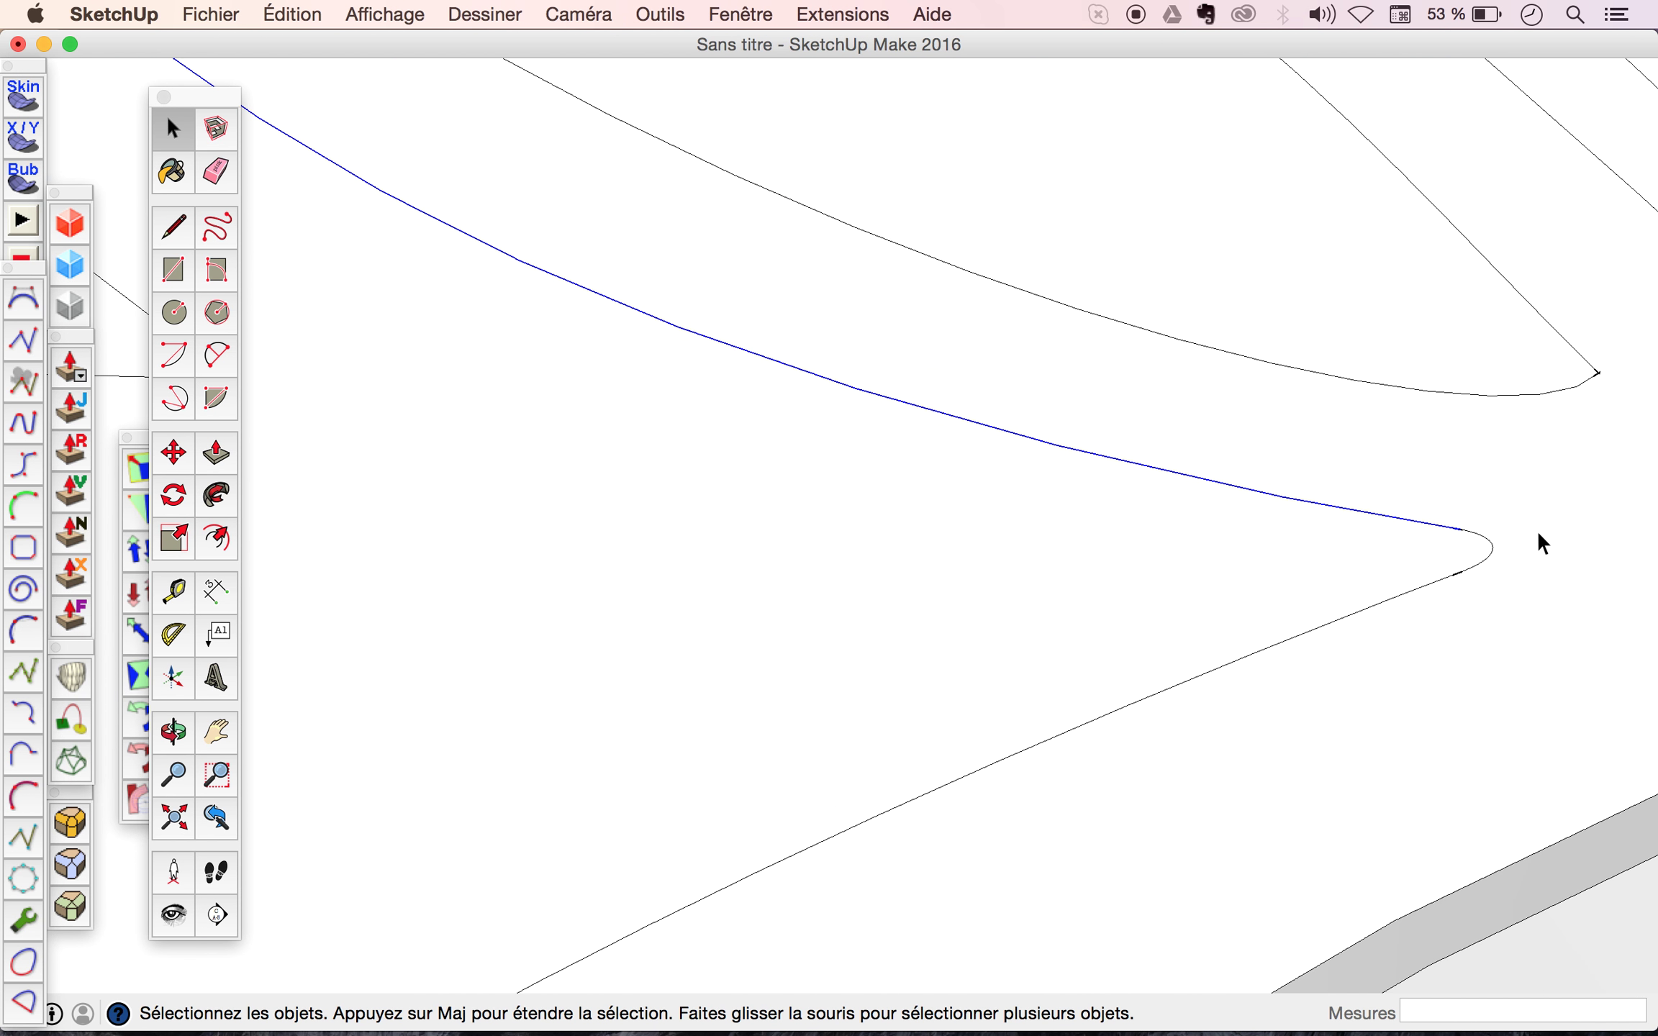
pyautogui.keyDown('shift'); pyautogui.click(1411, 595); pyautogui.keyUp('shift')
pyautogui.scroll(-2, 1412, 596)
pyautogui.scroll(-3, 1411, 596)
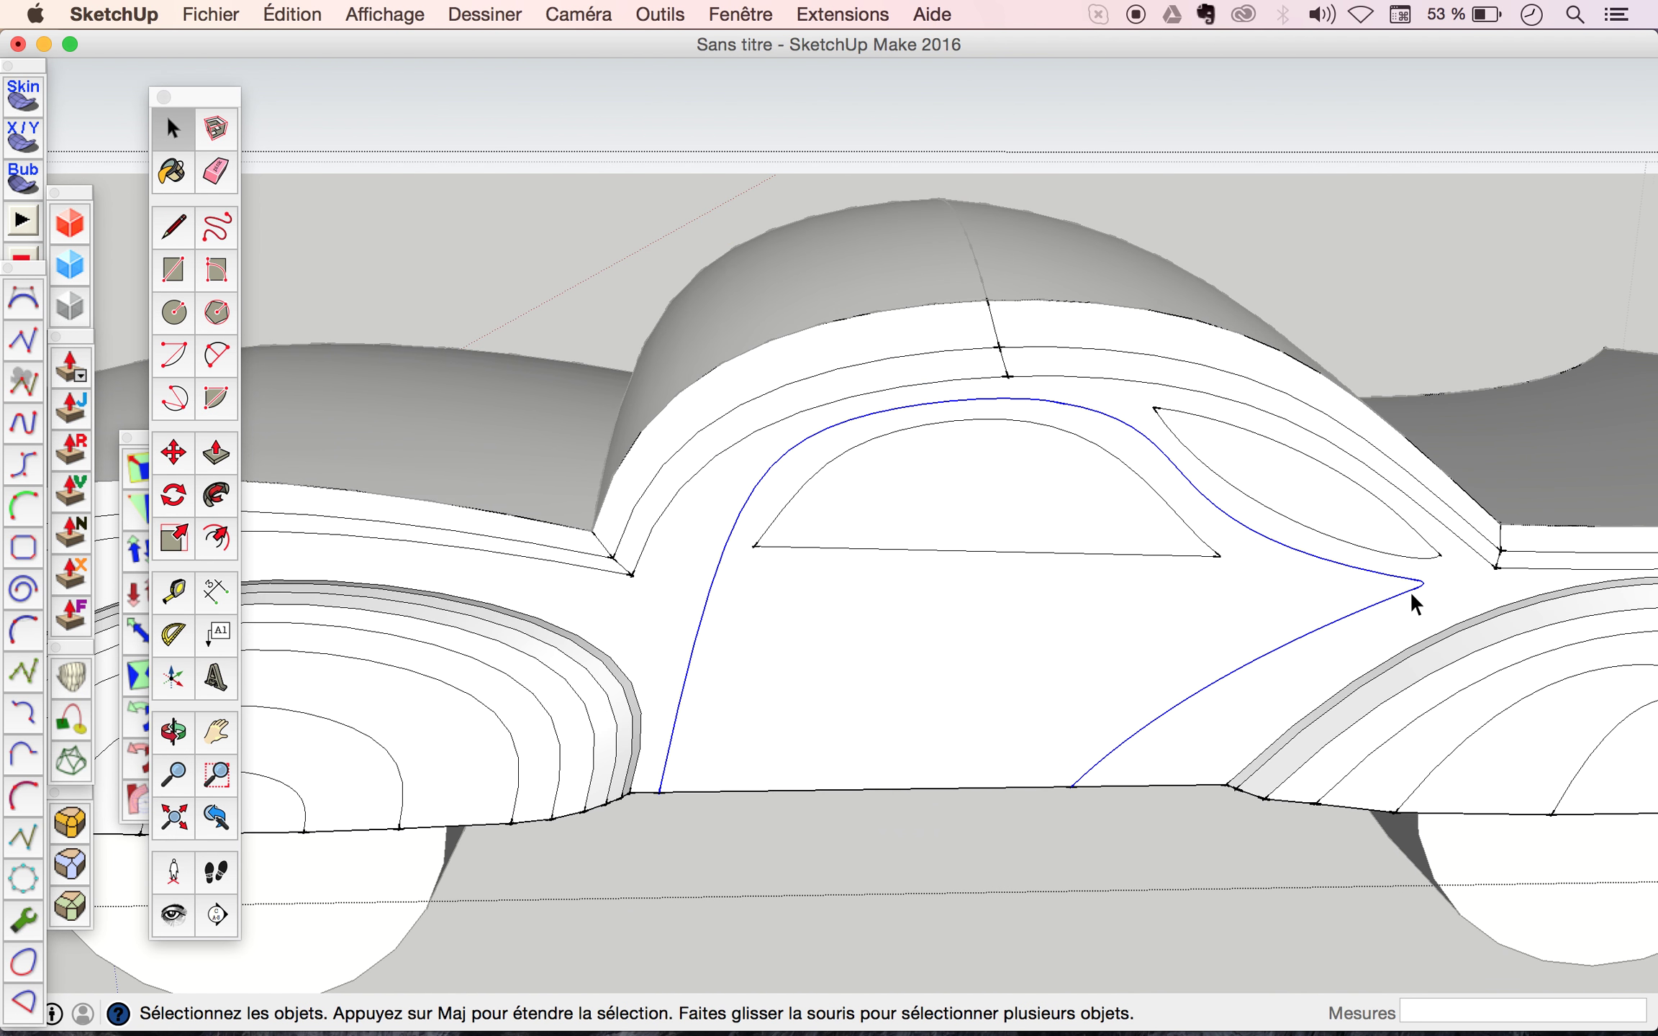
pyautogui.click(215, 539)
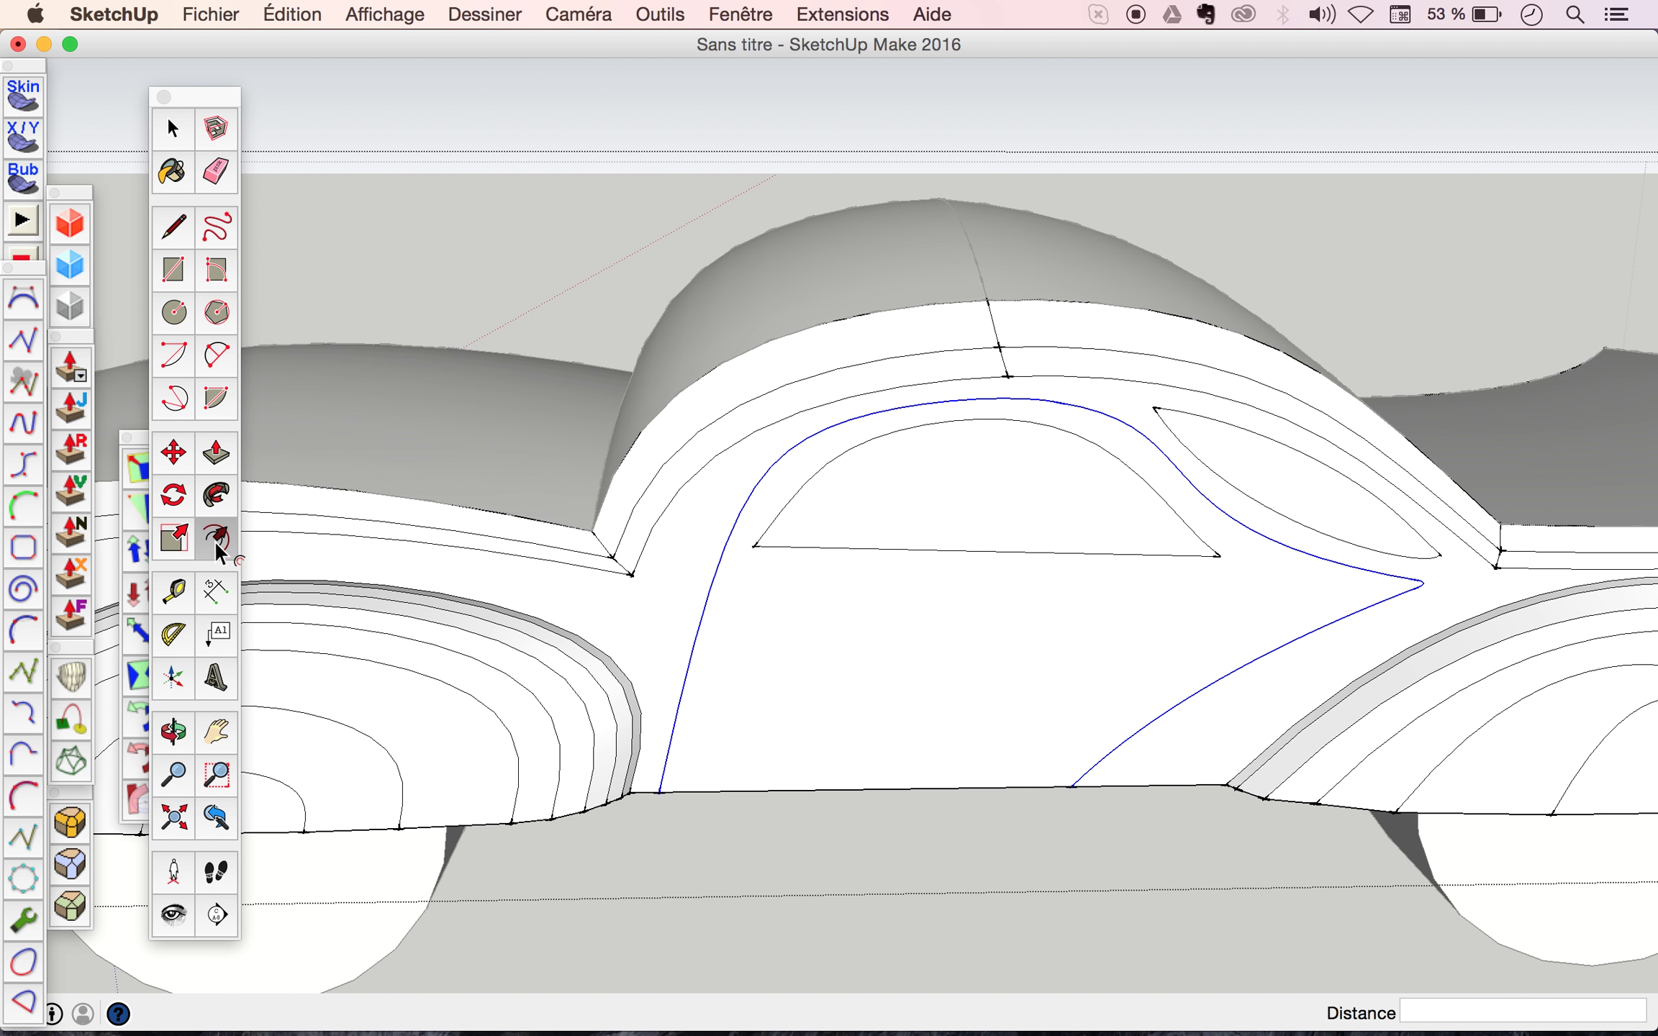
pyautogui.click(711, 620)
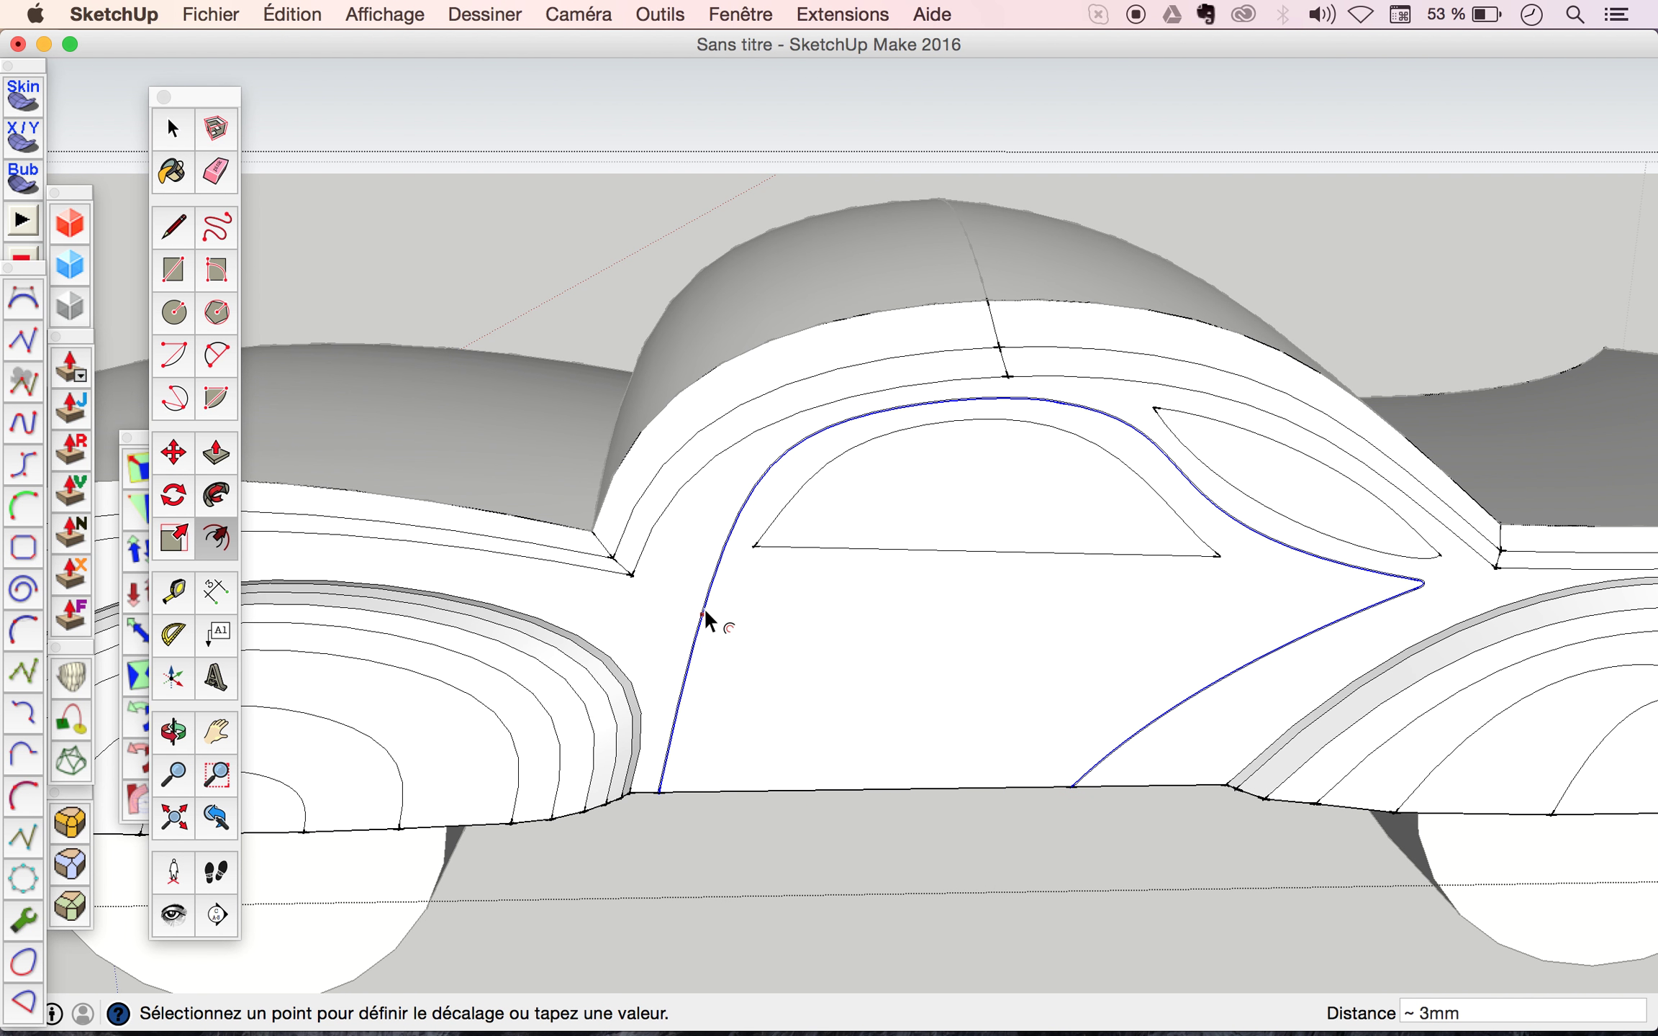
pyautogui.click(704, 612)
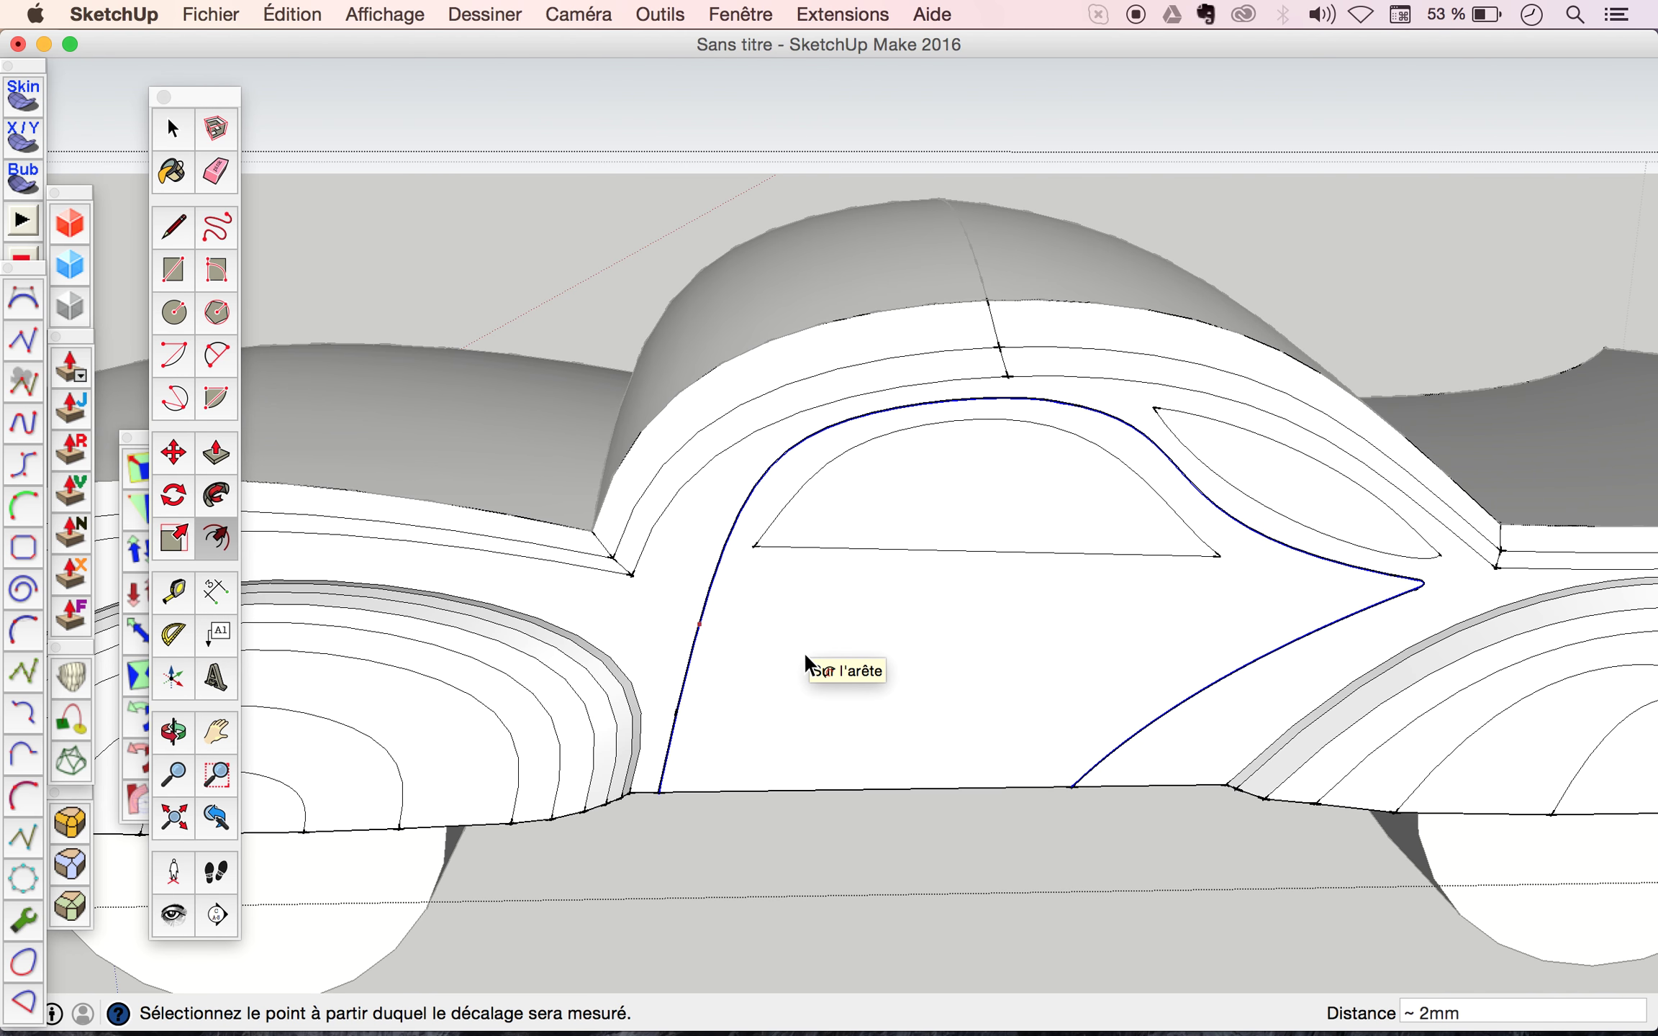
pyautogui.scroll(5, 1298, 534)
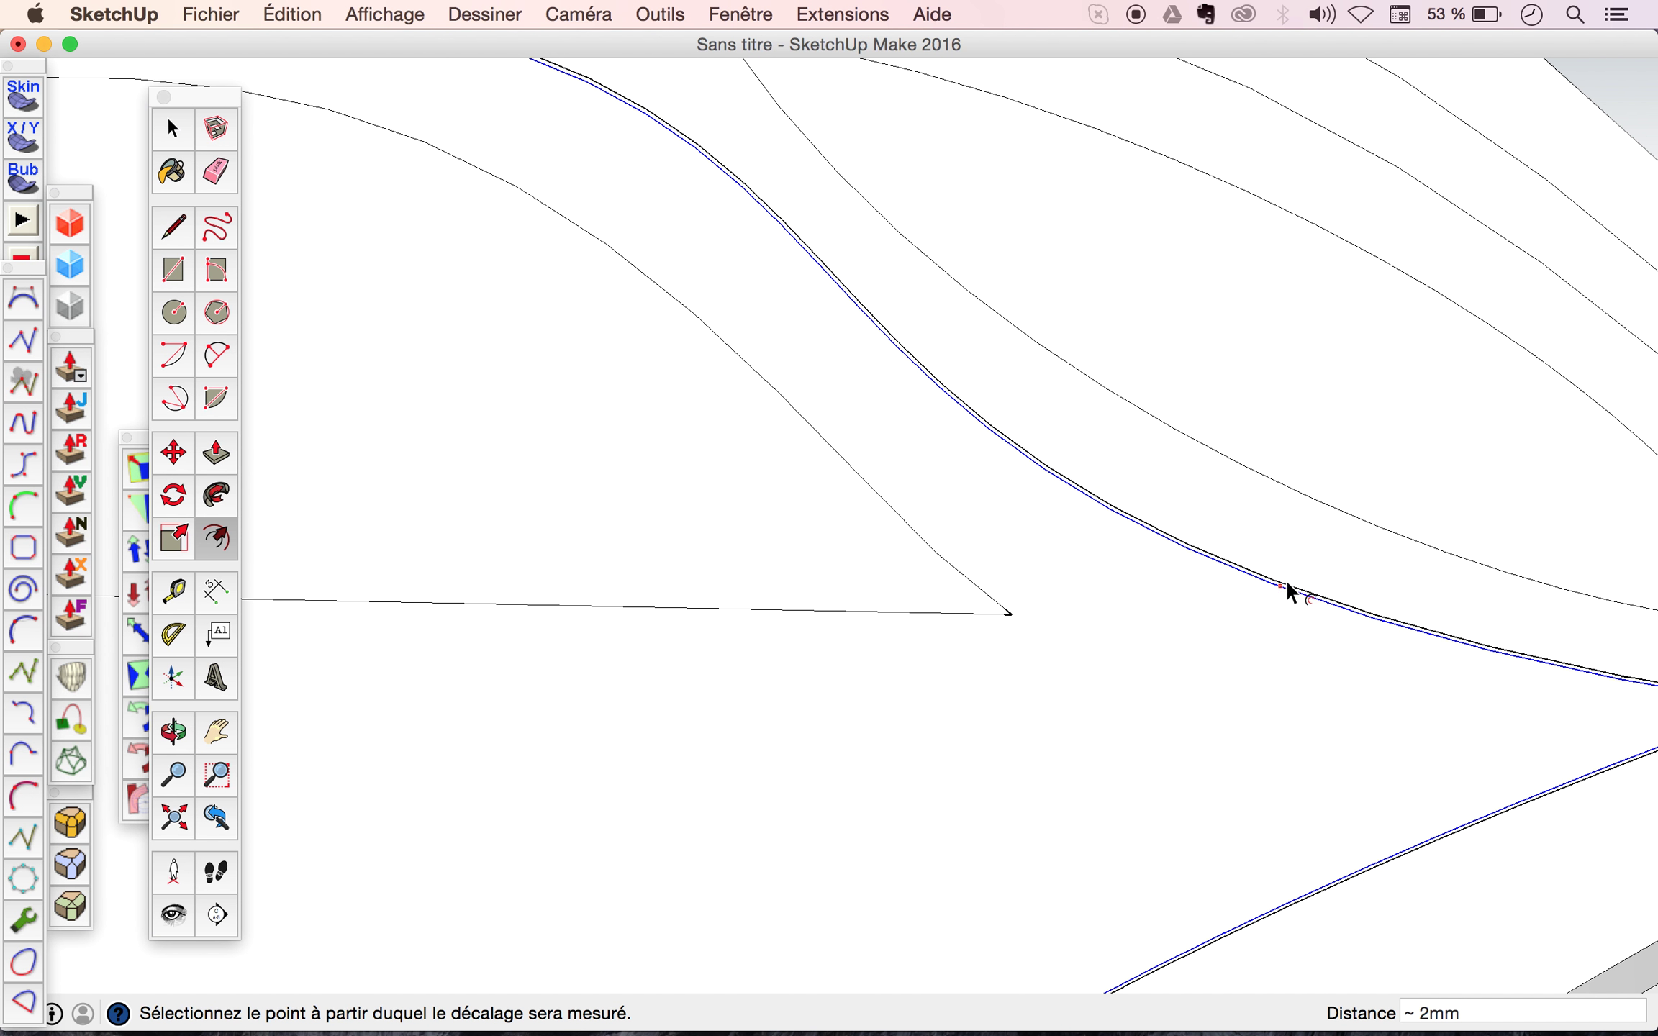
pyautogui.scroll(-4, 1249, 609)
pyautogui.scroll(-1, 1250, 609)
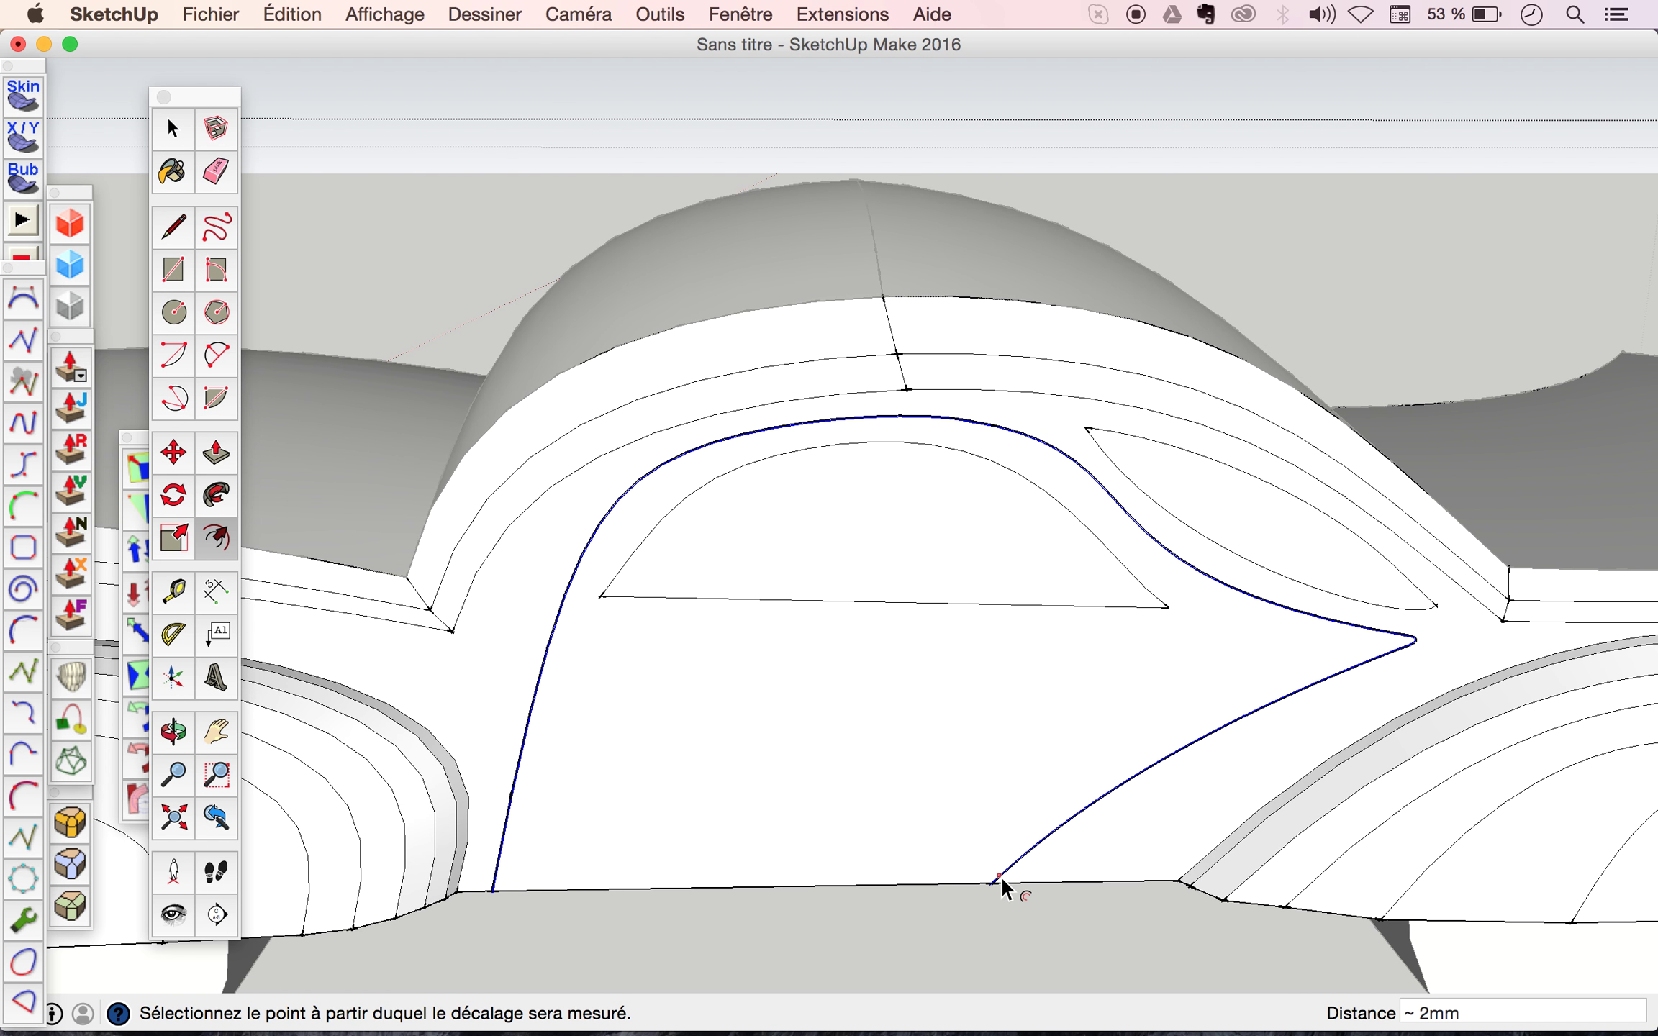
pyautogui.scroll(5, 1001, 878)
pyautogui.scroll(2, 1001, 878)
pyautogui.moveTo(1002, 878); pyautogui.dragTo(962, 637, button='middle')
pyautogui.press('o')
pyautogui.scroll(-3, 962, 636)
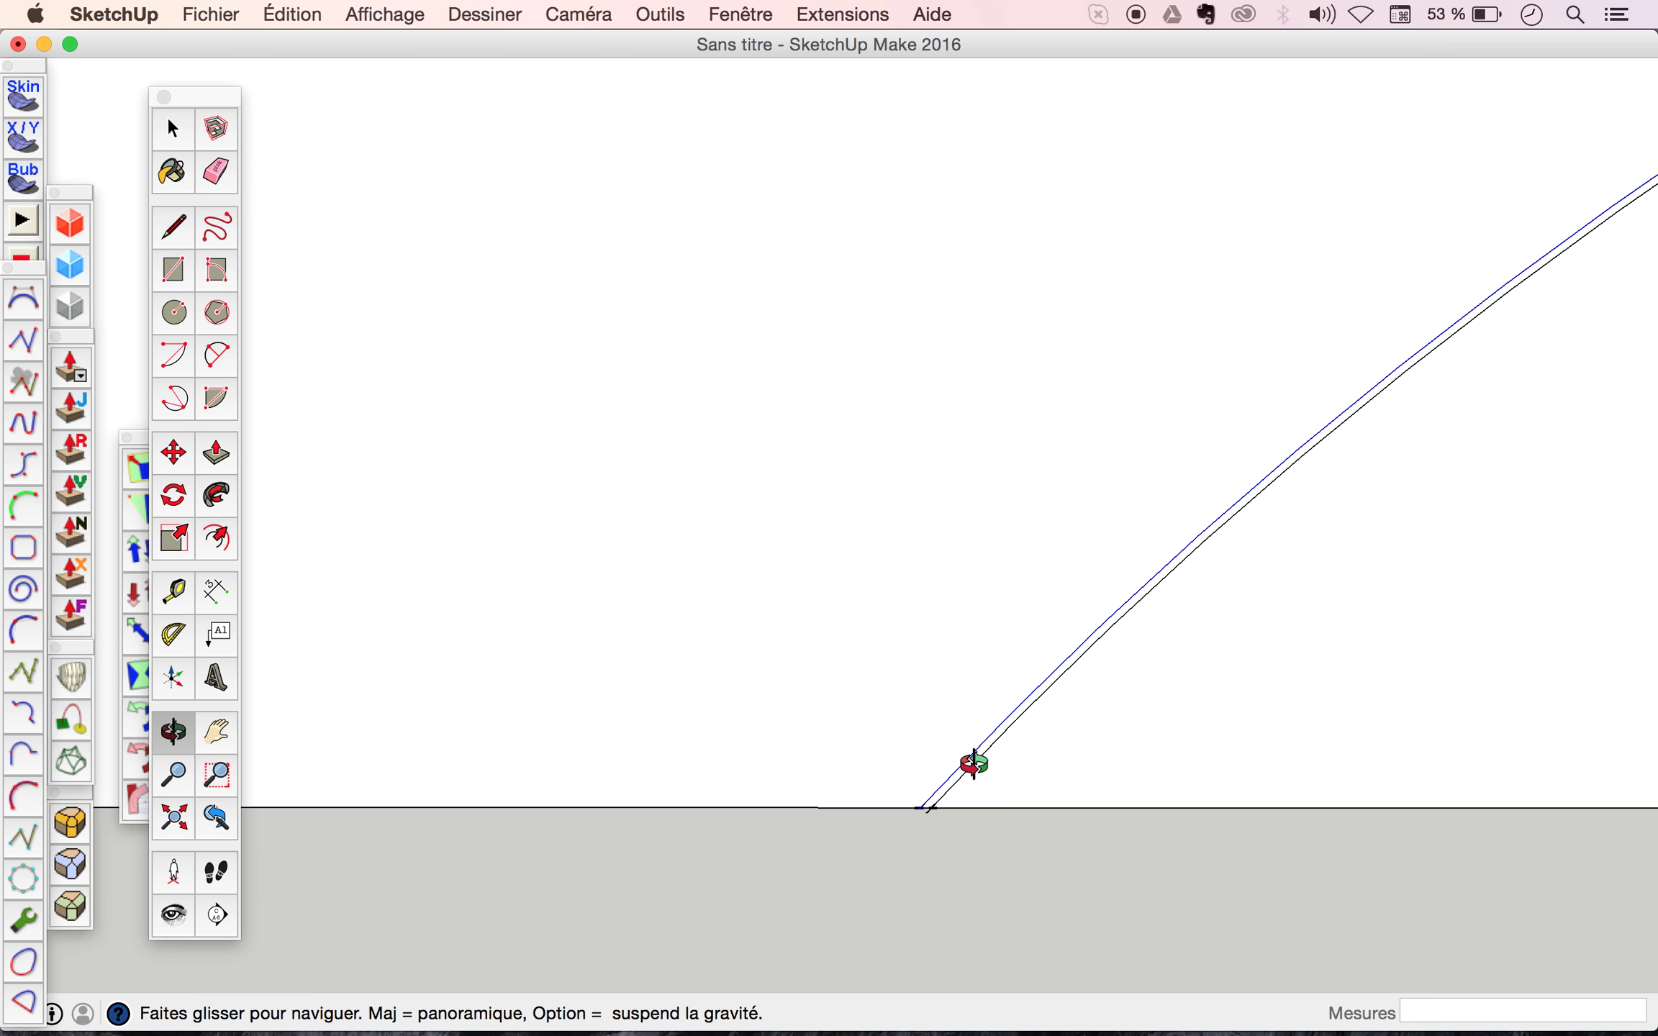
pyautogui.scroll(2, 955, 798)
pyautogui.scroll(3, 955, 798)
pyautogui.press('space')
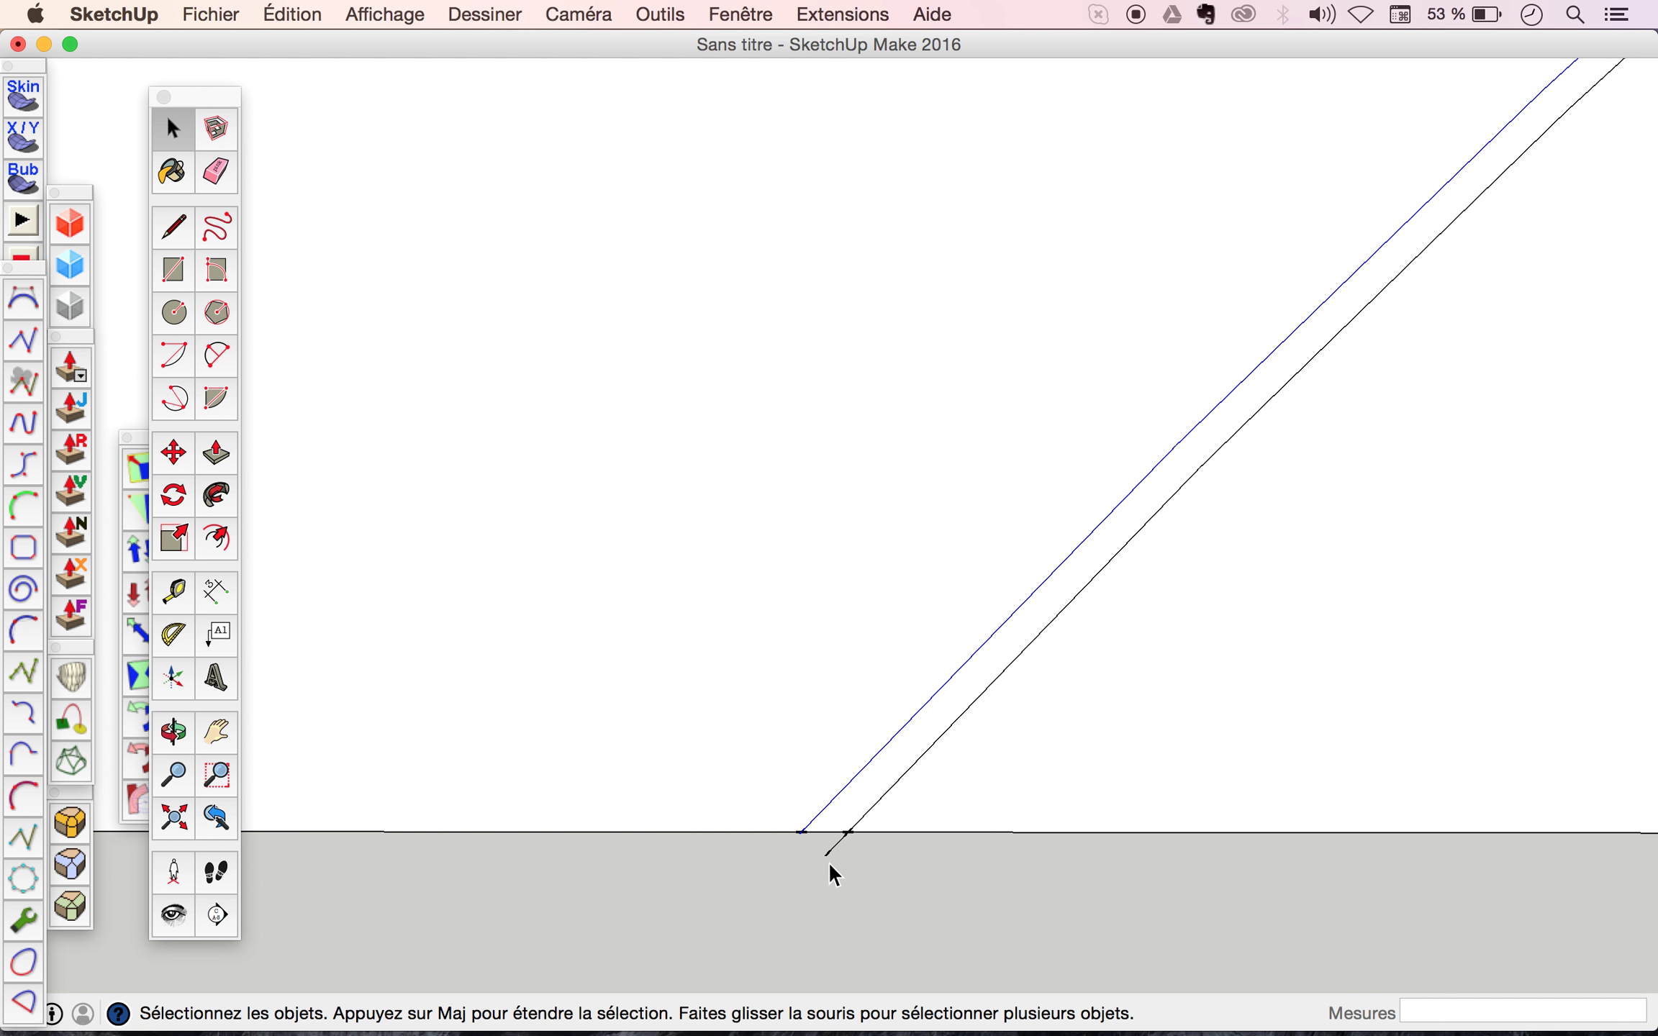
pyautogui.click(831, 851)
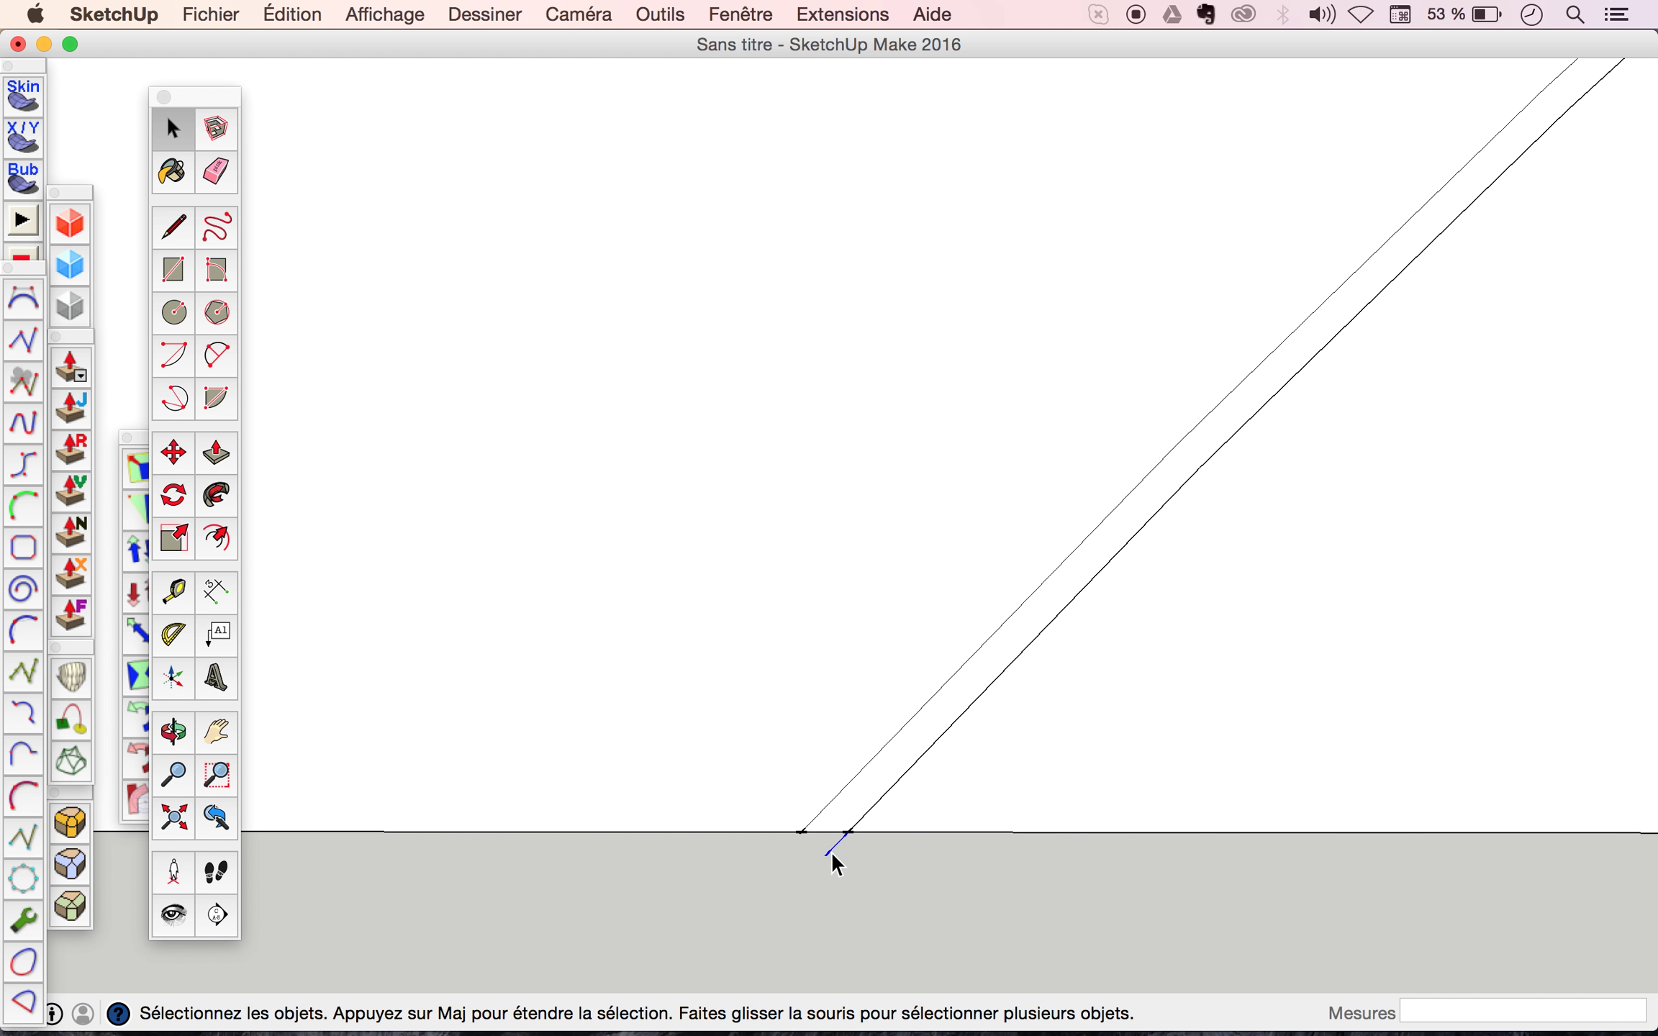
pyautogui.scroll(-3, 1136, 547)
pyautogui.scroll(-2, 1136, 547)
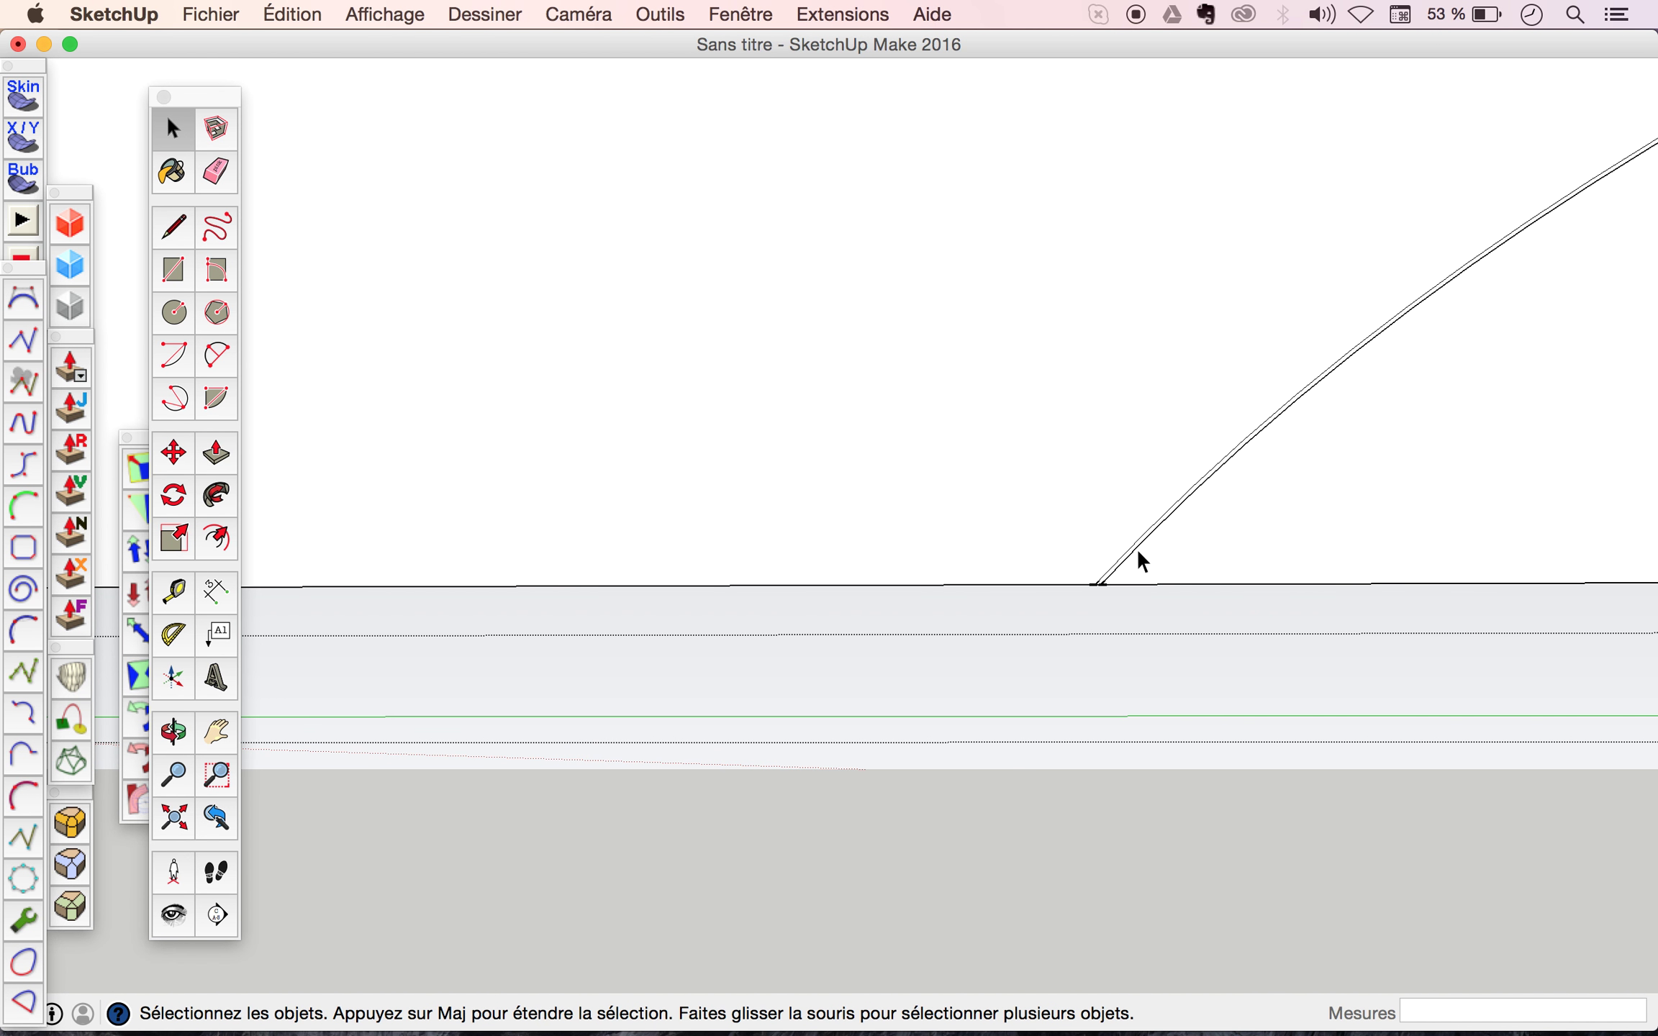
pyautogui.scroll(-3, 1564, 534)
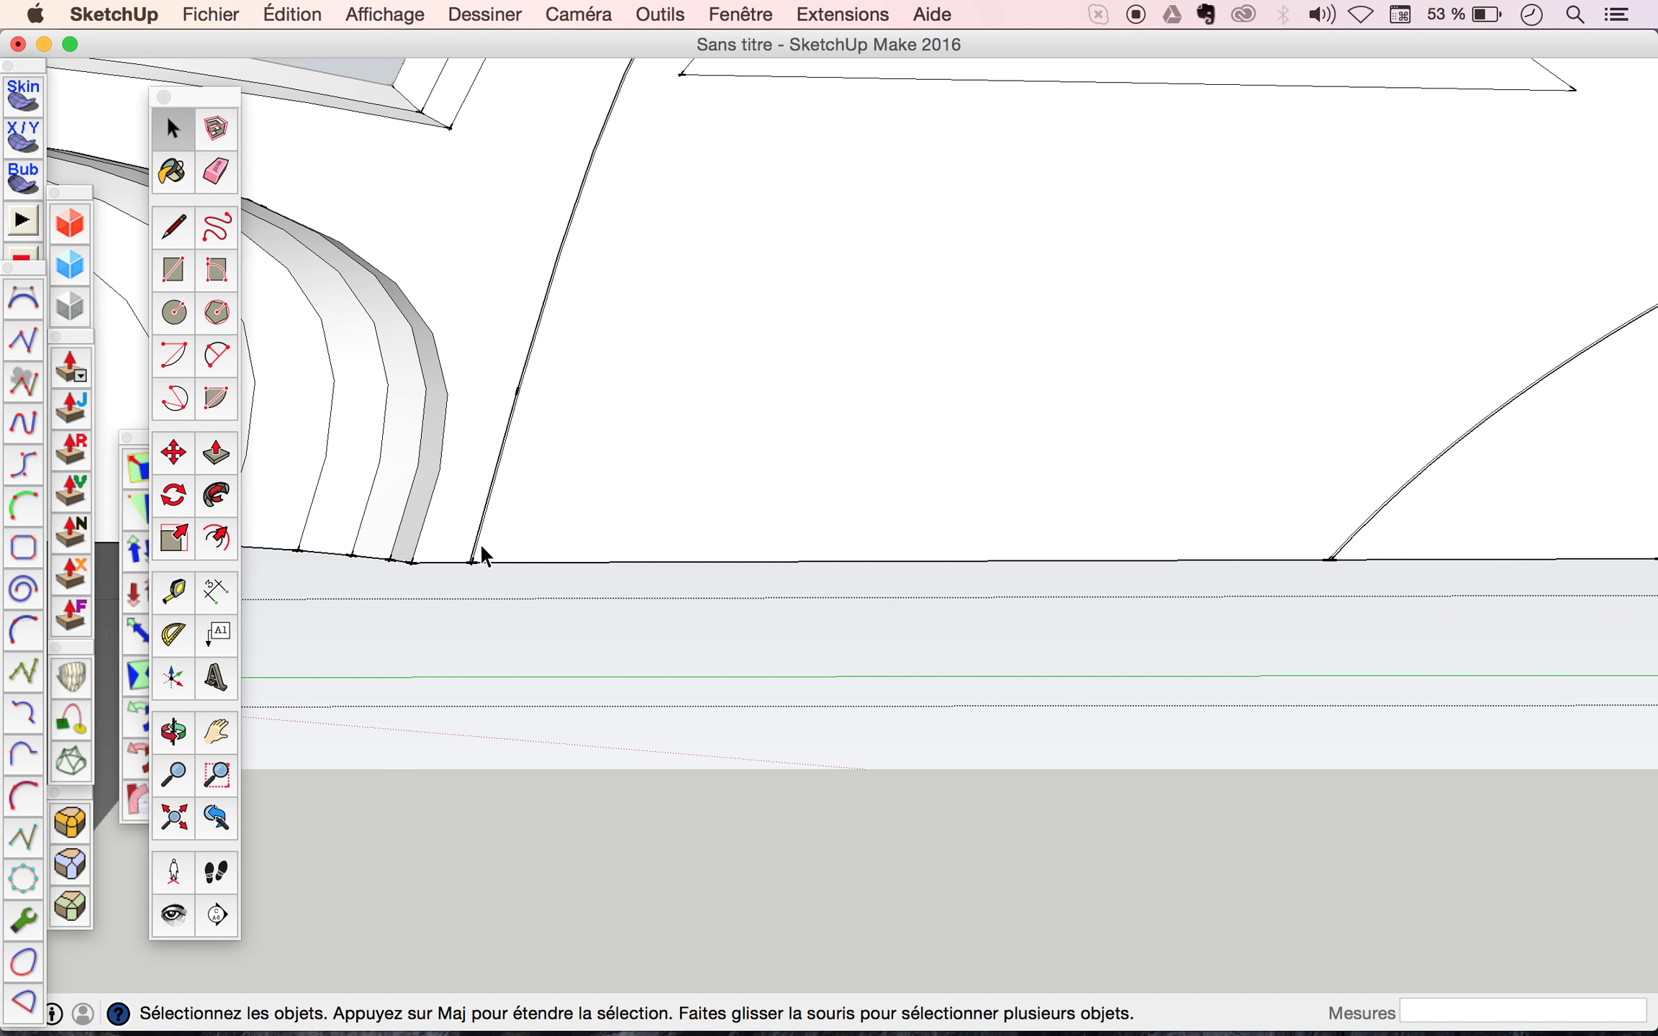
pyautogui.scroll(3, 471, 553)
pyautogui.scroll(2, 472, 553)
pyautogui.scroll(2, 471, 553)
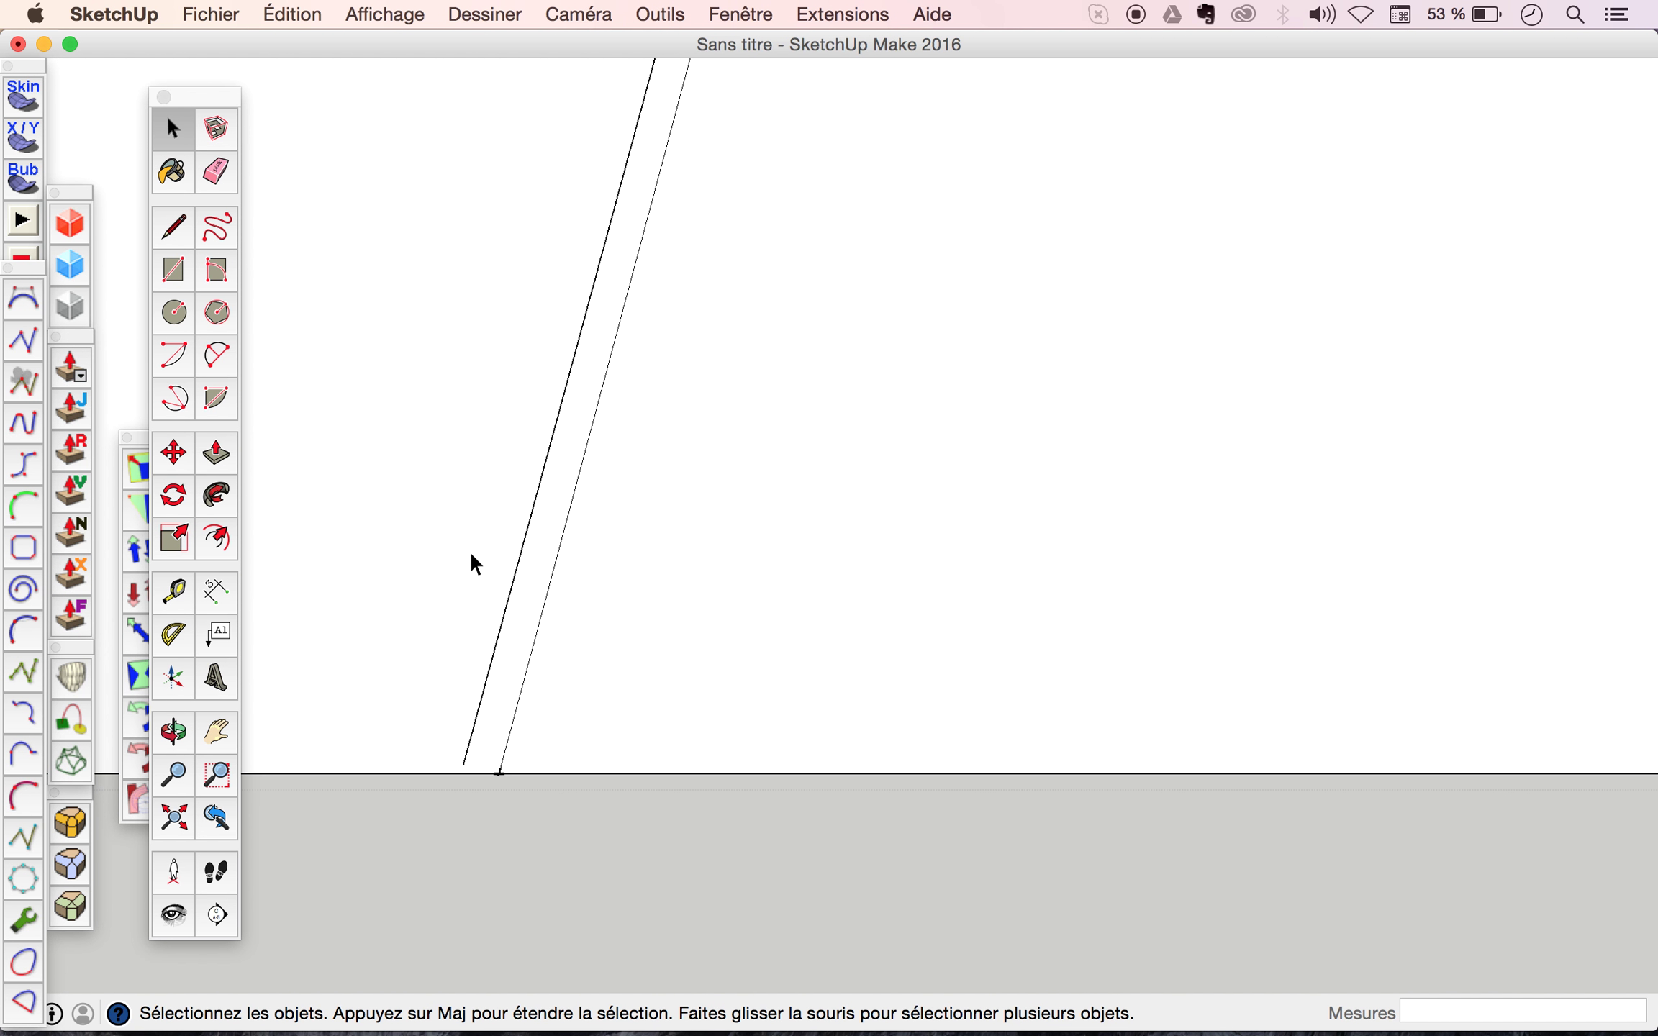
pyautogui.scroll(1, 466, 752)
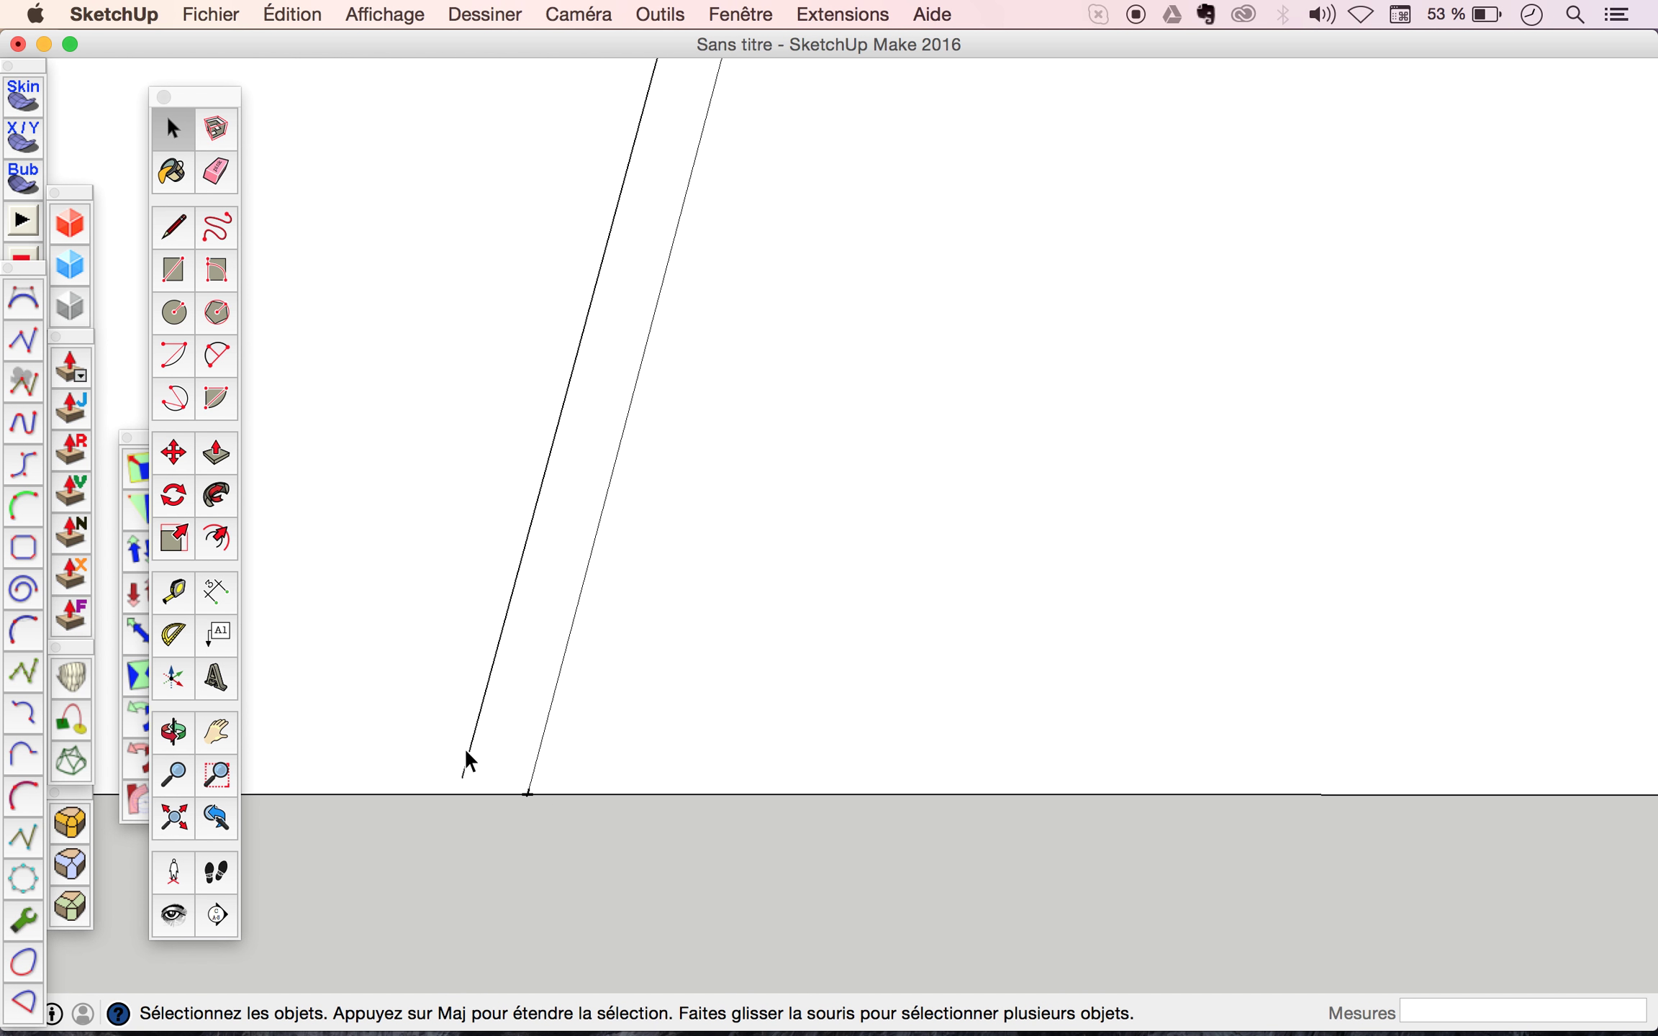
pyautogui.click(172, 229)
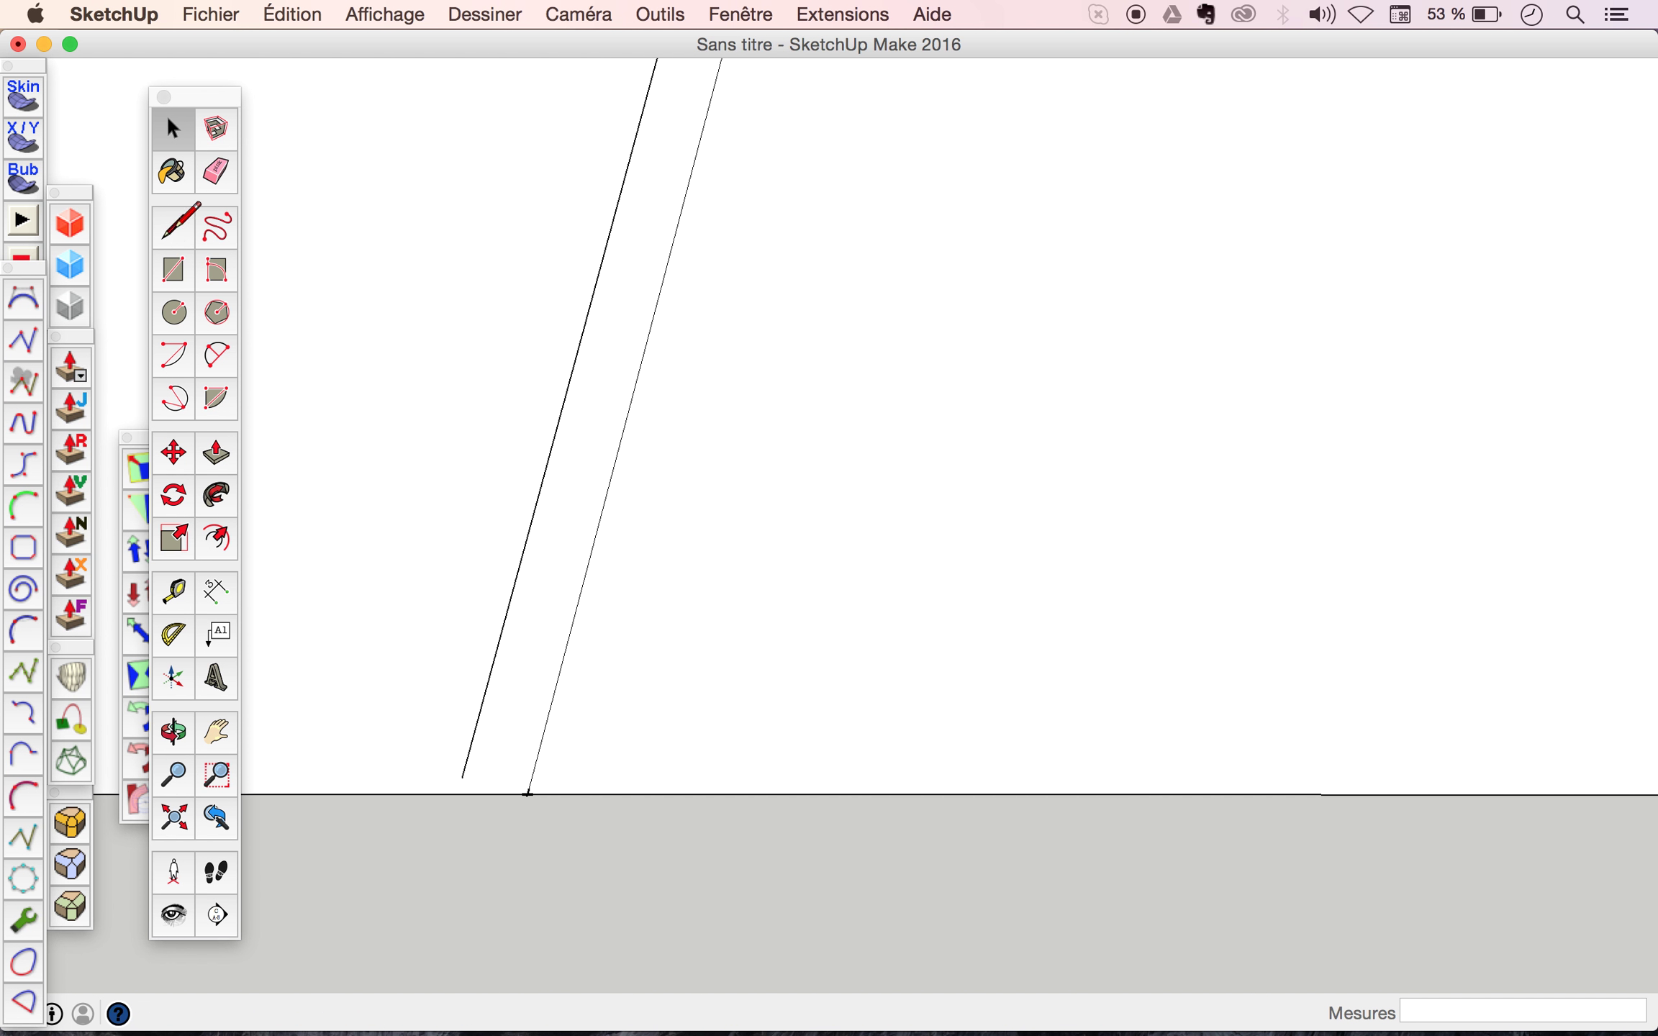
# Draw a line from the left diagonal edge's loose end down to the ground line.
pyautogui.click(461, 778)
pyautogui.scroll(2, 458, 793)
pyautogui.scroll(1, 461, 789)
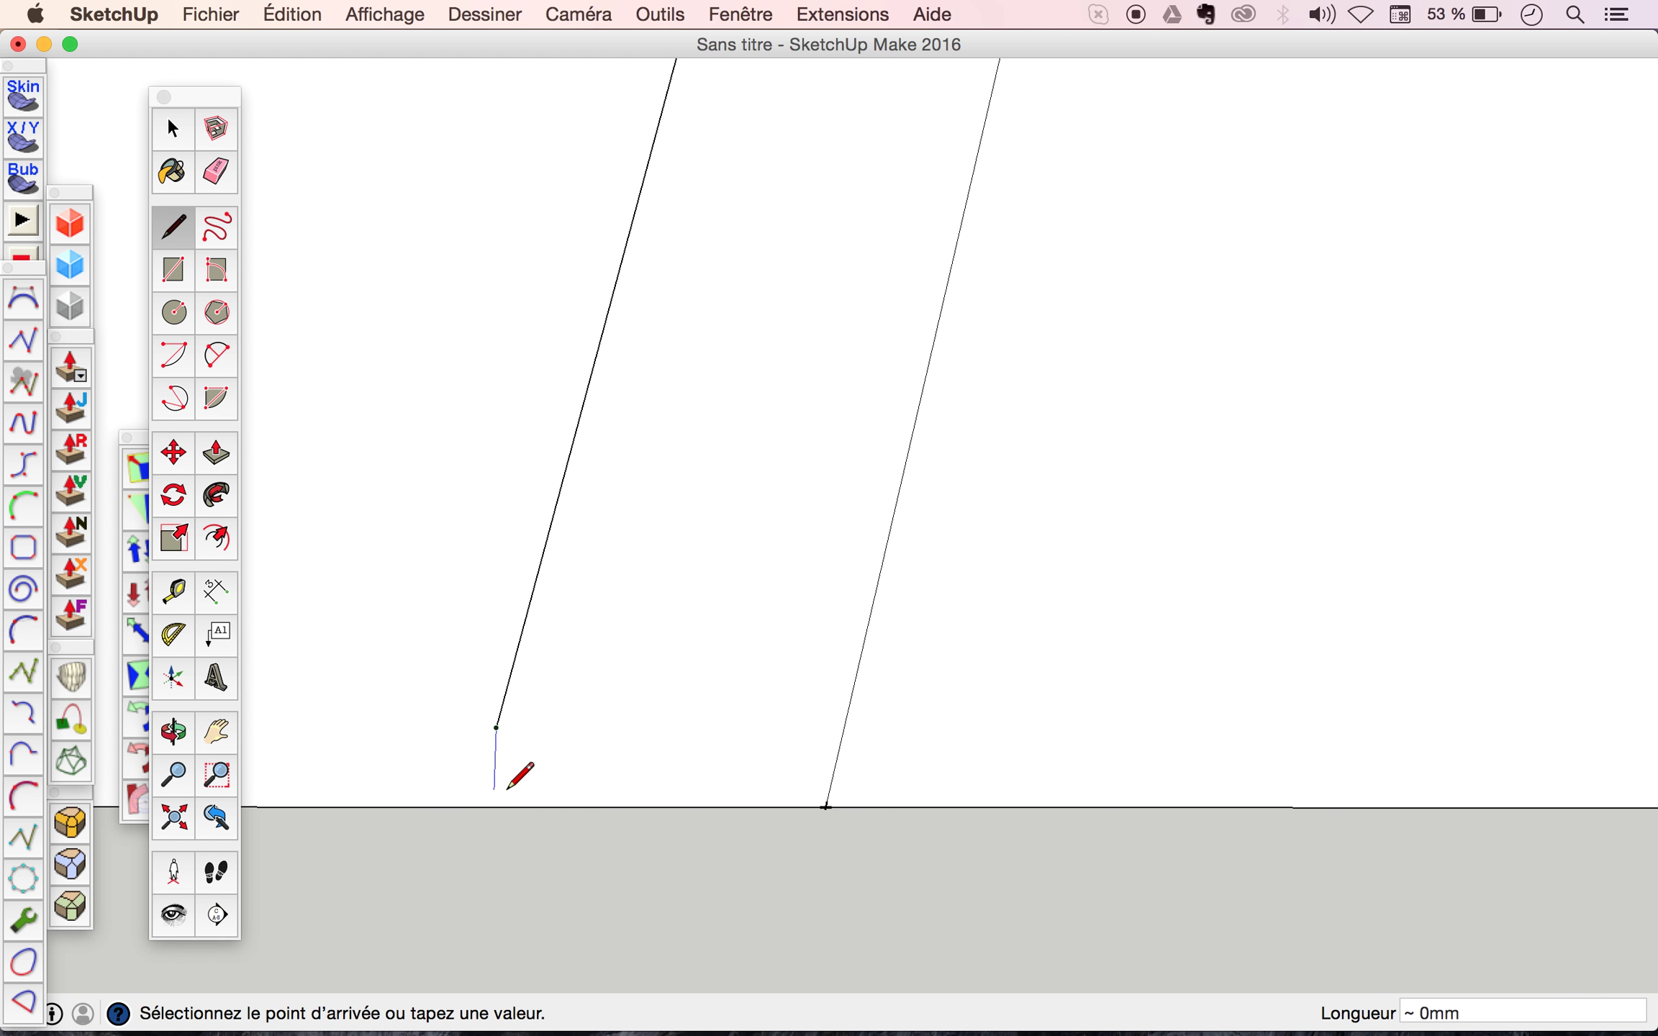
pyautogui.click(475, 806)
pyautogui.scroll(-2, 479, 522)
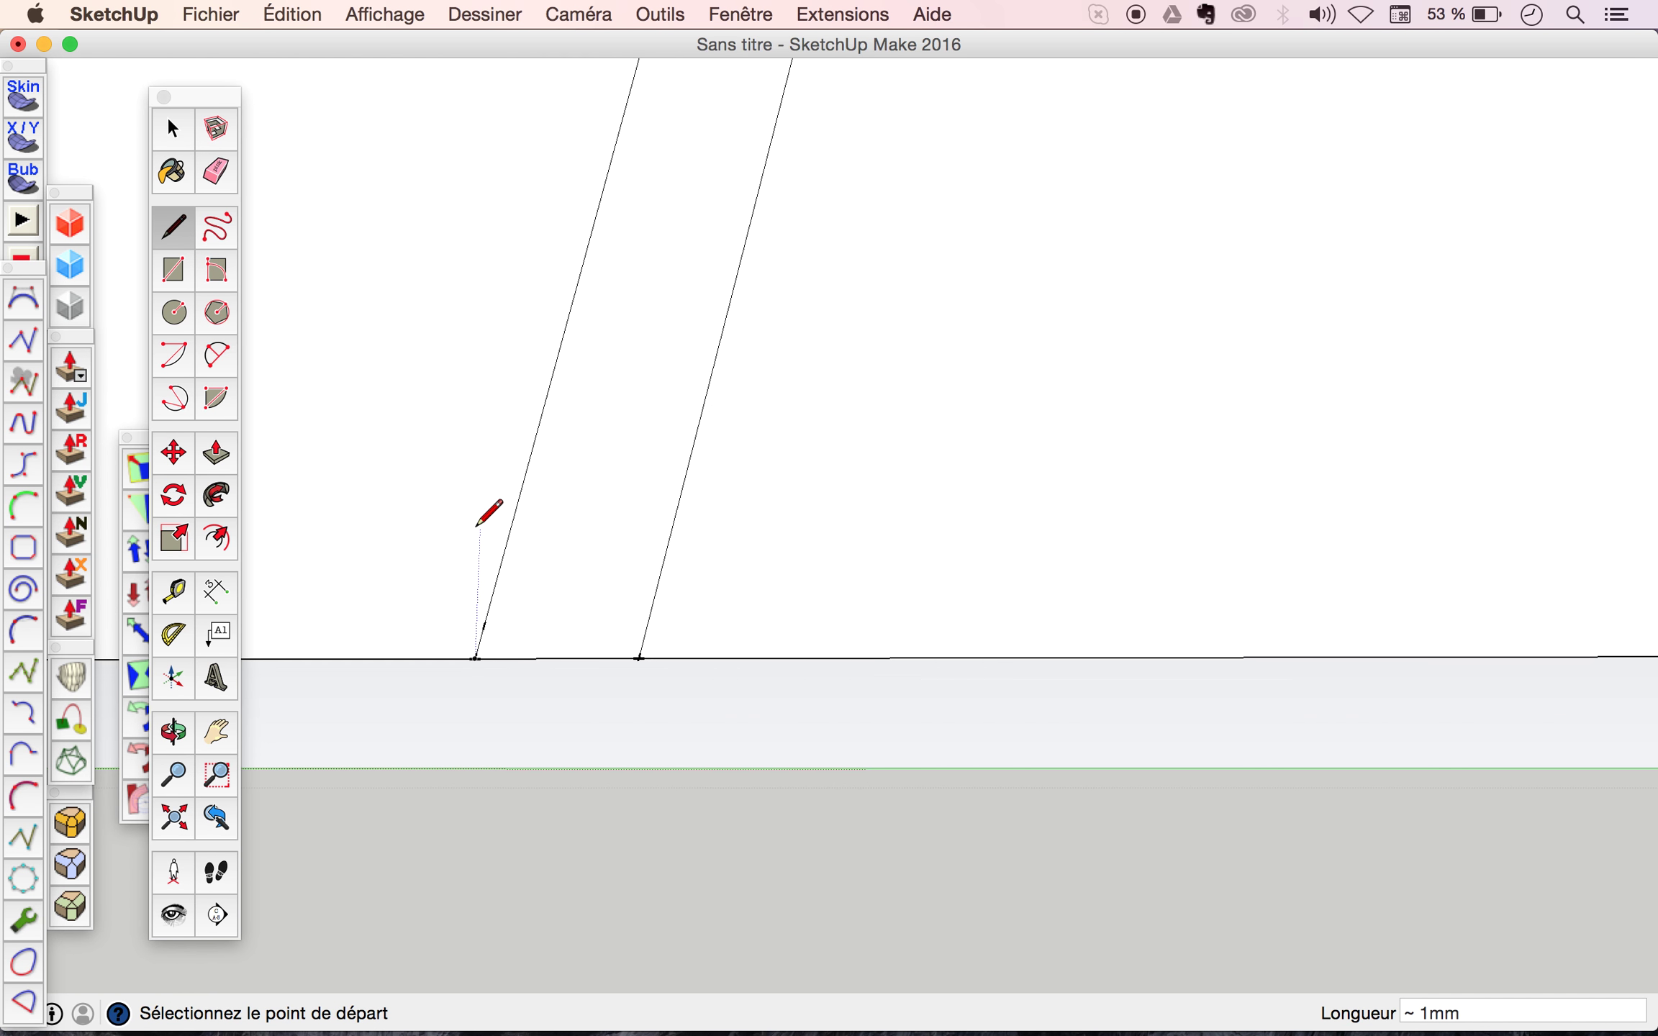
pyautogui.press('space')
# Orbit and zoom around the car body to inspect the closed door panel.
pyautogui.moveTo(508, 526); pyautogui.dragTo(652, 532, button='middle')
pyautogui.scroll(2, 652, 532)
pyautogui.scroll(-3, 653, 533)
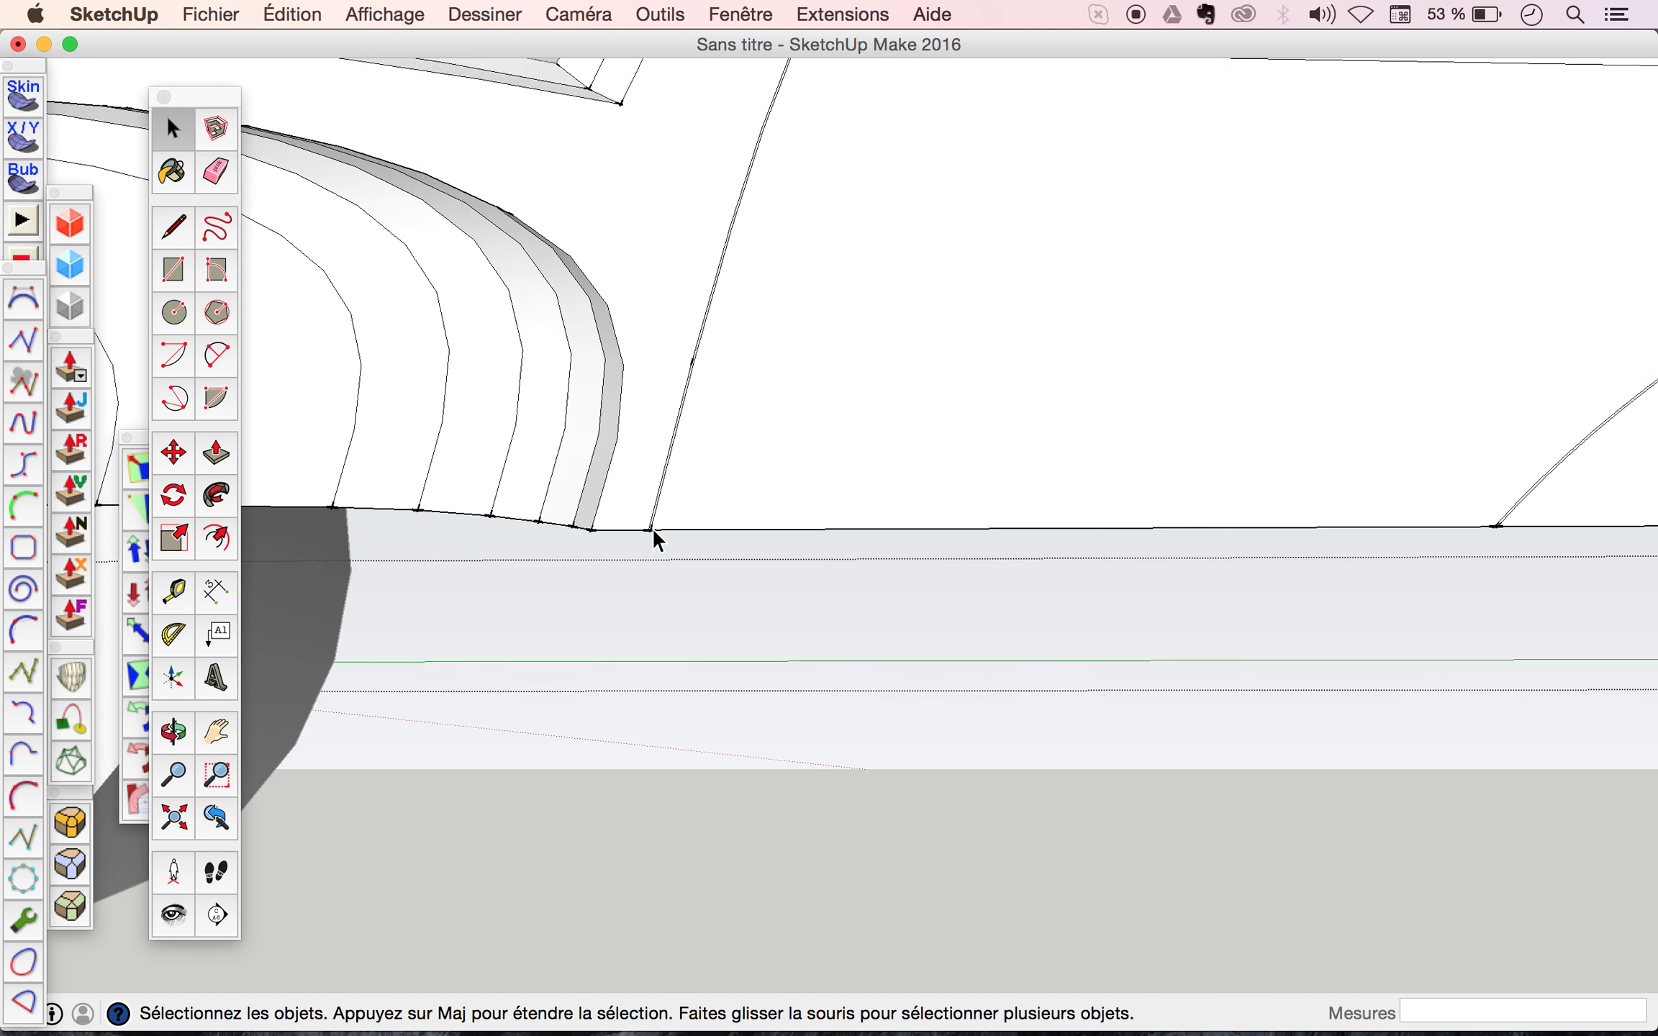
pyautogui.scroll(-3, 653, 533)
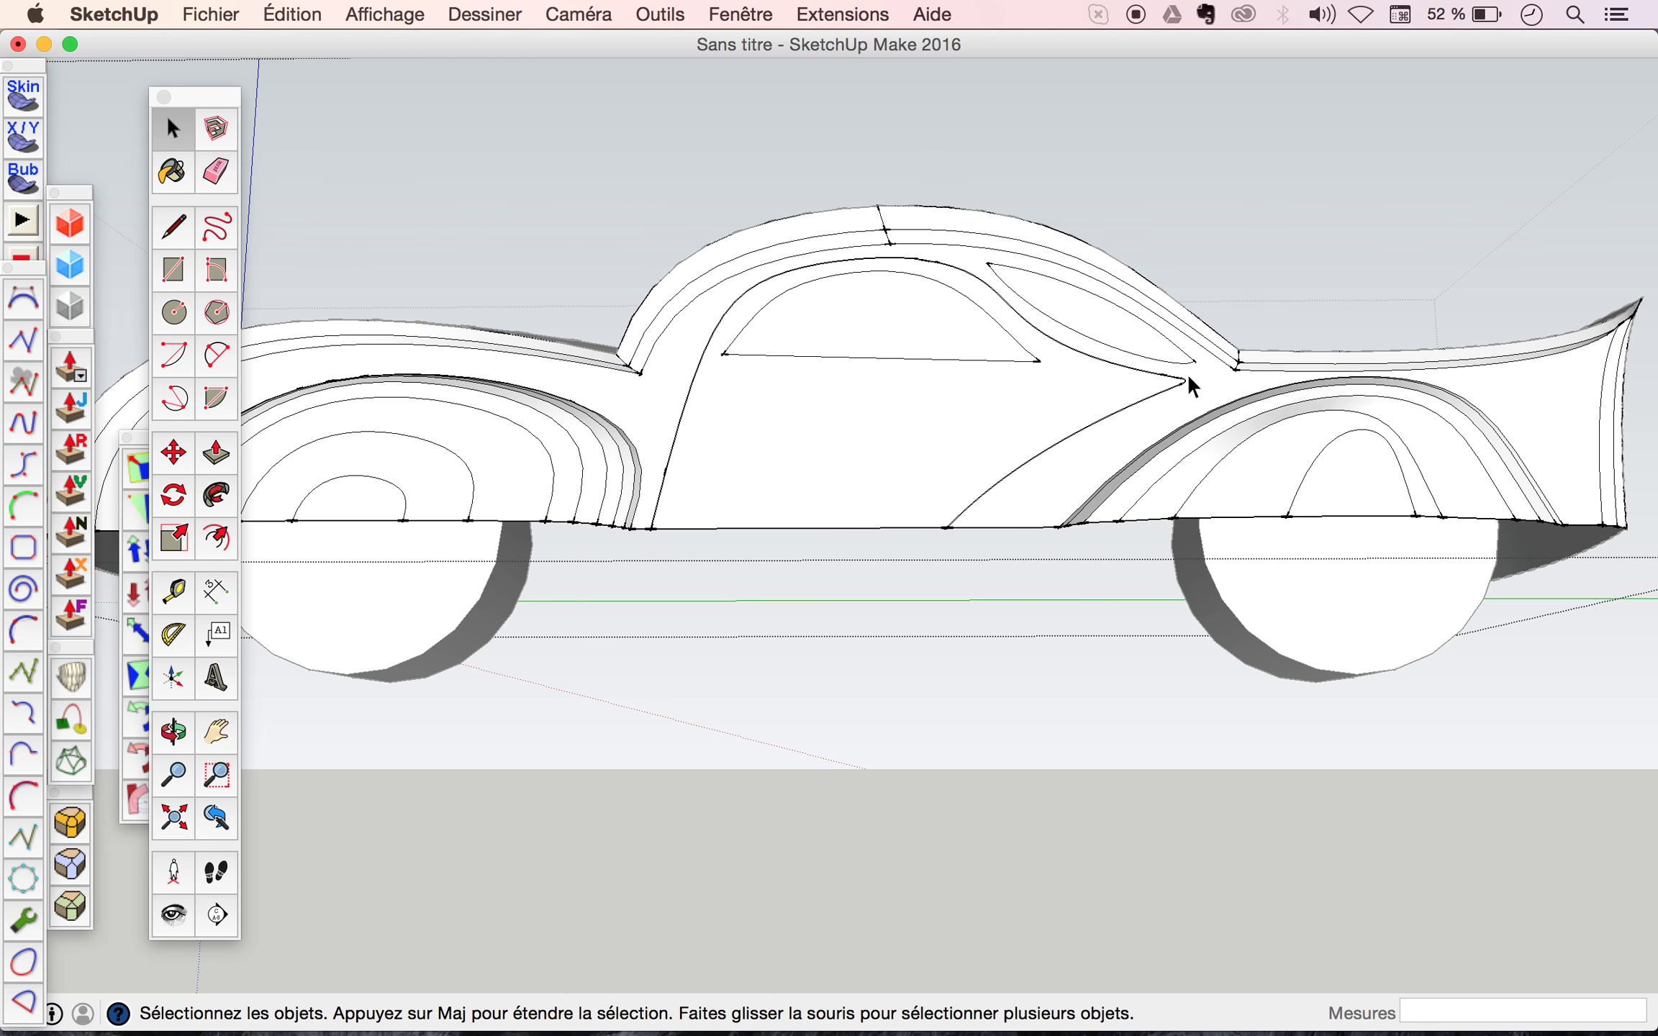
pyautogui.scroll(4, 1187, 376)
pyautogui.scroll(3, 1184, 432)
pyautogui.scroll(2, 1182, 439)
pyautogui.scroll(-2, 1182, 440)
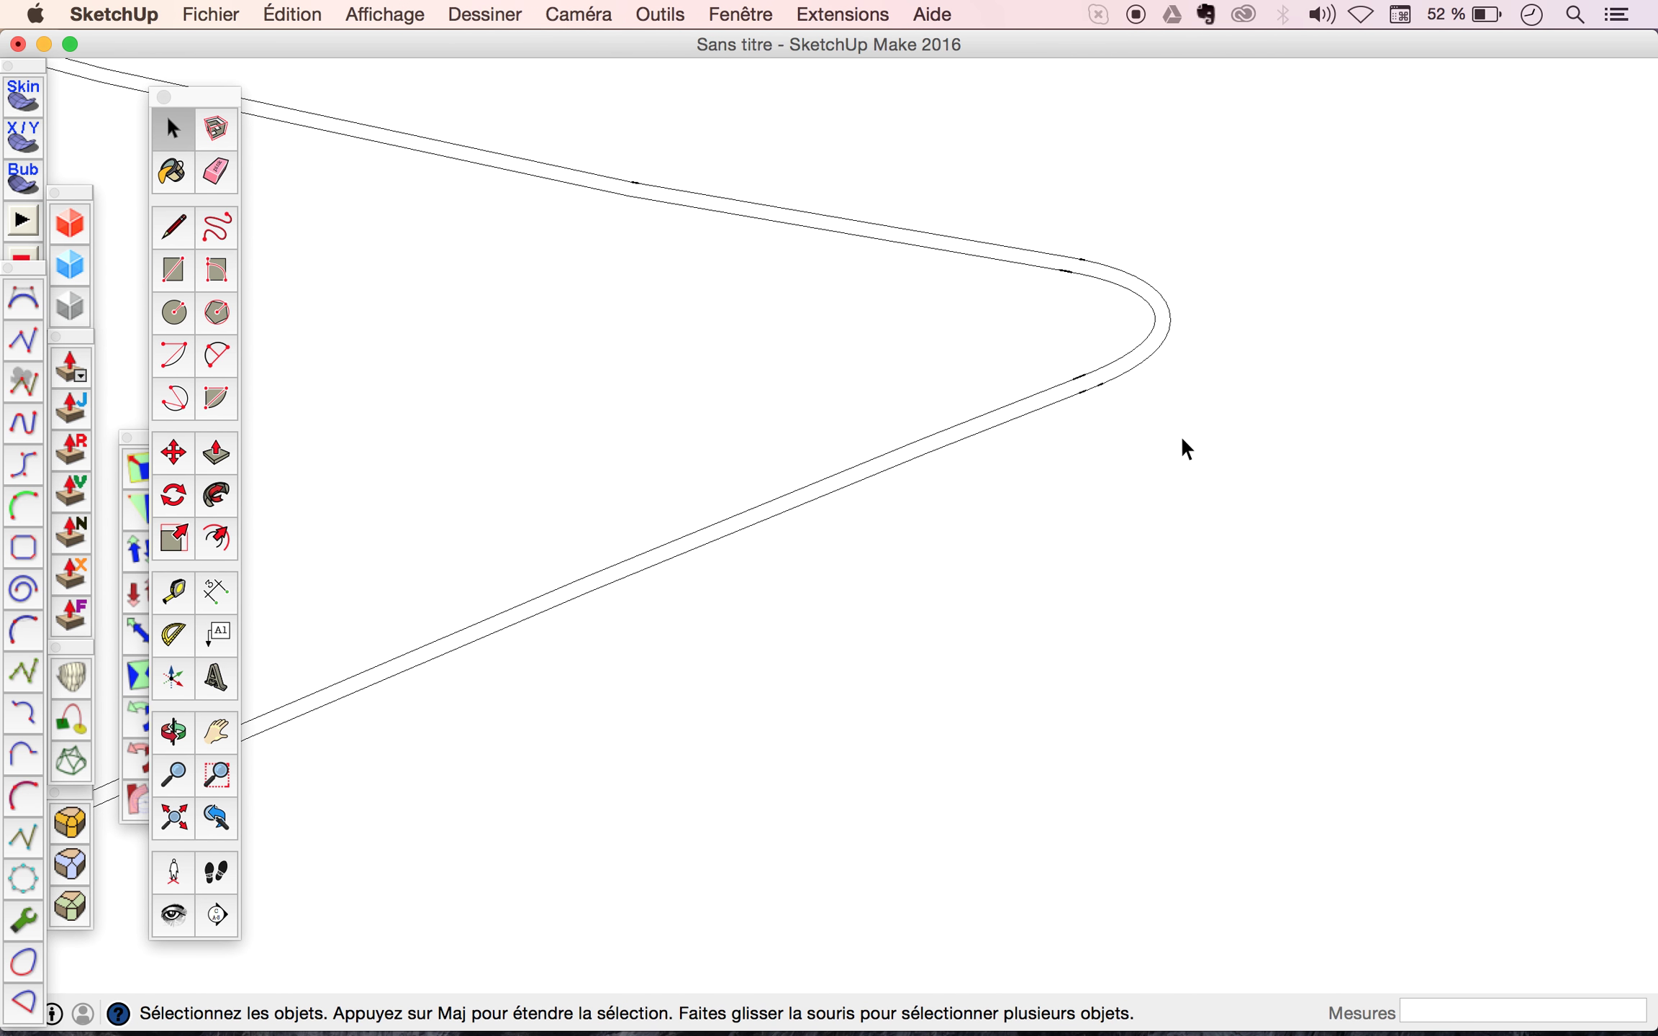
pyautogui.scroll(-2, 1183, 440)
pyautogui.scroll(-3, 1182, 440)
pyautogui.scroll(-3, 1182, 448)
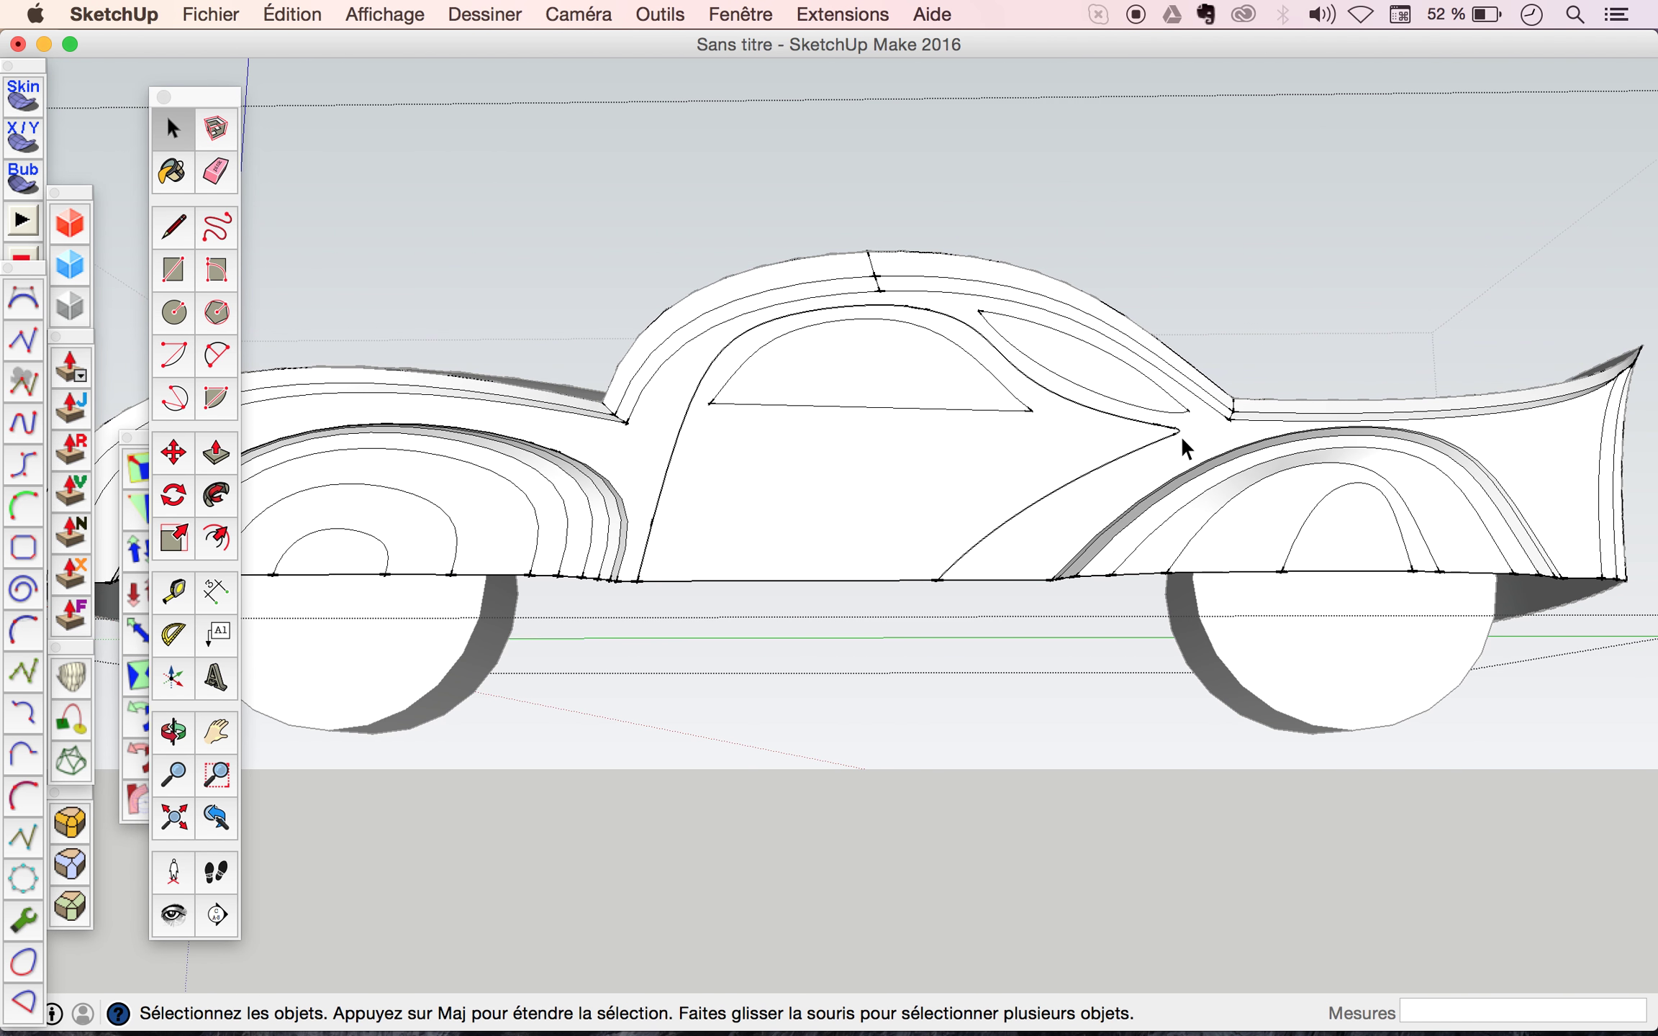
pyautogui.middleClick(892, 480)
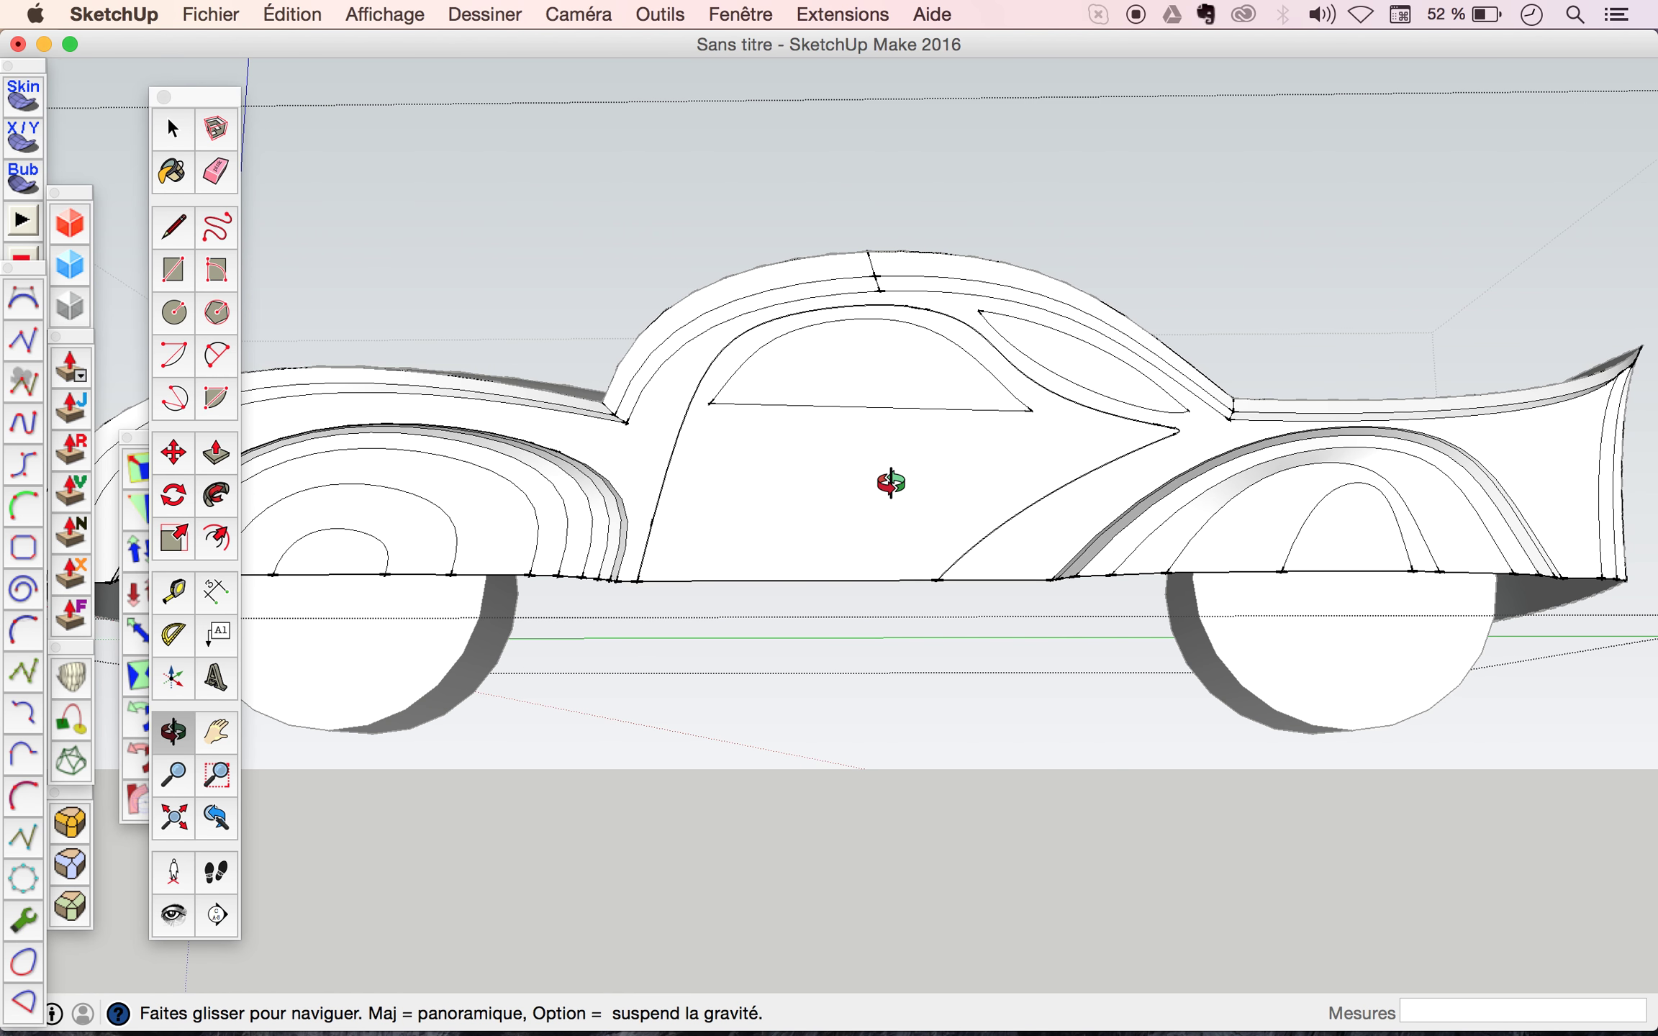
# Select the door face and orbit to see it at an angle.
pyautogui.click(839, 482)
pyautogui.moveTo(839, 485)
pyautogui.mouseDown(button='middle')
pyautogui.moveTo(947, 549)
pyautogui.moveTo(1001, 621)
pyautogui.mouseUp(button='middle')
pyautogui.scroll(2, 943, 551)
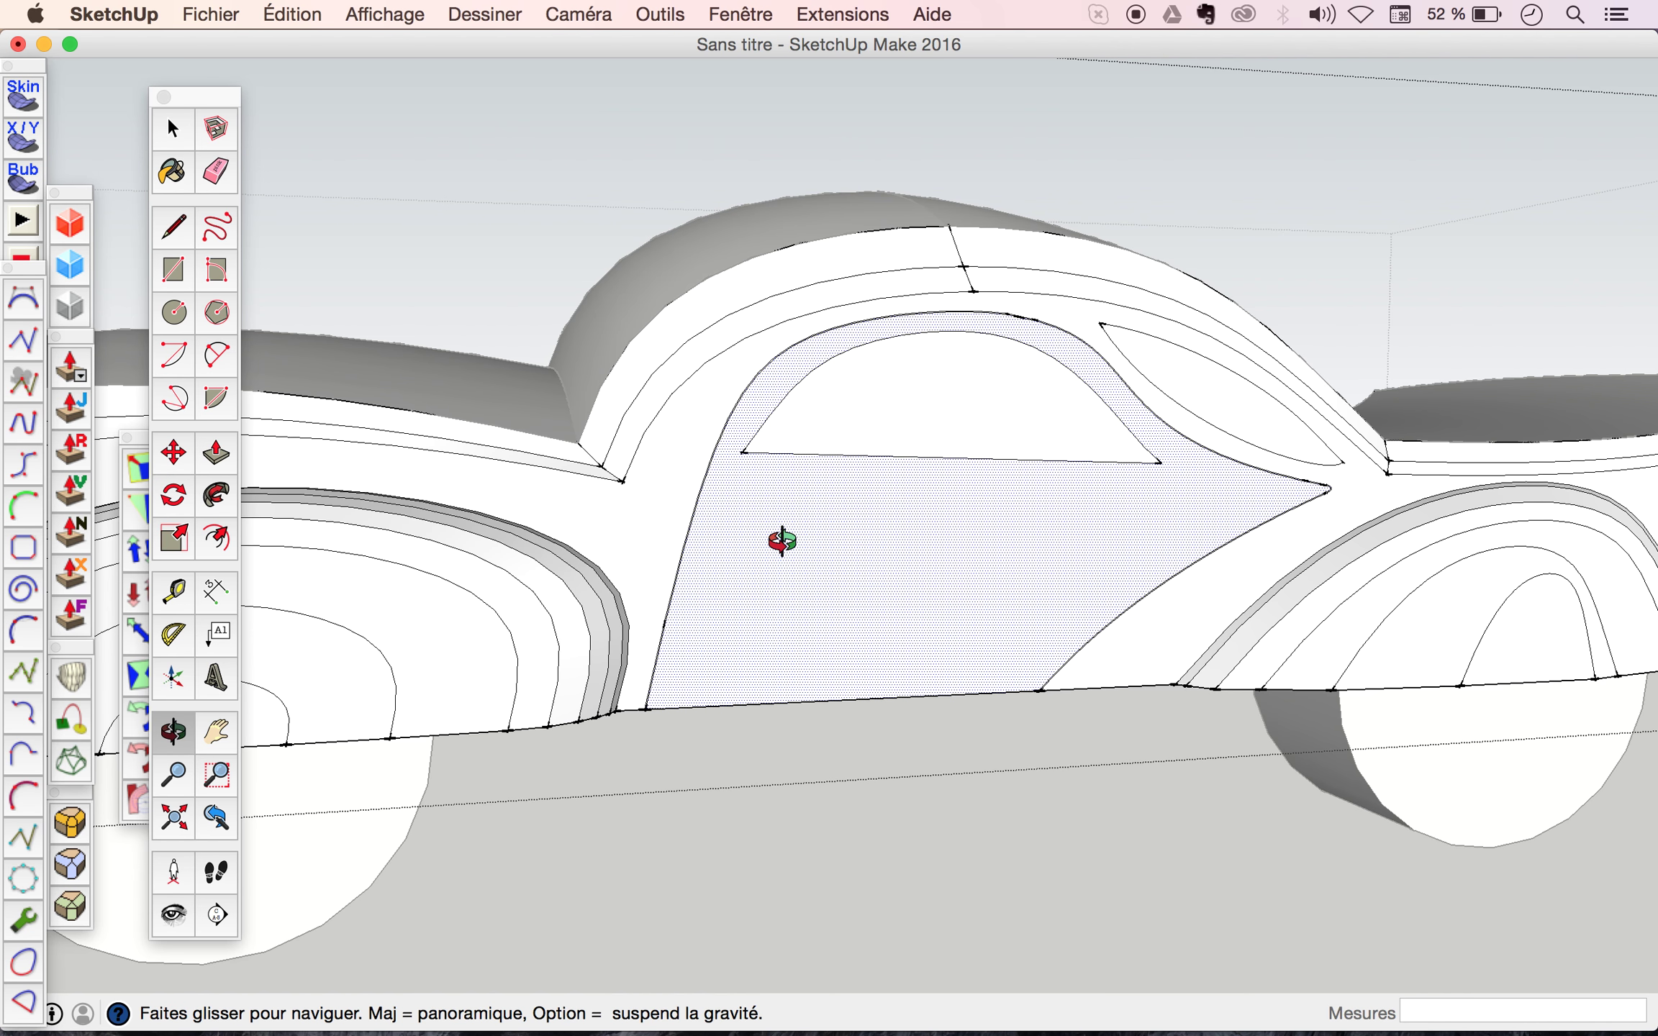
pyautogui.scroll(3, 777, 540)
pyautogui.scroll(3, 777, 540)
pyautogui.moveTo(777, 540); pyautogui.dragTo(868, 601)
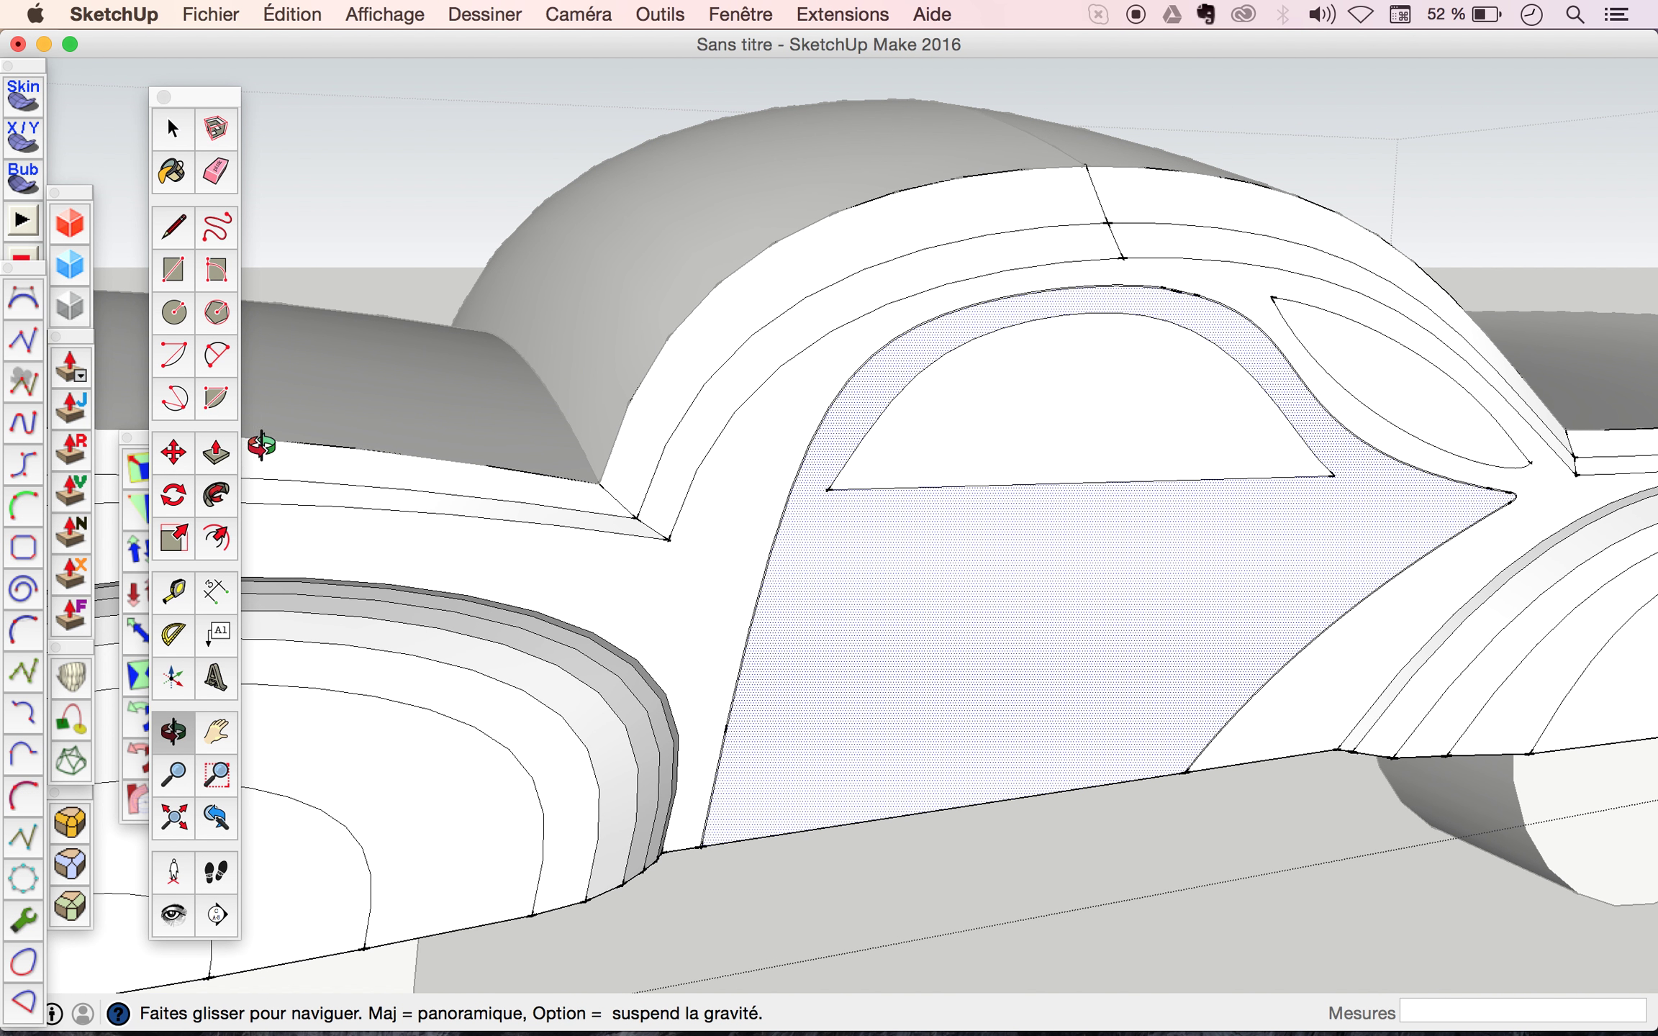
# Push/pull the door face out 3mm, then reselect the door face.
pyautogui.click(216, 454)
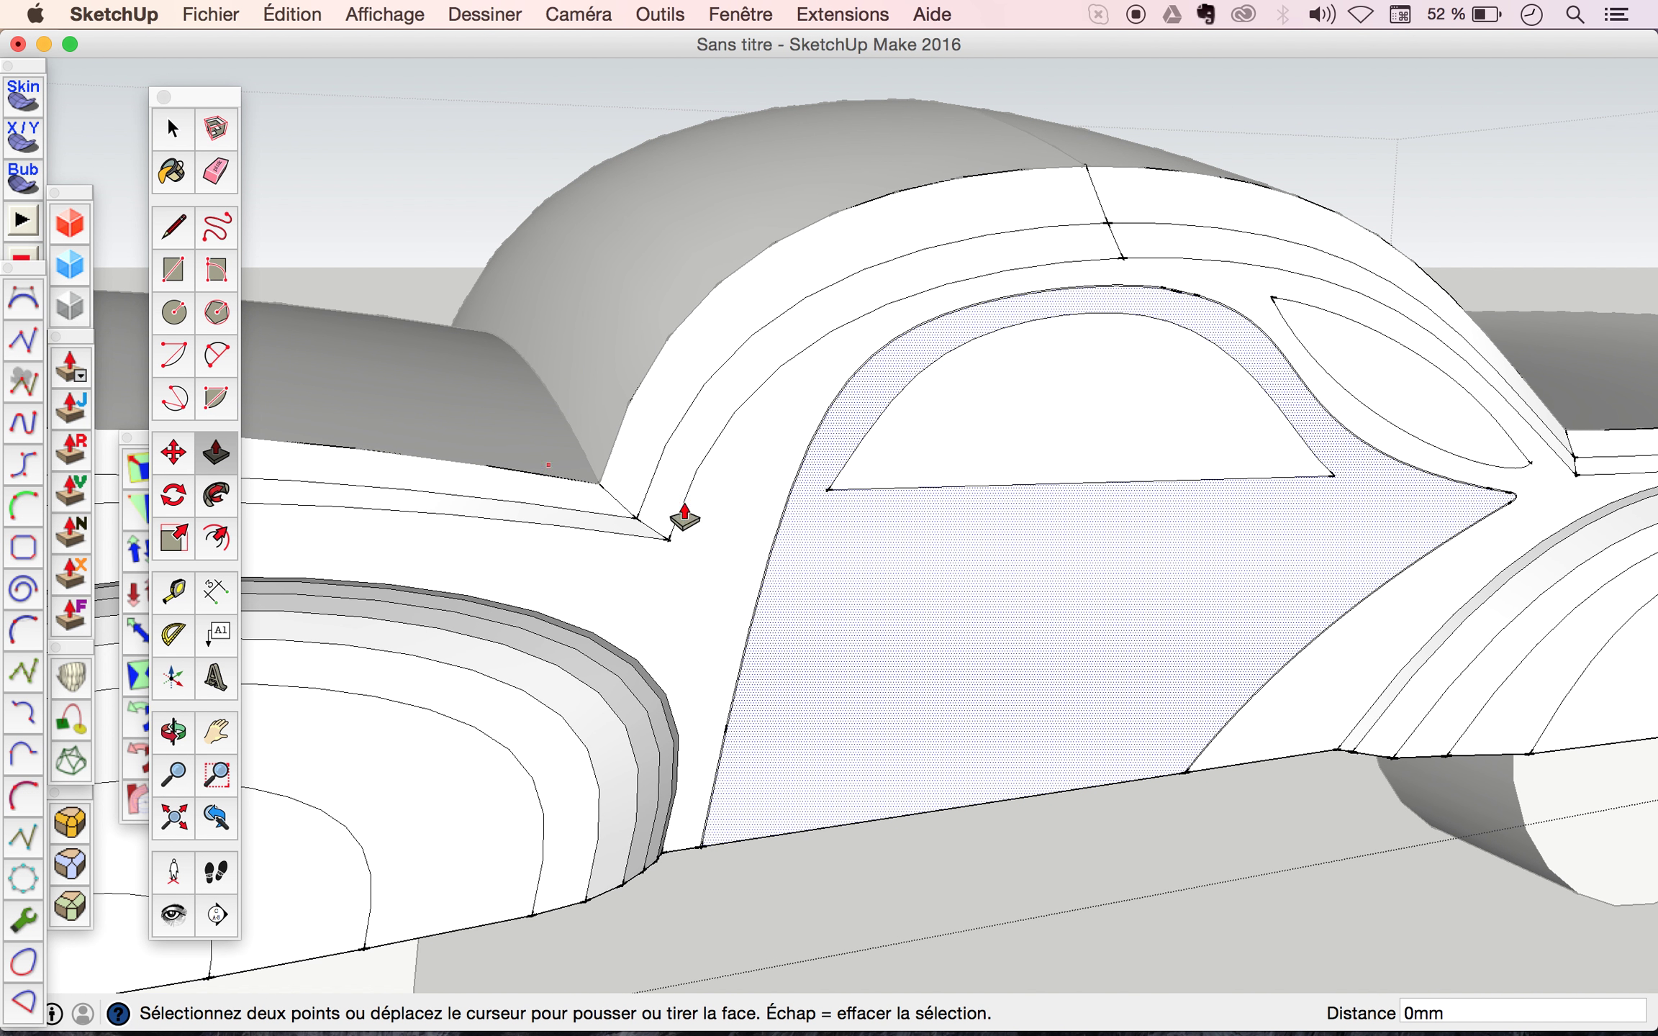
pyautogui.click(821, 596)
pyautogui.write('3')
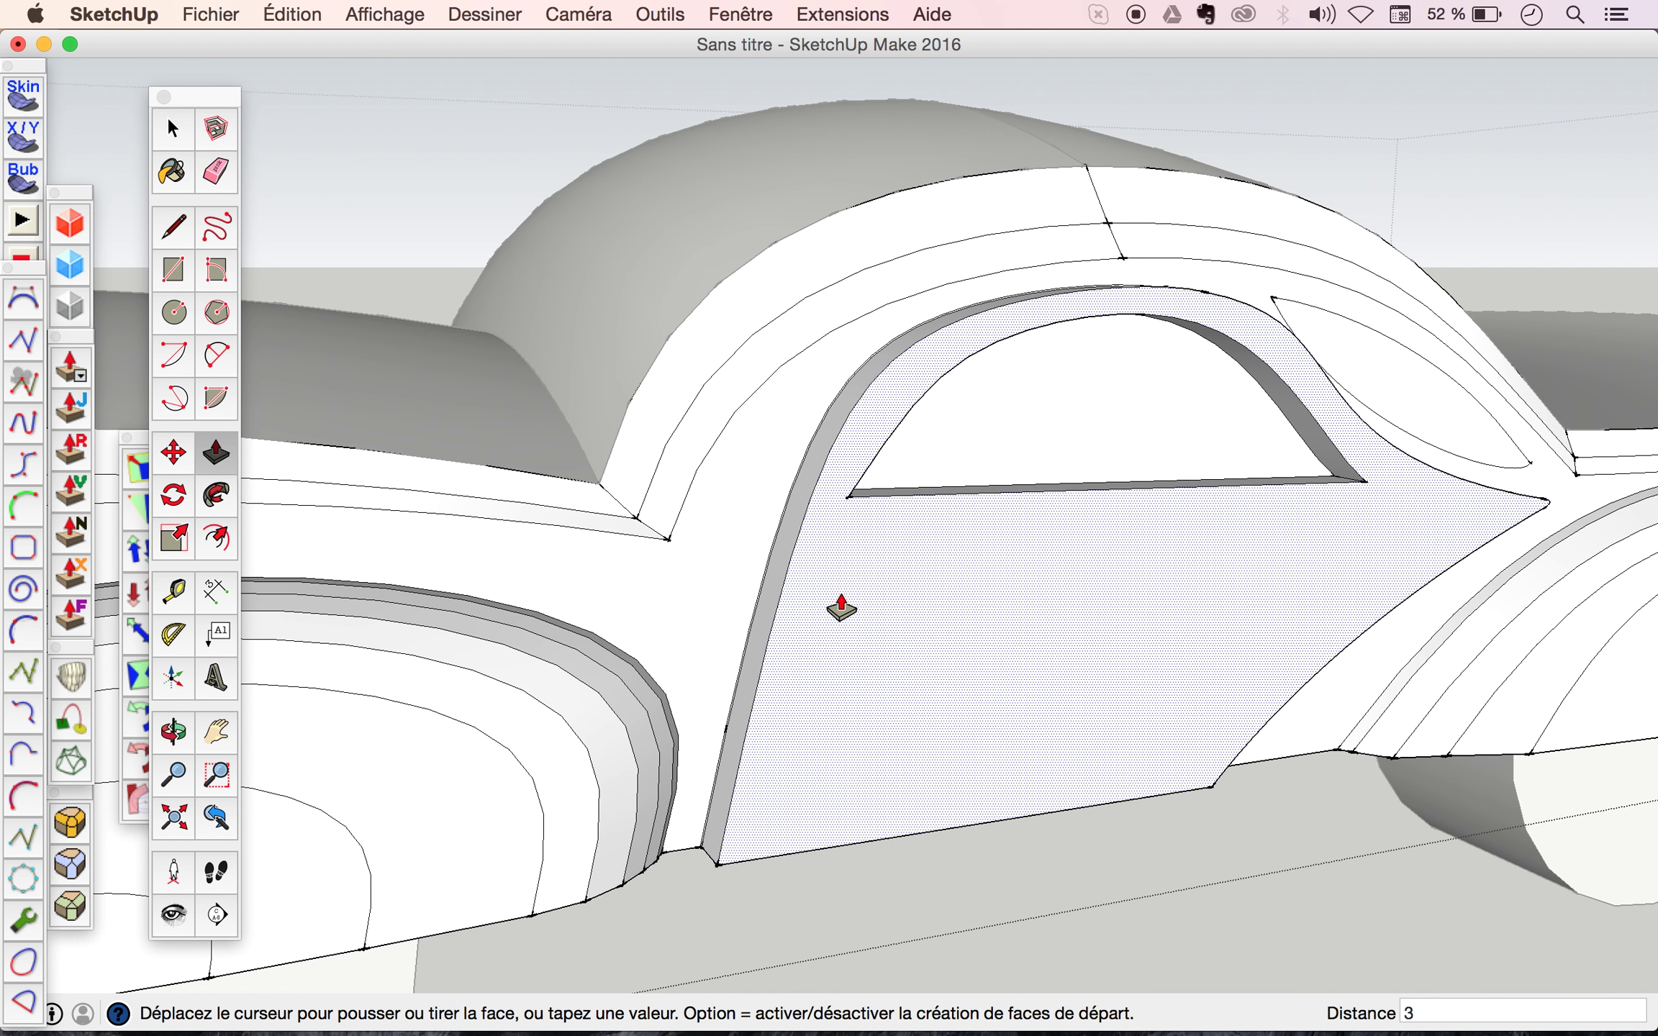
pyautogui.write('mm')
pyautogui.press('Return')
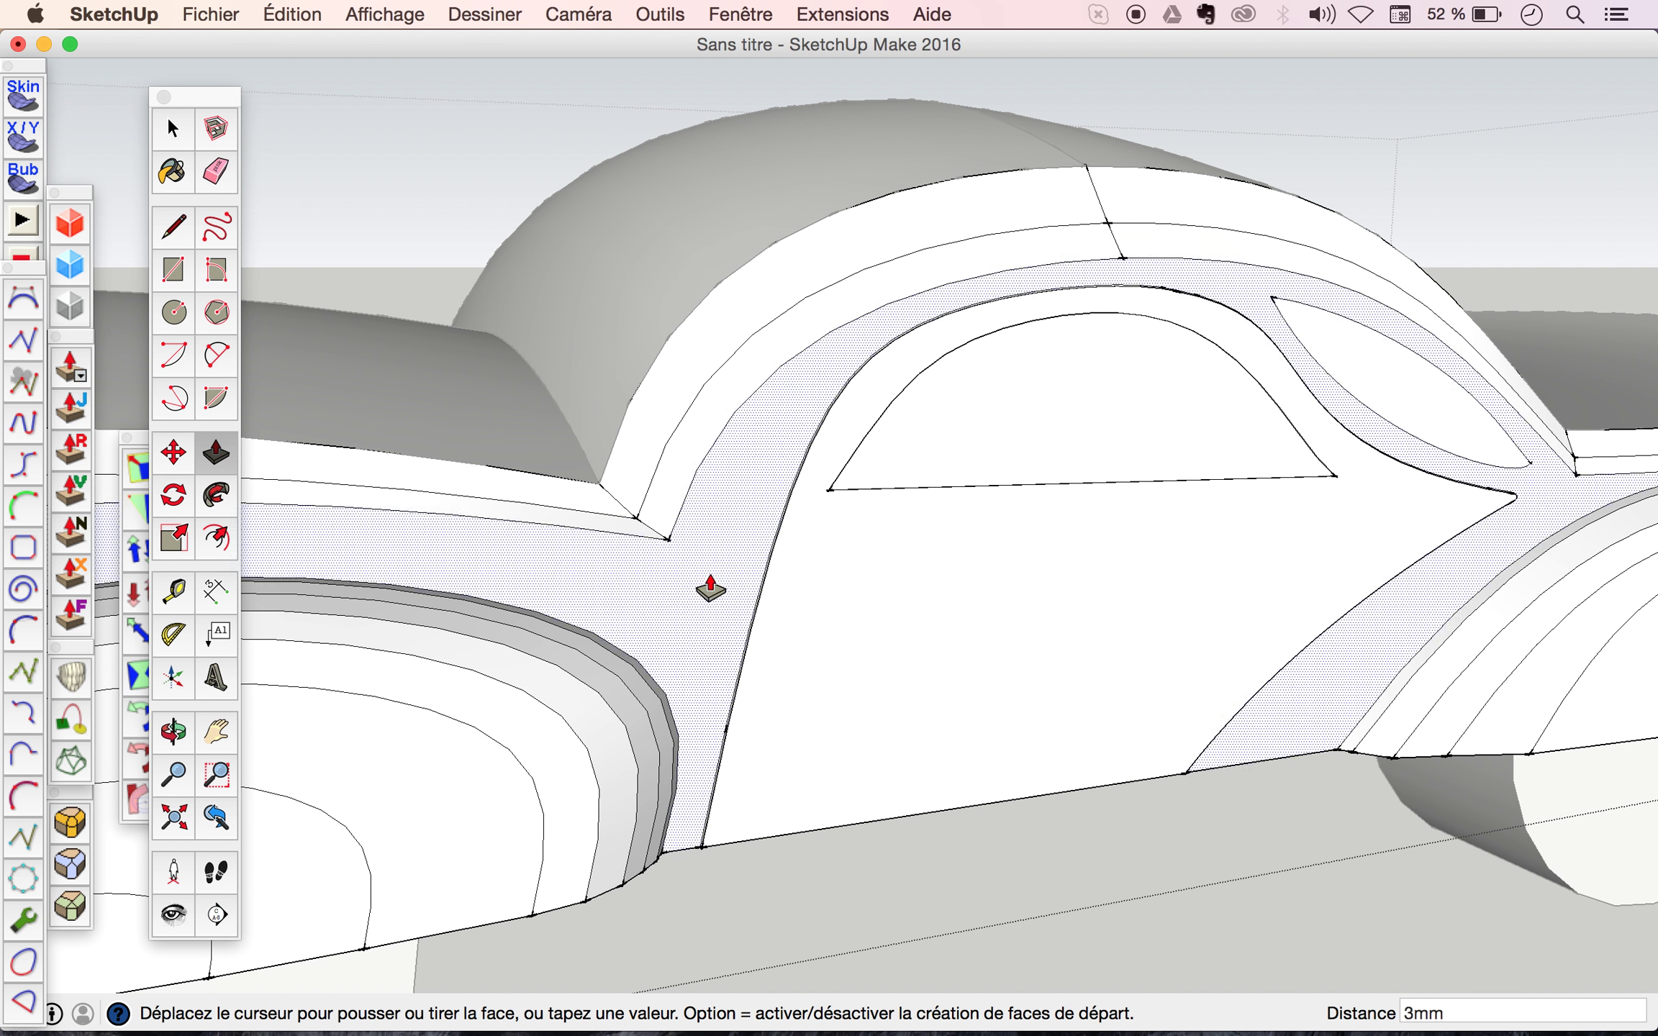
pyautogui.press('space')
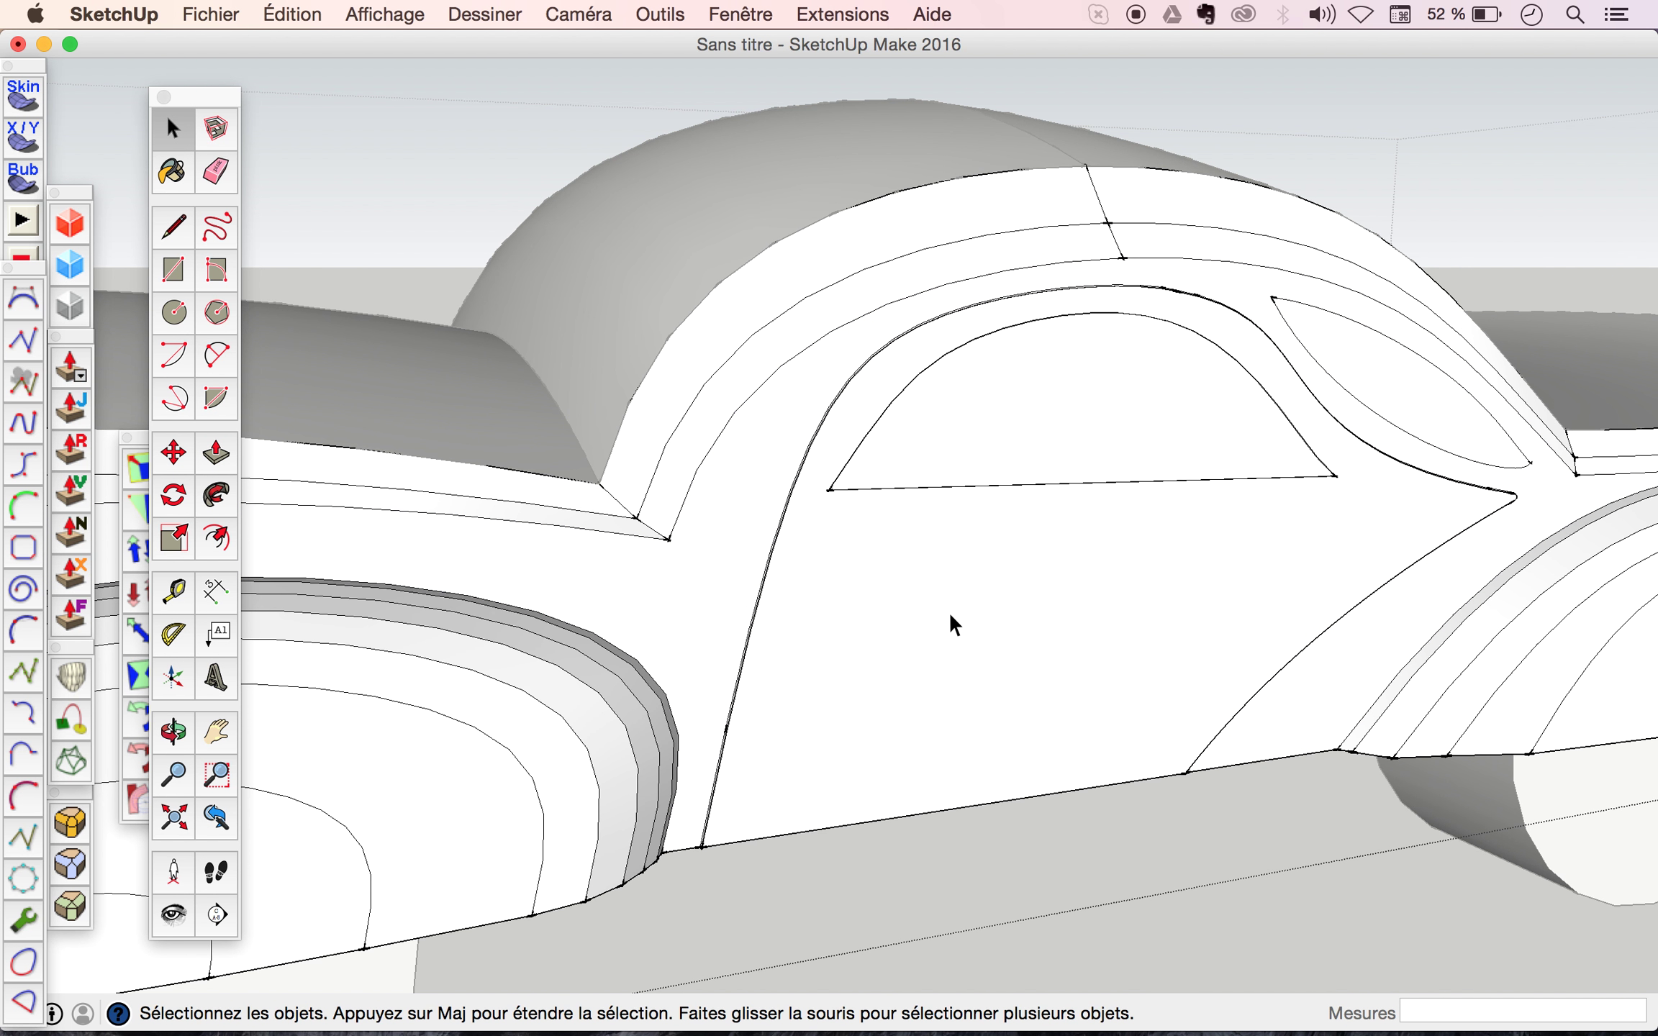
pyautogui.click(951, 614)
pyautogui.click(180, 538)
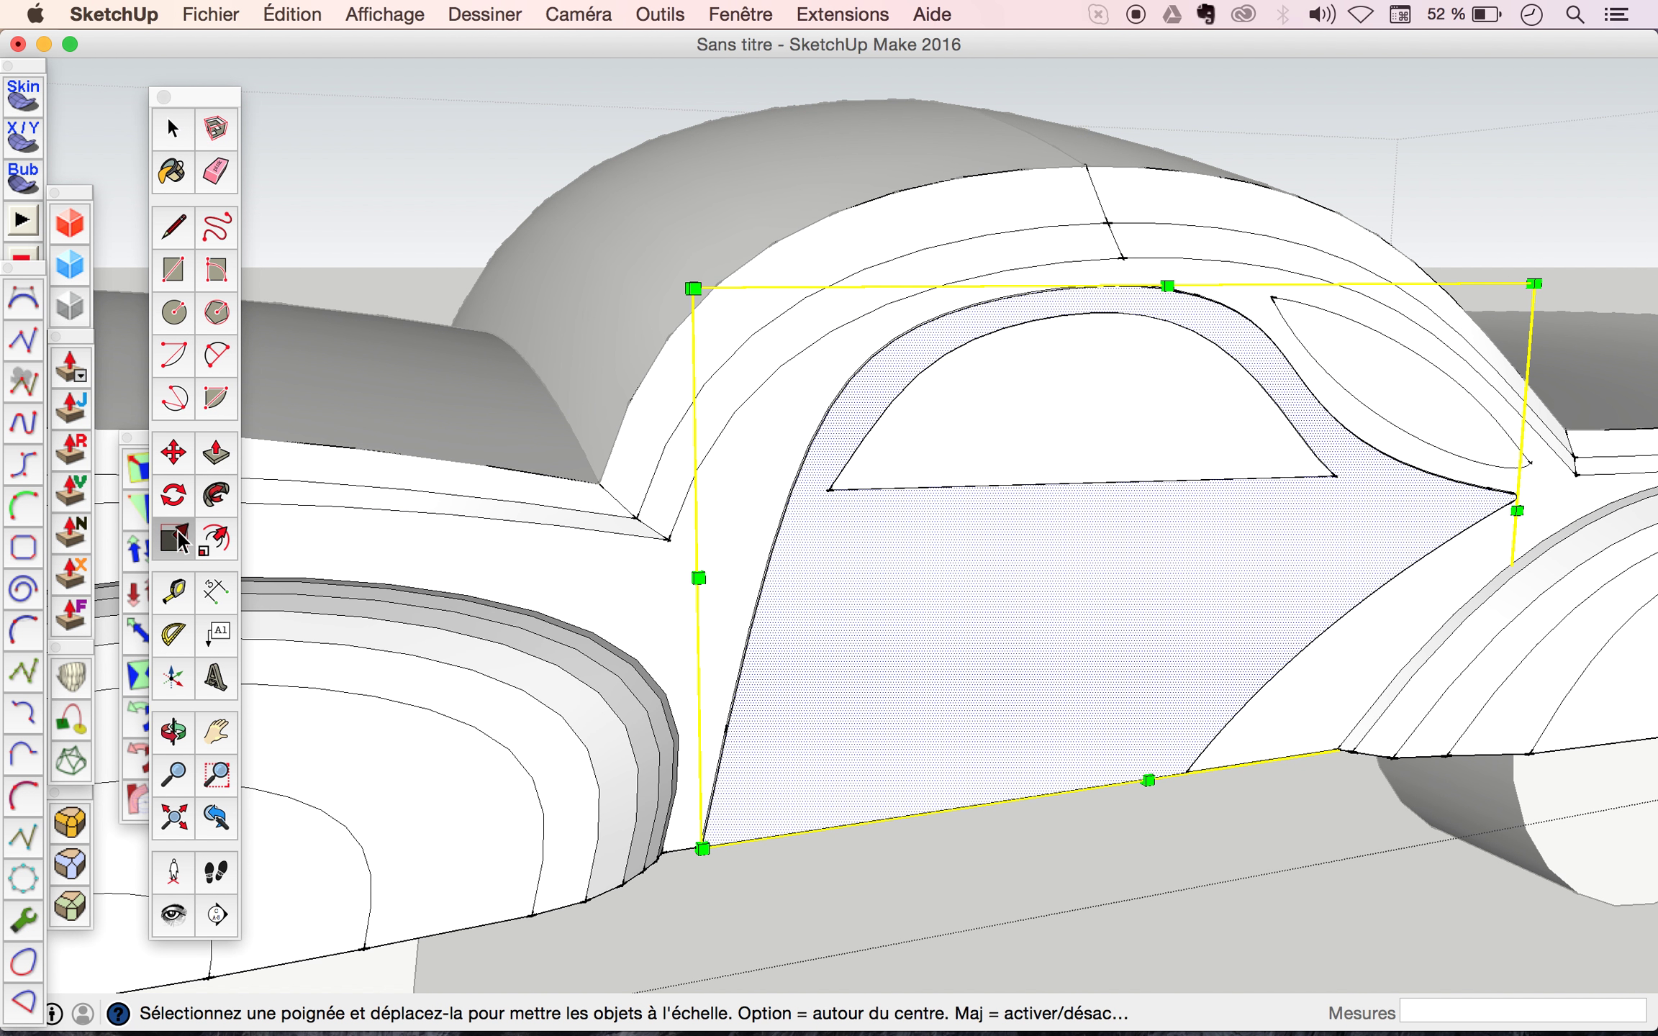
# Scale the door face to about 0.98 using its left, top and right grips.
pyautogui.moveTo(697, 578); pyautogui.dragTo(717, 577)
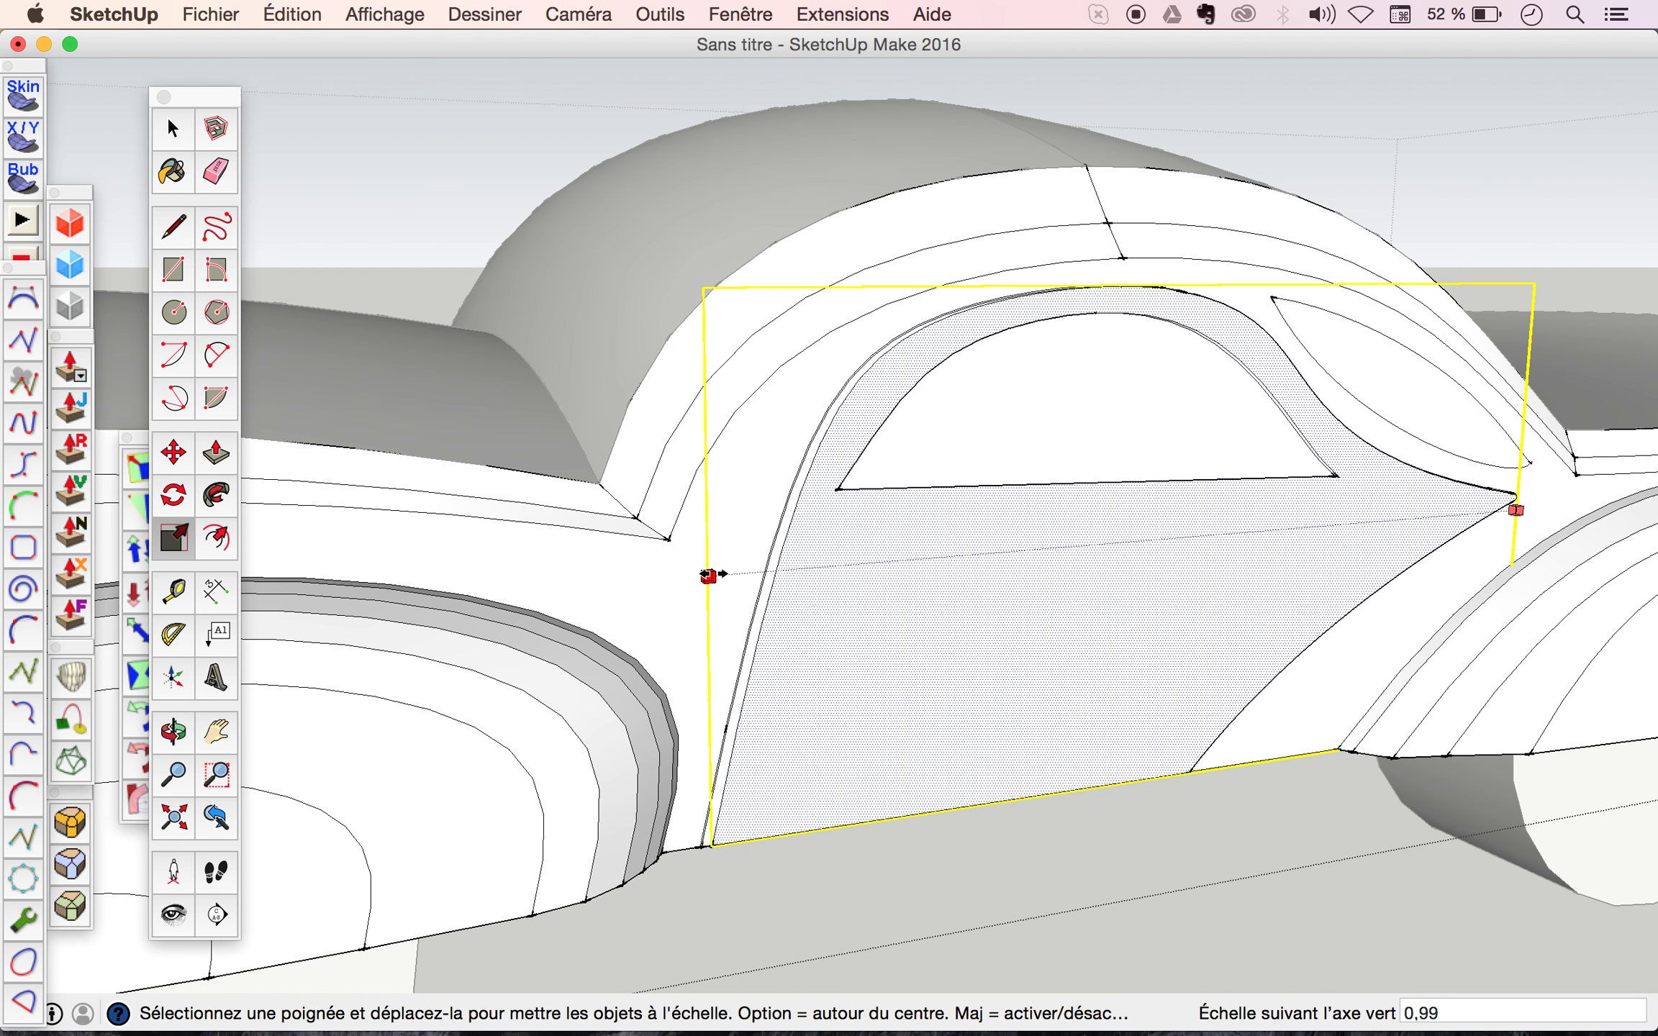
pyautogui.moveTo(1175, 286); pyautogui.dragTo(1179, 297)
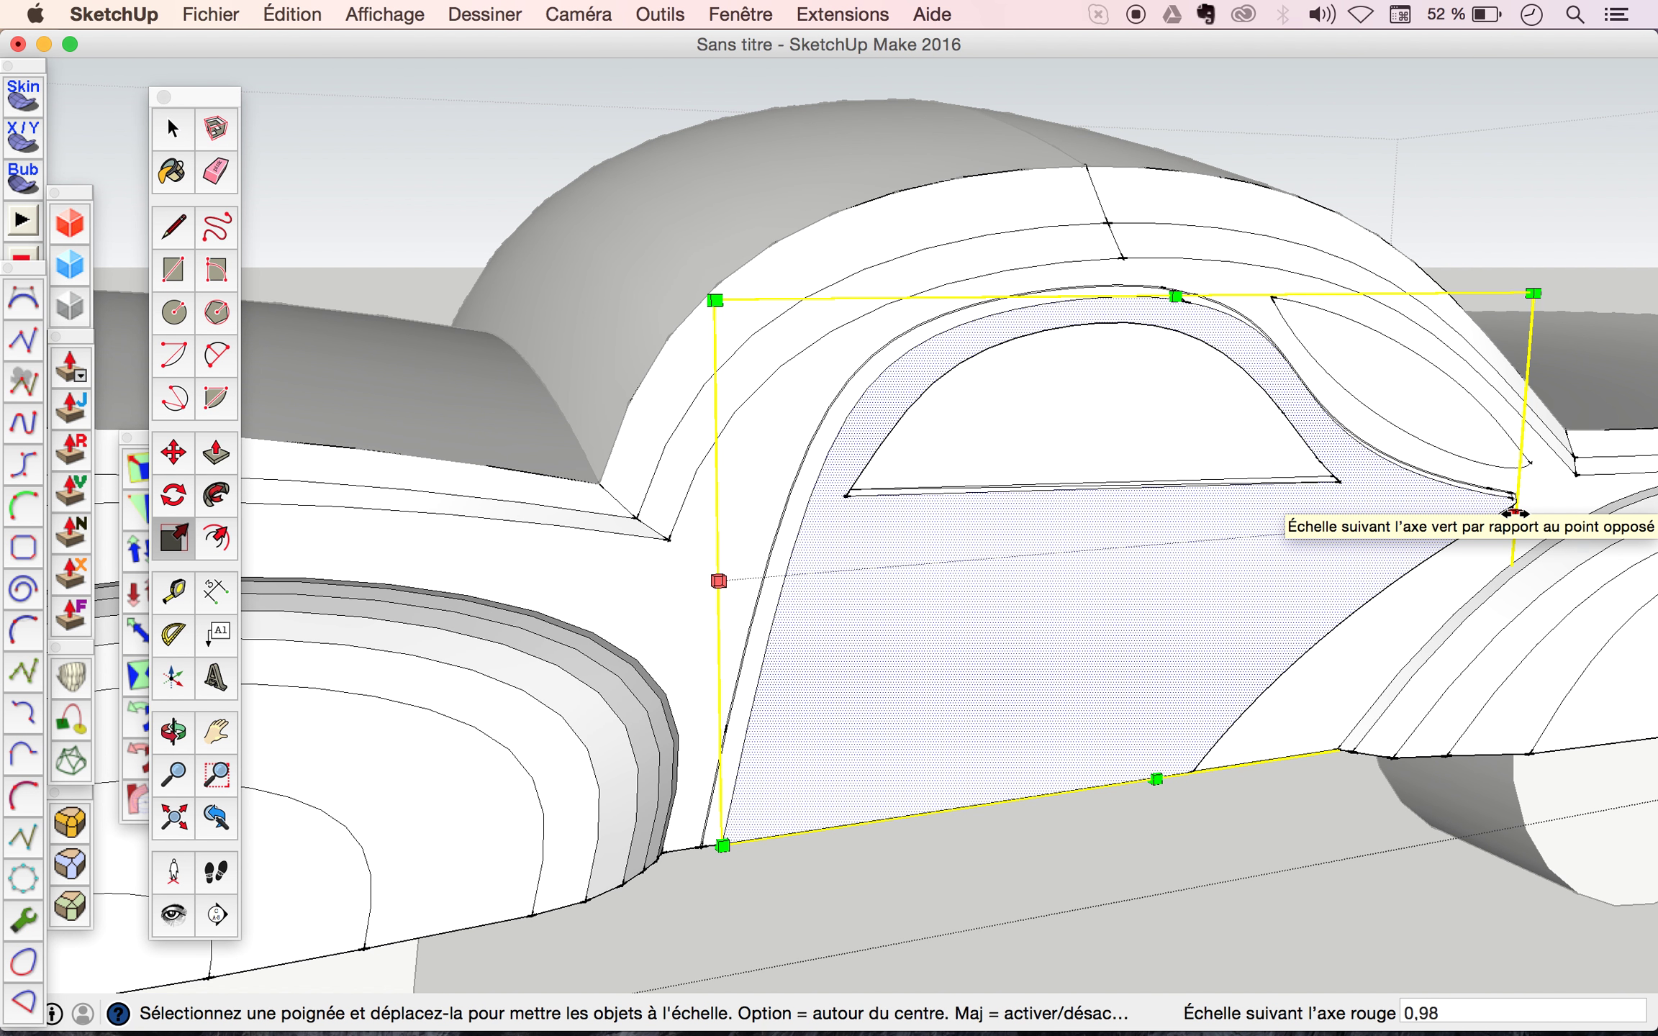
pyautogui.moveTo(1515, 513); pyautogui.dragTo(1502, 514)
pyautogui.scroll(-2, 1383, 452)
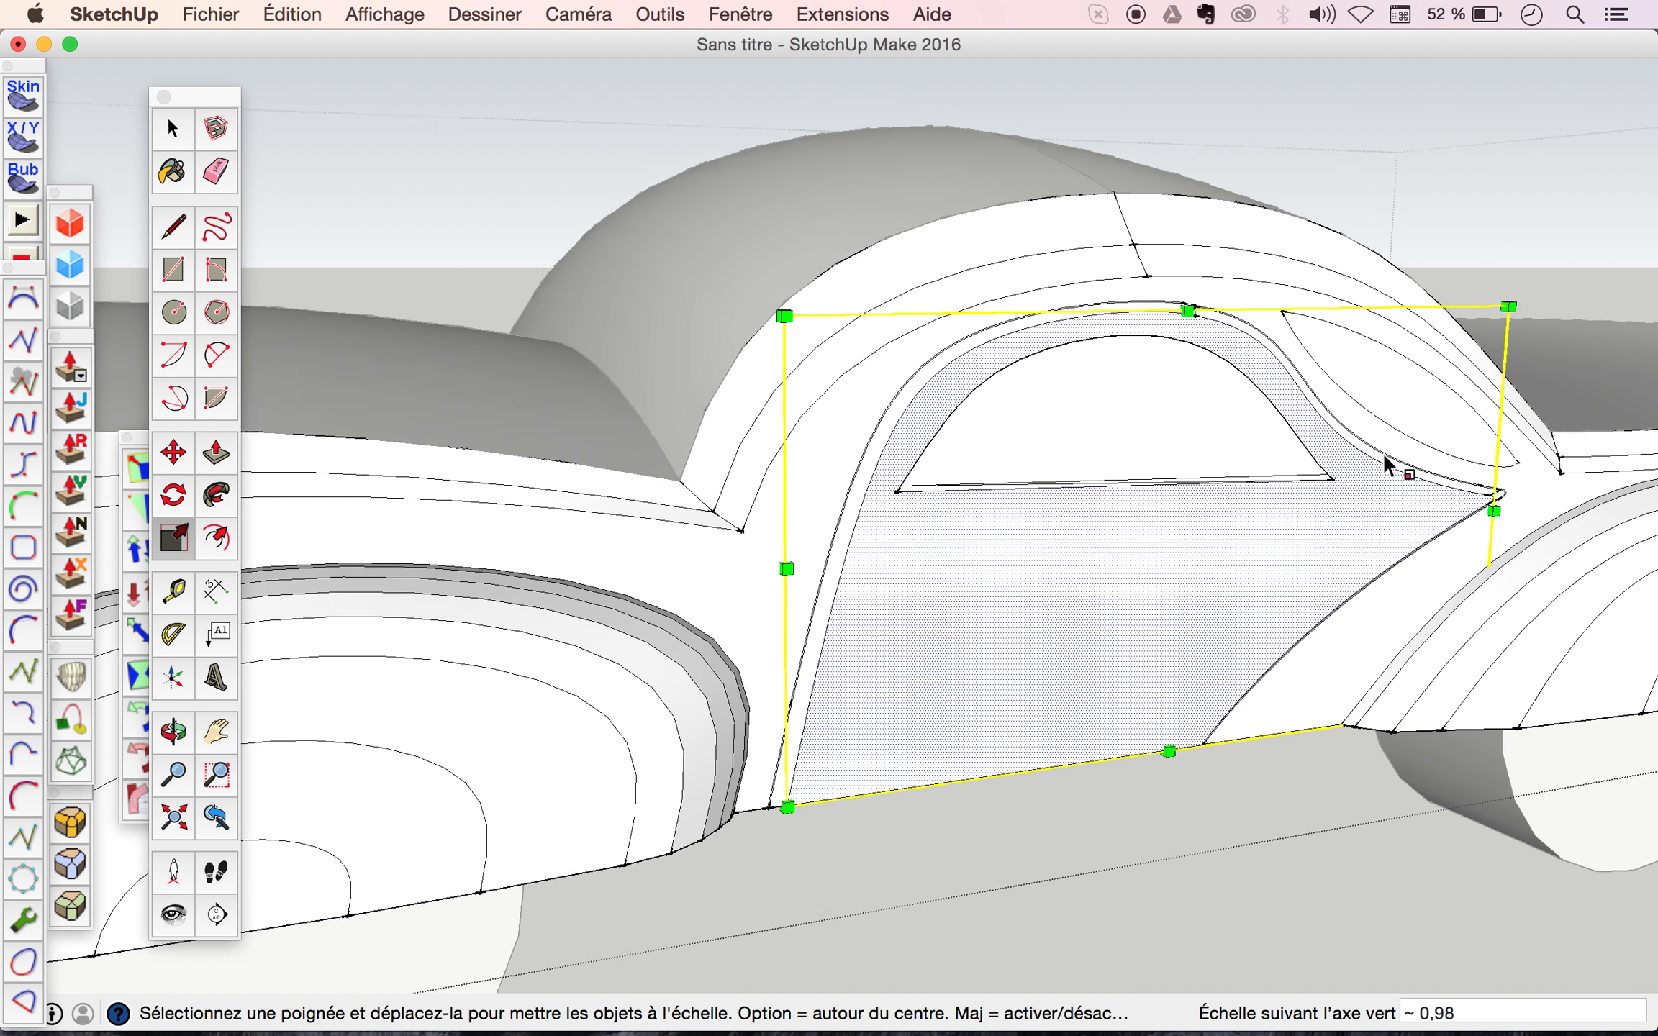
pyautogui.scroll(-3, 1382, 452)
pyautogui.scroll(5, 1142, 600)
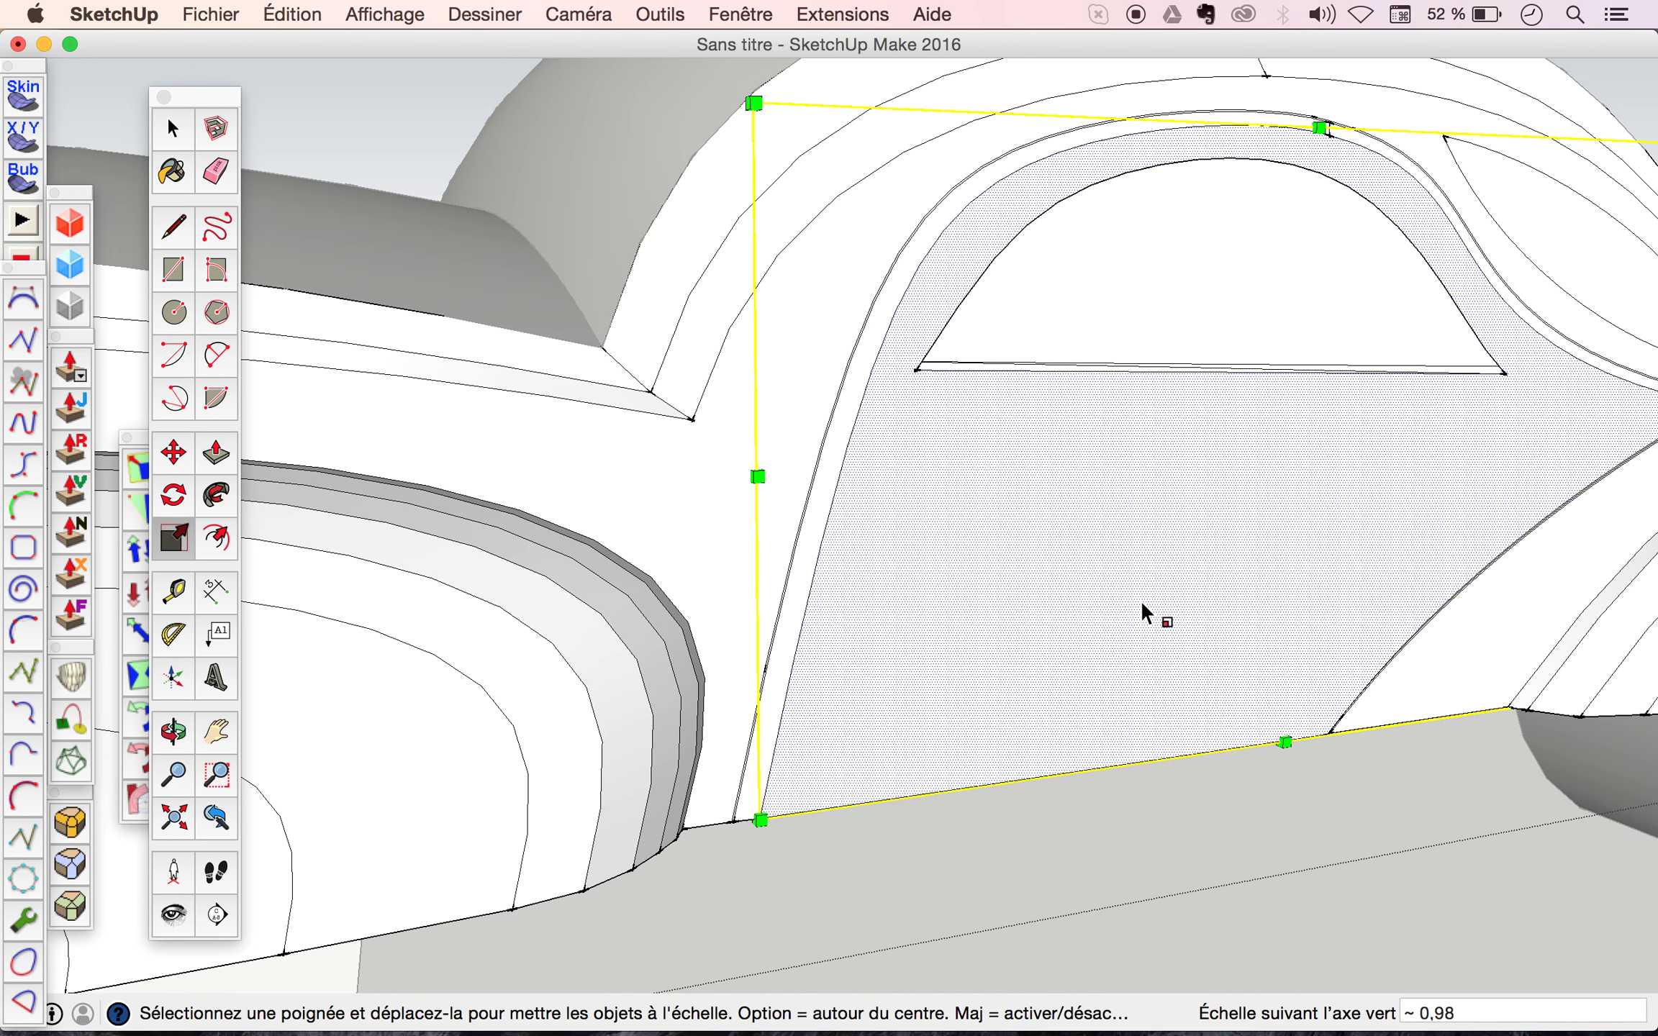
pyautogui.moveTo(1141, 599)
pyautogui.mouseDown(button='middle')
pyautogui.moveTo(1486, 511)
pyautogui.moveTo(1451, 585)
pyautogui.moveTo(1254, 622)
pyautogui.moveTo(819, 593)
pyautogui.moveTo(822, 632)
pyautogui.moveTo(879, 692)
pyautogui.mouseUp(button='middle')
pyautogui.scroll(-3, 1070, 651)
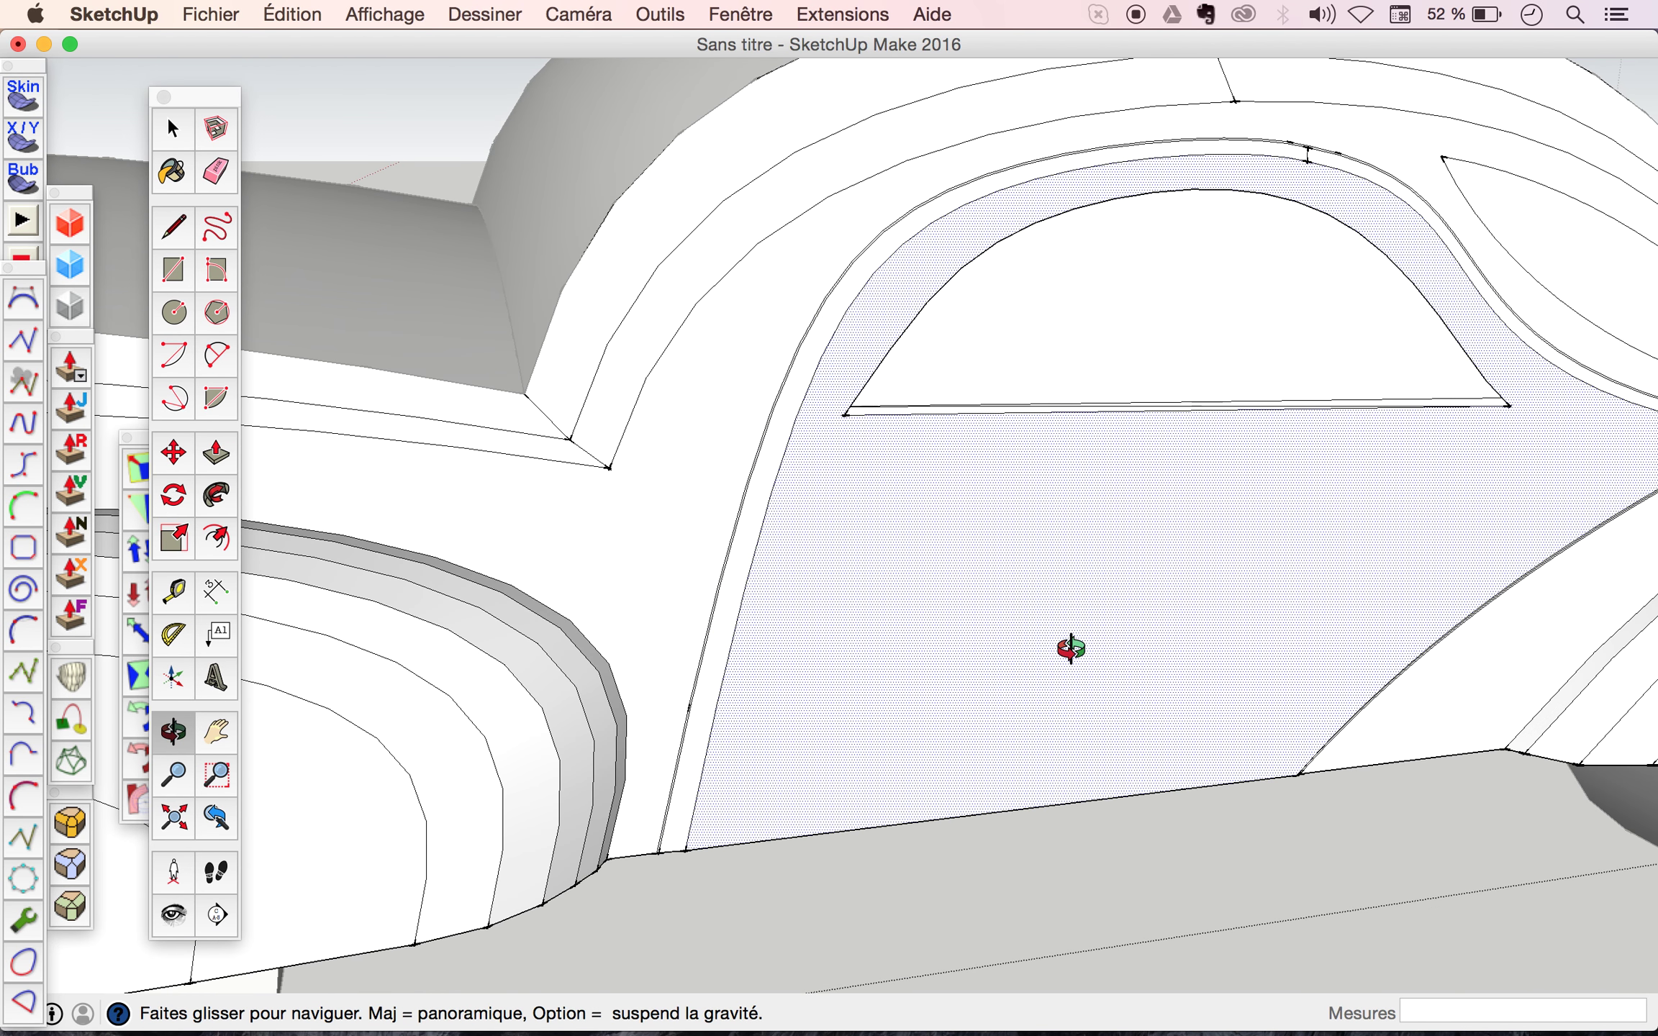
pyautogui.scroll(-5, 1070, 643)
pyautogui.scroll(-3, 1066, 647)
pyautogui.press('space')
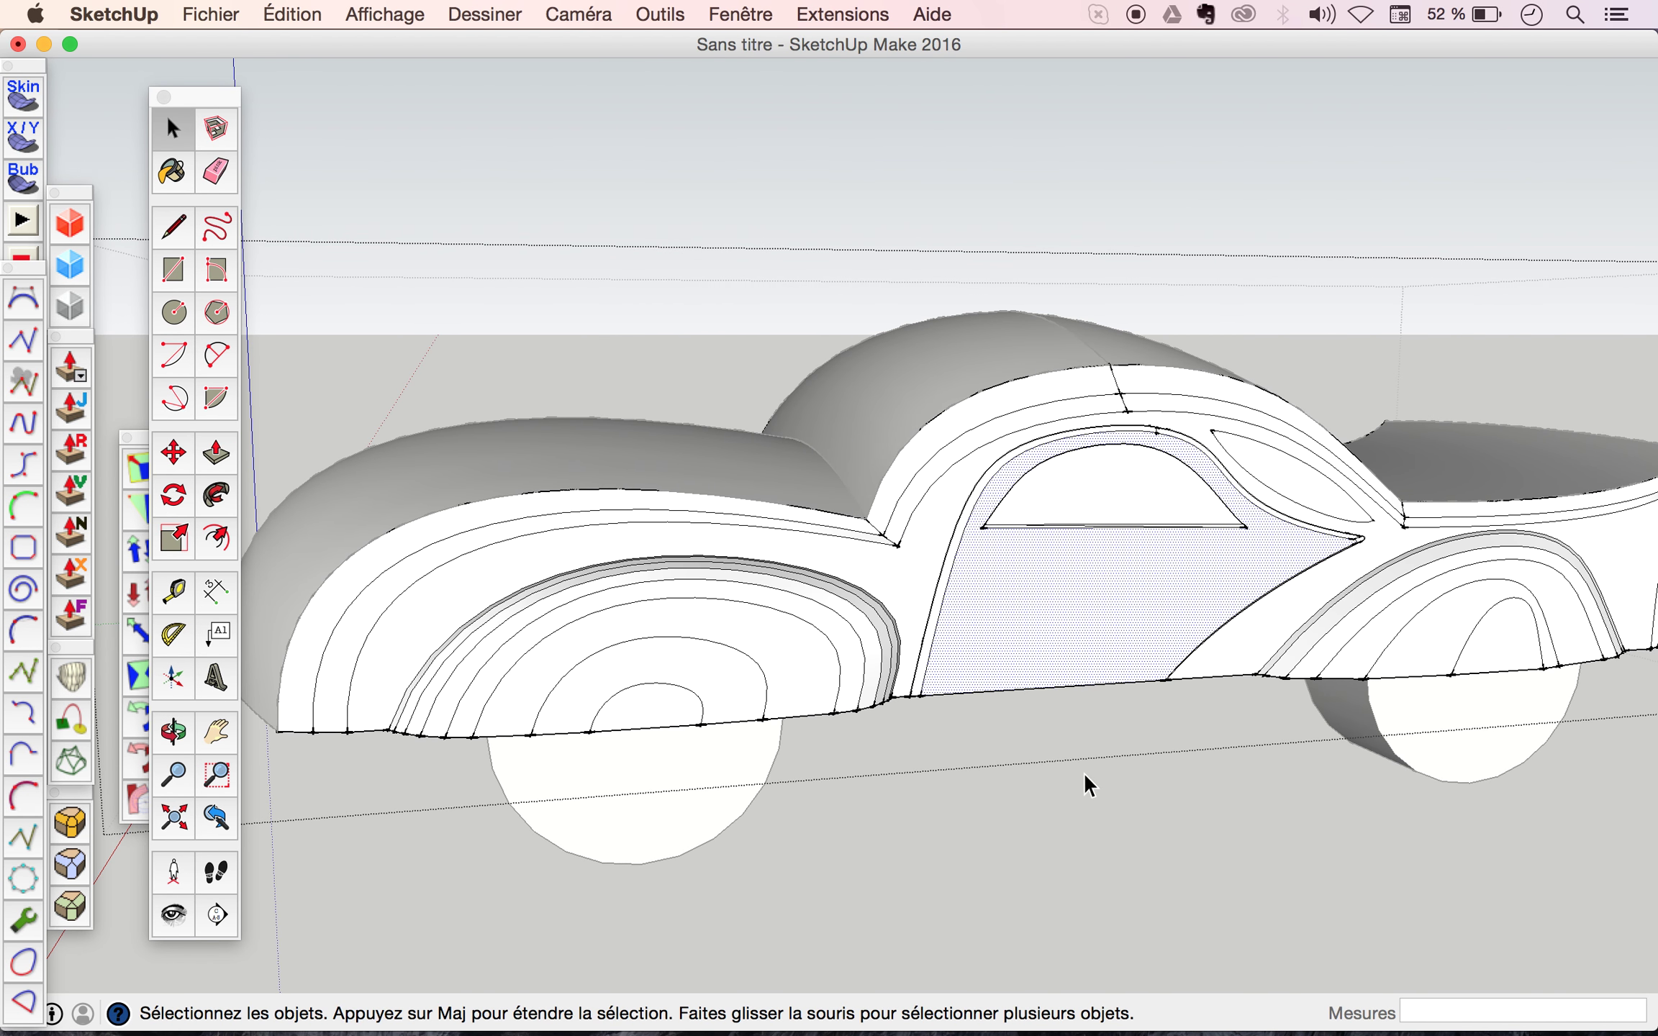
# Clear the selection, orbit the car, and select the body face with its edges.
pyautogui.click(1078, 803)
pyautogui.scroll(-3, 1031, 549)
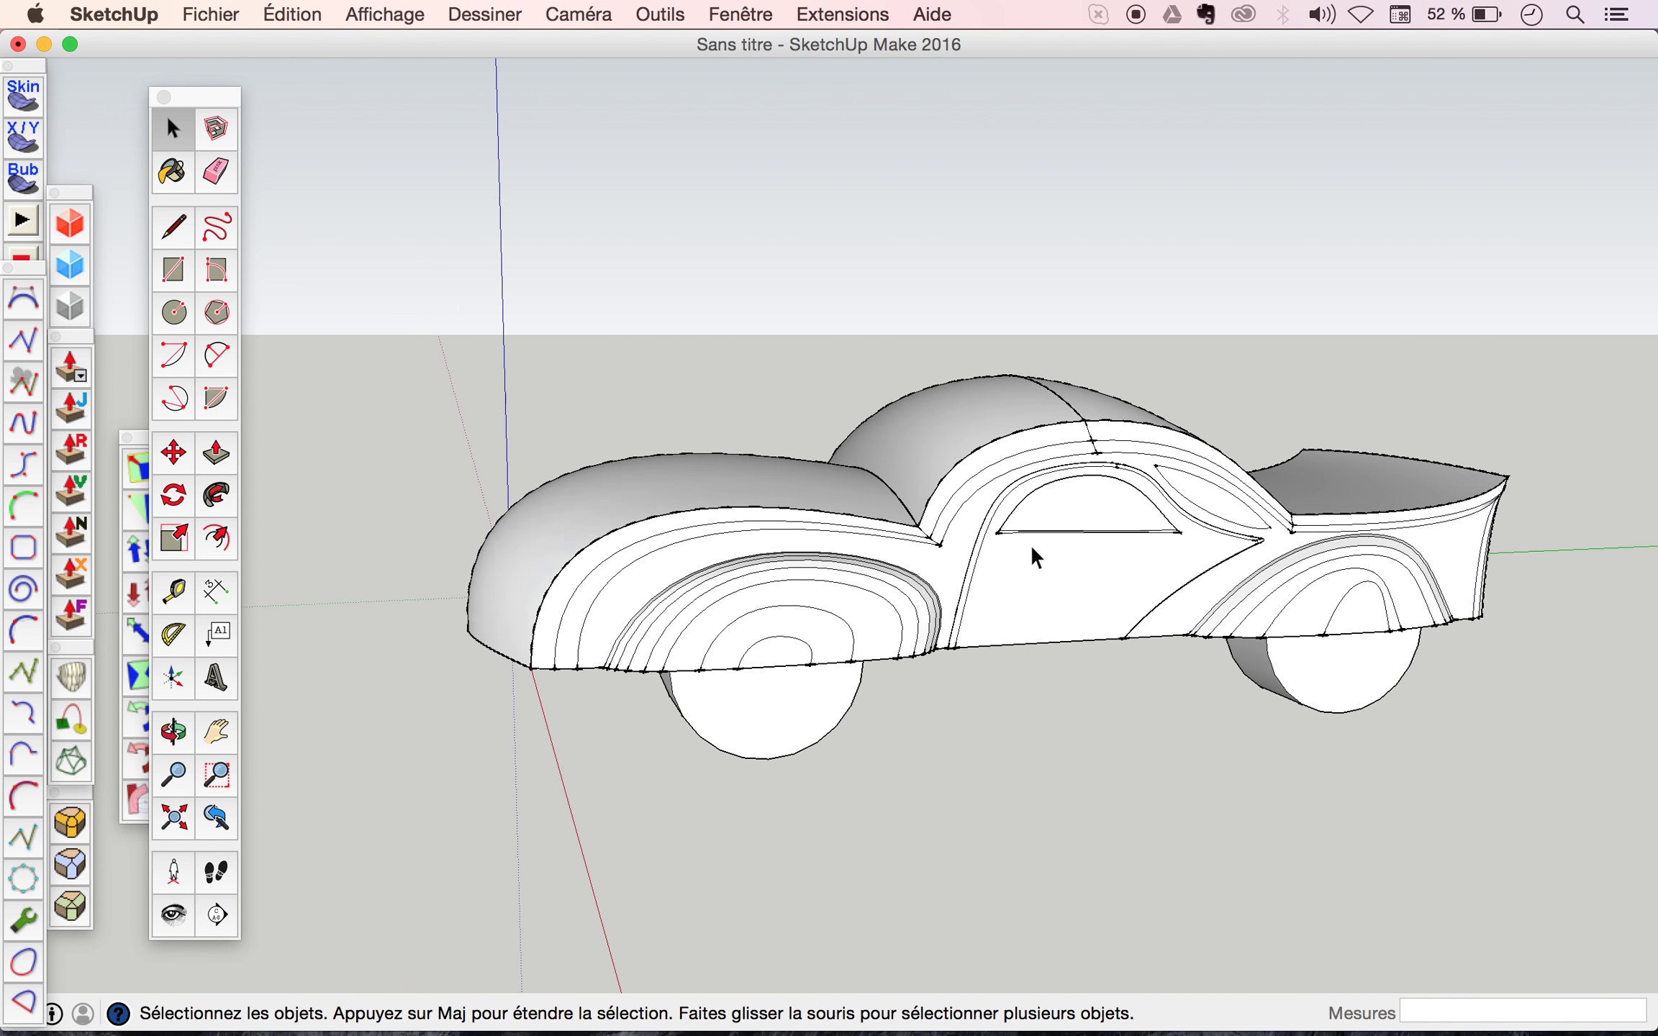
pyautogui.scroll(-2, 1032, 549)
pyautogui.moveTo(1031, 549)
pyautogui.mouseDown(button='middle')
pyautogui.moveTo(1118, 544)
pyautogui.moveTo(1089, 592)
pyautogui.moveTo(1073, 259)
pyautogui.moveTo(952, 314)
pyautogui.moveTo(1013, 137)
pyautogui.moveTo(1203, 148)
pyautogui.moveTo(1214, 351)
pyautogui.mouseUp(button='middle')
pyautogui.scroll(2, 1089, 593)
pyautogui.scroll(5, 1073, 592)
pyautogui.click(952, 314)
pyautogui.doubleClick(947, 308)
pyautogui.scroll(3, 1125, 296)
pyautogui.scroll(2, 1123, 298)
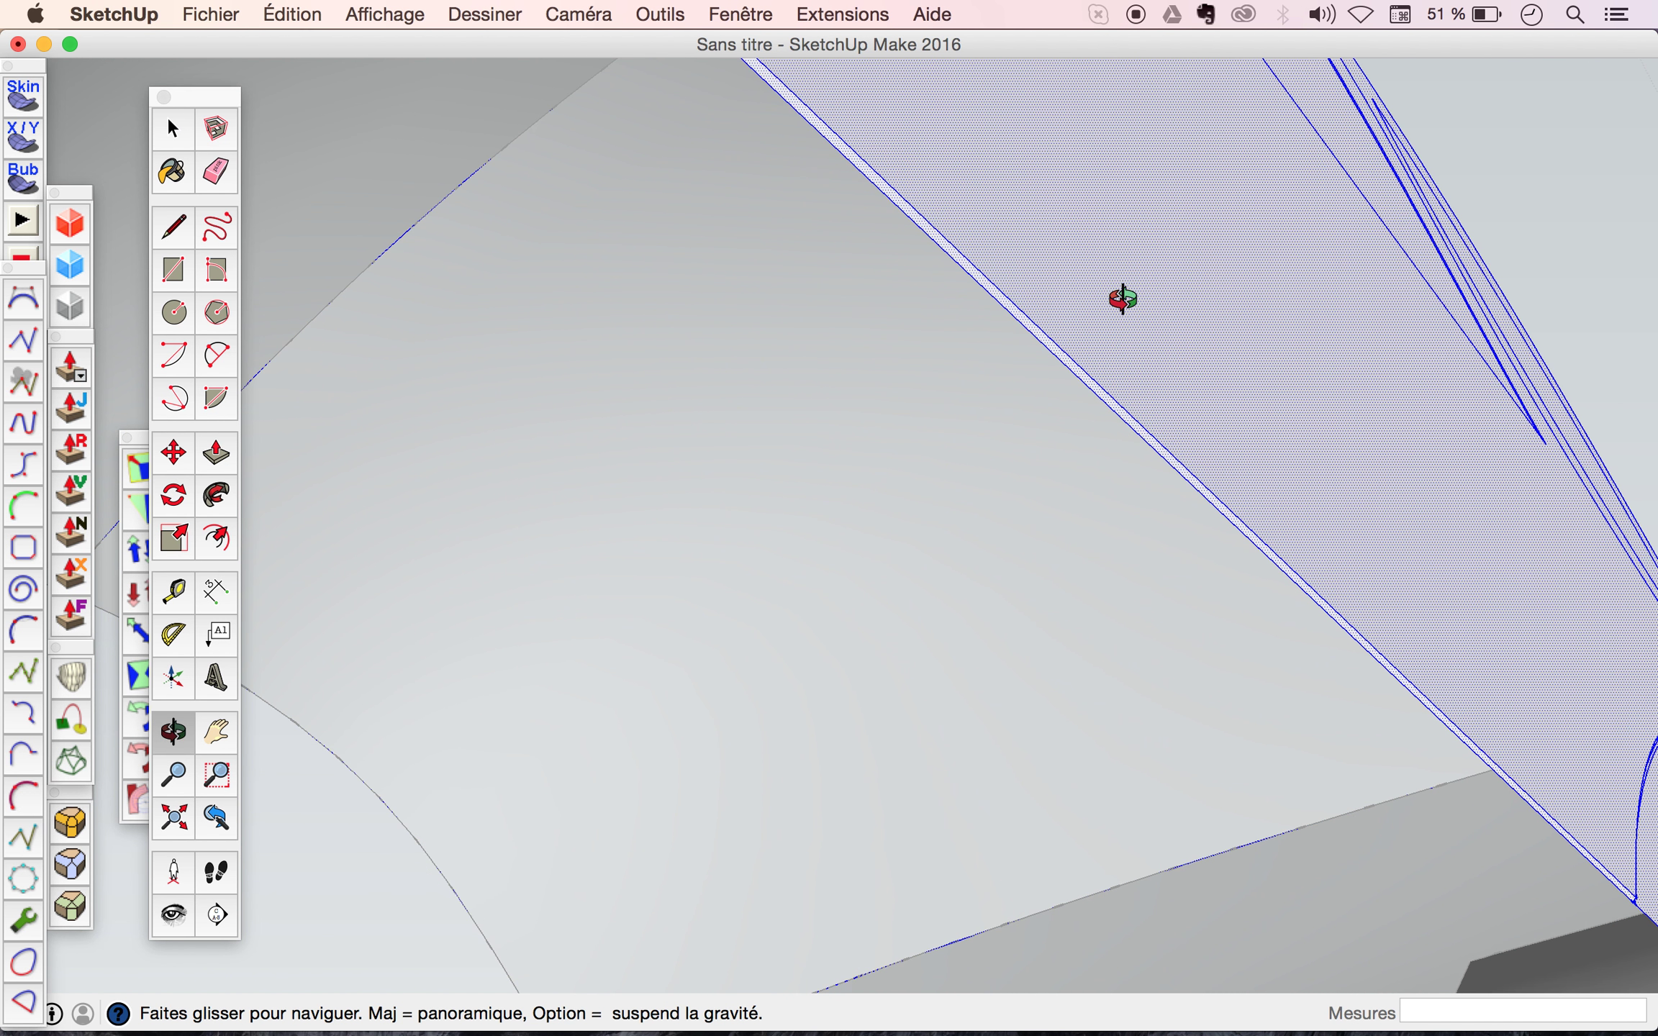
# Select an underside edge and orbit to view the body from another angle.
pyautogui.click(1049, 352)
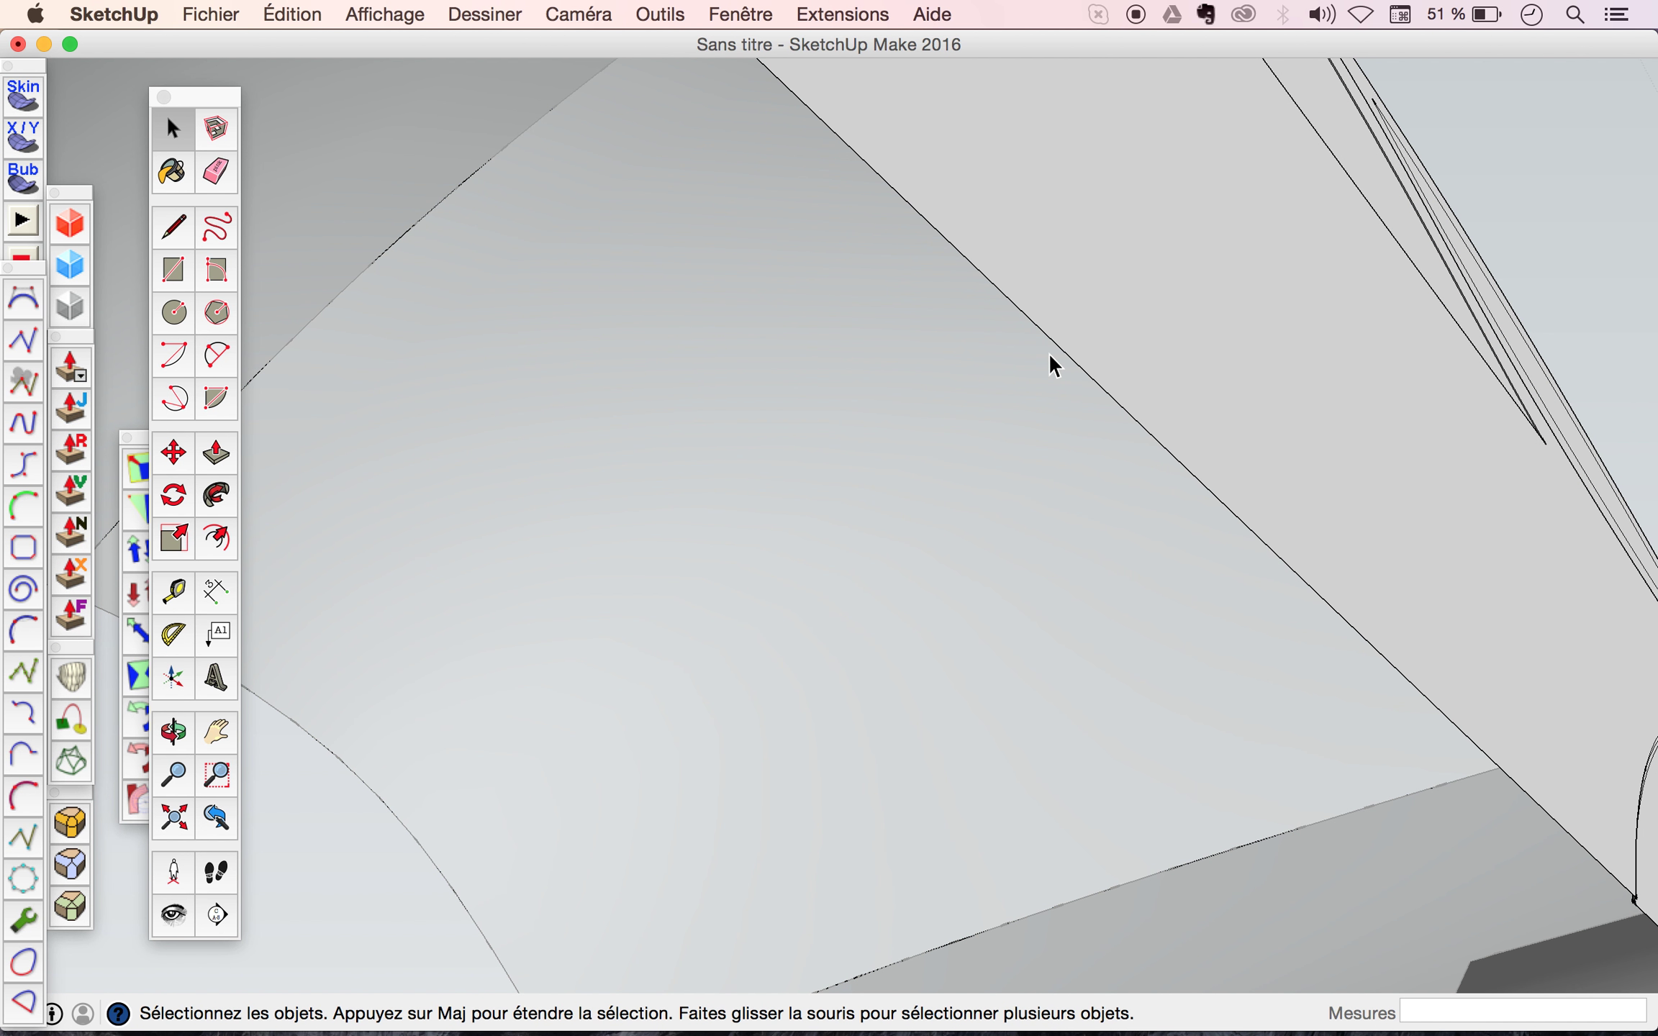
pyautogui.scroll(-2, 1119, 256)
pyautogui.scroll(-2, 1119, 257)
pyautogui.moveTo(1185, 270); pyautogui.dragTo(1644, 378, button='middle')
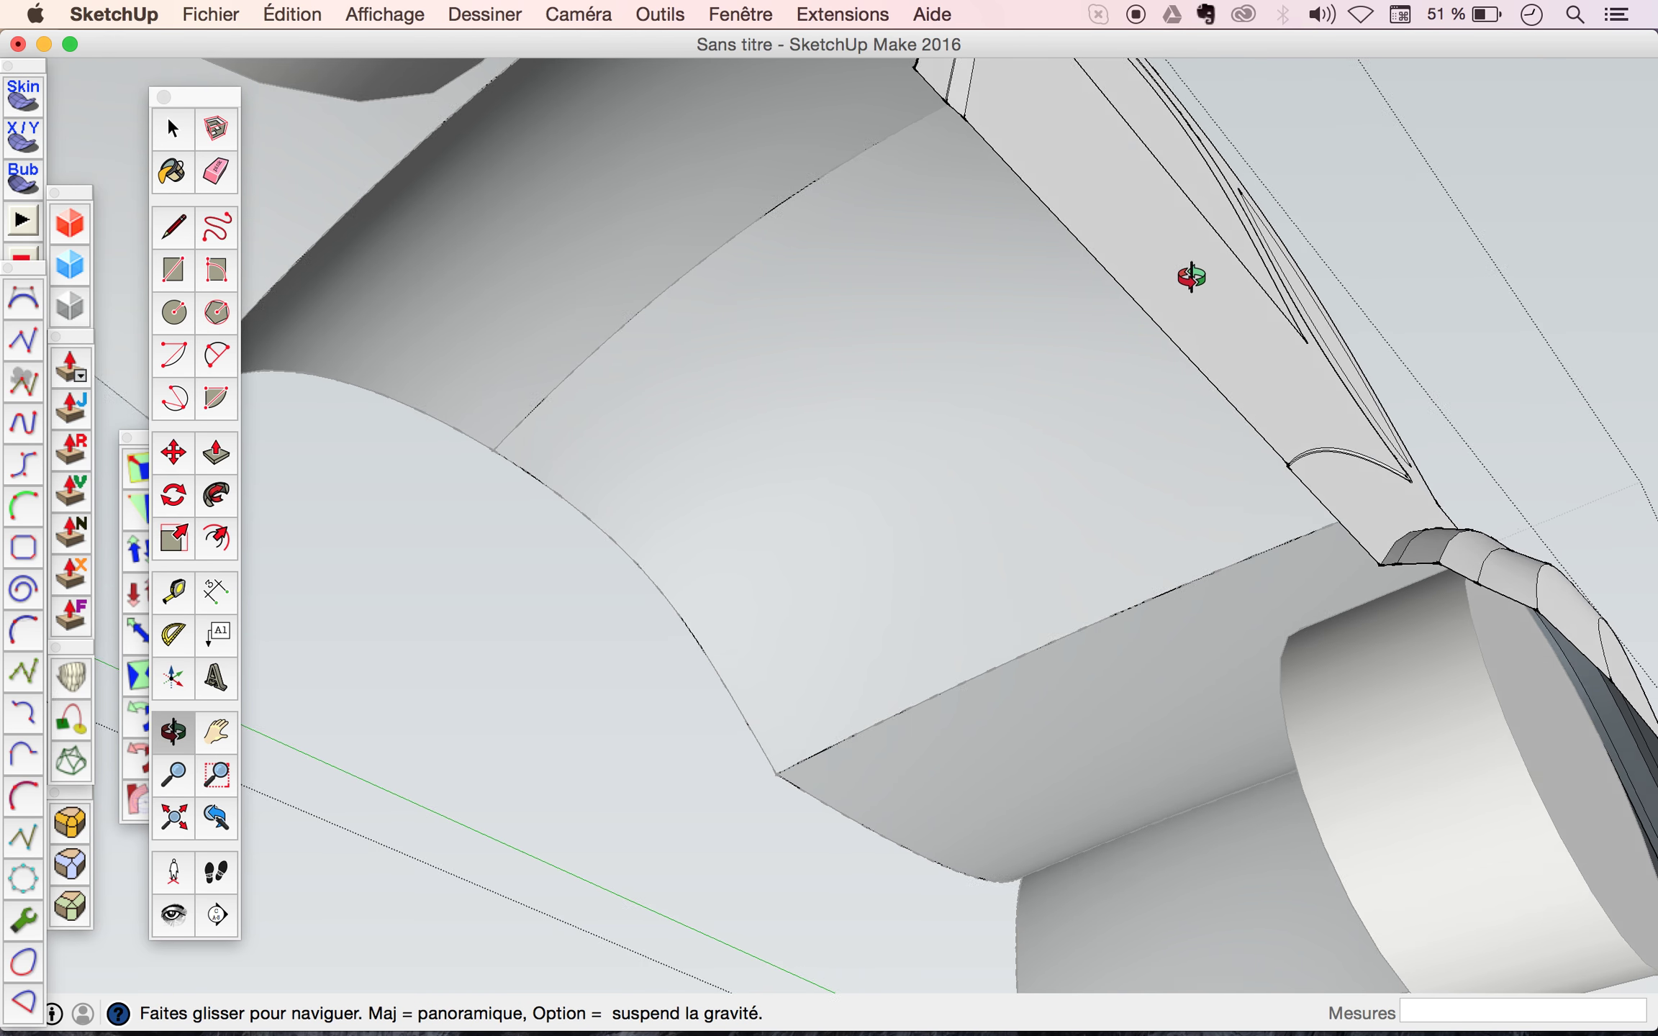
pyautogui.scroll(2, 1454, 359)
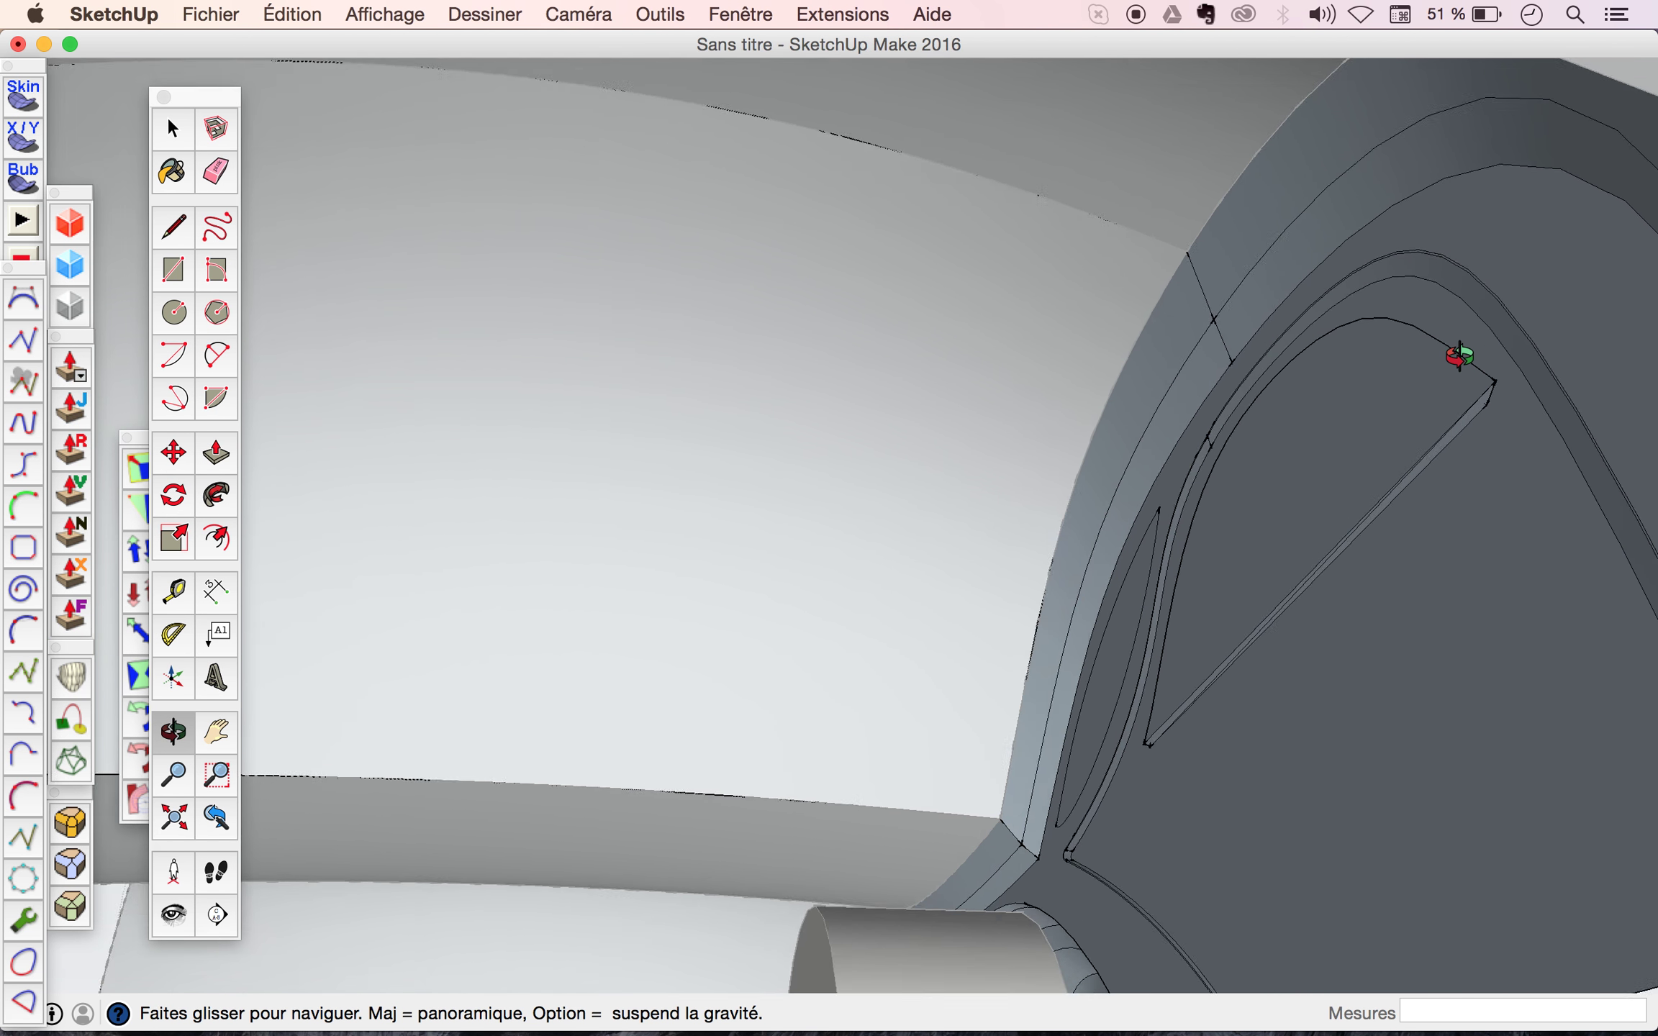
pyautogui.scroll(2, 1454, 359)
pyautogui.scroll(3, 1348, 574)
pyautogui.scroll(-5, 1461, 432)
pyautogui.scroll(-1, 1448, 429)
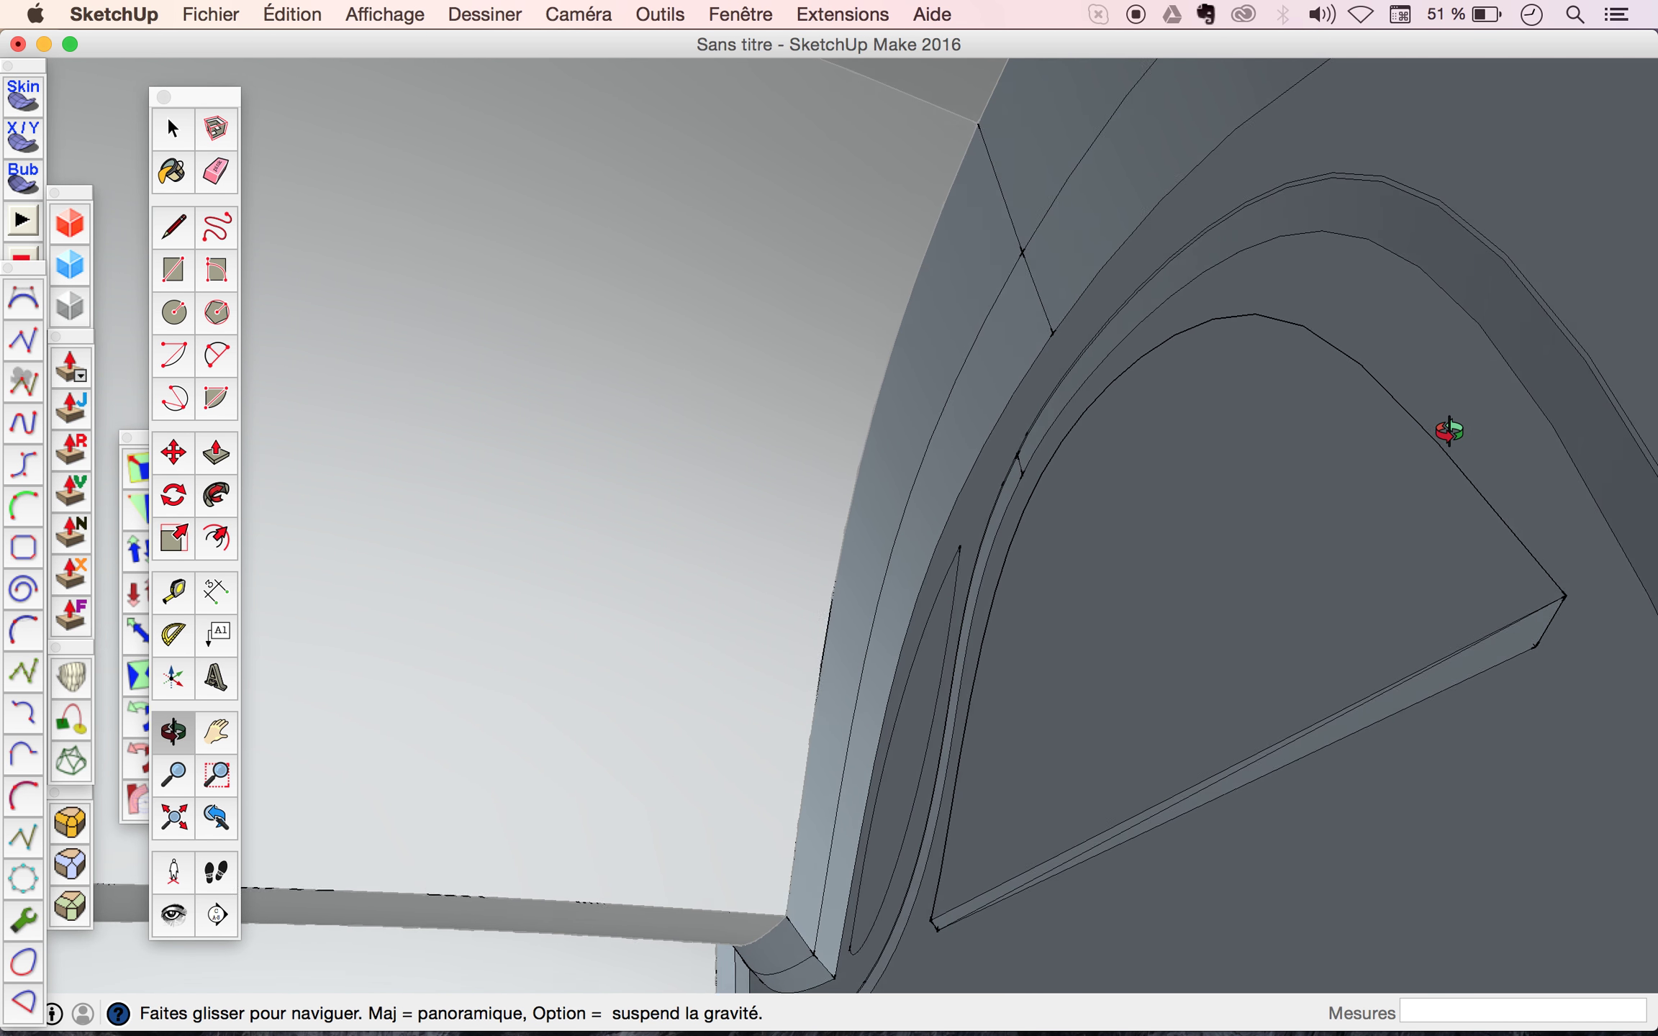
pyautogui.scroll(-2, 1448, 429)
pyautogui.scroll(-3, 1448, 428)
pyautogui.scroll(-5, 1448, 428)
# Orbit and zoom to a close side-on view of the door and windows.
pyautogui.moveTo(1350, 437)
pyautogui.mouseDown()
pyautogui.moveTo(803, 477)
pyautogui.moveTo(770, 544)
pyautogui.moveTo(799, 603)
pyautogui.mouseUp()
pyautogui.moveTo(1137, 619)
pyautogui.mouseDown()
pyautogui.moveTo(851, 618)
pyautogui.moveTo(891, 629)
pyautogui.moveTo(800, 681)
pyautogui.moveTo(1070, 592)
pyautogui.moveTo(1067, 547)
pyautogui.mouseUp()
pyautogui.scroll(3, 1092, 544)
pyautogui.scroll(3, 1094, 544)
pyautogui.press('space')
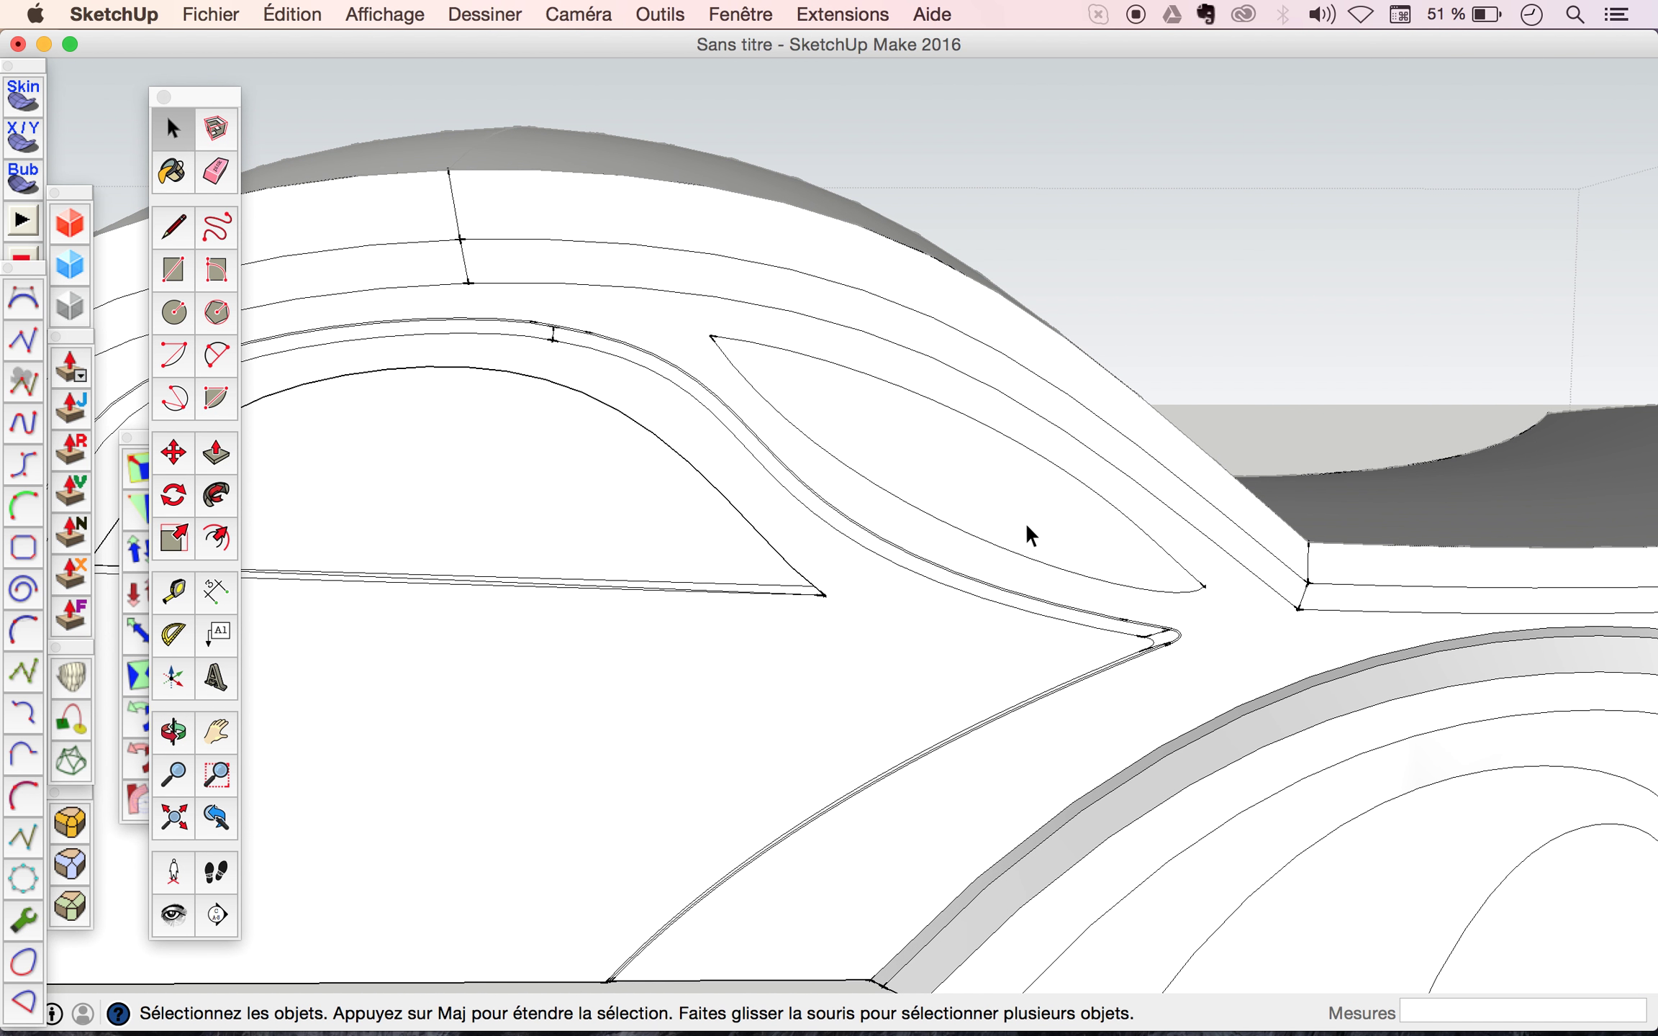
# Push the leaf-shaped side window face by 6mm.
pyautogui.click(1025, 521)
pyautogui.press('p')
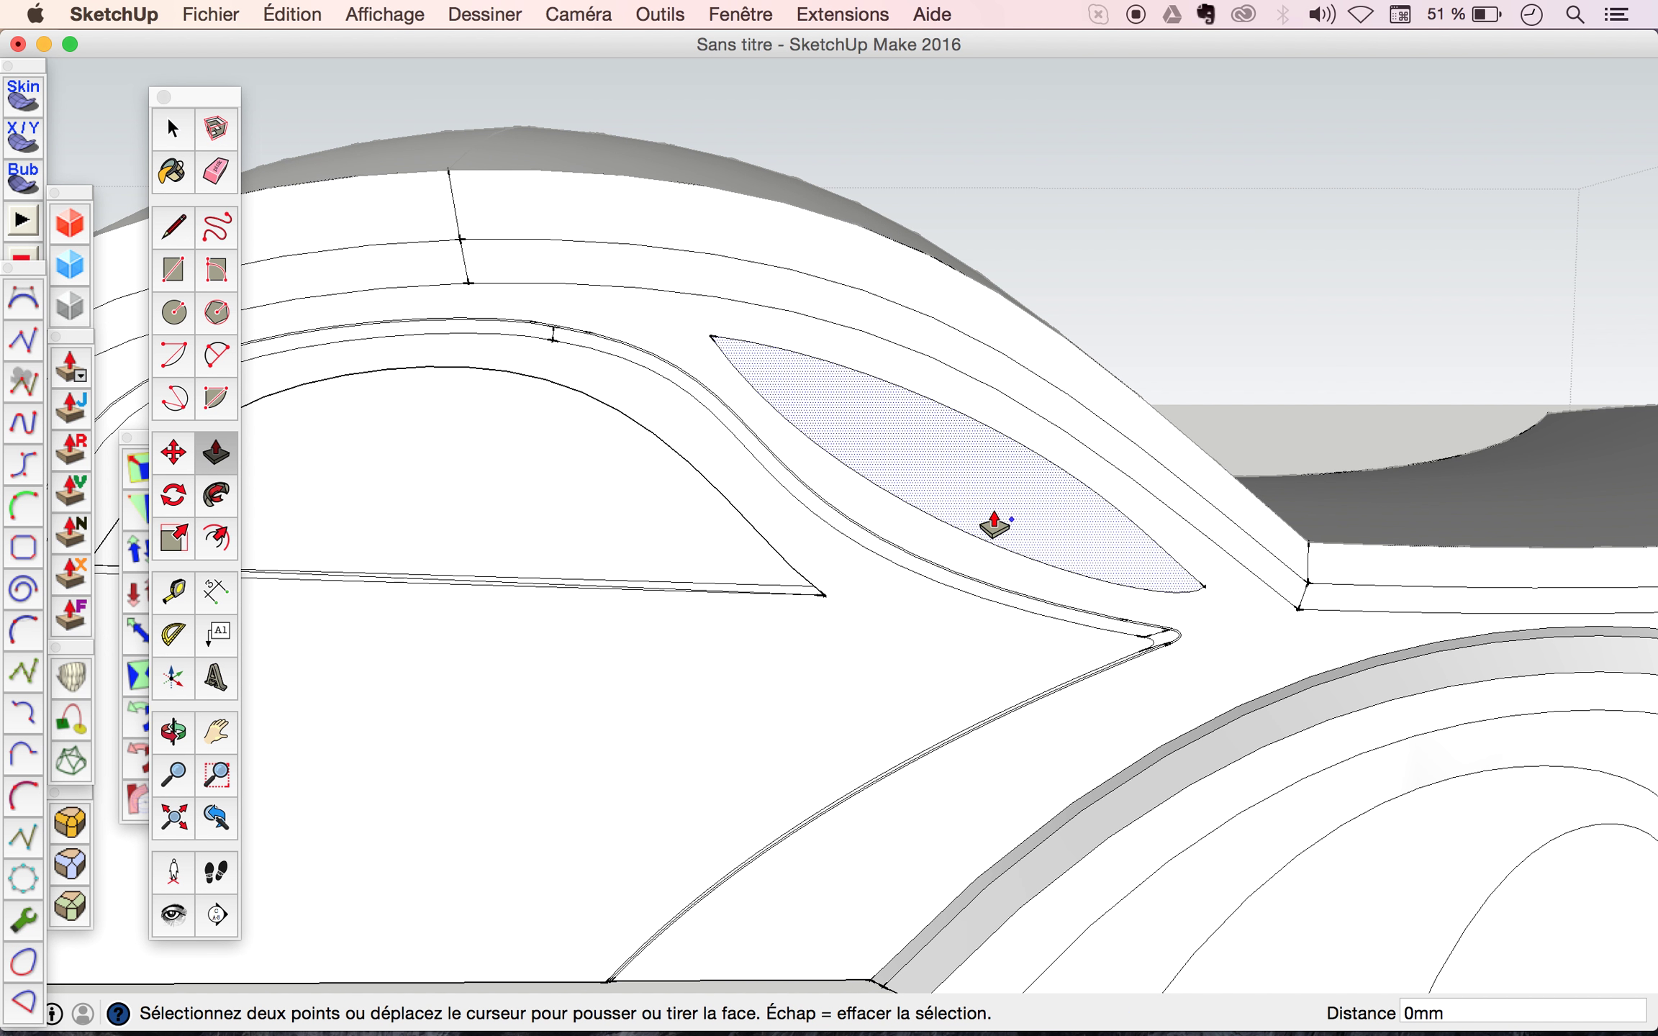
pyautogui.click(995, 520)
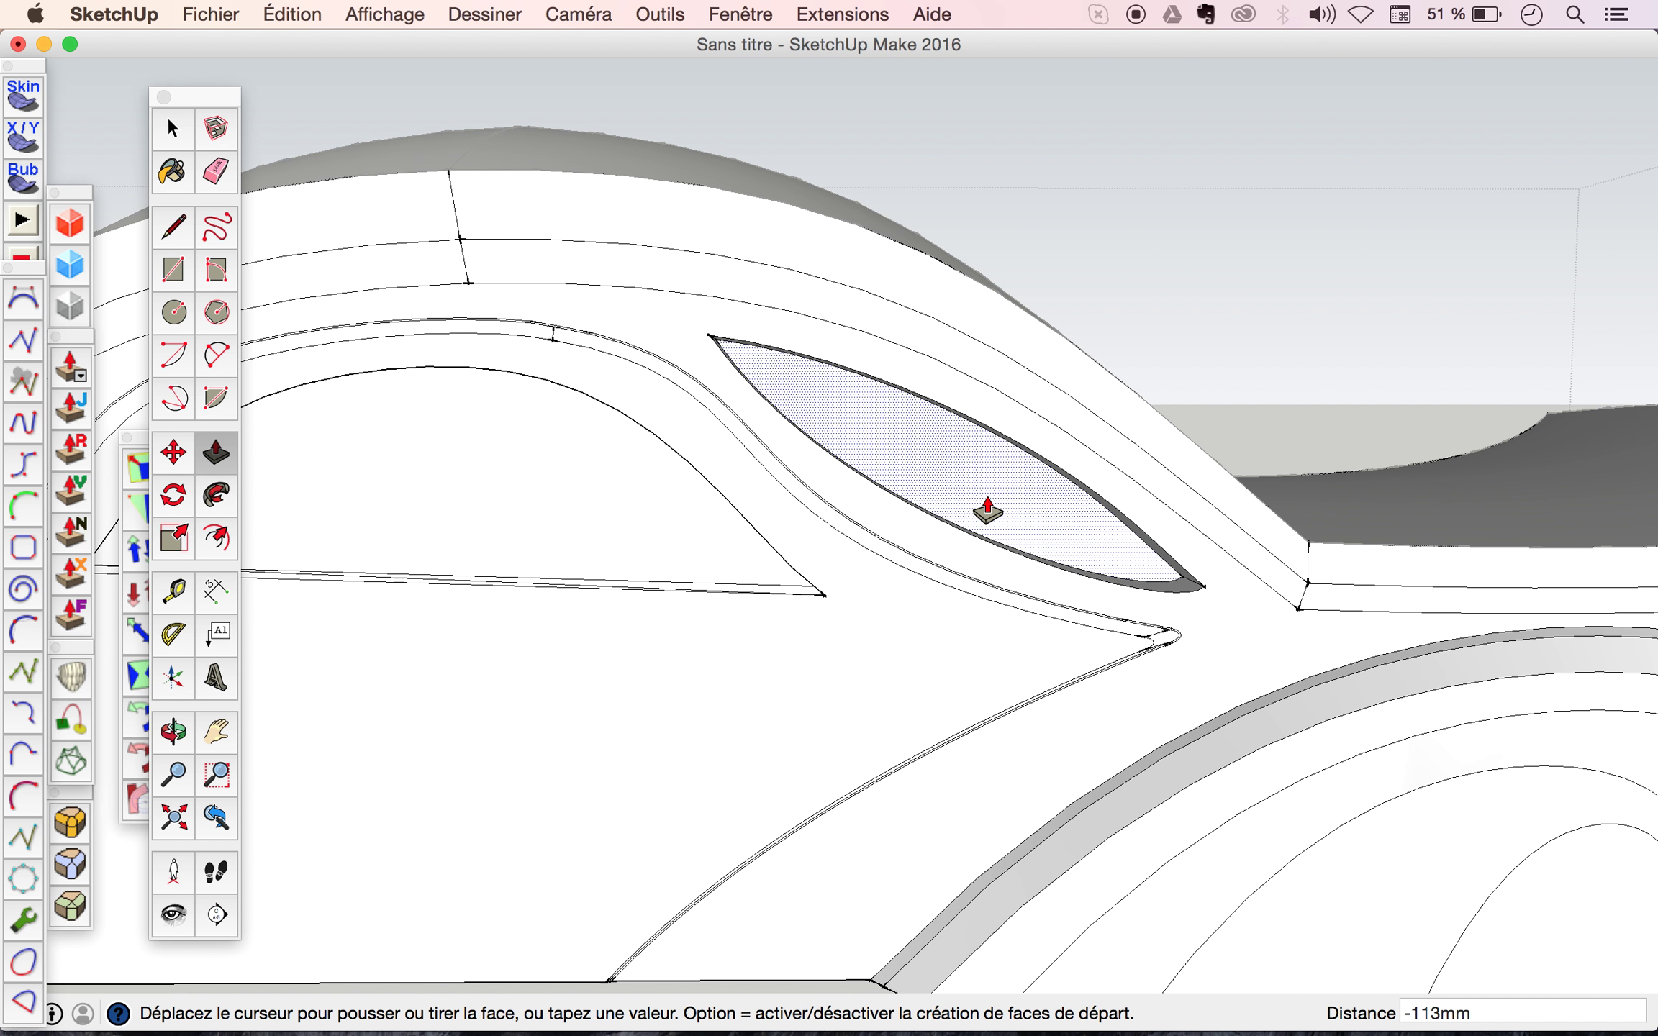
pyautogui.write('6')
pyautogui.press('Return')
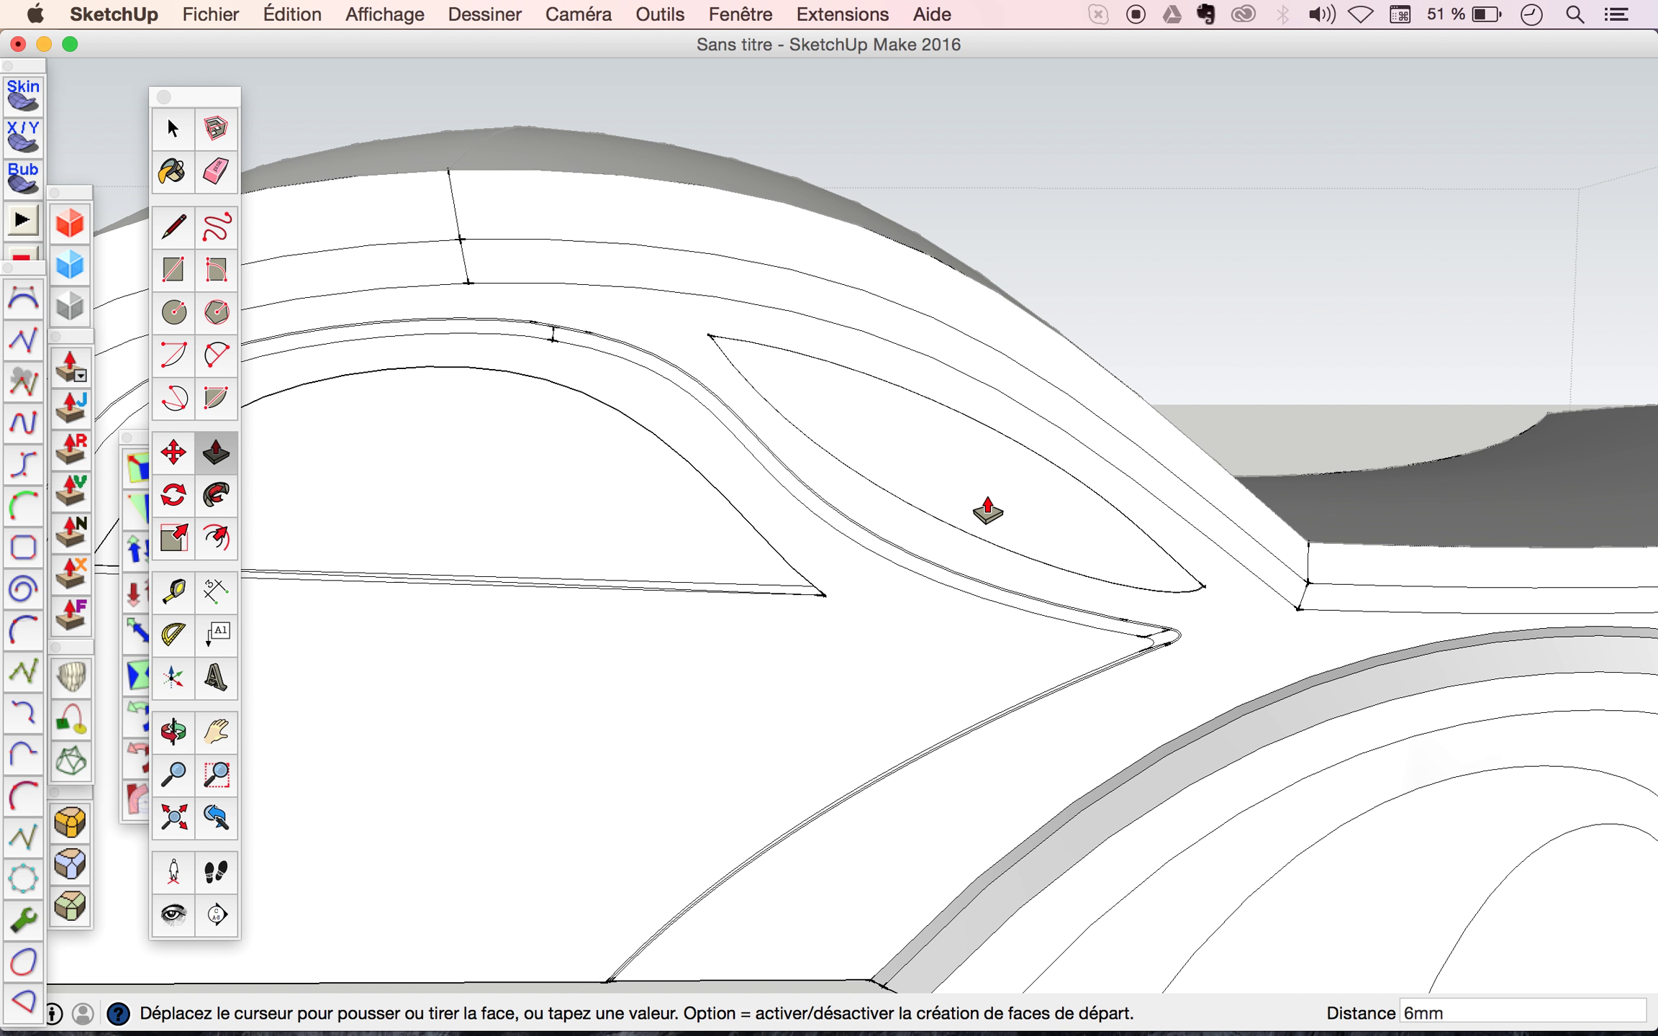
pyautogui.press('space')
# Orbit and zoom out to a low side view of the whole car.
pyautogui.scroll(2, 1063, 532)
pyautogui.scroll(5, 1096, 547)
pyautogui.moveTo(1097, 547); pyautogui.dragTo(1360, 647, button='middle')
pyautogui.scroll(-3, 1376, 655)
pyautogui.scroll(-3, 1376, 654)
pyautogui.scroll(-2, 1378, 657)
pyautogui.scroll(2, 1479, 735)
pyautogui.moveTo(1479, 734)
pyautogui.mouseDown()
pyautogui.moveTo(1506, 792)
pyautogui.moveTo(1344, 671)
pyautogui.mouseUp()
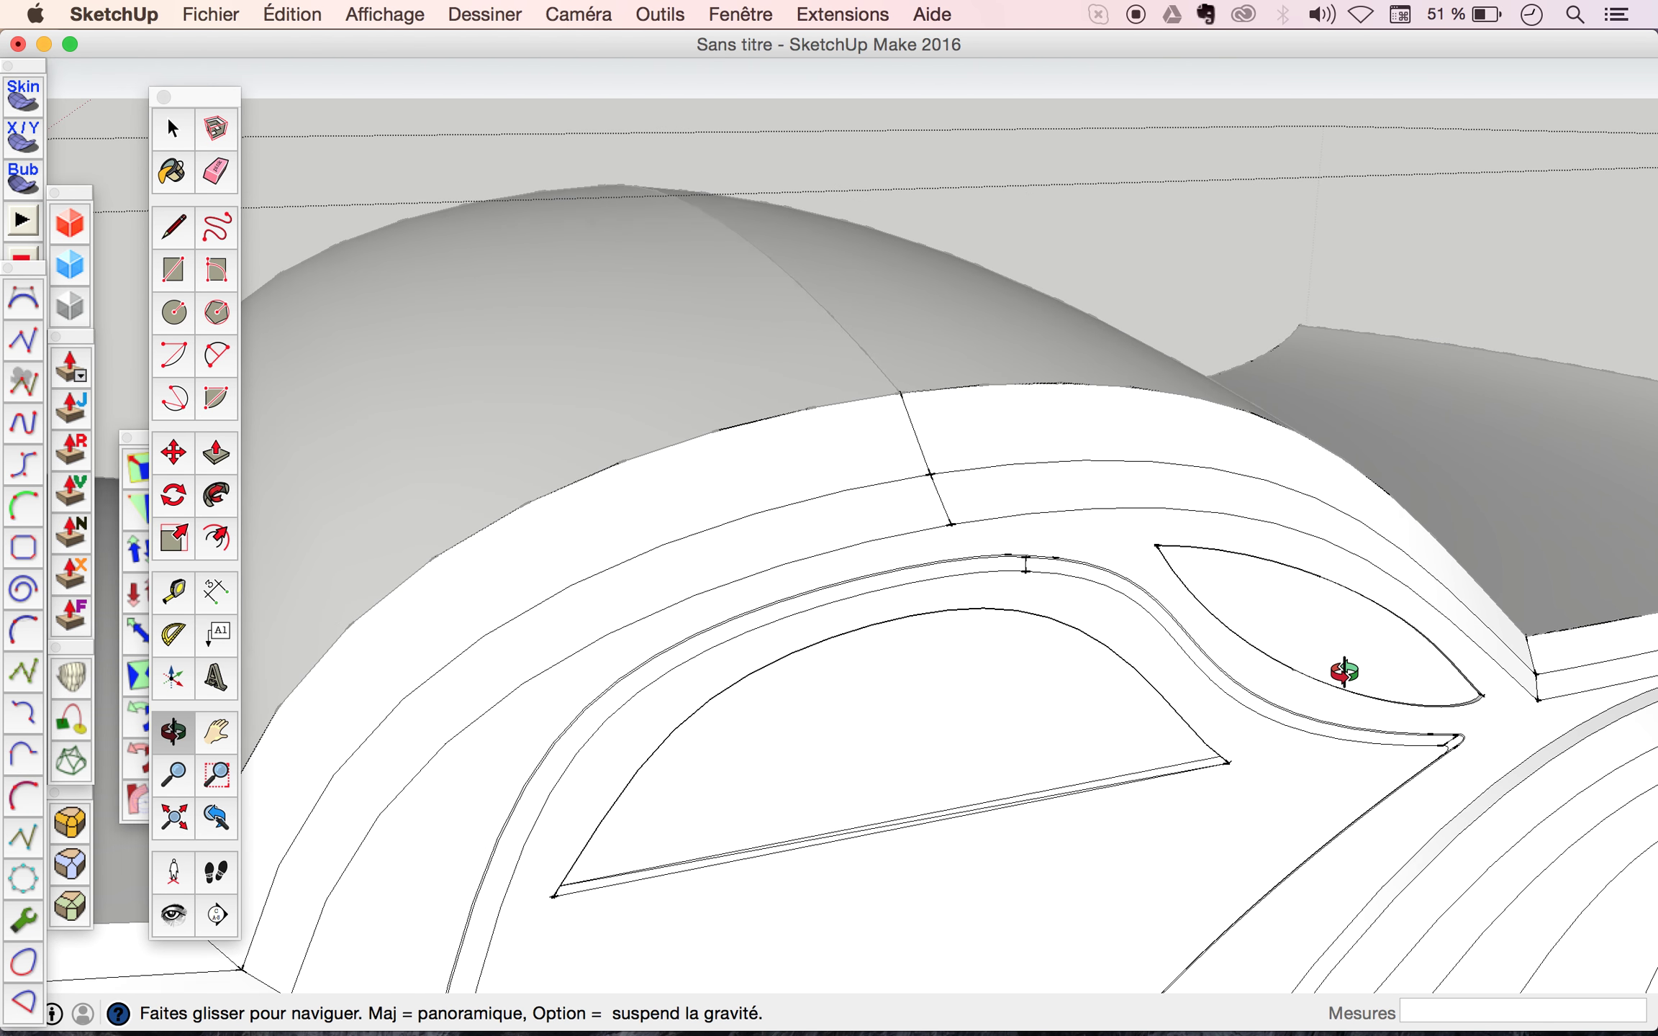
pyautogui.scroll(-3, 1344, 672)
pyautogui.scroll(-3, 1343, 669)
pyautogui.scroll(-3, 1346, 673)
pyautogui.scroll(-2, 1351, 676)
pyautogui.moveTo(1094, 767)
pyautogui.mouseDown()
pyautogui.moveTo(1228, 685)
pyautogui.moveTo(1043, 585)
pyautogui.moveTo(1096, 636)
pyautogui.moveTo(979, 684)
pyautogui.moveTo(933, 670)
pyautogui.moveTo(1011, 681)
pyautogui.moveTo(930, 704)
pyautogui.moveTo(858, 666)
pyautogui.moveTo(1004, 662)
pyautogui.moveTo(1055, 729)
pyautogui.moveTo(1038, 817)
pyautogui.moveTo(1010, 848)
pyautogui.moveTo(1218, 581)
pyautogui.mouseUp()
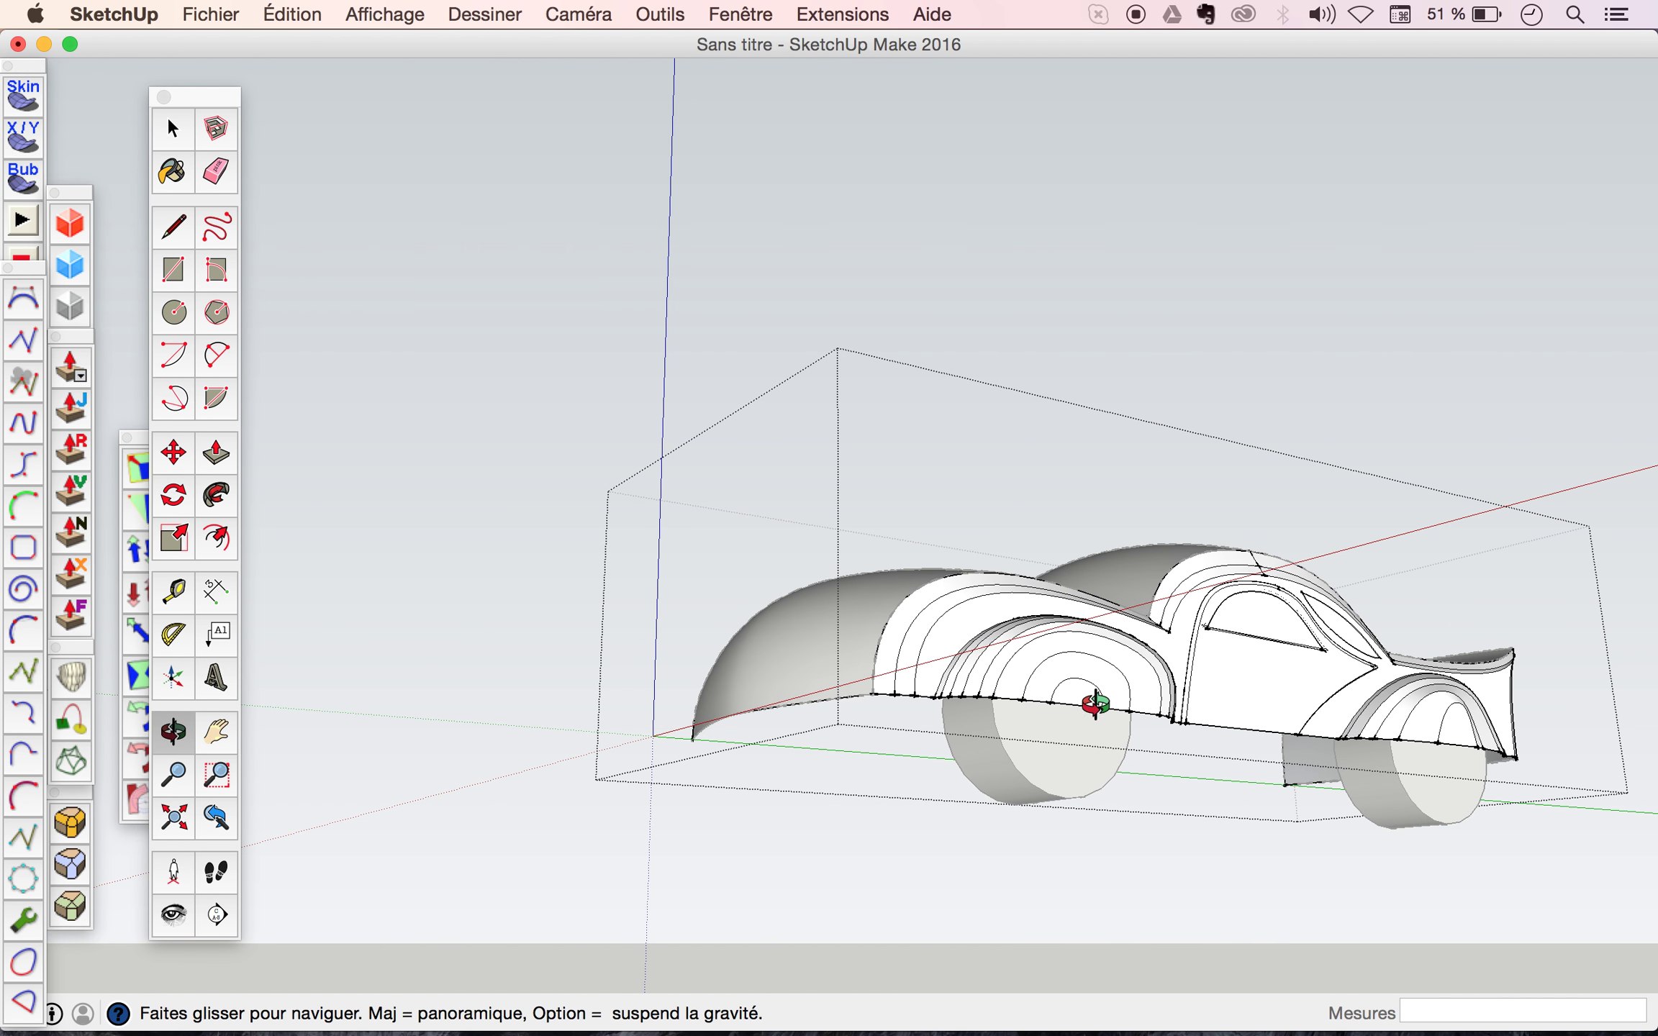
# Open the wheel group for editing and select the front wheel's outer end face.
pyautogui.scroll(3, 1051, 759)
pyautogui.scroll(3, 1051, 758)
pyautogui.scroll(2, 1062, 713)
pyautogui.press('space')
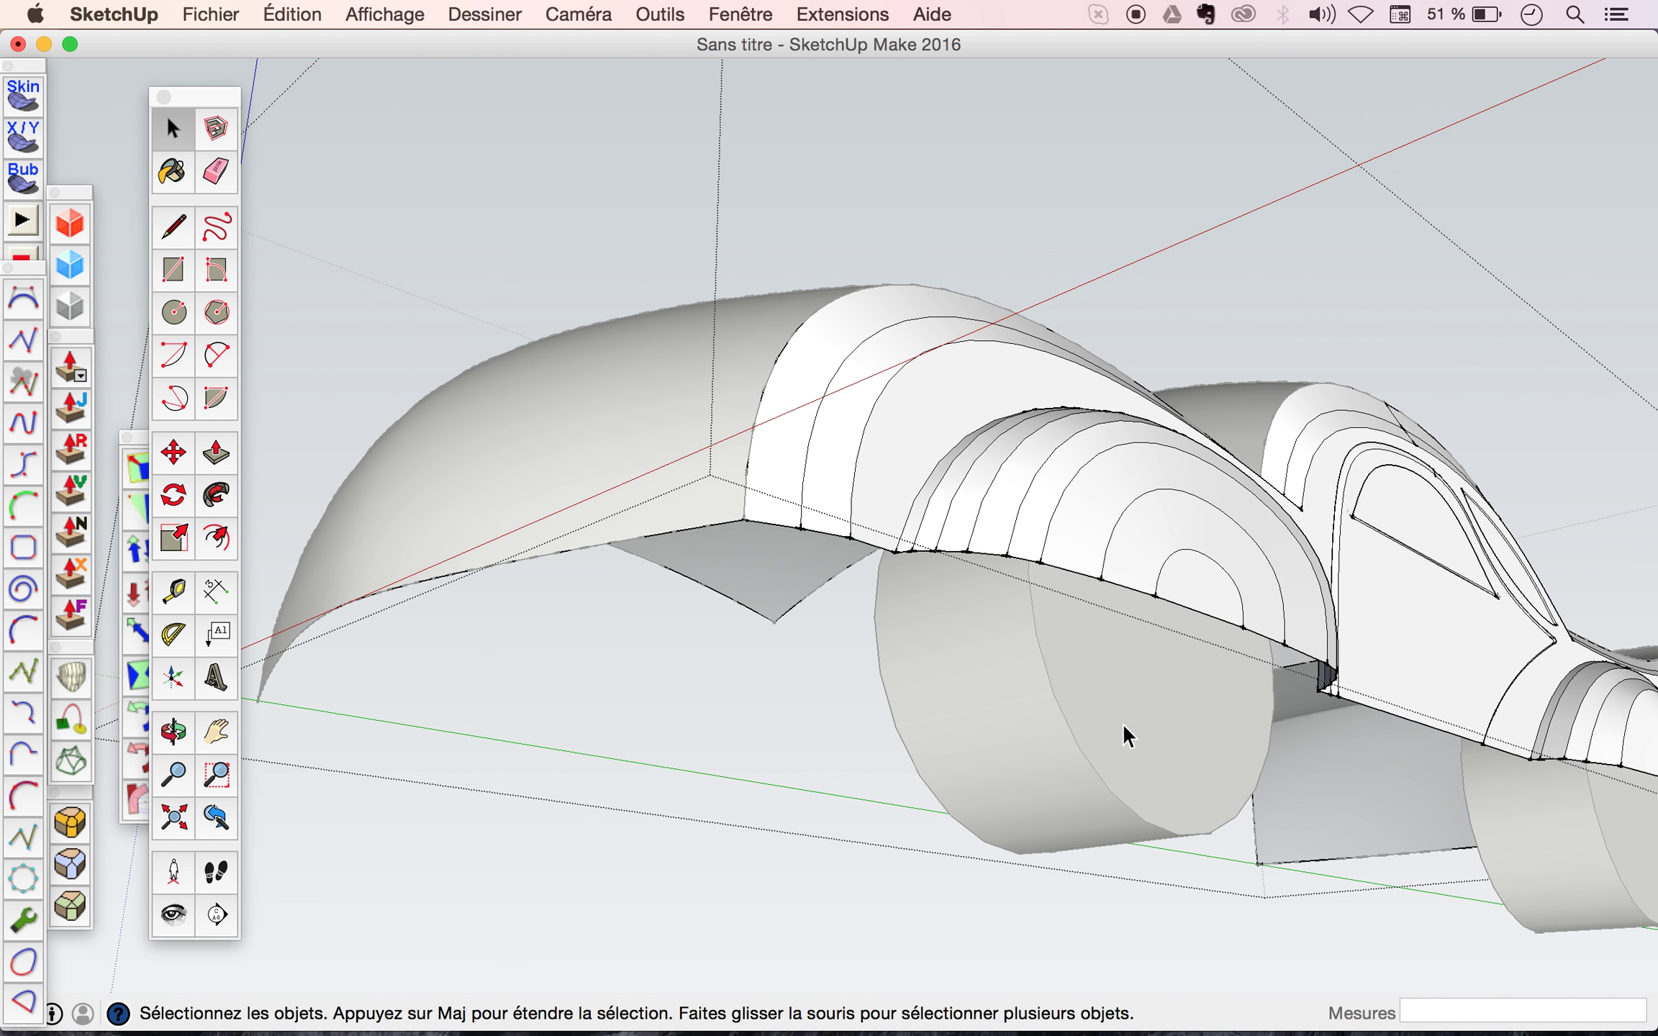
pyautogui.doubleClick(1085, 726)
pyautogui.scroll(1, 1084, 726)
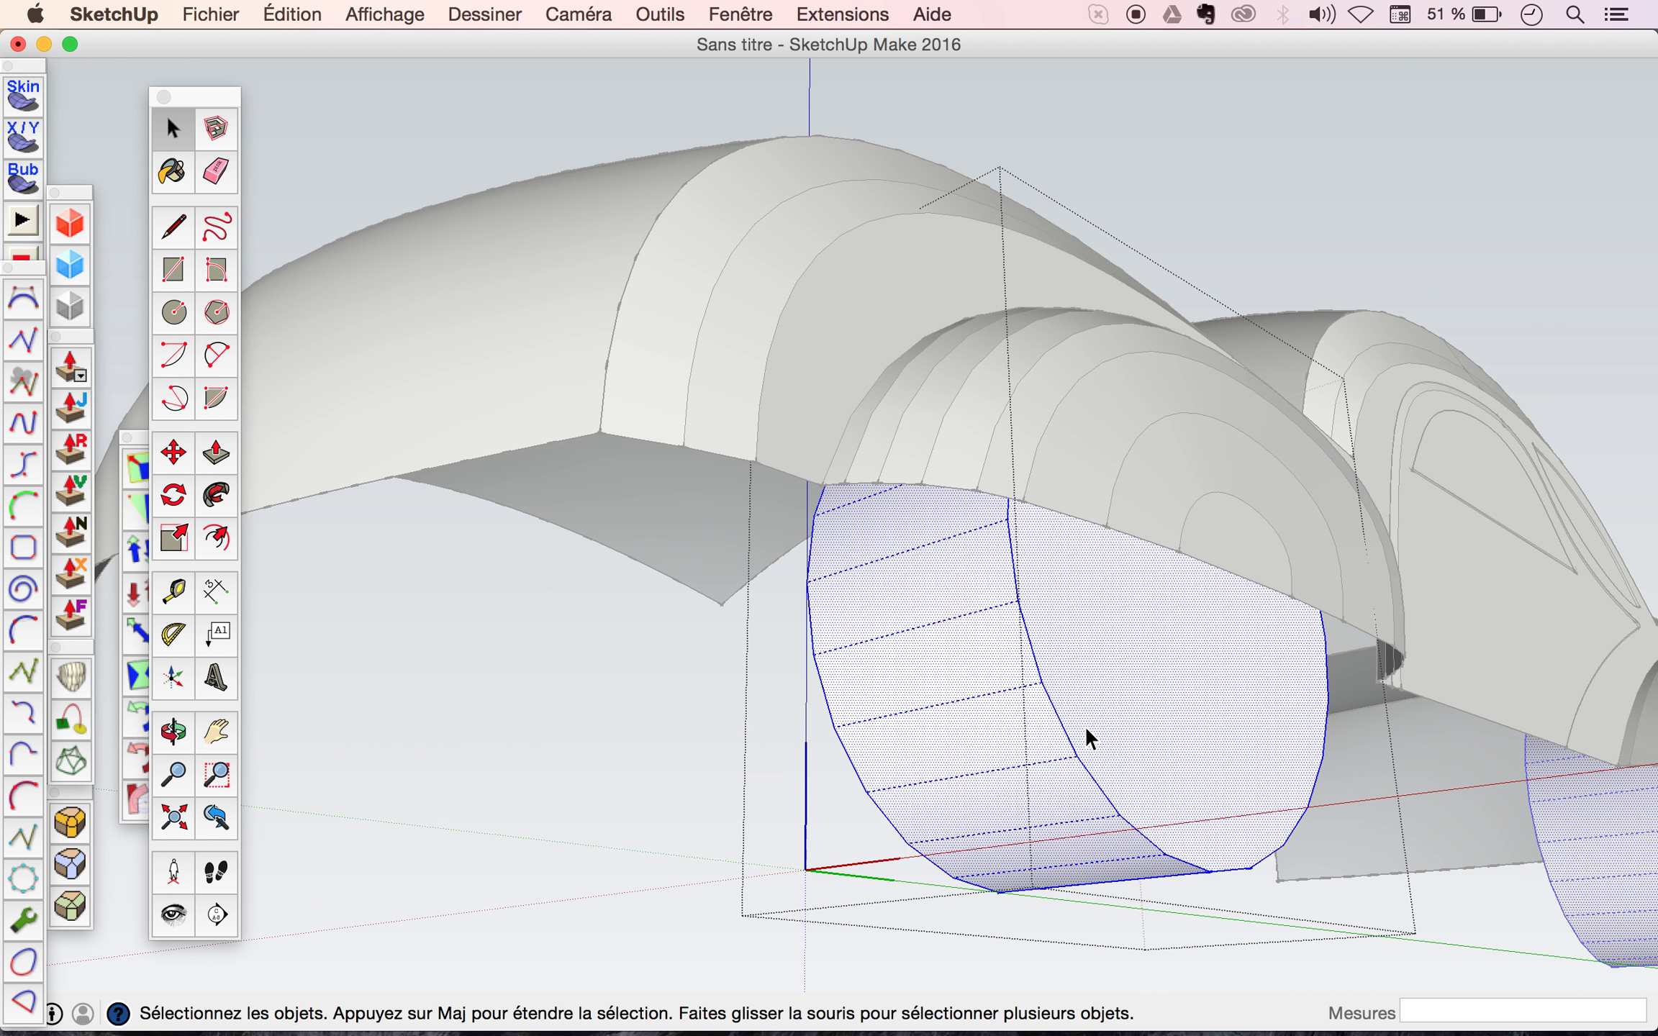
pyautogui.scroll(2, 1085, 725)
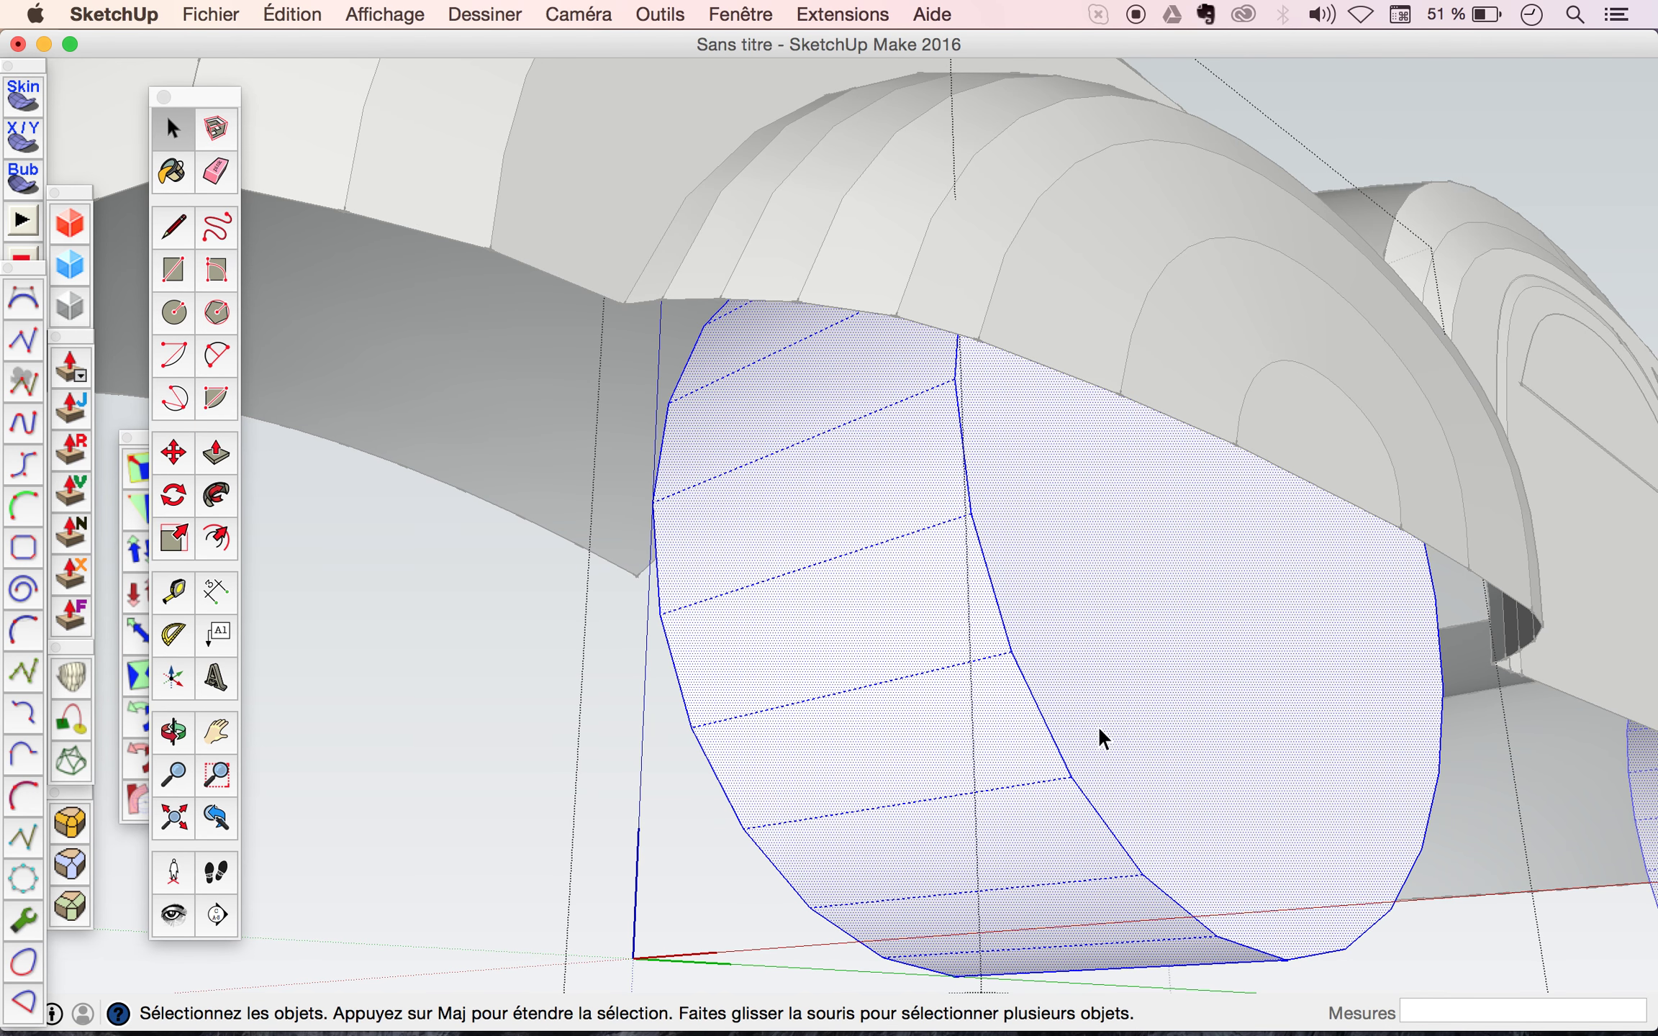
pyautogui.click(1089, 725)
# Push the wheel's outer end face inward by 20mm.
pyautogui.scroll(1, 1122, 718)
pyautogui.scroll(-1, 1122, 718)
pyautogui.scroll(-1, 1122, 717)
pyautogui.press('p')
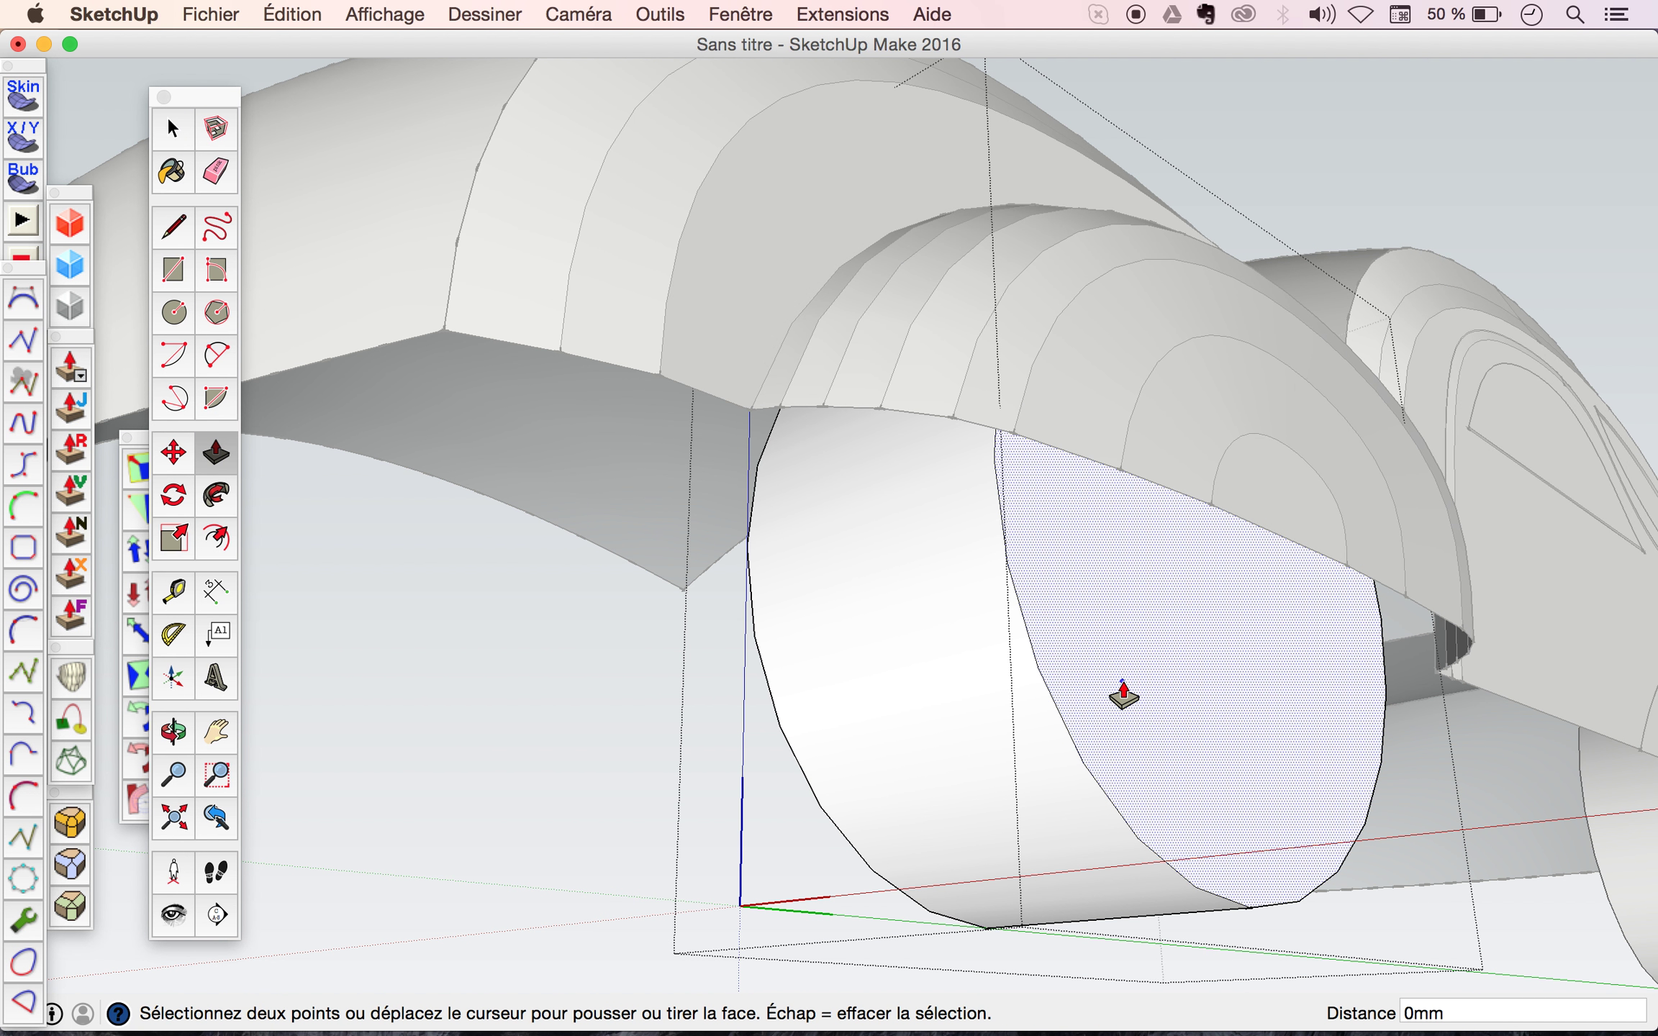
pyautogui.click(1123, 681)
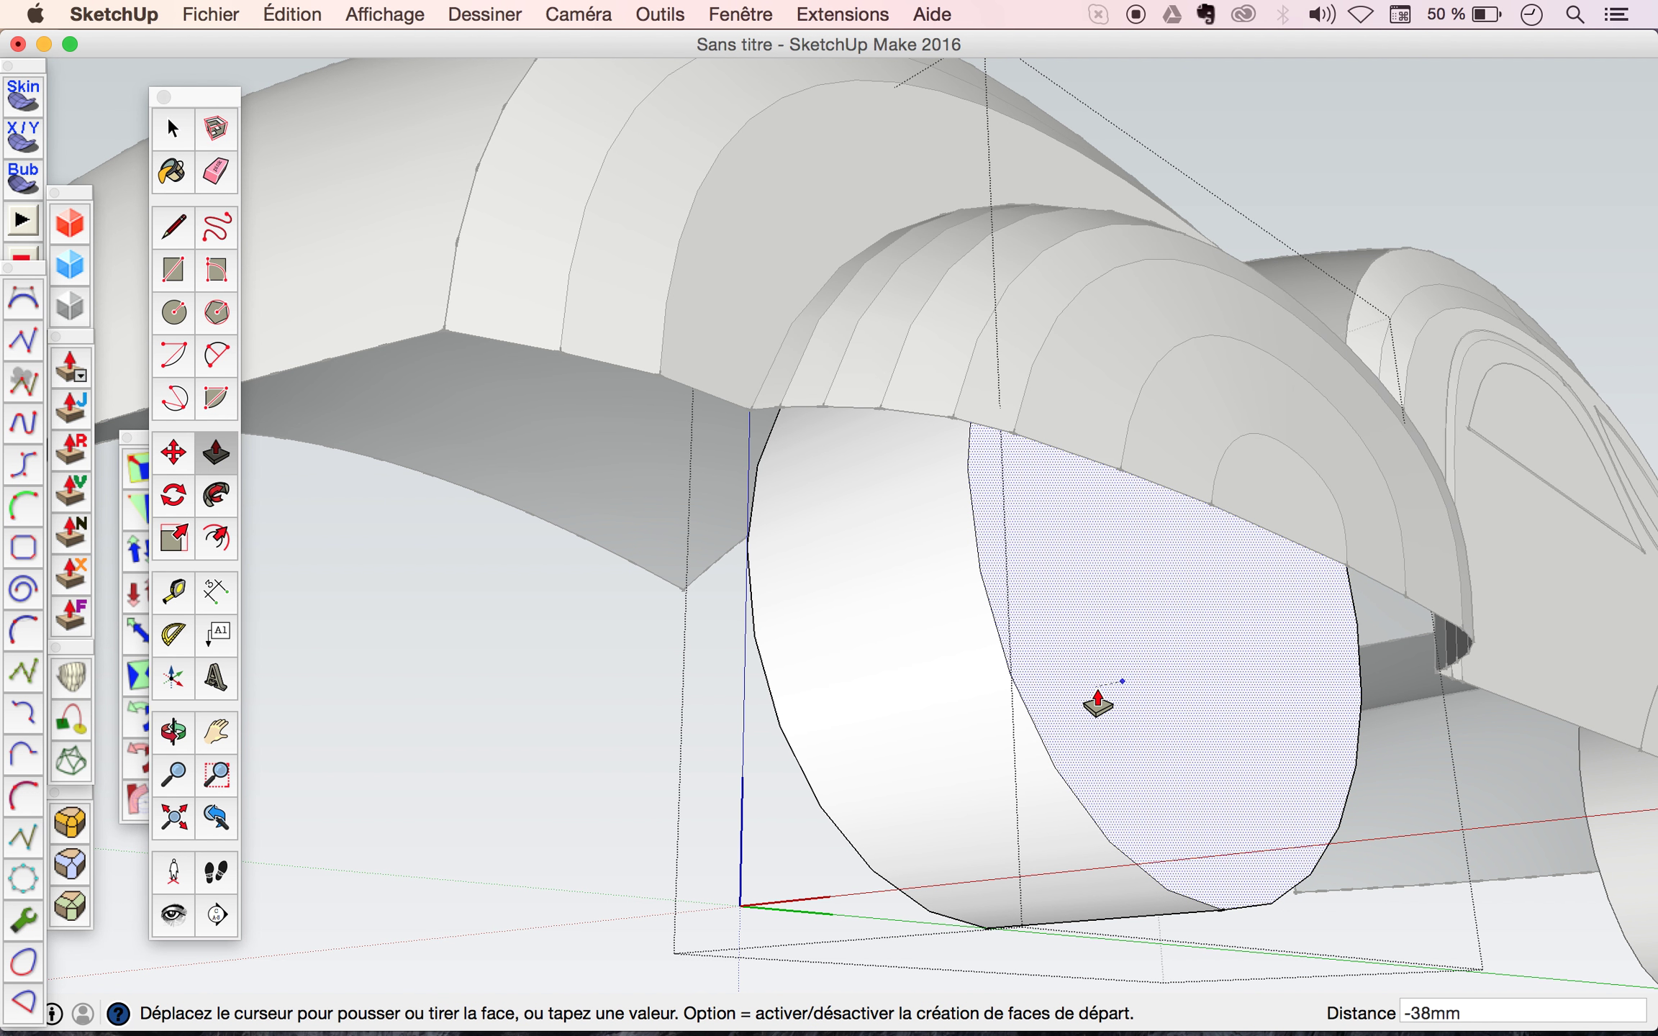
pyautogui.write('20')
pyautogui.press('Return')
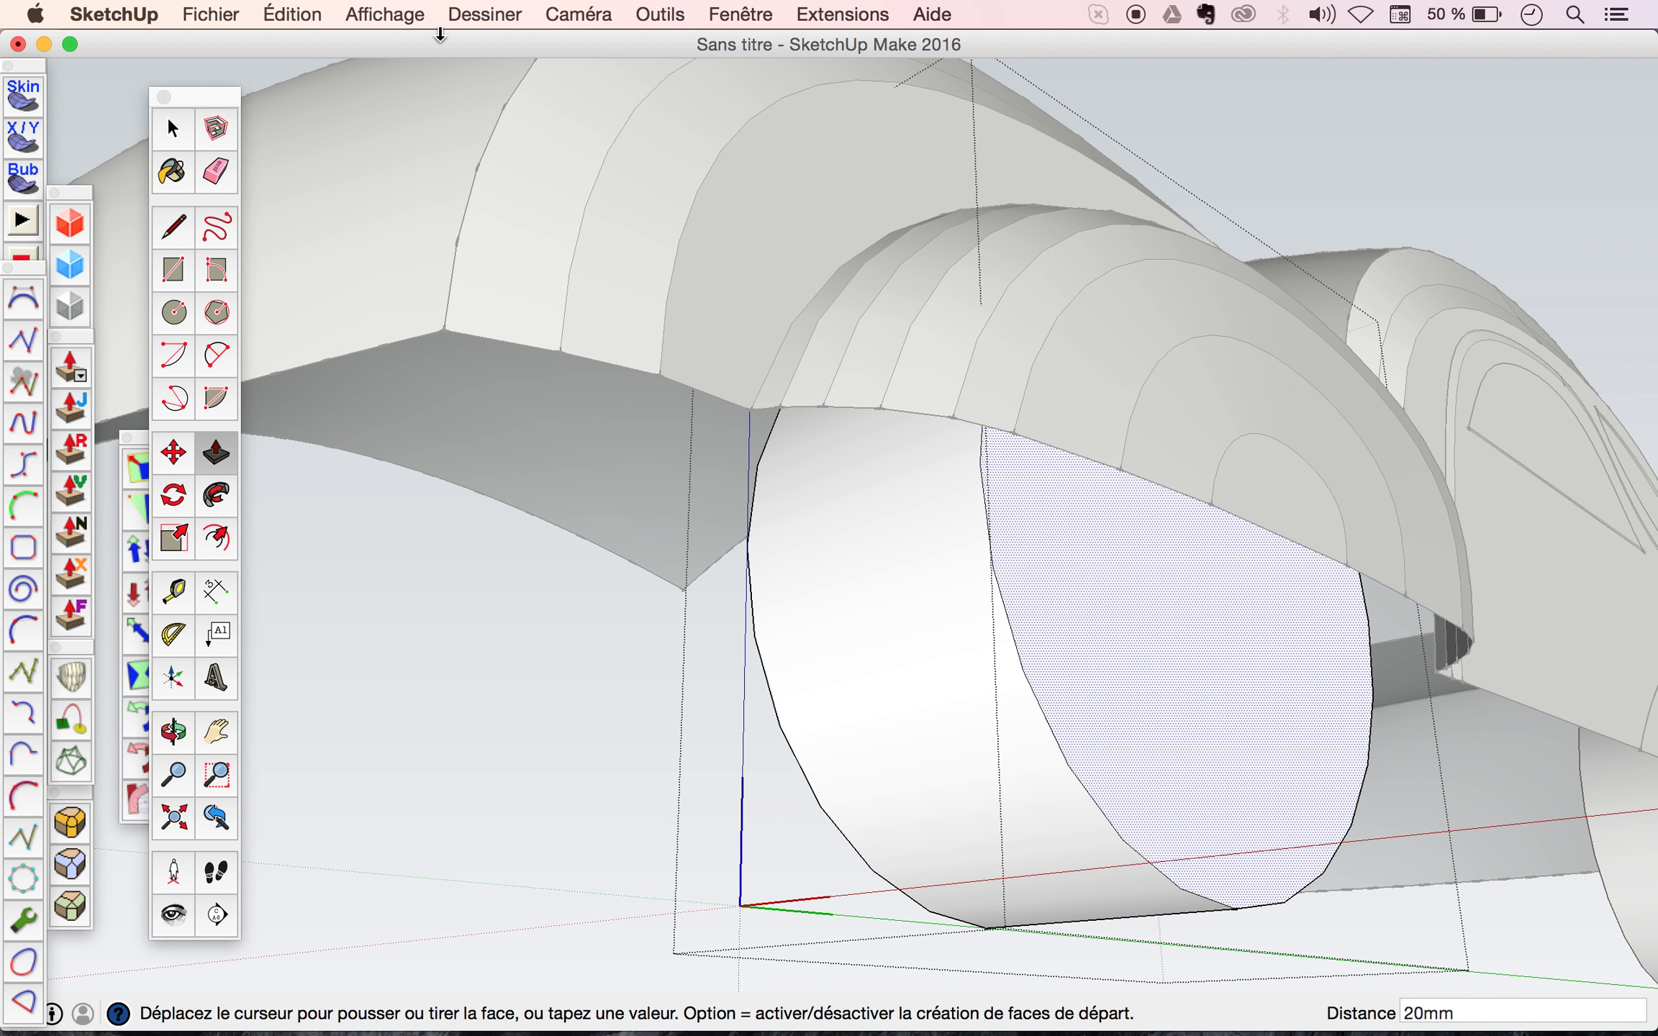
# Use Joint Push Pull to offset the wheel face by about 19mm, then reselect the face.
pyautogui.click(72, 420)
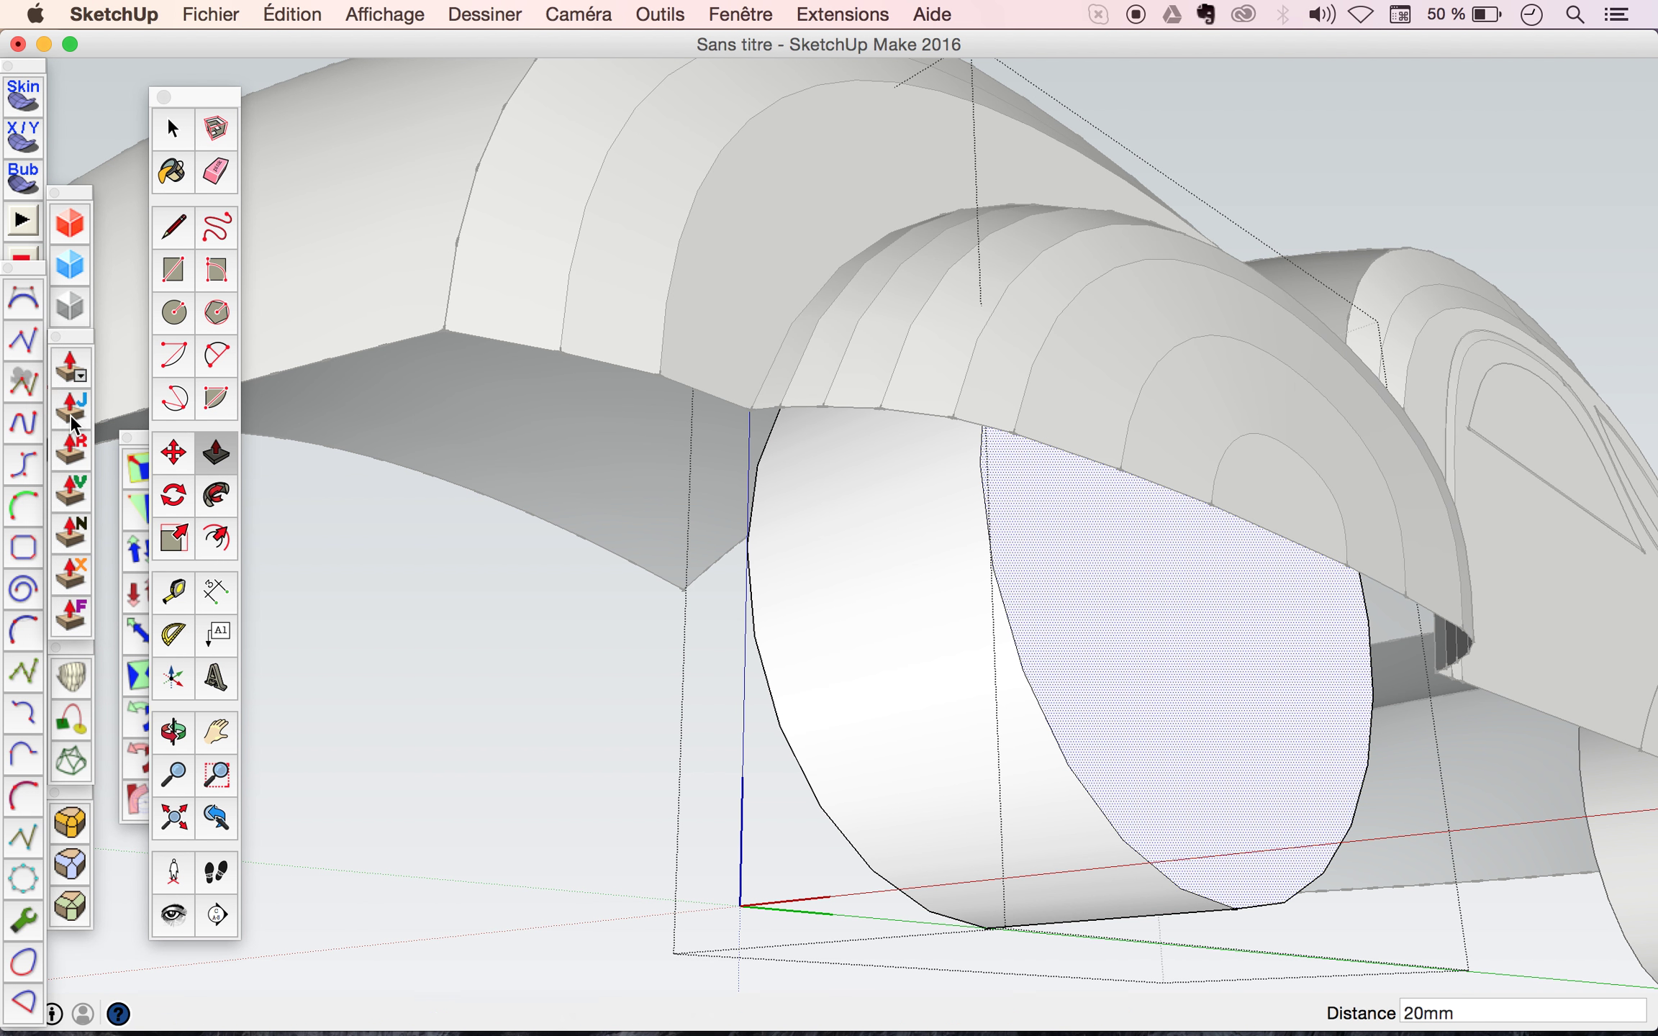
pyautogui.click(1121, 678)
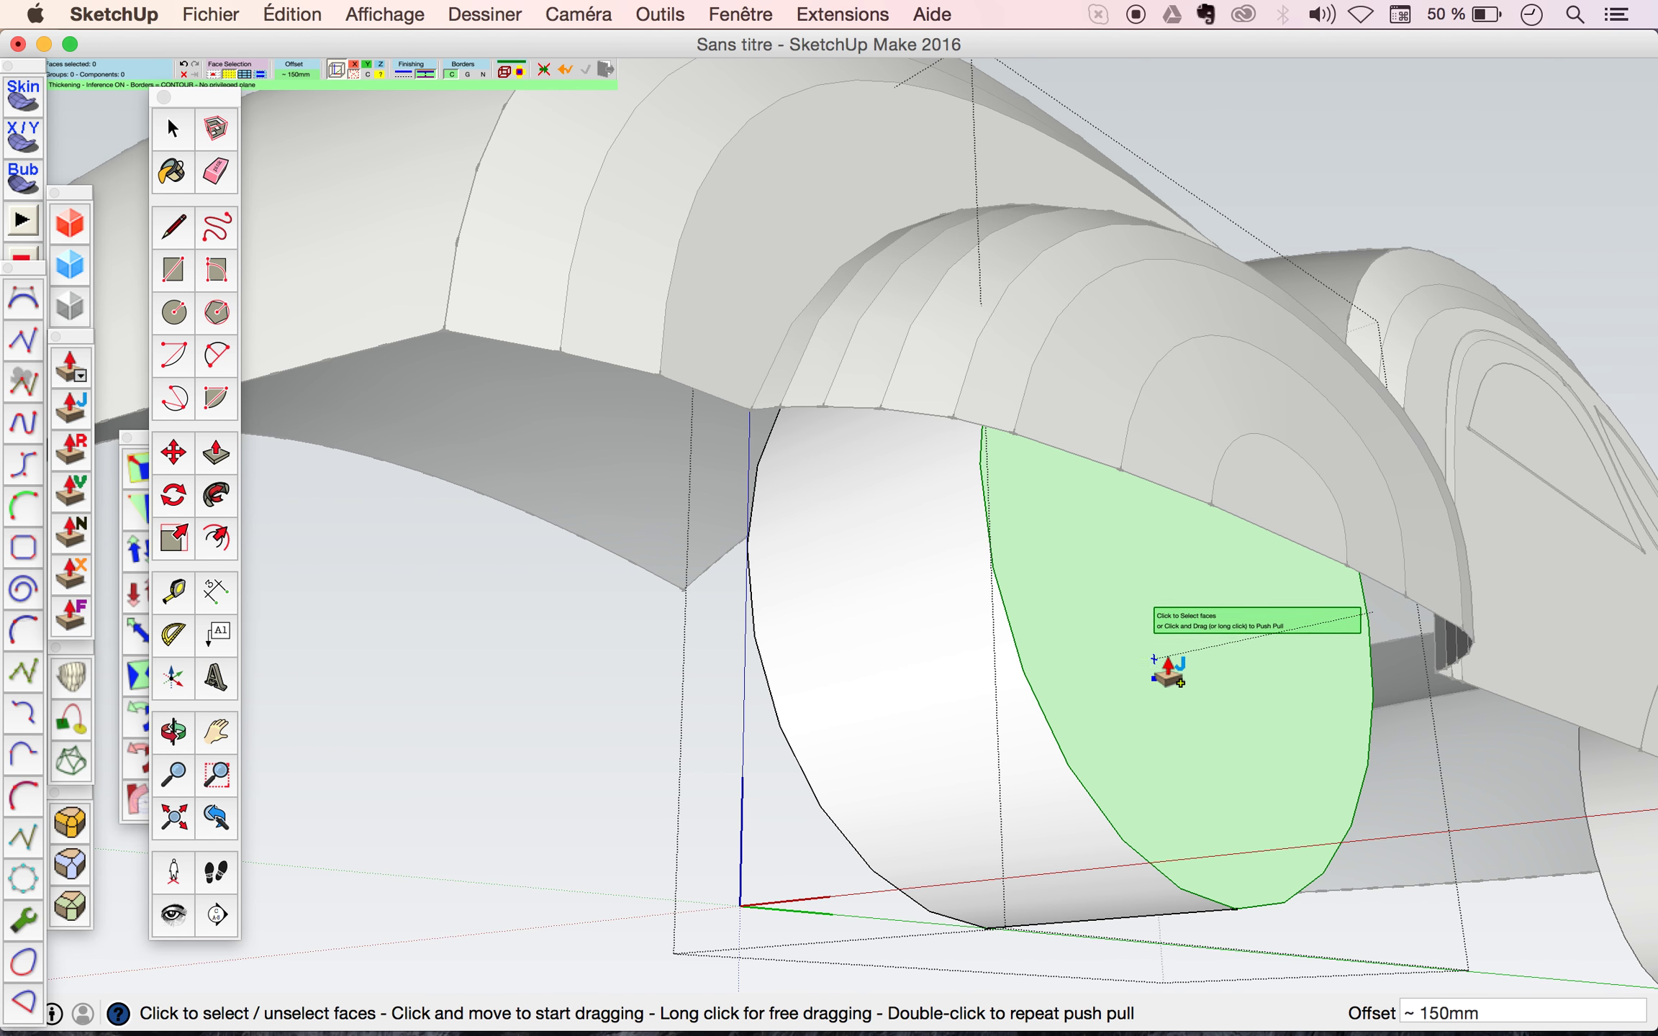
pyautogui.moveTo(1164, 683); pyautogui.dragTo(1153, 688)
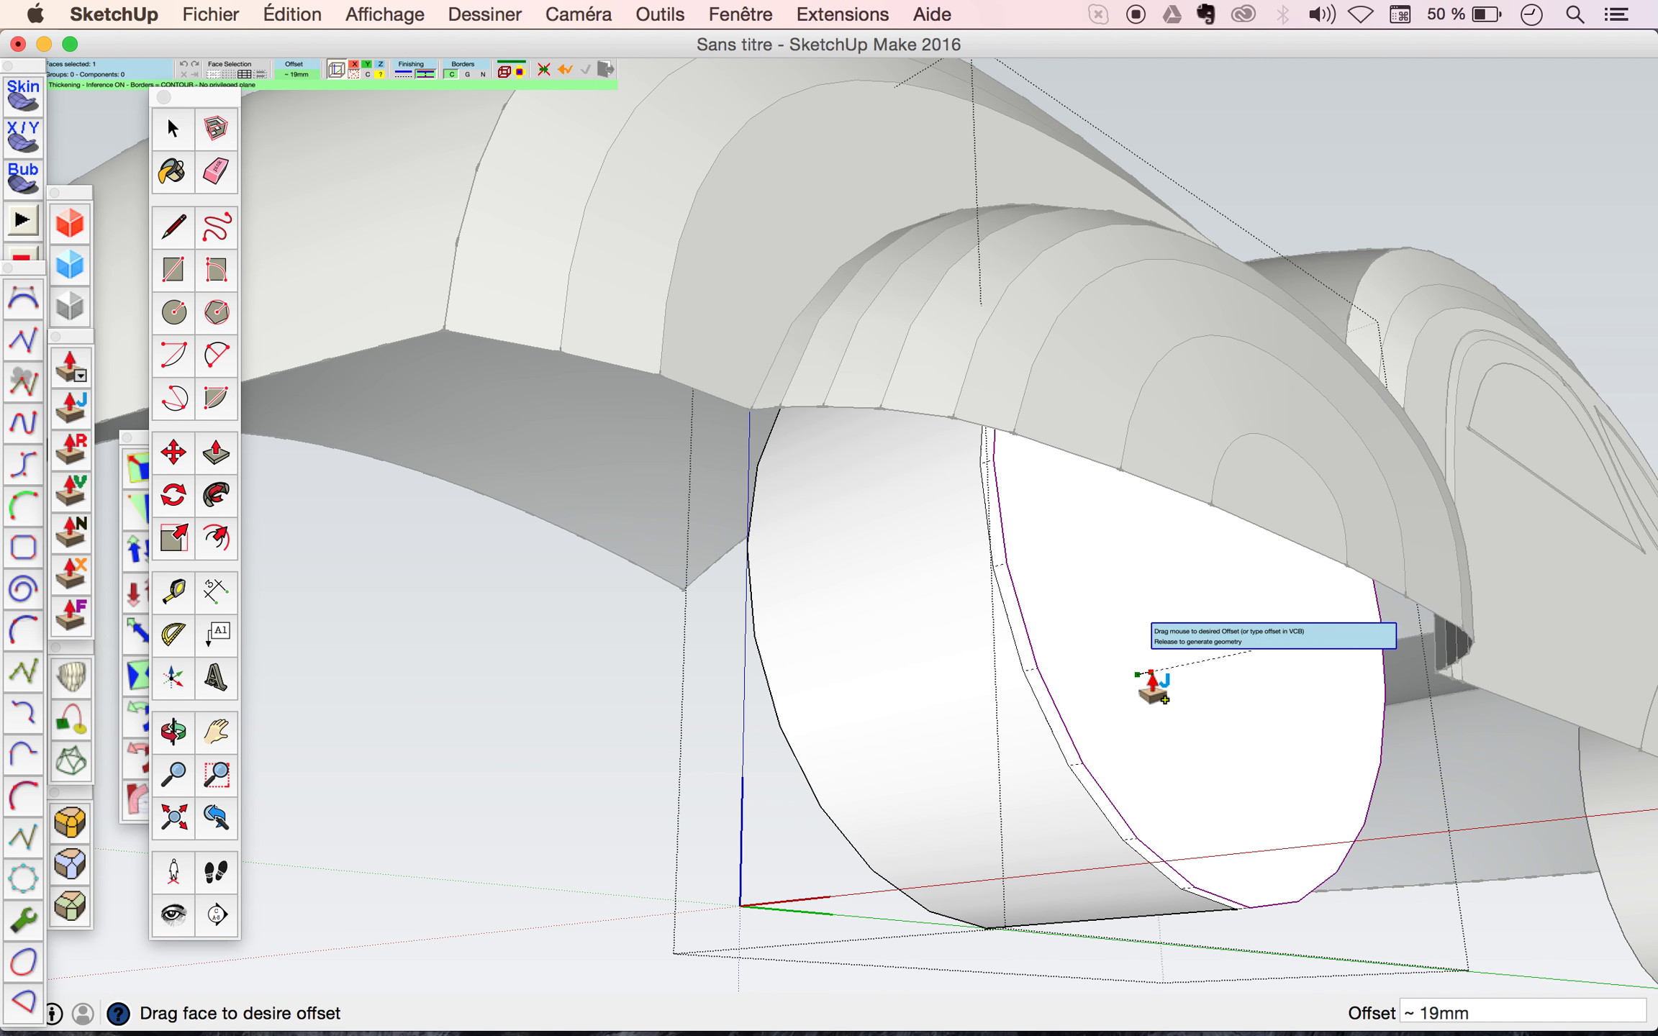
pyautogui.moveTo(1153, 689); pyautogui.dragTo(1150, 683)
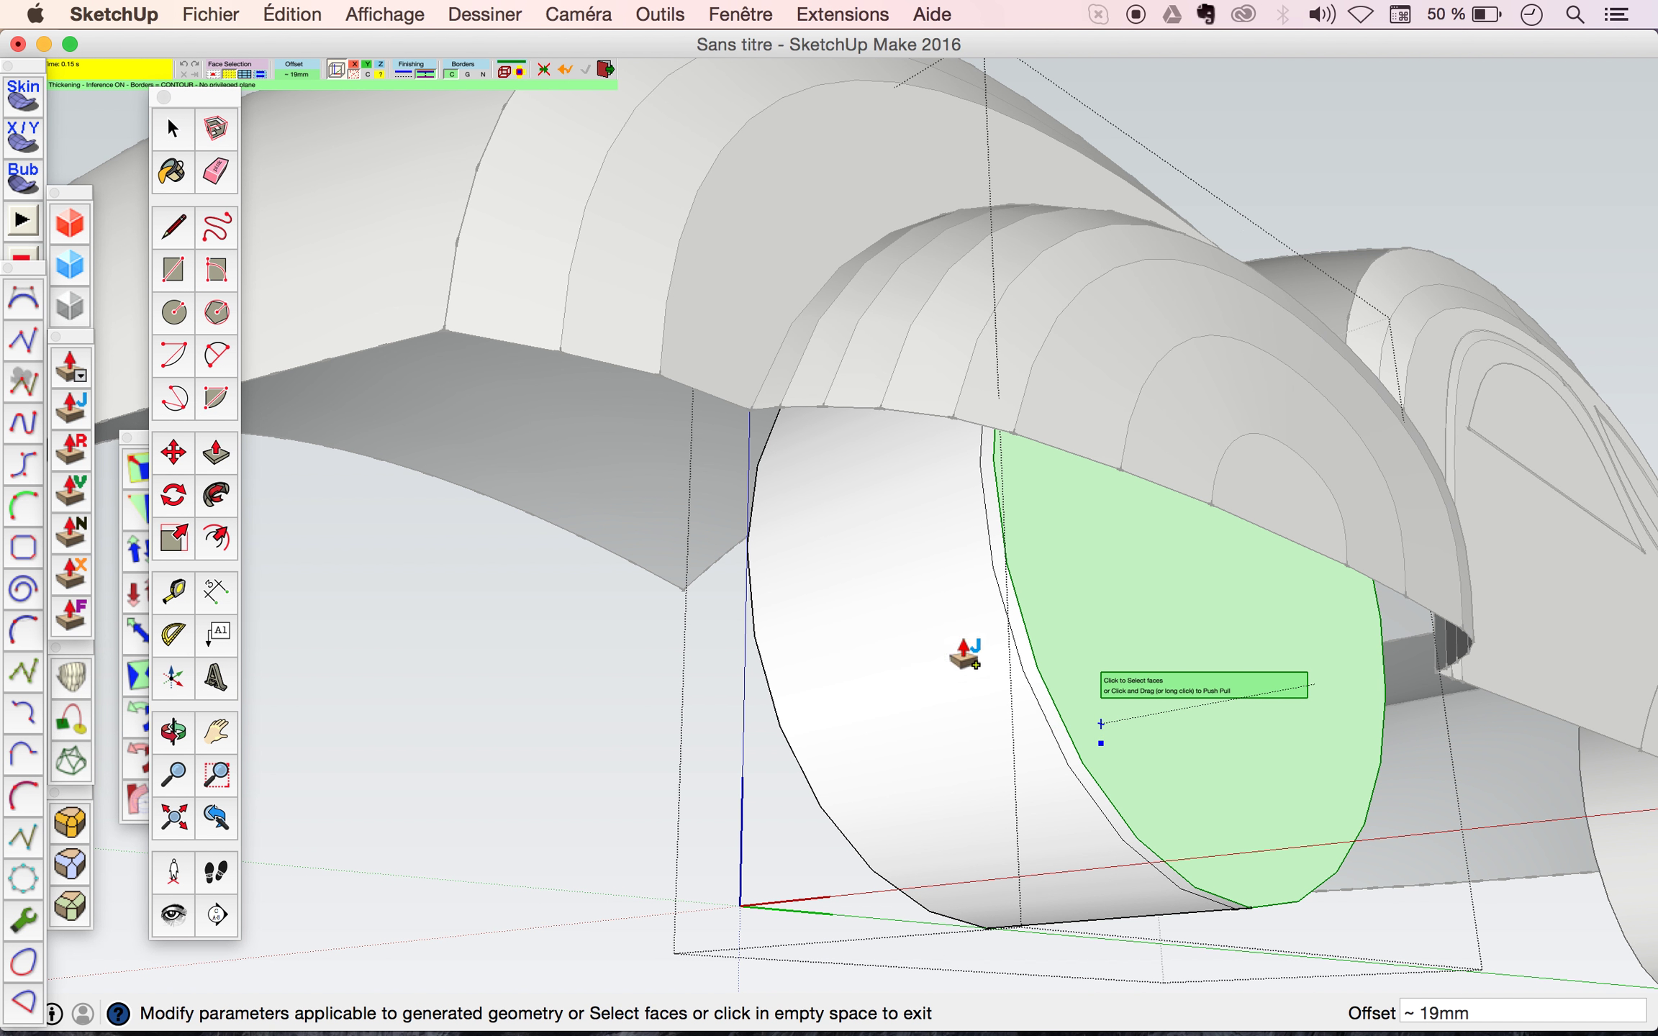
pyautogui.press('space')
pyautogui.click(1114, 681)
pyautogui.click(164, 552)
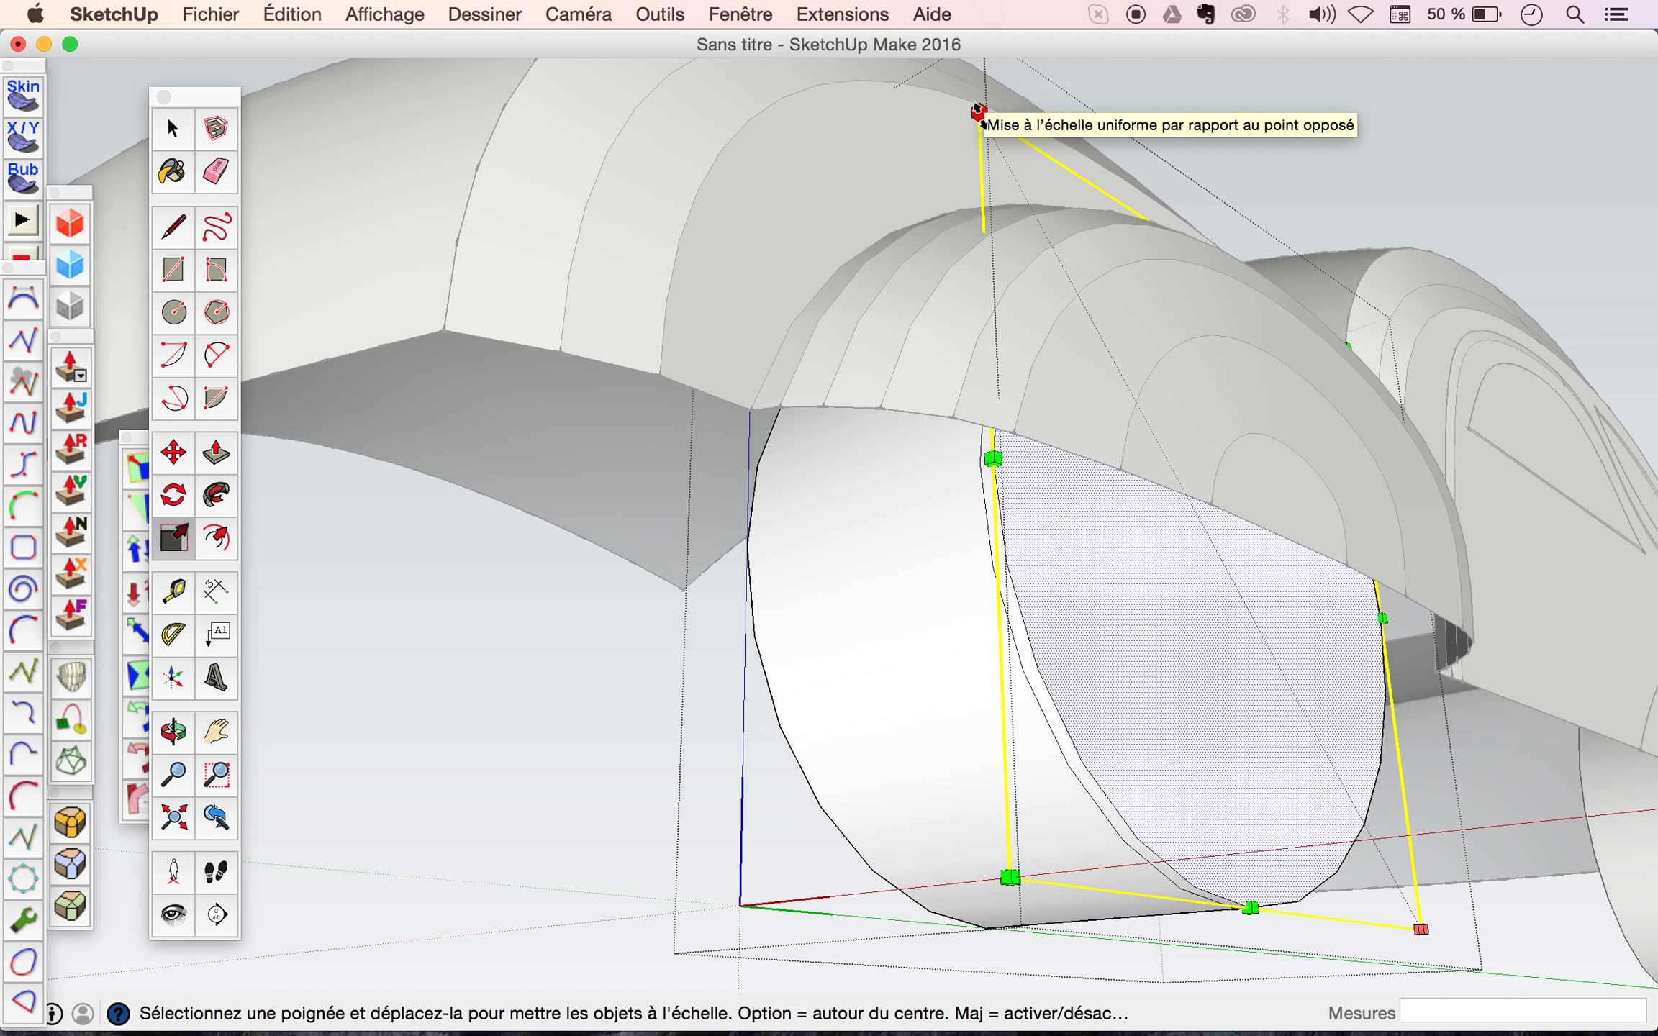
# Scale the wheel's outer face about its centre to 0.93, leaving a rim band.
pyautogui.press('alt')
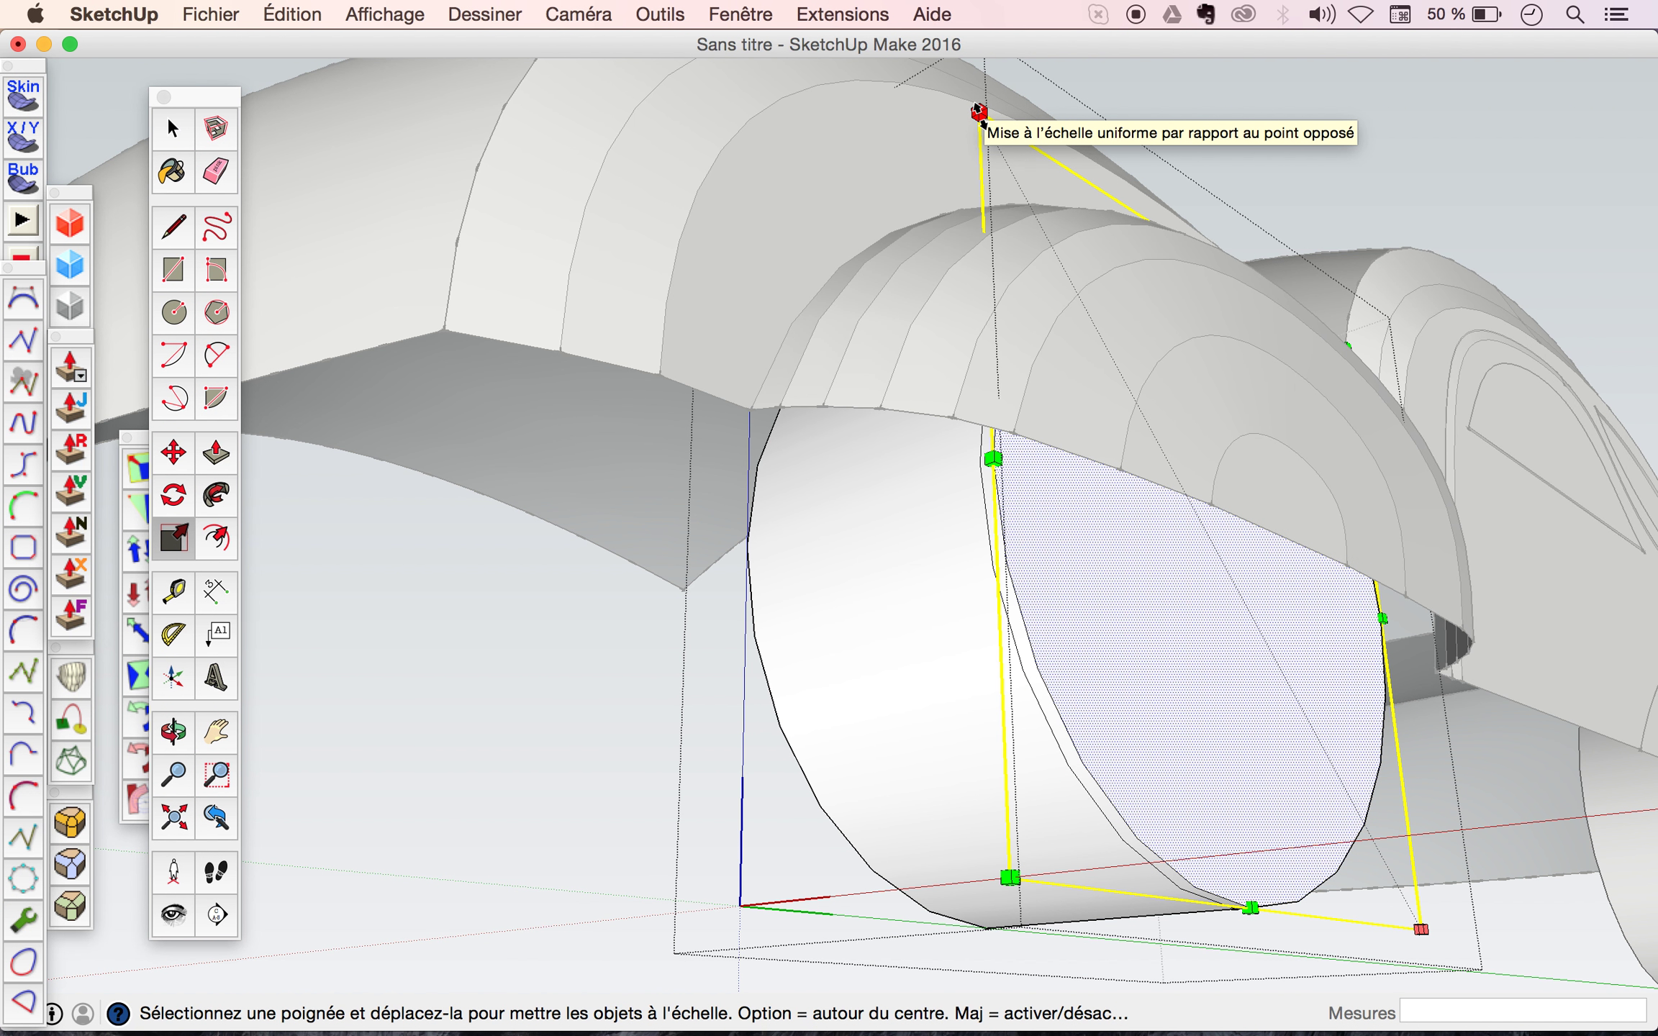
pyautogui.press('alt')
pyautogui.moveTo(979, 111)
pyautogui.mouseDown()
pyautogui.moveTo(1045, 173)
pyautogui.moveTo(998, 137)
pyautogui.moveTo(1024, 160)
pyautogui.mouseUp()
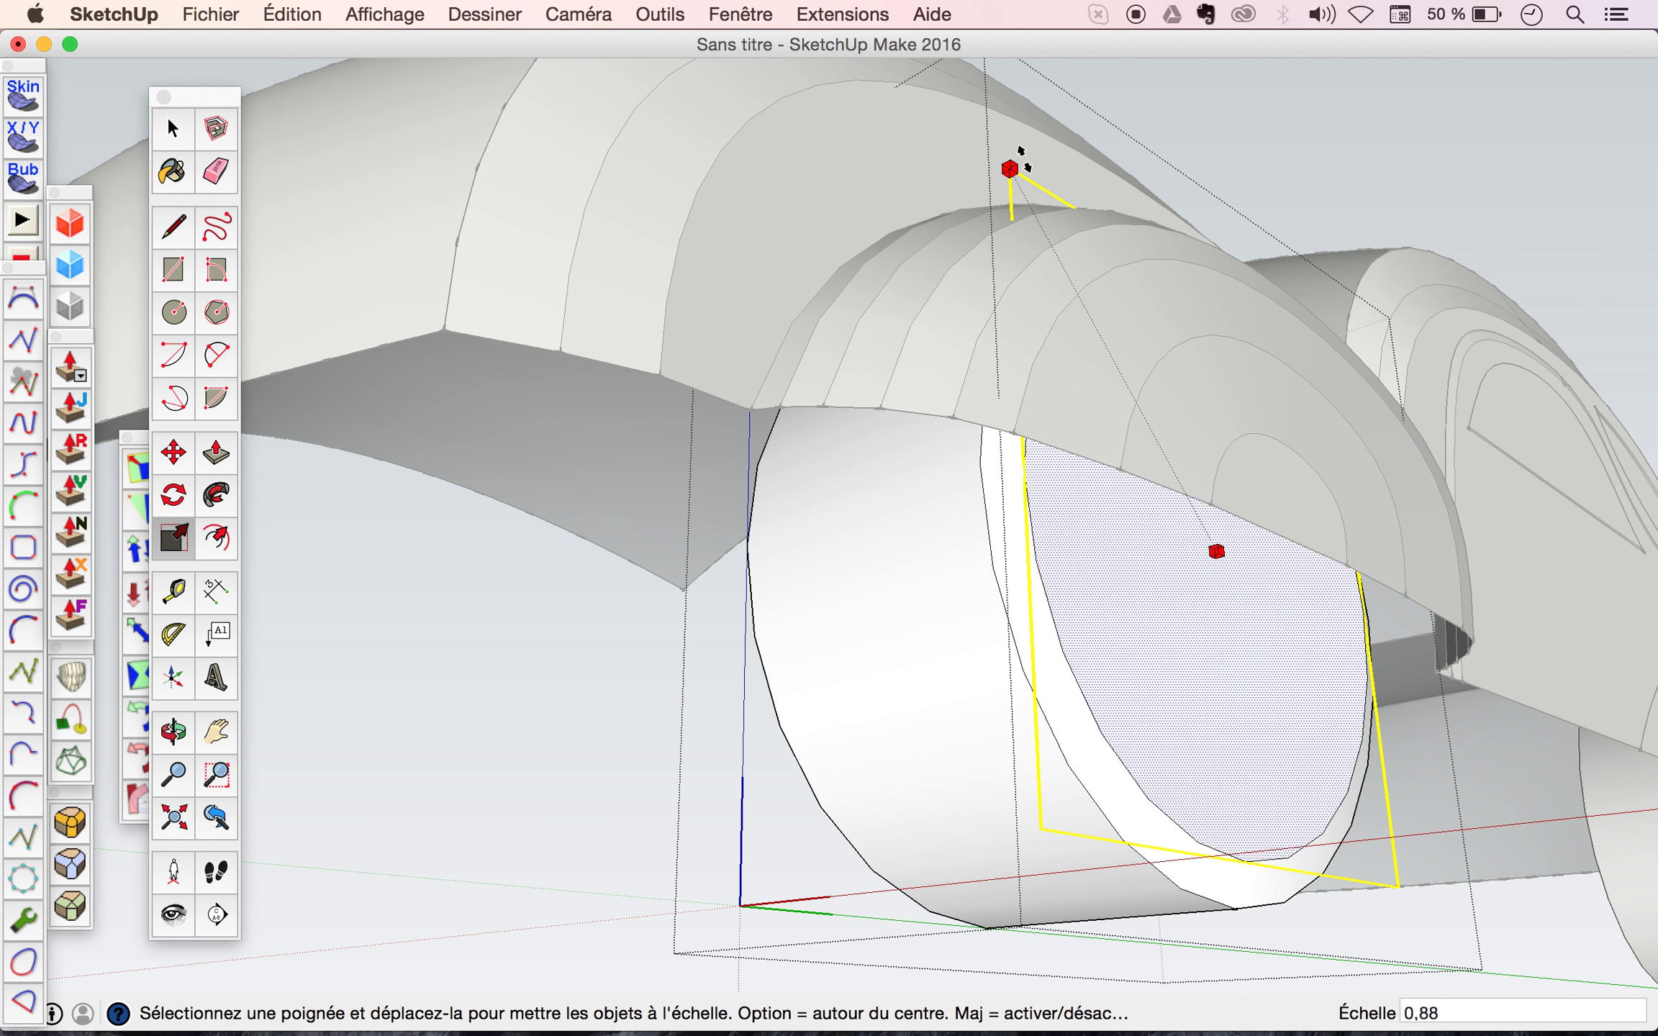
pyautogui.press('Escape')
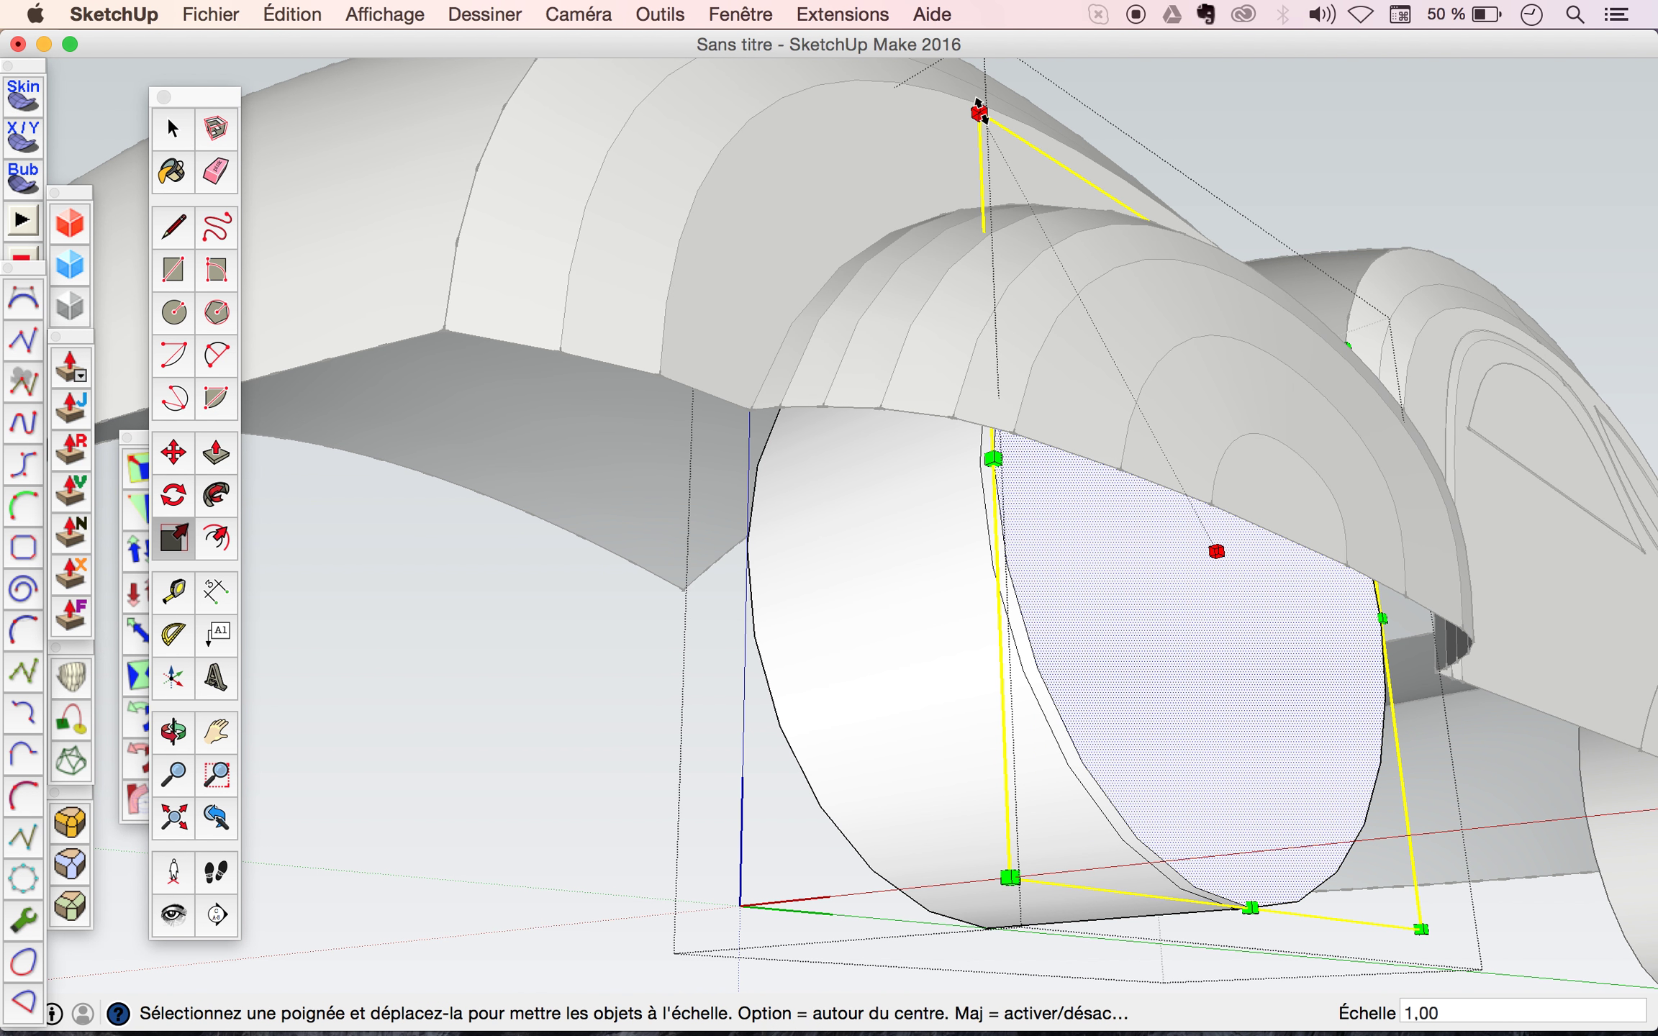
pyautogui.keyDown('alt'); pyautogui.moveTo(980, 113); pyautogui.dragTo(1003, 150); pyautogui.keyUp('alt')
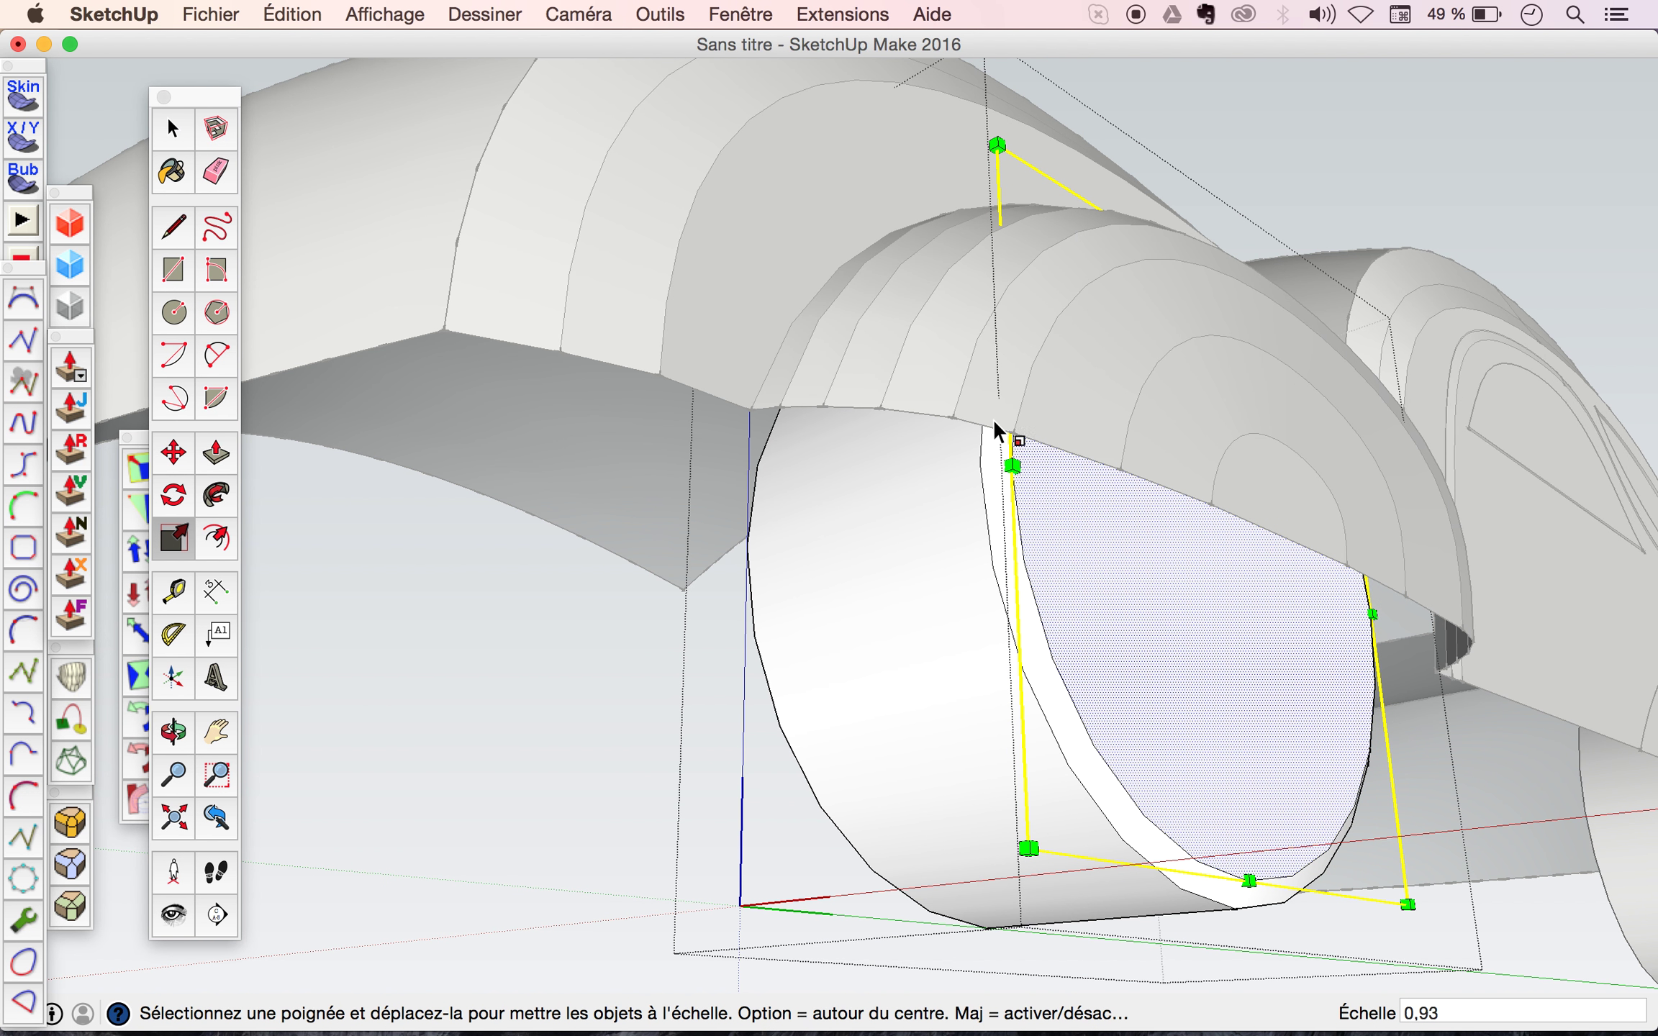
pyautogui.moveTo(1012, 421); pyautogui.dragTo(582, 444, button='middle')
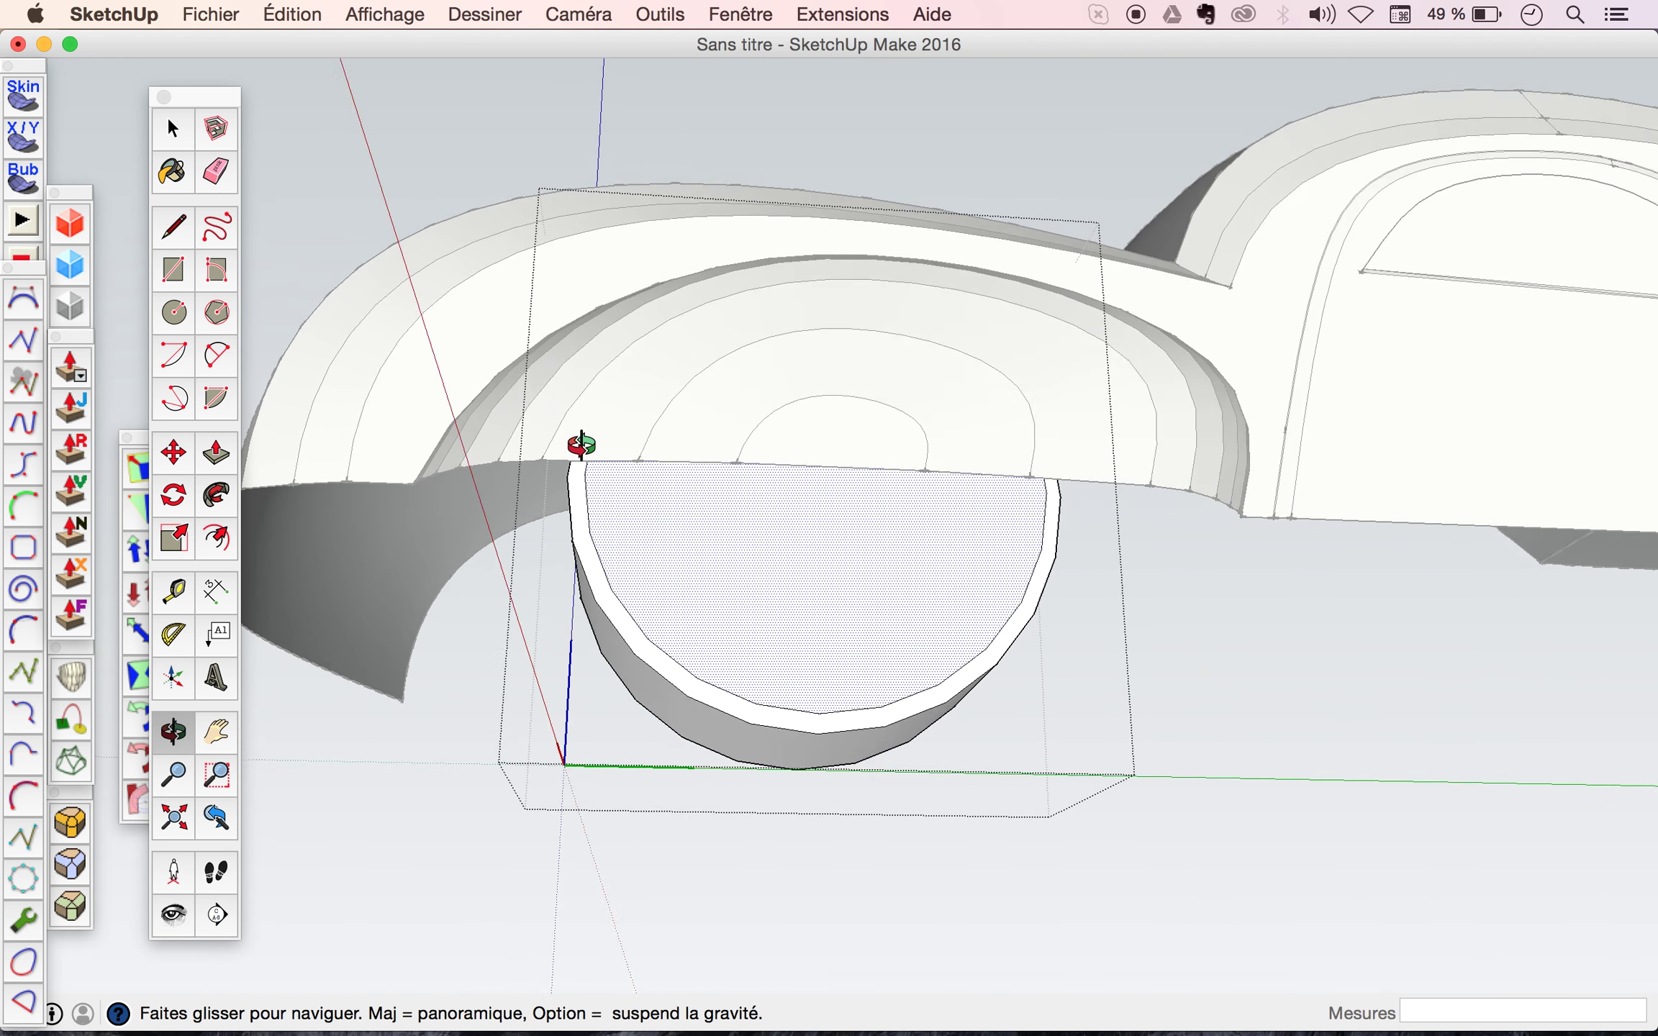
# Orbit to a close three-quarter view and select the large and small wheels' end faces.
pyautogui.moveTo(582, 445); pyautogui.dragTo(626, 452)
pyautogui.moveTo(951, 595)
pyautogui.mouseDown()
pyautogui.moveTo(1461, 629)
pyautogui.moveTo(1517, 666)
pyautogui.mouseUp()
pyautogui.moveTo(1206, 723)
pyautogui.mouseDown()
pyautogui.moveTo(976, 729)
pyautogui.moveTo(981, 714)
pyautogui.moveTo(1021, 755)
pyautogui.moveTo(1445, 785)
pyautogui.mouseUp()
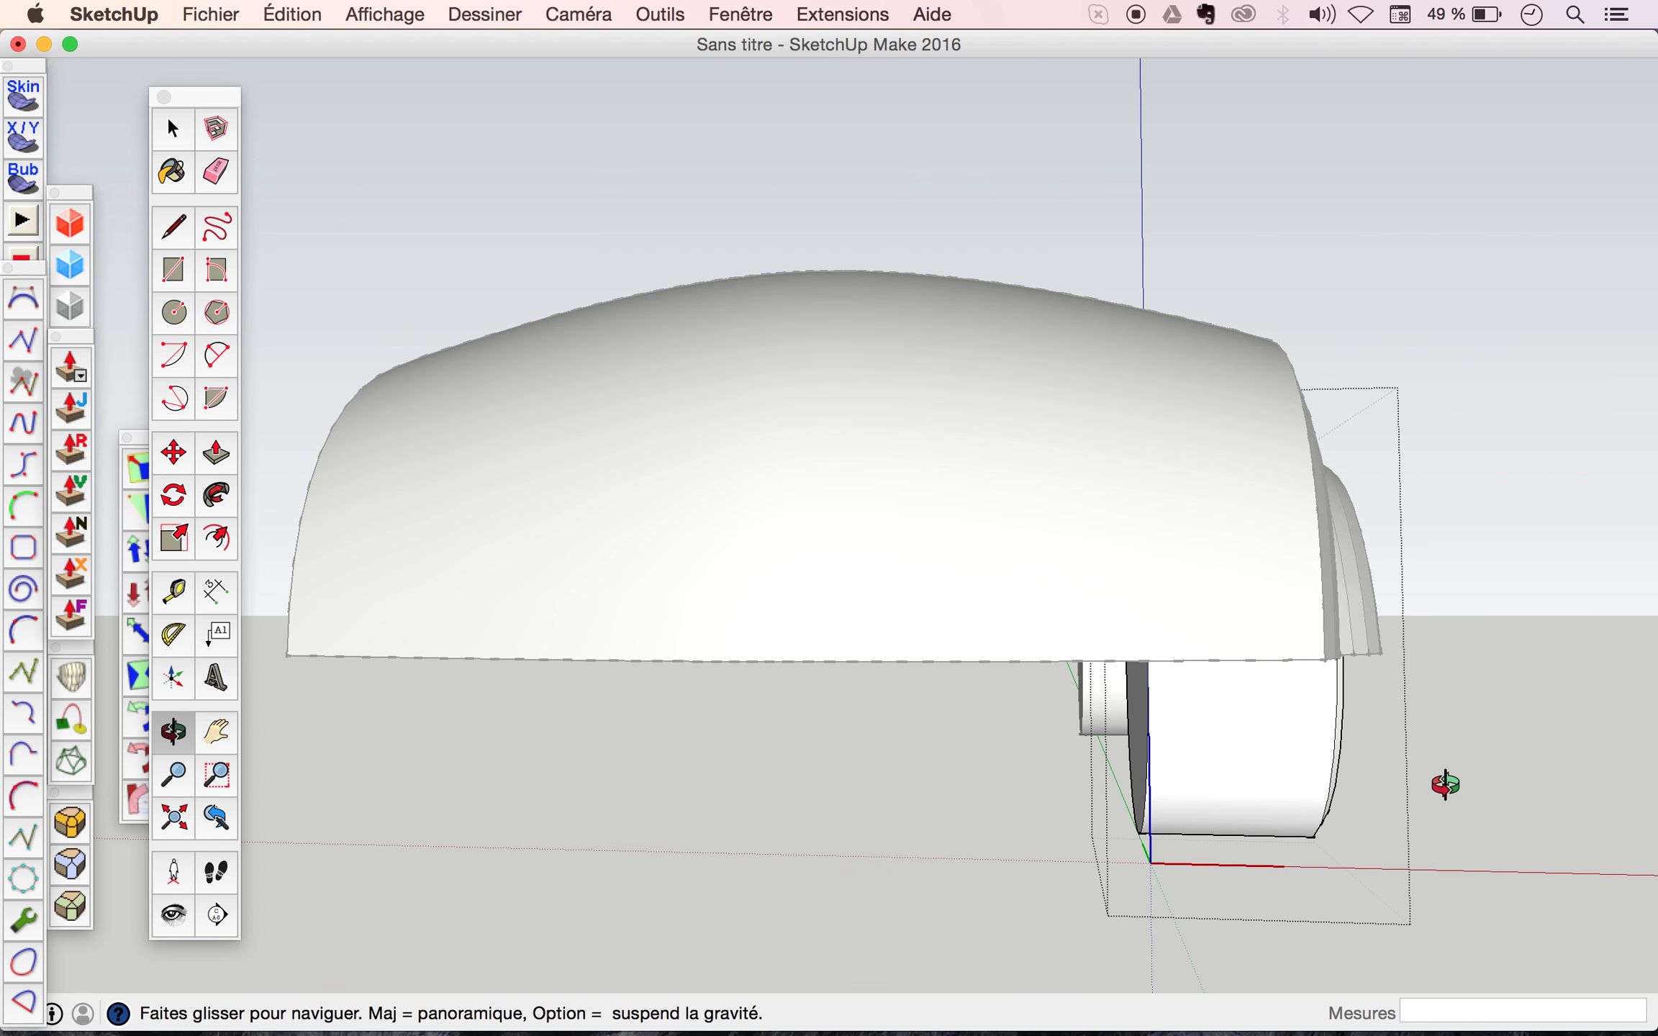
pyautogui.moveTo(1195, 770)
pyautogui.mouseDown()
pyautogui.moveTo(1239, 725)
pyautogui.moveTo(1487, 710)
pyautogui.moveTo(1353, 652)
pyautogui.moveTo(1036, 637)
pyautogui.moveTo(803, 592)
pyautogui.moveTo(1207, 656)
pyautogui.mouseUp()
pyautogui.scroll(2, 1353, 652)
pyautogui.scroll(4, 1342, 651)
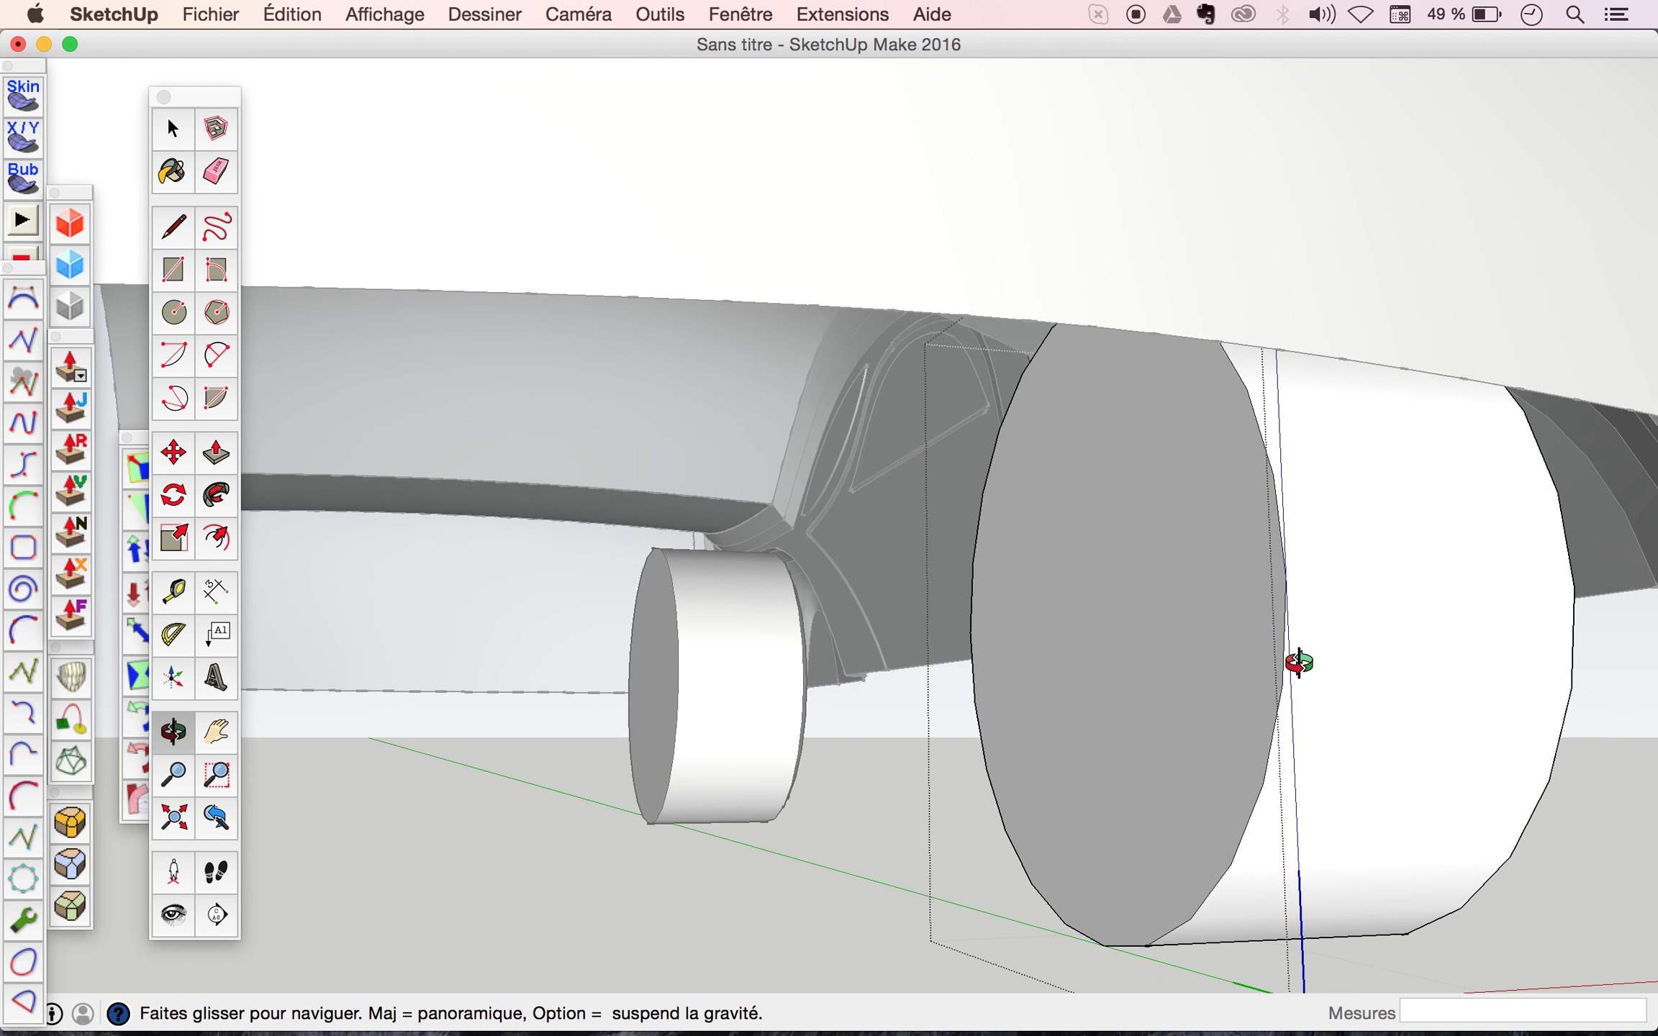
pyautogui.press('space')
pyautogui.click(1210, 619)
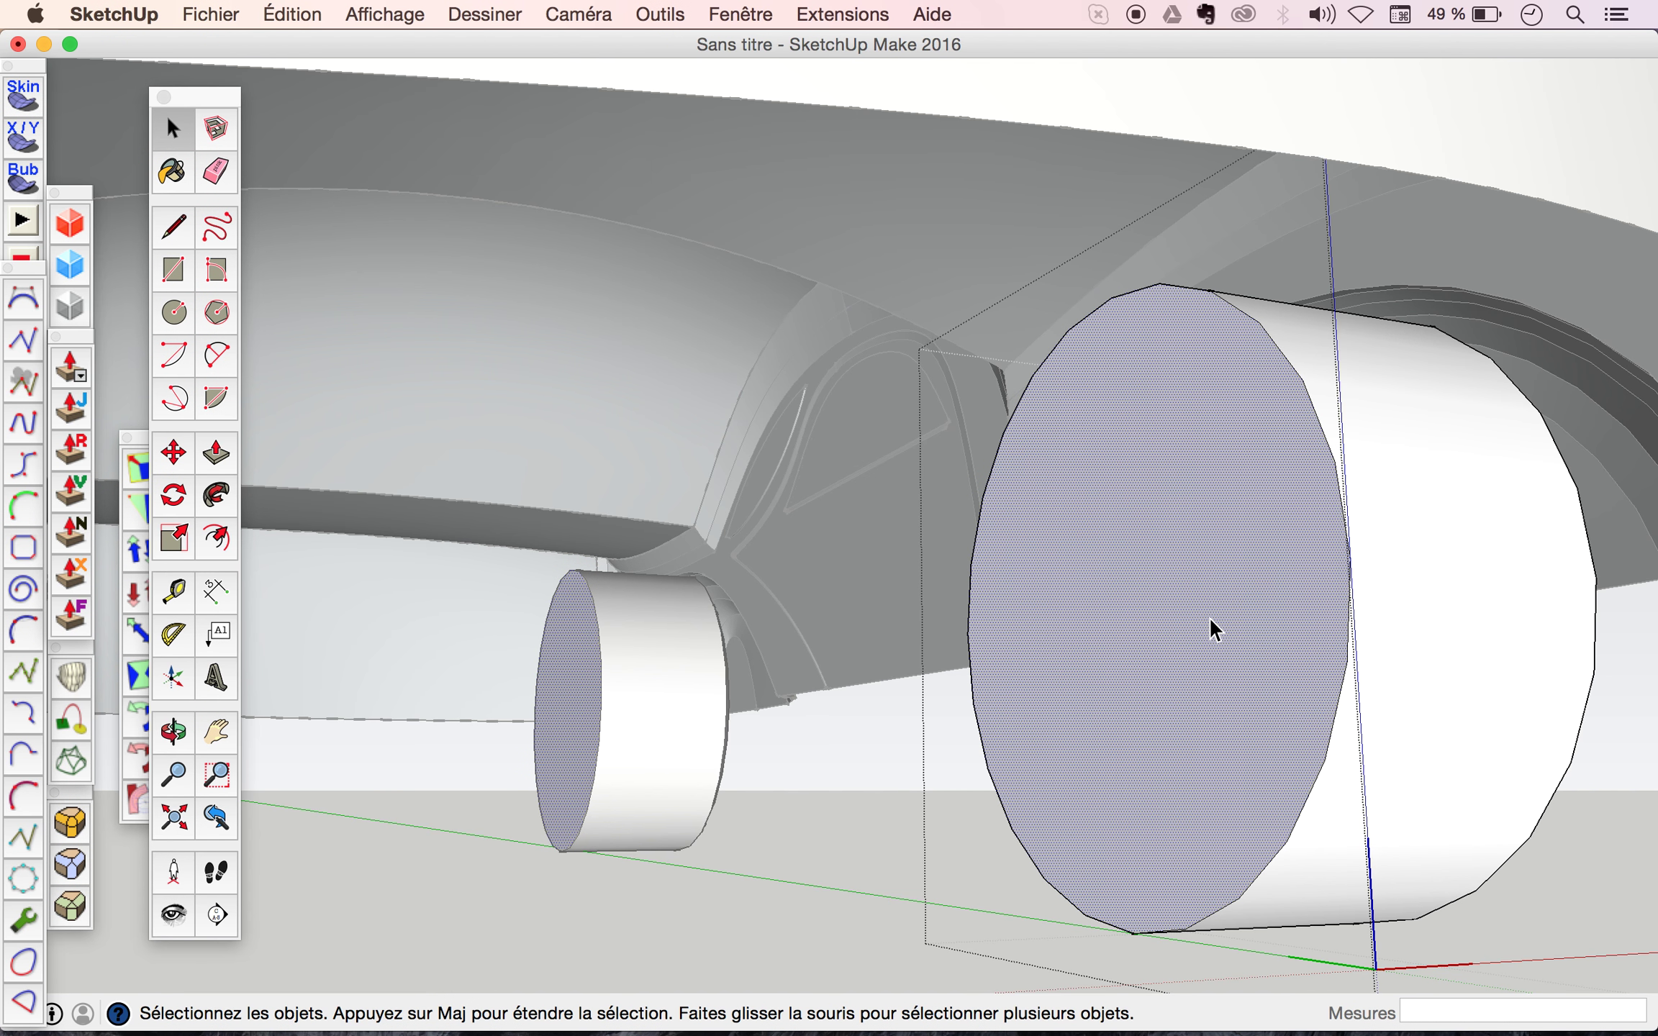
# Offset an inner ring on the wheel end faces and push the ring face inward.
pyautogui.click(218, 539)
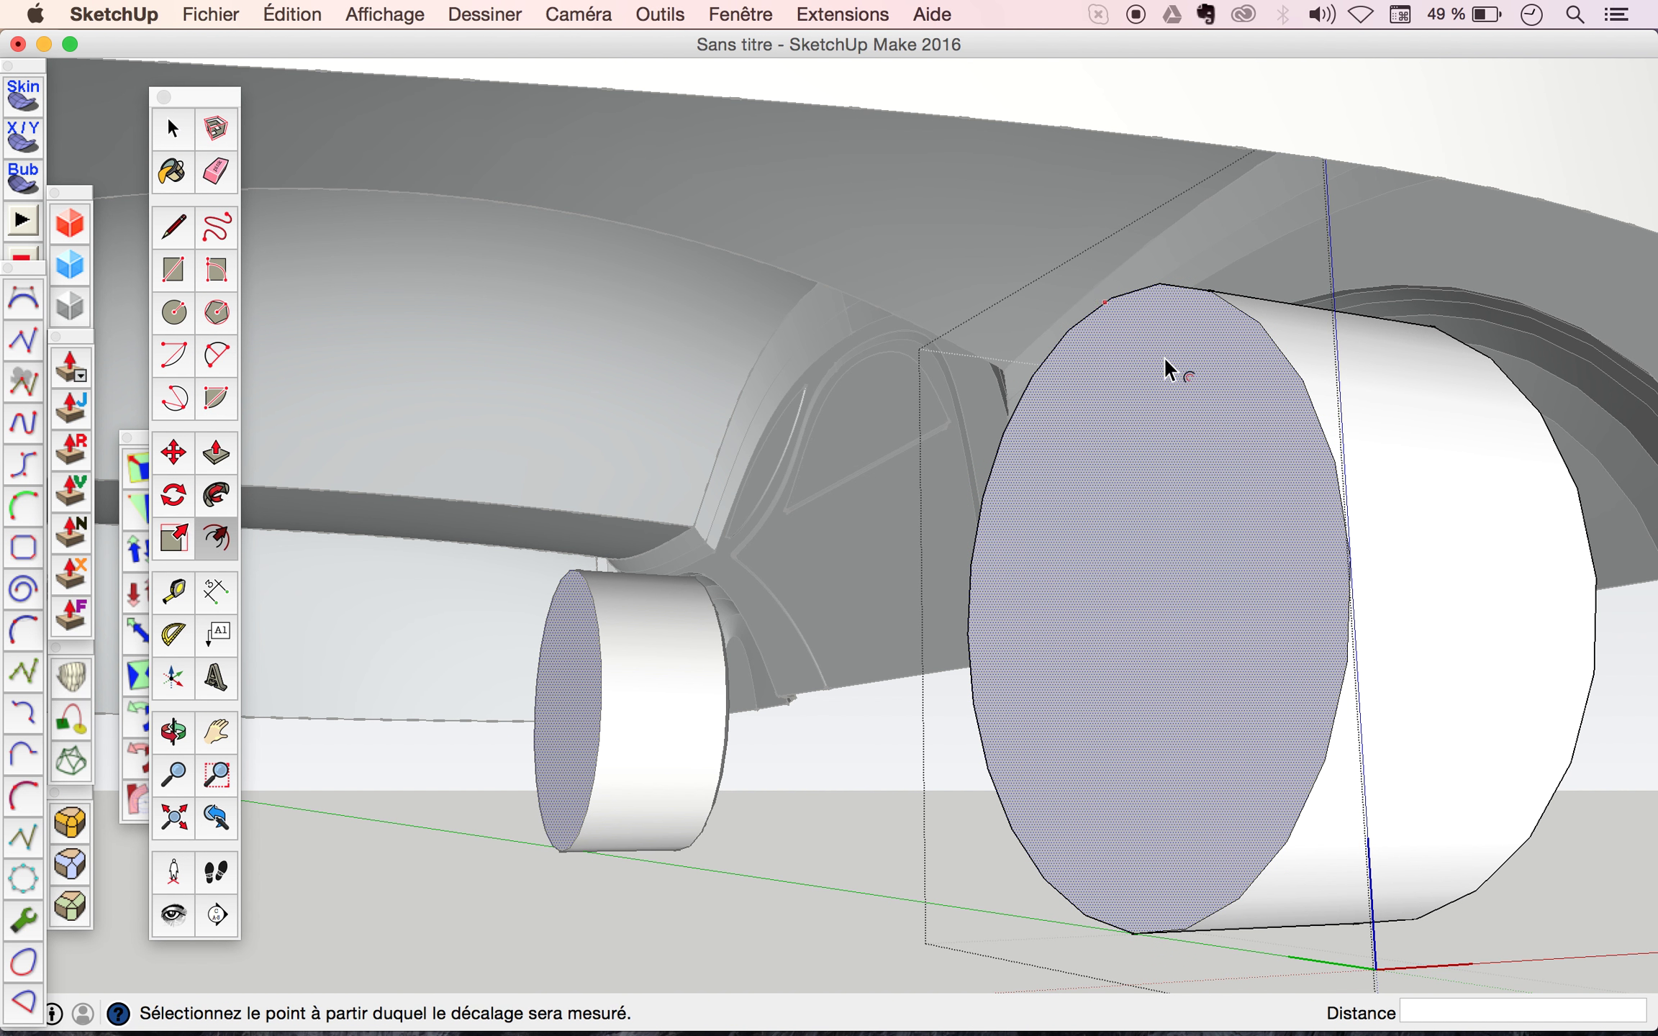
pyautogui.click(1155, 306)
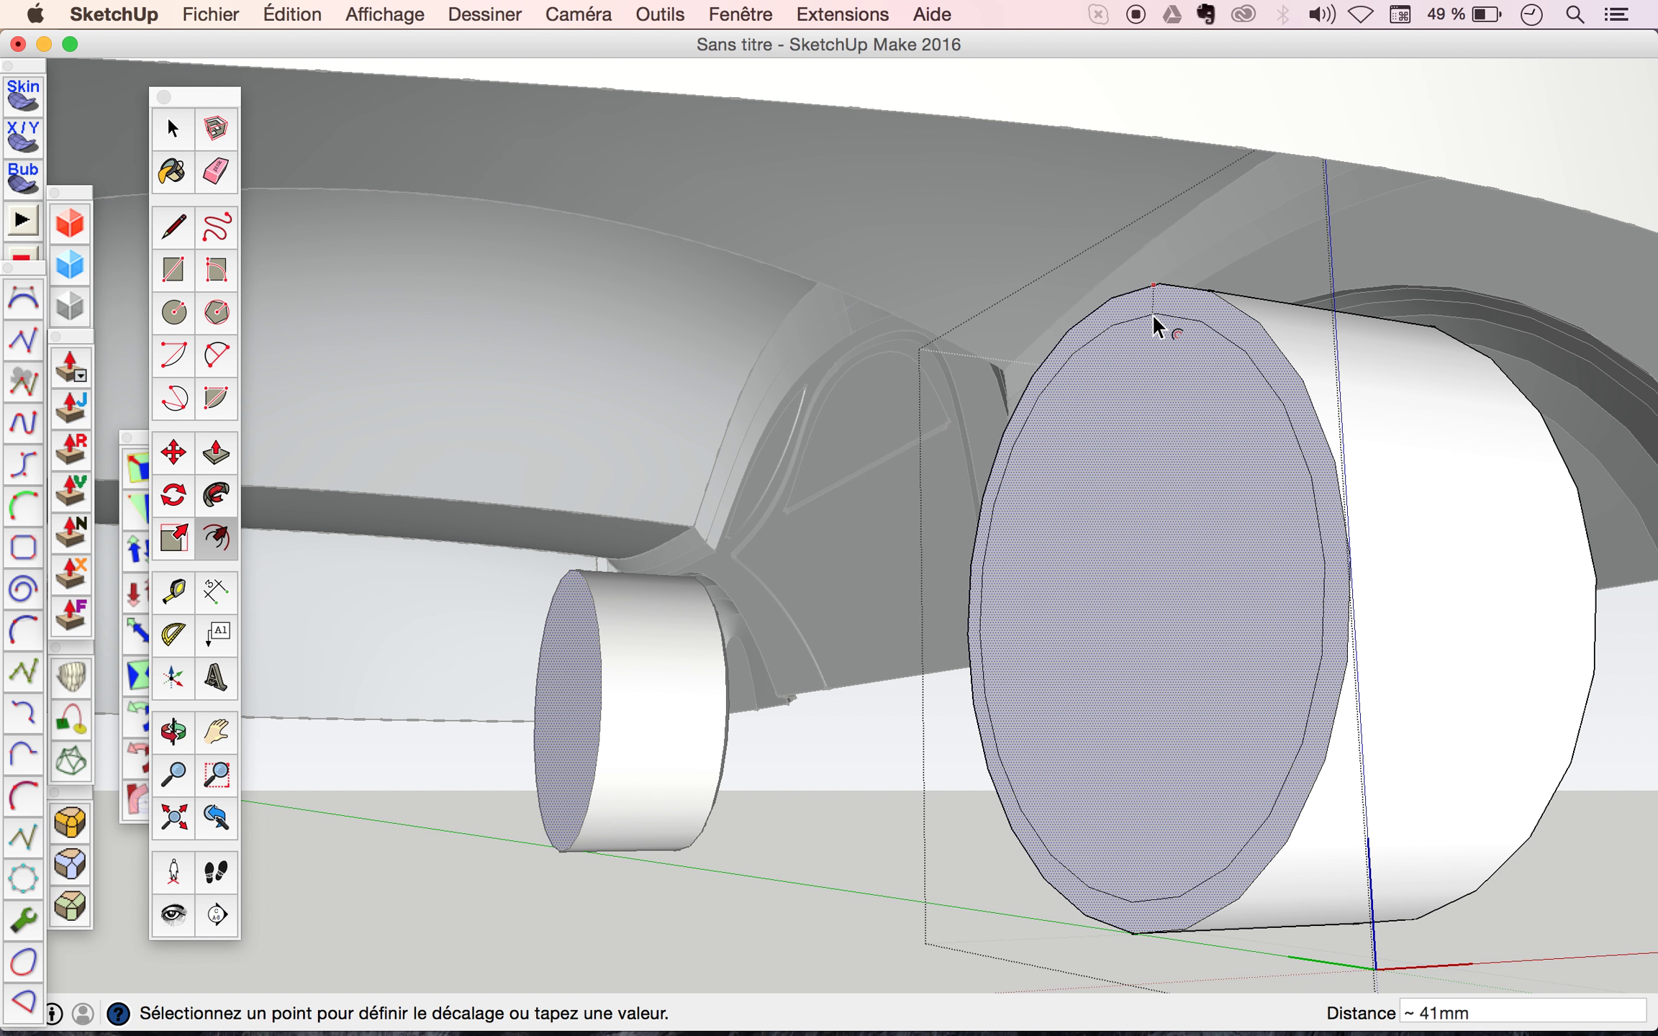
pyautogui.click(1153, 316)
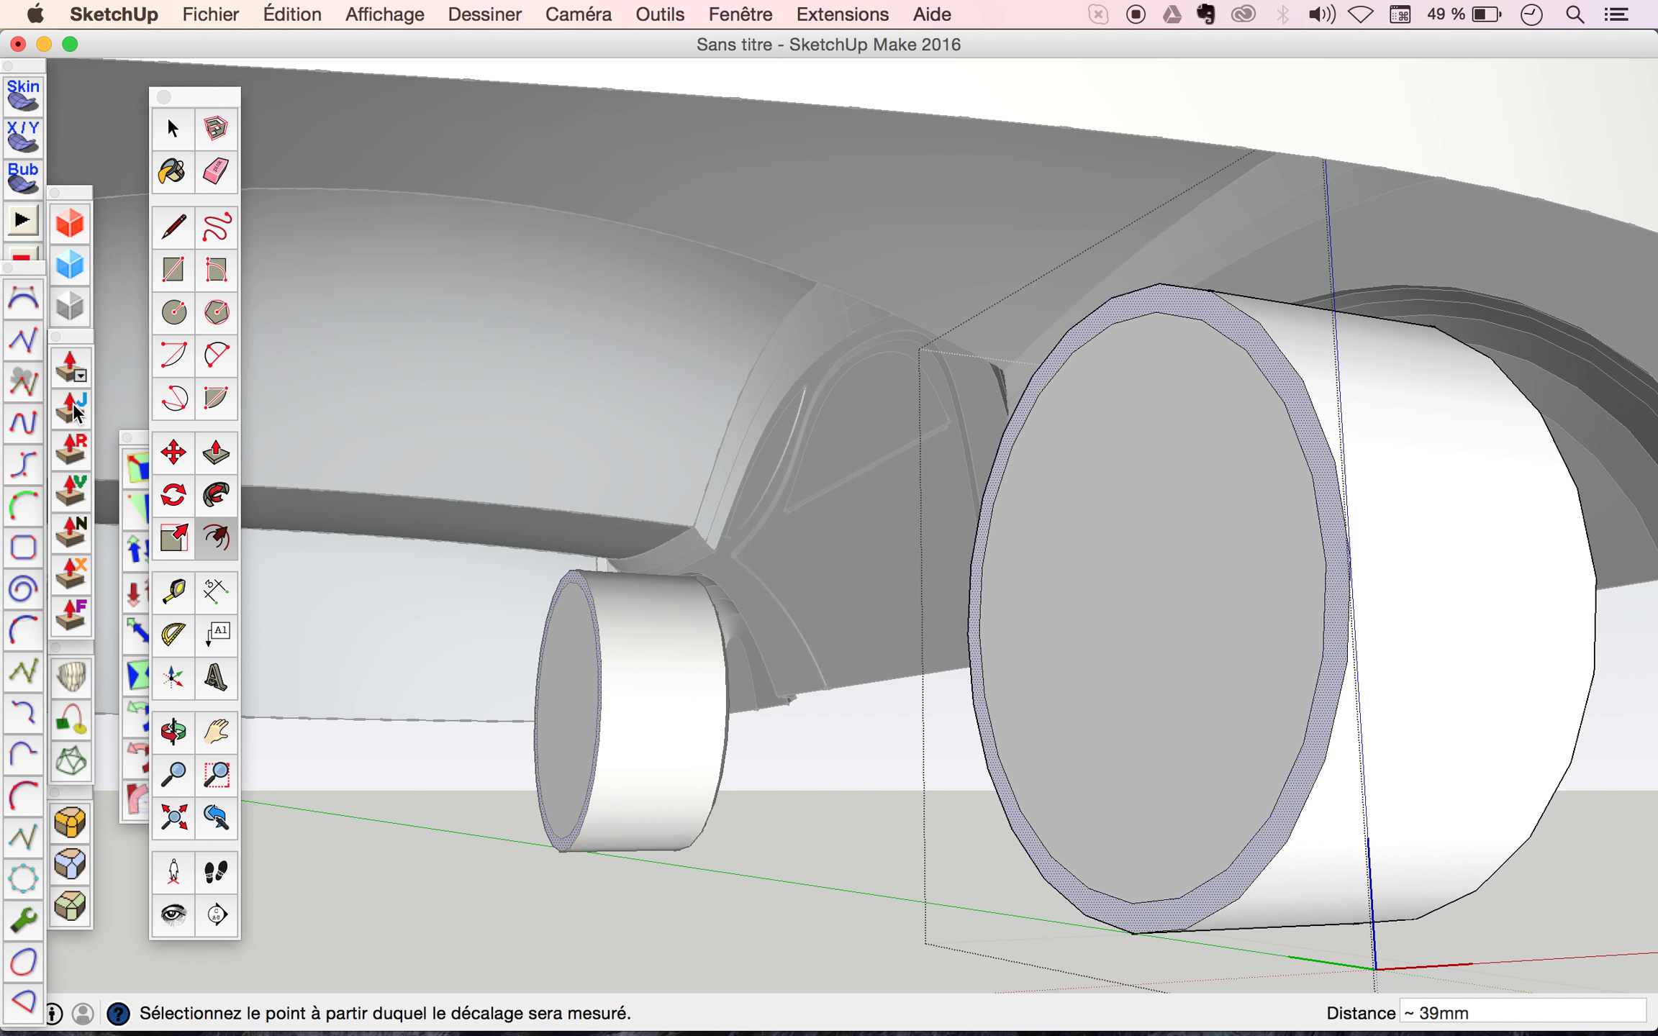
pyautogui.press('p')
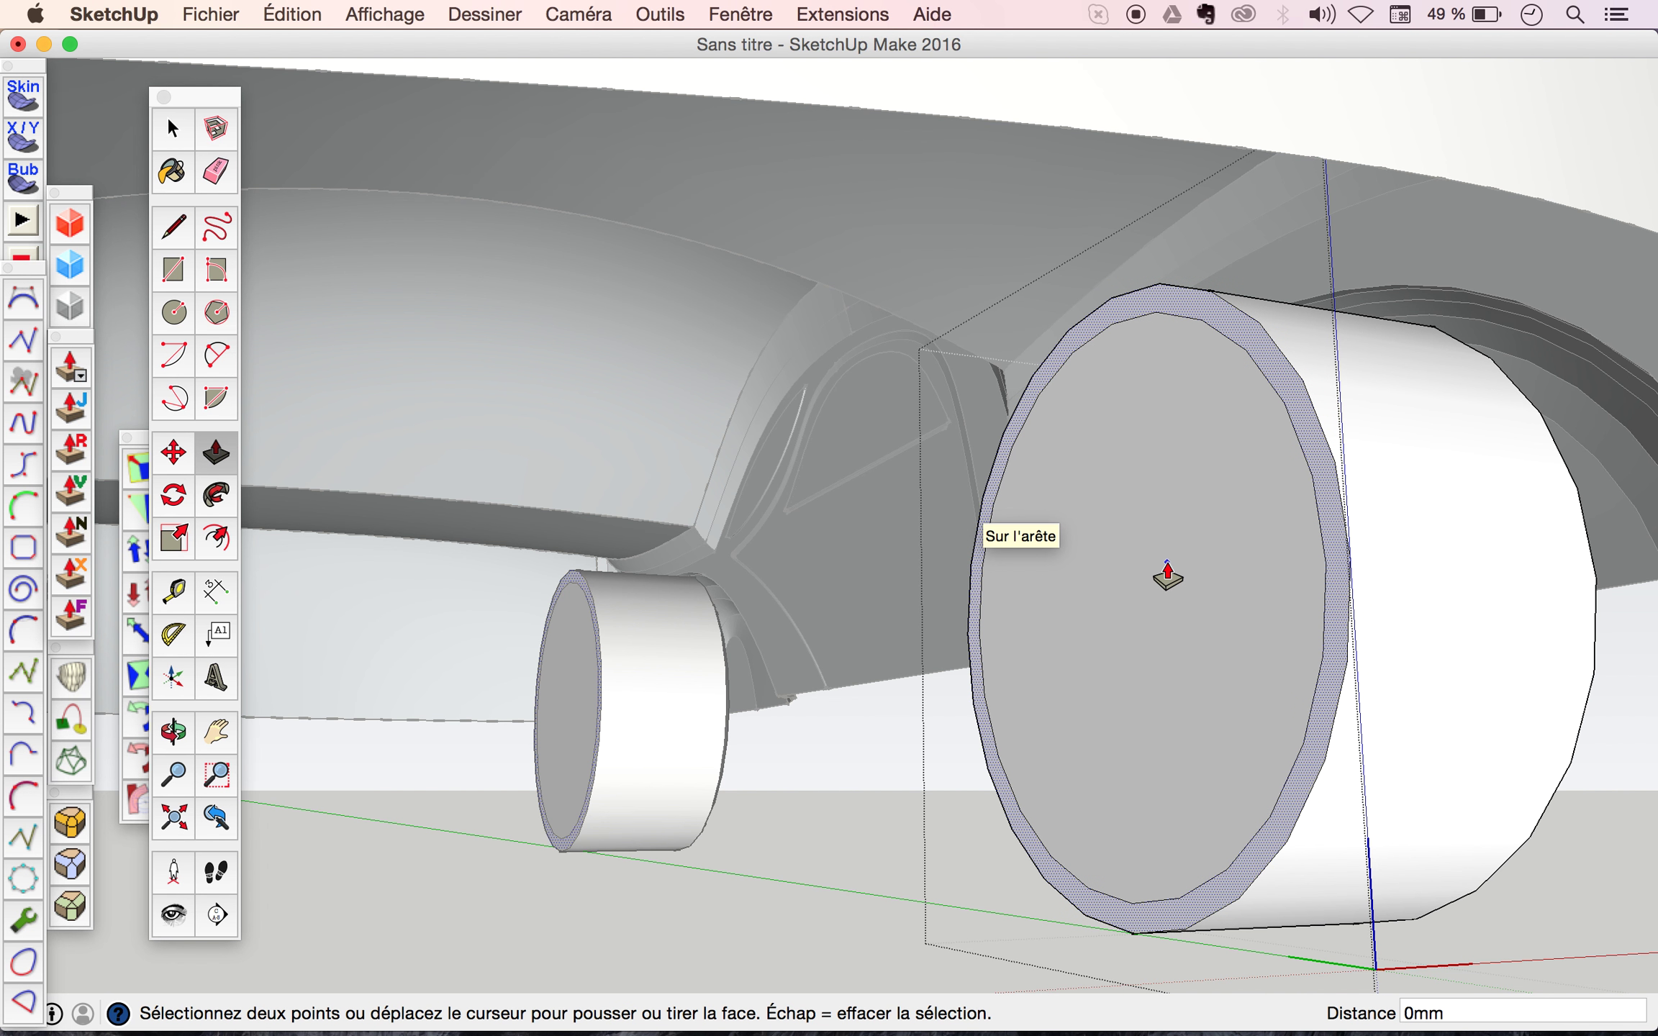
pyautogui.click(1155, 574)
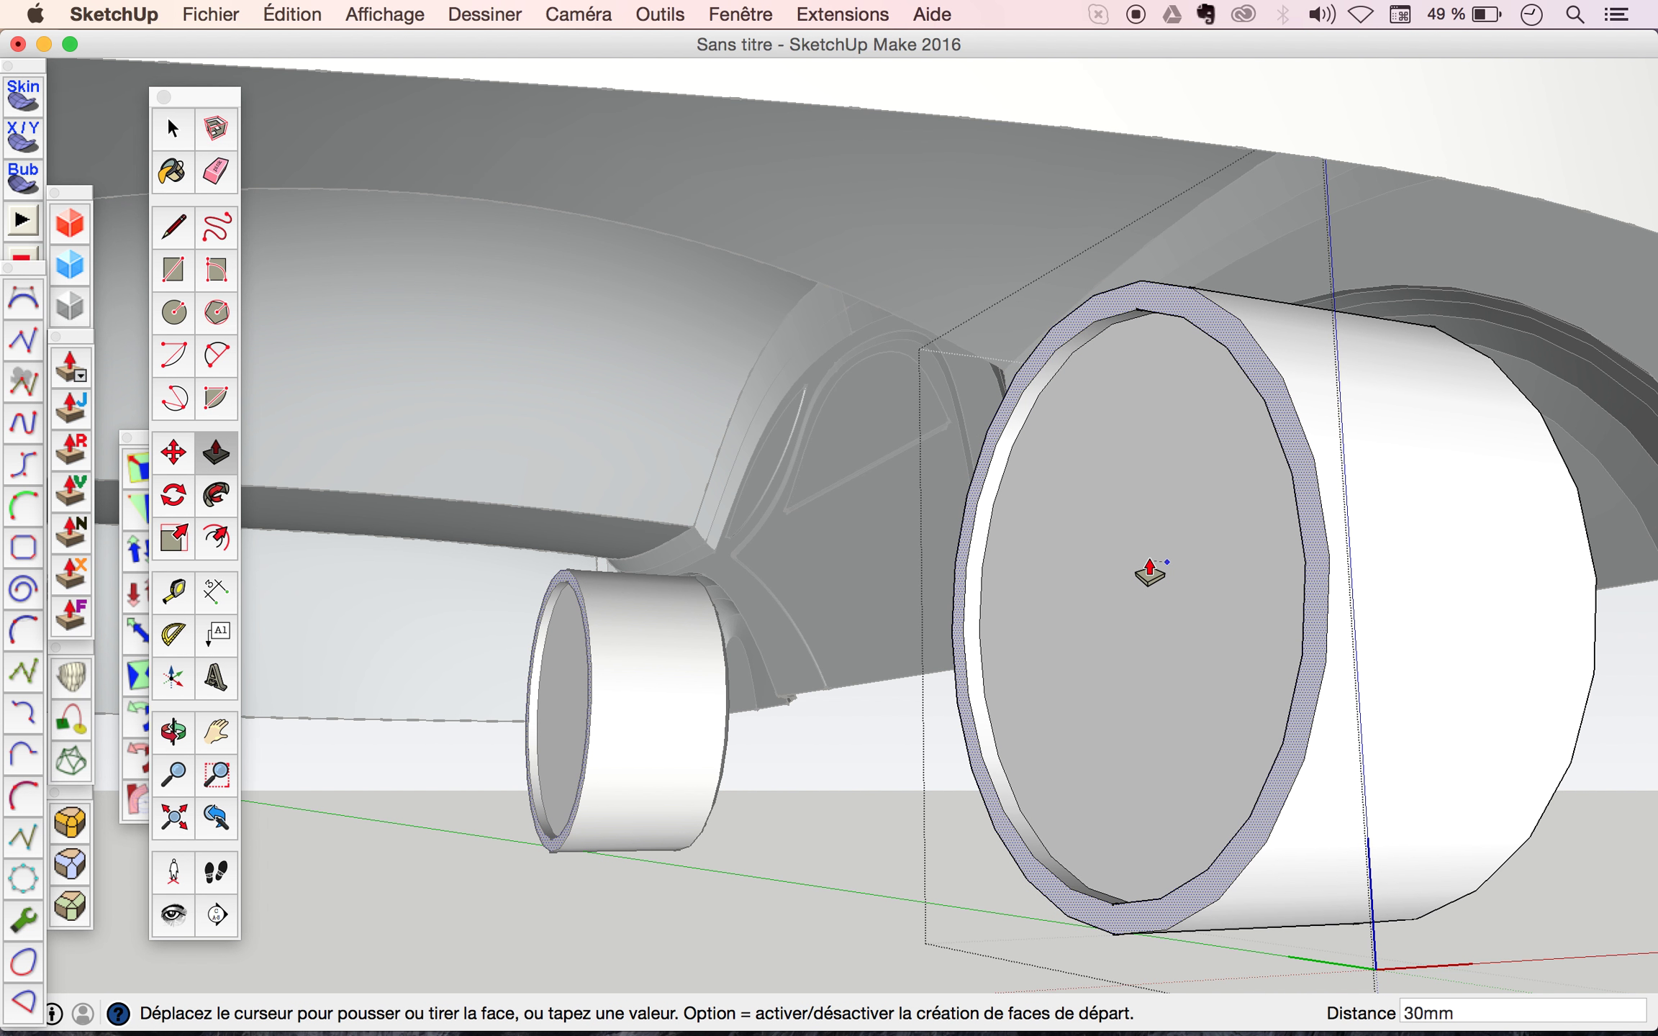
pyautogui.click(1180, 558)
# Push the inner circular face into the wheel, then undo so it sits flush again.
pyautogui.press('space')
pyautogui.click(1236, 547)
pyautogui.press('p')
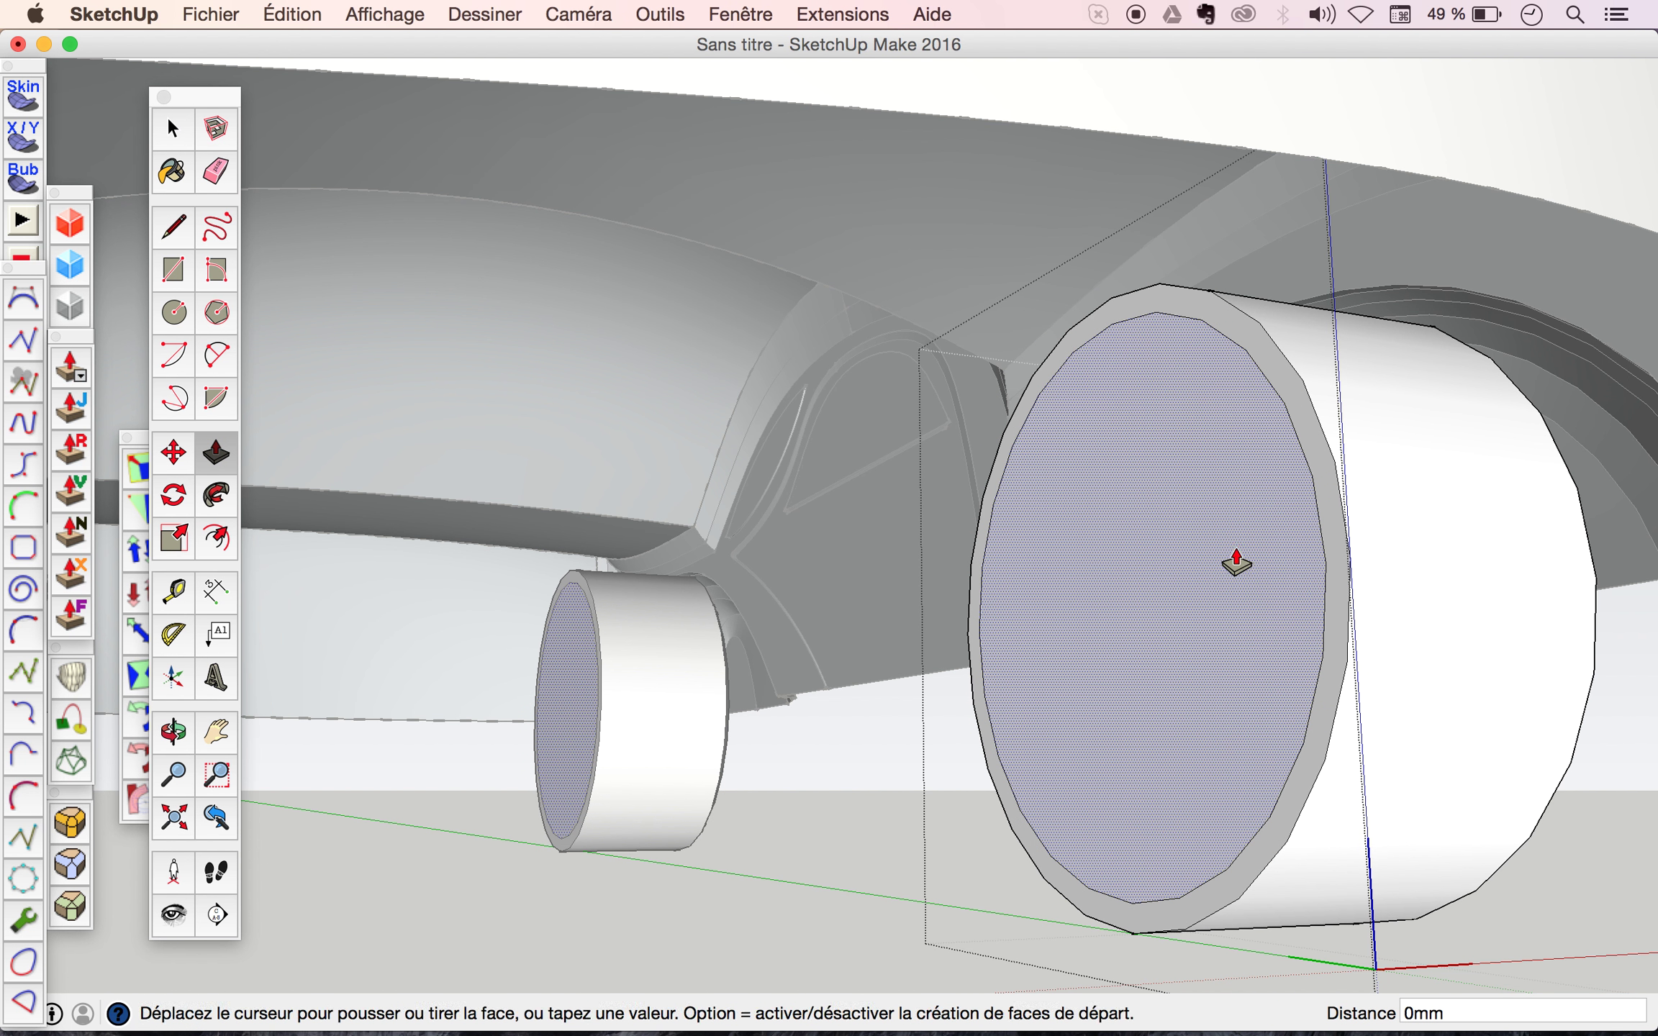
pyautogui.click(1236, 553)
pyautogui.click(1216, 561)
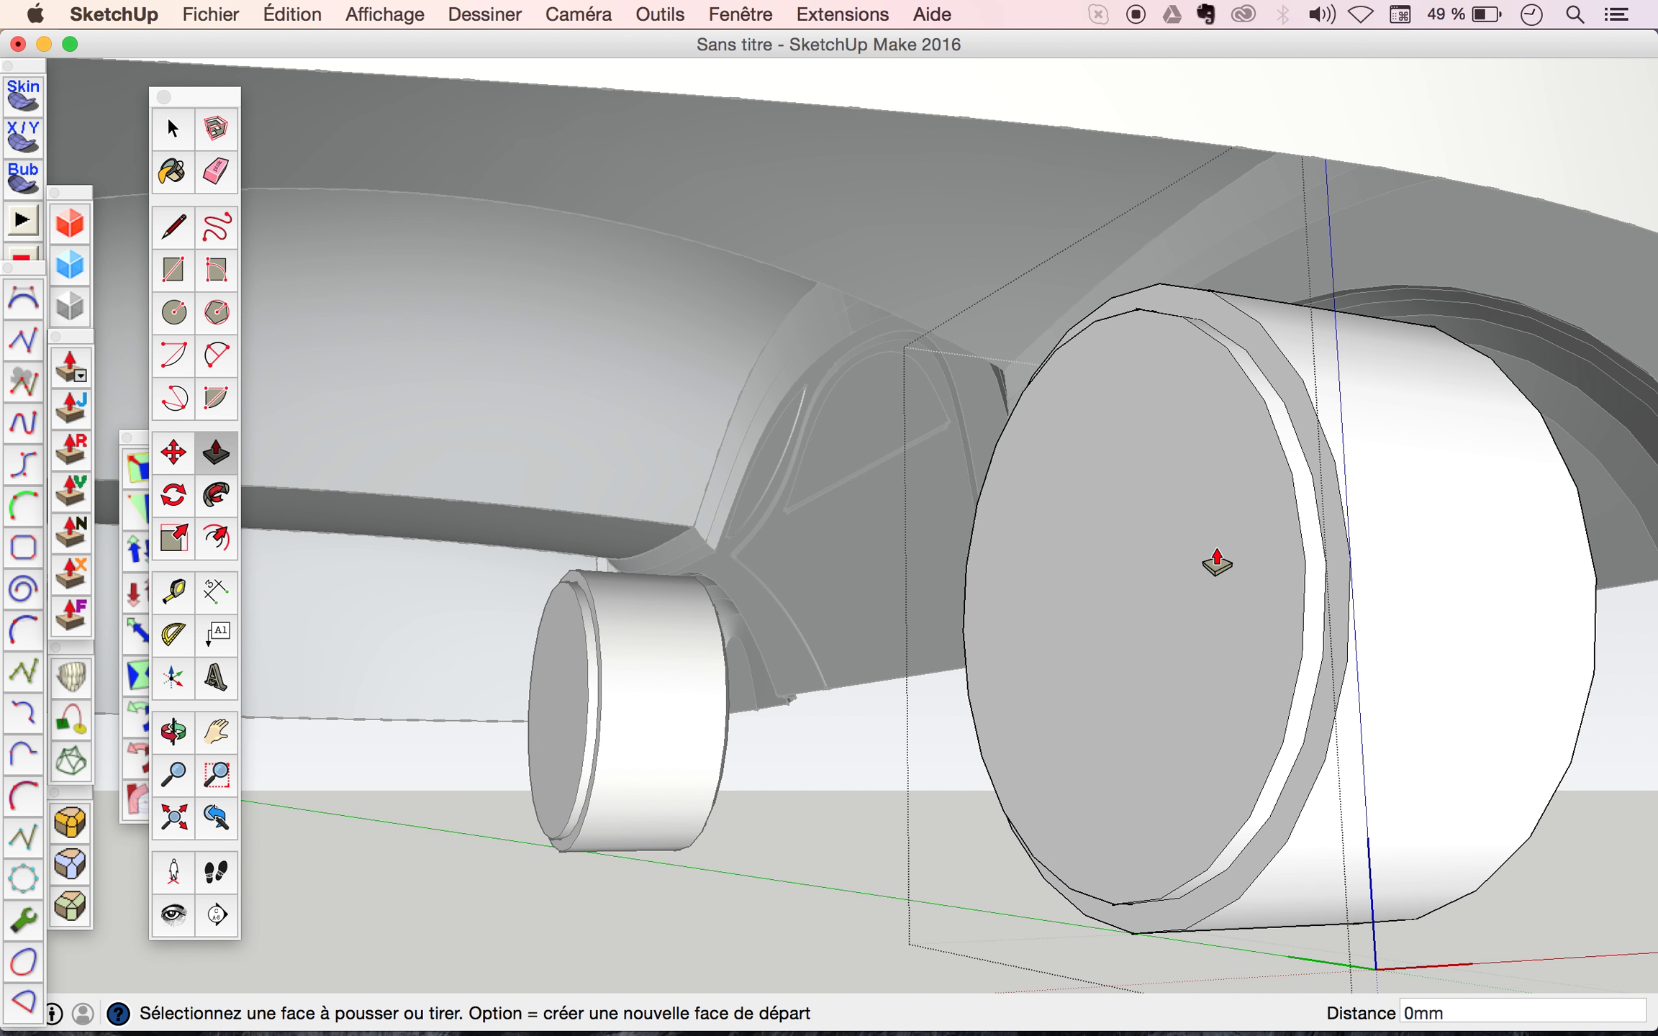
pyautogui.press('super+z')
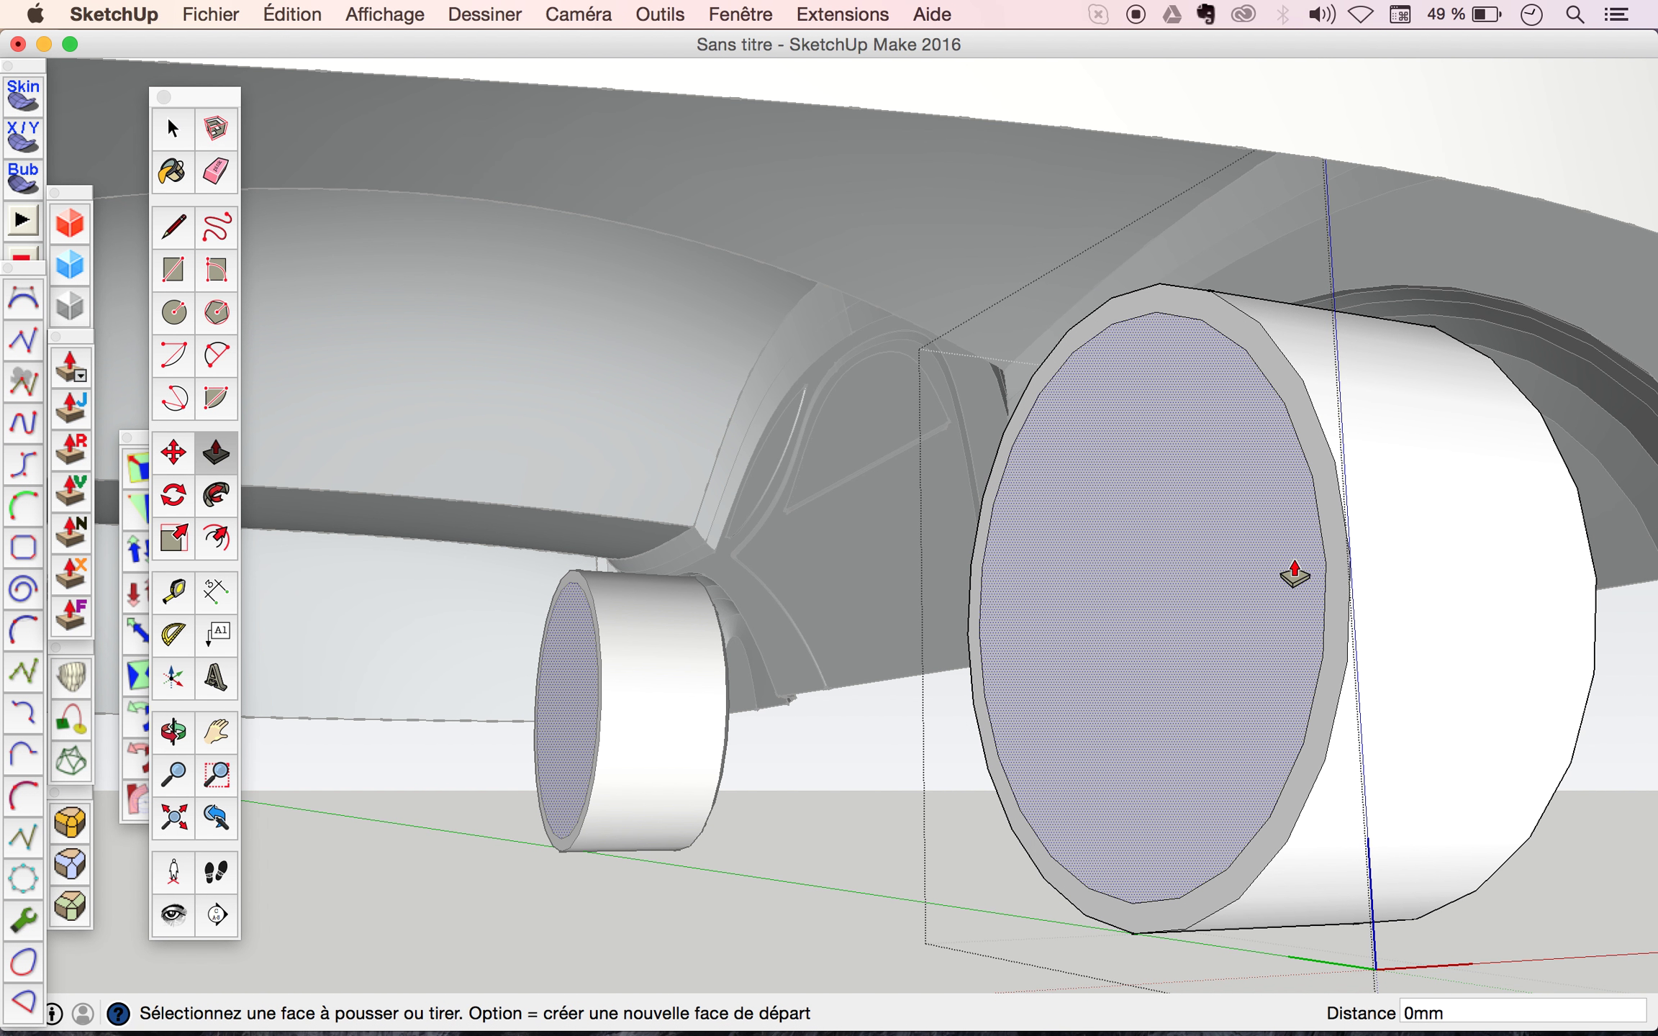
pyautogui.click(79, 416)
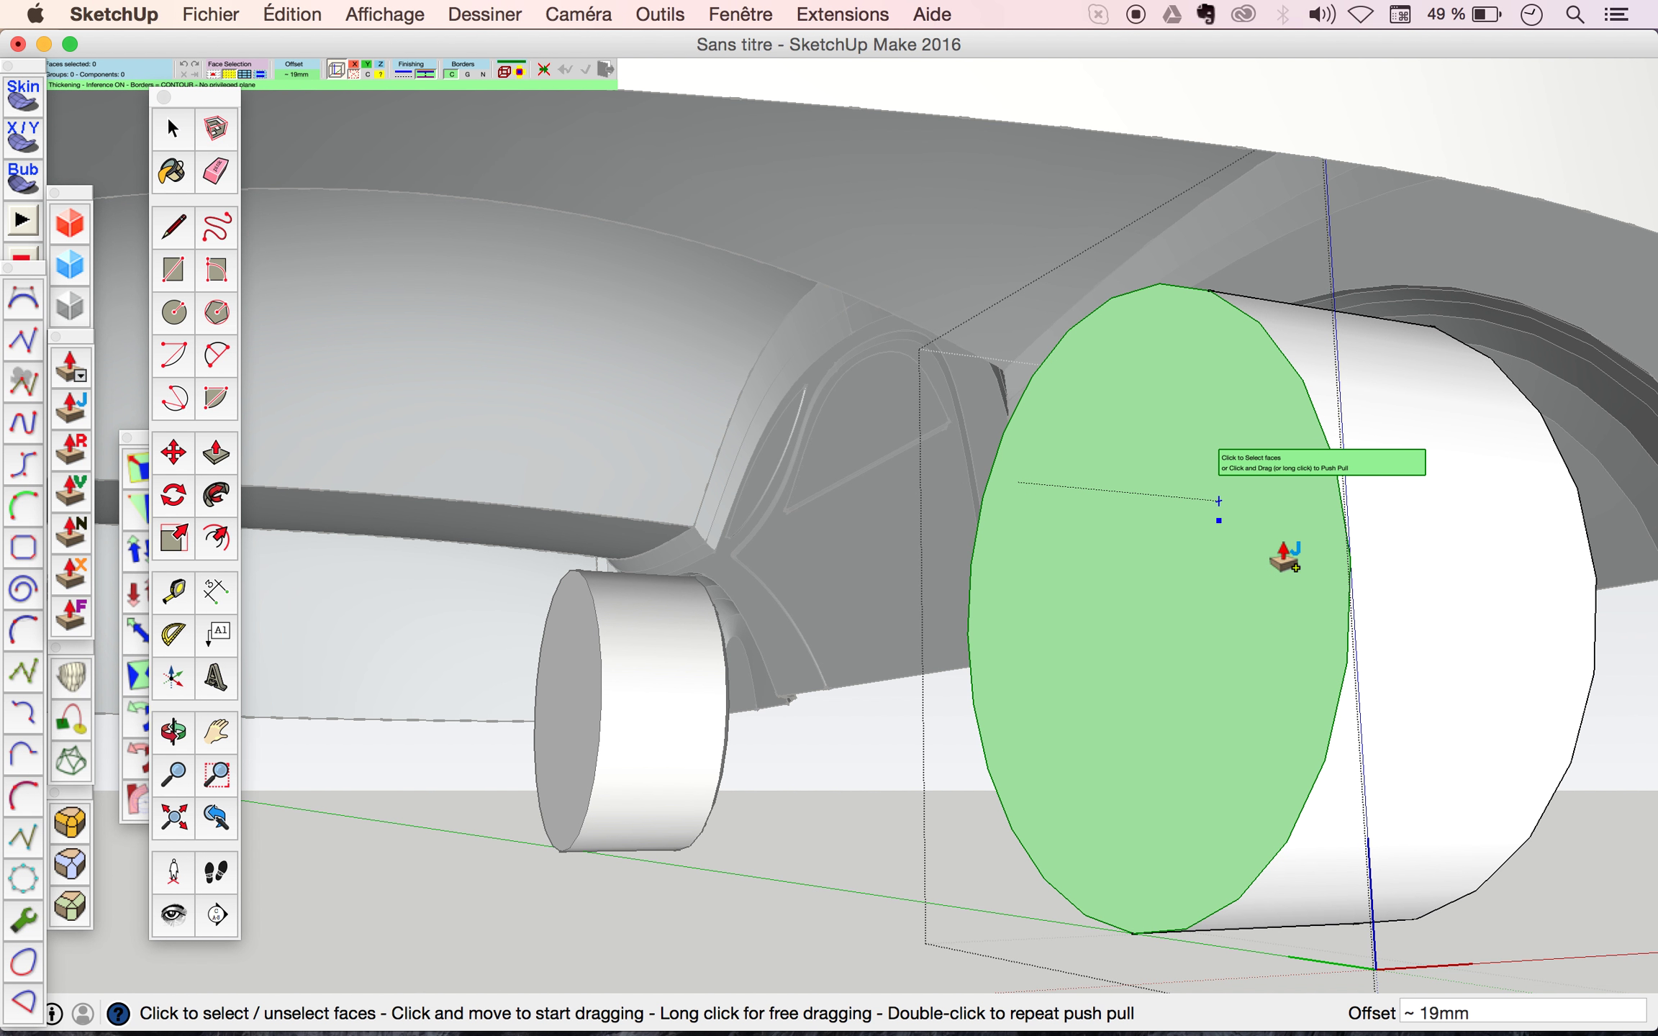
# Thicken the large wheel's end face outward by about 17 mm, then select both end faces.
pyautogui.press('space')
pyautogui.scroll(-5, 1160, 550)
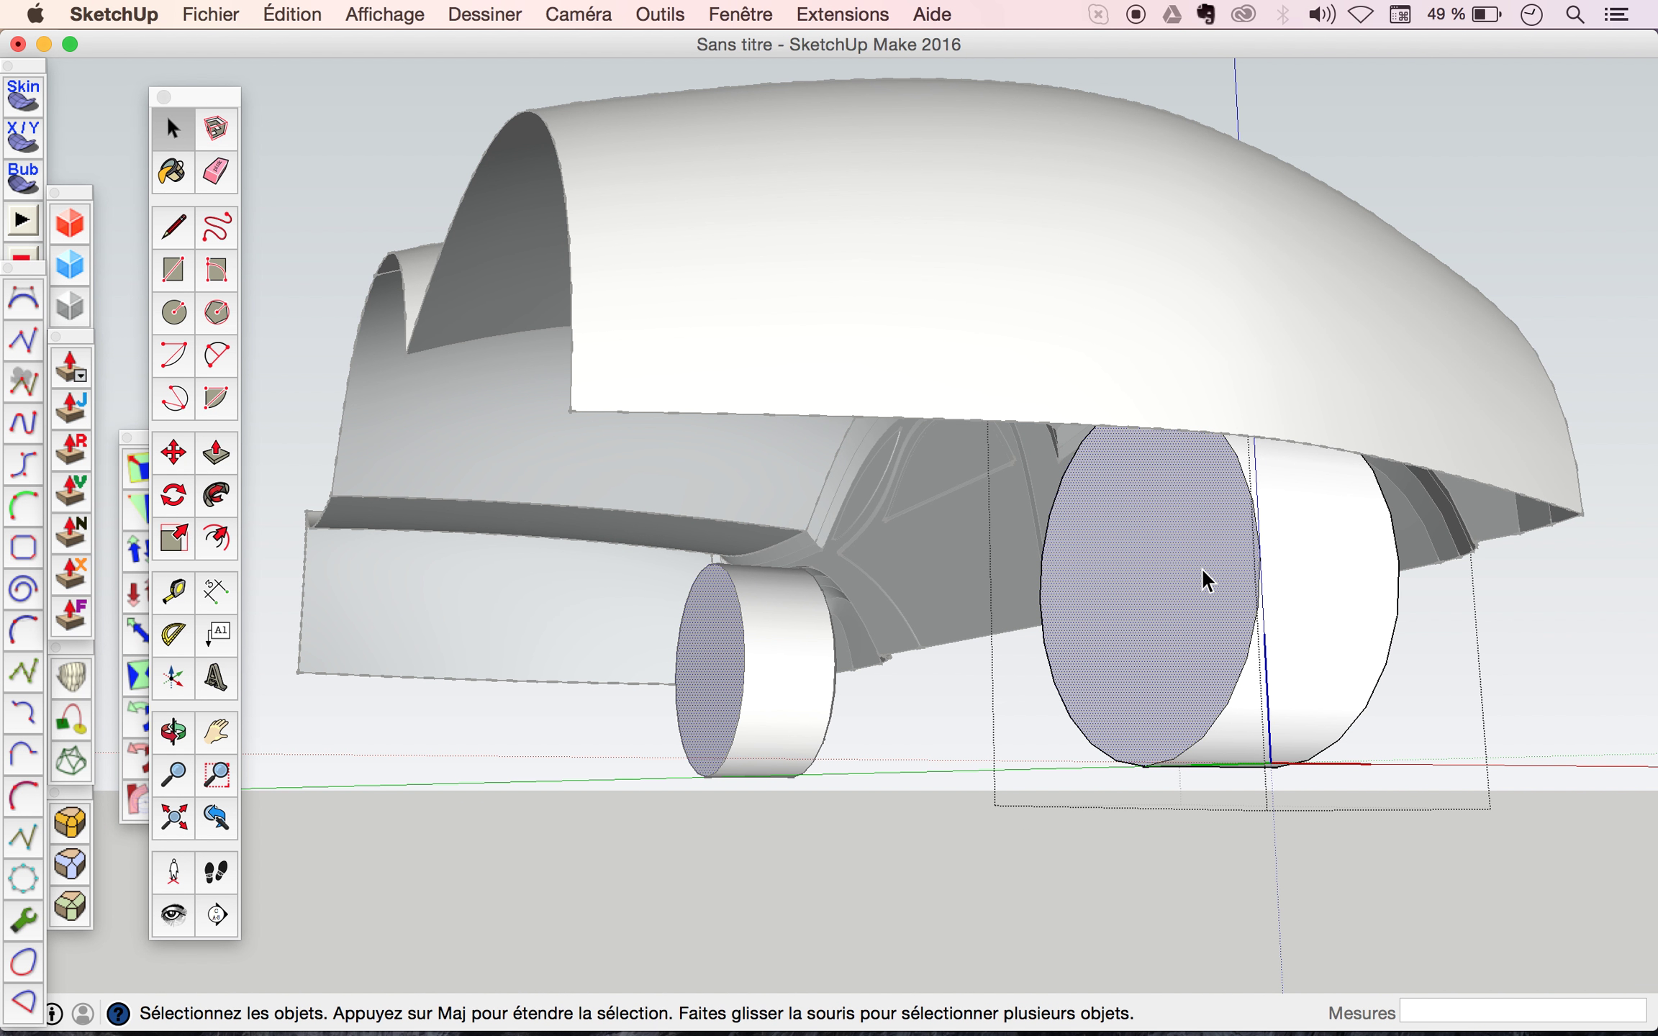
pyautogui.scroll(3, 1201, 567)
pyautogui.scroll(3, 1203, 571)
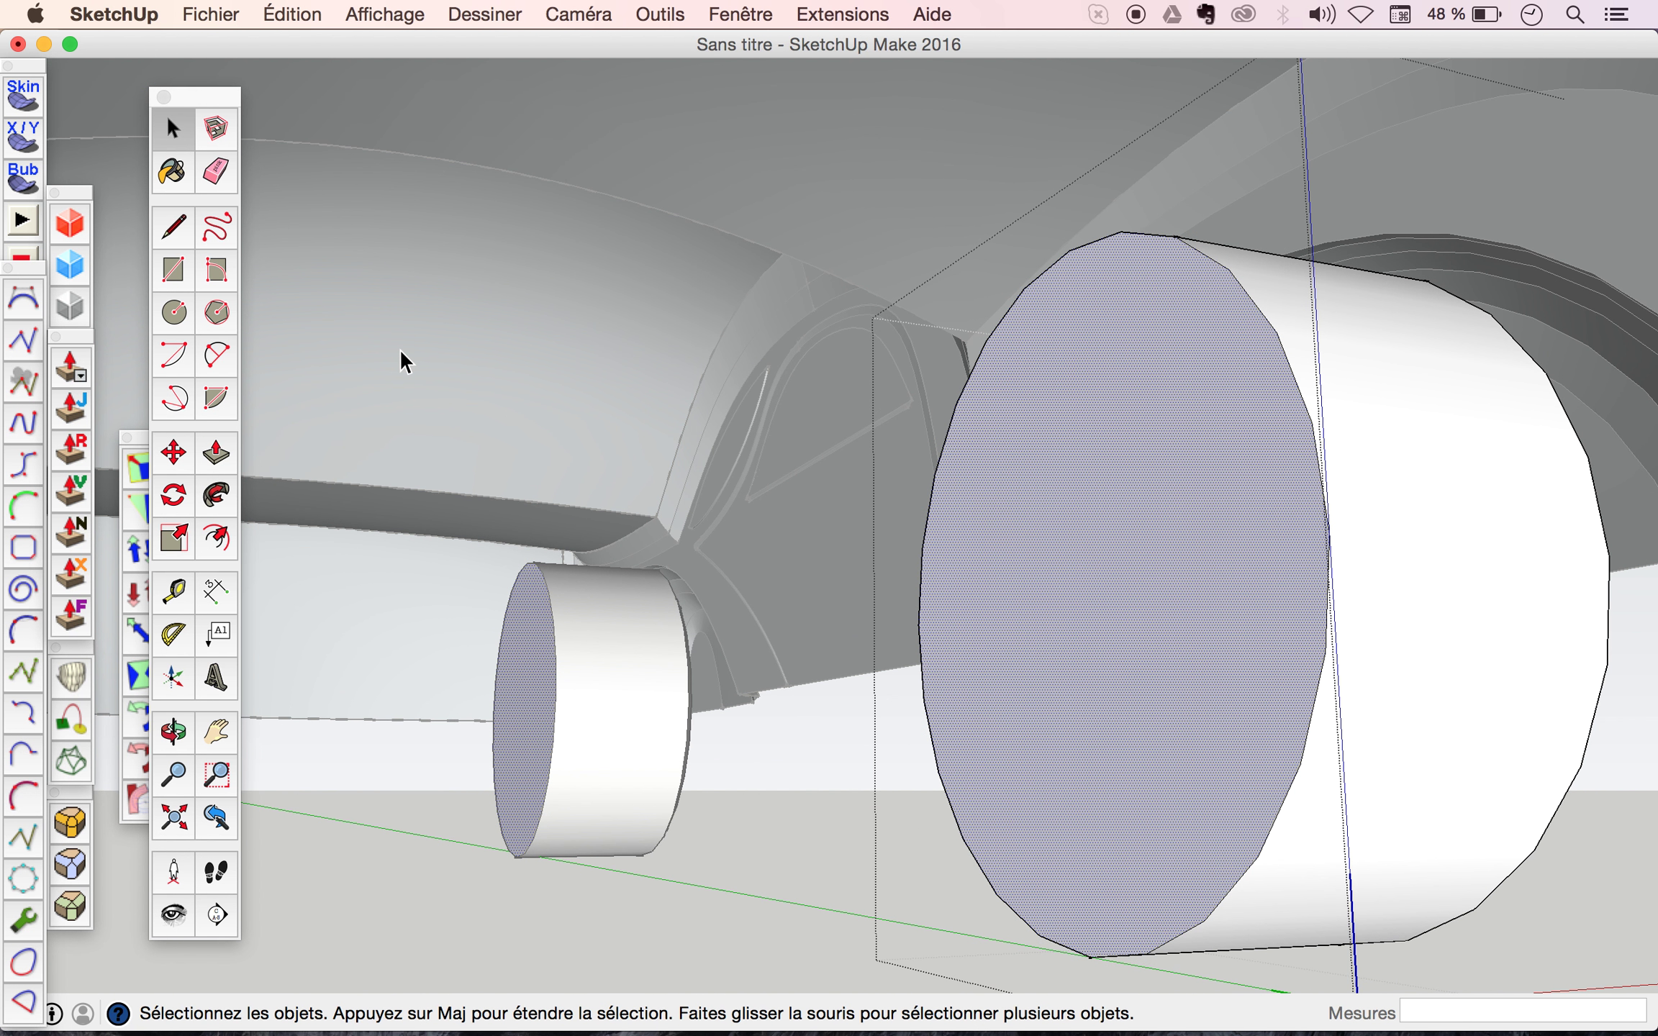
pyautogui.click(56, 409)
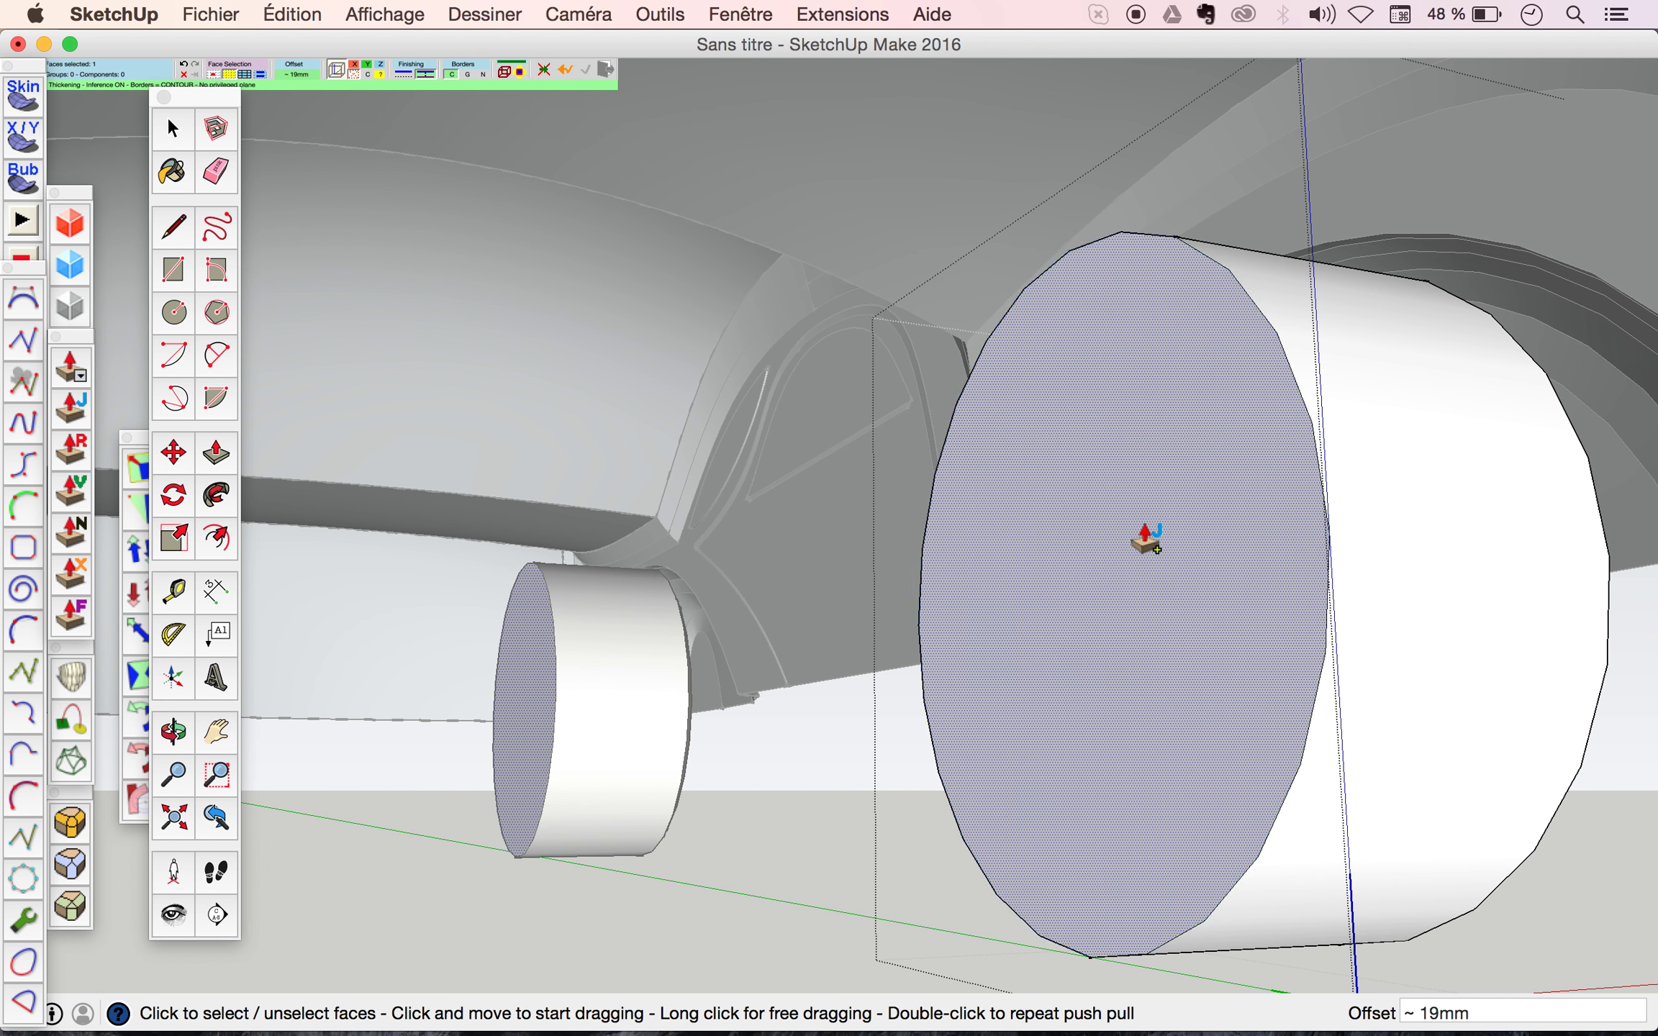
pyautogui.moveTo(1136, 536); pyautogui.dragTo(1127, 536)
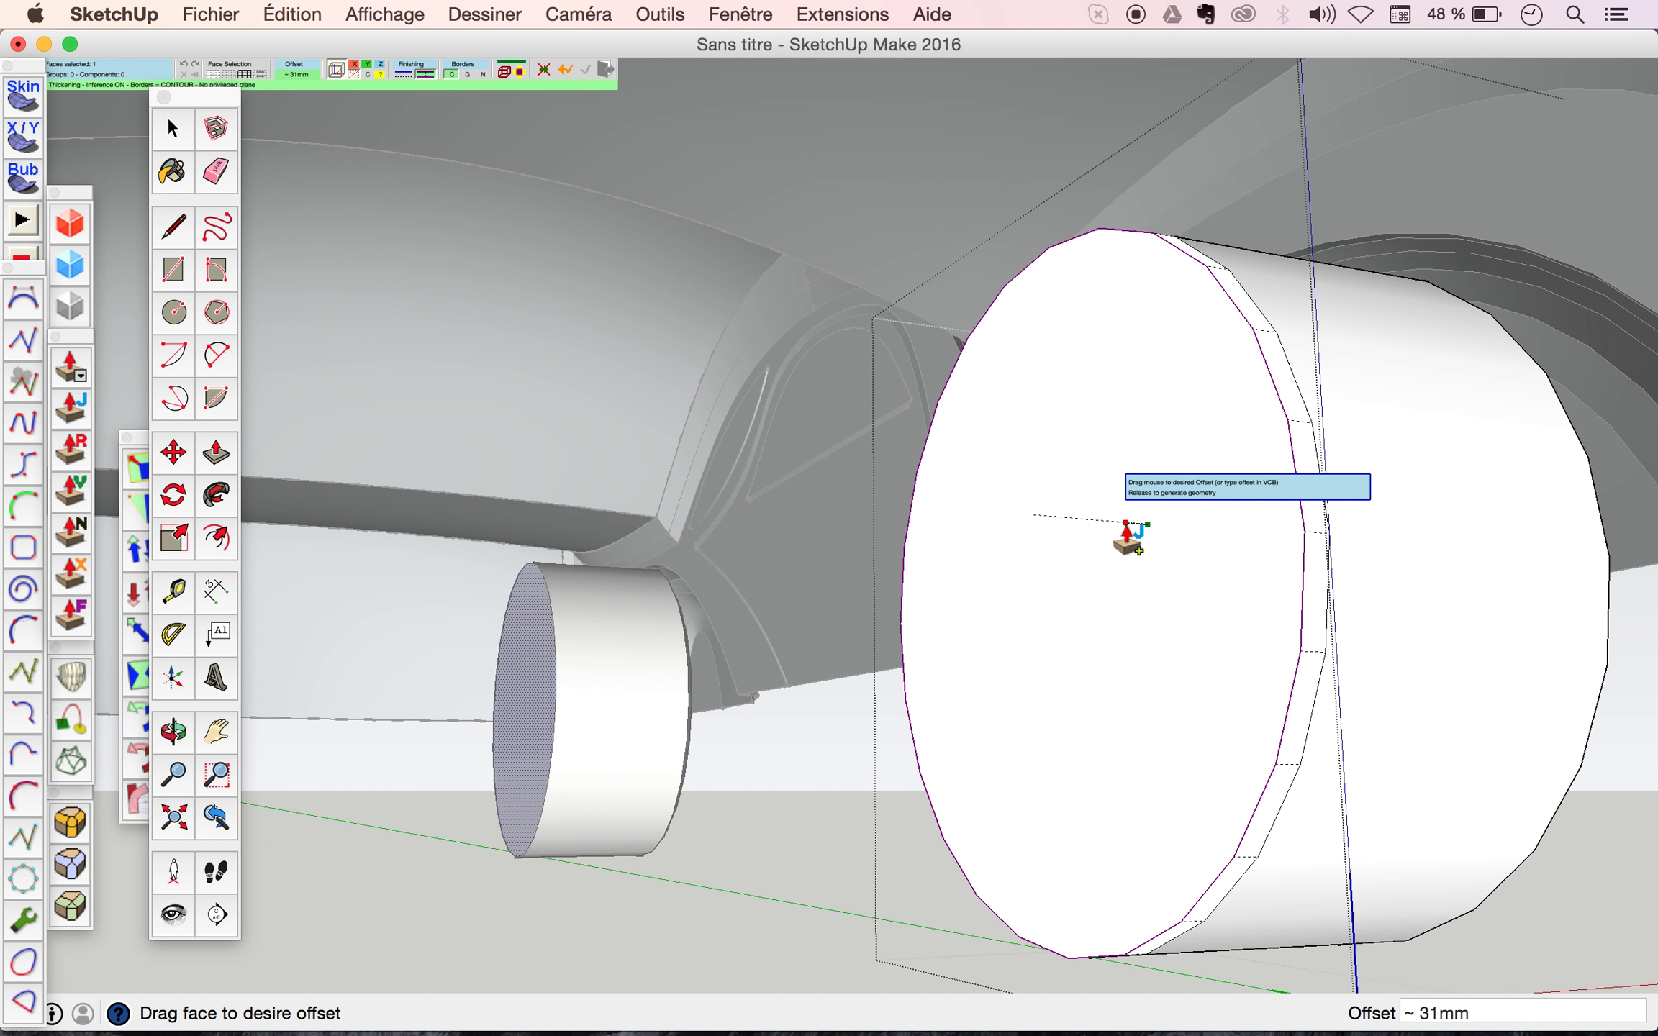
pyautogui.moveTo(1127, 536); pyautogui.dragTo(1136, 537)
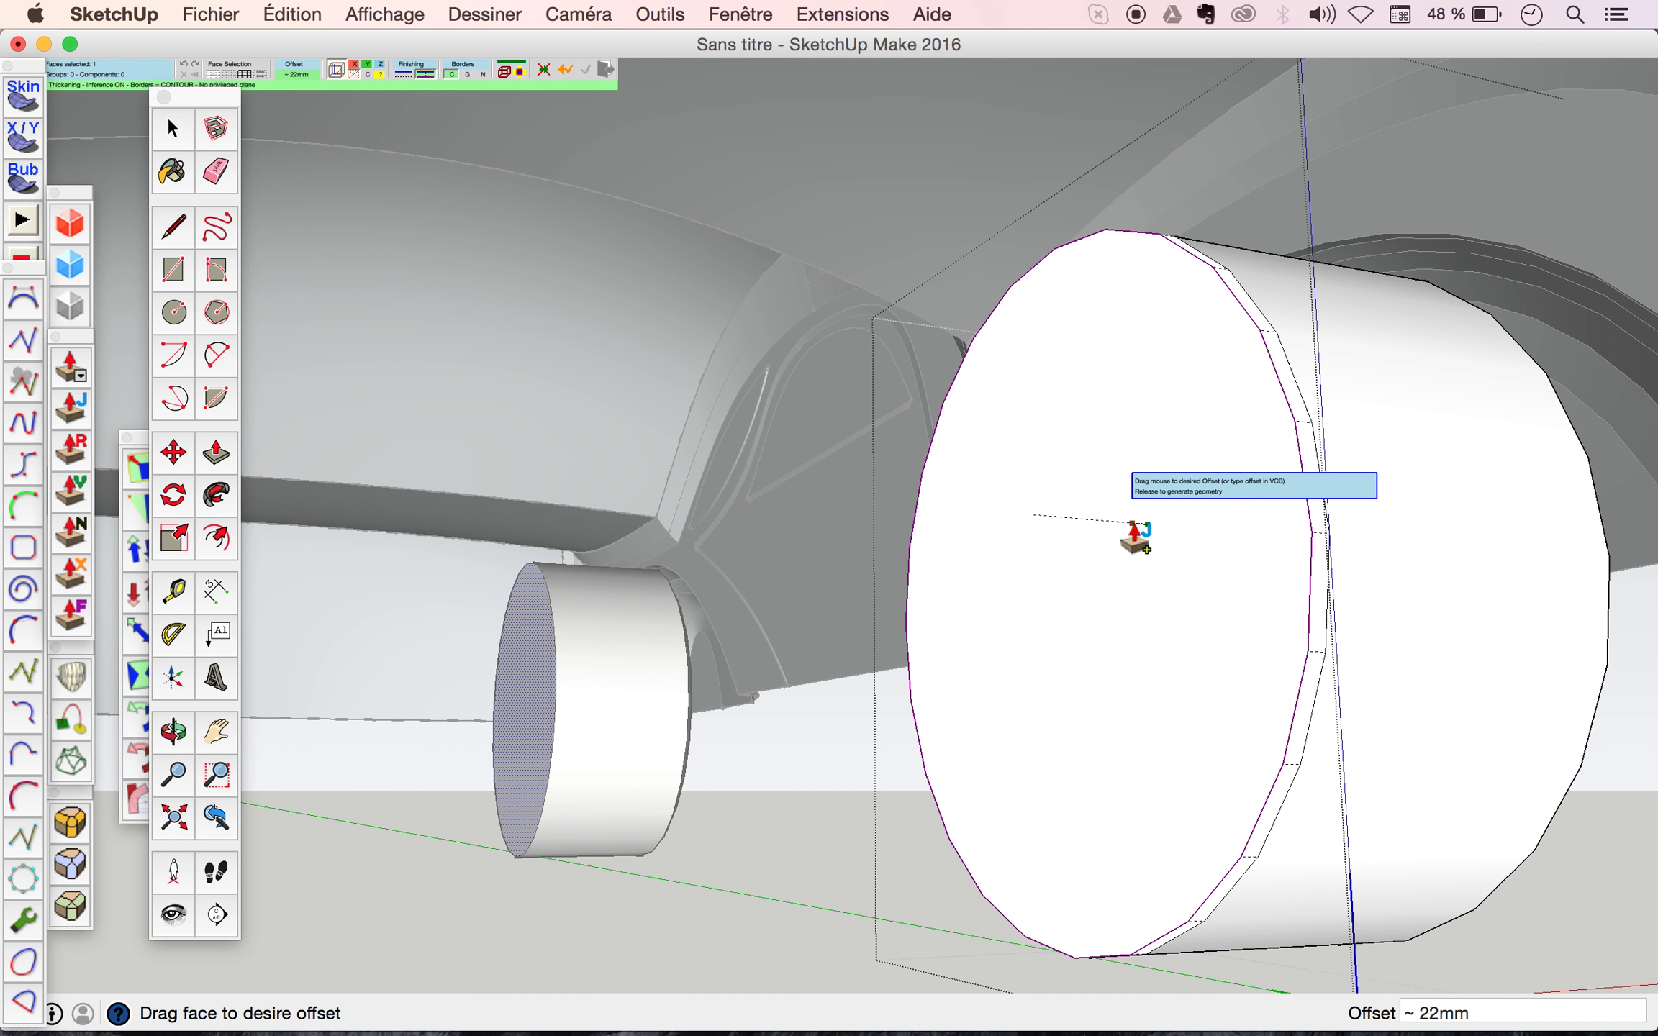
pyautogui.moveTo(1134, 527); pyautogui.dragTo(1136, 536)
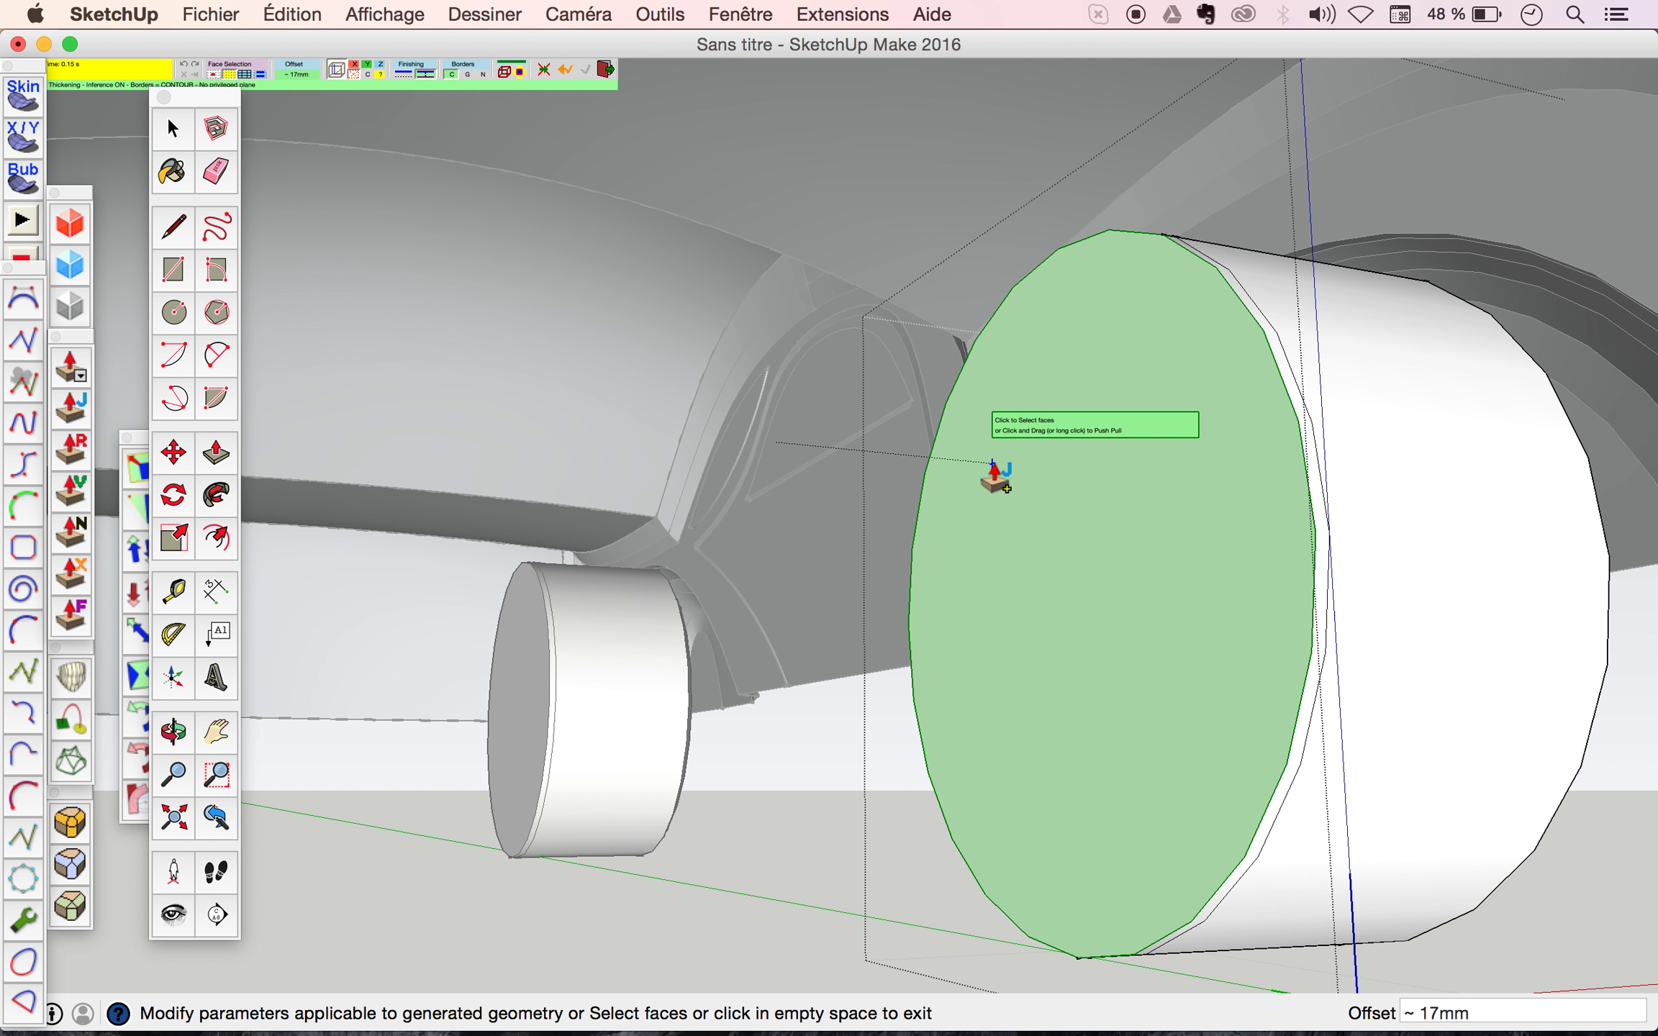
pyautogui.press('Escape')
pyautogui.press('Escape')
pyautogui.click(1146, 605)
# Scale both wheels' end faces about their centres down to 0.88.
pyautogui.click(176, 547)
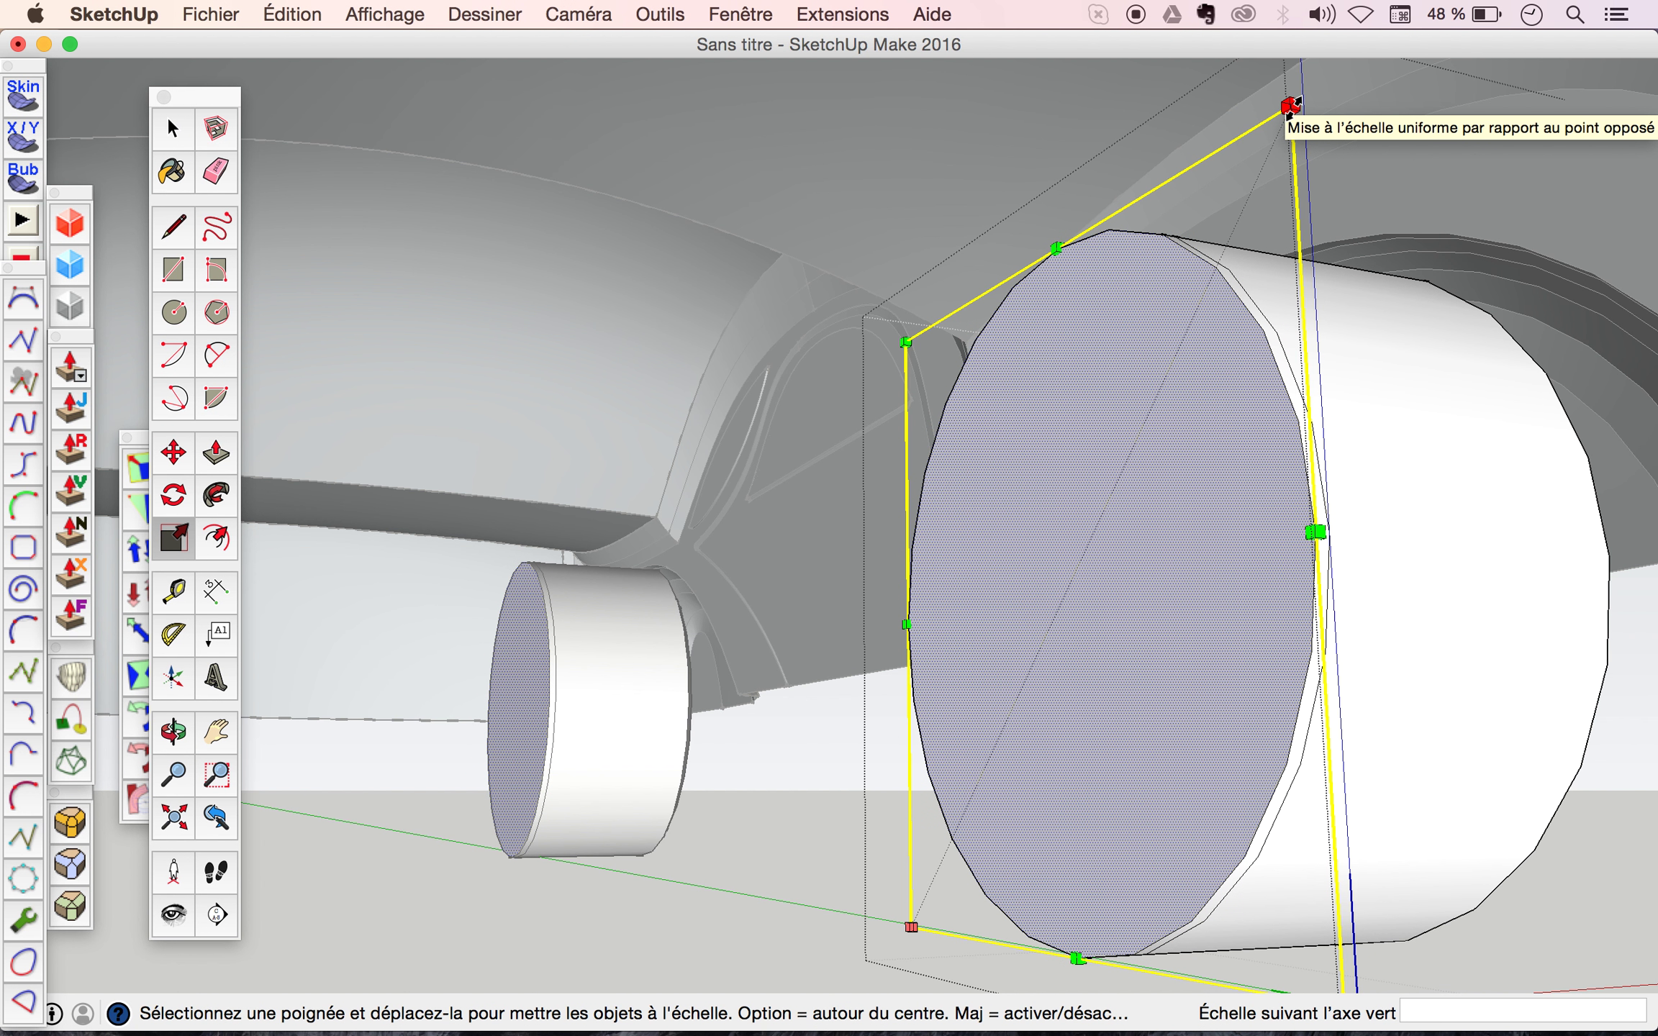
pyautogui.press('alt')
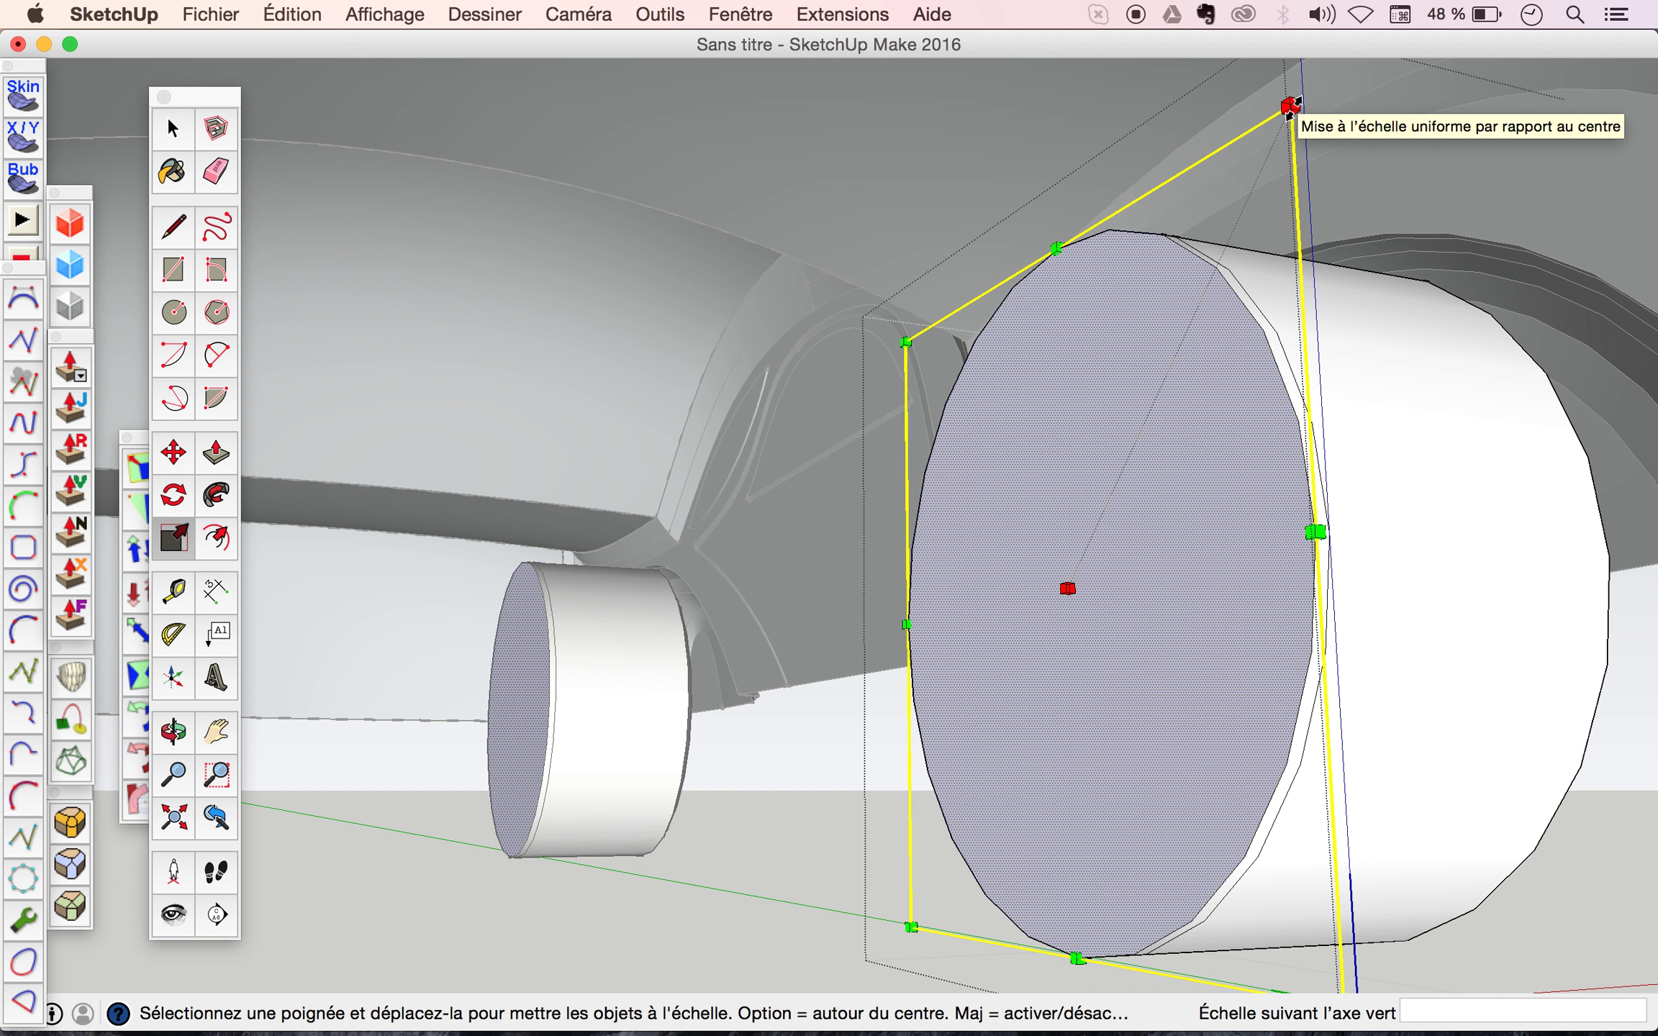
pyautogui.moveTo(1290, 106); pyautogui.dragTo(1269, 151)
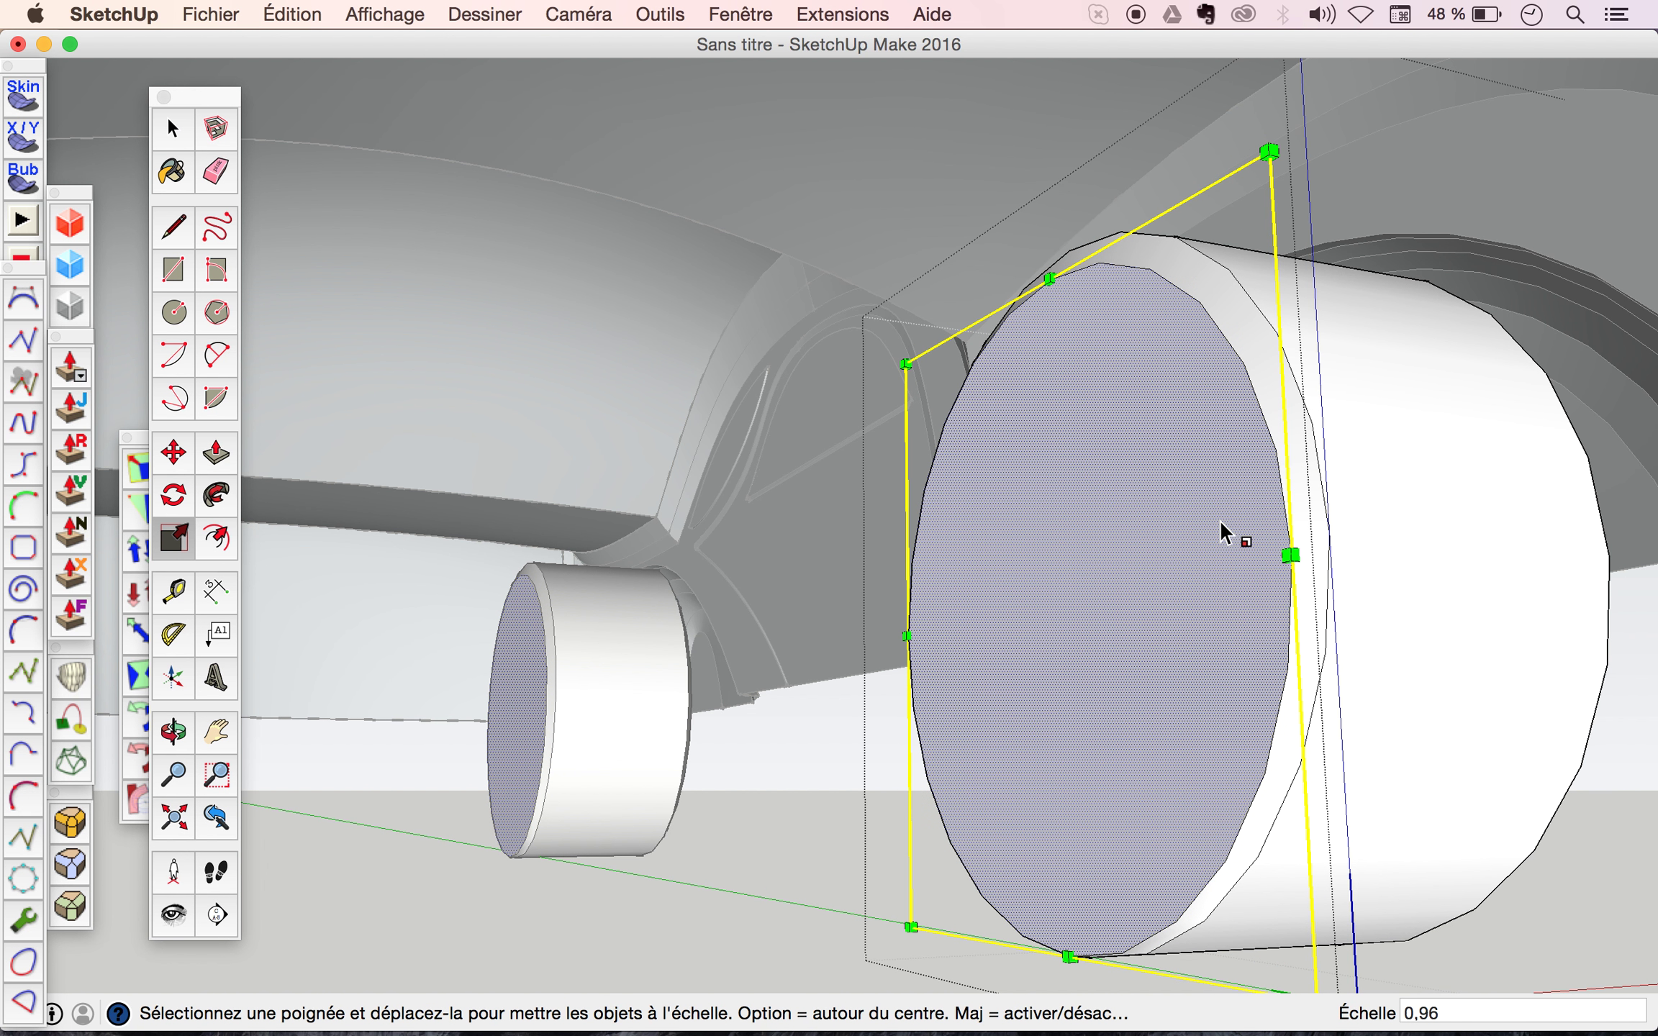
pyautogui.press('Escape')
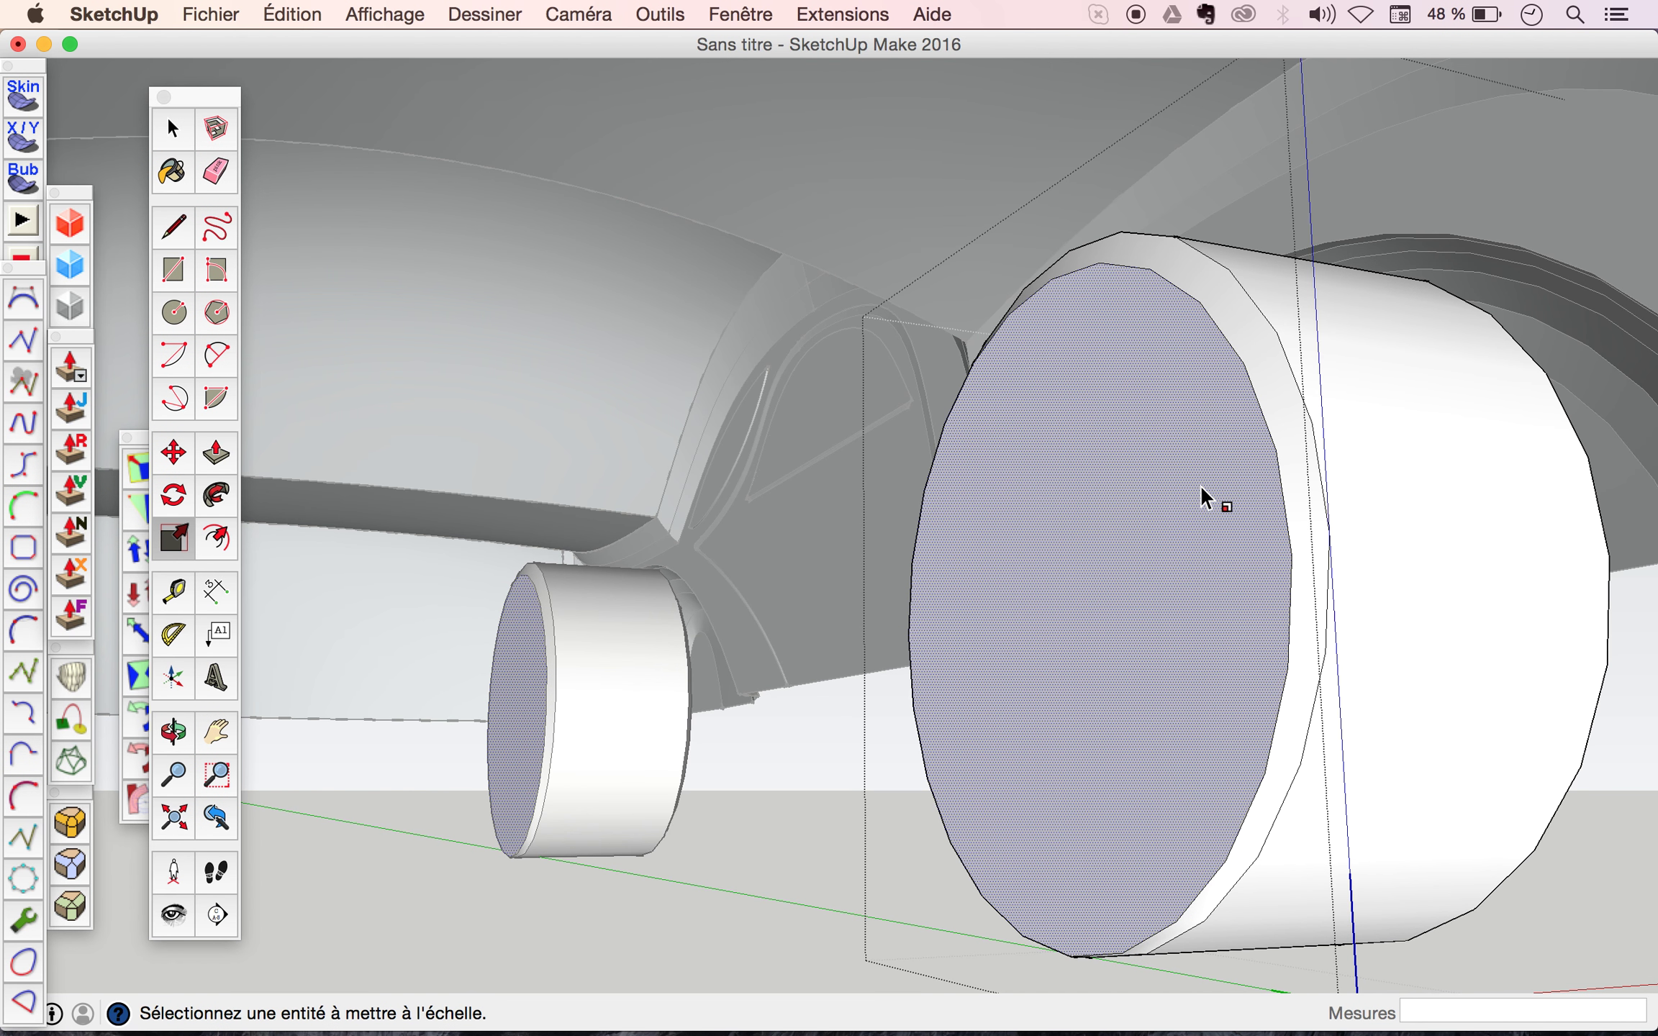
pyautogui.click(1200, 489)
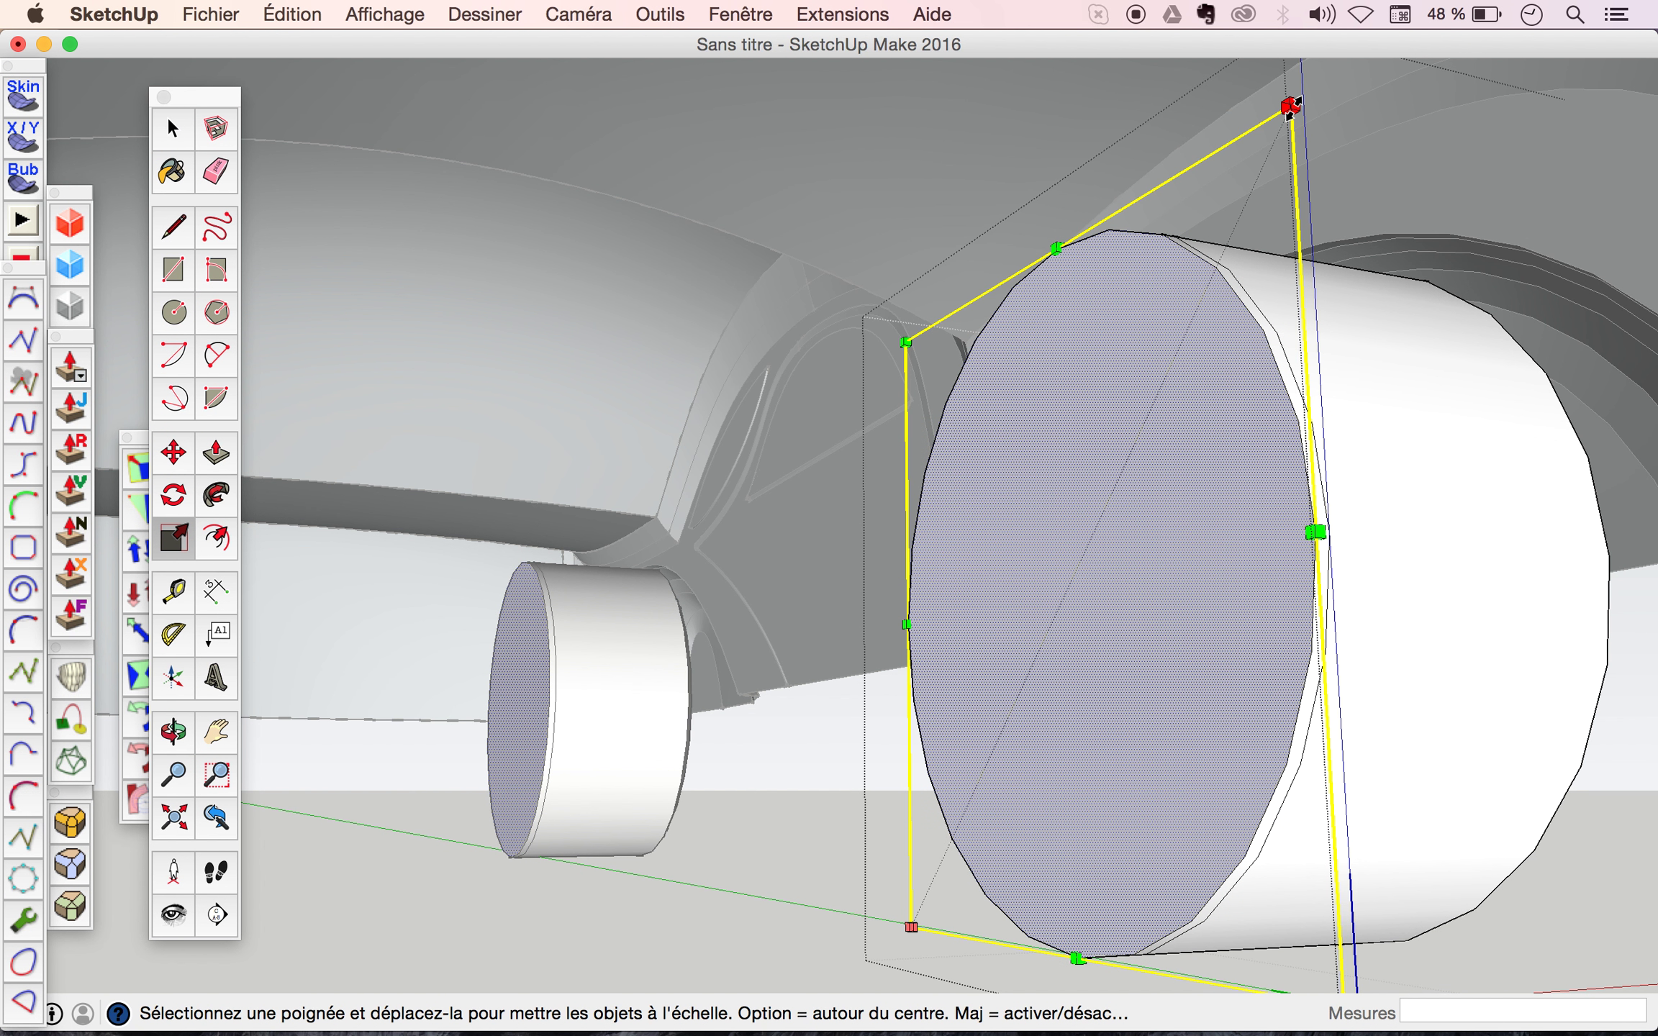
pyautogui.keyDown('alt'); pyautogui.moveTo(1290, 106); pyautogui.dragTo(1260, 176); pyautogui.keyUp('alt')
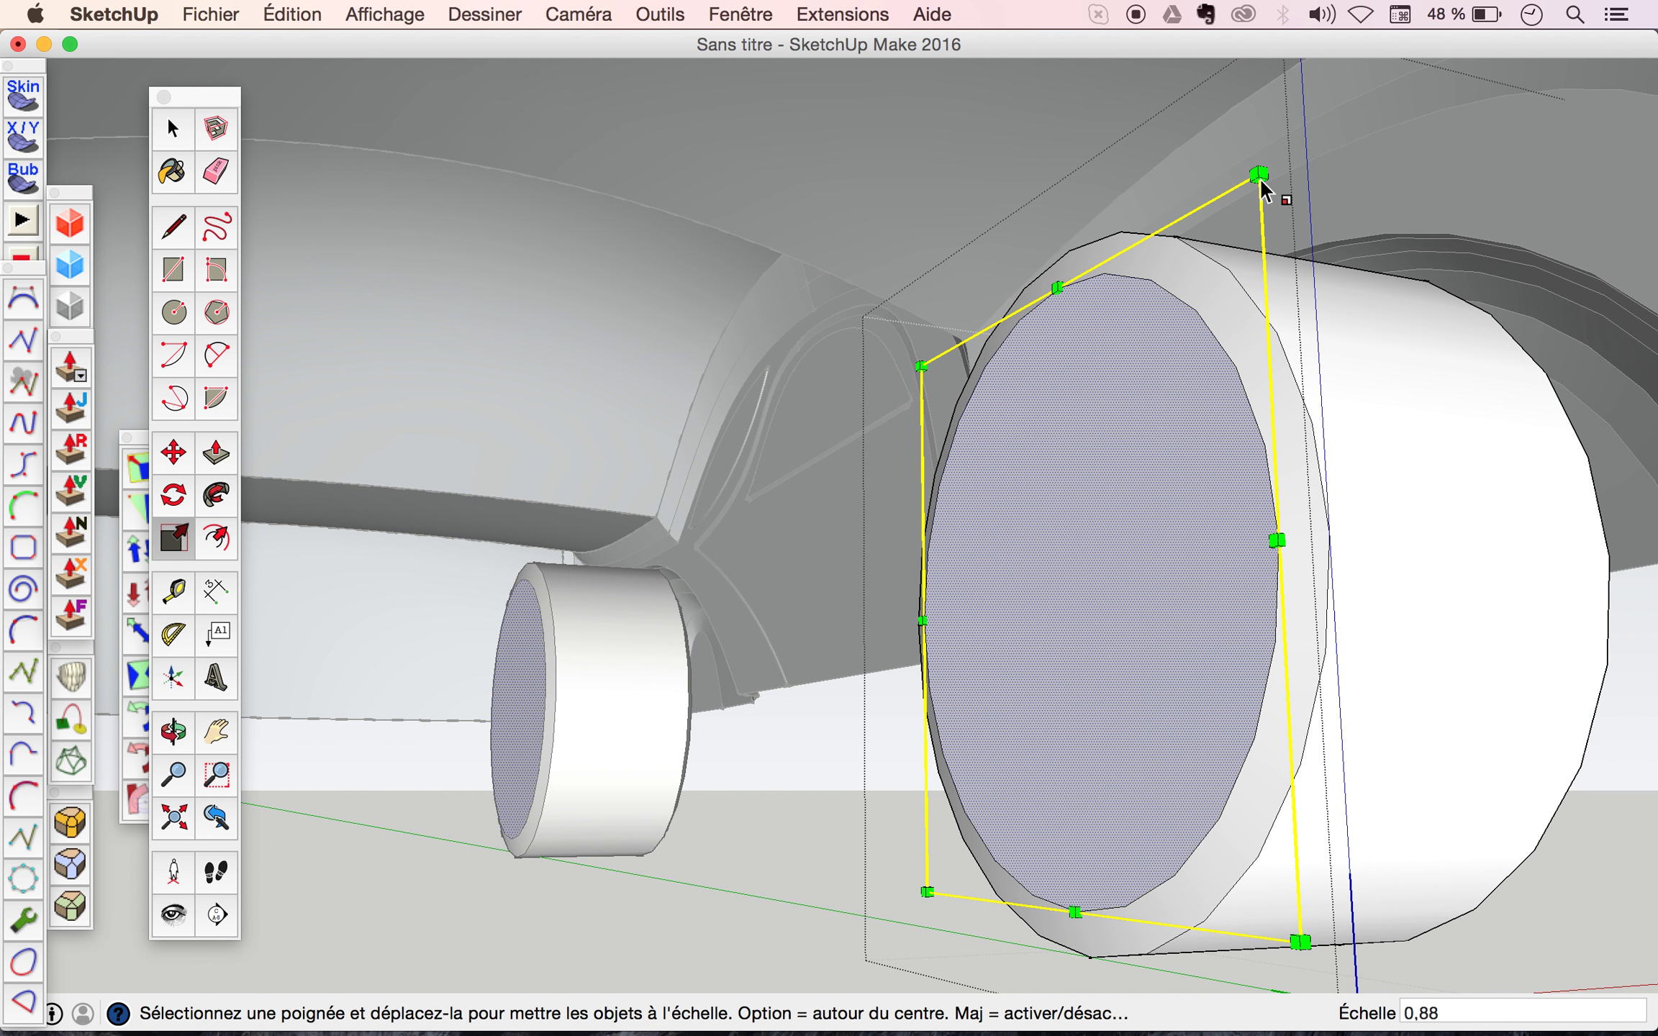
pyautogui.scroll(-3, 1111, 329)
pyautogui.scroll(-2, 1111, 328)
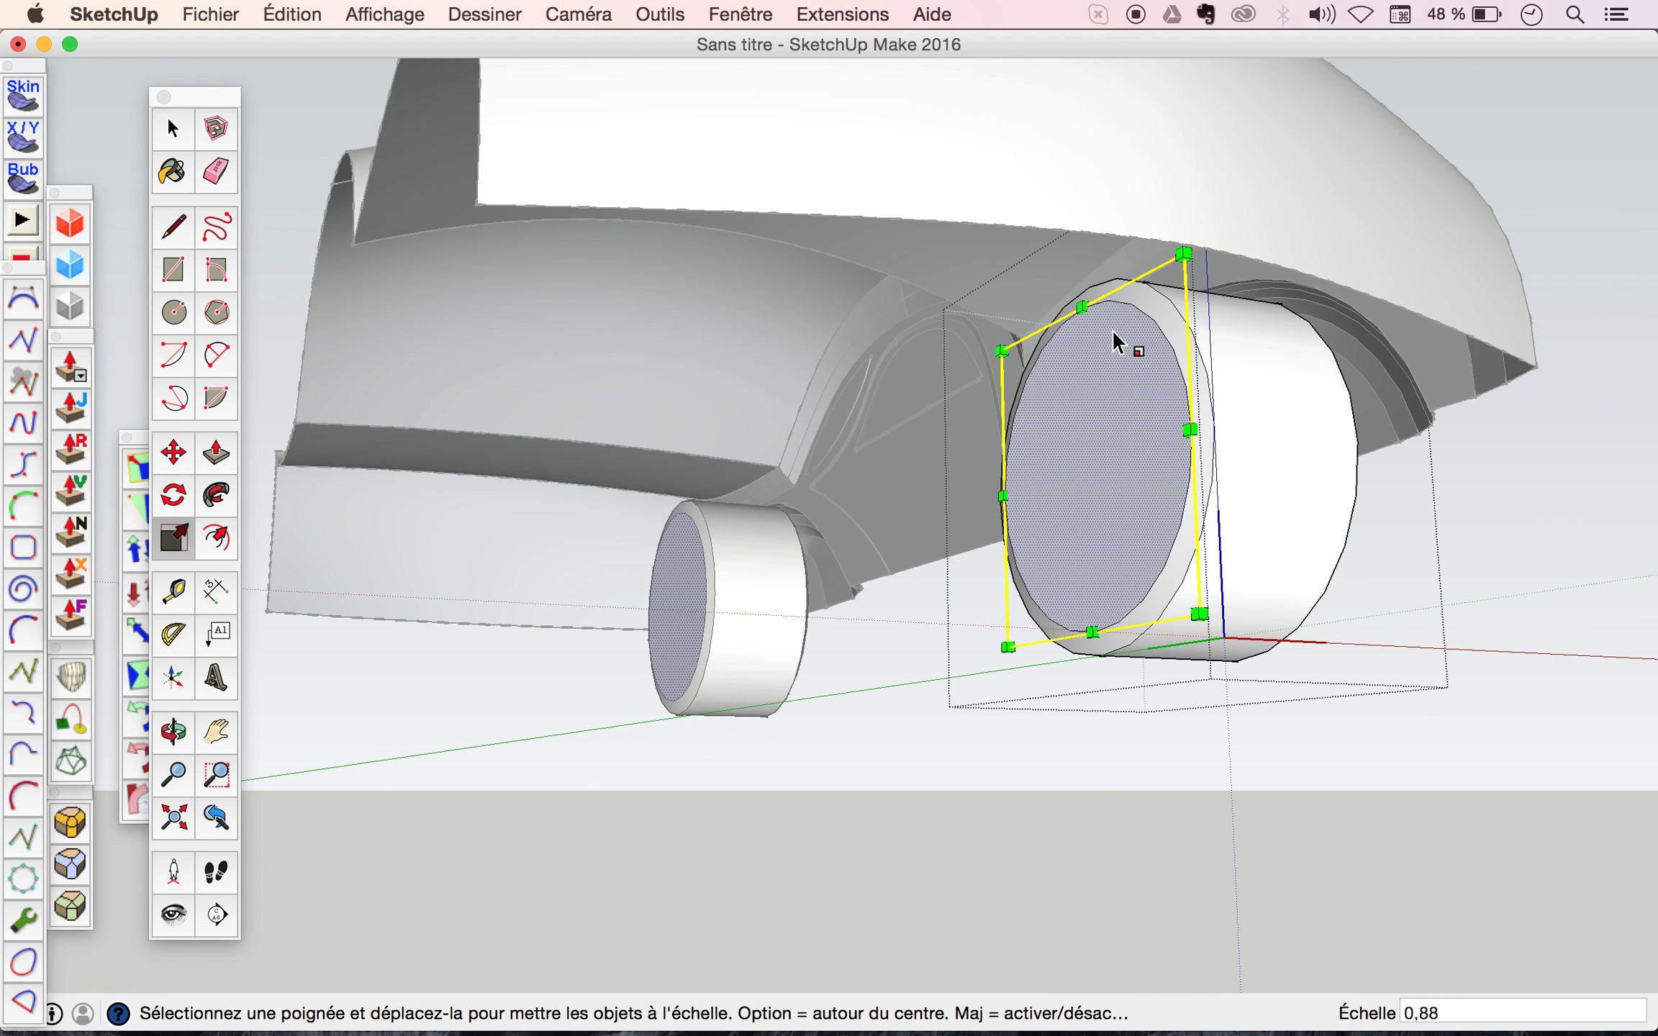
pyautogui.press('p')
pyautogui.click(1111, 327)
# Undo the accidental push of the wheel face and reselect the wheel end faces.
pyautogui.click(759, 373)
pyautogui.press('super+z')
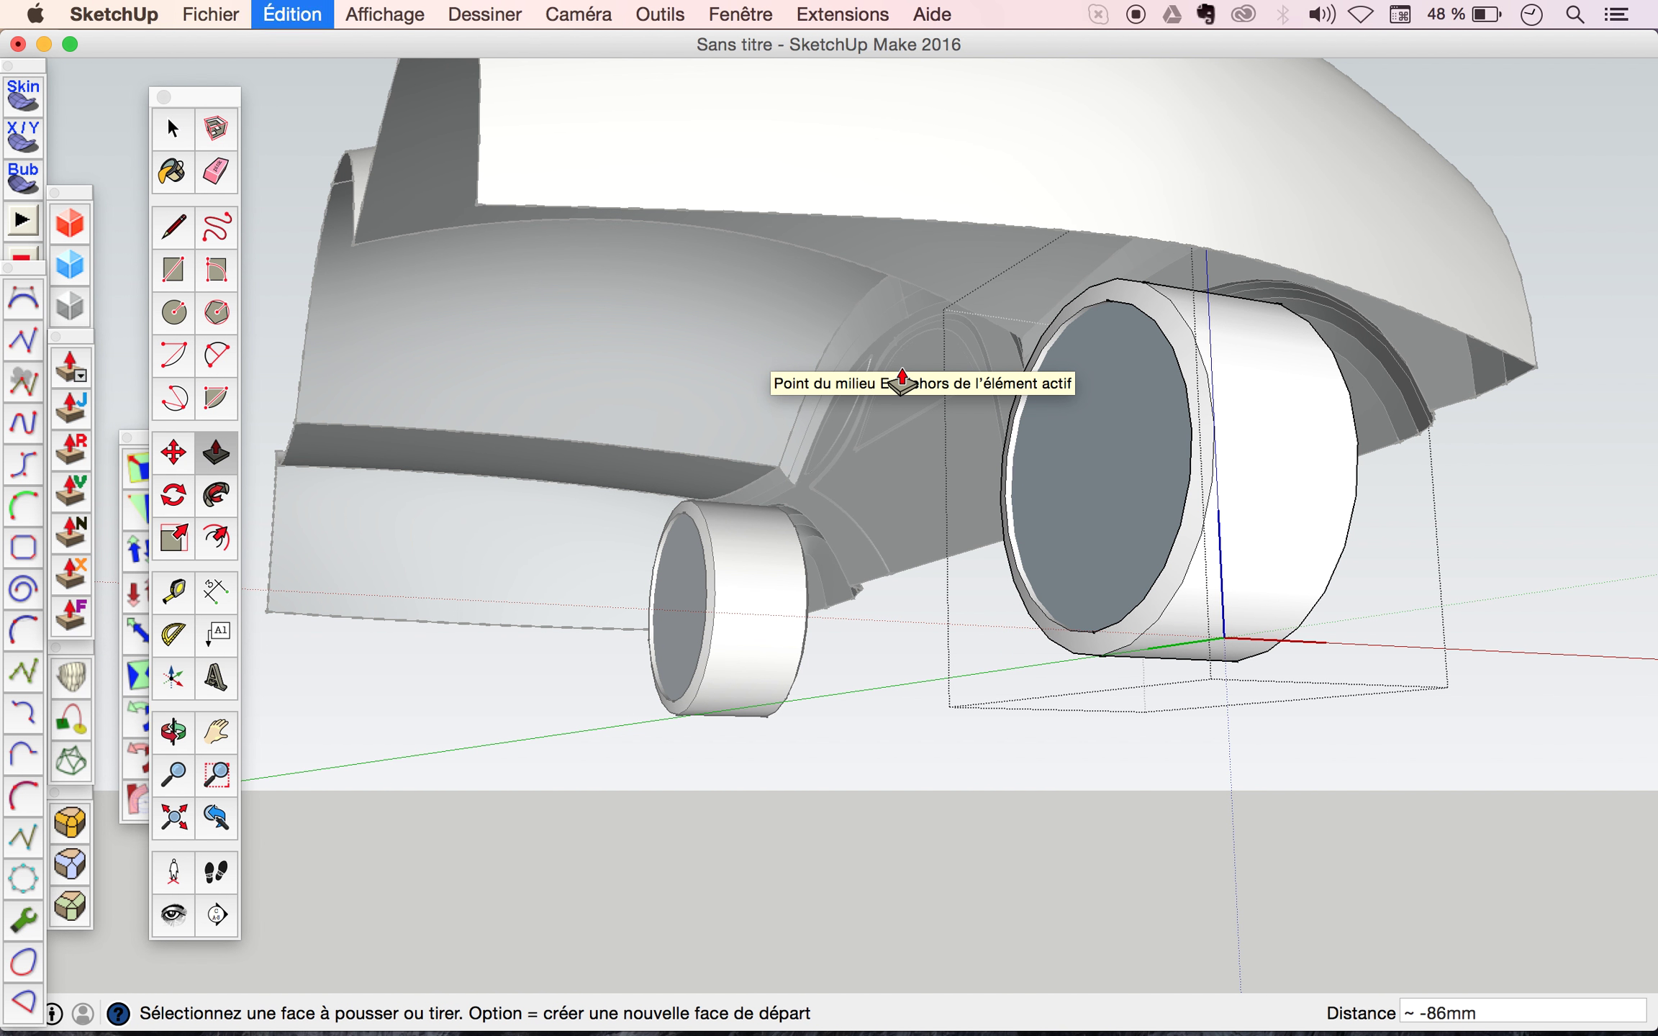
pyautogui.moveTo(1261, 504); pyautogui.dragTo(847, 601, button='middle')
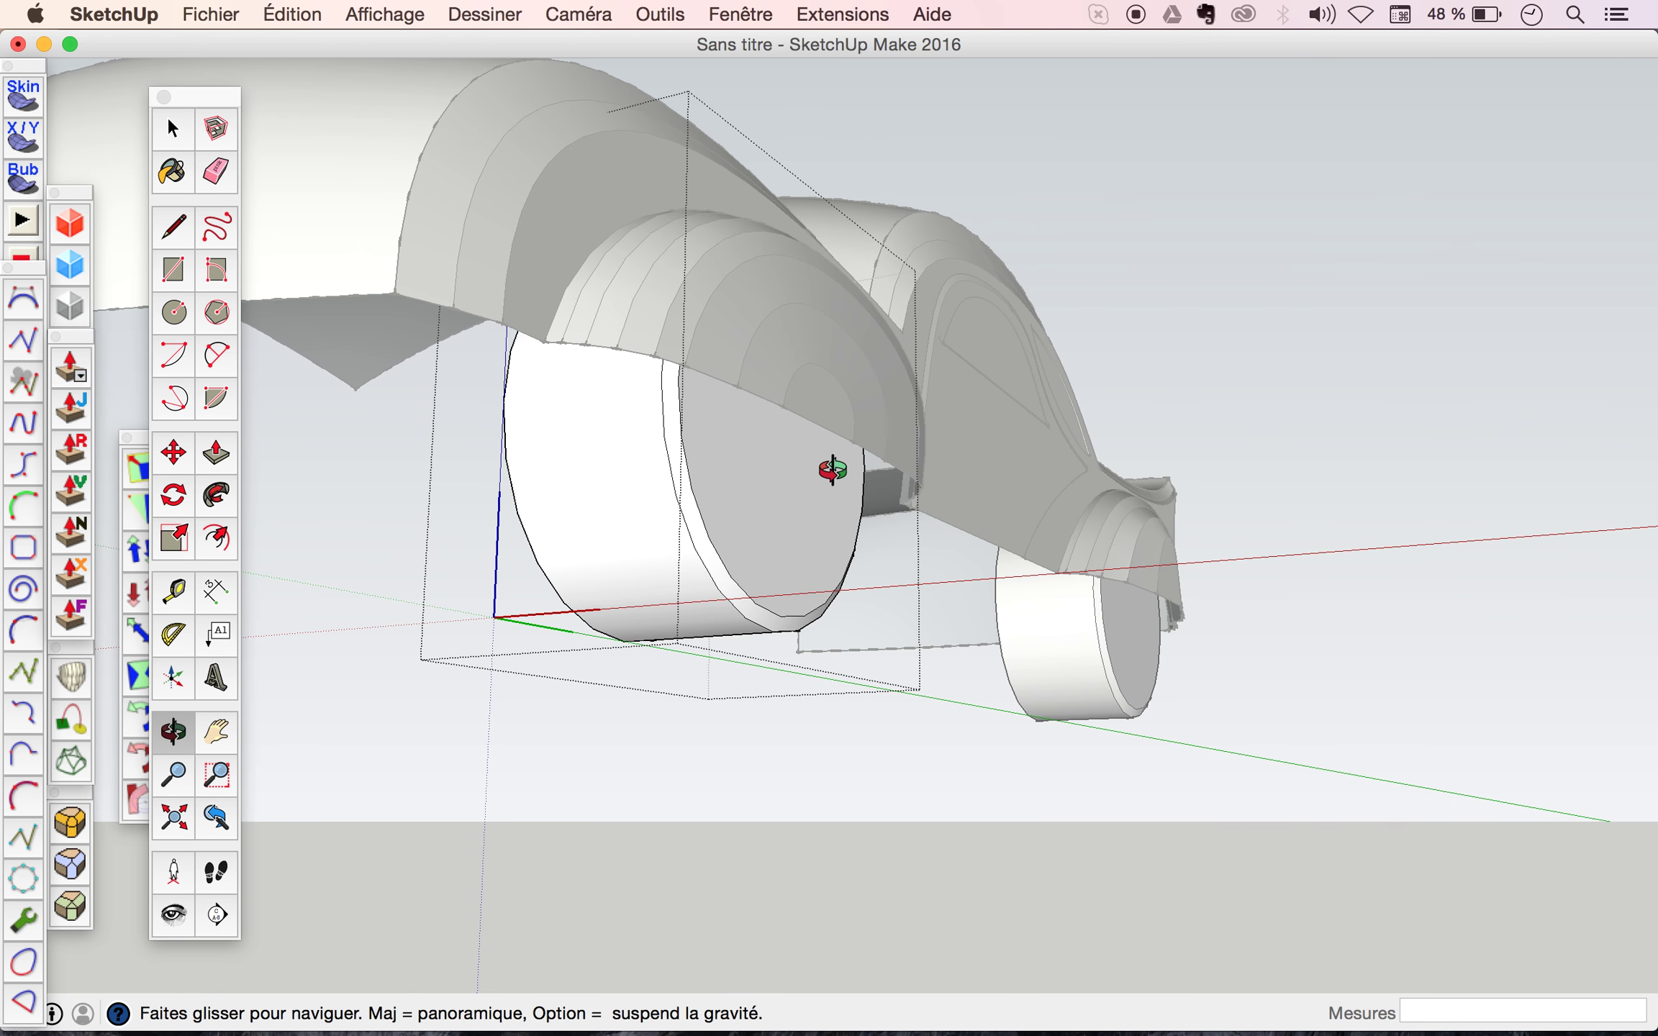
pyautogui.moveTo(847, 600)
pyautogui.mouseDown()
pyautogui.moveTo(703, 585)
pyautogui.moveTo(758, 622)
pyautogui.moveTo(756, 674)
pyautogui.mouseUp()
pyautogui.press('space')
pyautogui.click(540, 690)
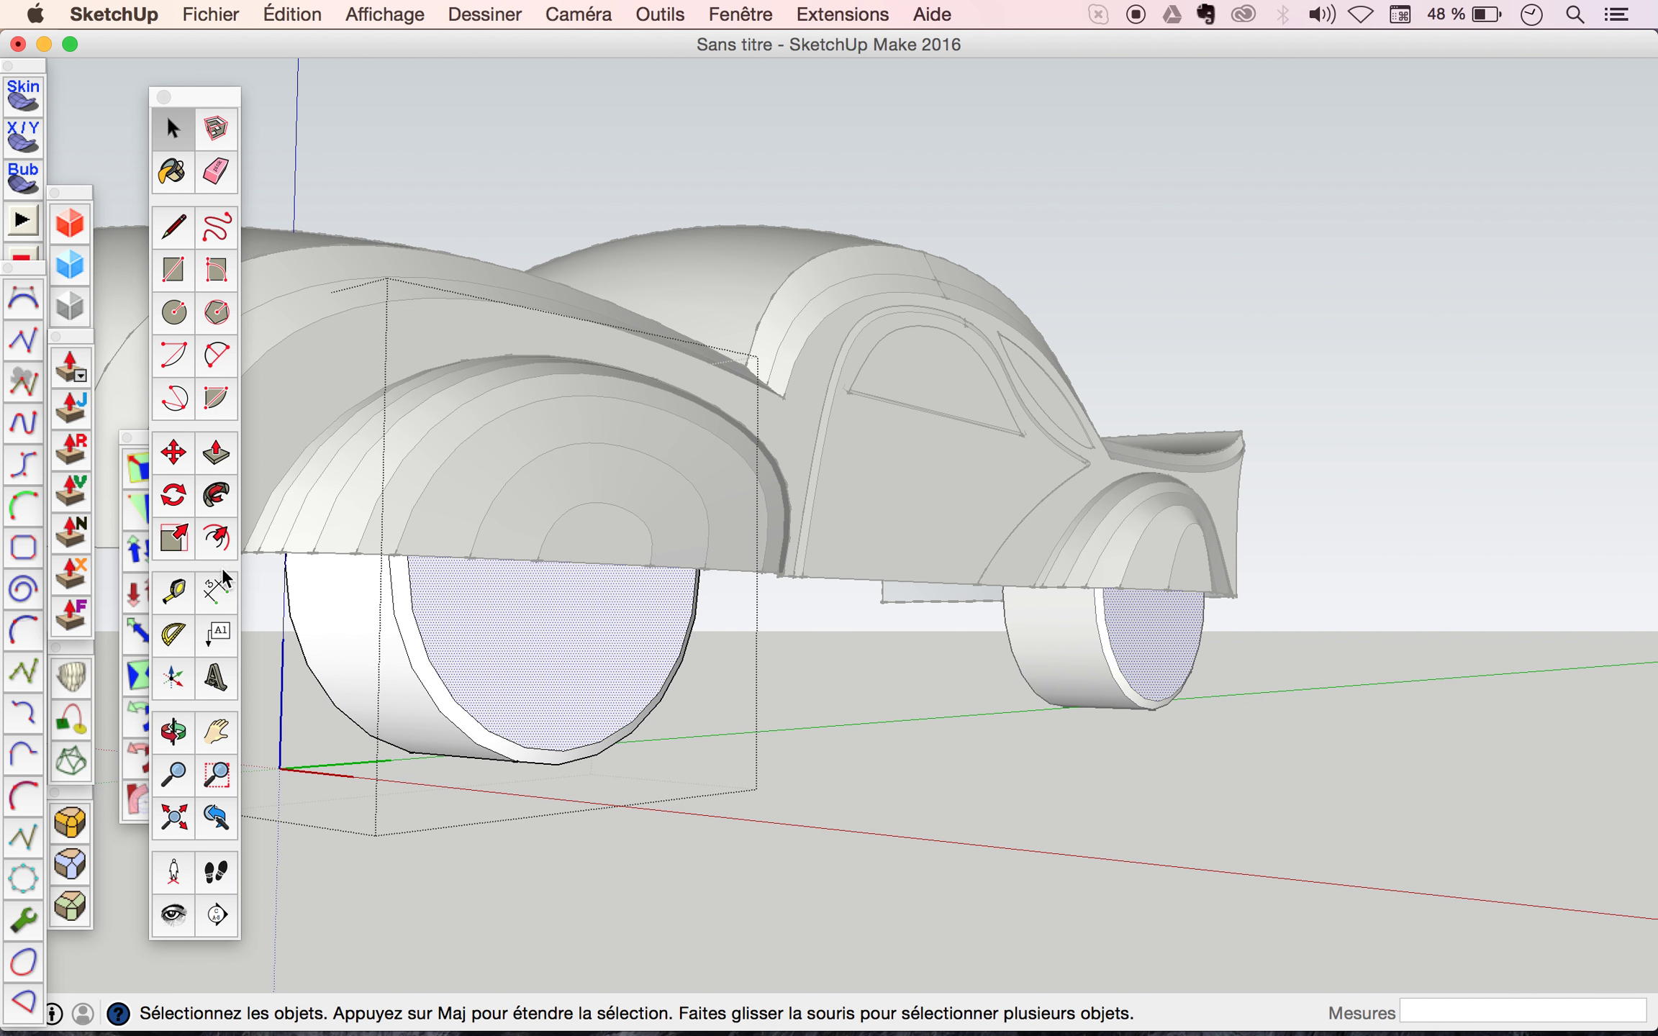
# Offset an inner hub circle about 281mm inward on the wheel end faces.
pyautogui.click(214, 547)
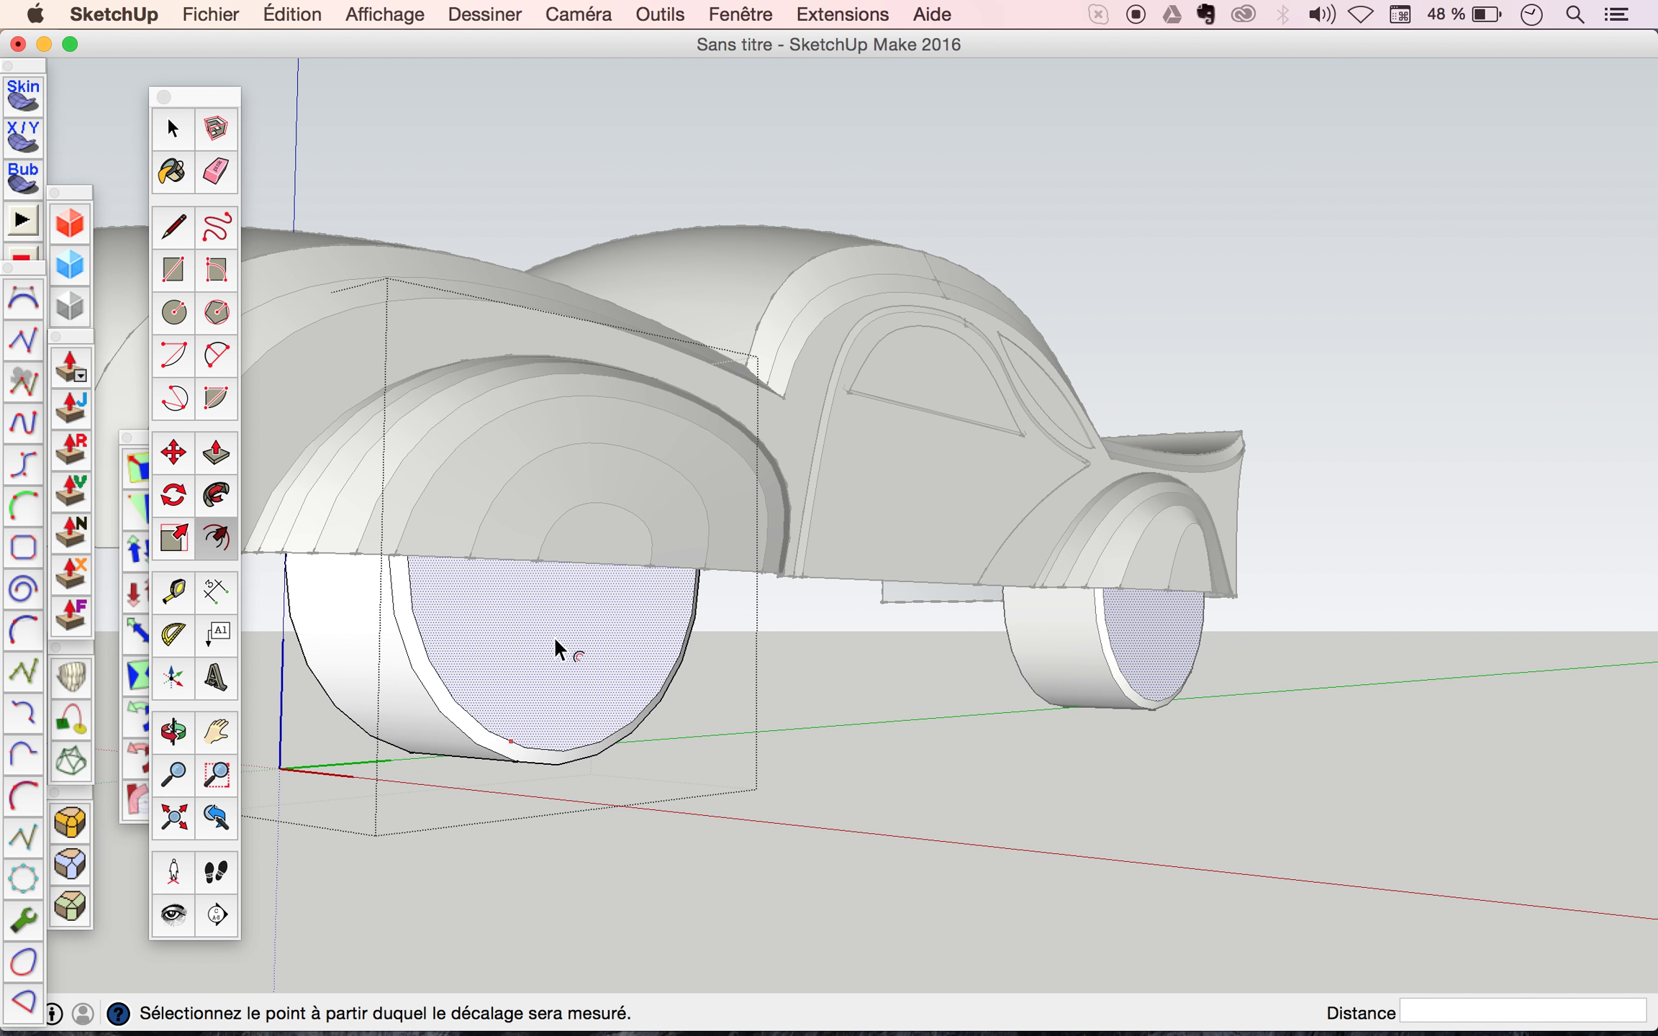
pyautogui.click(432, 640)
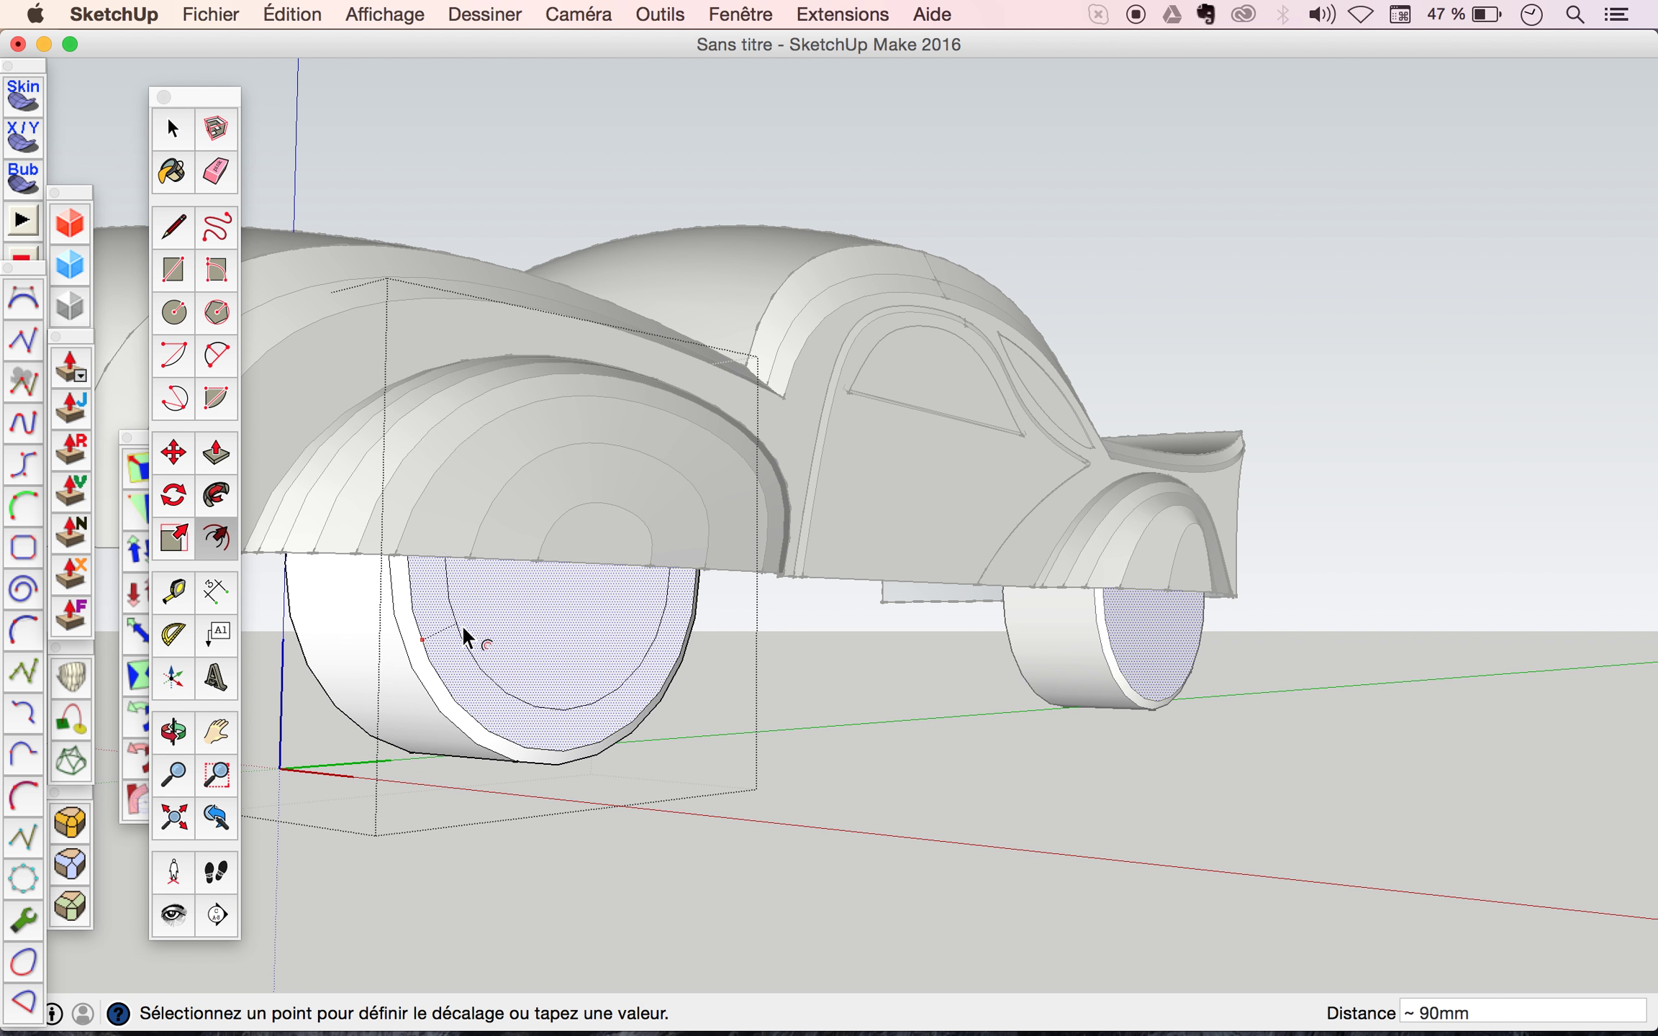
pyautogui.click(534, 620)
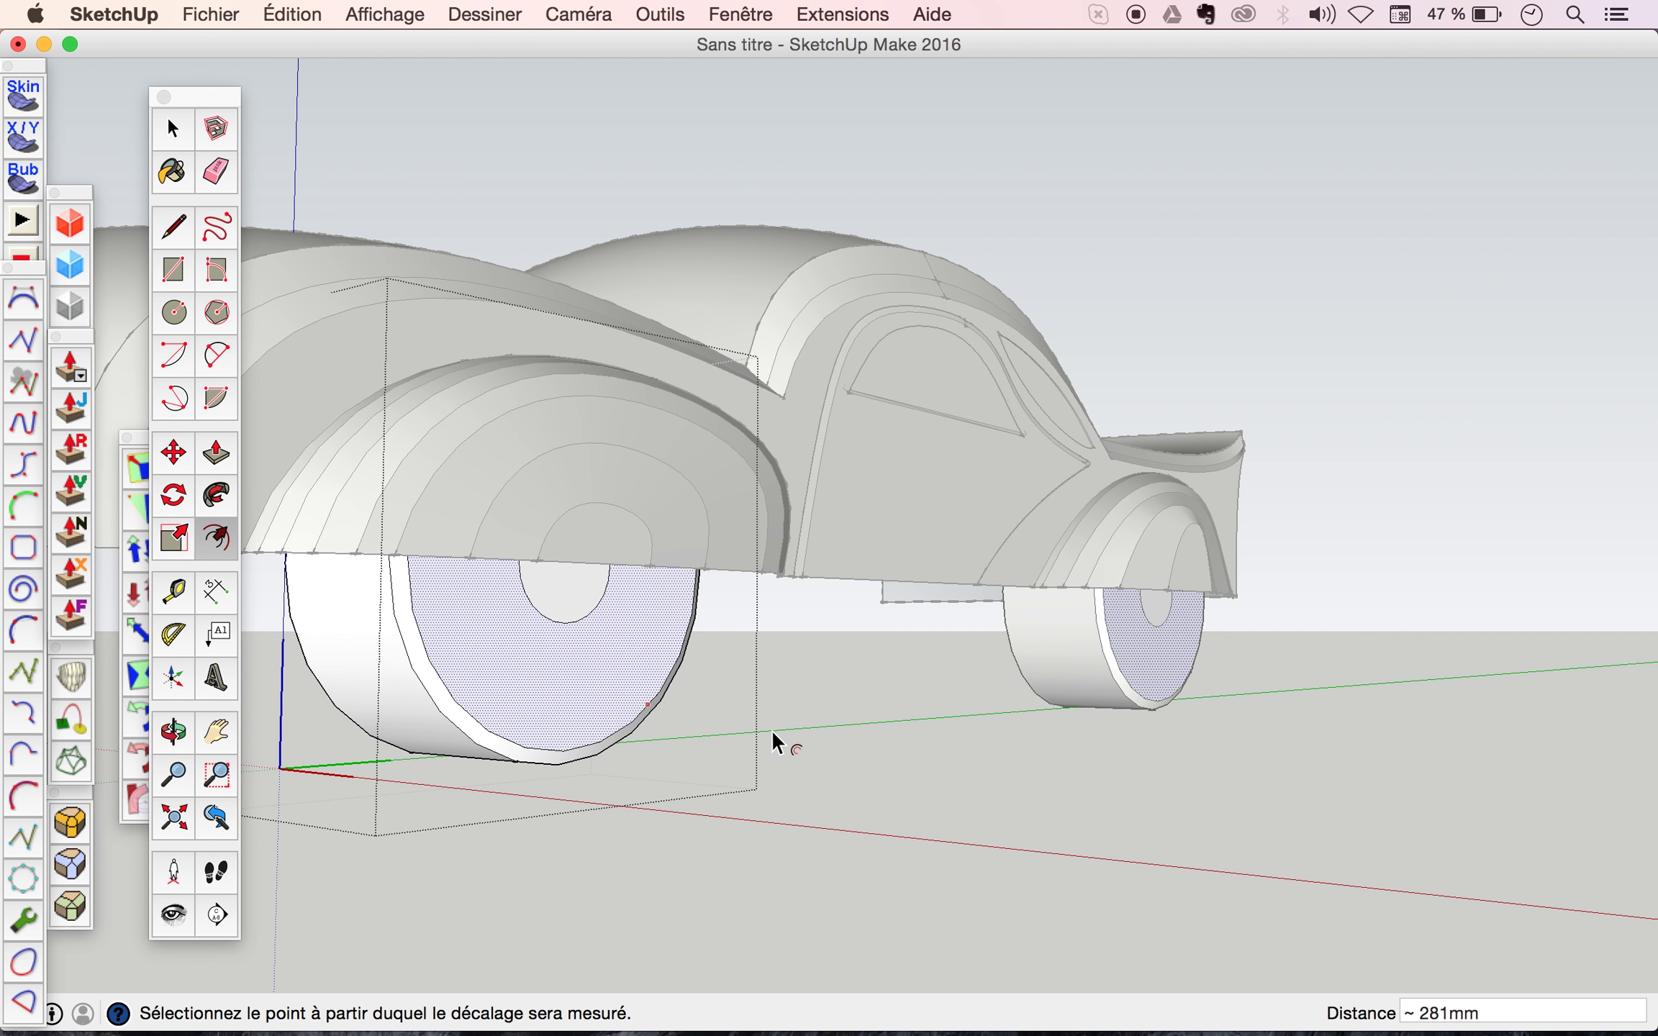
pyautogui.moveTo(616, 722)
pyautogui.mouseDown(button='middle')
pyautogui.moveTo(794, 722)
pyautogui.moveTo(781, 715)
pyautogui.mouseUp(button='middle')
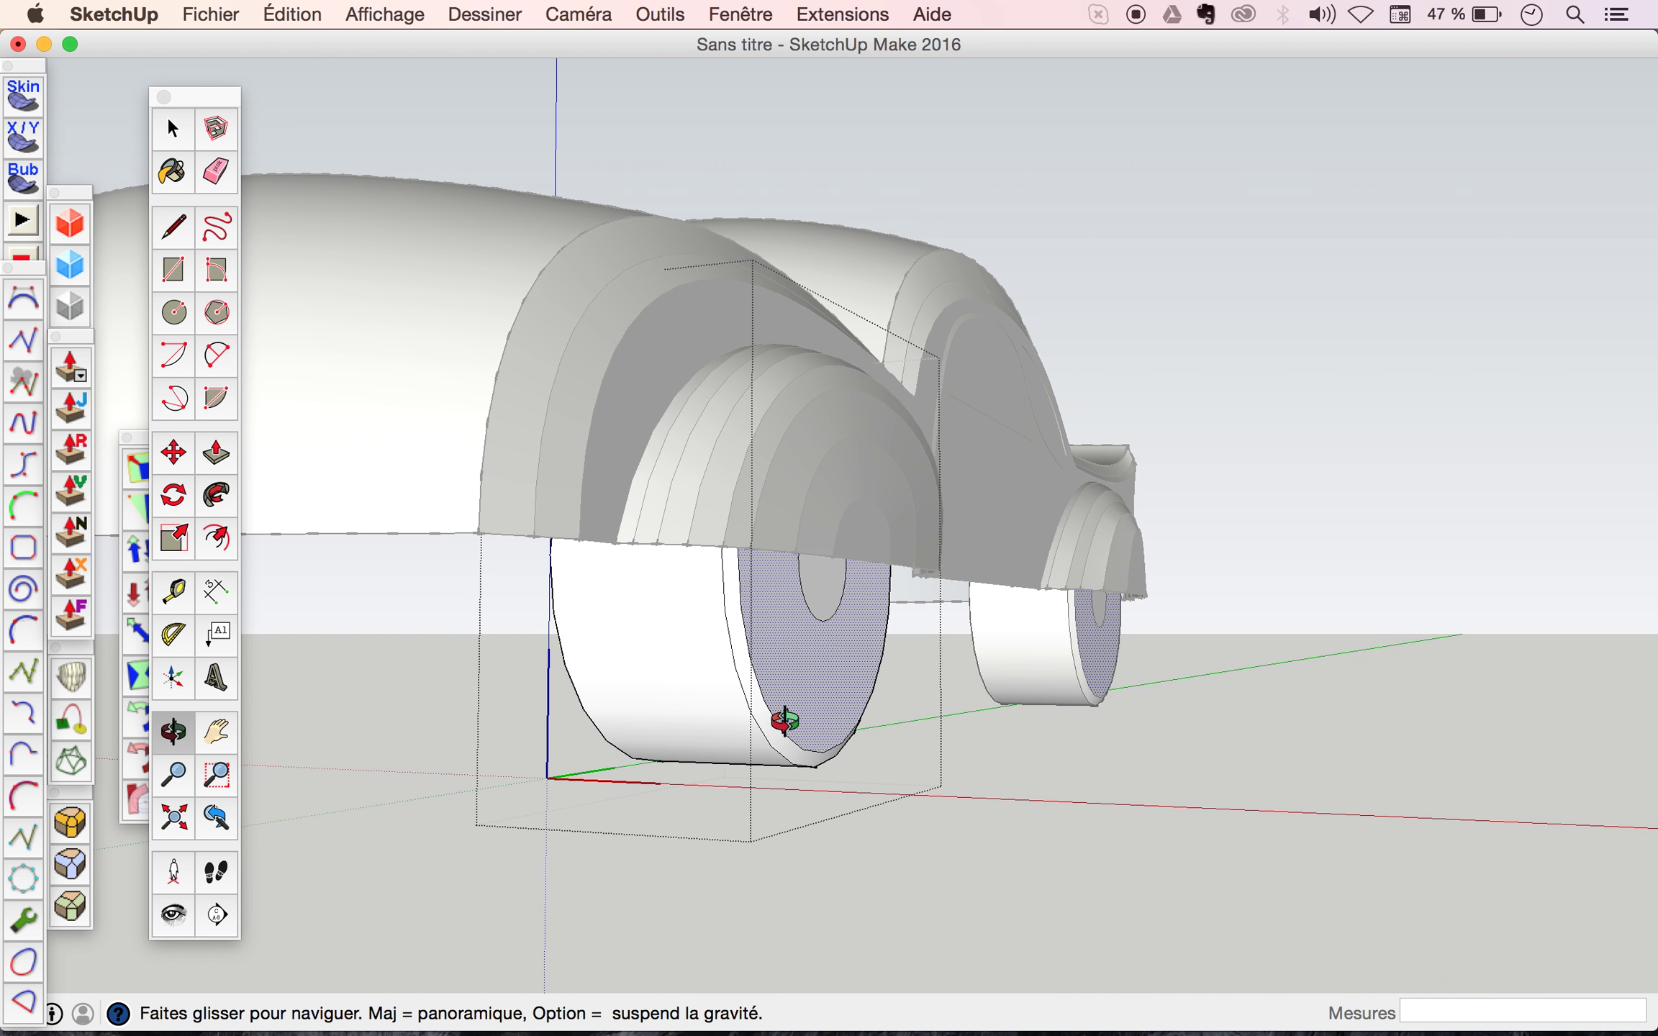
# Push the inner hub face through the wheel.
pyautogui.press('p')
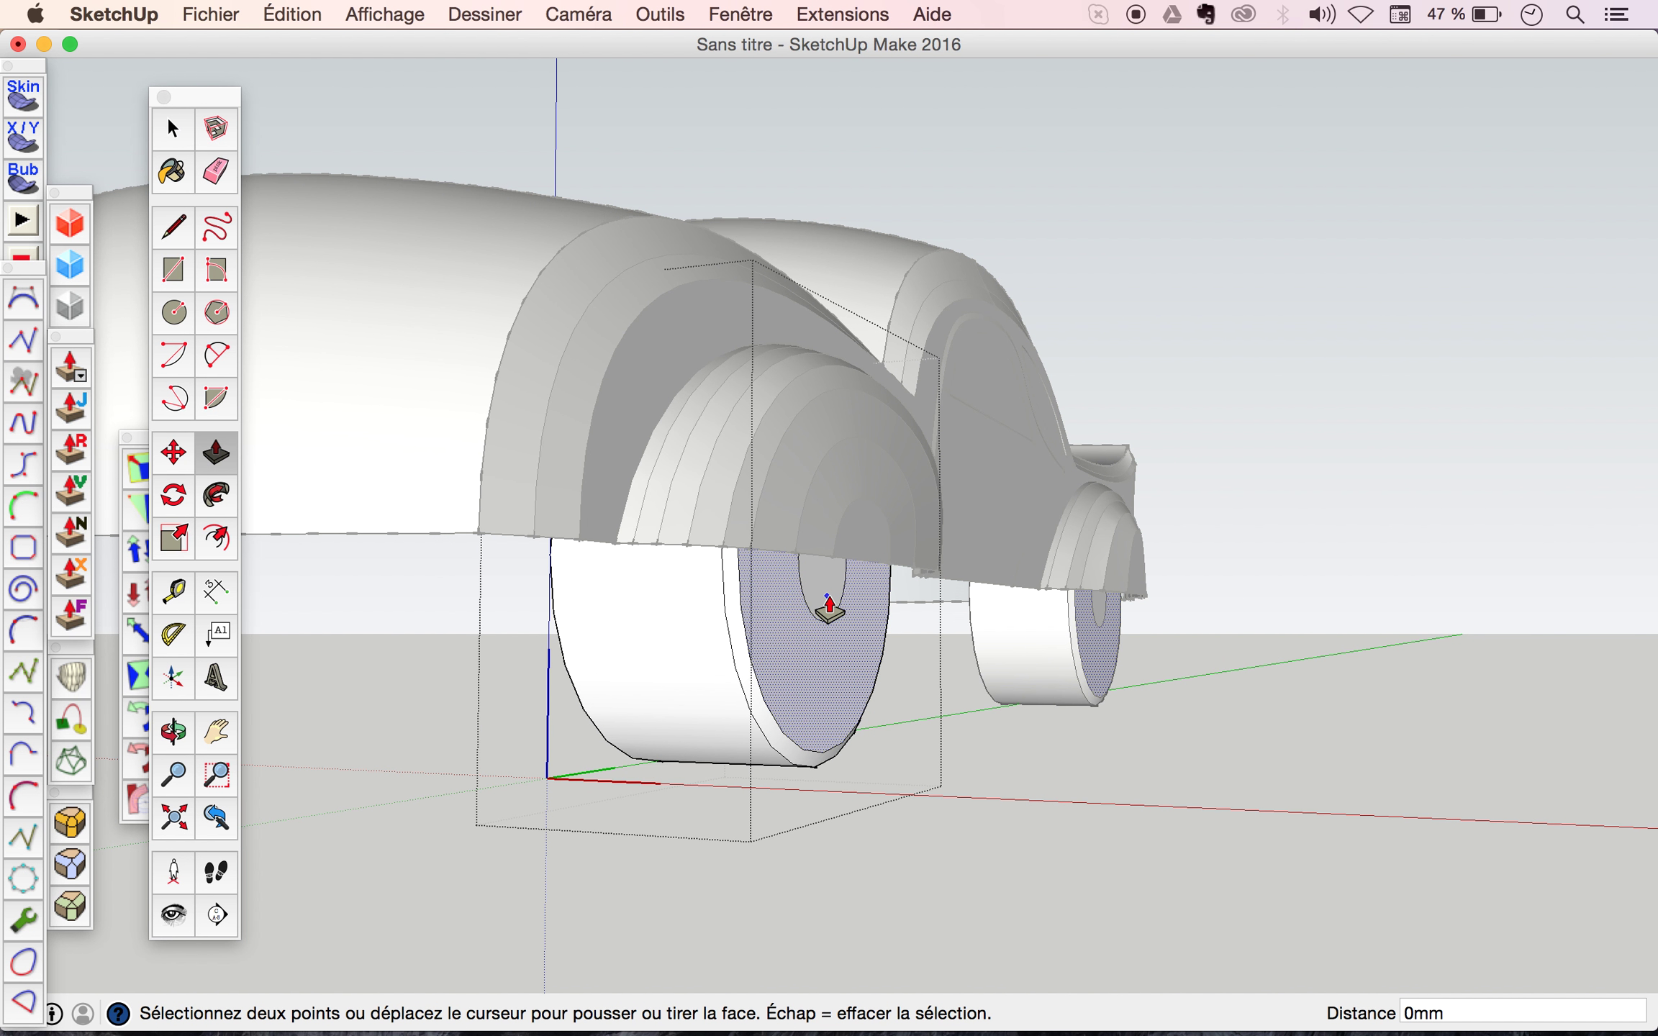
pyautogui.press('space')
pyautogui.click(826, 599)
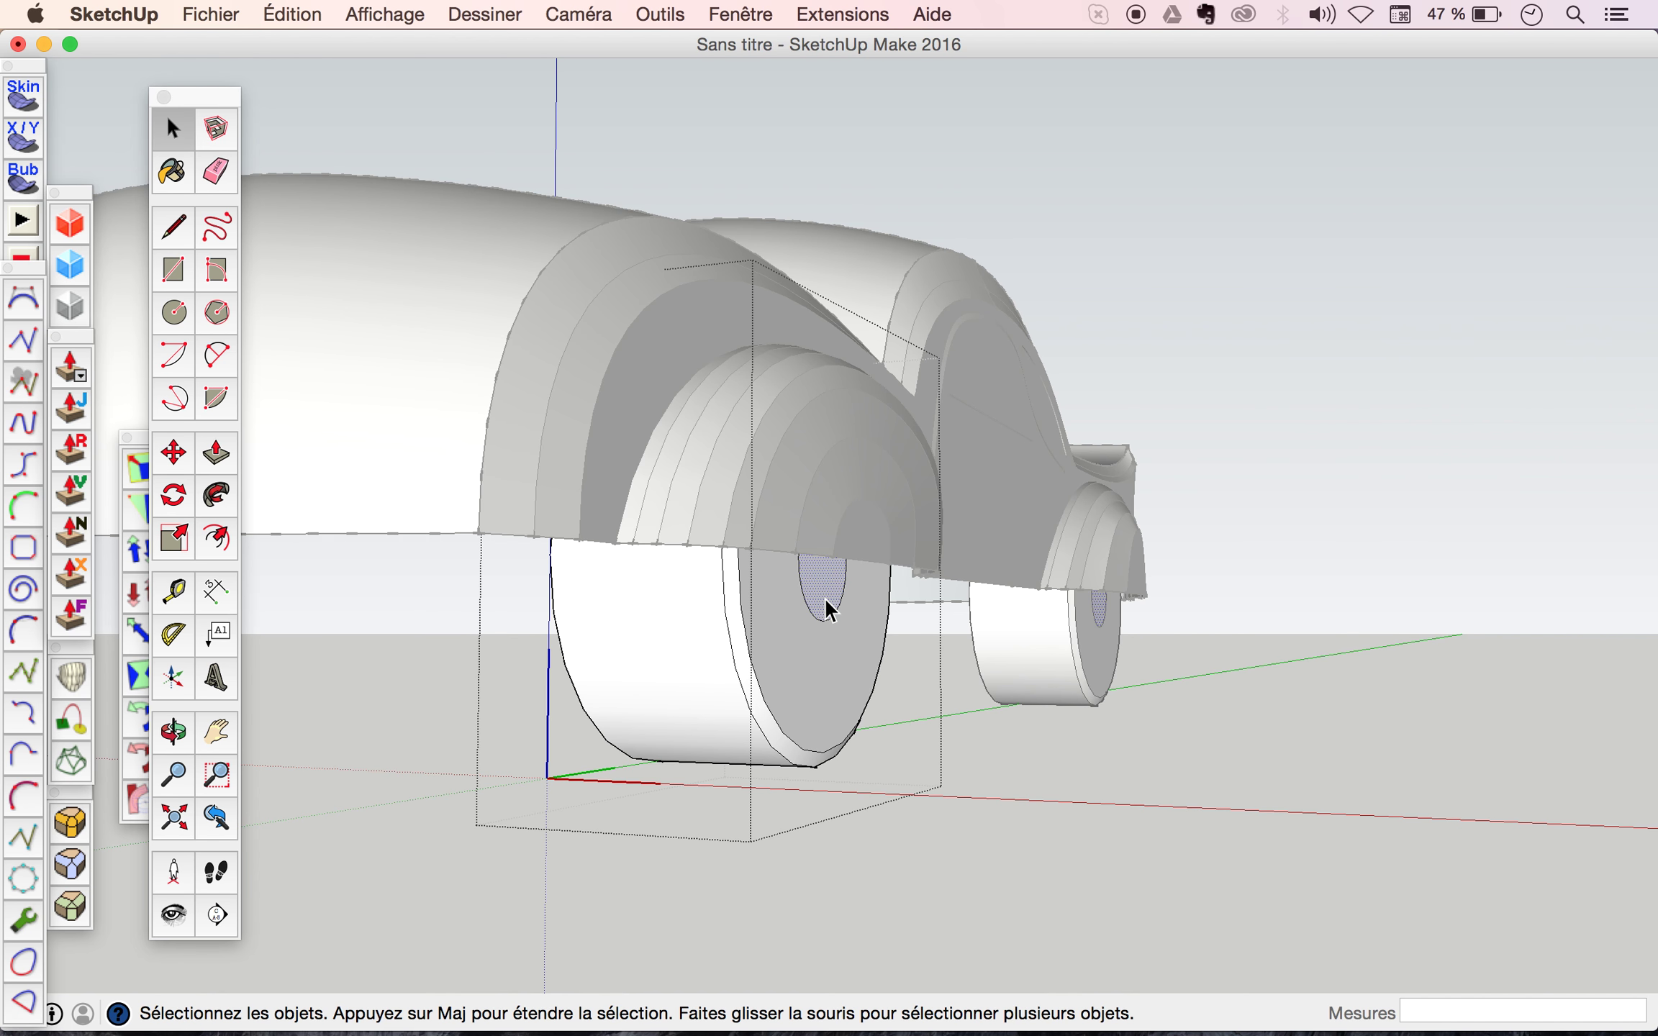
pyautogui.press('p')
pyautogui.click(824, 603)
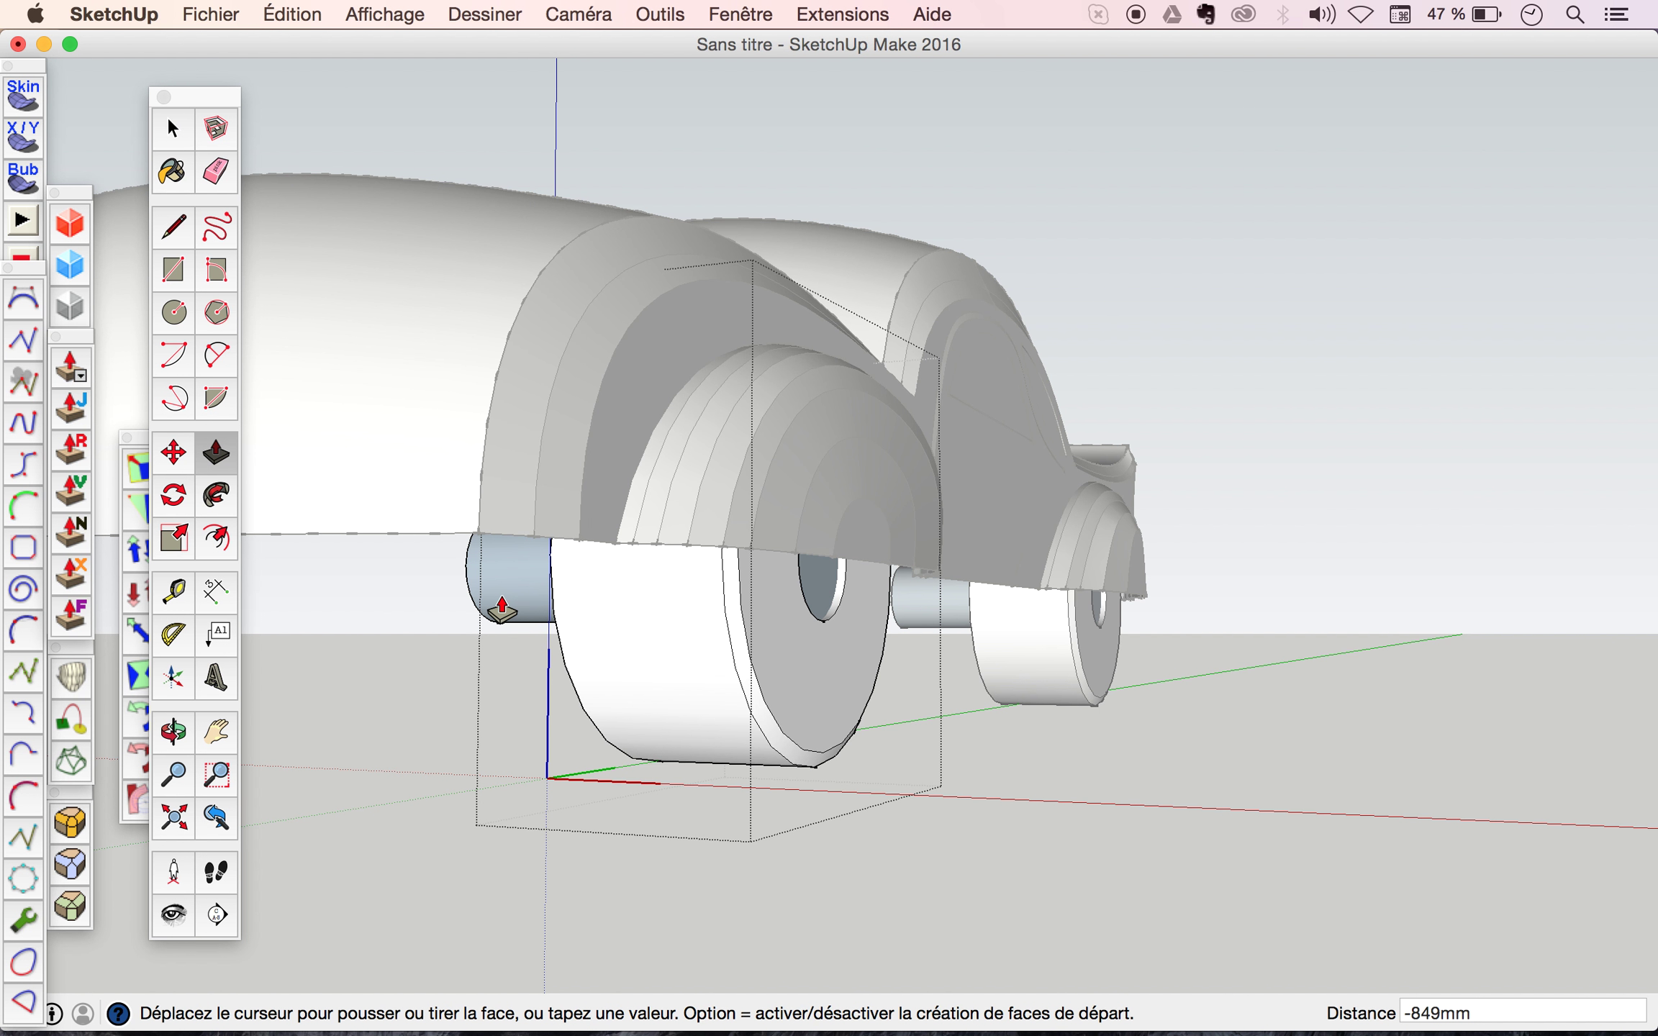
pyautogui.click(502, 610)
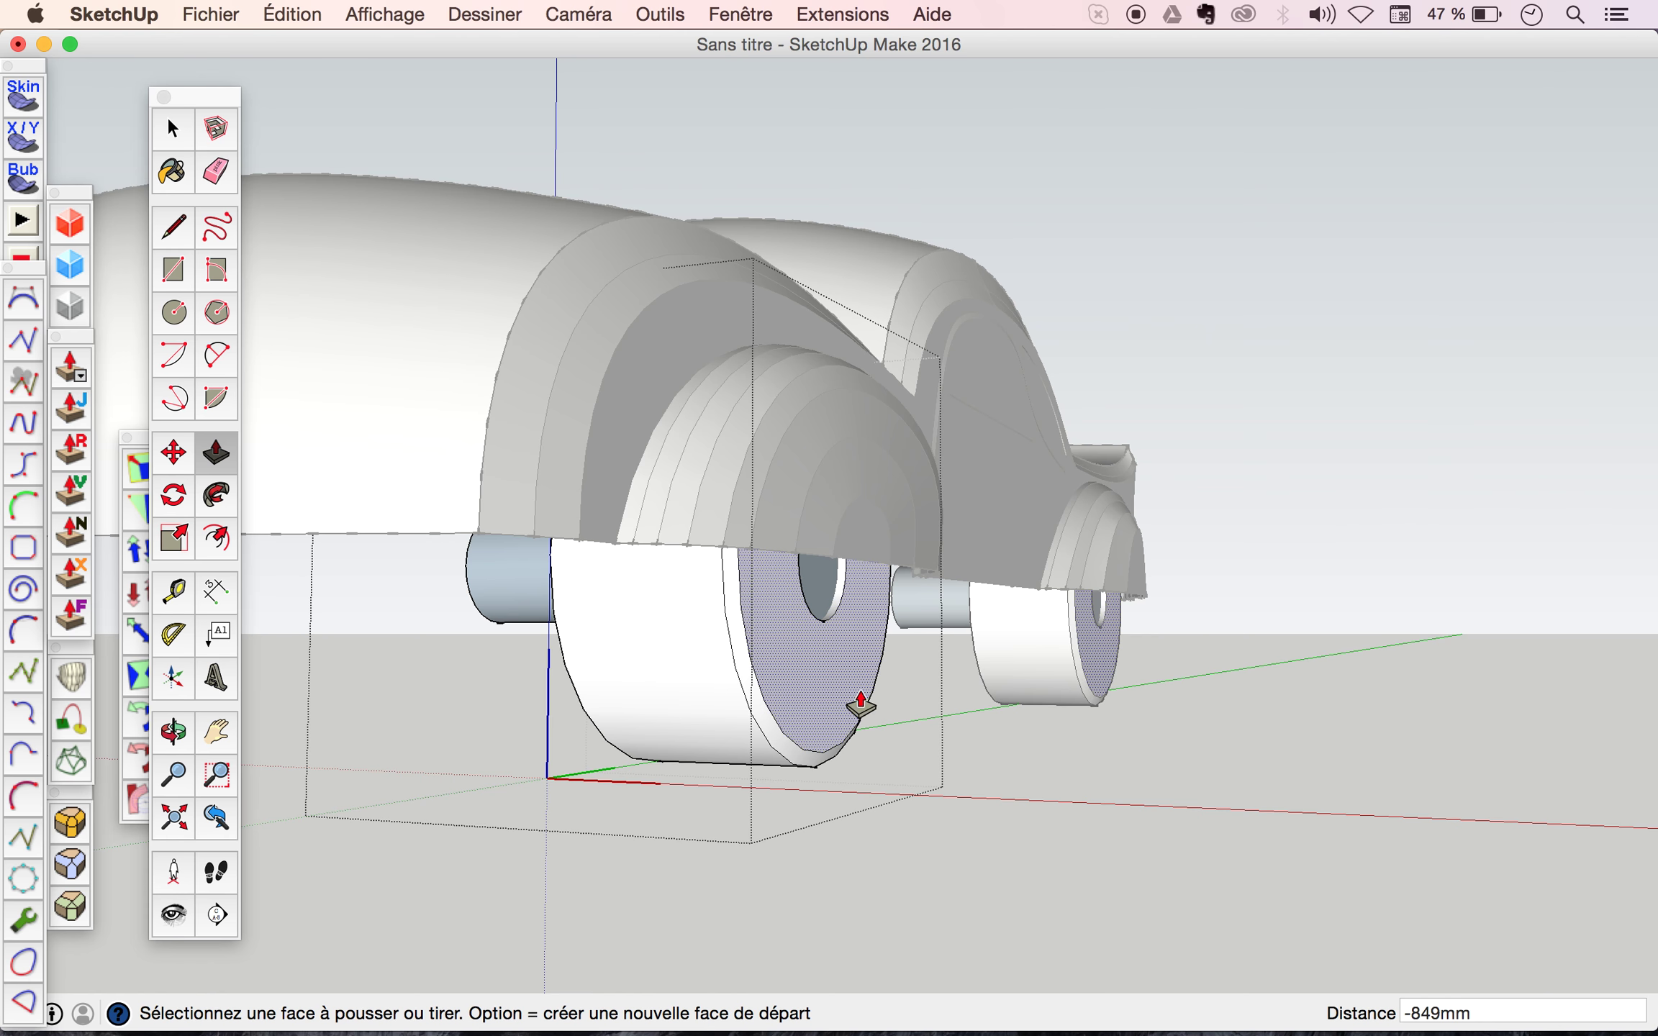
# Delete the front wheel's hub face to open a hole.
pyautogui.press('o')
pyautogui.moveTo(850, 693); pyautogui.dragTo(504, 636)
pyautogui.press('space')
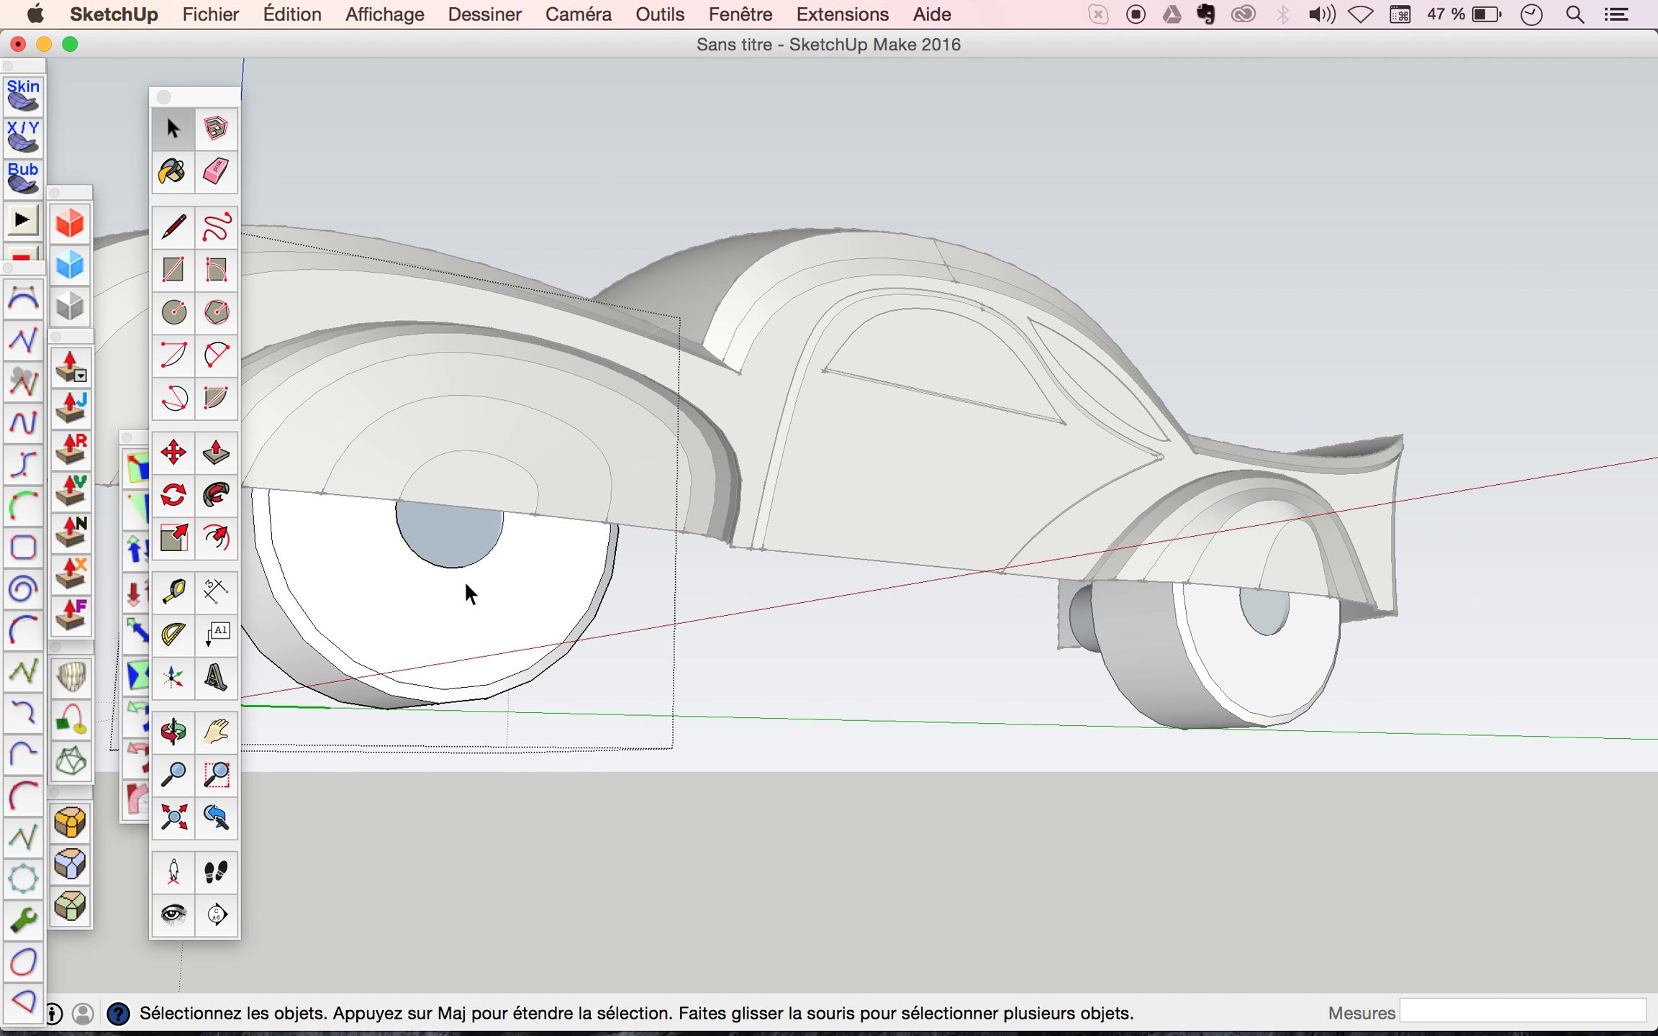
pyautogui.click(452, 535)
pyautogui.press('Delete')
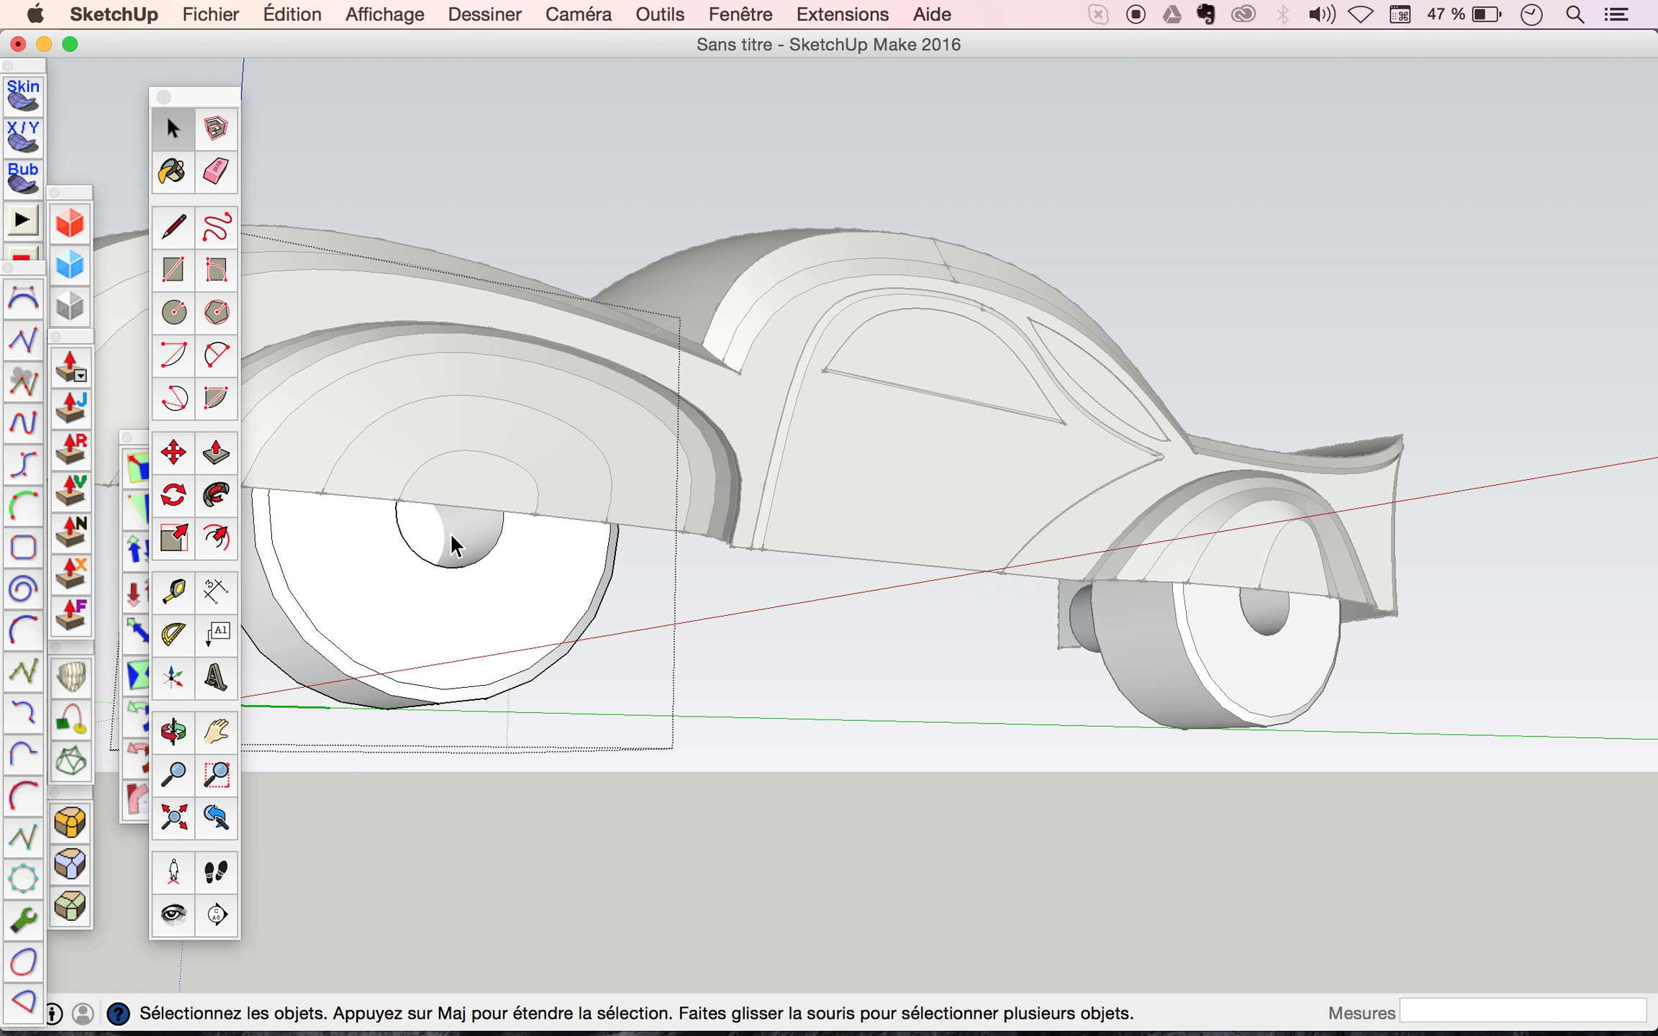
# Delete the axle cylinders from both wheels, plus their leftover elliptical end faces and edges.
pyautogui.press('o')
pyautogui.moveTo(399, 580)
pyautogui.mouseDown()
pyautogui.moveTo(999, 640)
pyautogui.moveTo(1143, 684)
pyautogui.moveTo(1146, 353)
pyautogui.mouseUp()
pyautogui.press('space')
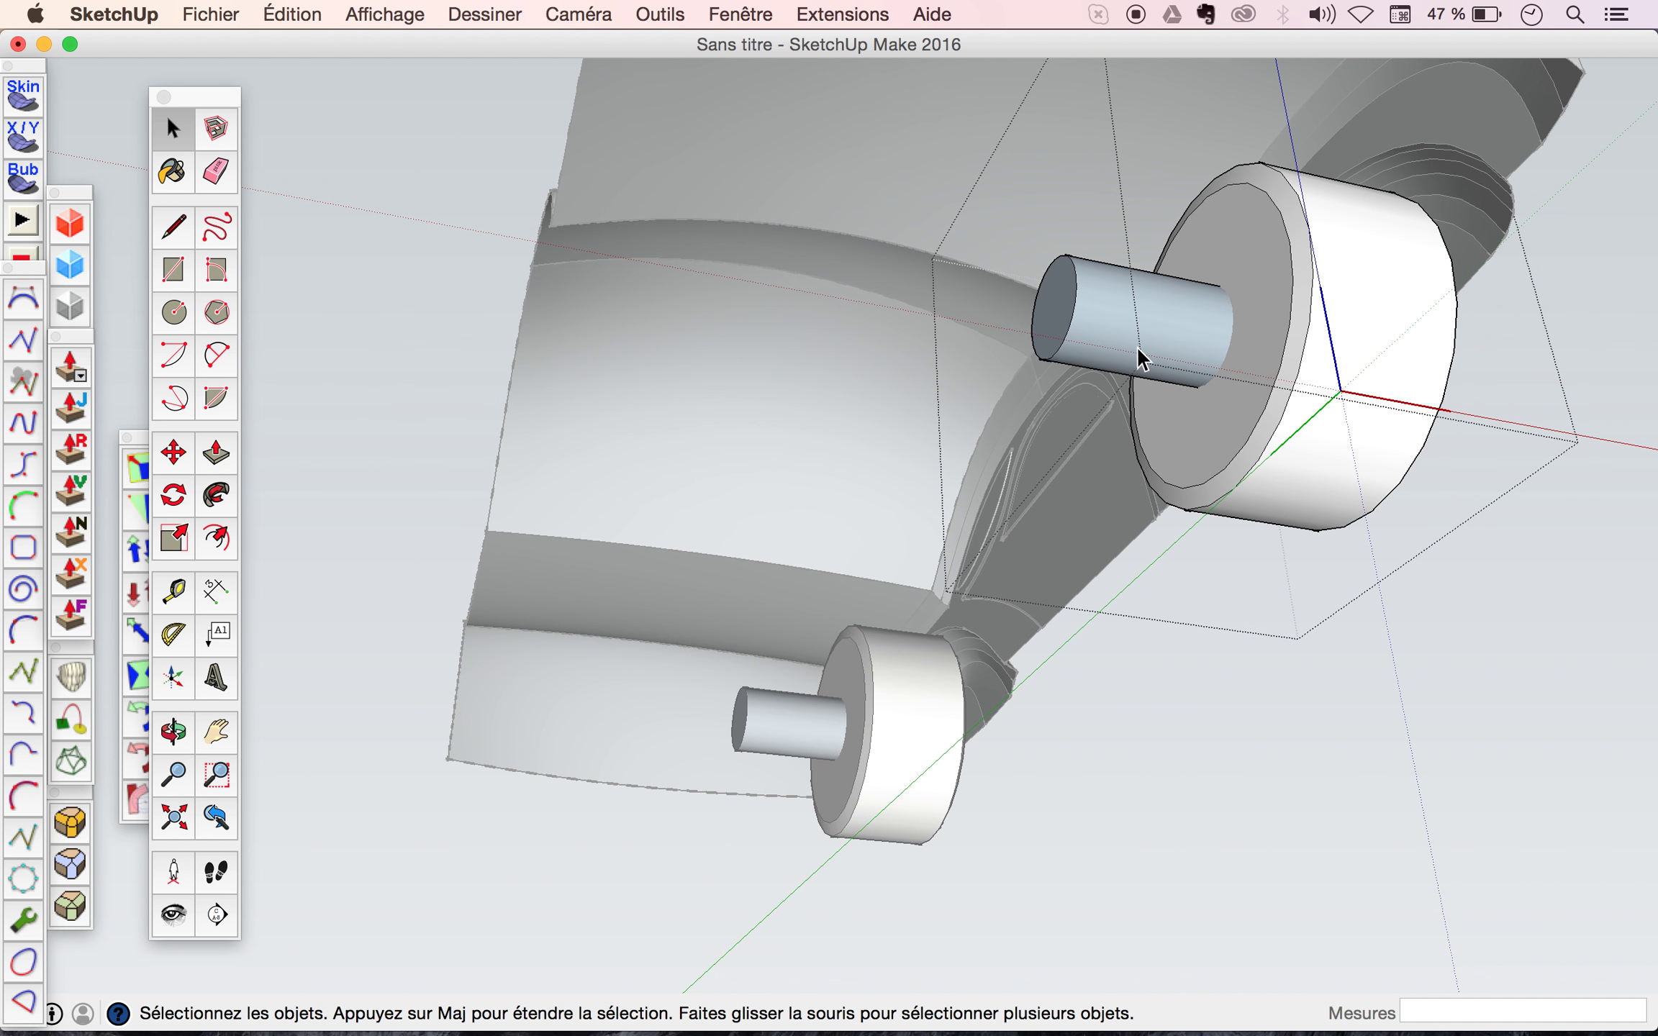
pyautogui.press('Delete')
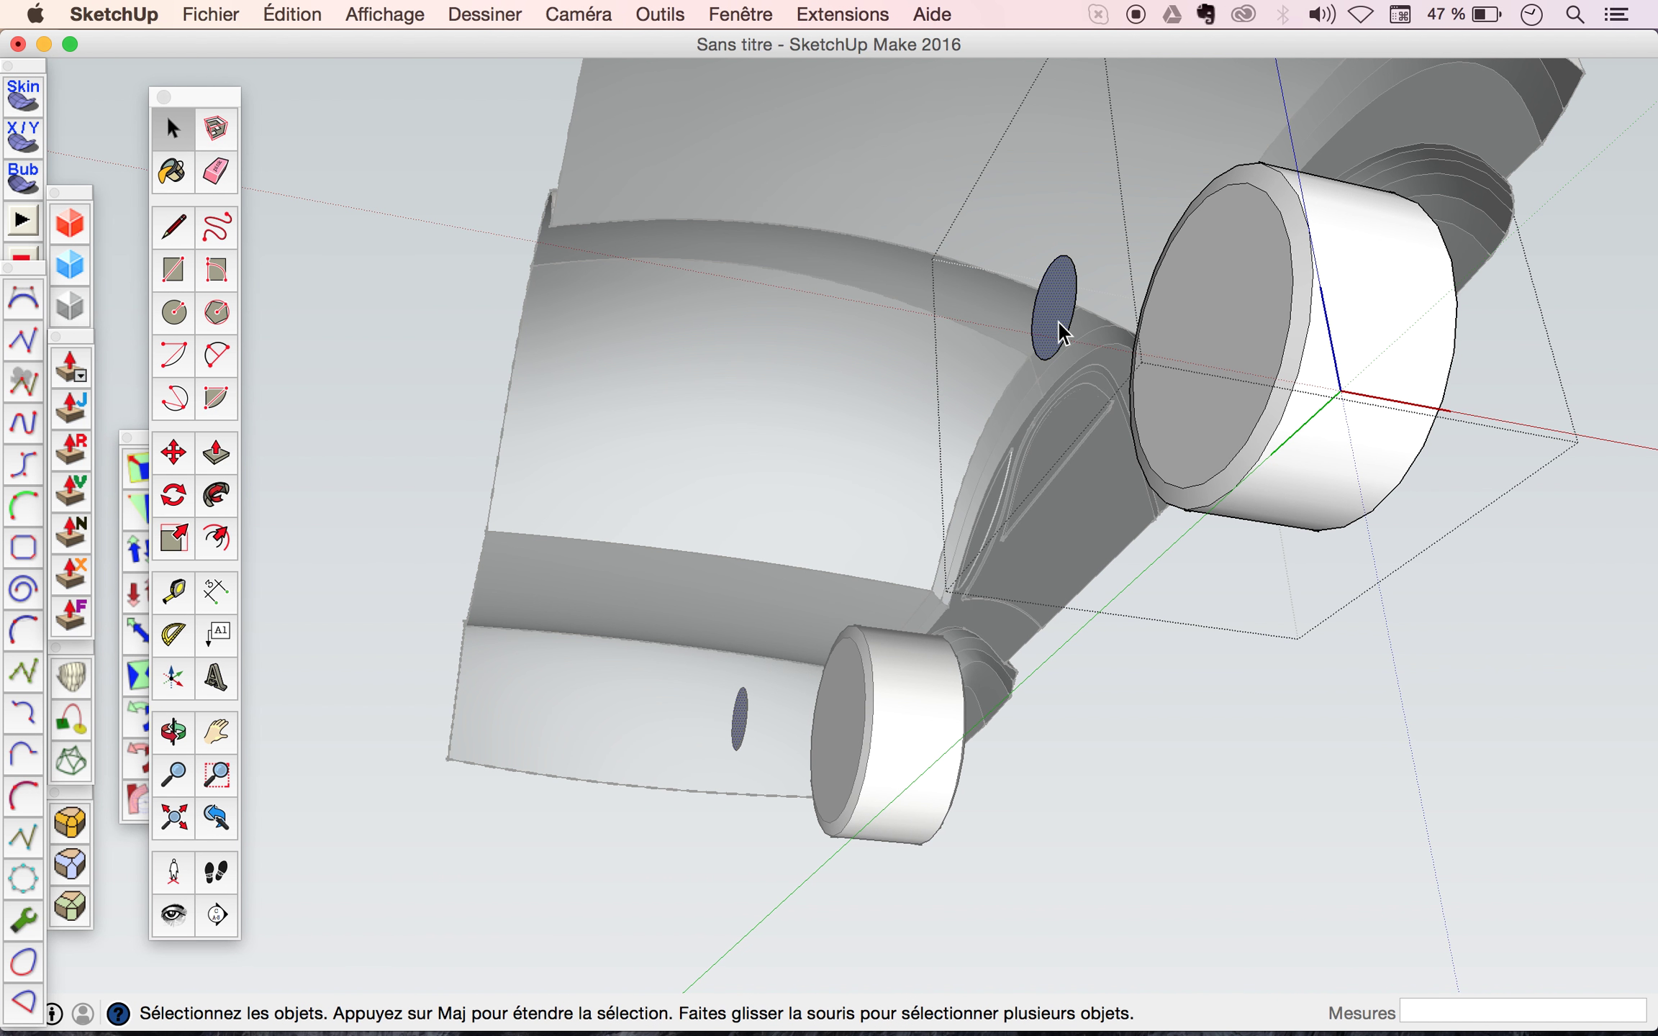
pyautogui.press('Delete')
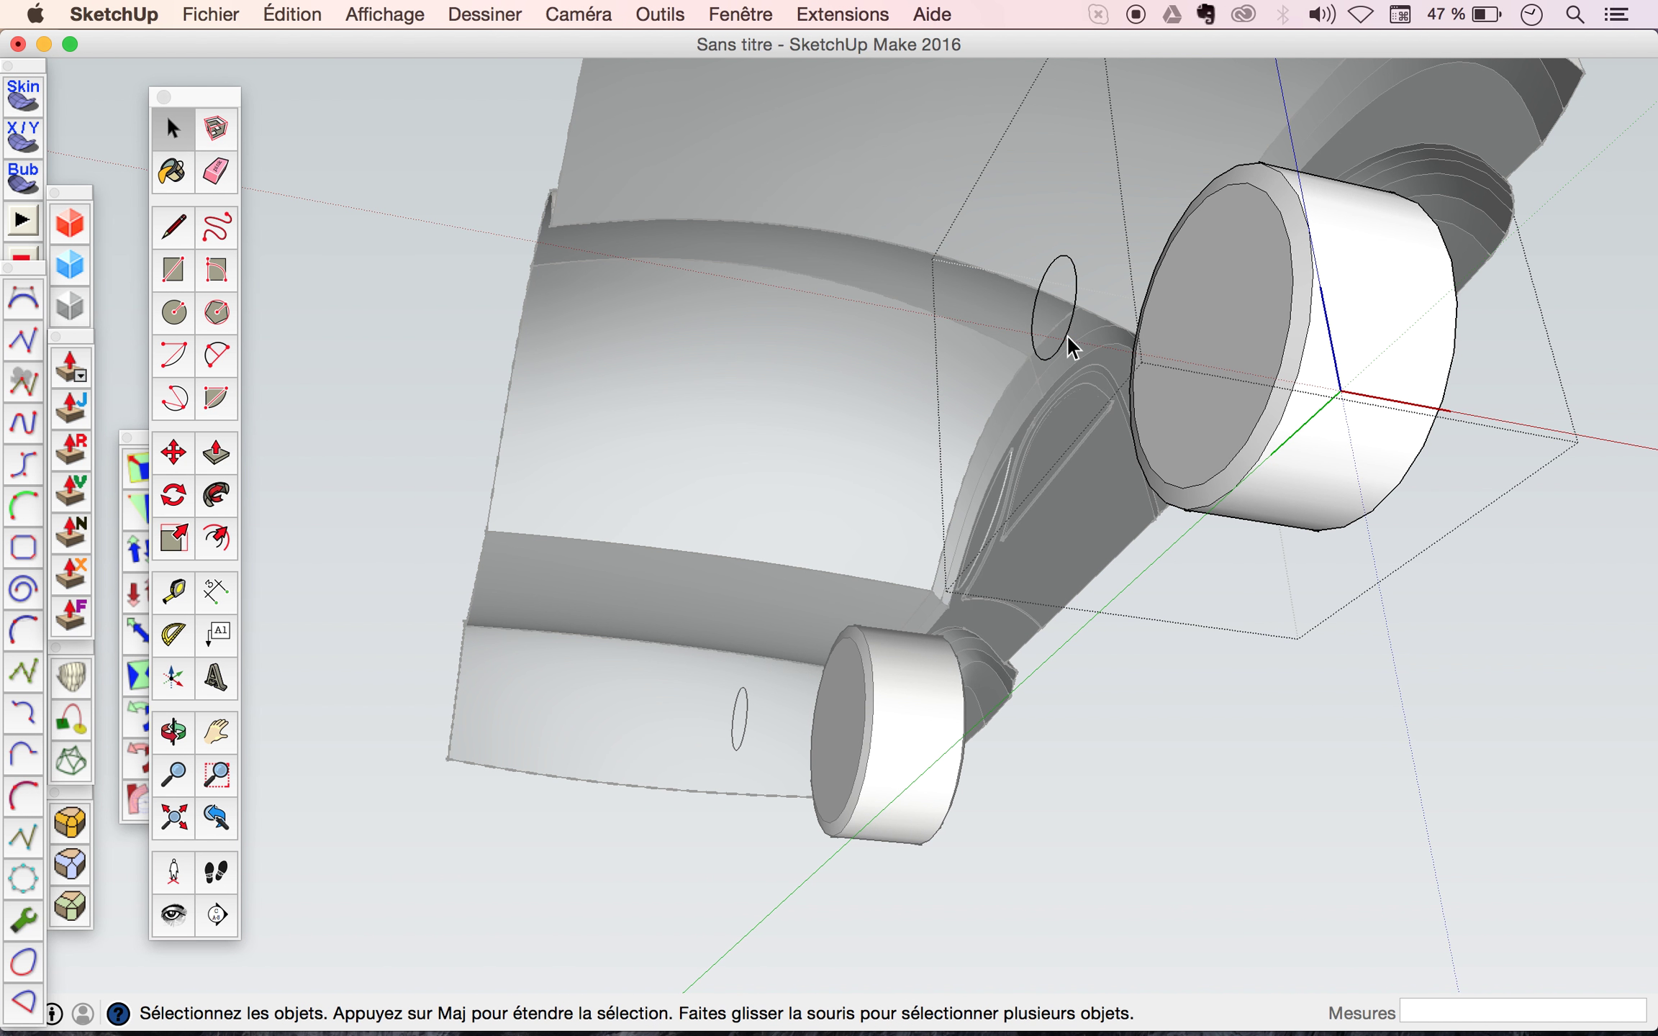
pyautogui.press('Delete')
pyautogui.press('o')
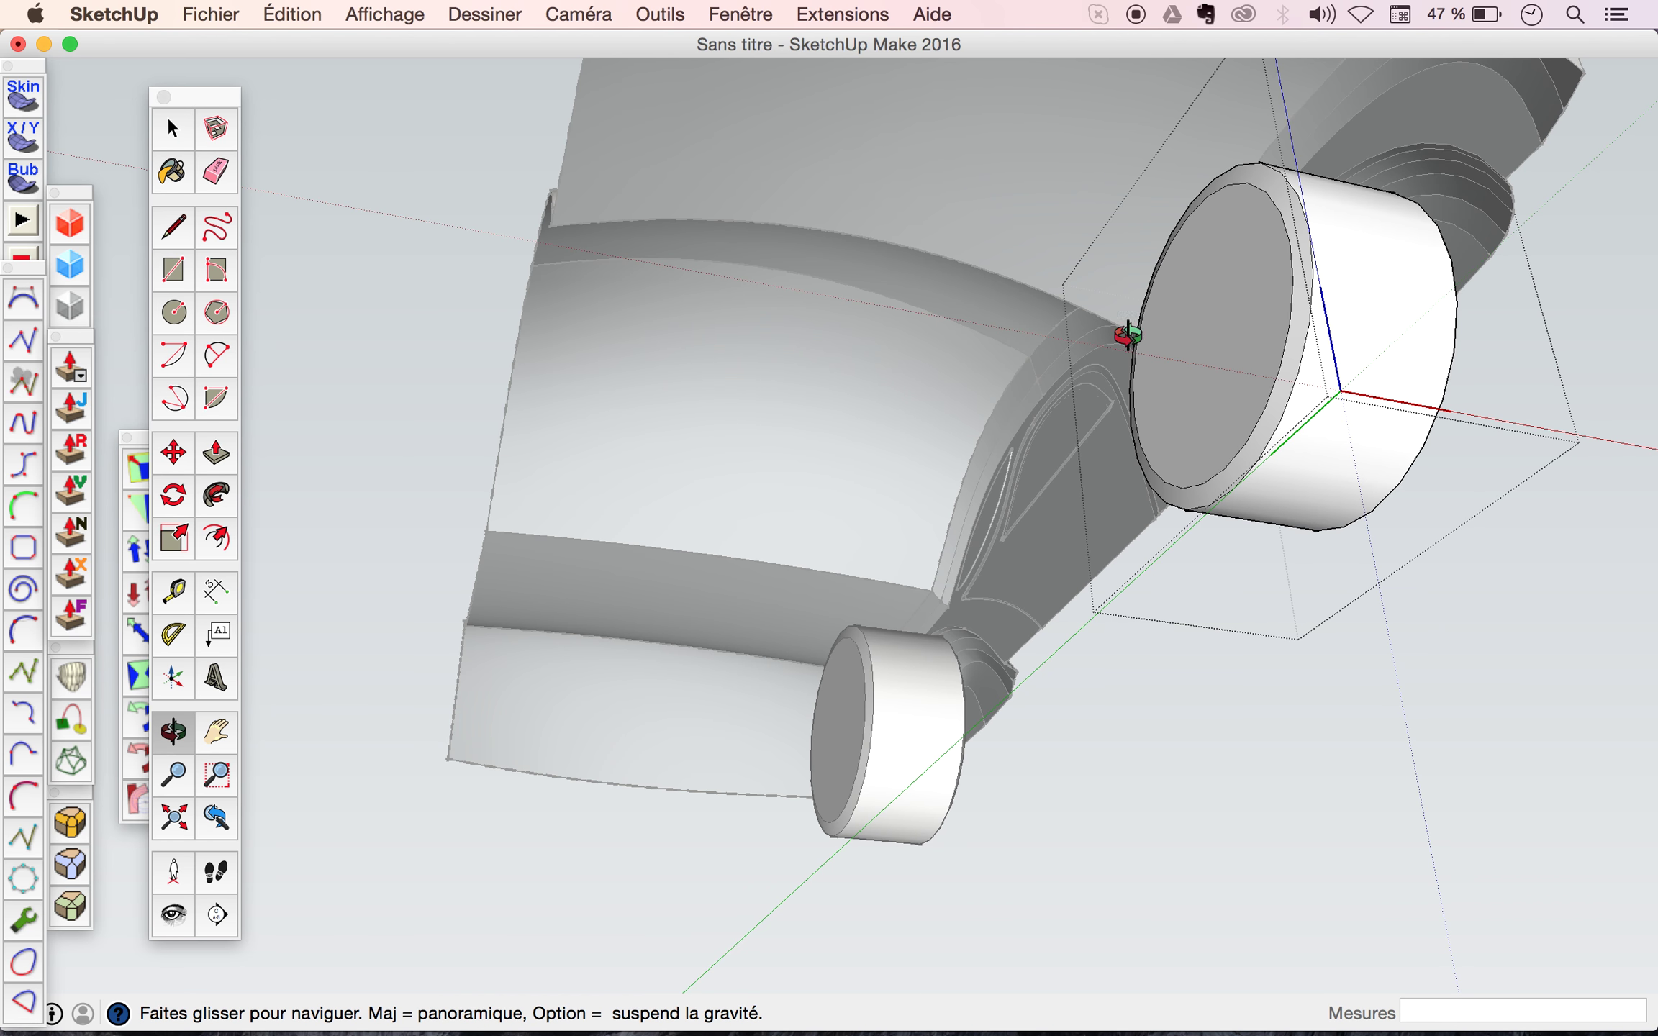
pyautogui.moveTo(1366, 374)
pyautogui.mouseDown()
pyautogui.moveTo(999, 540)
pyautogui.moveTo(551, 651)
pyautogui.moveTo(744, 574)
pyautogui.moveTo(581, 648)
pyautogui.moveTo(466, 659)
pyautogui.moveTo(375, 720)
pyautogui.moveTo(462, 648)
pyautogui.moveTo(296, 577)
pyautogui.moveTo(589, 463)
pyautogui.moveTo(728, 511)
pyautogui.mouseUp()
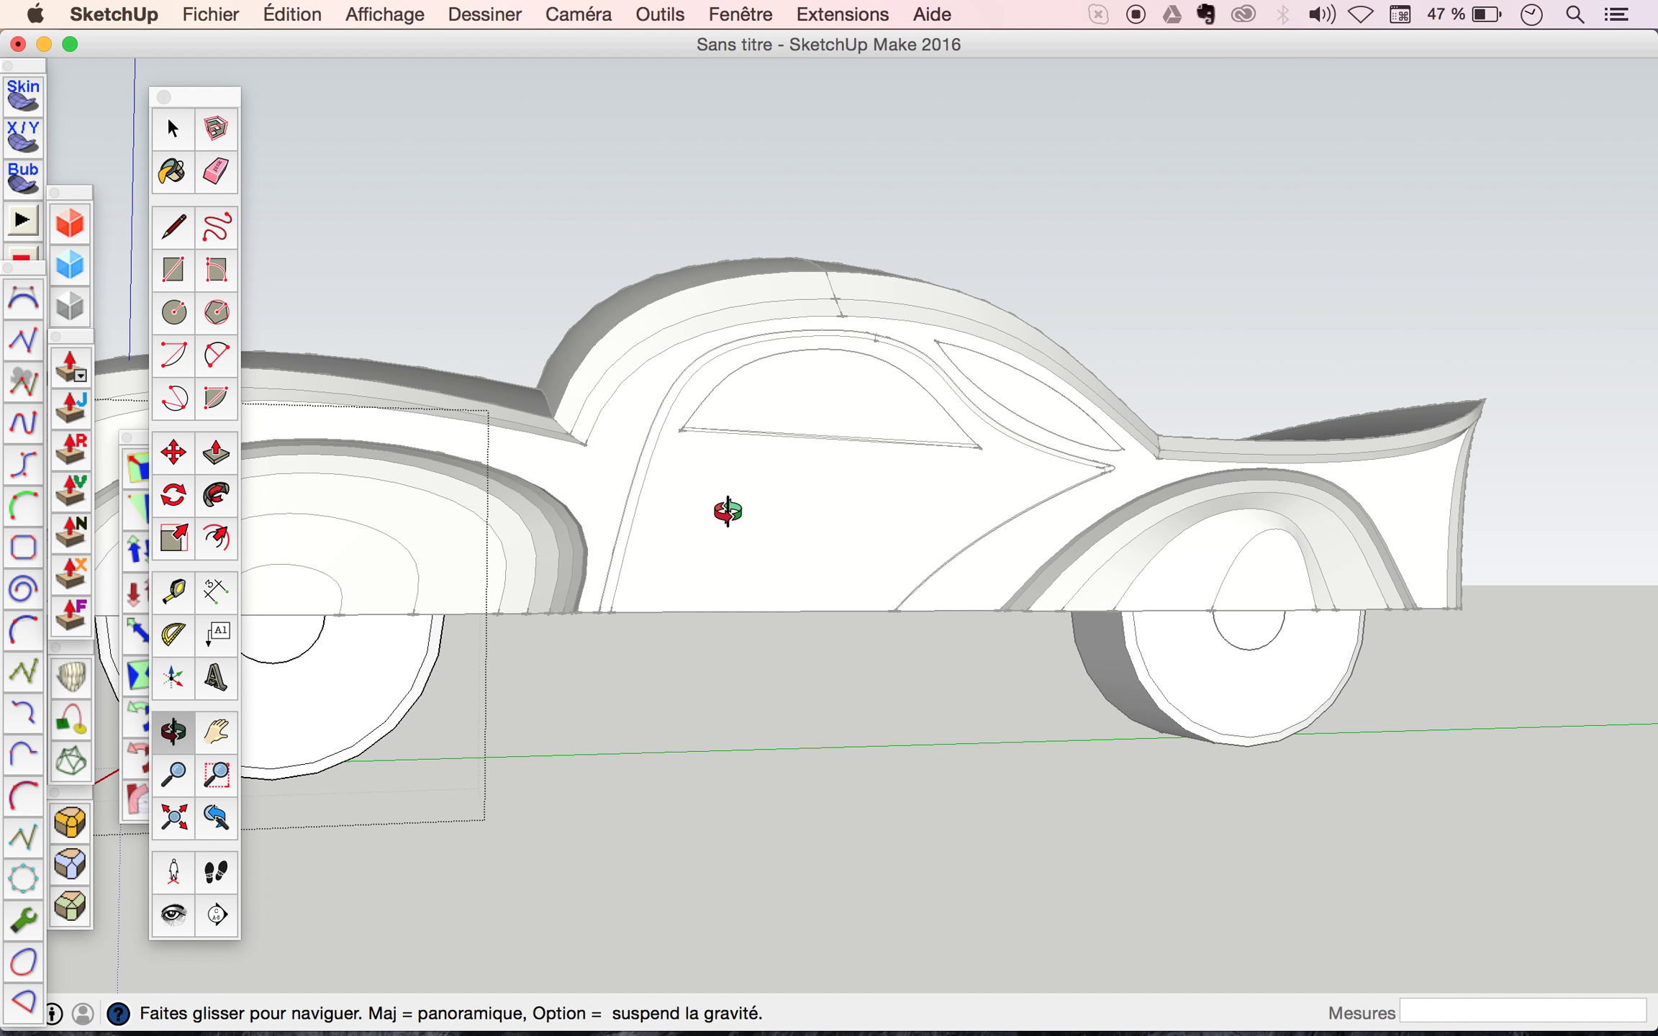
# Inspect the car from a low front quarter, a higher rear quarter and a low side view.
pyautogui.moveTo(581, 584)
pyautogui.mouseDown()
pyautogui.moveTo(933, 492)
pyautogui.moveTo(1085, 492)
pyautogui.moveTo(1088, 441)
pyautogui.moveTo(1133, 418)
pyautogui.moveTo(961, 522)
pyautogui.moveTo(796, 562)
pyautogui.moveTo(778, 666)
pyautogui.moveTo(651, 639)
pyautogui.moveTo(1056, 609)
pyautogui.mouseUp()
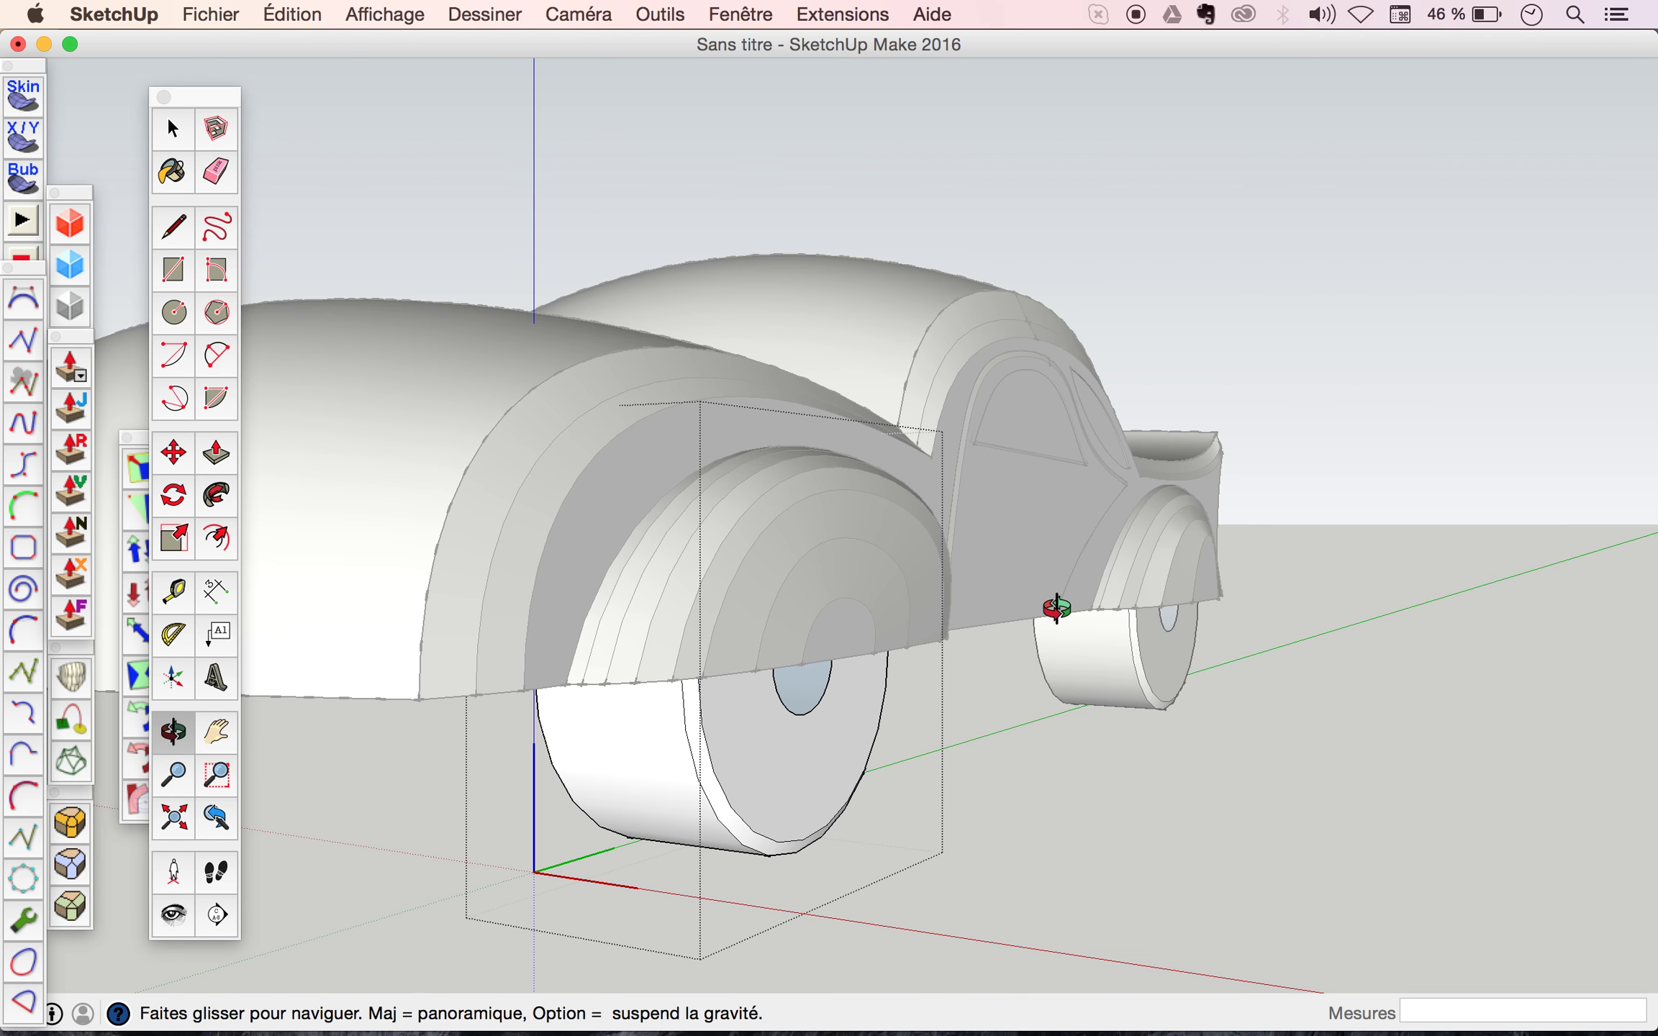
pyautogui.scroll(-5, 1055, 608)
pyautogui.press('space')
pyautogui.scroll(2, 962, 671)
pyautogui.scroll(3, 961, 671)
pyautogui.scroll(2, 961, 670)
pyautogui.press('o')
pyautogui.moveTo(880, 696)
pyautogui.mouseDown()
pyautogui.moveTo(703, 715)
pyautogui.moveTo(744, 784)
pyautogui.moveTo(896, 936)
pyautogui.moveTo(948, 735)
pyautogui.mouseUp()
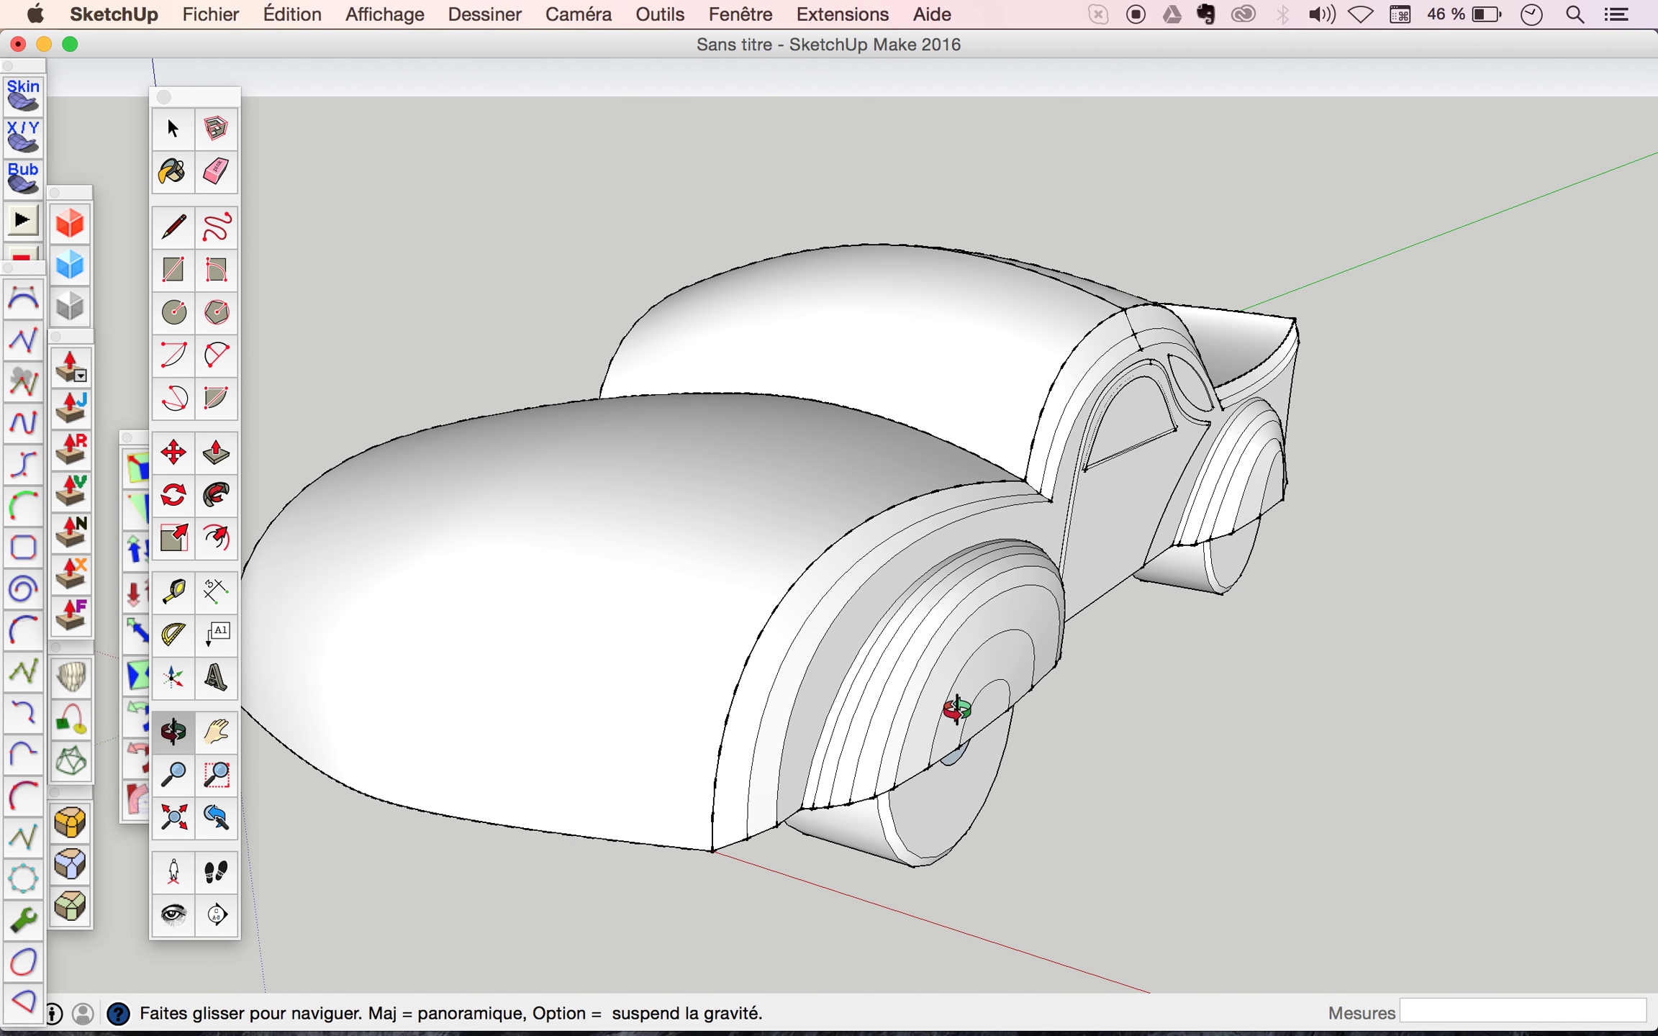
pyautogui.moveTo(962, 655)
pyautogui.mouseDown()
pyautogui.moveTo(991, 729)
pyautogui.moveTo(822, 659)
pyautogui.moveTo(870, 642)
pyautogui.moveTo(1122, 705)
pyautogui.moveTo(1258, 636)
pyautogui.moveTo(1324, 485)
pyautogui.moveTo(1214, 595)
pyautogui.mouseUp()
pyautogui.scroll(-3, 974, 677)
pyautogui.scroll(-2, 974, 677)
pyautogui.press('space')
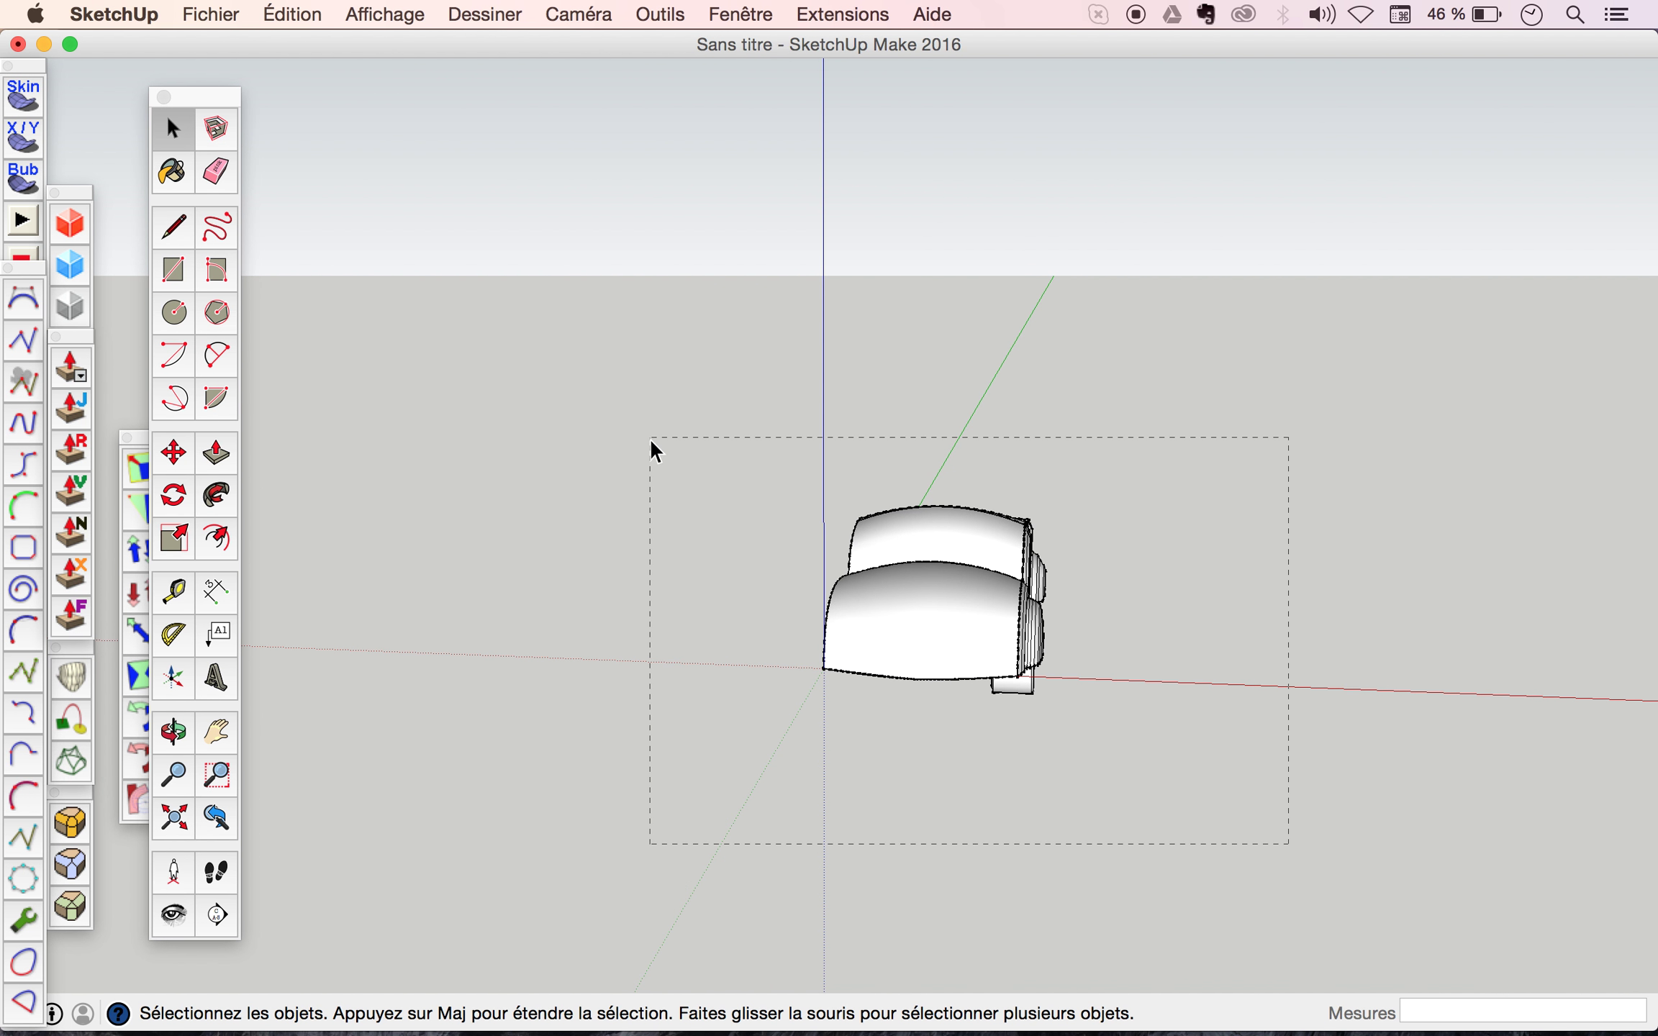
# Window-select the car's groups and explode them (Éclater), then orbit to view the whole car.
pyautogui.moveTo(651, 438); pyautogui.dragTo(652, 441)
pyautogui.rightClick(933, 643)
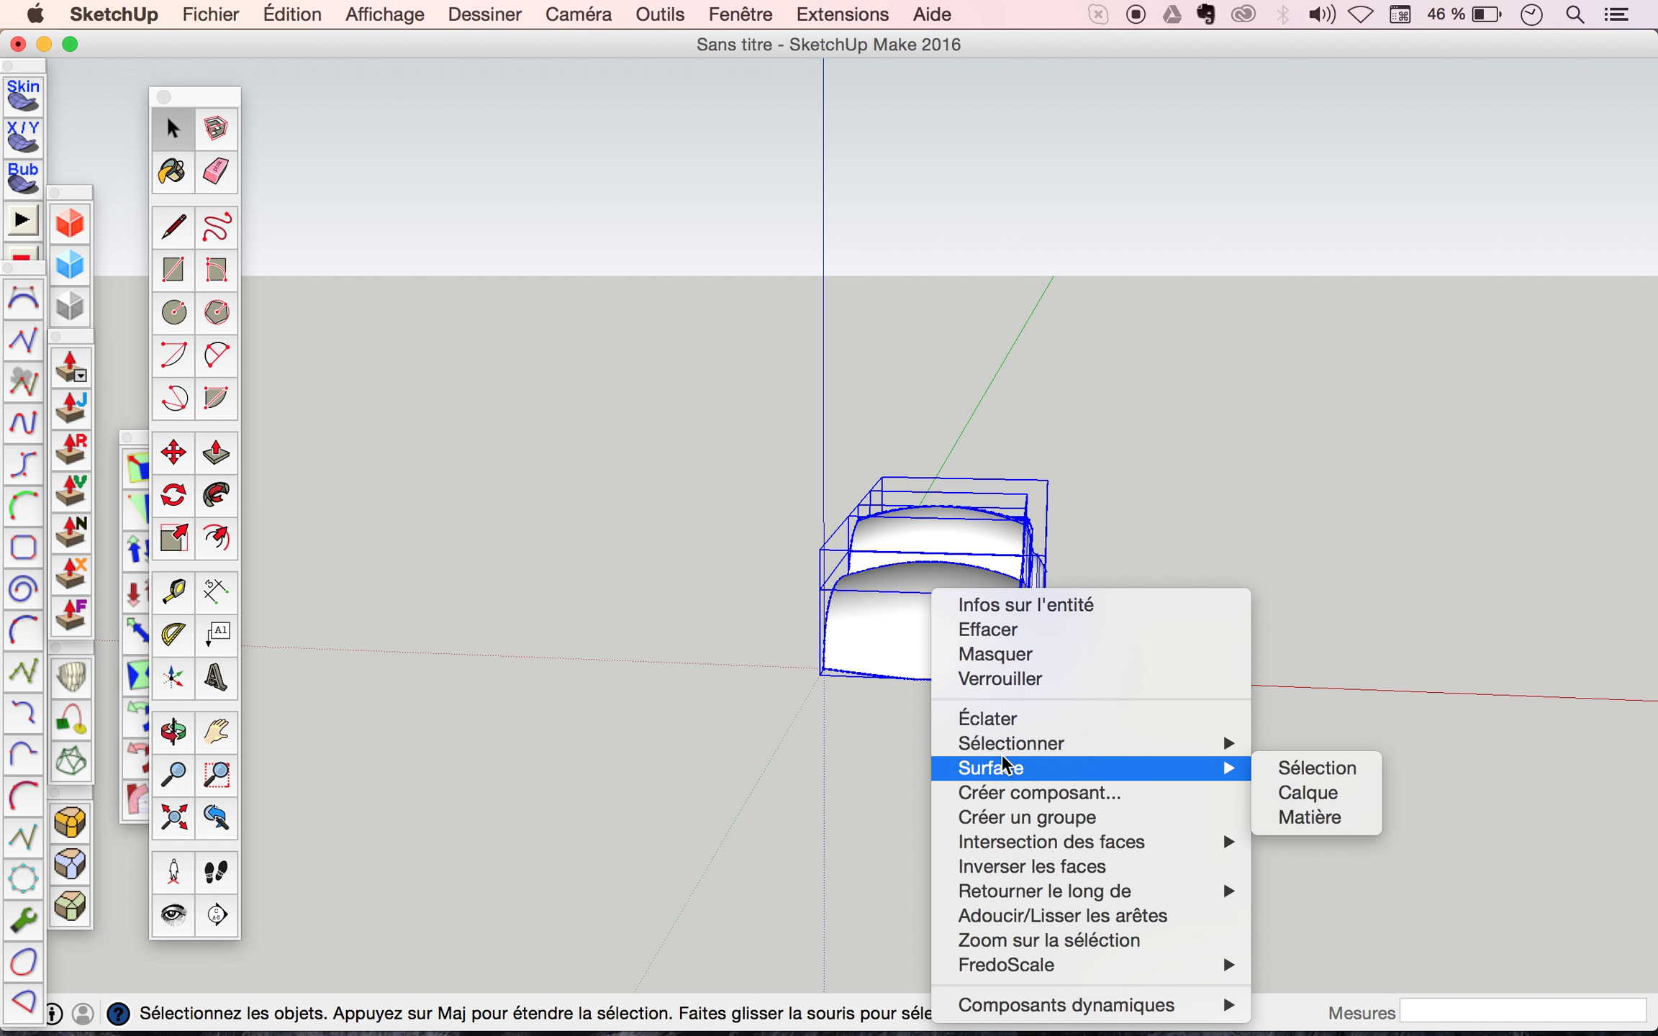
pyautogui.click(991, 718)
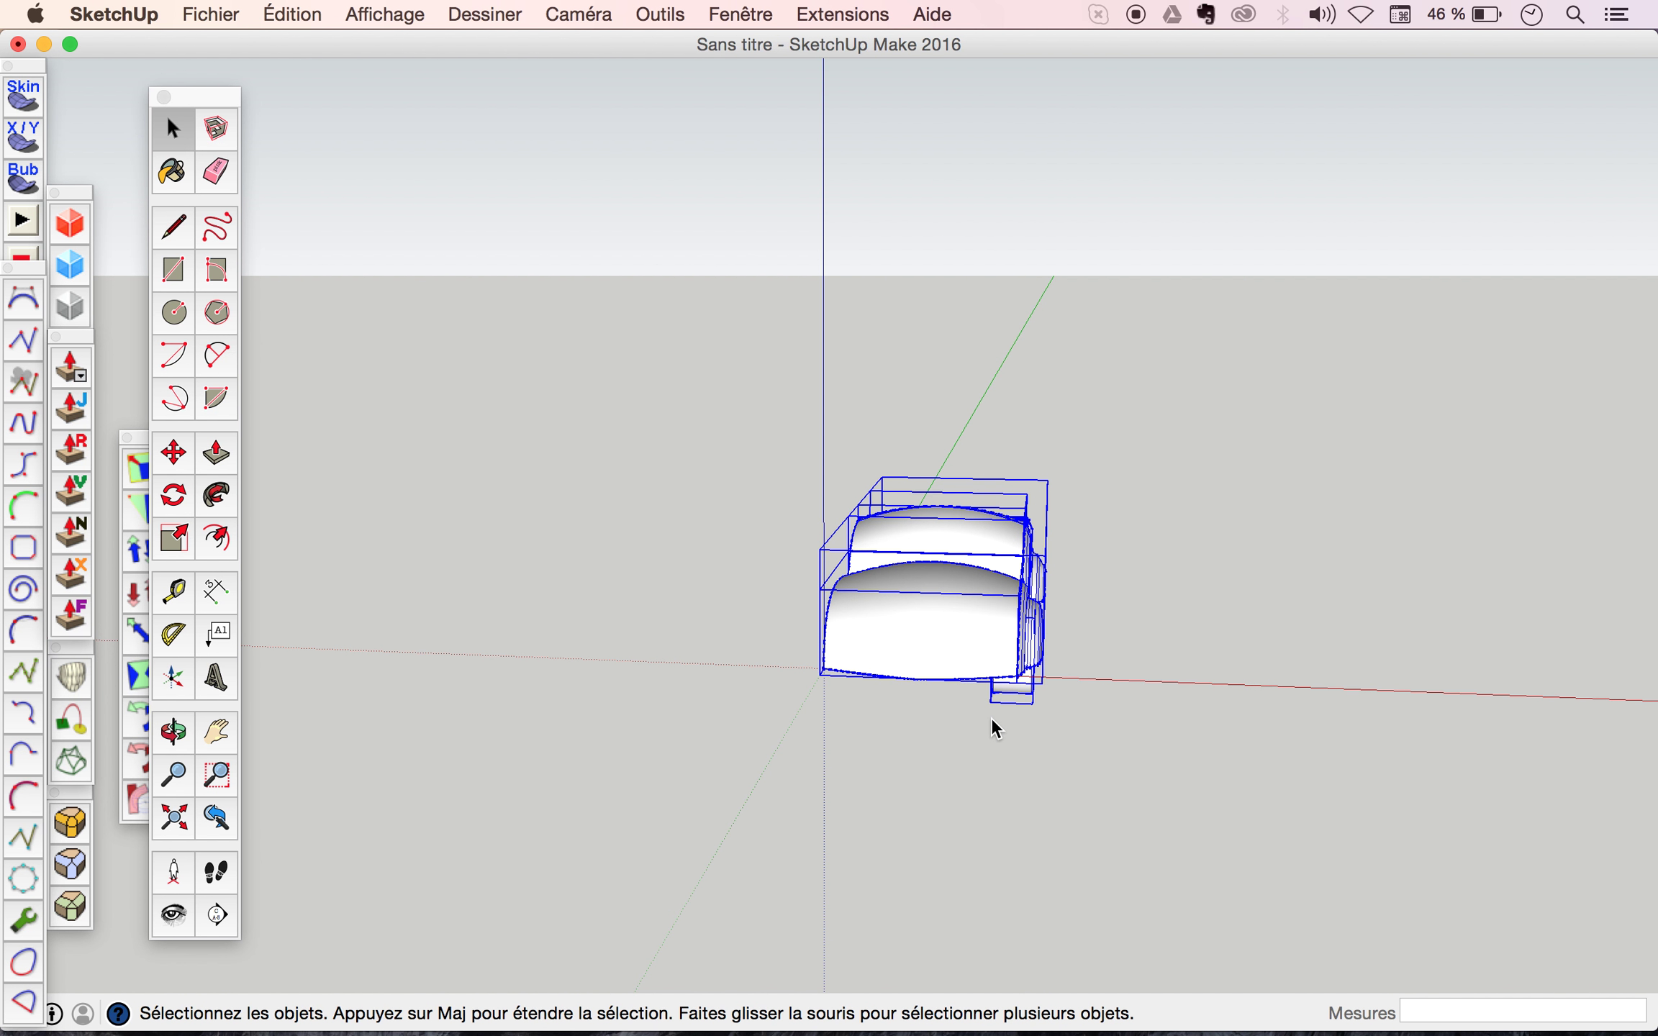
pyautogui.click(1177, 786)
pyautogui.press('o')
pyautogui.moveTo(903, 658)
pyautogui.mouseDown()
pyautogui.moveTo(533, 655)
pyautogui.moveTo(562, 777)
pyautogui.moveTo(544, 751)
pyautogui.moveTo(685, 703)
pyautogui.mouseUp()
pyautogui.press('space')
# Select the whole connected car mesh and open its Adoucir/Lisser les arêtes settings.
pyautogui.tripleClick(826, 680)
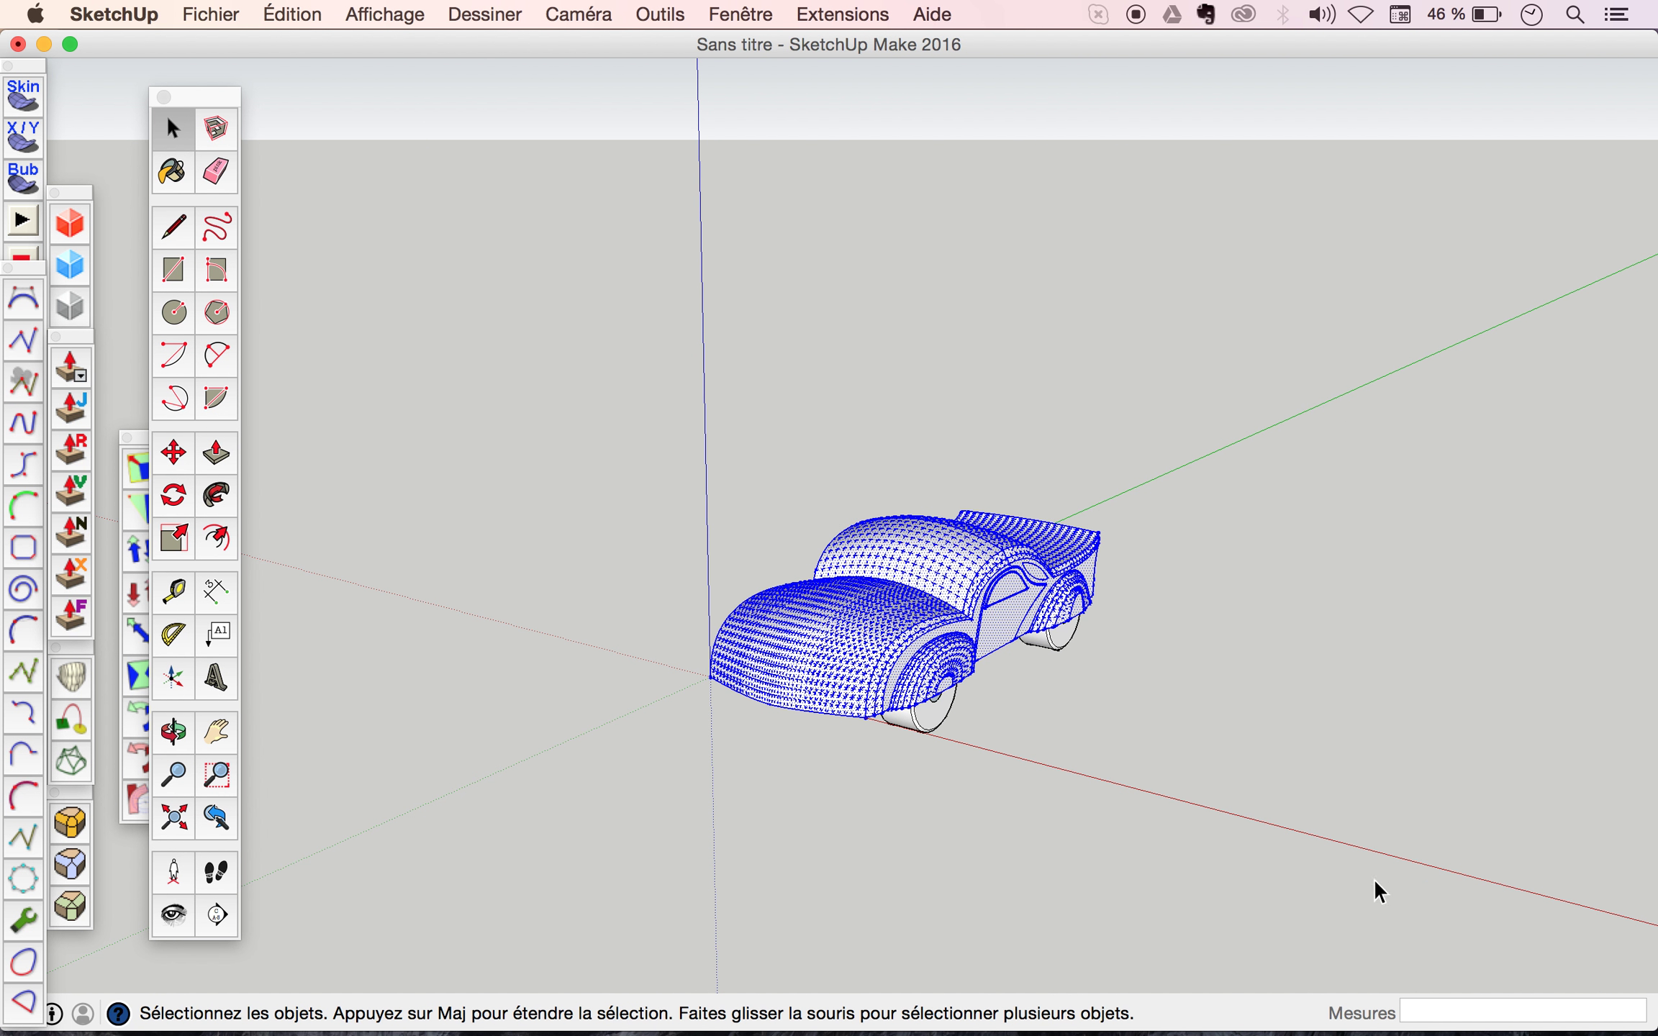
pyautogui.click(548, 460)
pyautogui.rightClick(915, 667)
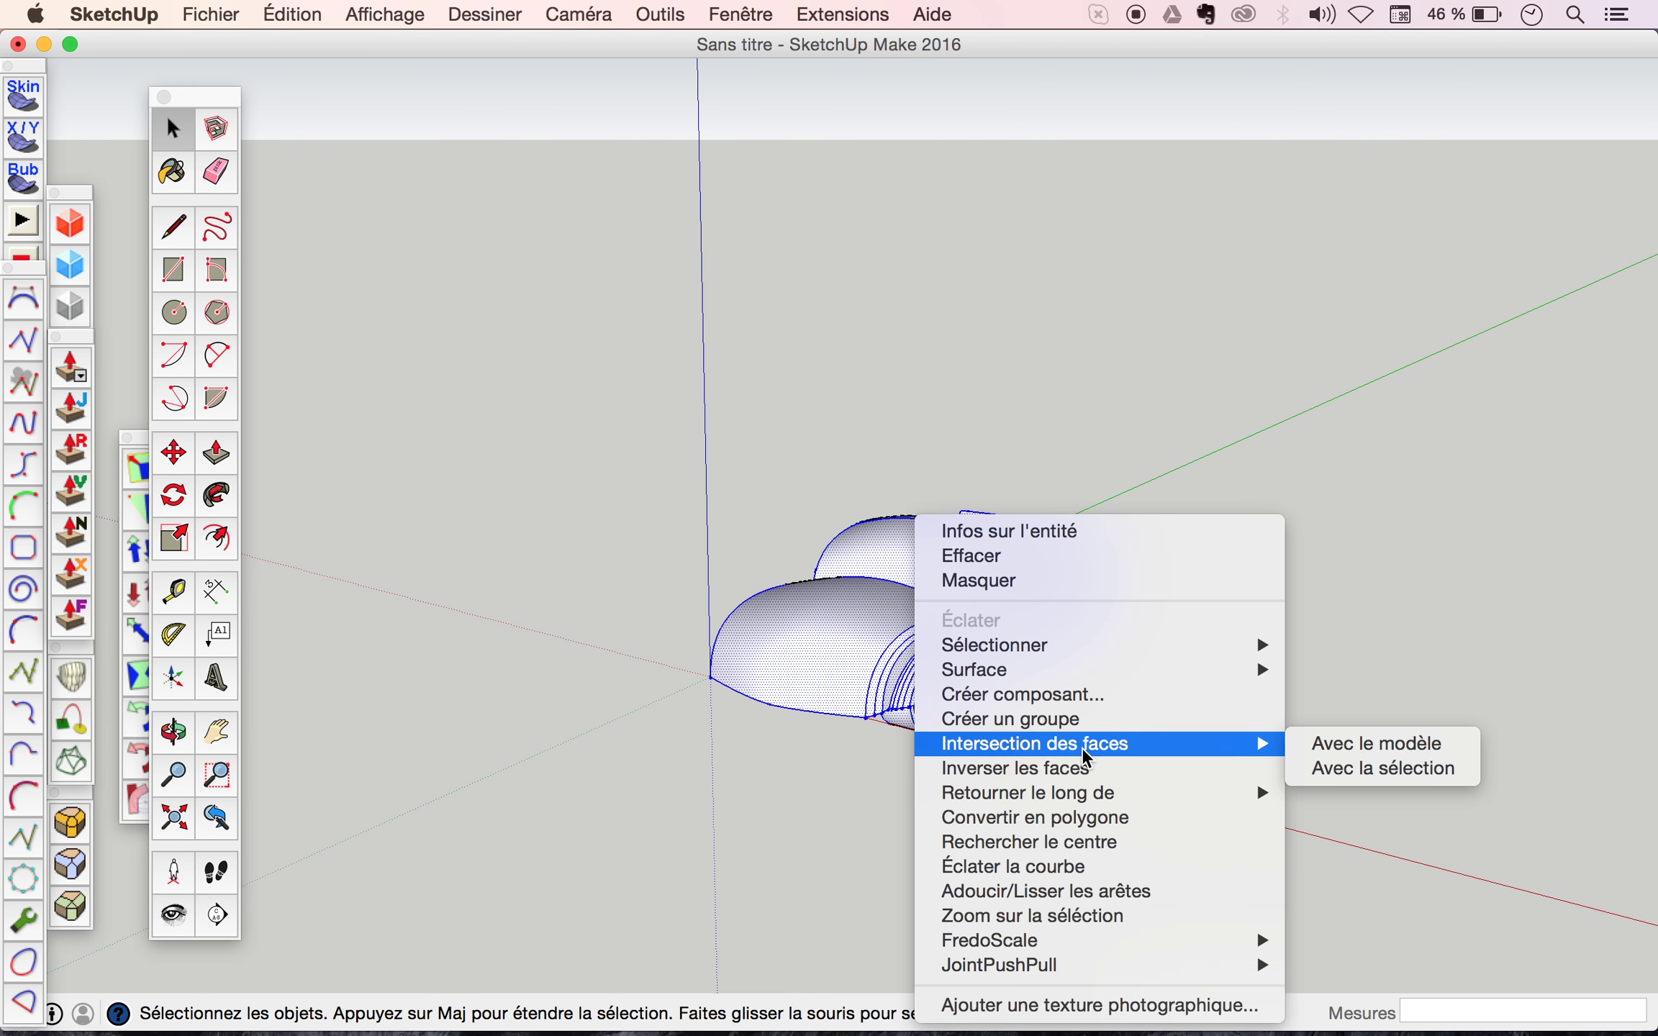
pyautogui.click(1060, 895)
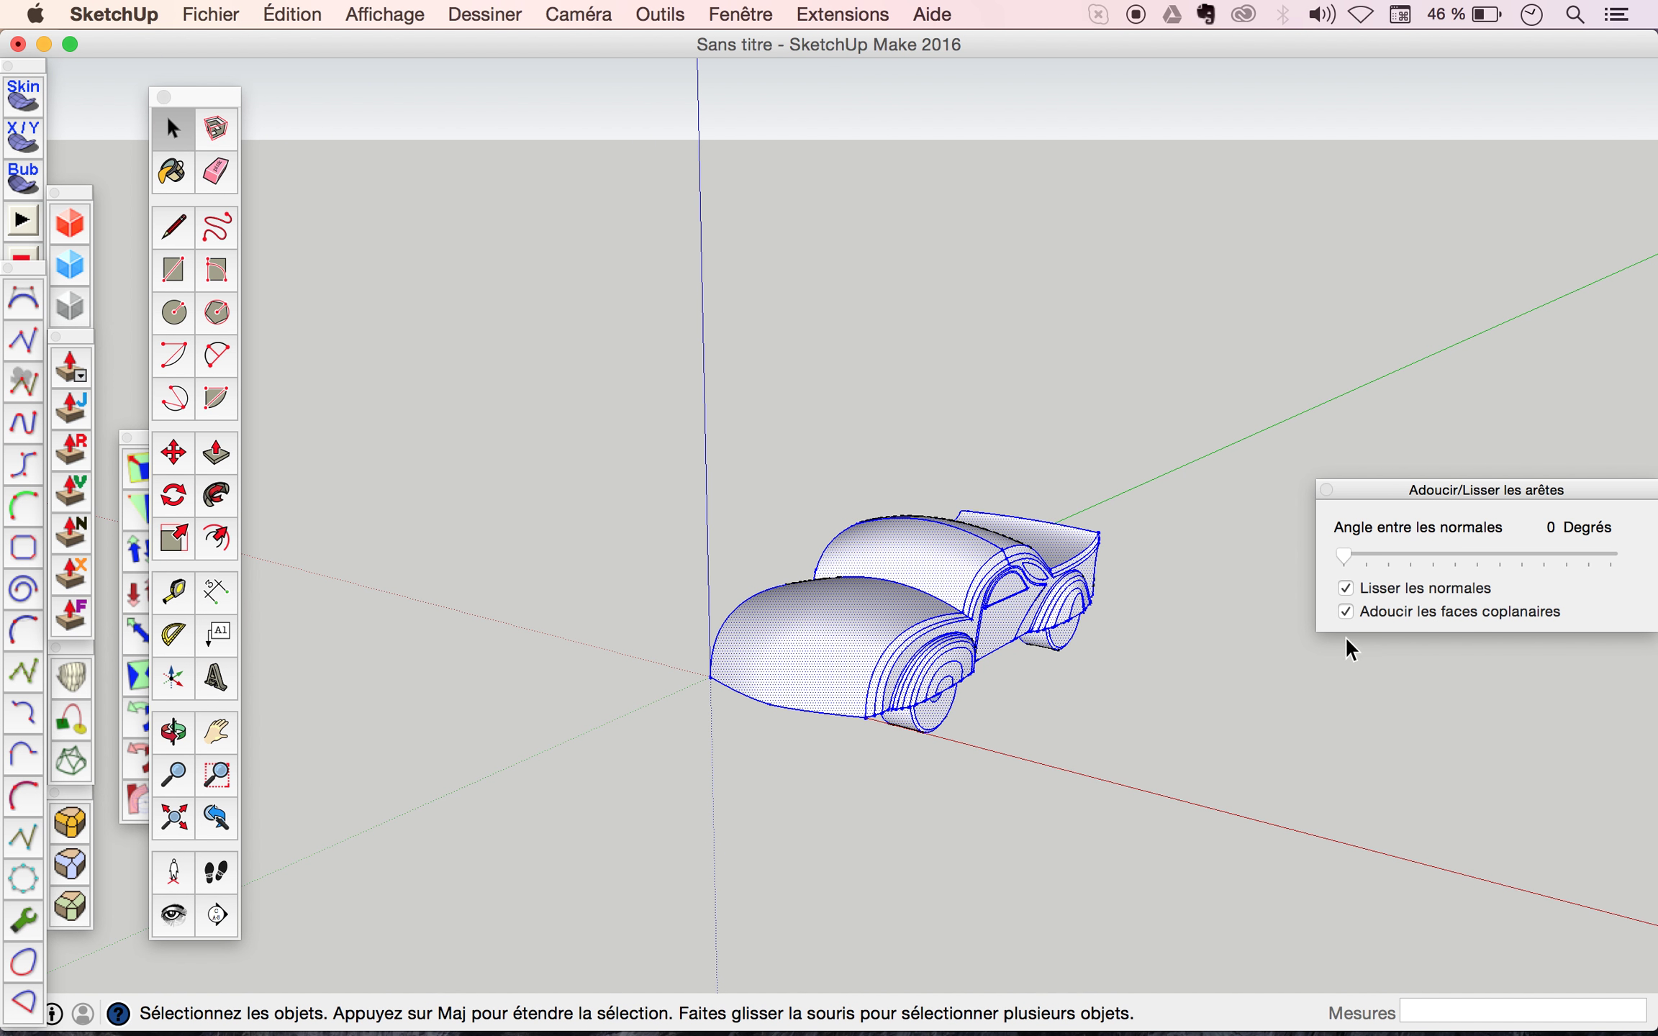
pyautogui.click(1344, 556)
pyautogui.moveTo(1342, 562); pyautogui.dragTo(1263, 557)
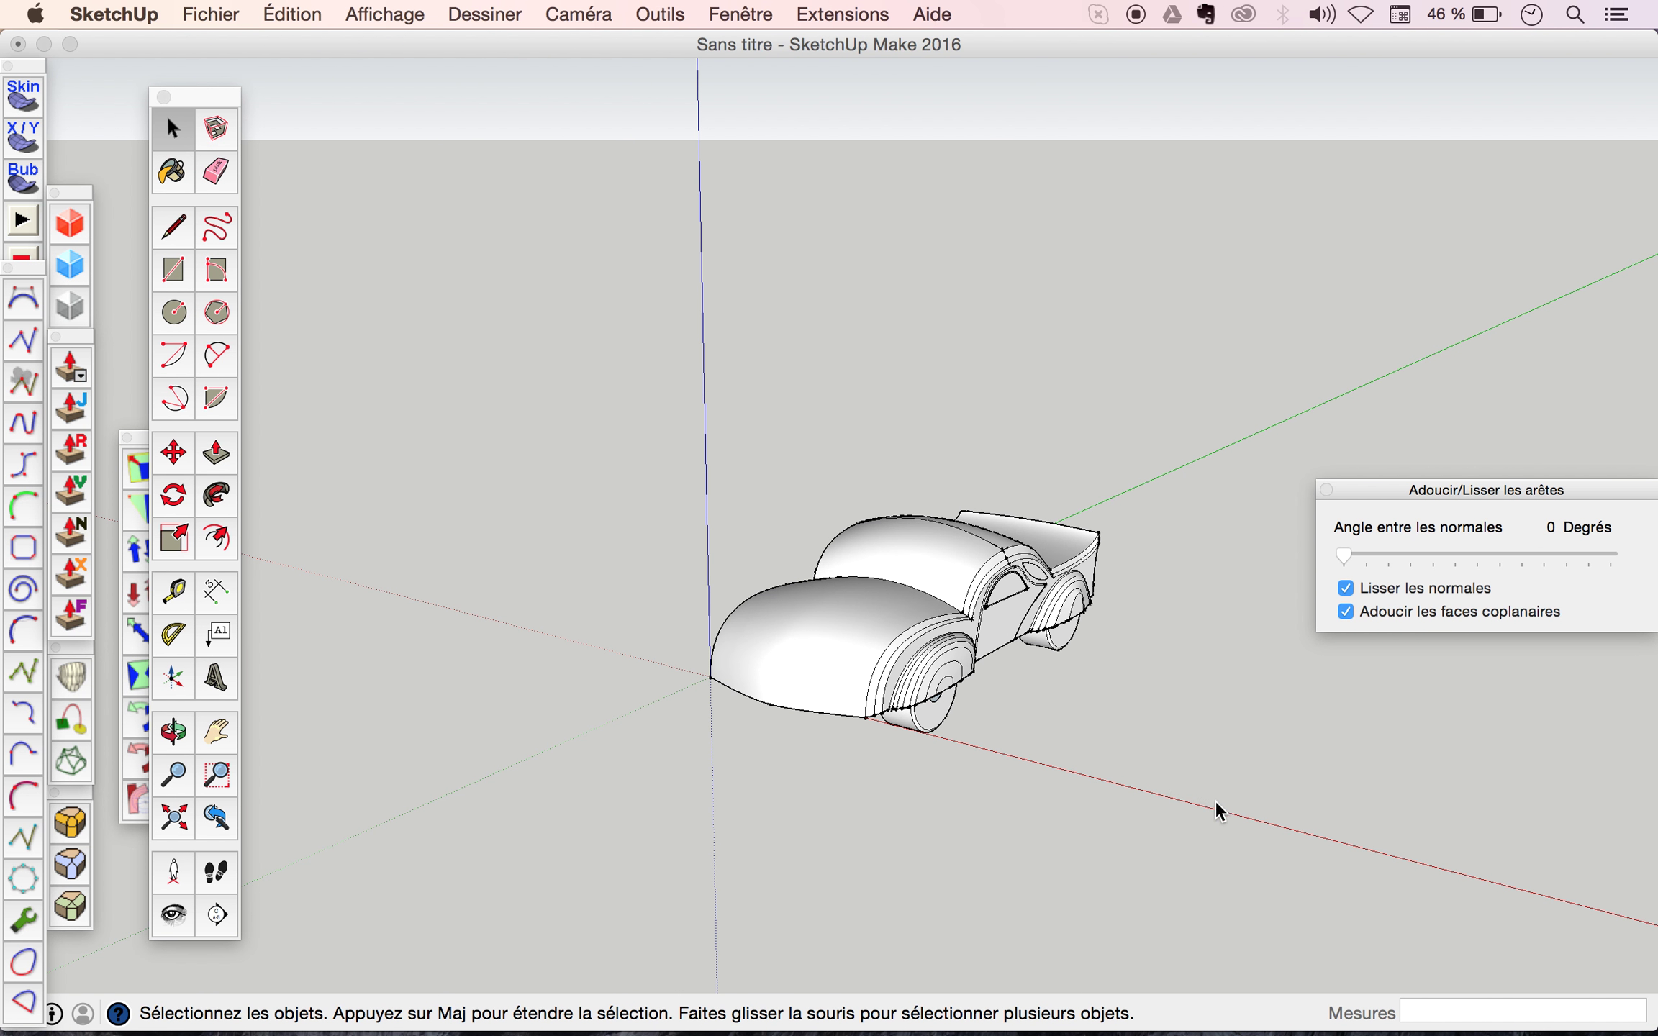
pyautogui.moveTo(1211, 842); pyautogui.dragTo(1002, 678)
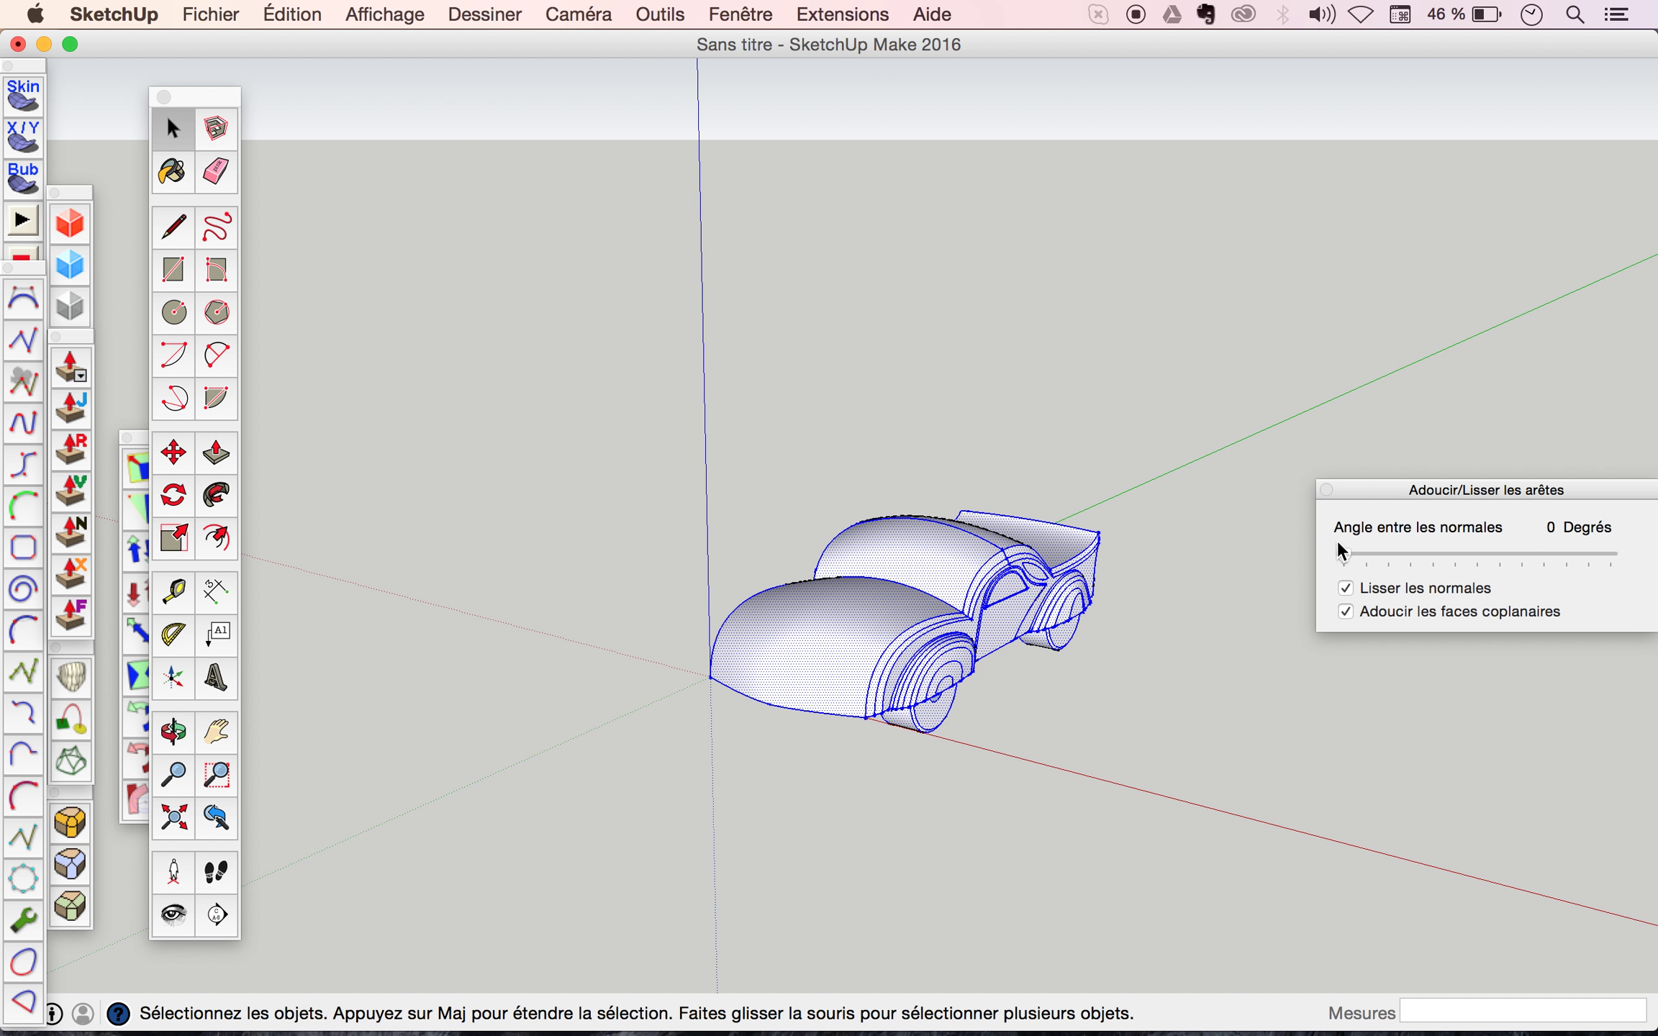
pyautogui.click(1350, 556)
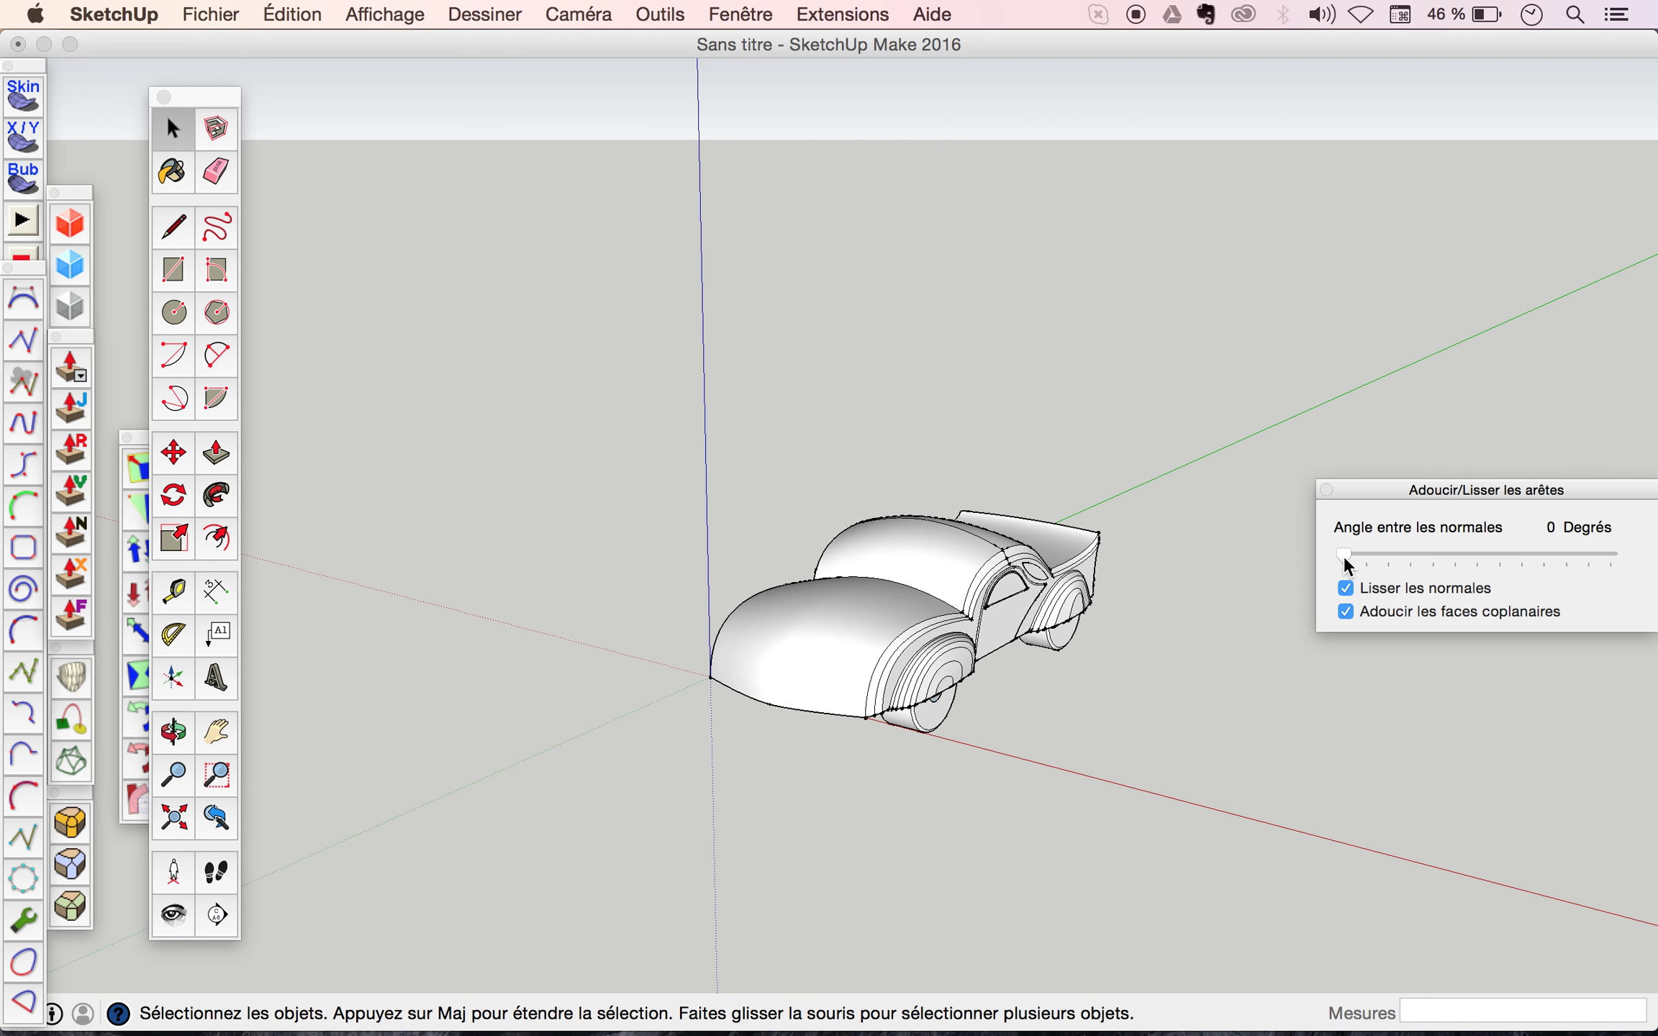
pyautogui.moveTo(1270, 555); pyautogui.dragTo(1253, 540)
pyautogui.click(886, 620)
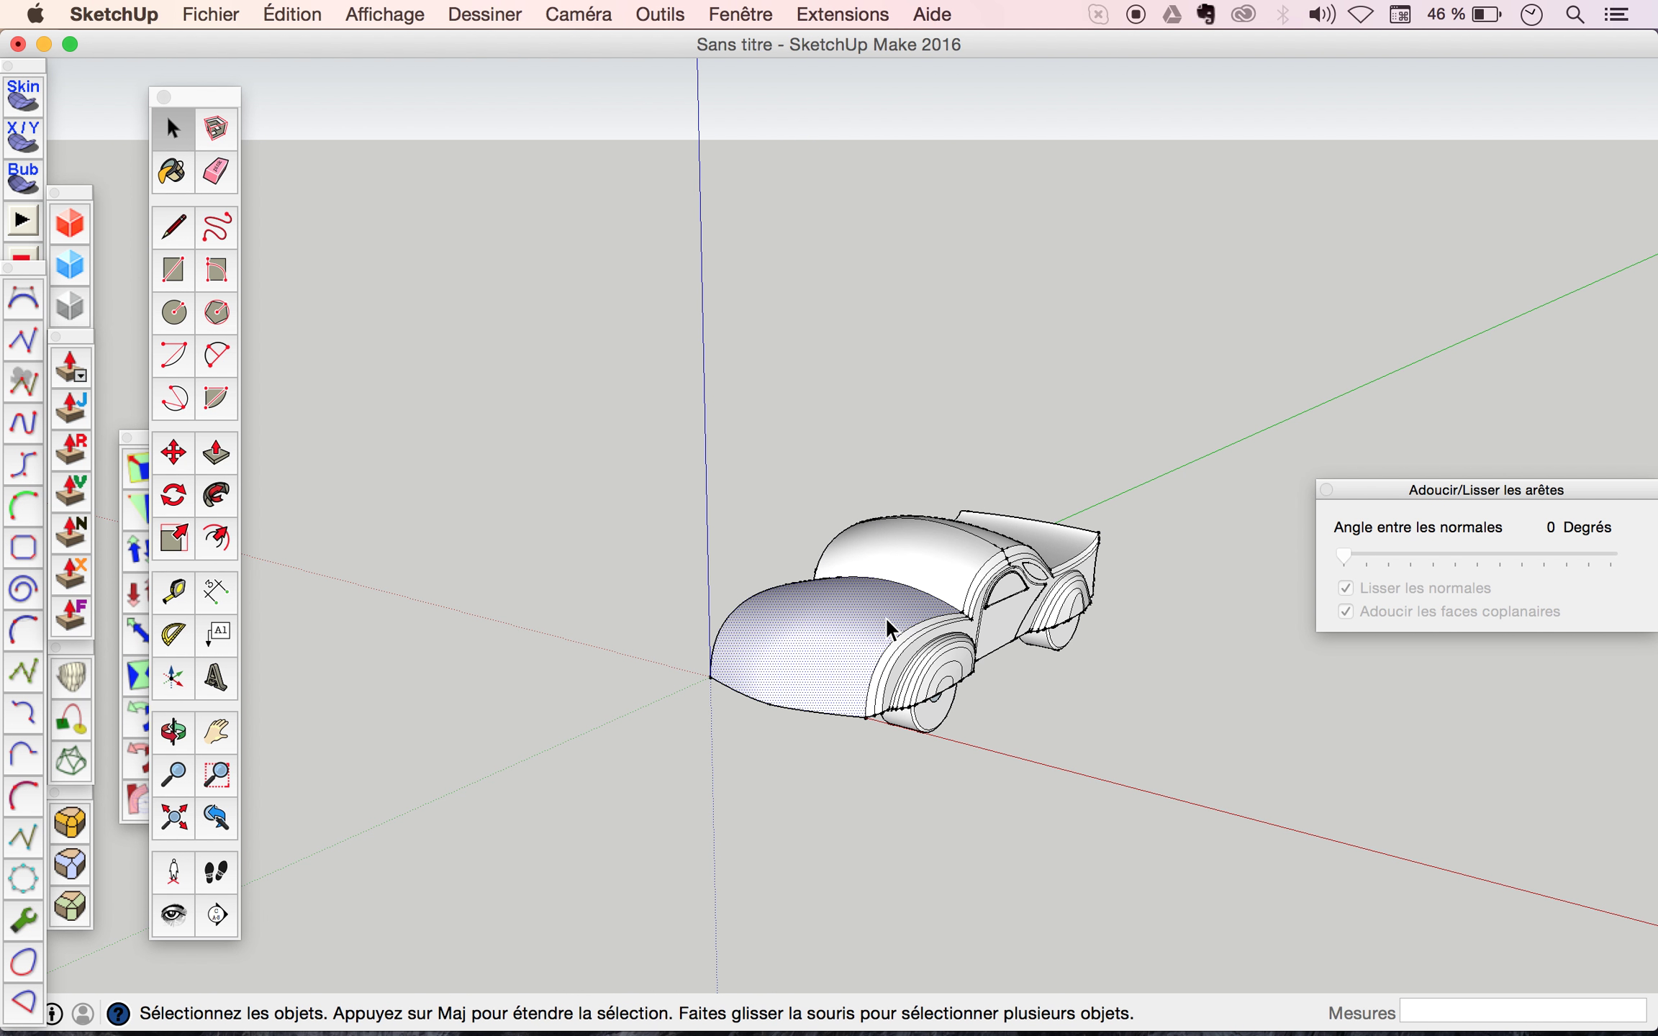
pyautogui.tripleClick(885, 617)
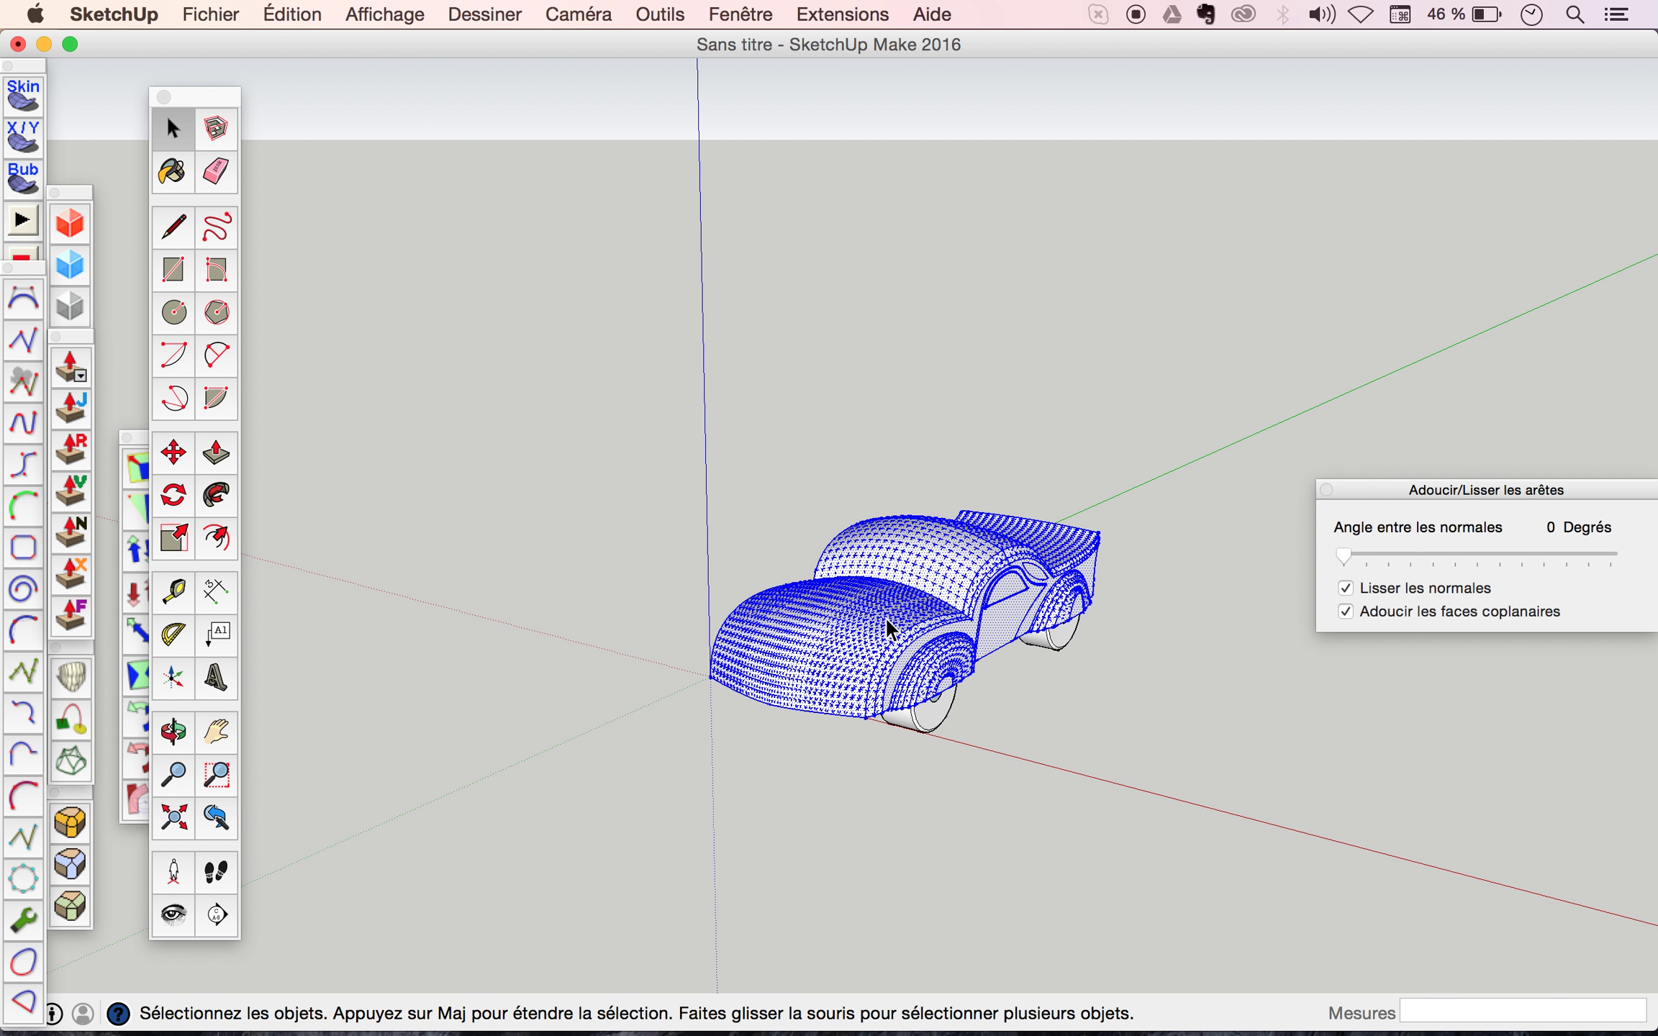
# Orbit to a rear three-quarter view and zoom so the car body fills the view.
pyautogui.click(1342, 558)
pyautogui.moveTo(879, 672)
pyautogui.mouseDown(button='middle')
pyautogui.moveTo(871, 659)
pyautogui.moveTo(944, 529)
pyautogui.moveTo(1099, 452)
pyautogui.moveTo(765, 463)
pyautogui.moveTo(1111, 539)
pyautogui.moveTo(687, 470)
pyautogui.mouseUp(button='middle')
pyautogui.moveTo(988, 466); pyautogui.dragTo(603, 561, button='middle')
pyautogui.moveTo(1048, 563)
pyautogui.mouseDown(button='middle')
pyautogui.moveTo(743, 541)
pyautogui.moveTo(969, 555)
pyautogui.mouseUp(button='middle')
pyautogui.moveTo(690, 520)
pyautogui.mouseDown()
pyautogui.moveTo(781, 558)
pyautogui.moveTo(1073, 562)
pyautogui.moveTo(547, 507)
pyautogui.moveTo(927, 554)
pyautogui.moveTo(755, 572)
pyautogui.moveTo(1206, 561)
pyautogui.moveTo(1063, 613)
pyautogui.mouseUp()
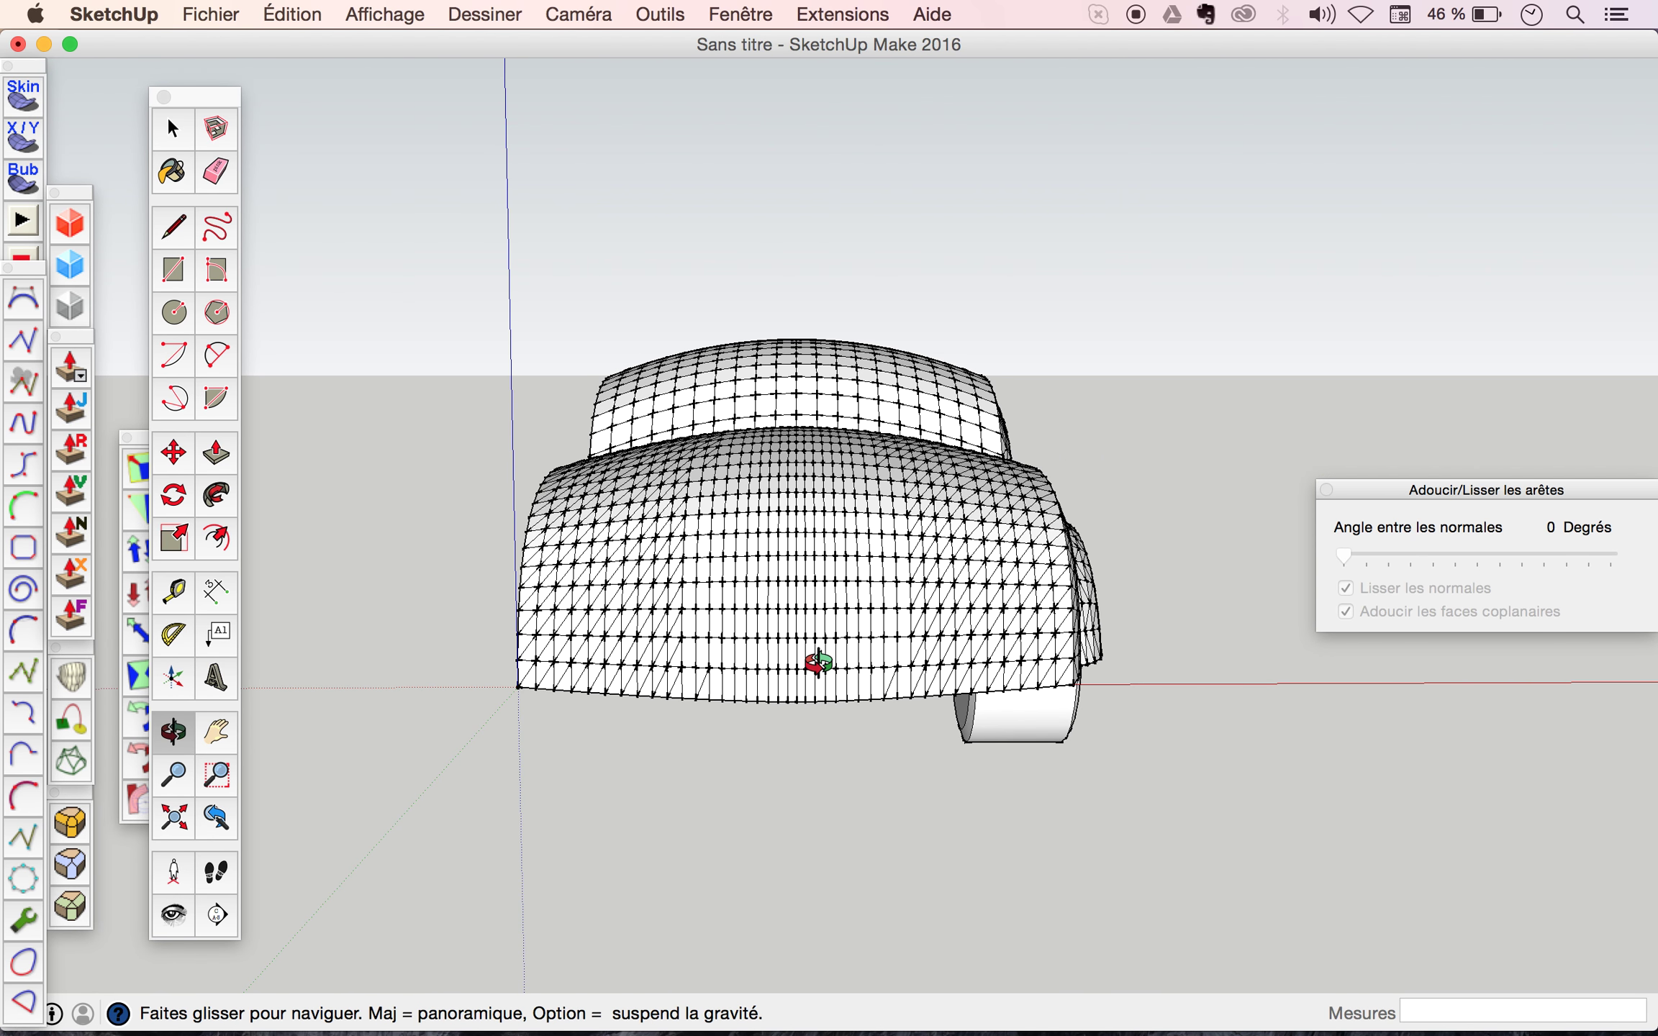
pyautogui.moveTo(818, 662); pyautogui.dragTo(817, 677)
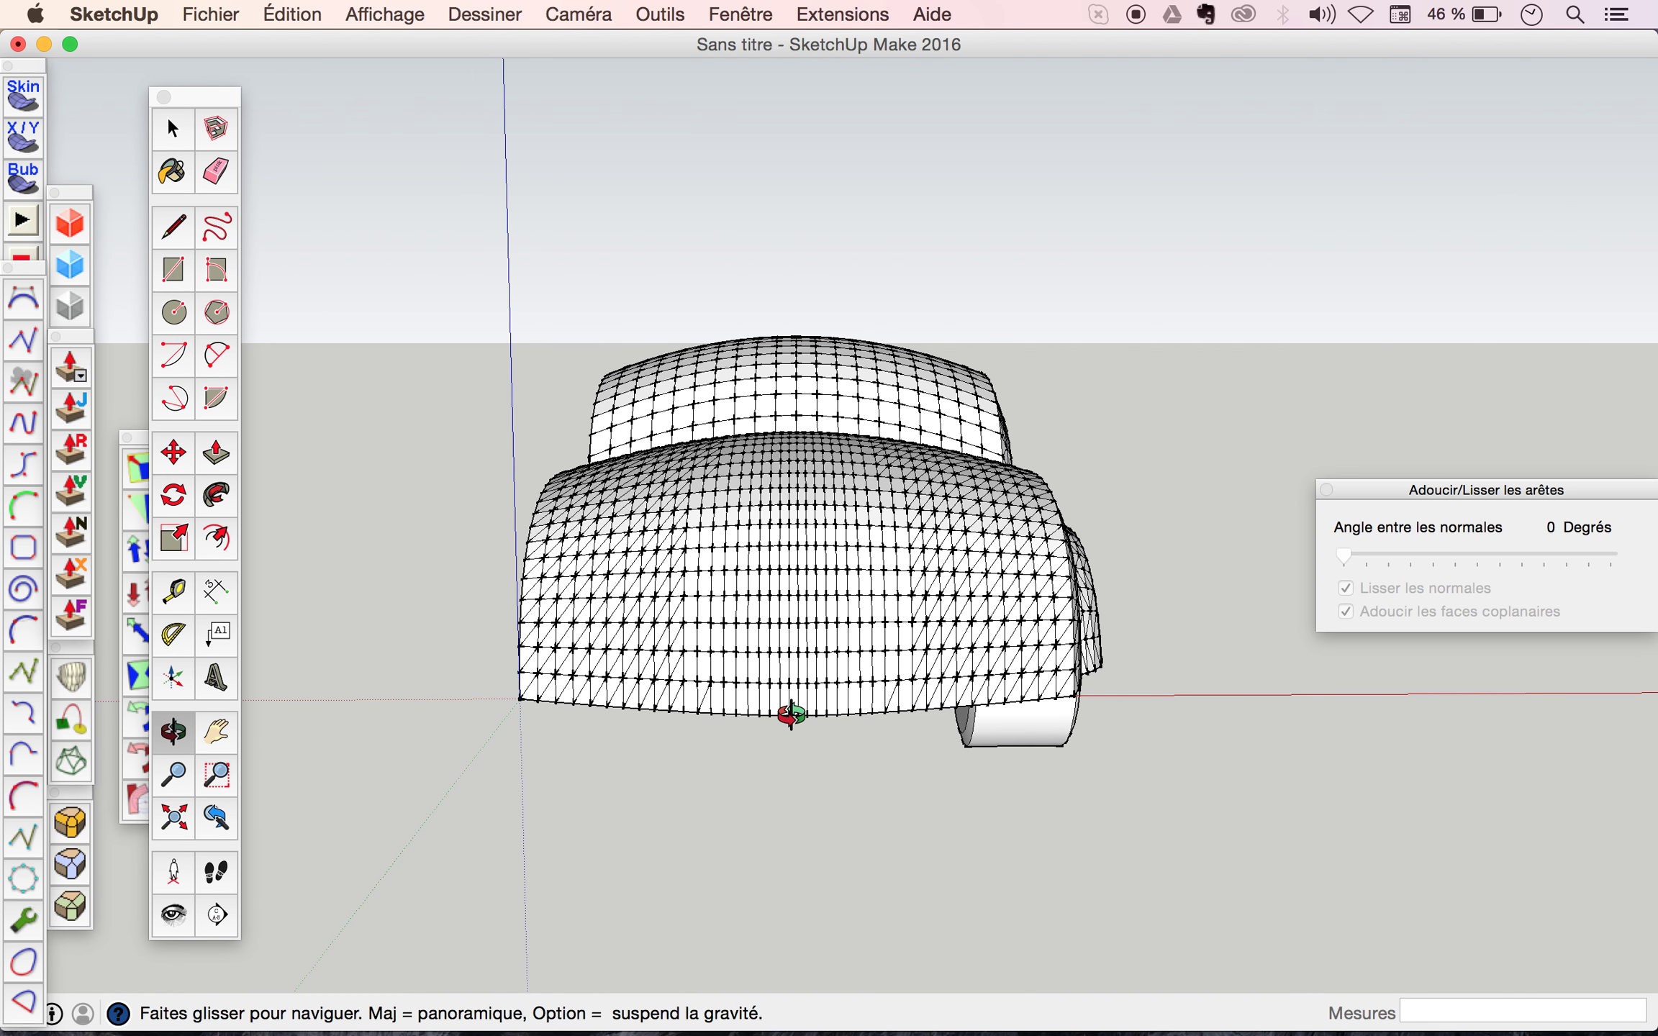
pyautogui.scroll(5, 792, 715)
pyautogui.scroll(2, 792, 715)
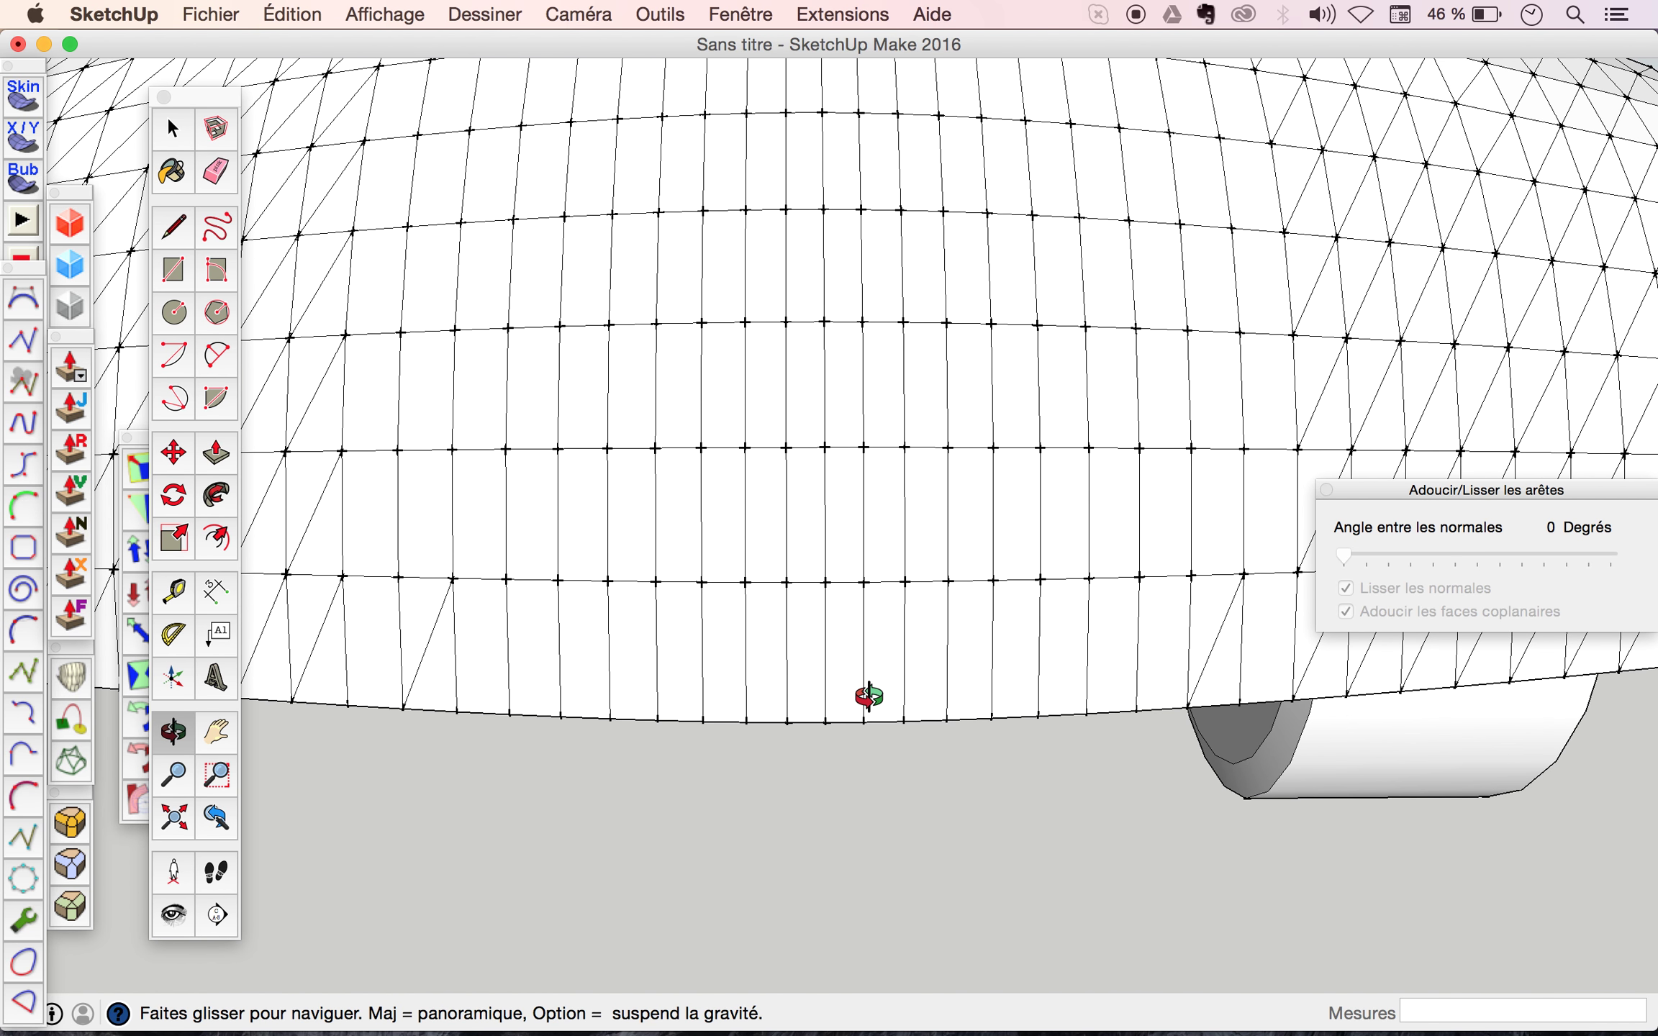
pyautogui.scroll(-2, 869, 695)
pyautogui.scroll(-3, 868, 696)
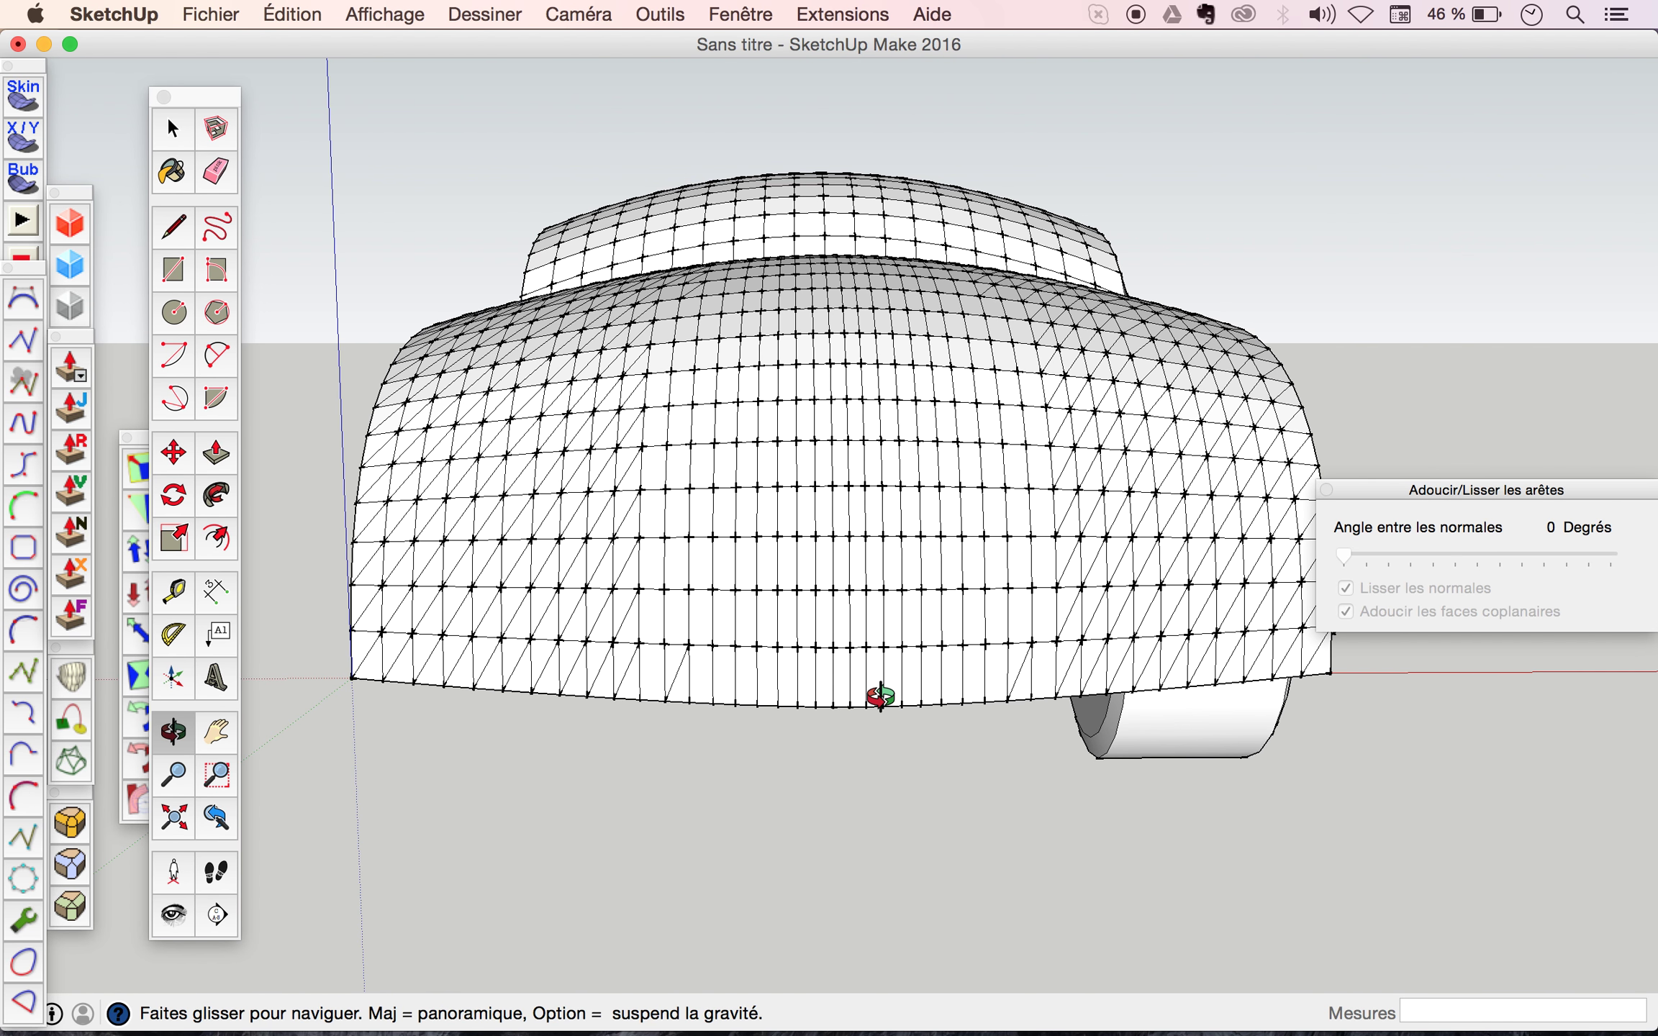
# Orbit higher and zoom in and out to examine the dense grid of mesh edges.
pyautogui.moveTo(845, 717); pyautogui.dragTo(881, 807)
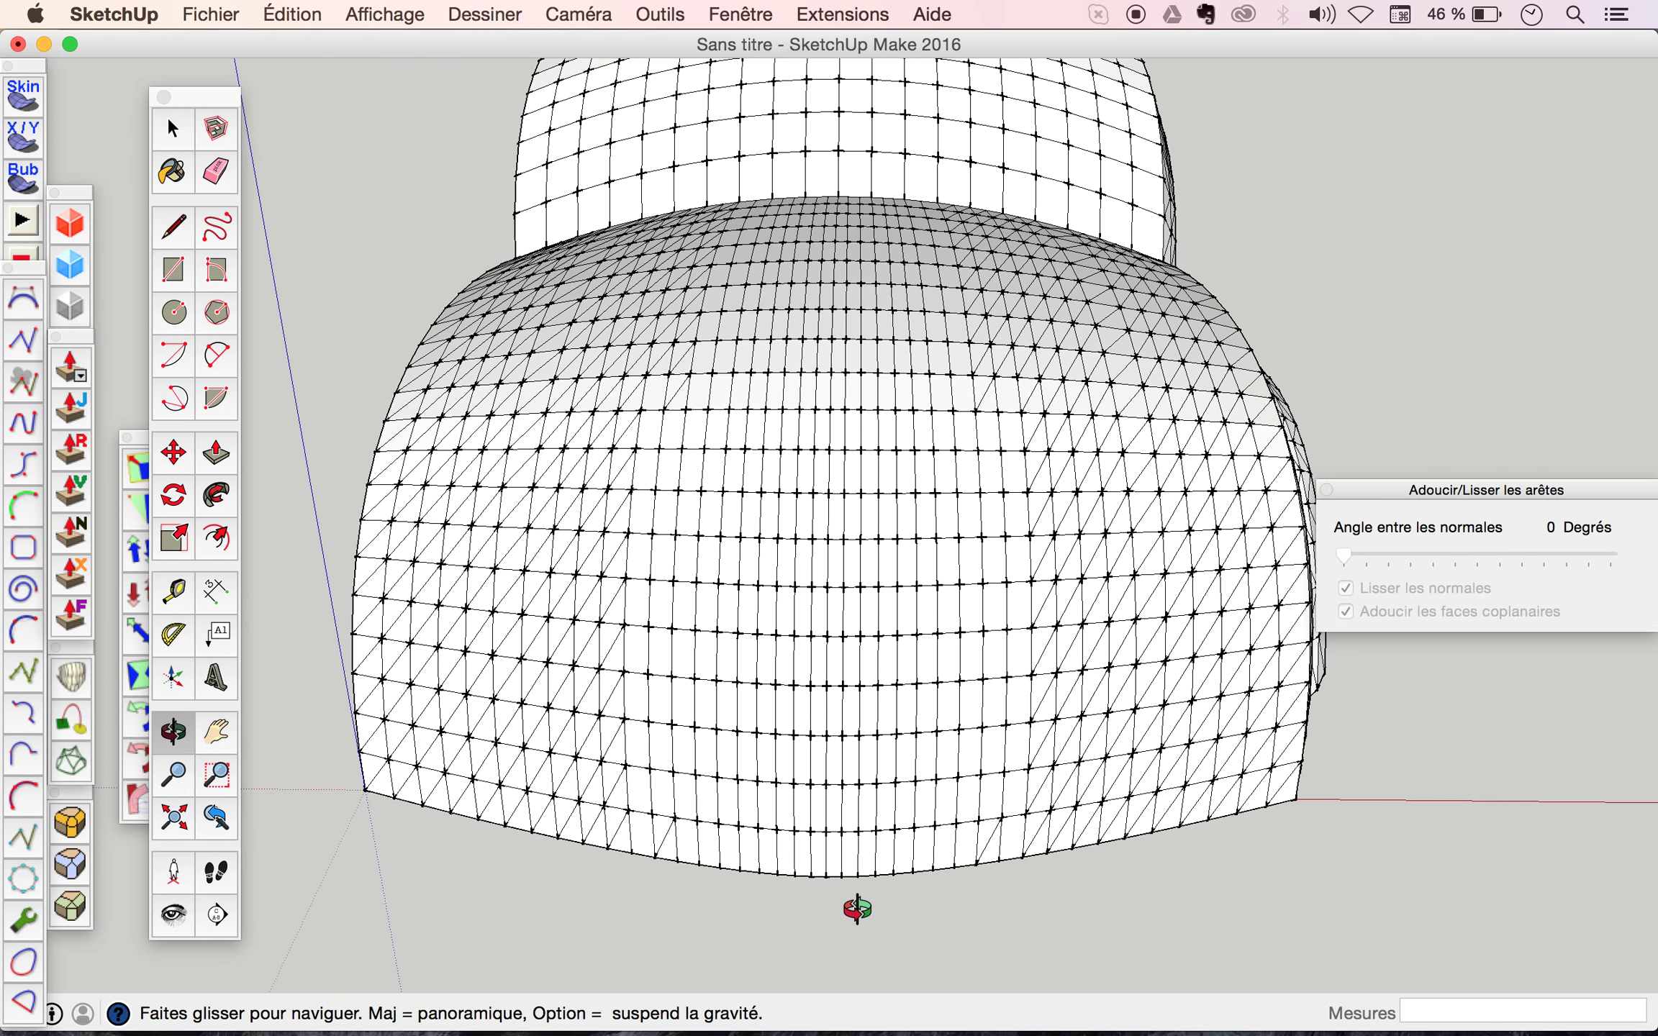
pyautogui.scroll(-3, 992, 689)
pyautogui.scroll(2, 893, 329)
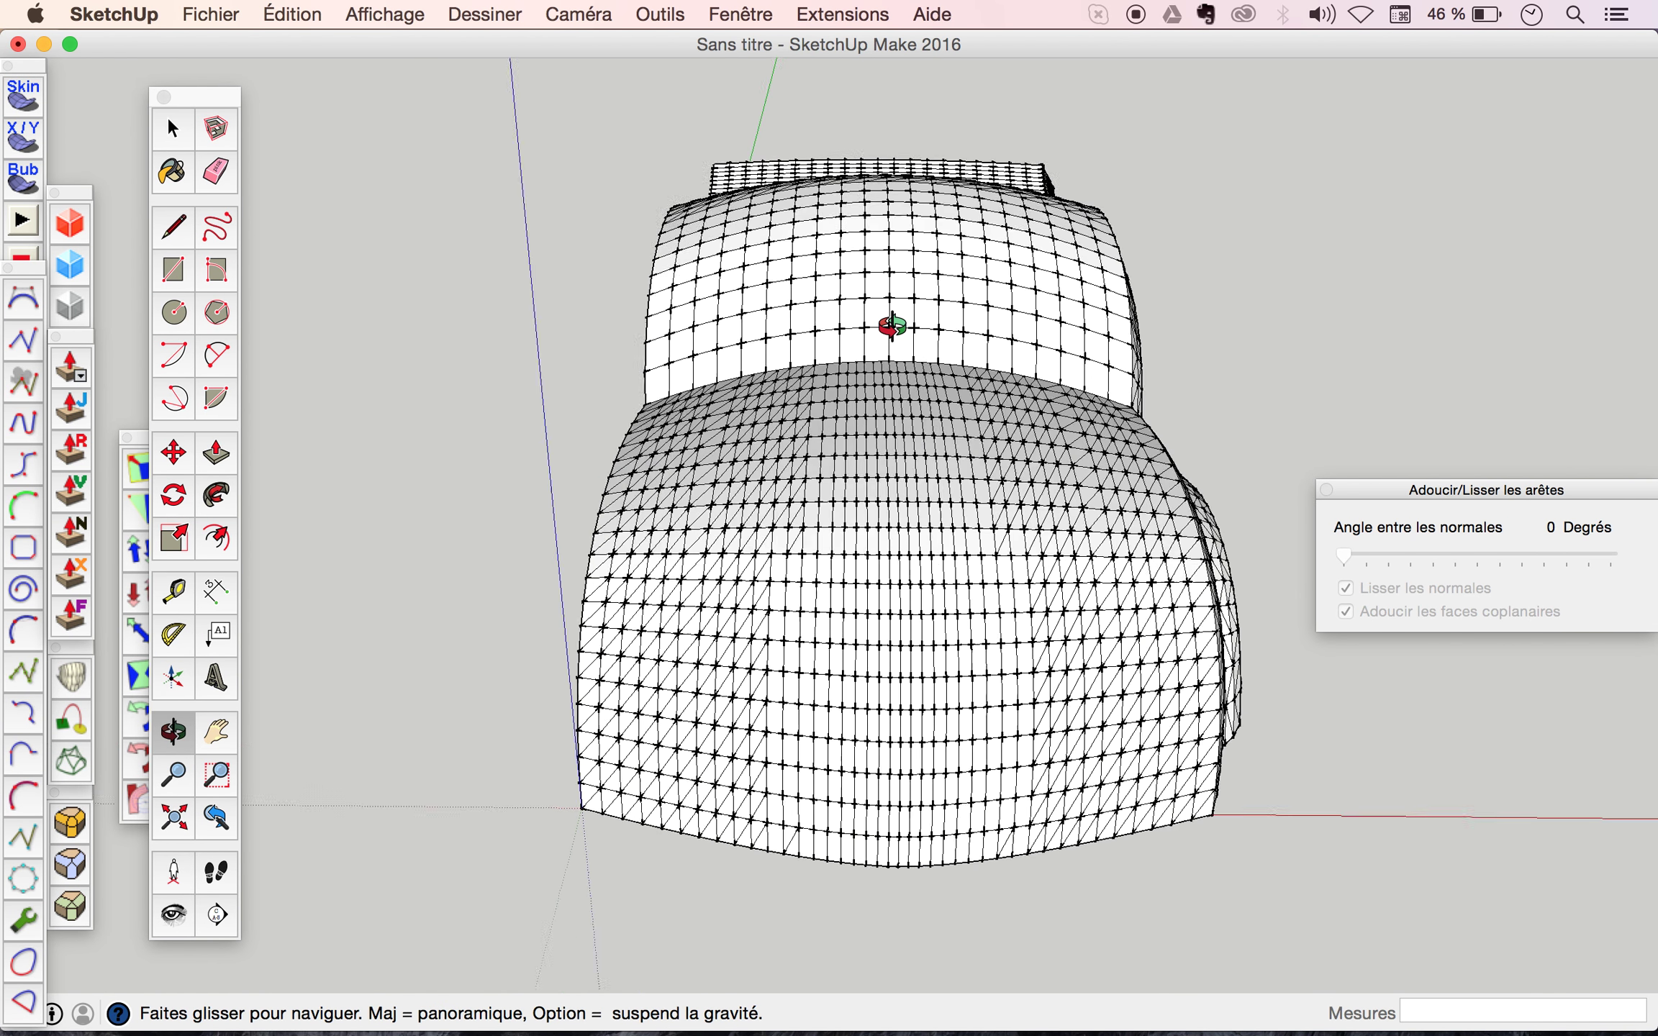
pyautogui.scroll(2, 890, 325)
pyautogui.scroll(2, 857, 358)
pyautogui.scroll(2, 866, 360)
pyautogui.scroll(-1, 868, 360)
pyautogui.scroll(-1, 867, 360)
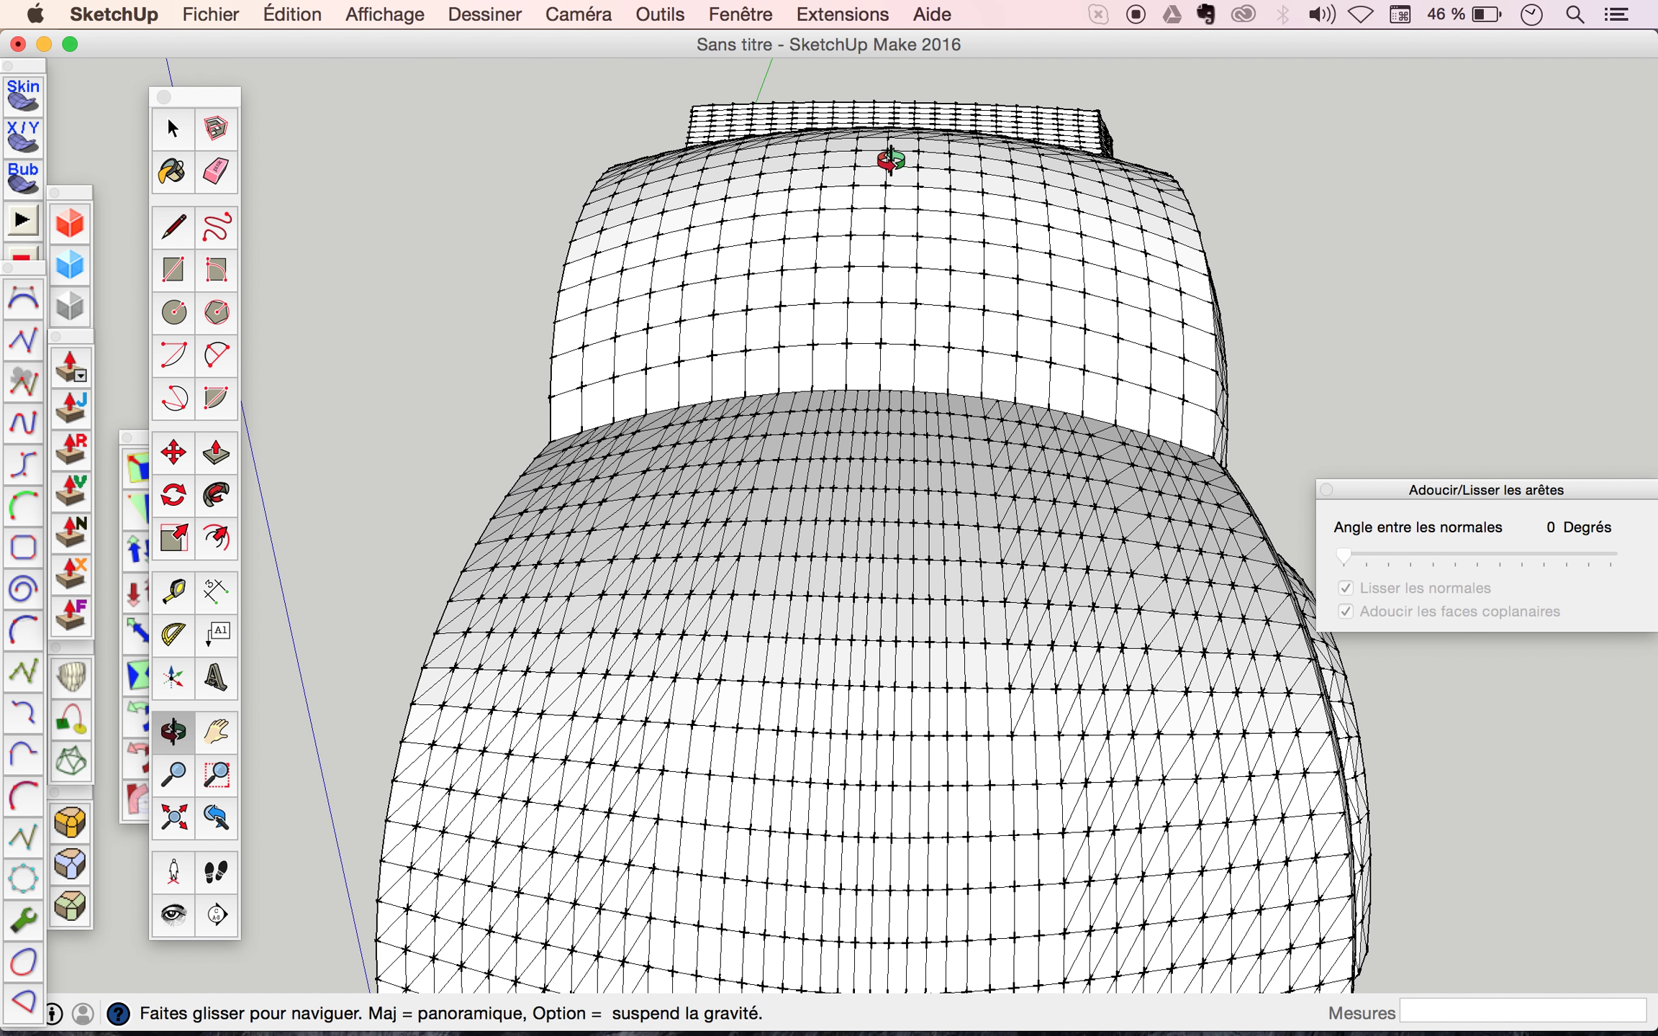
pyautogui.press('l')
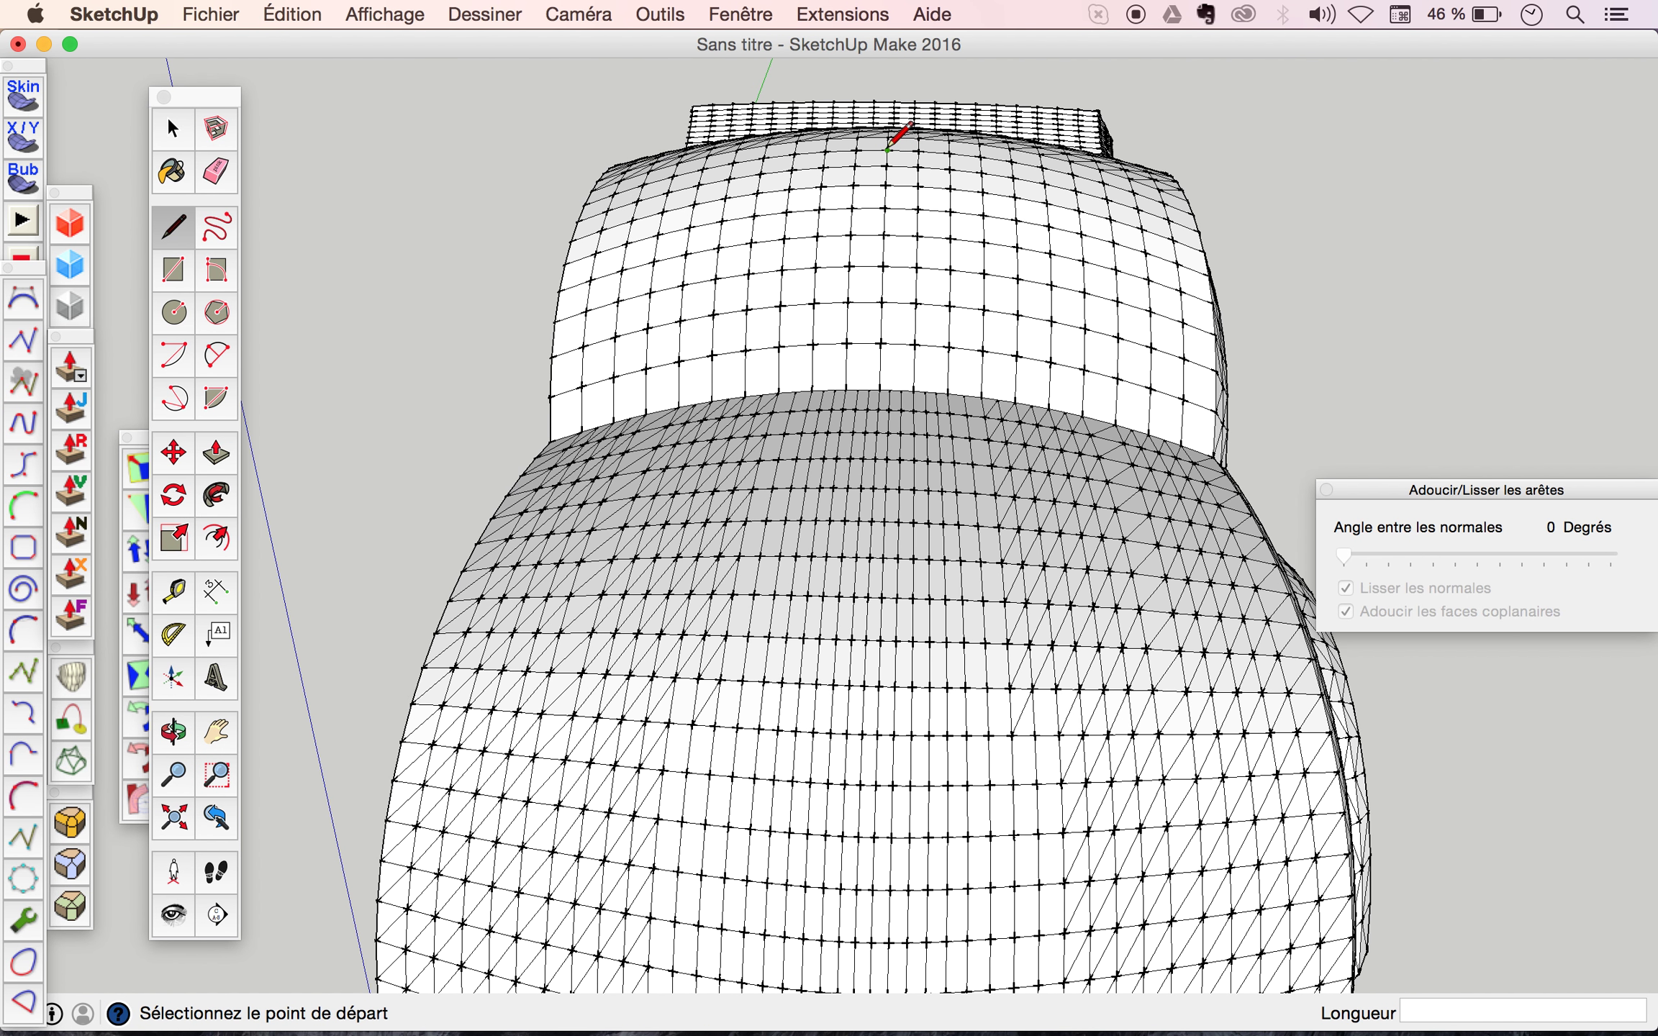
# Draw a vertical reference line up the blue axis from the top of the car body.
pyautogui.click(887, 150)
pyautogui.scroll(-2, 886, 149)
pyautogui.scroll(-2, 886, 150)
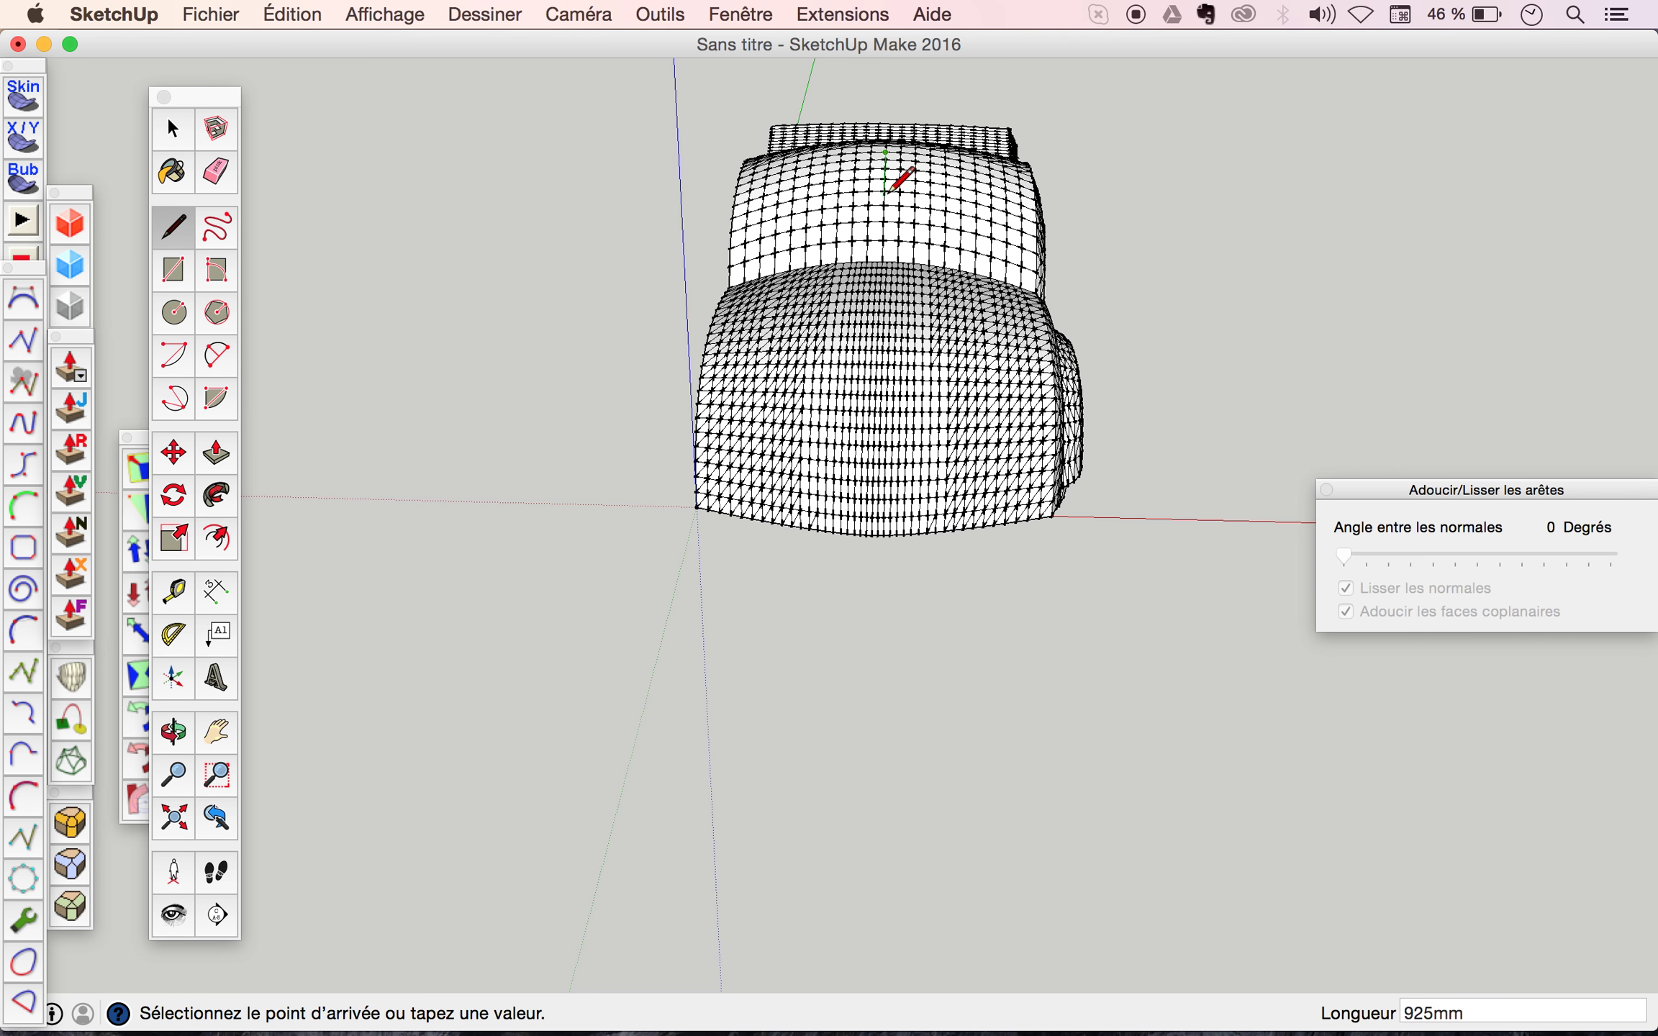
pyautogui.scroll(-4, 867, 259)
pyautogui.scroll(-1, 876, 247)
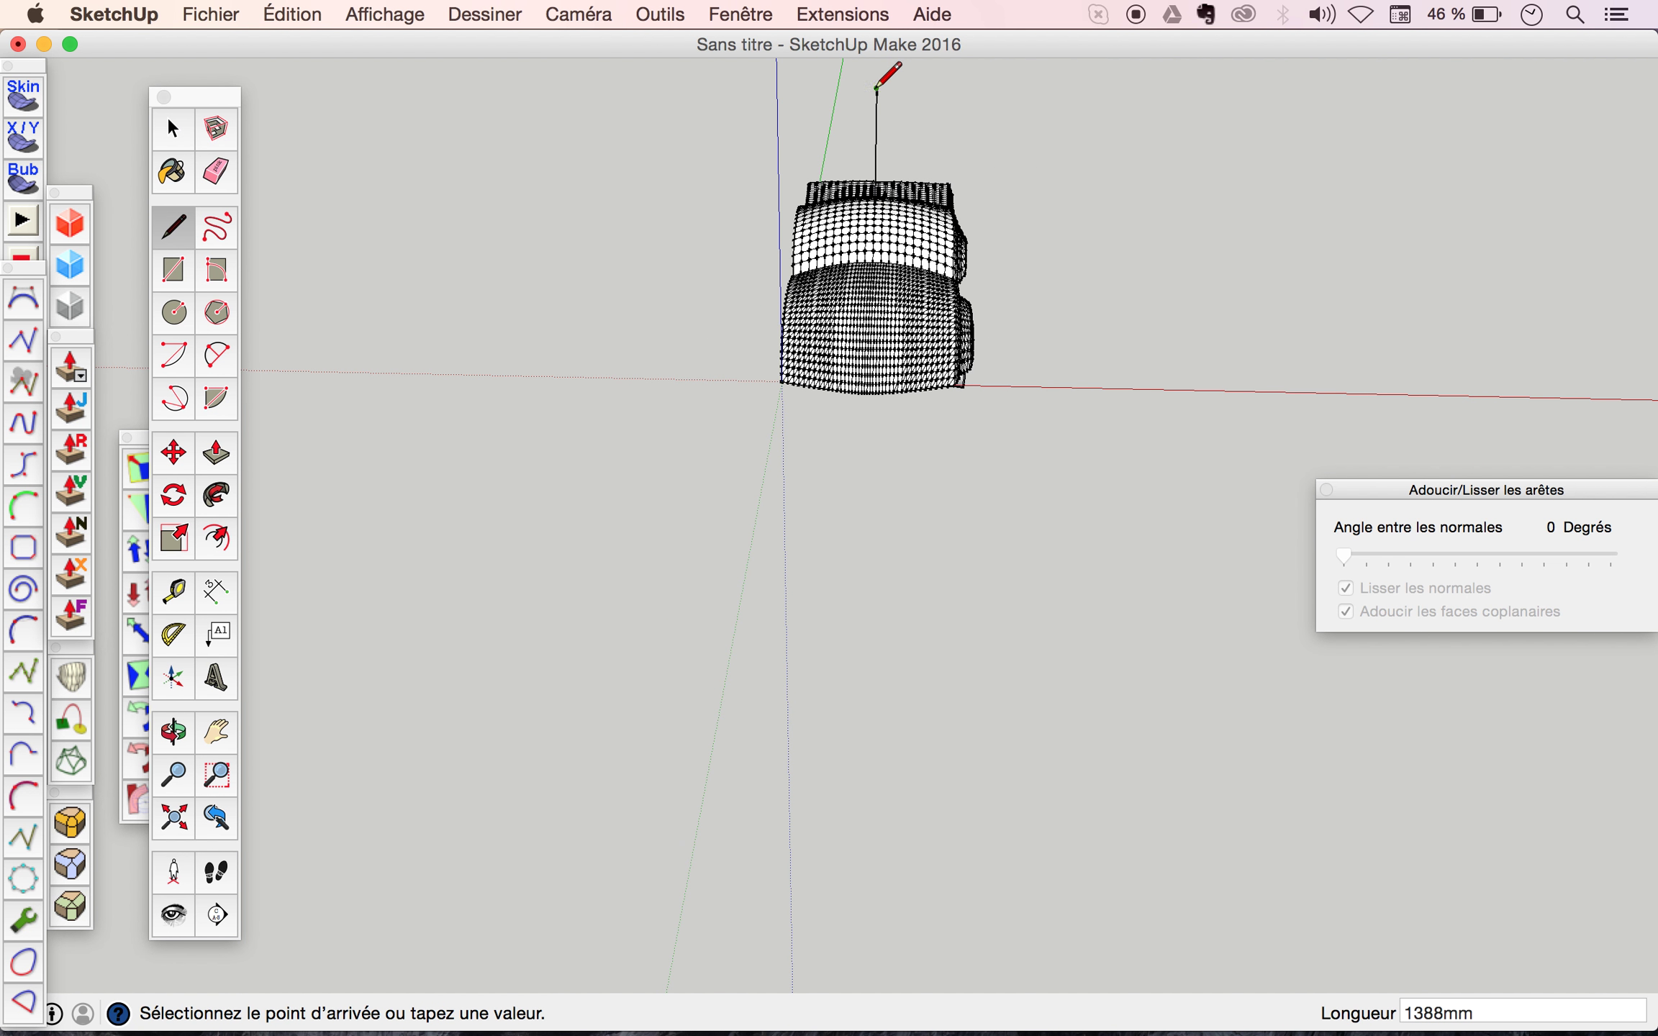
pyautogui.moveTo(922, 122)
pyautogui.mouseDown(button='middle')
pyautogui.moveTo(701, 213)
pyautogui.moveTo(399, 233)
pyautogui.moveTo(935, 291)
pyautogui.moveTo(517, 250)
pyautogui.mouseUp(button='middle')
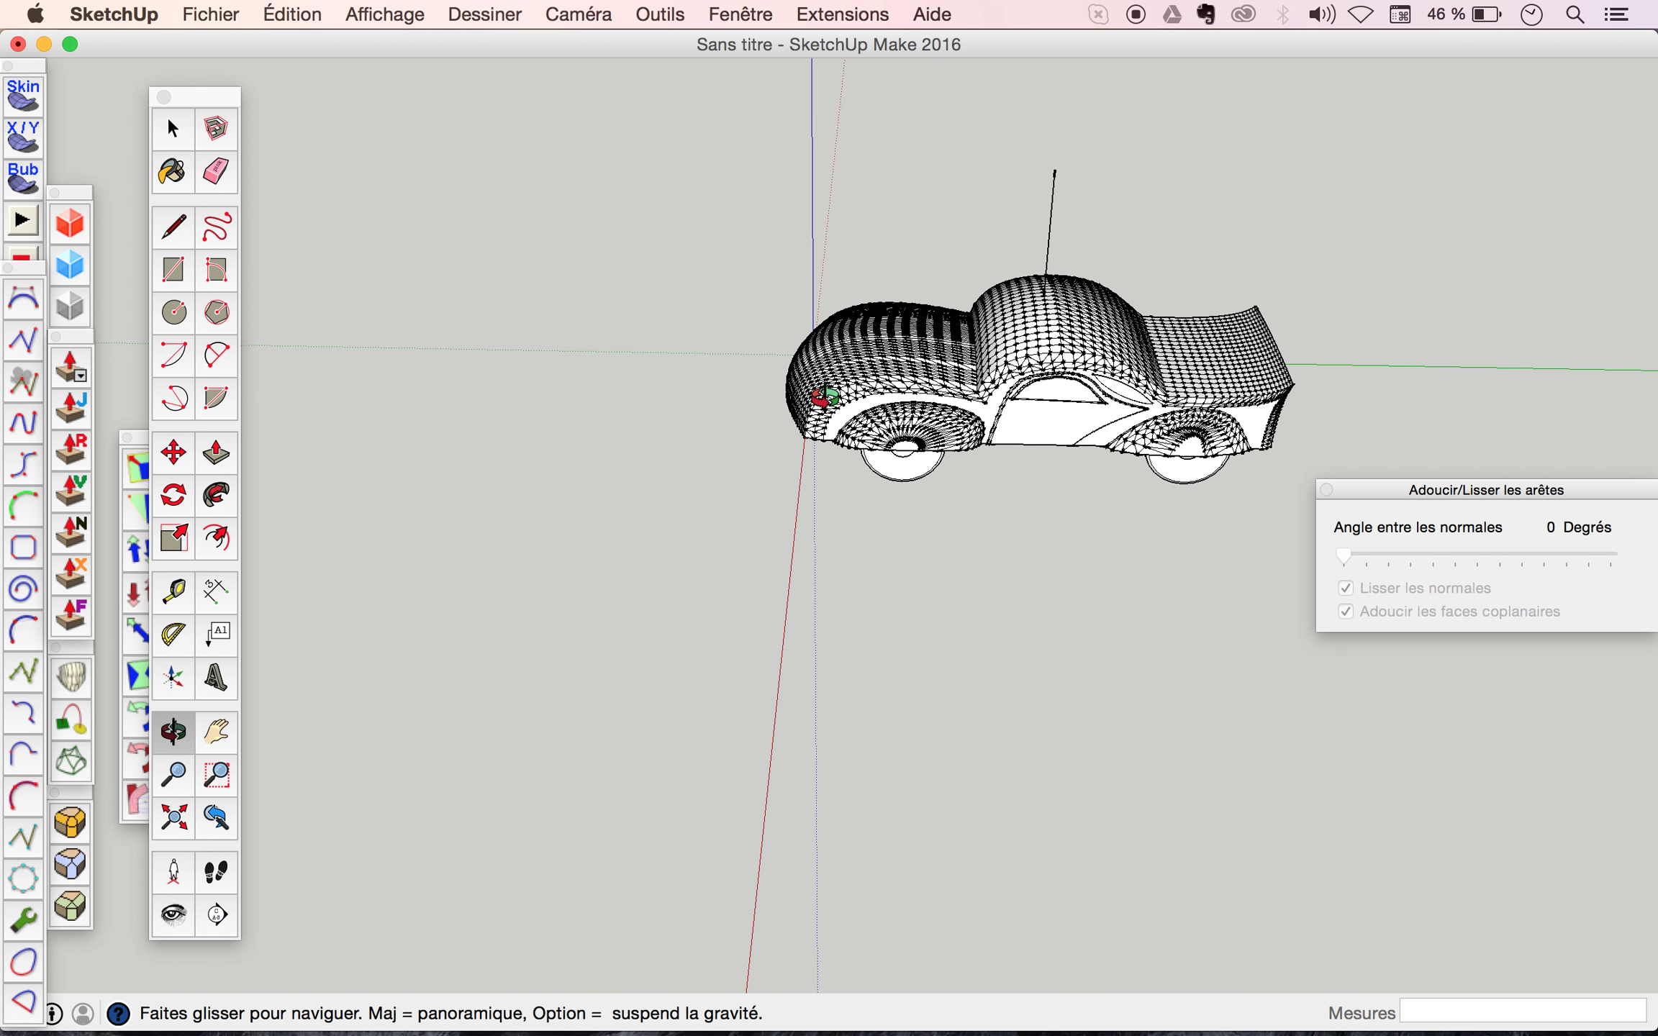
# Orbit around the car to a nearly head-on view.
pyautogui.scroll(5, 1000, 392)
pyautogui.scroll(-3, 996, 386)
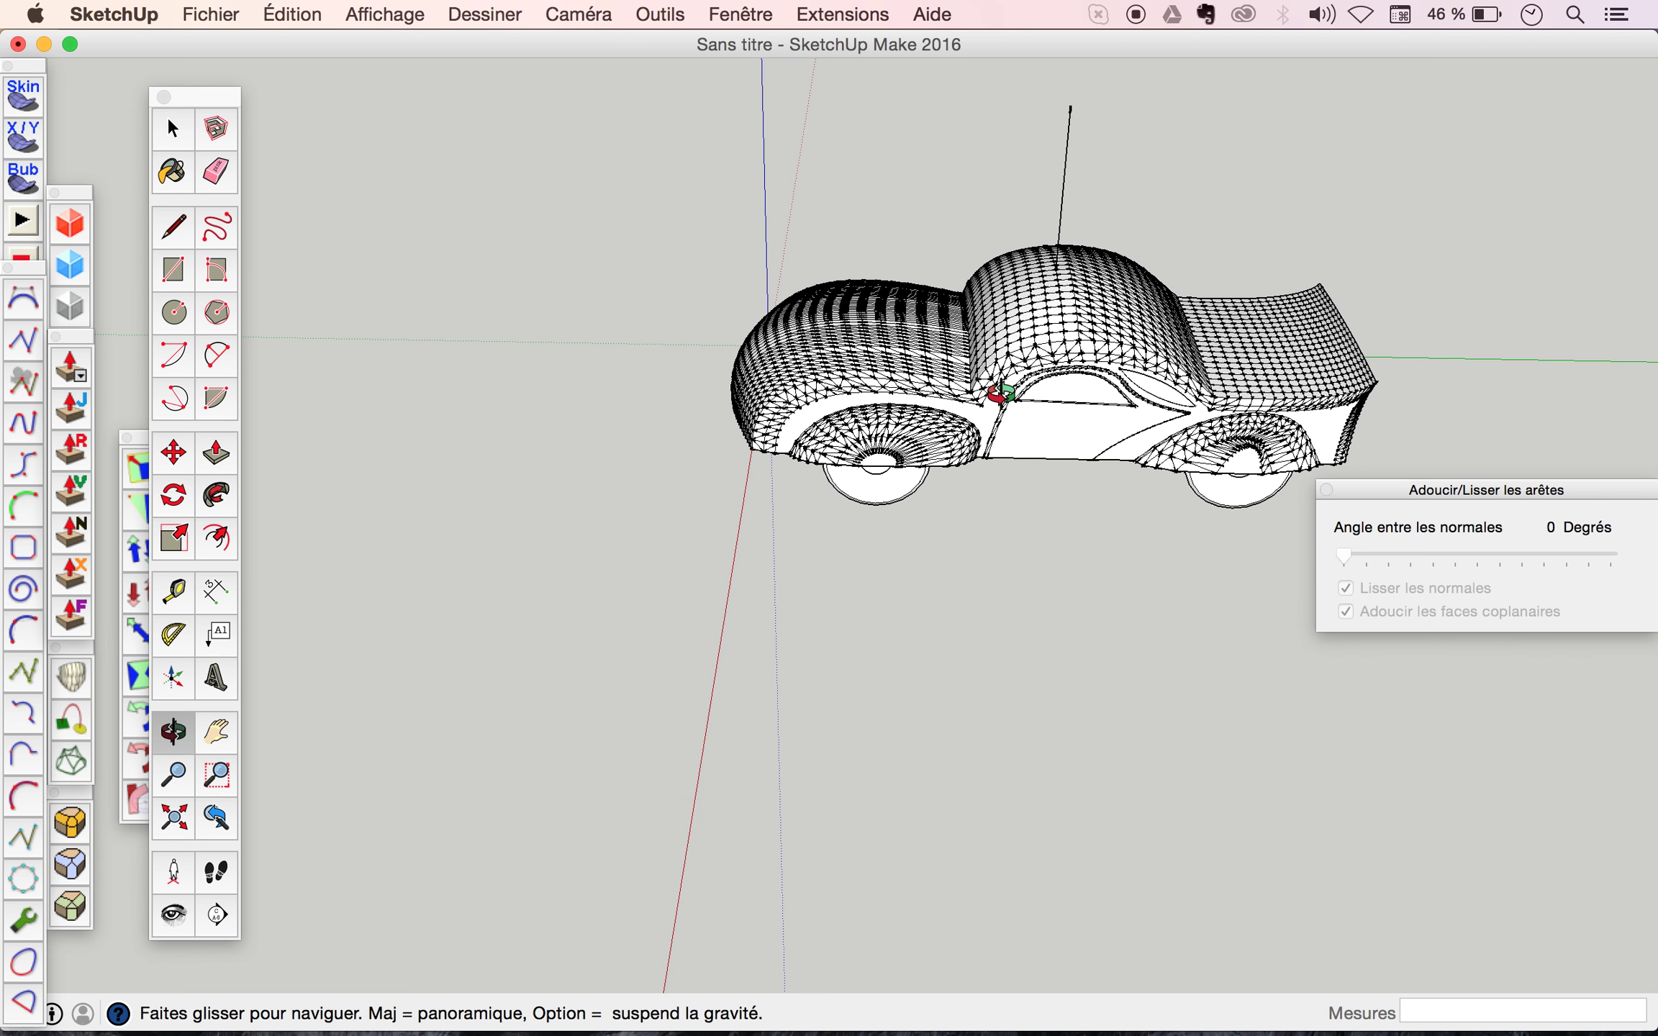
pyautogui.moveTo(1025, 388)
pyautogui.mouseDown(button='middle')
pyautogui.moveTo(1092, 448)
pyautogui.moveTo(1314, 336)
pyautogui.mouseUp(button='middle')
pyautogui.moveTo(1314, 336)
pyautogui.mouseDown()
pyautogui.moveTo(713, 418)
pyautogui.moveTo(1021, 418)
pyautogui.moveTo(1206, 347)
pyautogui.mouseUp()
pyautogui.moveTo(741, 464); pyautogui.dragTo(992, 418)
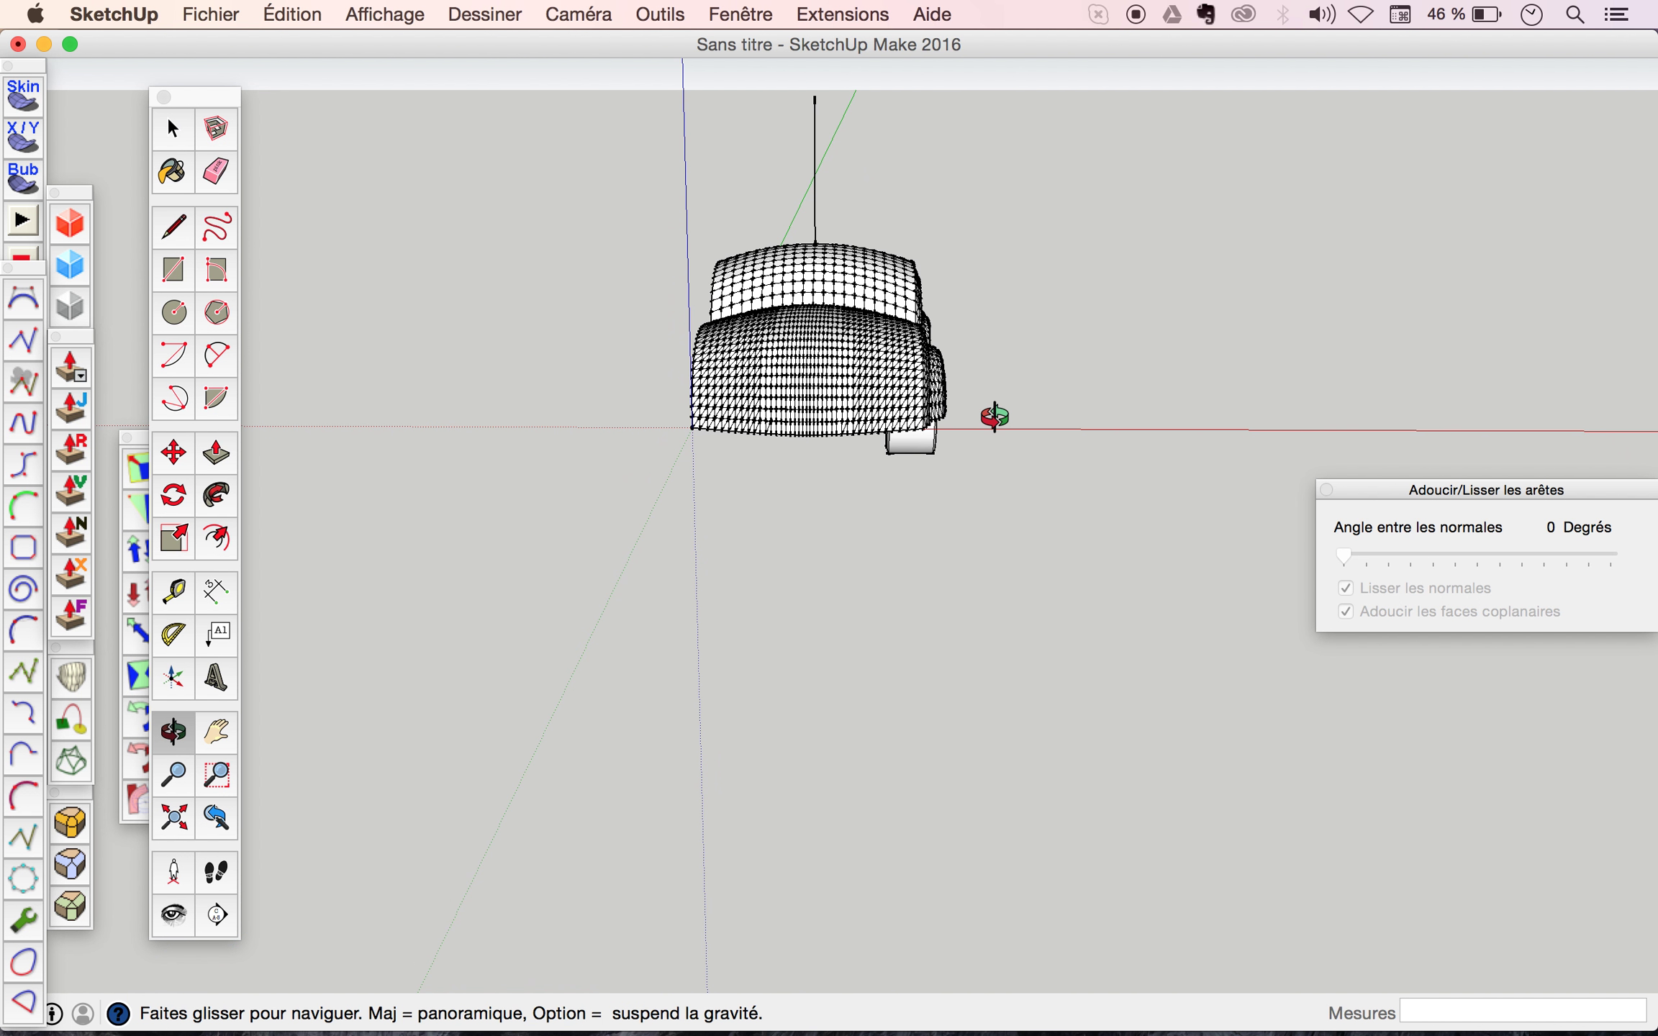
pyautogui.click(400, 16)
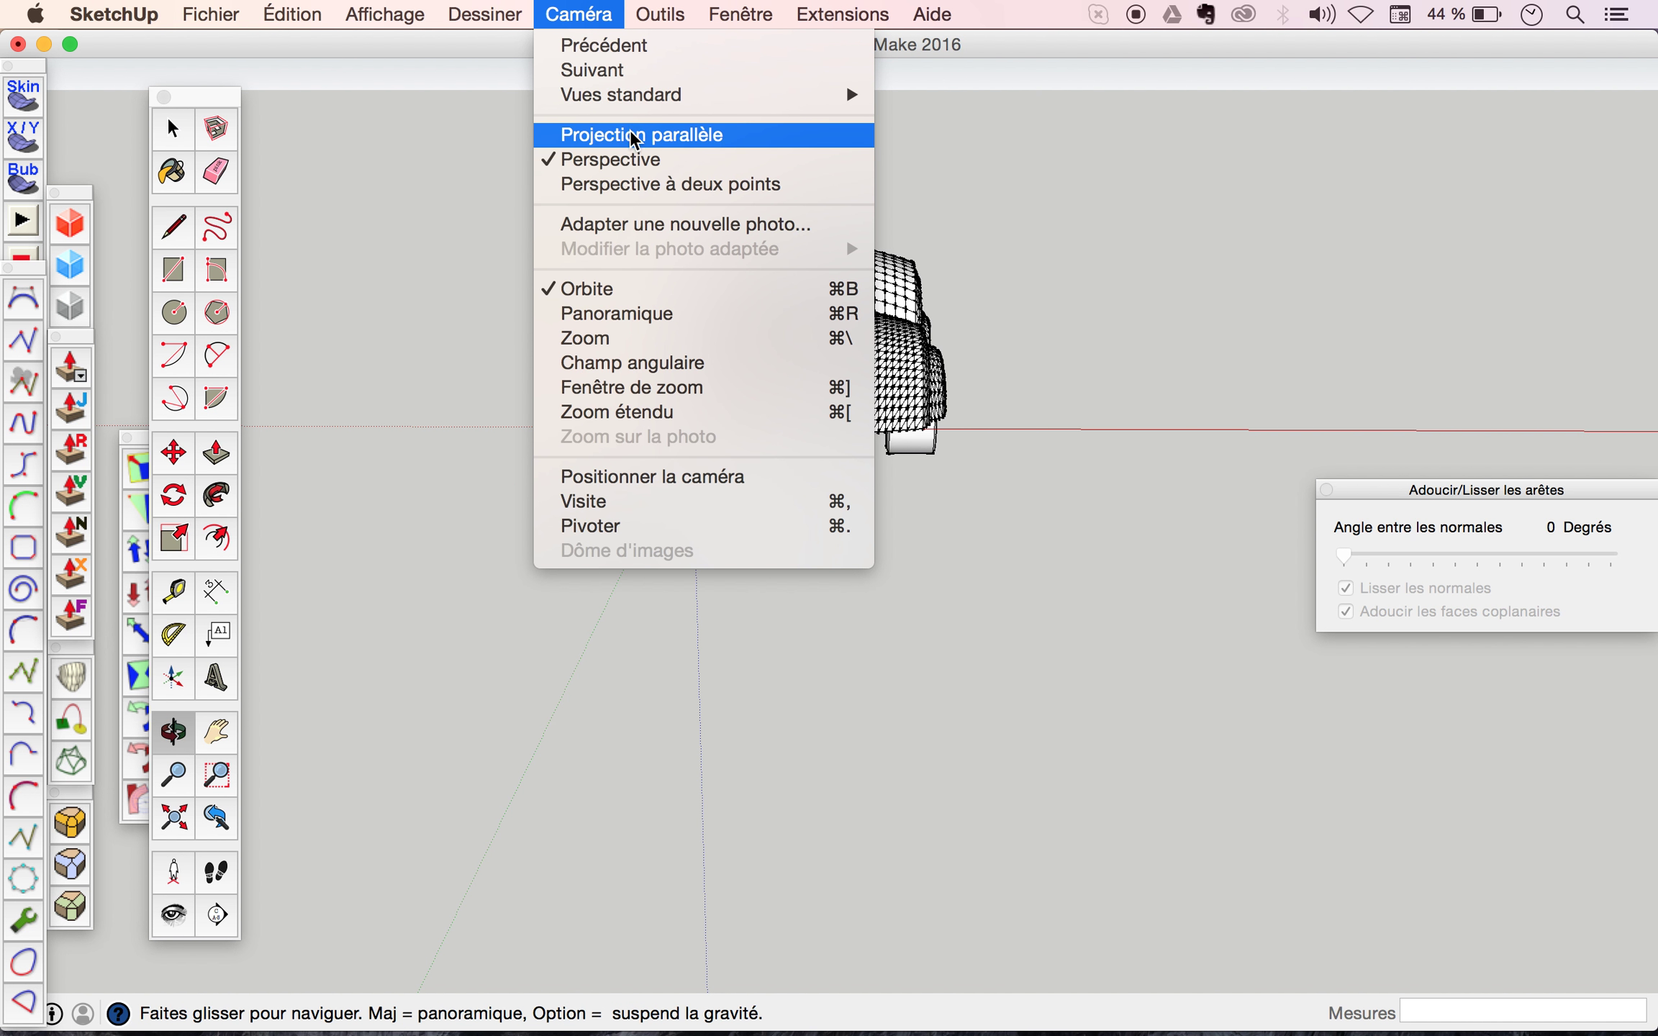
# Switch the camera to Projection parallèle and the Face standard view, zooming in on the car.
pyautogui.click(617, 143)
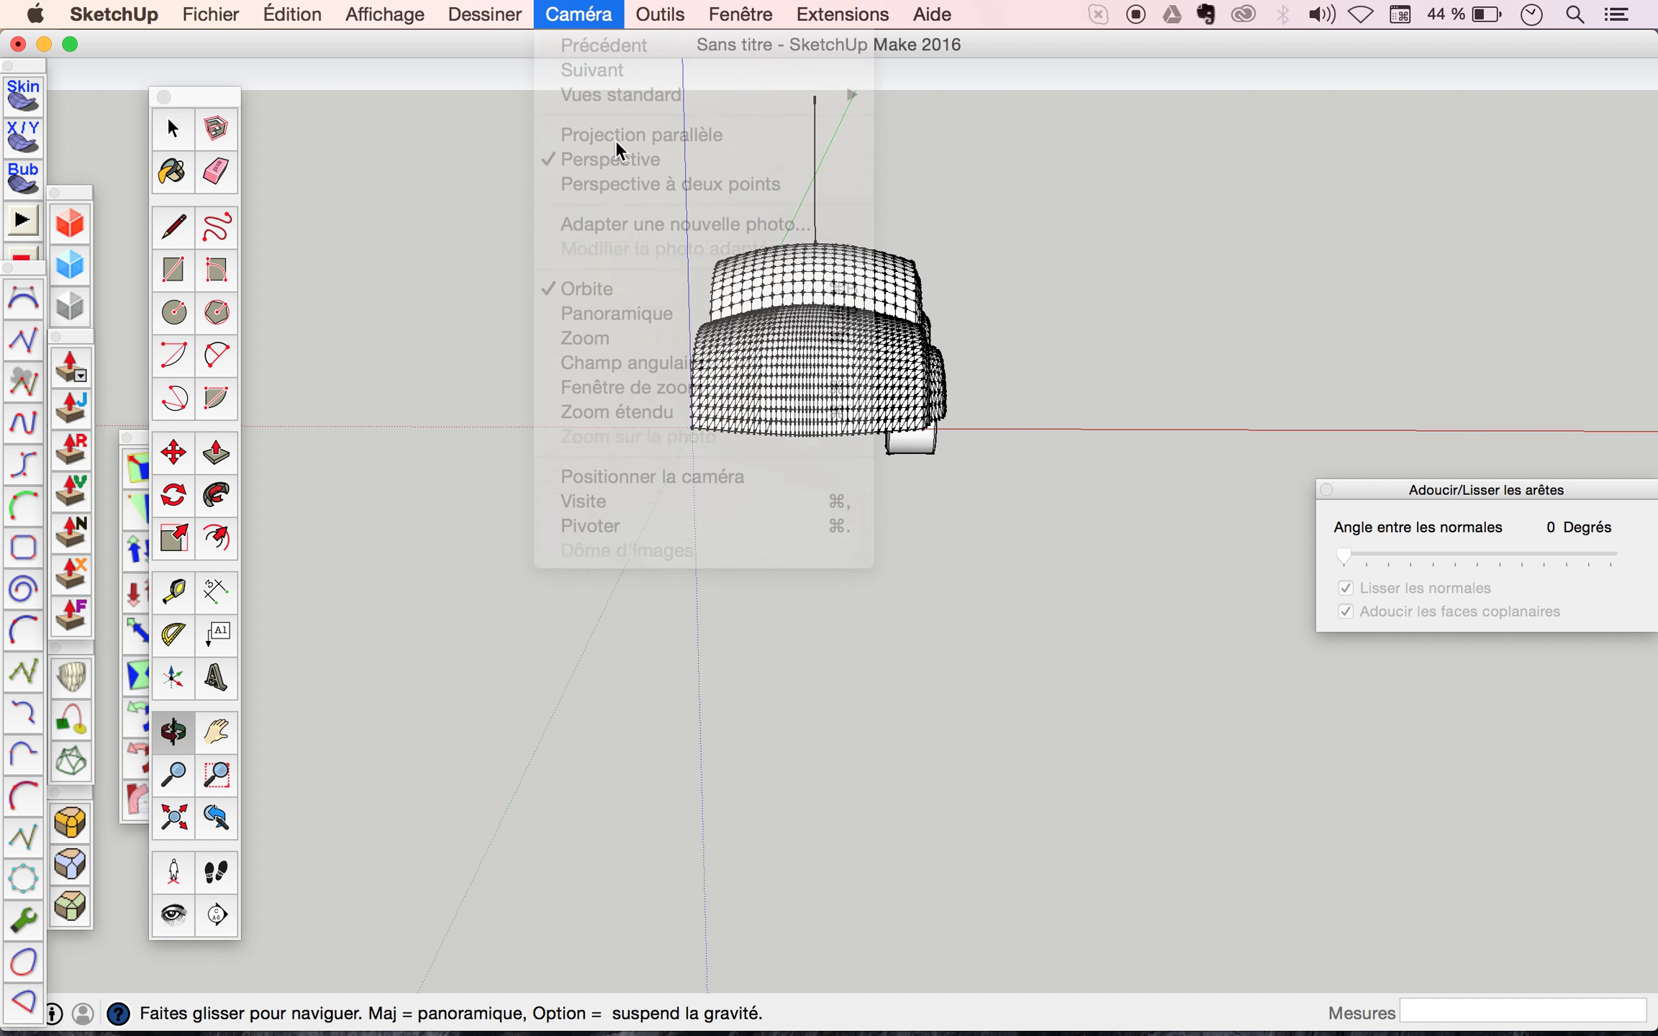
pyautogui.click(557, 12)
pyautogui.moveTo(620, 95)
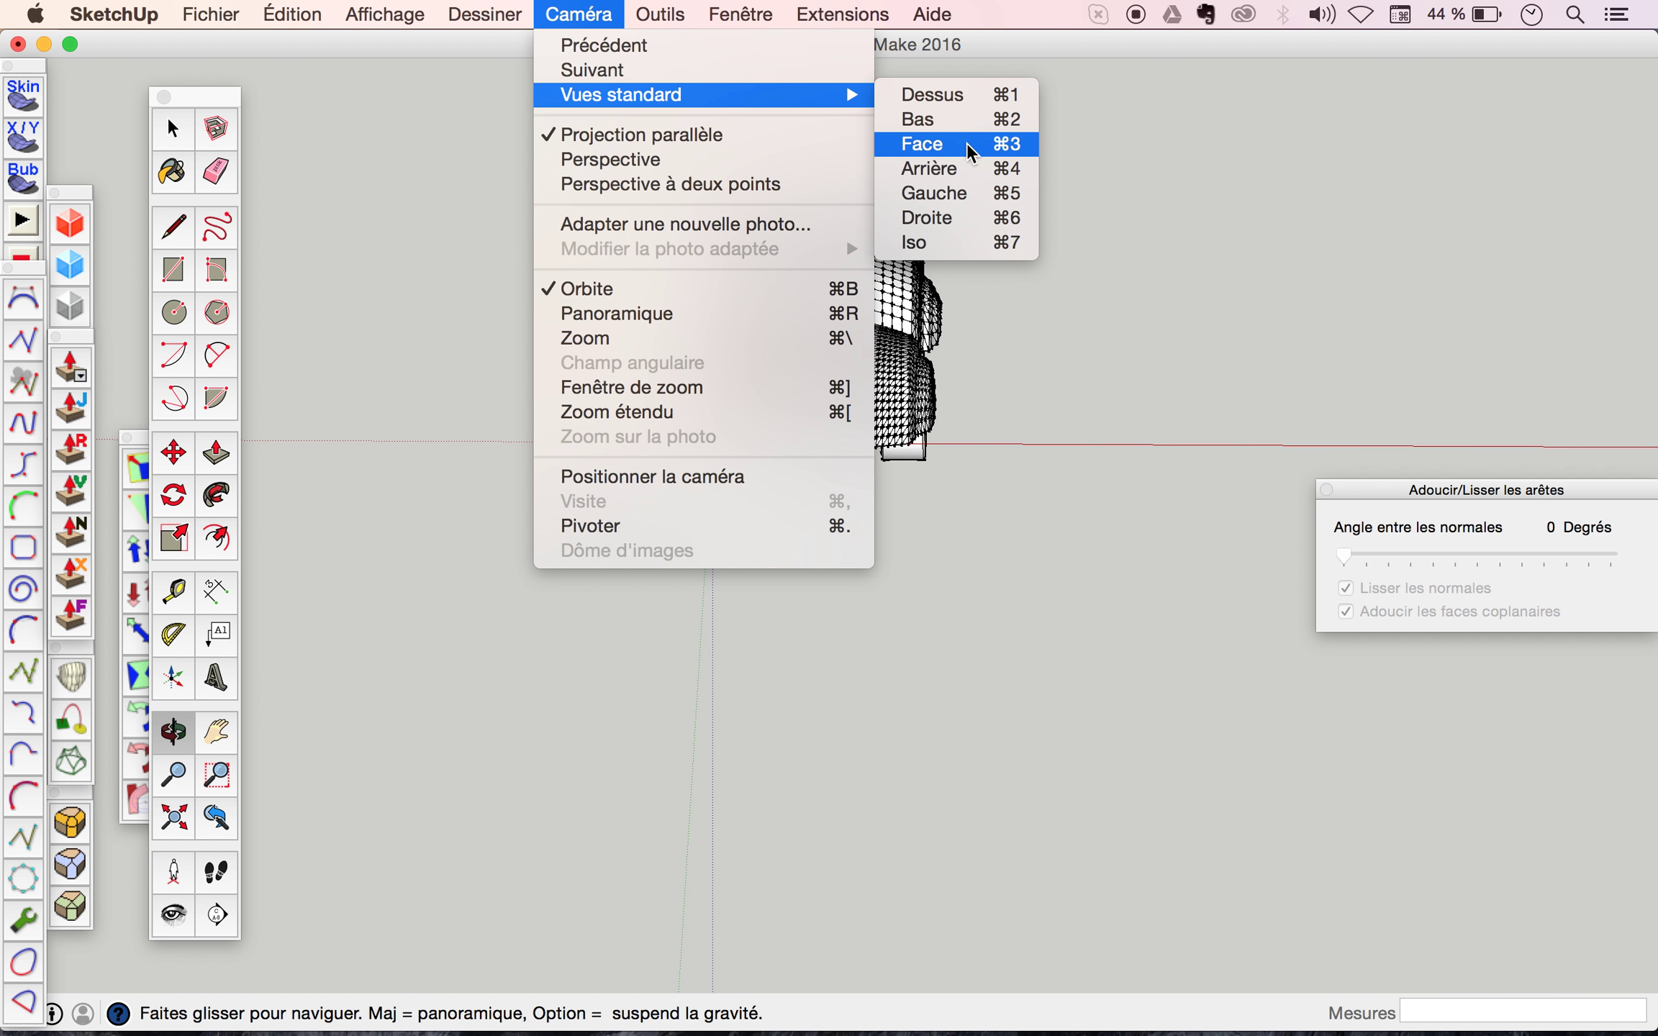
pyautogui.click(957, 146)
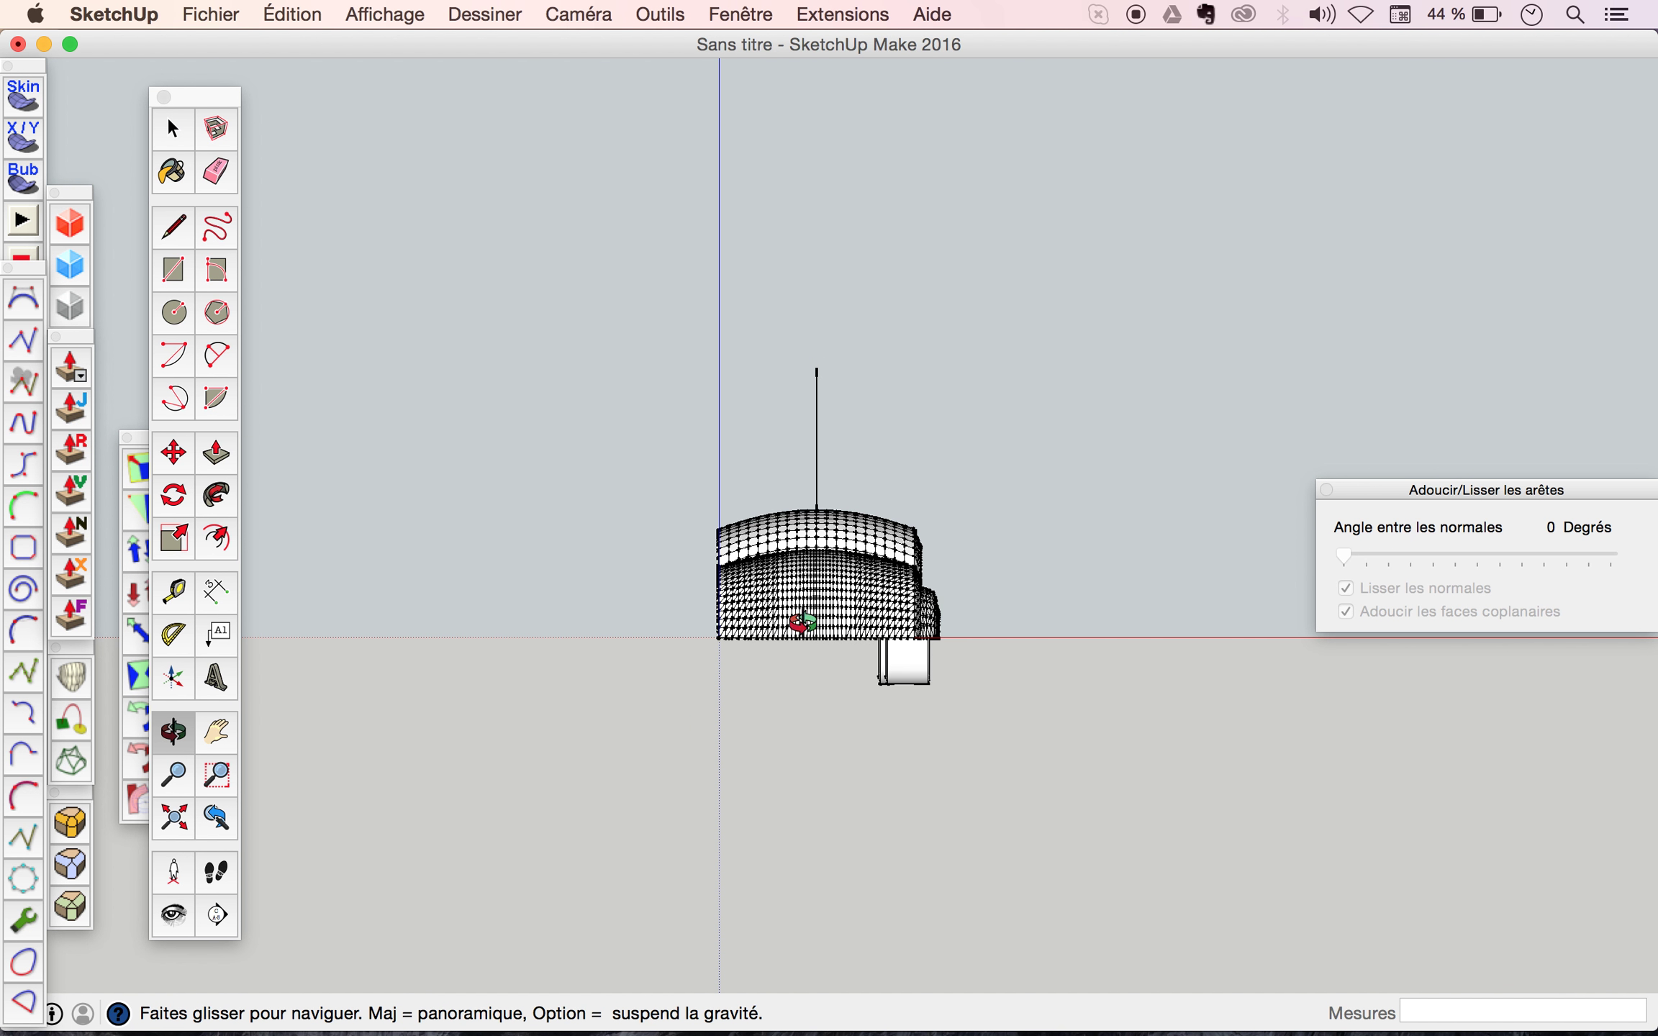
pyautogui.scroll(3, 788, 629)
pyautogui.scroll(1, 785, 629)
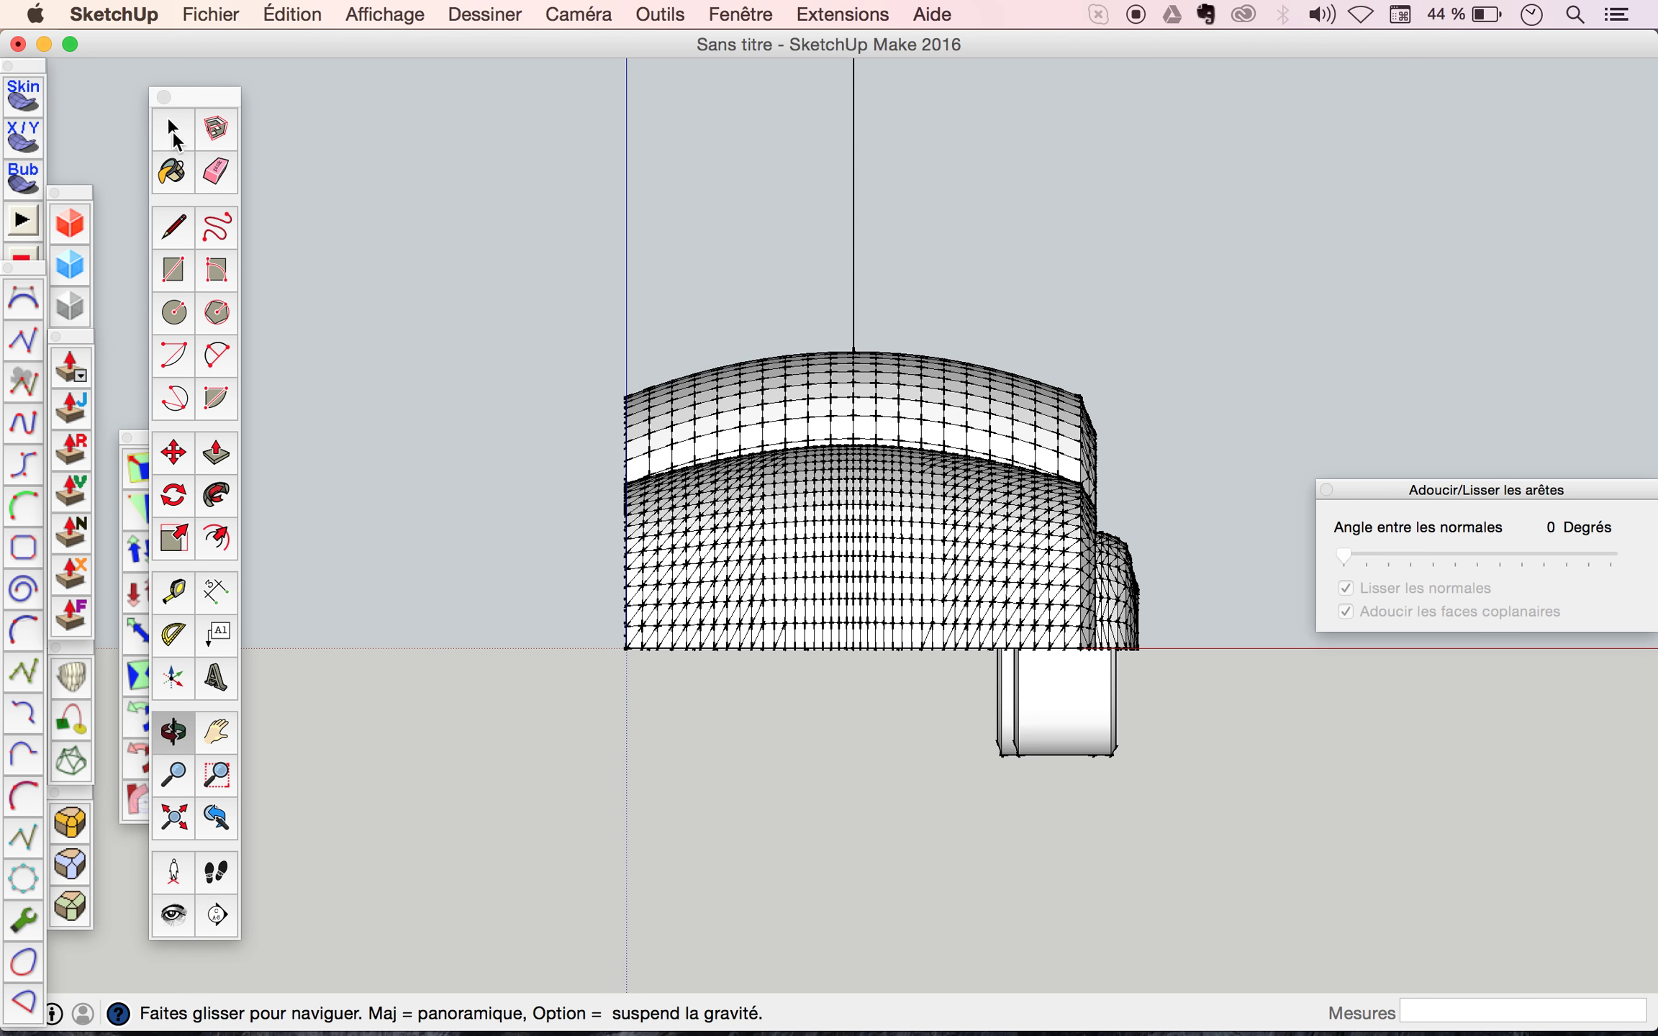
pyautogui.click(171, 126)
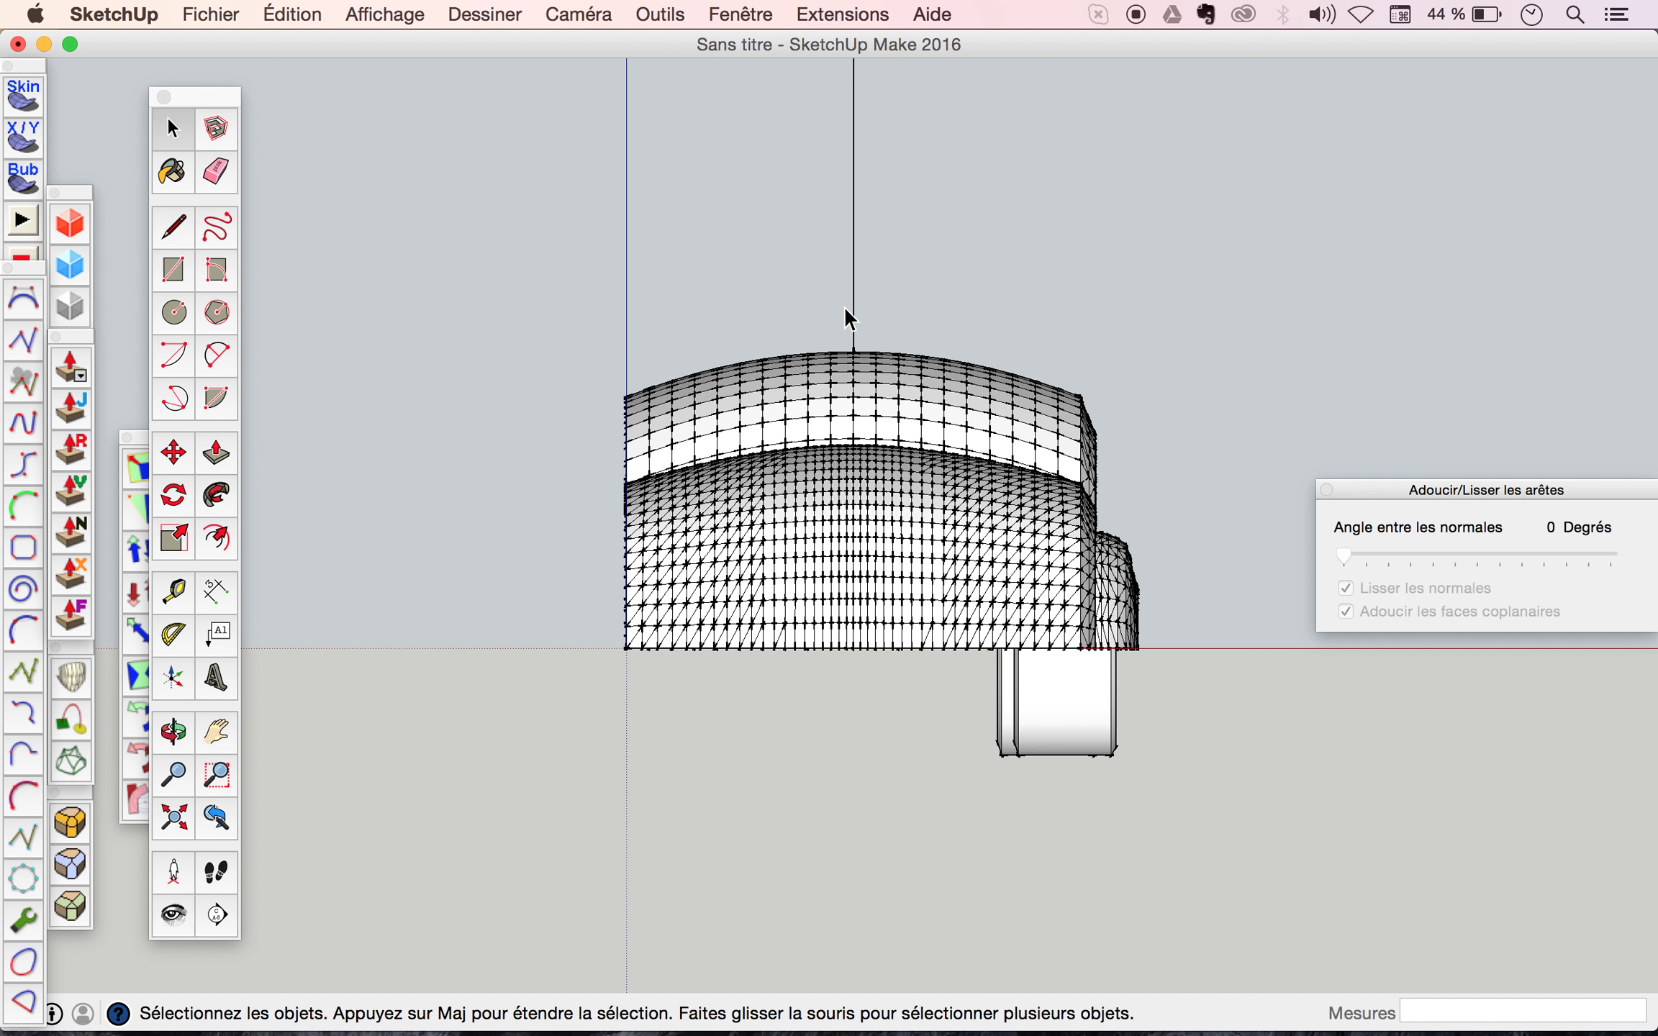
# Window-select the mesh left of the reference line and delete that half of the car.
pyautogui.moveTo(845, 301); pyautogui.dragTo(838, 568)
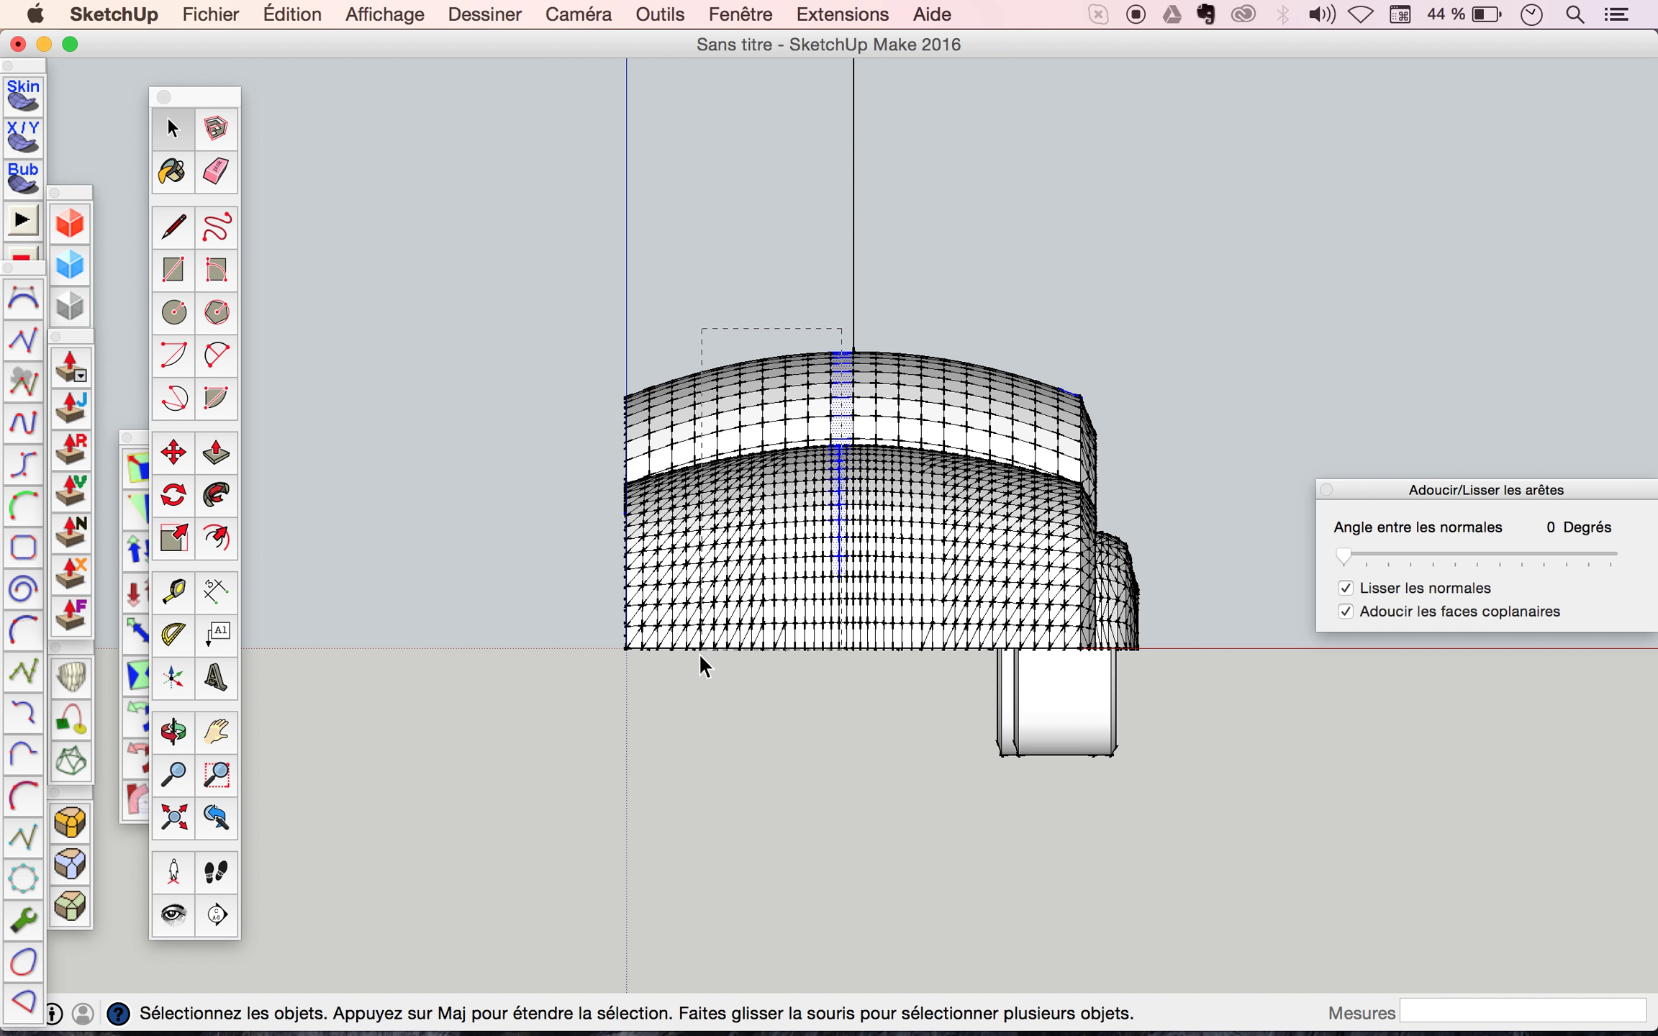
pyautogui.moveTo(579, 719); pyautogui.dragTo(580, 719)
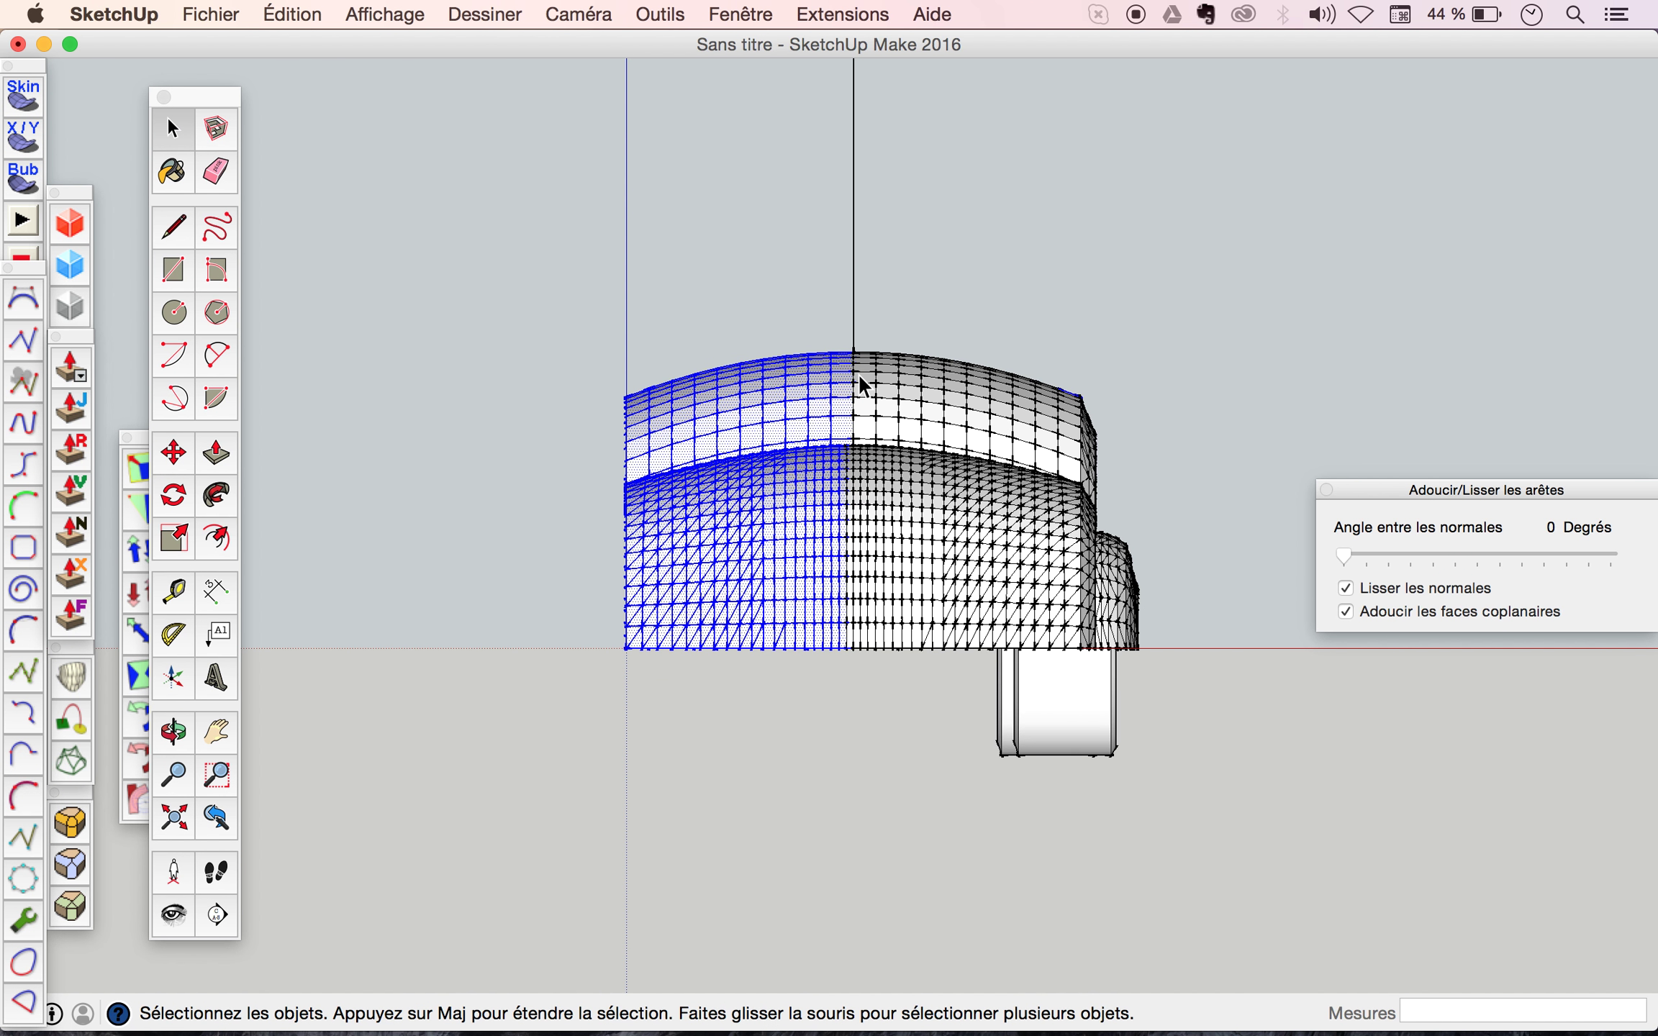
pyautogui.scroll(3, 859, 376)
pyautogui.scroll(-3, 859, 376)
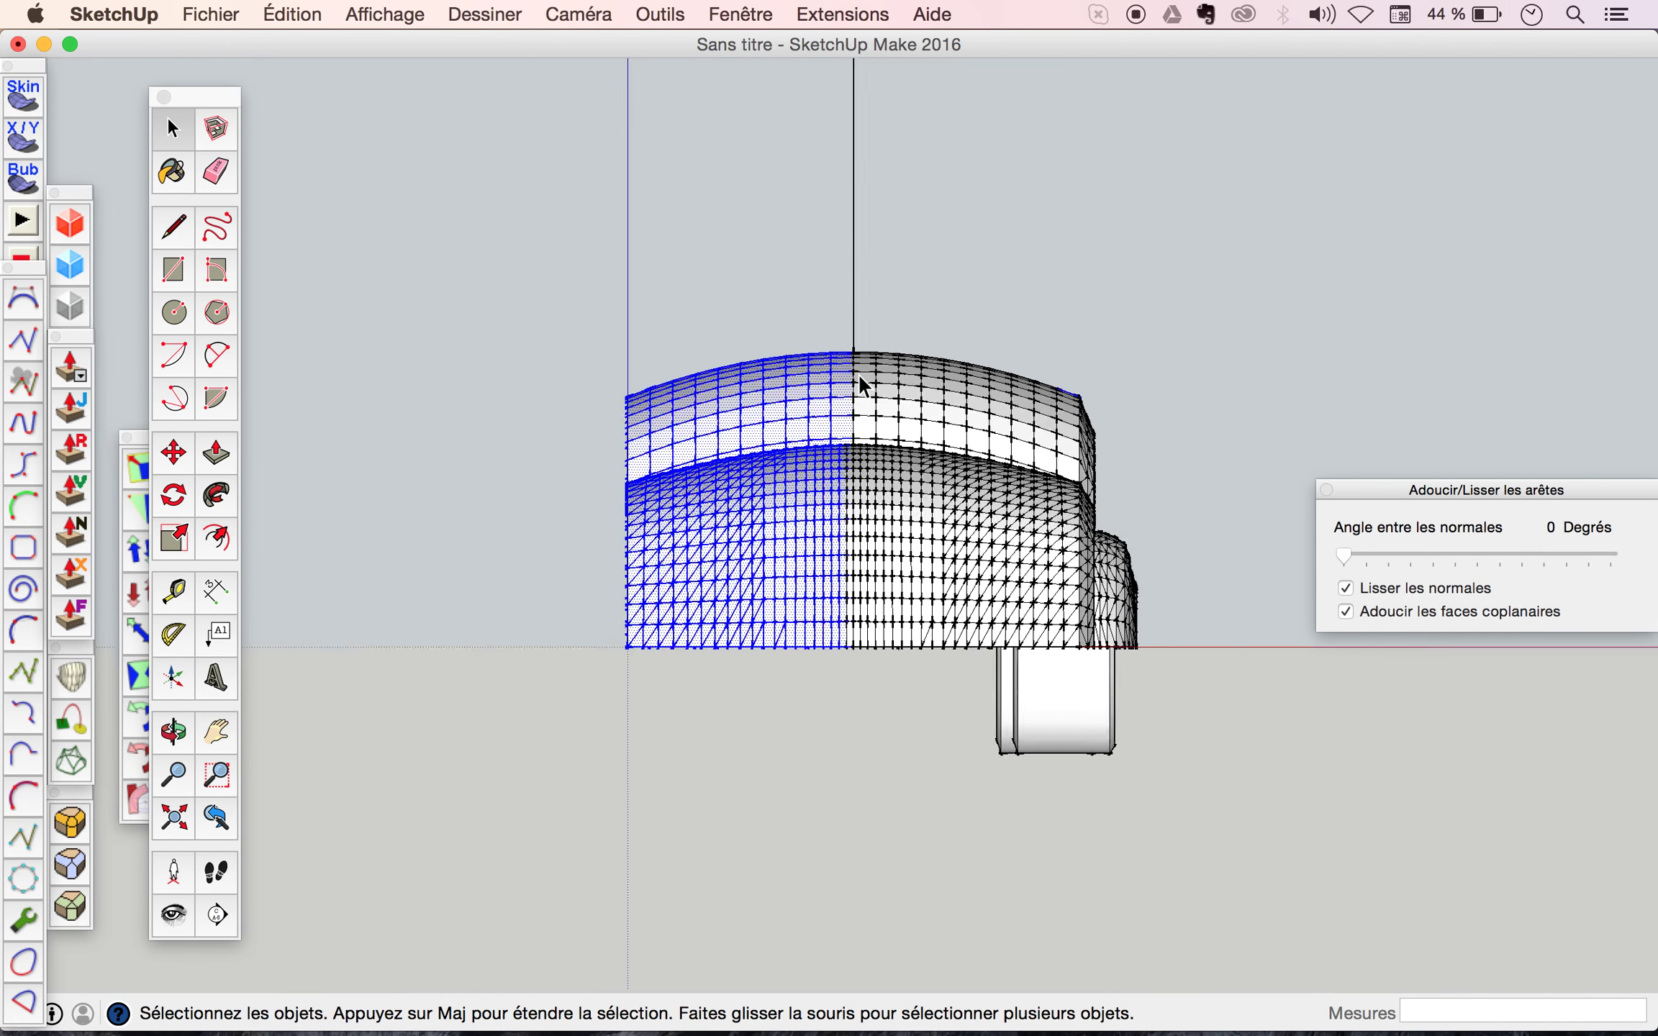
pyautogui.scroll(-1, 857, 373)
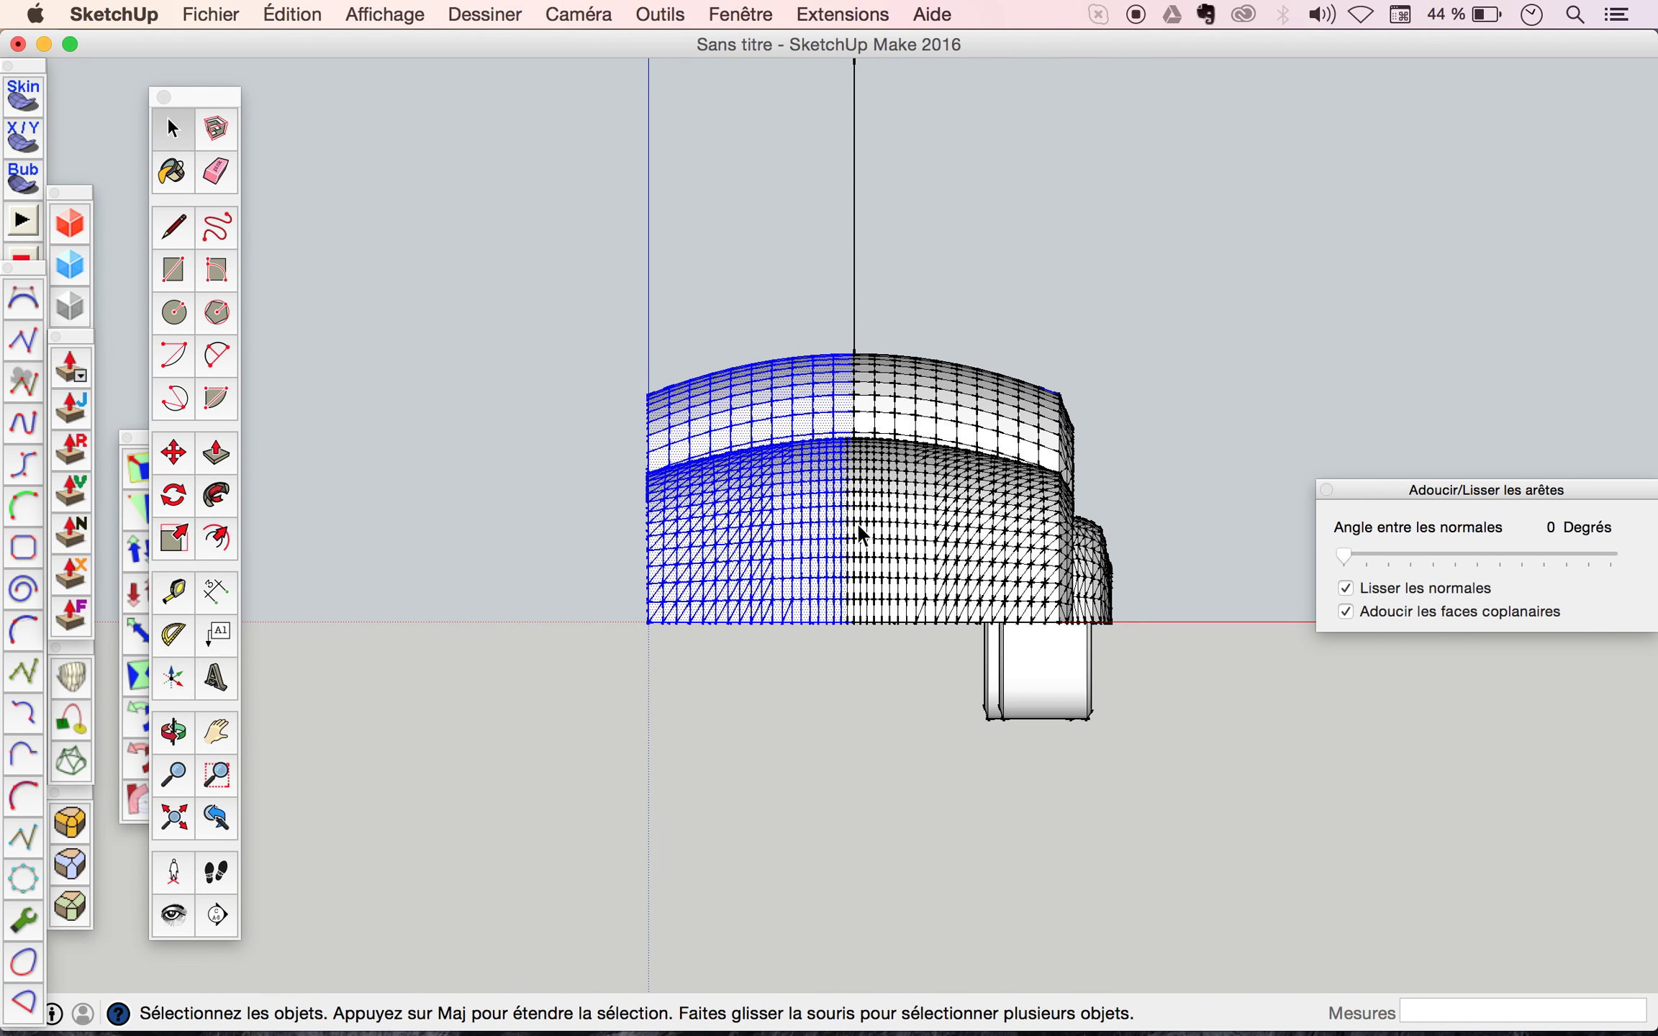
pyautogui.press('Delete')
pyautogui.moveTo(861, 534)
pyautogui.mouseDown(button='middle')
pyautogui.moveTo(1124, 664)
pyautogui.moveTo(1110, 489)
pyautogui.moveTo(979, 489)
pyautogui.moveTo(992, 456)
pyautogui.moveTo(1043, 459)
pyautogui.moveTo(1051, 518)
pyautogui.moveTo(1125, 604)
pyautogui.mouseUp(button='middle')
# Return to the parallel Face view and zoom in on the centre cut.
pyautogui.moveTo(689, 464)
pyautogui.mouseDown(button='middle')
pyautogui.moveTo(585, 474)
pyautogui.moveTo(854, 485)
pyautogui.moveTo(962, 593)
pyautogui.moveTo(888, 670)
pyautogui.moveTo(991, 704)
pyautogui.moveTo(953, 715)
pyautogui.moveTo(915, 610)
pyautogui.mouseUp(button='middle')
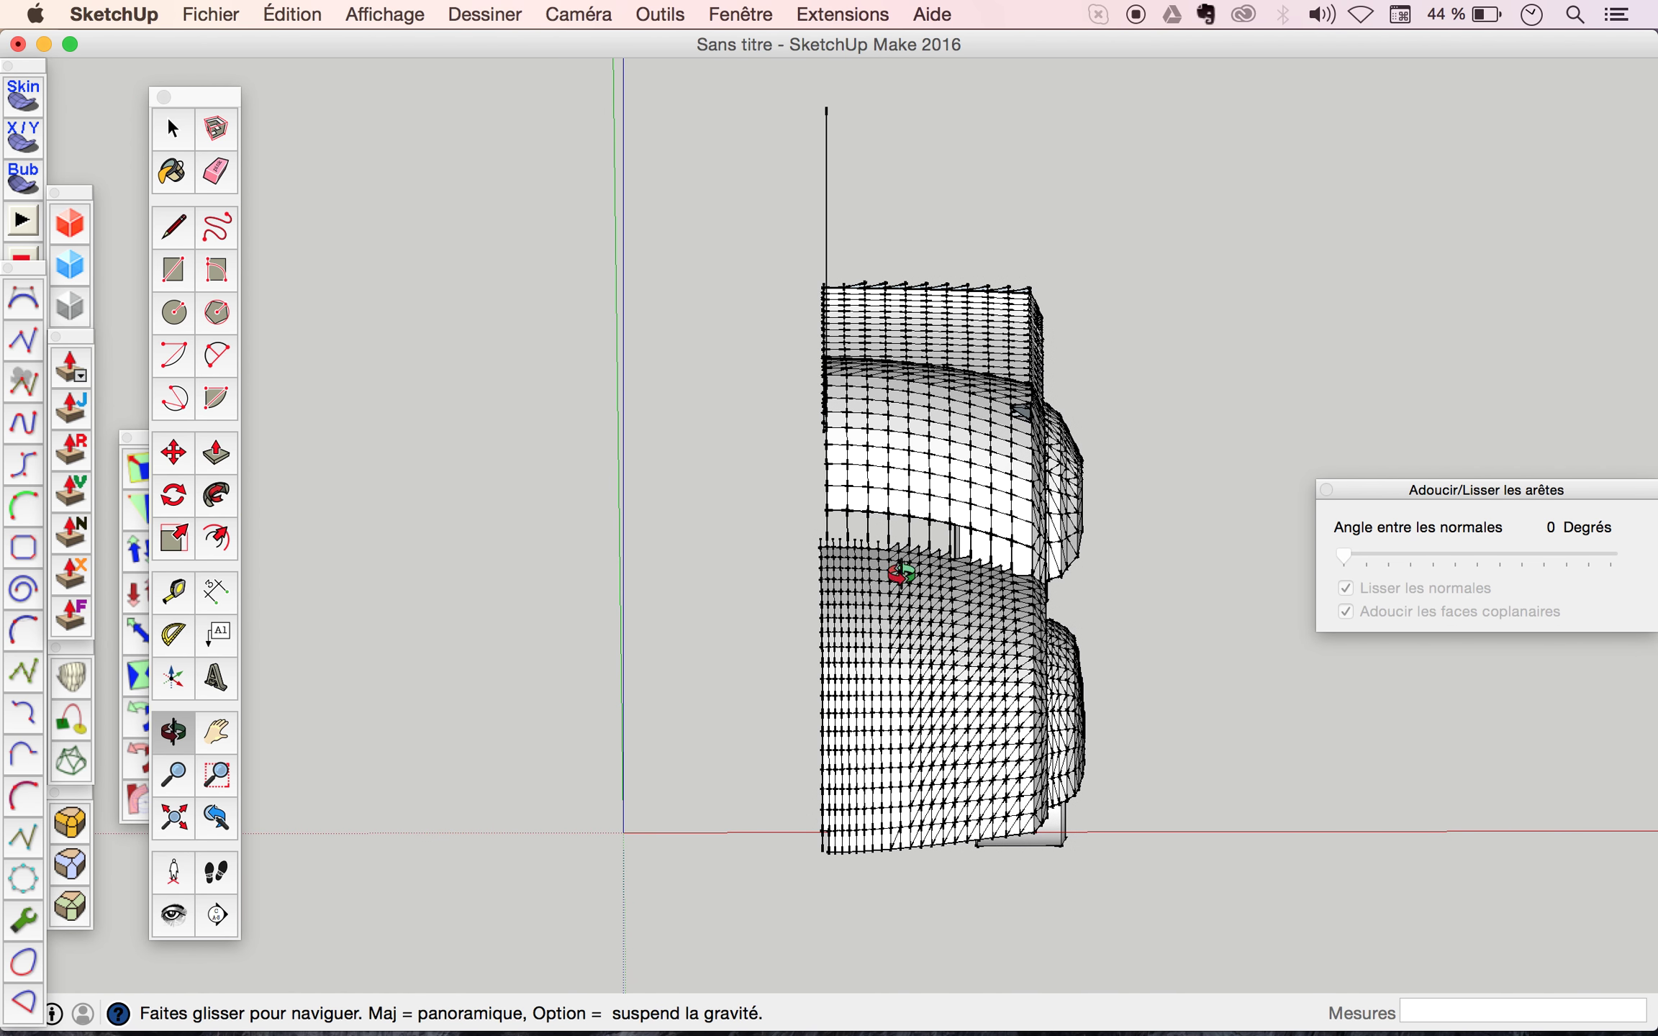
pyautogui.scroll(5, 861, 476)
pyautogui.scroll(3, 862, 477)
pyautogui.moveTo(862, 477)
pyautogui.mouseDown(button='middle')
pyautogui.moveTo(870, 532)
pyautogui.moveTo(840, 473)
pyautogui.moveTo(863, 429)
pyautogui.moveTo(862, 360)
pyautogui.moveTo(771, 202)
pyautogui.mouseUp(button='middle')
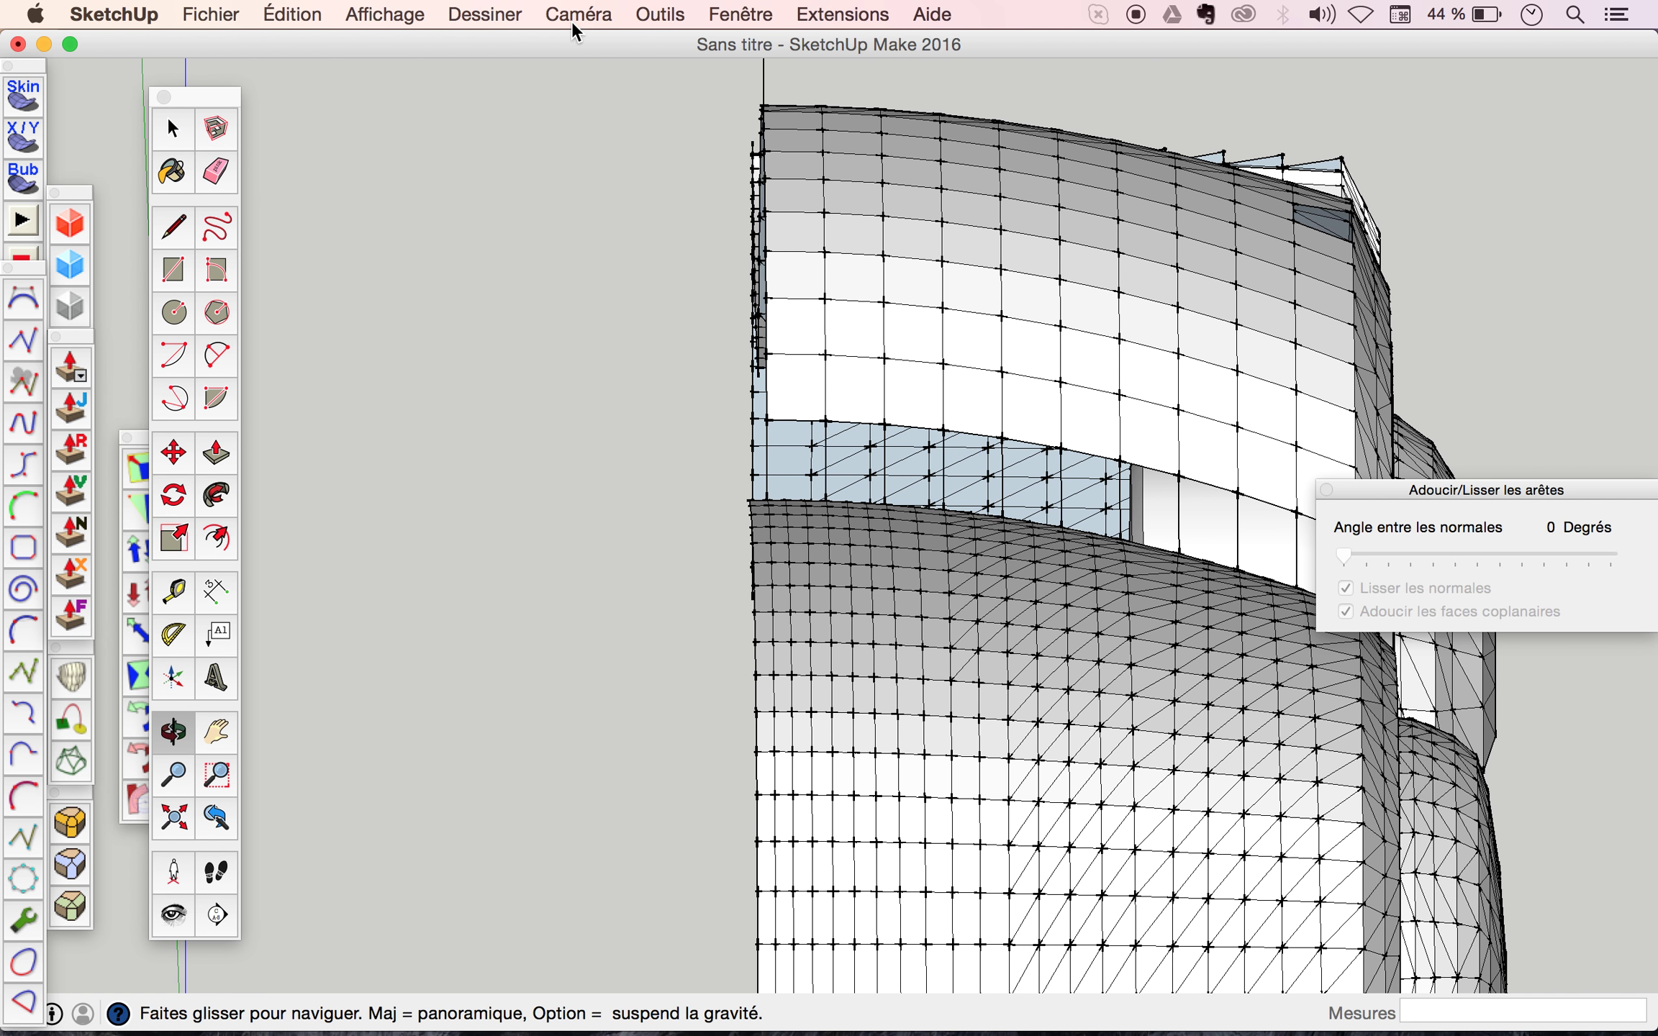
pyautogui.click(596, 16)
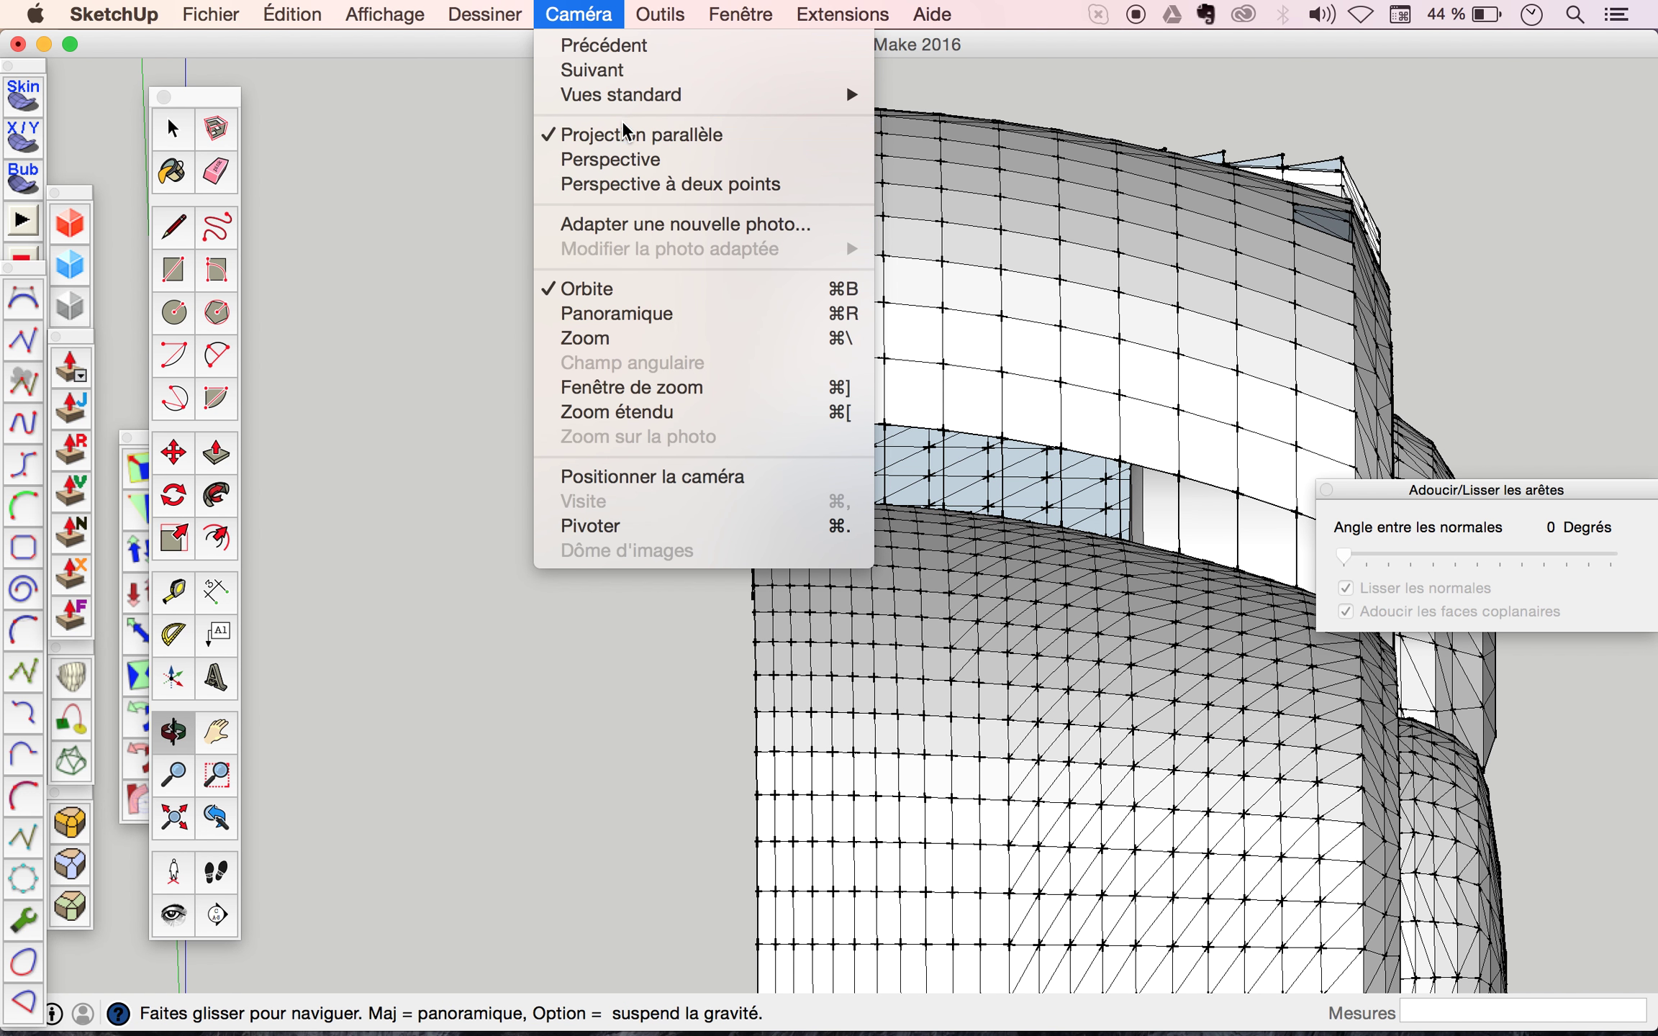
pyautogui.moveTo(620, 95)
pyautogui.click(948, 143)
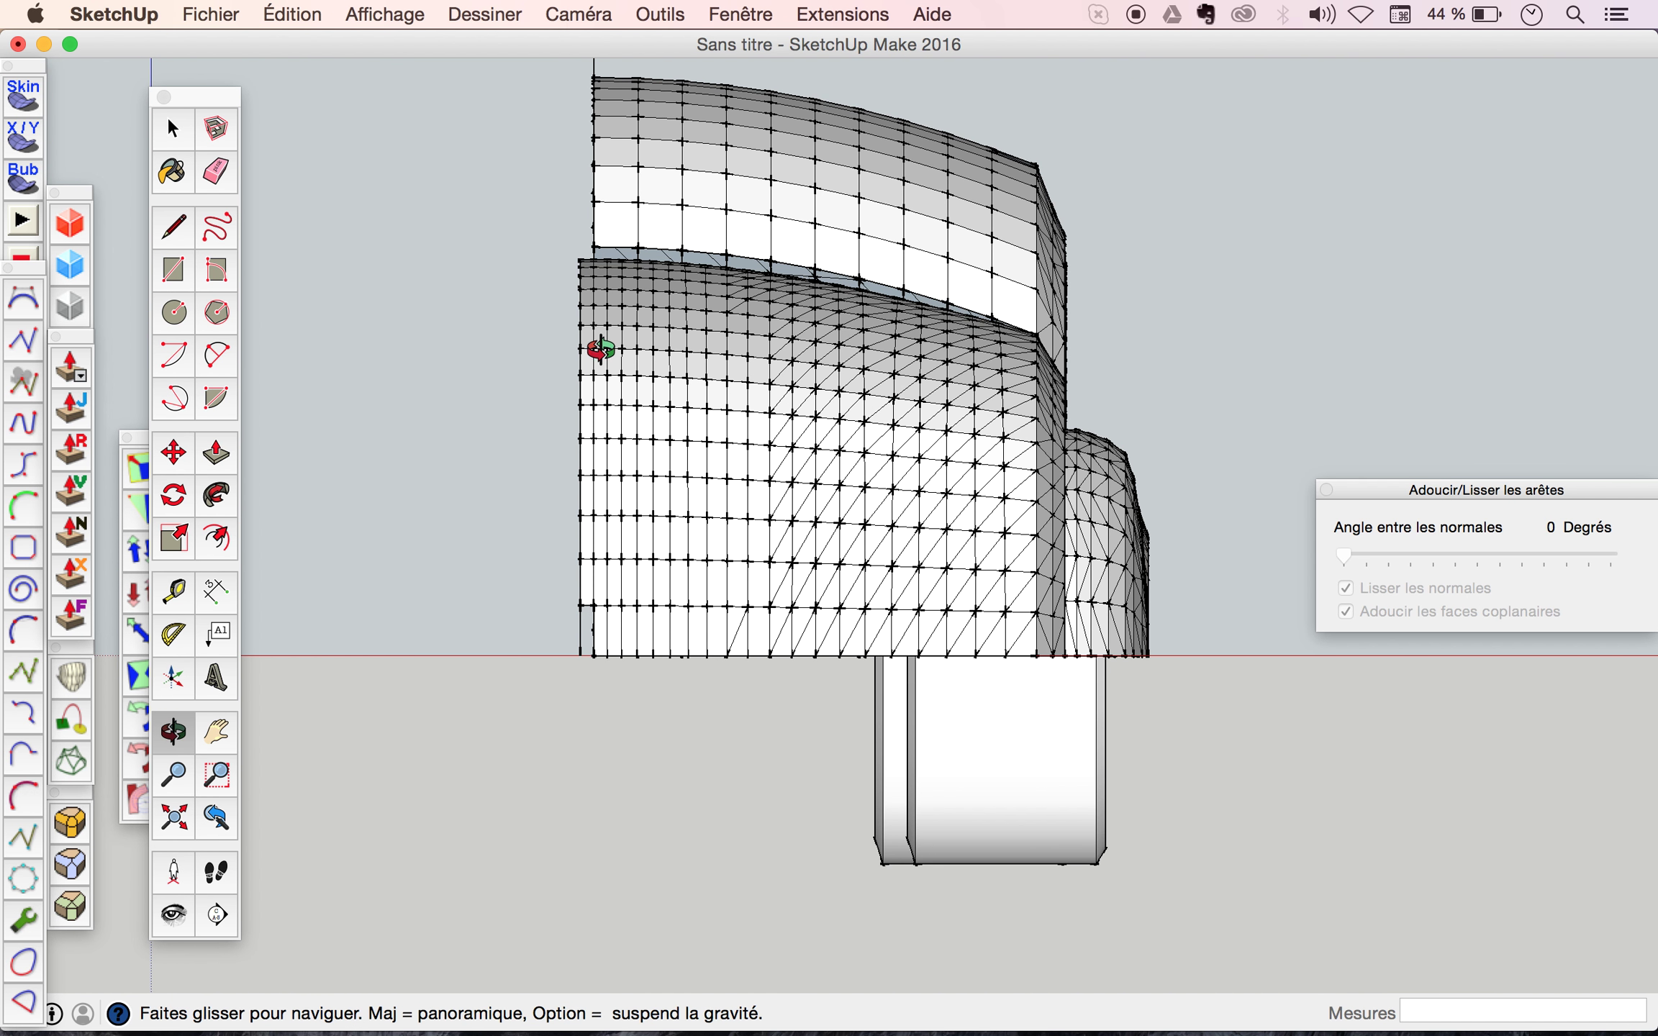
pyautogui.scroll(5, 602, 273)
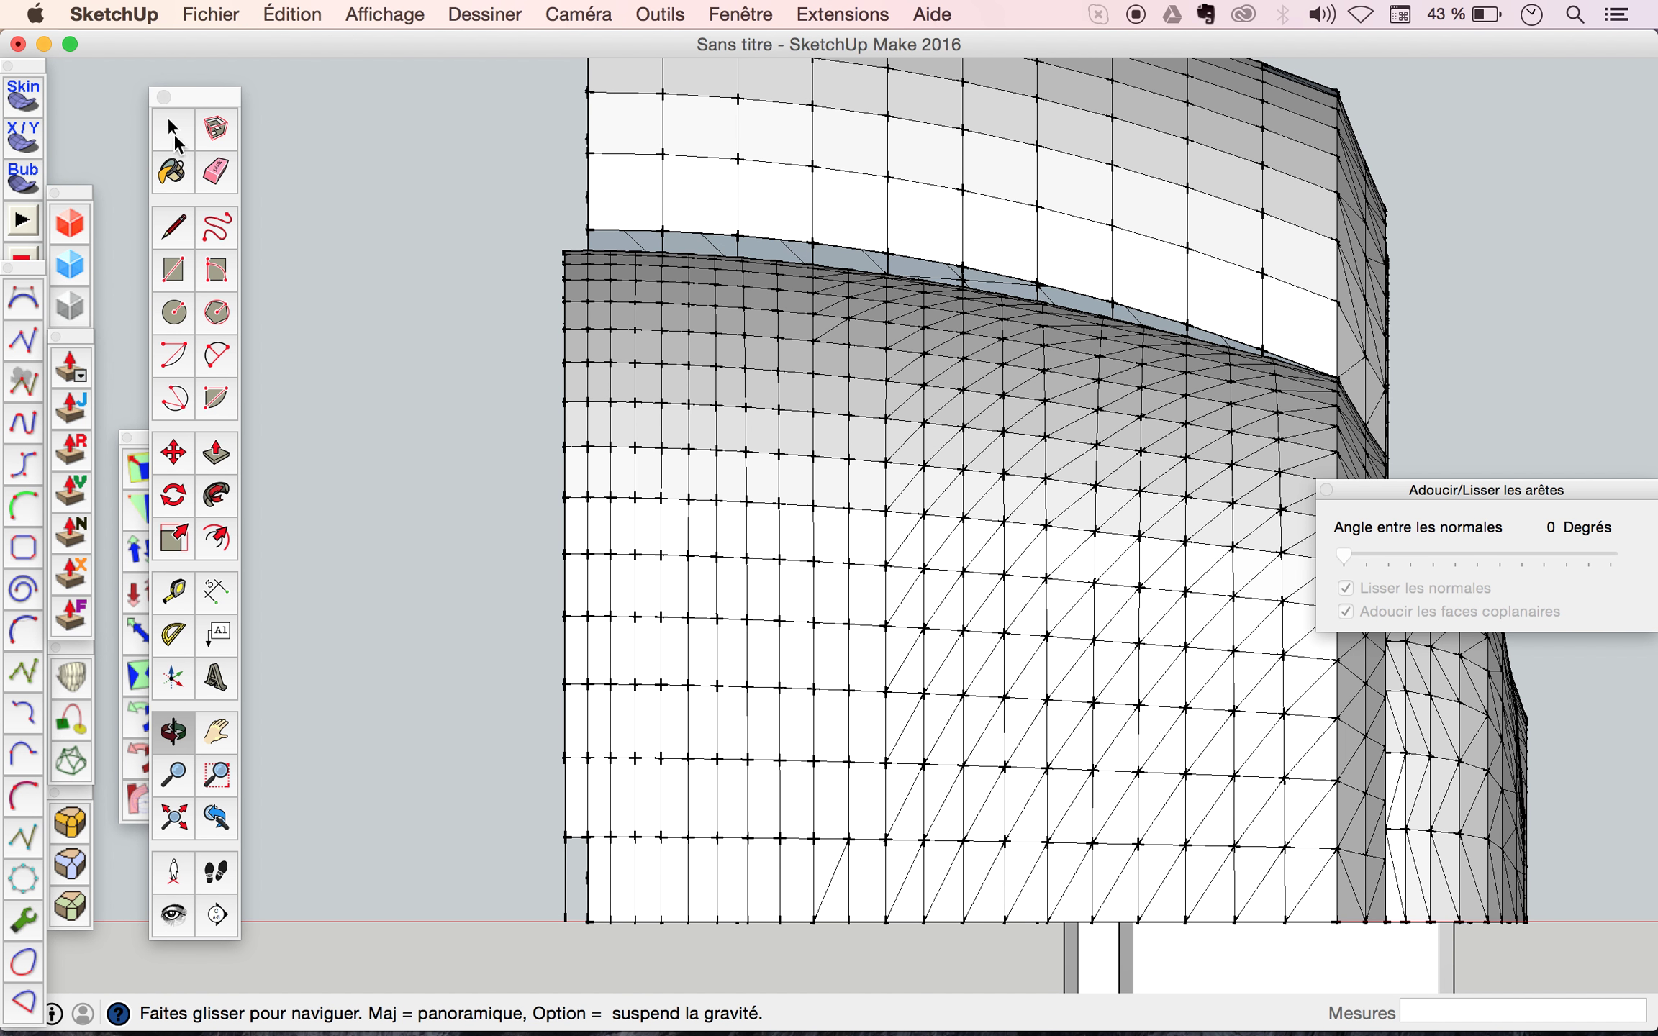
# Window-select and delete the stray column of edges left of the reference line.
pyautogui.click(172, 131)
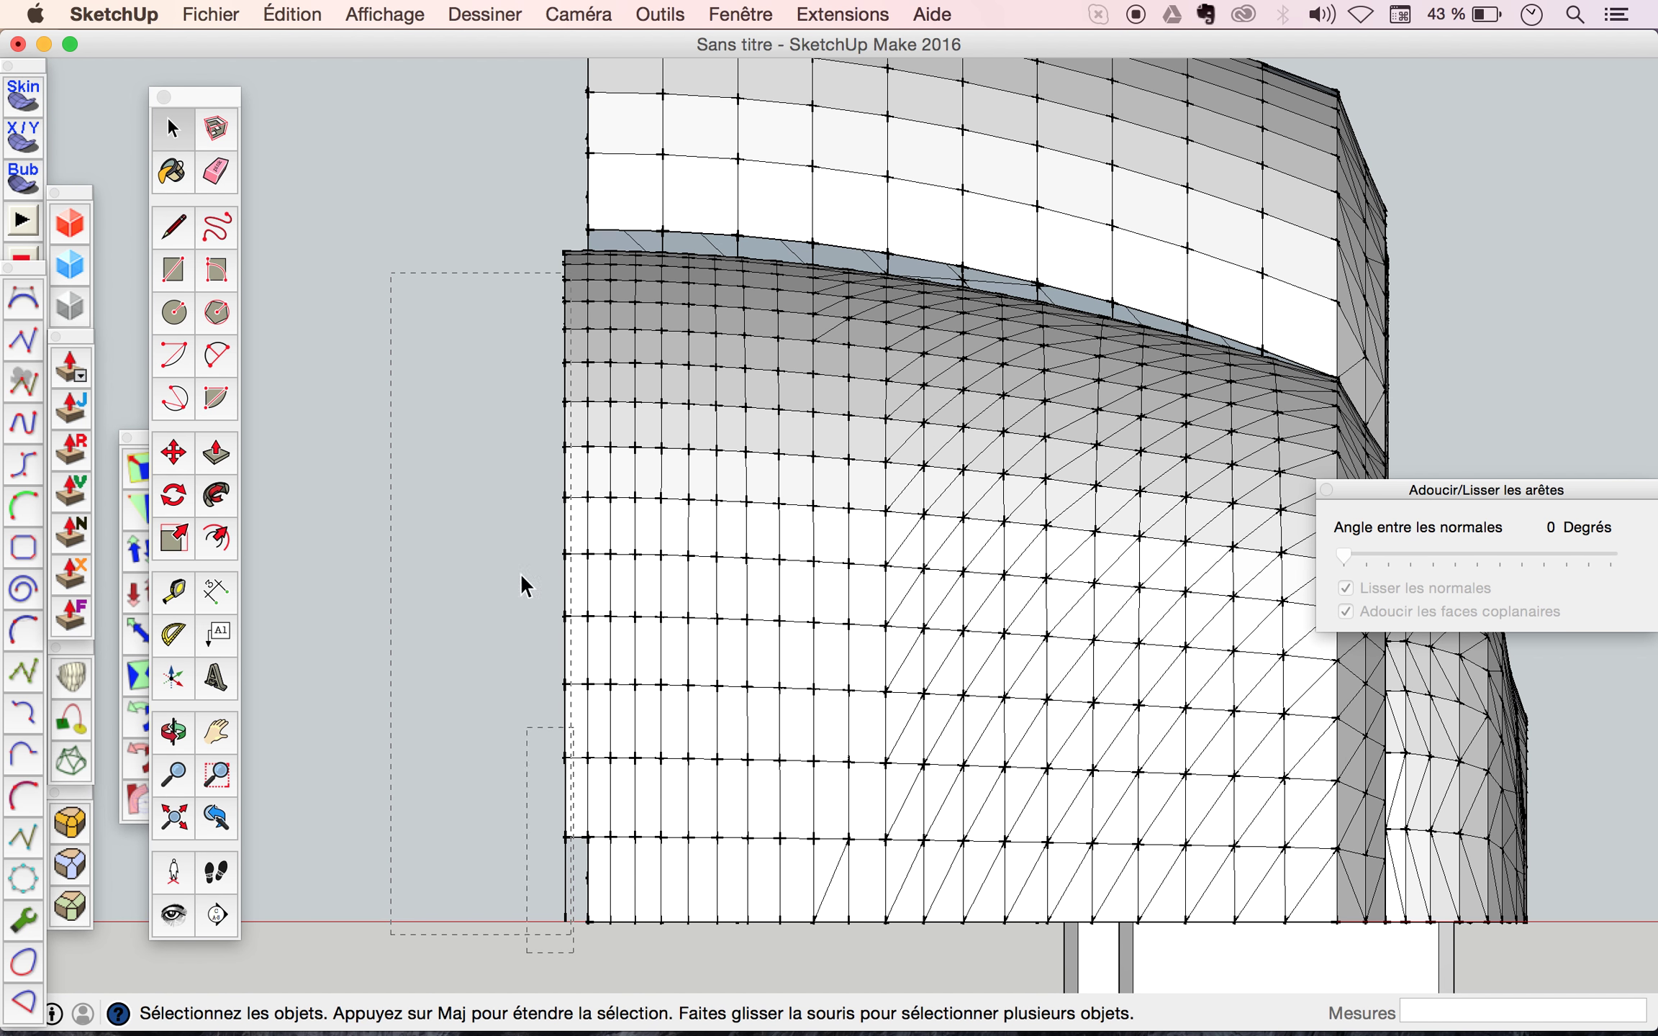
pyautogui.moveTo(458, 142); pyautogui.dragTo(448, 148)
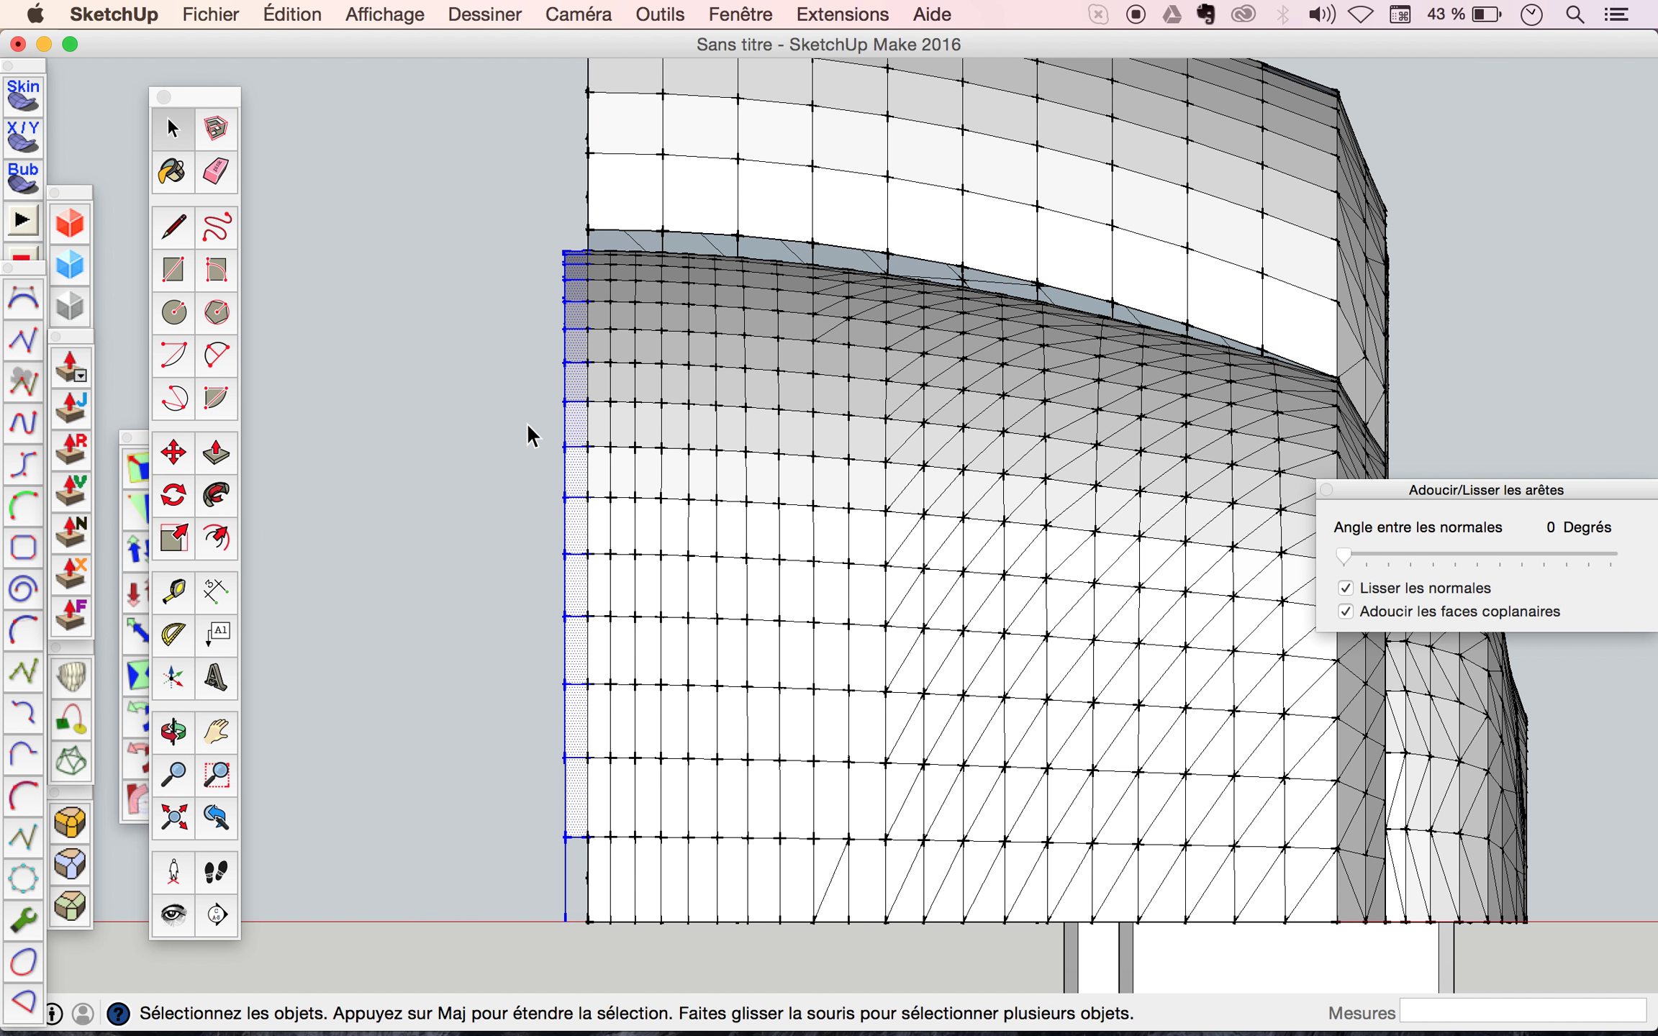
pyautogui.press('Delete')
pyautogui.scroll(-5, 888, 585)
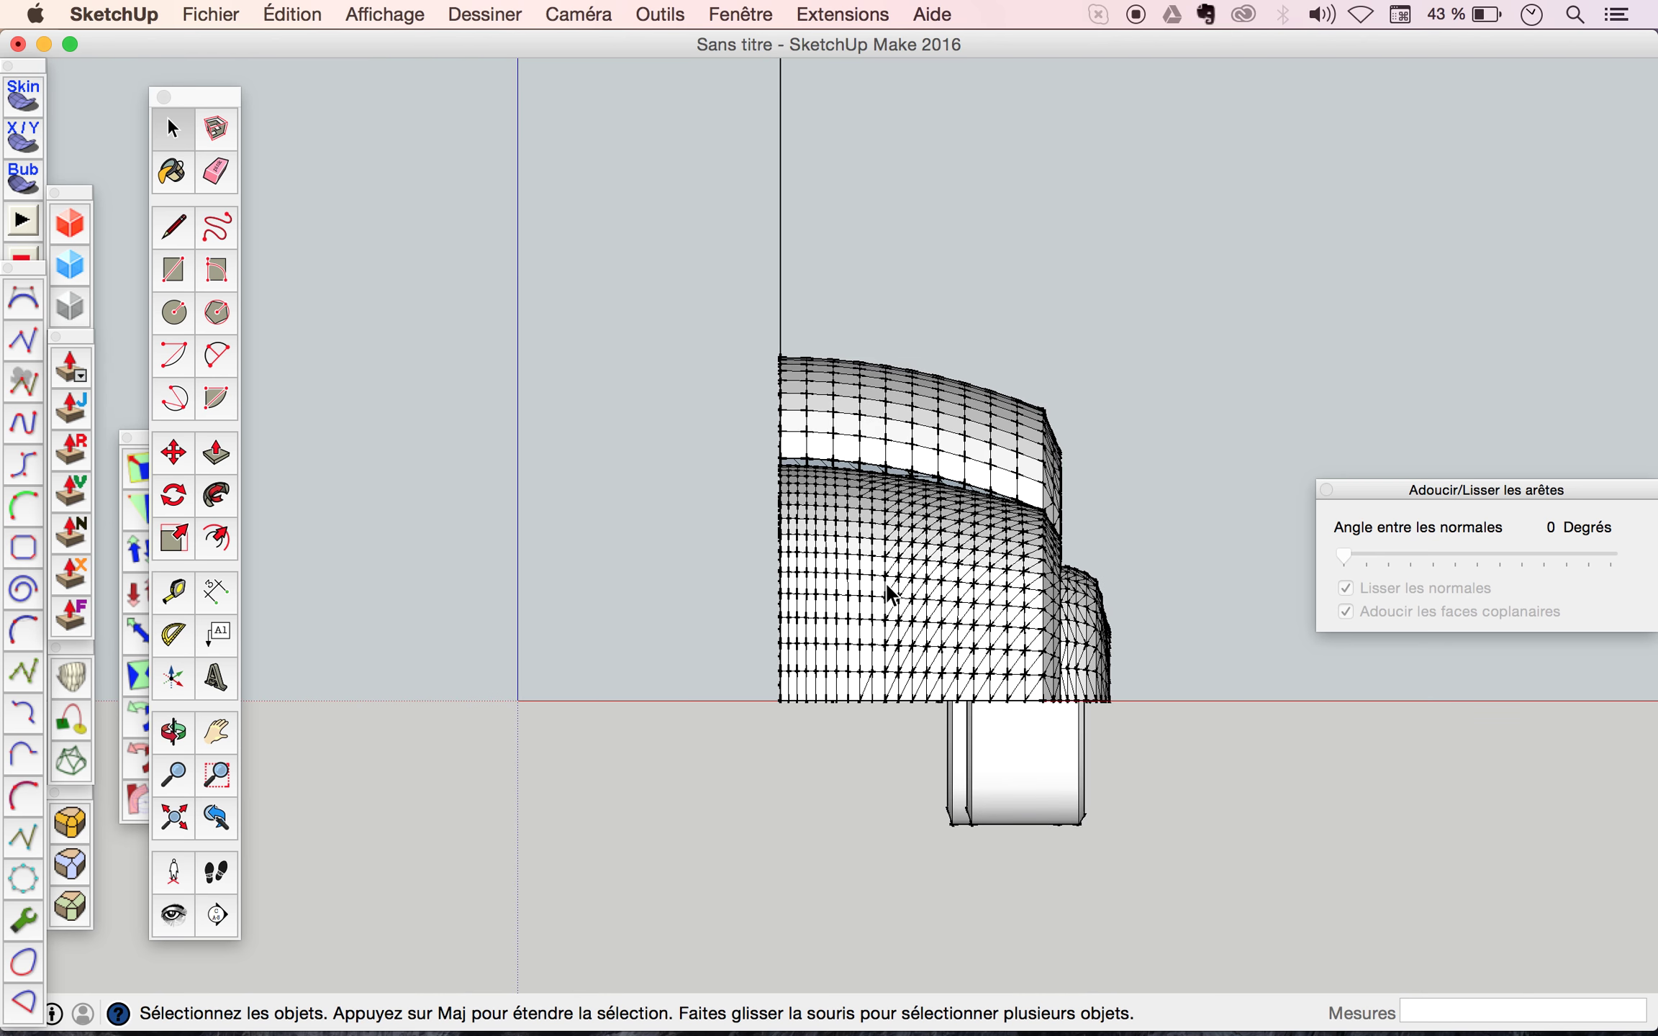
pyautogui.press('o')
pyautogui.moveTo(896, 583)
pyautogui.mouseDown()
pyautogui.moveTo(1055, 652)
pyautogui.moveTo(984, 684)
pyautogui.moveTo(1211, 740)
pyautogui.moveTo(869, 552)
pyautogui.moveTo(1214, 584)
pyautogui.moveTo(1056, 643)
pyautogui.mouseUp()
# Orbit and zoom over the upper band of the half-body mesh.
pyautogui.scroll(5, 869, 552)
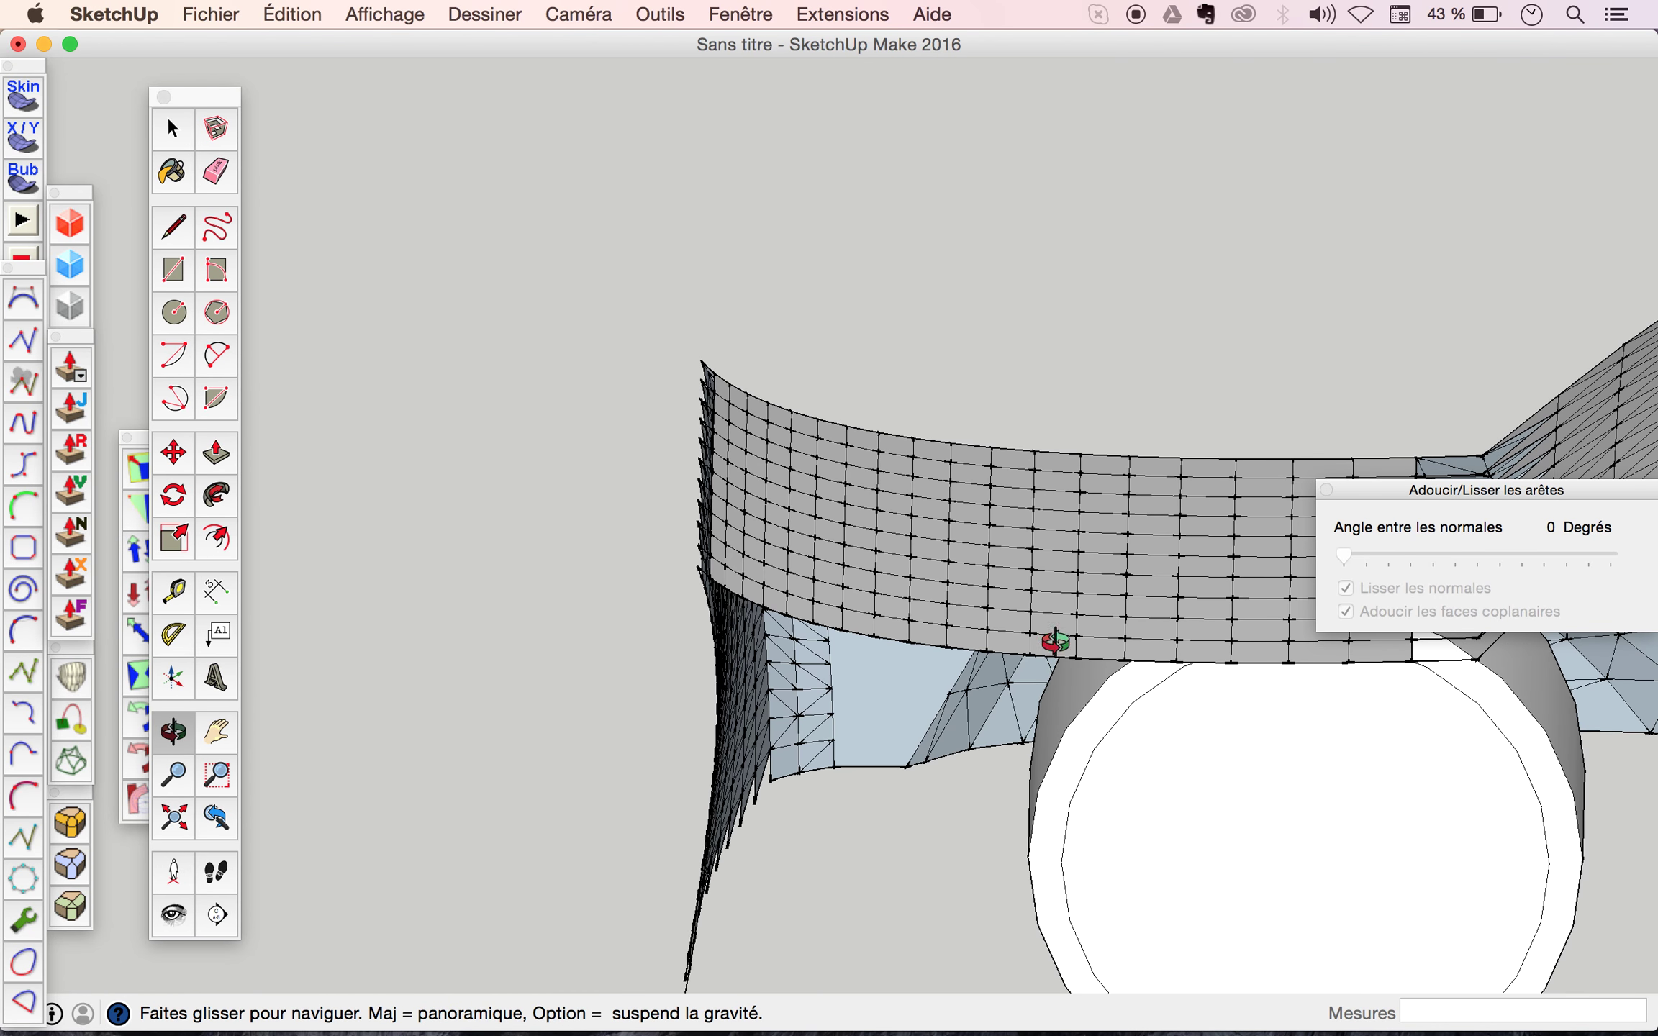
pyautogui.moveTo(758, 614); pyautogui.dragTo(1103, 544)
pyautogui.scroll(3, 969, 481)
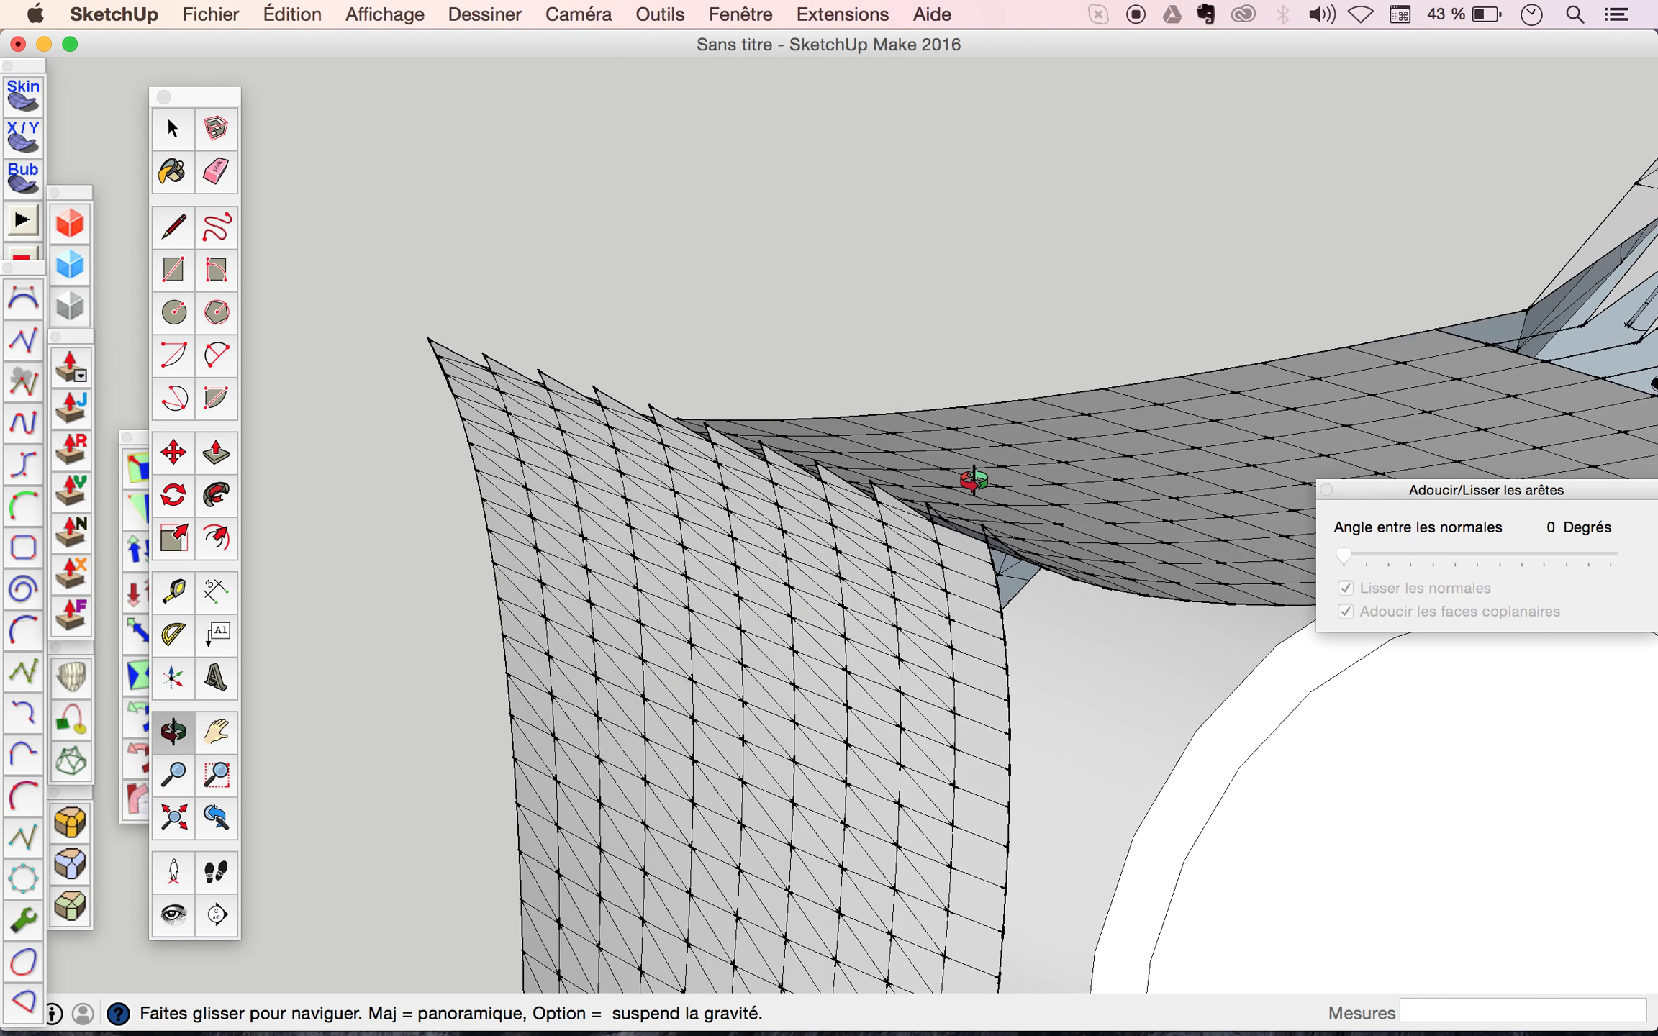
pyautogui.scroll(3, 973, 480)
pyautogui.moveTo(974, 480)
pyautogui.mouseDown()
pyautogui.moveTo(1021, 548)
pyautogui.moveTo(974, 592)
pyautogui.moveTo(746, 542)
pyautogui.mouseUp()
pyautogui.scroll(-3, 599, 544)
pyautogui.scroll(-3, 611, 544)
pyautogui.scroll(-2, 611, 544)
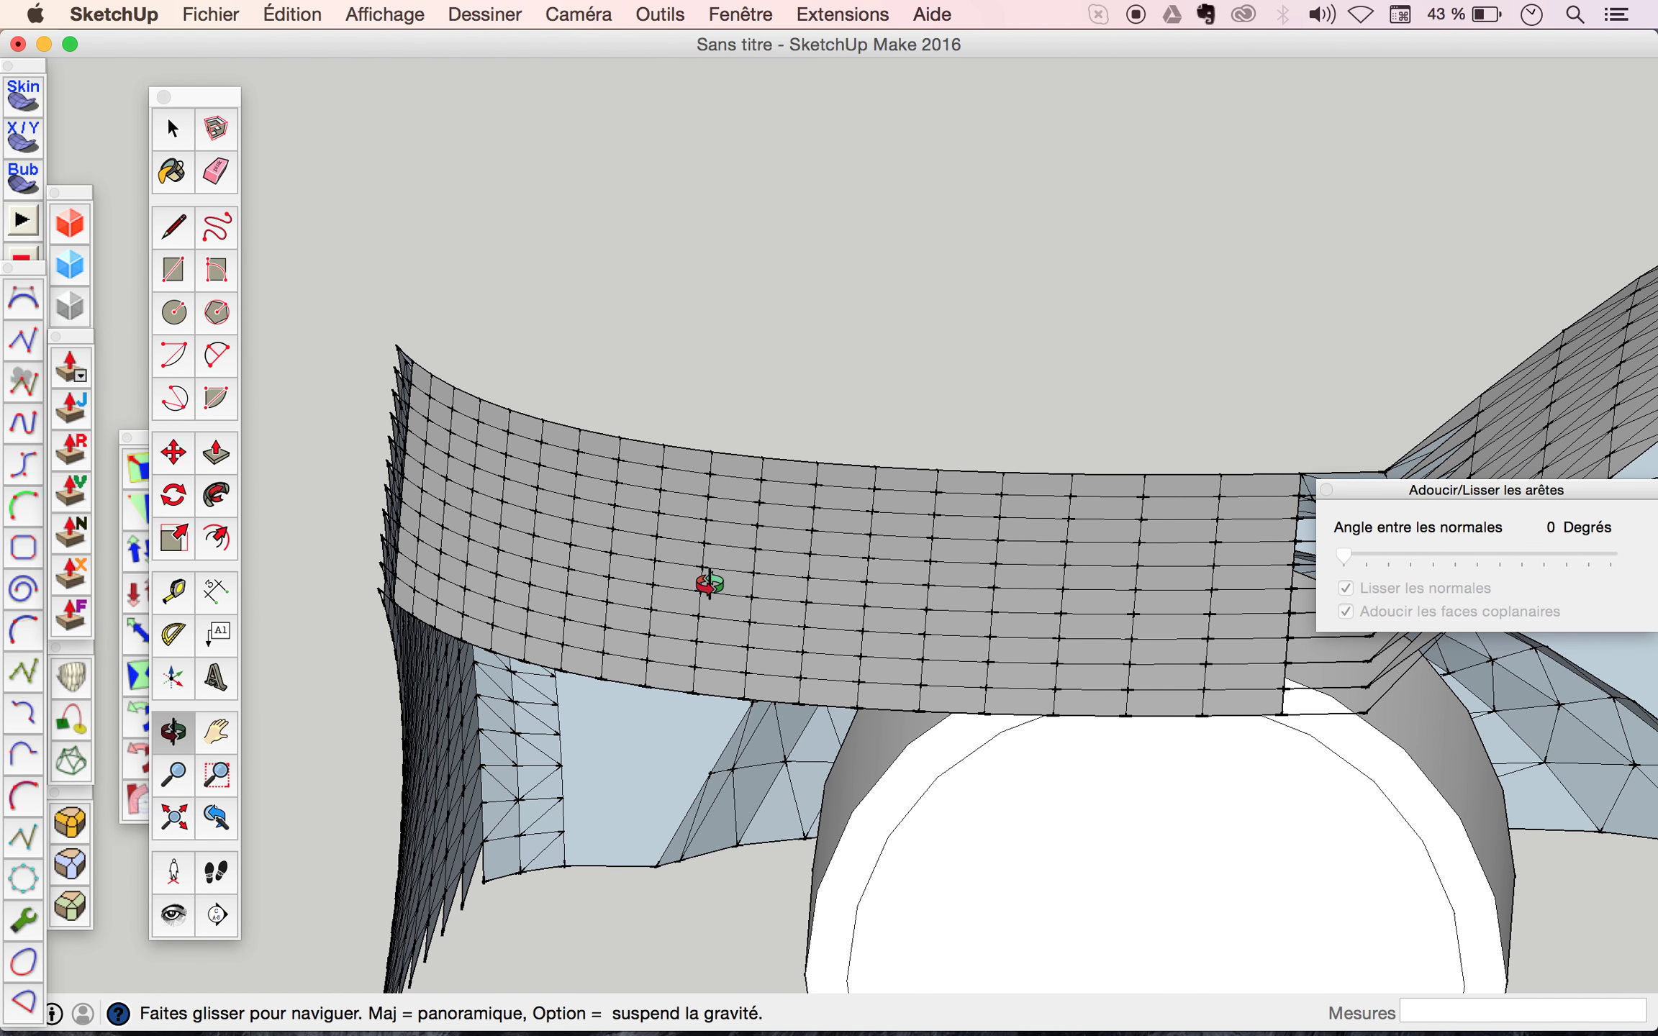
pyautogui.scroll(1, 479, 636)
# Orbit lower and zoom in on the spiked rear-fender corner.
pyautogui.moveTo(479, 636); pyautogui.dragTo(337, 636)
pyautogui.scroll(-3, 819, 609)
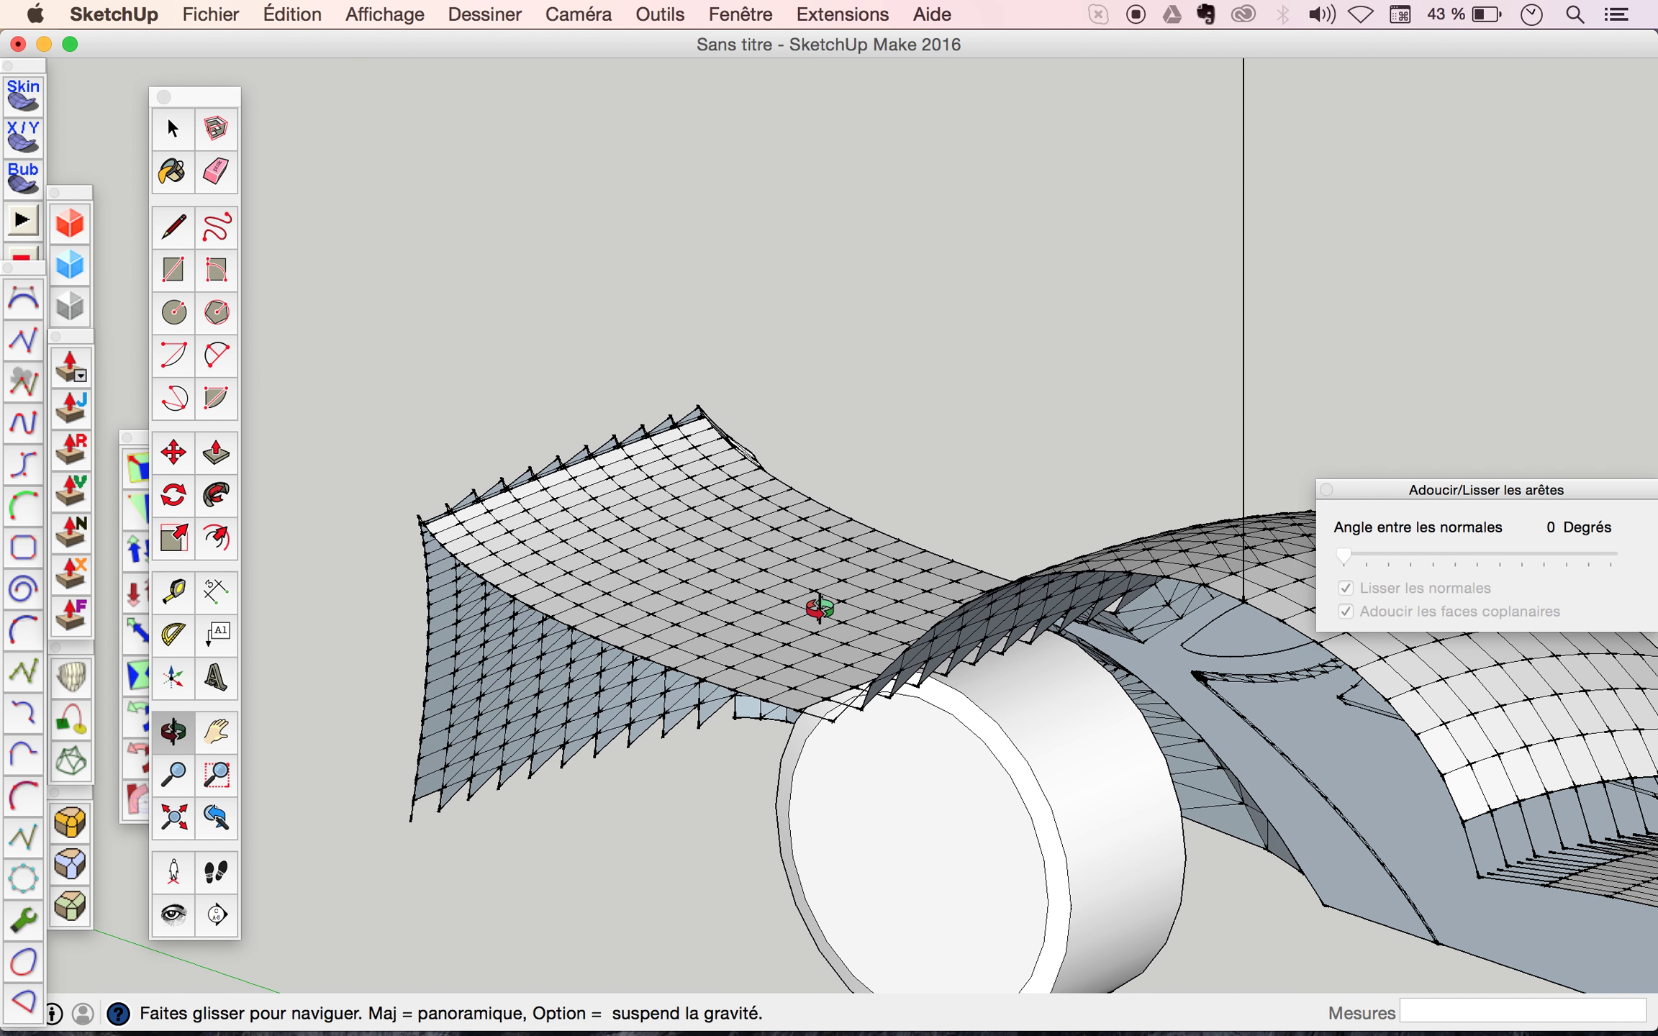
pyautogui.scroll(3, 429, 526)
pyautogui.scroll(2, 429, 526)
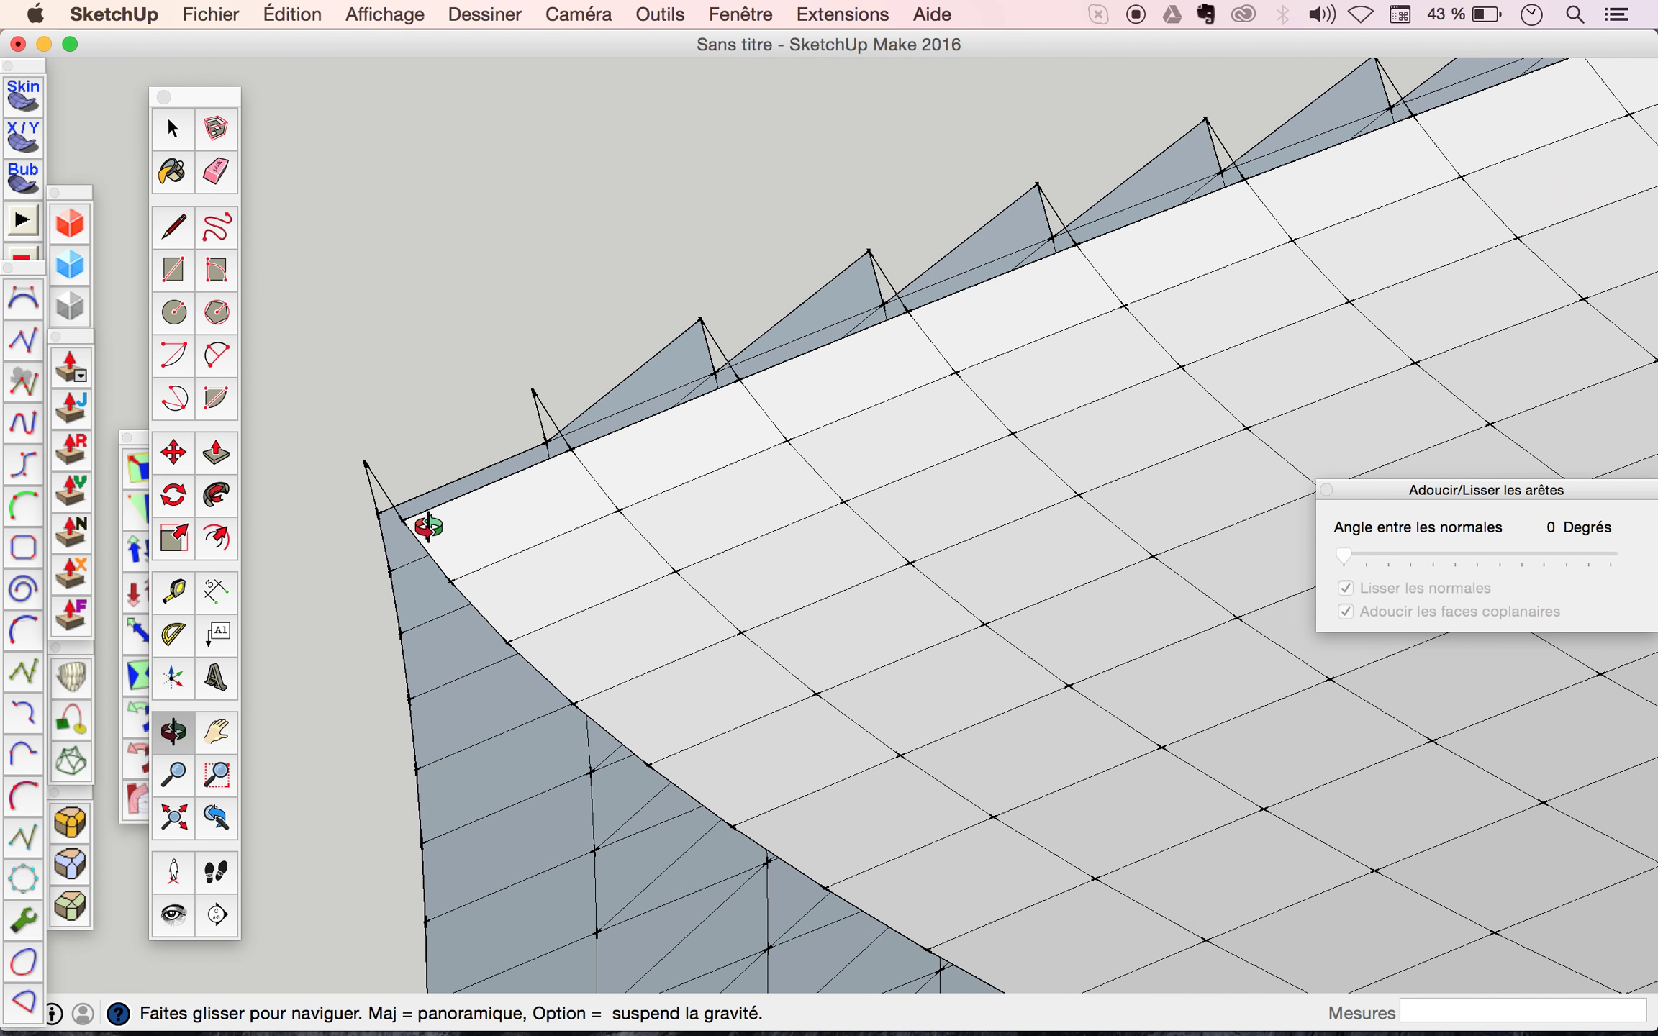
pyautogui.moveTo(574, 535); pyautogui.dragTo(537, 567)
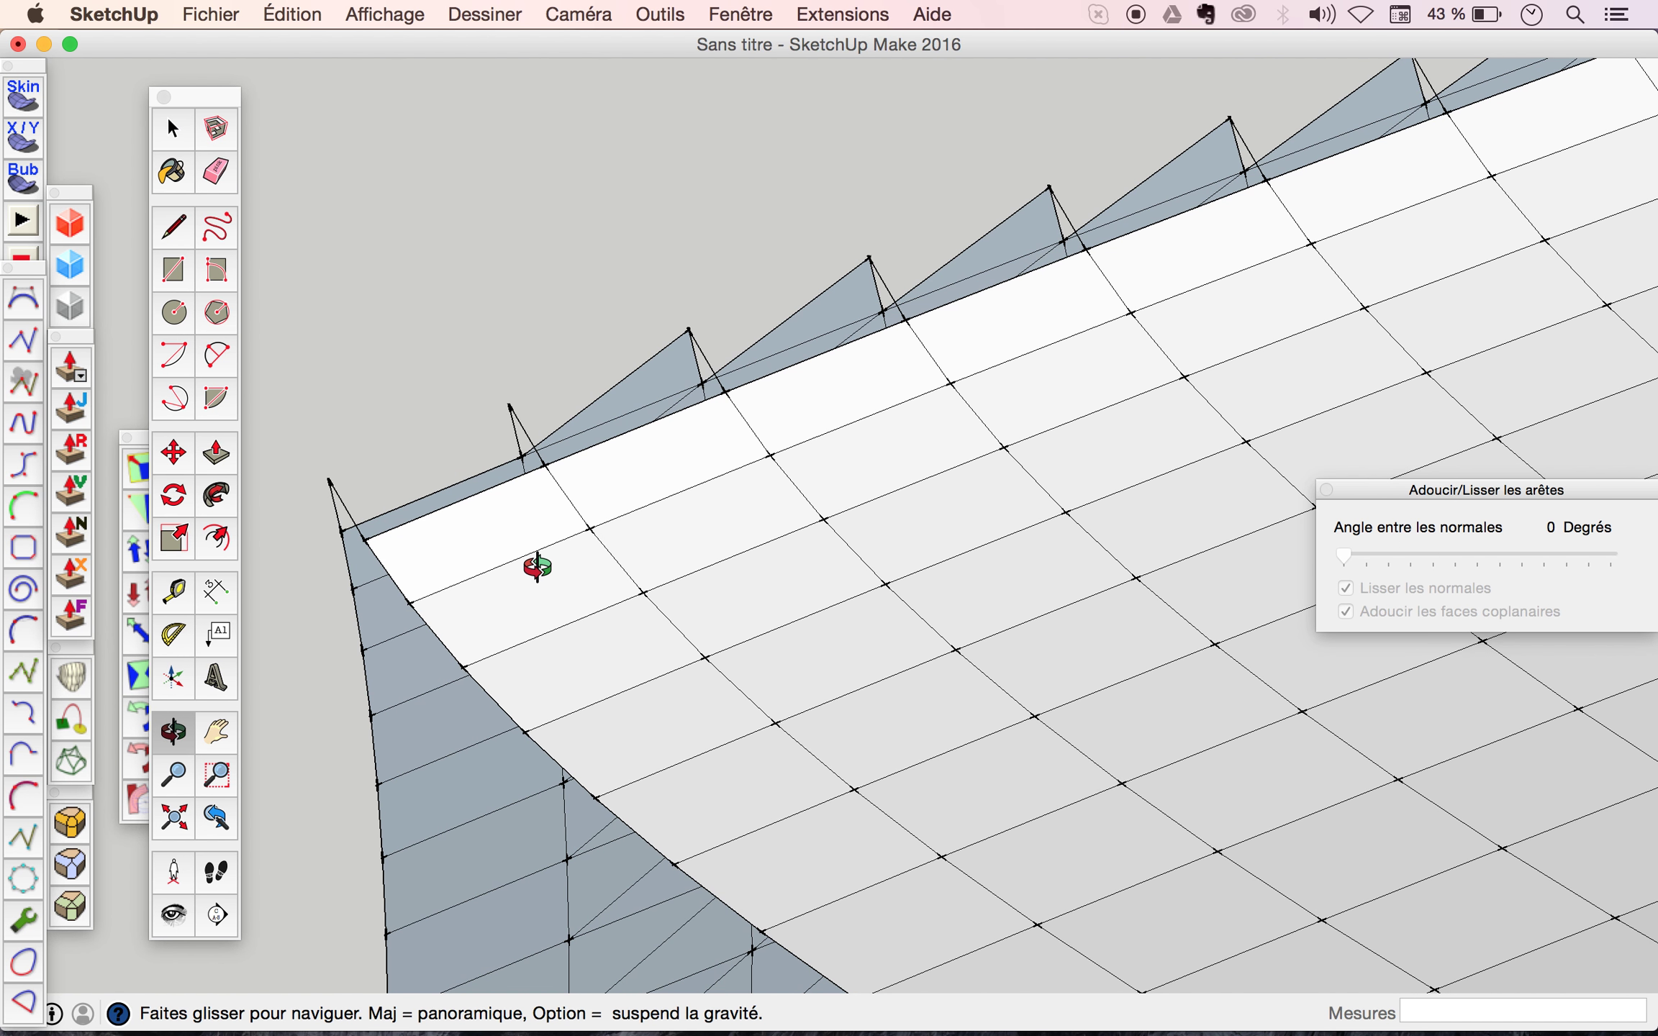
pyautogui.press('l')
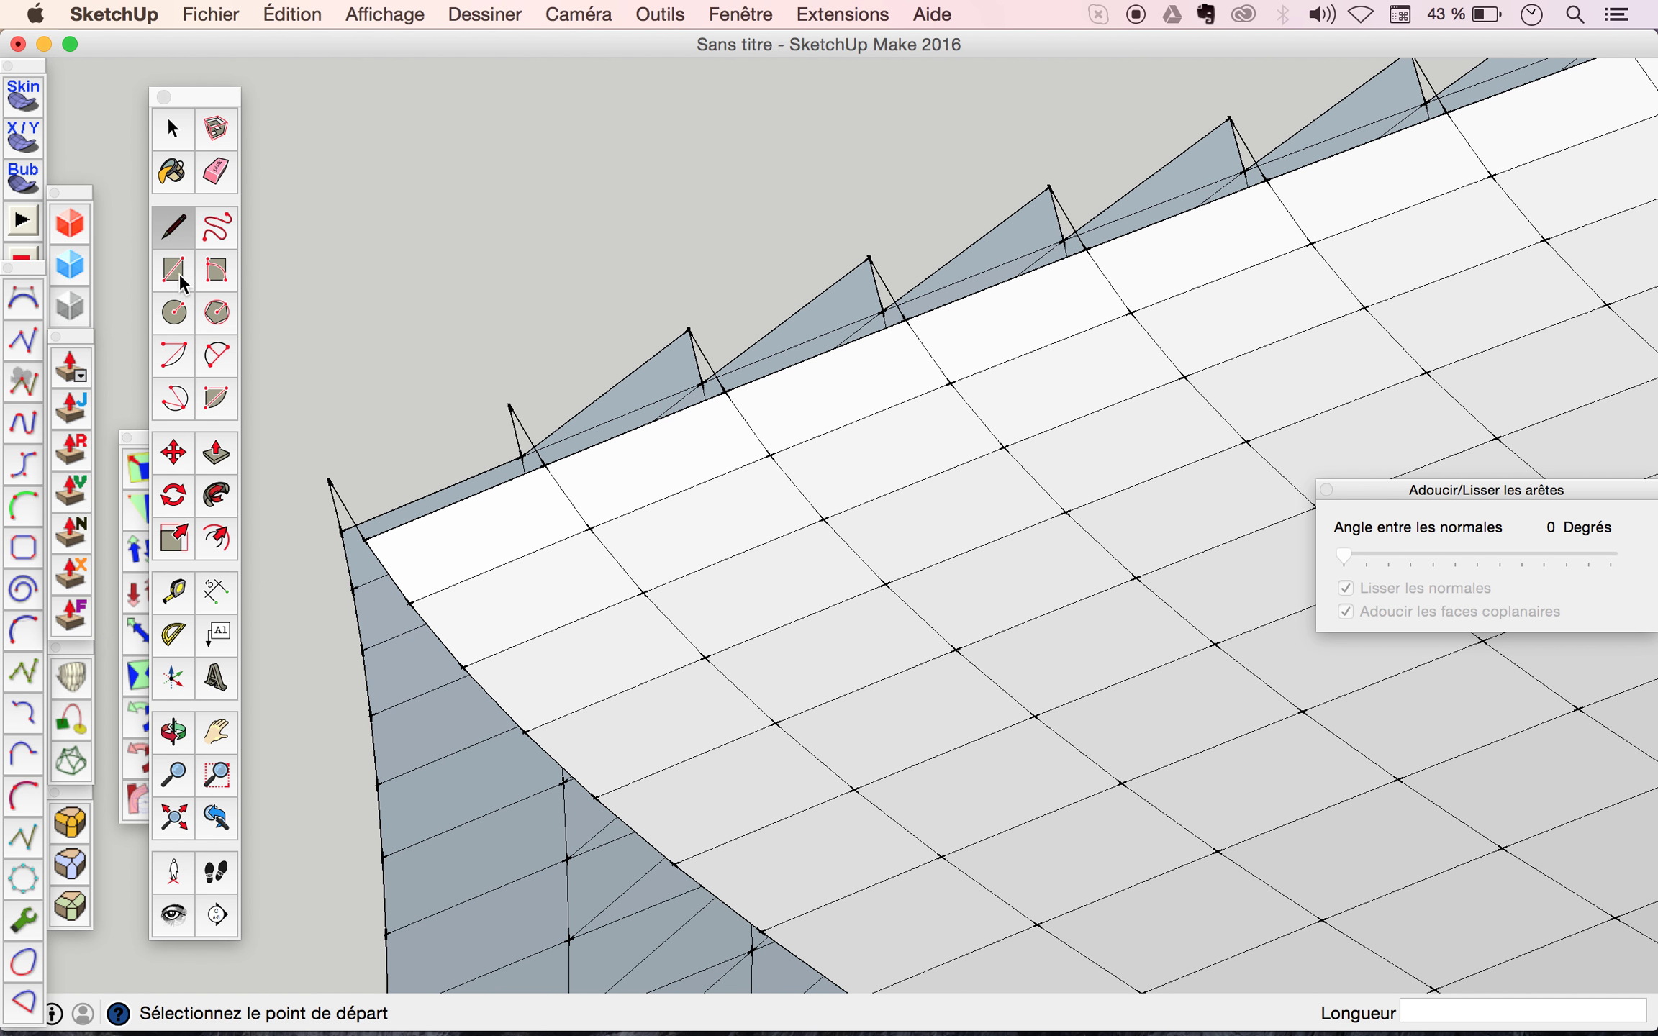
# Draw connected lines from the mesh corner through the first four spike tips, forming flat faces.
pyautogui.click(329, 479)
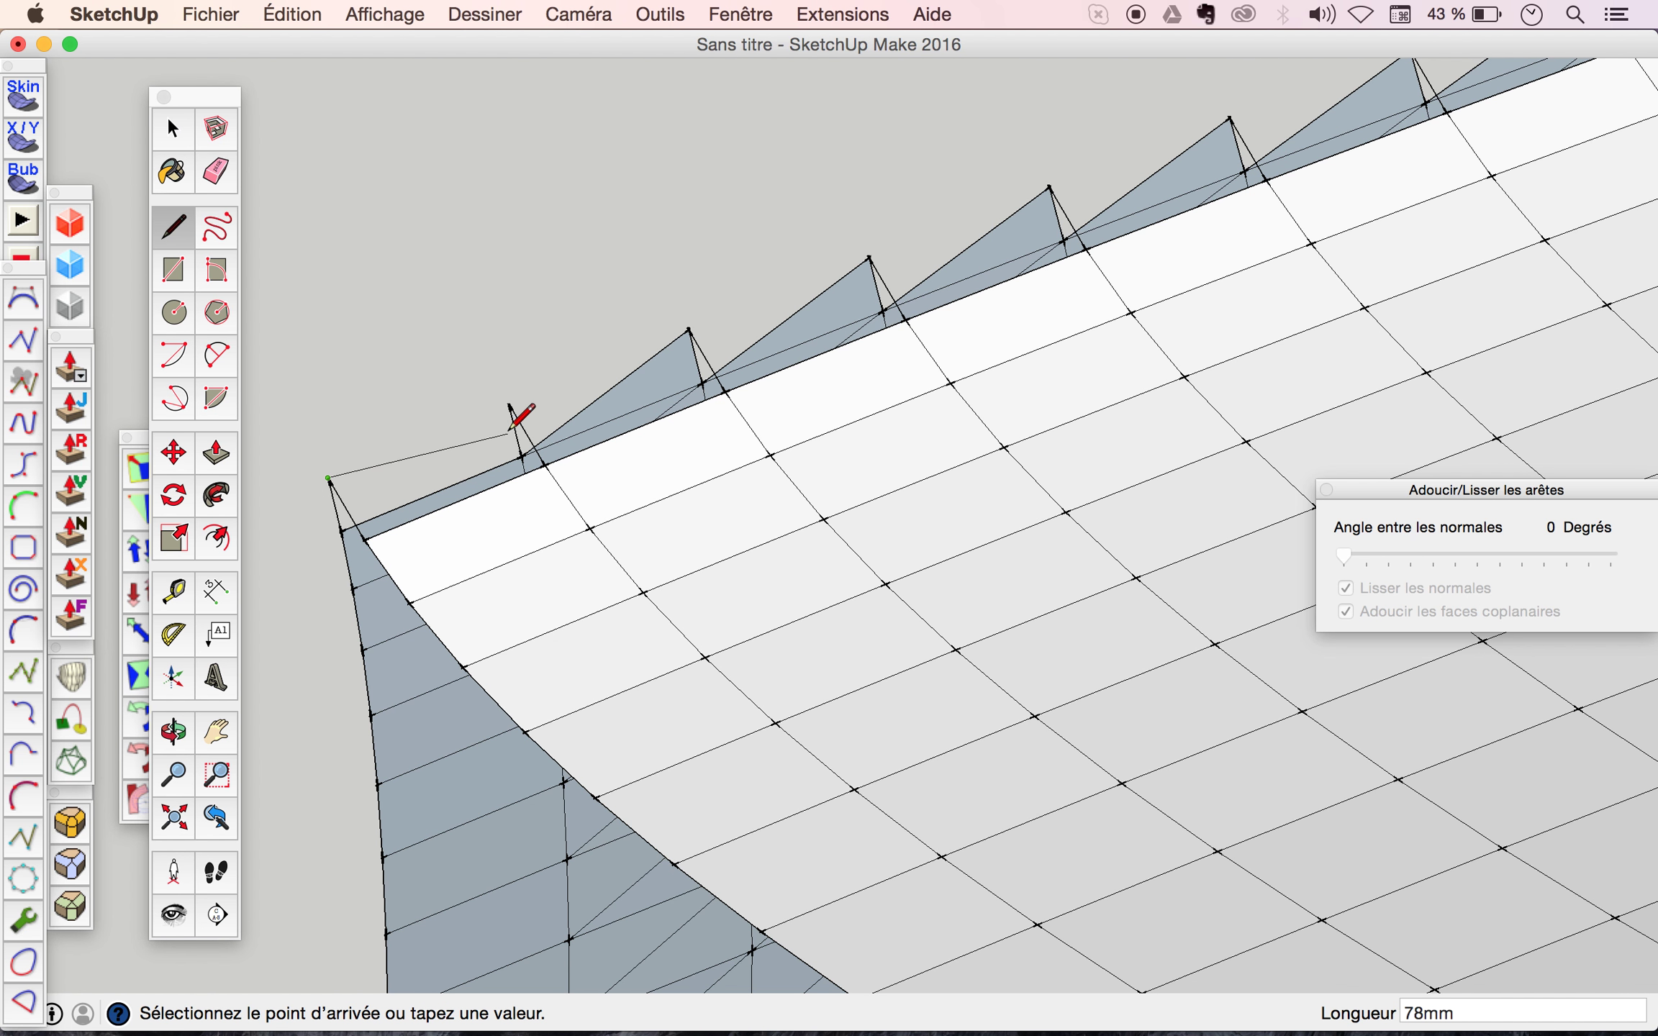
pyautogui.click(508, 405)
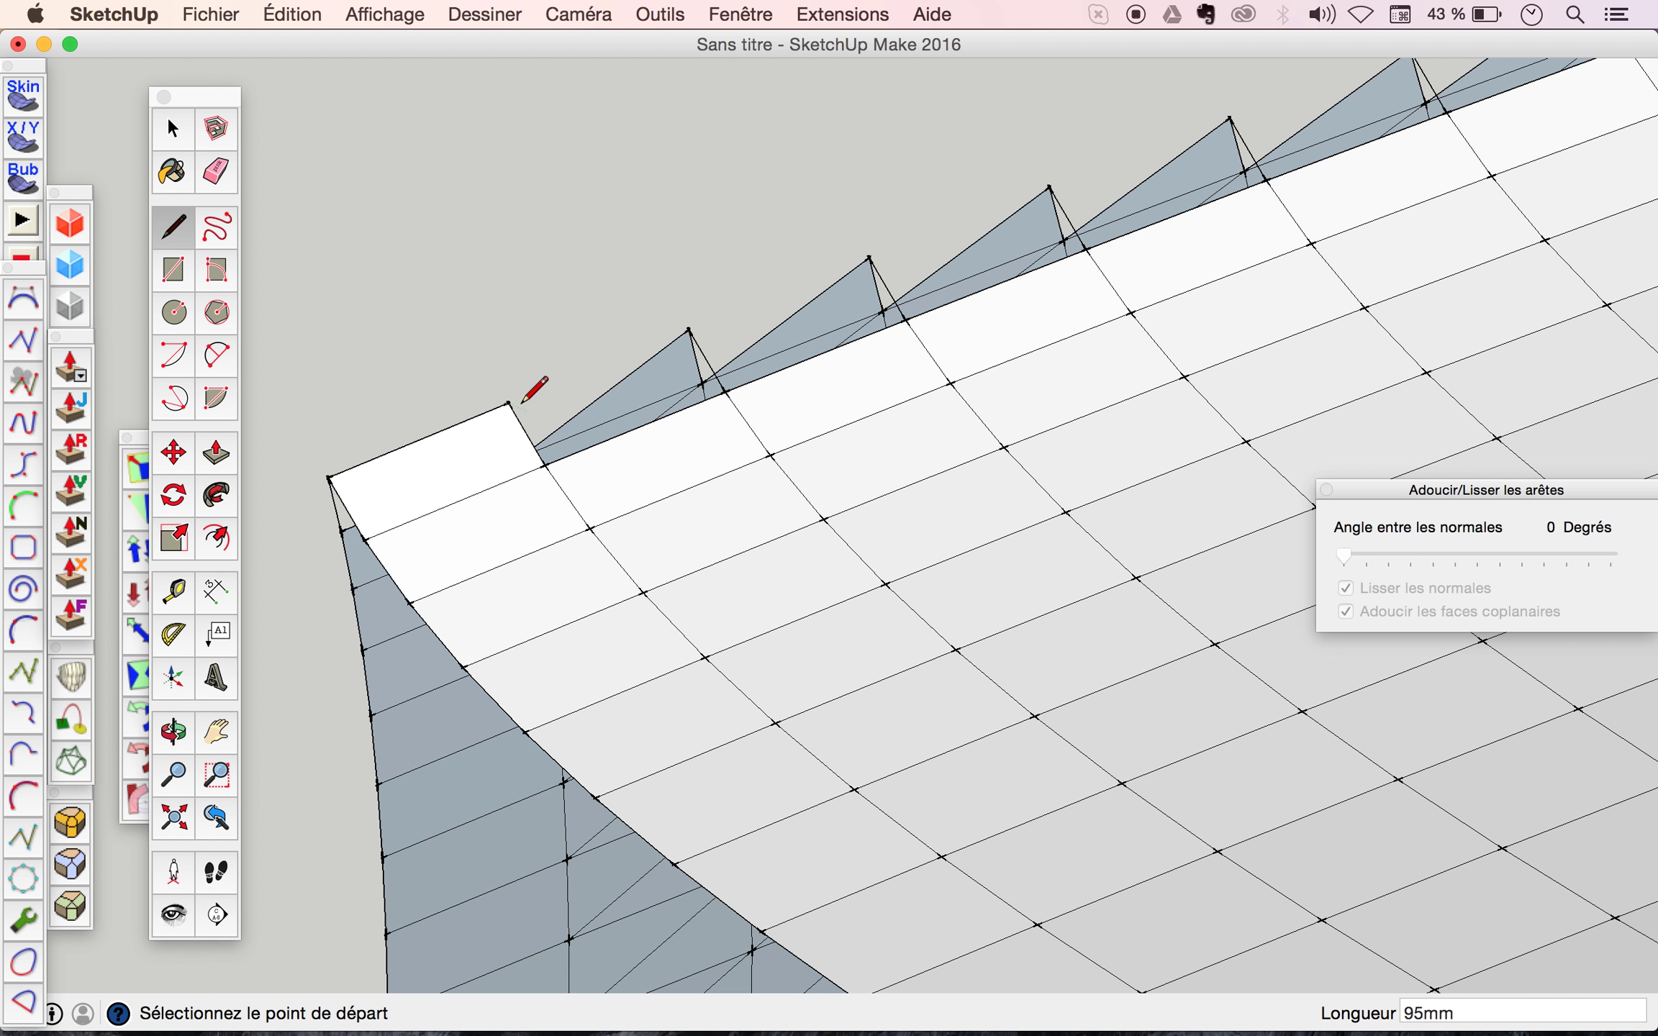
pyautogui.click(508, 405)
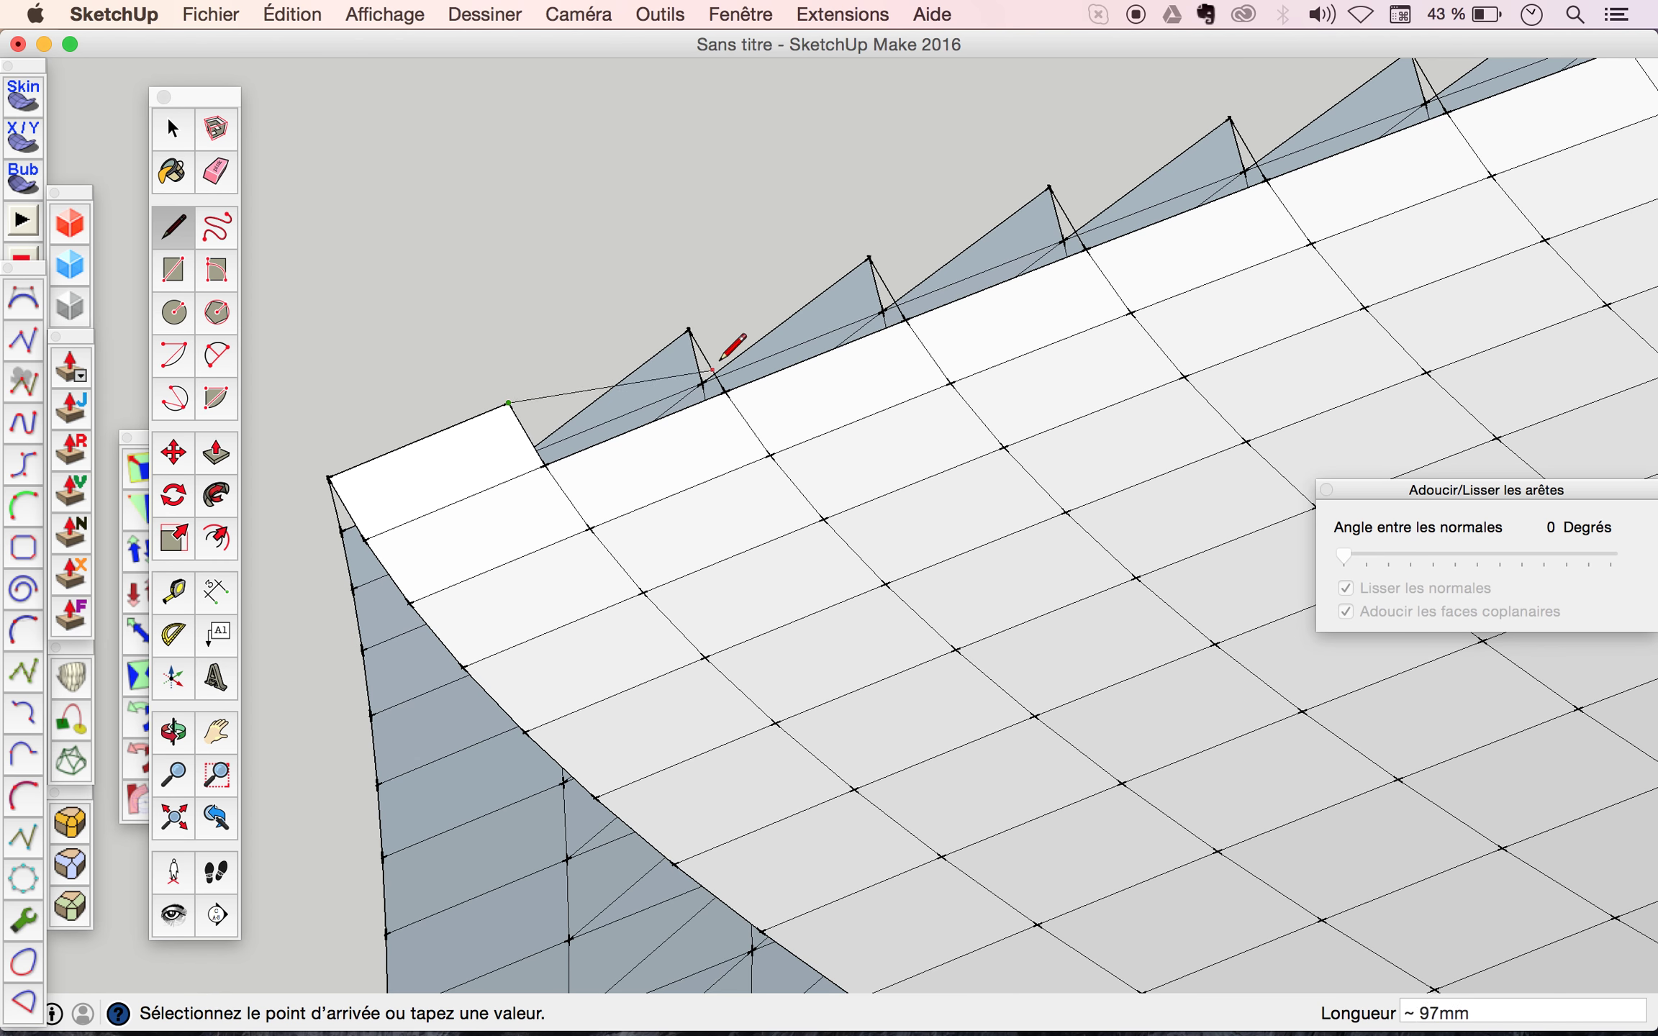
pyautogui.click(689, 331)
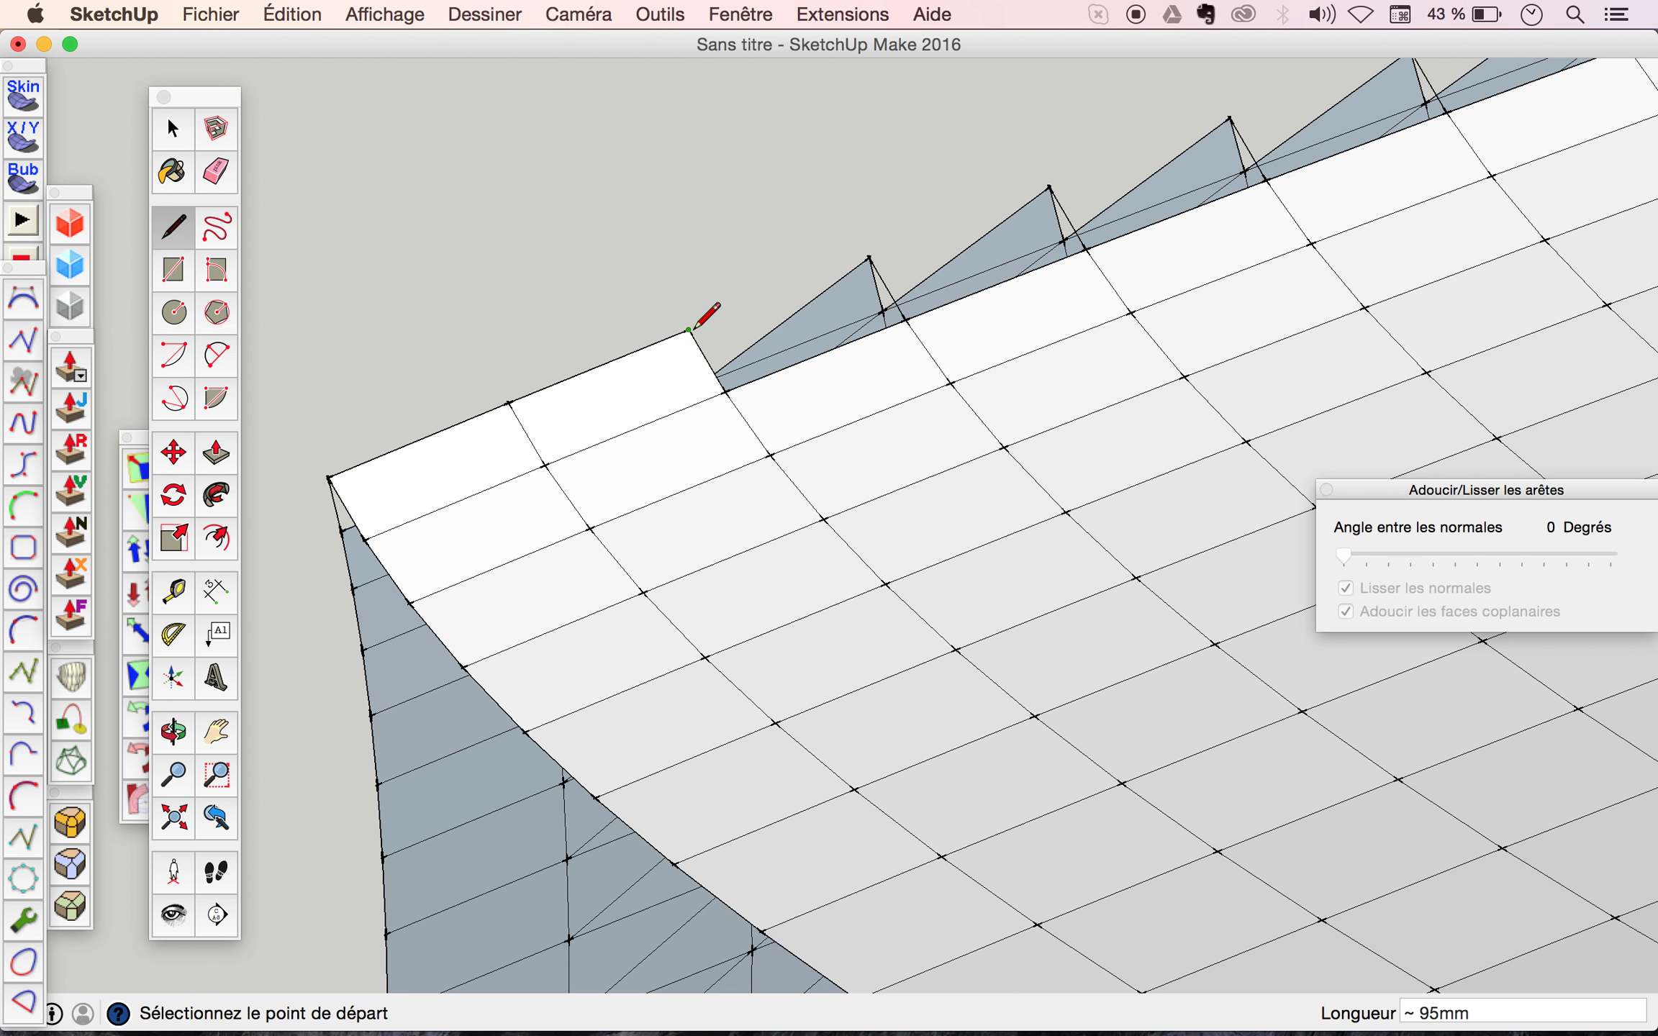
pyautogui.click(689, 331)
pyautogui.click(868, 258)
pyautogui.click(869, 258)
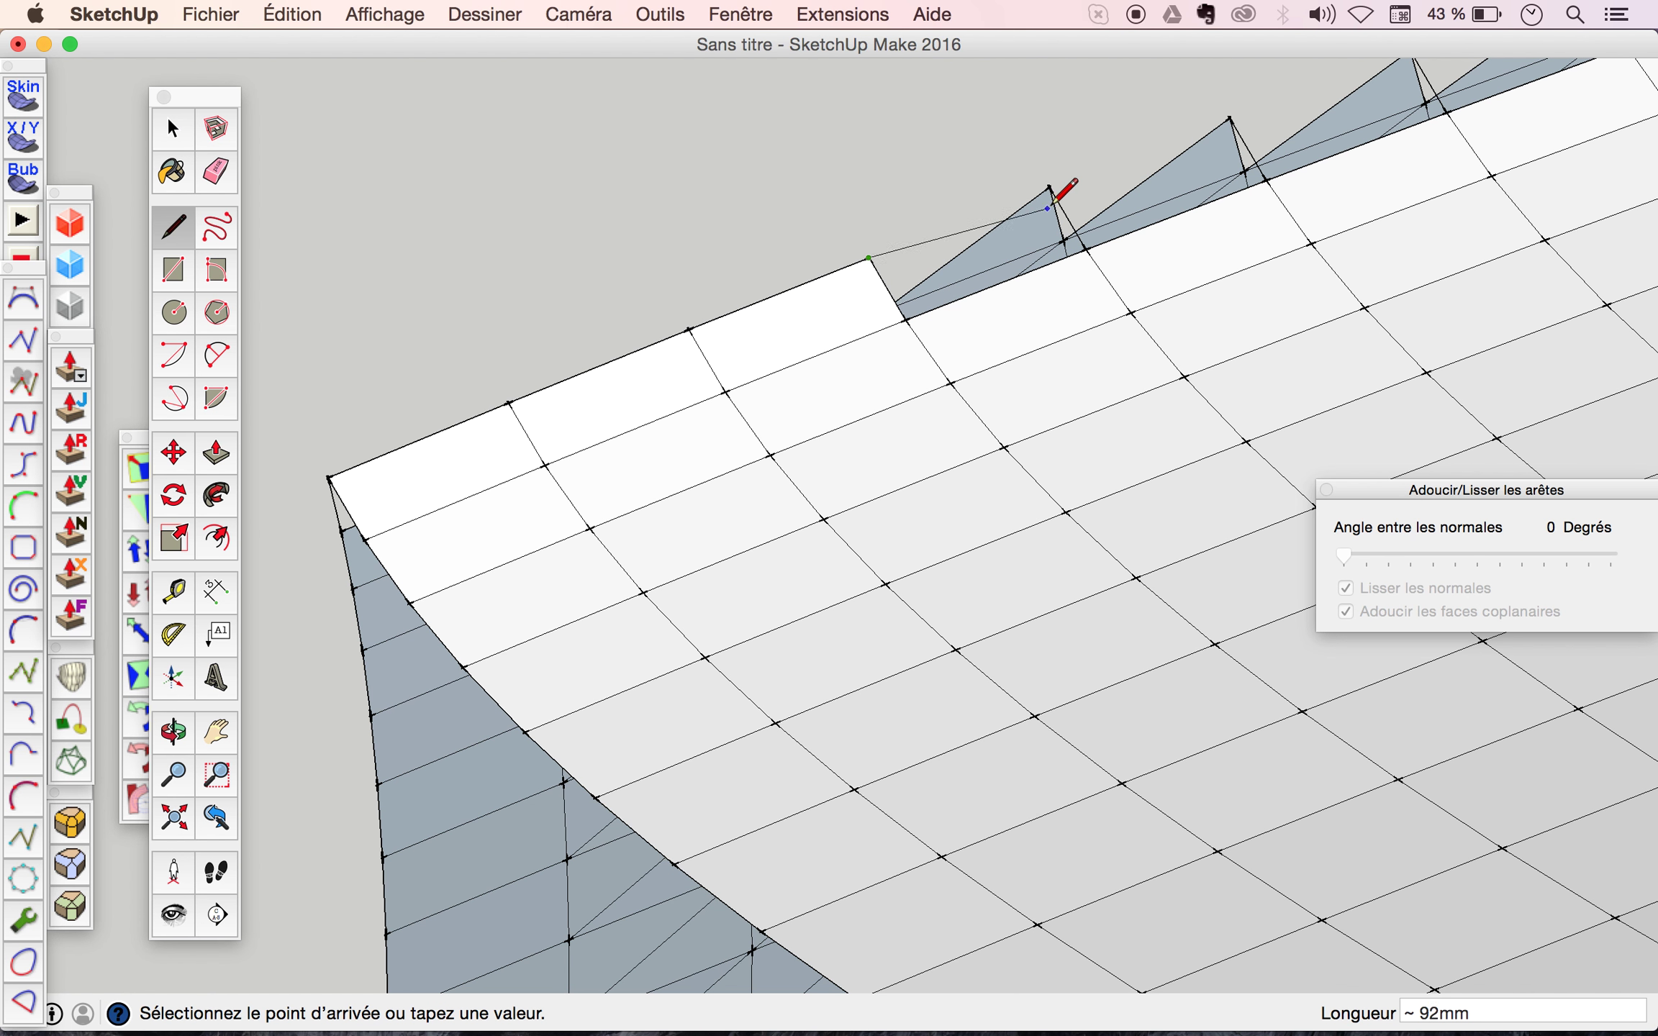
pyautogui.click(1049, 188)
pyautogui.press('space')
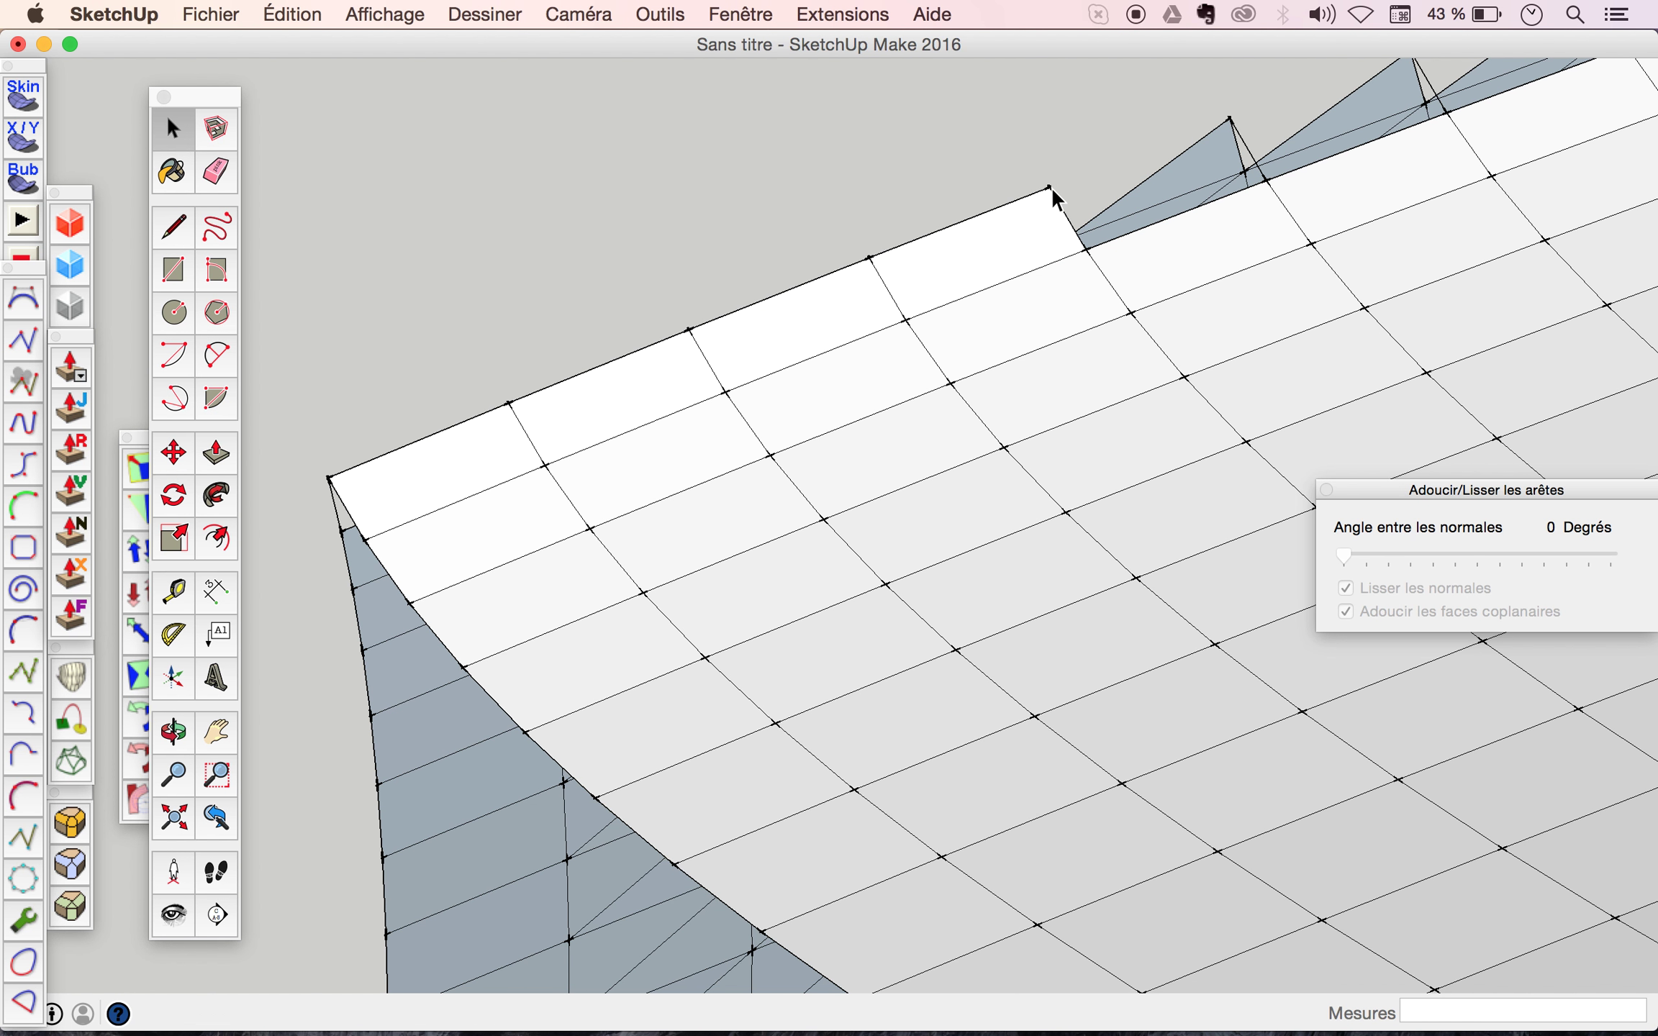